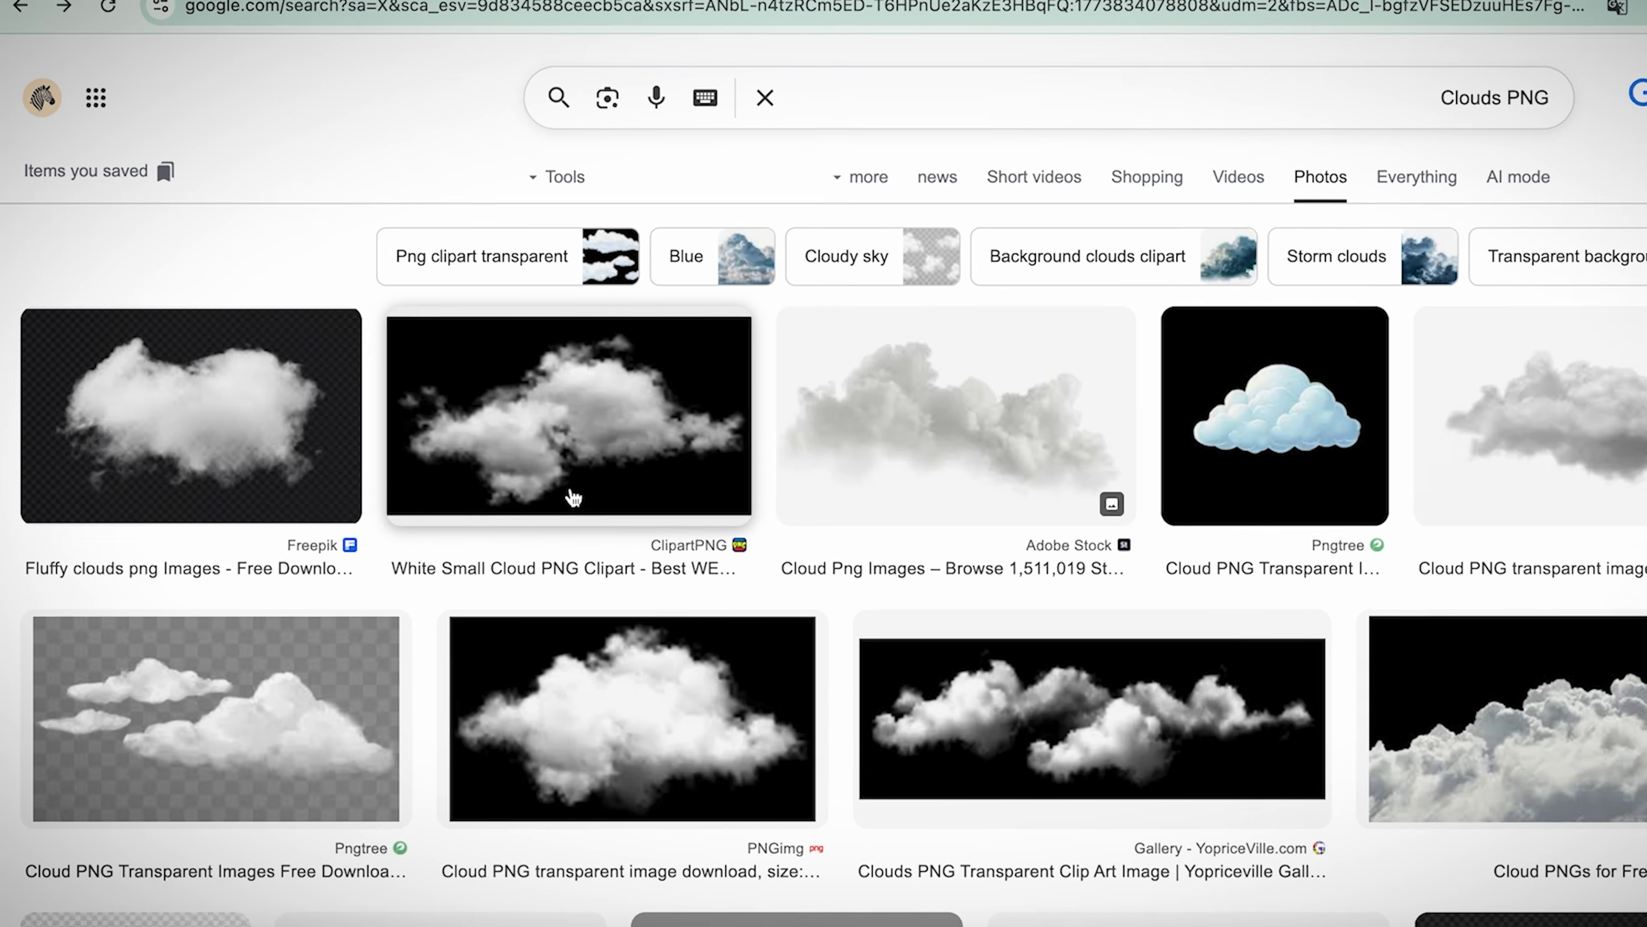
# Step: Open the PNGimg white cloud picture from the "Clouds PNG" image results
pyautogui.click(74, 236)
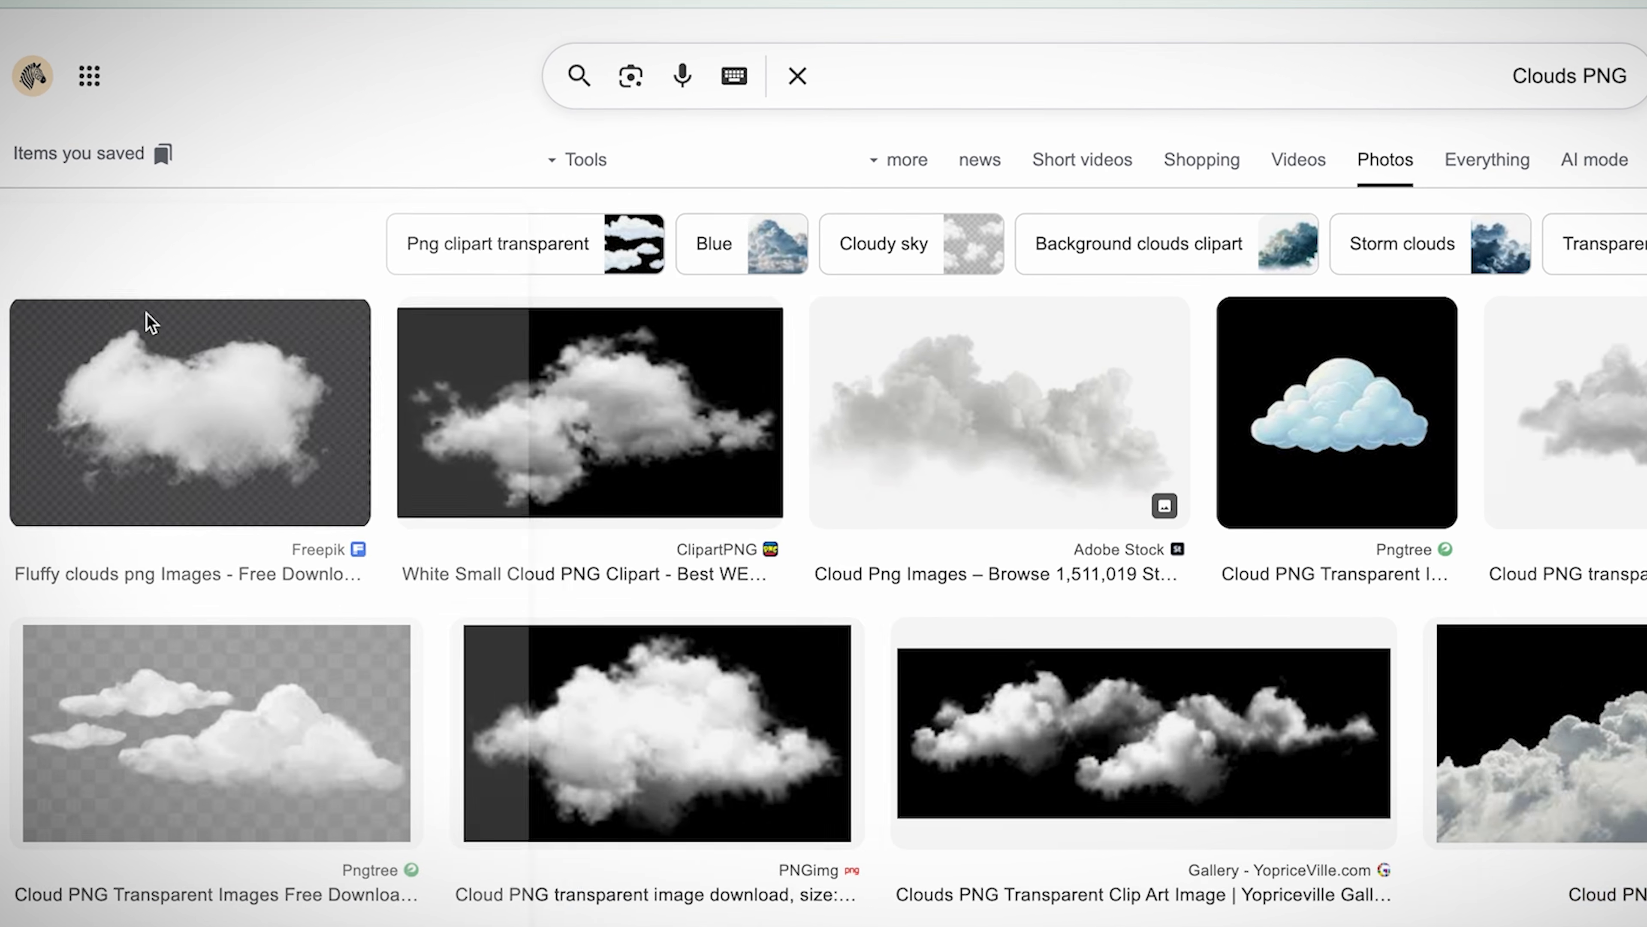
pyautogui.click(683, 717)
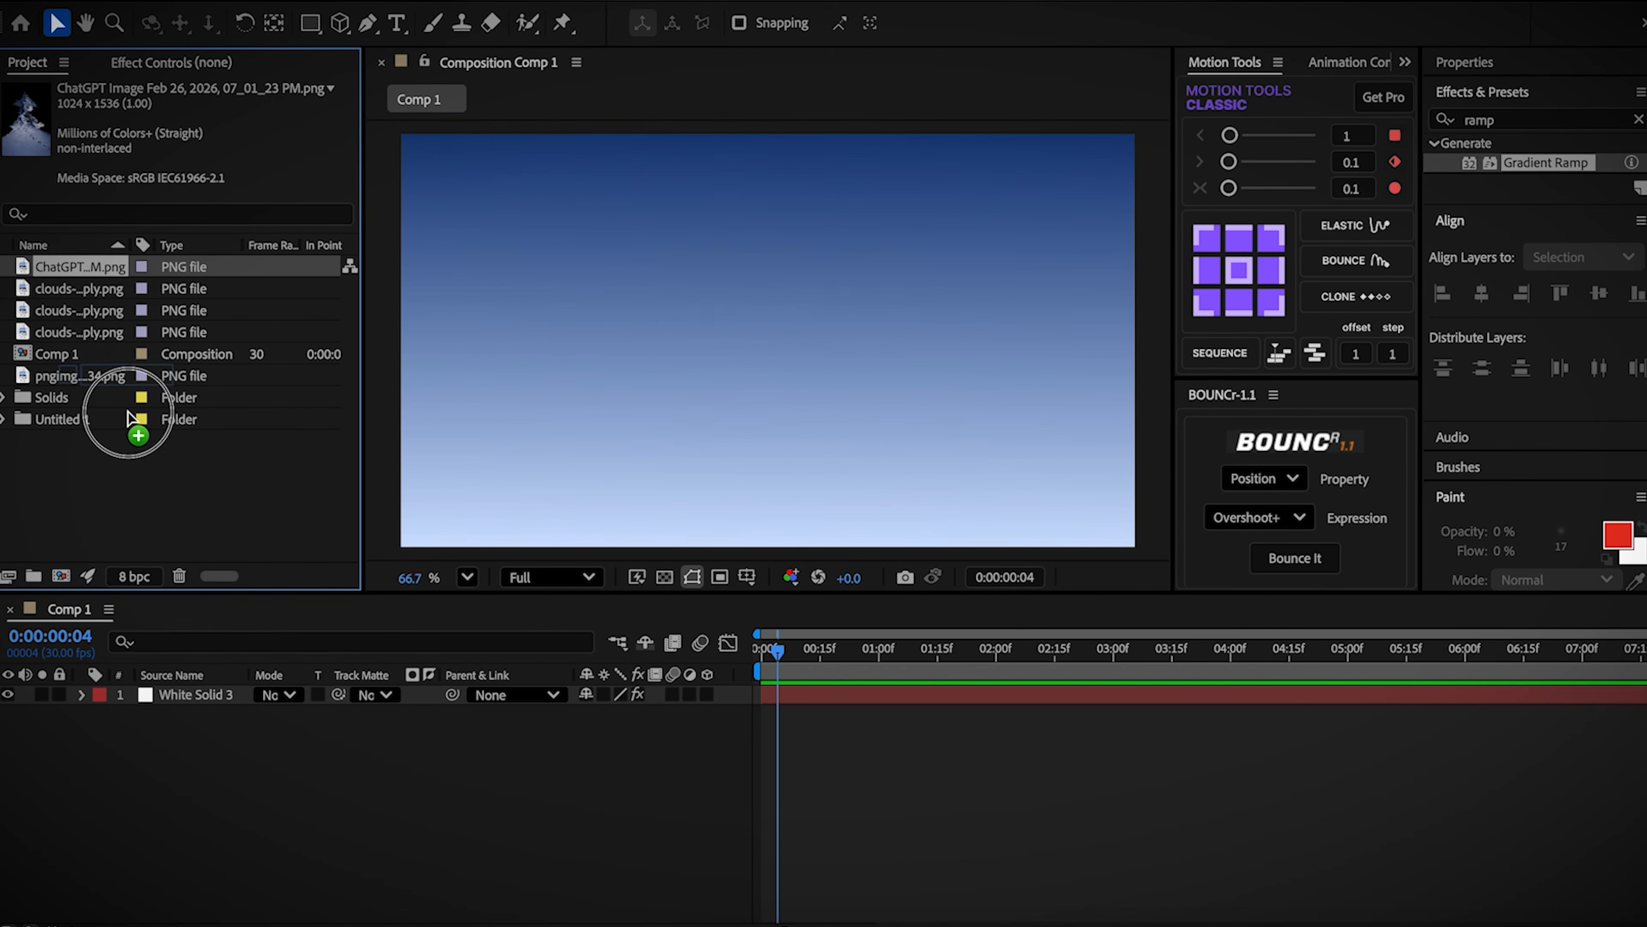
# Step: Switch to After Effects, add the mountain and pngimg cloud images to Comp 1 above the gradient, and scale the cloud to 13%
pyautogui.moveTo(161, 692); pyautogui.dragTo(206, 680)
pyautogui.press('s')
pyautogui.click(656, 714)
pyautogui.write('1')
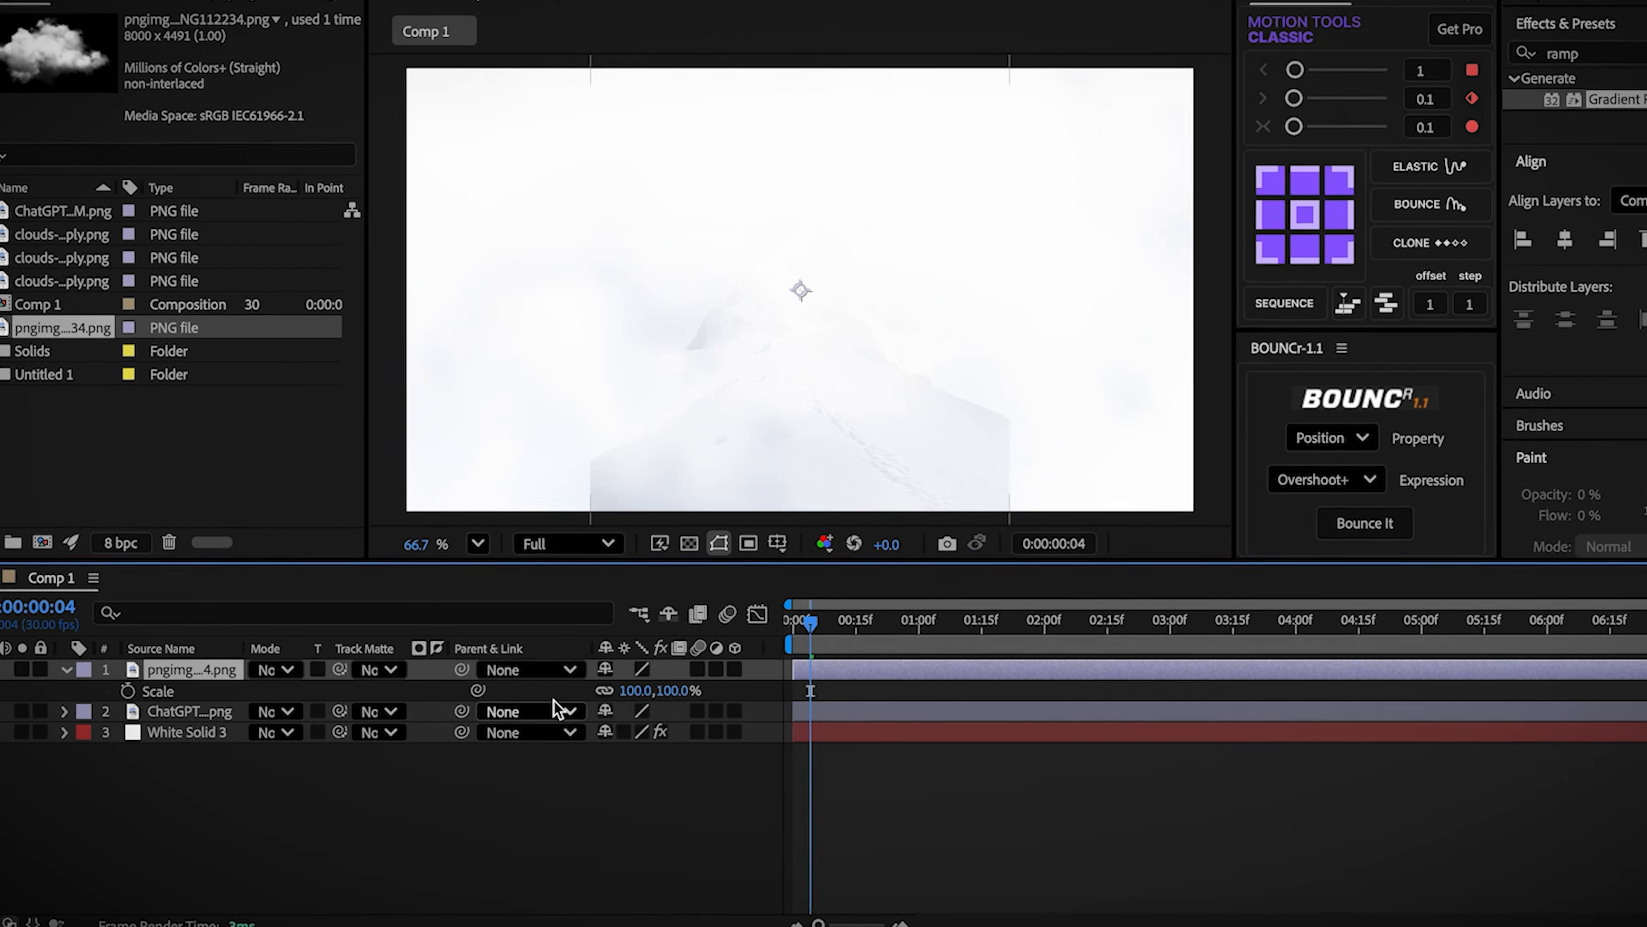
pyautogui.write('3')
pyautogui.press('Return')
# Step: Position the pngimg cloud beside the mountain's lower slopes and duplicate it twice to cover both sides
pyautogui.moveTo(666, 311); pyautogui.dragTo(1038, 448)
pyautogui.hotkey('ctrl', 'd')
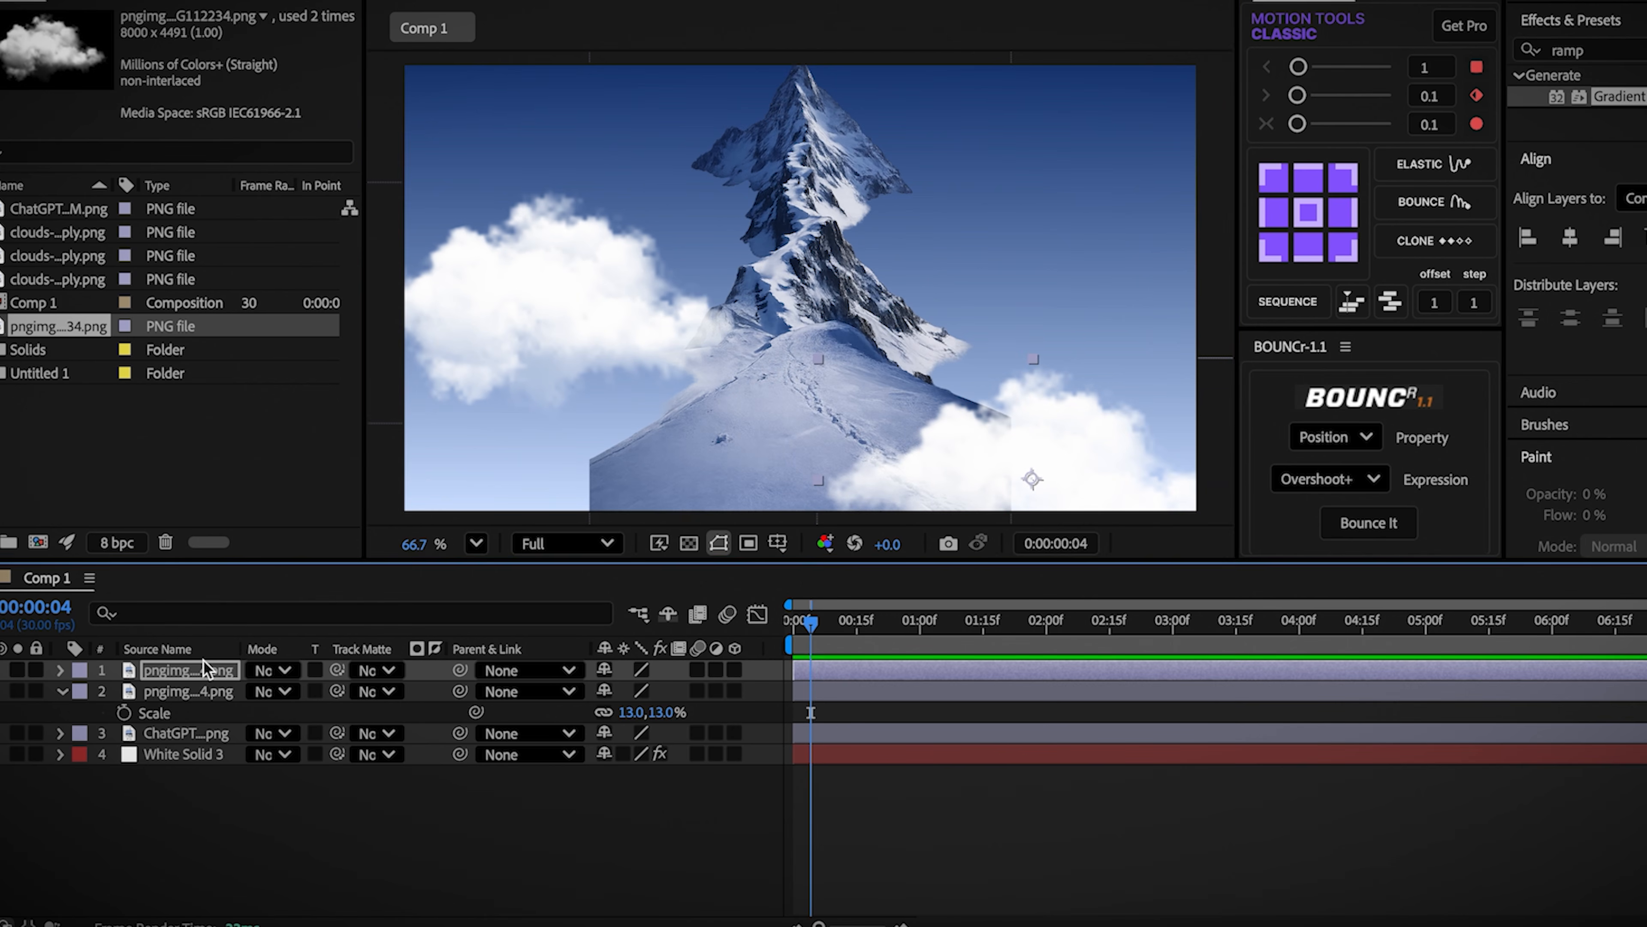
pyautogui.hotkey('ctrl', 'd')
# Step: Add a clouds PNG above the other layers, scale it to 54%, and move it toward the right of the mountain
pyautogui.moveTo(65, 279); pyautogui.dragTo(233, 668)
pyautogui.press('s')
pyautogui.moveTo(674, 691); pyautogui.dragTo(640, 706)
pyautogui.moveTo(933, 270); pyautogui.dragTo(1155, 393)
# Step: Add the clouds-9 and clouds-2 images as top layers and arrange them around the mountain
pyautogui.moveTo(57, 256); pyautogui.dragTo(188, 665)
pyautogui.moveTo(757, 241); pyautogui.dragTo(693, 319)
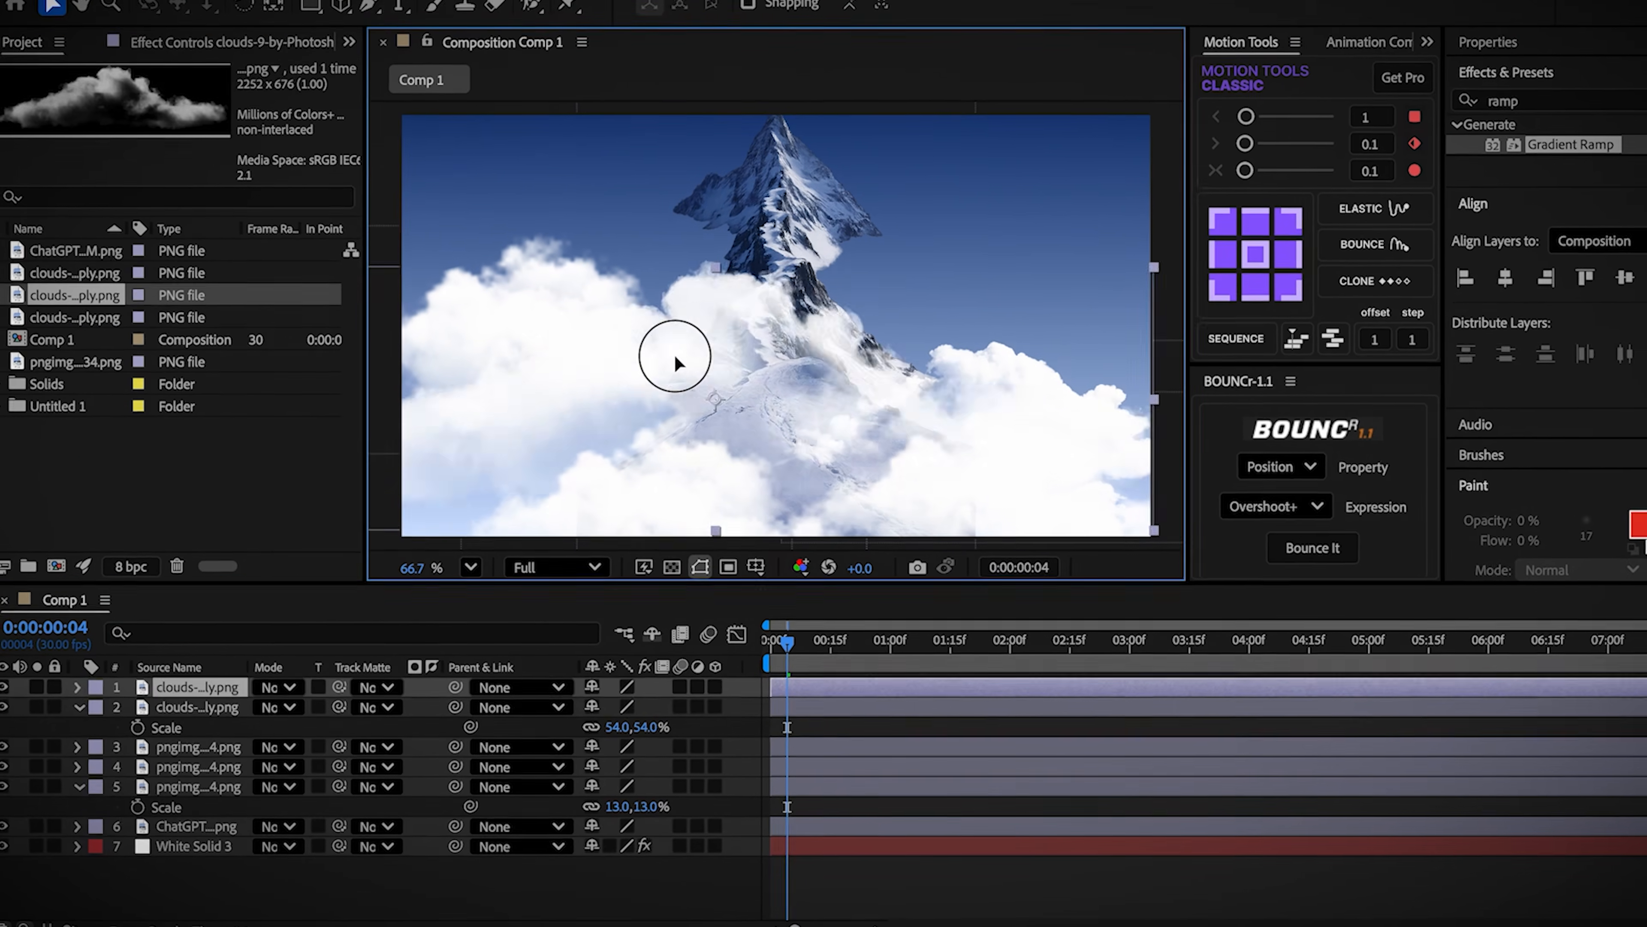
pyautogui.moveTo(76, 273); pyautogui.dragTo(194, 684)
pyautogui.moveTo(880, 256); pyautogui.dragTo(1167, 244)
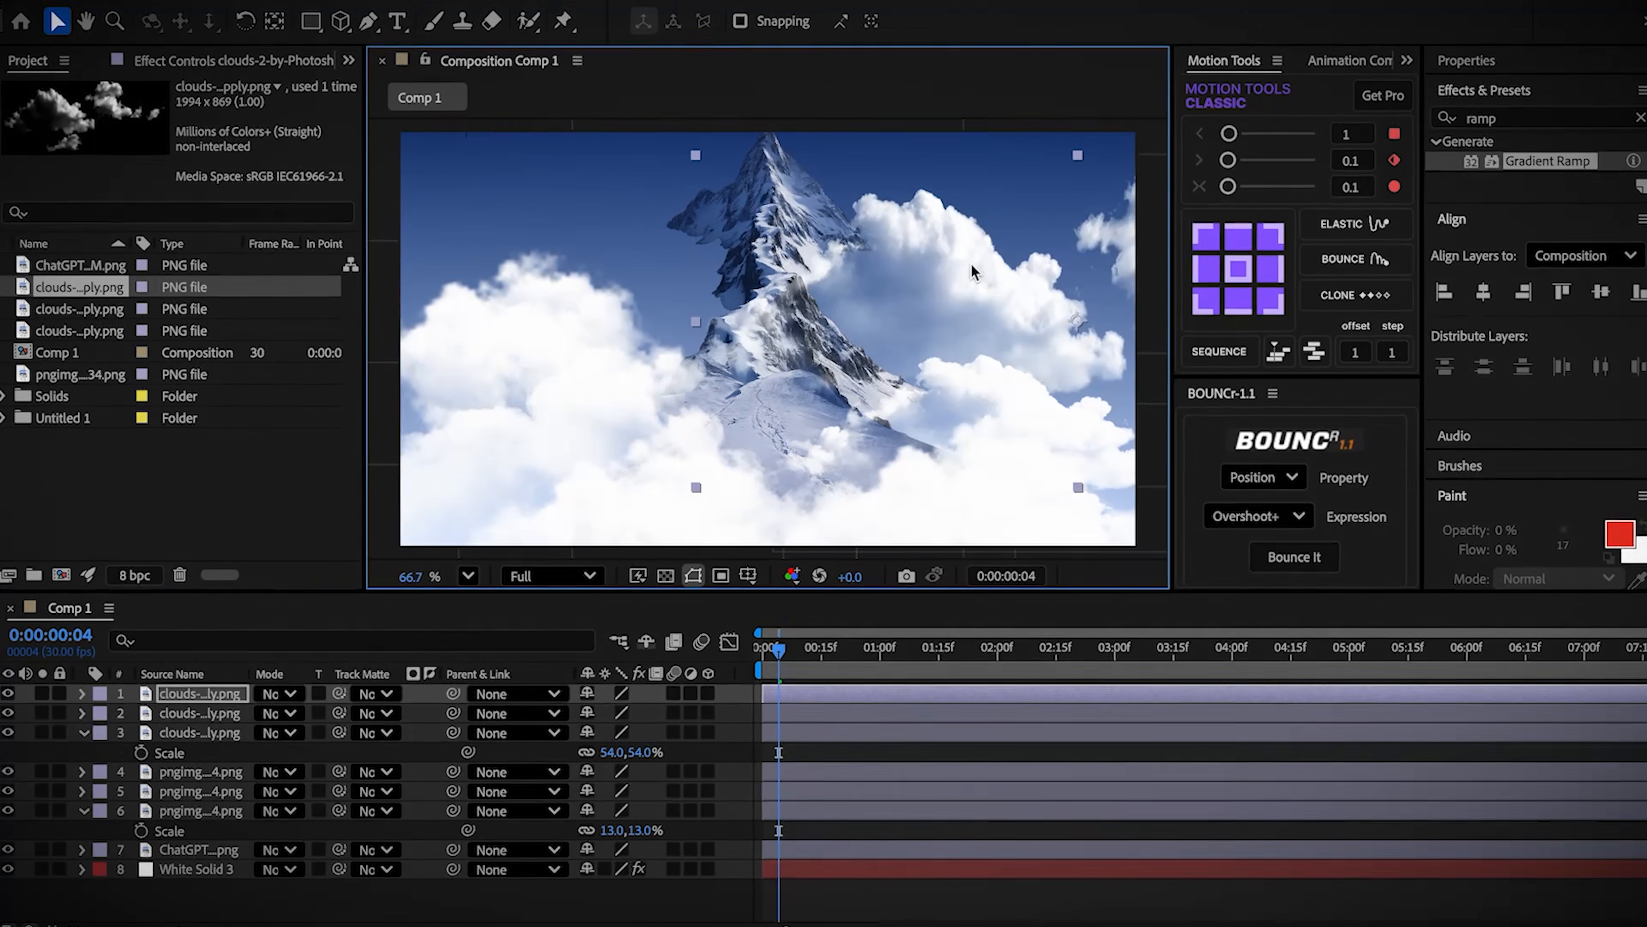
# Step: Duplicate the clouds-2 layer, scale the copy to 92%, and solo it
pyautogui.press('super+d')
pyautogui.press('s')
pyautogui.click(42, 694)
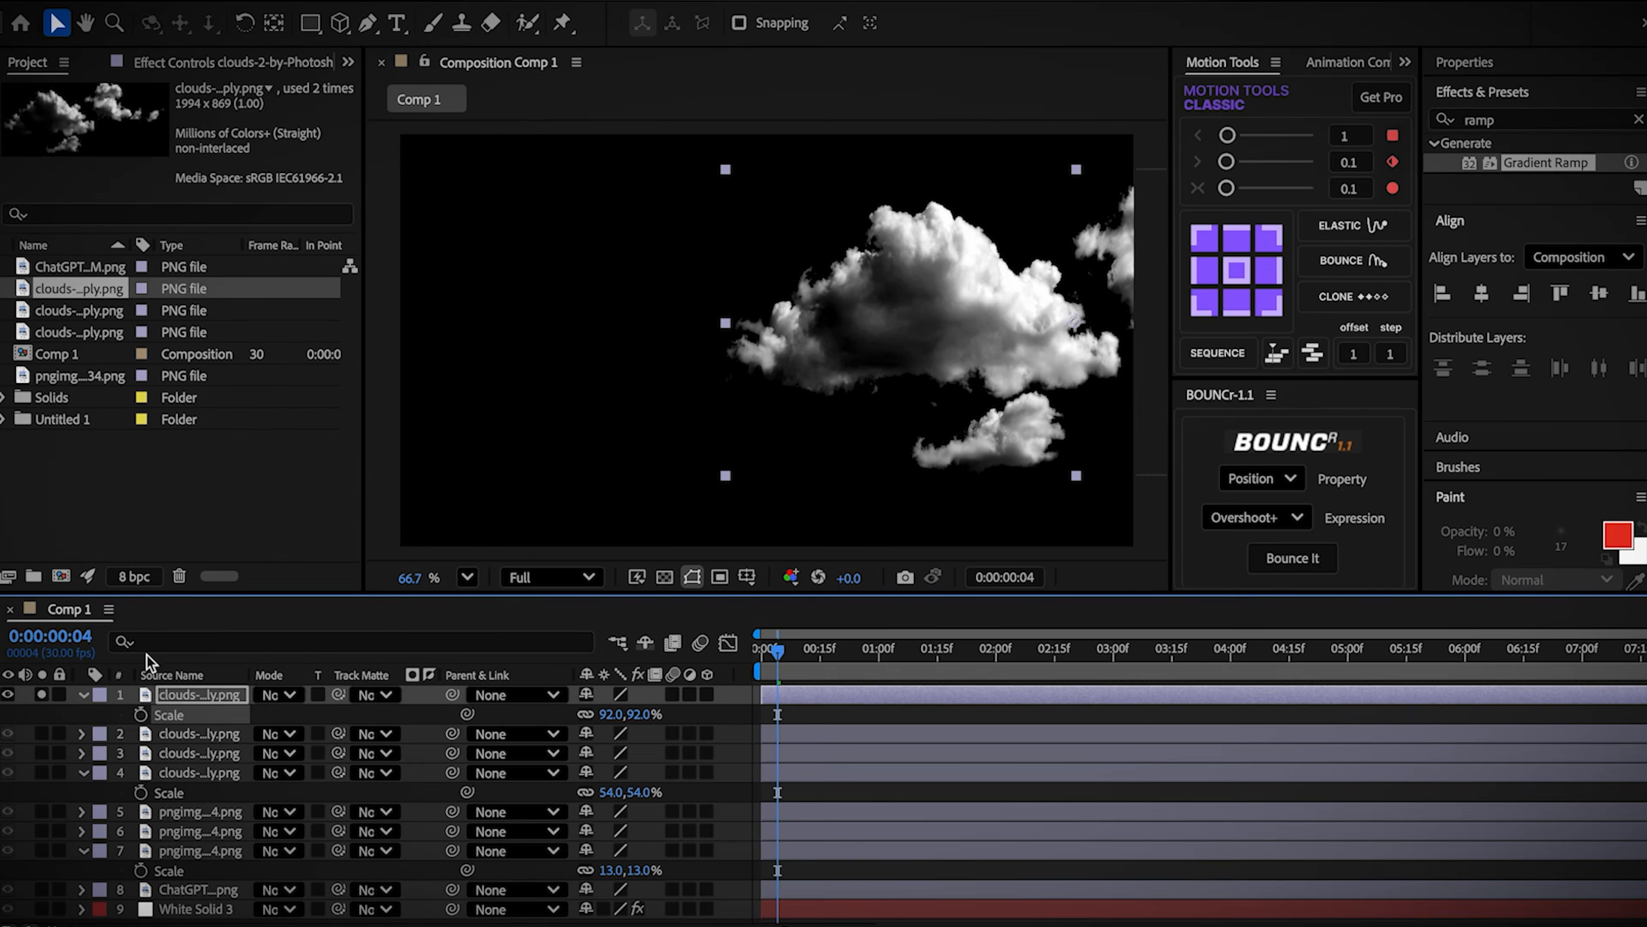
# Step: Draw a closed Pen mask around the large cloud, excluding the small clouds below and beside it
pyautogui.click(368, 23)
pyautogui.moveTo(1107, 383); pyautogui.dragTo(1090, 385)
pyautogui.click(1039, 390)
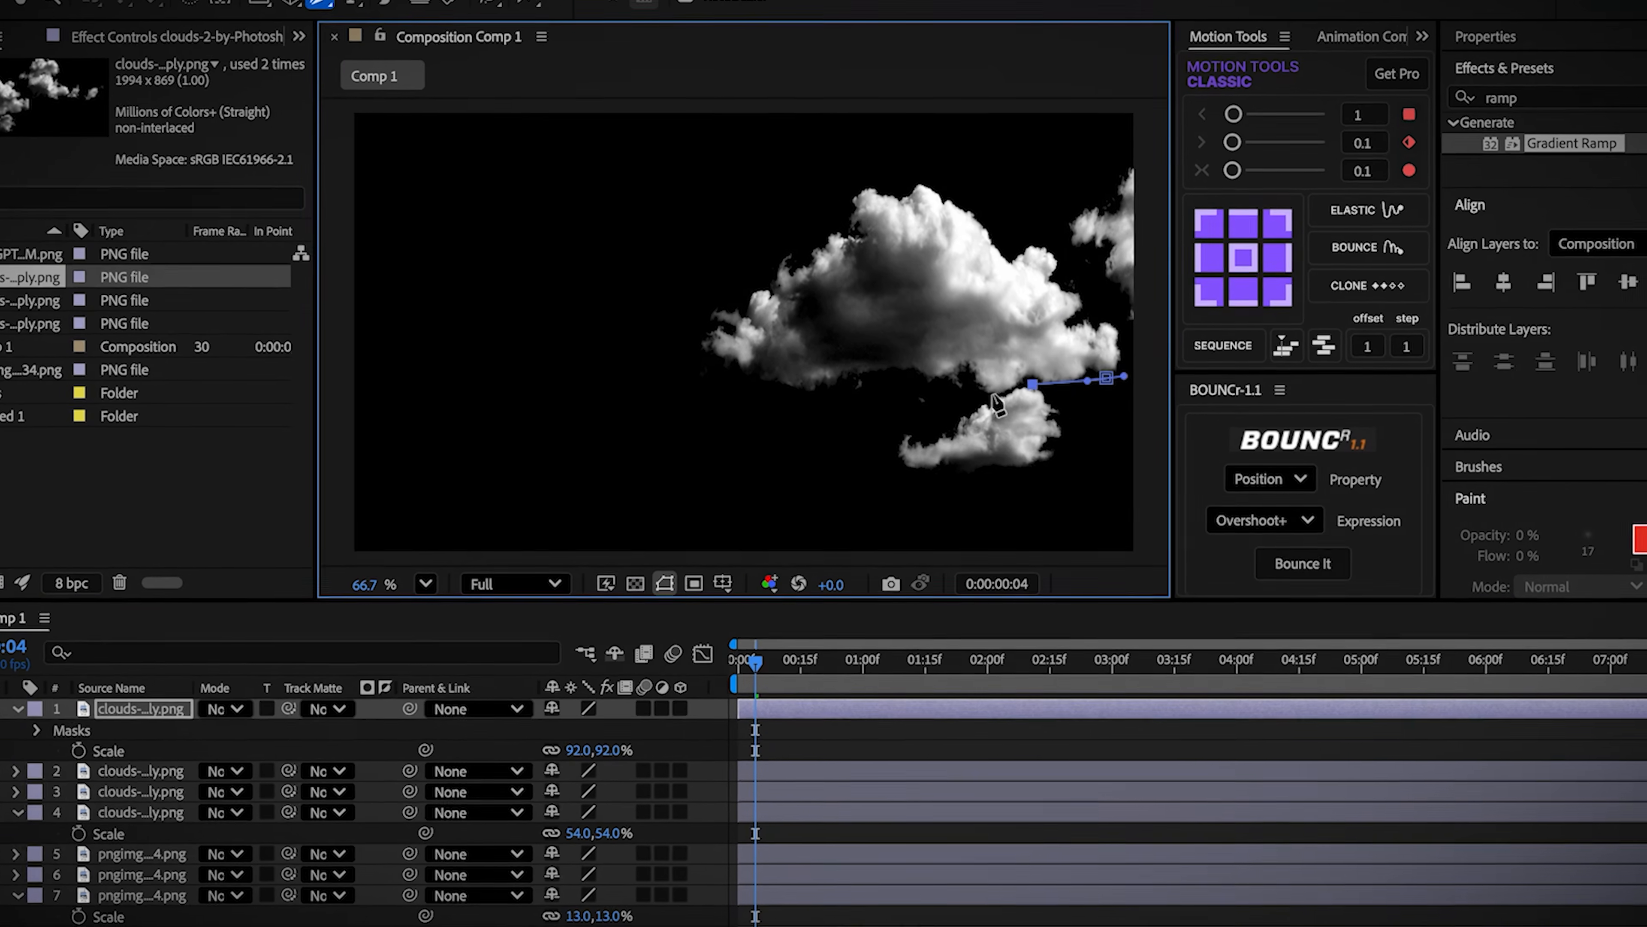
pyautogui.click(933, 408)
pyautogui.click(714, 399)
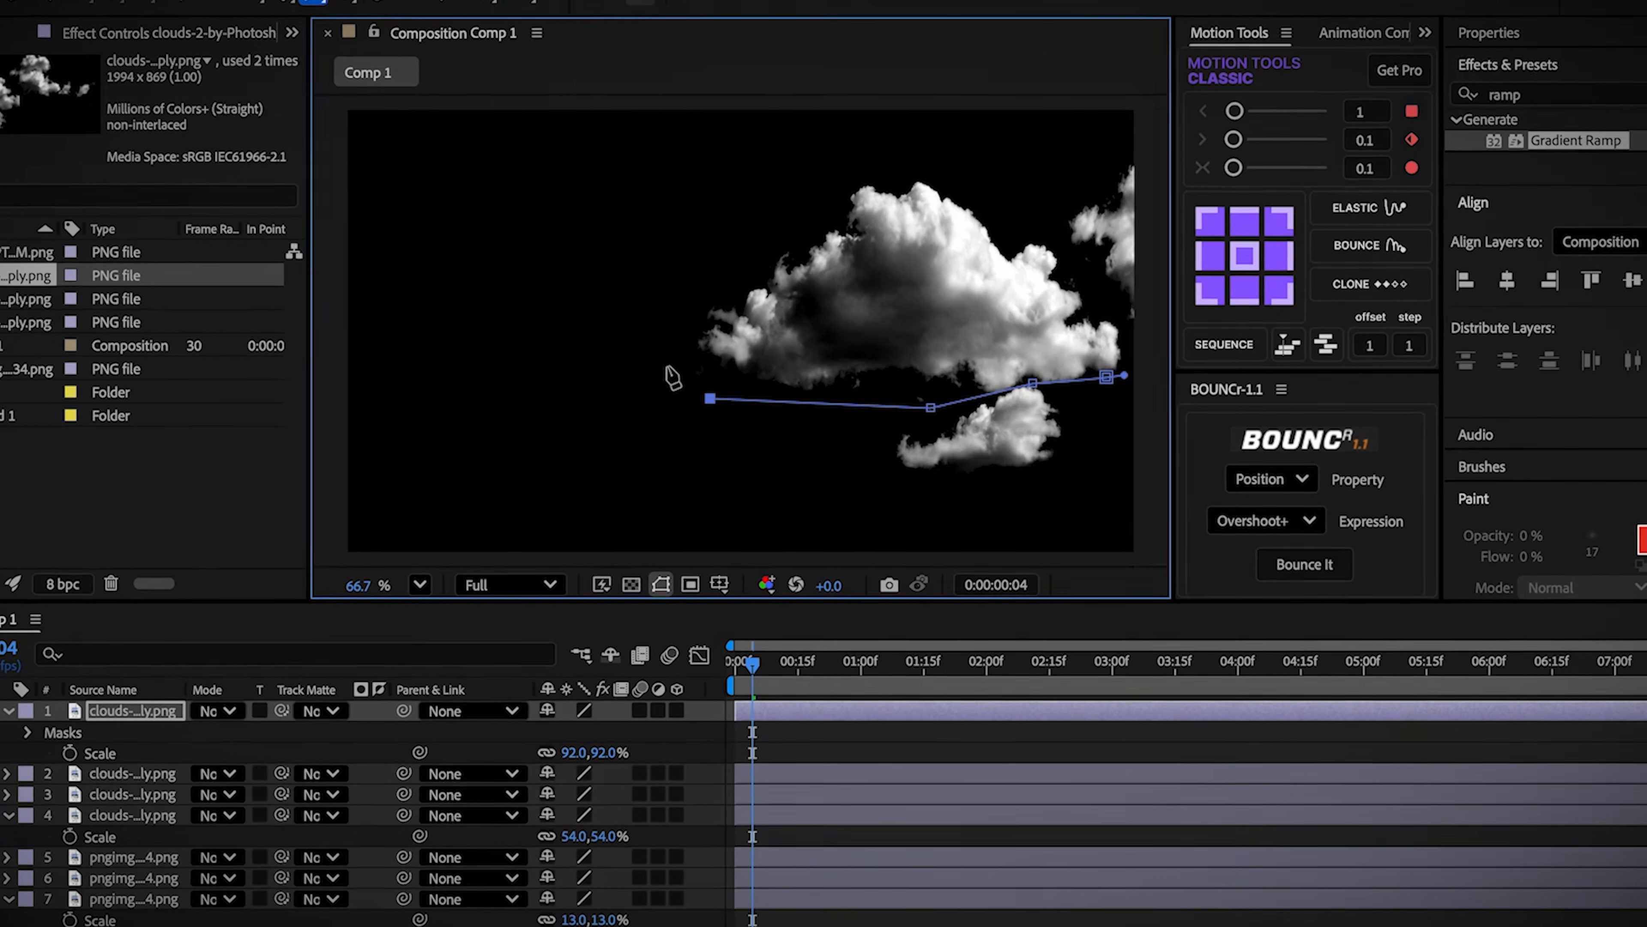
pyautogui.click(1133, 343)
pyautogui.click(1108, 376)
# Step: Feather the cloud mask by about 20 pixels and turn off the layer's solo
pyautogui.press('m')
pyautogui.press('m')
pyautogui.moveTo(570, 775); pyautogui.dragTo(636, 772)
pyautogui.press('super+shift+a')
pyautogui.click(3, 712)
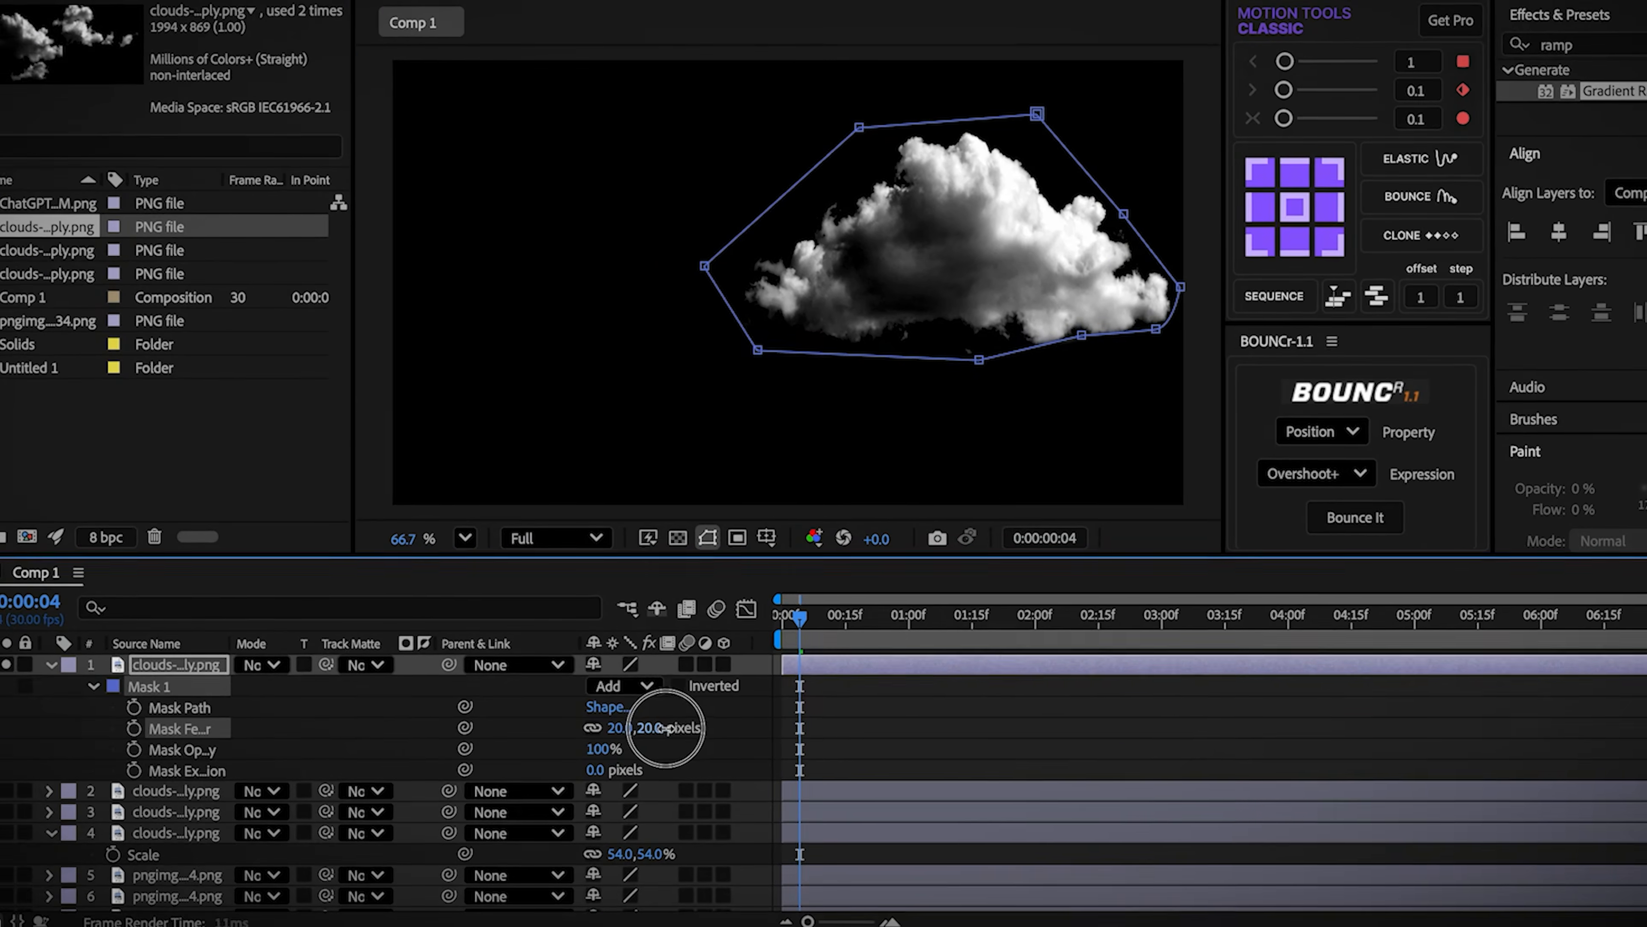
pyautogui.click(12, 661)
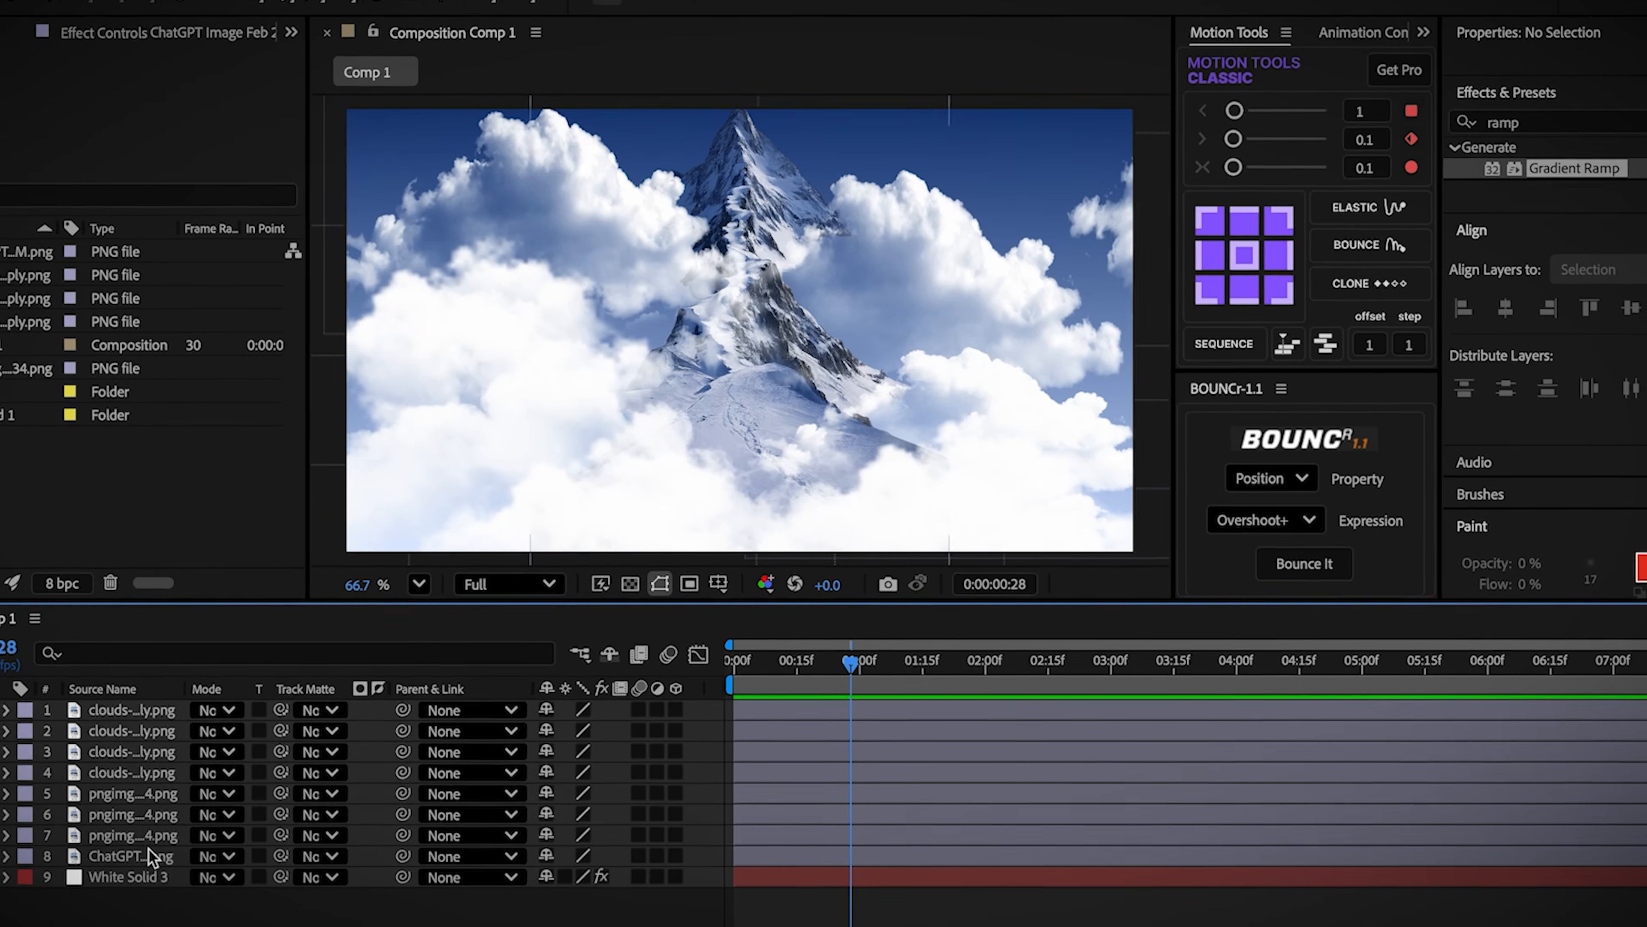
# Step: Pre-compose the mountain image layer, leaving all attributes in Comp 1, and open the new composition
pyautogui.click(162, 826)
pyautogui.rightClick(171, 829)
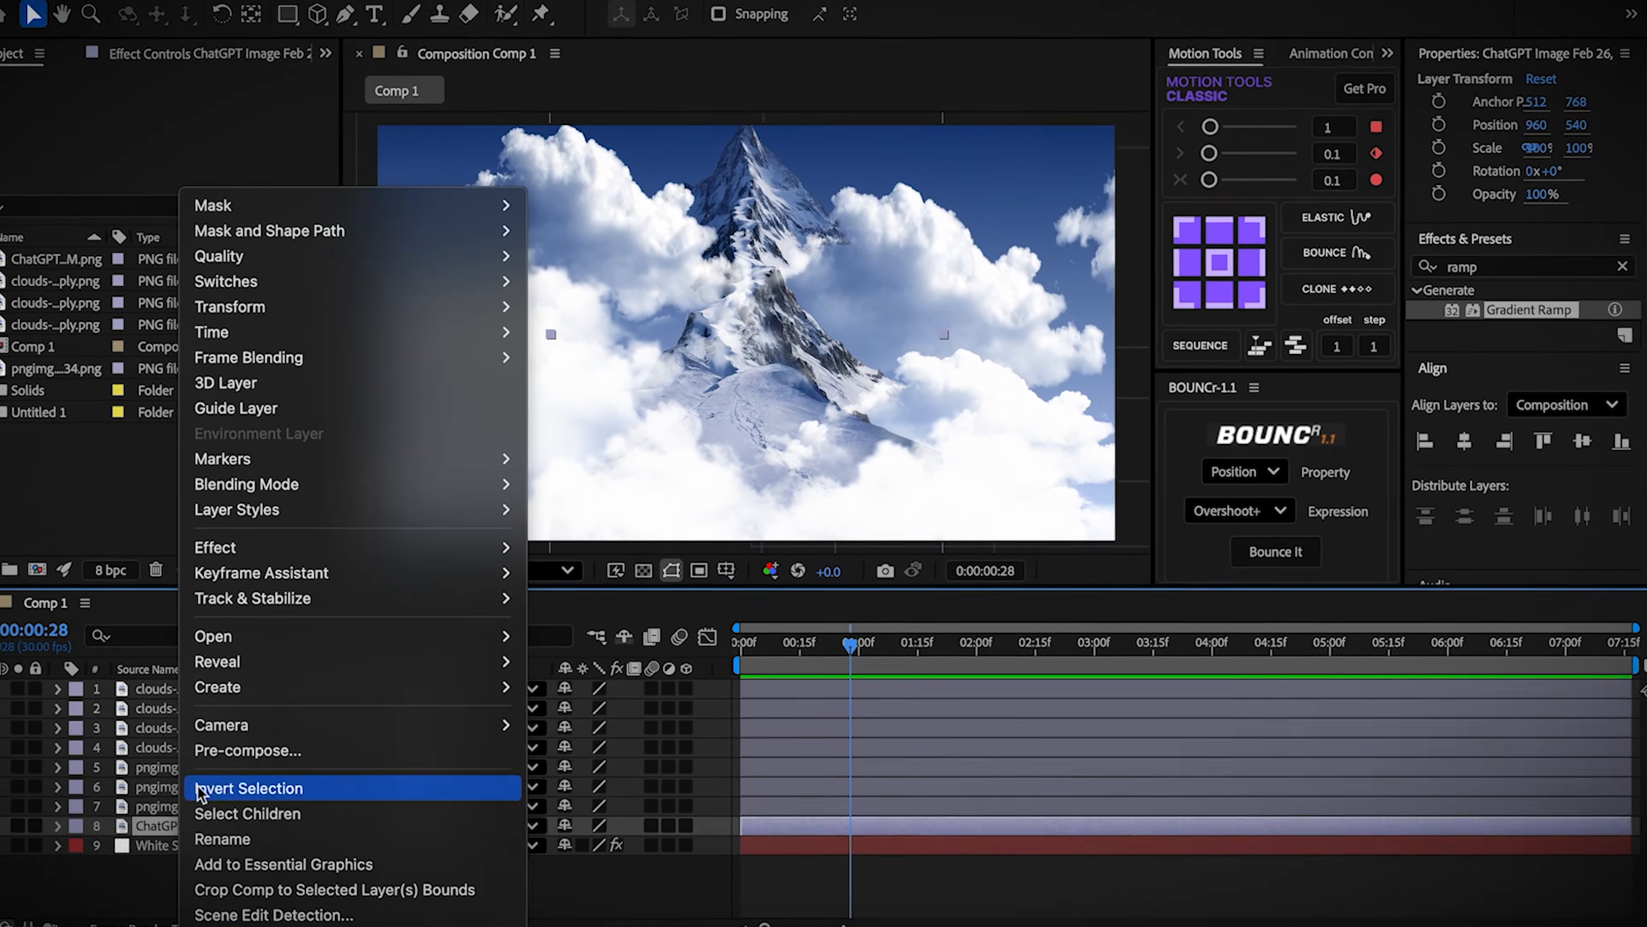
pyautogui.click(247, 750)
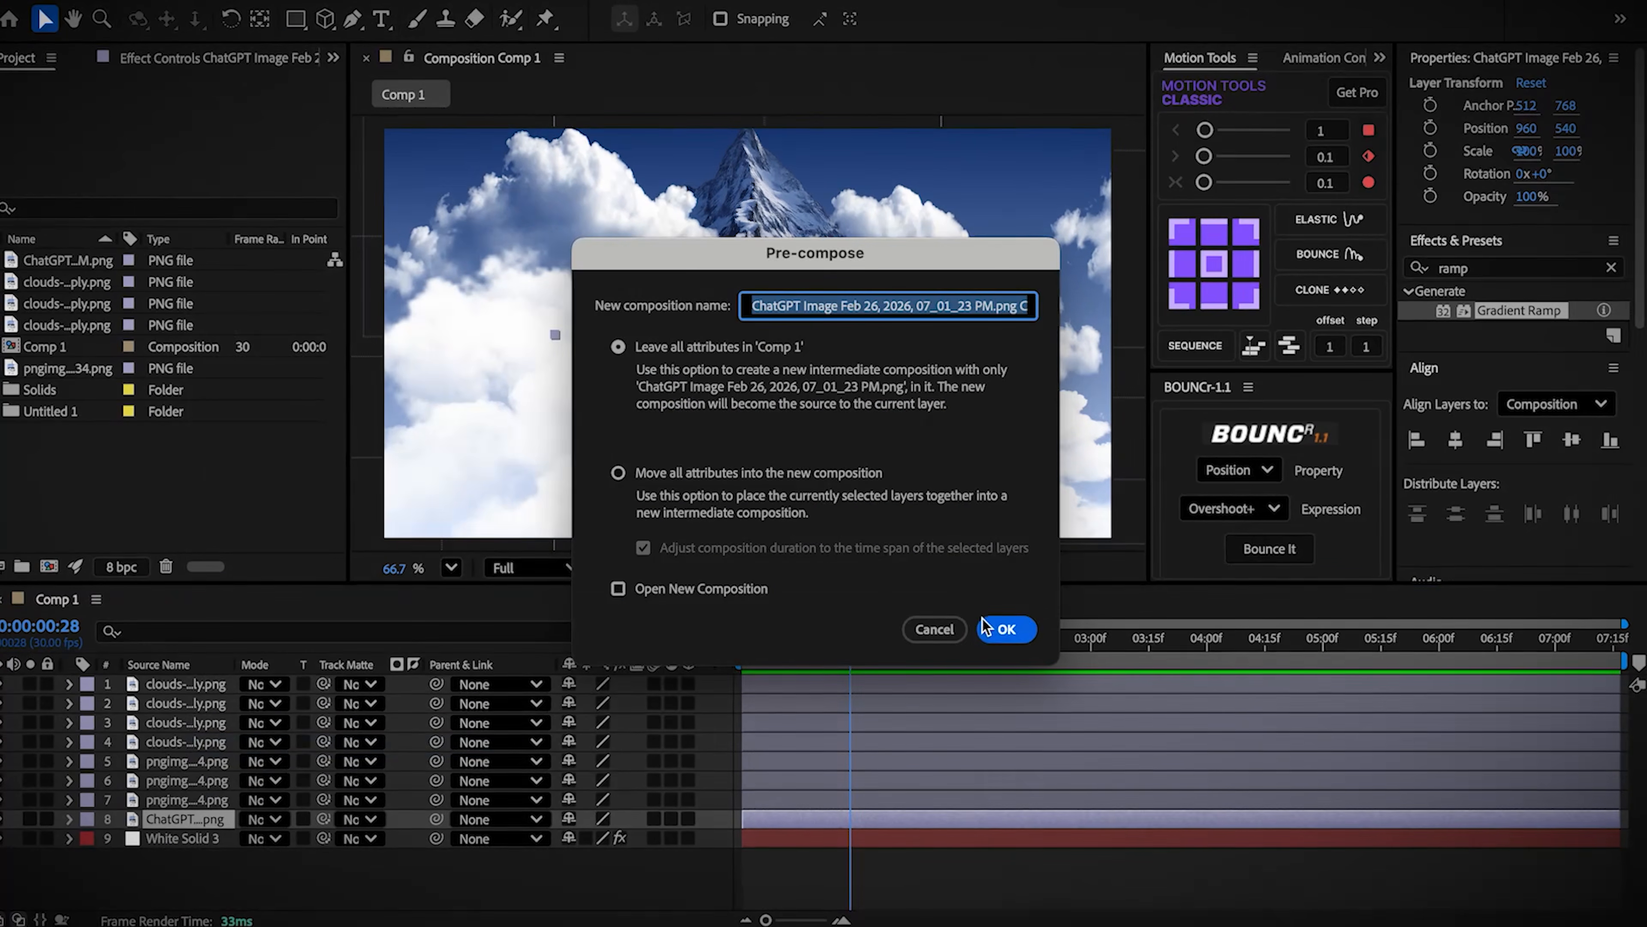
pyautogui.click(986, 626)
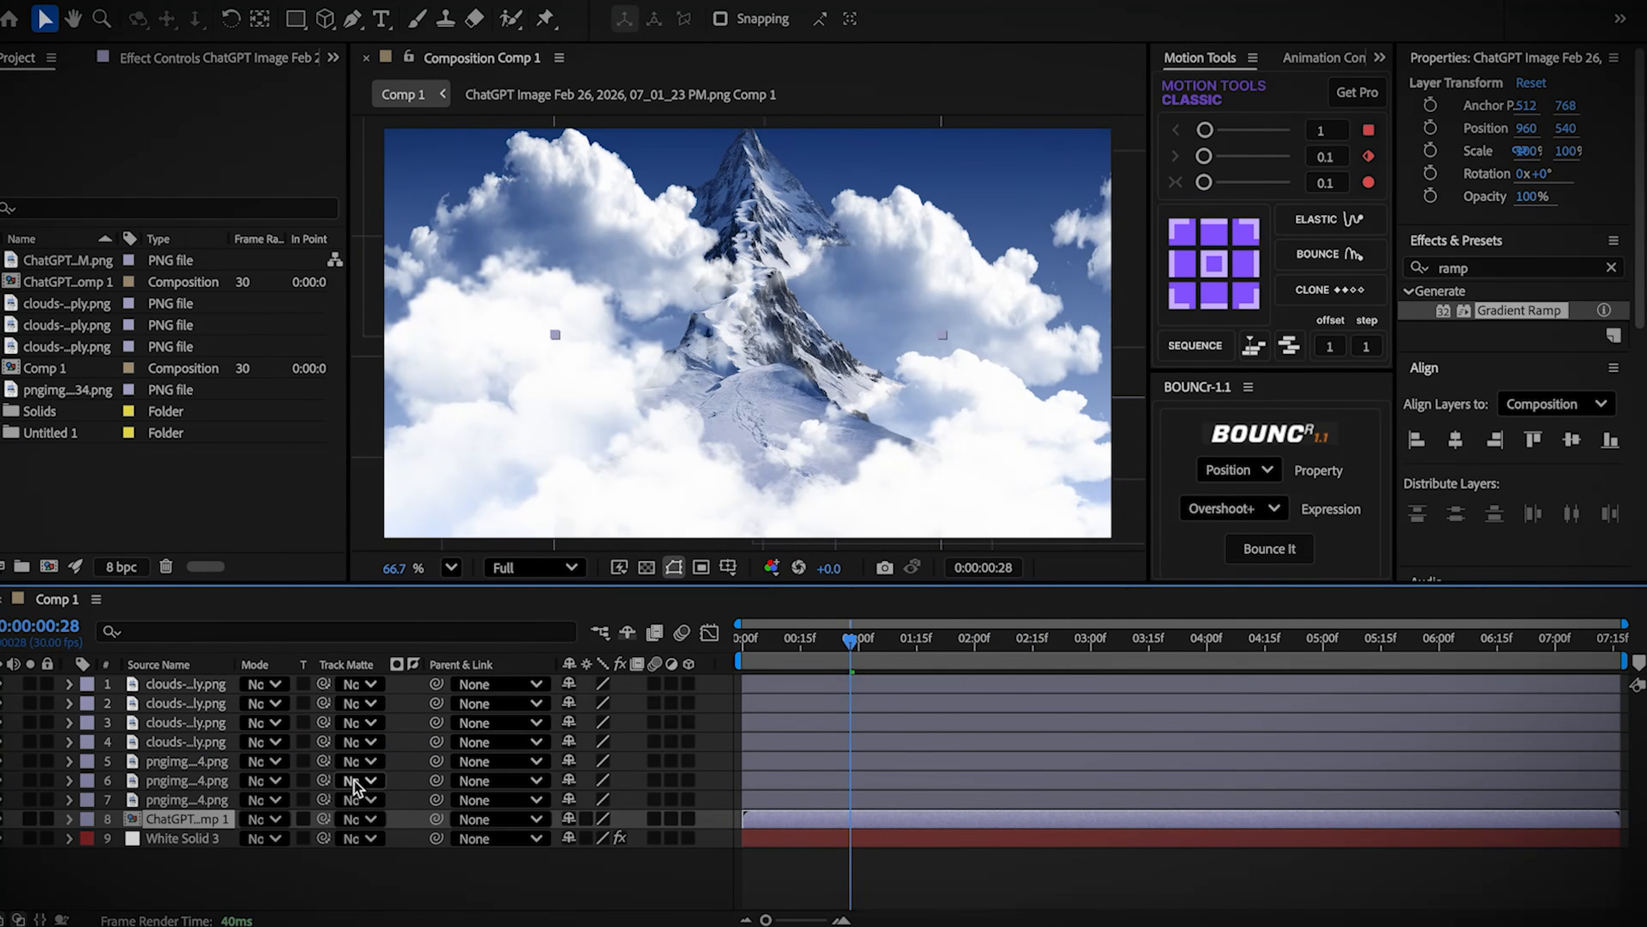
pyautogui.doubleClick(179, 818)
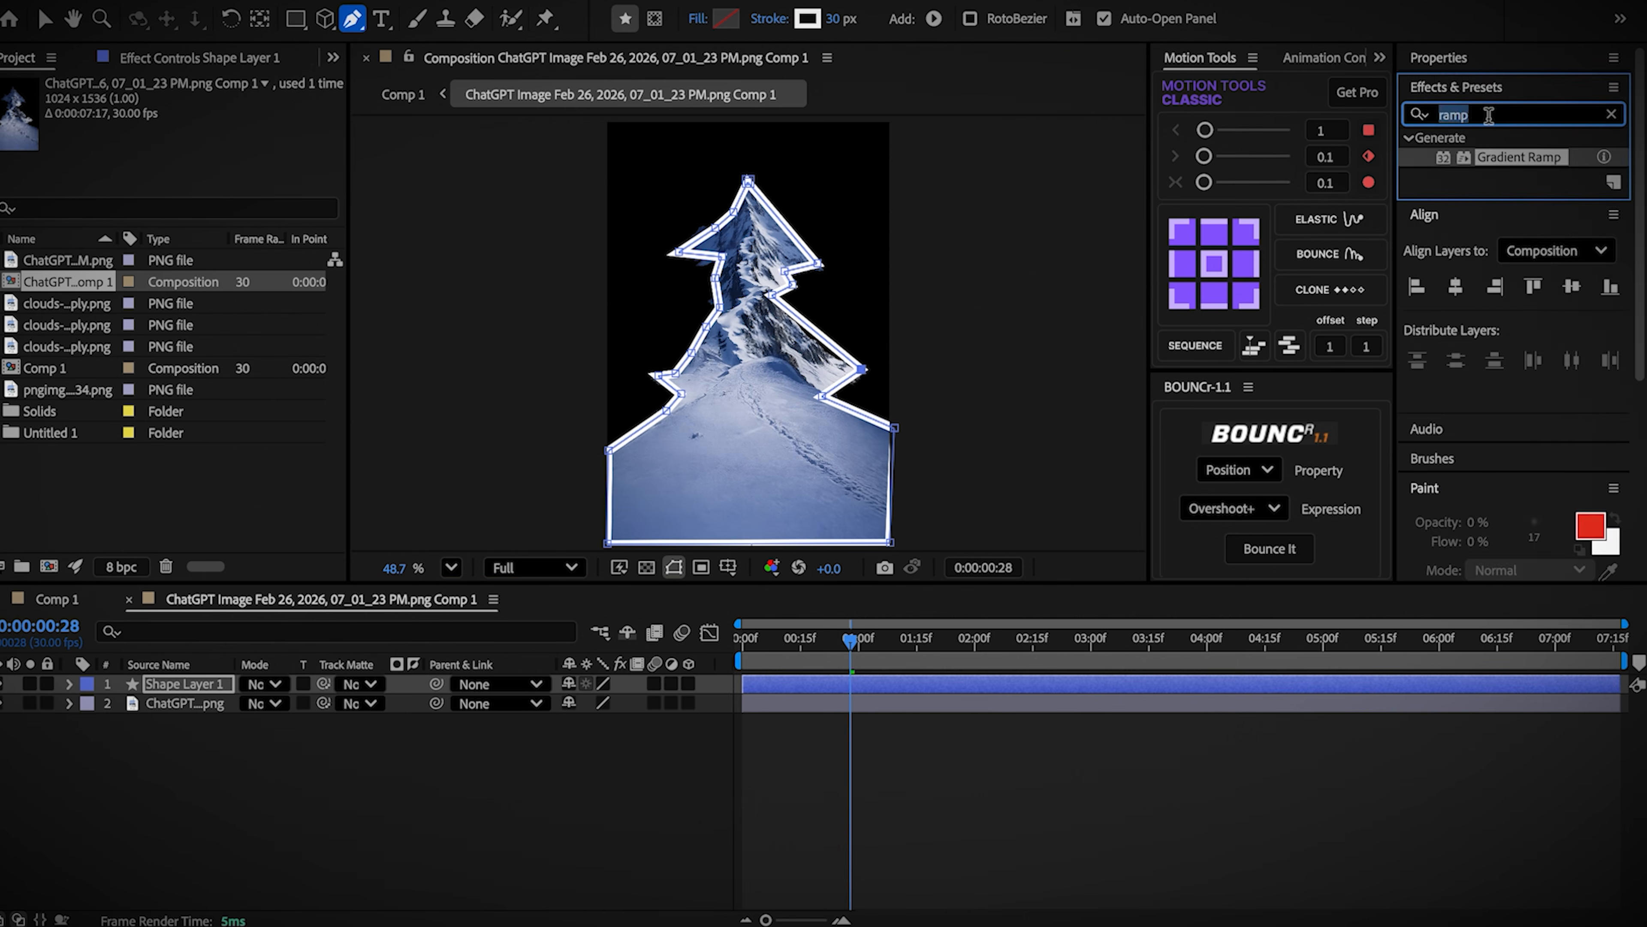
# Step: Apply Fast Box Blur to the white mountain outline shape with a blur radius of 17
pyautogui.write('fast')
pyautogui.doubleClick(1509, 262)
pyautogui.press('v')
pyautogui.moveTo(195, 122); pyautogui.dragTo(254, 111)
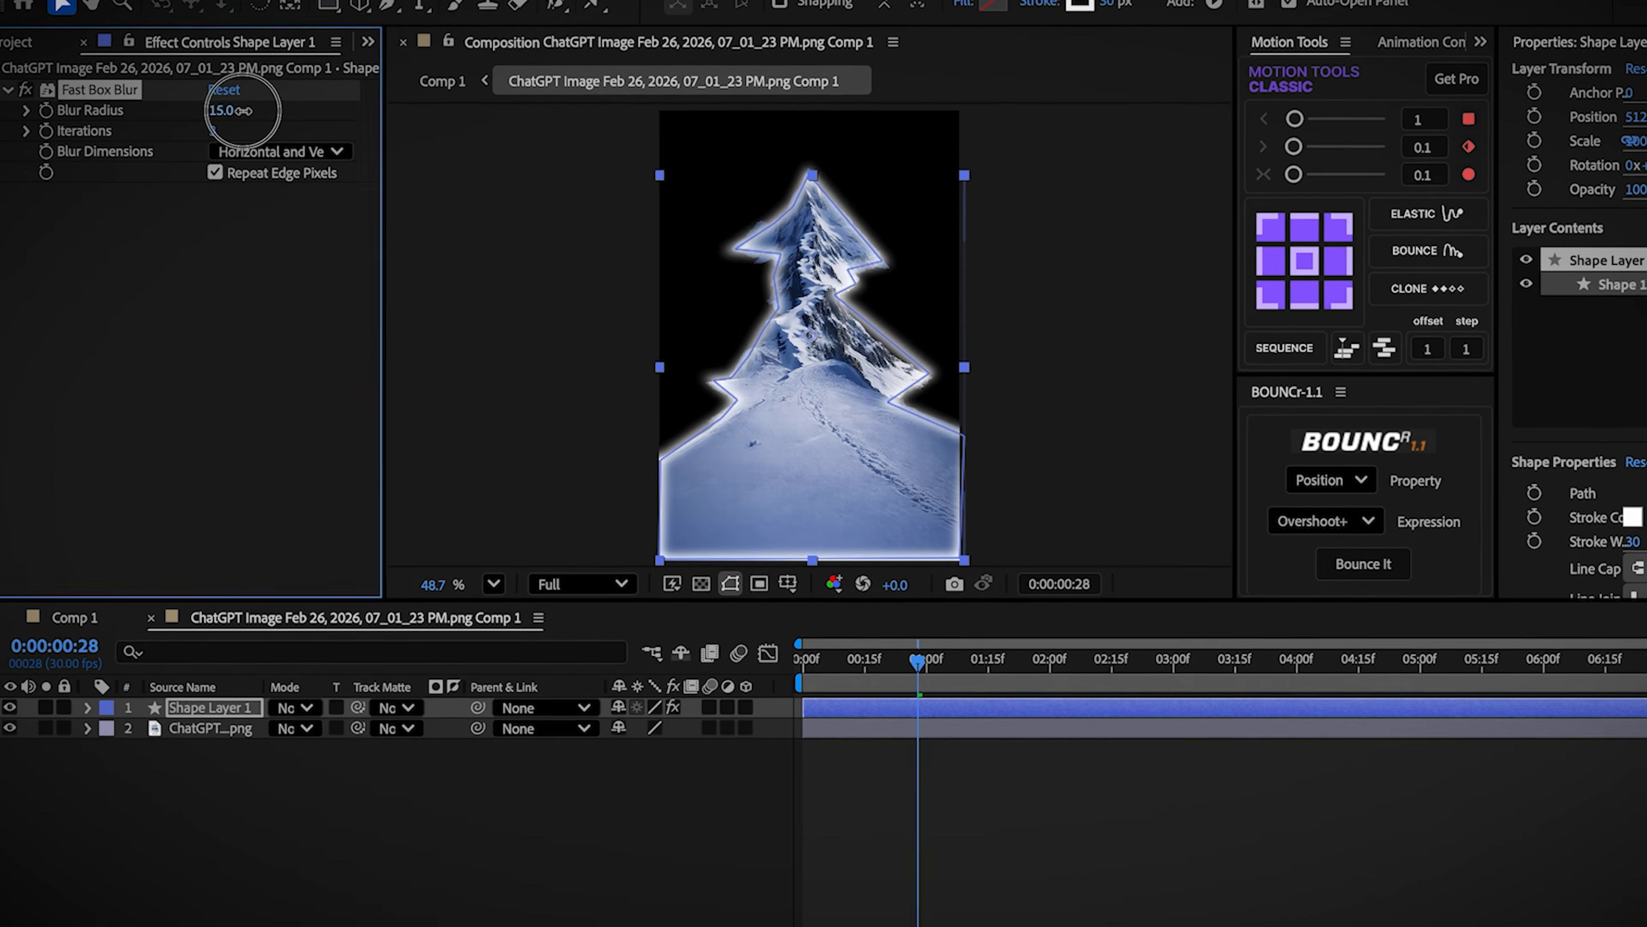
# Step: Use the mountain image as the outline shape's track matte and make the image layer visible again
pyautogui.moveTo(359, 707); pyautogui.dragTo(248, 747)
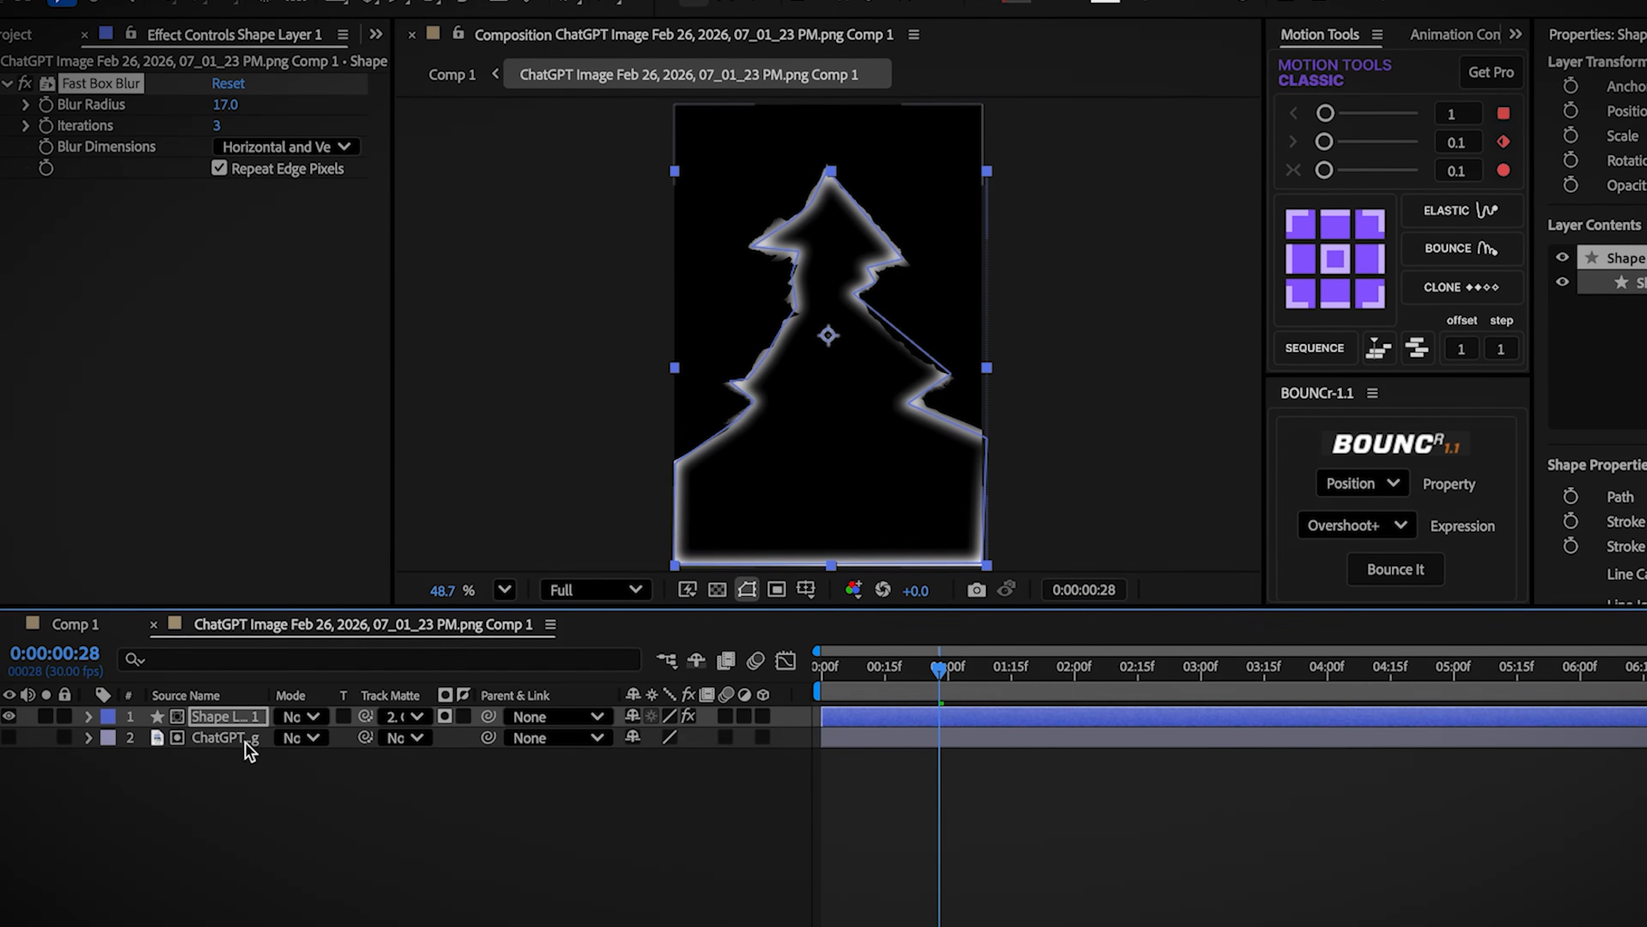
pyautogui.click(9, 737)
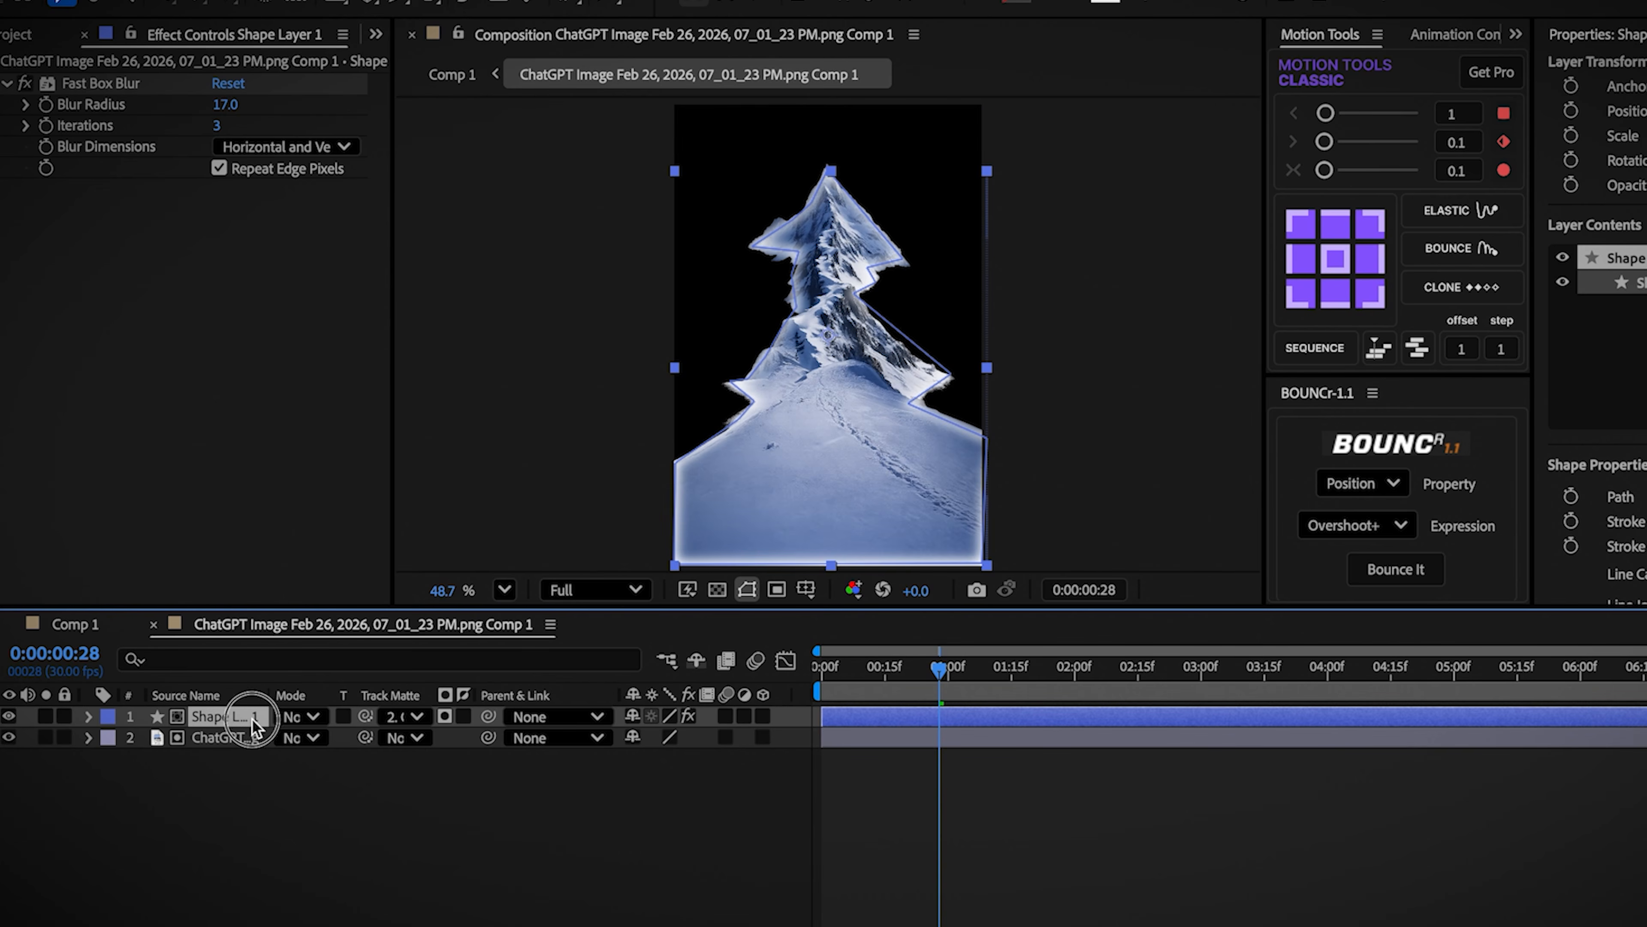
# Step: Apply the Stylize Glow effect to the outline shape and set its glow radius to 72
pyautogui.hotkey('ctrl', '5')
pyautogui.write('glo')
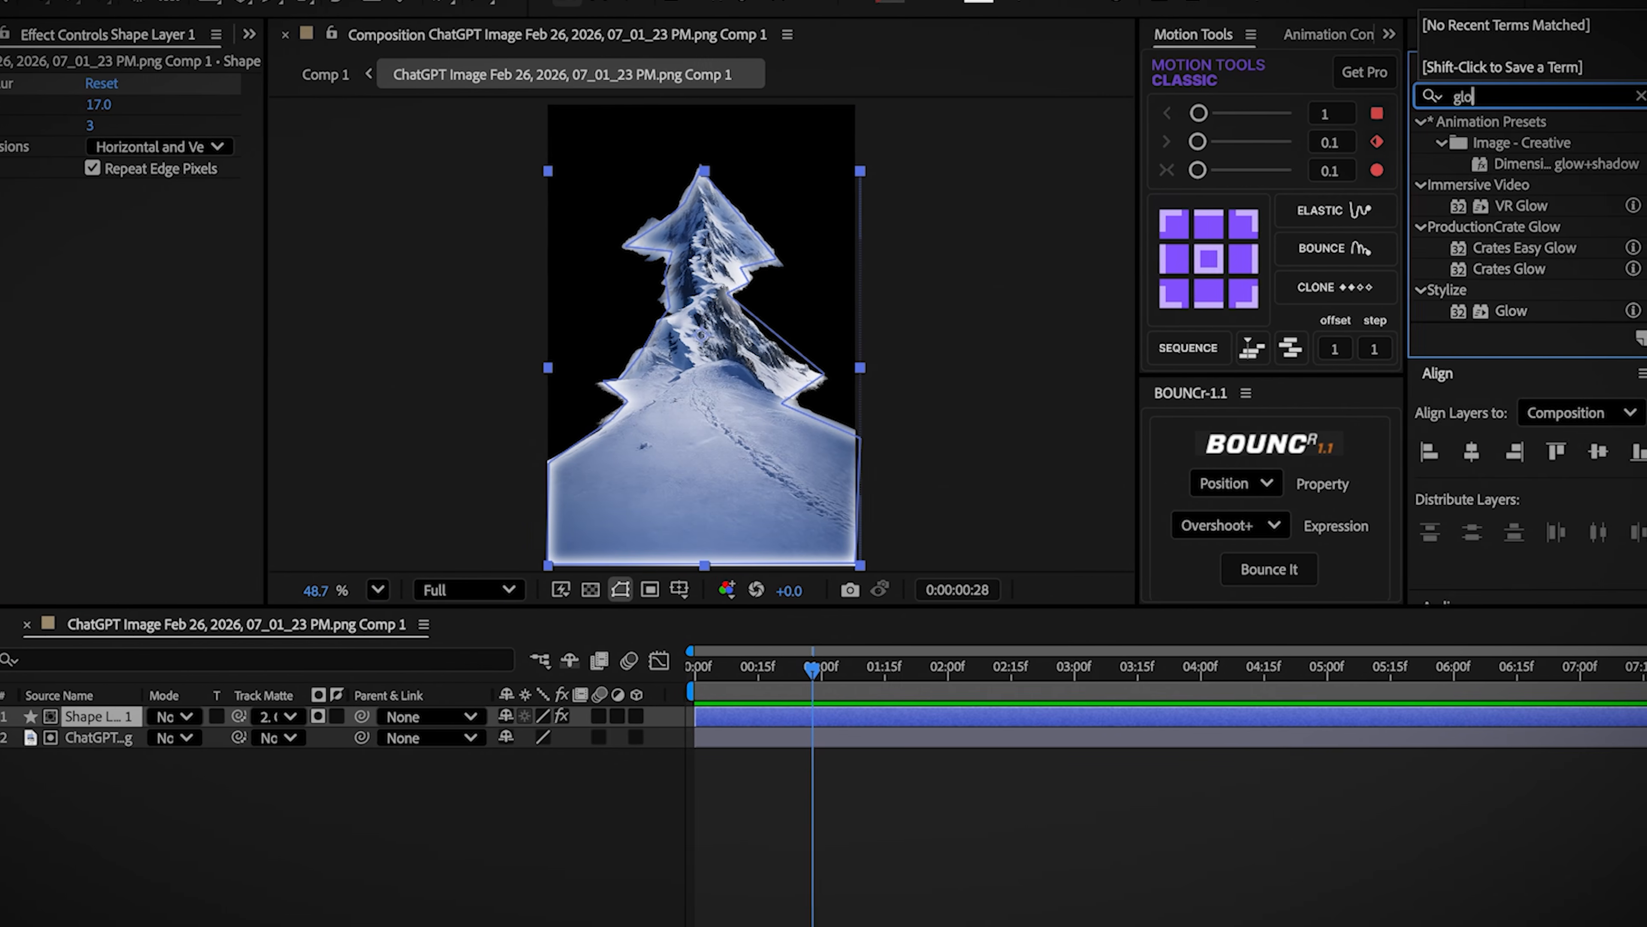
pyautogui.write('w')
pyautogui.doubleClick(1511, 311)
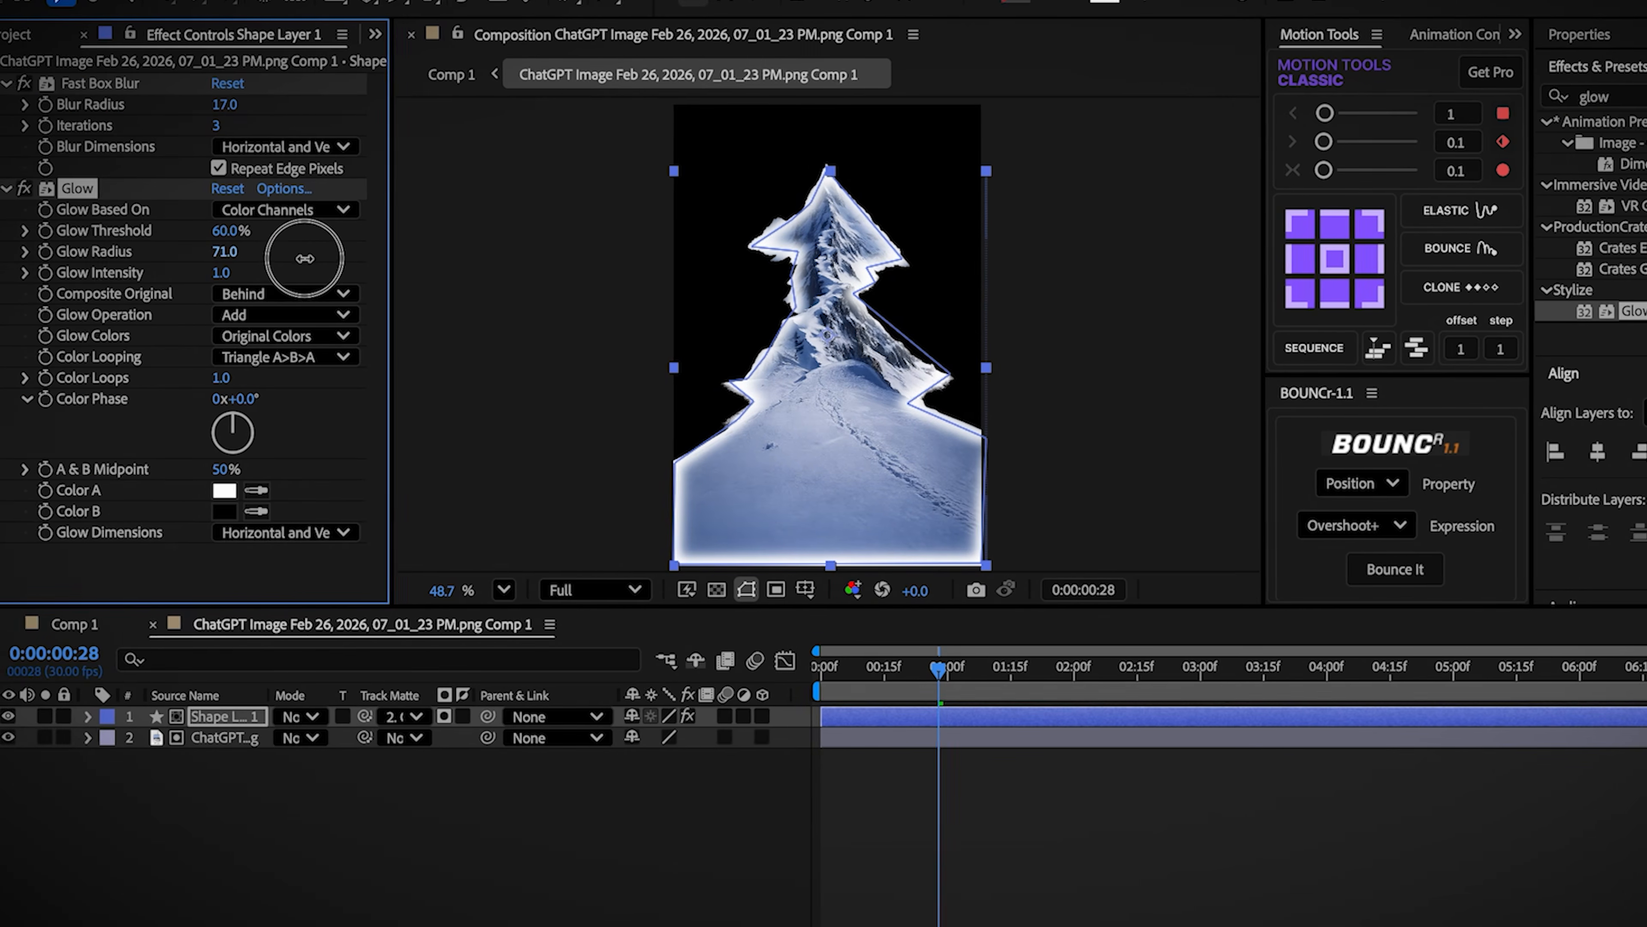
pyautogui.moveTo(305, 258); pyautogui.dragTo(307, 259)
# Step: Set the outline shape's blending mode to Overlay and its opacity to 55%
pyautogui.click(301, 717)
pyautogui.scroll(-5, 310, 777)
pyautogui.click(374, 712)
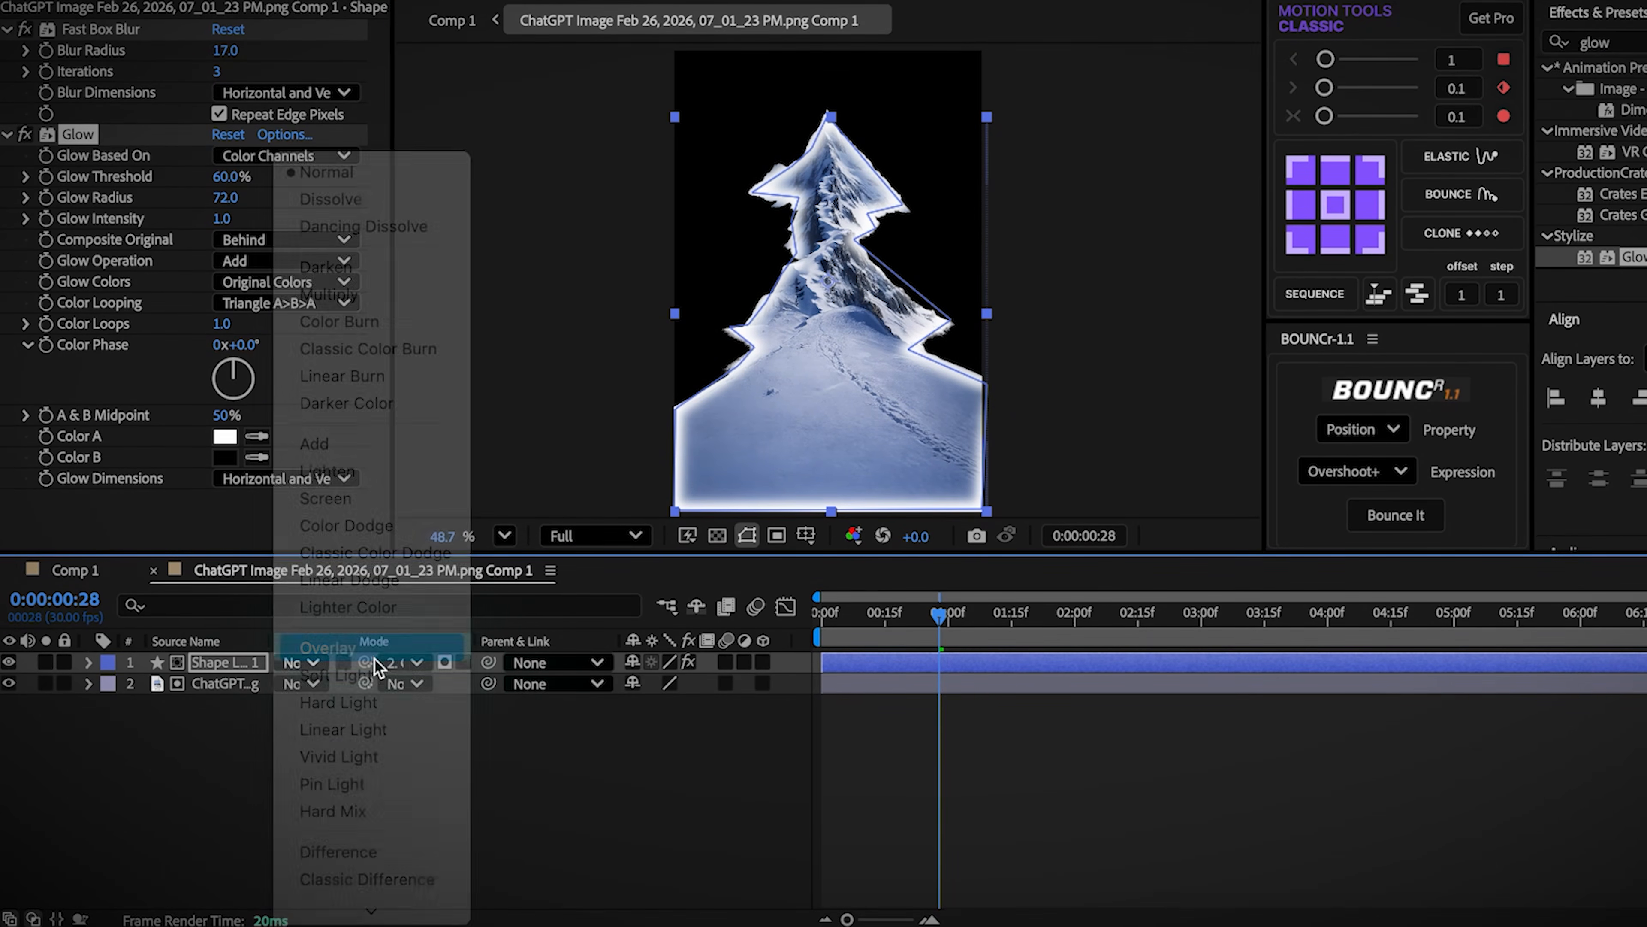
pyautogui.click(223, 663)
pyautogui.moveTo(612, 689); pyautogui.dragTo(579, 690)
pyautogui.click(575, 774)
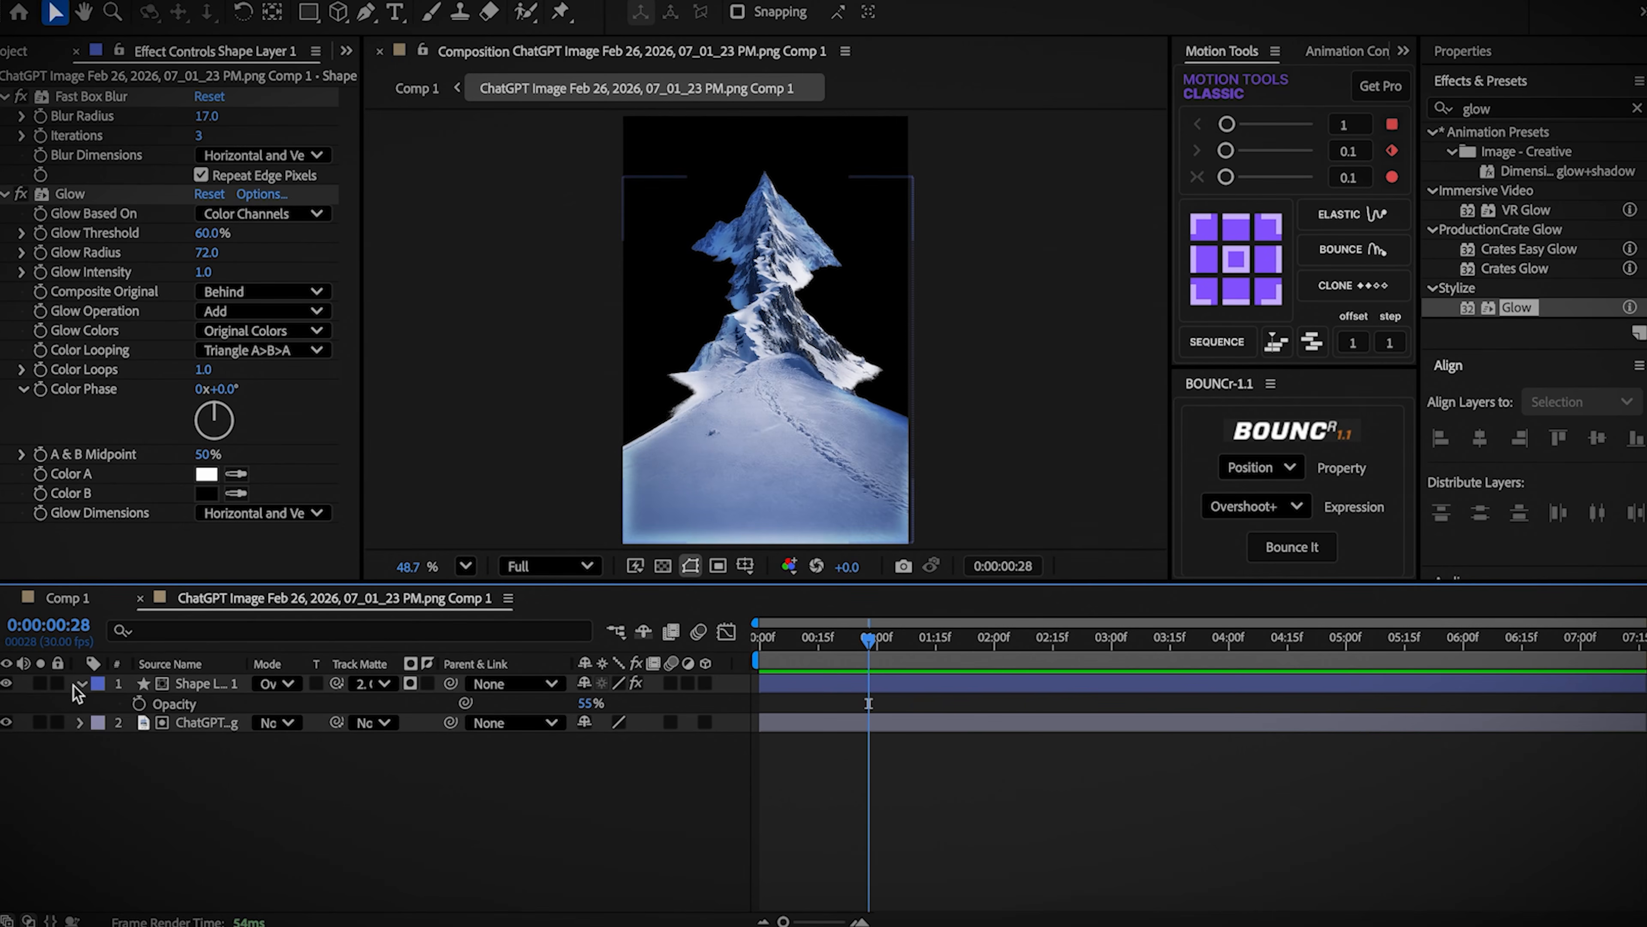
pyautogui.click(79, 684)
pyautogui.click(128, 762)
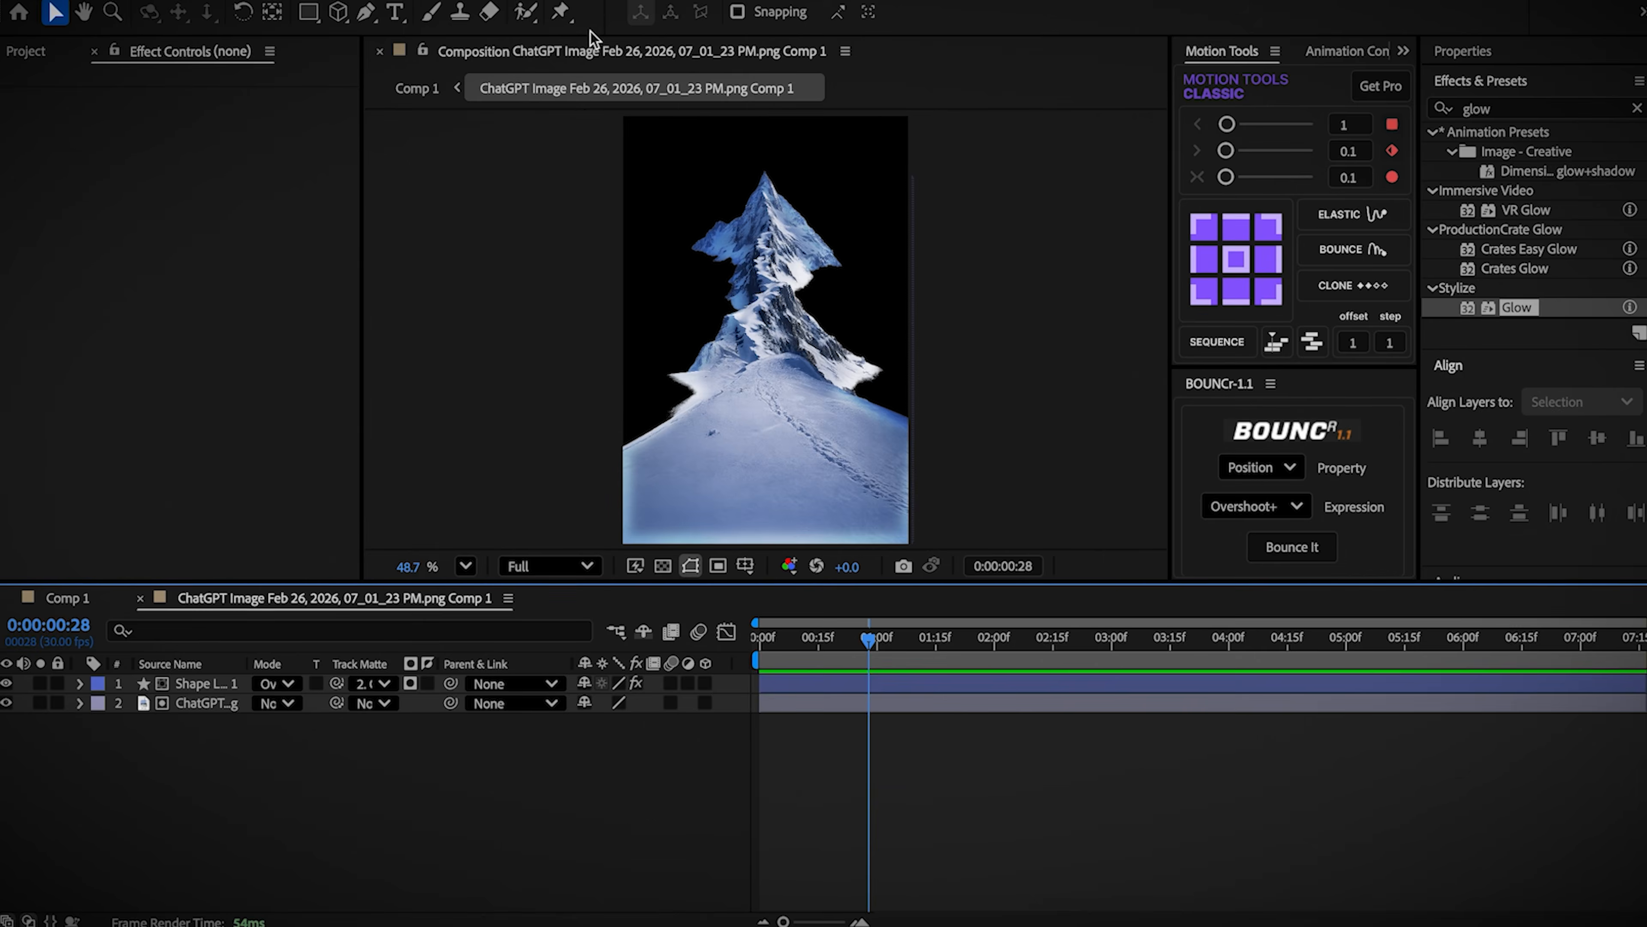
# Step: Draw a closed Pen shape over the rocky right face at the middle of the mountain
pyautogui.click(366, 12)
pyautogui.click(776, 349)
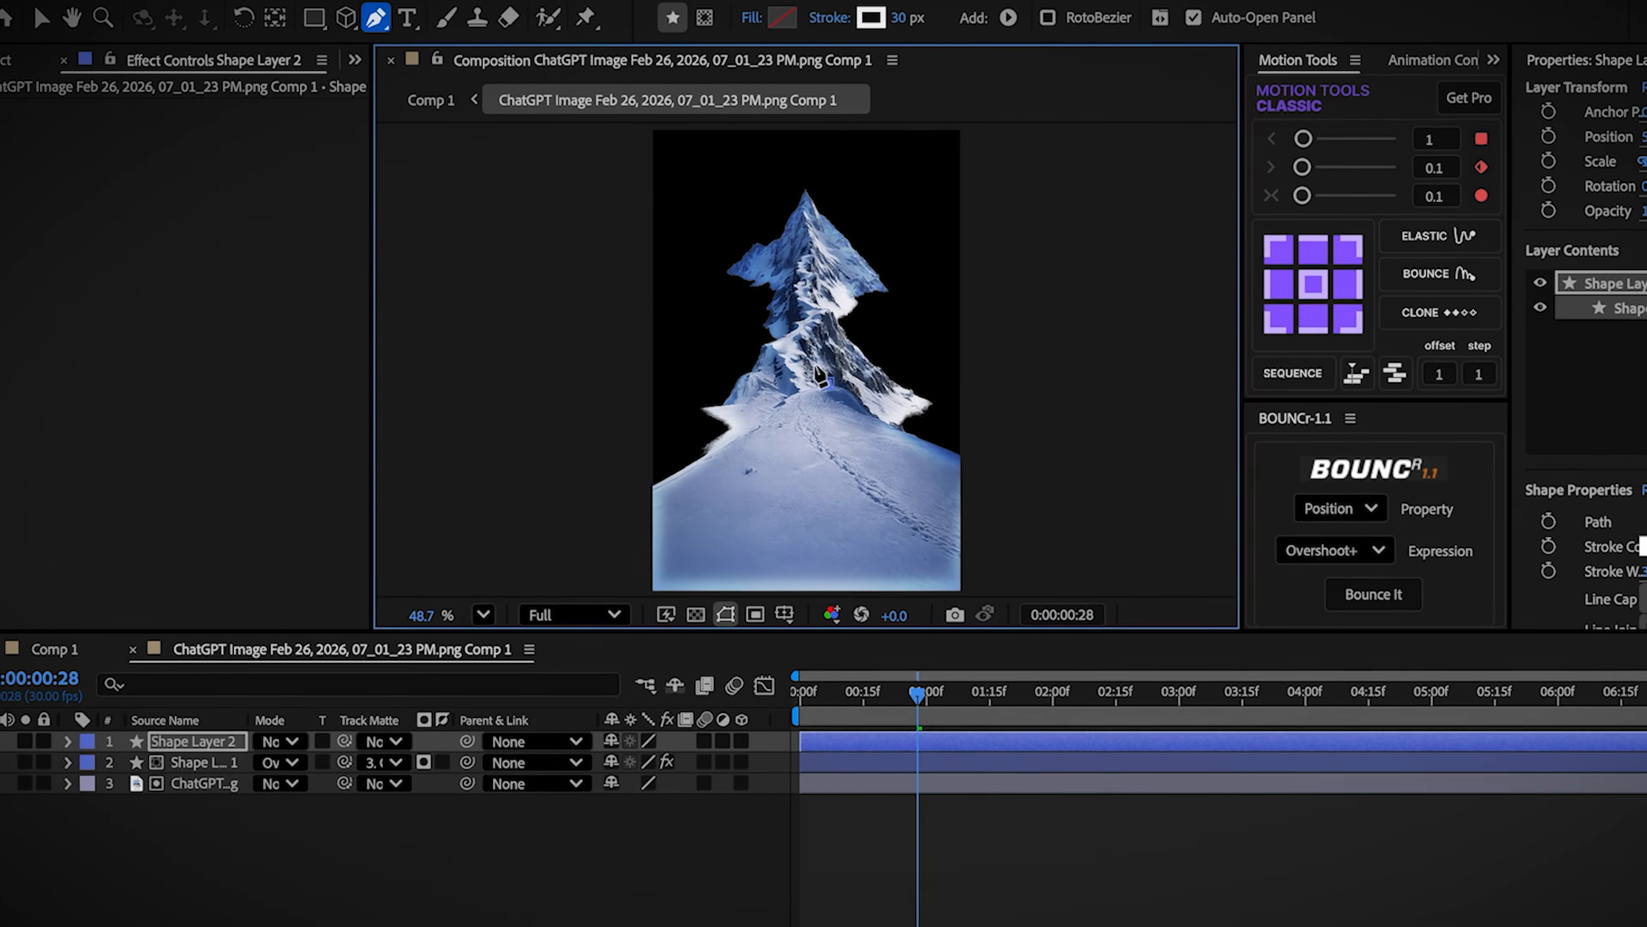
pyautogui.click(804, 352)
pyautogui.click(821, 324)
pyautogui.click(876, 370)
pyautogui.click(829, 386)
# Step: Remove the new shape's stroke and fill it with solid white, FFFFFF
pyautogui.click(829, 17)
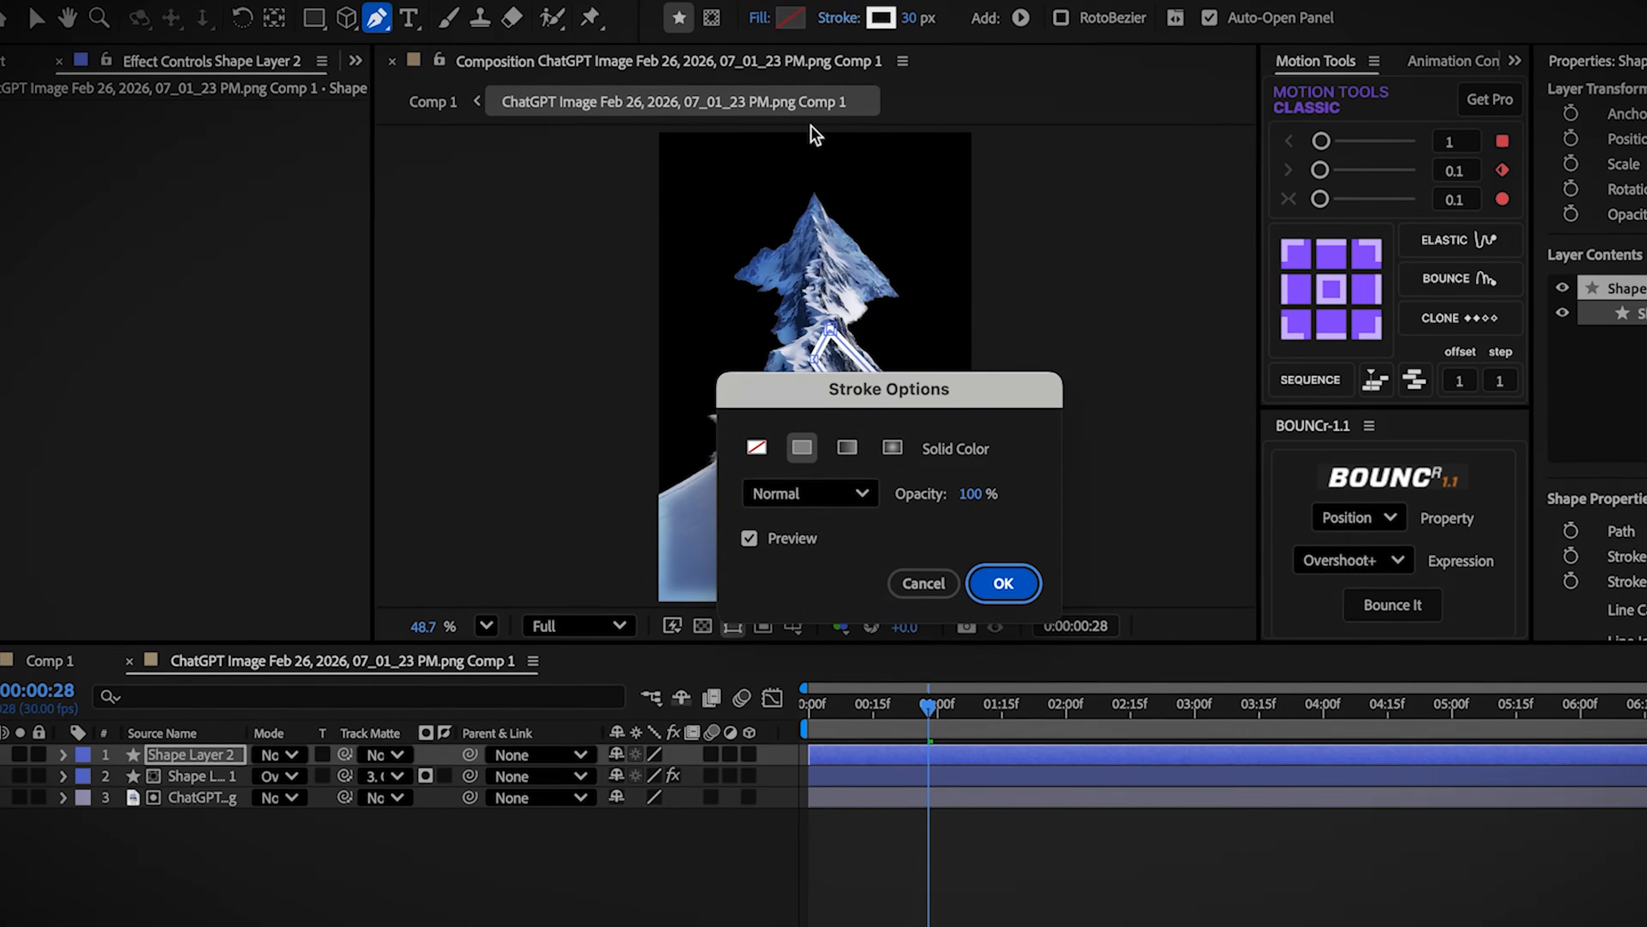
pyautogui.click(1003, 579)
pyautogui.click(791, 17)
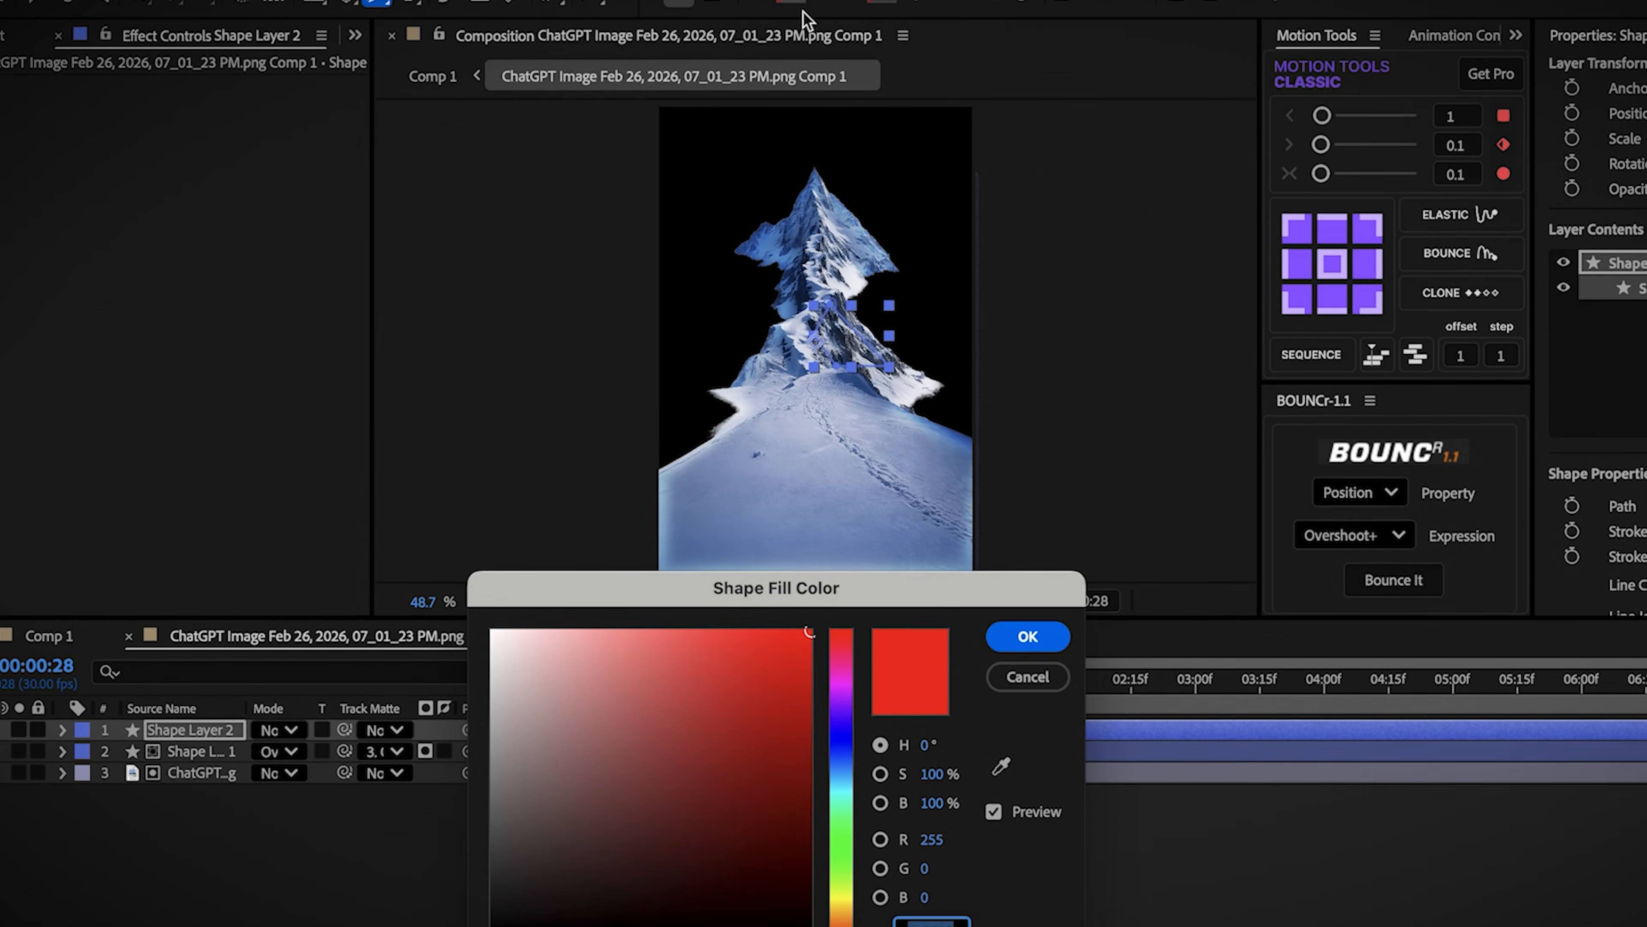
pyautogui.moveTo(548, 664); pyautogui.dragTo(493, 655)
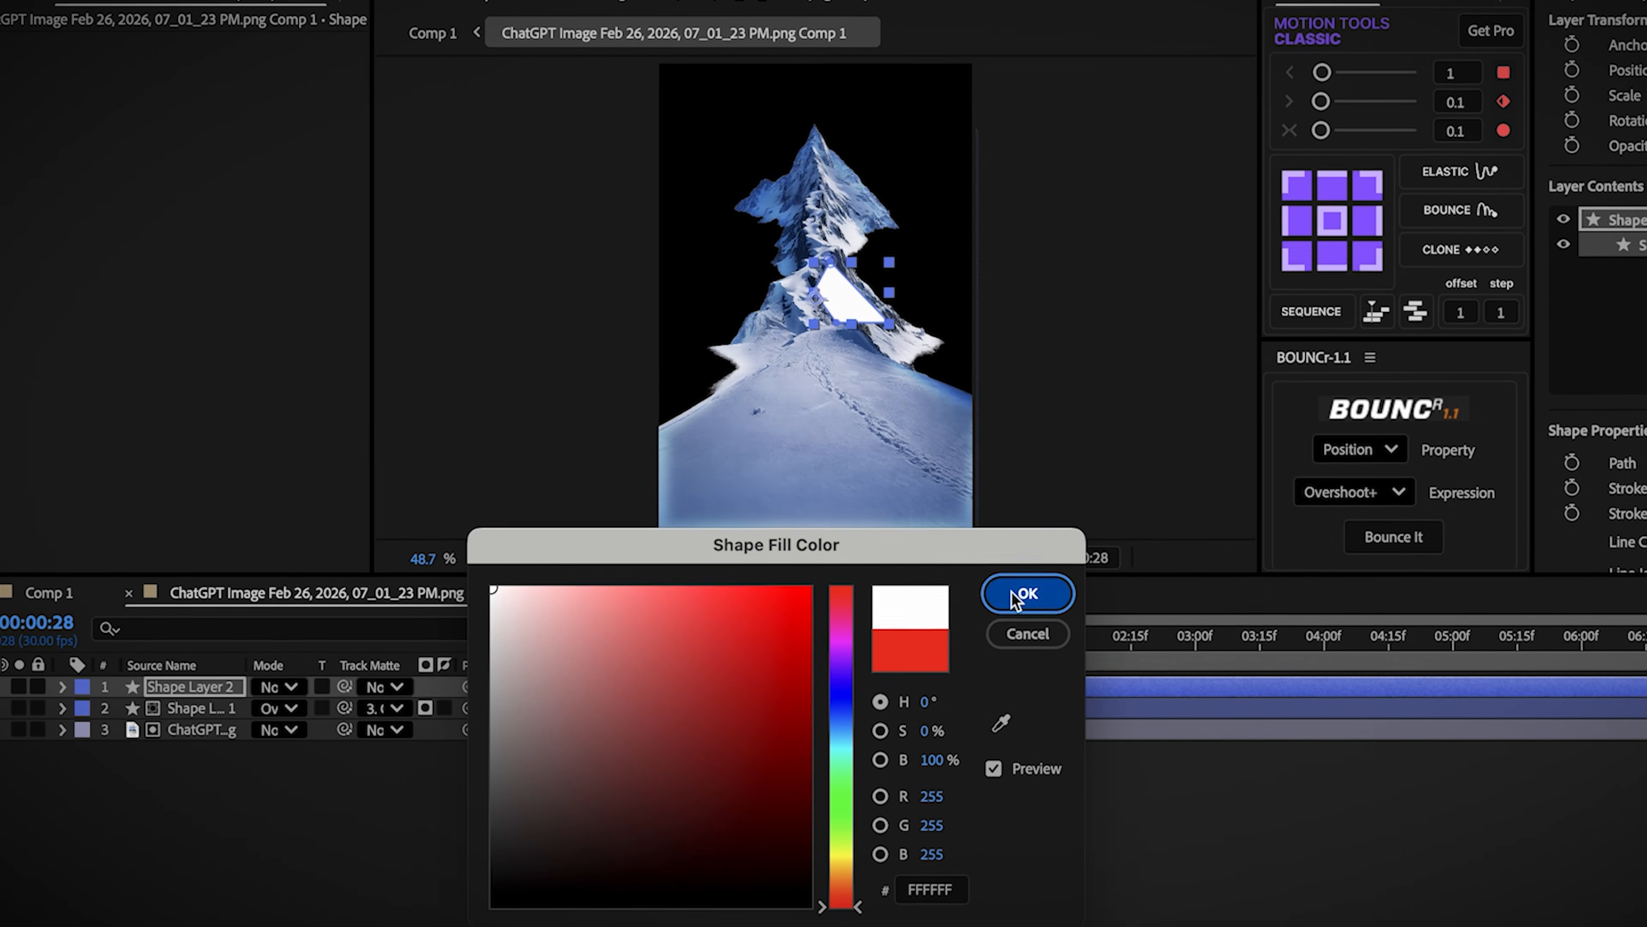
pyautogui.click(1015, 594)
# Step: Copy Fast Box Blur and Glow from the outline shape to Shape Layer 2
pyautogui.click(208, 708)
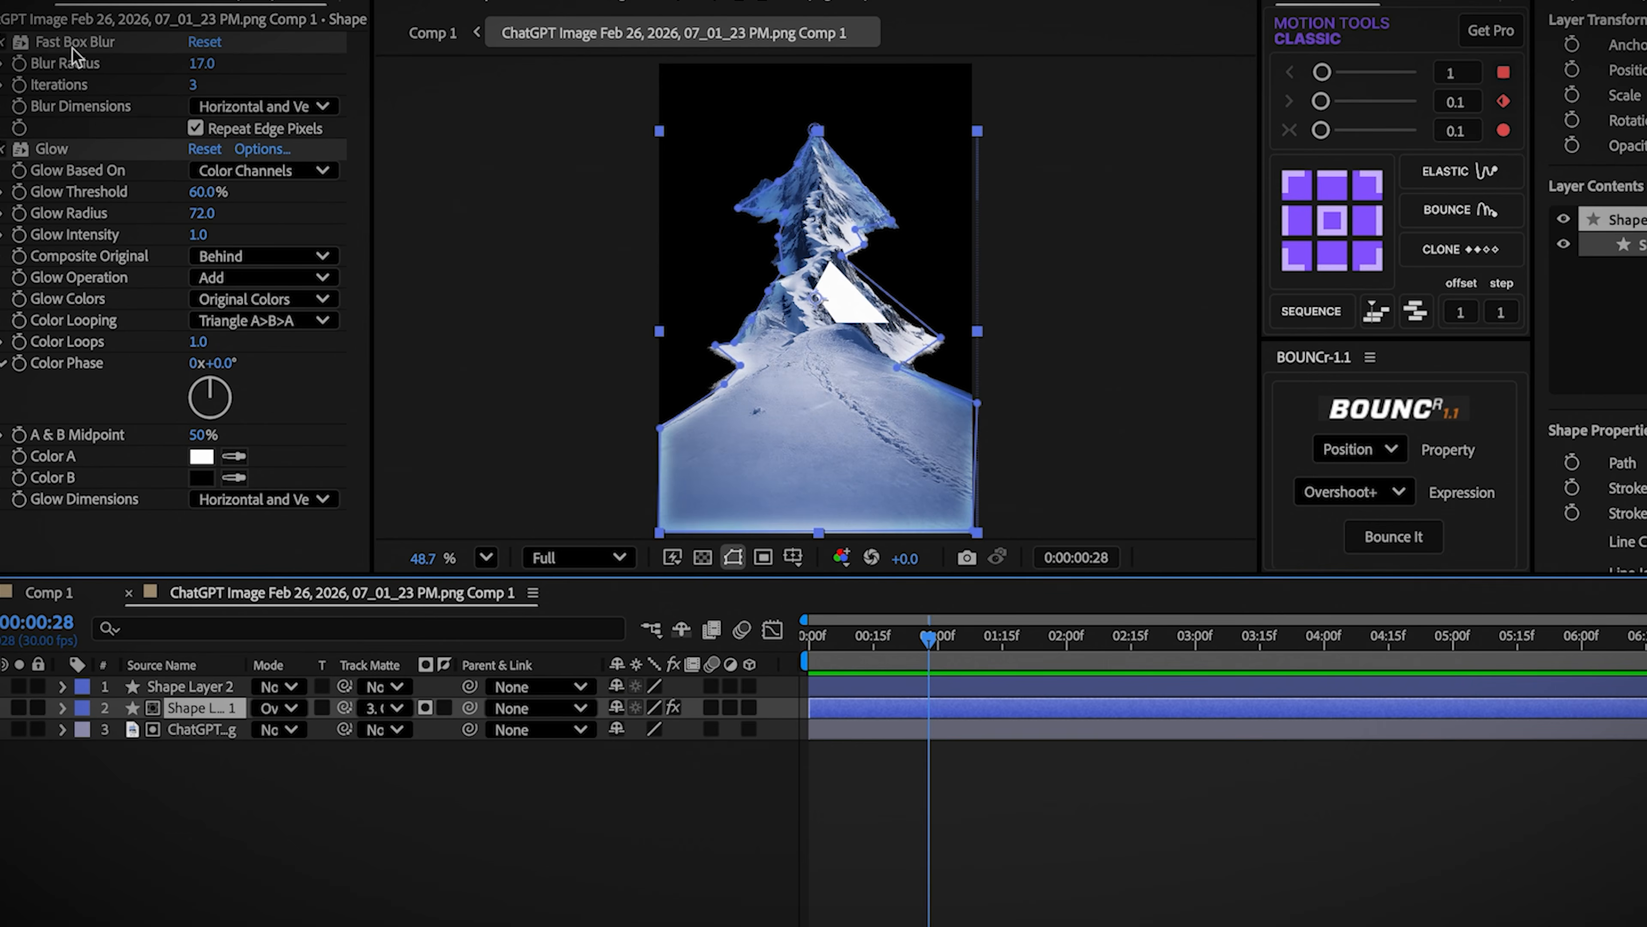
pyautogui.click(71, 50)
pyautogui.keyDown('shift'); pyautogui.click(70, 156); pyautogui.keyUp('shift')
pyautogui.press('super+c')
pyautogui.click(219, 688)
pyautogui.press('super+v')
# Step: Set Shape Layer 2 to Overlay blending with 56% opacity
pyautogui.click(273, 681)
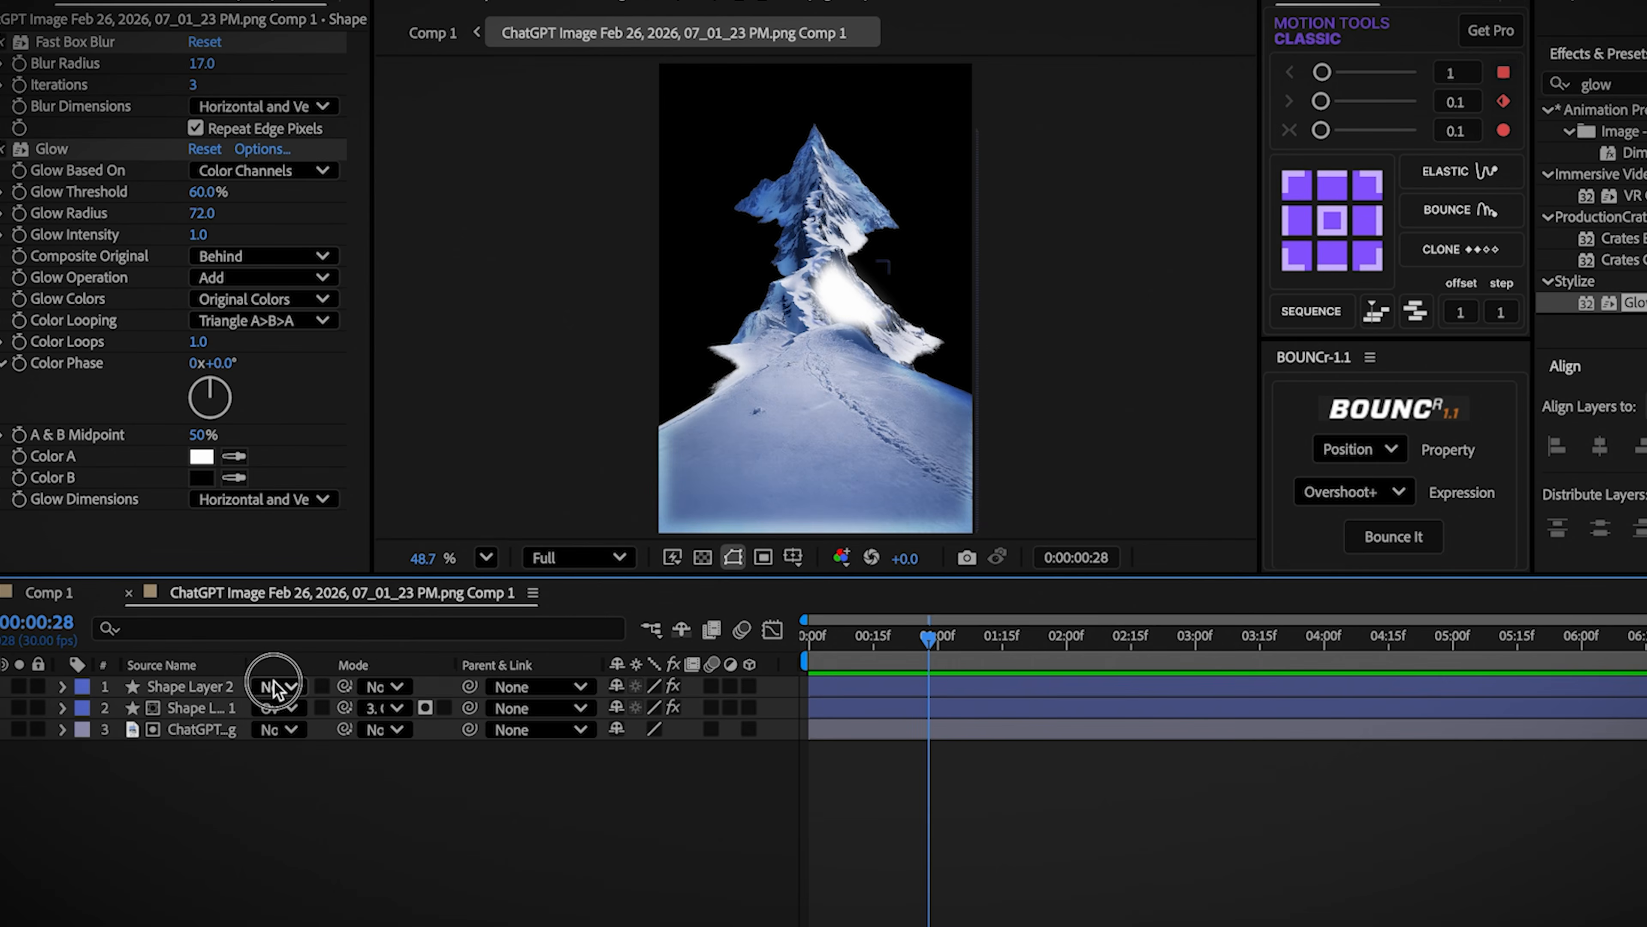
pyautogui.click(301, 533)
pyautogui.press('t')
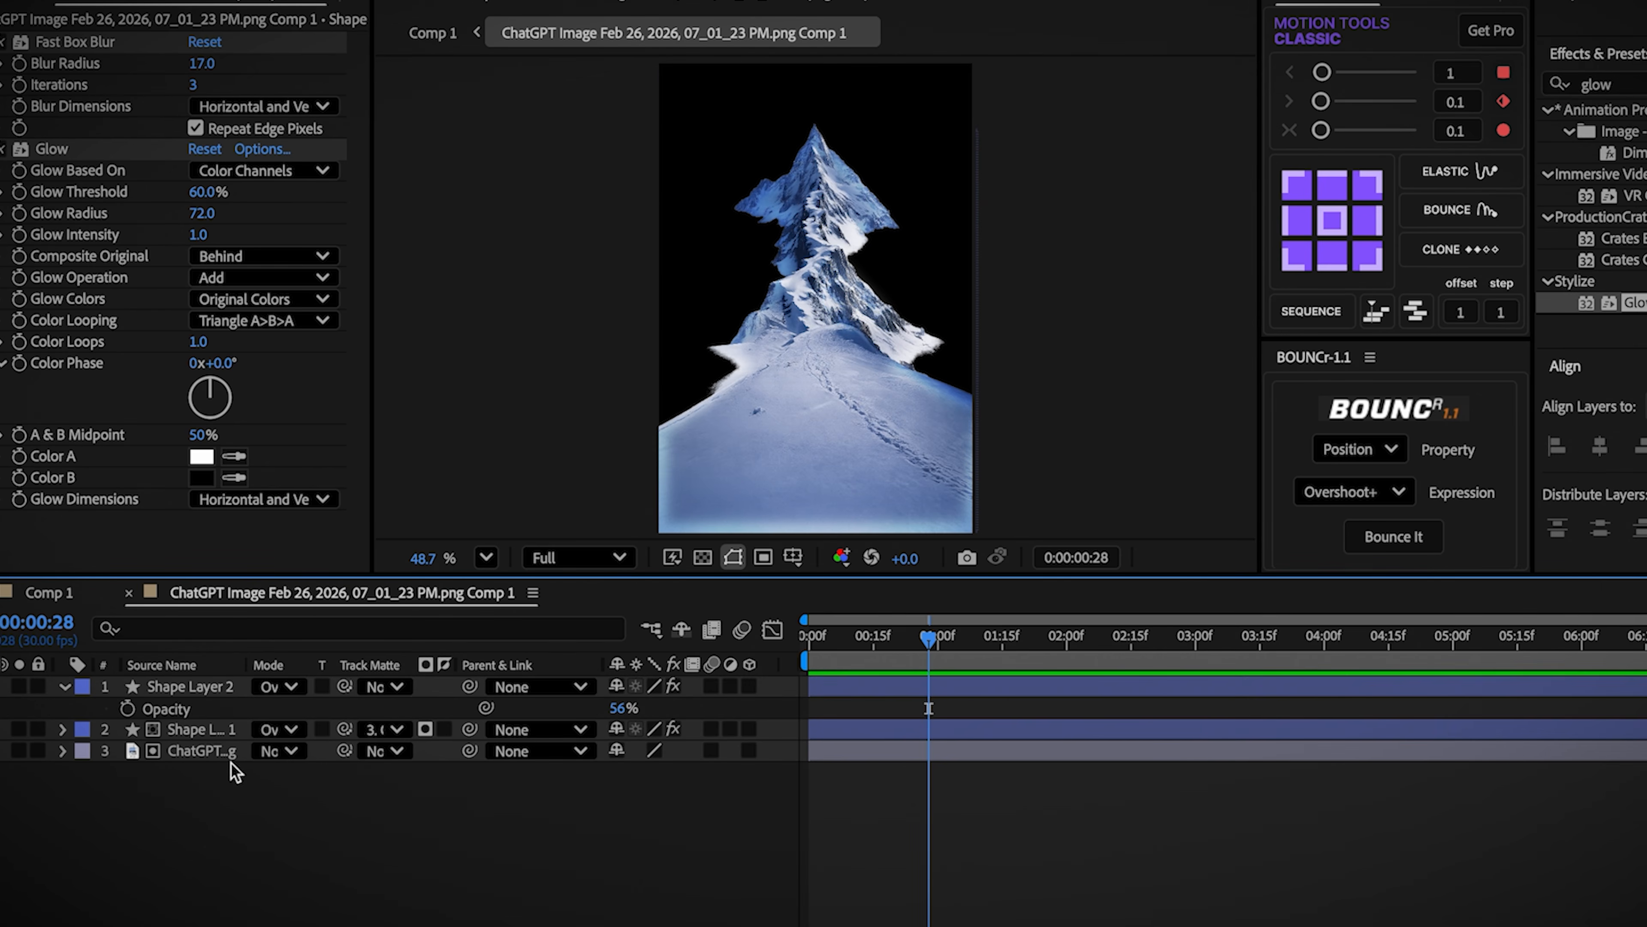
pyautogui.click(64, 686)
# Step: Duplicate Shape Layer 2 and place the copy over the right part of the lower snow slope
pyautogui.click(218, 685)
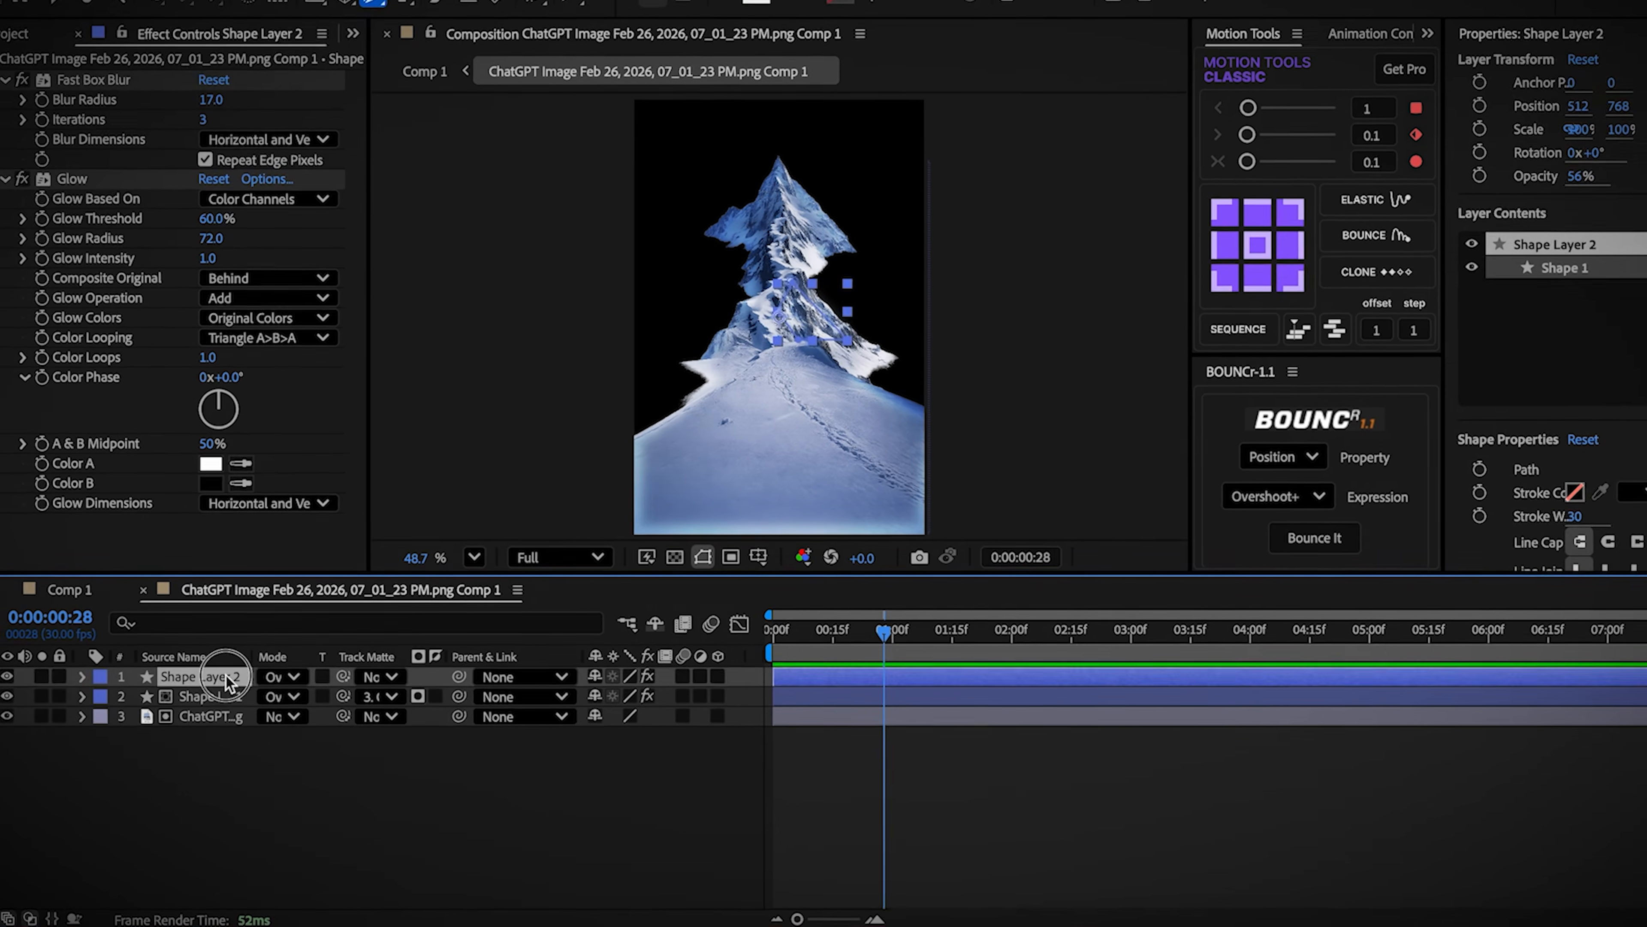
pyautogui.press('super+d')
pyautogui.moveTo(800, 318); pyautogui.dragTo(782, 440)
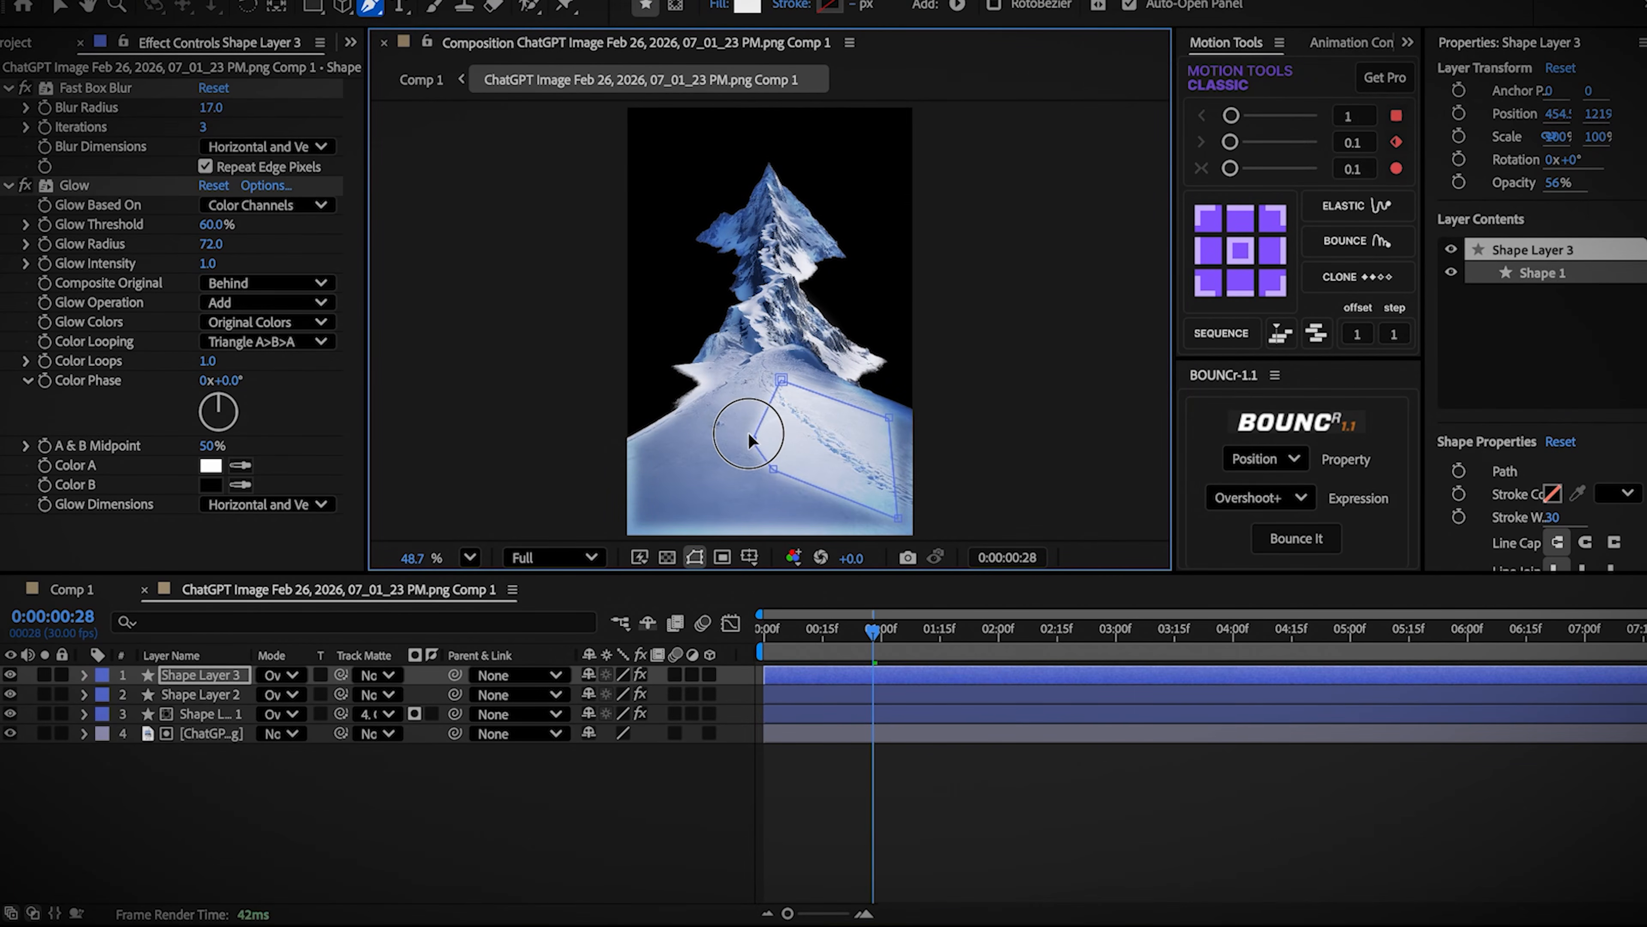
# Step: Duplicate Shape Layer 3, move the copy to the upper peak, and reshape its path points to fit there
pyautogui.press('super+d')
pyautogui.moveTo(809, 436); pyautogui.dragTo(753, 251)
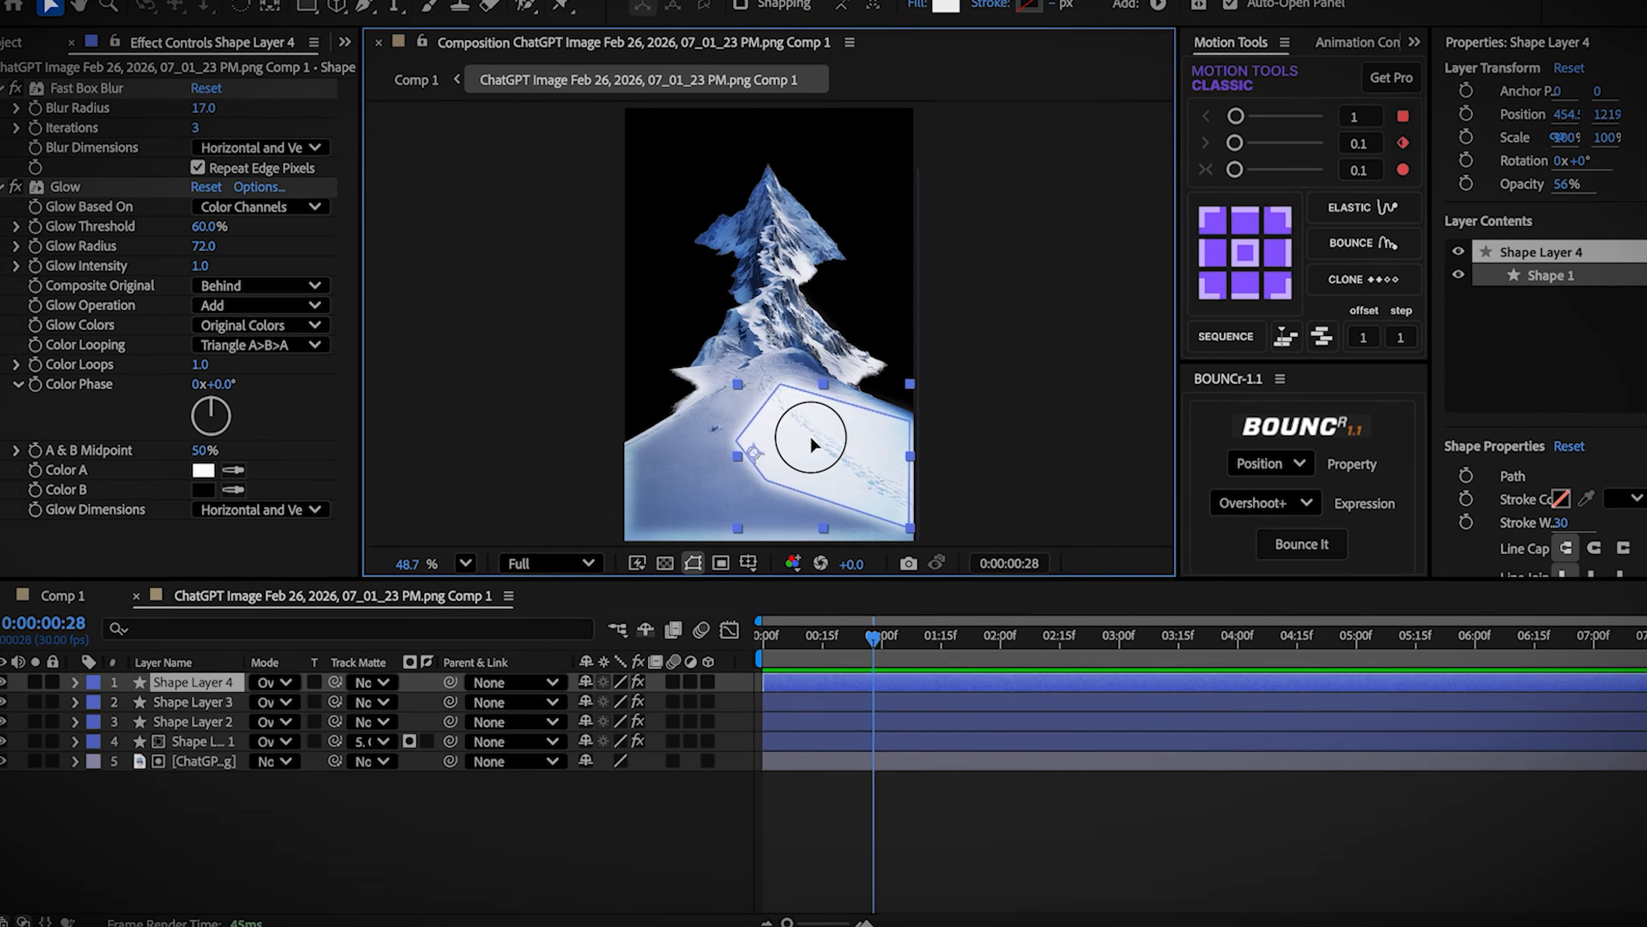
pyautogui.press('g')
pyautogui.moveTo(721, 210); pyautogui.dragTo(733, 218)
pyautogui.moveTo(855, 249); pyautogui.dragTo(757, 198)
pyautogui.moveTo(856, 361); pyautogui.dragTo(759, 242)
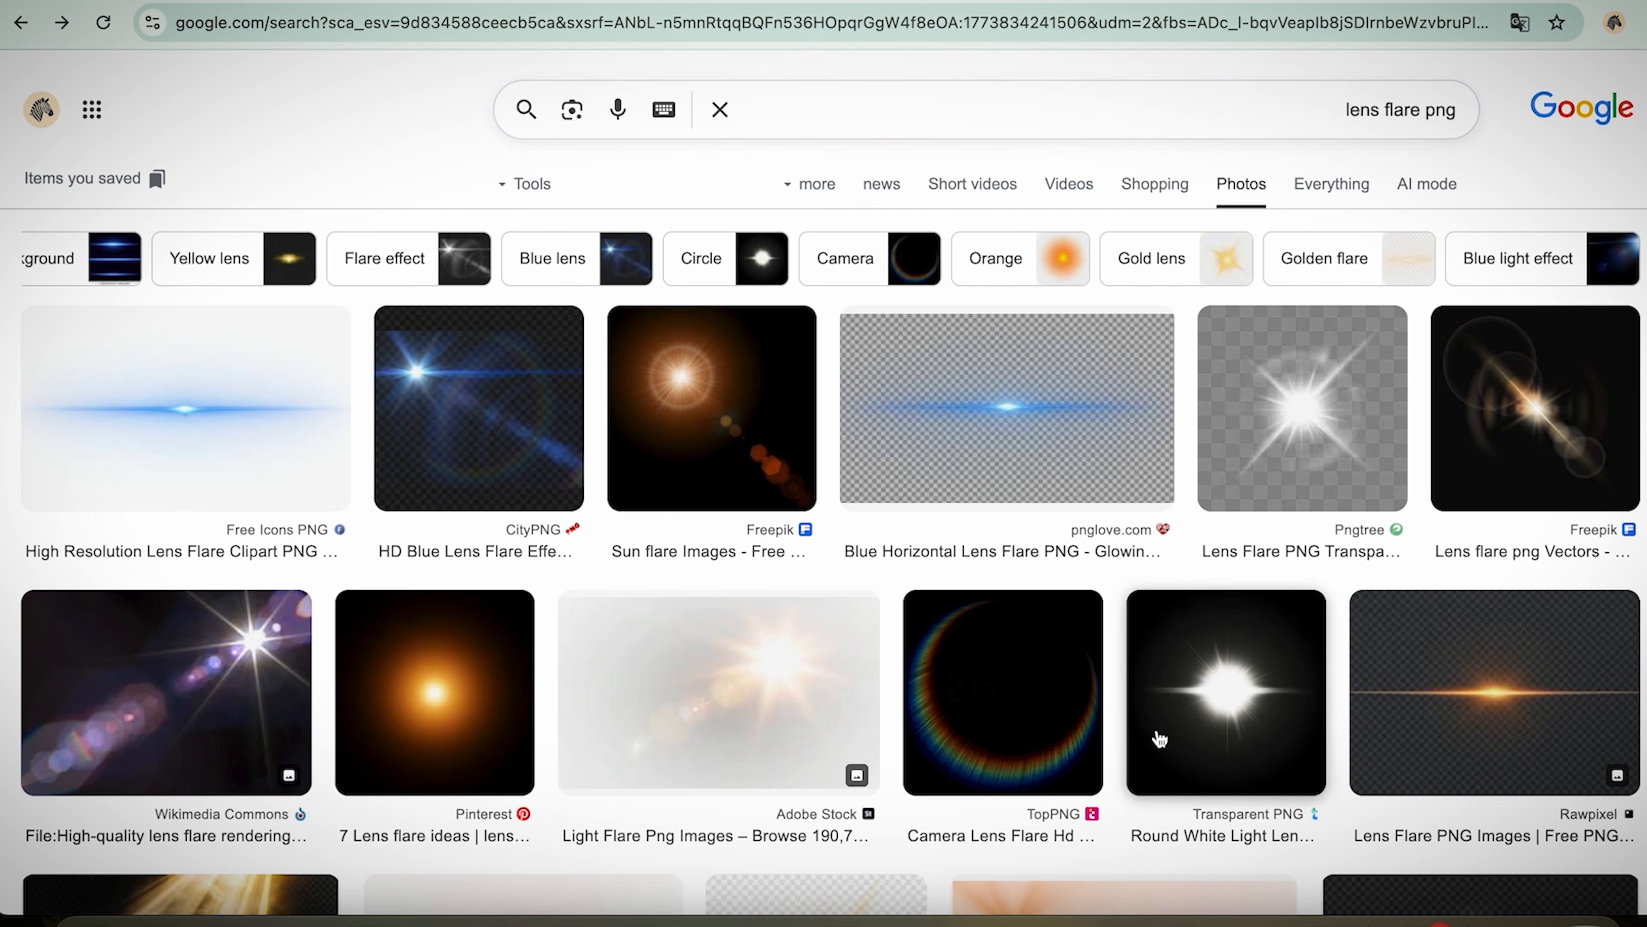
# Step: Switch to the browser and open the TopPNG camera lens flare picture from the "lens flare png" results
pyautogui.click(1056, 718)
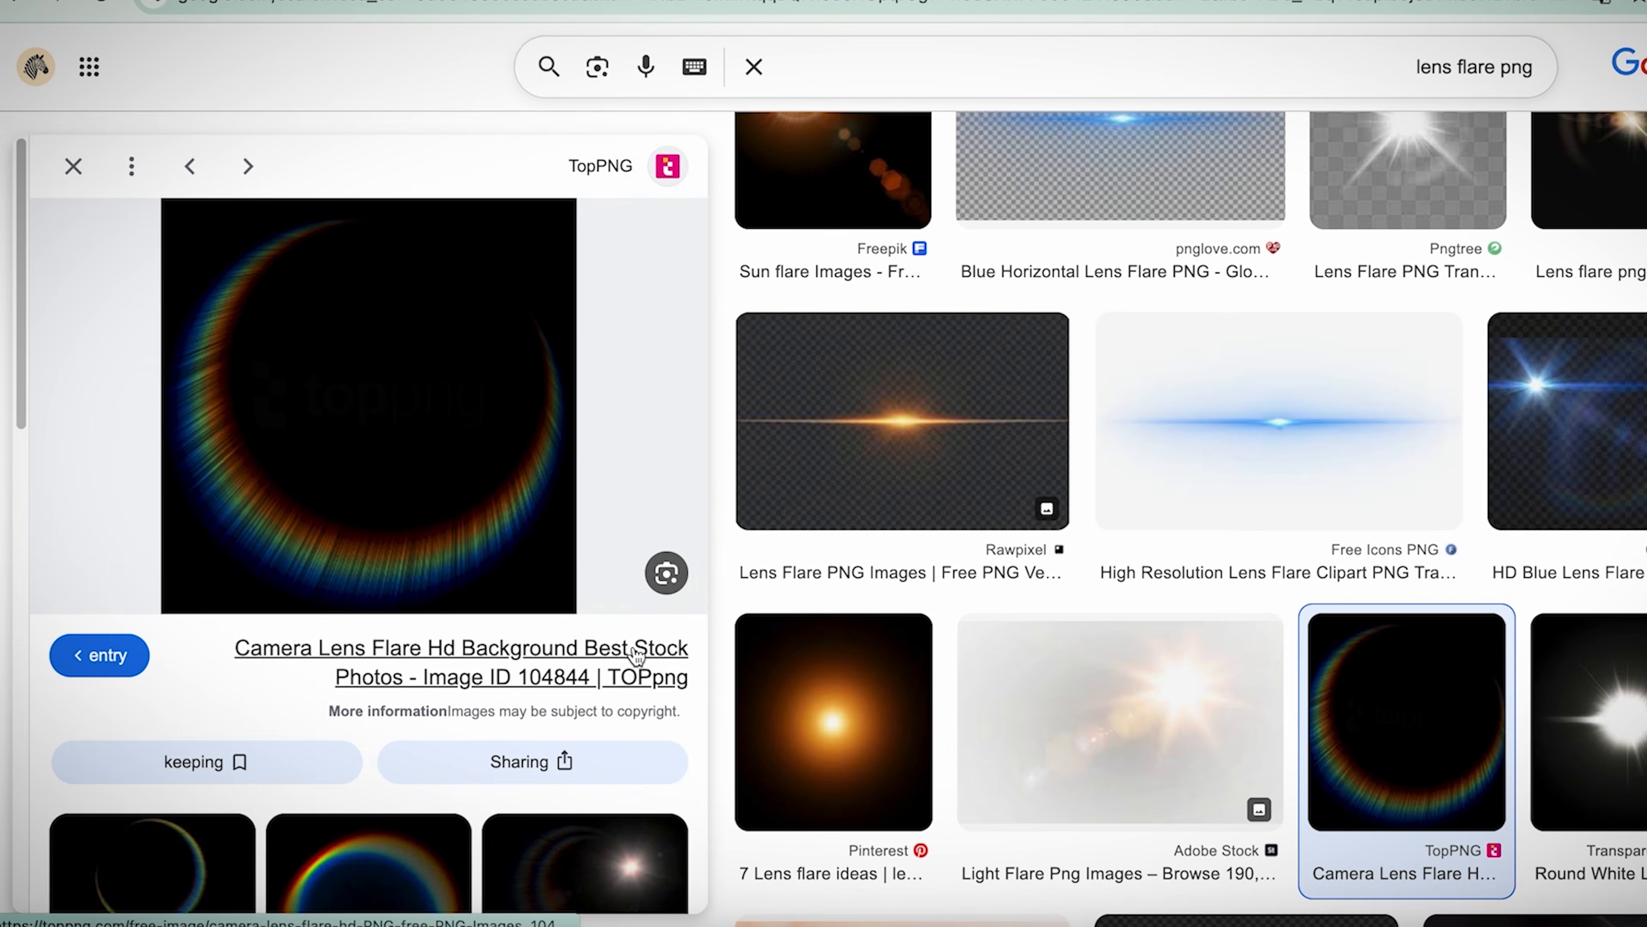
# Step: Open another lens flare picture from the related images of the TopPNG result
pyautogui.scroll(-5, 642, 681)
pyautogui.click(627, 826)
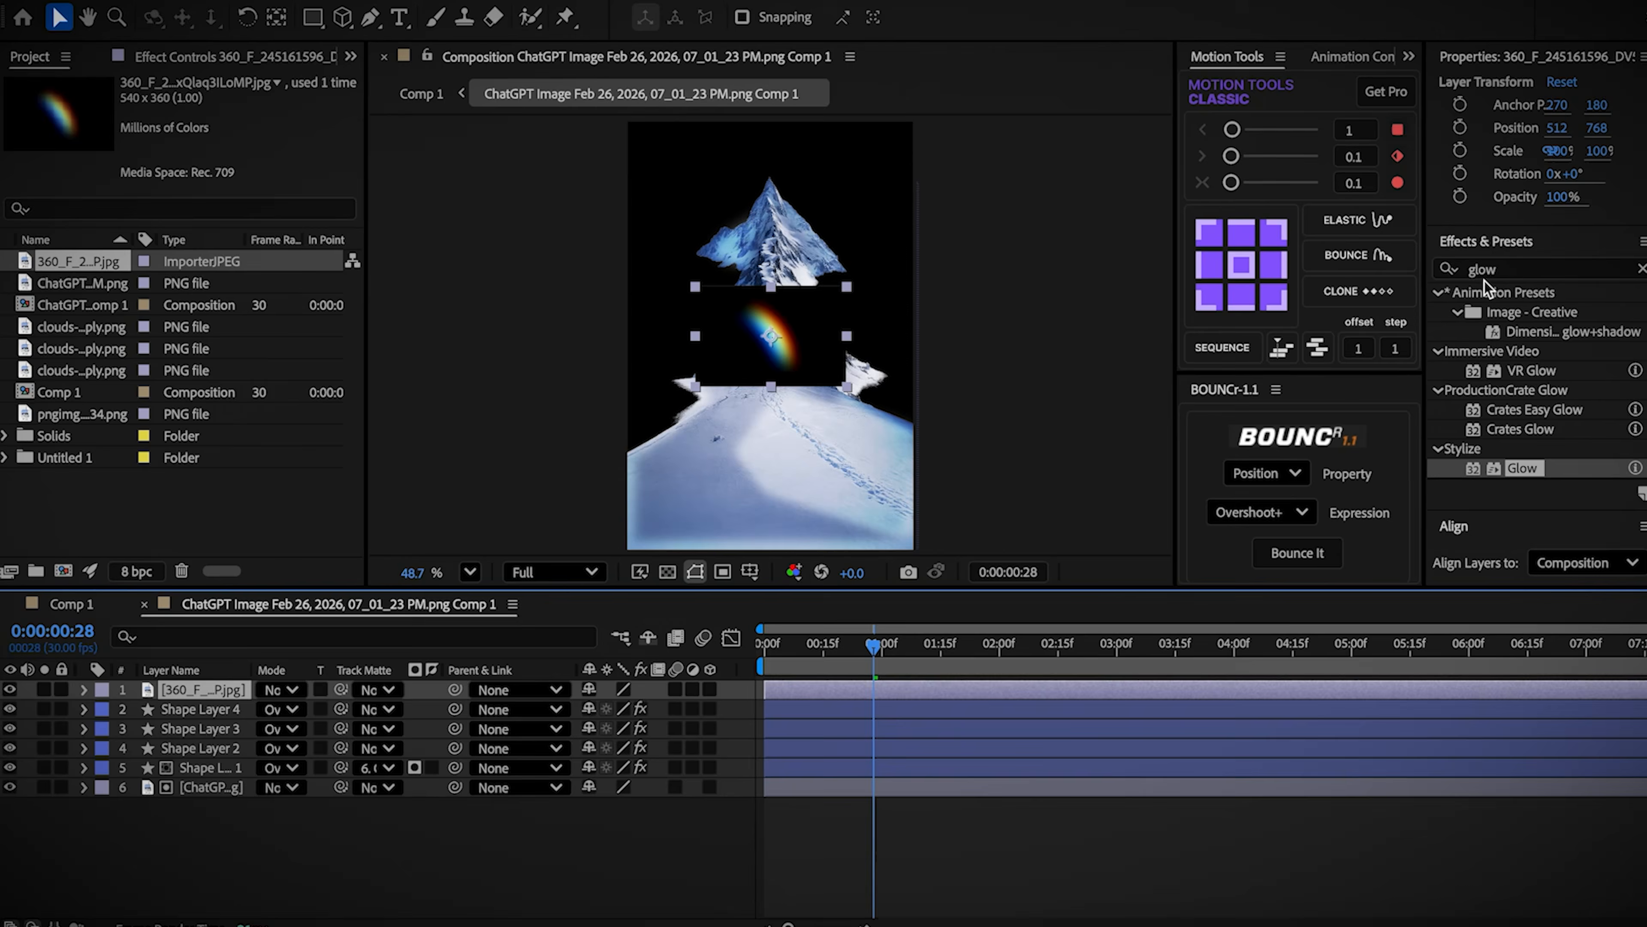
# Step: Apply Linear Color Key to the rainbow flare image, key out its black background, and set Matching Softness to 71%
pyautogui.doubleClick(1495, 266)
pyautogui.write('color key')
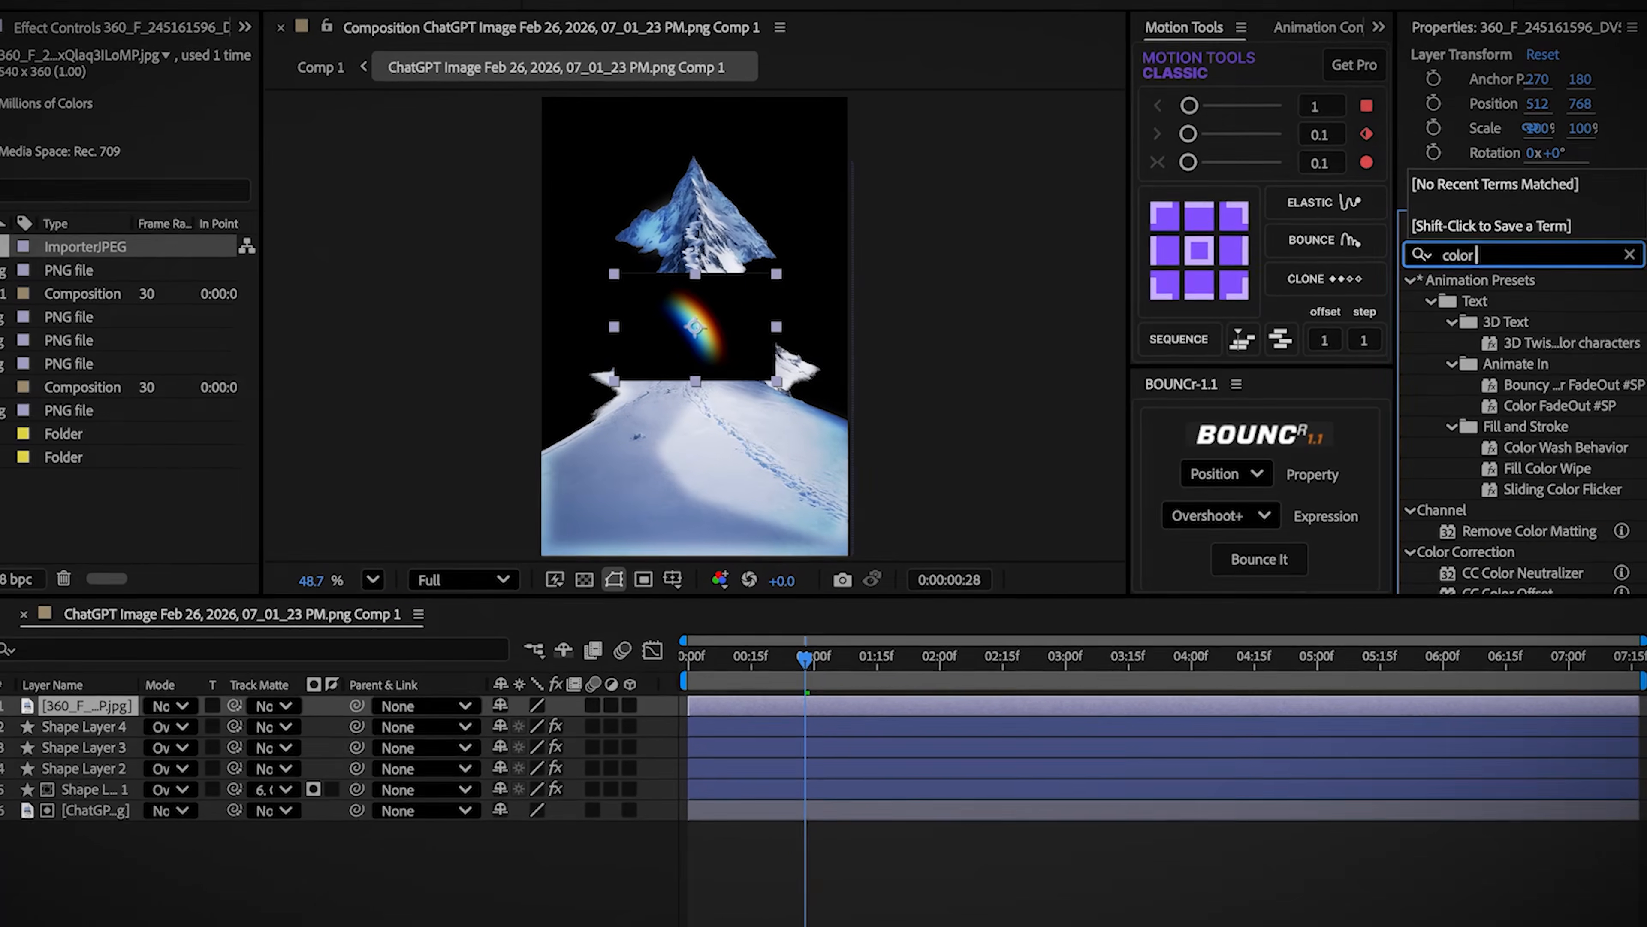
pyautogui.doubleClick(1514, 298)
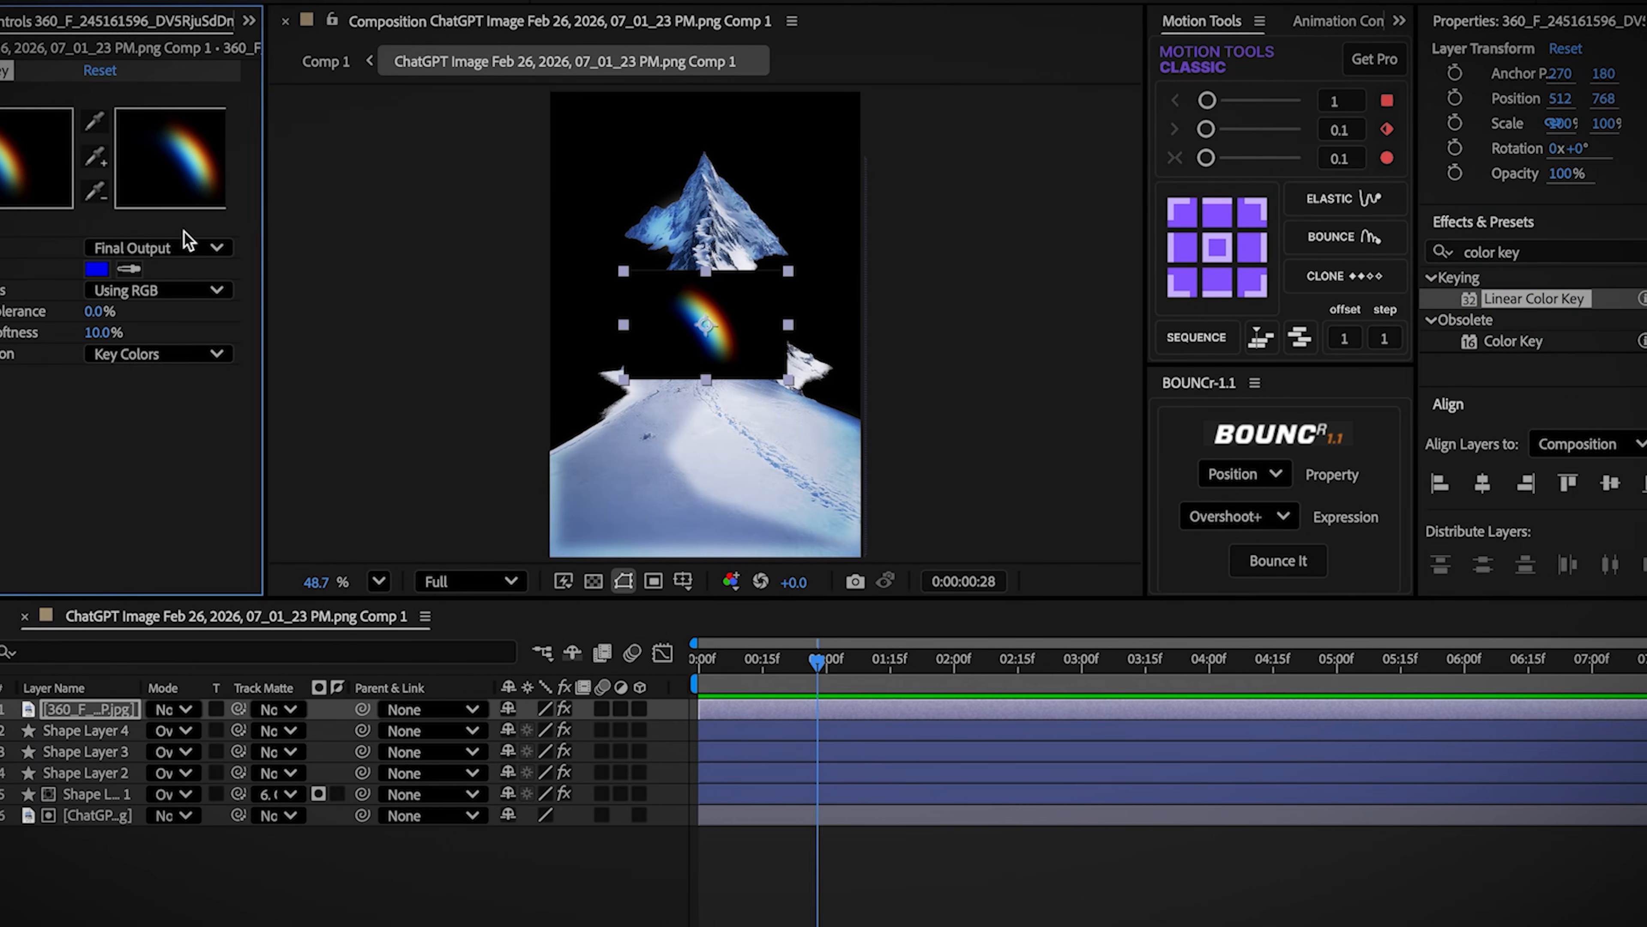
pyautogui.click(209, 268)
pyautogui.click(768, 284)
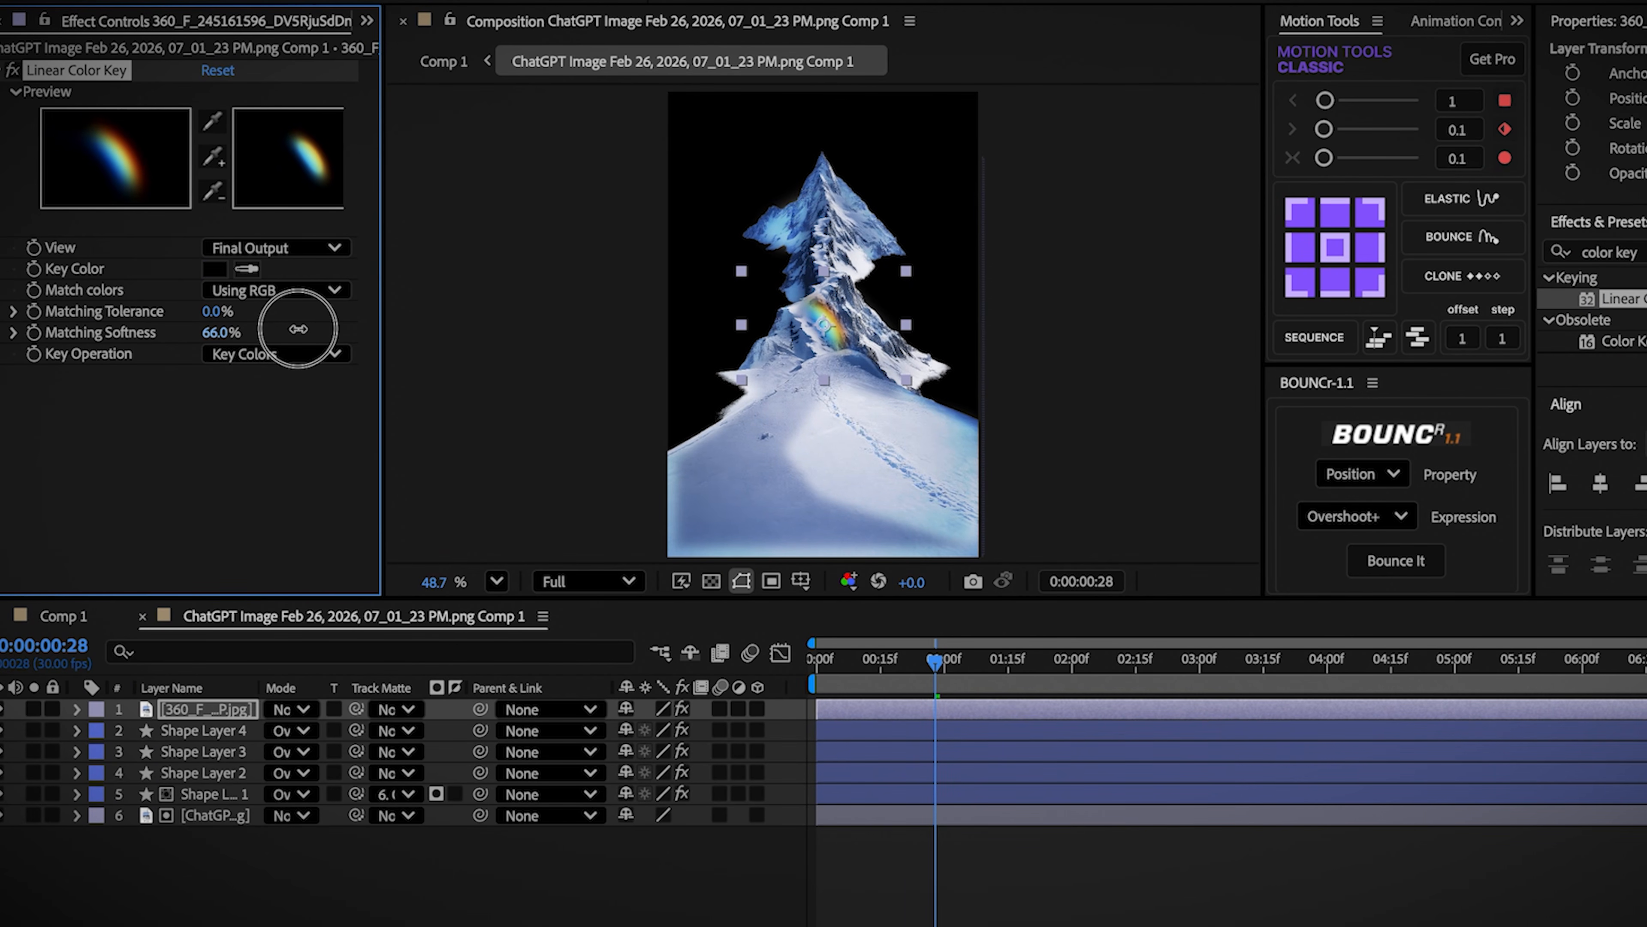
# Step: Set the rainbow flare layer to Overlay blending at 59% opacity and move it onto the lower snow slope
pyautogui.click(310, 711)
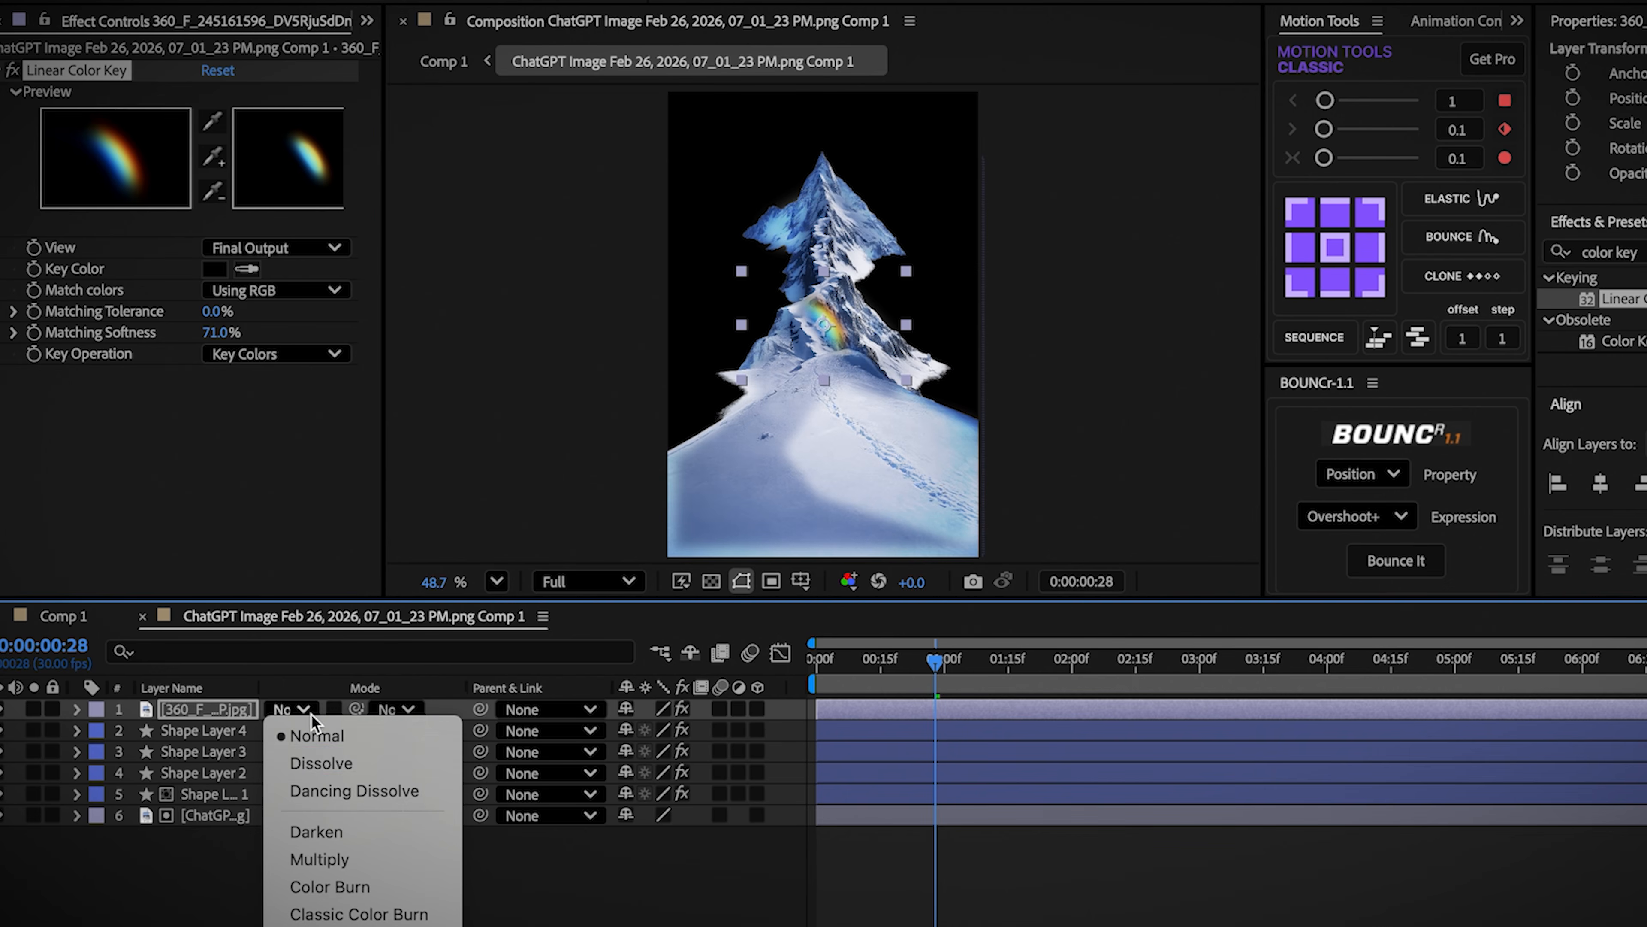
pyautogui.click(298, 556)
pyautogui.moveTo(843, 318); pyautogui.dragTo(889, 492)
# Step: Duplicate the rainbow flare layer, rescale the copy, and reposition it on the mountain
pyautogui.click(170, 764)
pyautogui.hotkey('ctrl', 'd')
pyautogui.press('s')
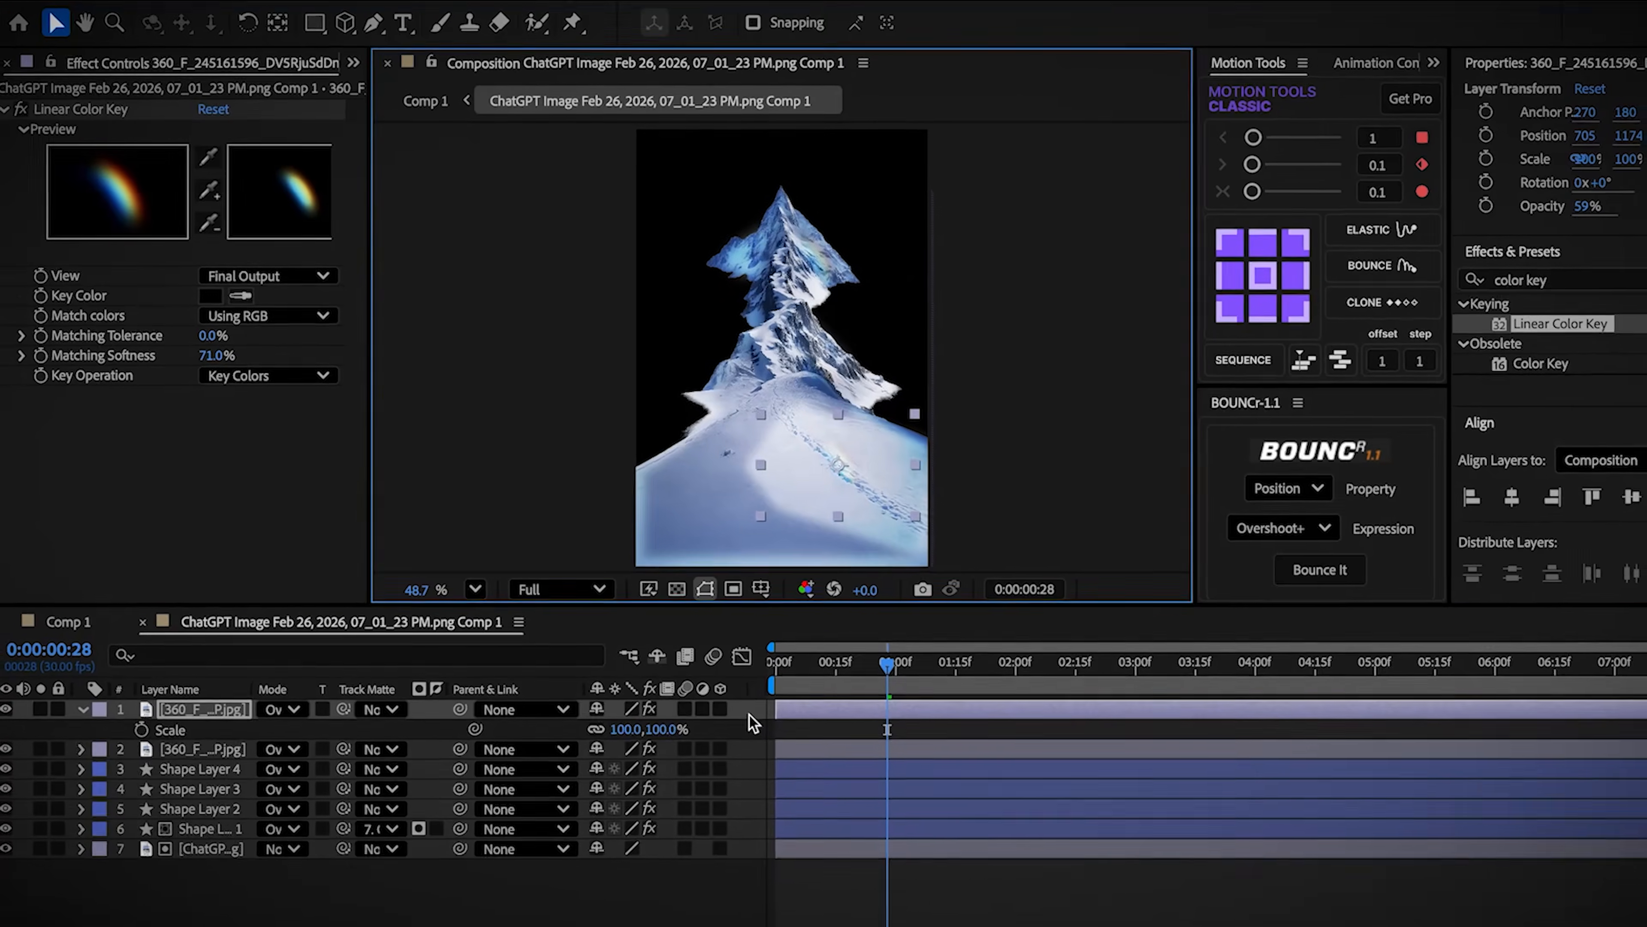
pyautogui.moveTo(649, 729); pyautogui.dragTo(775, 701)
pyautogui.moveTo(836, 438); pyautogui.dragTo(841, 446)
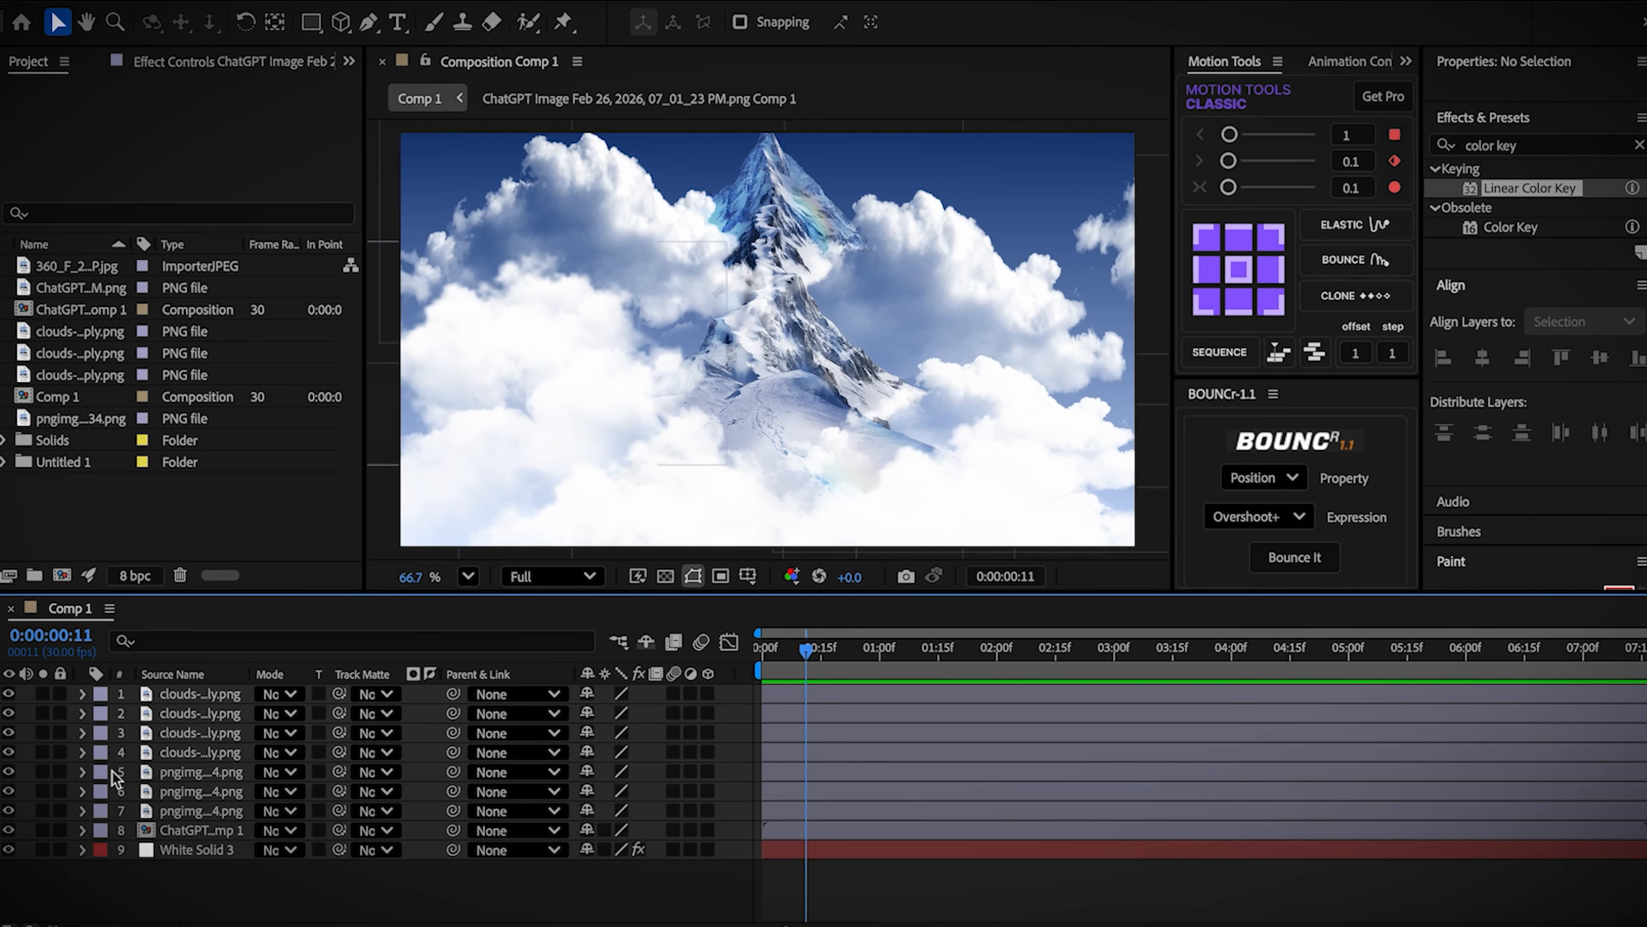
# Step: In Comp 1, label the mountain precomp layer Sandstone and make it and all cloud layers 3D
pyautogui.click(102, 831)
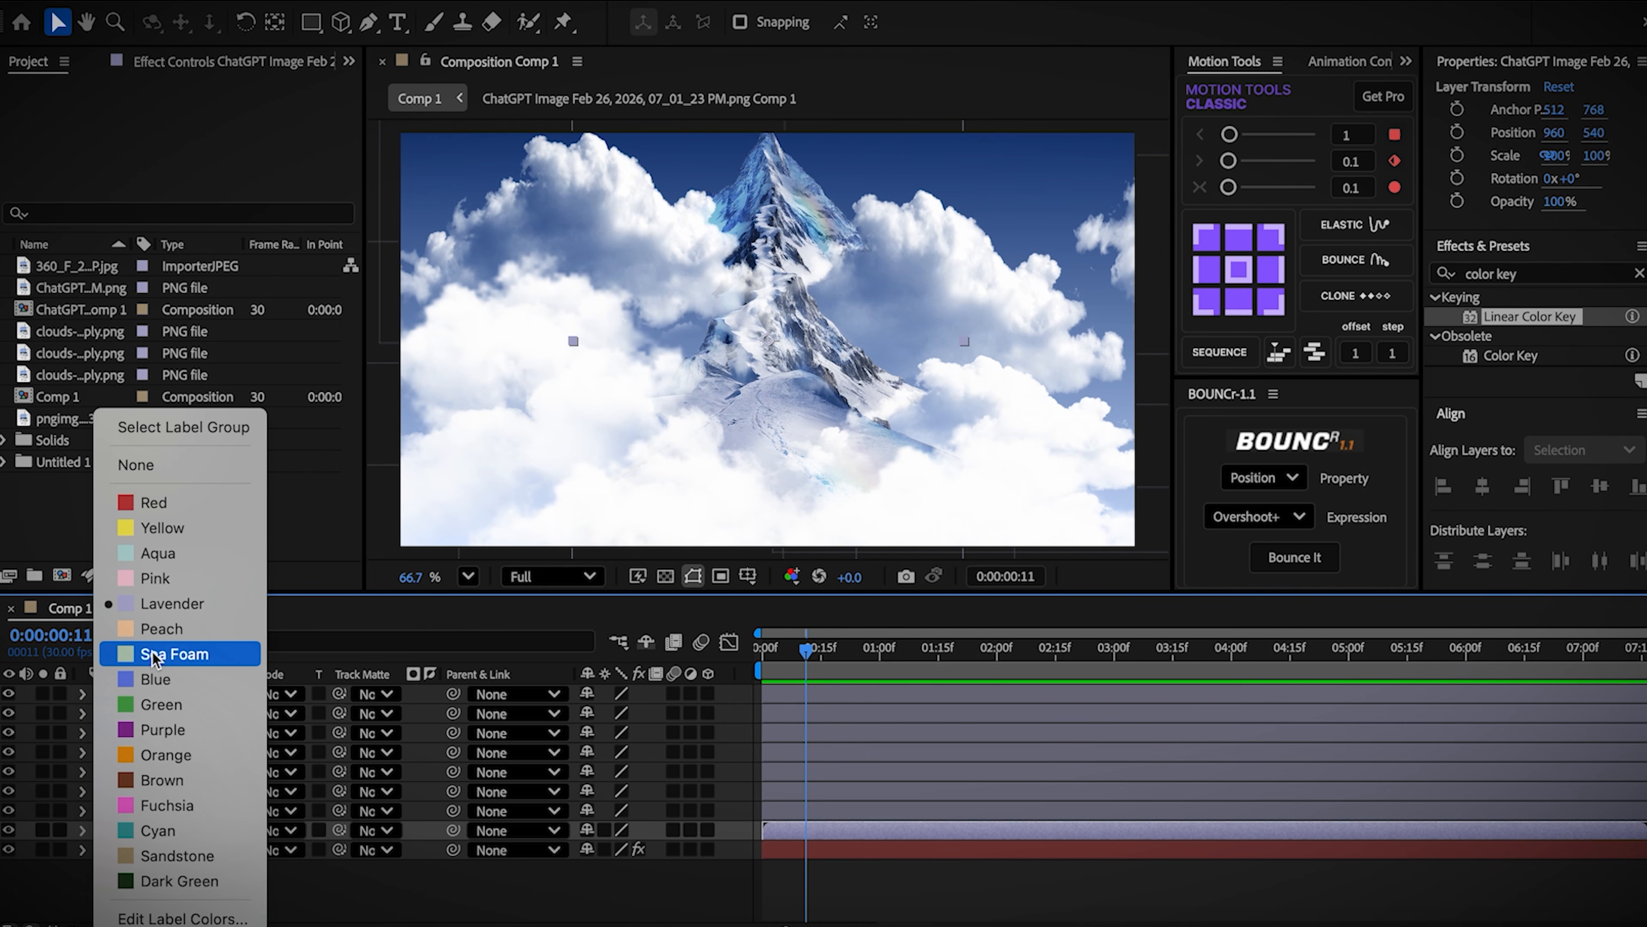
pyautogui.click(162, 856)
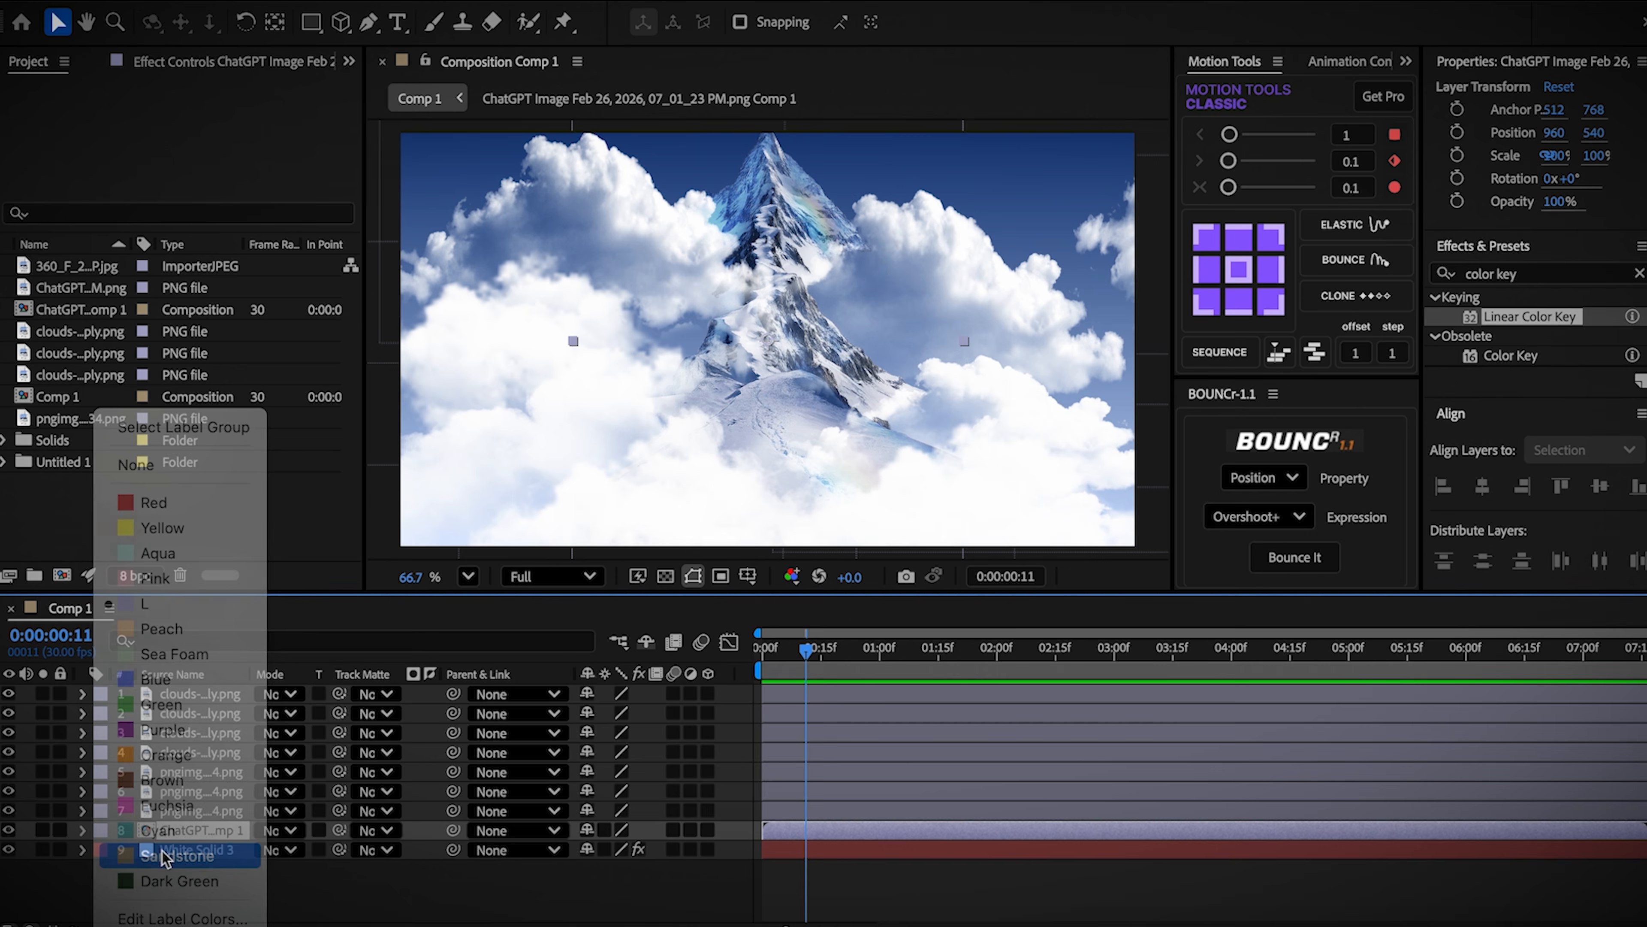
pyautogui.click(222, 902)
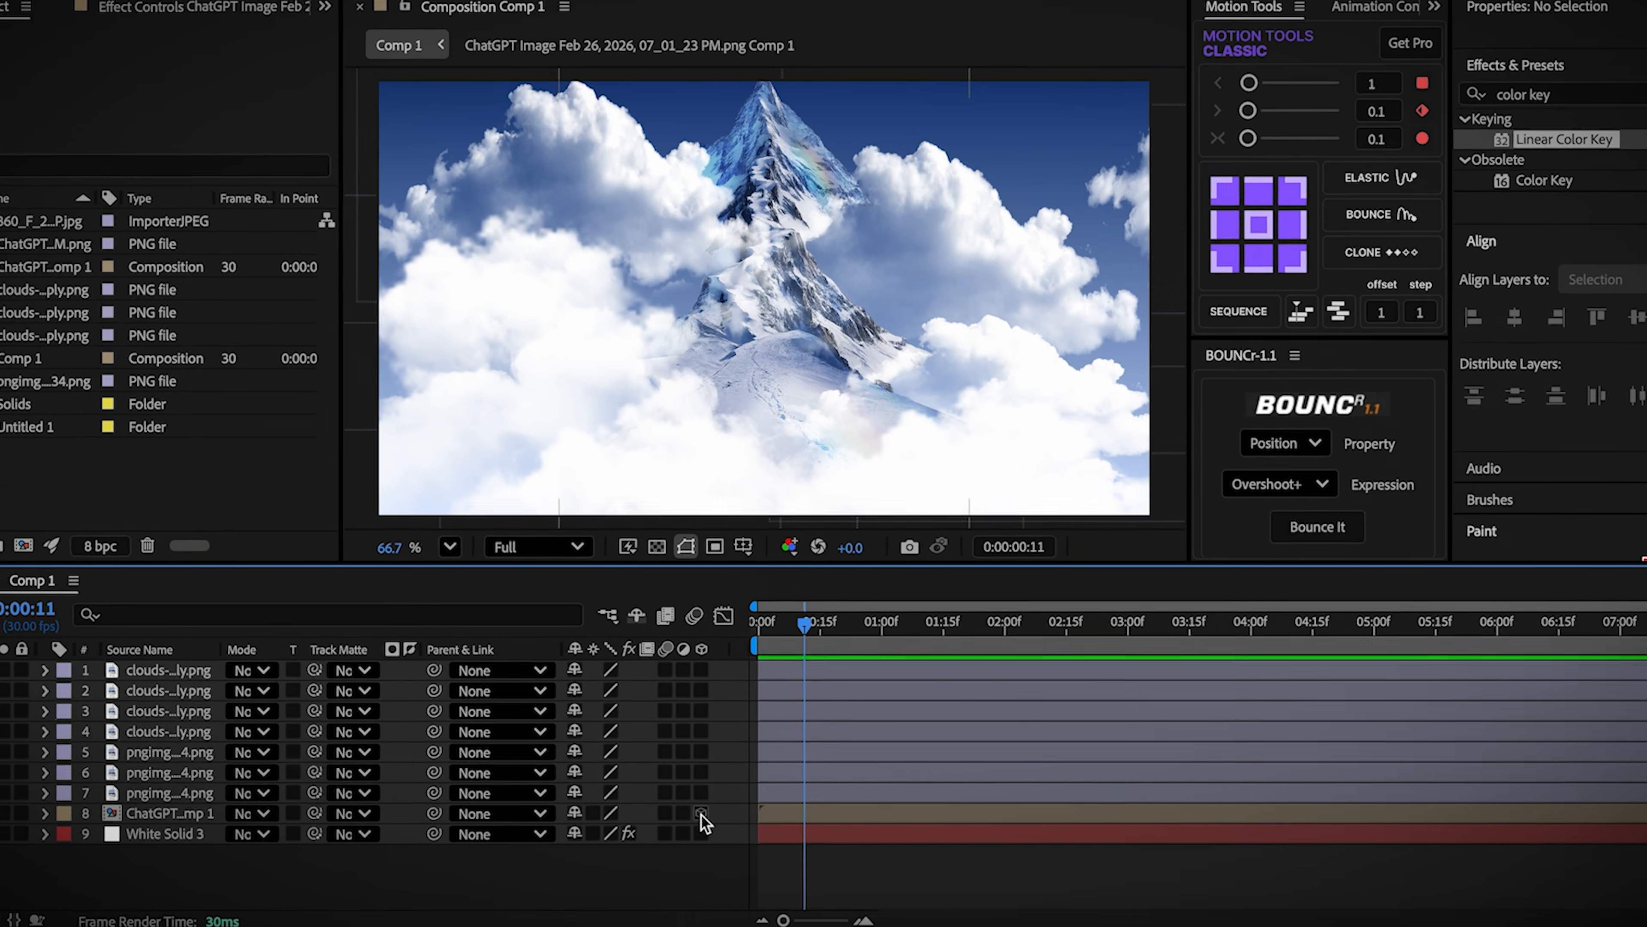
pyautogui.moveTo(708, 830); pyautogui.dragTo(711, 653)
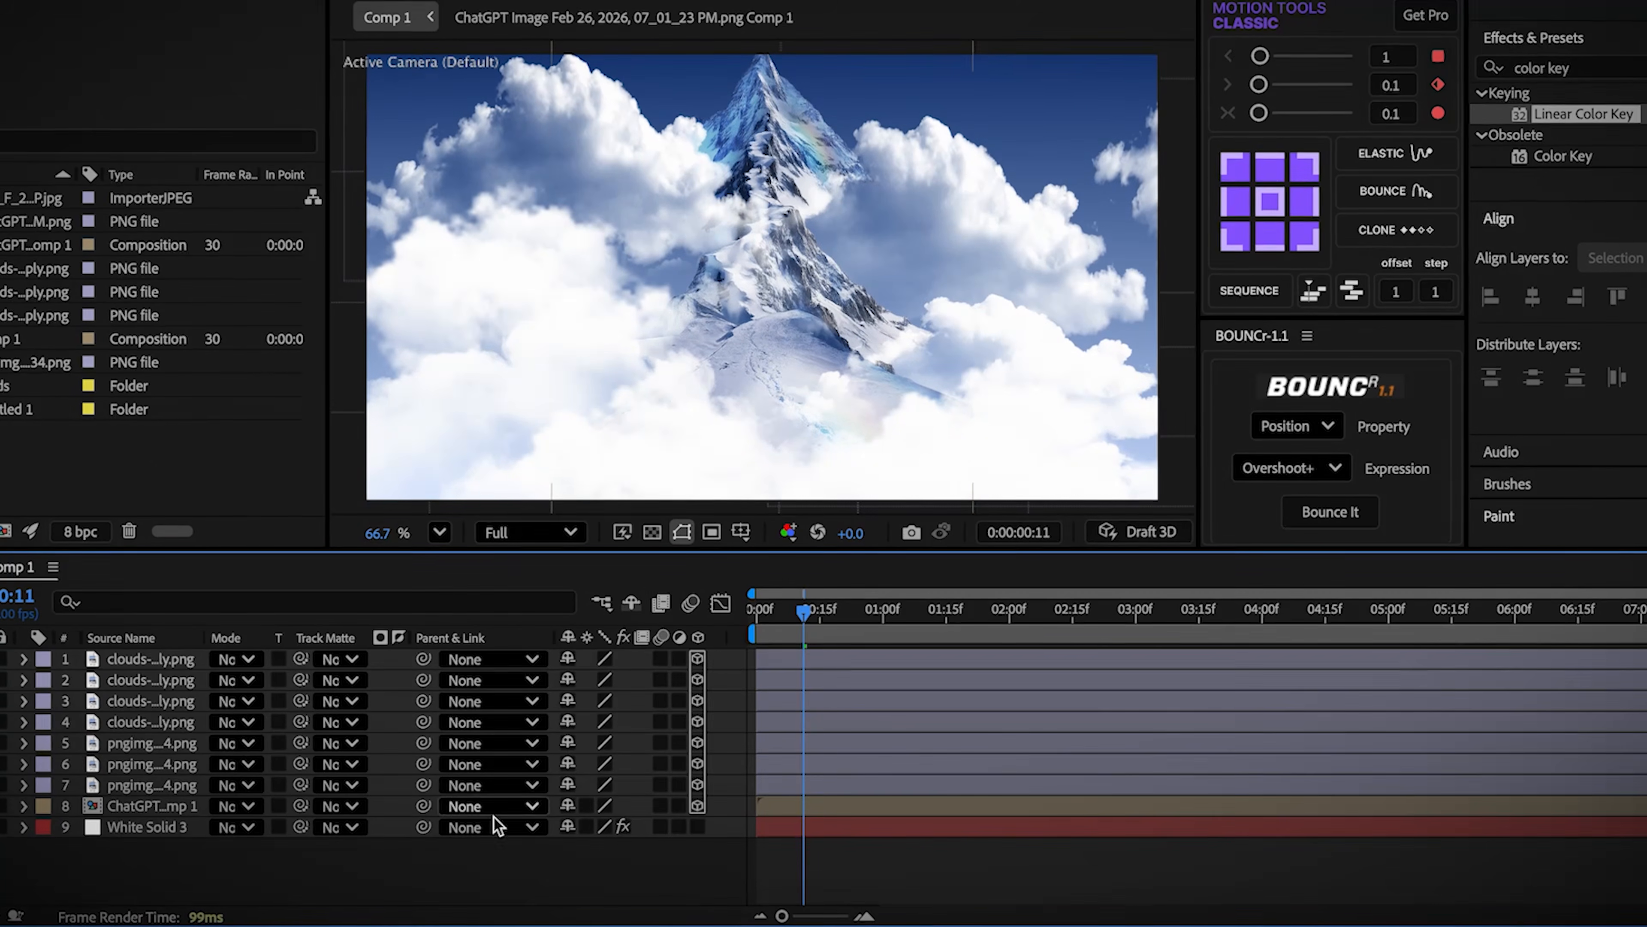
# Step: Add a one-node camera to Comp 1 with the 28mm preset
pyautogui.rightClick(347, 873)
pyautogui.moveTo(360, 583)
pyautogui.click(686, 542)
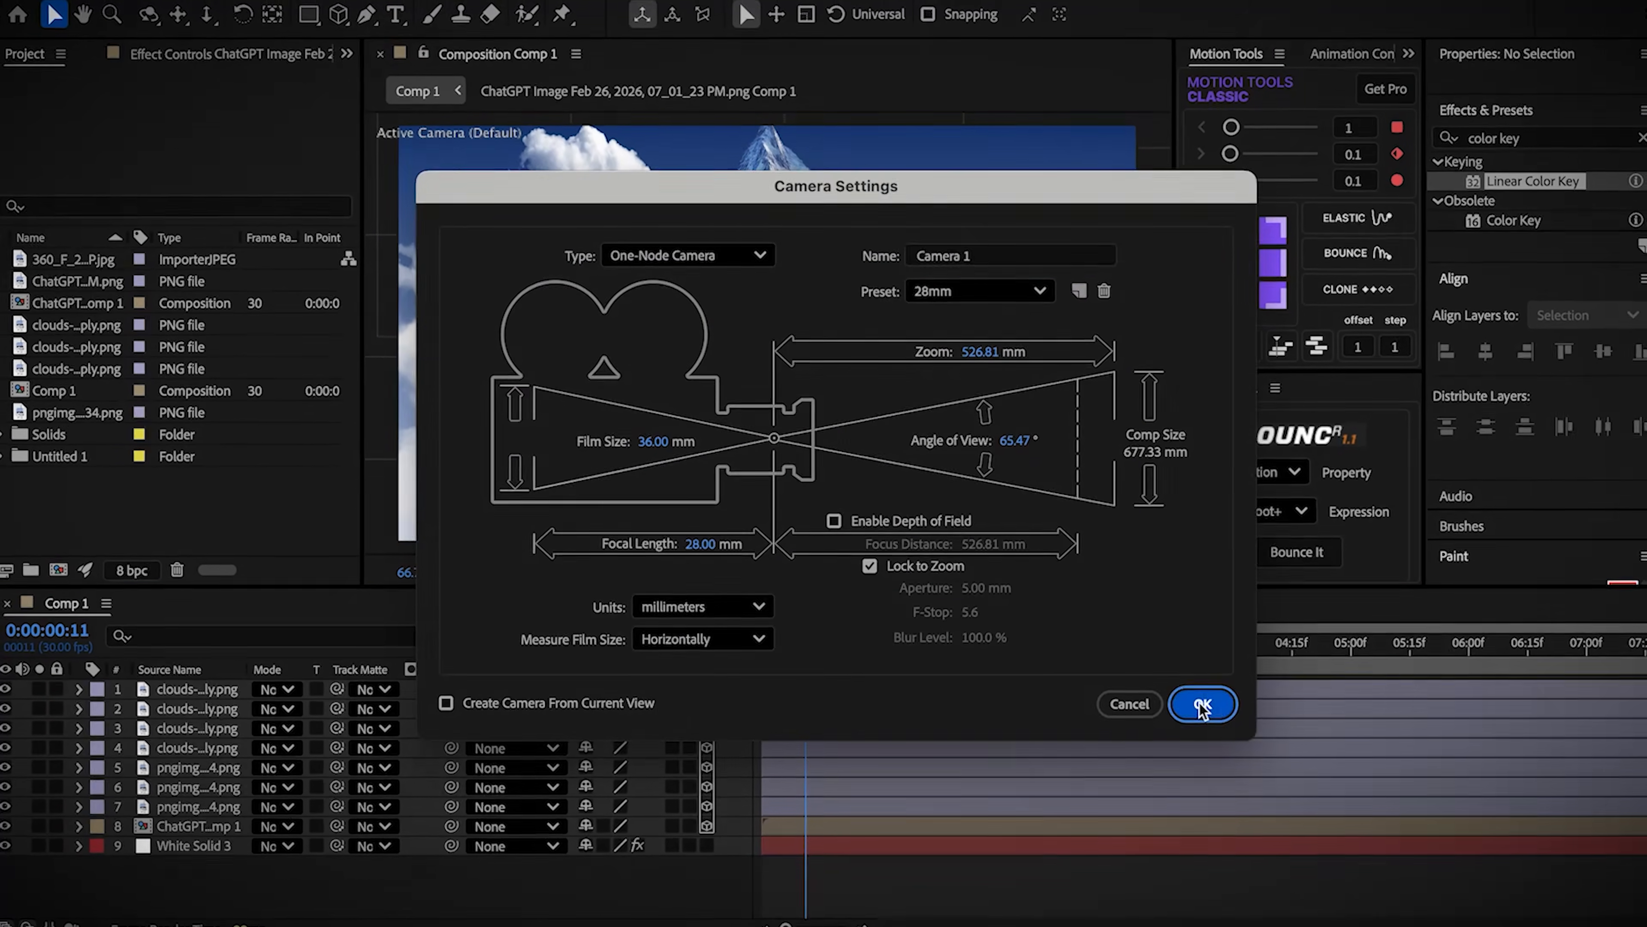
pyautogui.click(1202, 704)
# Step: Keyframe the camera's X Rotation from 18° at the start of the timeline to 0° at 0:00:01:12
pyautogui.moveTo(820, 663); pyautogui.dragTo(915, 663)
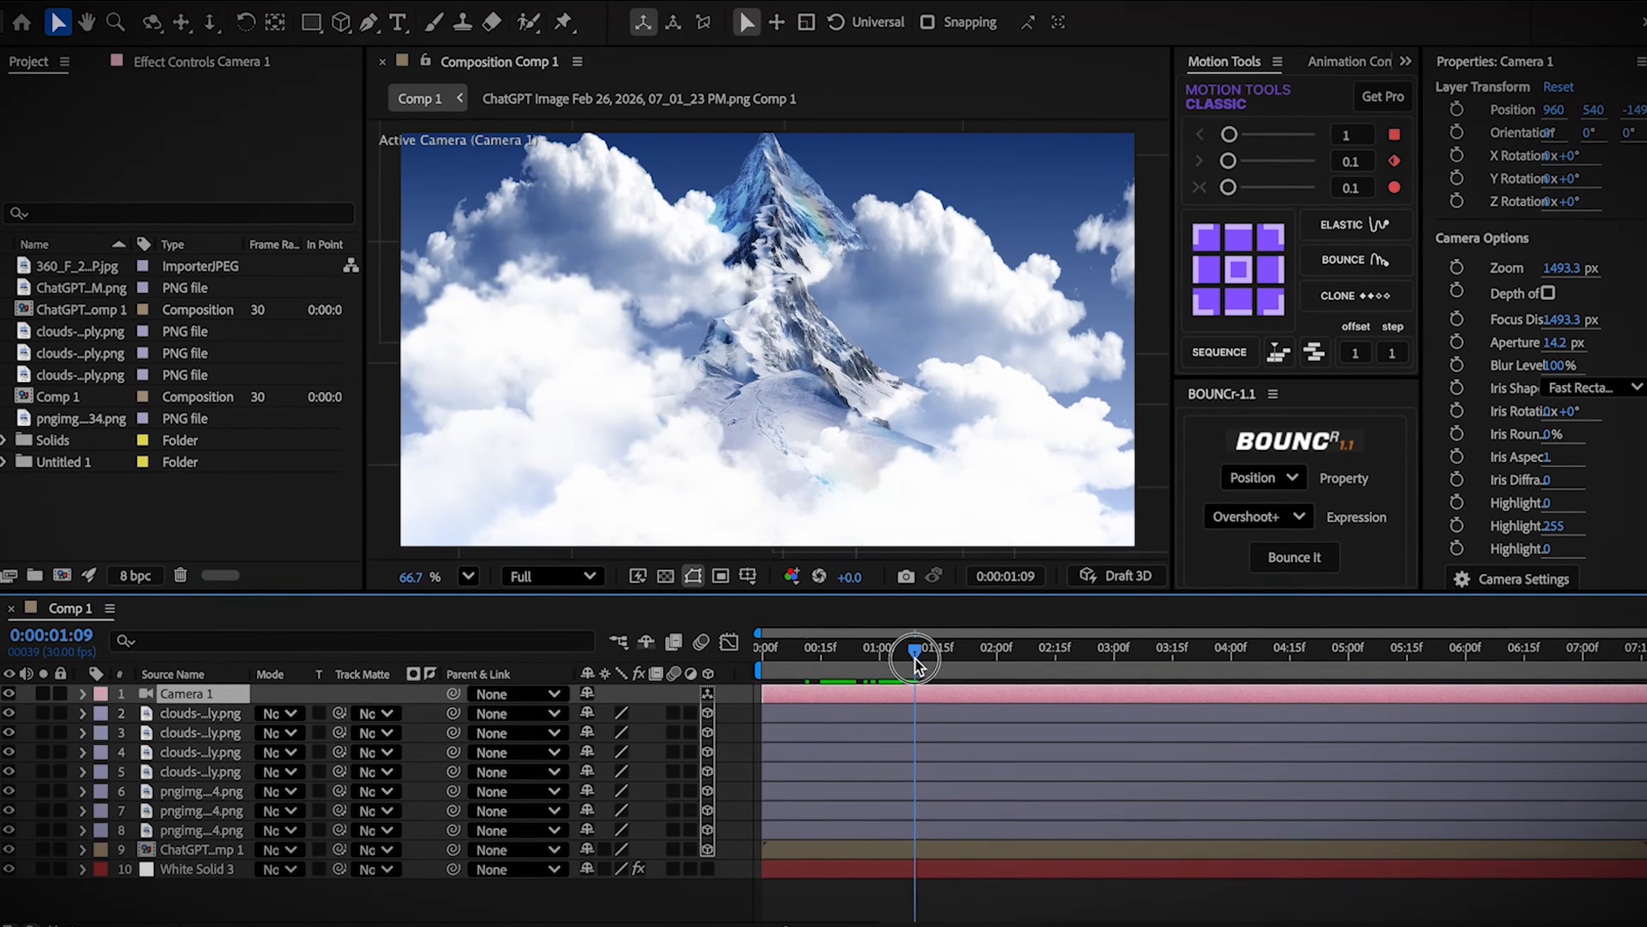
pyautogui.press('r')
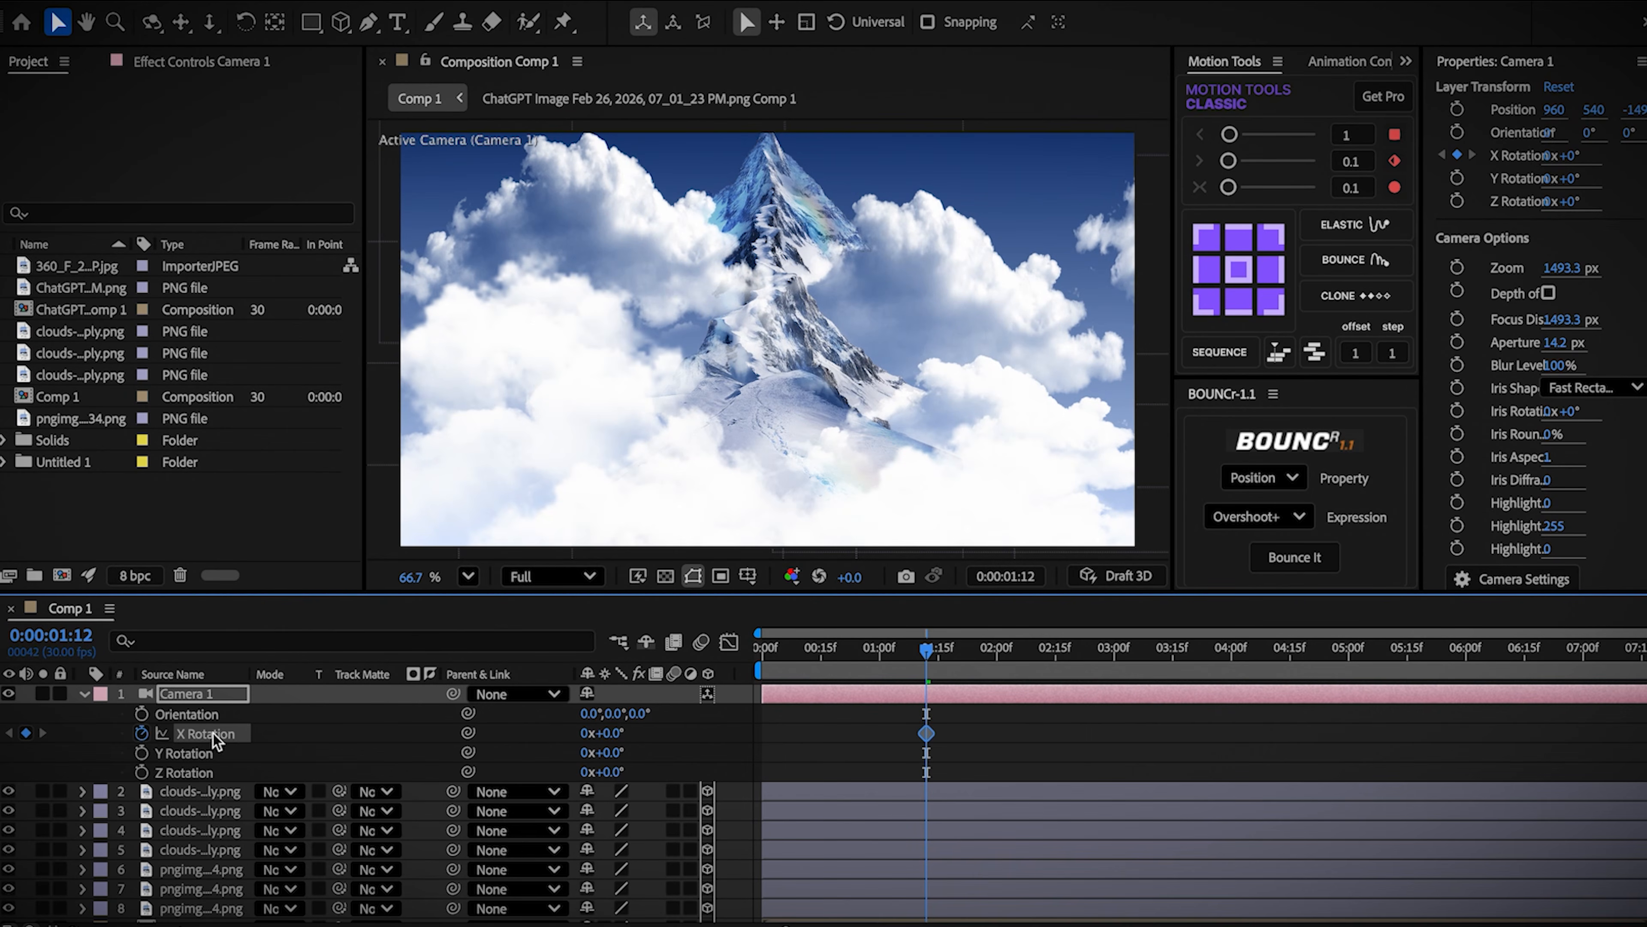
pyautogui.press('u')
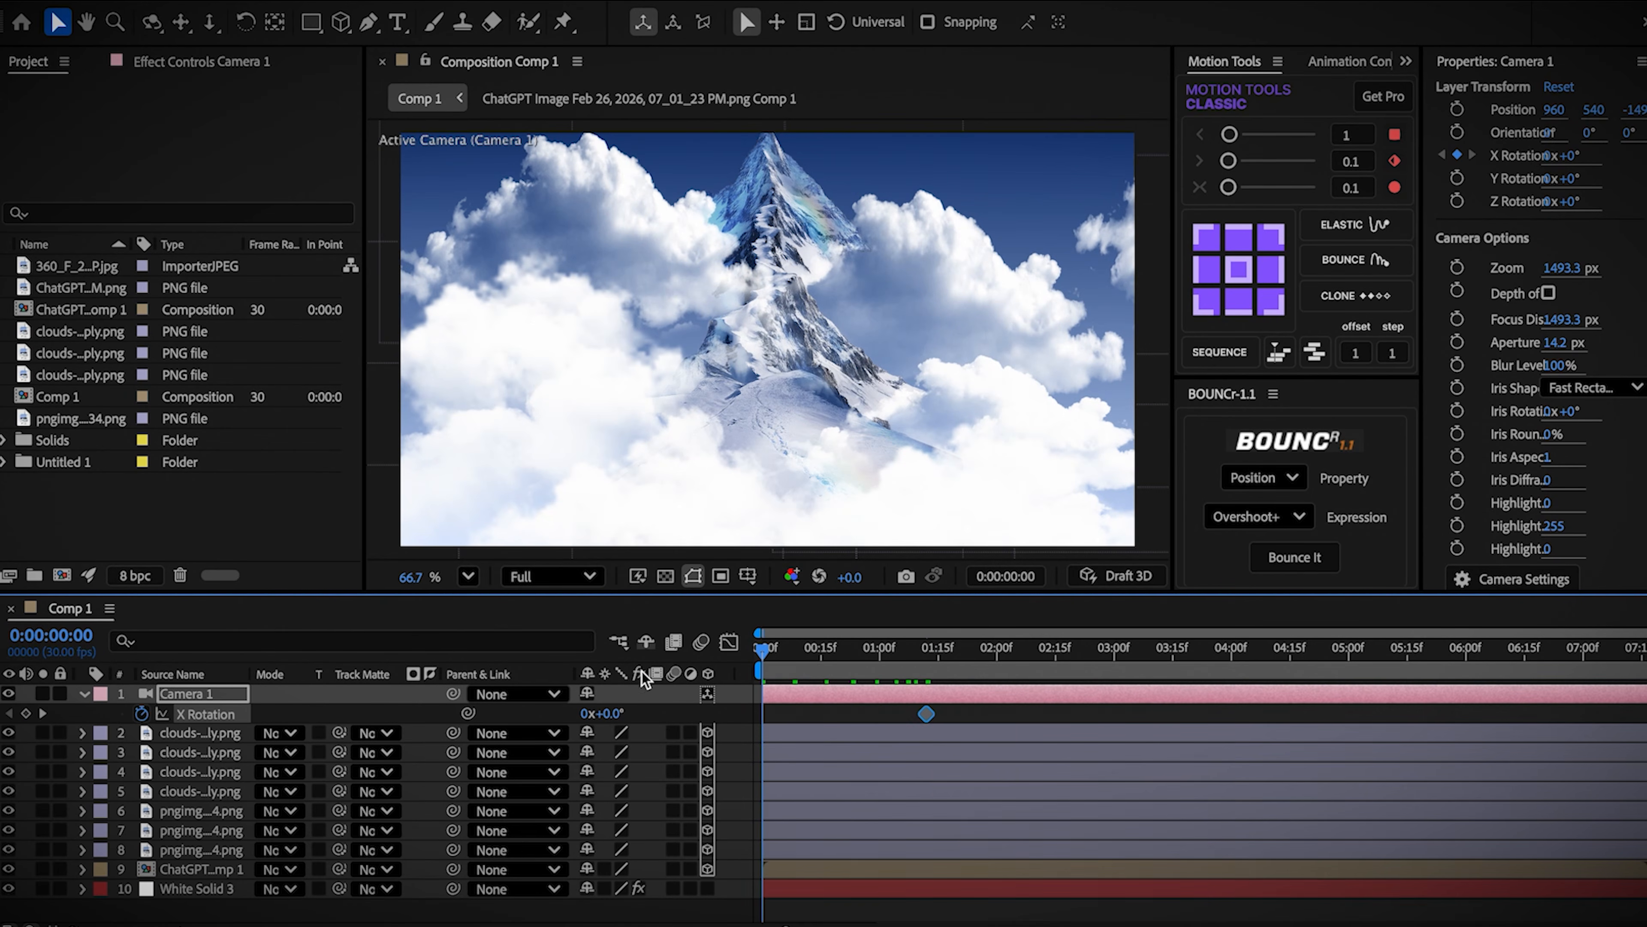
pyautogui.moveTo(609, 717); pyautogui.dragTo(623, 715)
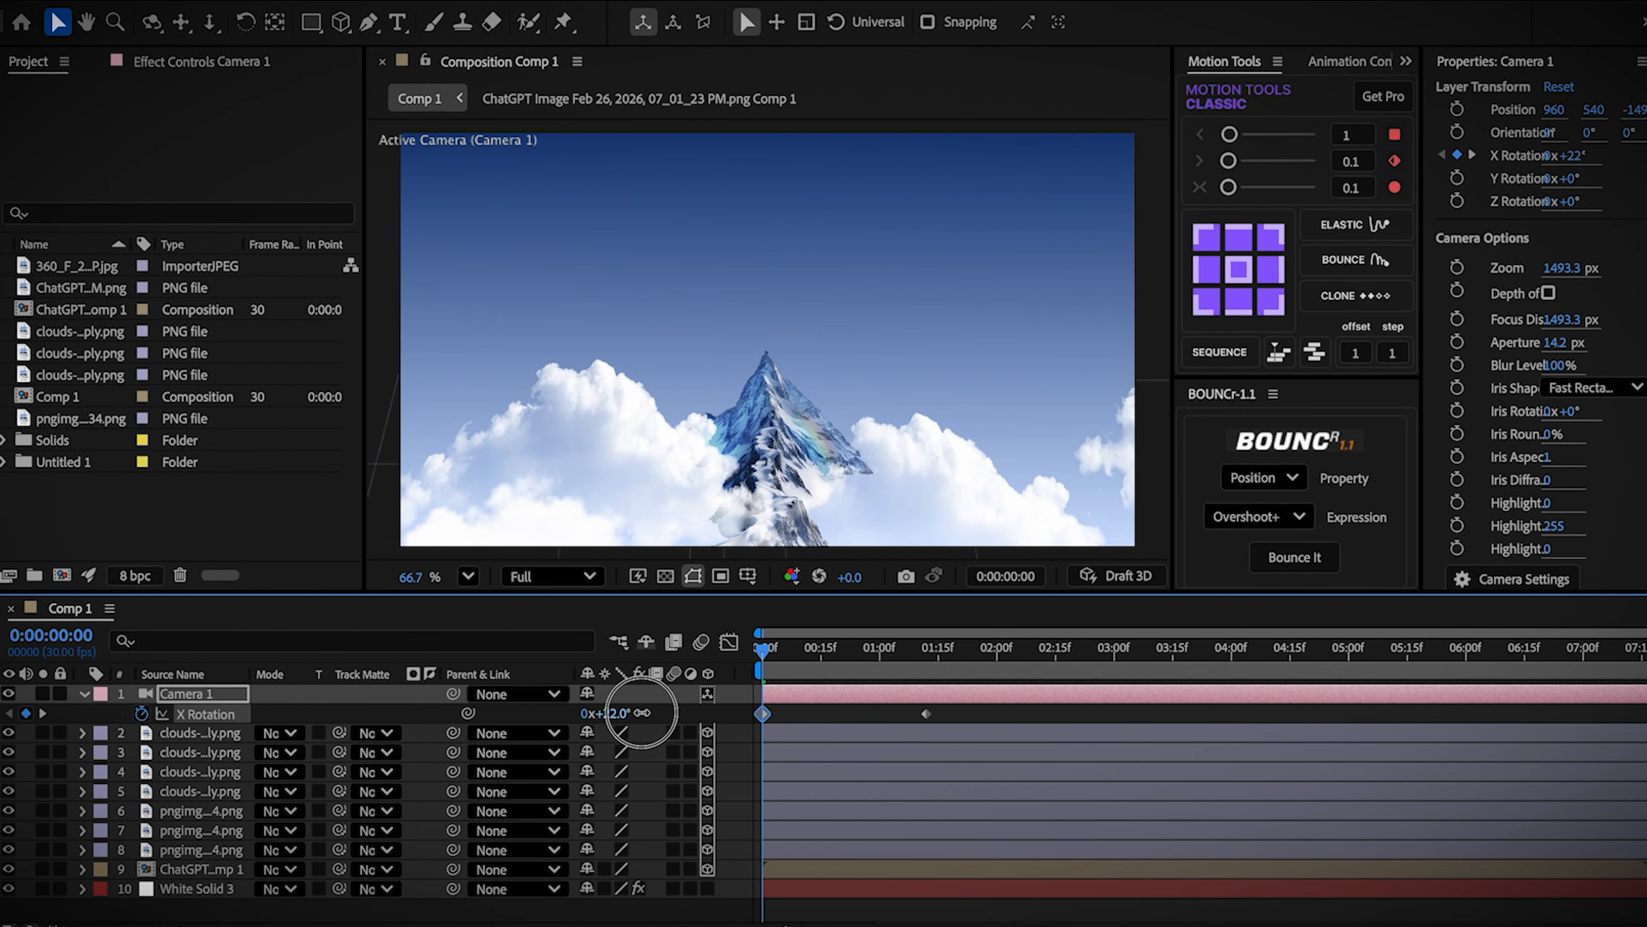
# Step: Easy-ease the camera's X Rotation keyframes, shape the speed curve into a fast start with a long slowdown, and preview the motion
pyautogui.click(729, 641)
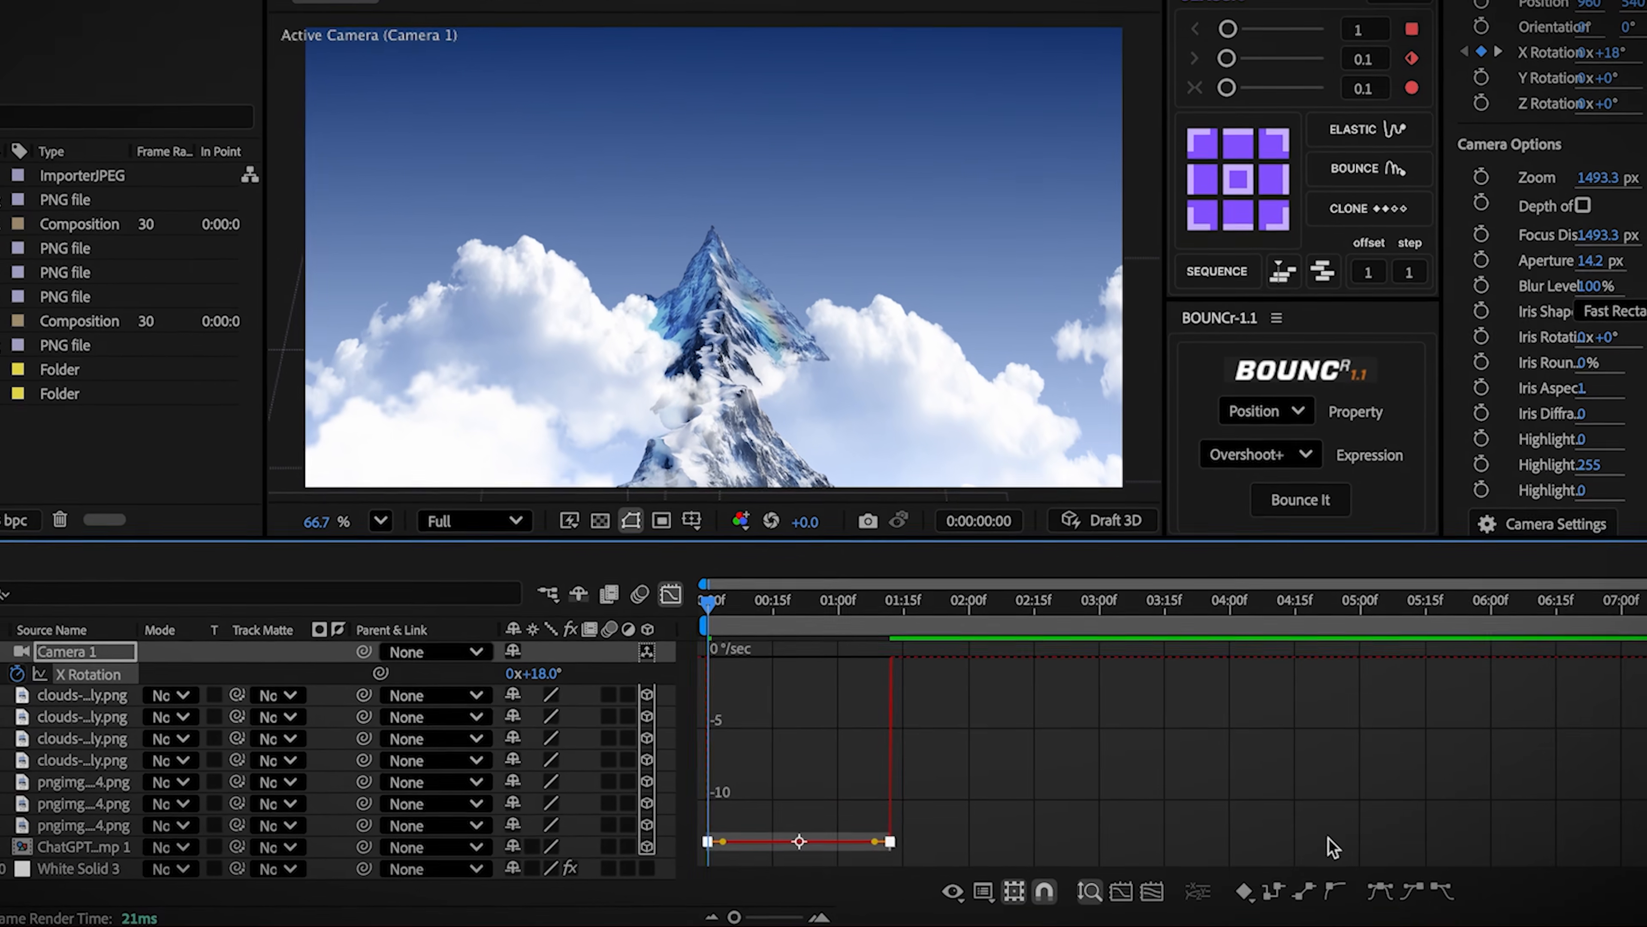
pyautogui.press('F9')
pyautogui.moveTo(737, 657); pyautogui.dragTo(689, 655)
pyautogui.moveTo(860, 657); pyautogui.dragTo(772, 649)
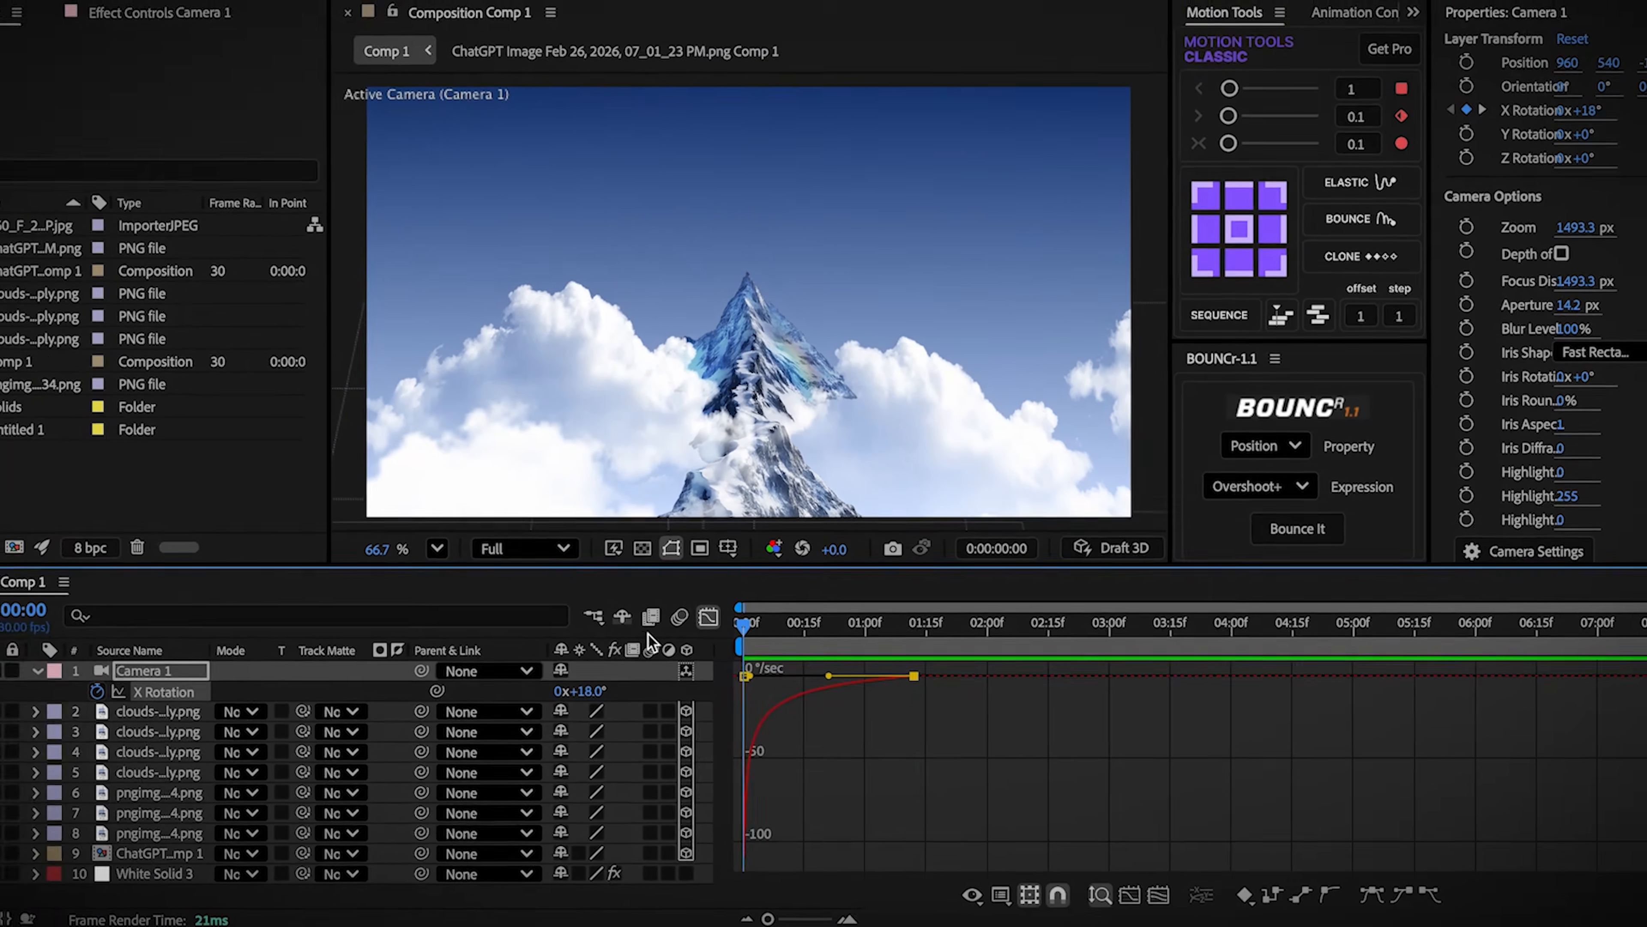
pyautogui.press('space')
pyautogui.click(727, 629)
# Step: Add Position keyframes to all seven cloud layers at 0:00:02:02
pyautogui.click(1004, 663)
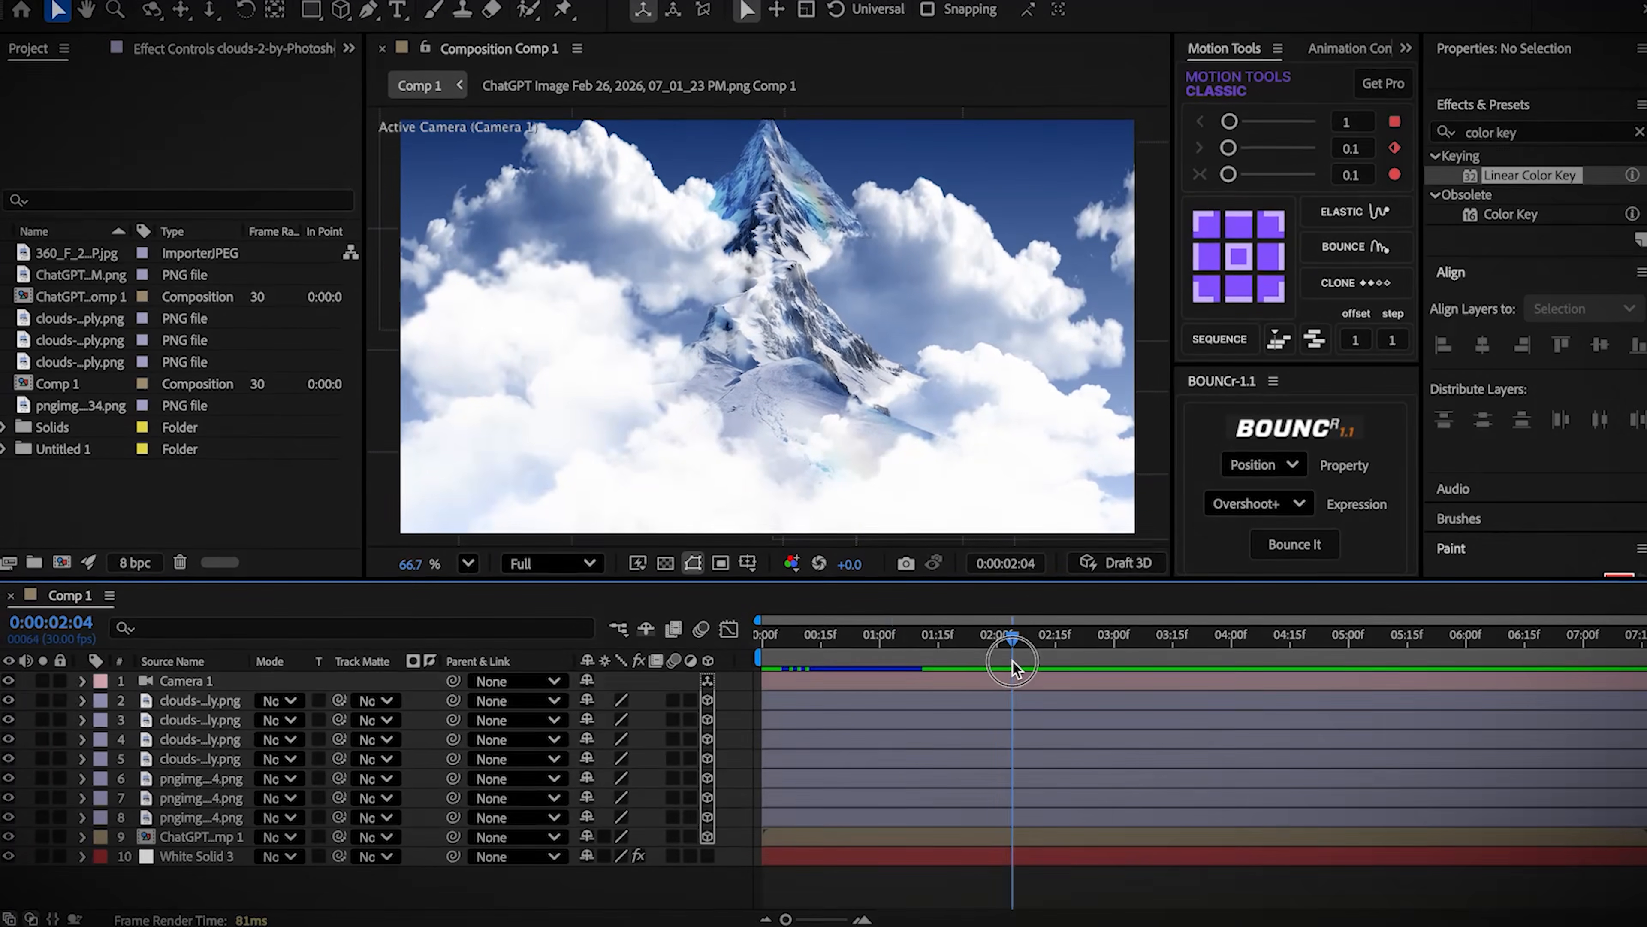
pyautogui.click(954, 814)
pyautogui.keyDown('shift'); pyautogui.click(980, 701); pyautogui.keyUp('shift')
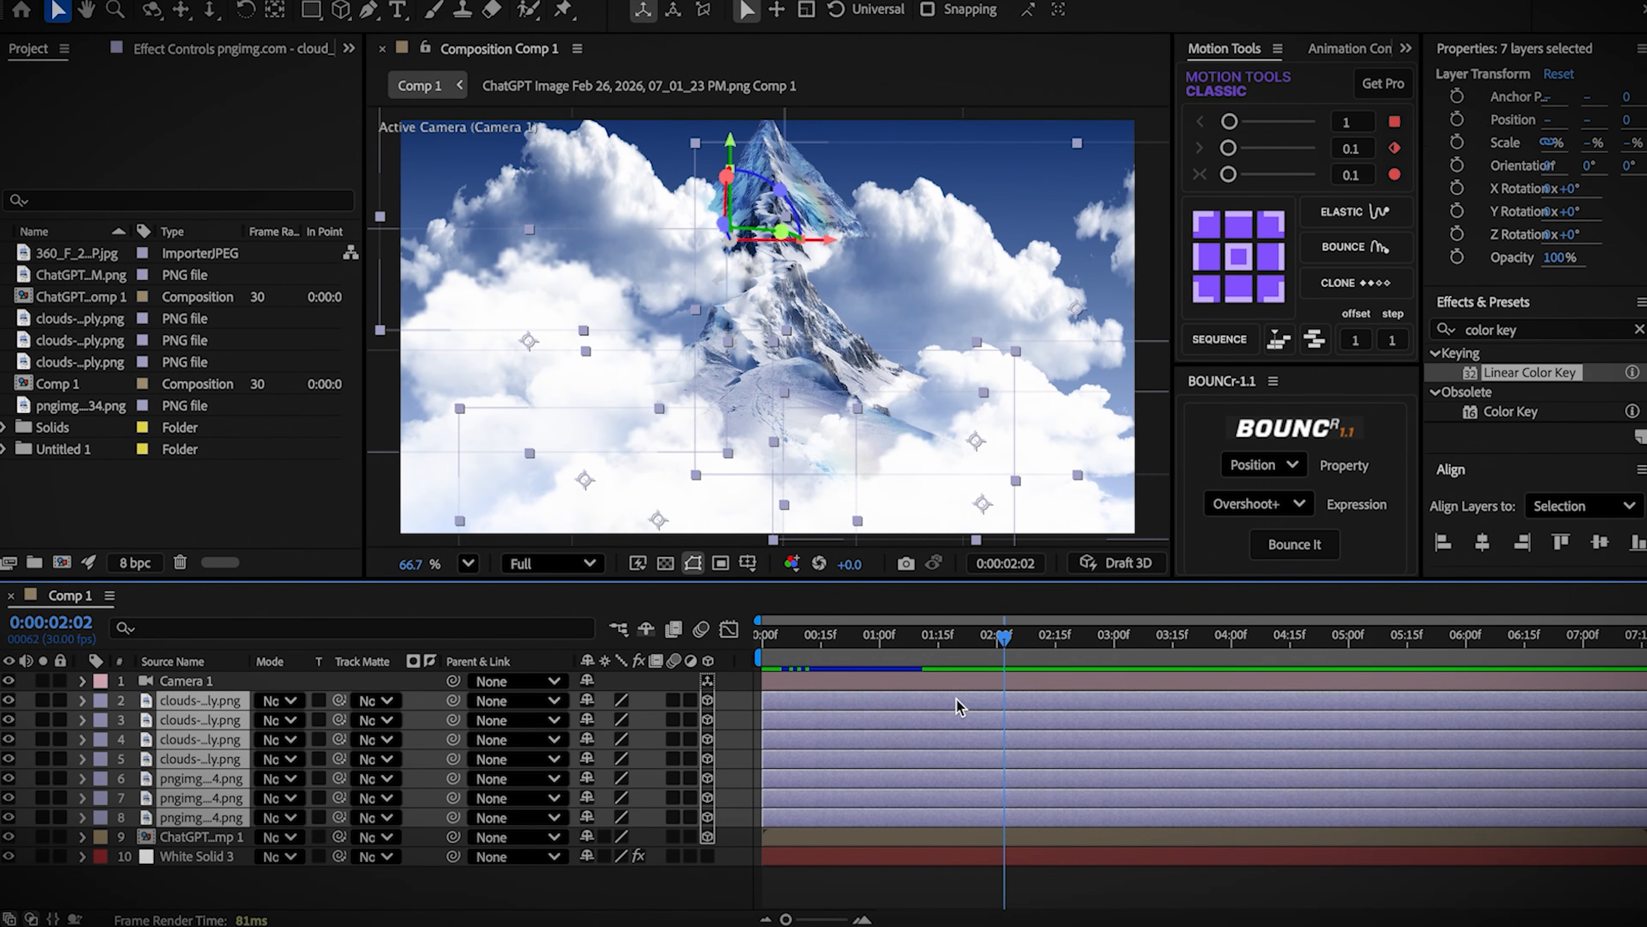
pyautogui.press('p')
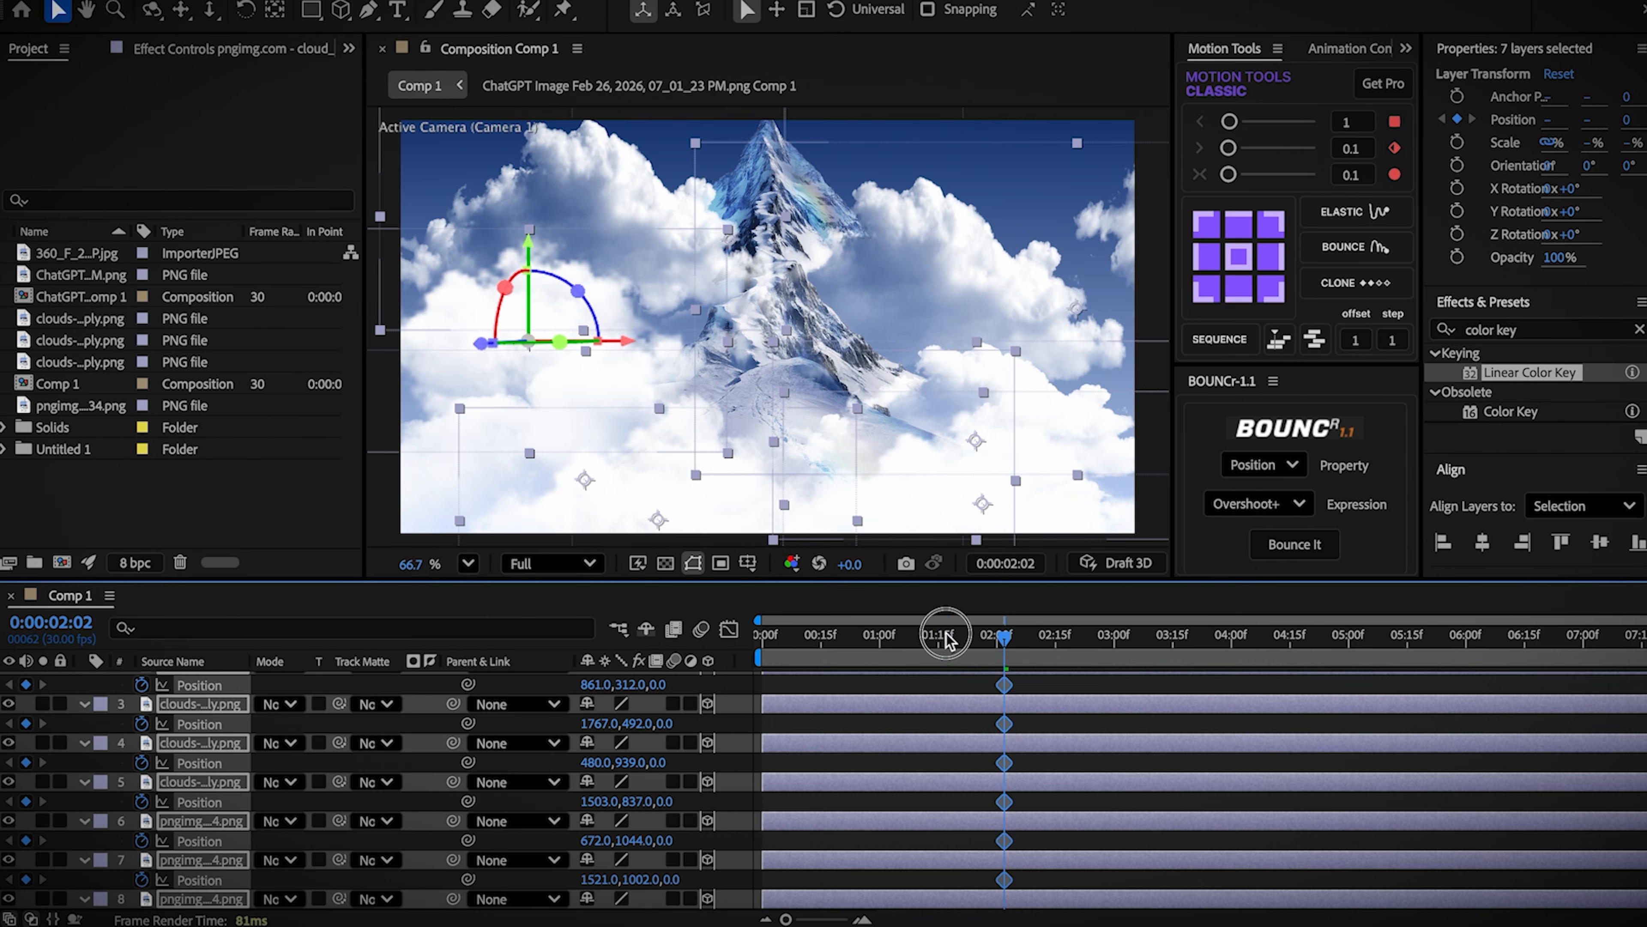
# Step: At 0:00:01:17, set the X positions of cloud layers 2 to 5 to -132, 2833, -1106 and 2505
pyautogui.moveTo(592, 719); pyautogui.dragTo(368, 720)
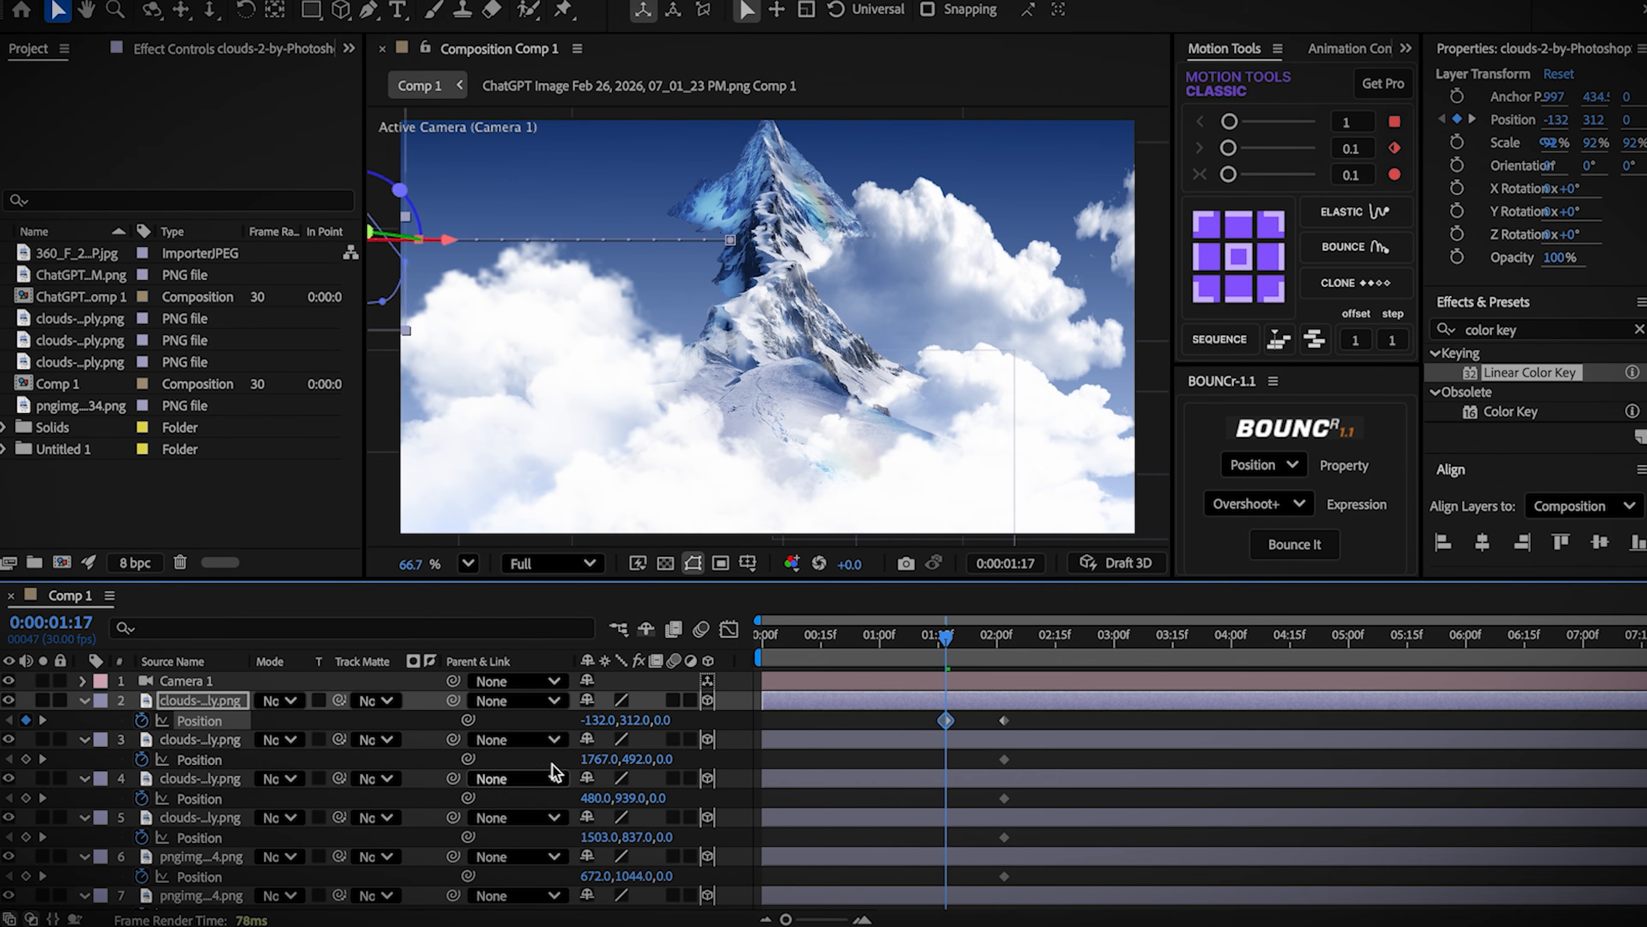
pyautogui.moveTo(592, 759); pyautogui.dragTo(1640, 714)
pyautogui.moveTo(591, 798); pyautogui.dragTo(395, 806)
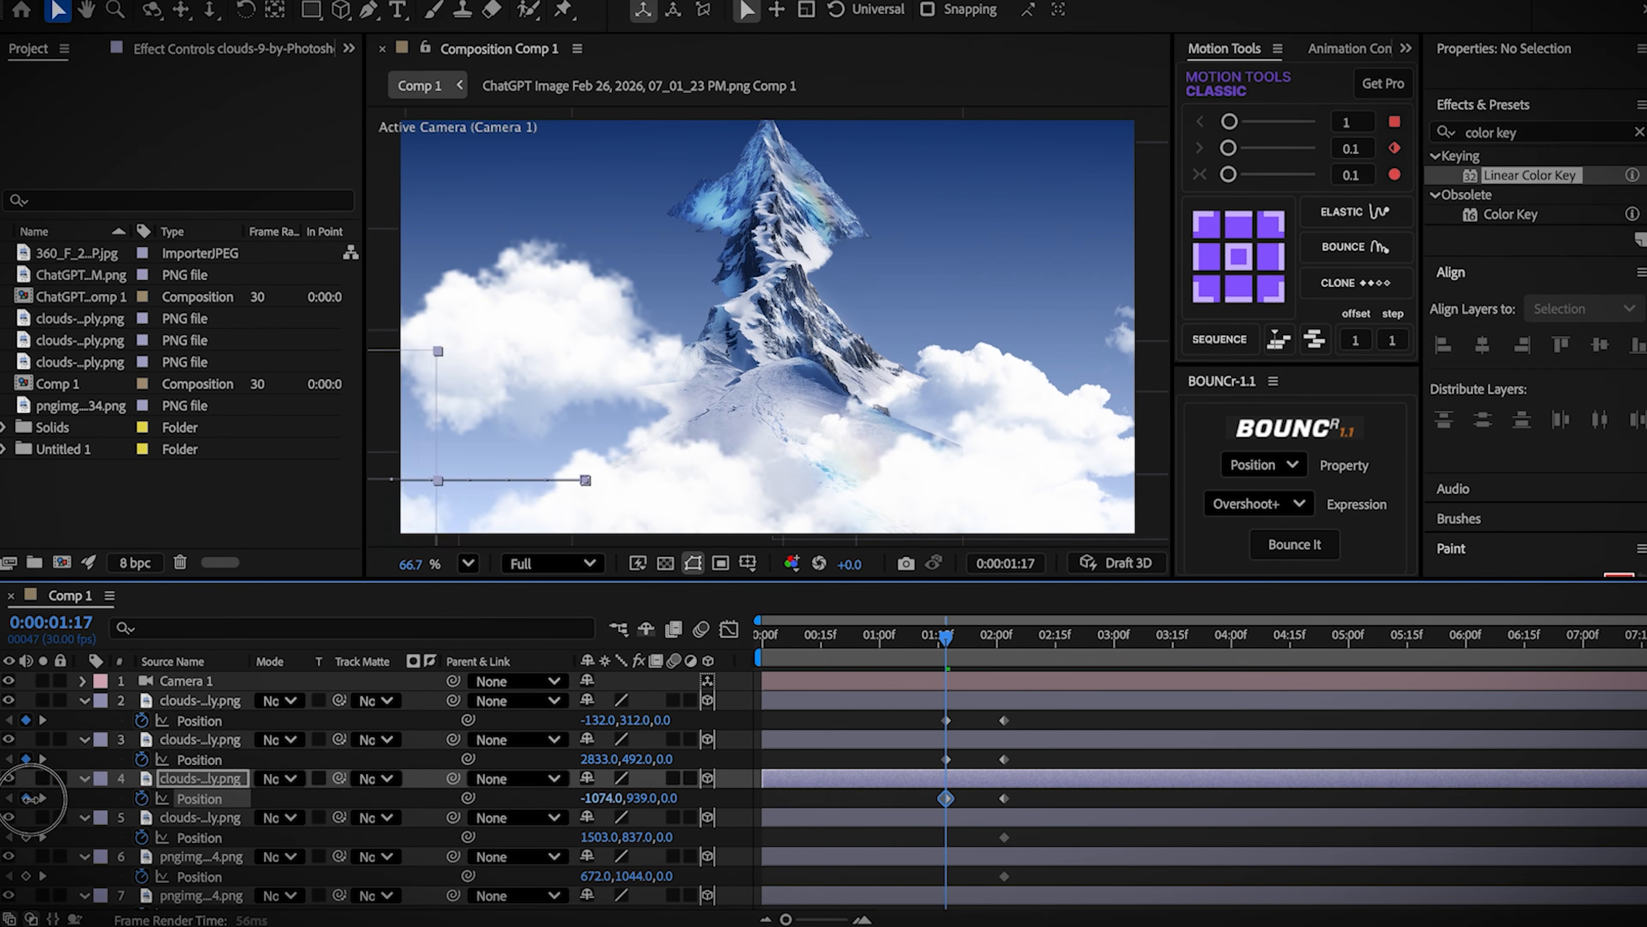
pyautogui.moveTo(133, 798); pyautogui.dragTo(98, 798)
pyautogui.moveTo(595, 836); pyautogui.dragTo(1096, 800)
# Step: Push cloud layers 6 to 8 outward off the frame sides, and move all starting cloud Position keyframes to the beginning of the timeline
pyautogui.moveTo(592, 872); pyautogui.dragTo(627, 877)
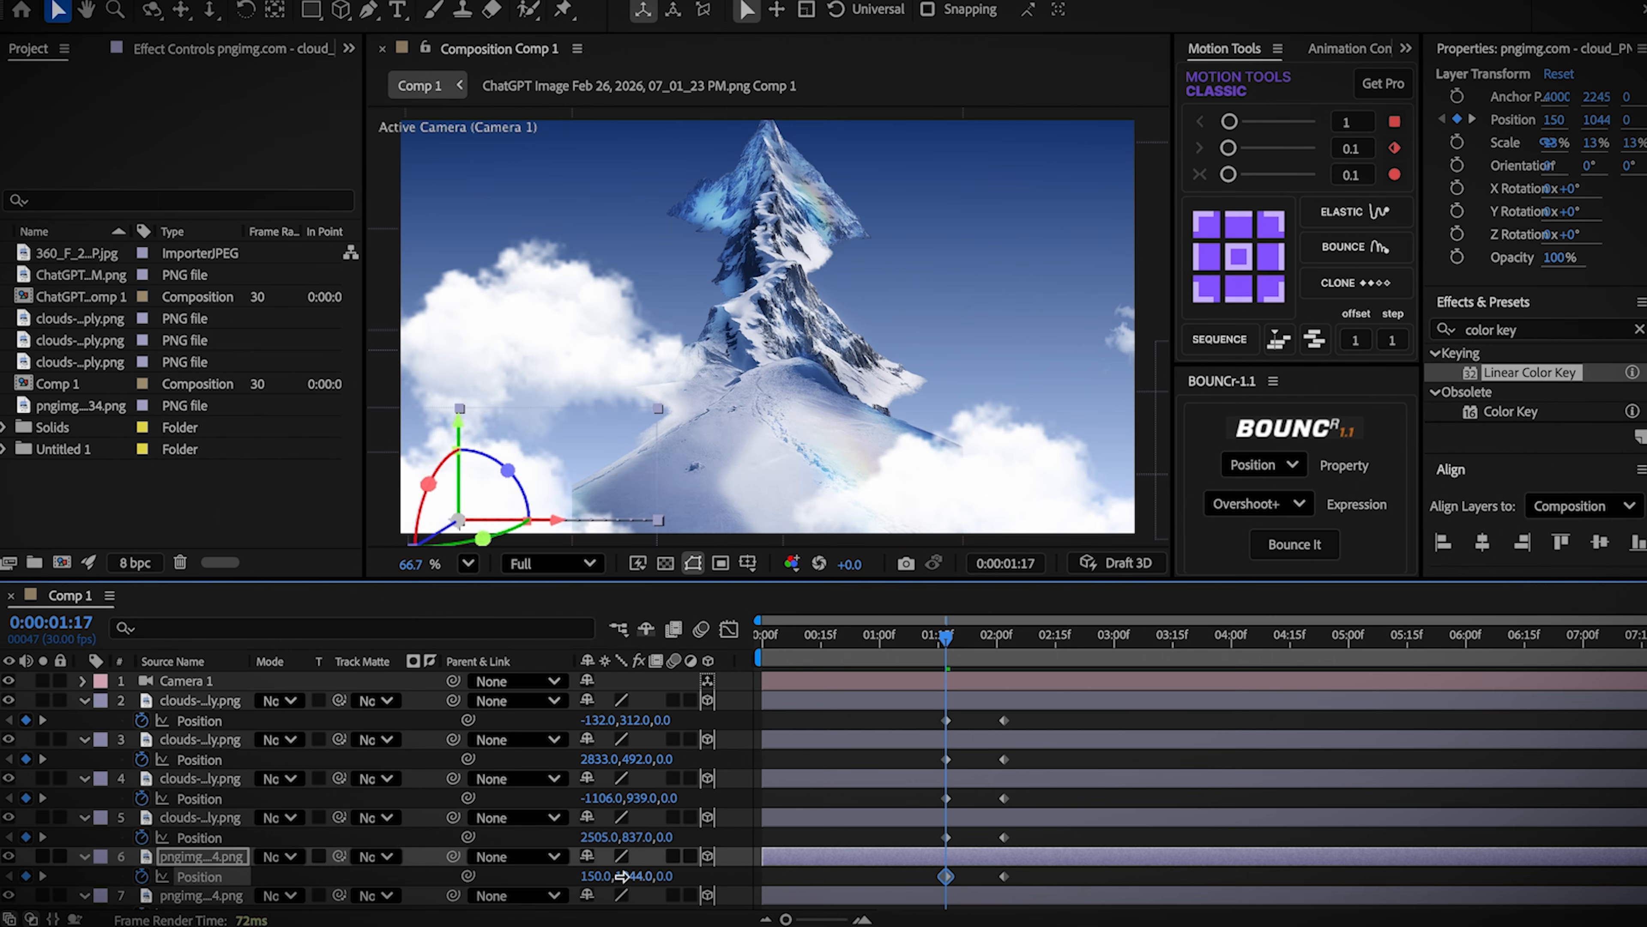
pyautogui.moveTo(2, 885); pyautogui.dragTo(0, 885)
pyautogui.scroll(-3, 592, 843)
pyautogui.moveTo(592, 821); pyautogui.dragTo(655, 814)
pyautogui.moveTo(597, 860); pyautogui.dragTo(320, 858)
pyautogui.scroll(2, 952, 735)
pyautogui.moveTo(963, 678); pyautogui.dragTo(770, 866)
# Step: Easy-ease all the cloud Position keyframes and stretch the end handles so the movement slows gradually
pyautogui.scroll(3, 1036, 722)
pyautogui.moveTo(1035, 720); pyautogui.dragTo(715, 921)
pyautogui.click(729, 629)
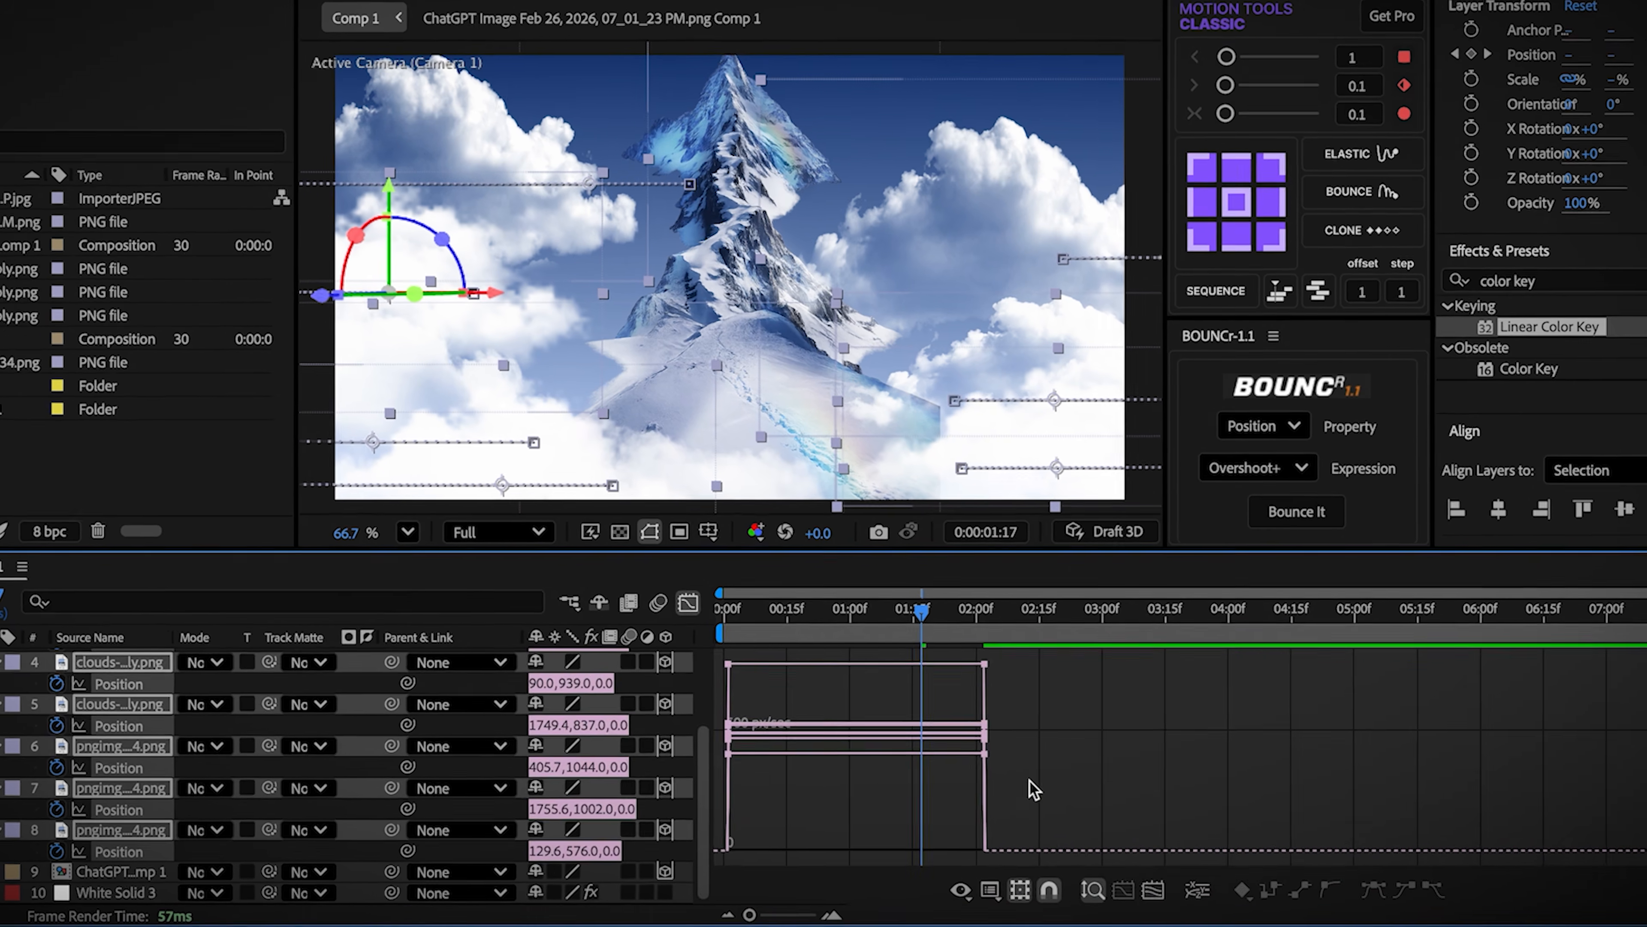
pyautogui.moveTo(1048, 797); pyautogui.dragTo(678, 631)
pyautogui.click(1376, 888)
pyautogui.moveTo(936, 847); pyautogui.dragTo(784, 848)
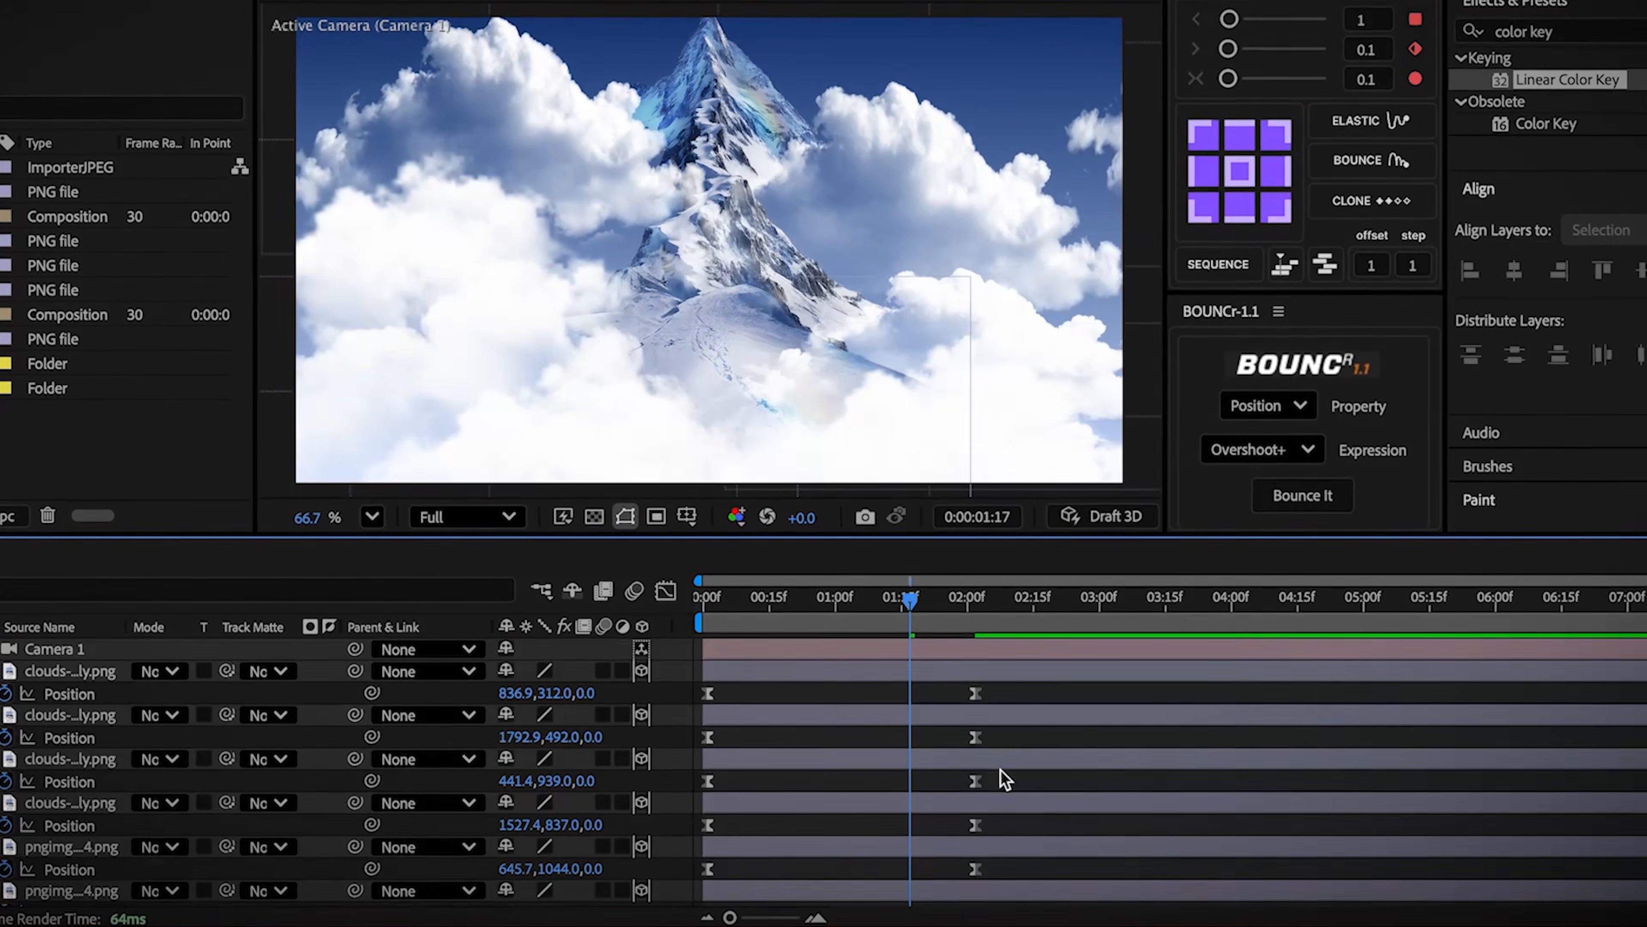
# Step: Stagger the cloud layers in time with the Motion Tools Sequence function, using offset 1 and step 1
pyautogui.moveTo(1000, 770); pyautogui.dragTo(701, 919)
pyautogui.scroll(3, 916, 794)
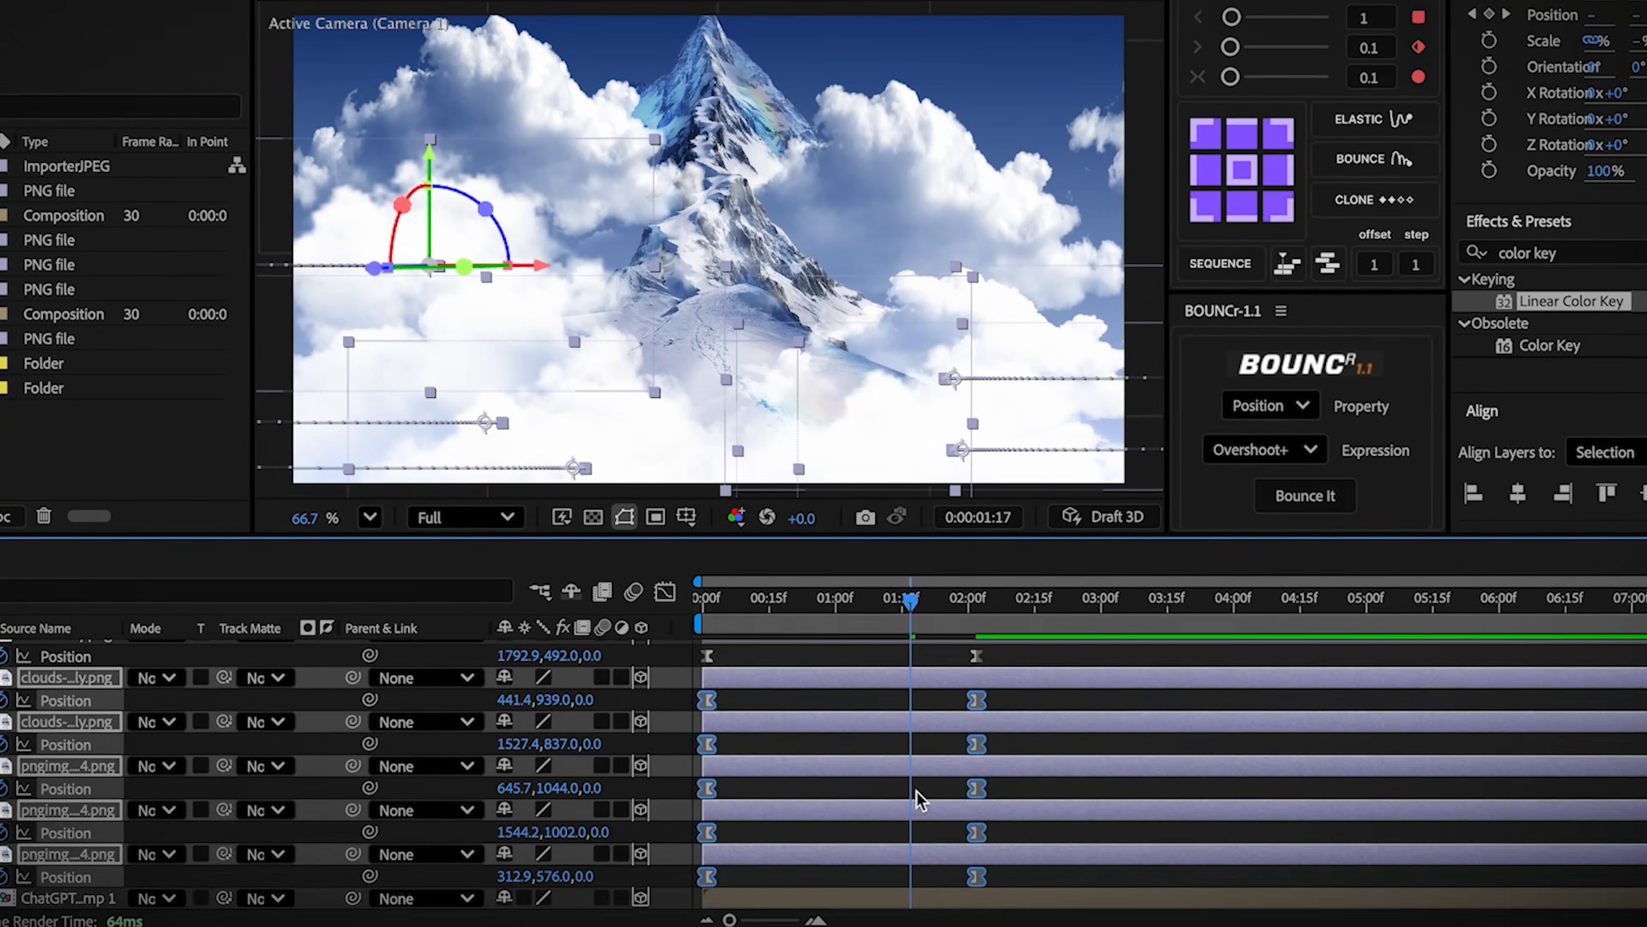
pyautogui.click(1235, 265)
# Step: Shift the five lower cloud layers and the two upper cloud layers earlier in time, and preview the animation
pyautogui.scroll(-2, 979, 779)
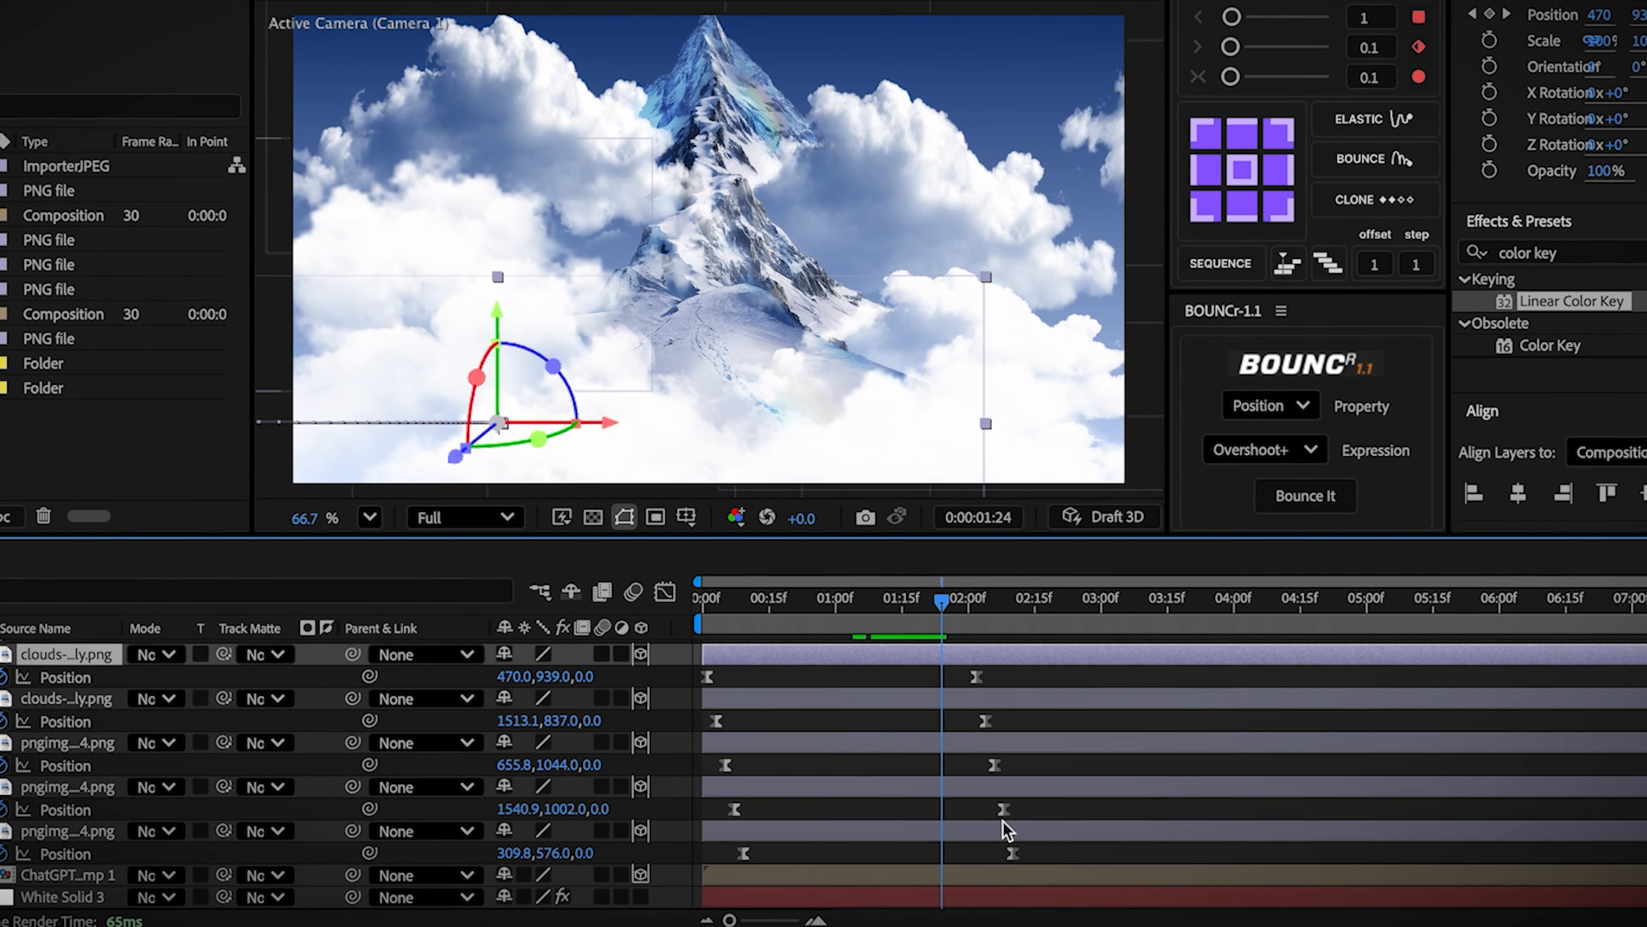
pyautogui.keyDown('shift'); pyautogui.click(993, 832); pyautogui.keyUp('shift')
pyautogui.scroll(1, 1038, 753)
pyautogui.moveTo(1104, 678); pyautogui.dragTo(1081, 679)
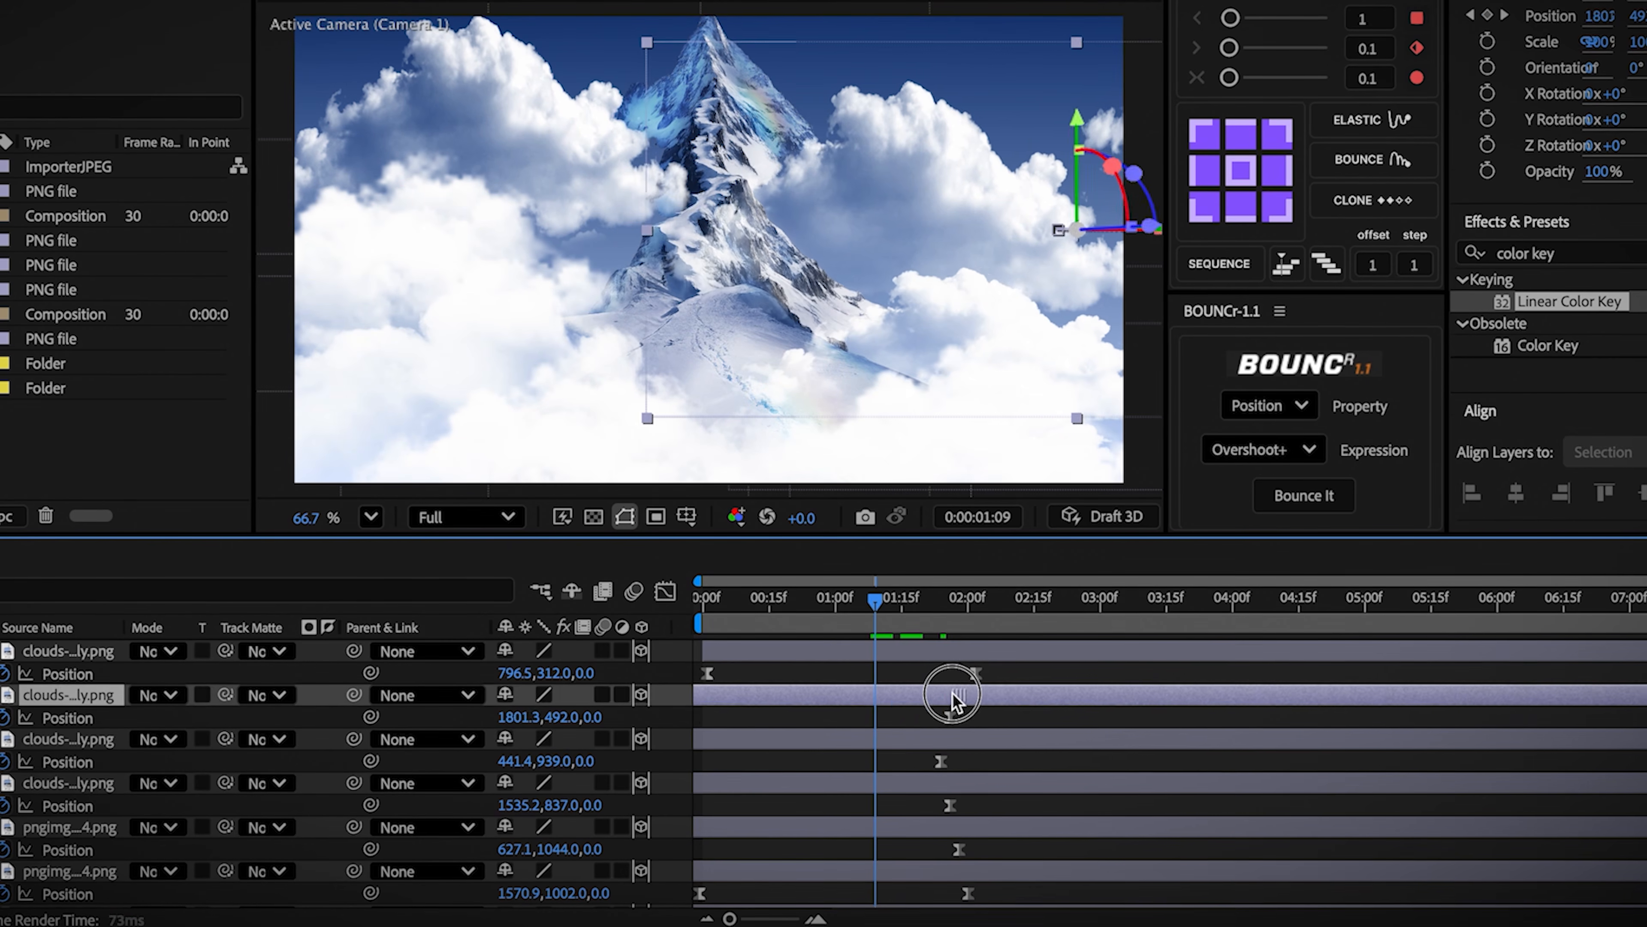
pyautogui.moveTo(953, 701); pyautogui.dragTo(897, 701)
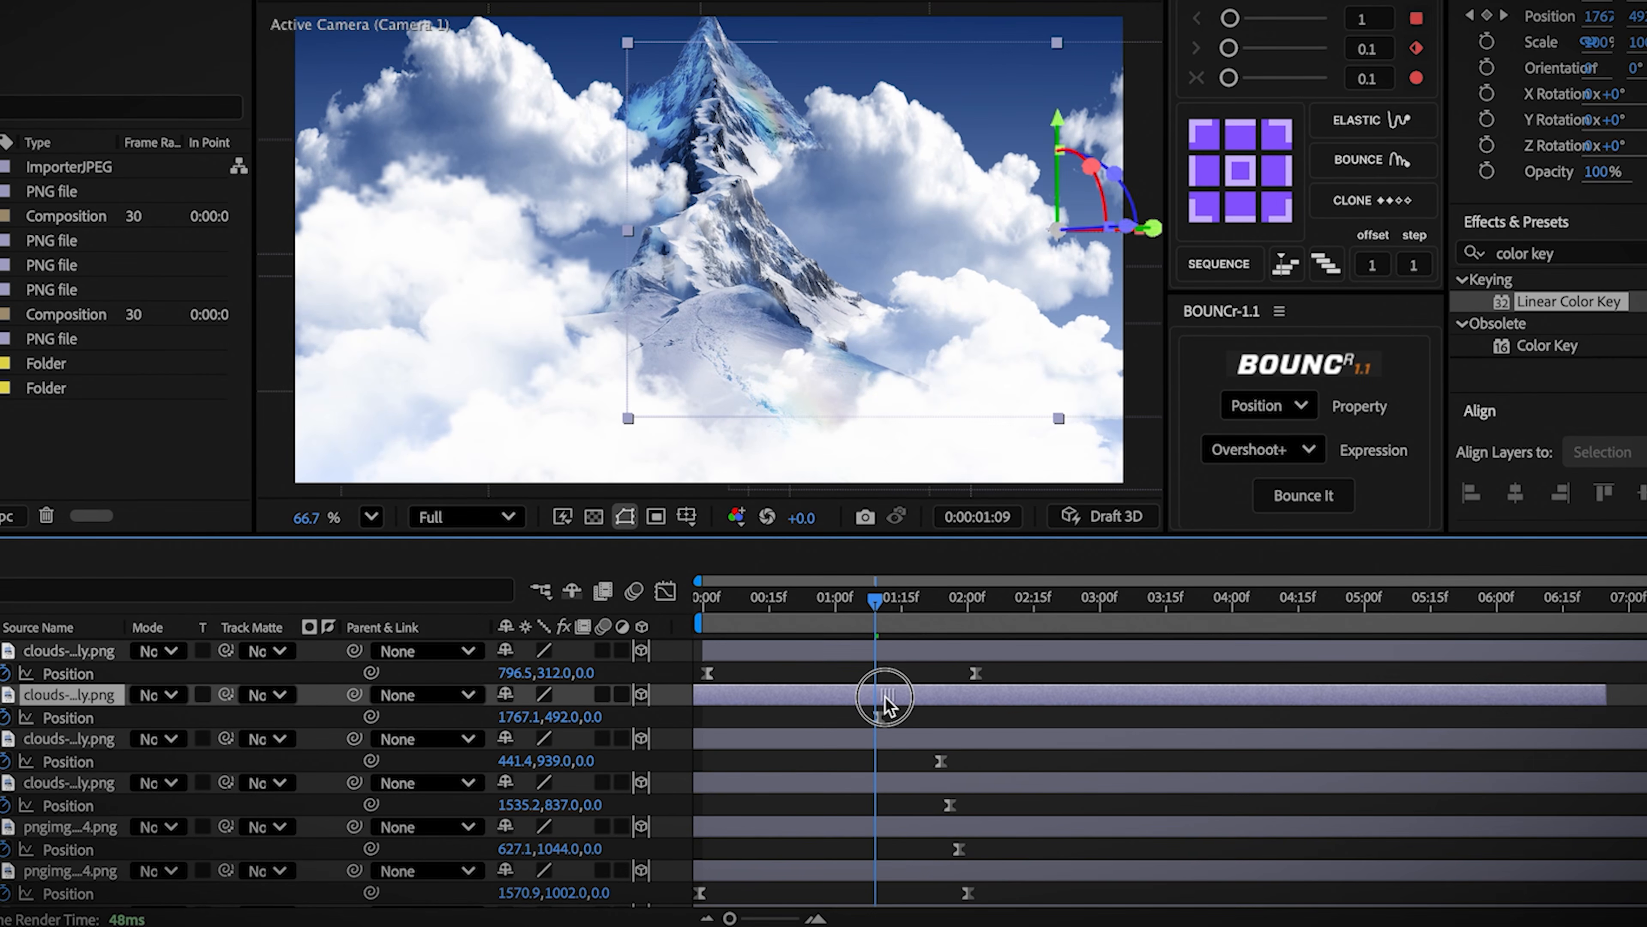
pyautogui.click(890, 613)
pyautogui.moveTo(985, 648); pyautogui.dragTo(903, 656)
pyautogui.press('space')
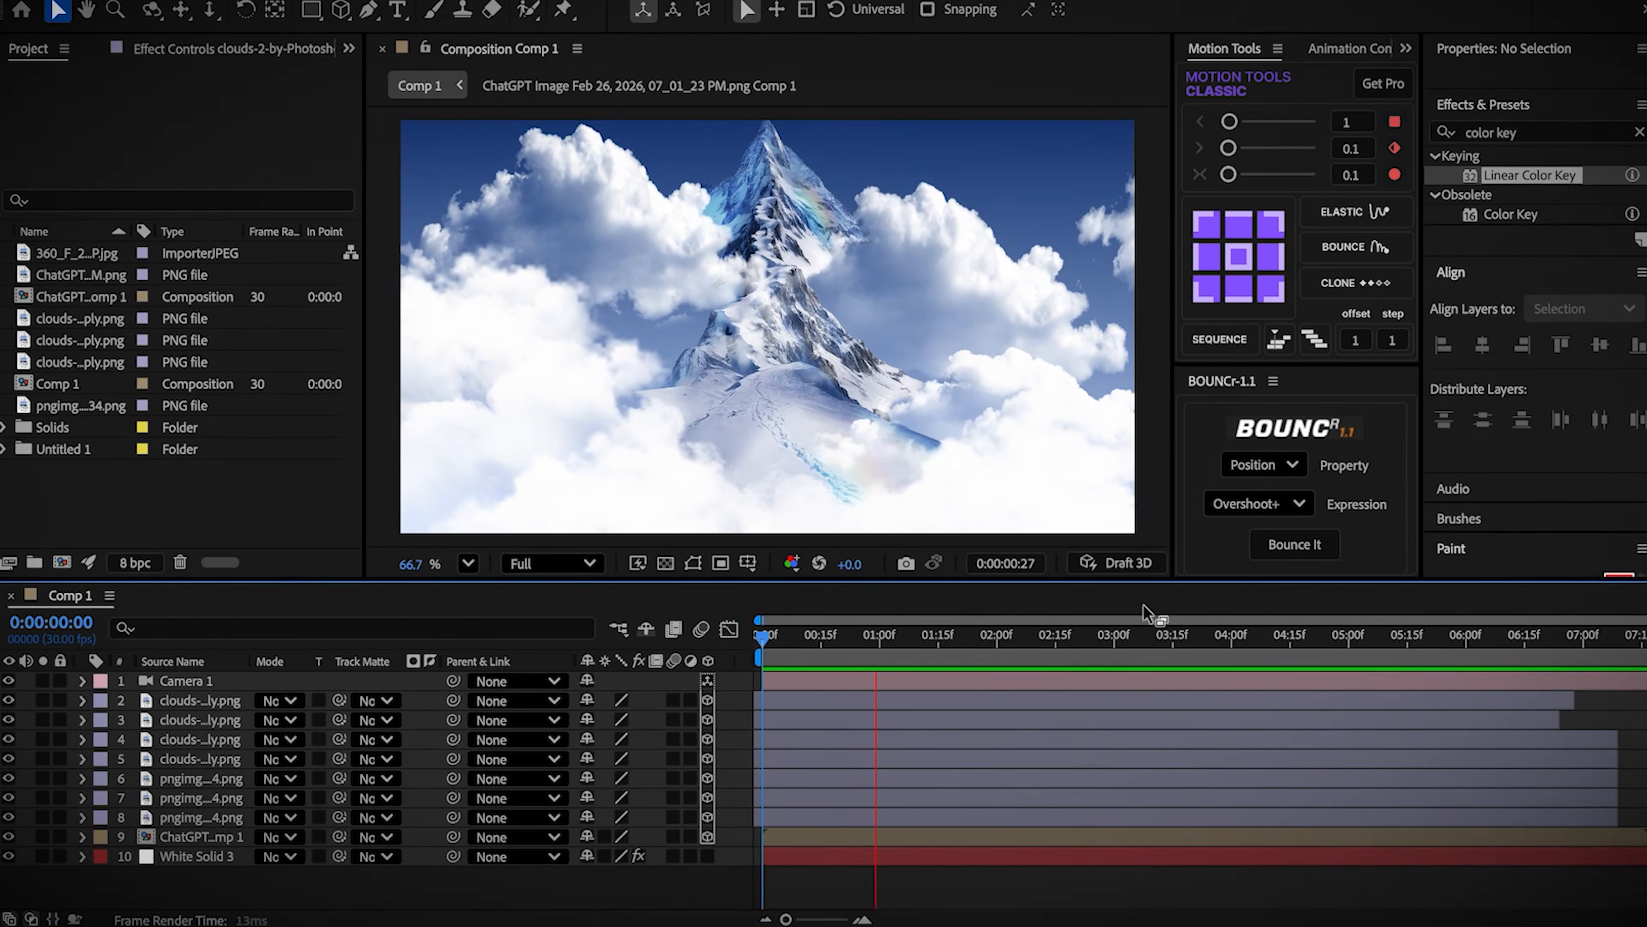
# Step: Add the "(4) Instagram.jpeg" poster as the top layer, scale it to 170%, and set its position to 986, 567
pyautogui.moveTo(167, 663); pyautogui.dragTo(159, 676)
pyautogui.press('s')
pyautogui.click(645, 702)
pyautogui.write('170')
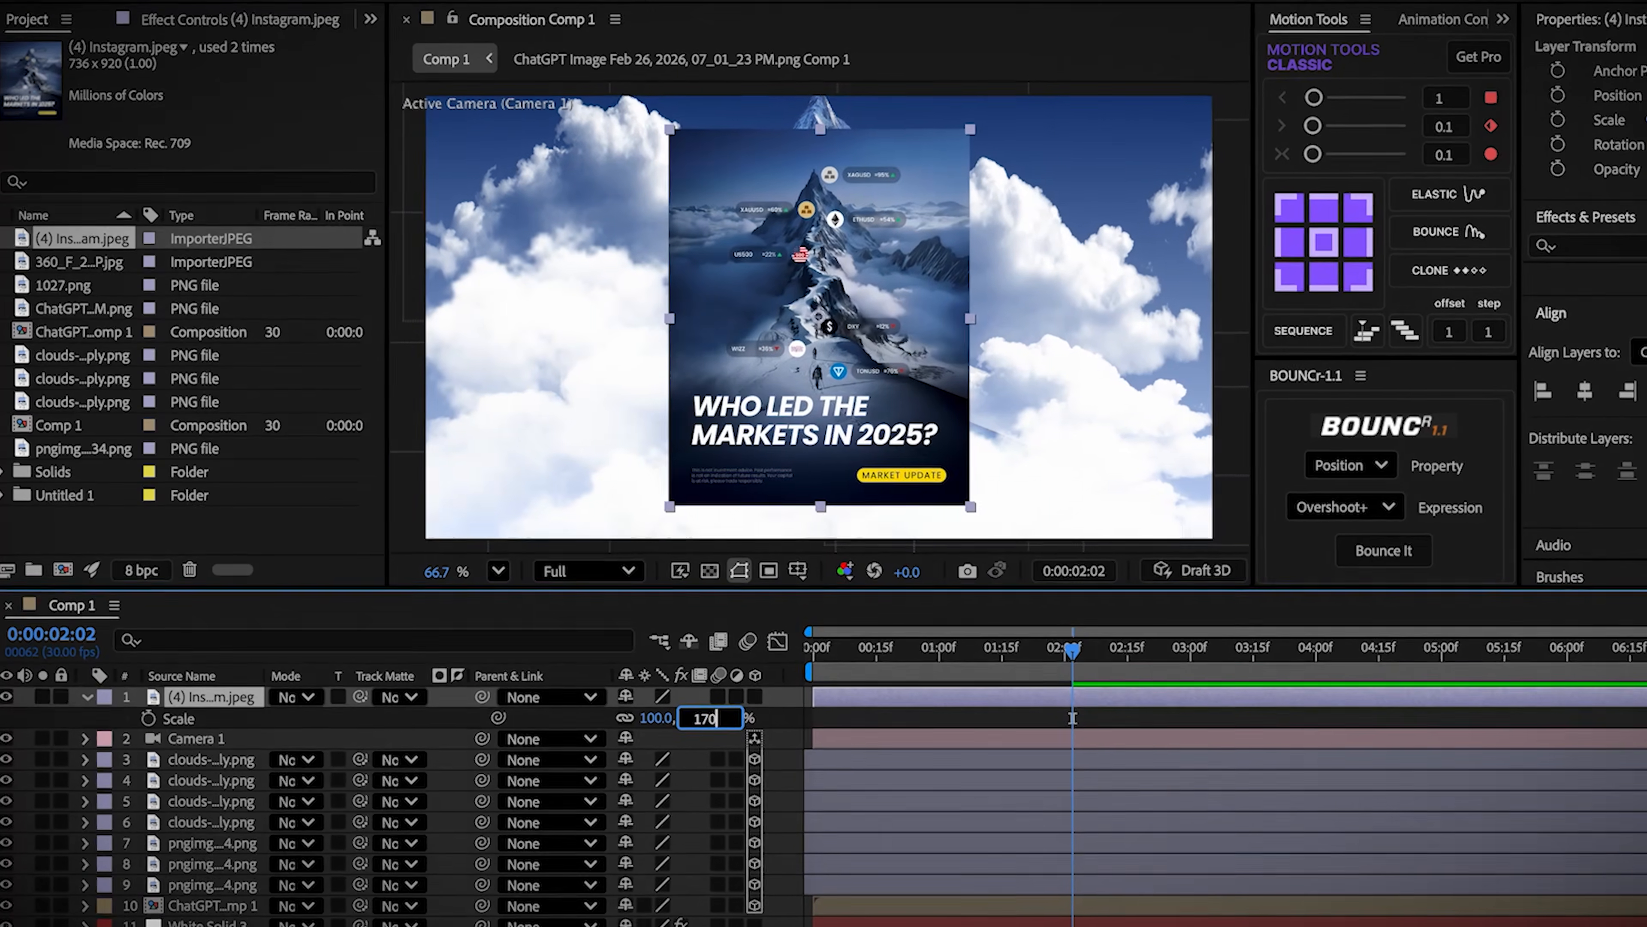
pyautogui.press('Return')
pyautogui.press('p')
pyautogui.moveTo(677, 719); pyautogui.dragTo(637, 727)
pyautogui.moveTo(667, 729); pyautogui.dragTo(671, 729)
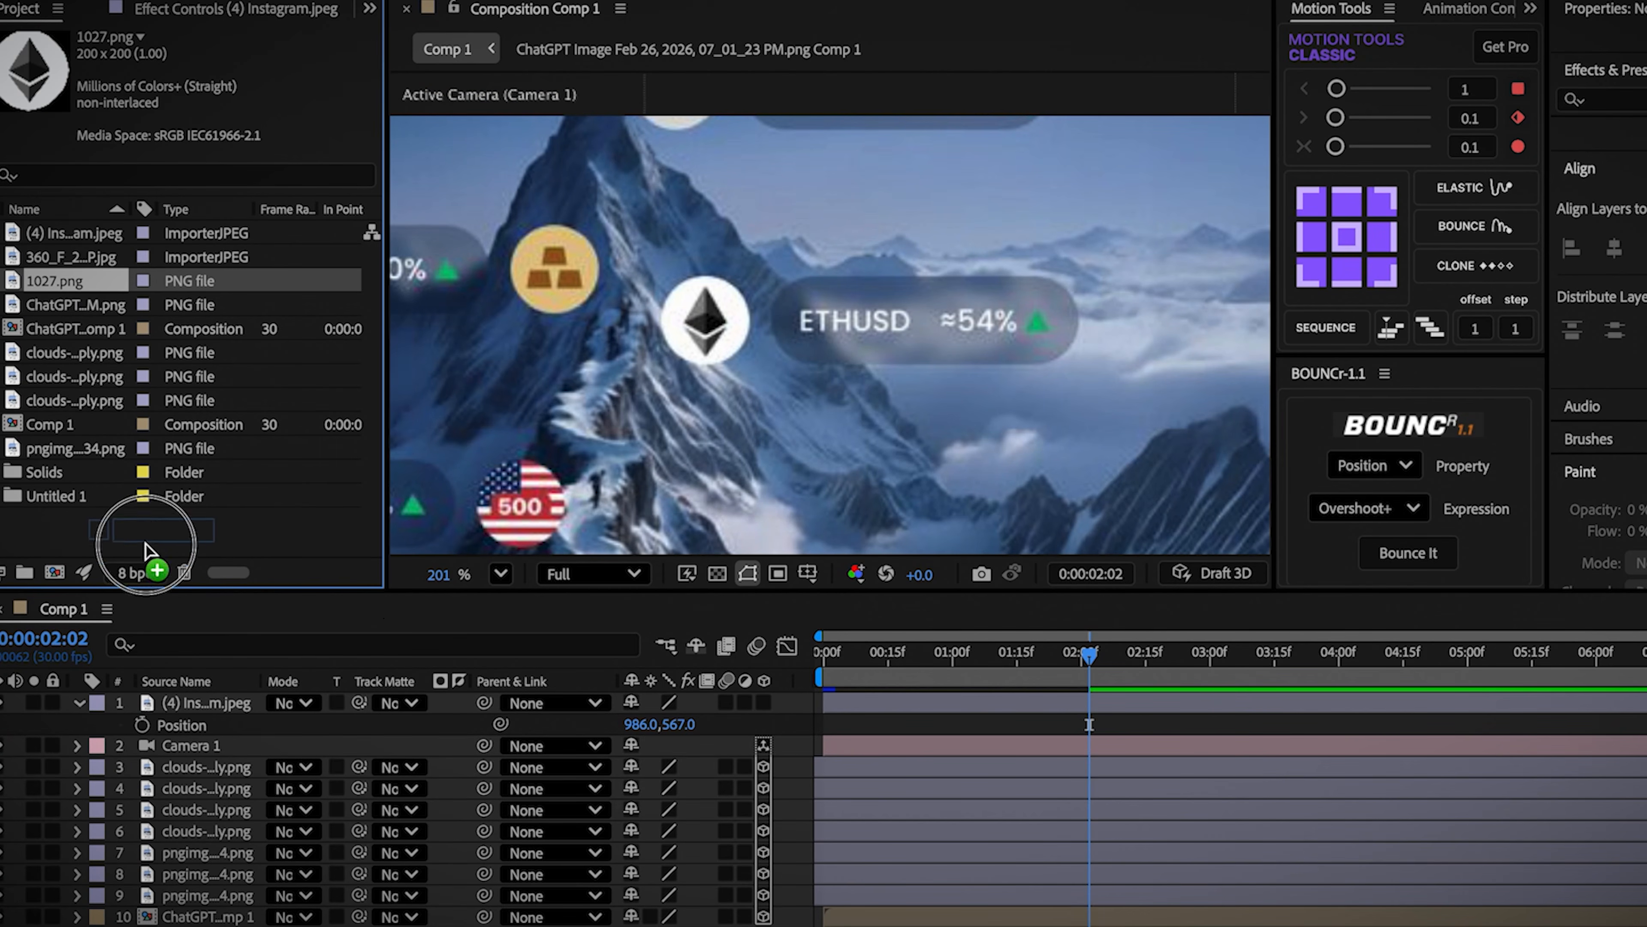
# Step: Add 1027.png to the composition at 35% scale and place it over the poster's Ethereum logo
pyautogui.moveTo(174, 702); pyautogui.dragTo(175, 704)
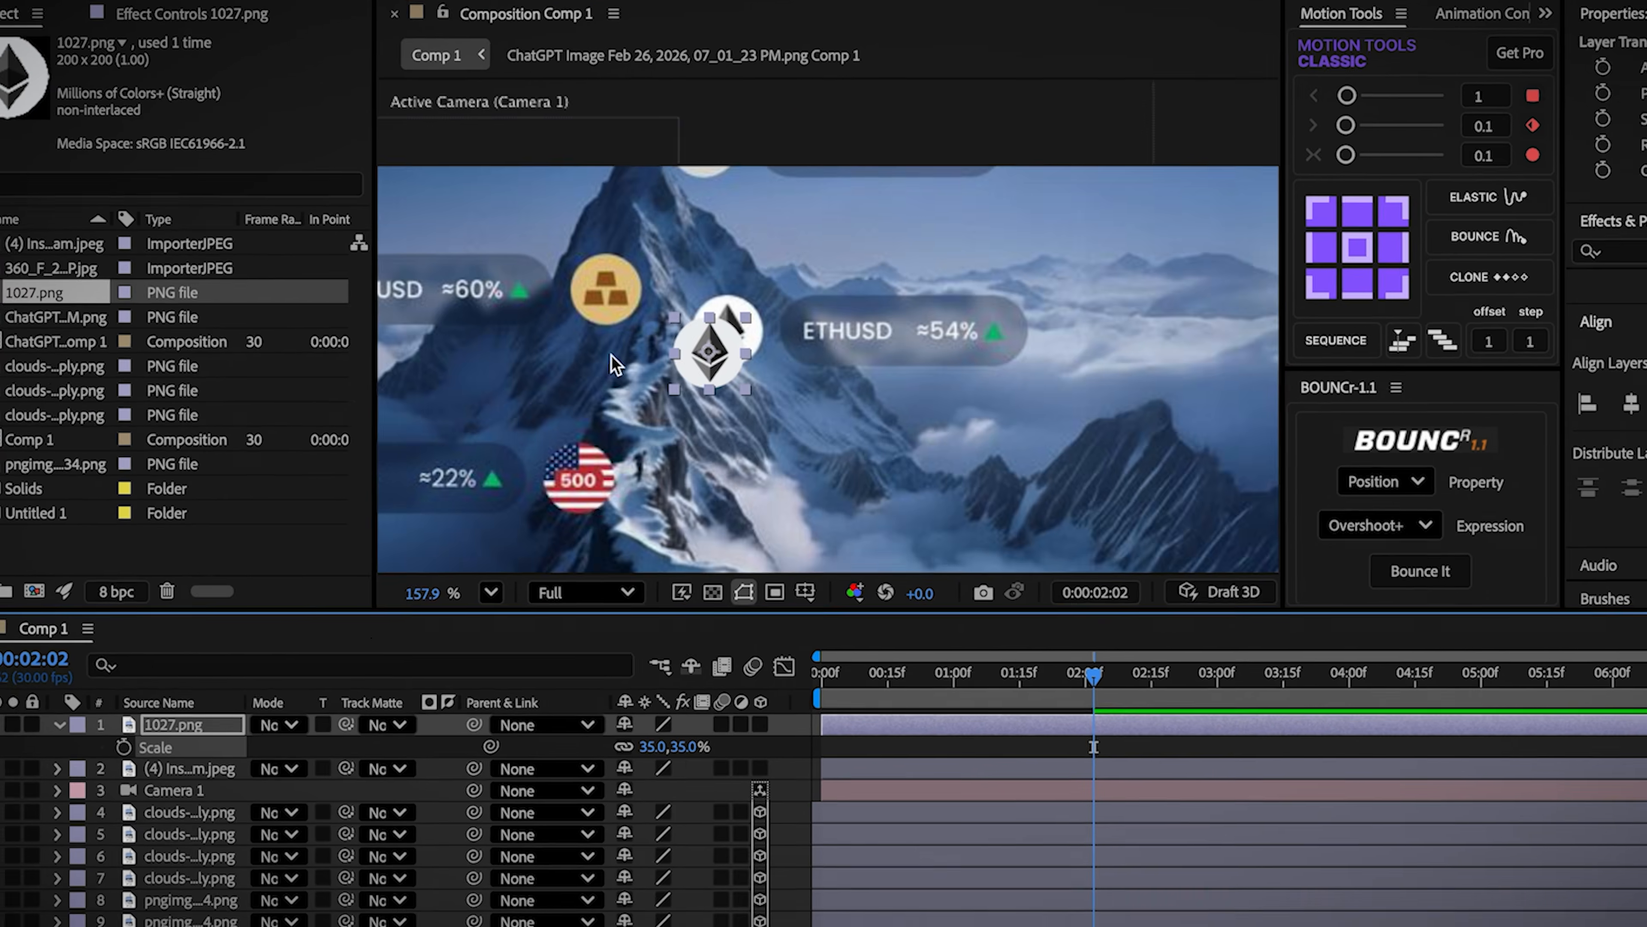
pyautogui.scroll(1, 642, 383)
# Step: Draw a white rectangle about 70 px tall over the poster's ETHUSD label, beside the Ethereum icon
pyautogui.moveTo(704, 348); pyautogui.dragTo(998, 396)
pyautogui.press('q')
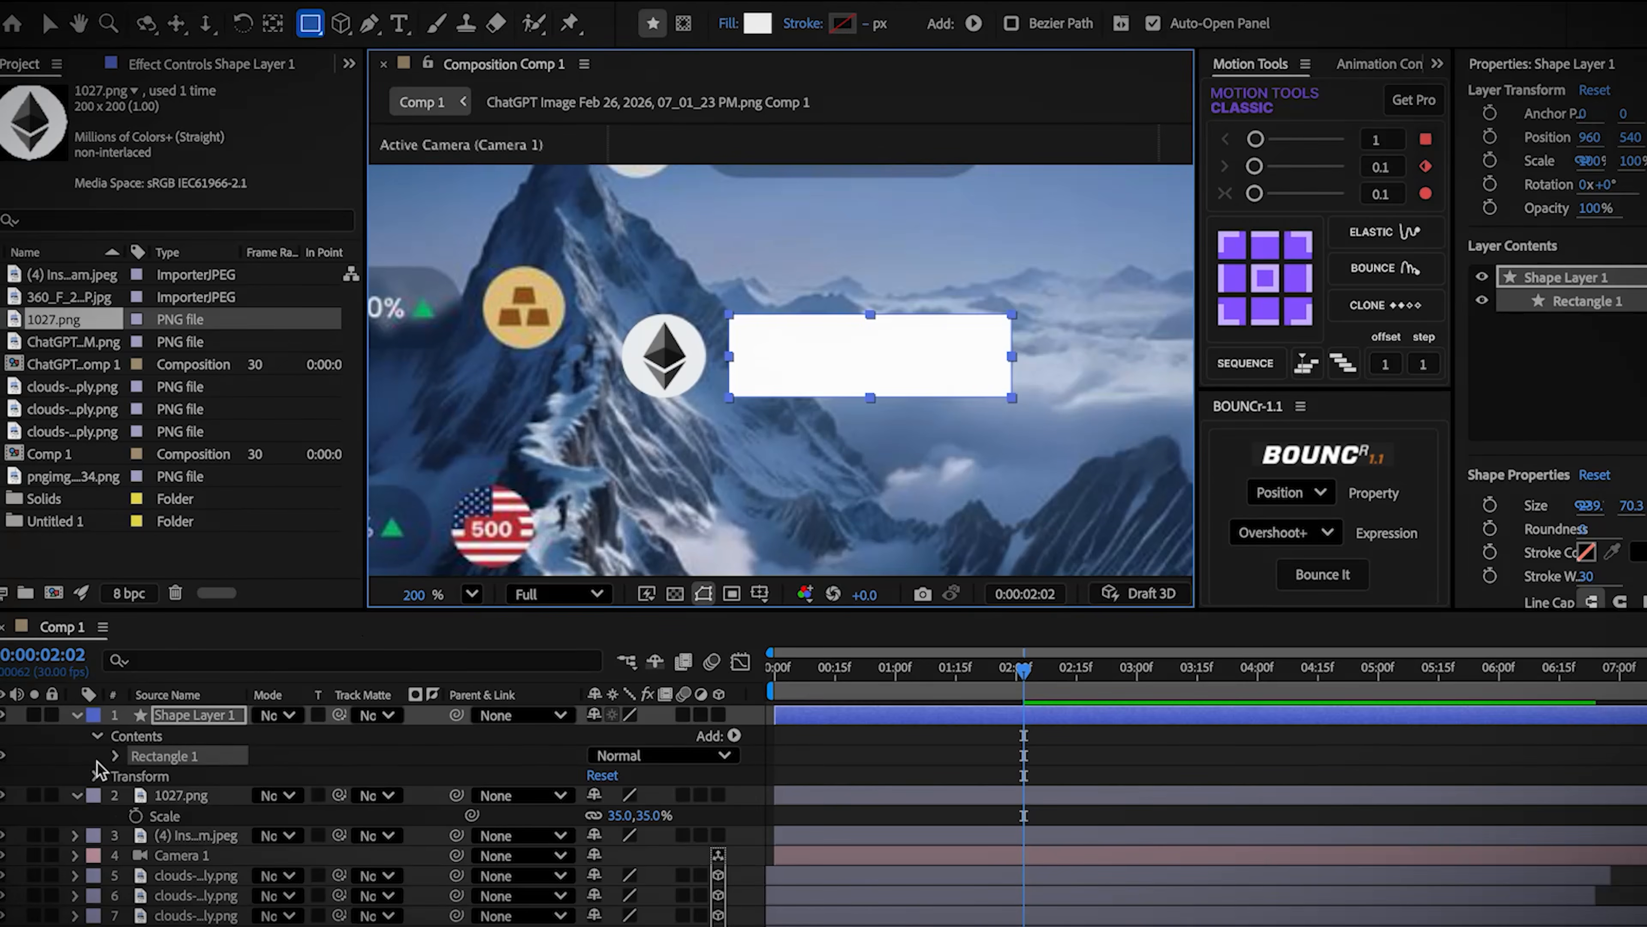
# Step: Round the white rectangle's corners into a full pill shape and turn it into an adjustment layer
pyautogui.click(115, 756)
pyautogui.click(135, 776)
pyautogui.moveTo(594, 835); pyautogui.dragTo(827, 816)
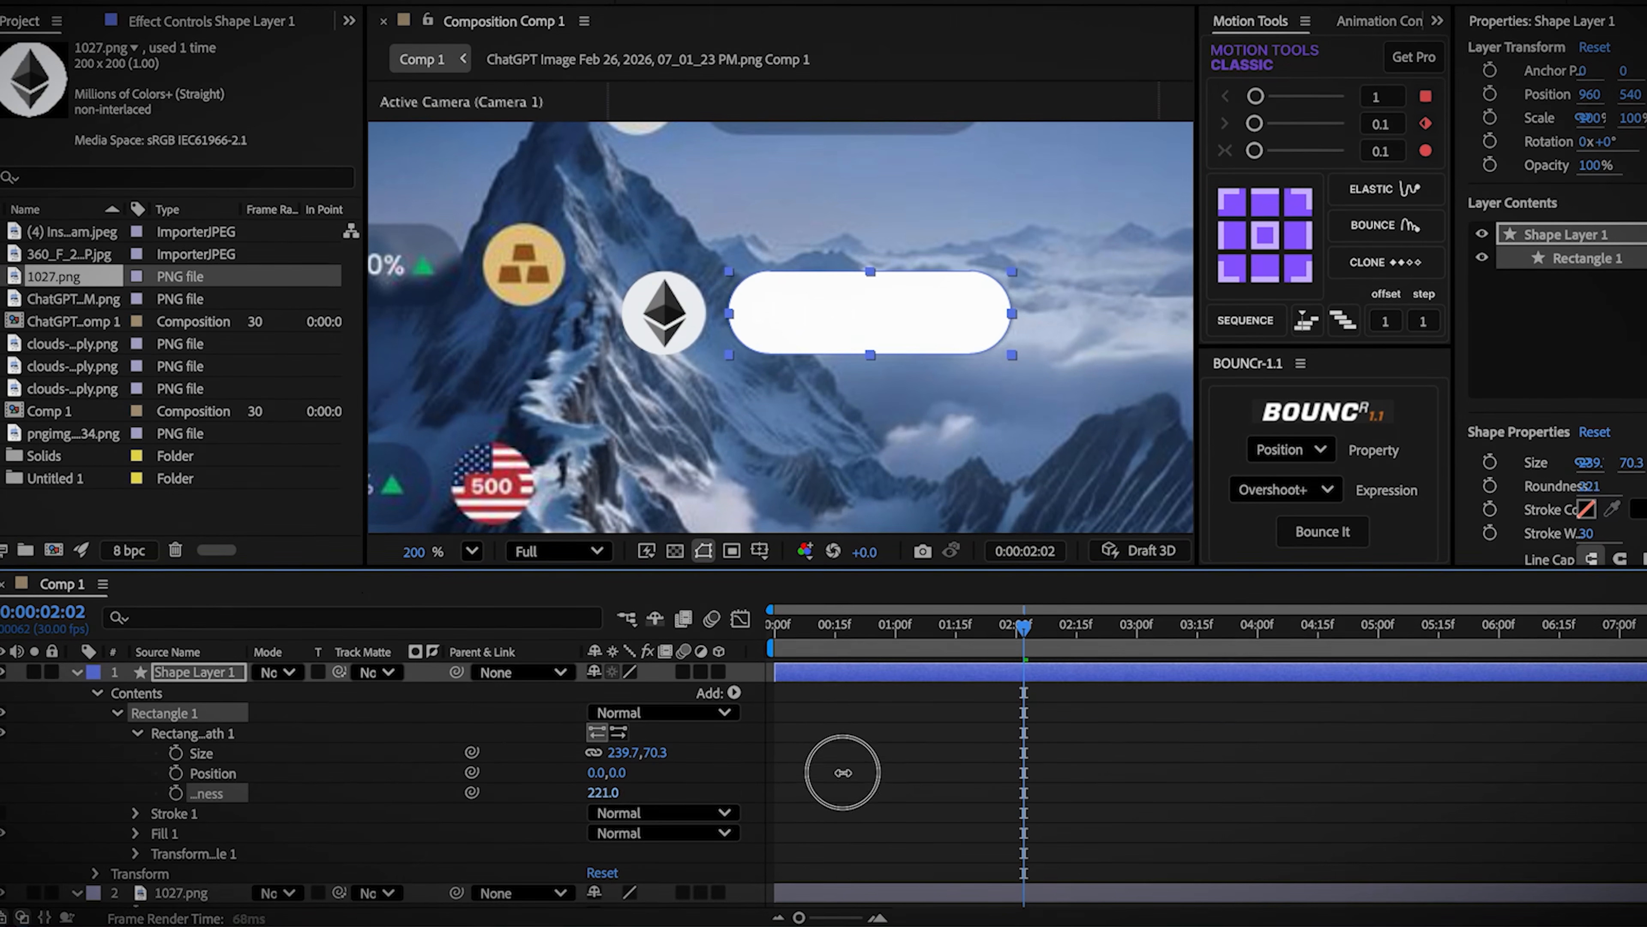
pyautogui.click(648, 674)
pyautogui.press('u')
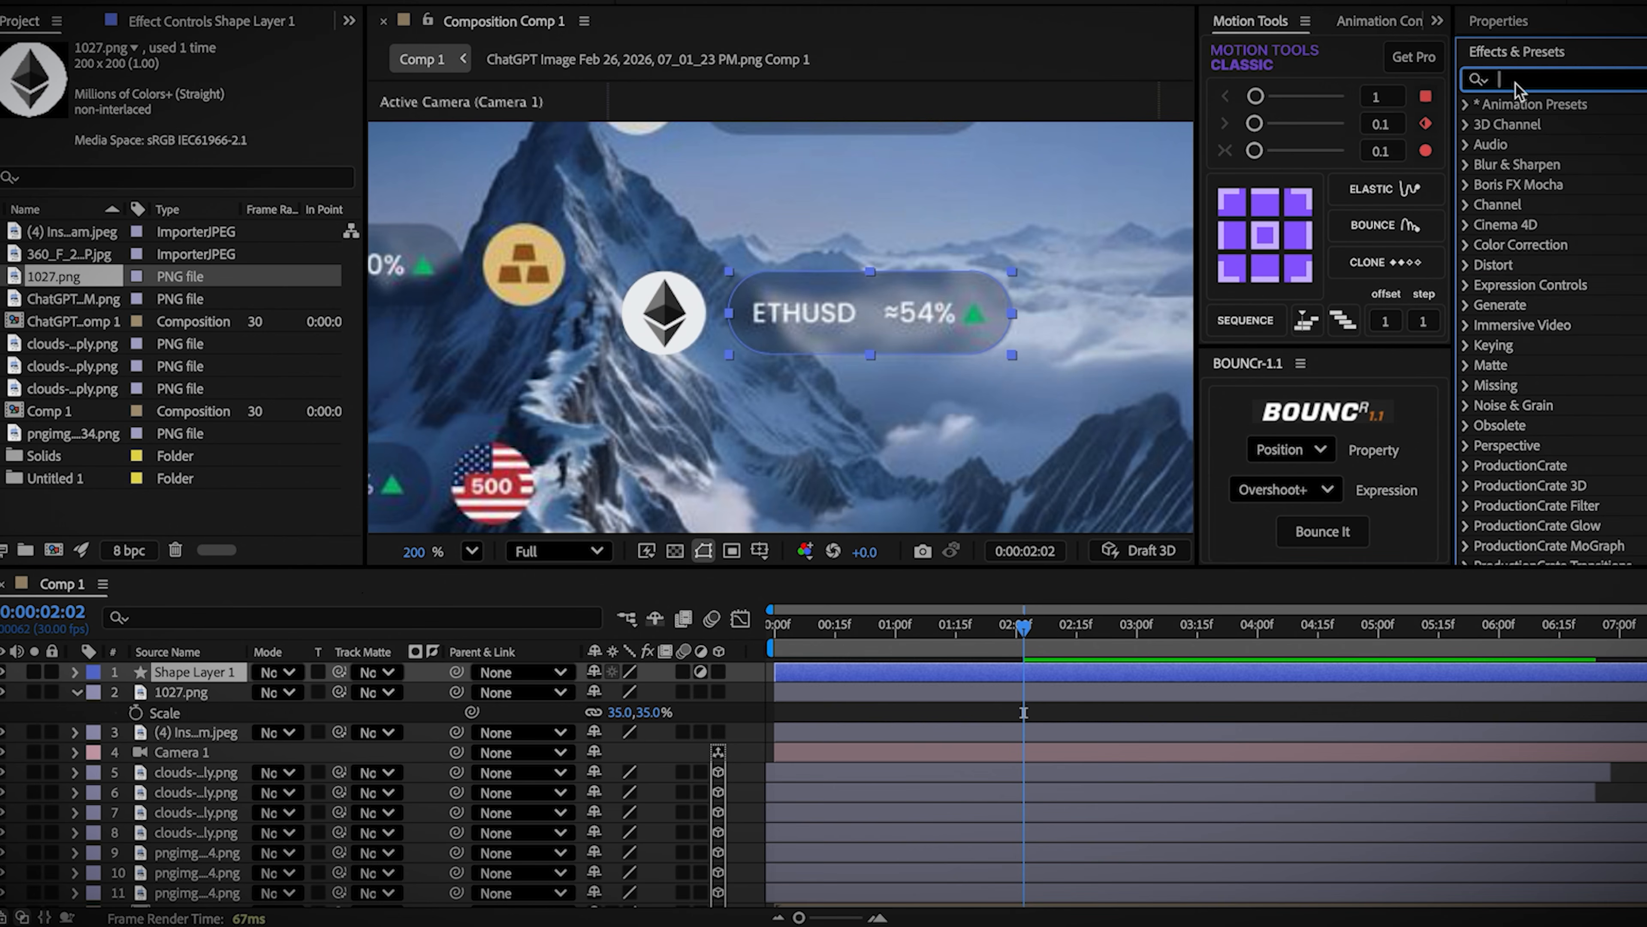
# Step: Add Fast Box Blur with radius 5 and repeated edge pixels, plus a Transform effect at 105% scale, to the pill layer
pyautogui.doubleClick(1560, 227)
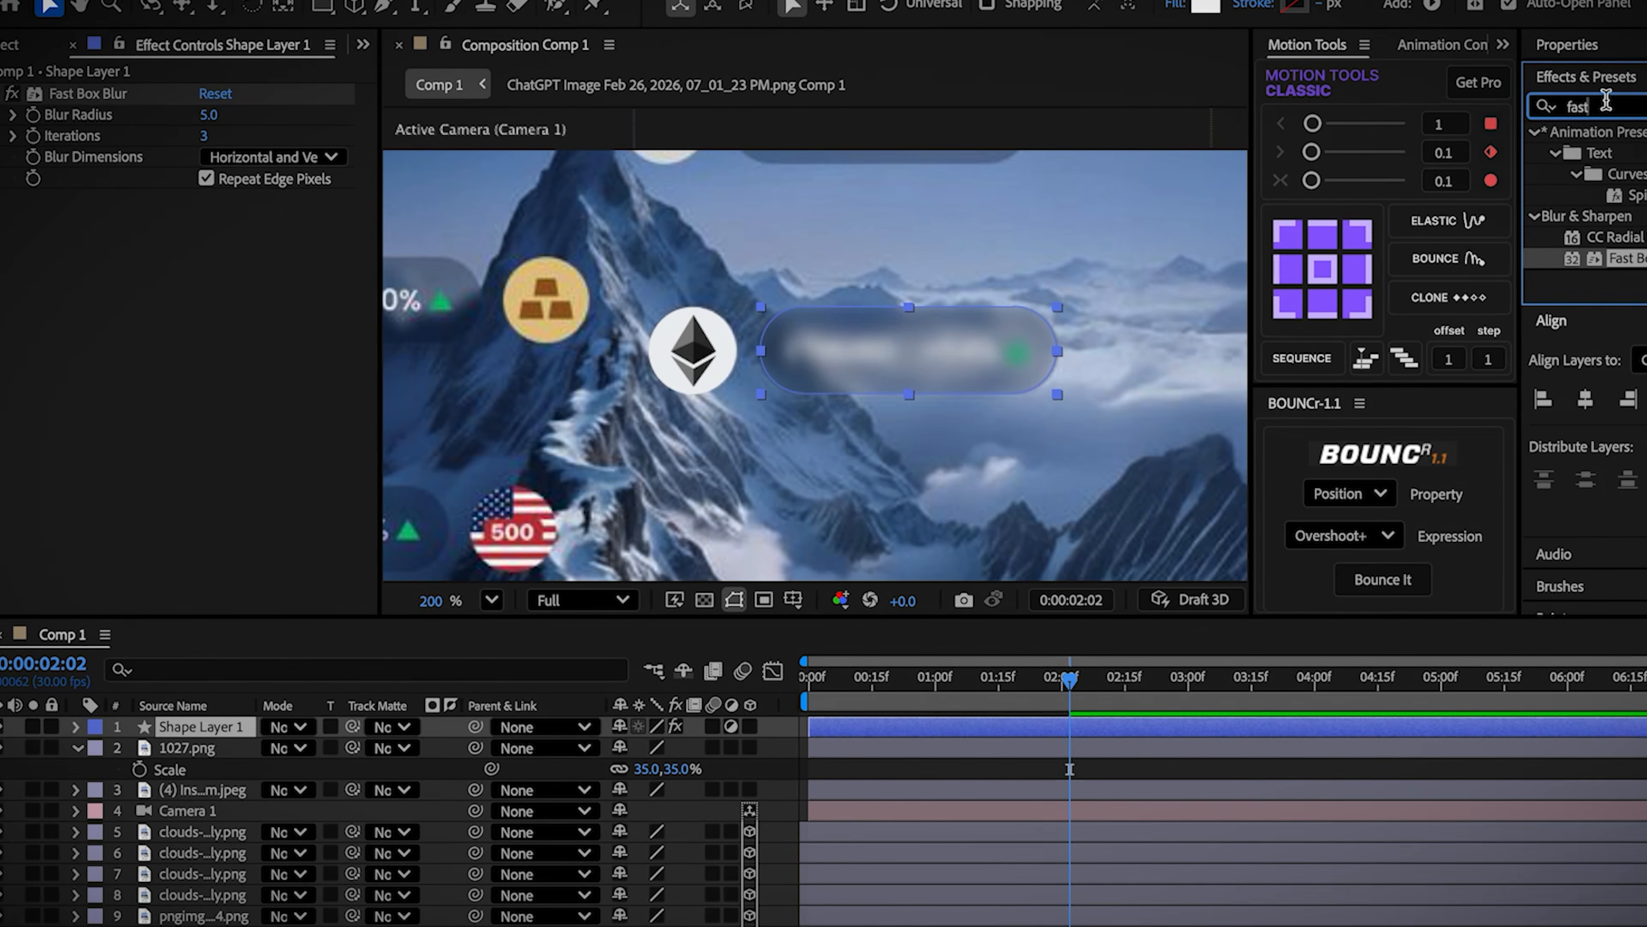
pyautogui.doubleClick(1604, 103)
pyautogui.write('transf')
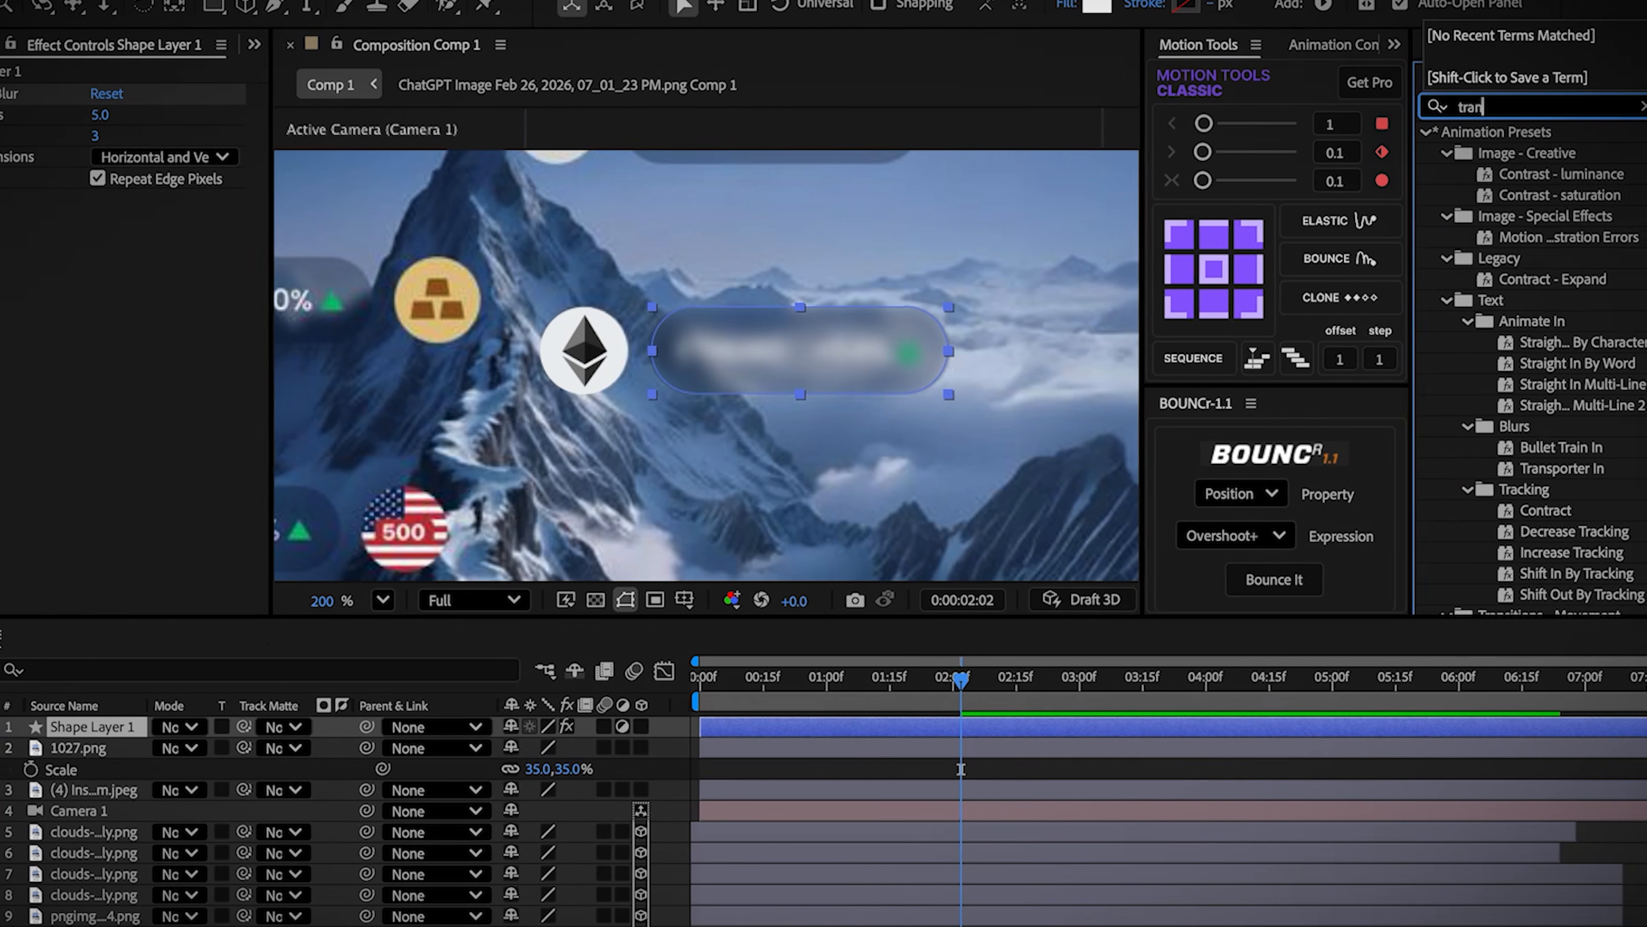
pyautogui.doubleClick(1503, 279)
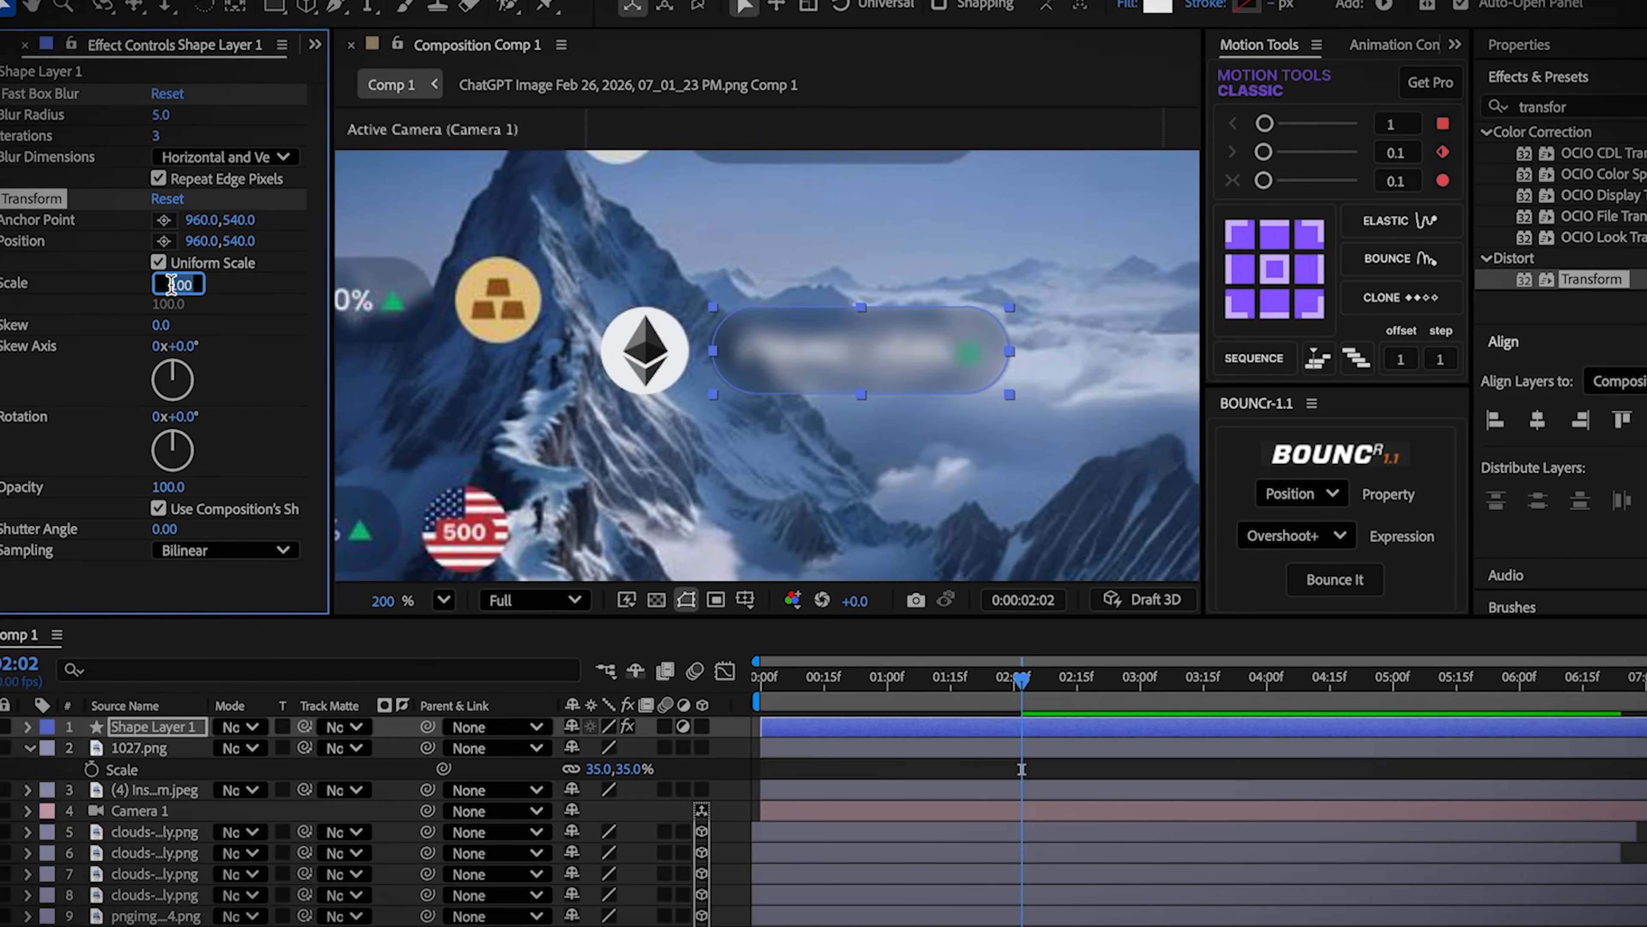
pyautogui.click(90, 284)
pyautogui.write('105')
pyautogui.press('Return')
# Step: Add CC Lens to the pill layer, centred on the pill at 1233, 165 with size 349
pyautogui.doubleClick(1631, 109)
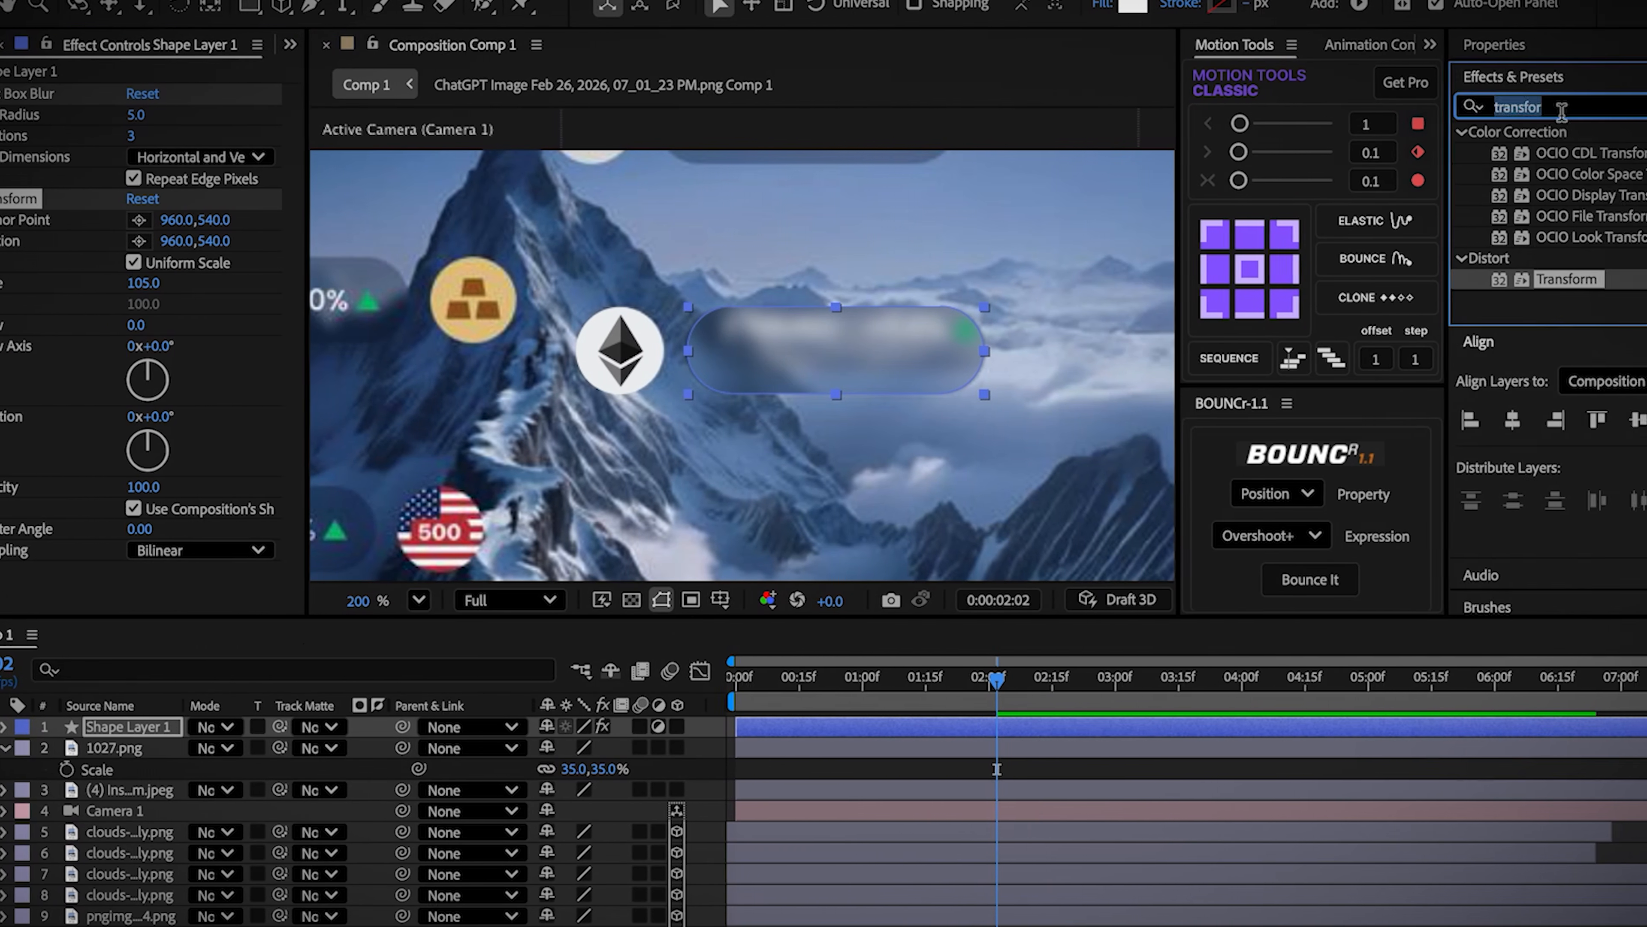
pyautogui.write('cc len')
pyautogui.doubleClick(1480, 152)
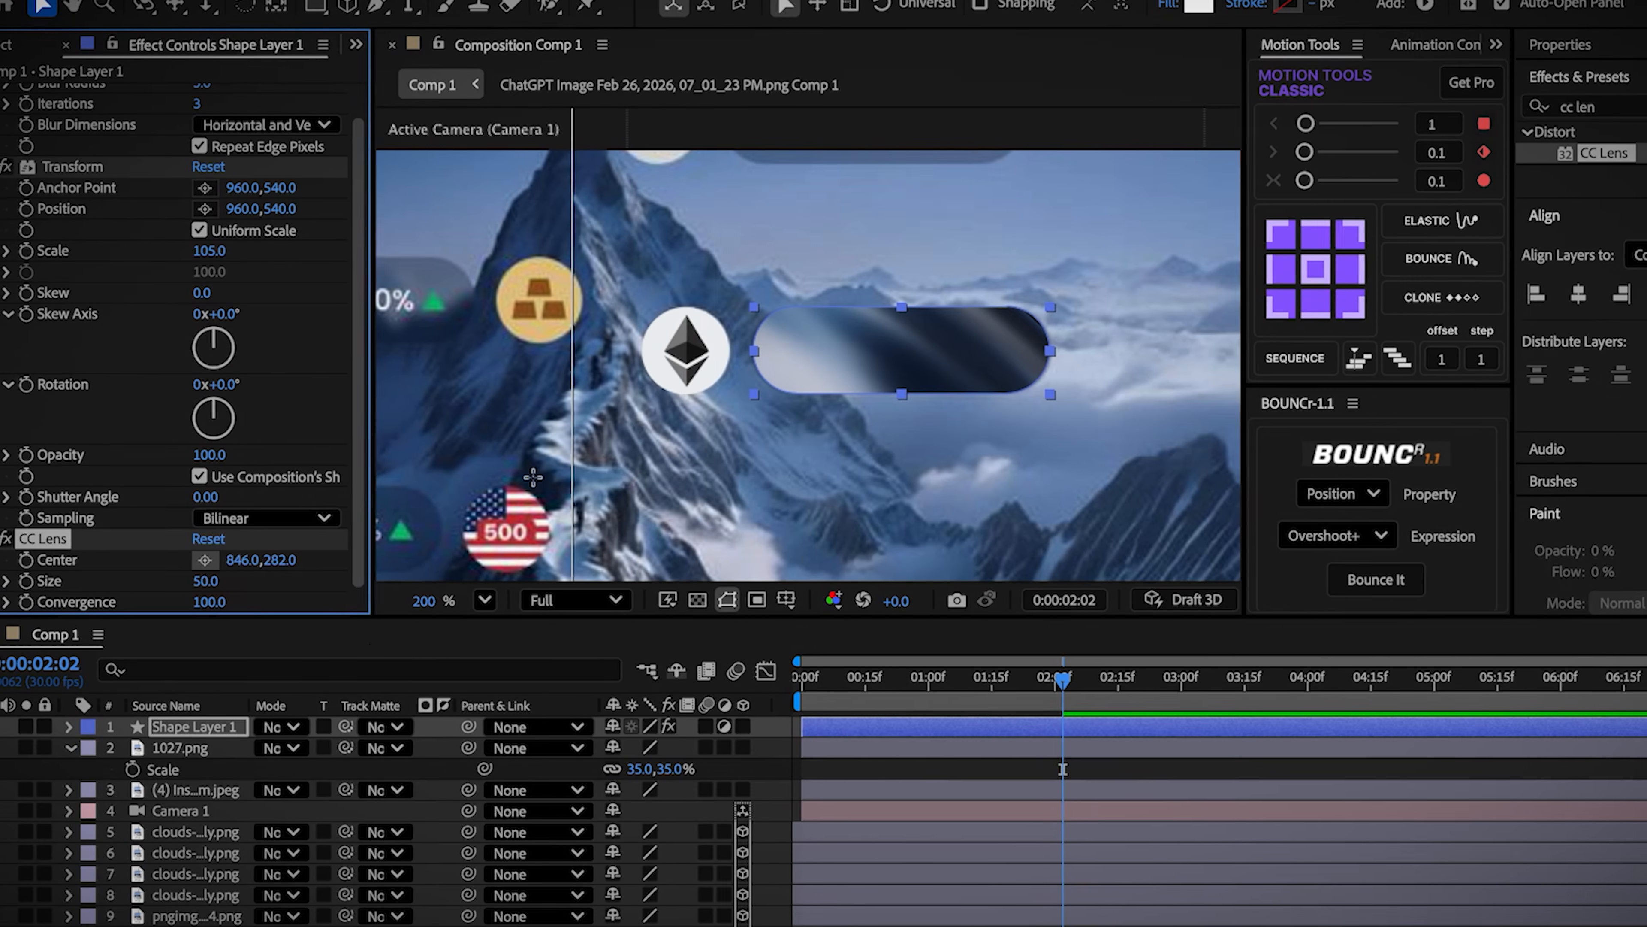
pyautogui.moveTo(533, 477); pyautogui.dragTo(910, 355)
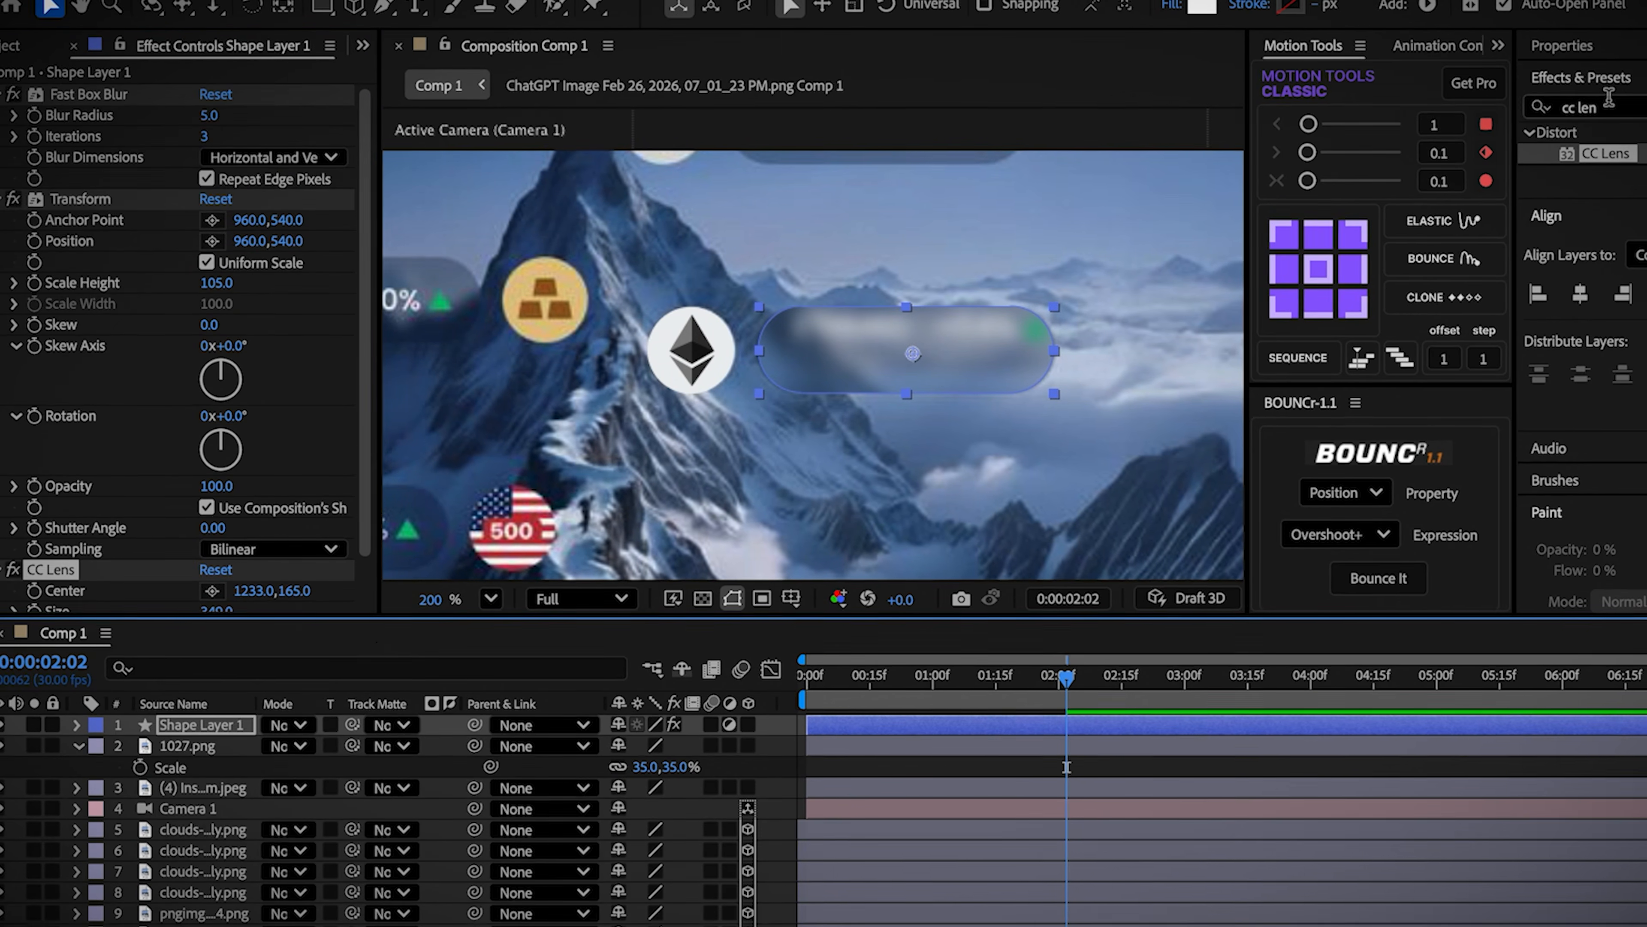
# Step: Add the ProductionCrate Chromatic Aberration effect to the blurred pill layer
pyautogui.doubleClick(1589, 107)
pyautogui.write('chroma')
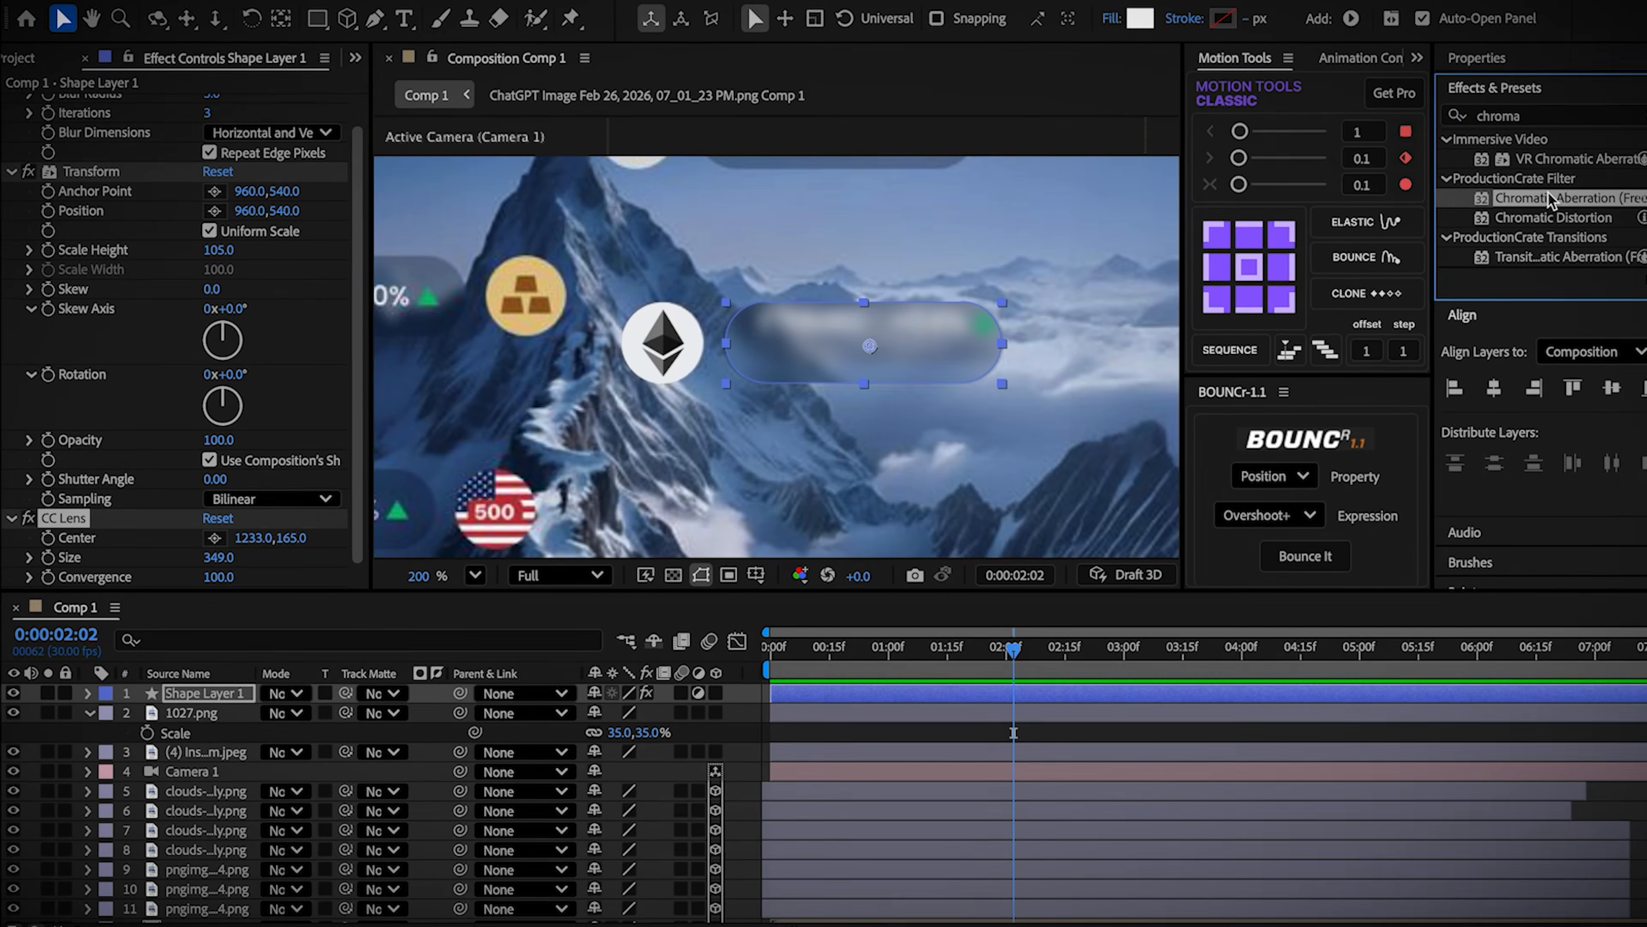
pyautogui.doubleClick(1544, 197)
pyautogui.click(224, 477)
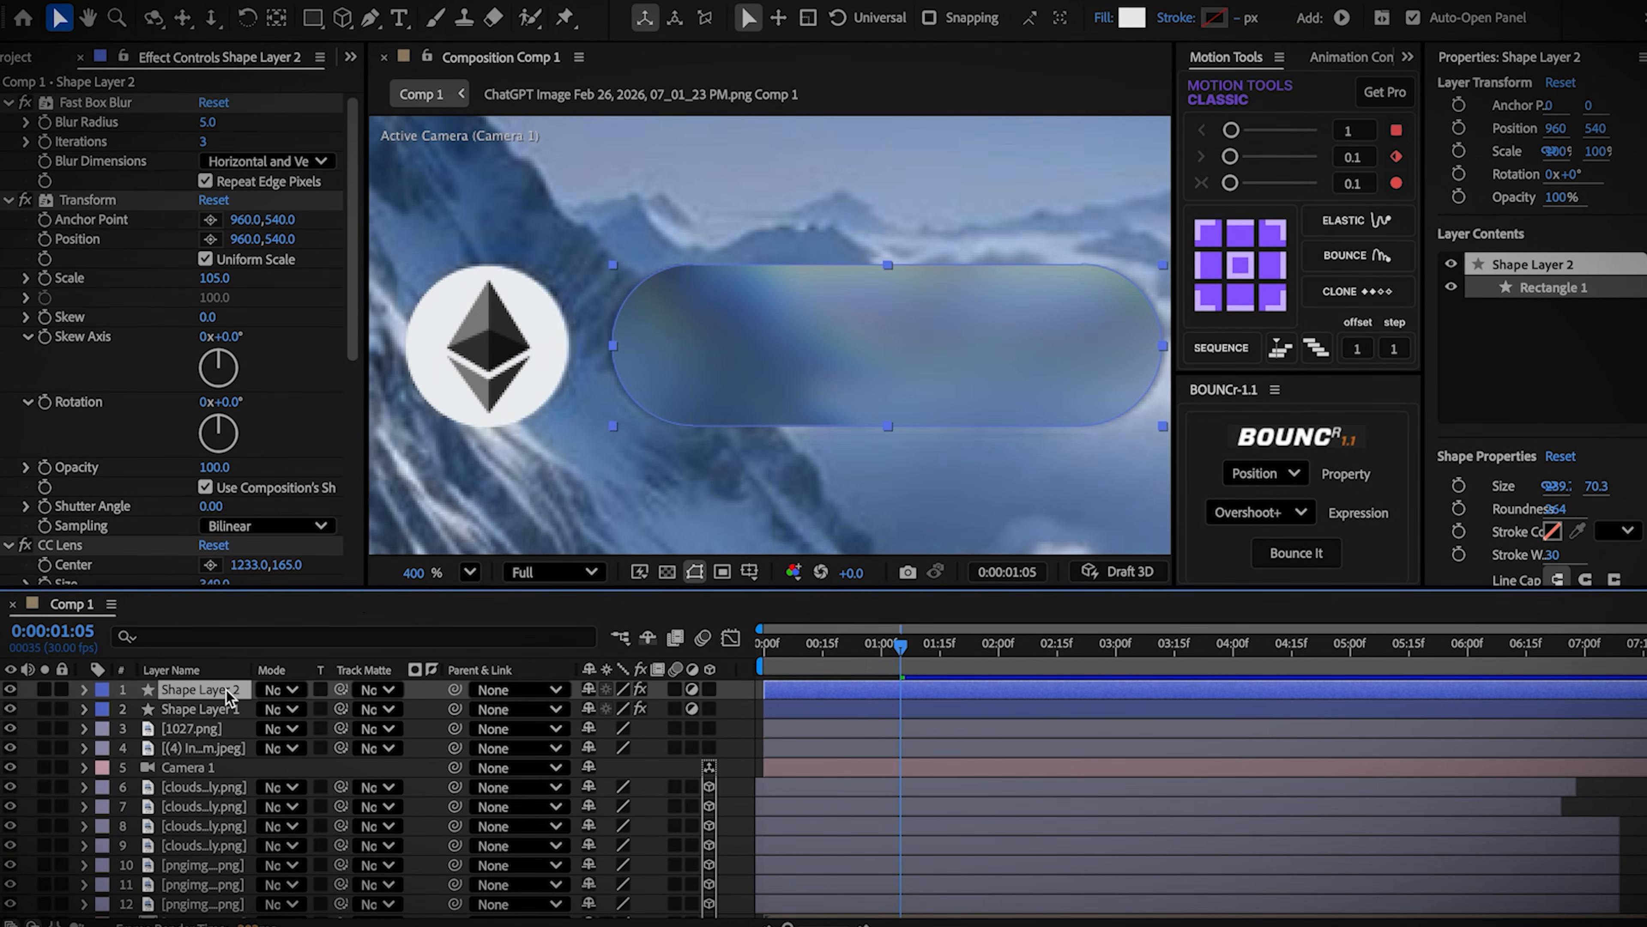
# Step: Remove all effects from the duplicated pill, Shape Layer 2, and turn off its adjustment-layer setting
pyautogui.press('Delete')
pyautogui.click(69, 106)
pyautogui.press('Delete')
pyautogui.click(71, 107)
pyautogui.press('Delete')
pyautogui.click(70, 107)
pyautogui.press('Delete')
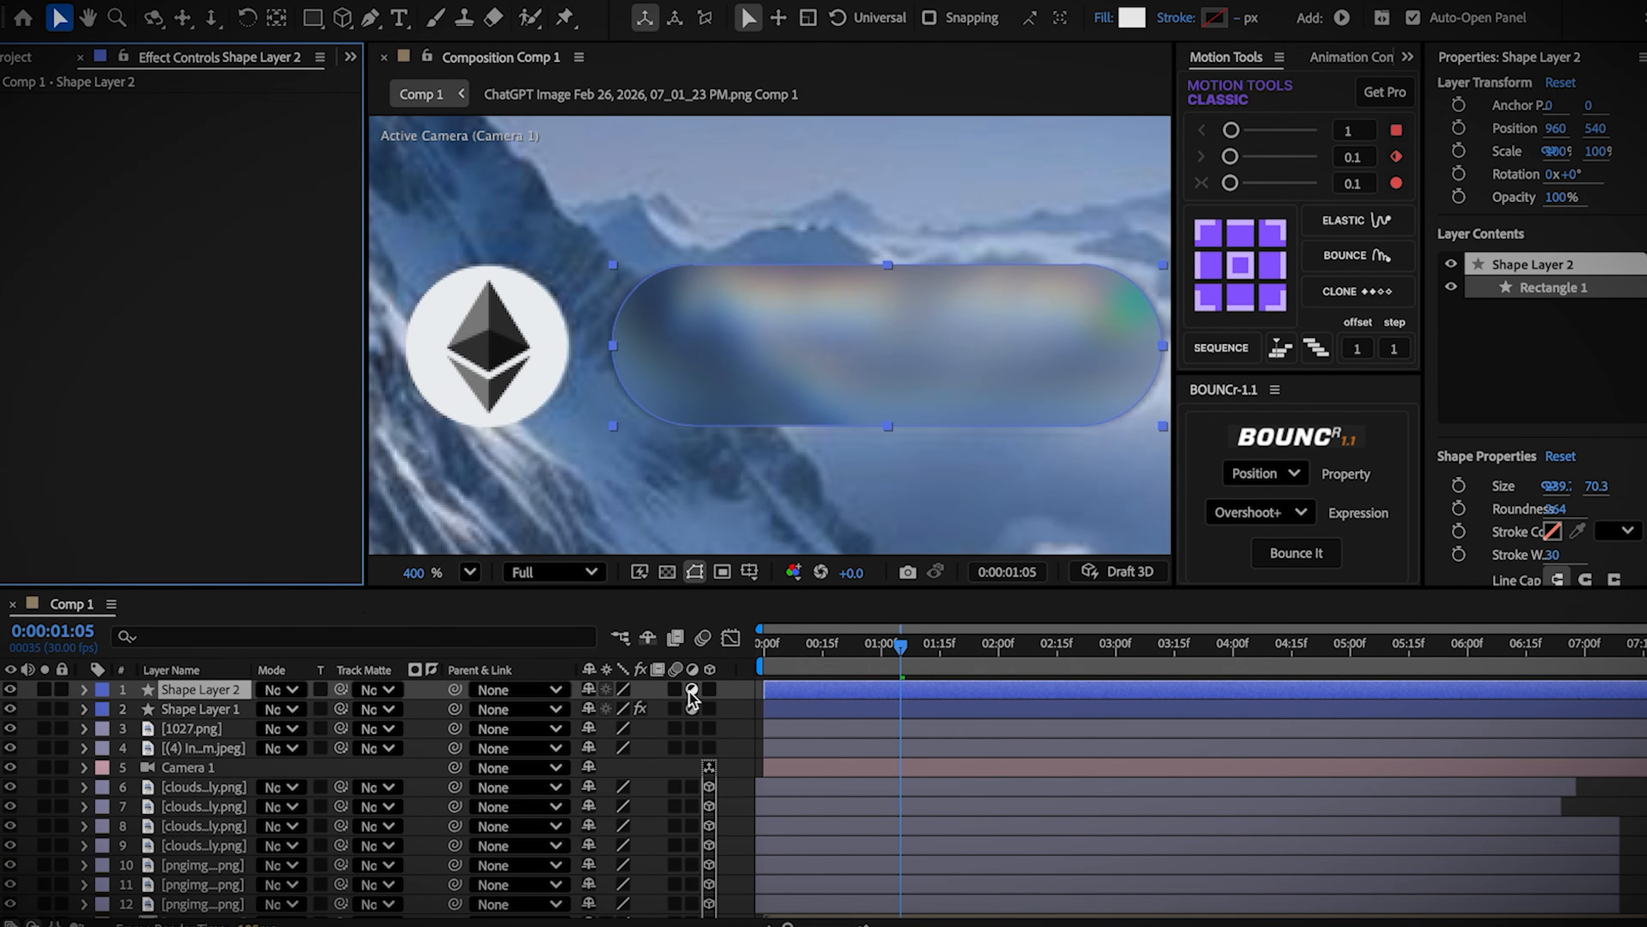
pyautogui.click(691, 689)
# Step: Replace the duplicate pill's fill with a white 0.5 px stroke, and hide both pill layers
pyautogui.click(1107, 17)
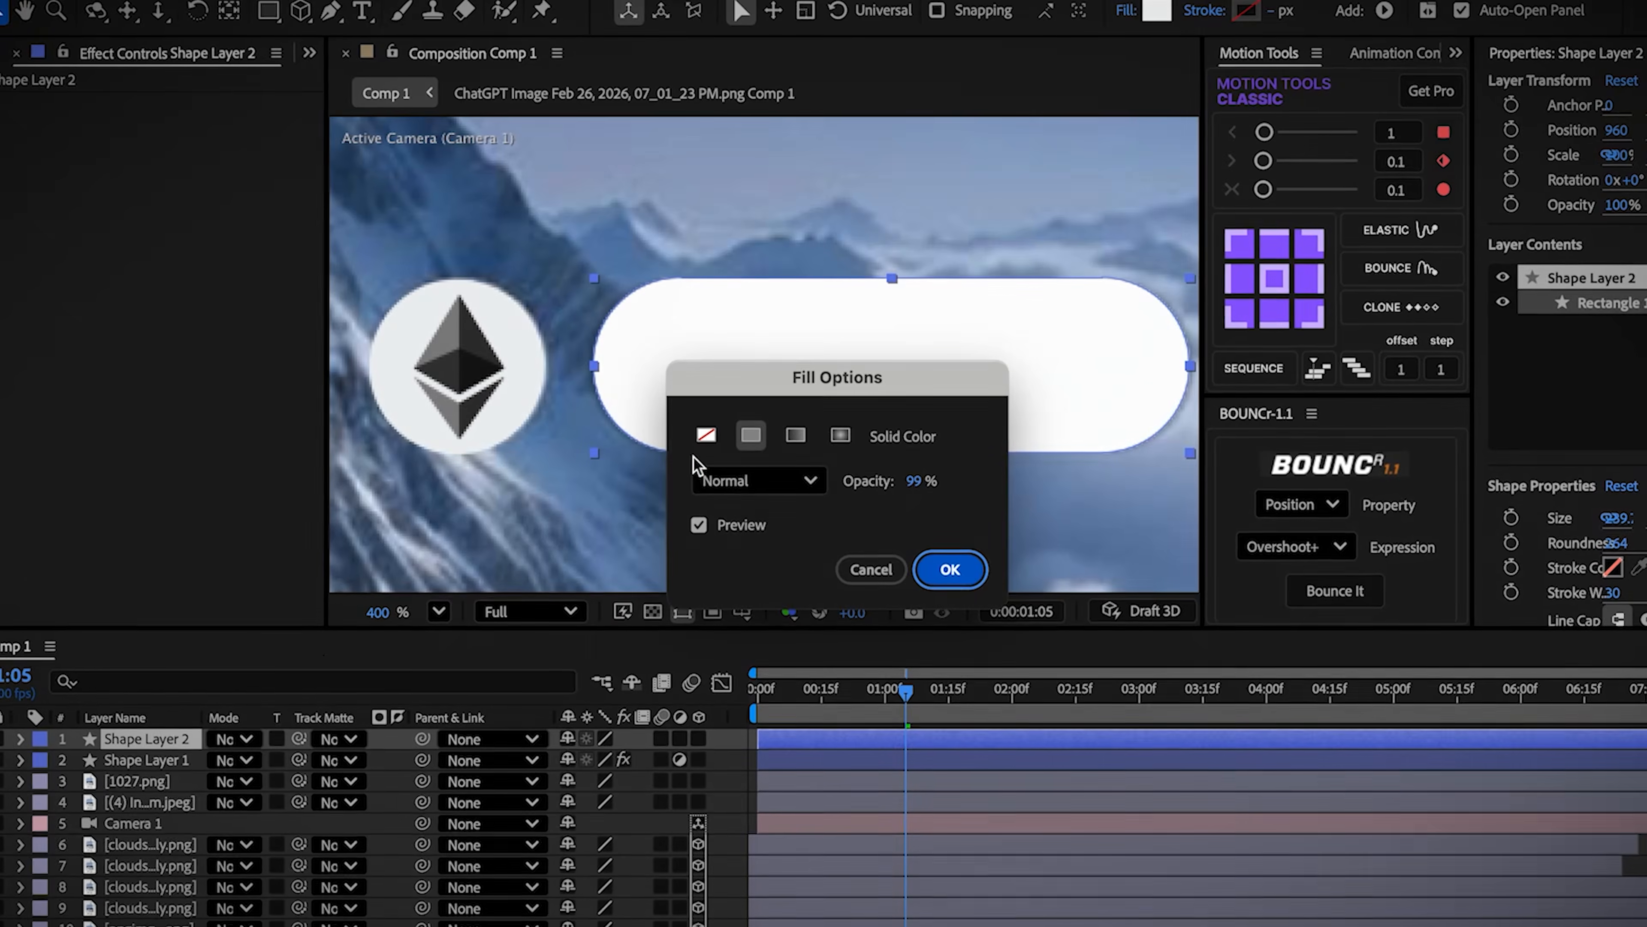
pyautogui.click(715, 414)
pyautogui.click(956, 569)
pyautogui.click(1246, 10)
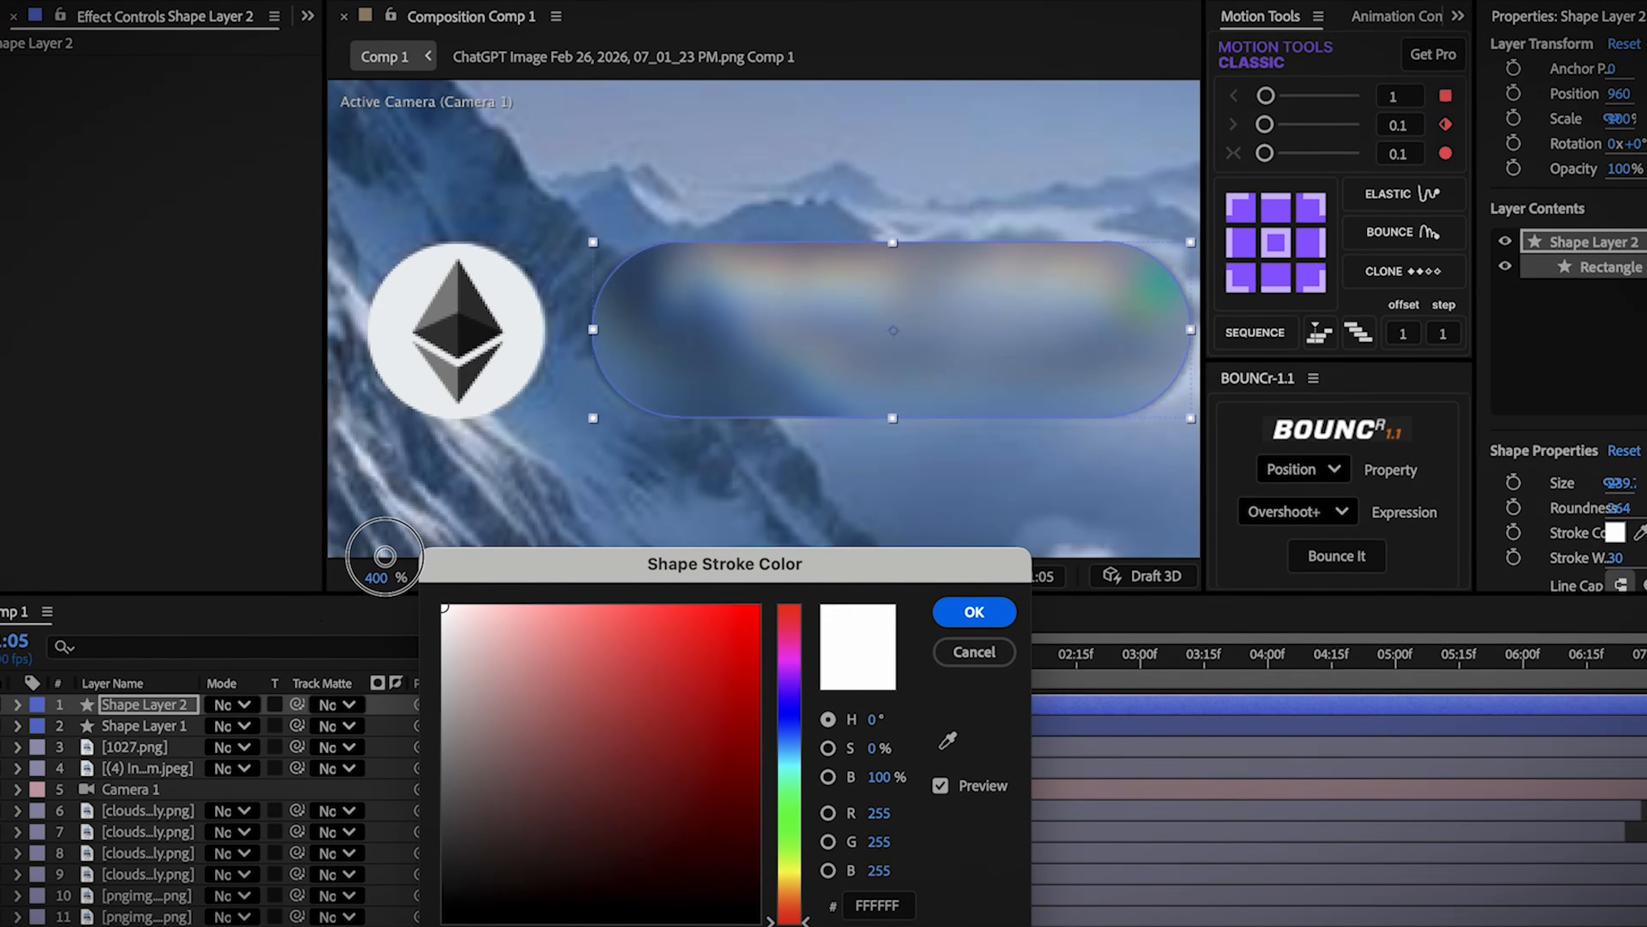
pyautogui.click(940, 616)
pyautogui.click(1294, 16)
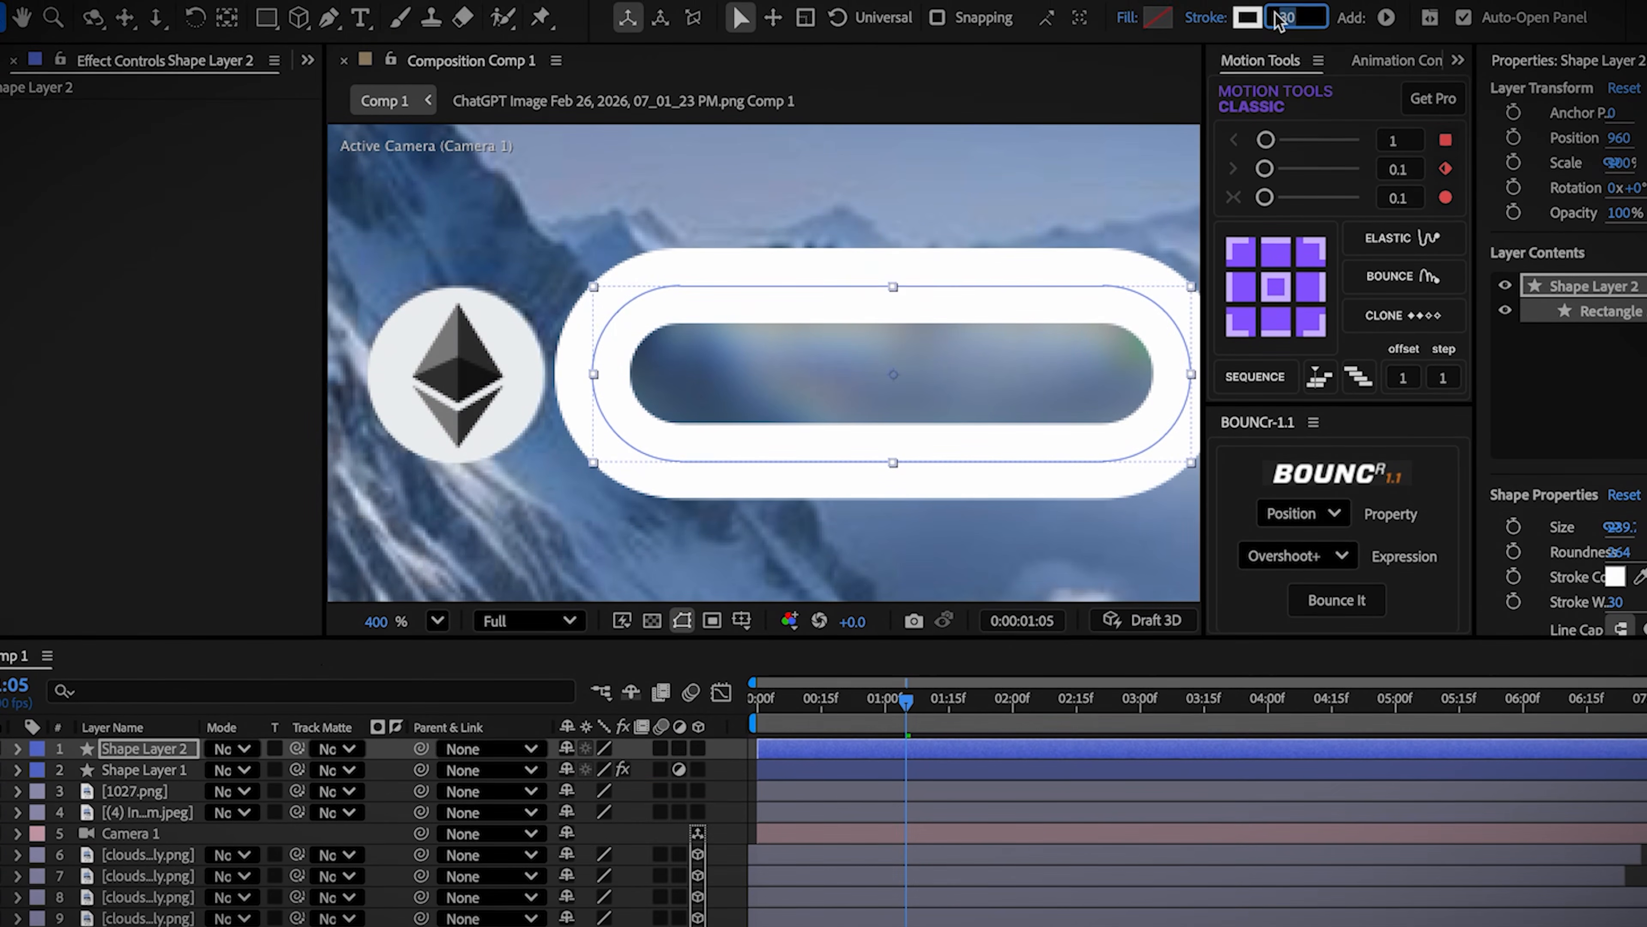
pyautogui.write('0.5')
pyautogui.press('Return')
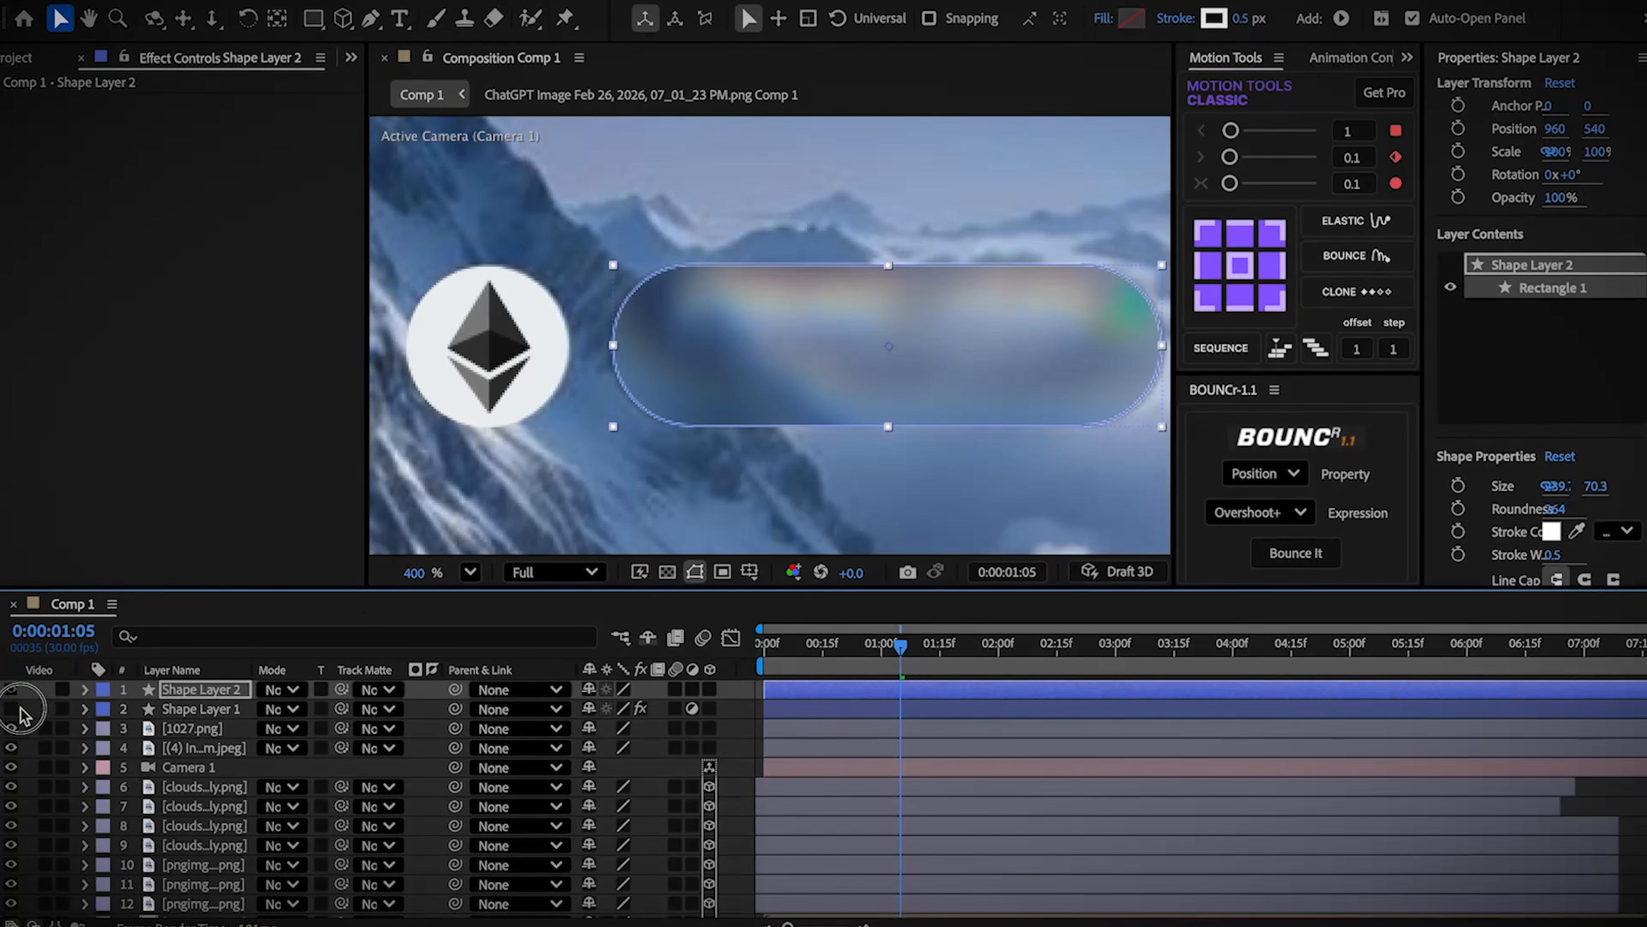
pyautogui.click(19, 709)
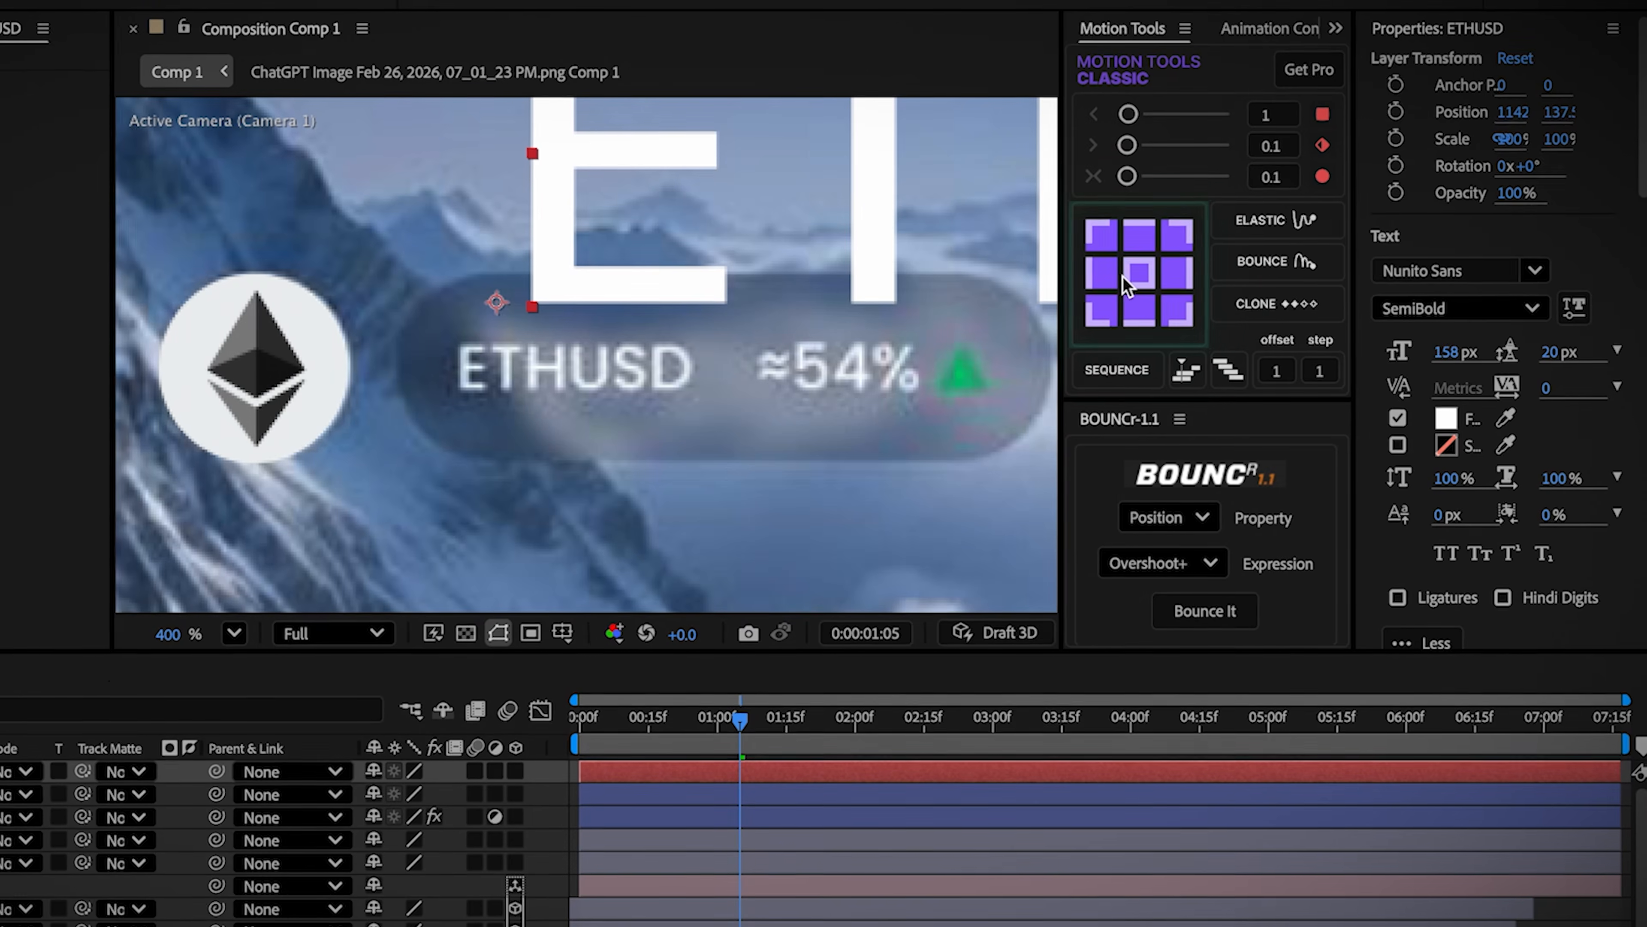
# Step: Scale the white ETHUSD text to 14% and place it over the poster's ETHUSD label
pyautogui.press('s')
pyautogui.click(449, 794)
pyautogui.write('14')
pyautogui.press('Return')
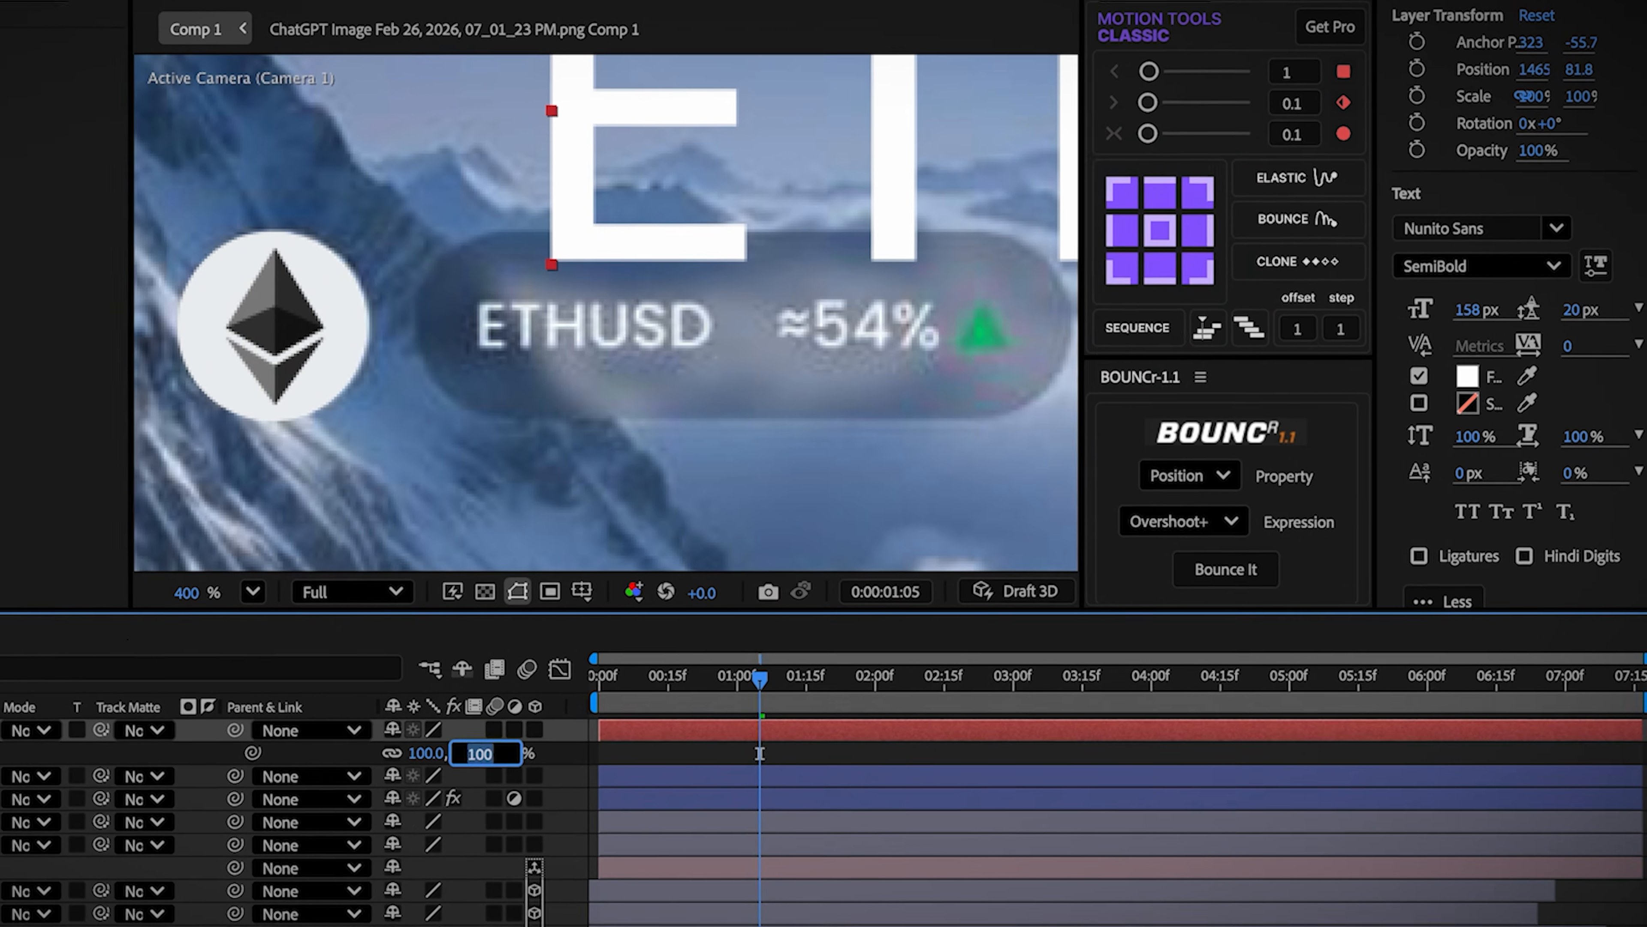
pyautogui.scroll(-3, 609, 308)
pyautogui.moveTo(1059, 185); pyautogui.dragTo(1002, 211)
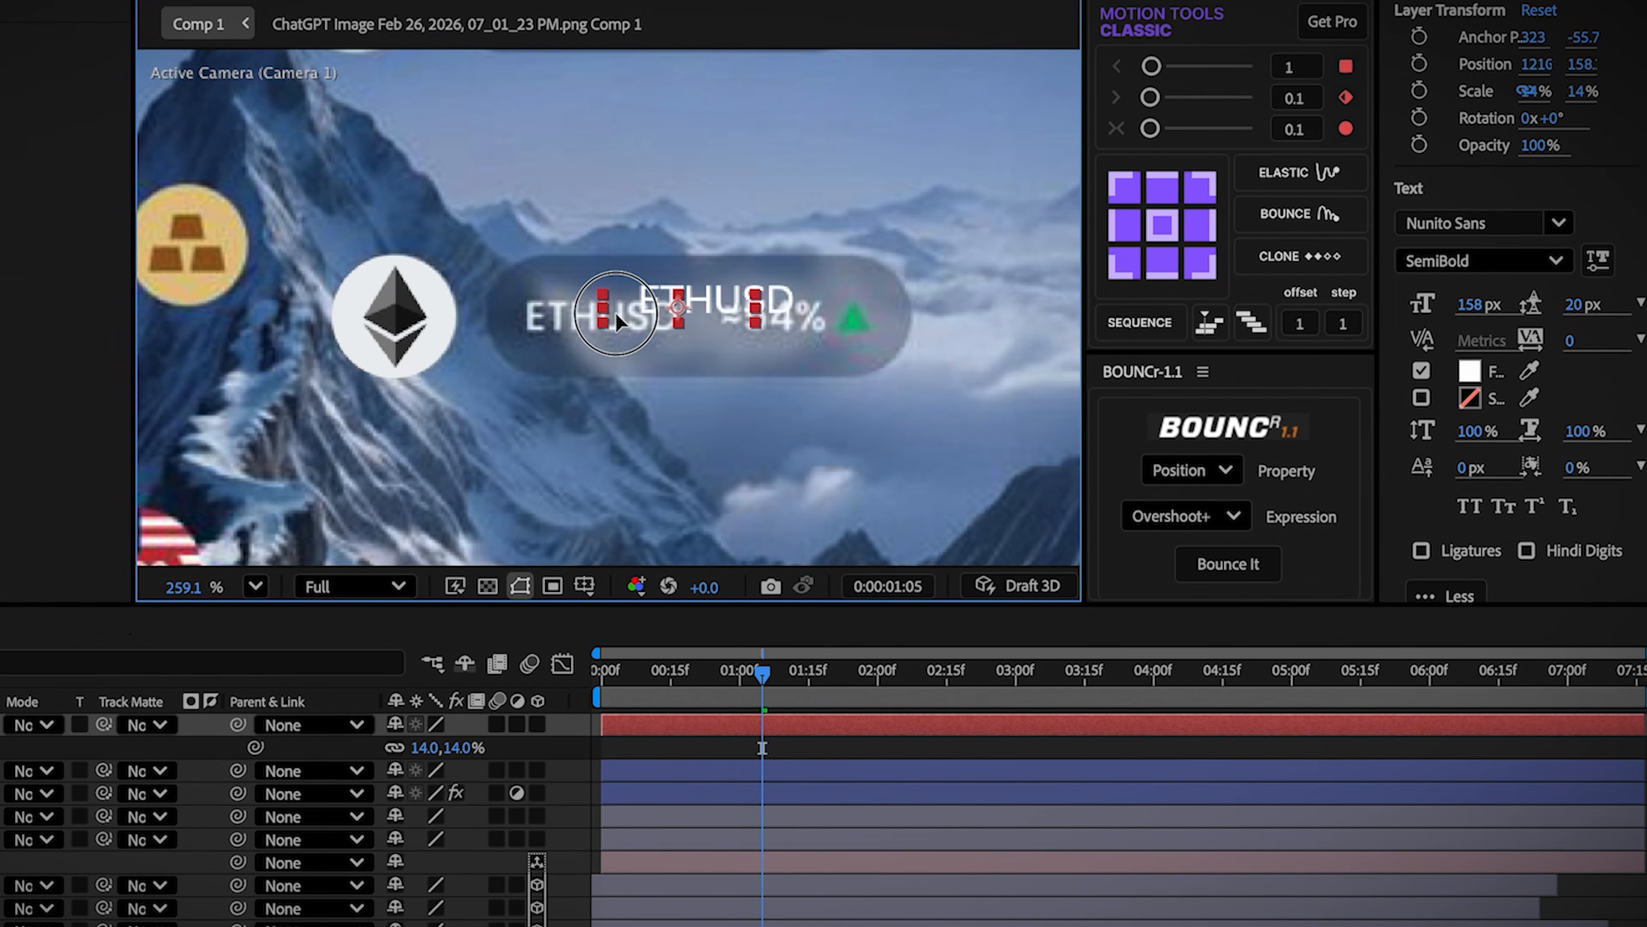
pyautogui.moveTo(616, 313); pyautogui.dragTo(569, 319)
pyautogui.scroll(3, 685, 328)
# Step: Duplicate the ETHUSD text, change the copy to two tildes, and move it beside the poster's 54% label
pyautogui.click(595, 322)
pyautogui.hotkey('ctrl', 'd')
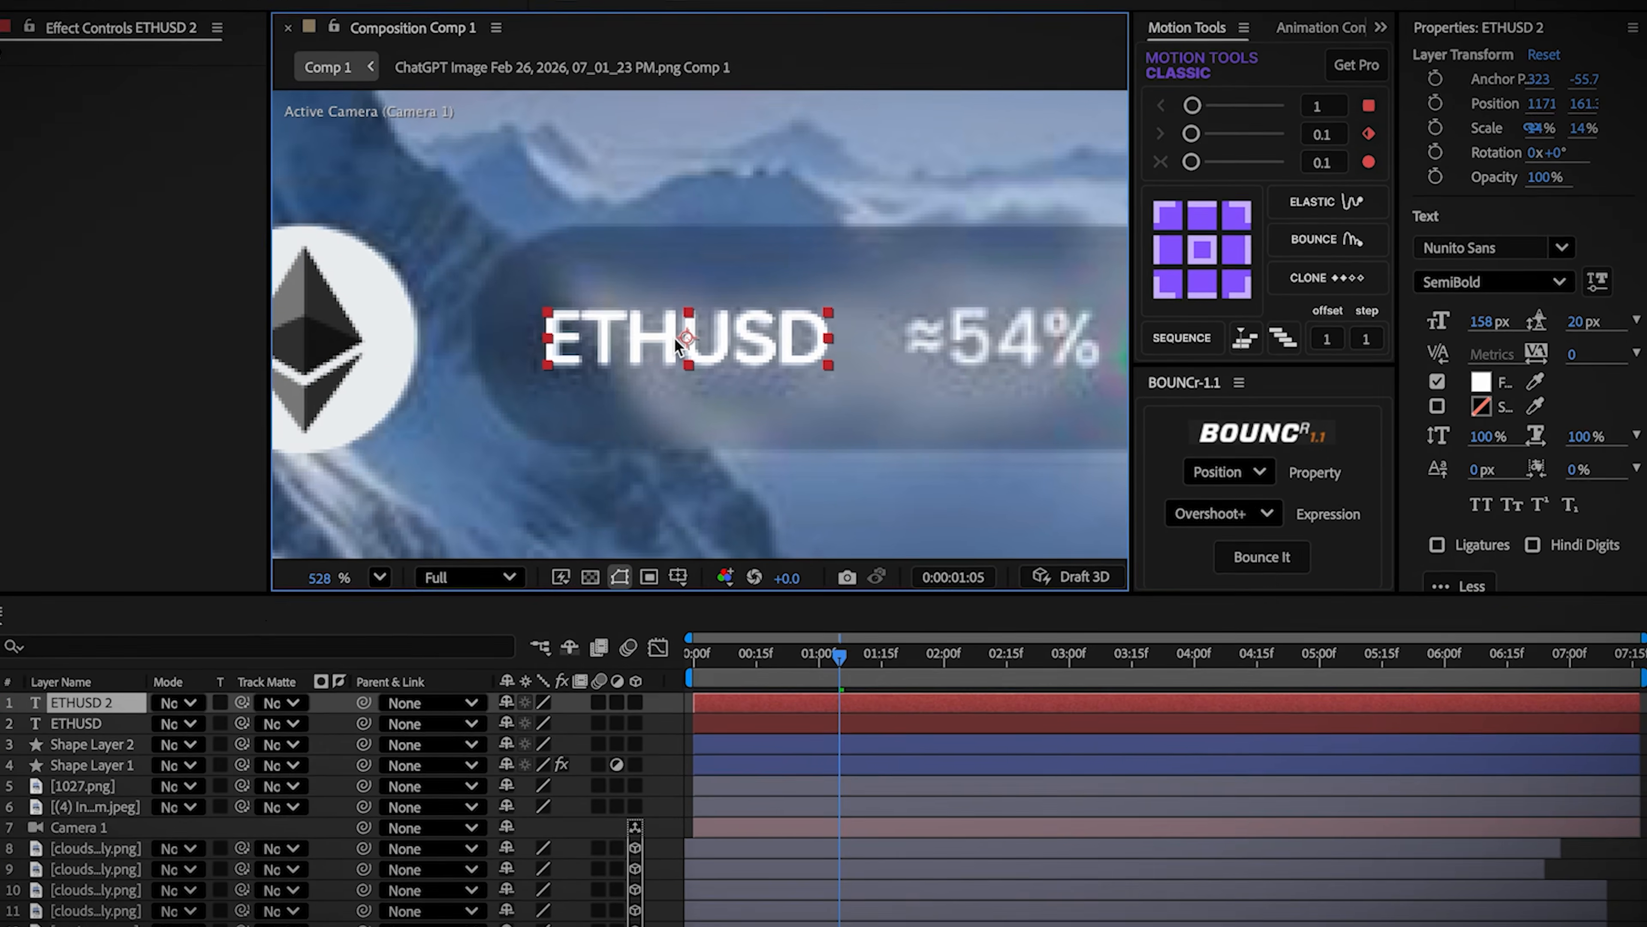
pyautogui.doubleClick(580, 322)
pyautogui.write('~')
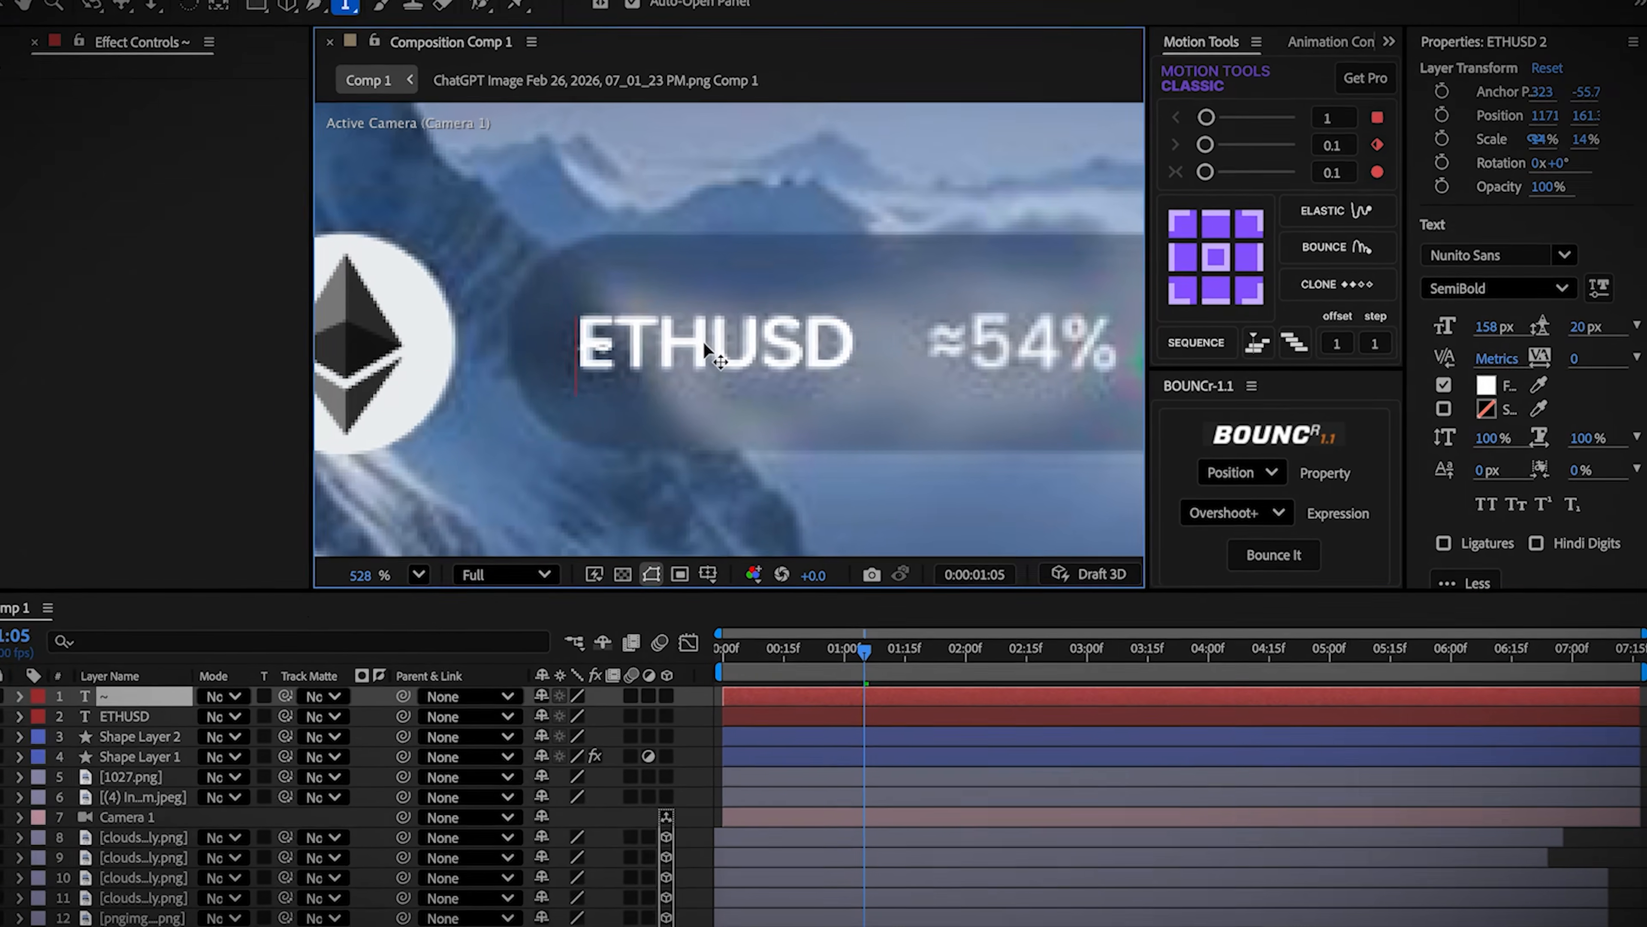
pyautogui.write('~')
pyautogui.press('Escape')
pyautogui.moveTo(609, 347); pyautogui.dragTo(931, 332)
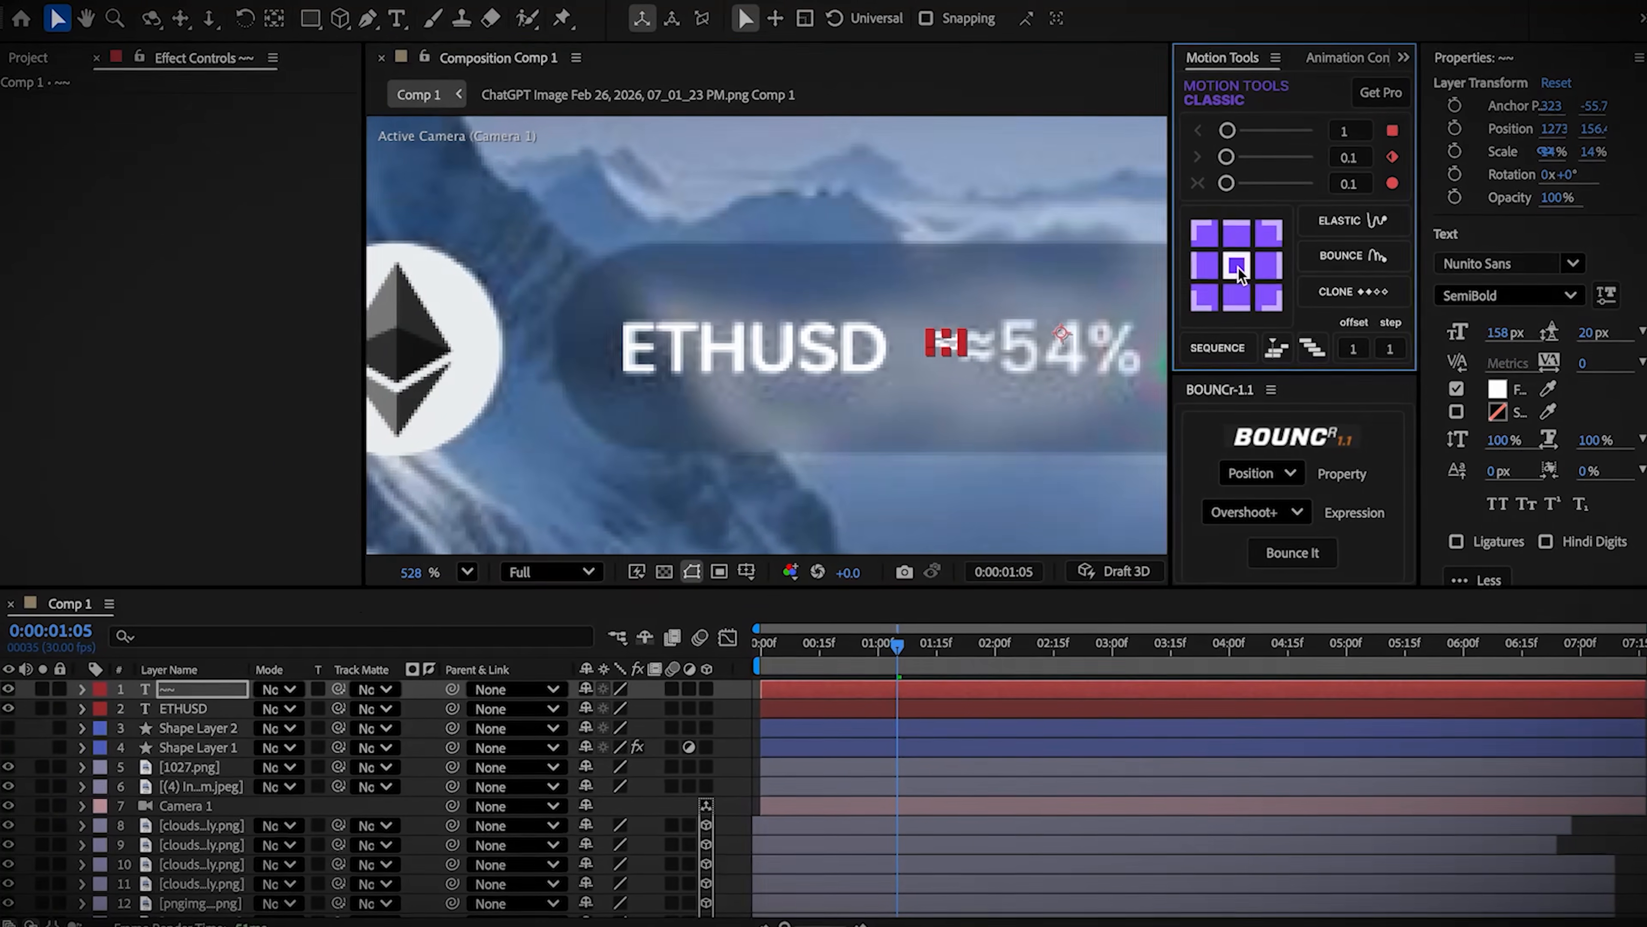
# Step: Centre the tilde text's anchor point and fit the text over the poster's ≈ sign
pyautogui.click(1238, 273)
pyautogui.press('s')
pyautogui.scroll(2, 1014, 356)
pyautogui.scroll(-3, 762, 331)
# Step: Add a "0" text layer, apply the monospaced Percent counter preset, and set its Animate Value to 54
pyautogui.hotkey('ctrl', 't')
pyautogui.click(947, 346)
pyautogui.click(1484, 113)
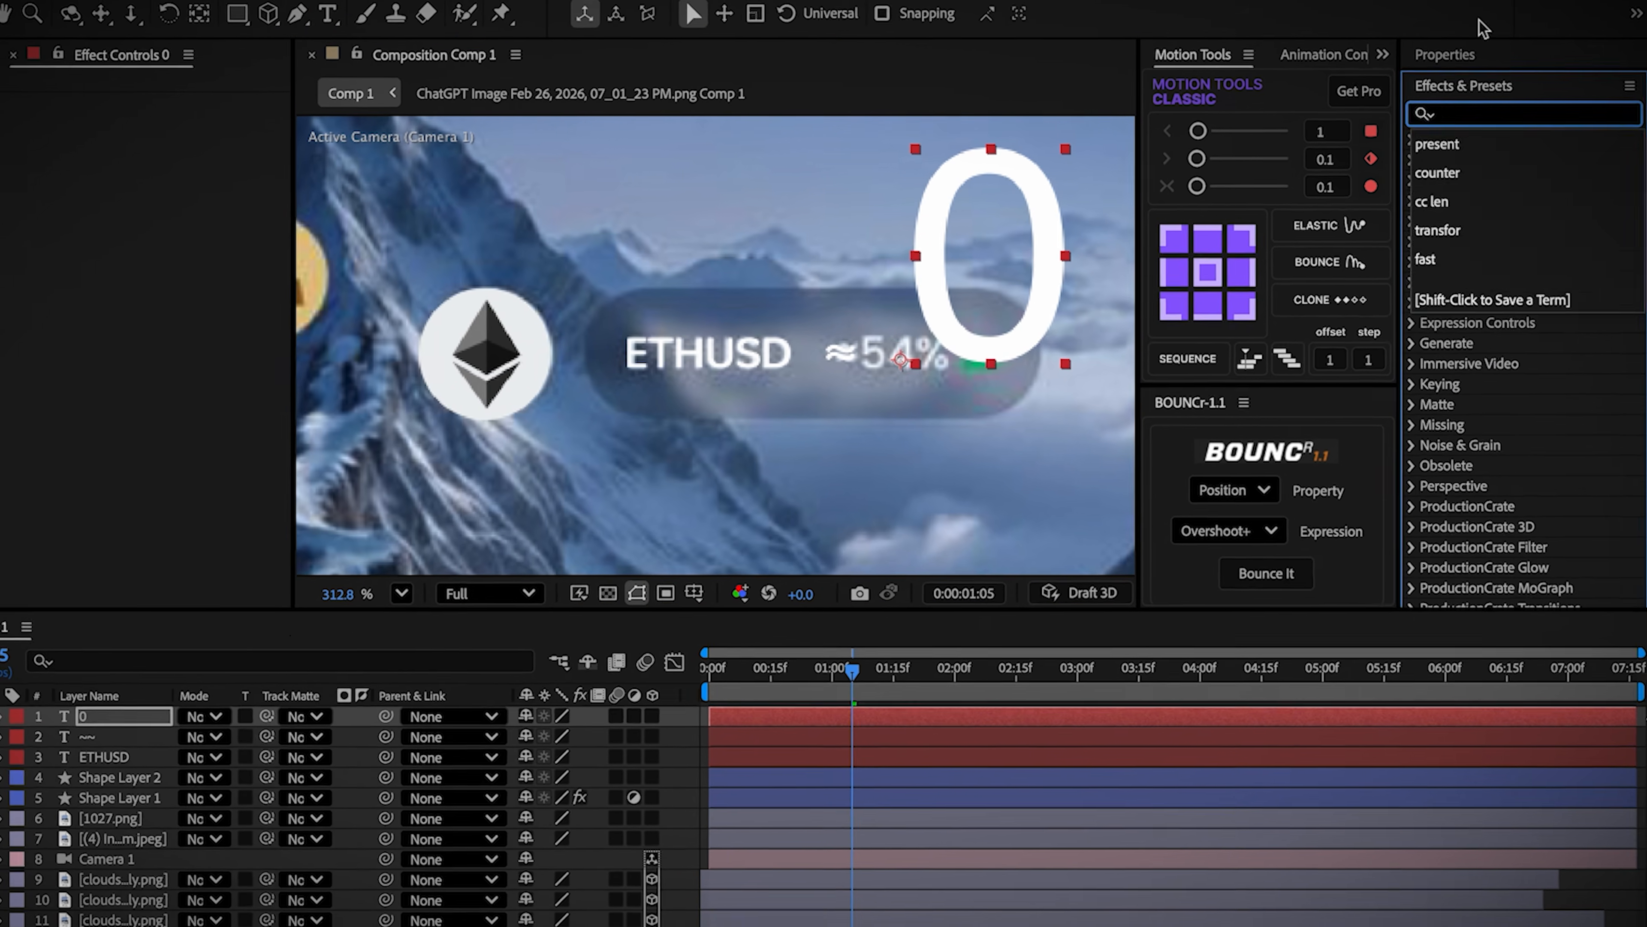
pyautogui.write('coun')
pyautogui.doubleClick(1533, 275)
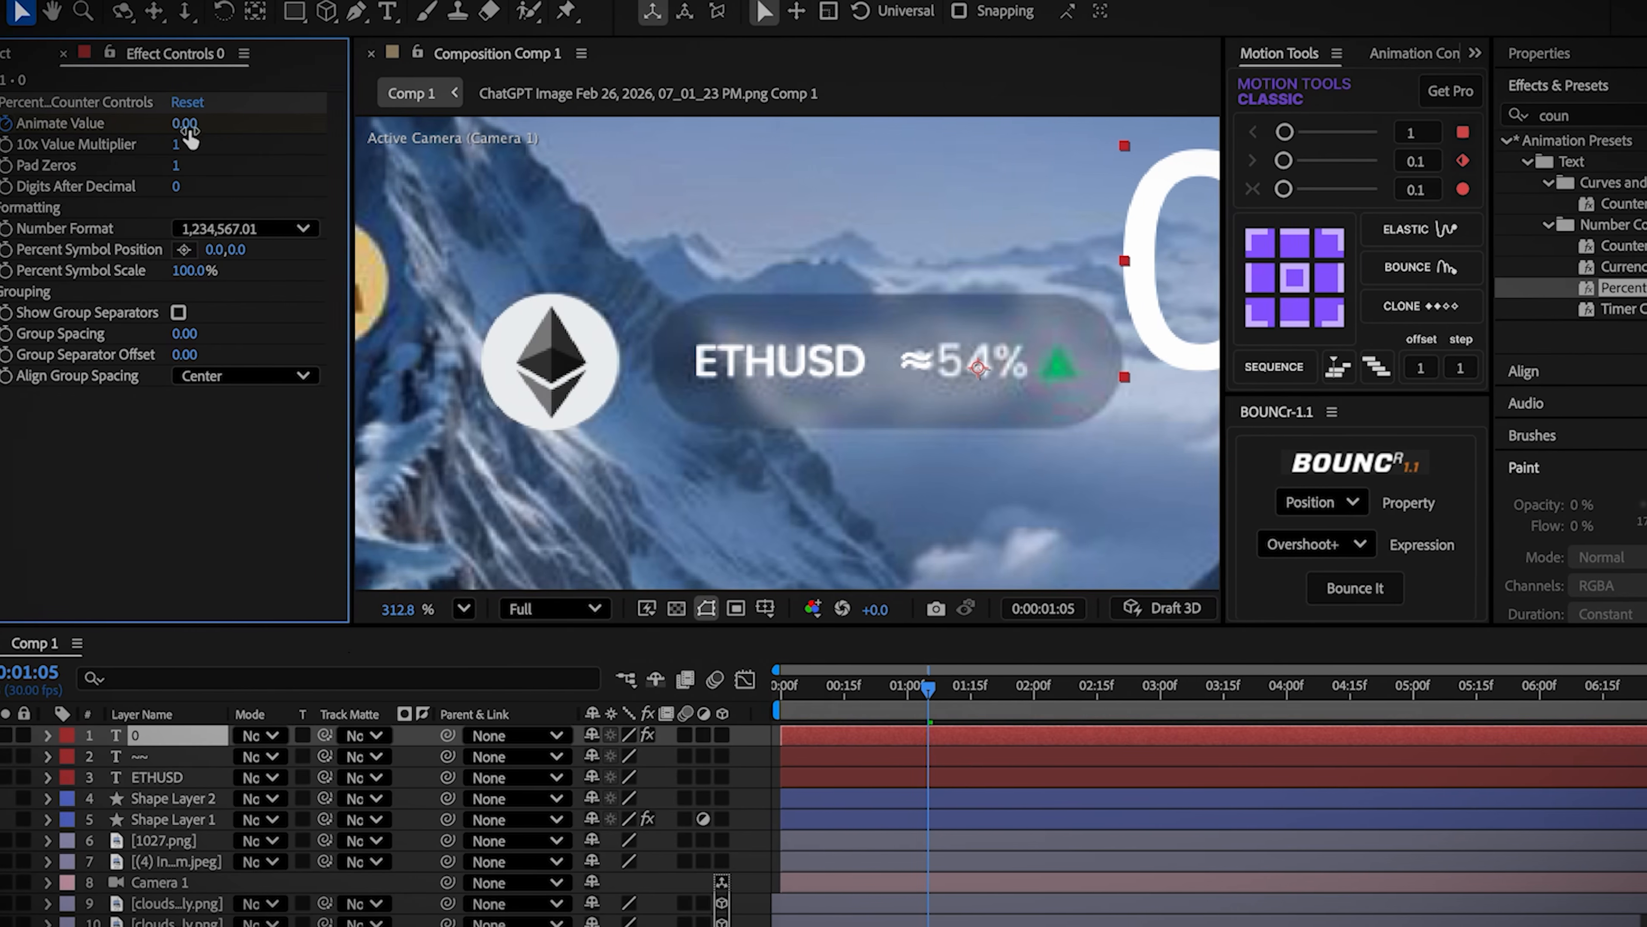
pyautogui.click(186, 125)
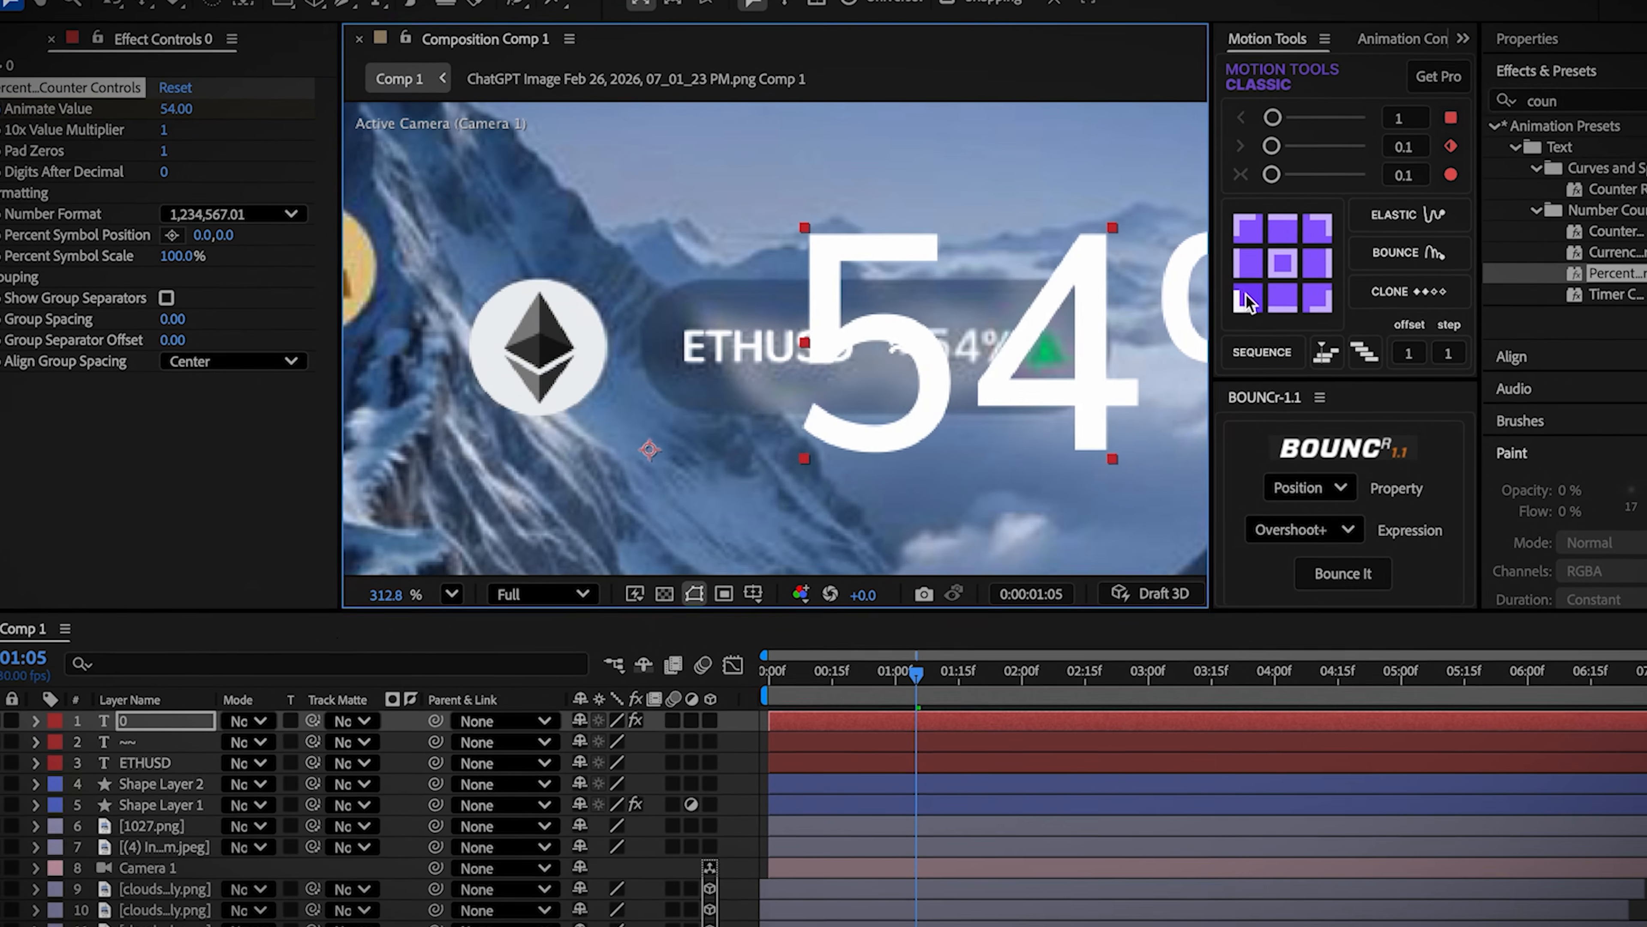
# Step: Scale the percentage counter text to 14% and place it over the poster's 54%
pyautogui.press('s')
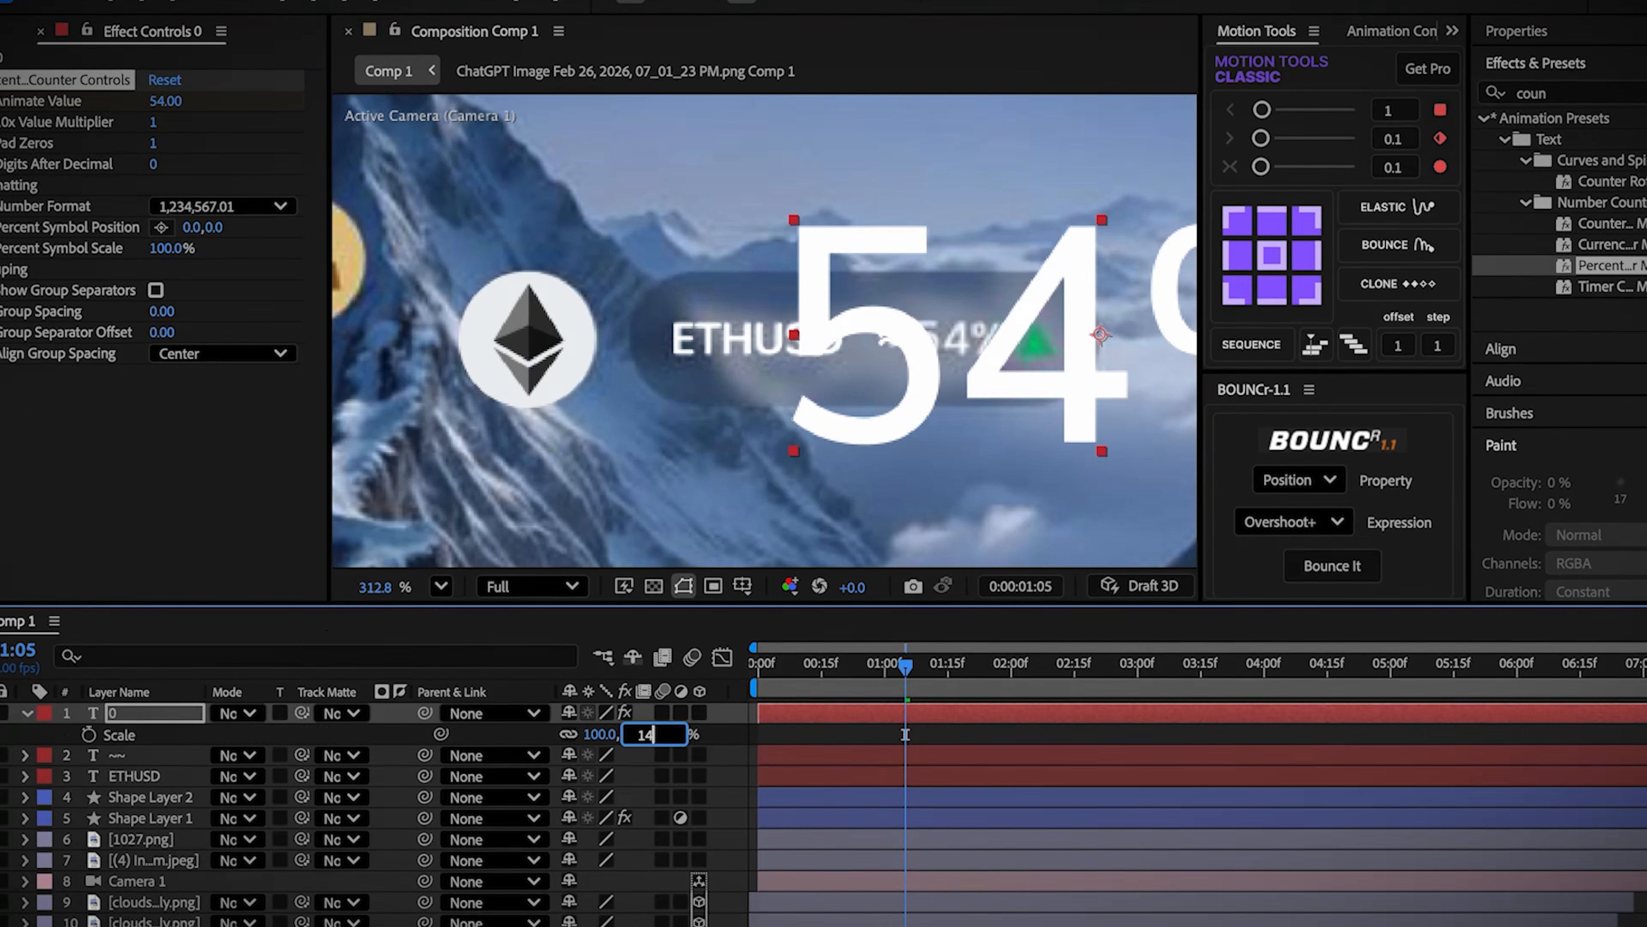
pyautogui.press('Return')
pyautogui.scroll(1, 1160, 342)
pyautogui.moveTo(1160, 342); pyautogui.dragTo(987, 344)
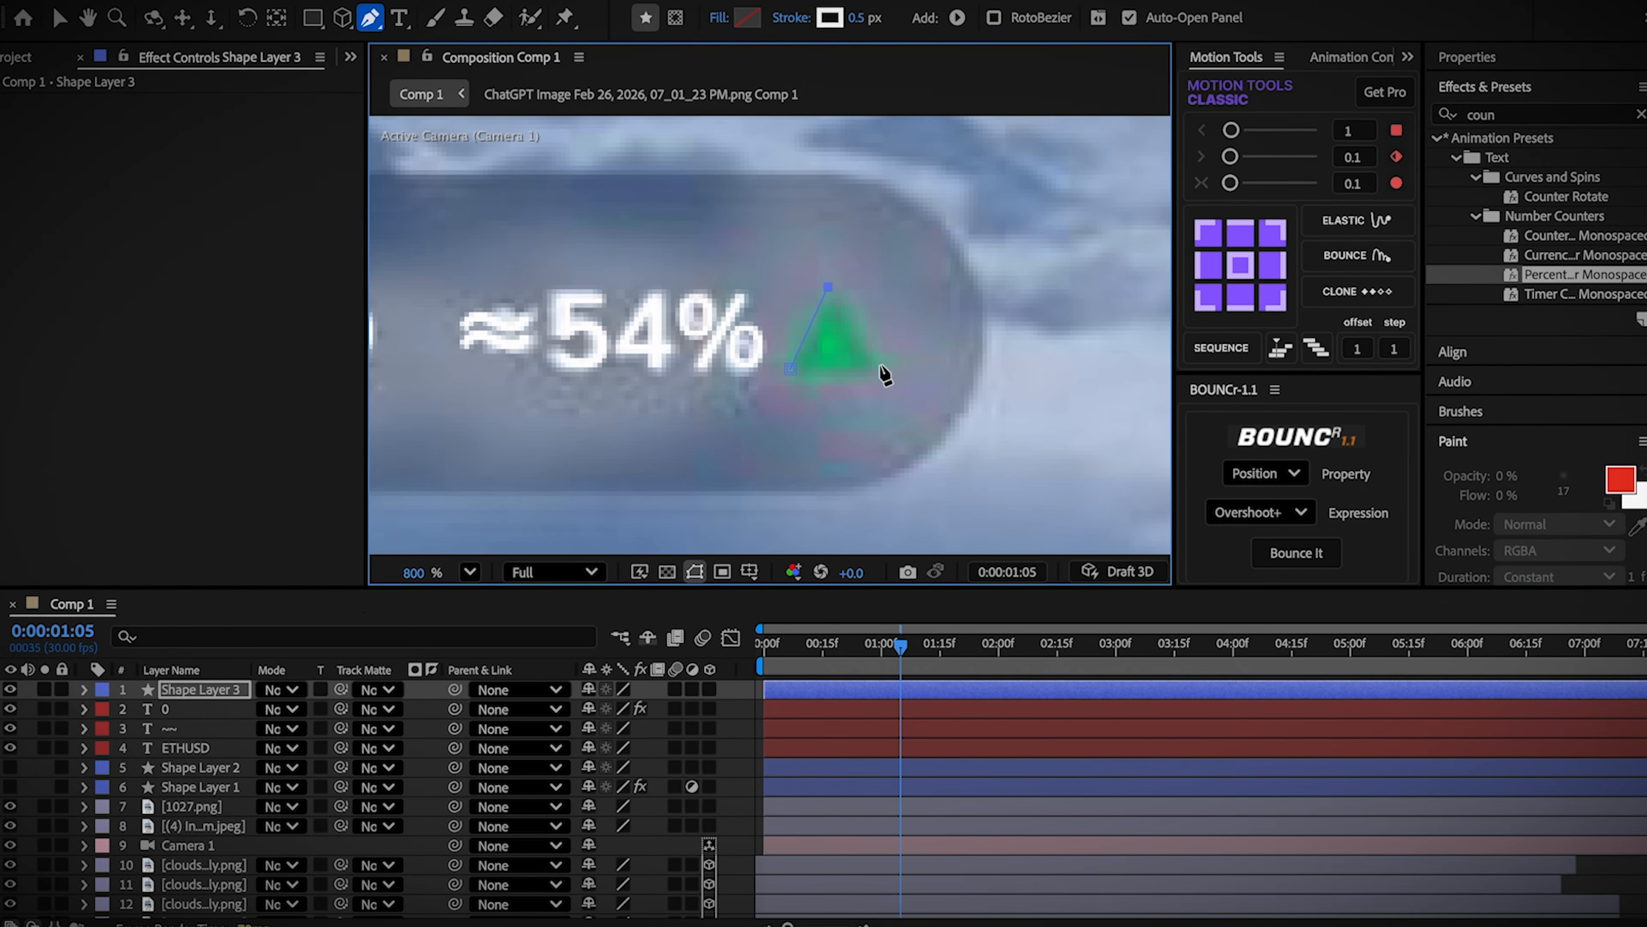
# Step: Outline the poster's green arrow as a triangle shape with no stroke and a 00FF6D green fill
pyautogui.click(790, 17)
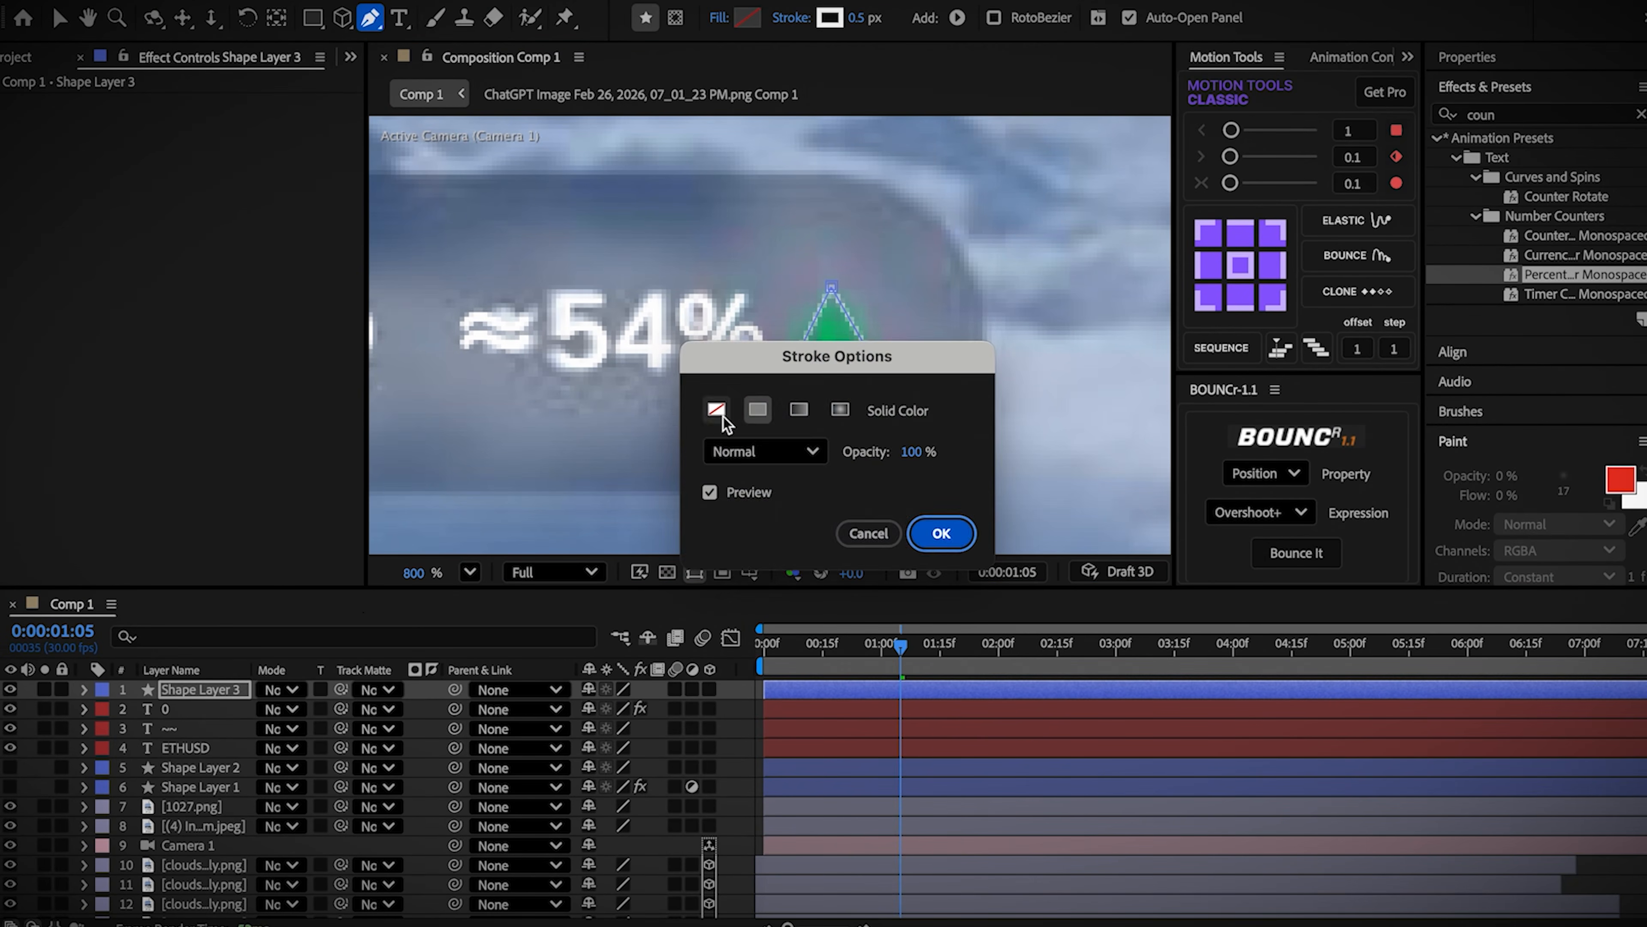
pyautogui.click(916, 532)
pyautogui.click(746, 18)
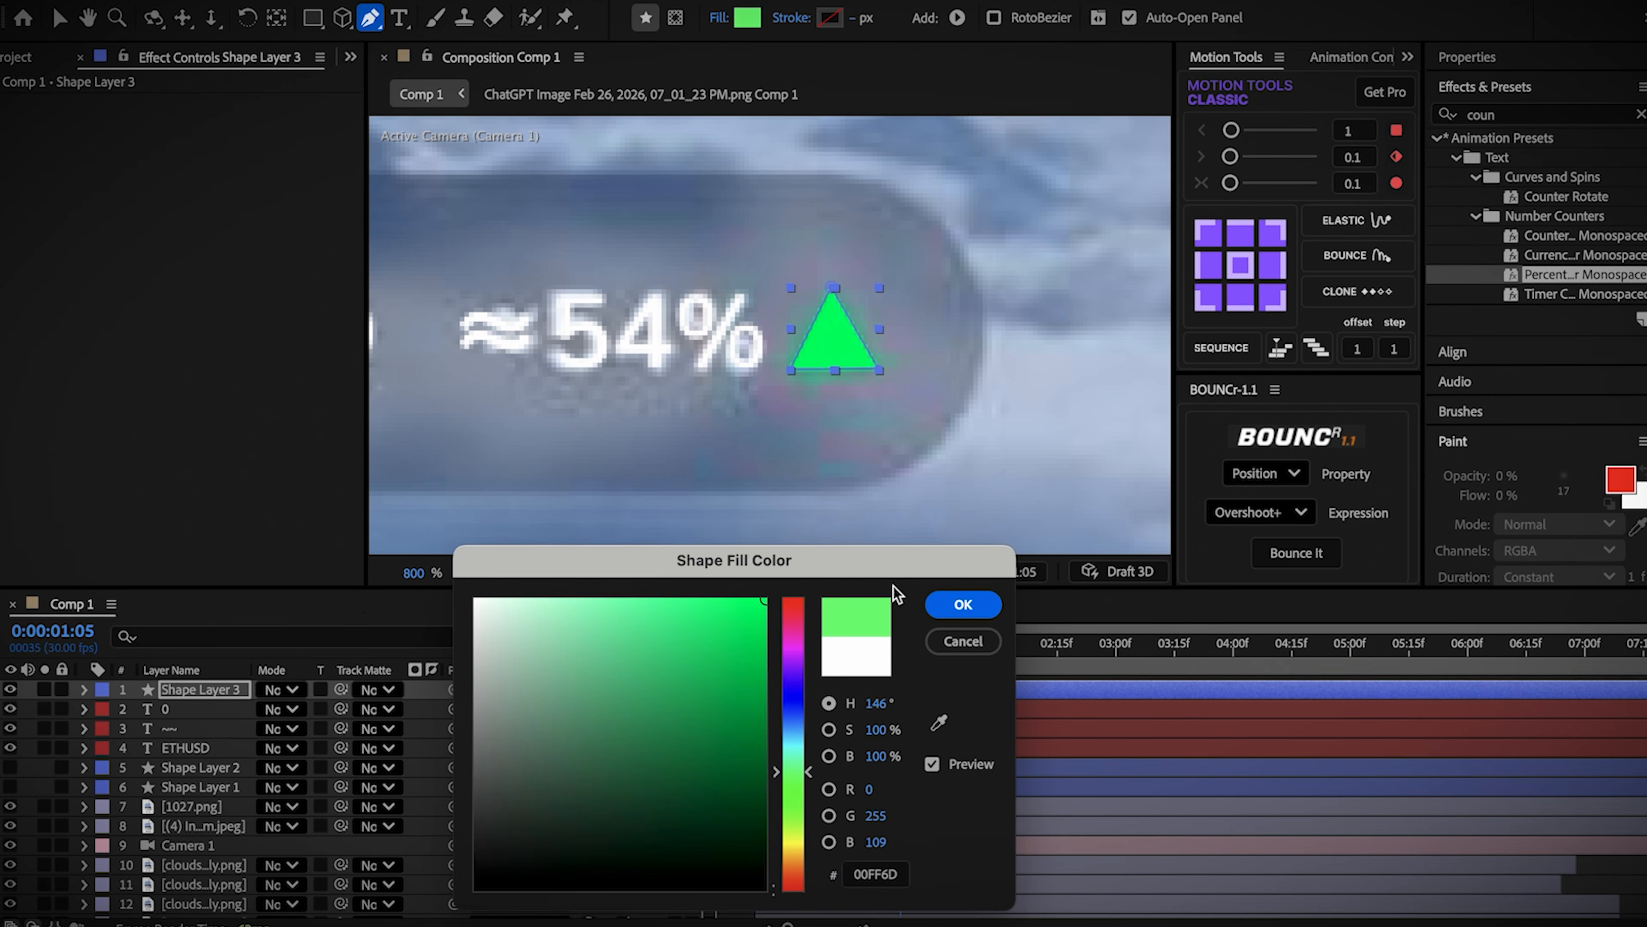
pyautogui.press('v')
# Step: Add Roughen Edges to the green triangle and set its Border to 1
pyautogui.click(1526, 117)
pyautogui.write('edges')
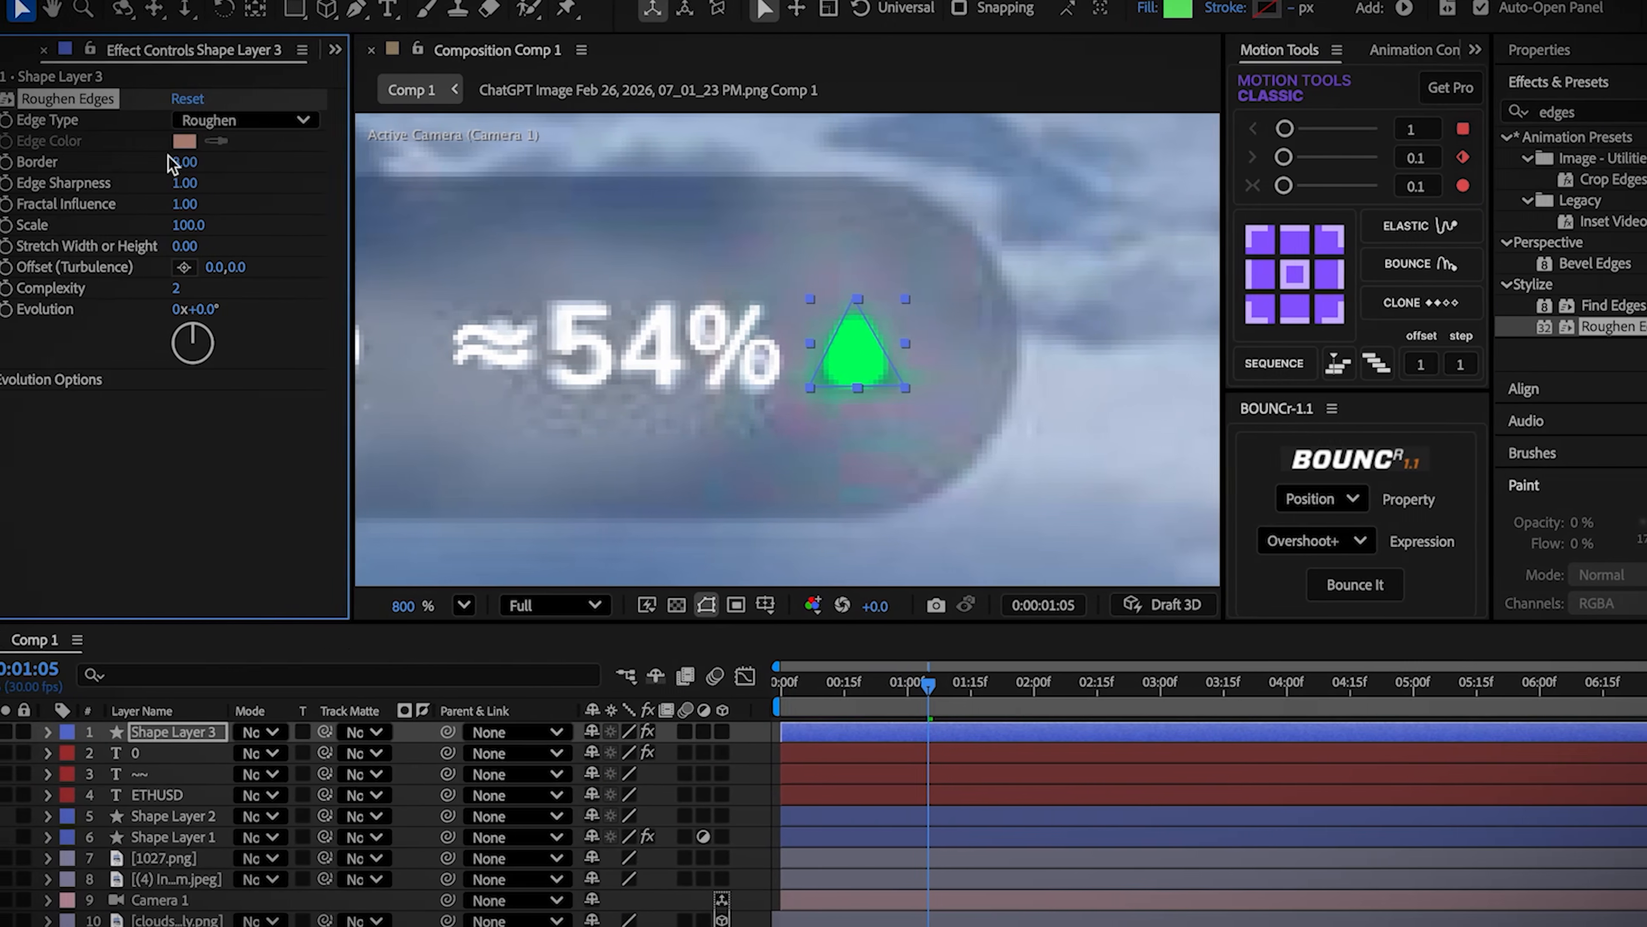
pyautogui.click(98, 162)
pyautogui.write('1')
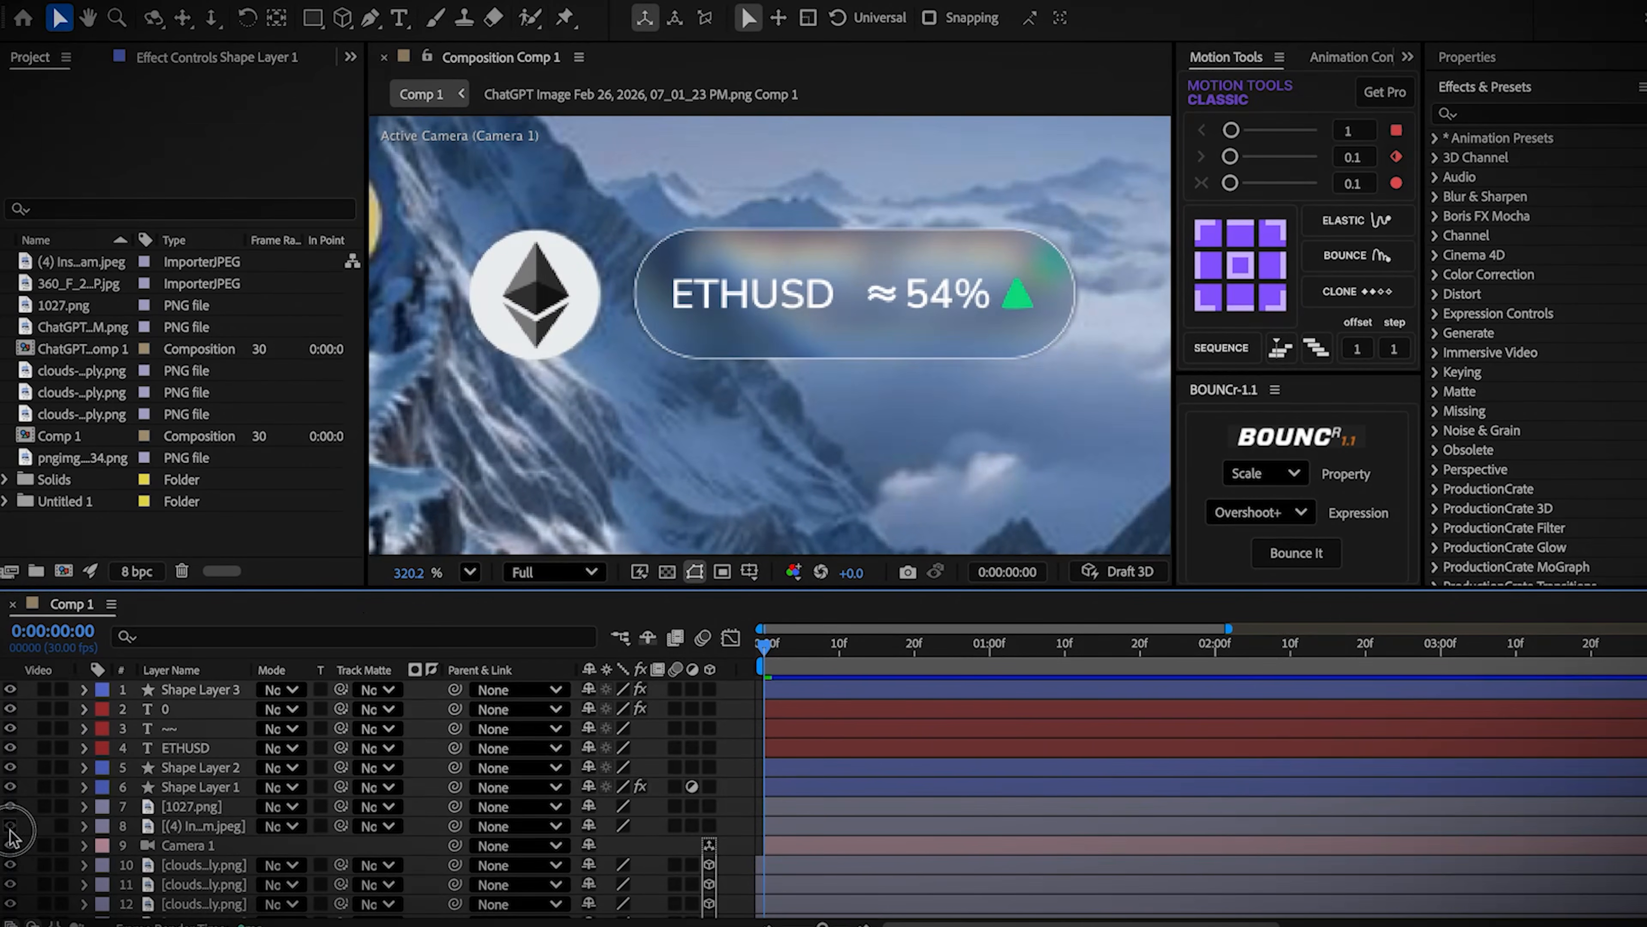
# Step: Hide the poster layer, then duplicate the blurred pill layer Shape Layer 1 and remove the copy's effects
pyautogui.click(10, 825)
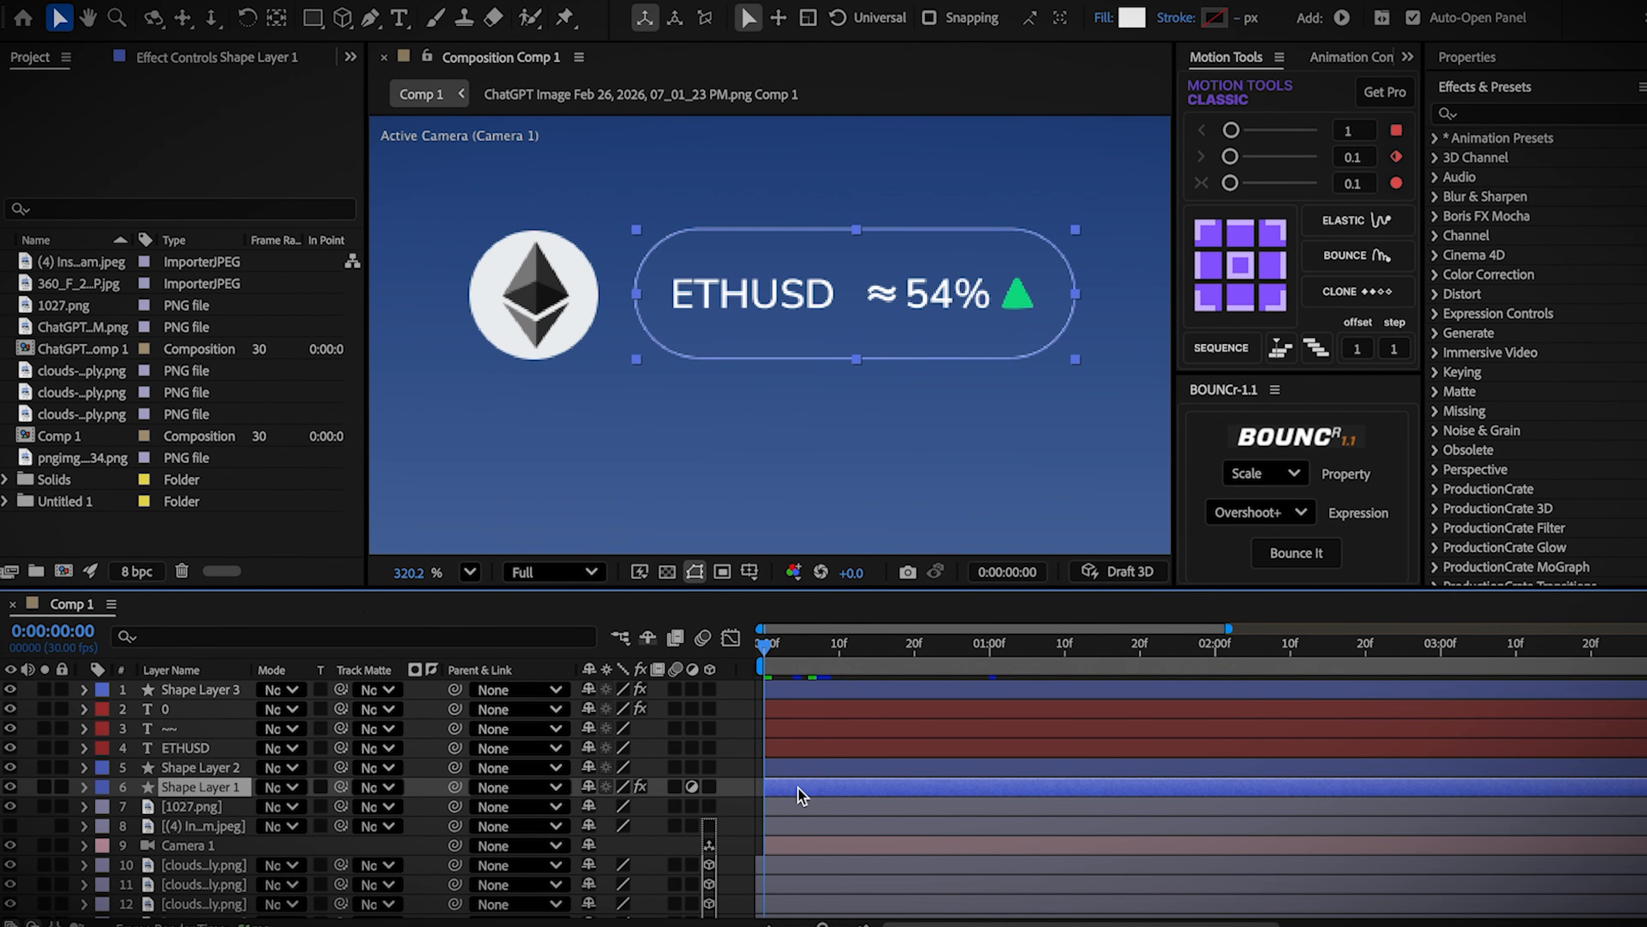
pyautogui.hotkey('ctrl', 'd')
pyautogui.scroll(-4, 98, 111)
pyautogui.click(96, 104)
pyautogui.press('Delete')
# Step: Apply Gradient Ramp to the copied pill from 1346.8, 160.5 to 1103.8, 161.2 with start colour 00FF88
pyautogui.click(1464, 114)
pyautogui.write('ram')
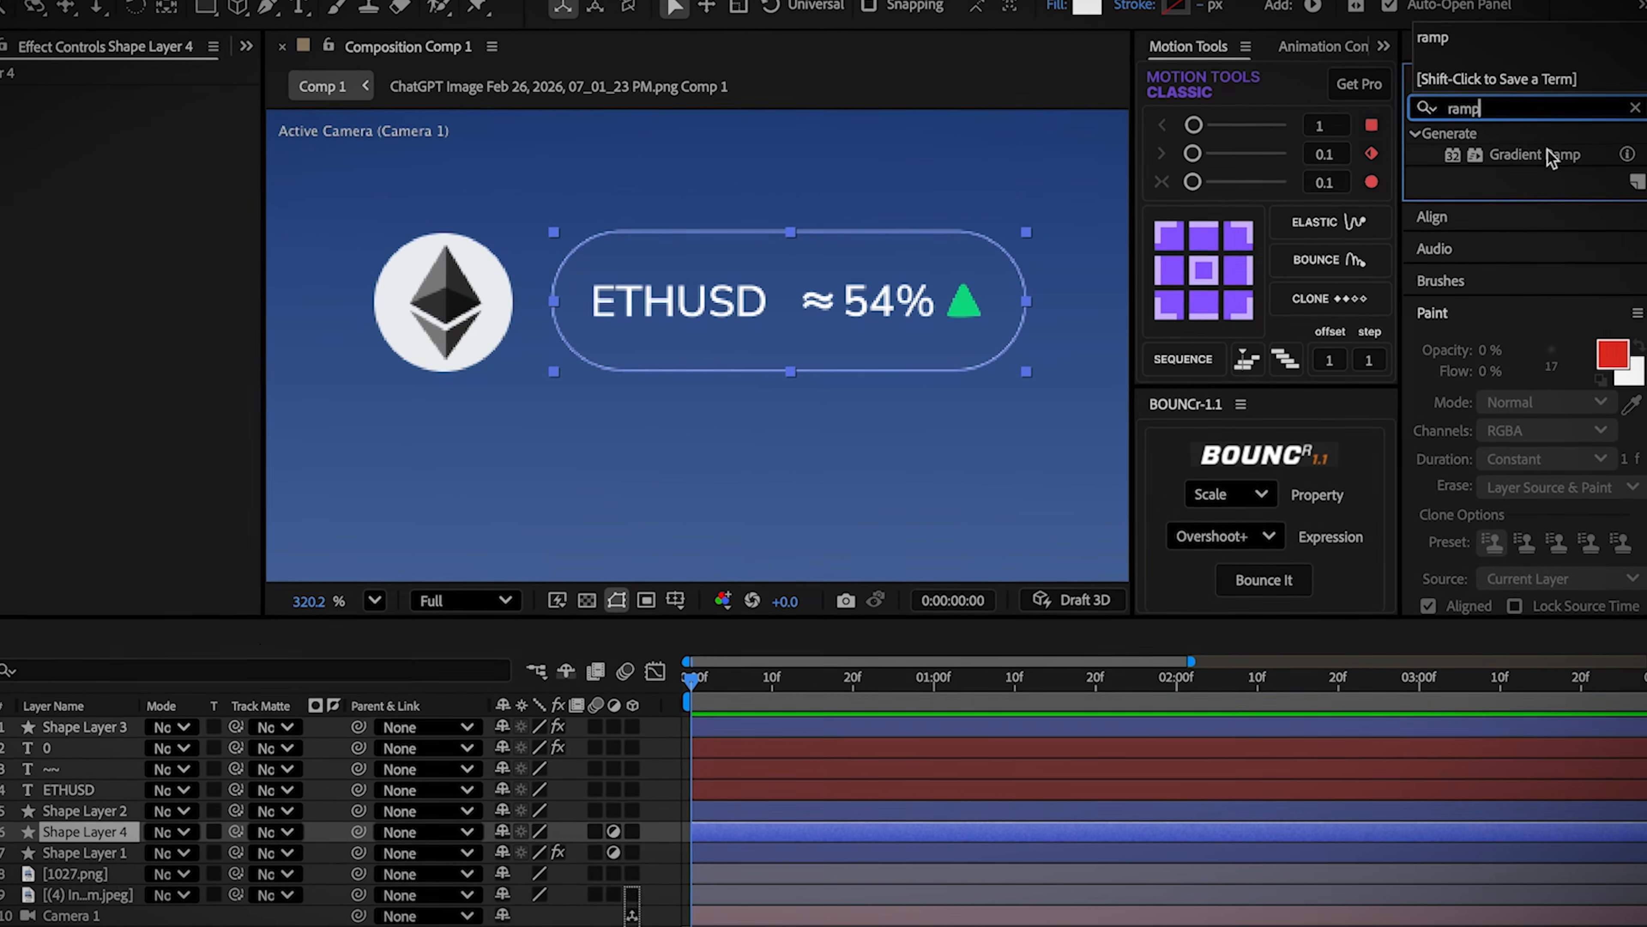
pyautogui.write('p')
pyautogui.doubleClick(1536, 155)
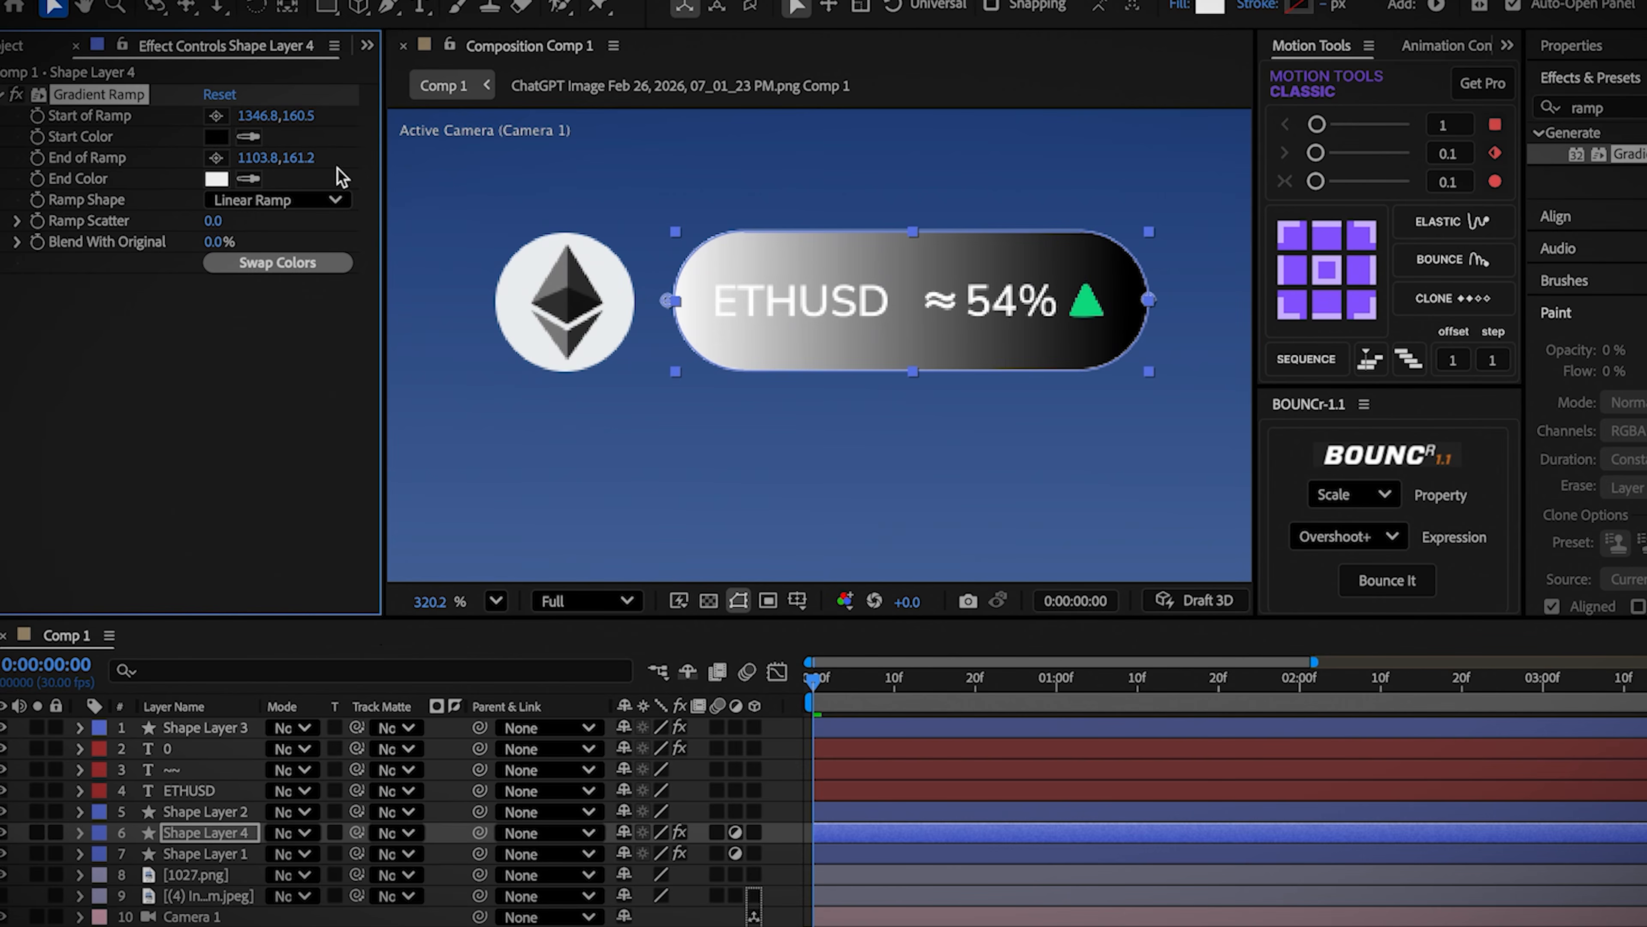
pyautogui.click(216, 136)
pyautogui.write('0DD377')
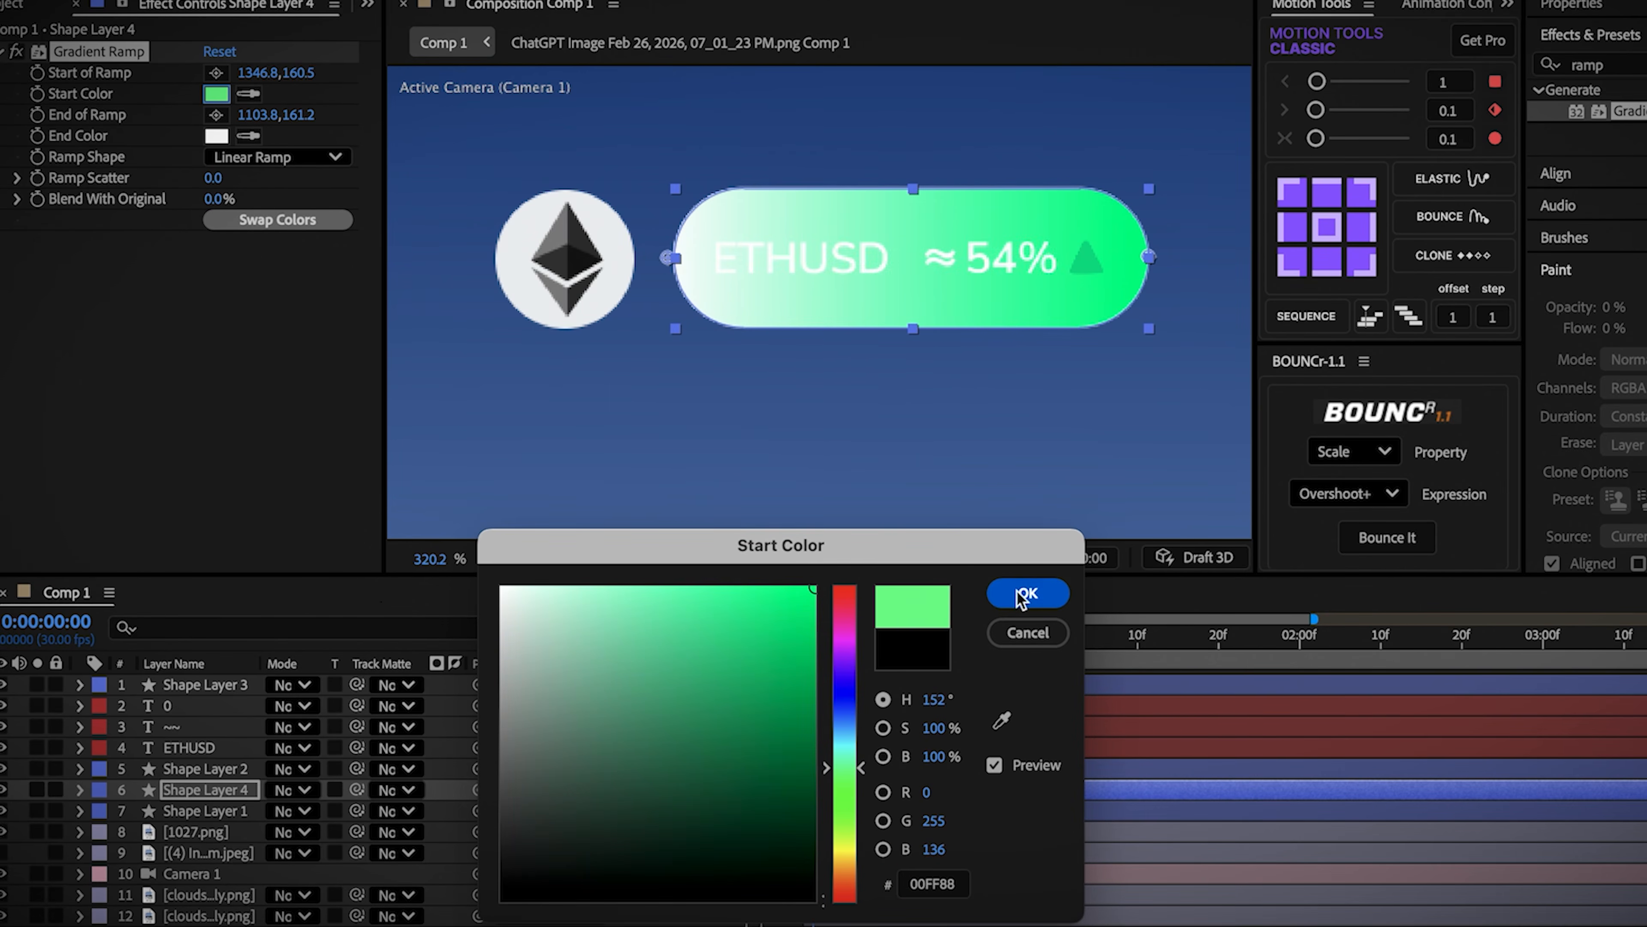
pyautogui.click(1027, 593)
# Step: Add the Stylize Glow effect to the gradient pill
pyautogui.doubleClick(1589, 64)
pyautogui.write('glow')
pyautogui.doubleClick(1633, 280)
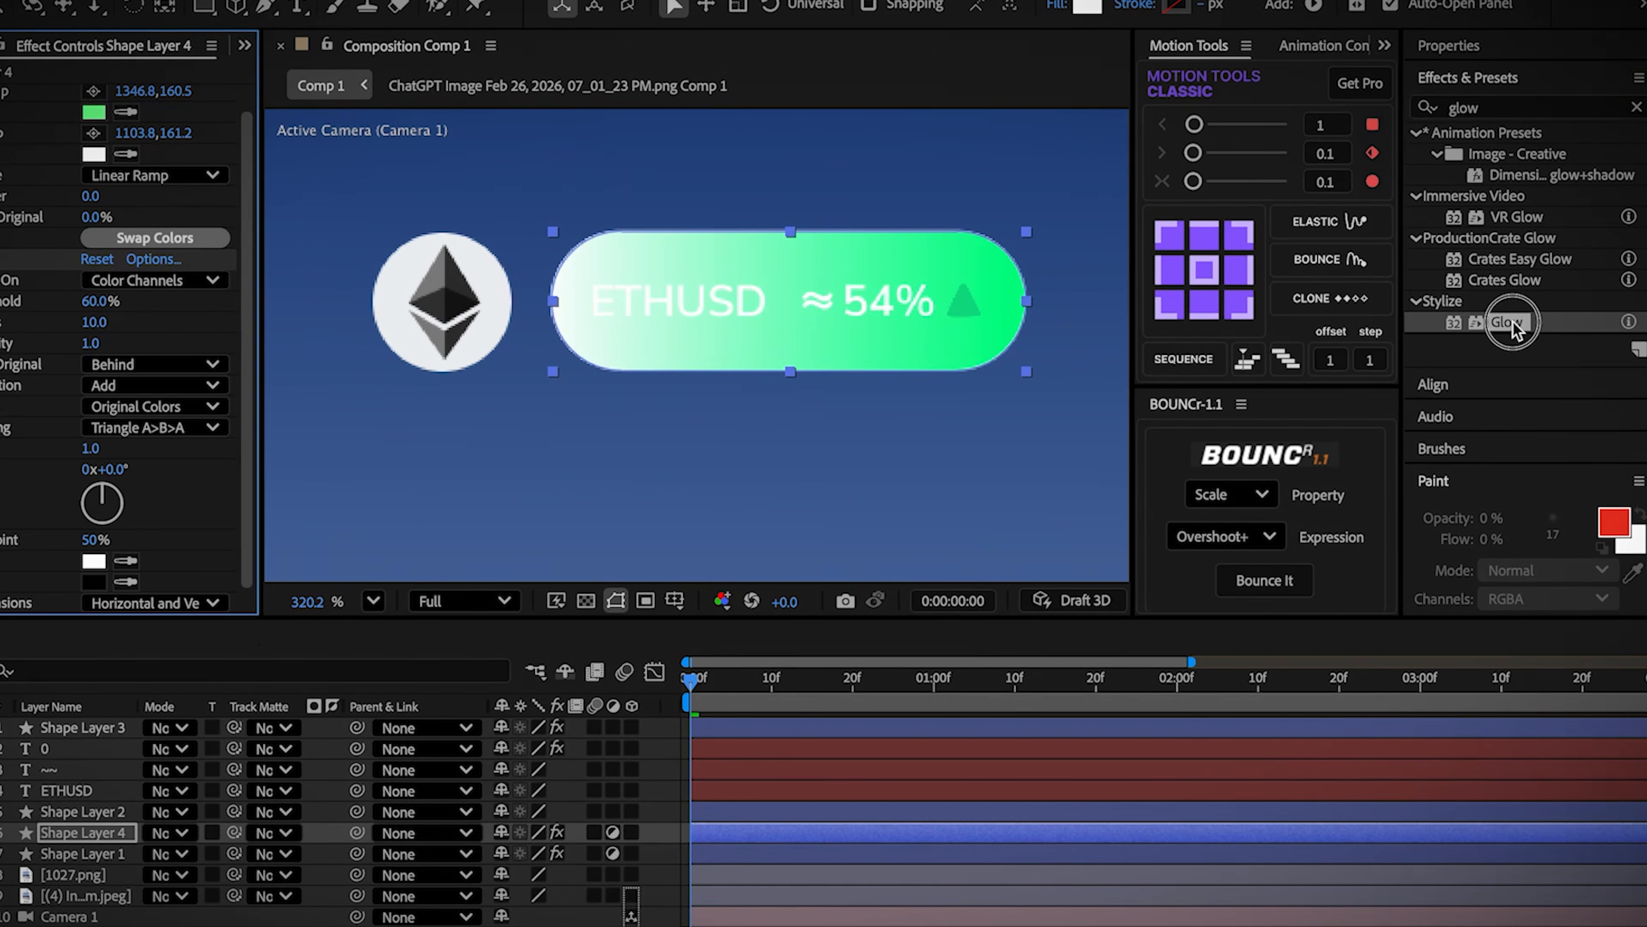
# Step: Set the gradient pill's Glow Threshold to 100% and Glow Radius to 40
pyautogui.moveTo(98, 301); pyautogui.dragTo(252, 289)
pyautogui.moveTo(98, 322); pyautogui.dragTo(114, 322)
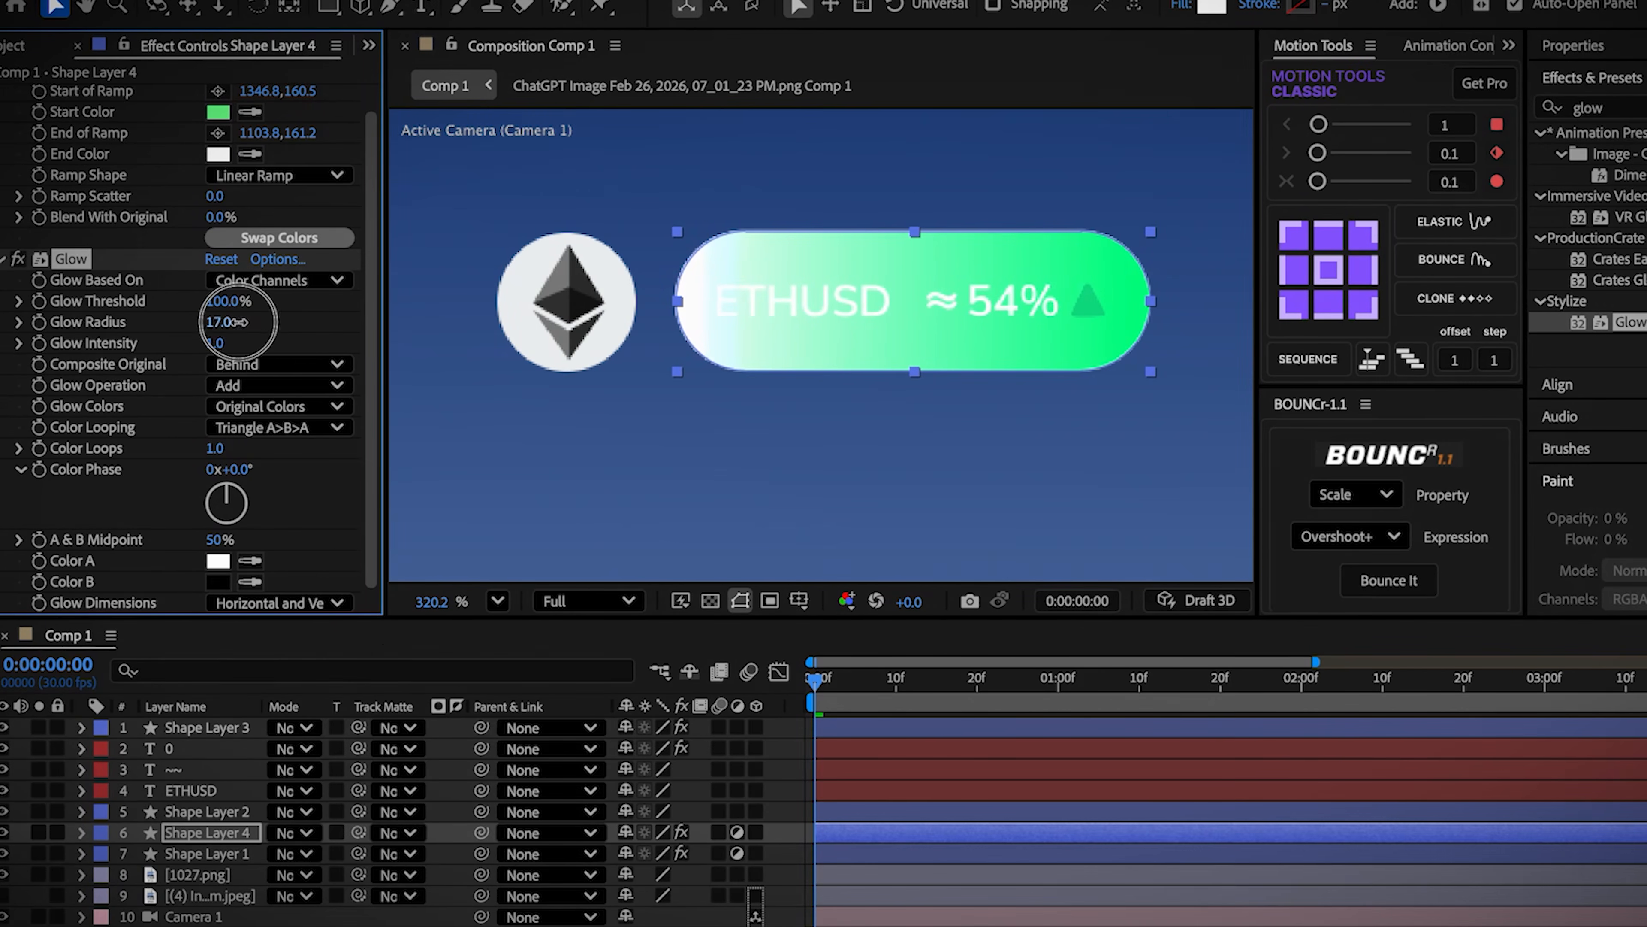
# Step: Keyframe the gradient pill's opacity from 50% at the first frame to 0% at frame 6
pyautogui.press('t')
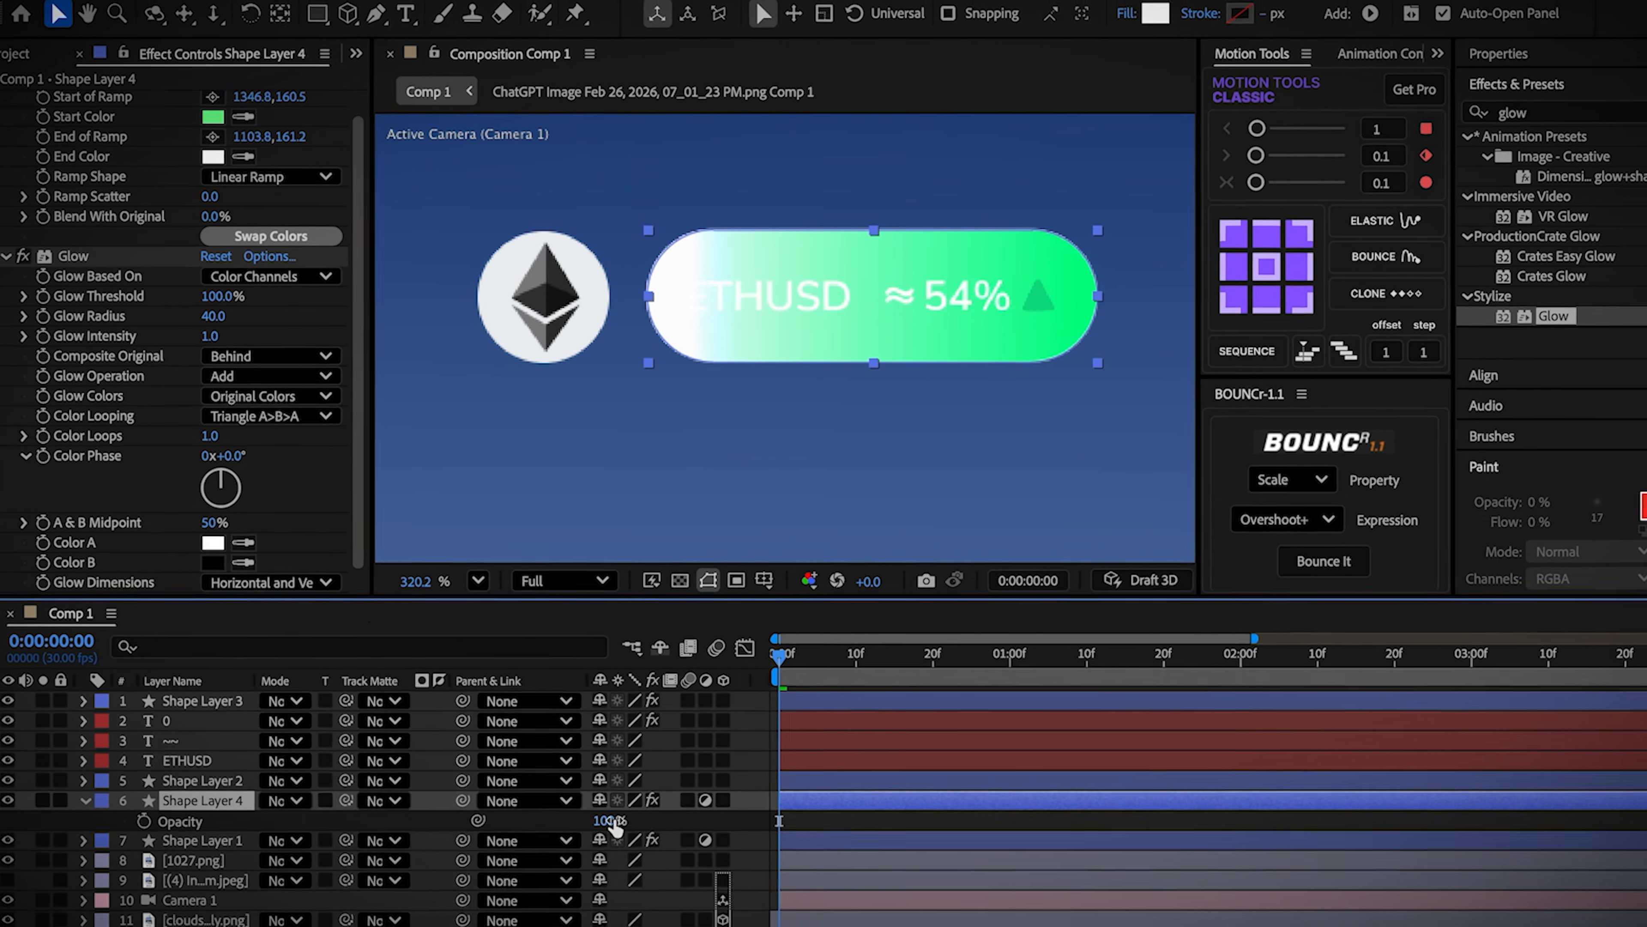
pyautogui.click(642, 854)
pyautogui.write('50')
pyautogui.press('Return')
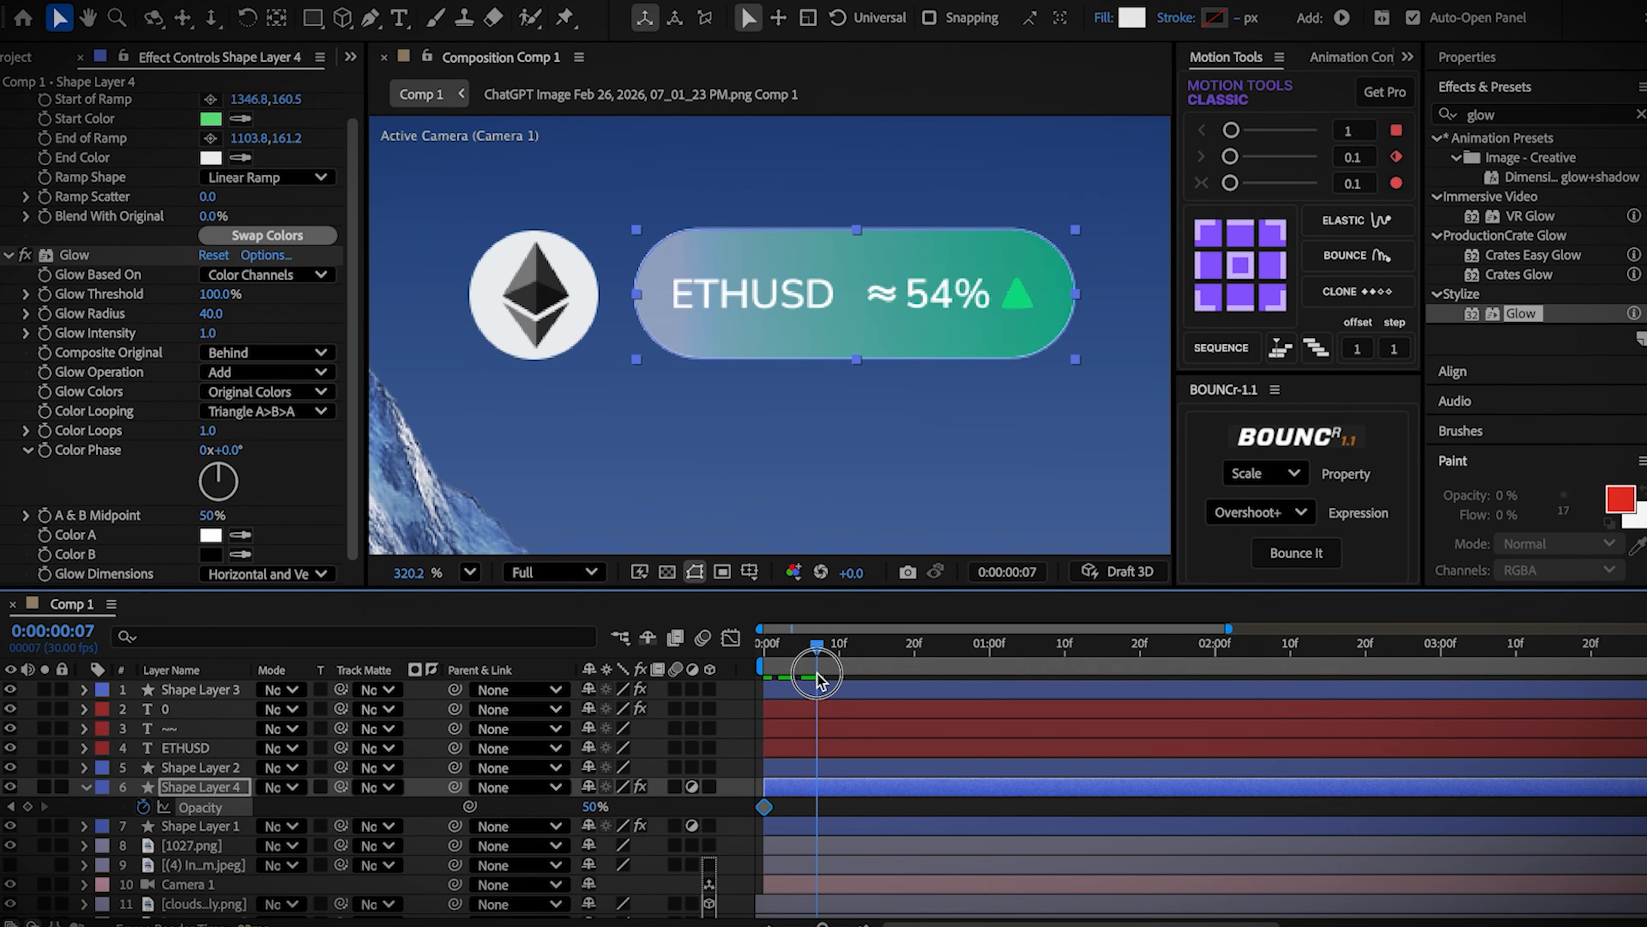
pyautogui.moveTo(590, 807); pyautogui.dragTo(410, 809)
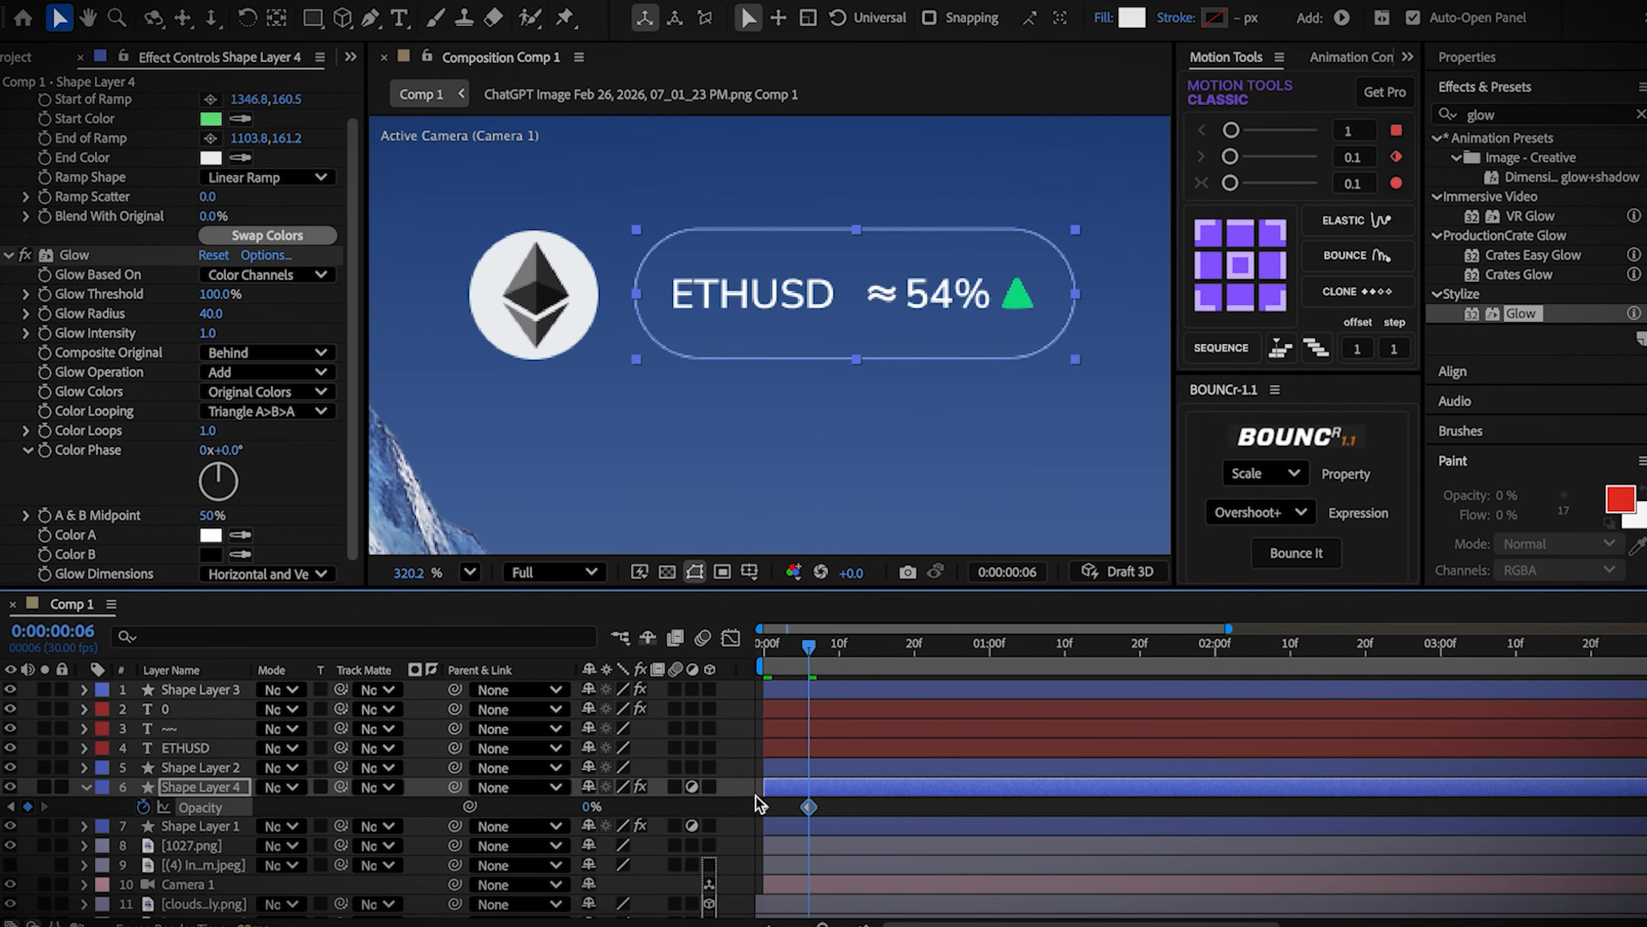
# Step: Parent the green triangle, the three text layers, Shape Layer 2 and Shape Layer 4 to Shape Layer 1
pyautogui.click(198, 790)
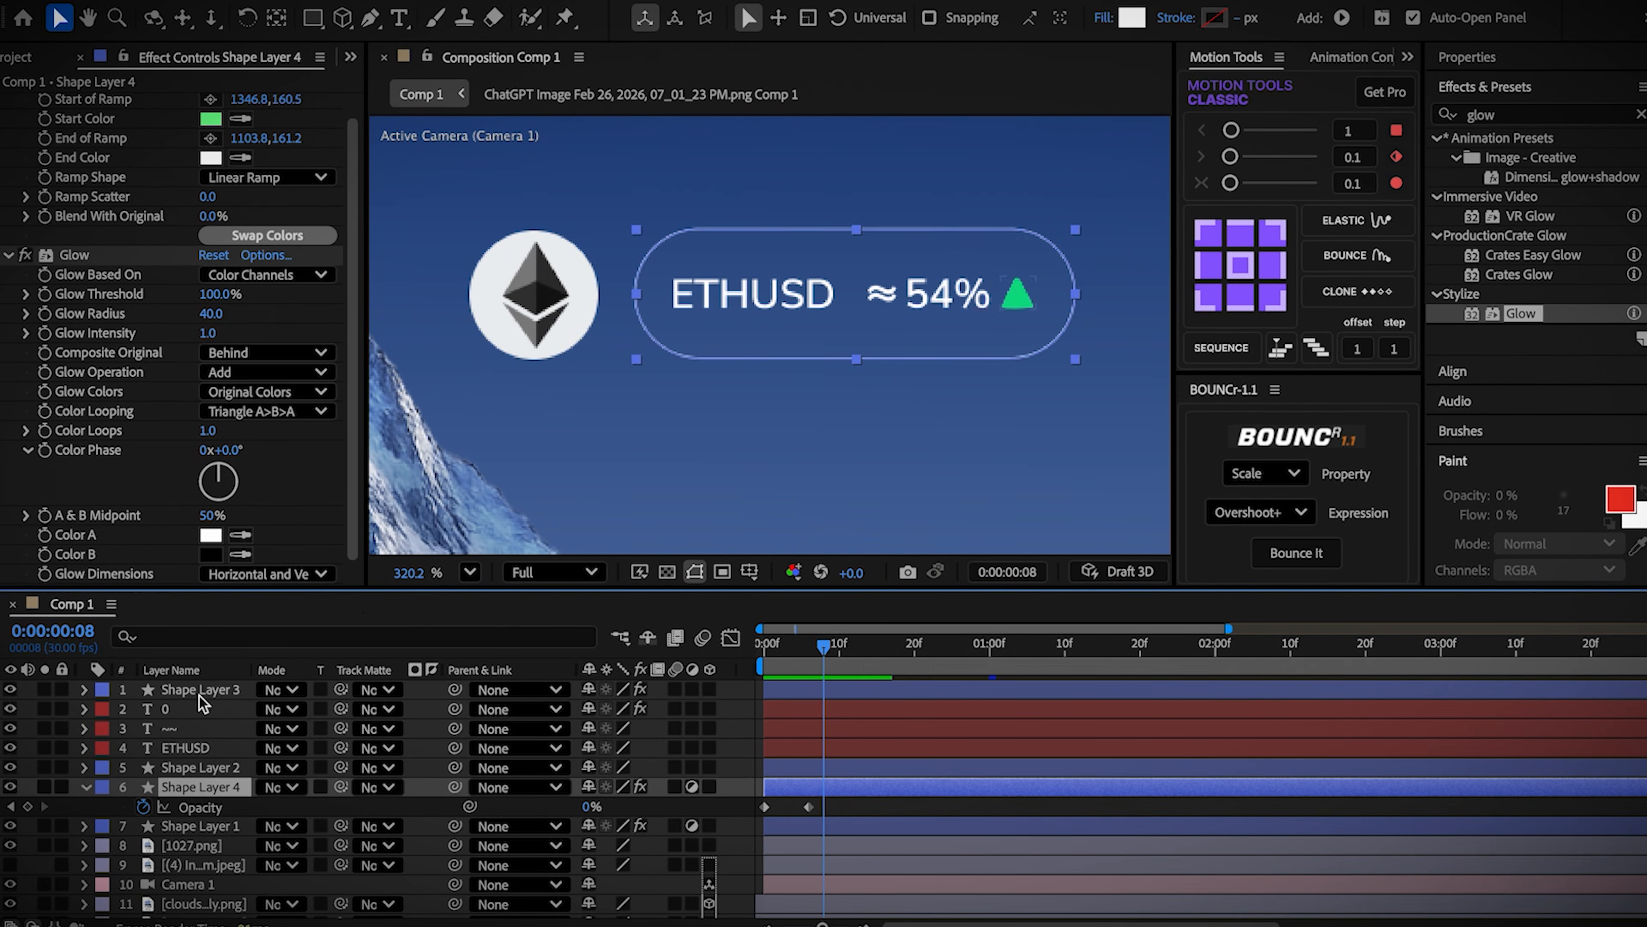
pyautogui.keyDown('shift'); pyautogui.click(199, 691); pyautogui.keyUp('shift')
pyautogui.scroll(-1, 415, 766)
pyautogui.moveTo(454, 772); pyautogui.dragTo(186, 814)
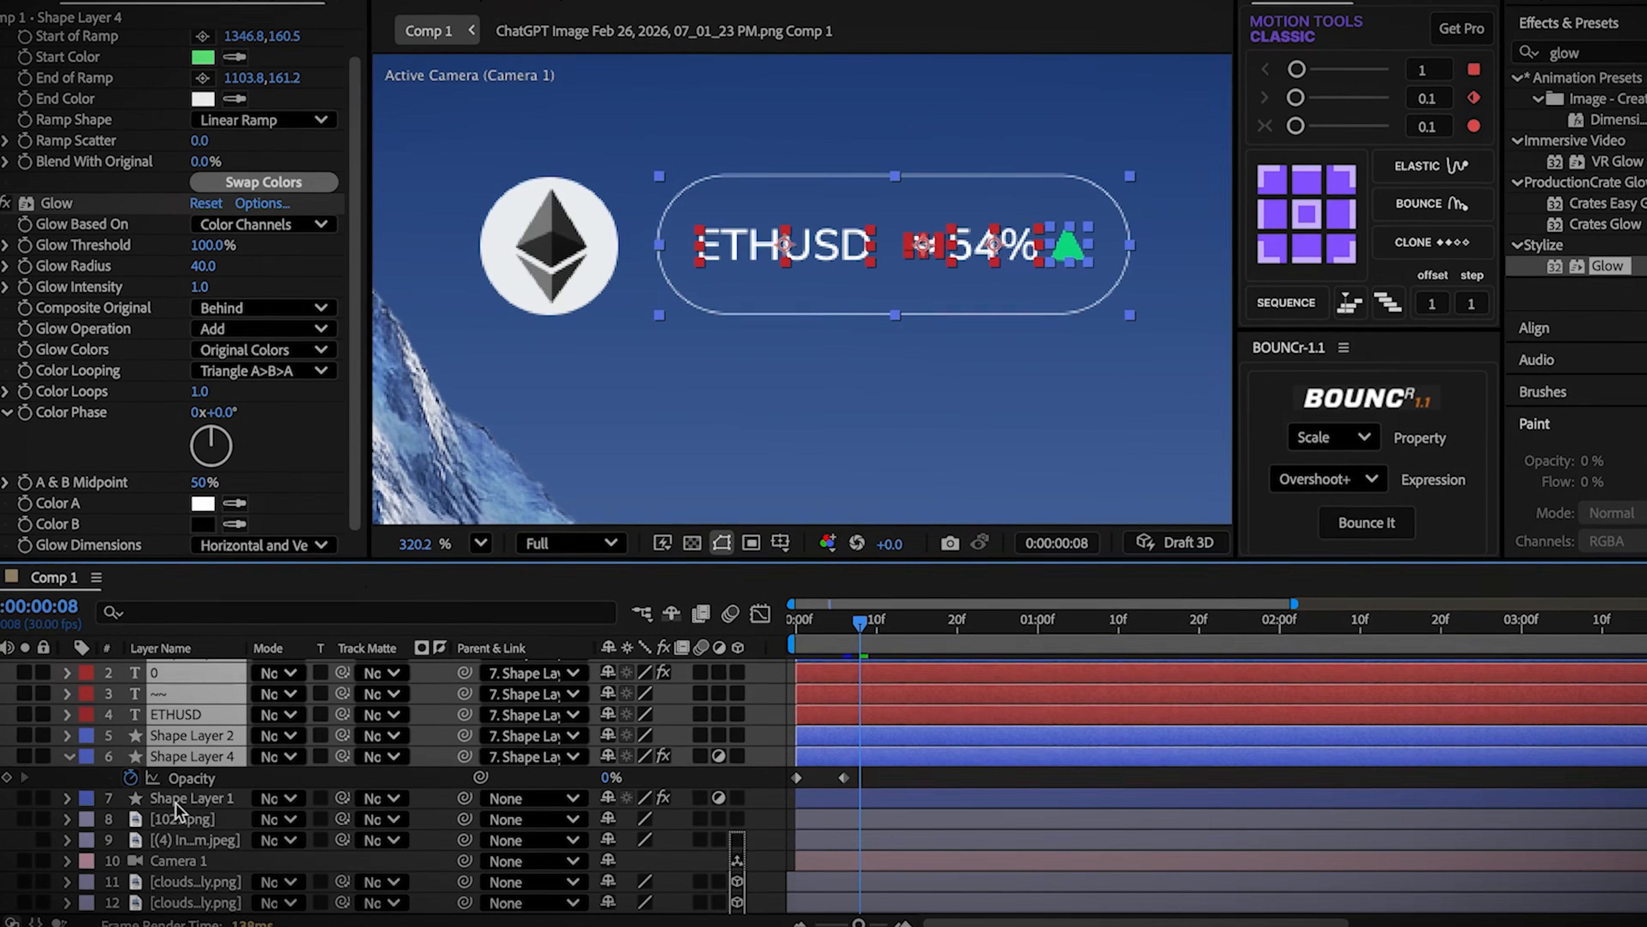
# Step: Keyframe Shape Layer 1 rising from 960, 632 to 960, 540 and 1027.png from 1052, 254 to 1052, 162 between frames 0 and 4
pyautogui.click(952, 799)
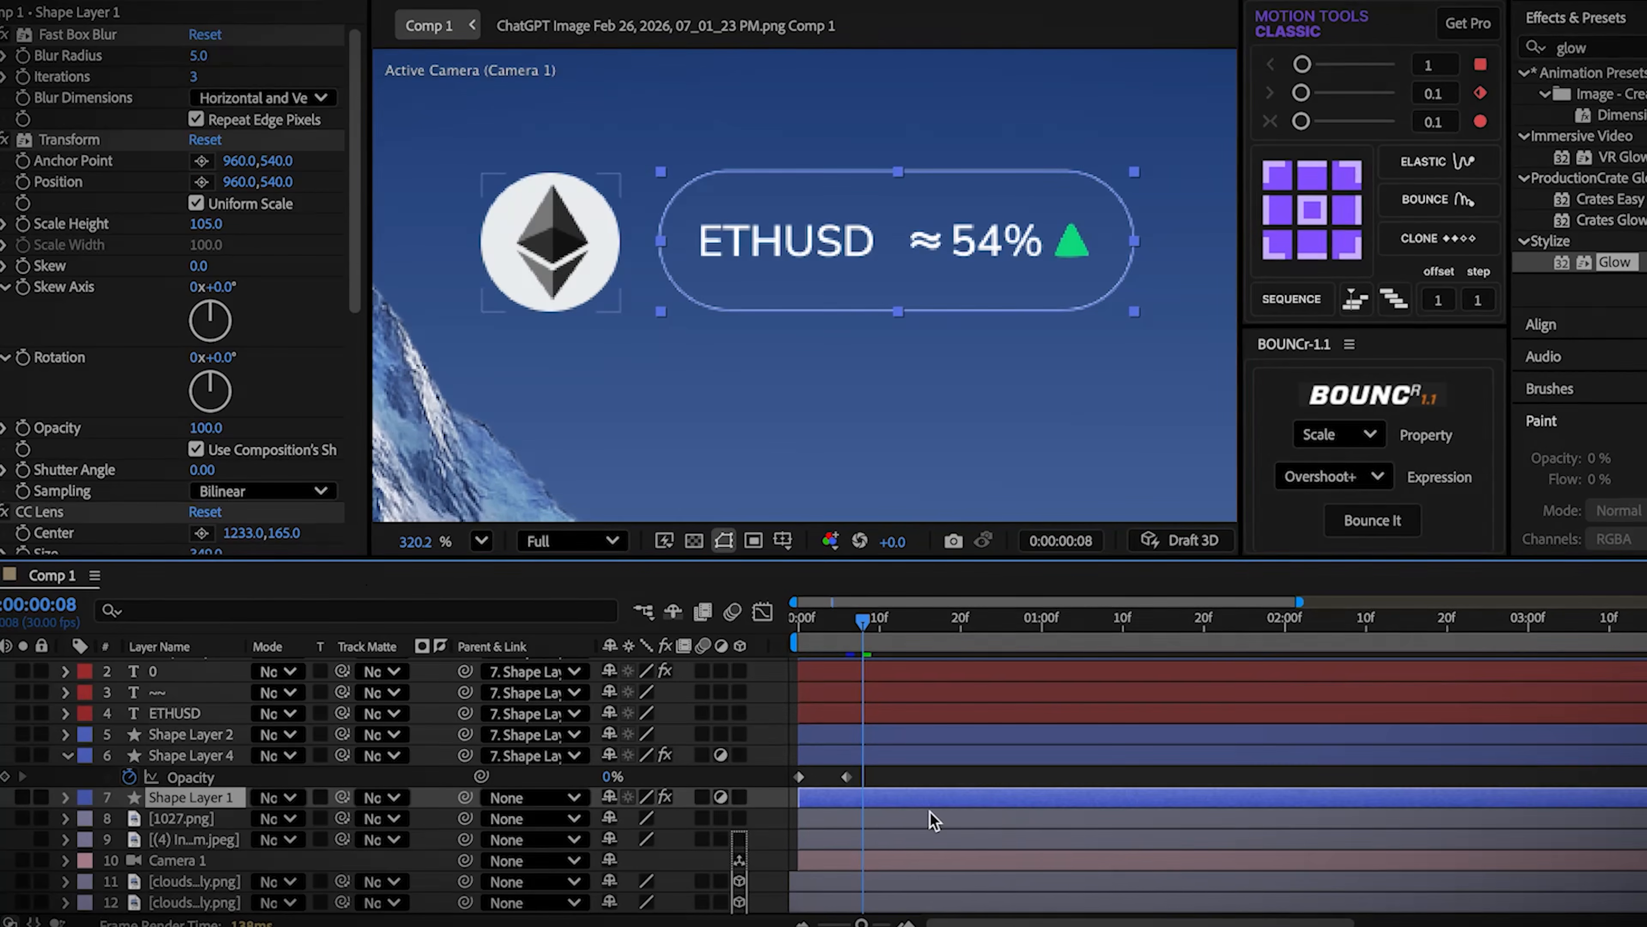
pyautogui.keyDown('shift'); pyautogui.click(830, 819); pyautogui.keyUp('shift')
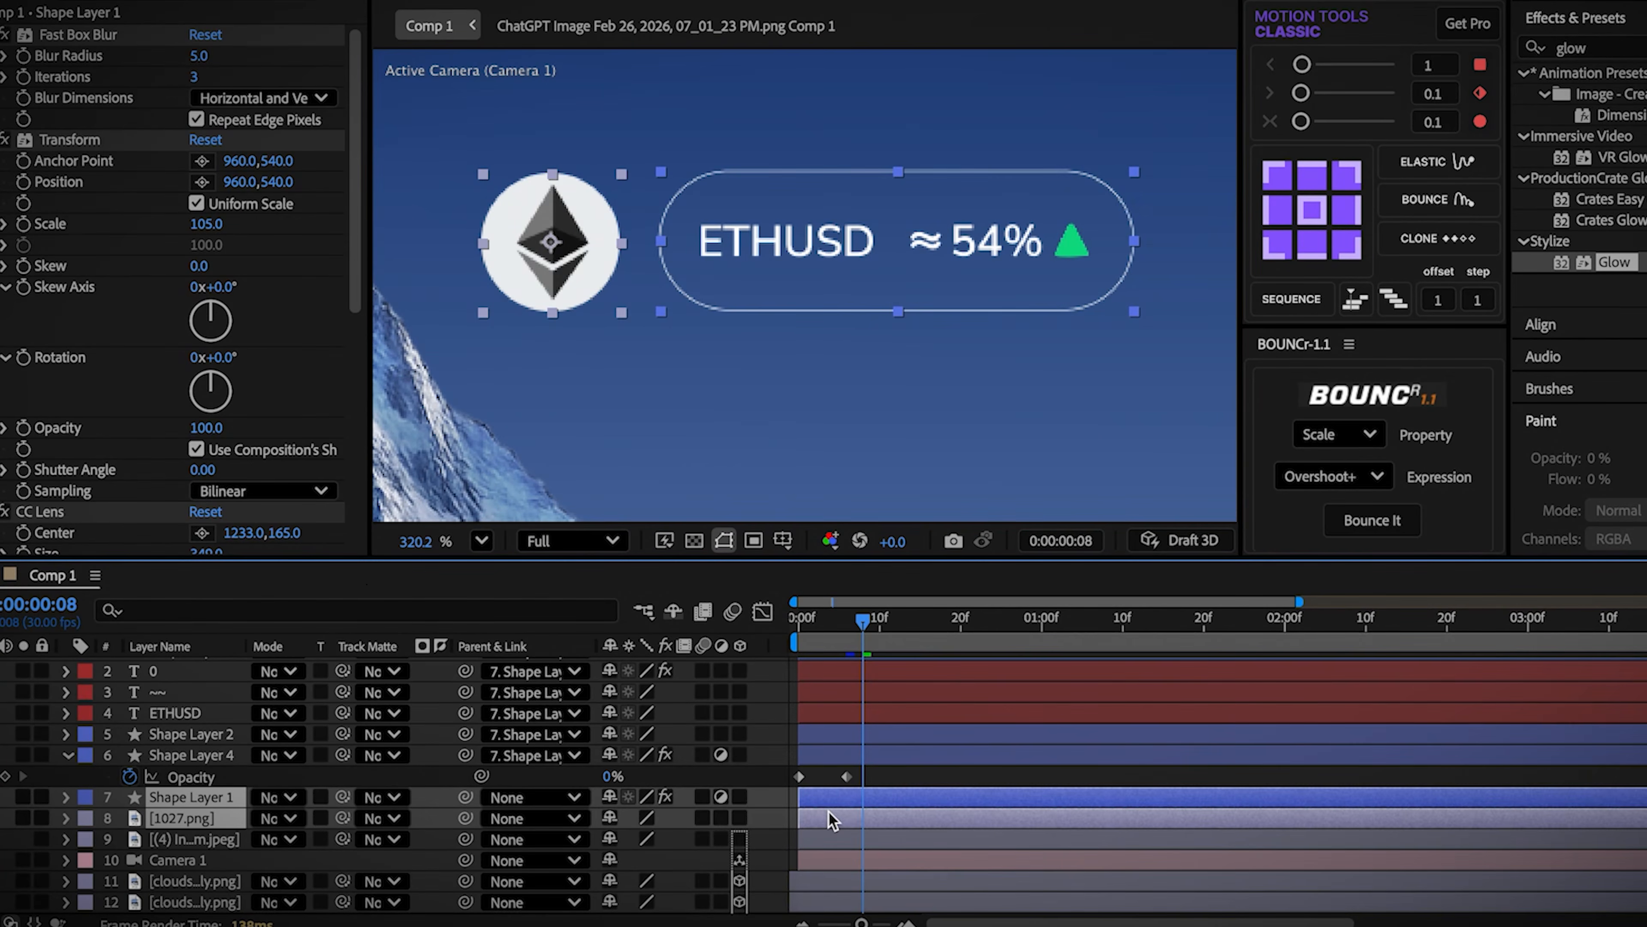
pyautogui.press('p')
pyautogui.moveTo(845, 639); pyautogui.dragTo(834, 641)
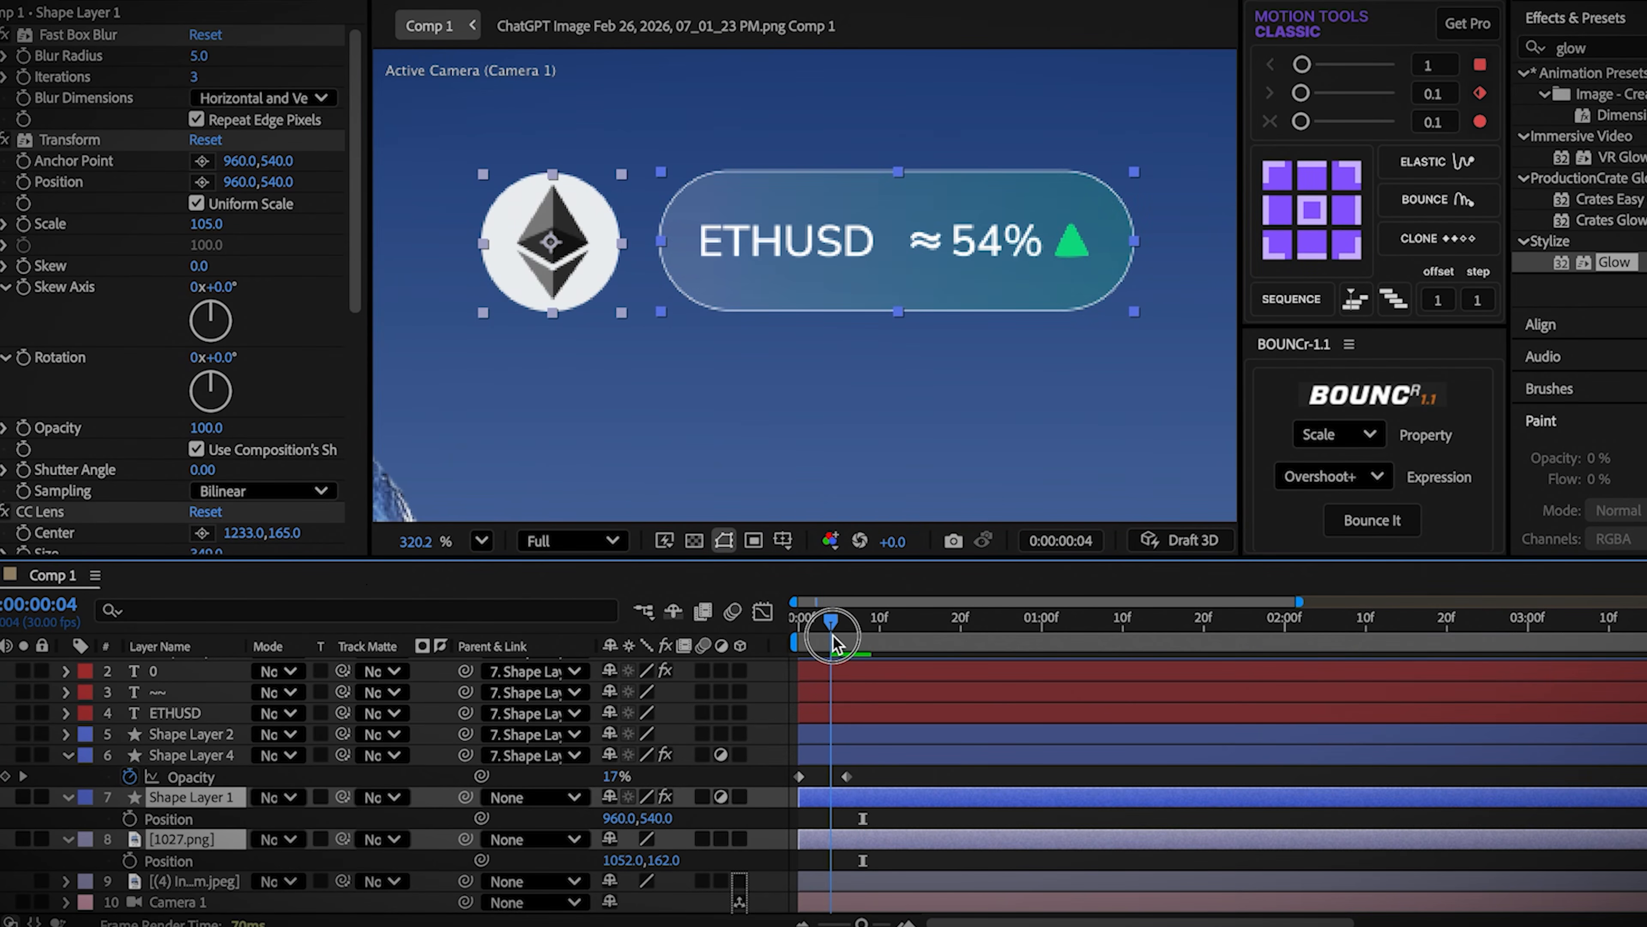
pyautogui.scroll(-1, 843, 654)
pyautogui.click(126, 805)
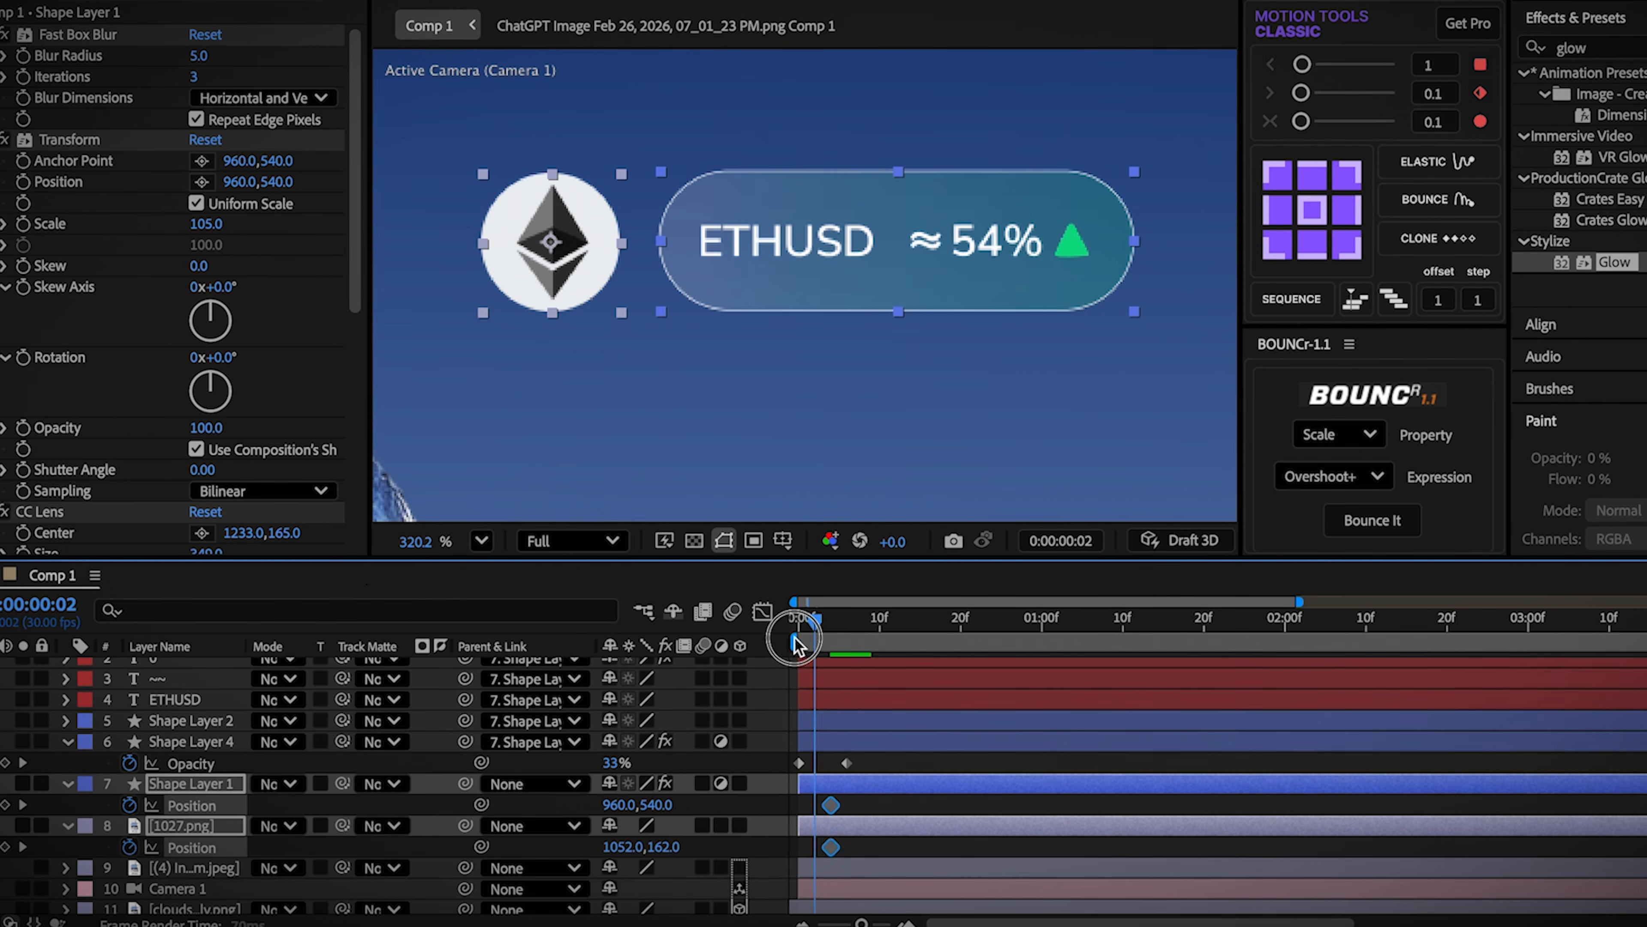
pyautogui.moveTo(820, 639); pyautogui.dragTo(798, 639)
pyautogui.moveTo(662, 805); pyautogui.dragTo(863, 811)
# Step: Apply the BOUNCr Overshoot+ expression to the Position of Shape Layer 1 and 1027.png, and preview the bounce
pyautogui.click(1330, 436)
pyautogui.click(1320, 463)
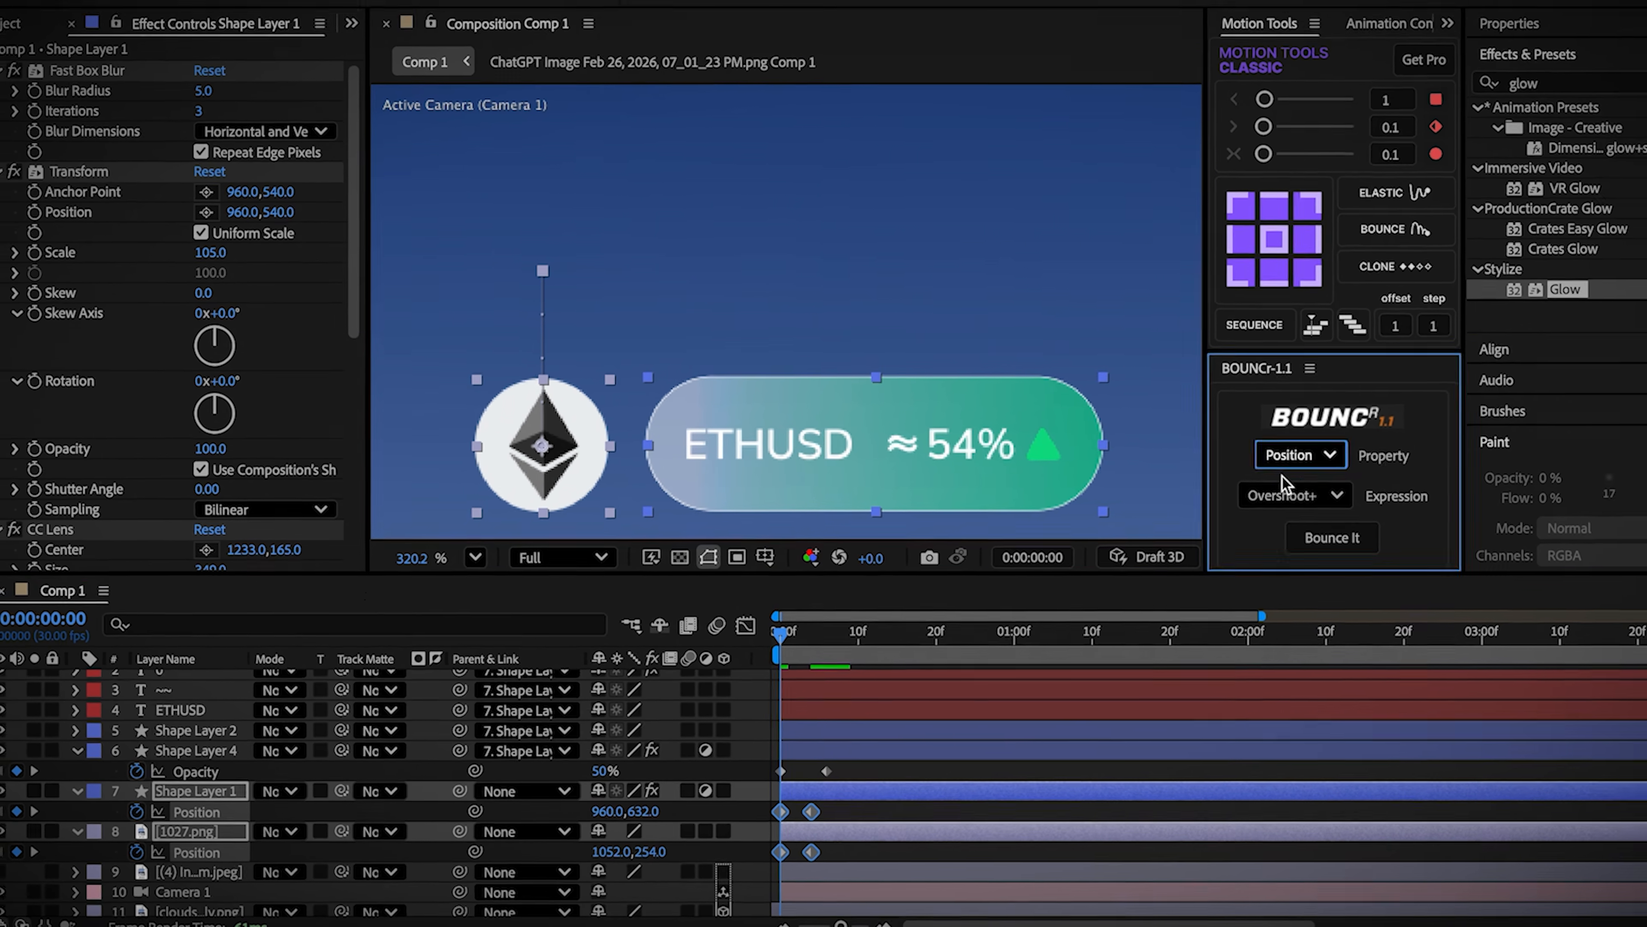
pyautogui.click(1369, 520)
pyautogui.press('space')
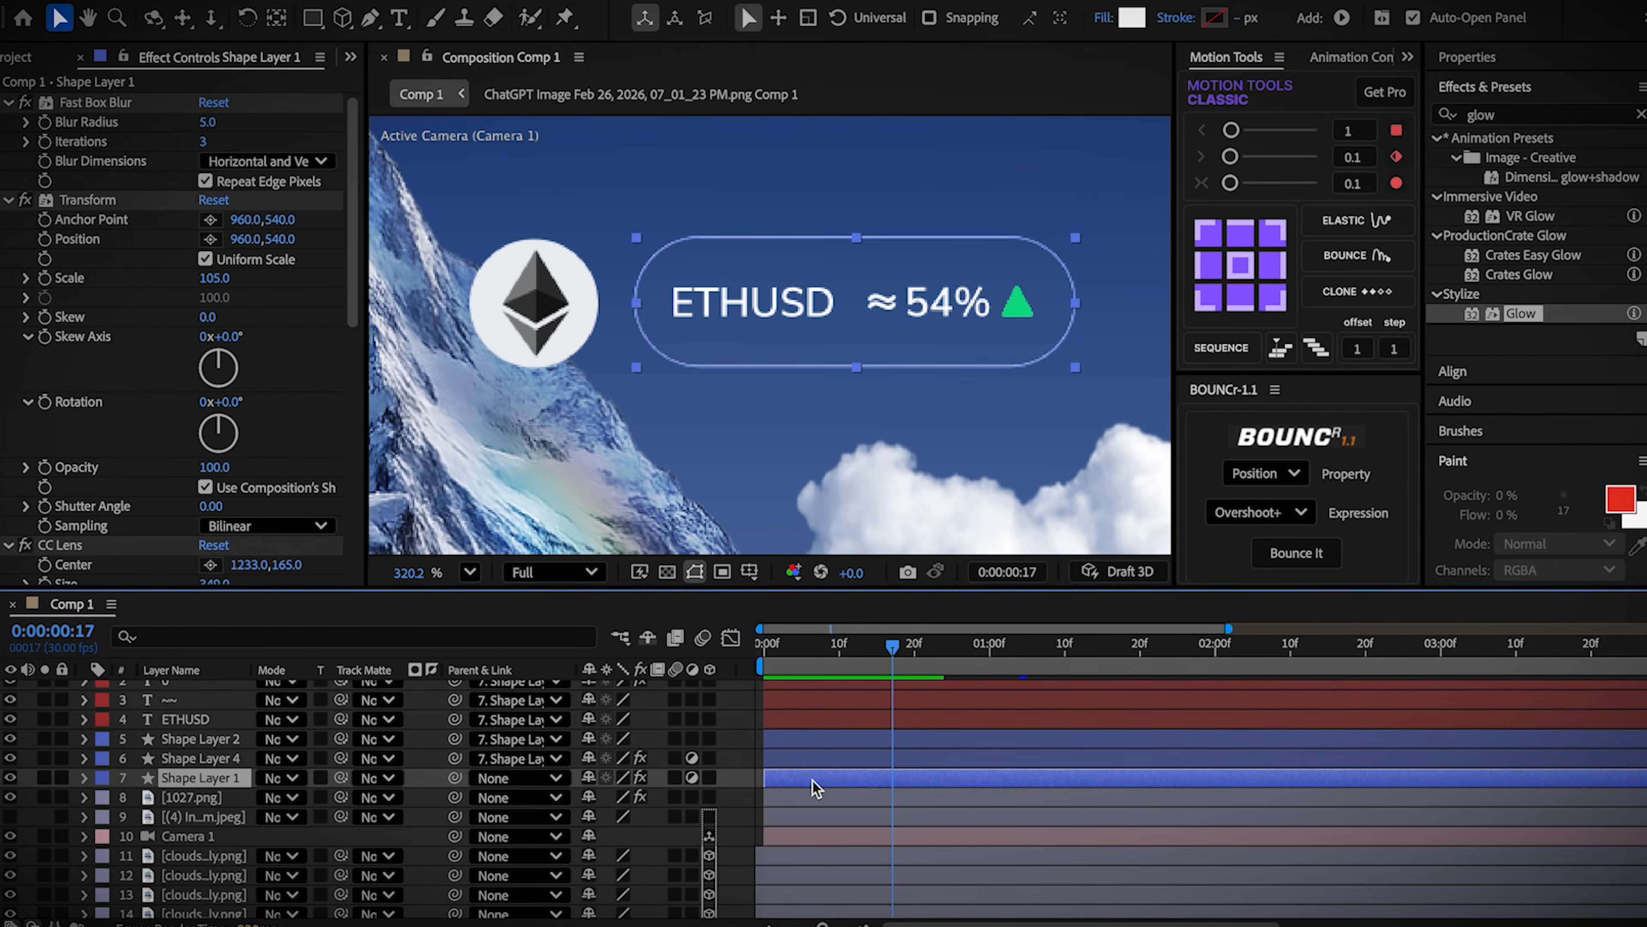
# Step: Shift the layers from Shape Layer 3 through Shape Layer 1 to start at frame 3 and preview the delayed entrance
pyautogui.scroll(1, 253, 818)
pyautogui.keyDown('shift'); pyautogui.click(227, 690); pyautogui.keyUp('shift')
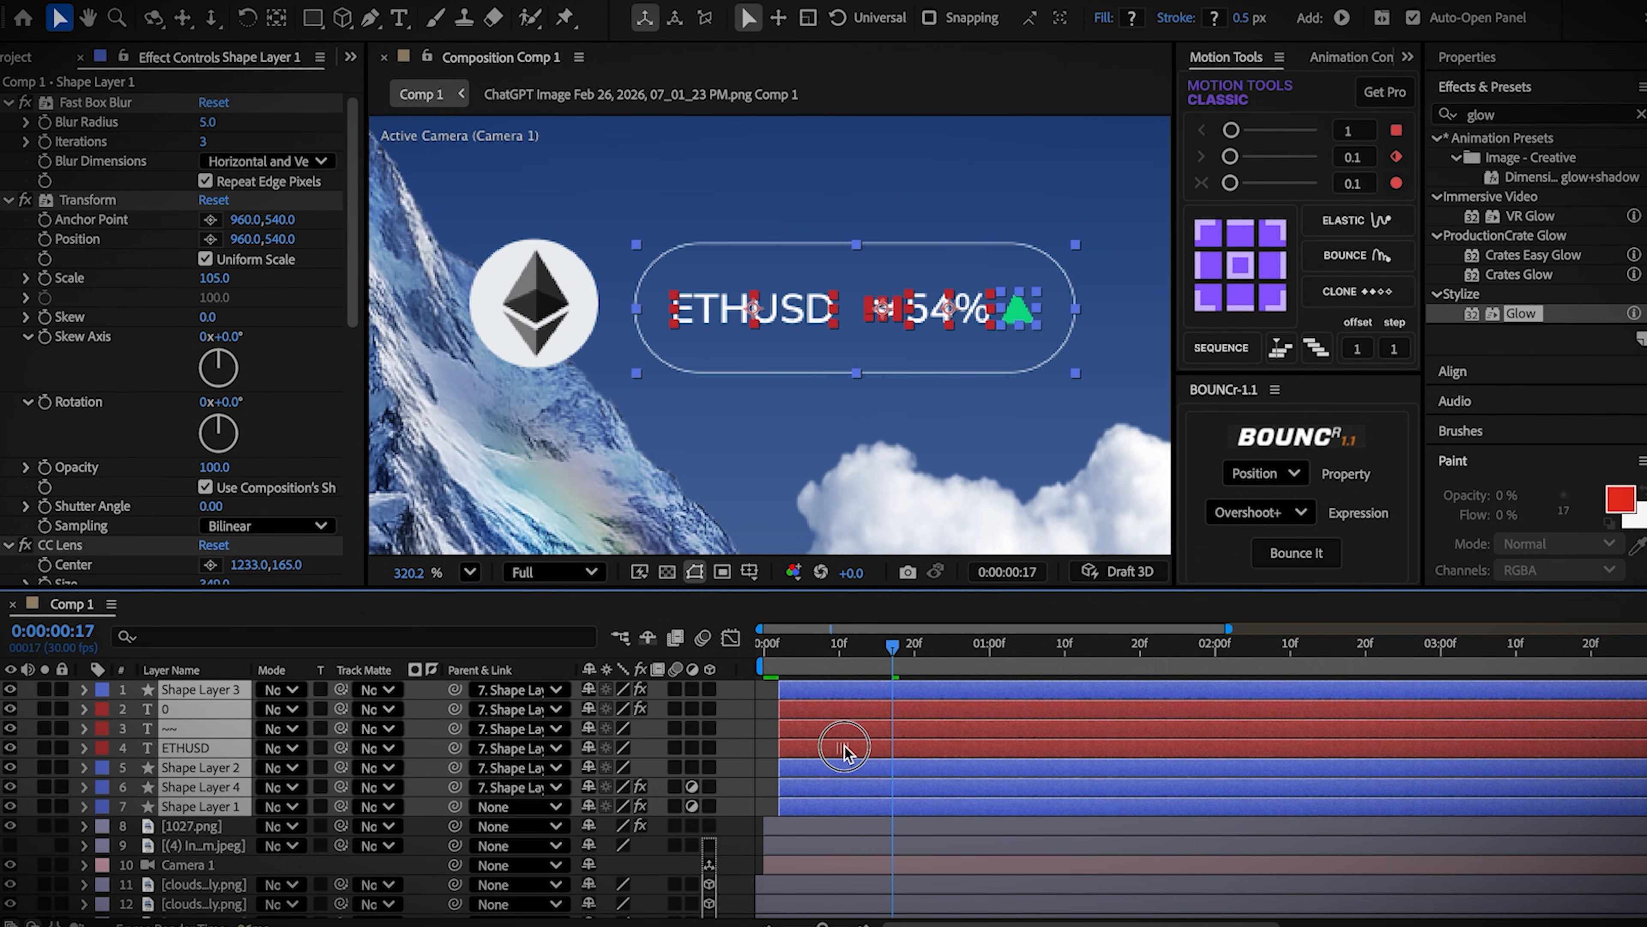
pyautogui.press('space')
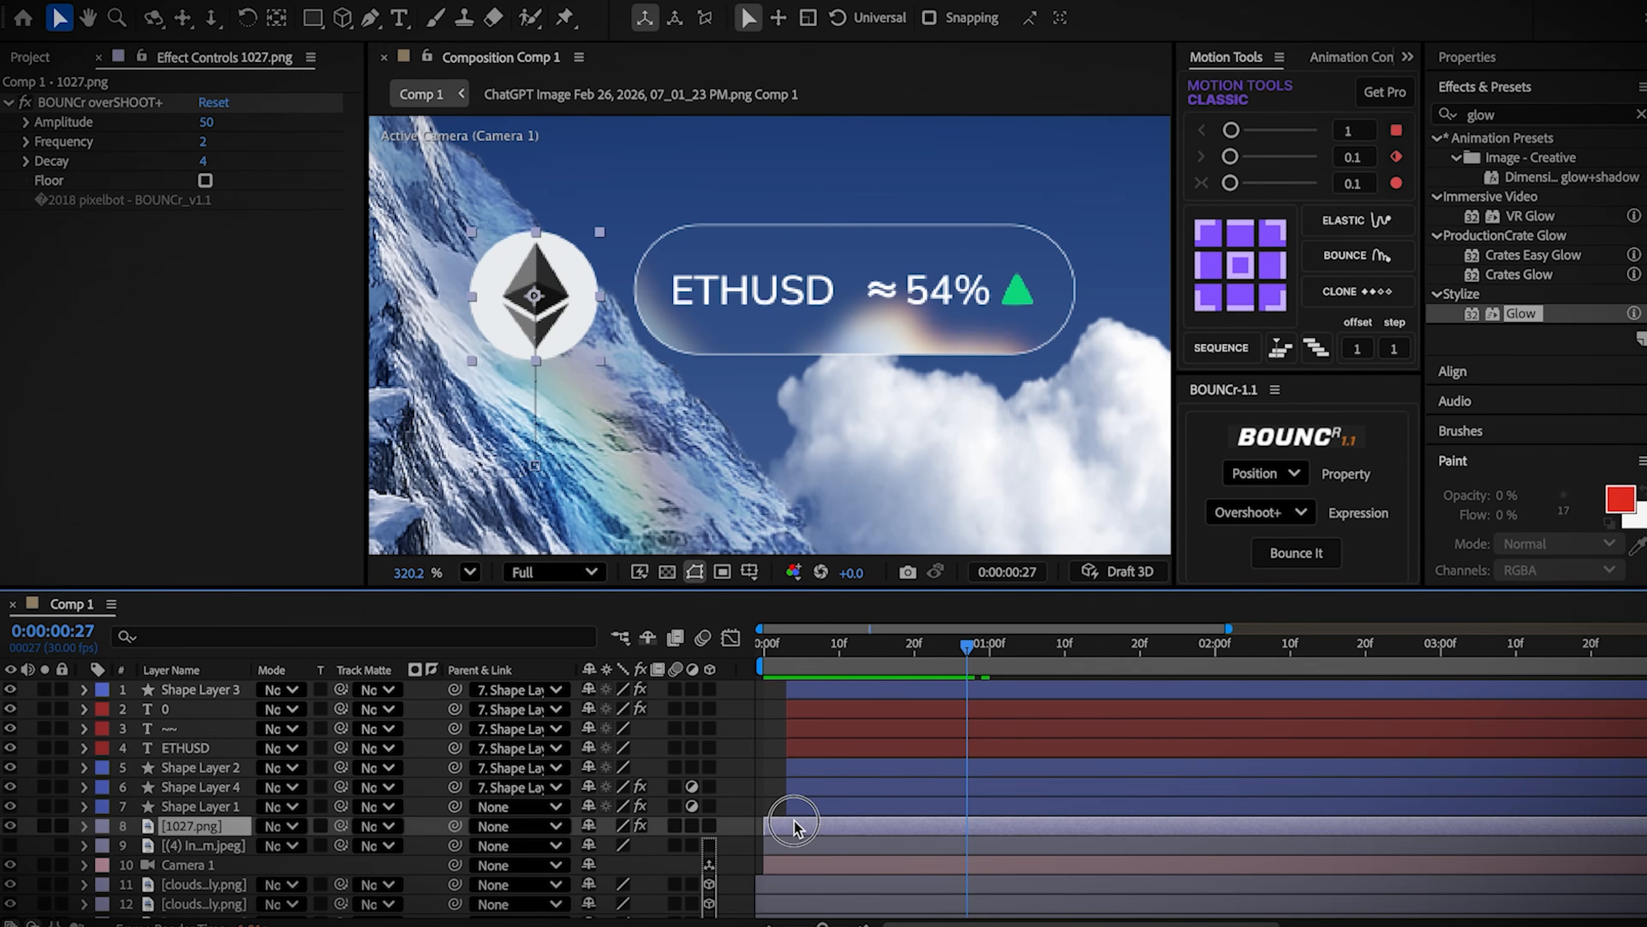
# Step: Keyframe the opacity of the Ethereum icon layer 1027.png for its entrance, reaching 100% at frame 3
pyautogui.press('t')
pyautogui.moveTo(772, 654); pyautogui.dragTo(786, 673)
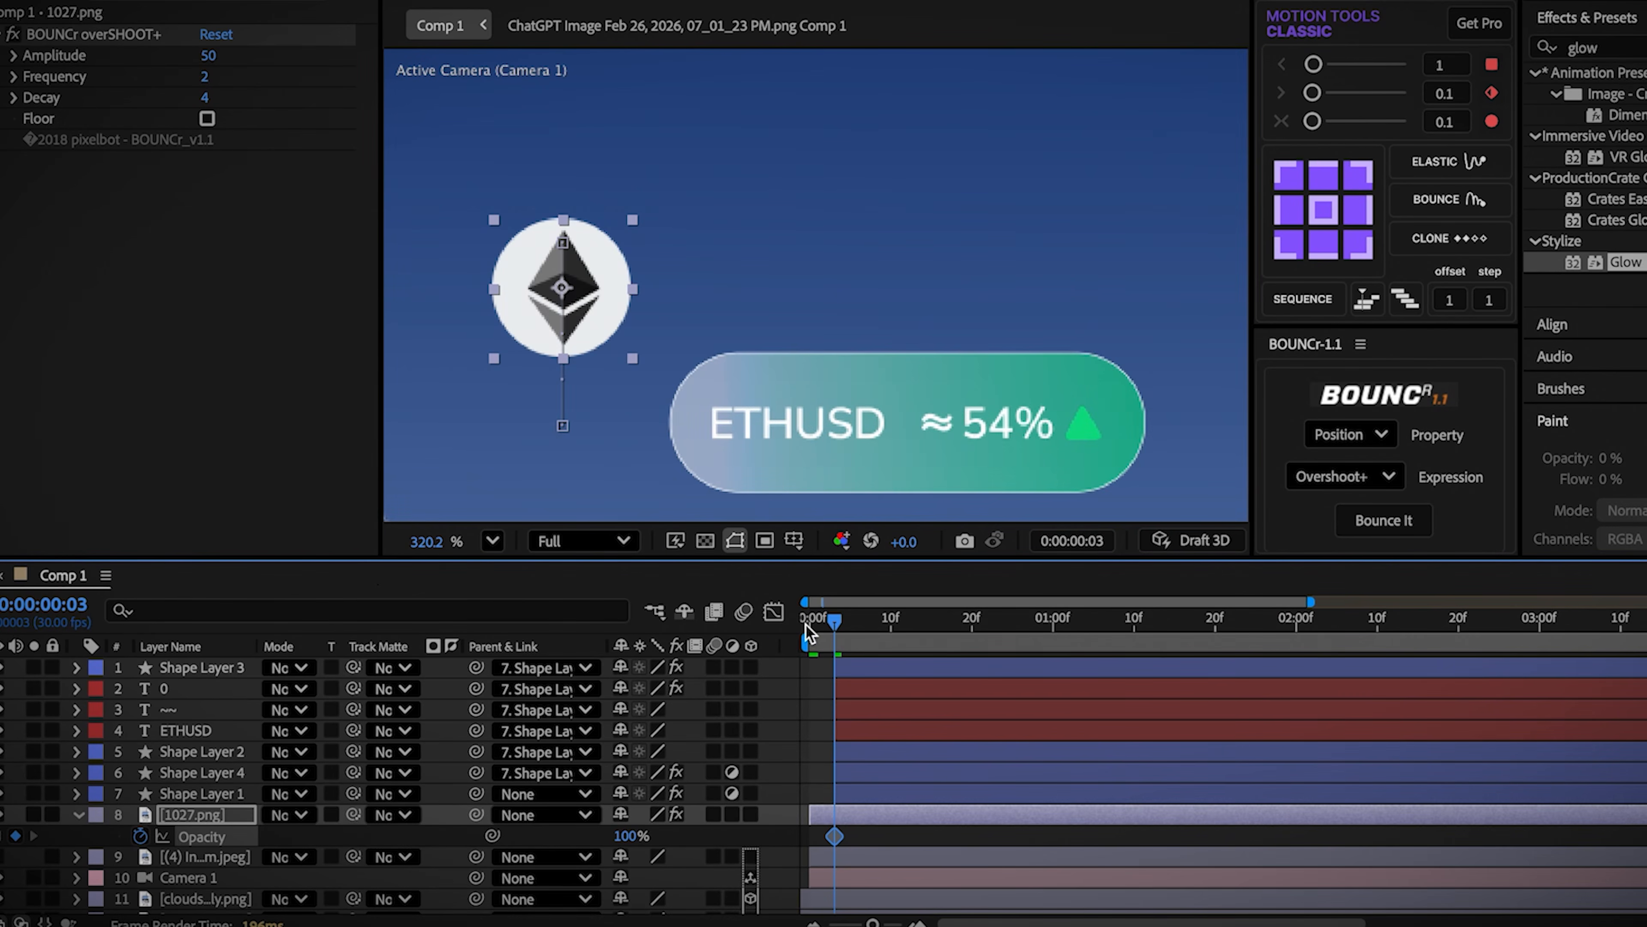
pyautogui.click(817, 627)
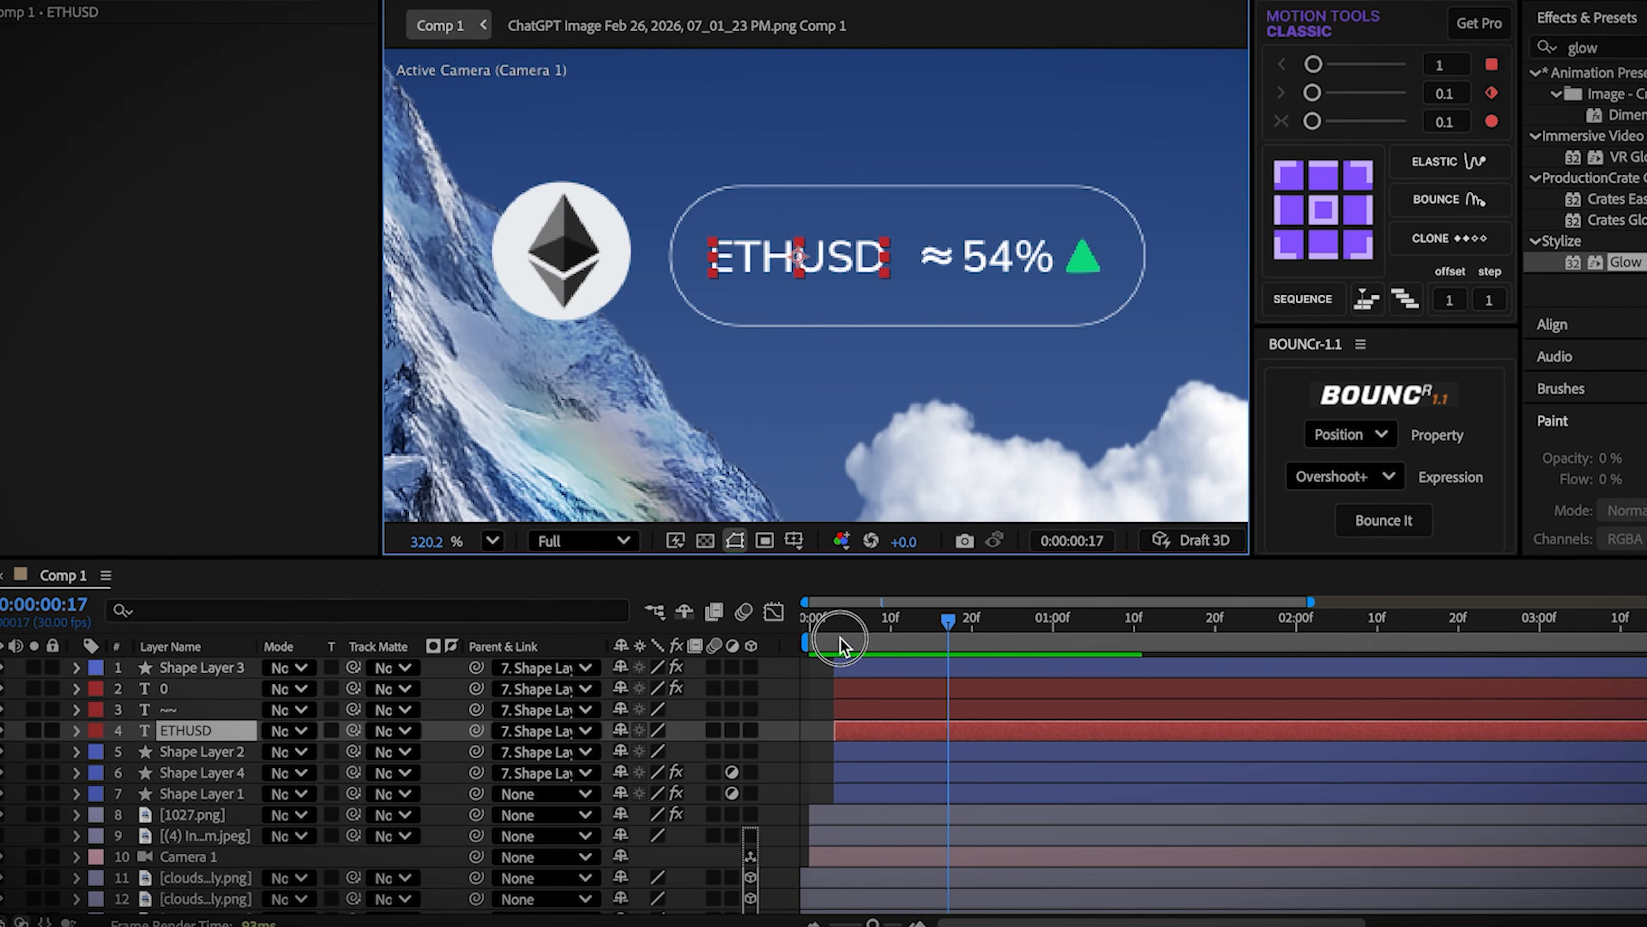
# Step: Apply the FadeIn text animation preset to the ETHUSD layer at frame 3
pyautogui.click(840, 637)
pyautogui.click(1610, 47)
pyautogui.write('fa')
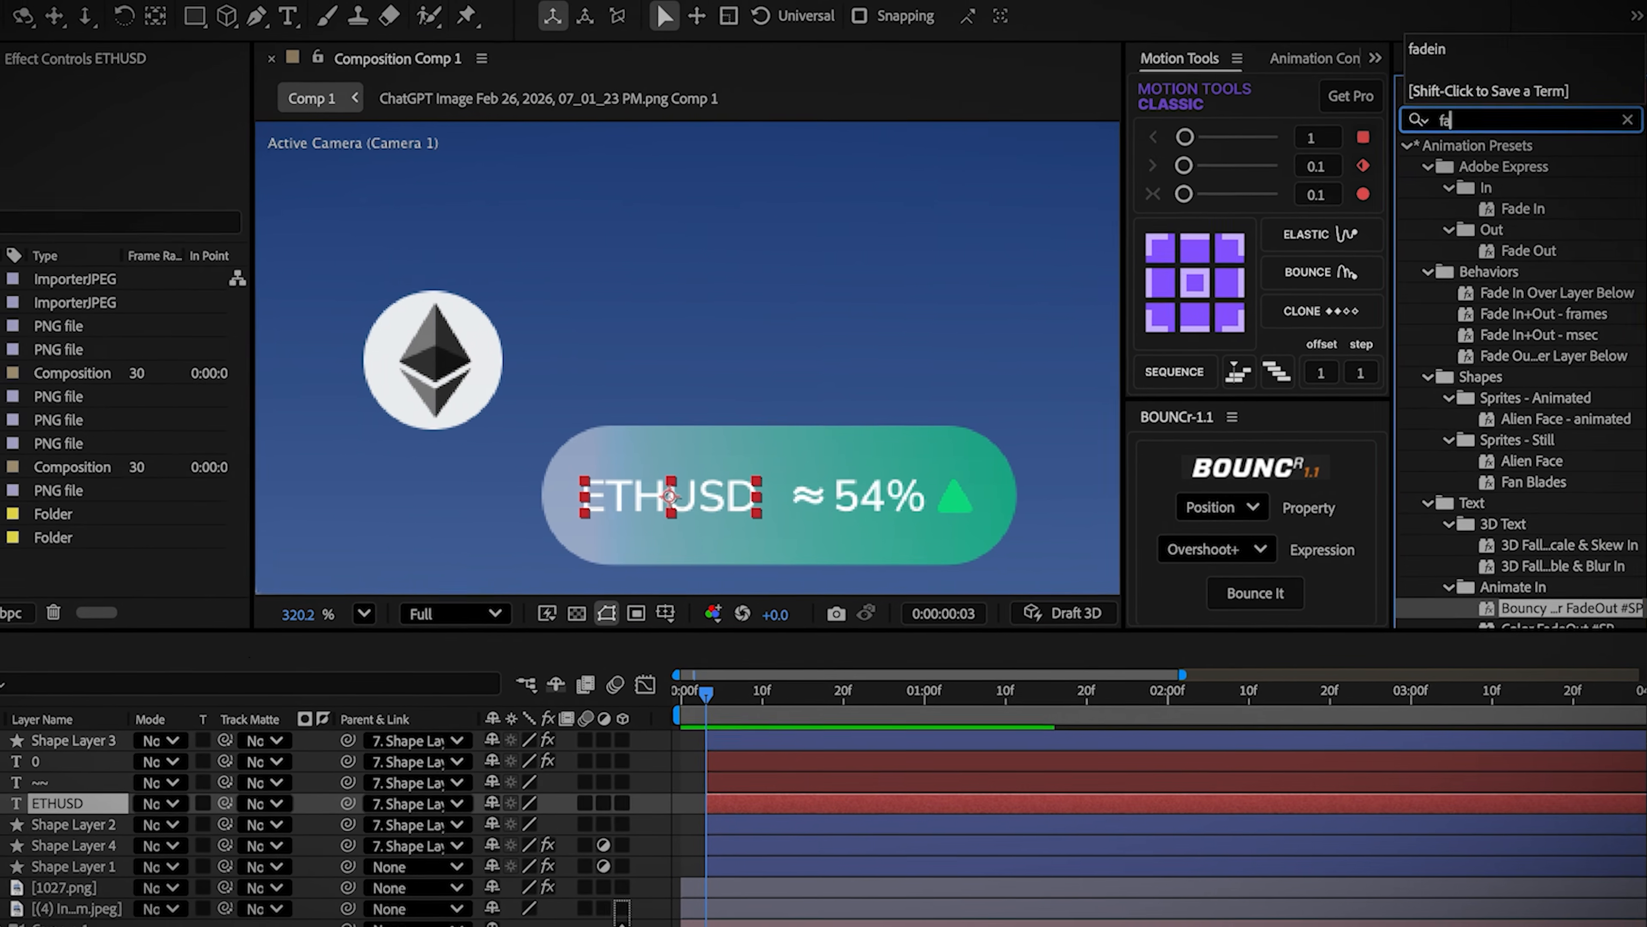
pyautogui.write('dein')
pyautogui.moveTo(1528, 214); pyautogui.dragTo(721, 771)
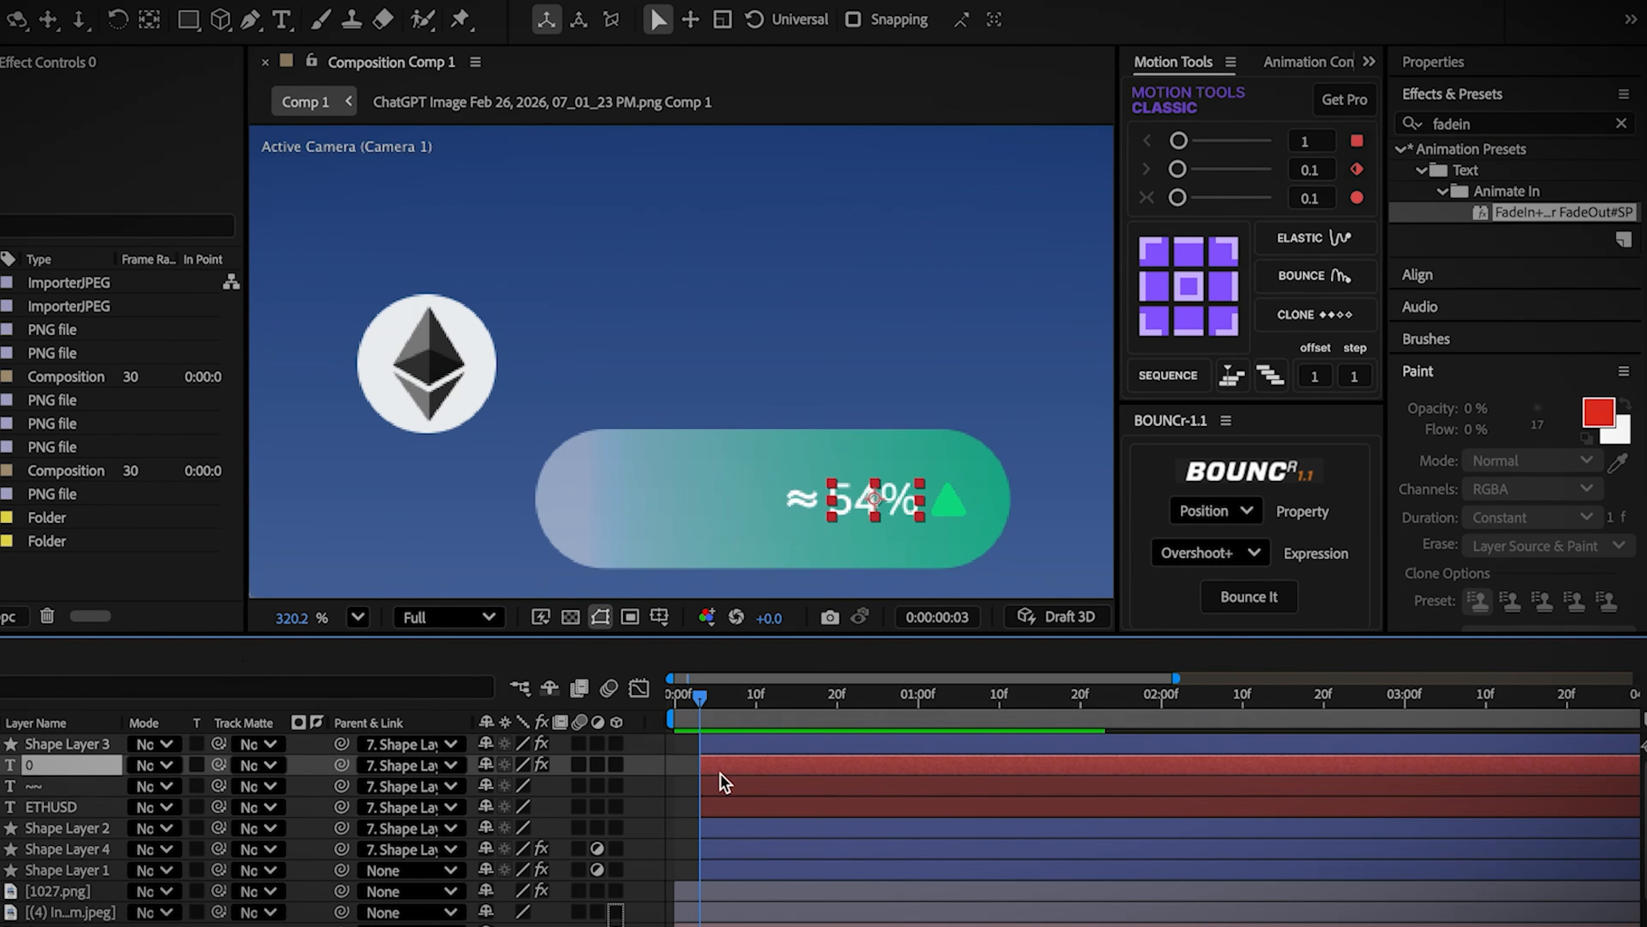
# Step: Apply the Bouncy text animation preset to the percentage number and approximation sign layers
pyautogui.write('boun')
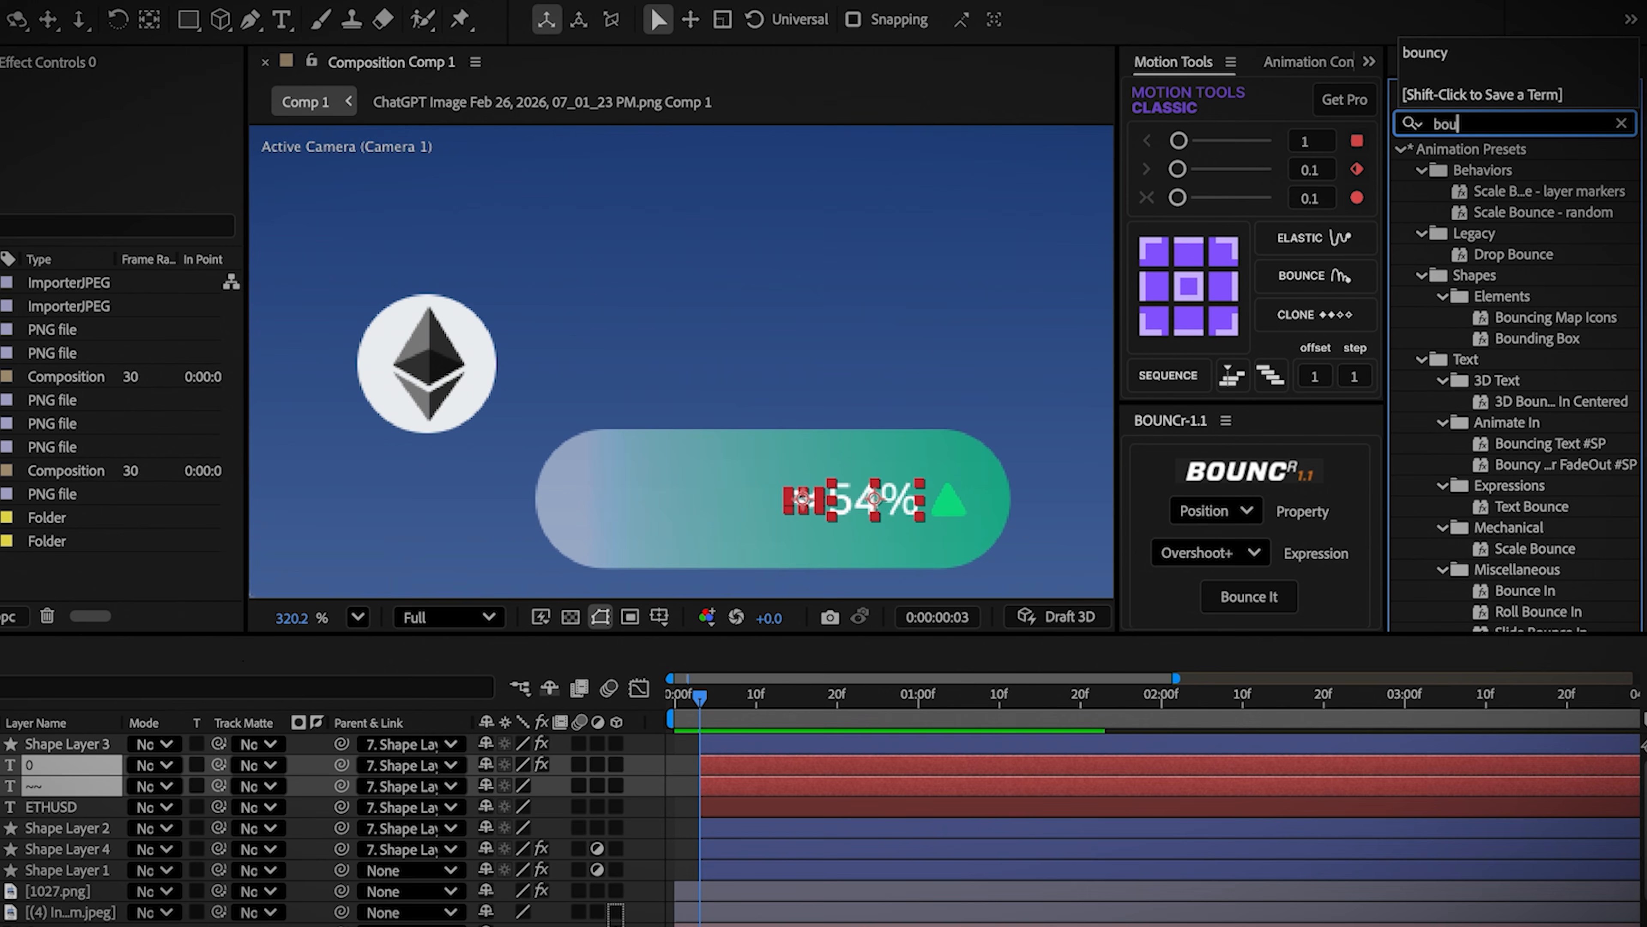
pyautogui.write('cy')
pyautogui.doubleClick(1527, 212)
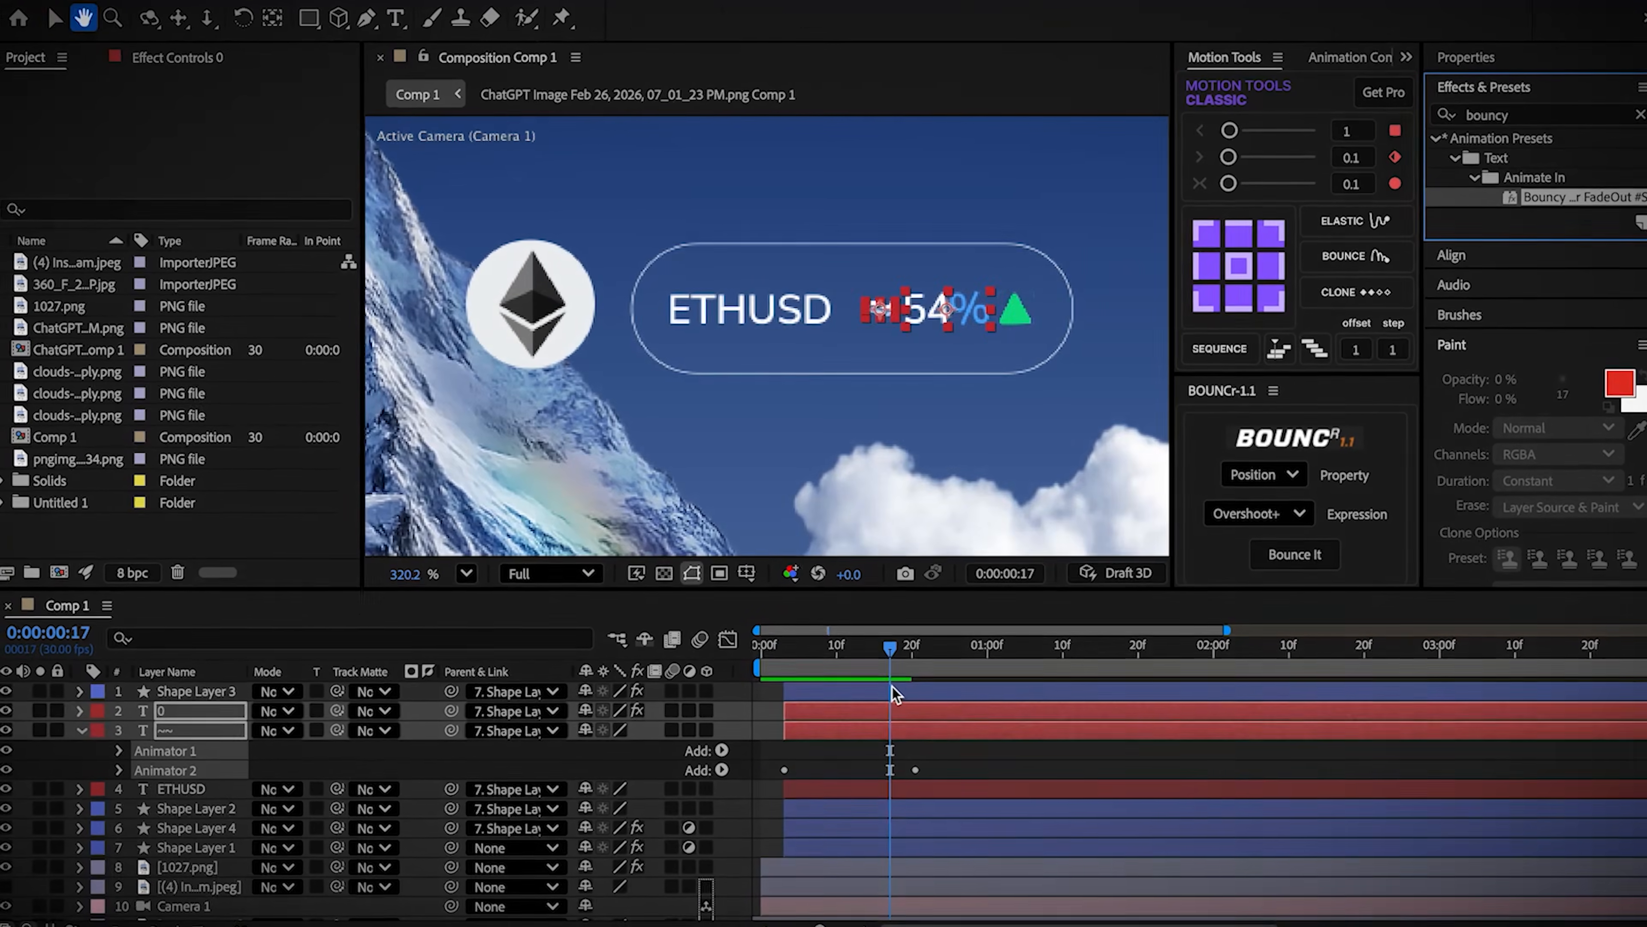
# Step: Speed up the approximation sign's text animation by moving its end keyframe to about frame 14, and preview the result from the start
pyautogui.click(843, 726)
pyautogui.press('u')
pyautogui.moveTo(917, 769); pyautogui.dragTo(868, 768)
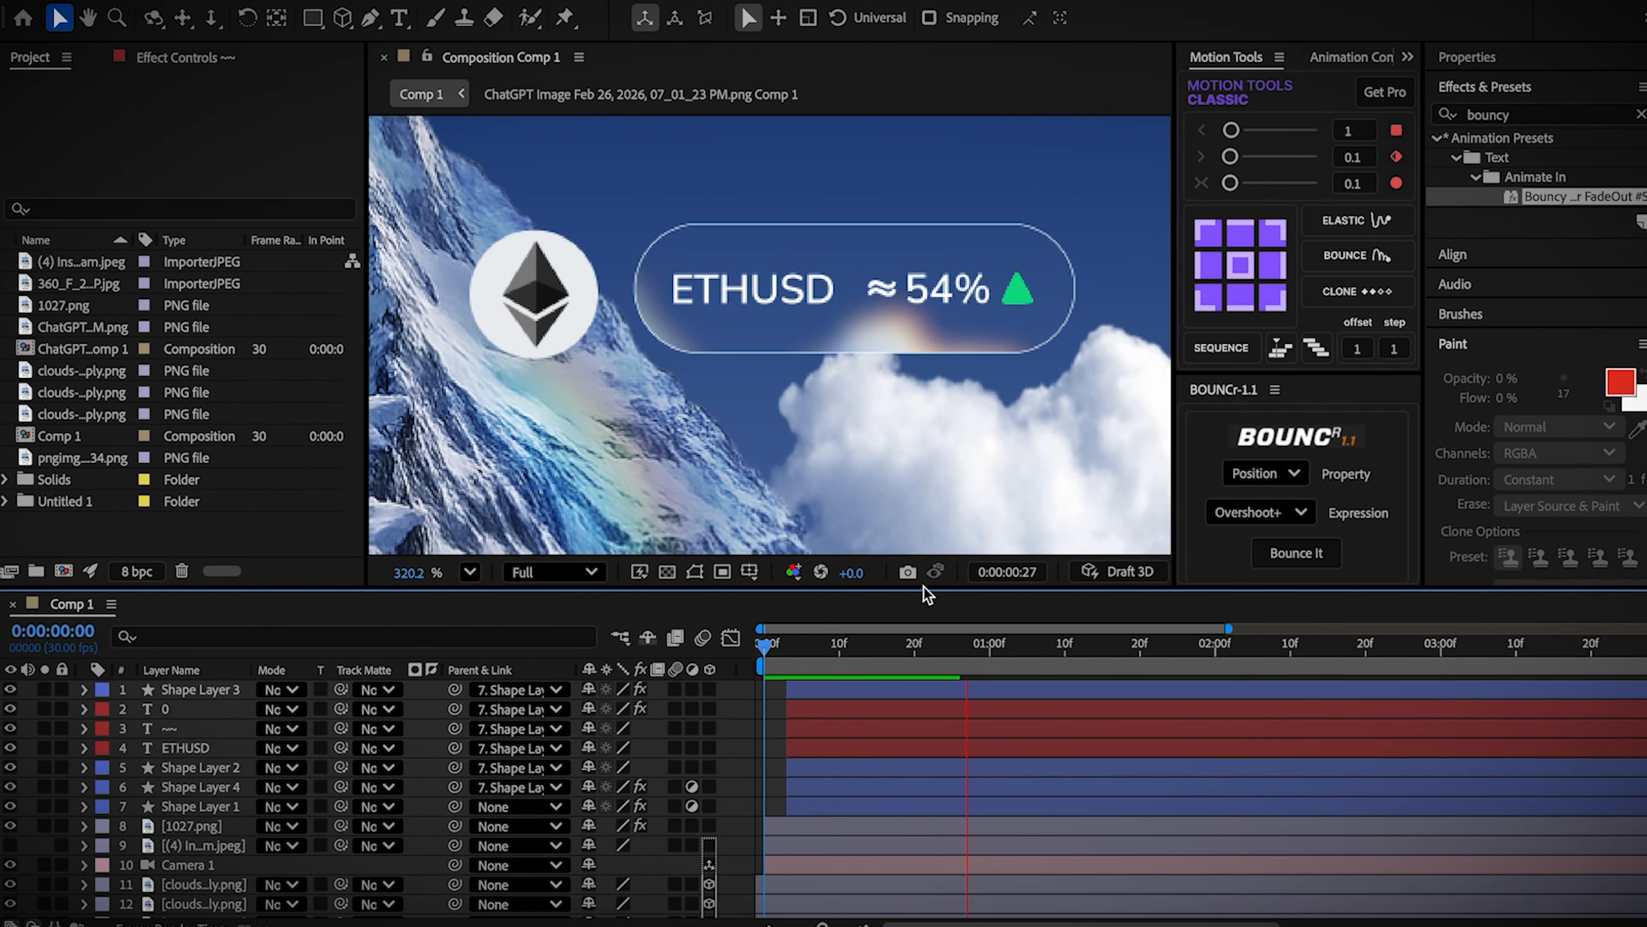
pyautogui.moveTo(784, 649); pyautogui.dragTo(754, 675)
pyautogui.press('space')
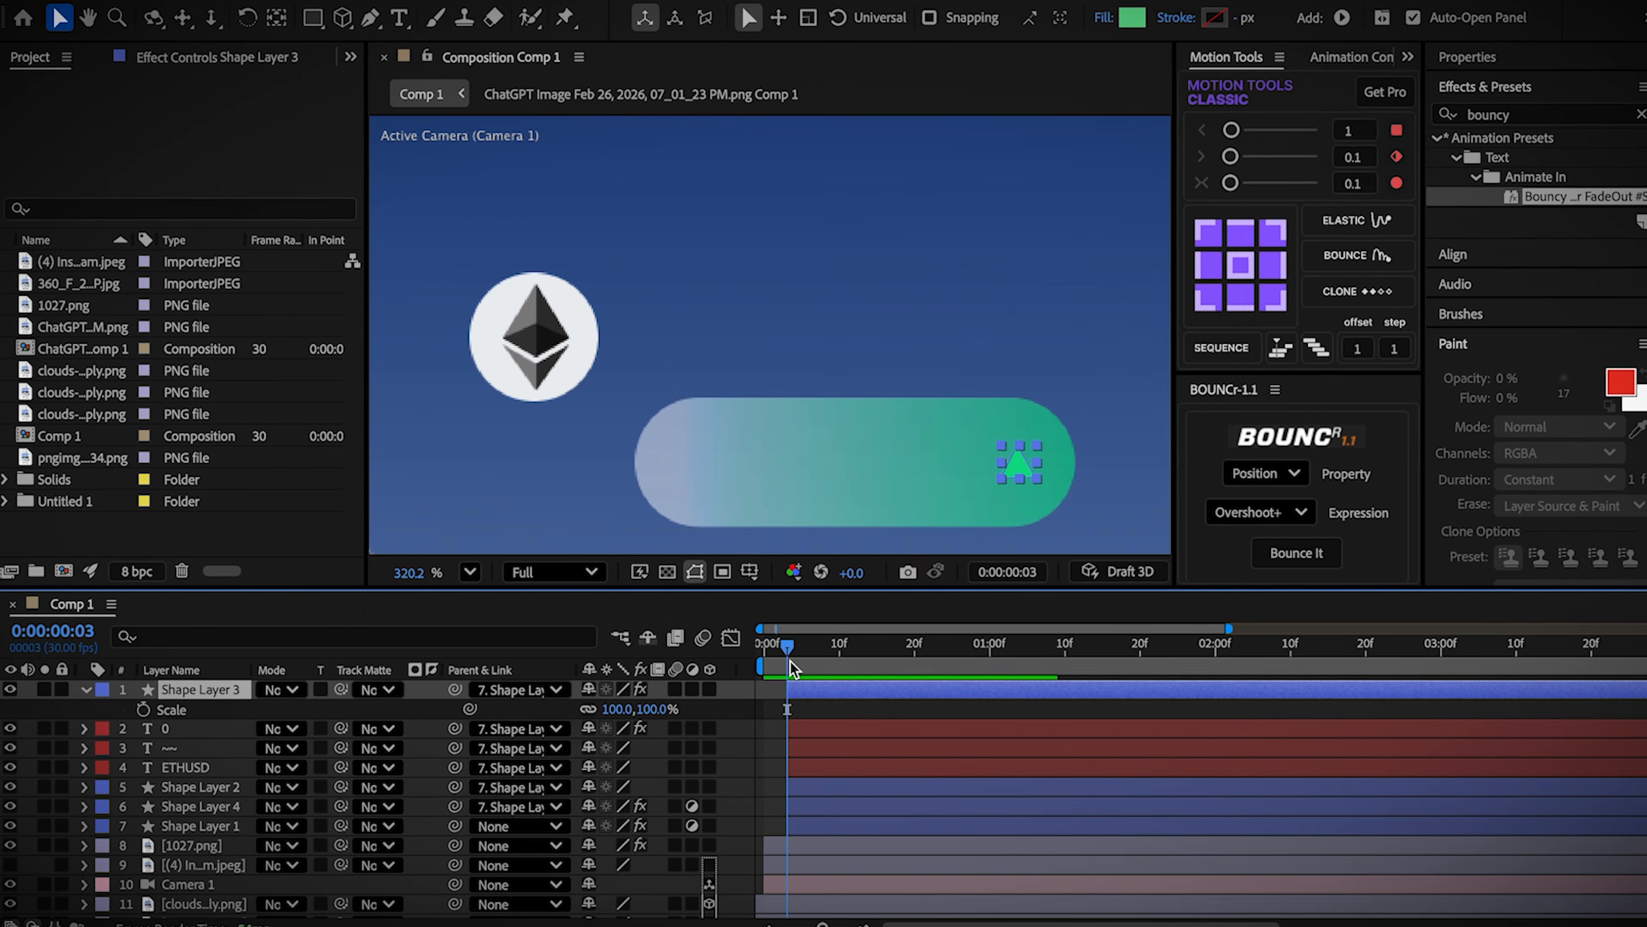
# Step: Center the green triangle's anchor point and keyframe its scale at 100% on frame 9, 100 by 231% on frame 6, and narrower on frame 3
pyautogui.moveTo(790, 661); pyautogui.dragTo(883, 654)
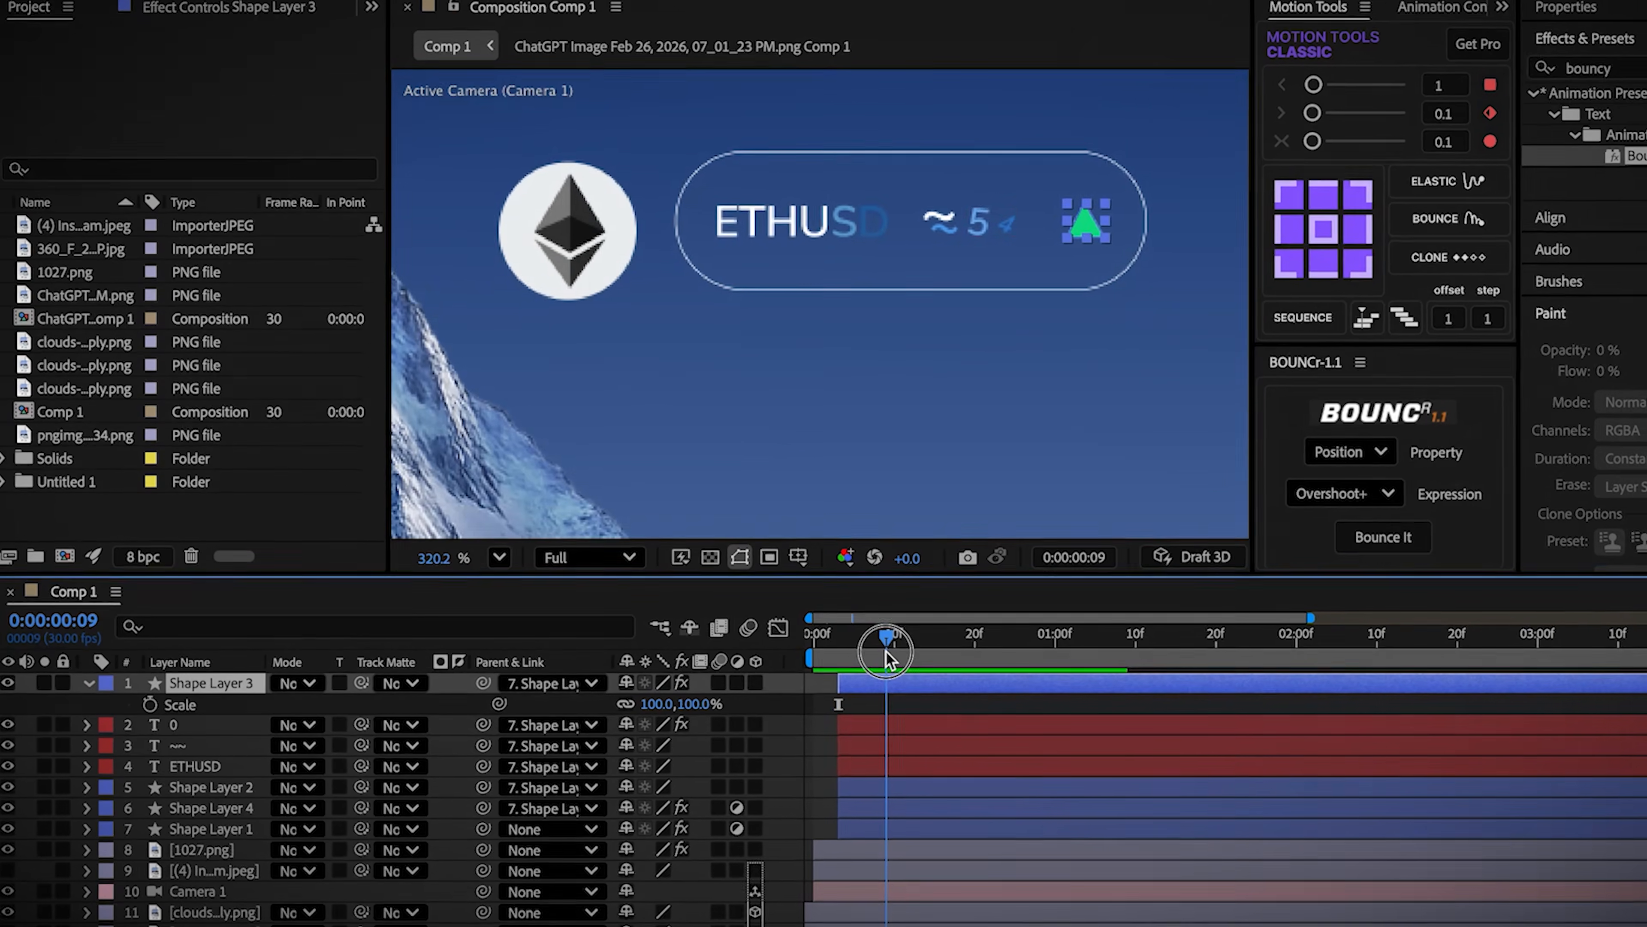
pyautogui.click(150, 705)
pyautogui.moveTo(893, 649); pyautogui.dragTo(867, 640)
pyautogui.click(1332, 228)
pyautogui.moveTo(699, 706); pyautogui.dragTo(771, 704)
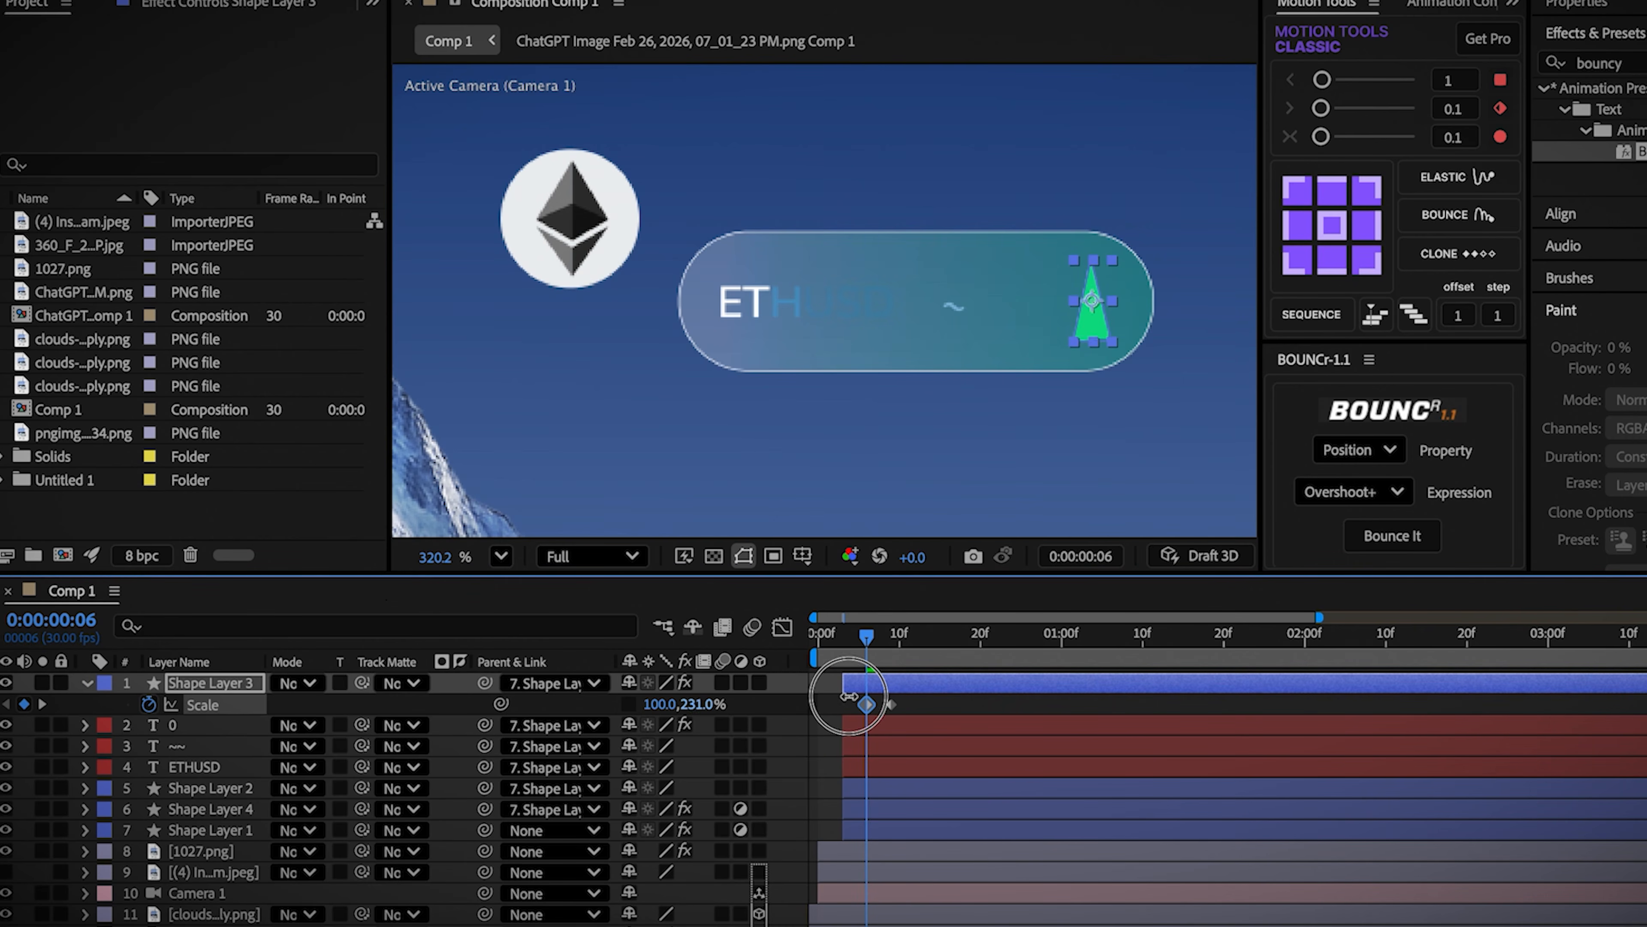
pyautogui.click(842, 652)
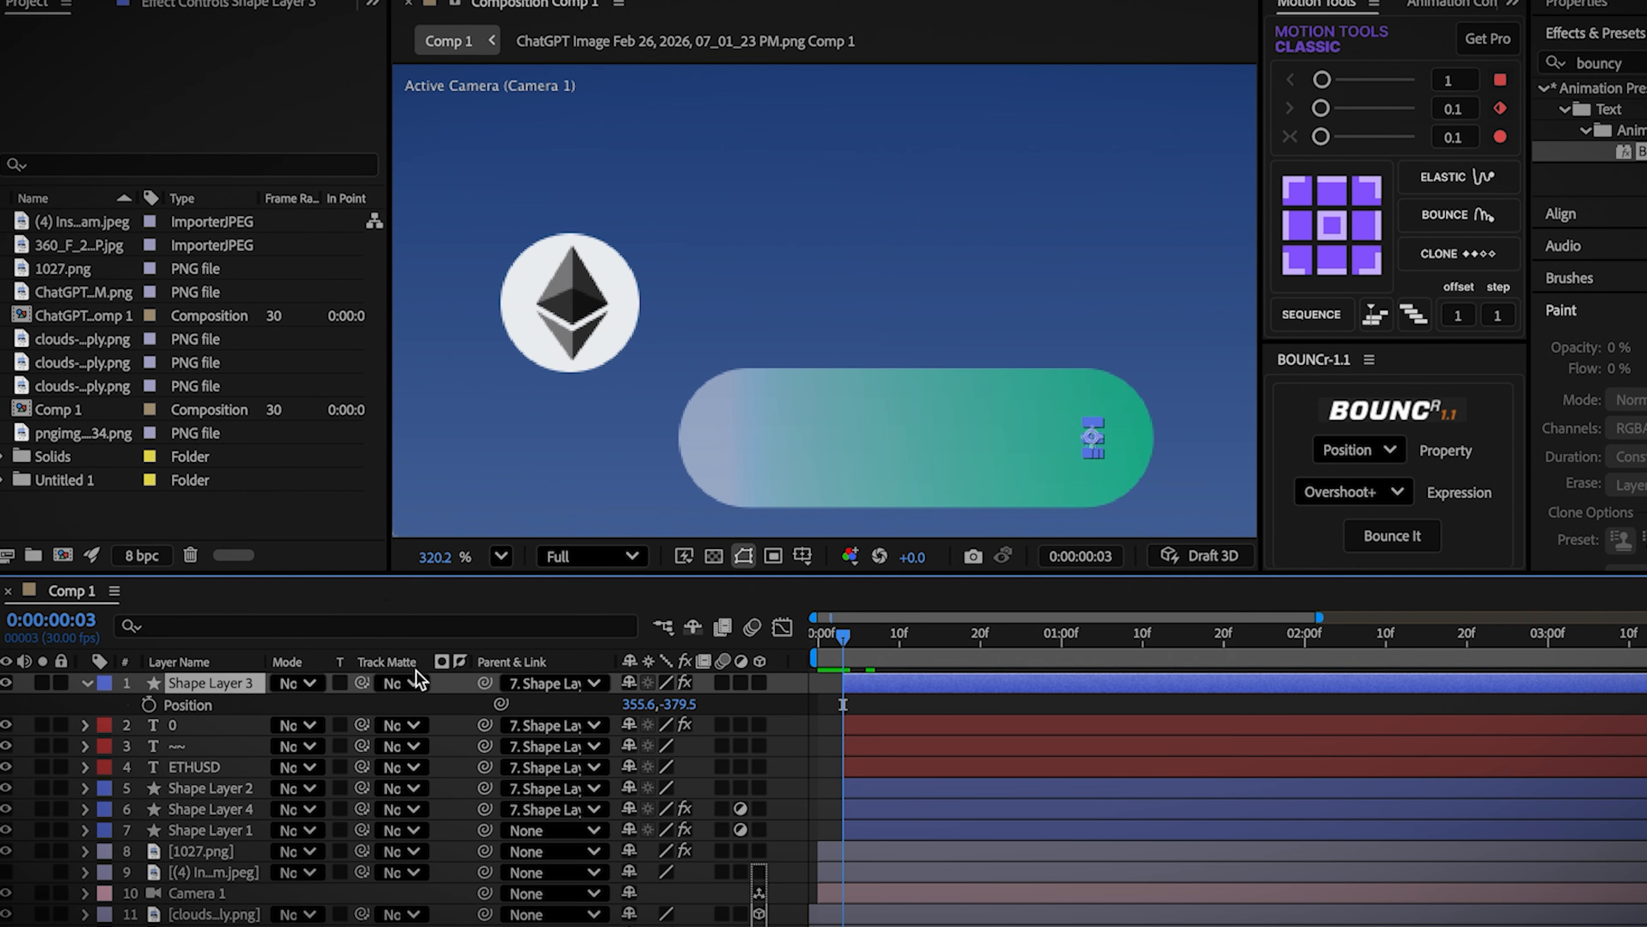
# Step: Keyframe the green triangle's position to hop from 355.6, -379.5 at frame 3 to 355.6, -401.5 at frame 6 and back at frame 9
pyautogui.click(148, 704)
pyautogui.press('u')
pyautogui.click(43, 725)
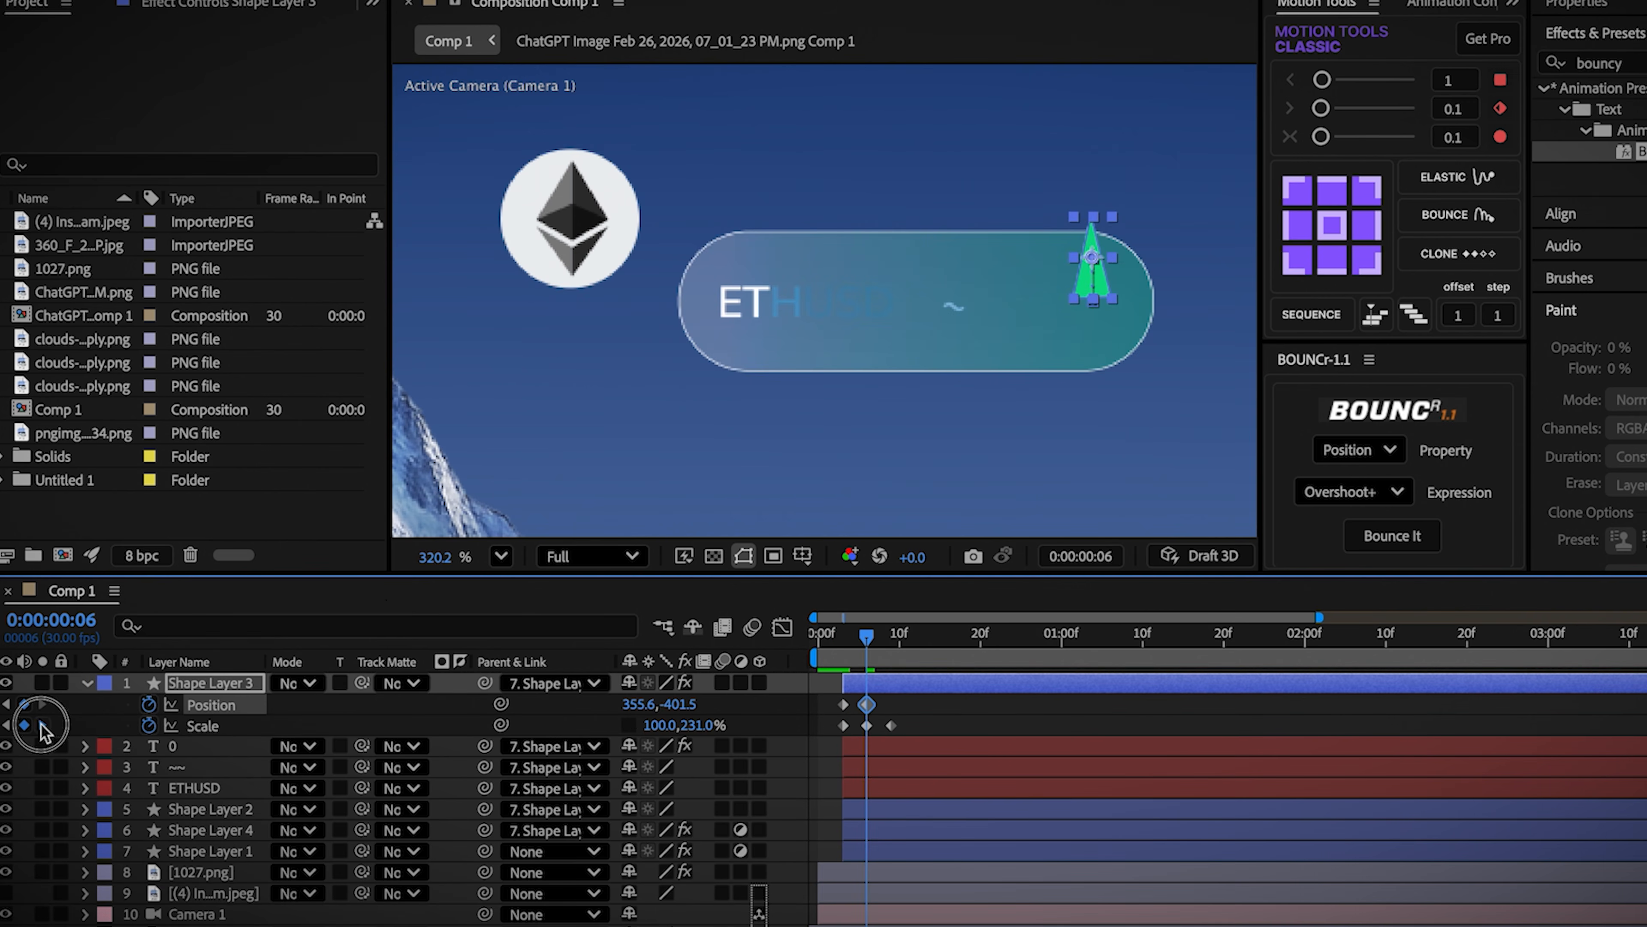
pyautogui.click(43, 725)
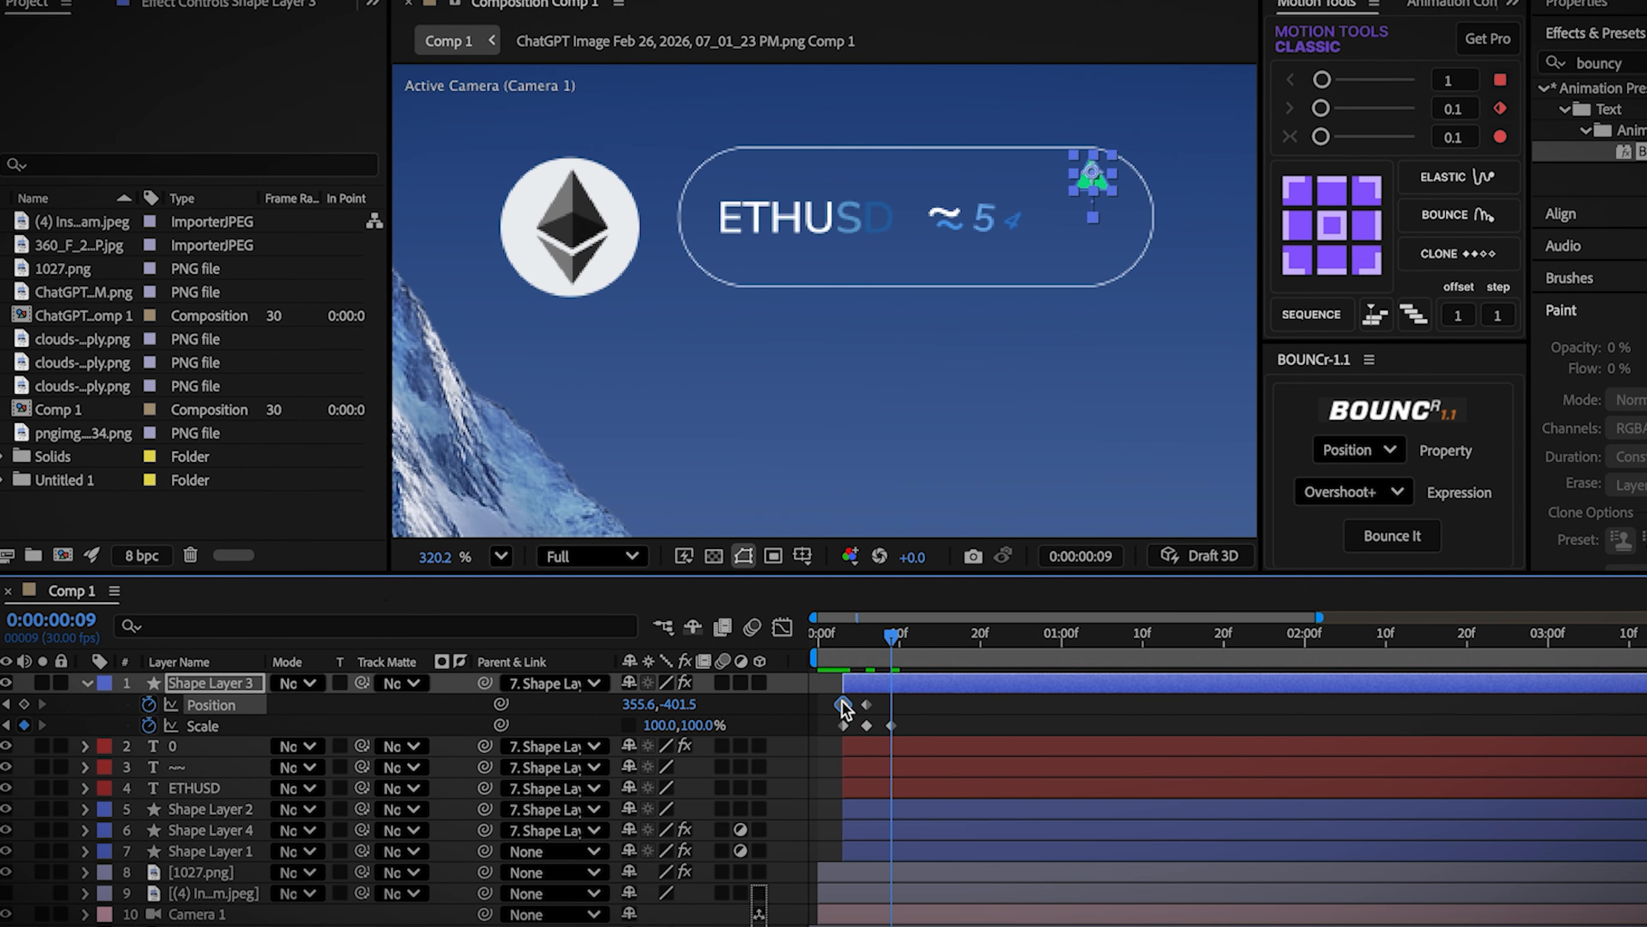
# Step: Apply the BOUNCr Overshoot+ expression to the green triangle's Position and Scale keyframes
pyautogui.moveTo(917, 702); pyautogui.dragTo(819, 737)
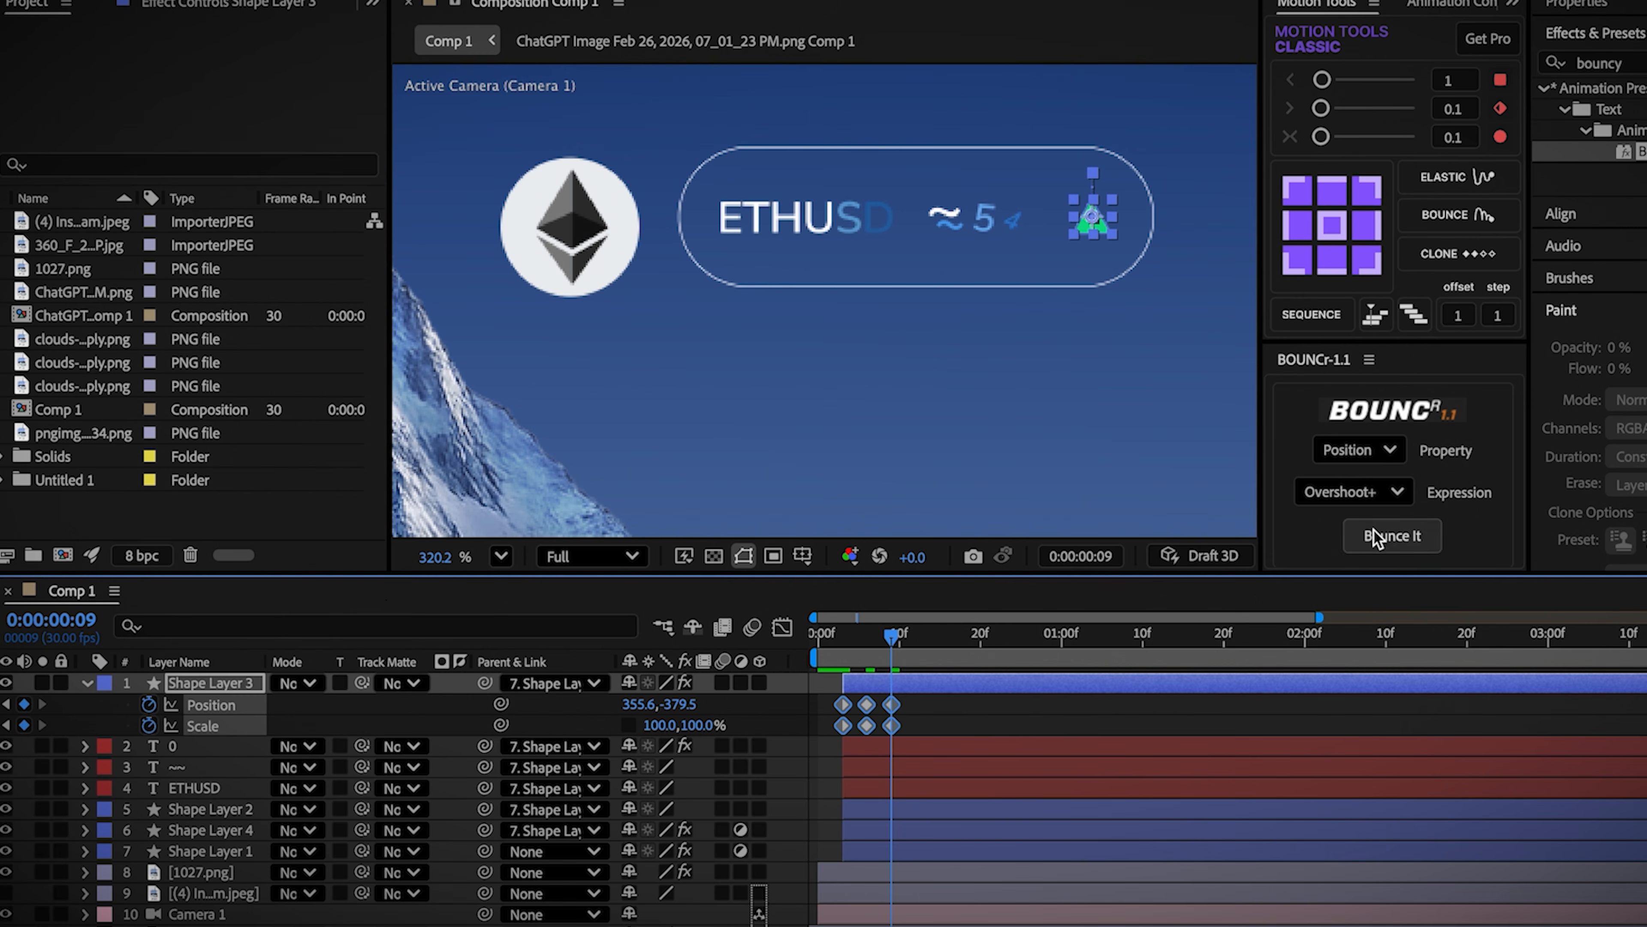
pyautogui.click(1375, 537)
pyautogui.click(1355, 449)
pyautogui.click(1336, 496)
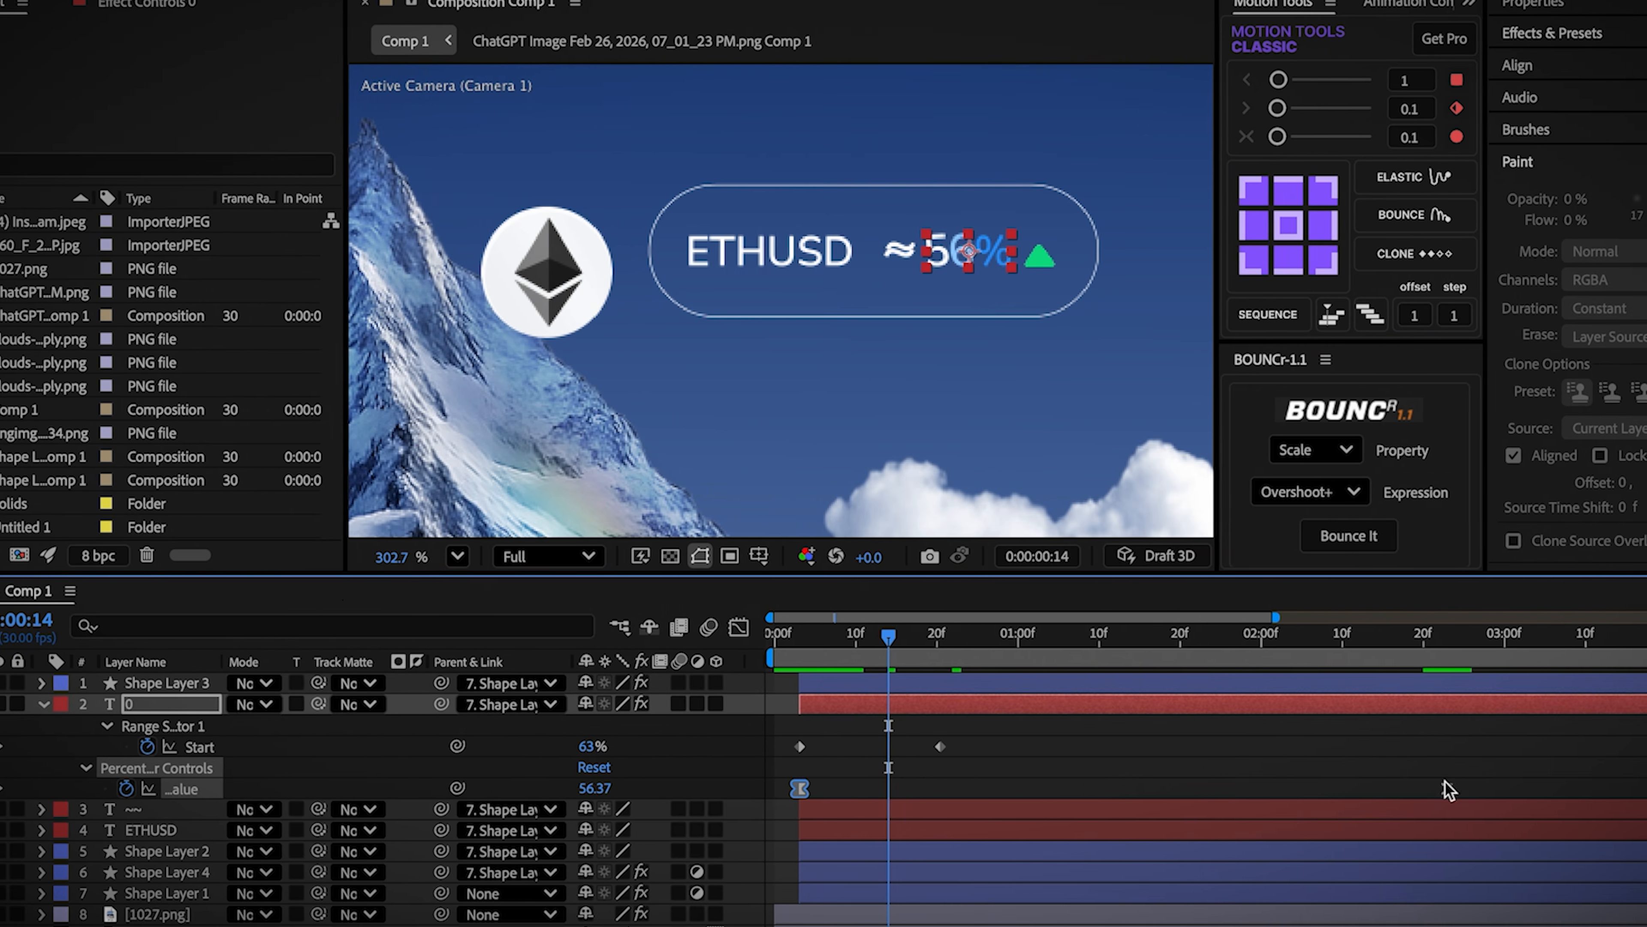
# Step: Animate the percentage counter's value from 0 at frame 3 to 54 at frame 14, and preview it from the start
pyautogui.click(1129, 798)
pyautogui.moveTo(1081, 790); pyautogui.dragTo(885, 789)
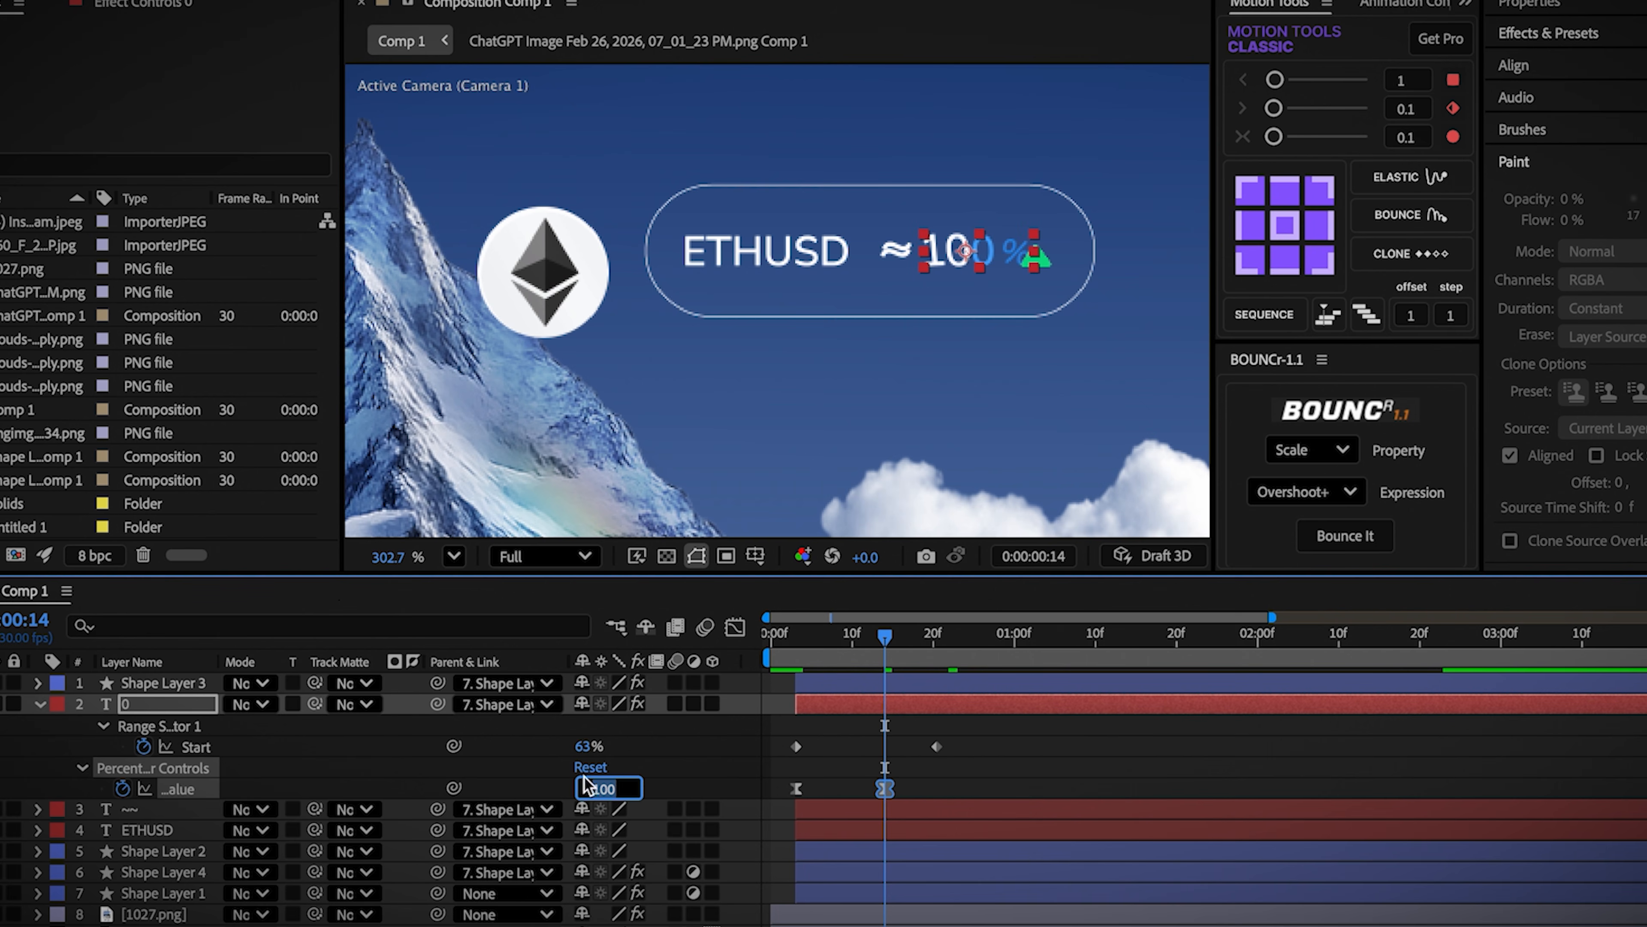
pyautogui.press('j')
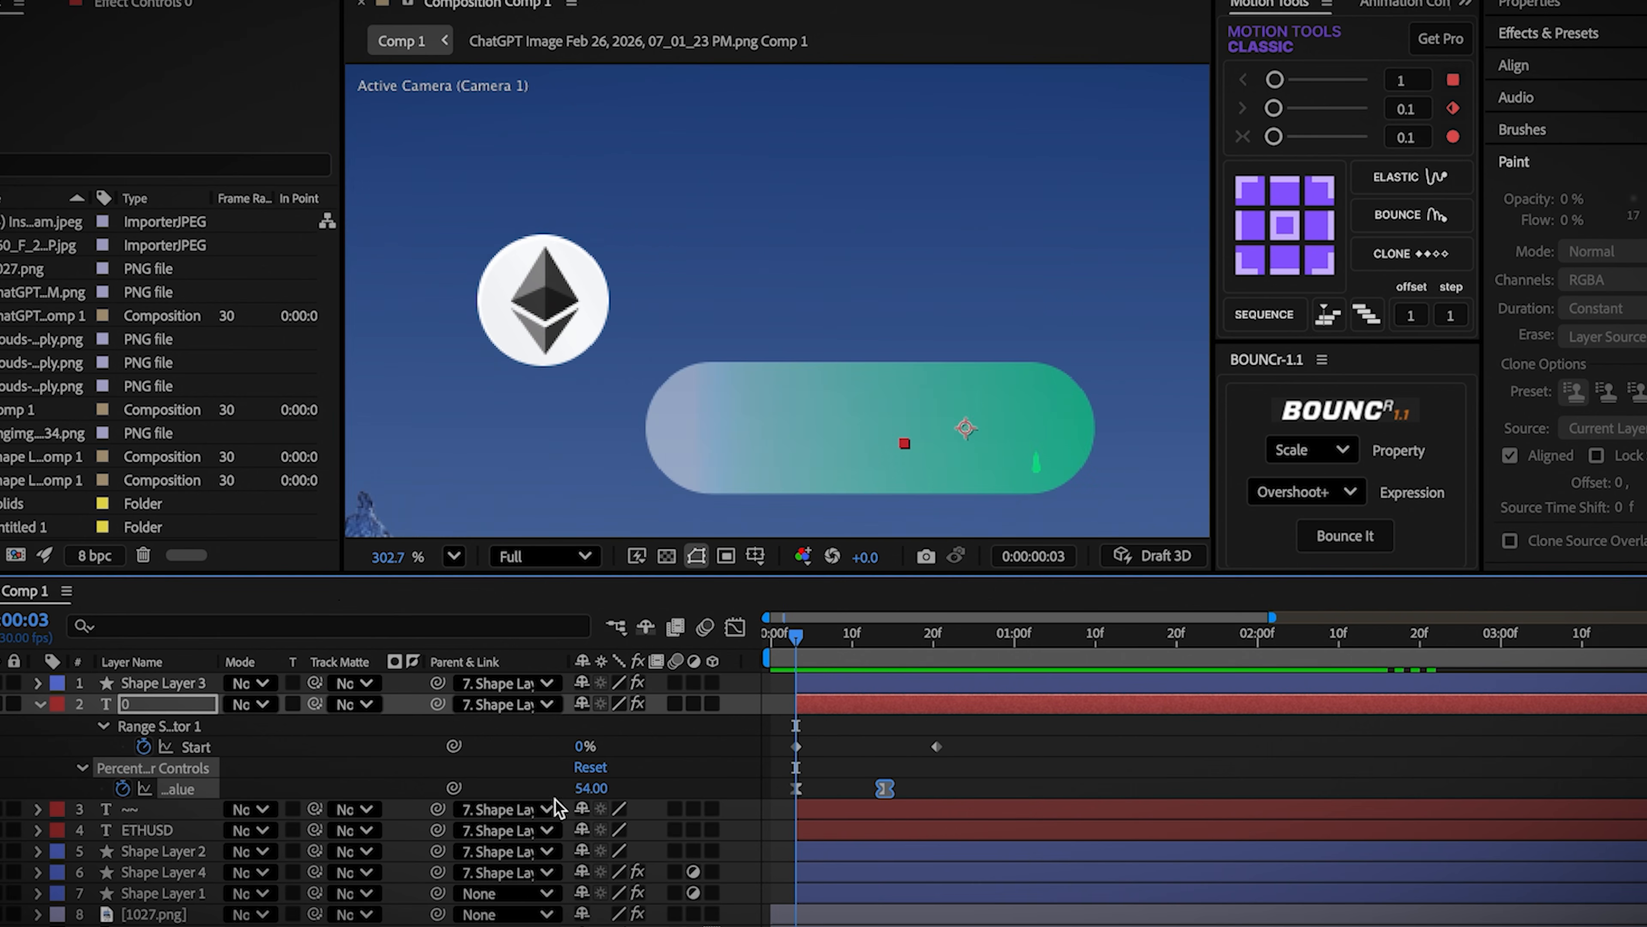
pyautogui.click(833, 774)
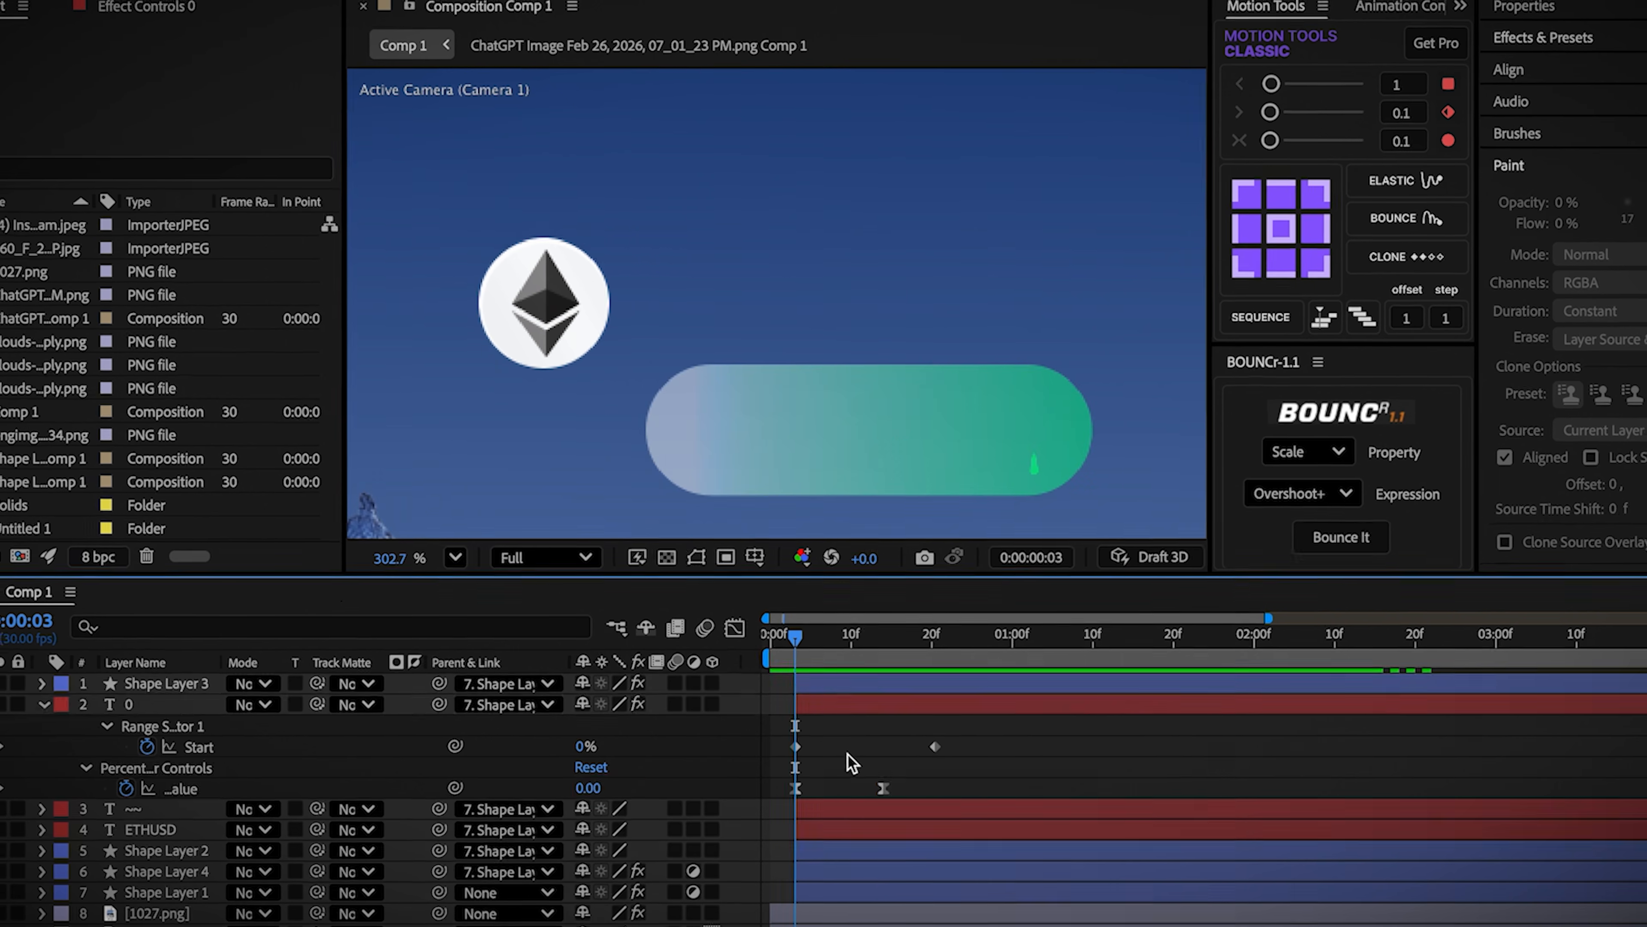
pyautogui.press('space')
pyautogui.moveTo(819, 642); pyautogui.dragTo(775, 661)
pyautogui.press('space')
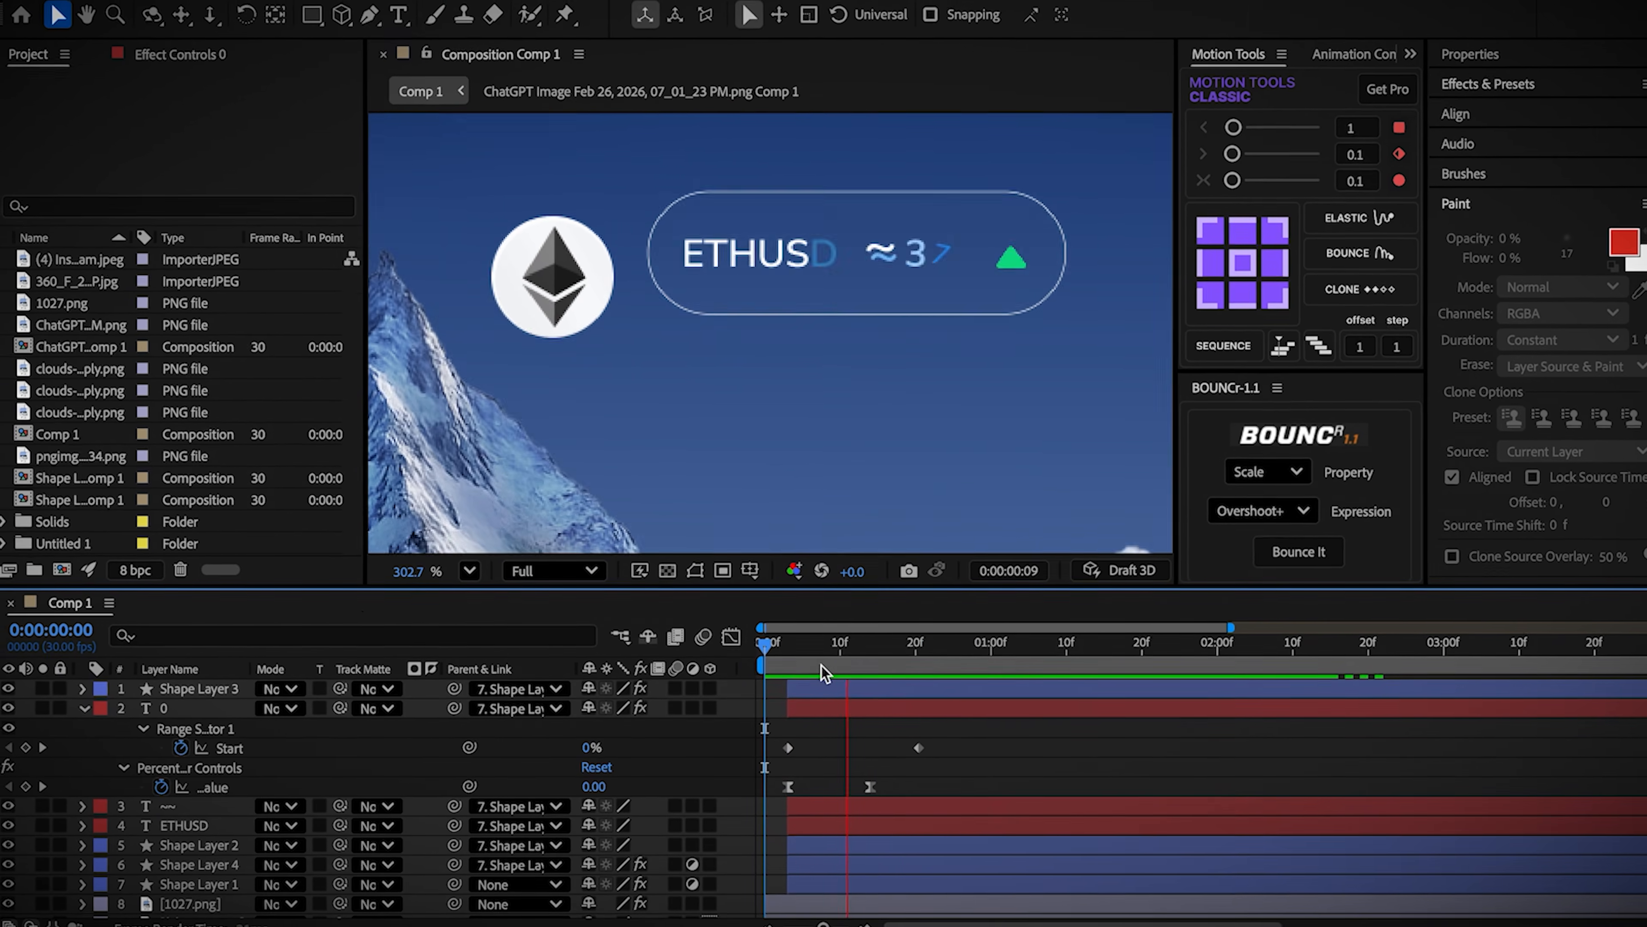
pyautogui.press('space')
pyautogui.press('u')
# Step: Add the green plus composition (Shape Layer 4 Comp 1) to the timeline and keyframe its position rising from frame 0 to about 960, 382 at frame 25
pyautogui.click(48, 474)
pyautogui.moveTo(54, 482); pyautogui.dragTo(134, 689)
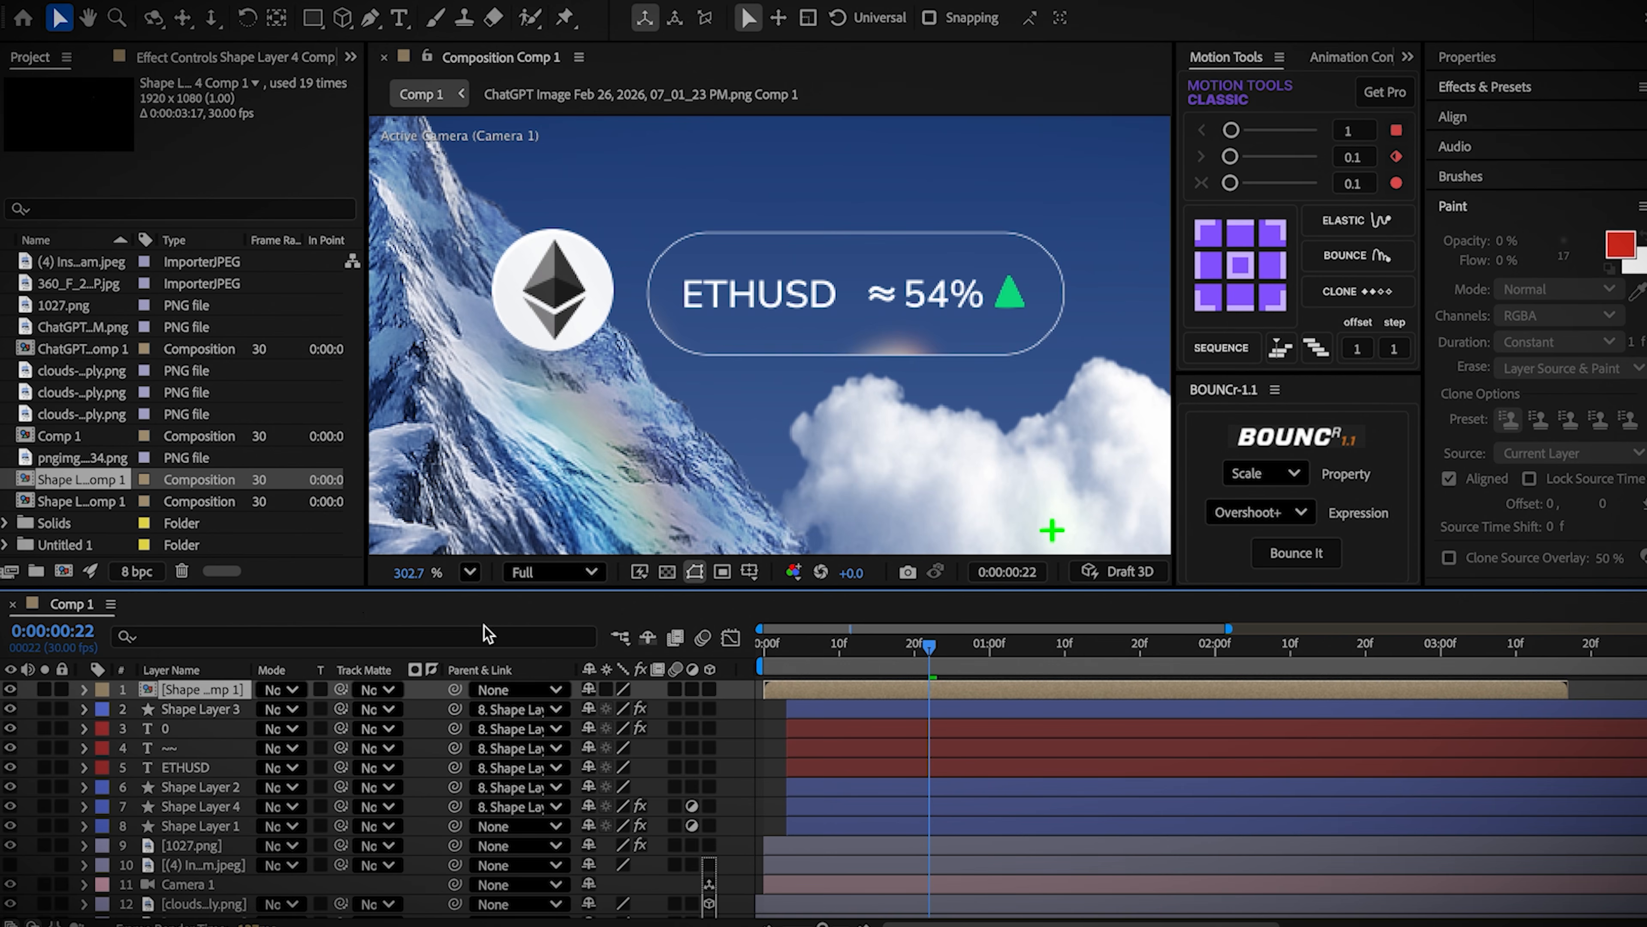
pyautogui.moveTo(801, 665); pyautogui.dragTo(953, 675)
pyautogui.press('p')
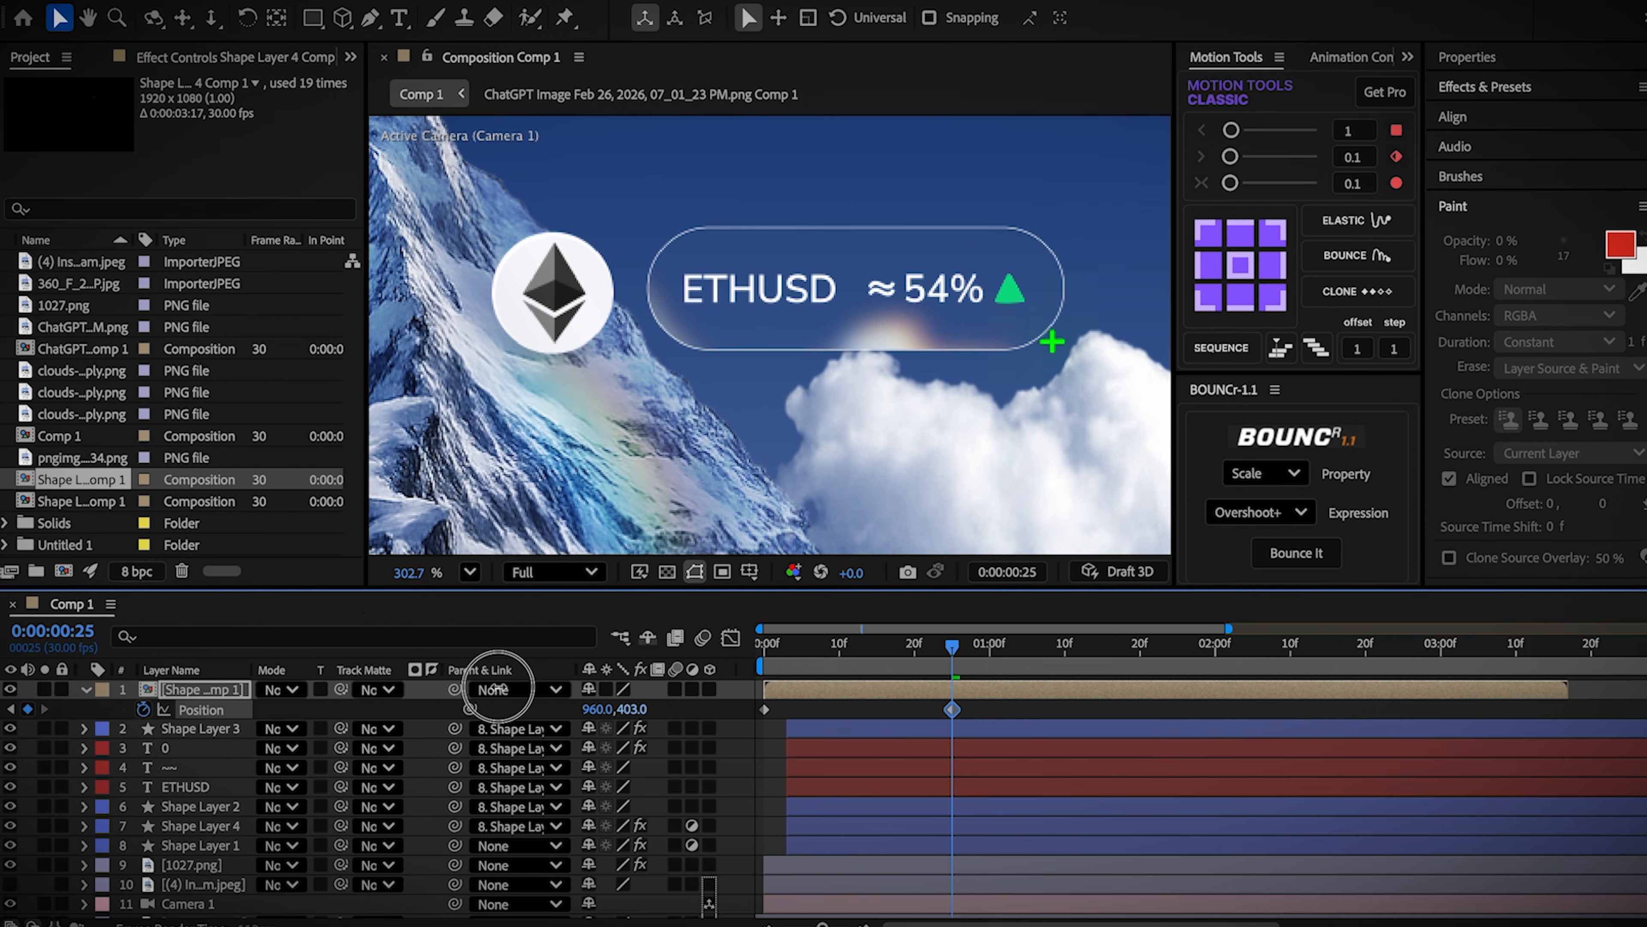
# Step: Ease the green plus's position keyframes and reshape their curve in the Graph Editor
pyautogui.click(731, 637)
pyautogui.moveTo(1038, 771); pyautogui.dragTo(721, 676)
pyautogui.click(1349, 904)
pyautogui.moveTo(791, 867); pyautogui.dragTo(672, 858)
pyautogui.click(636, 623)
# Step: Keyframe the green plus's opacity at 0% on frame 0, 100% on frames 5 and 19, and 0% on frame 25, and preview it
pyautogui.press('t')
pyautogui.moveTo(490, 696); pyautogui.dragTo(154, 709)
pyautogui.click(132, 697)
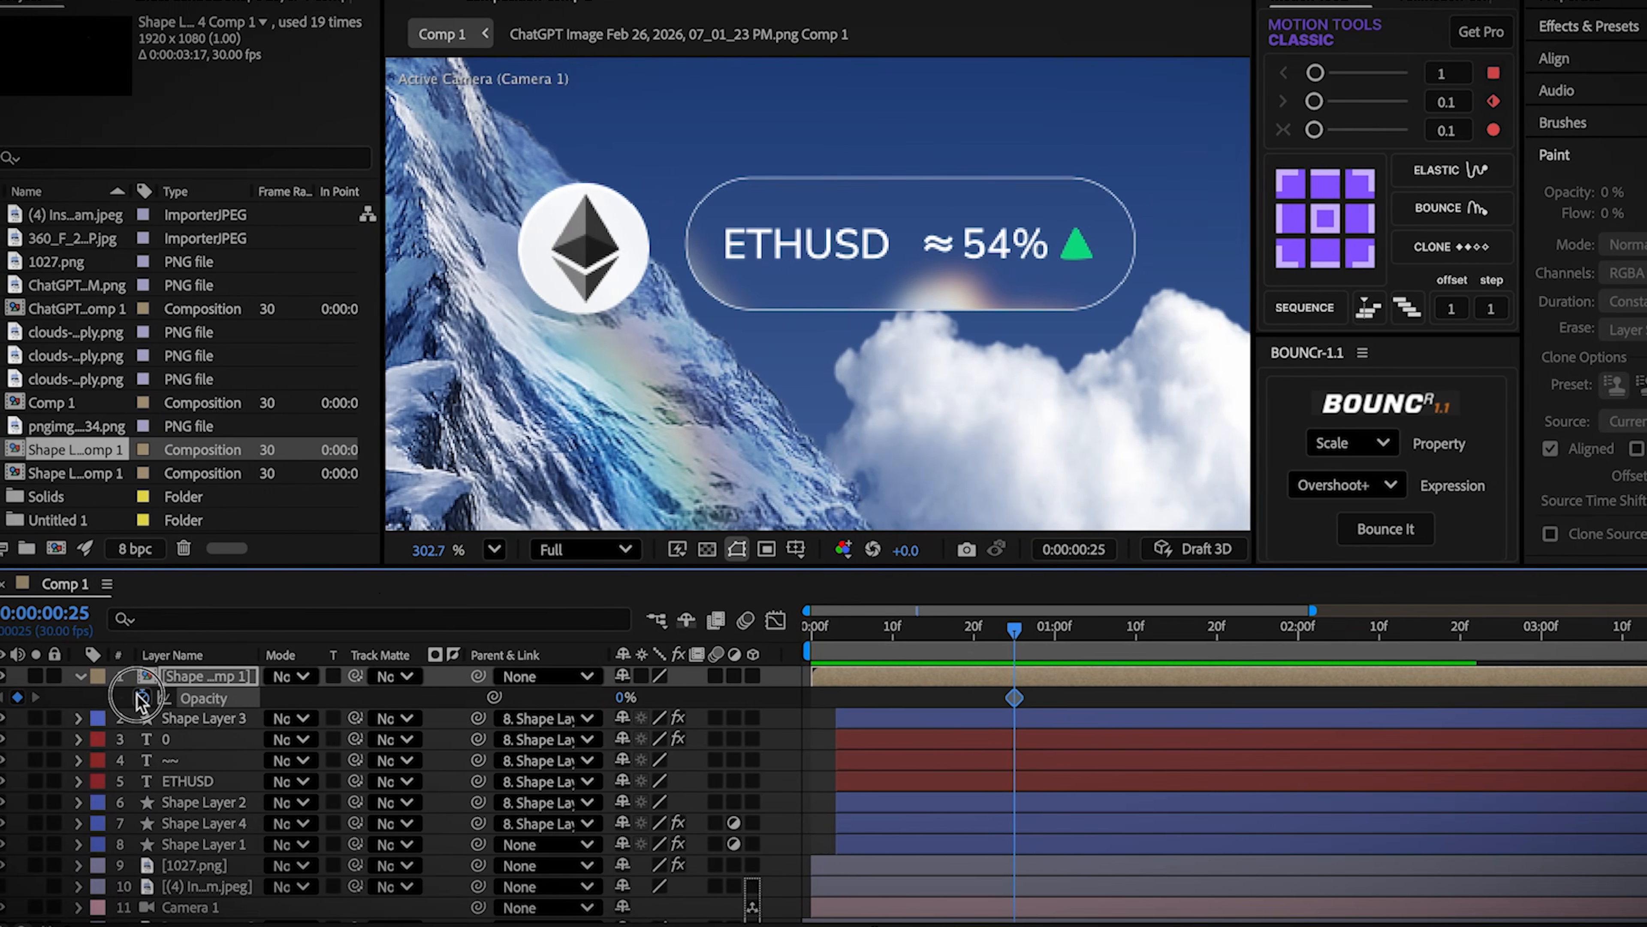
pyautogui.click(969, 649)
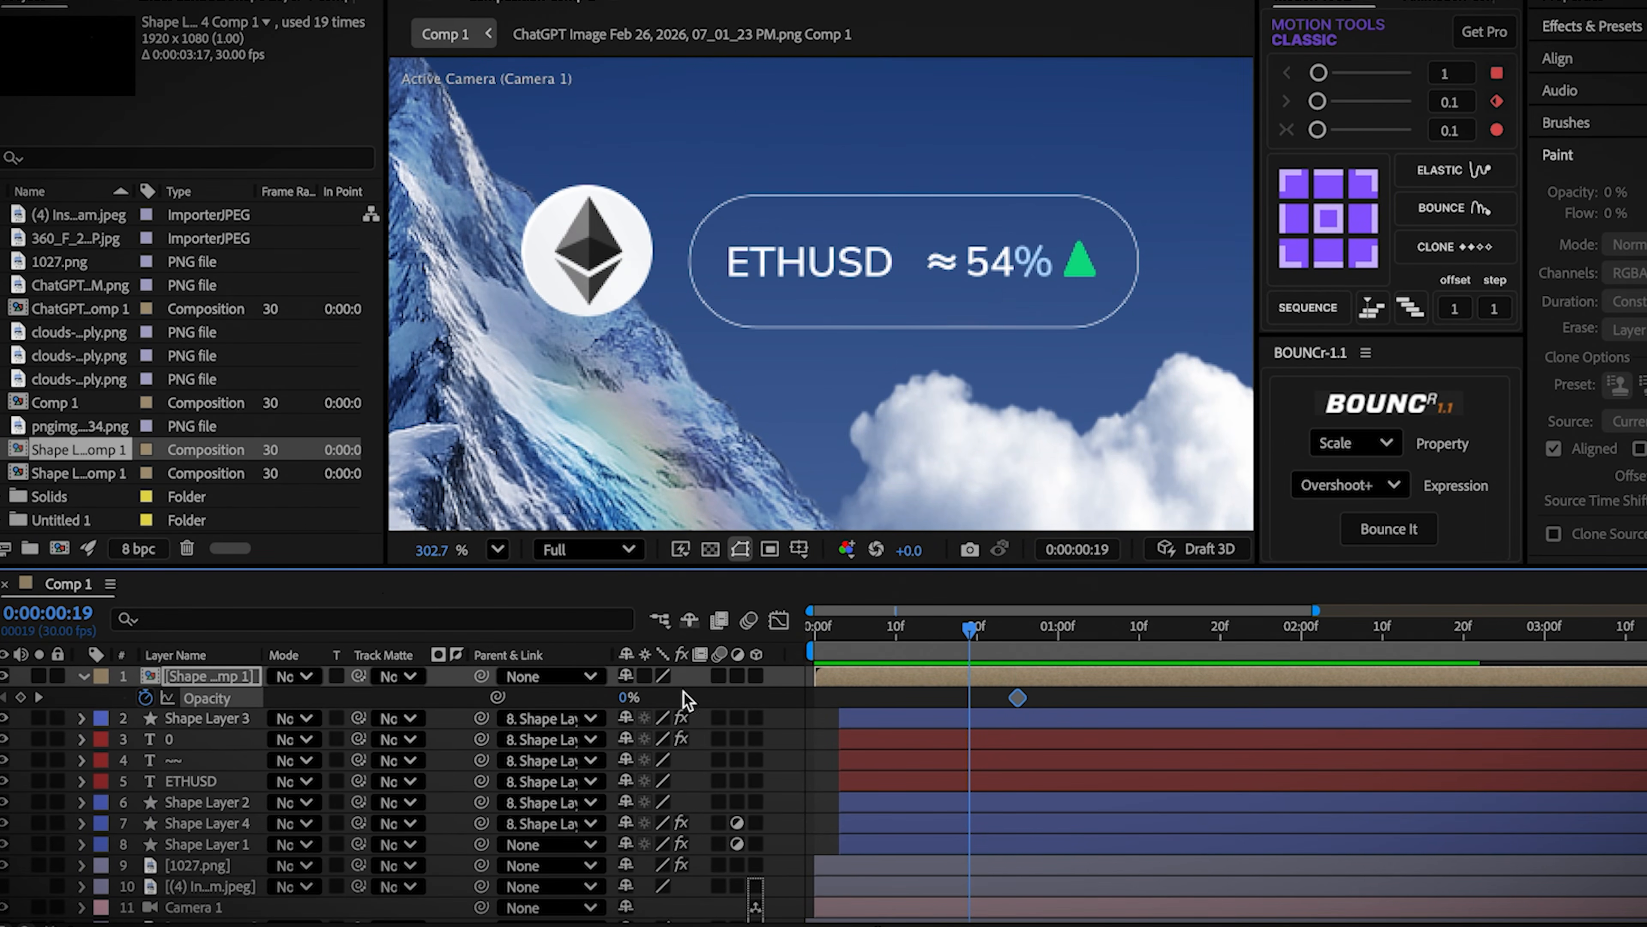
pyautogui.moveTo(625, 702); pyautogui.dragTo(846, 693)
pyautogui.click(856, 649)
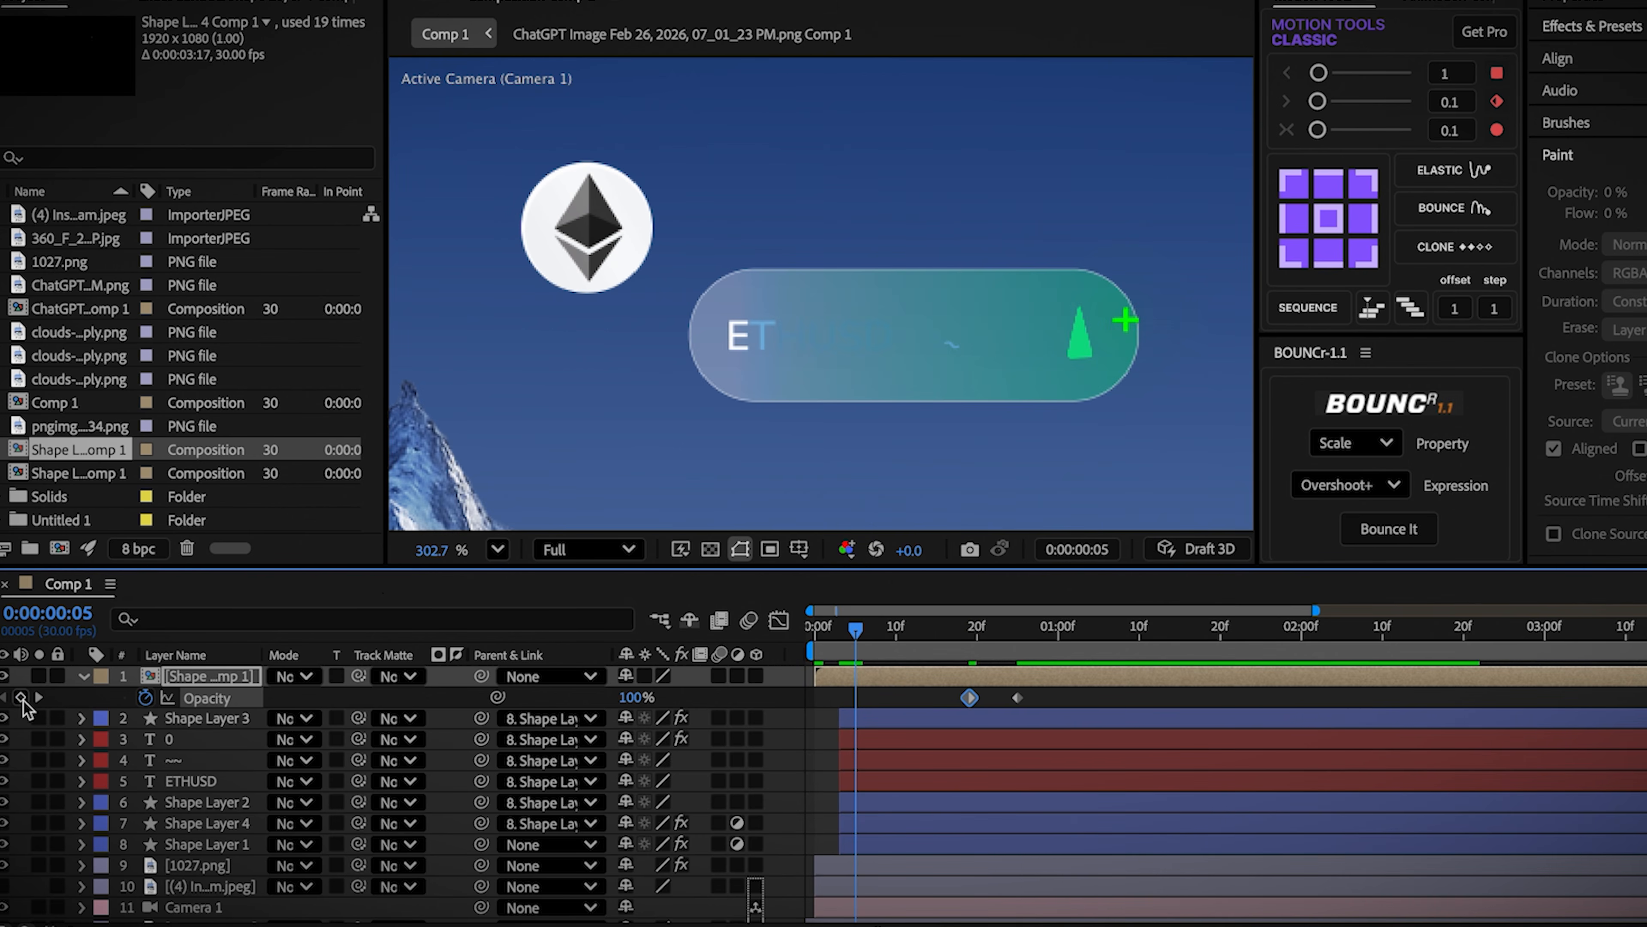
pyautogui.moveTo(855, 633); pyautogui.dragTo(815, 632)
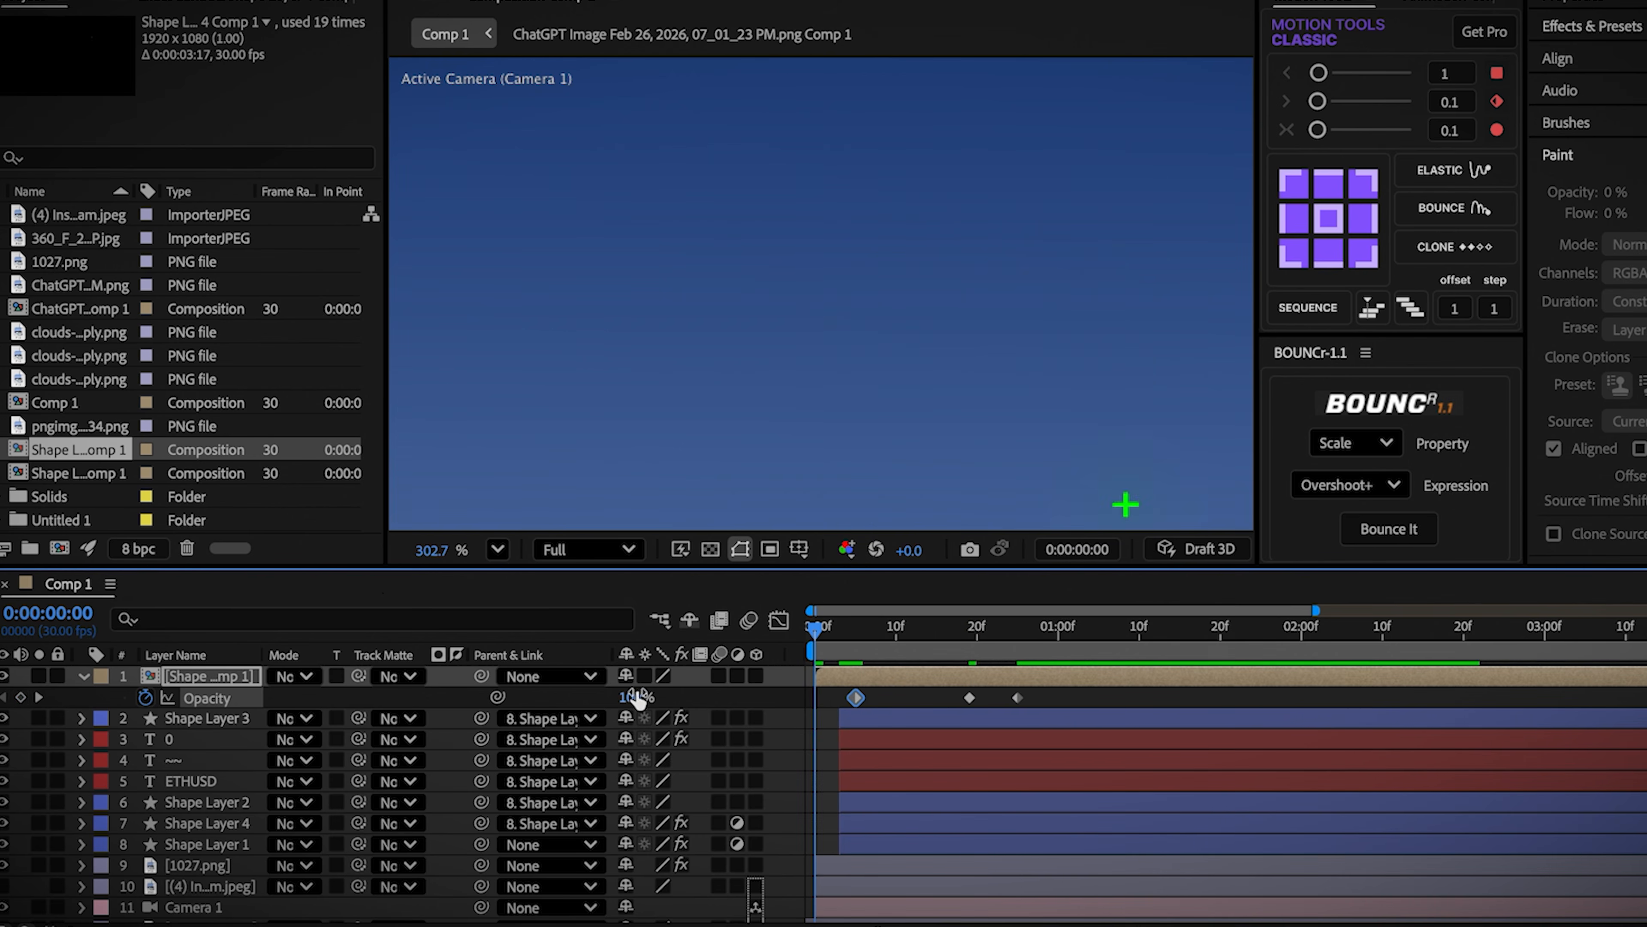
pyautogui.press('space')
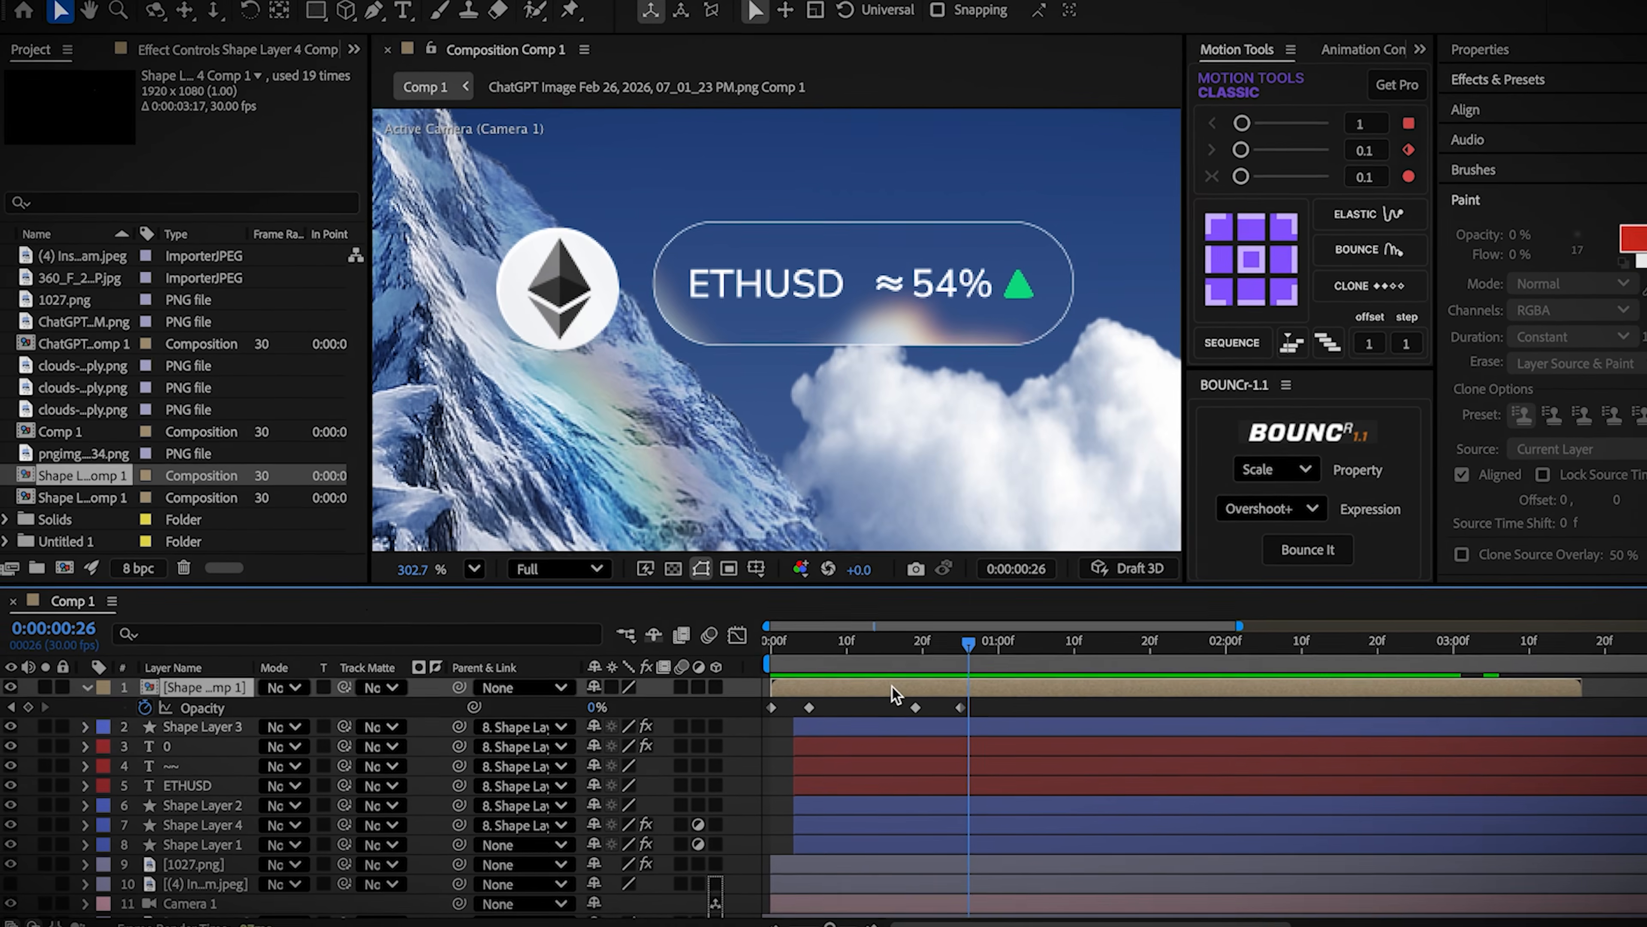
# Step: Duplicate the green plus layer five times and spread the copies across the ETHUSD label by offsetting each one's anchor point
pyautogui.press('super+d')
pyautogui.click(900, 642)
pyautogui.press('a')
pyautogui.moveTo(599, 706); pyautogui.dragTo(649, 700)
pyautogui.press('super+d')
pyautogui.moveTo(636, 711); pyautogui.dragTo(644, 703)
pyautogui.press('super+d')
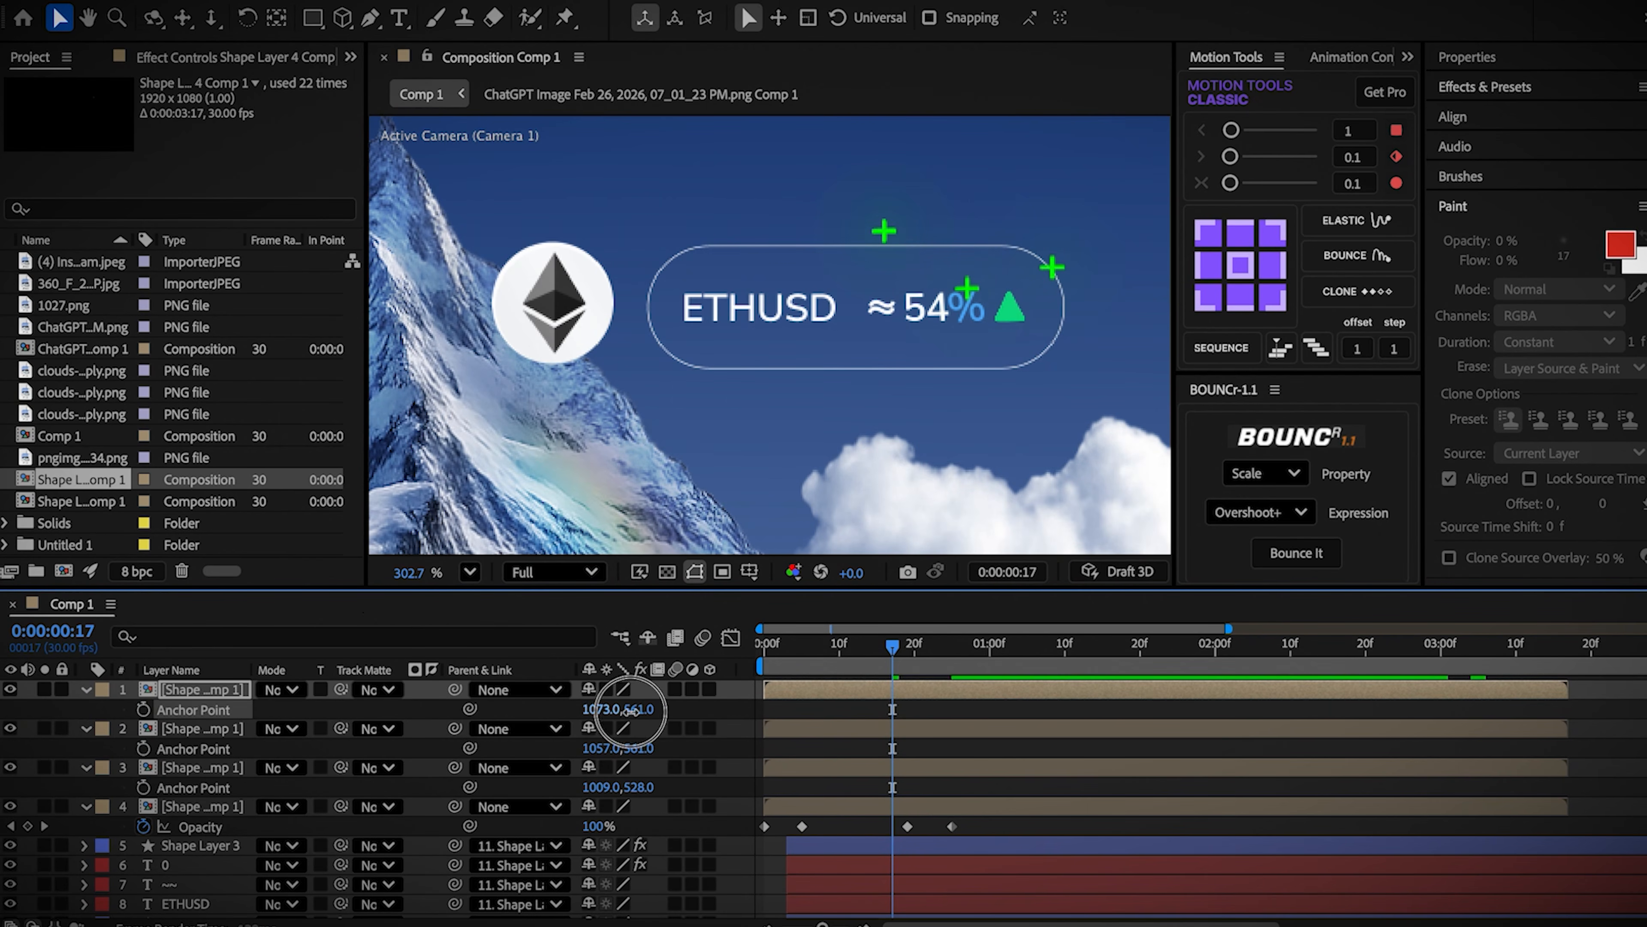
pyautogui.press('super+d')
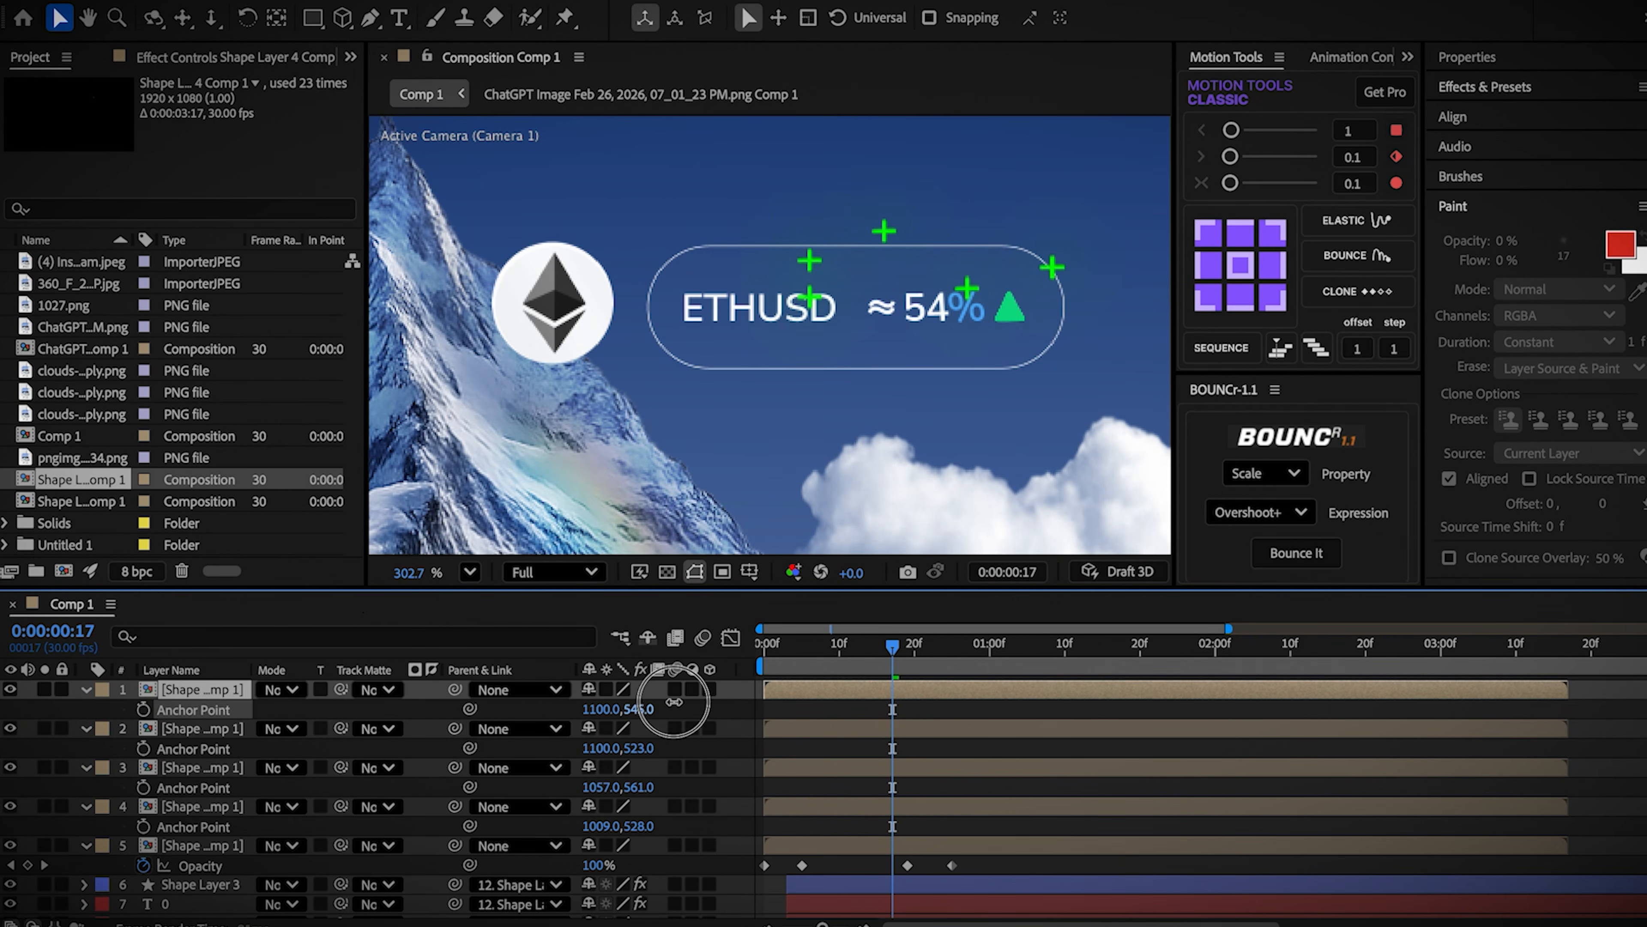
pyautogui.press('super+d')
pyautogui.moveTo(600, 709); pyautogui.dragTo(590, 711)
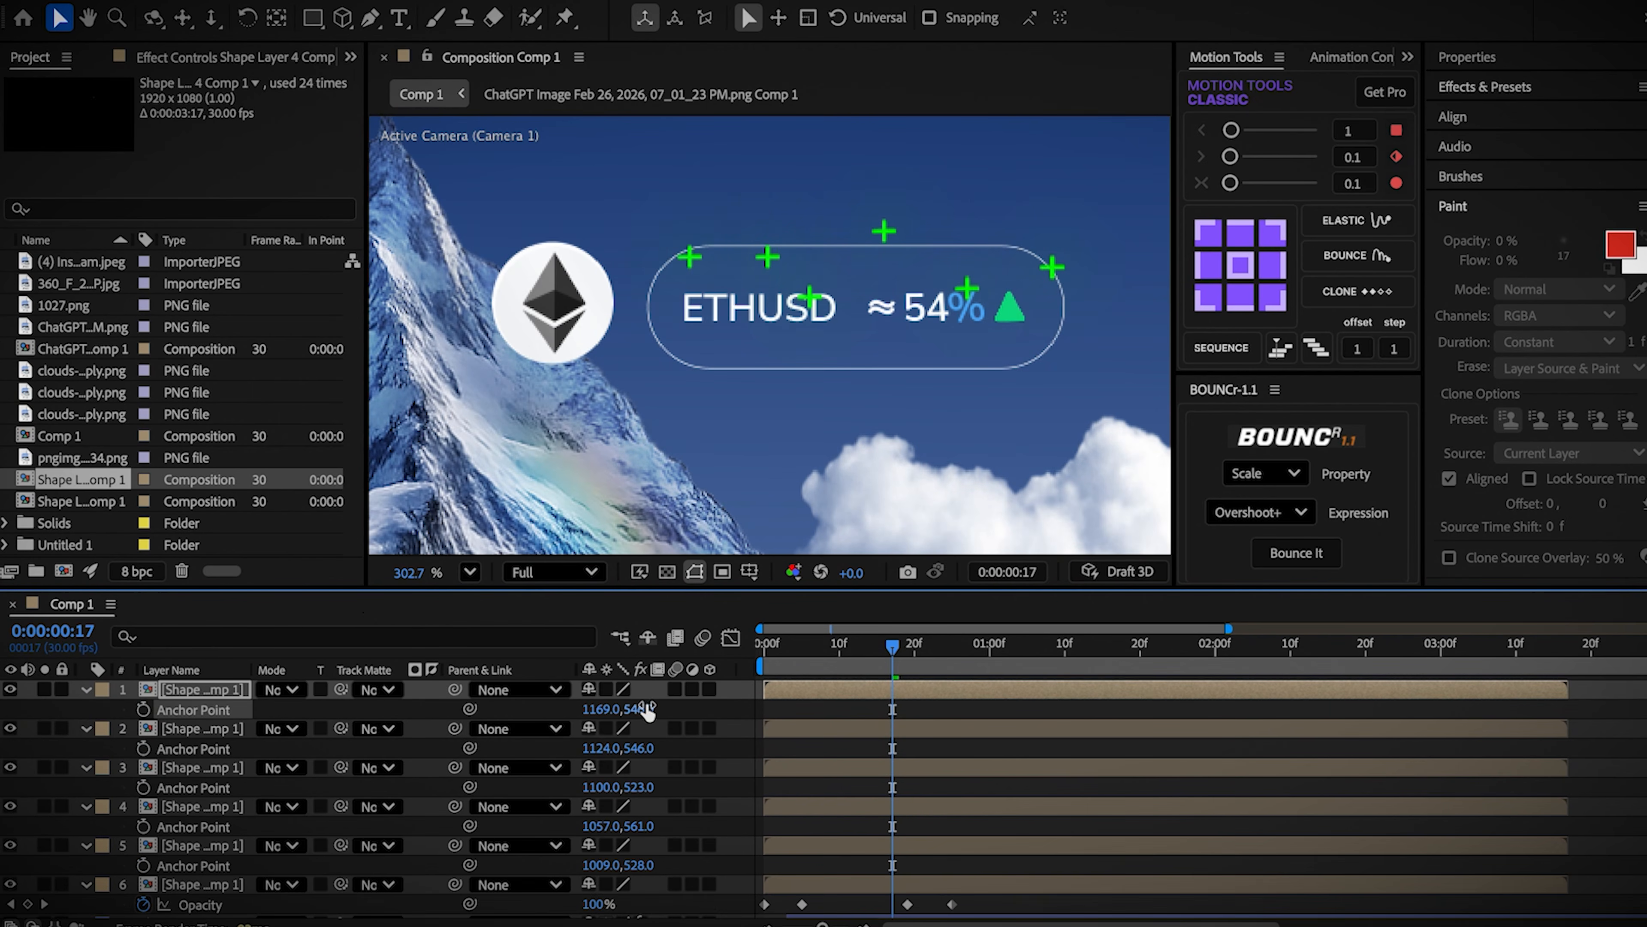
# Step: Stagger the six green plus layers with Motion Tools Sequence at offset 1 and step 1, and place them below the 1027.png coin layer
pyautogui.click(794, 787)
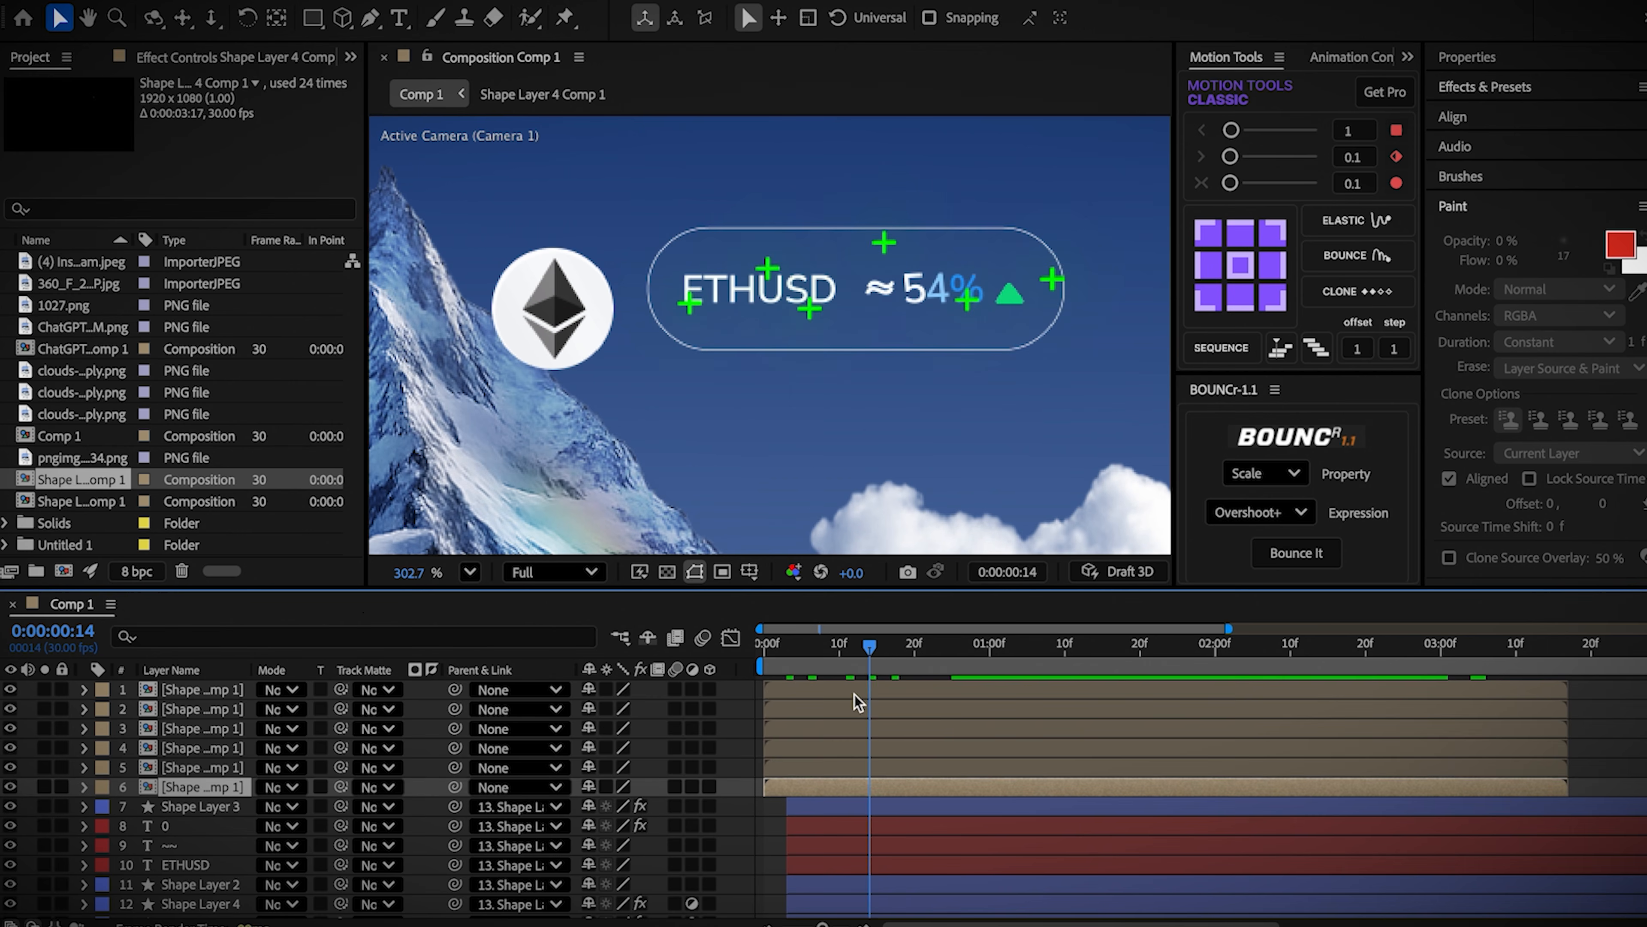
pyautogui.keyDown('shift'); pyautogui.click(855, 692); pyautogui.keyUp('shift')
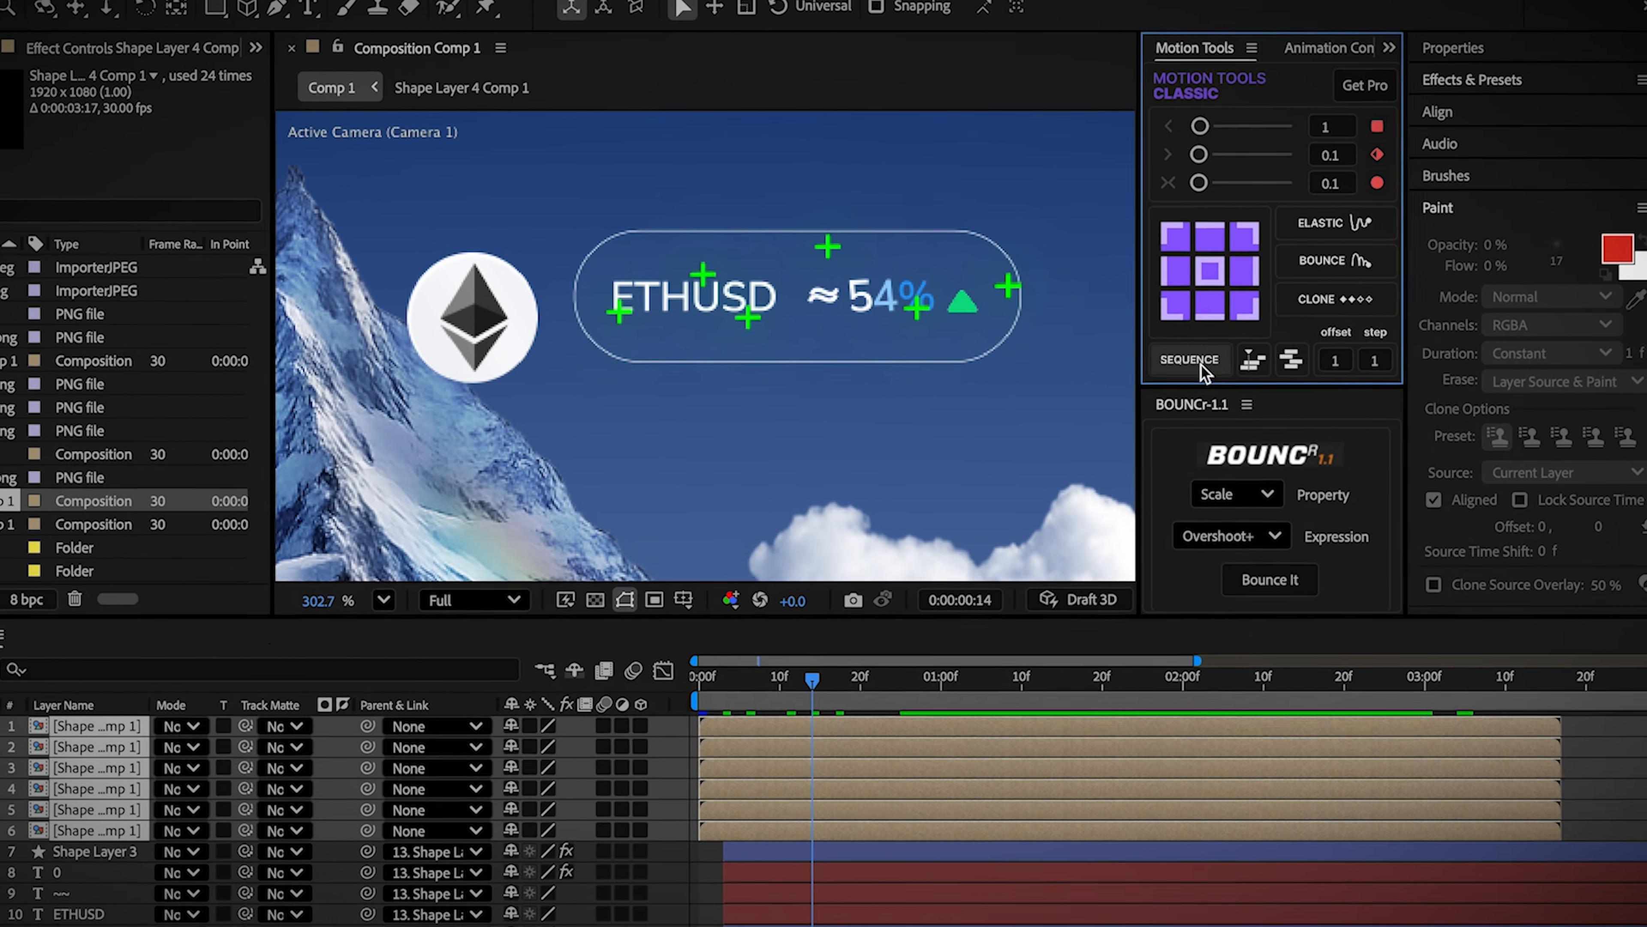
pyautogui.click(1219, 349)
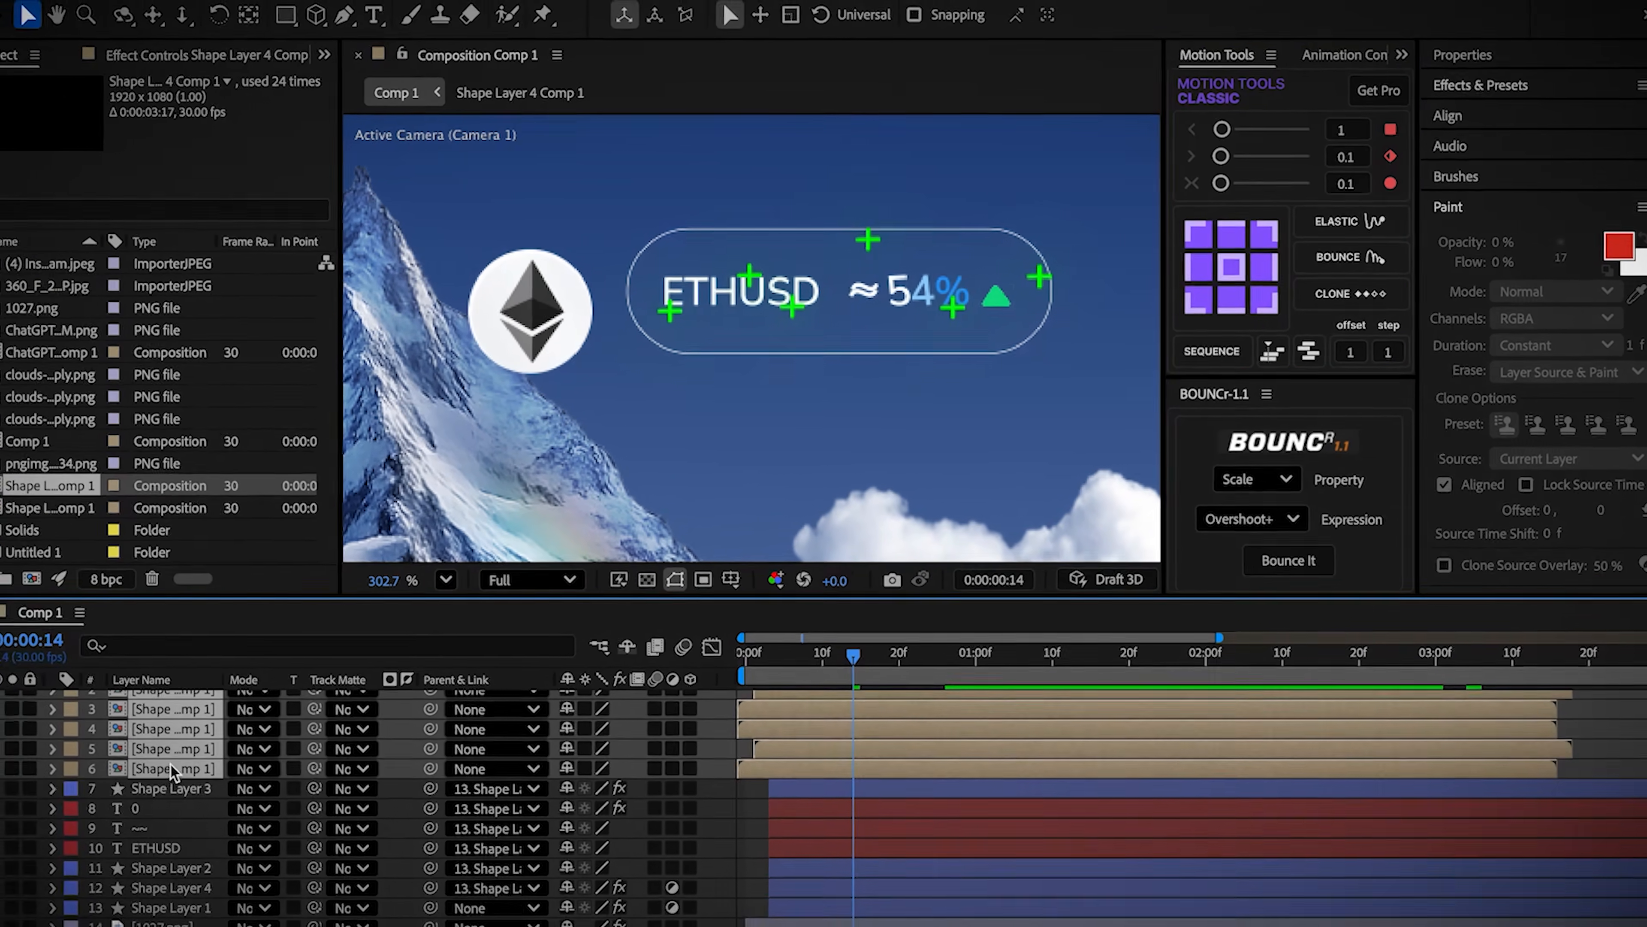
pyautogui.moveTo(200, 753); pyautogui.dragTo(181, 877)
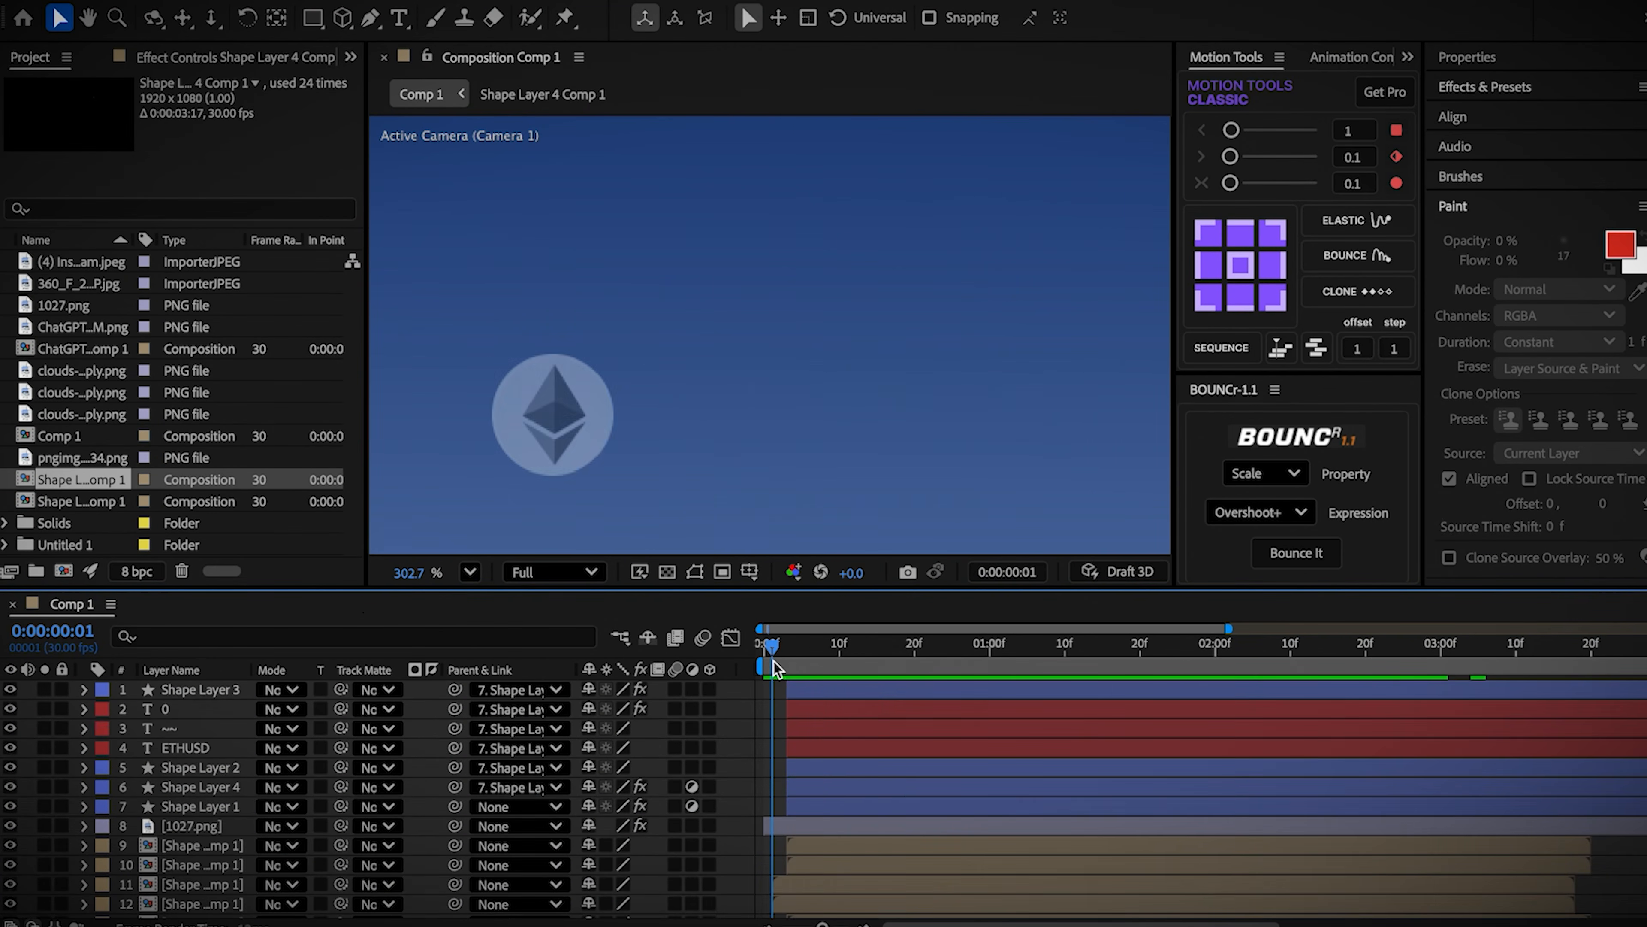
pyautogui.press('space')
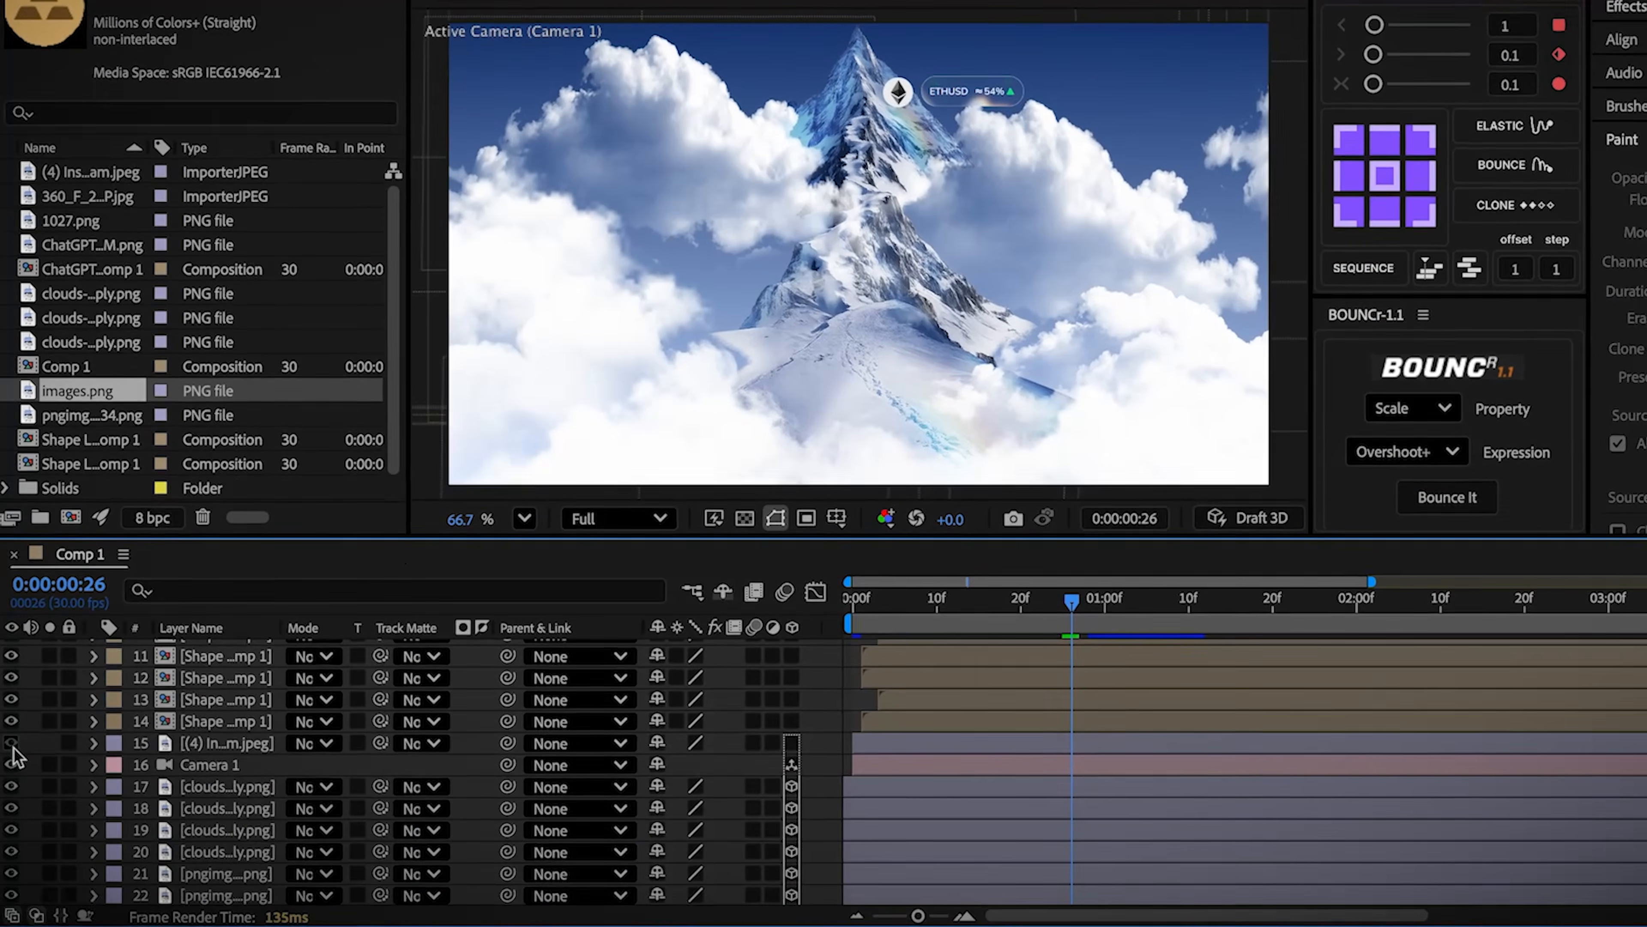
# Step: Show the reference image, duplicate the ETHUSD label, coin and plus layers, and shift the copies three frames later
pyautogui.click(12, 743)
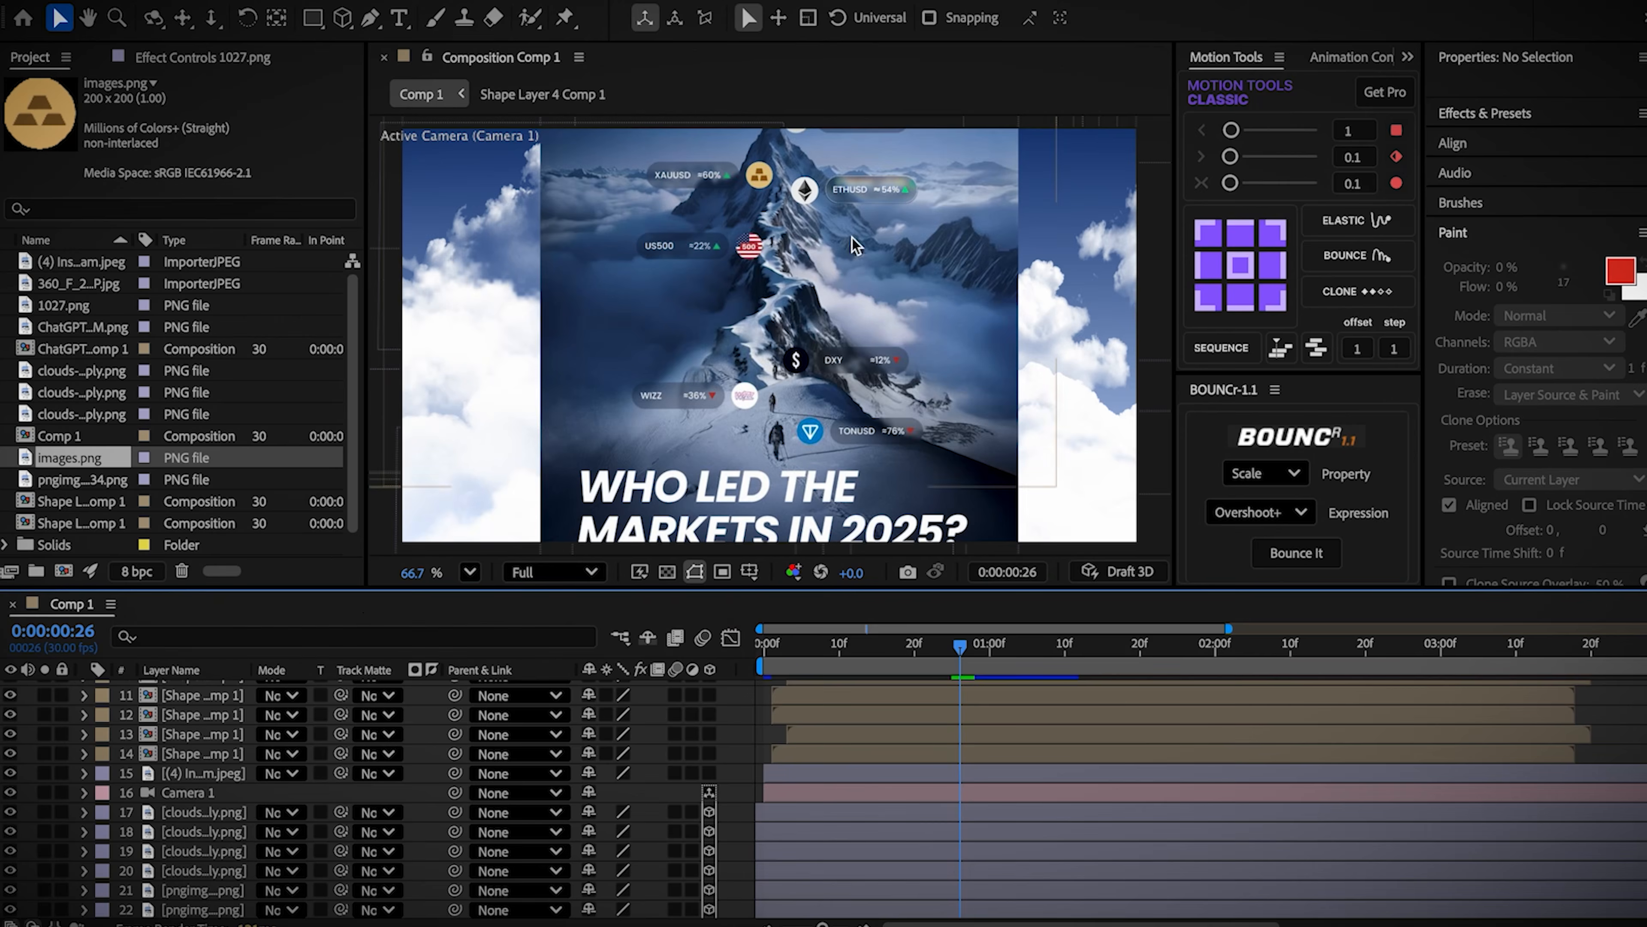
pyautogui.scroll(5, 855, 246)
pyautogui.click(781, 755)
pyautogui.scroll(5, 791, 754)
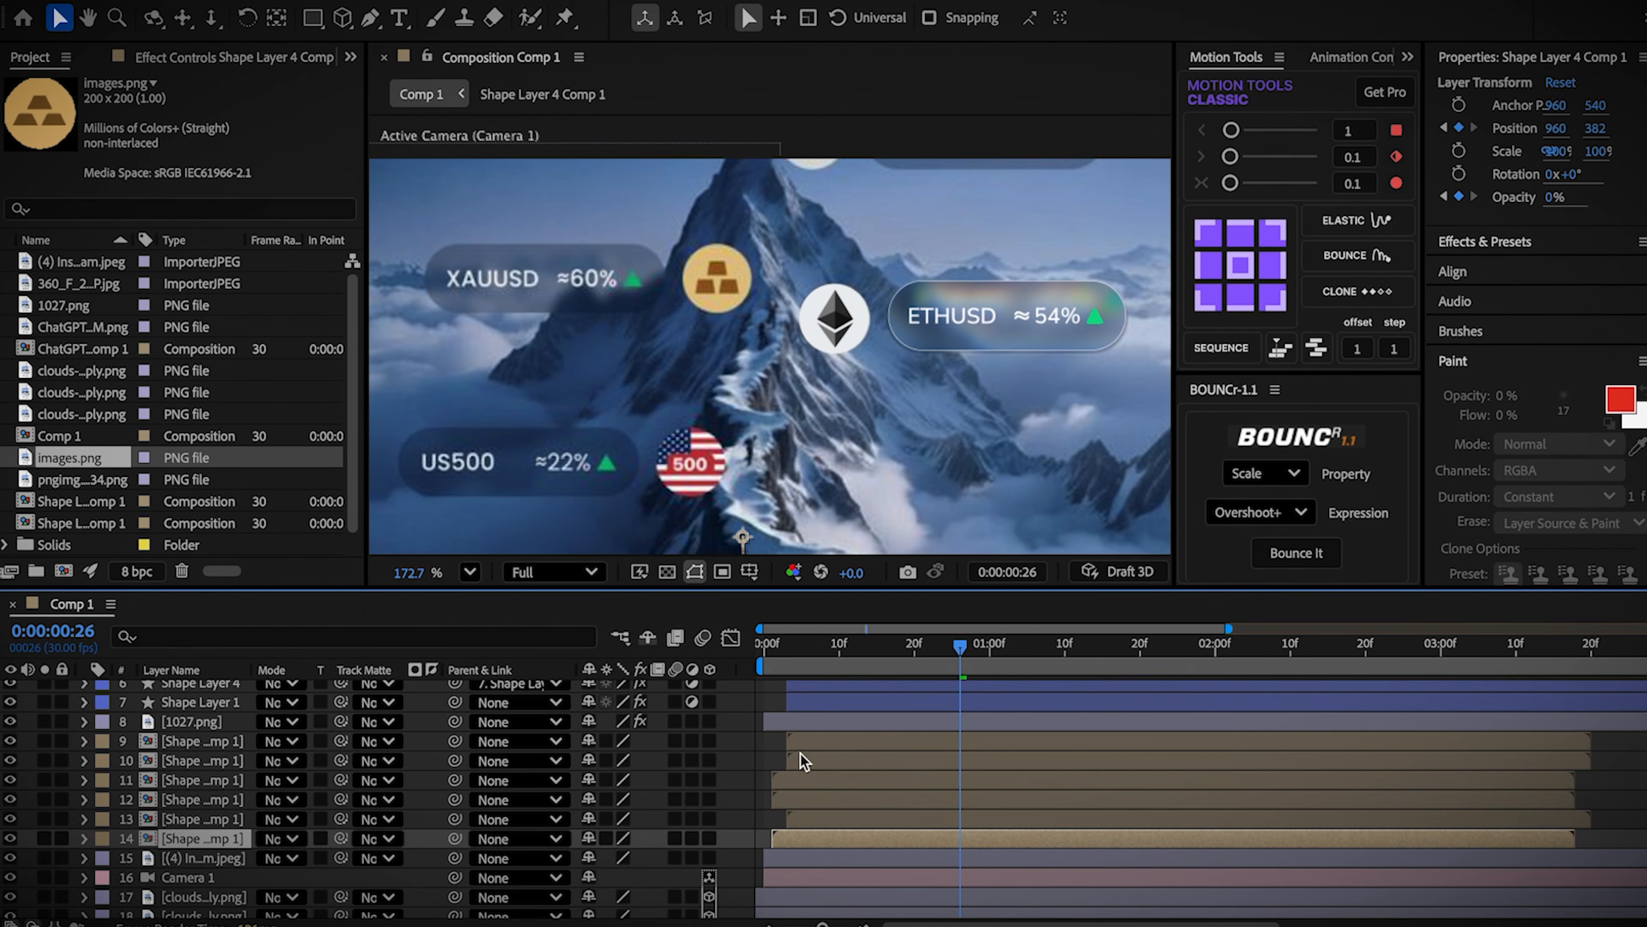
pyautogui.keyDown('shift'); pyautogui.click(818, 695); pyautogui.keyUp('shift')
pyautogui.hotkey('ctrl', 'd')
pyautogui.scroll(-3, 806, 809)
pyautogui.moveTo(806, 813); pyautogui.dragTo(810, 814)
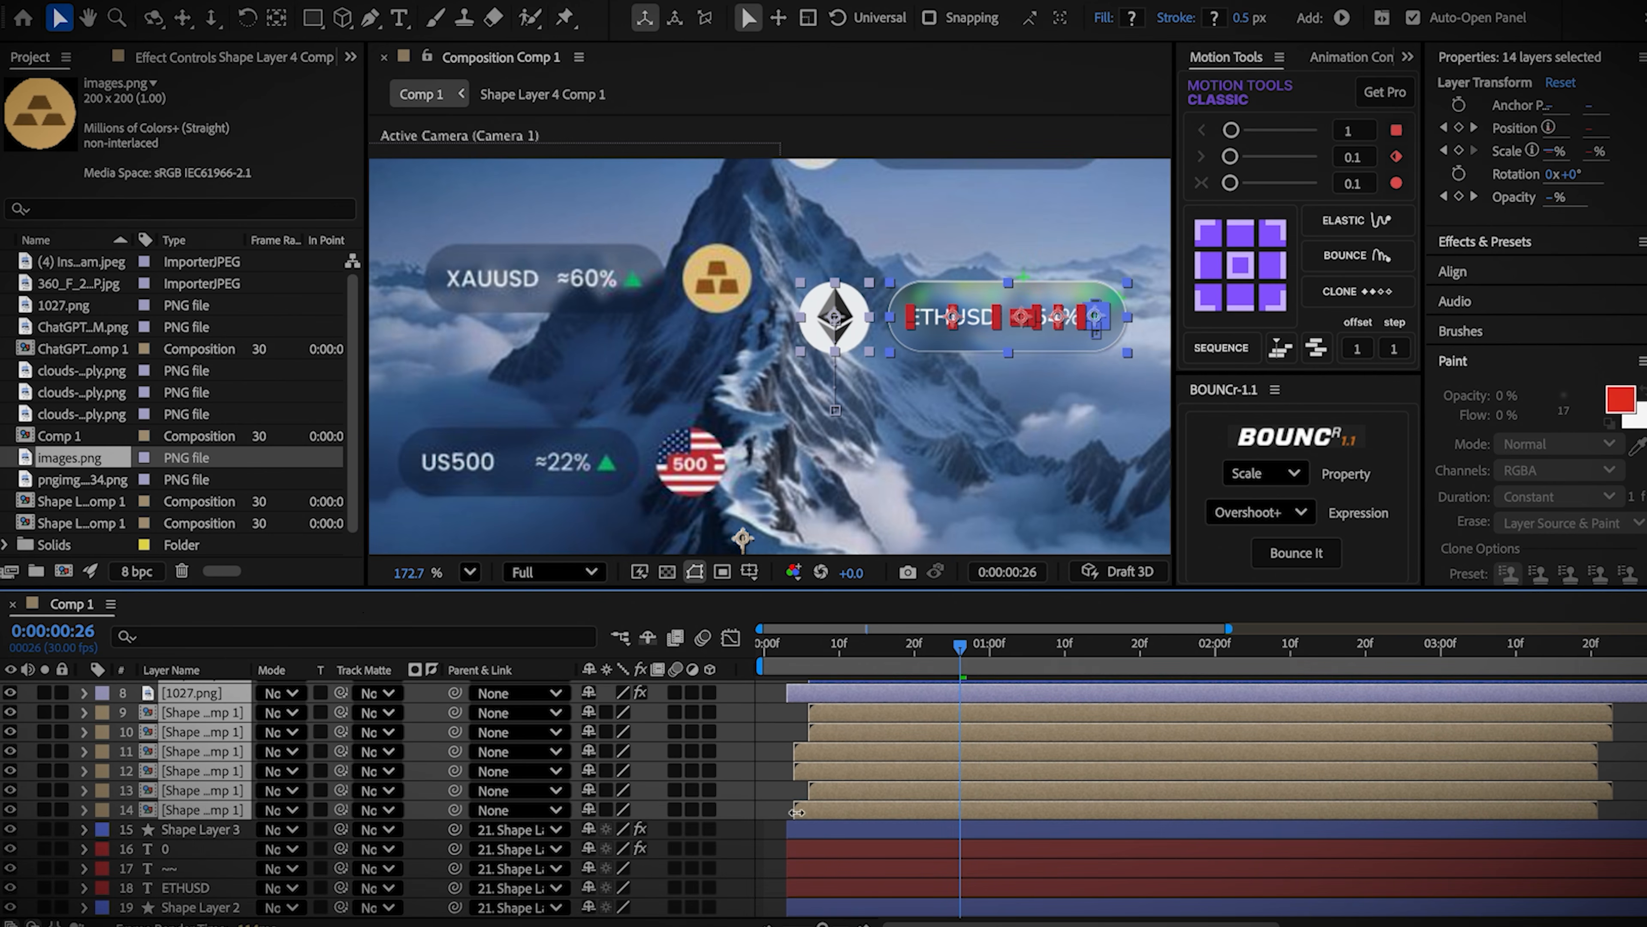
# Step: Move both position keyframes of the duplicated coin together onto the reference's gold coin, at 932.8, 123.8 on frame 7
pyautogui.click(826, 695)
pyautogui.press('p')
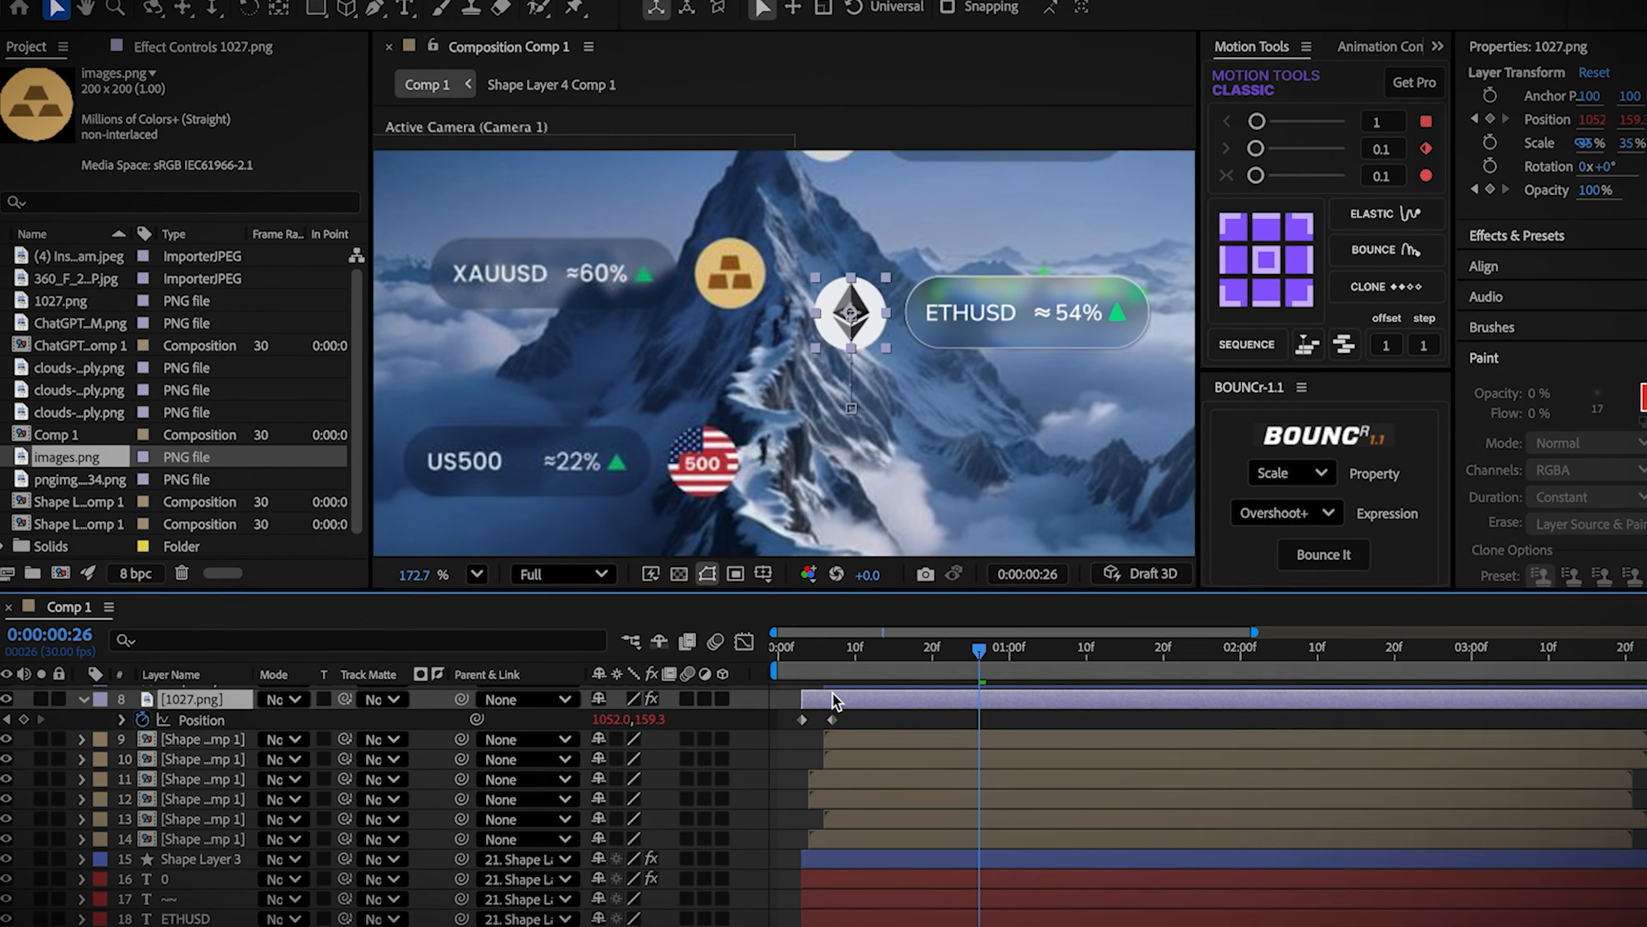
pyautogui.click(7, 719)
pyautogui.click(848, 720)
pyautogui.click(886, 734)
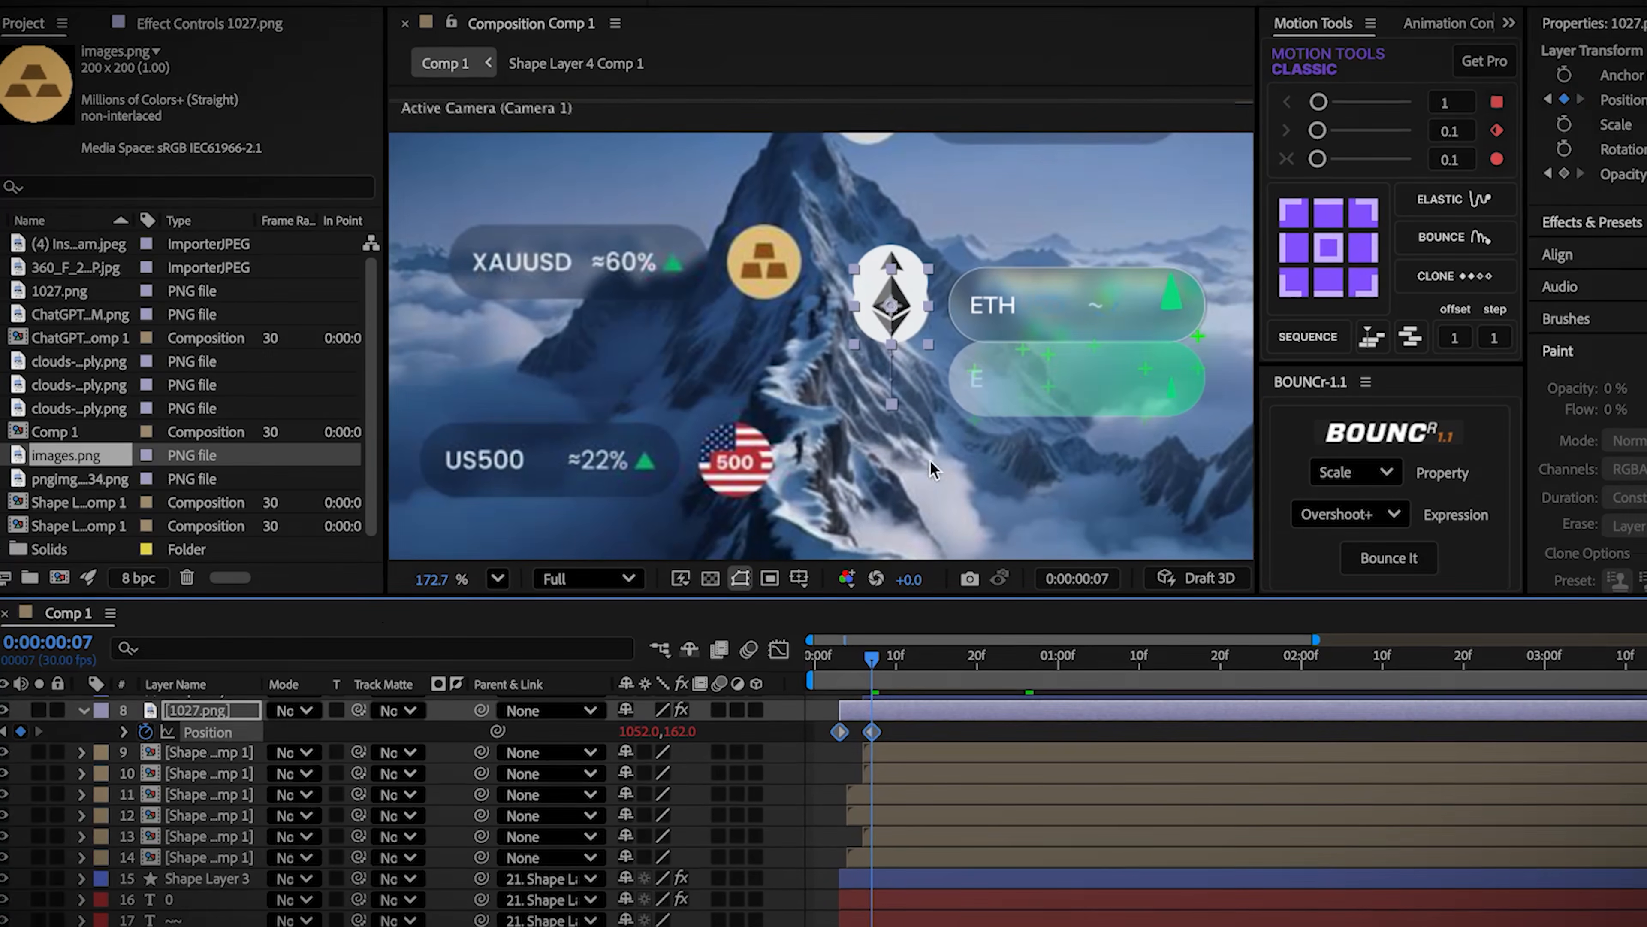
pyautogui.moveTo(891, 311); pyautogui.dragTo(760, 263)
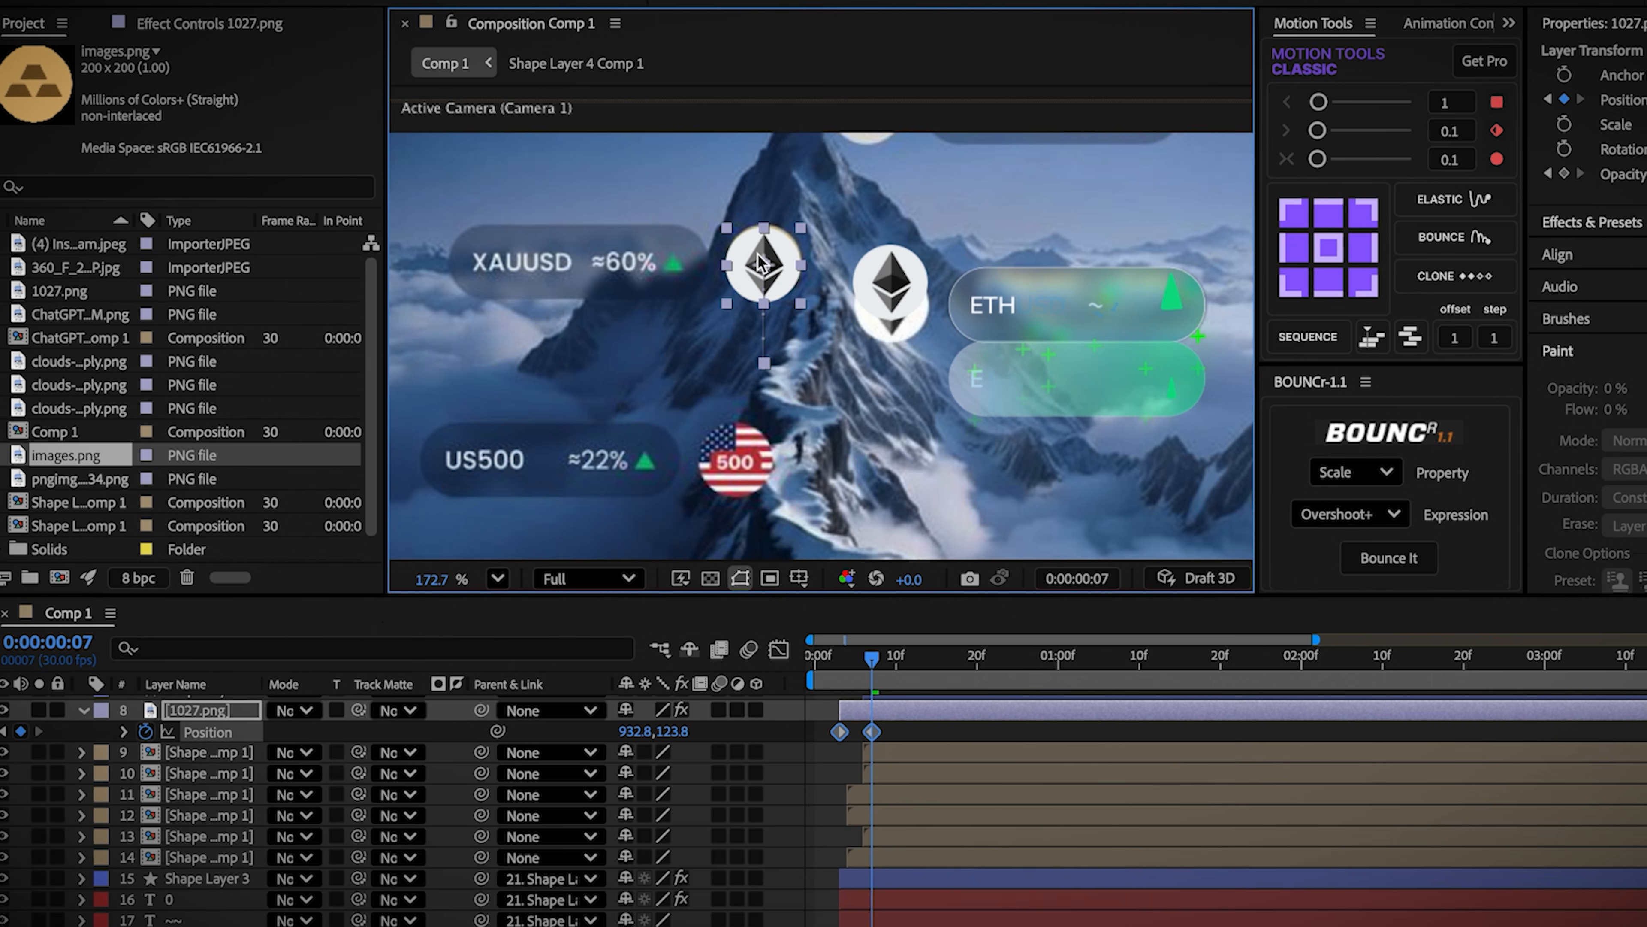
# Step: Move both position keyframes of the duplicated label shape together onto the reference's XAUUSD label
pyautogui.scroll(3, 897, 789)
pyautogui.click(888, 779)
pyautogui.press('p')
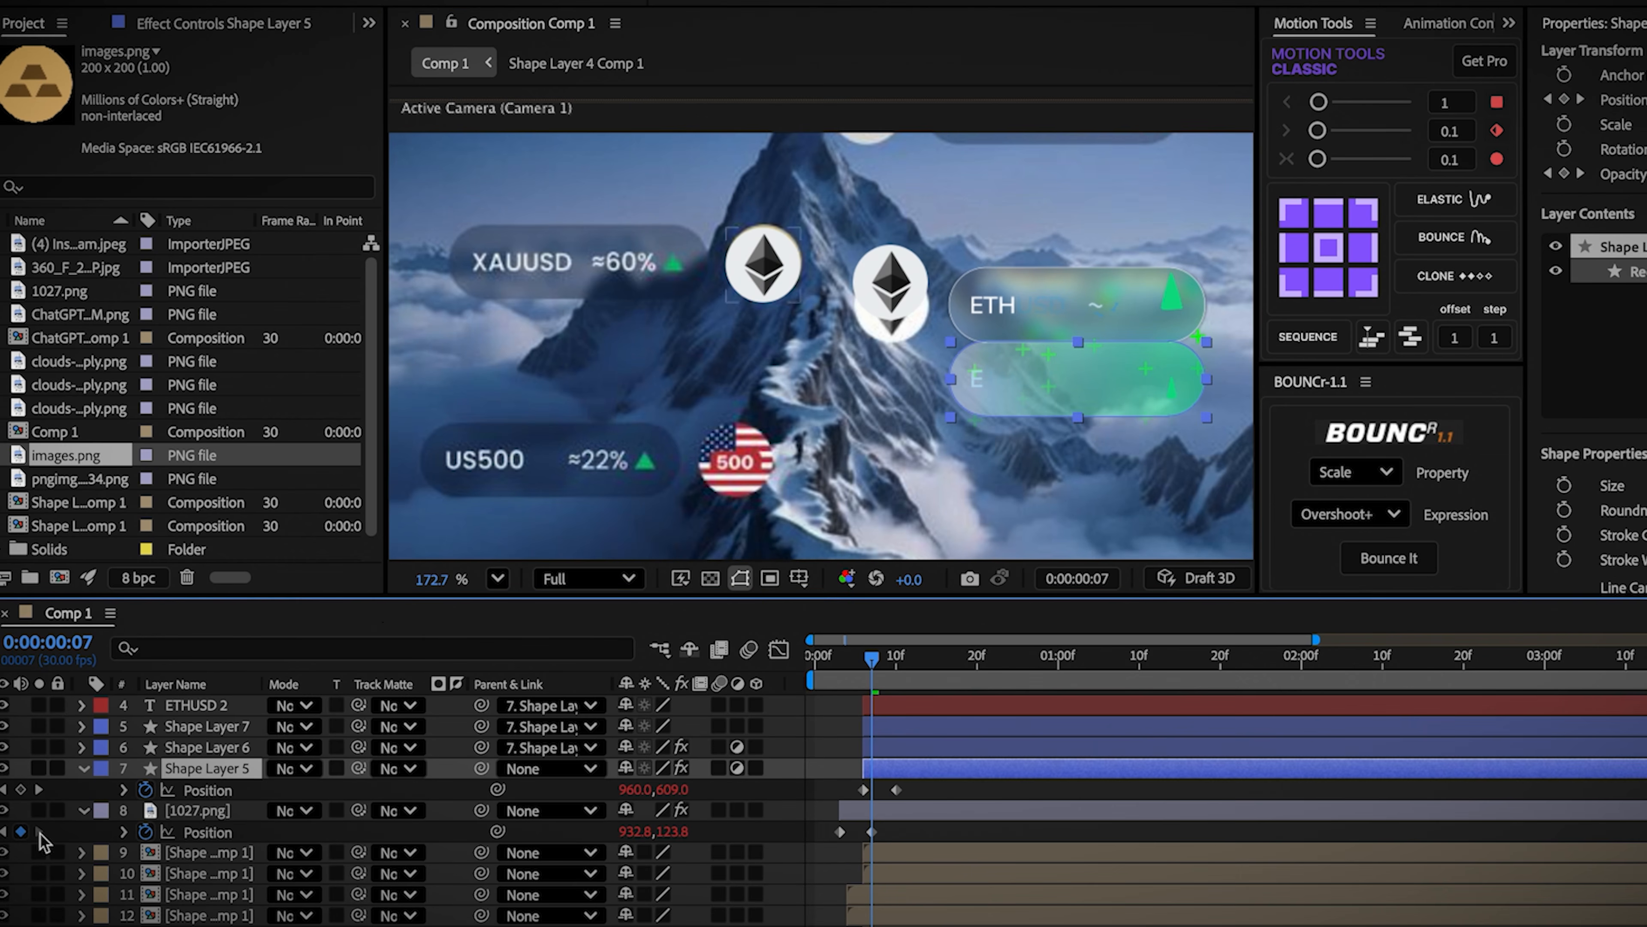
pyautogui.moveTo(815, 773); pyautogui.dragTo(909, 806)
pyautogui.moveTo(989, 308); pyautogui.dragTo(584, 266)
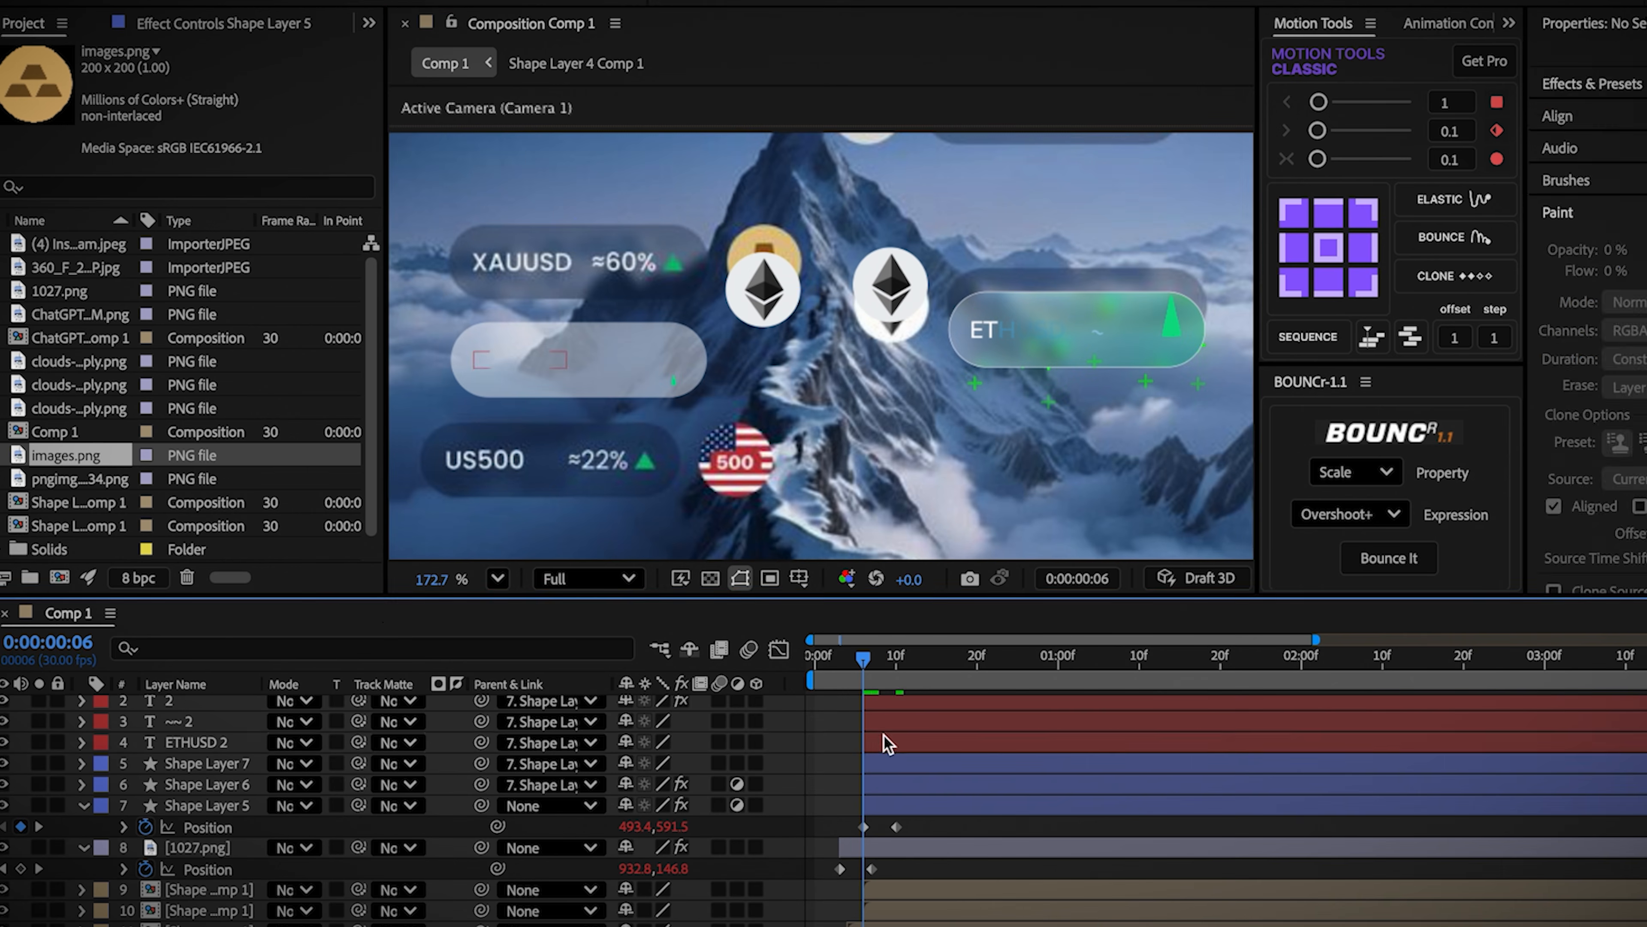
# Step: Change the duplicated label's text to XAUUSD and its percentage counter's end value to 60
pyautogui.click(887, 741)
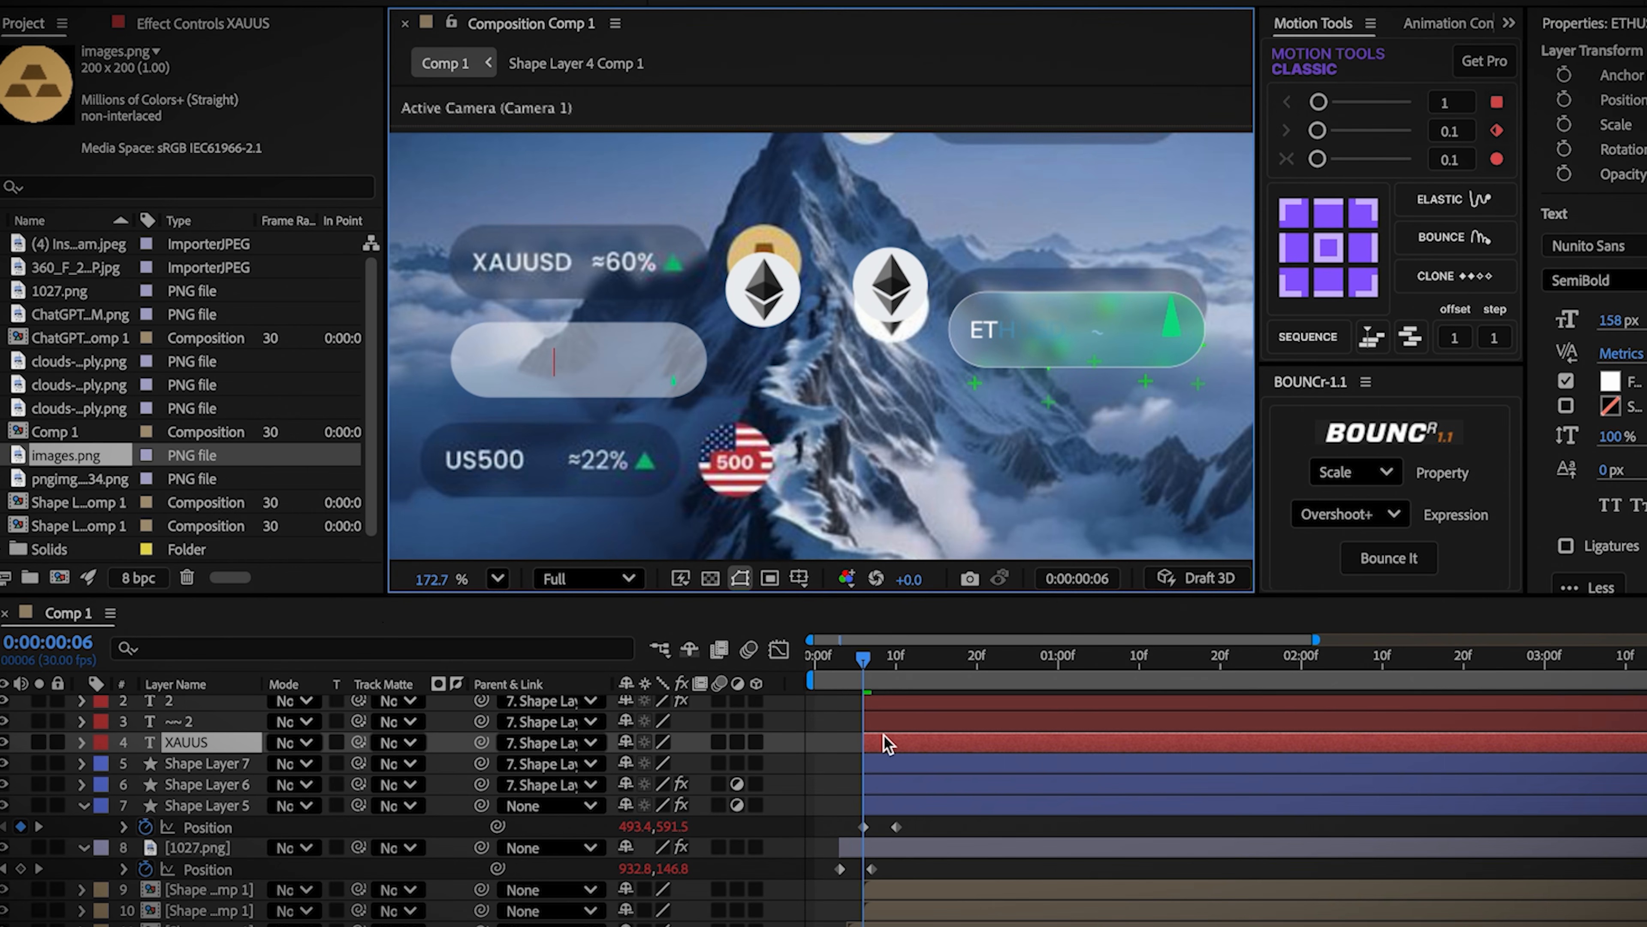
pyautogui.click(899, 700)
pyautogui.press('u')
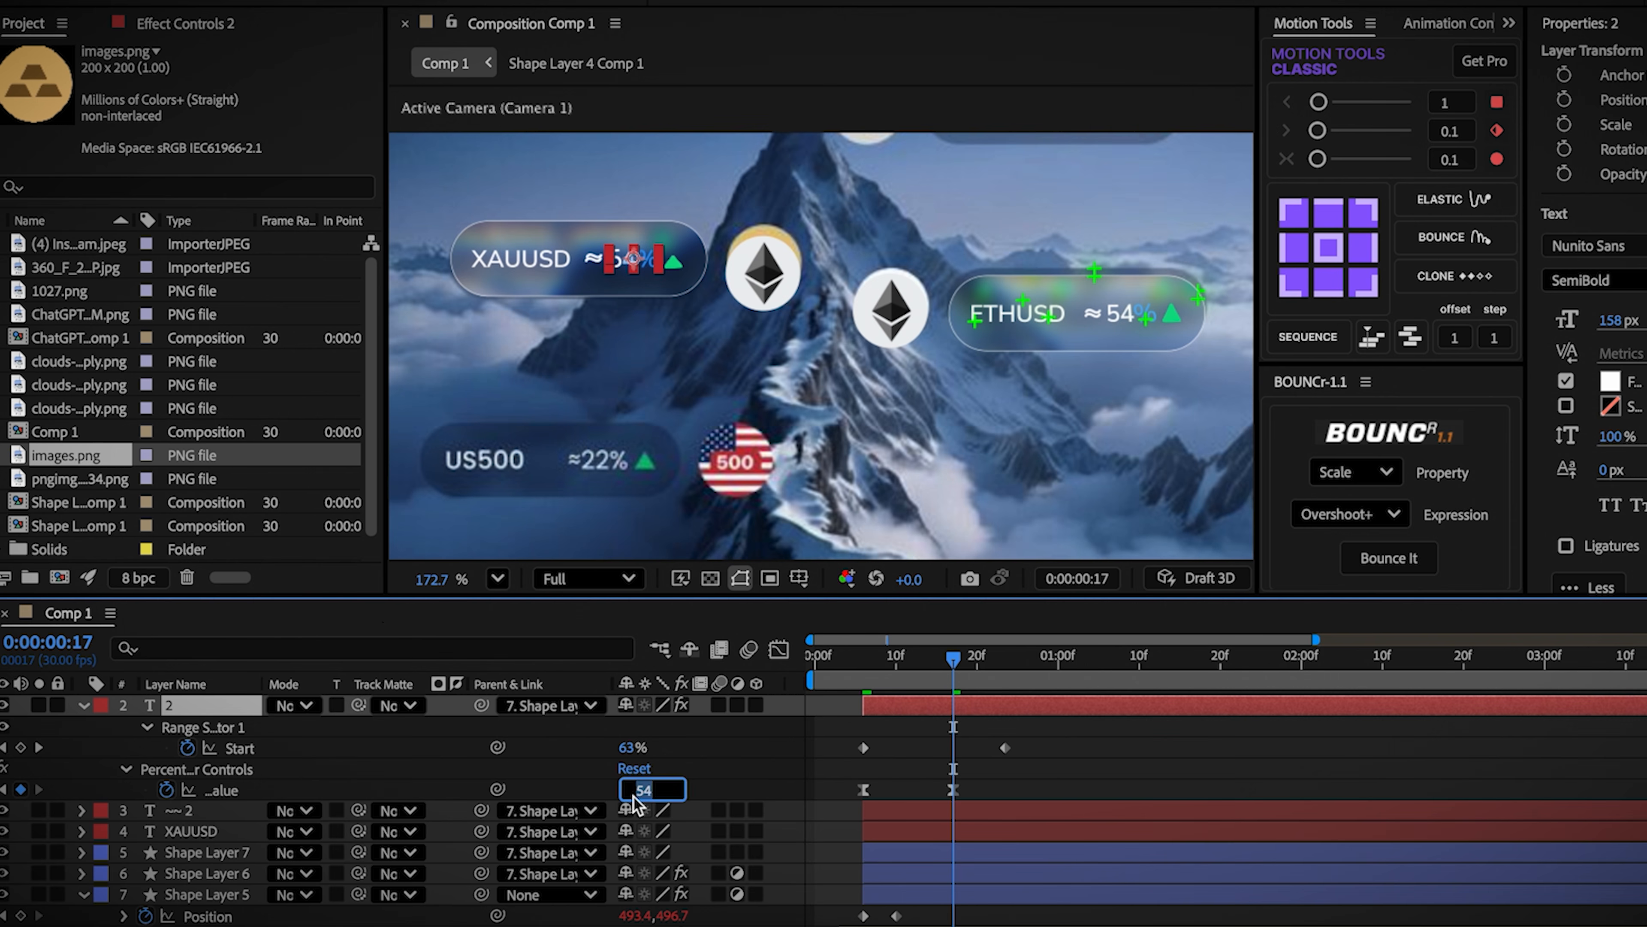
pyautogui.write('60')
# Step: Replace the duplicated coin layer's source with the gold image images.png
pyautogui.click(915, 766)
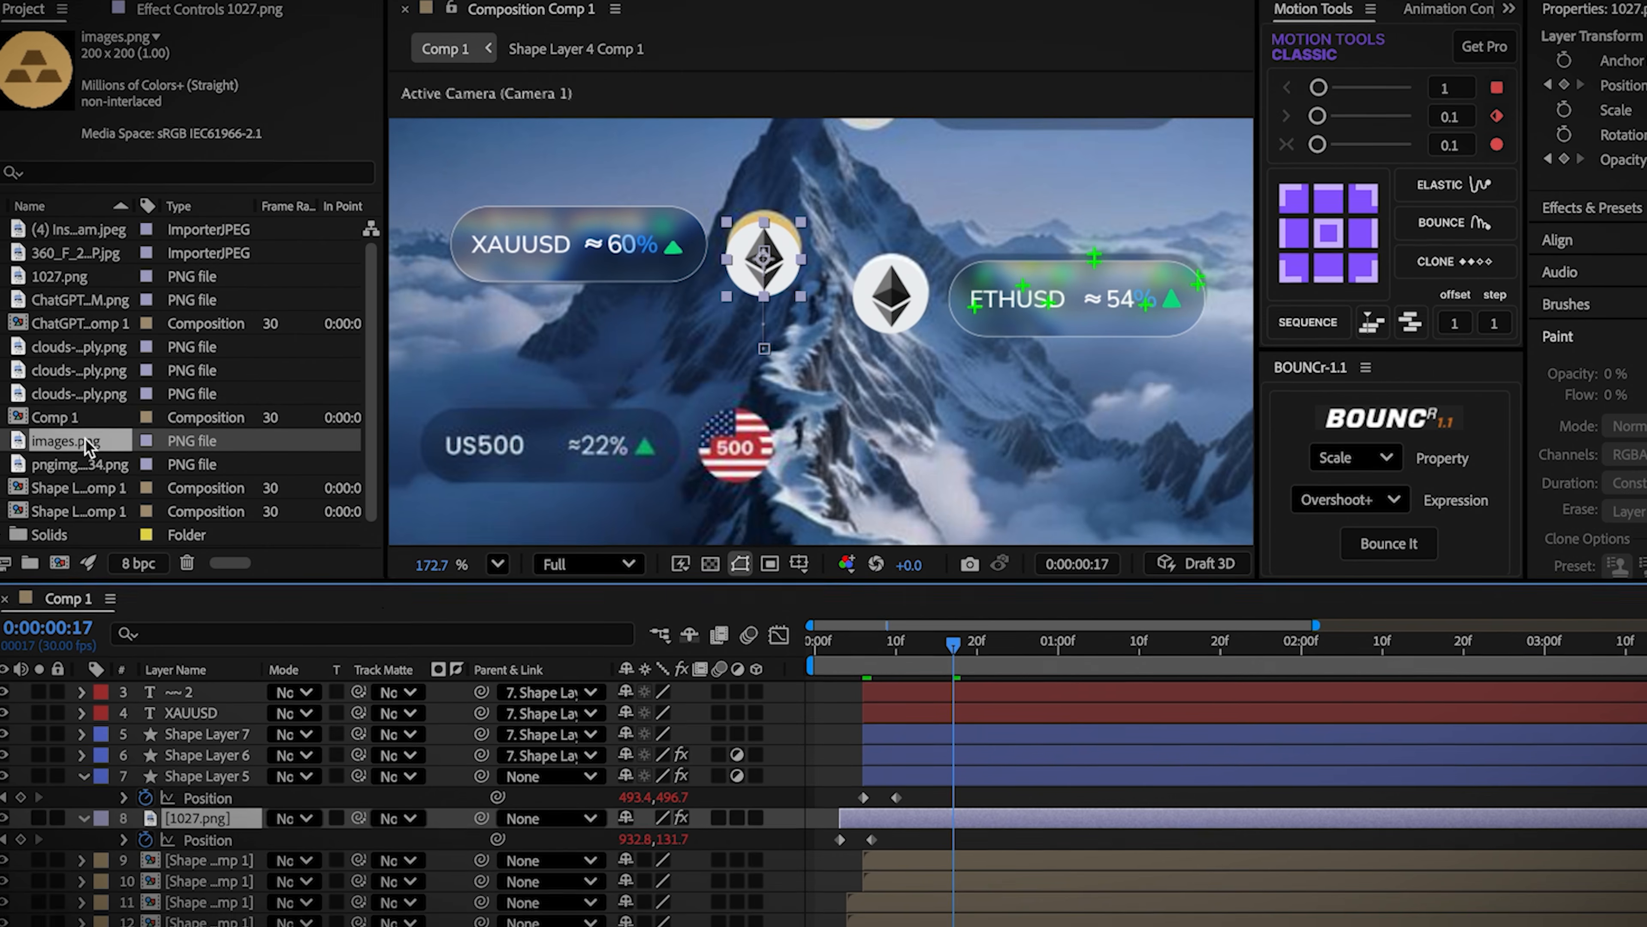
pyautogui.moveTo(89, 456); pyautogui.dragTo(202, 805)
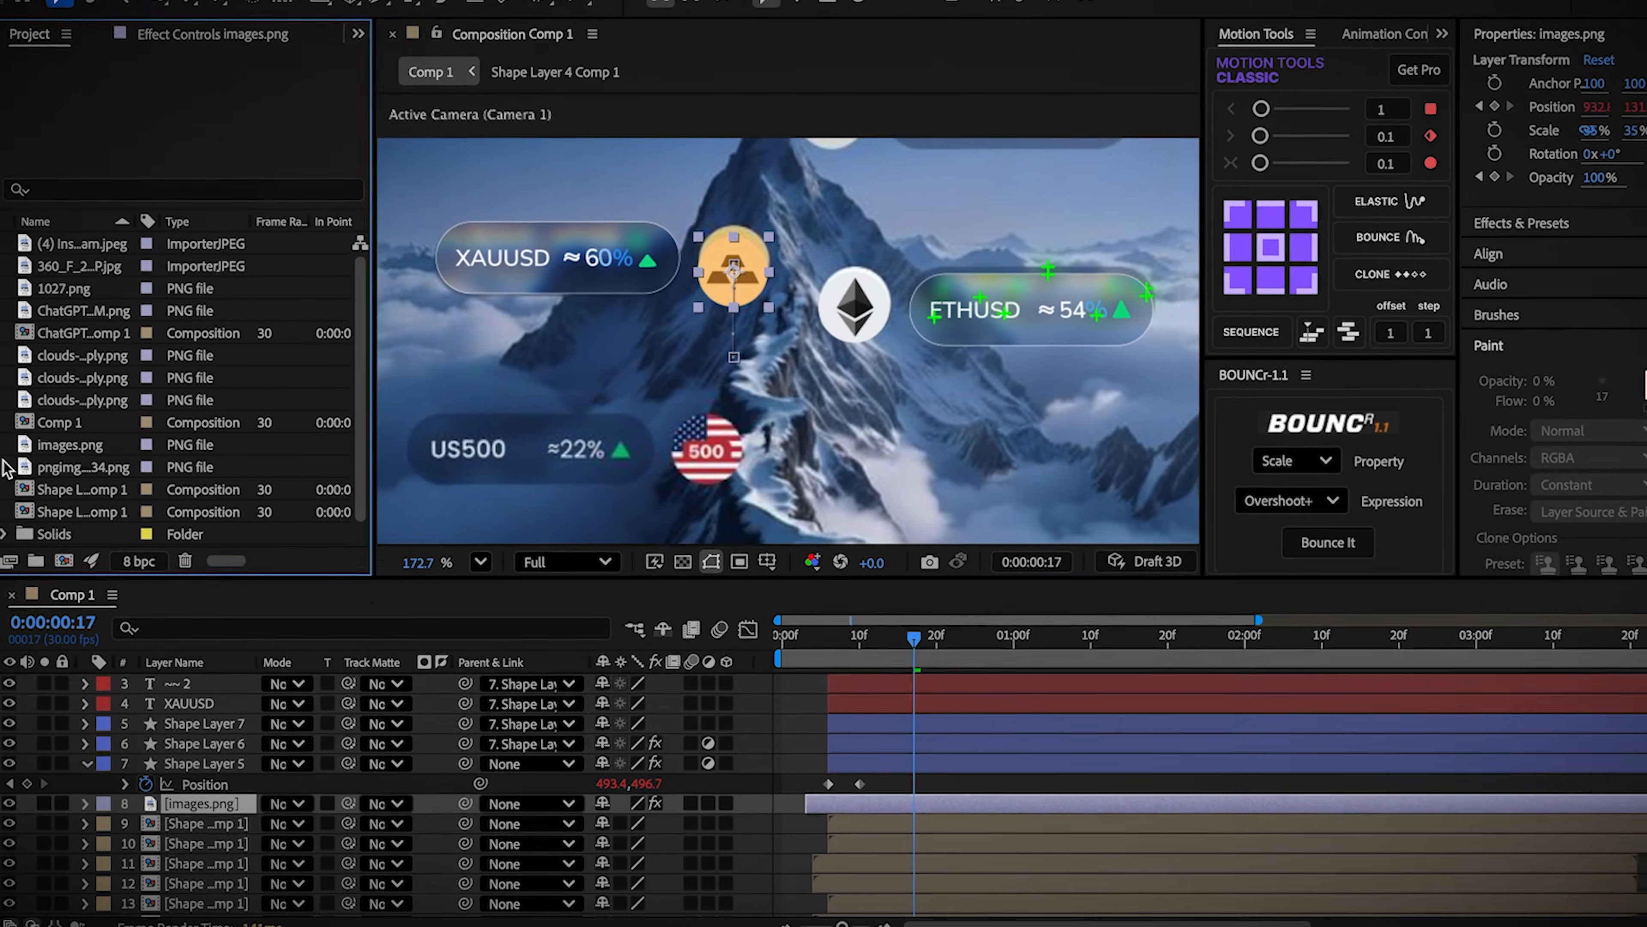
pyautogui.click(85, 760)
# Step: Shift the anchor points of the six duplicated plus layers together so the pluses sit around the XAUUSD label
pyautogui.click(873, 820)
pyautogui.scroll(-2, 939, 887)
pyautogui.keyDown('shift'); pyautogui.click(879, 865); pyautogui.keyUp('shift')
pyautogui.press('a')
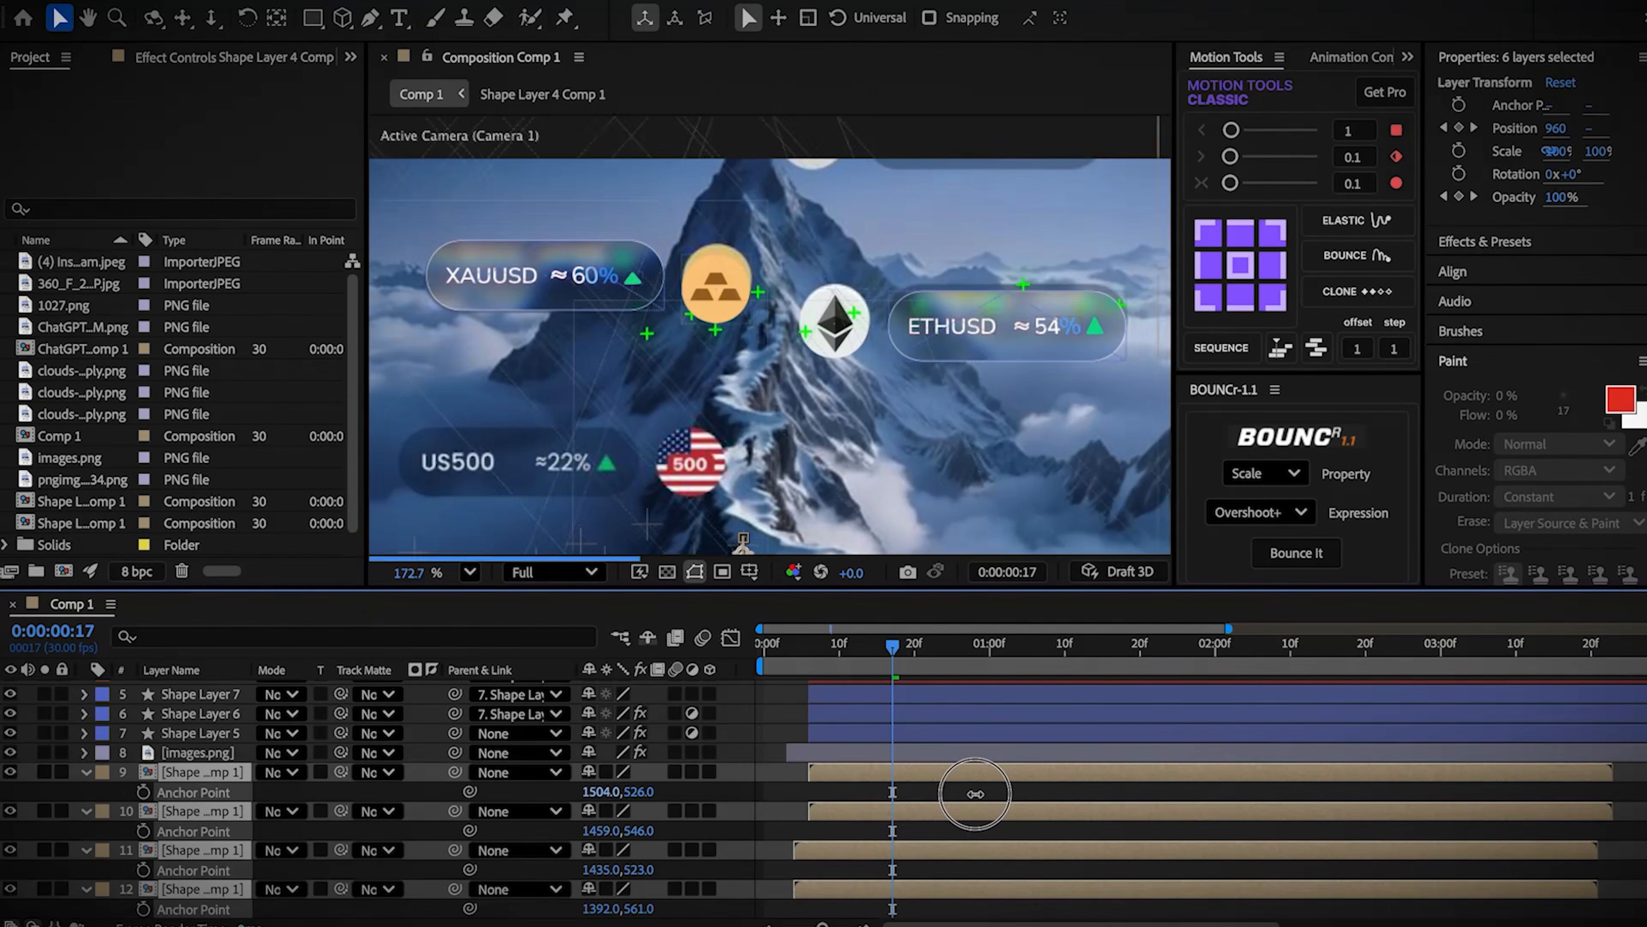
pyautogui.moveTo(974, 792); pyautogui.dragTo(639, 795)
# Step: Duplicate the XAUUSD label, coin and plus layers and shift the copies three frames later
pyautogui.click(823, 859)
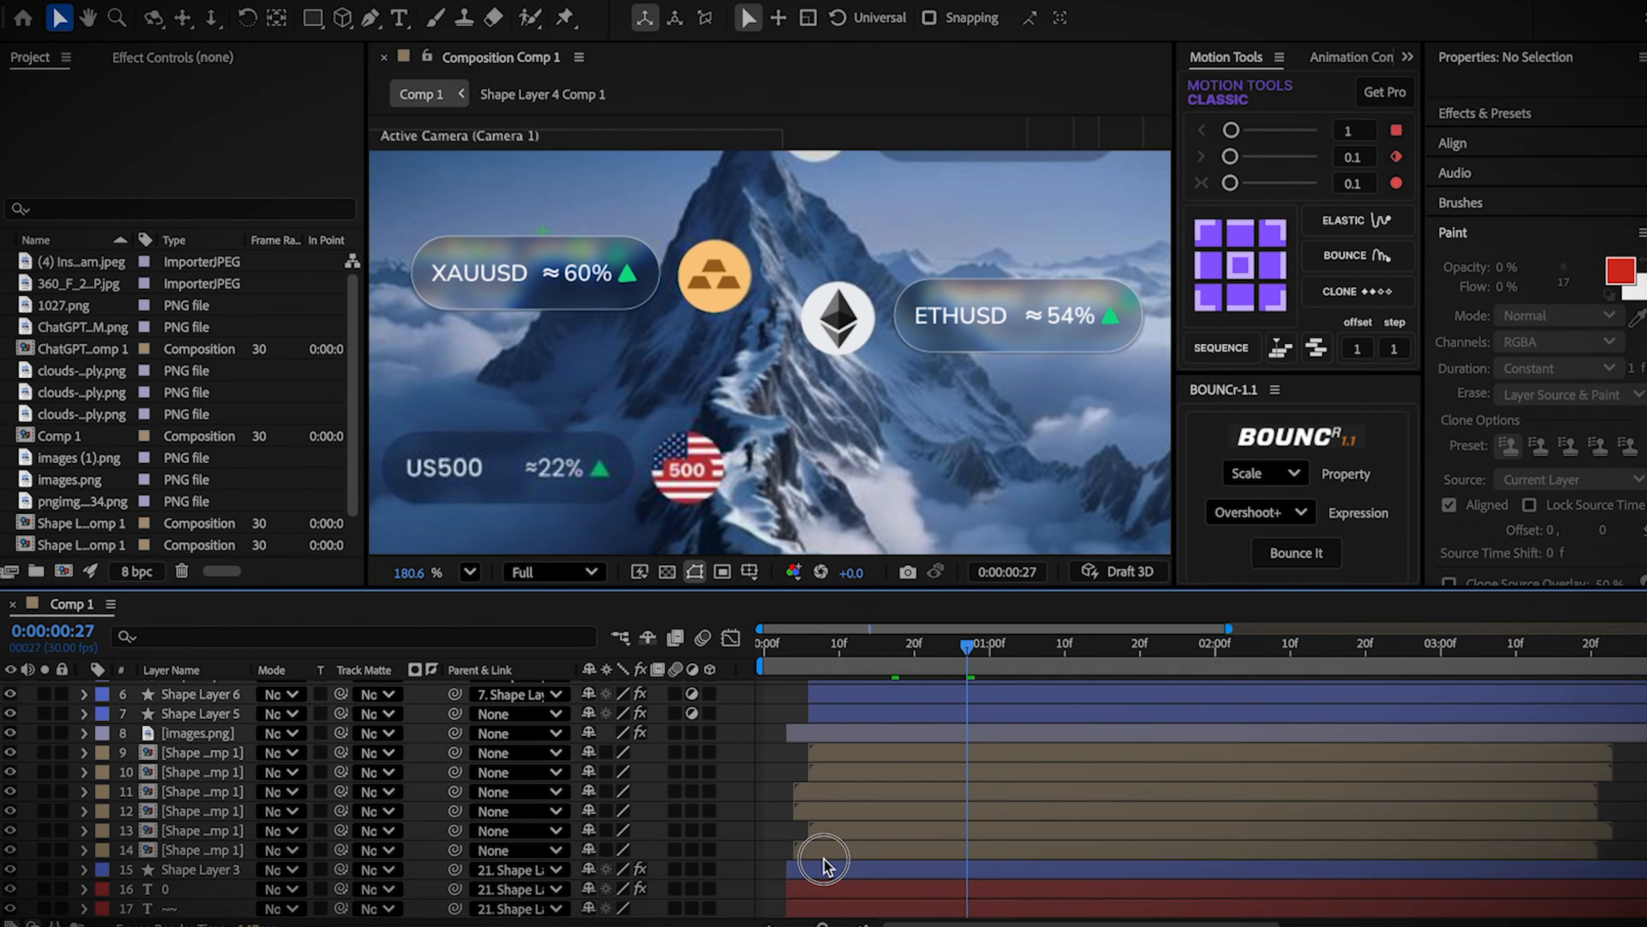
pyautogui.scroll(3, 837, 838)
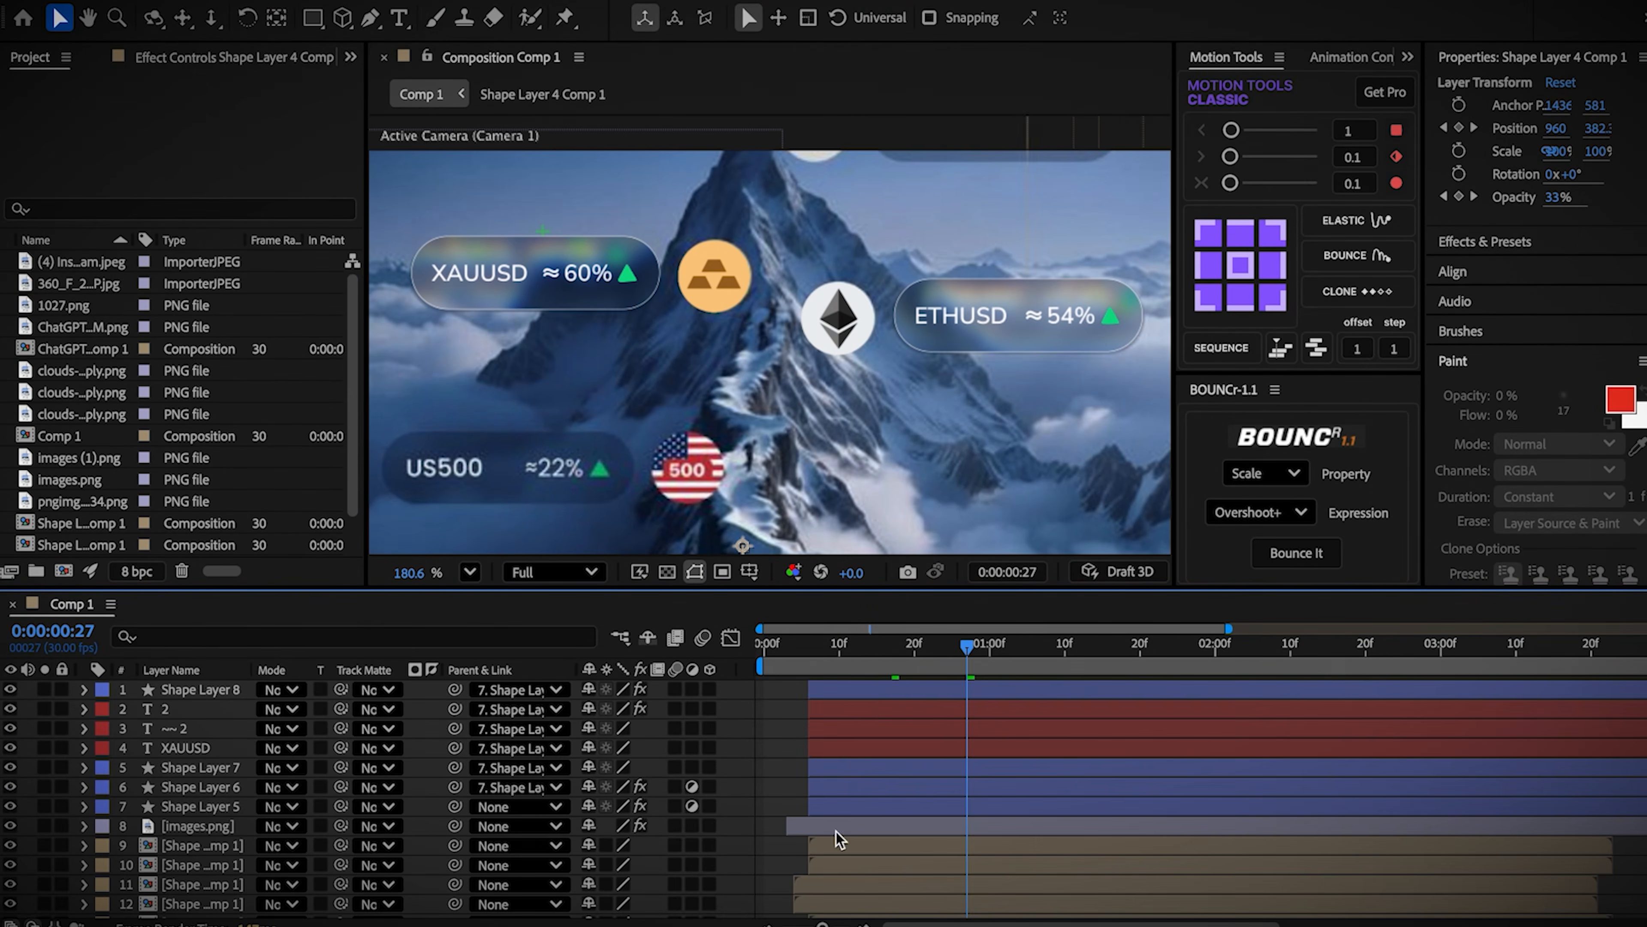
pyautogui.keyDown('shift'); pyautogui.click(883, 704); pyautogui.keyUp('shift')
pyautogui.keyDown('shift'); pyautogui.click(875, 696); pyautogui.keyUp('shift')
pyautogui.hotkey('ctrl', 'd')
pyautogui.moveTo(195, 718); pyautogui.dragTo(189, 689)
# Step: Move the duplicated gold coin's position keyframes onto the reference's US500 coin and replace its source with images (1).png
pyautogui.scroll(-3, 892, 748)
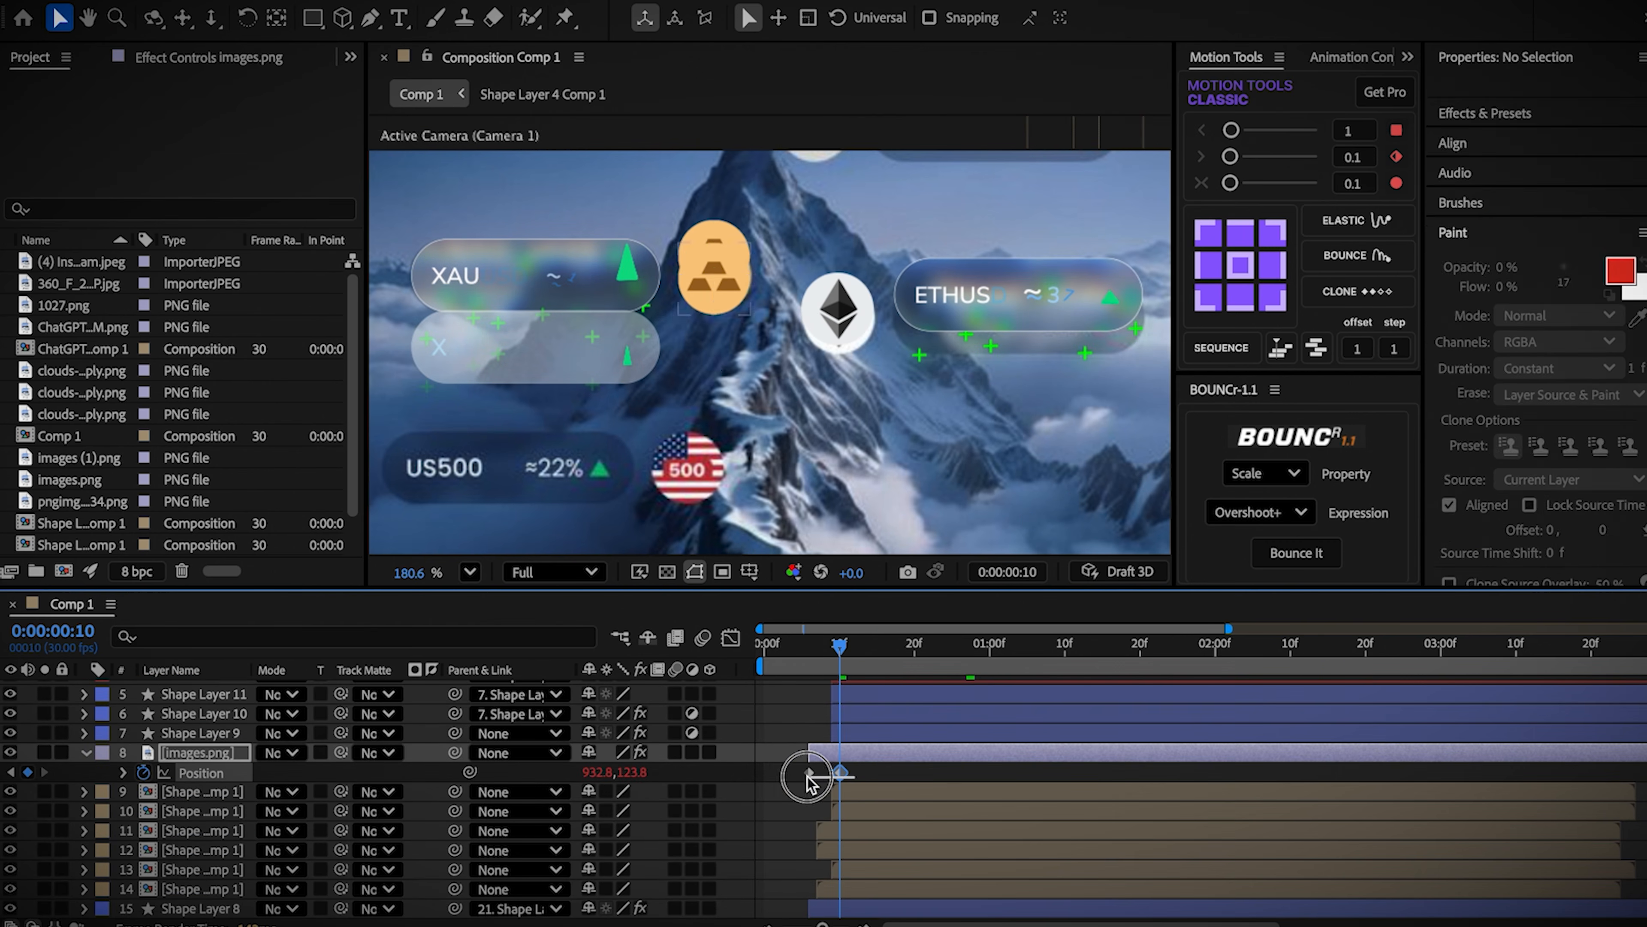
pyautogui.click(816, 776)
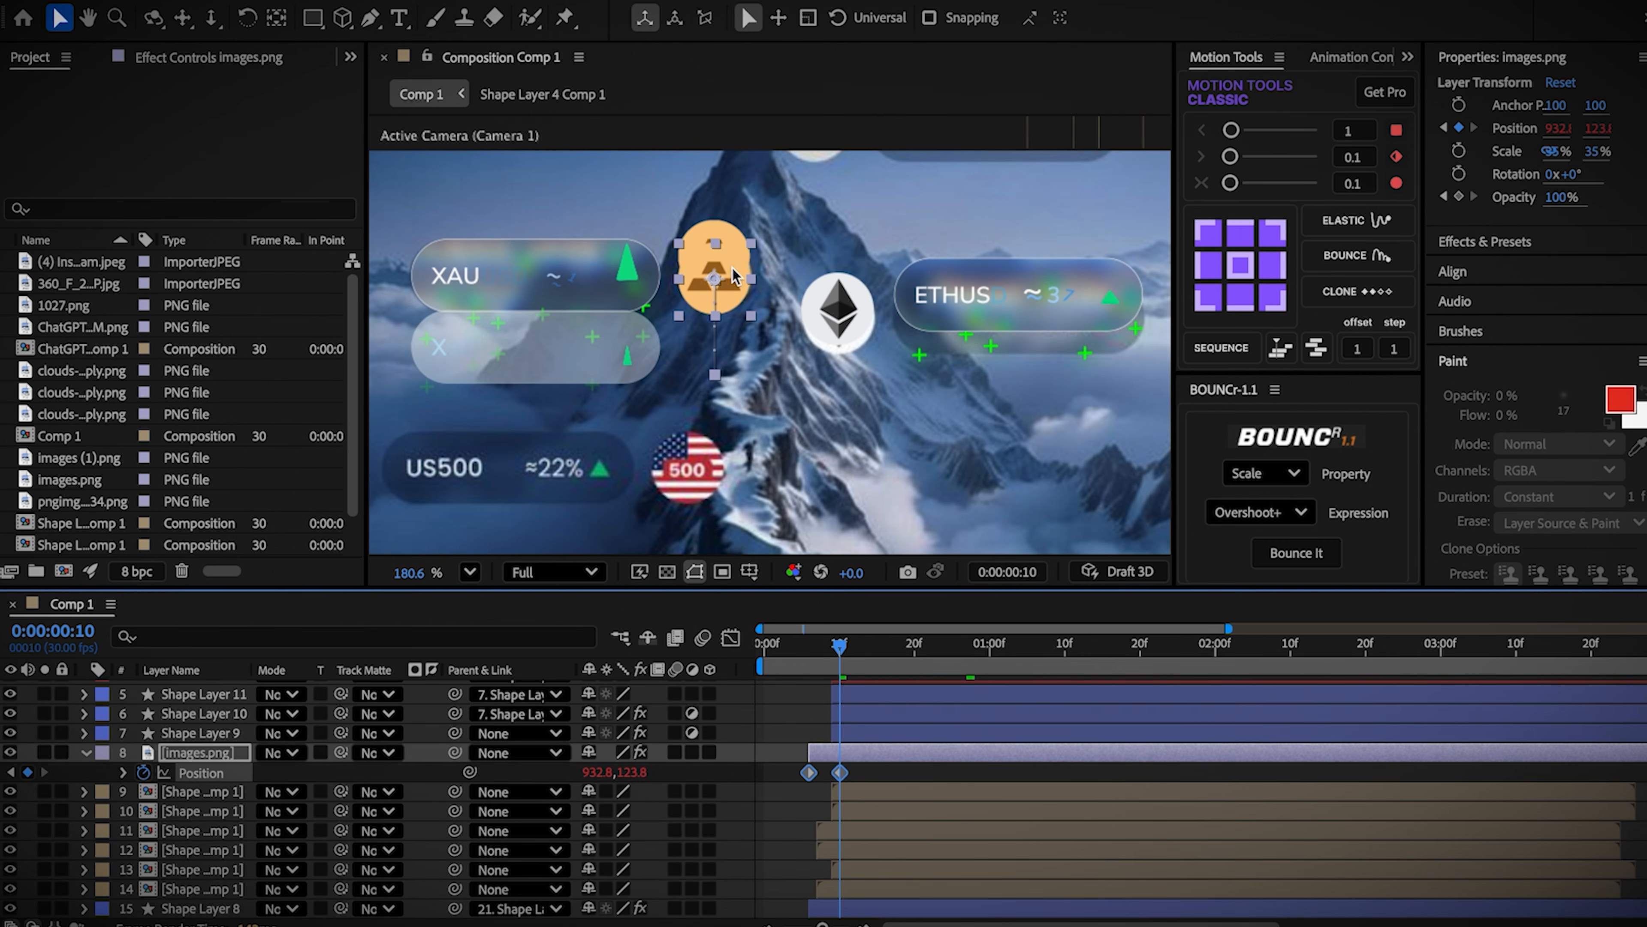
pyautogui.moveTo(735, 276); pyautogui.dragTo(707, 464)
pyautogui.press('p')
pyautogui.moveTo(79, 458); pyautogui.dragTo(136, 620)
pyautogui.moveTo(203, 766); pyautogui.dragTo(203, 754)
# Step: Move both position keyframes of the duplicated XAUUSD label shape together onto the reference's US500 label, at about 464.6, 683.3 on frame 13
pyautogui.moveTo(877, 759); pyautogui.dragTo(805, 750)
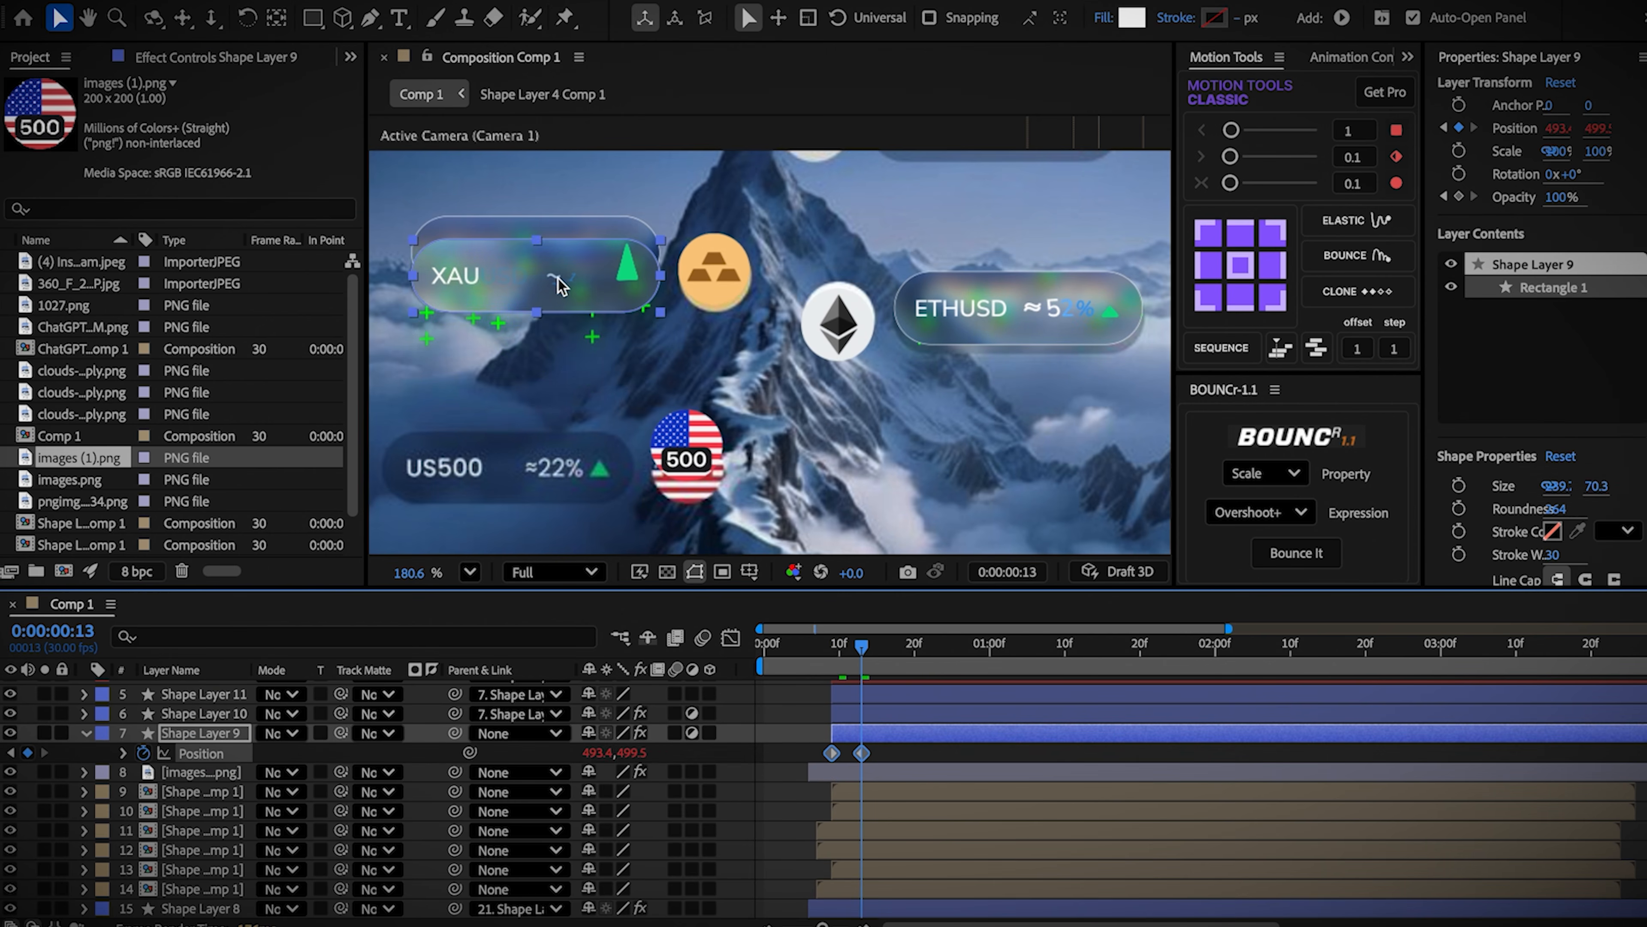
pyautogui.moveTo(551, 276); pyautogui.dragTo(520, 464)
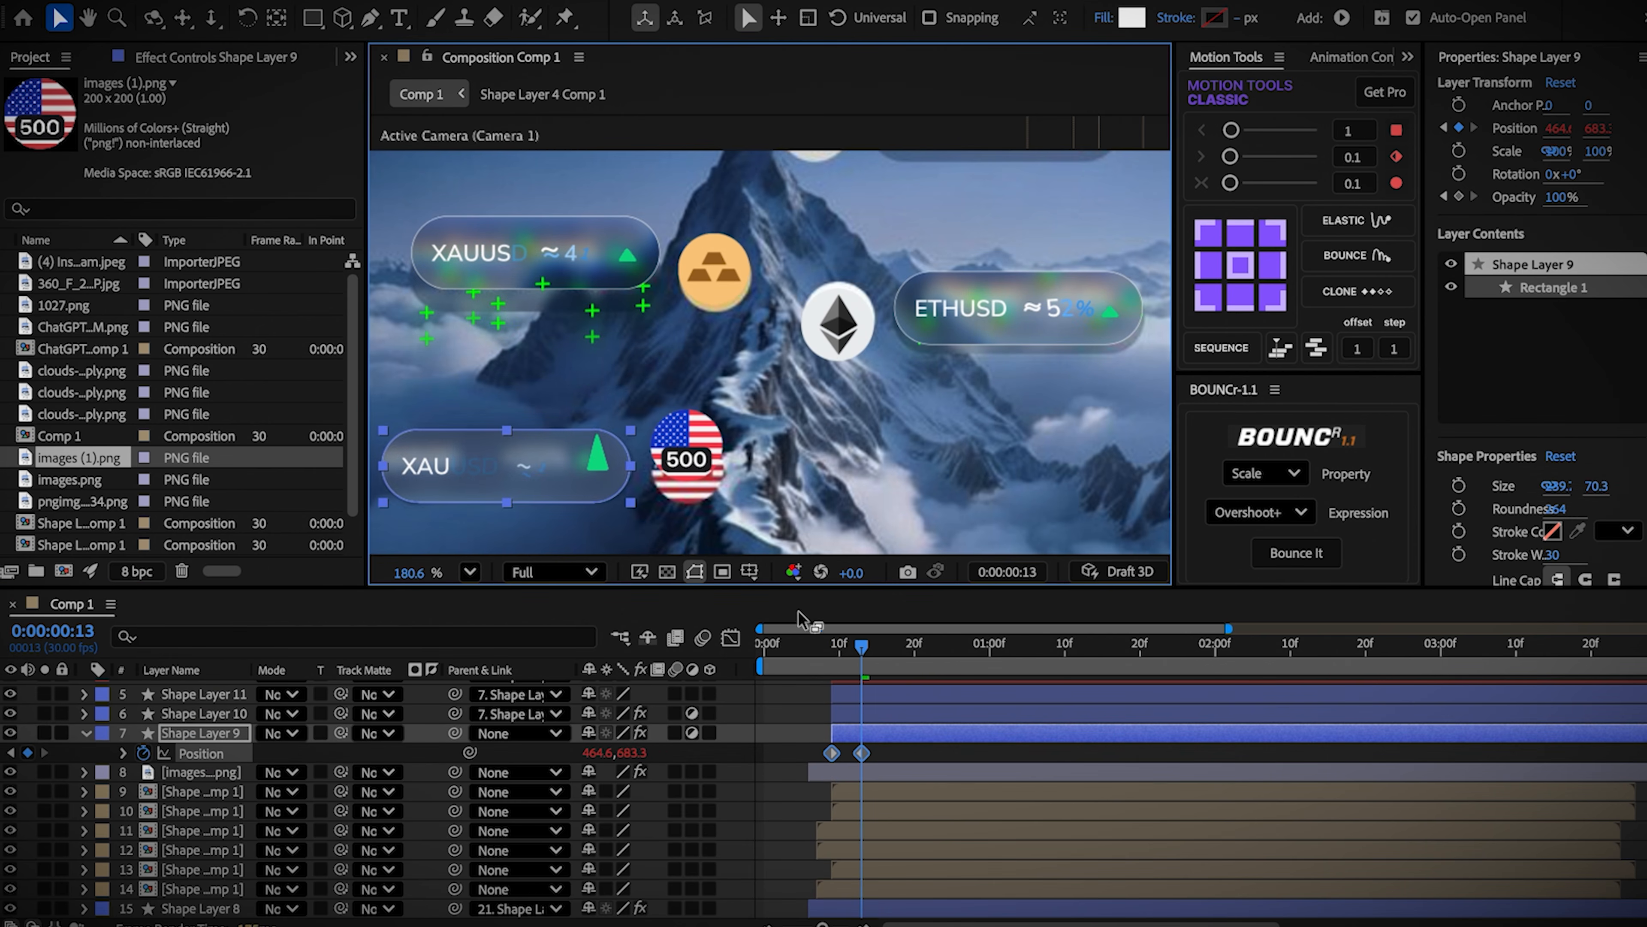
# Step: Change the duplicated XAUUSD label's text to US500 and set its percentage end value to 22
pyautogui.click(832, 650)
pyautogui.scroll(3, 843, 714)
pyautogui.doubleClick(851, 748)
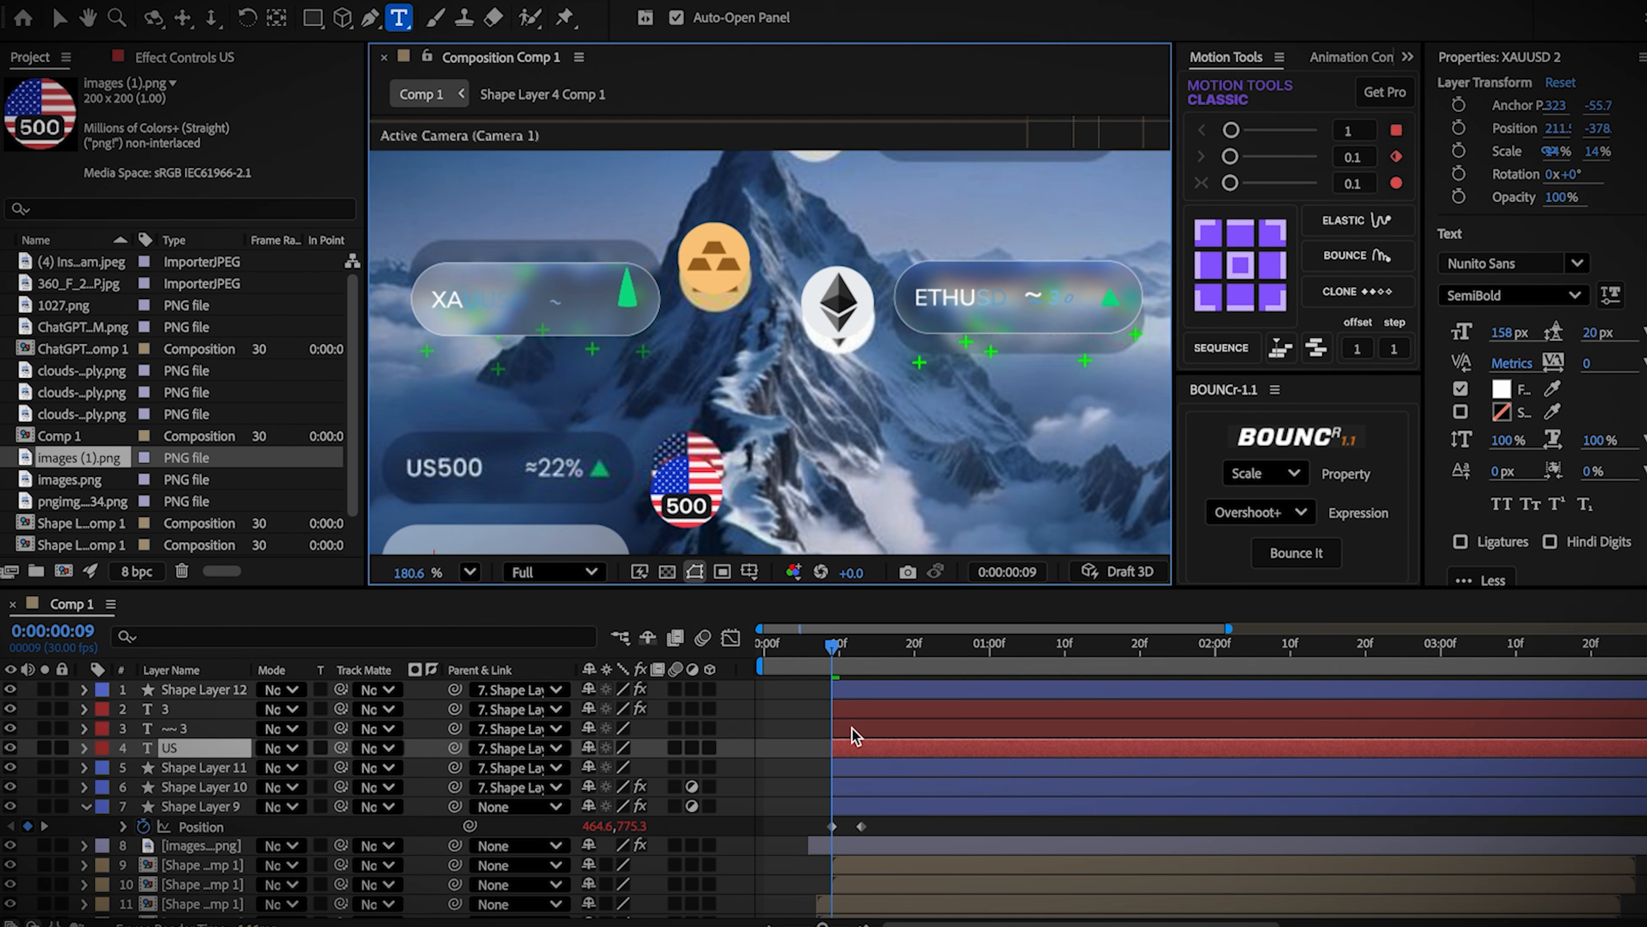
pyautogui.click(851, 709)
pyautogui.press('u')
pyautogui.click(44, 787)
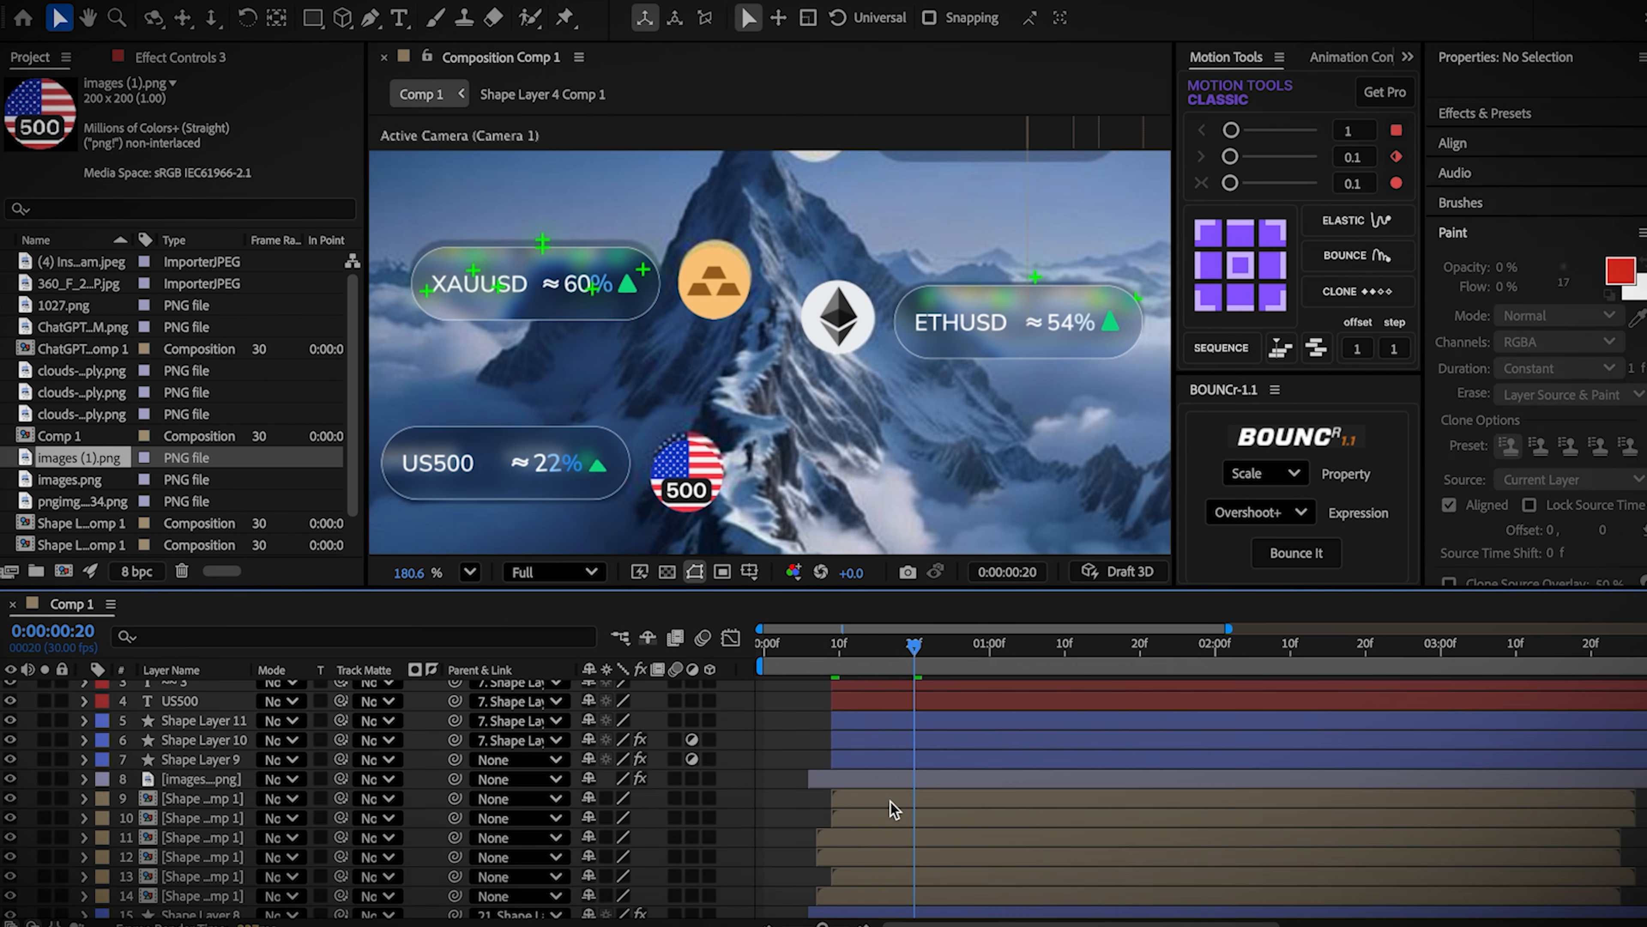
# Step: Shift the anchor points of the six copied plus layers together so the pluses sit around the US500 label
pyautogui.click(889, 800)
pyautogui.keyDown('shift'); pyautogui.click(859, 897); pyautogui.keyUp('shift')
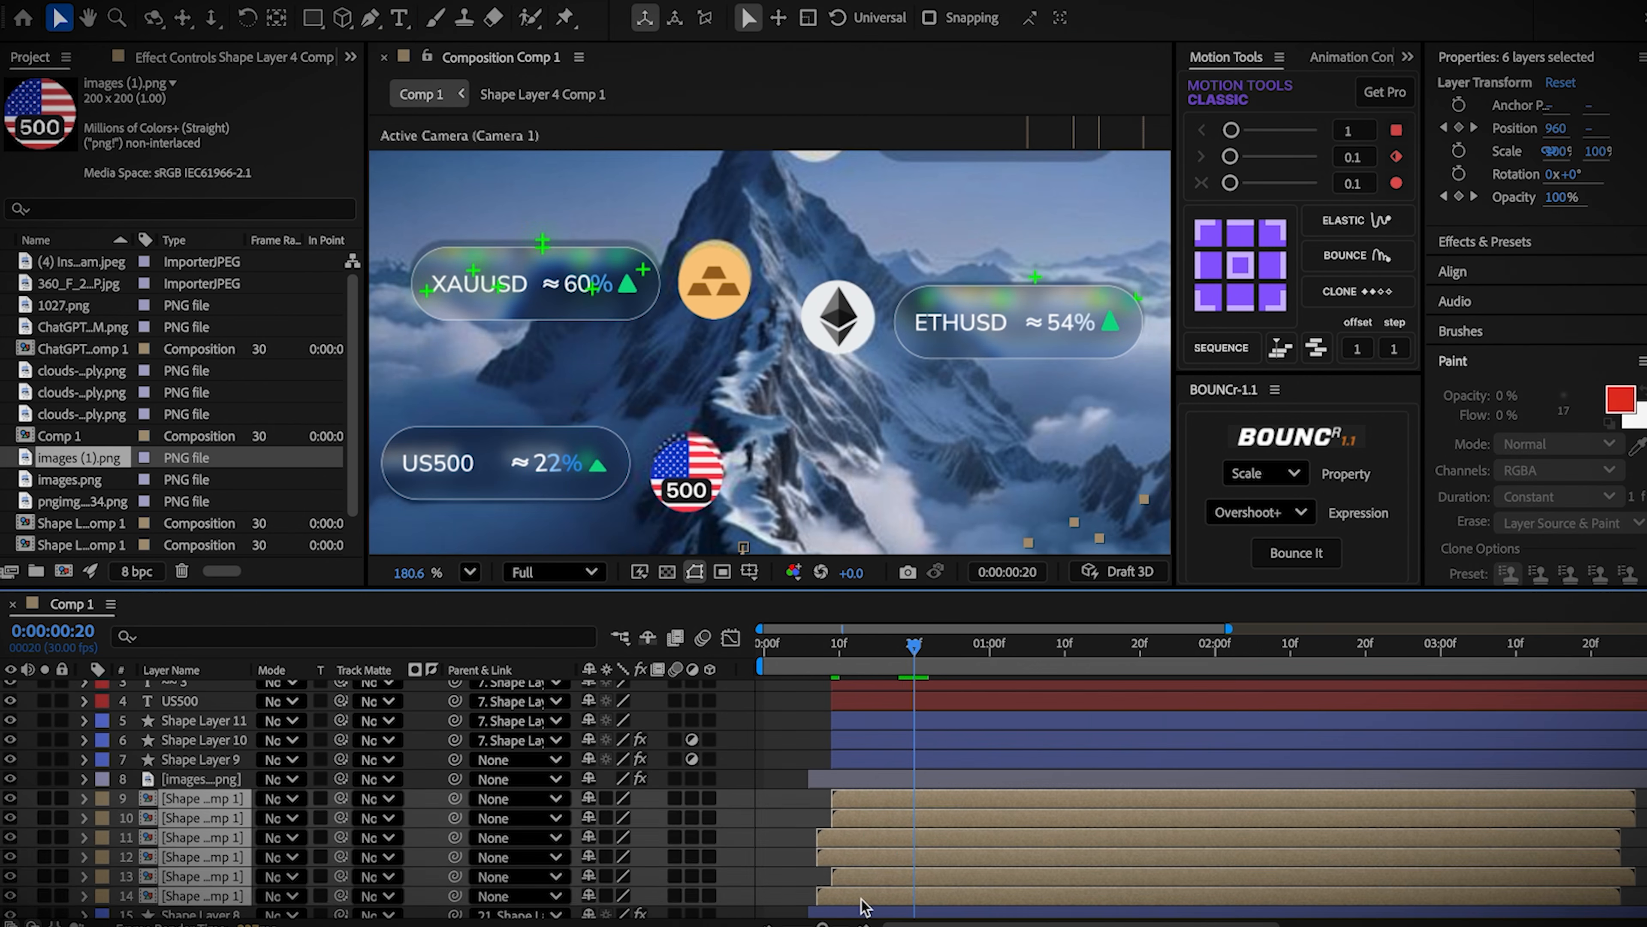
pyautogui.press('a')
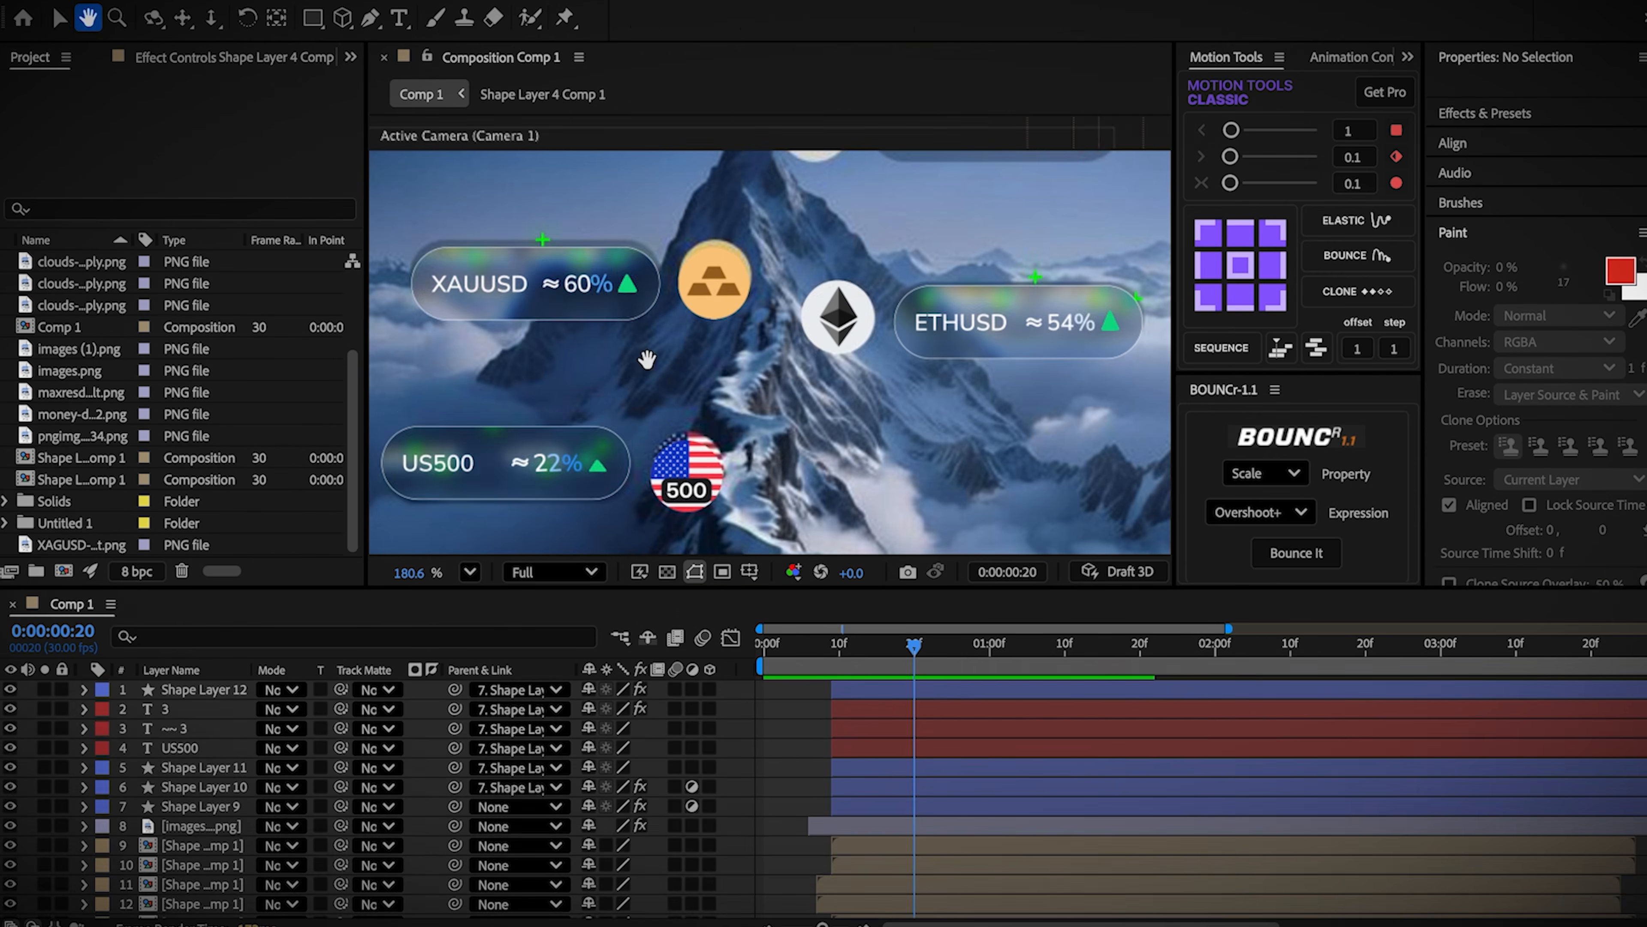
# Step: Duplicate the US500 label, coin and plus layers, stack the copies on top and shift them three frames later
pyautogui.moveTo(787, 452); pyautogui.dragTo(821, 180)
pyautogui.hotkey('ctrl', 'a')
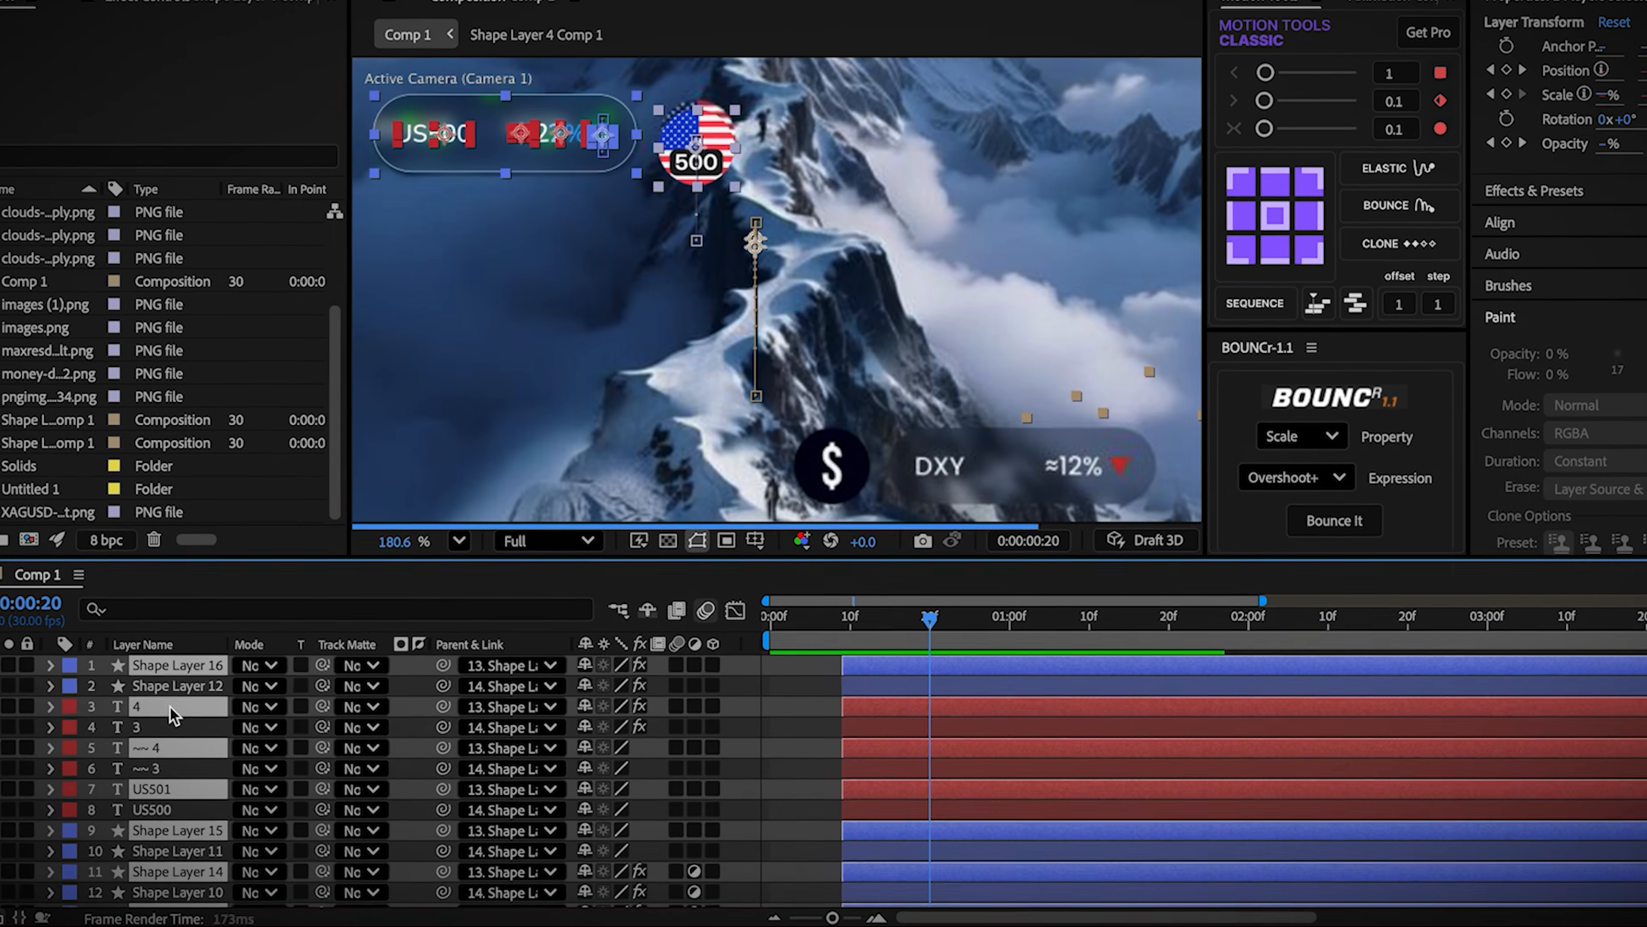
pyautogui.hotkey('ctrl', 'd')
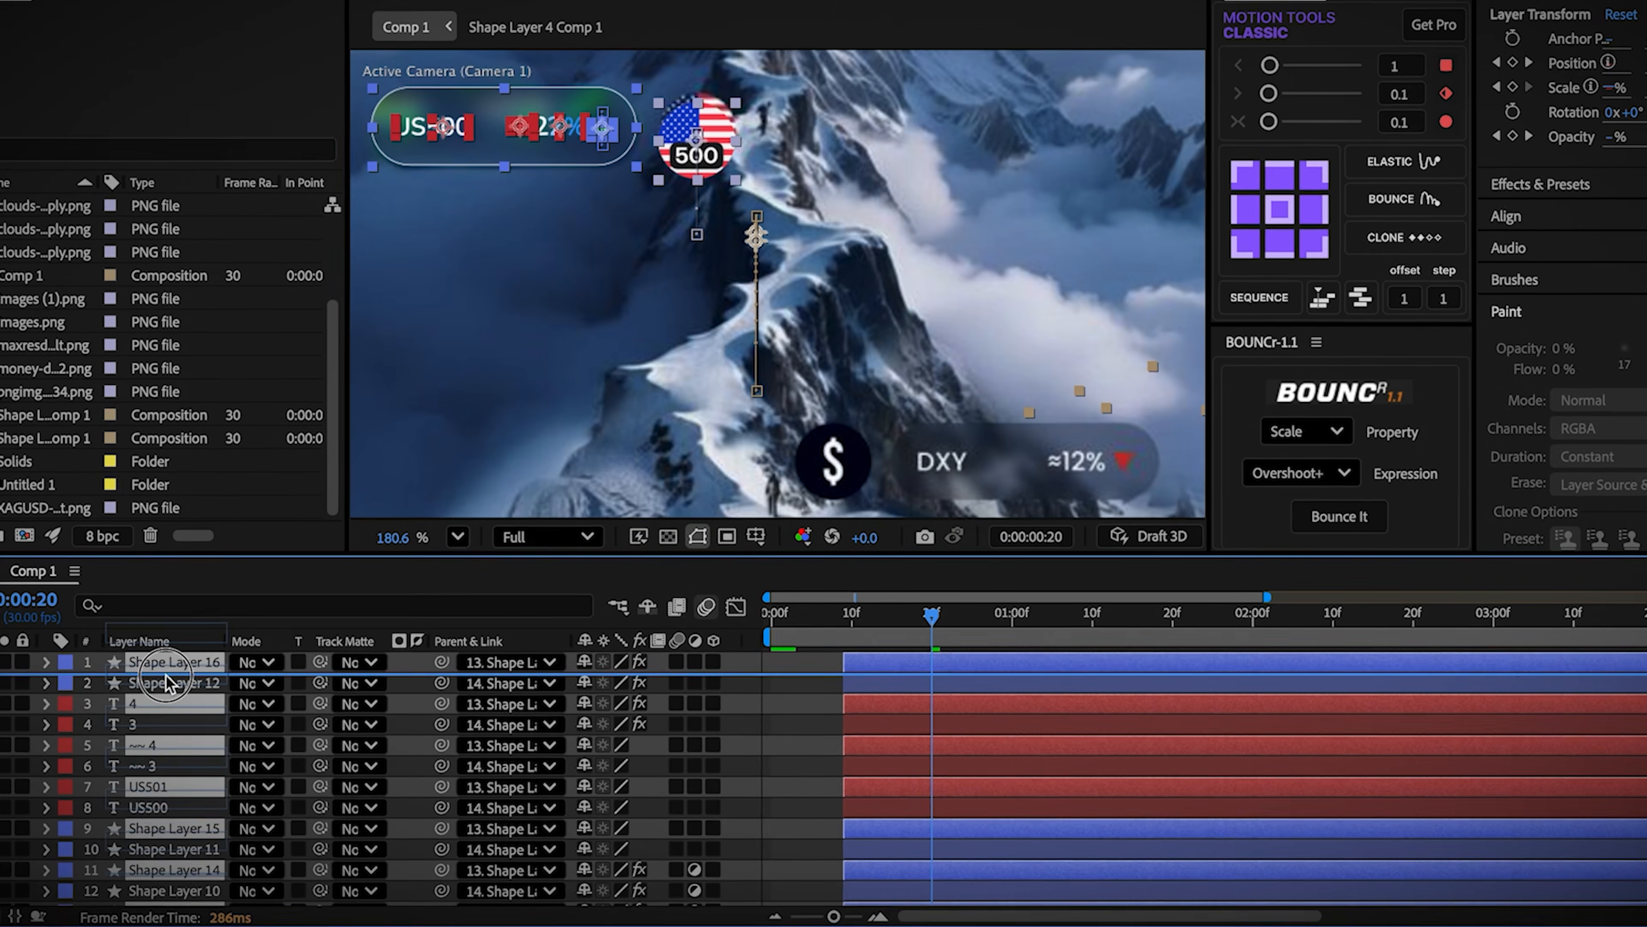
pyautogui.scroll(-3, 863, 747)
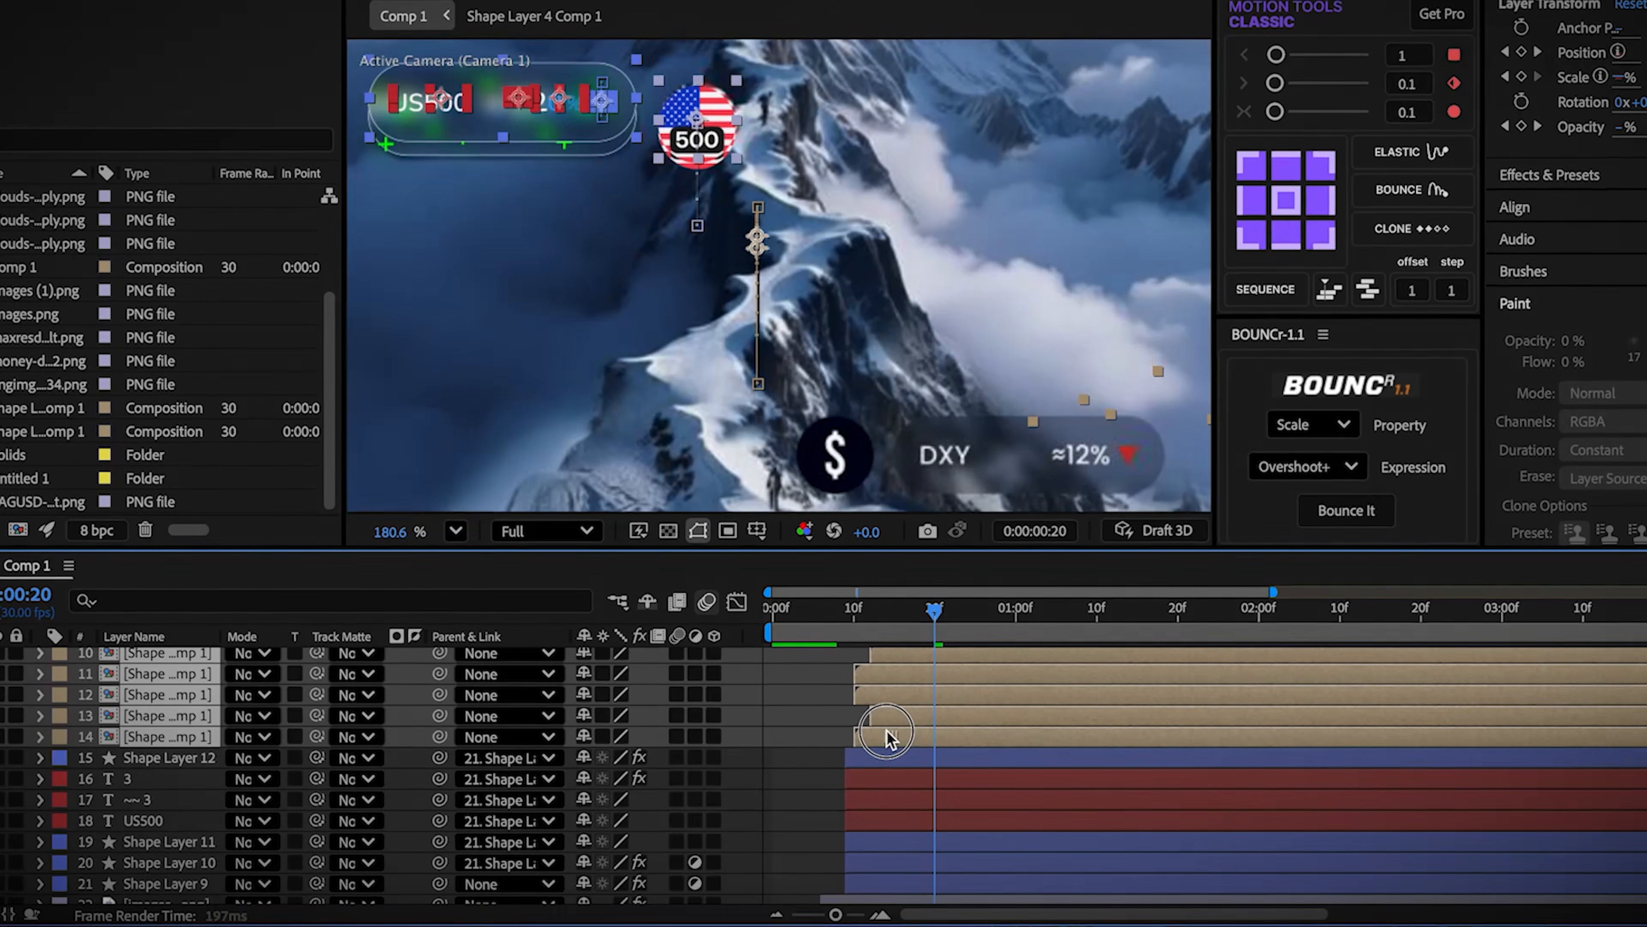
# Step: Move the duplicated US500 coin's position keyframes onto the reference's DXY coin and replace its source with money-dollar-circle-512.png
pyautogui.scroll(3, 865, 732)
pyautogui.click(864, 809)
pyautogui.press('p')
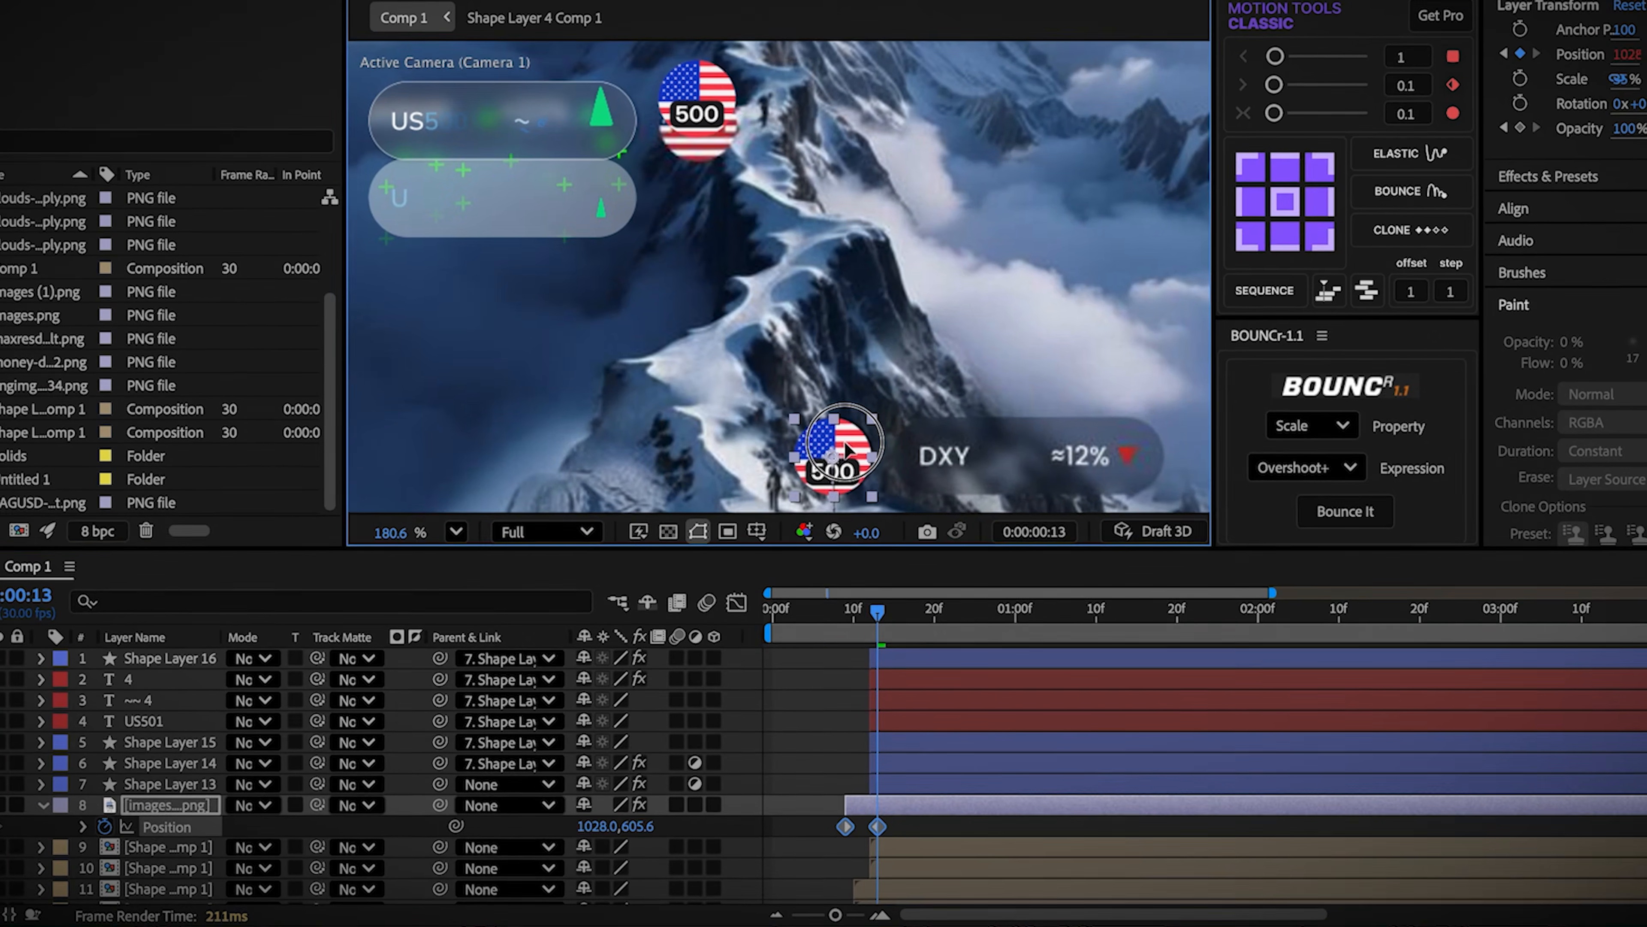
pyautogui.click(131, 807)
pyautogui.moveTo(139, 807); pyautogui.dragTo(142, 809)
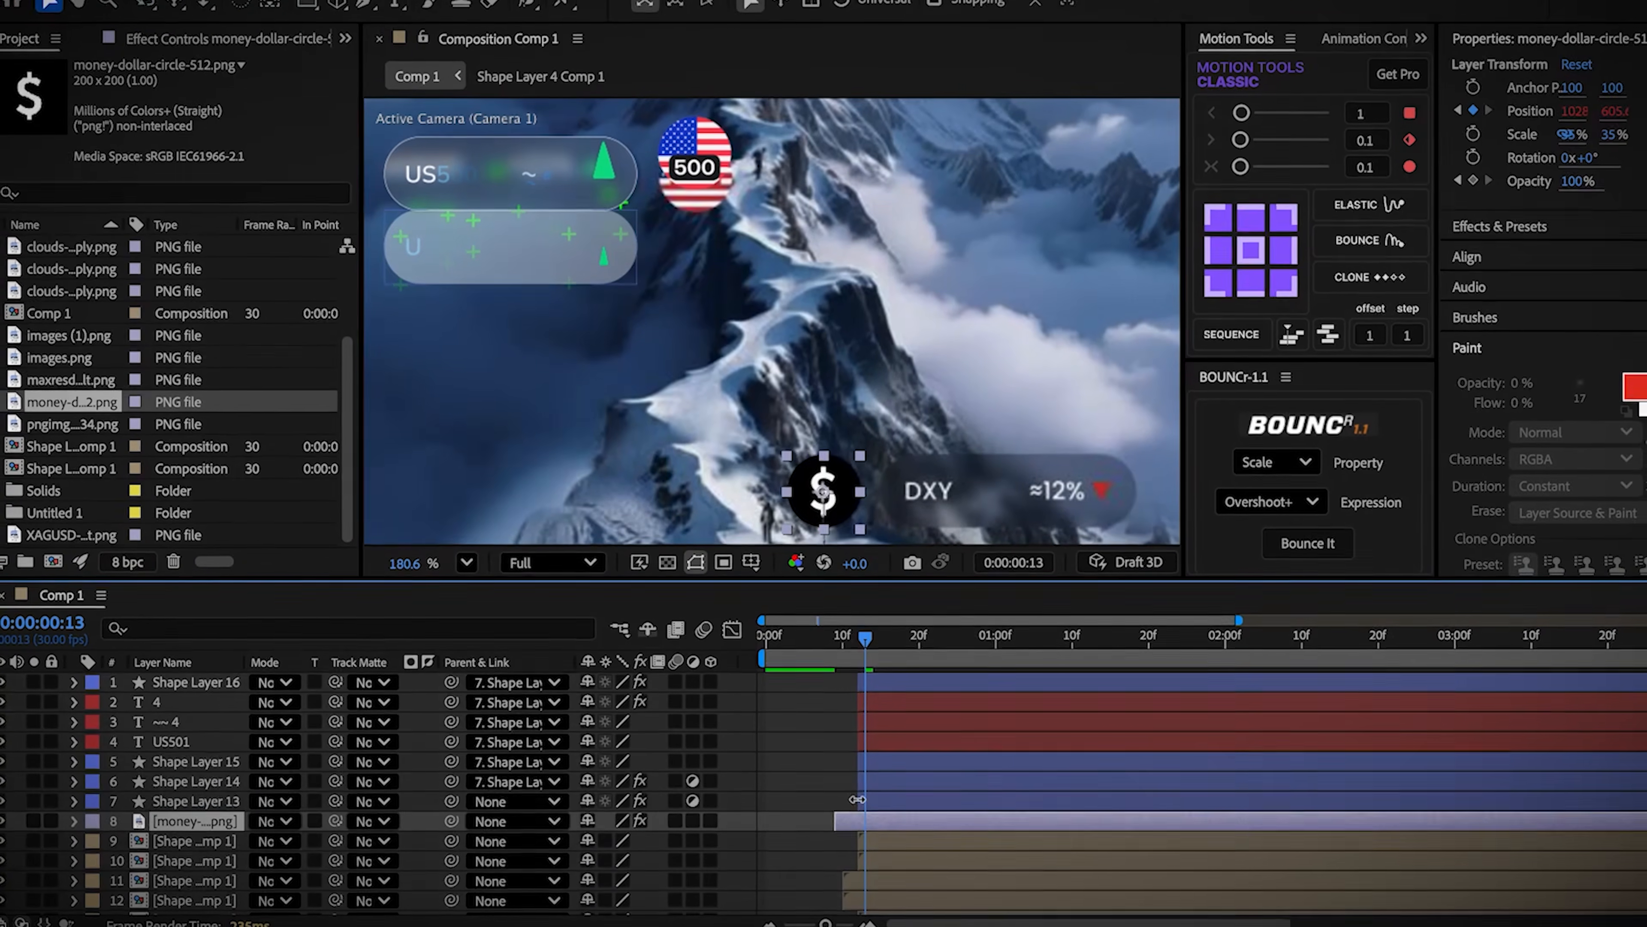
# Step: Move both position keyframes of the duplicated US500 label shape together onto the reference's DXY label
pyautogui.click(864, 789)
pyautogui.press('p')
pyautogui.press('k')
pyautogui.moveTo(902, 814); pyautogui.dragTo(833, 831)
pyautogui.moveTo(554, 183); pyautogui.dragTo(1045, 493)
# Step: Change the duplicated US500 label's text to DXY and set its percentage end value to 12
pyautogui.press('pageup')
pyautogui.press('pageup')
pyautogui.press('pageup')
pyautogui.doubleClick(911, 743)
pyautogui.write('DX')
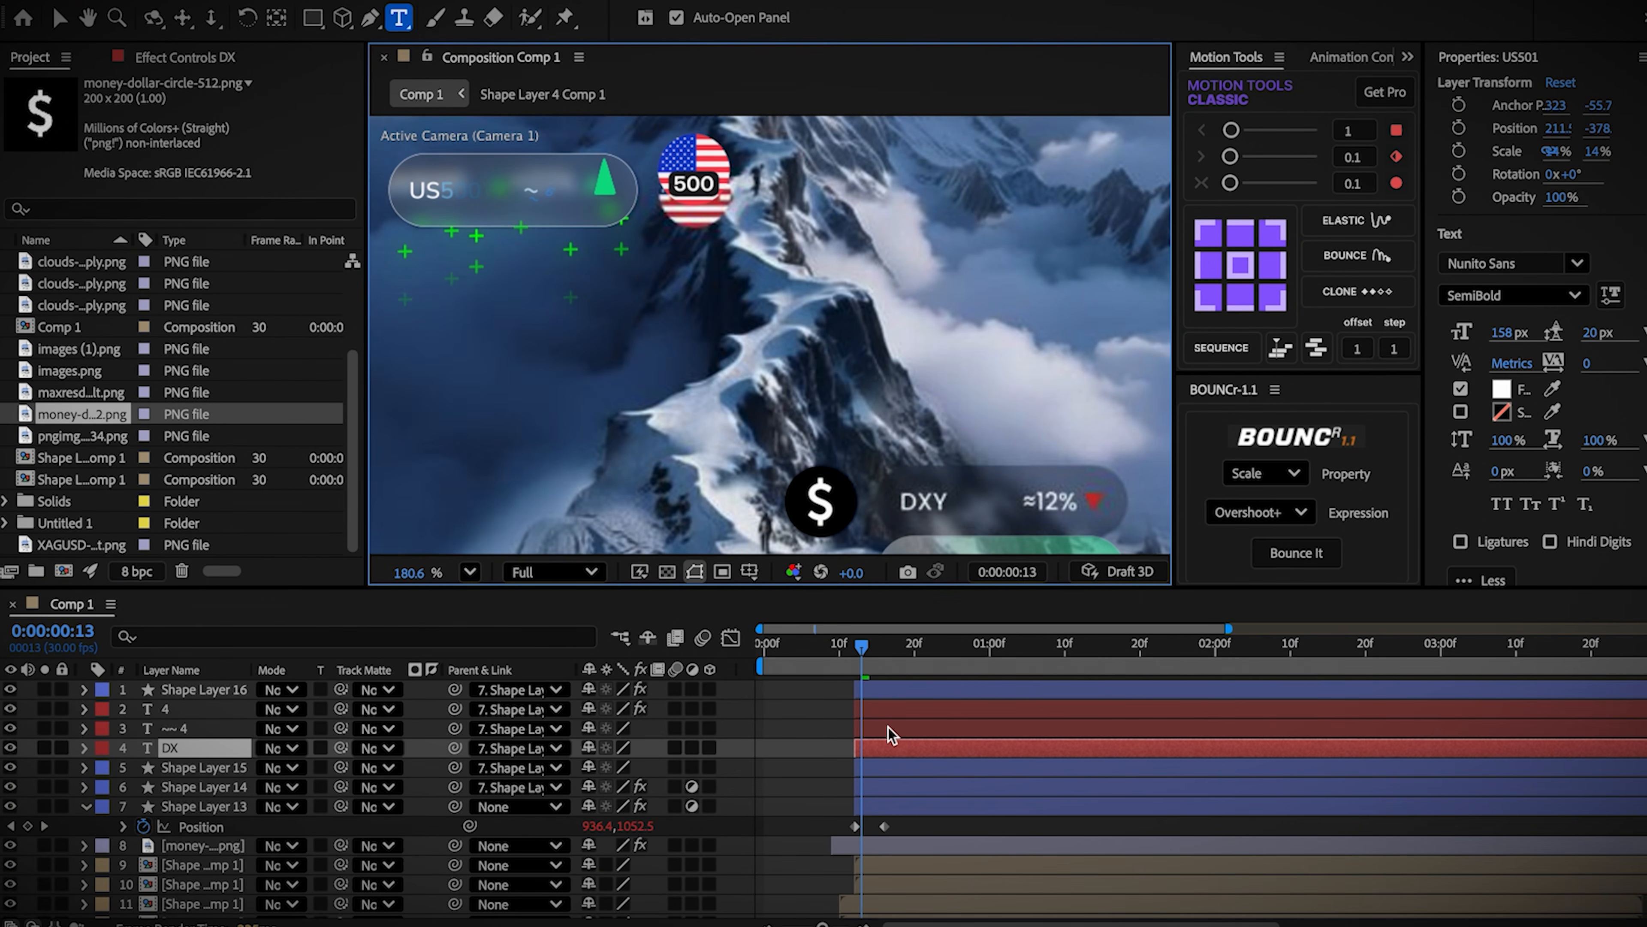
pyautogui.click(882, 715)
pyautogui.press('u')
pyautogui.click(44, 787)
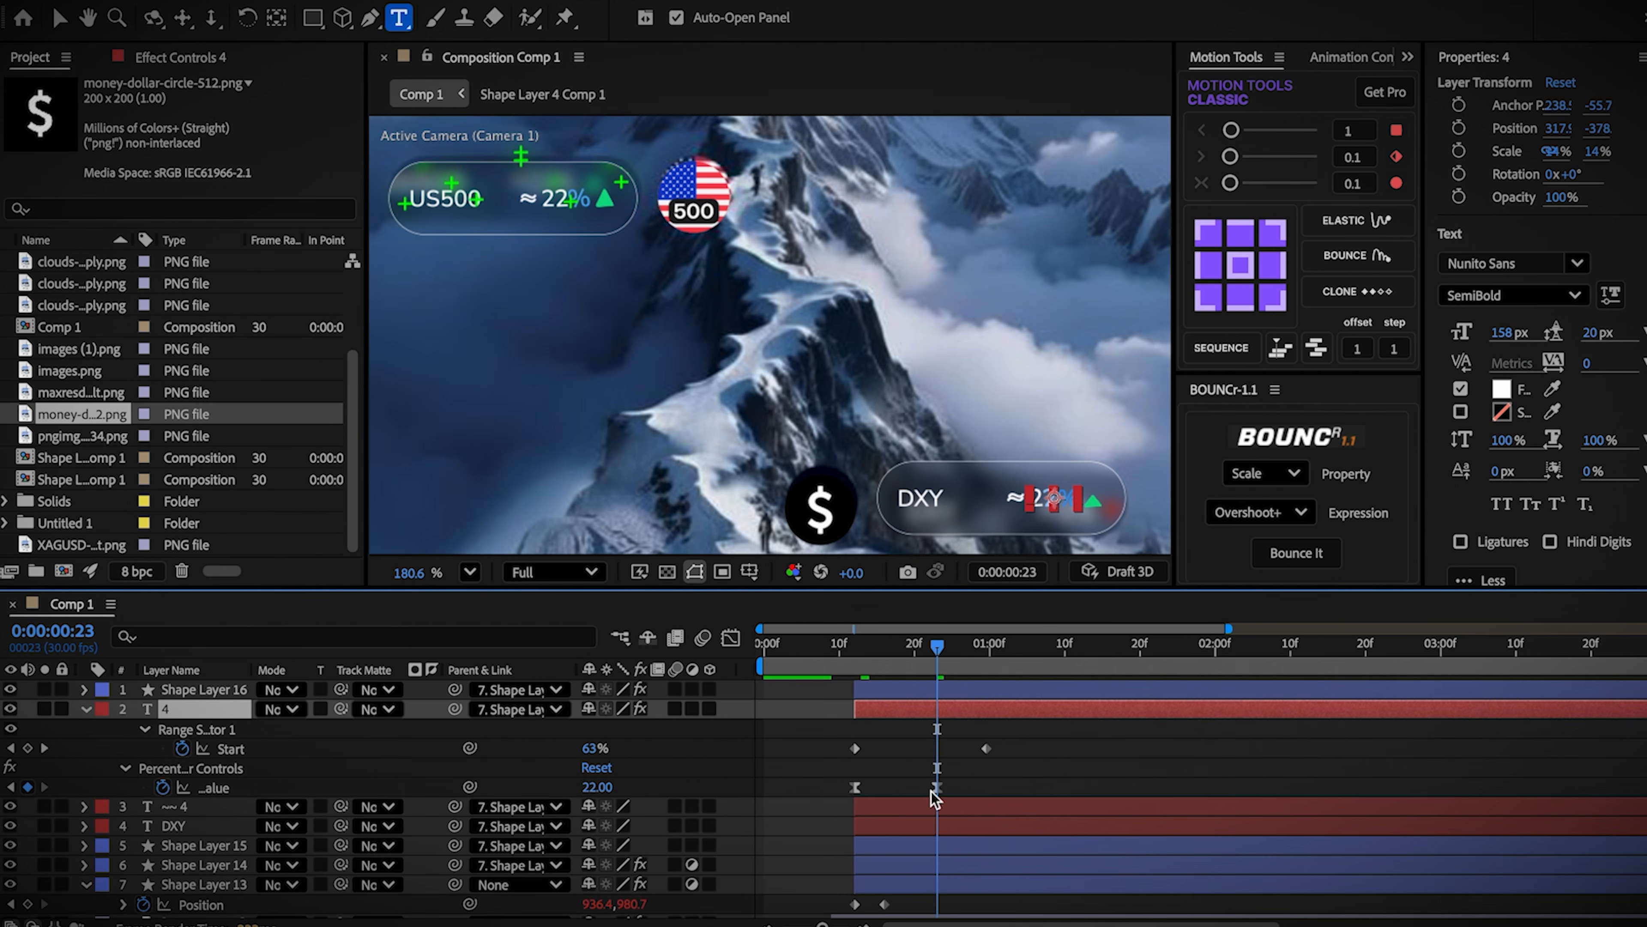
pyautogui.press('Return')
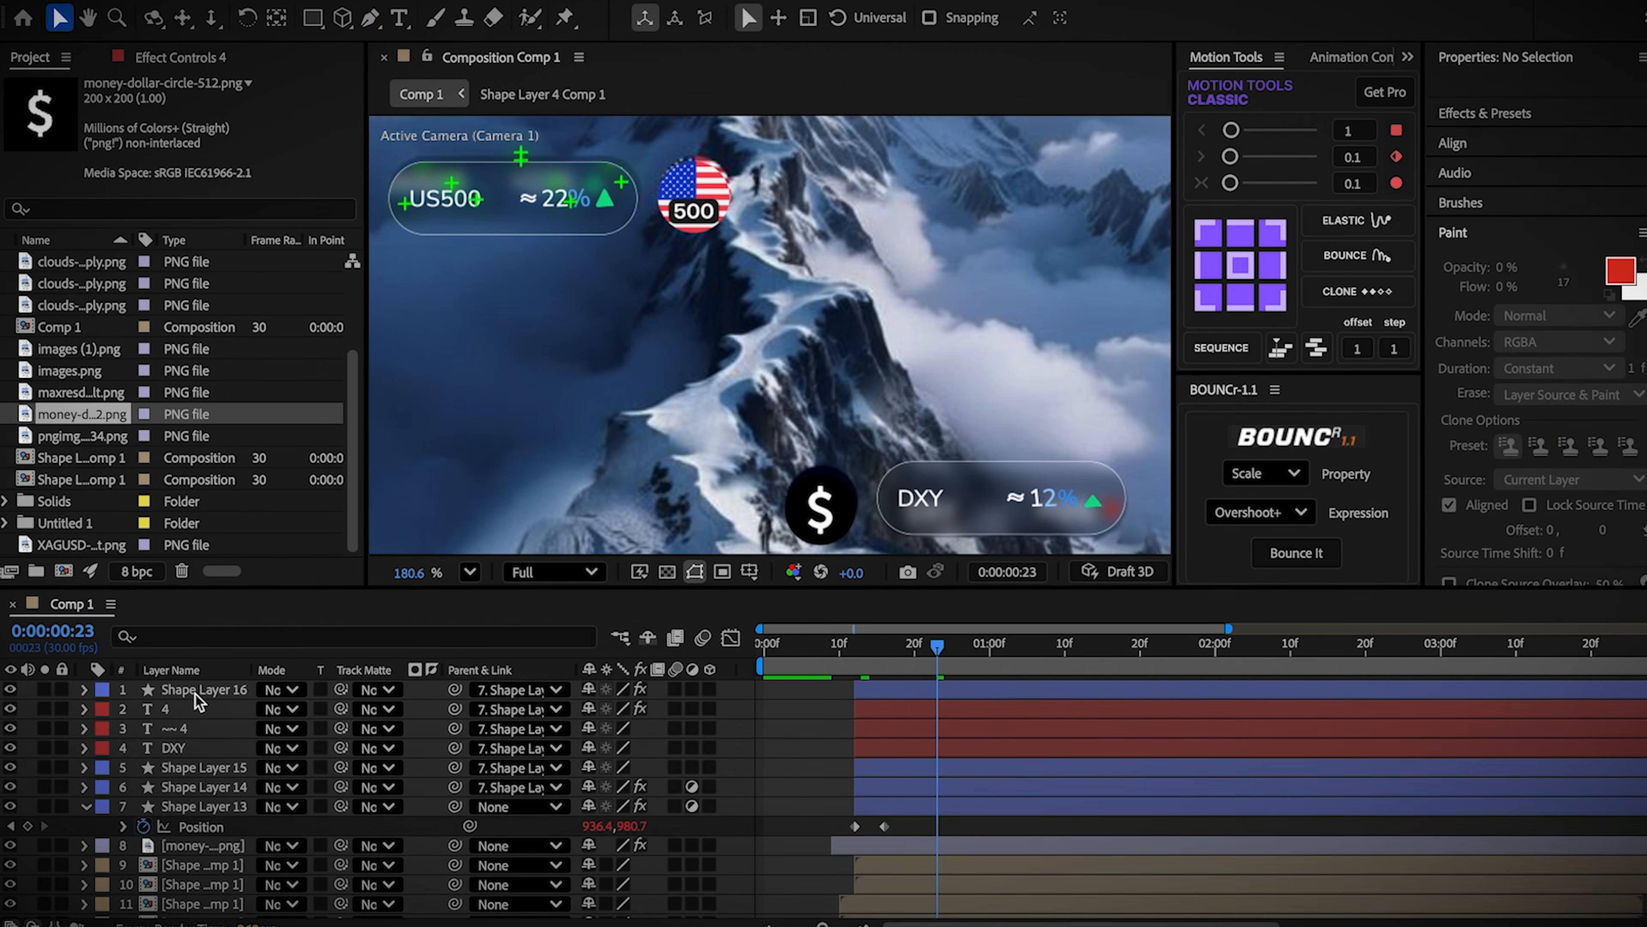
# Step: Rotate the DXY label's arrow, Shape Layer 16, by 180° so it points down
pyautogui.click(197, 692)
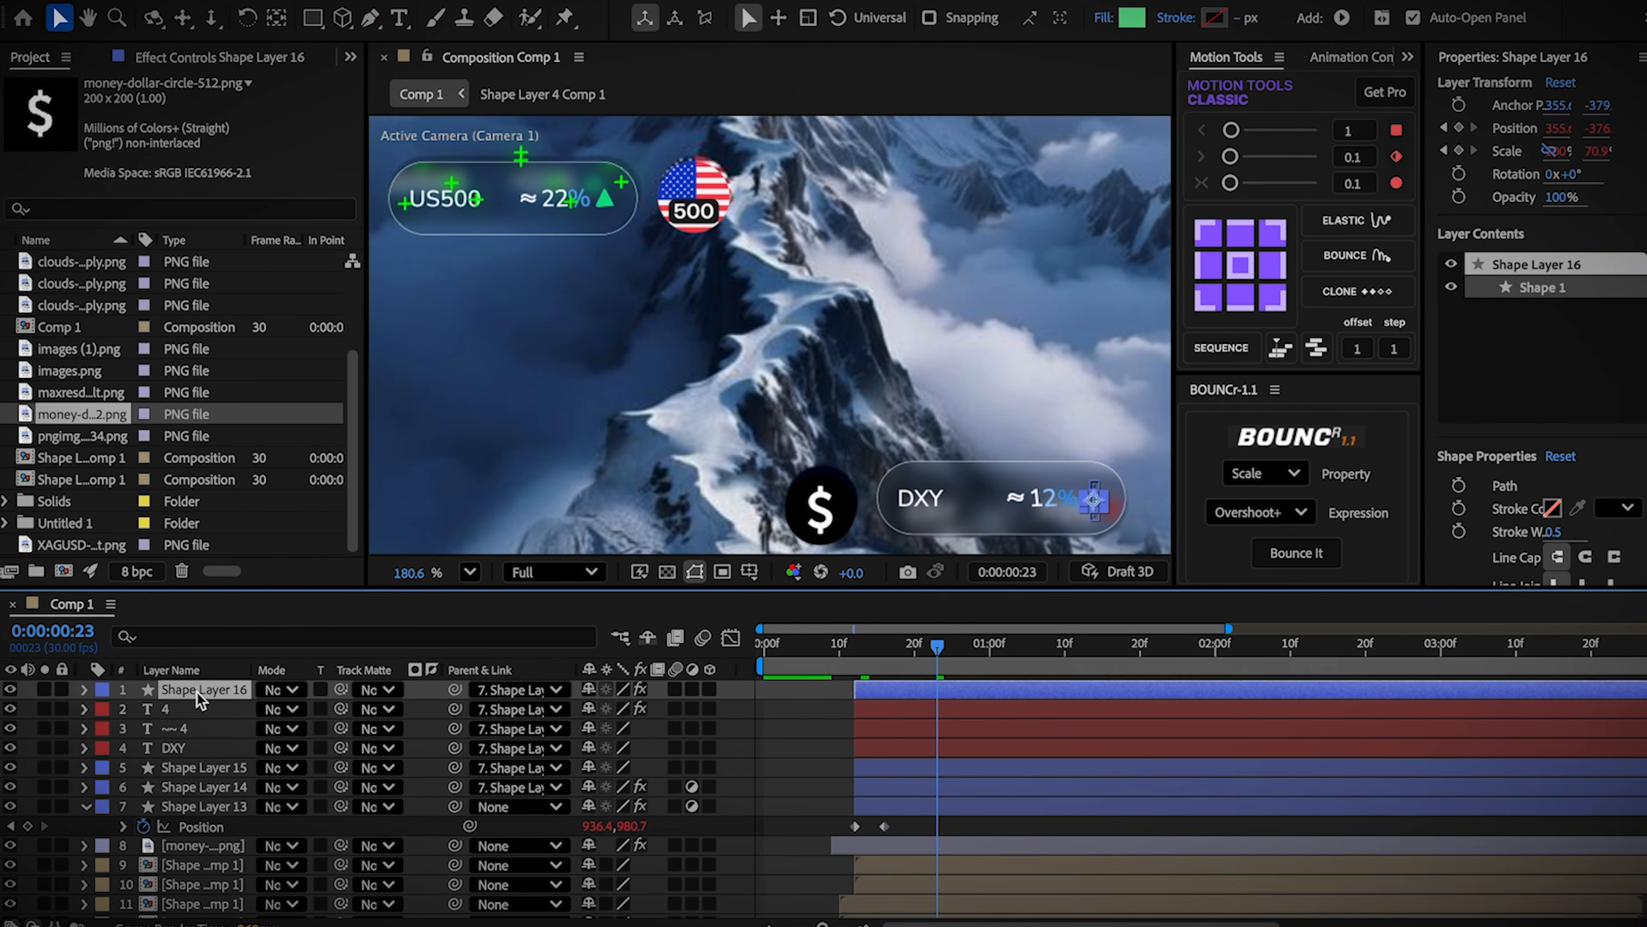
pyautogui.press('r')
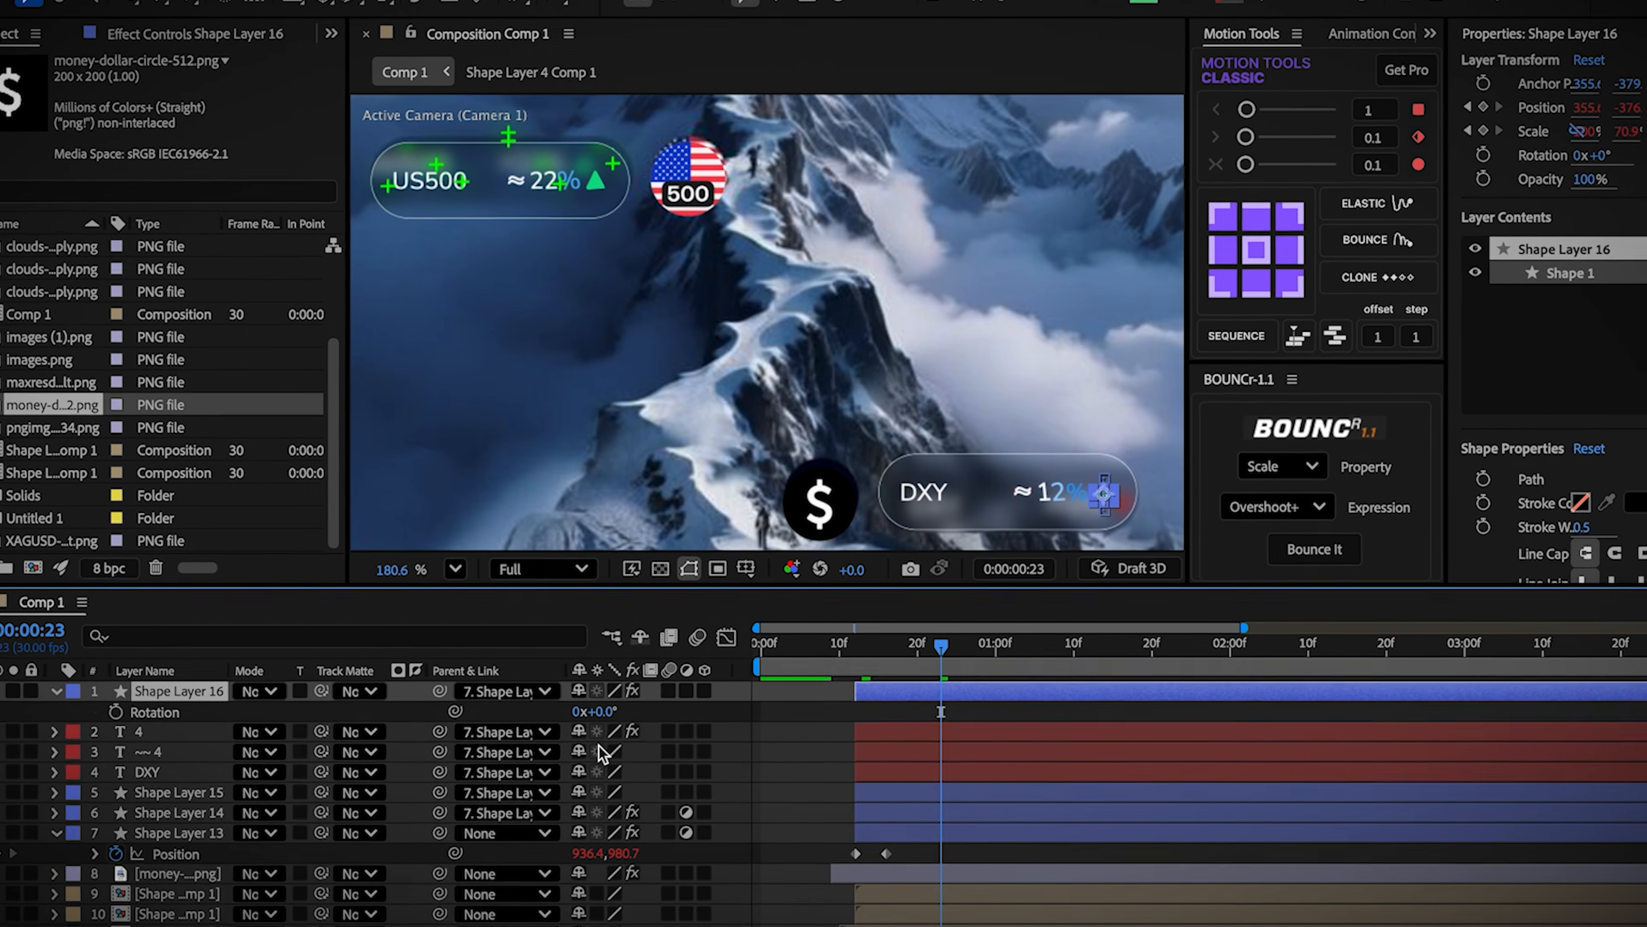
pyautogui.click(600, 711)
pyautogui.write('180')
pyautogui.press('Return')
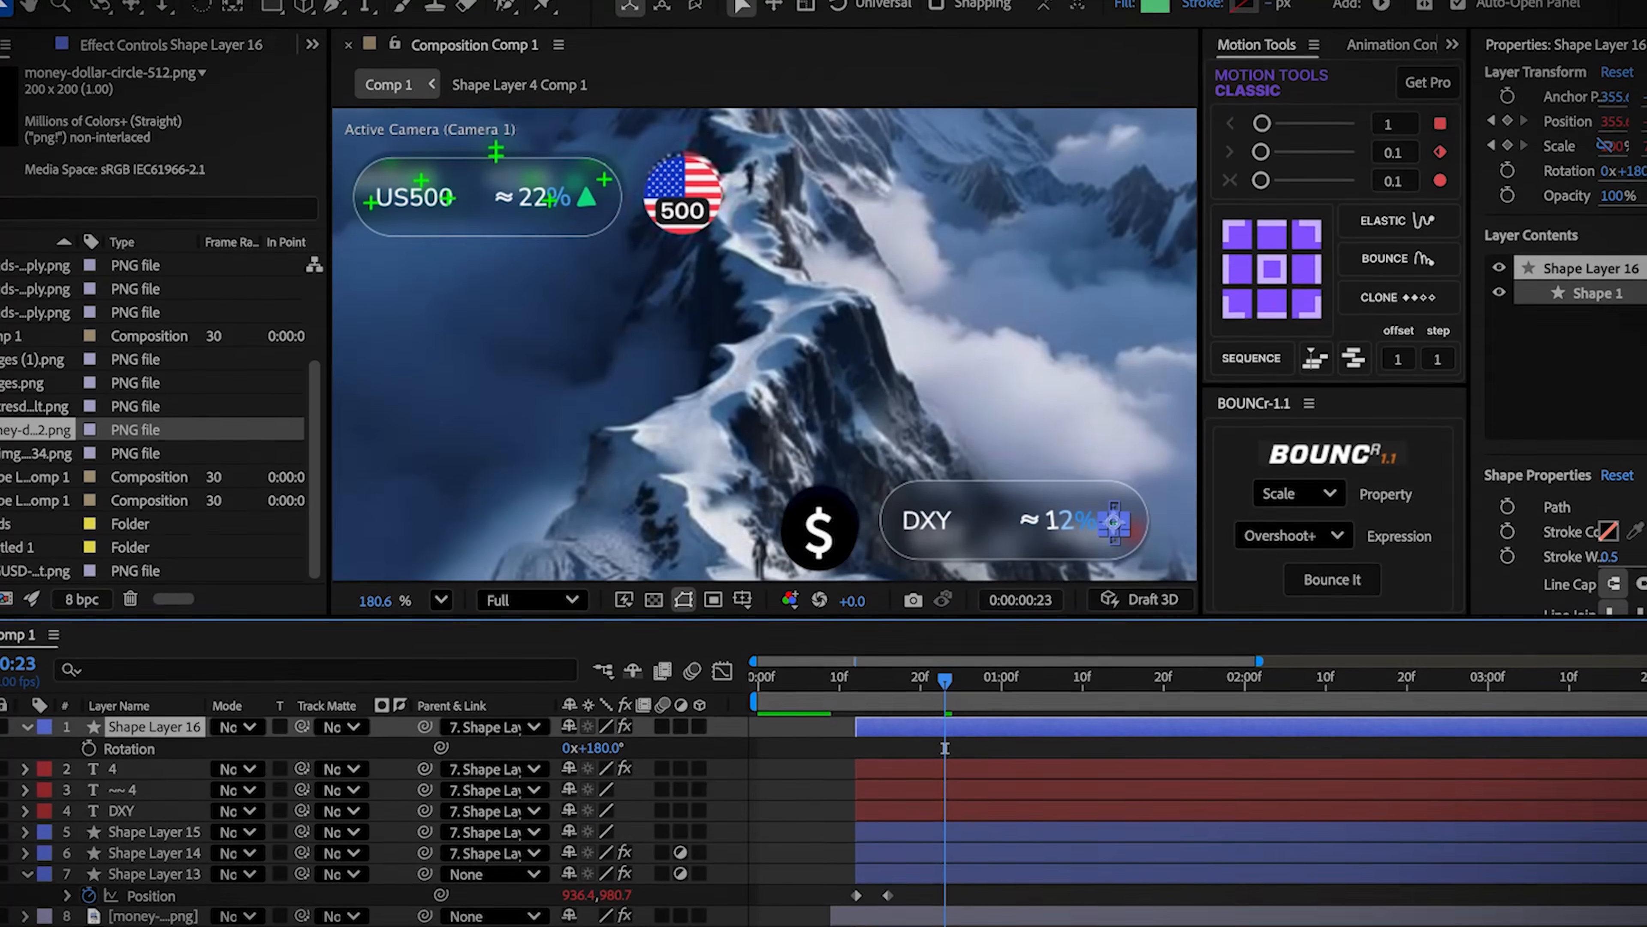
# Step: Change the fill colour of the DXY label's arrow to red
pyautogui.click(1155, 10)
pyautogui.click(722, 676)
pyautogui.moveTo(790, 829); pyautogui.dragTo(808, 571)
pyautogui.click(975, 641)
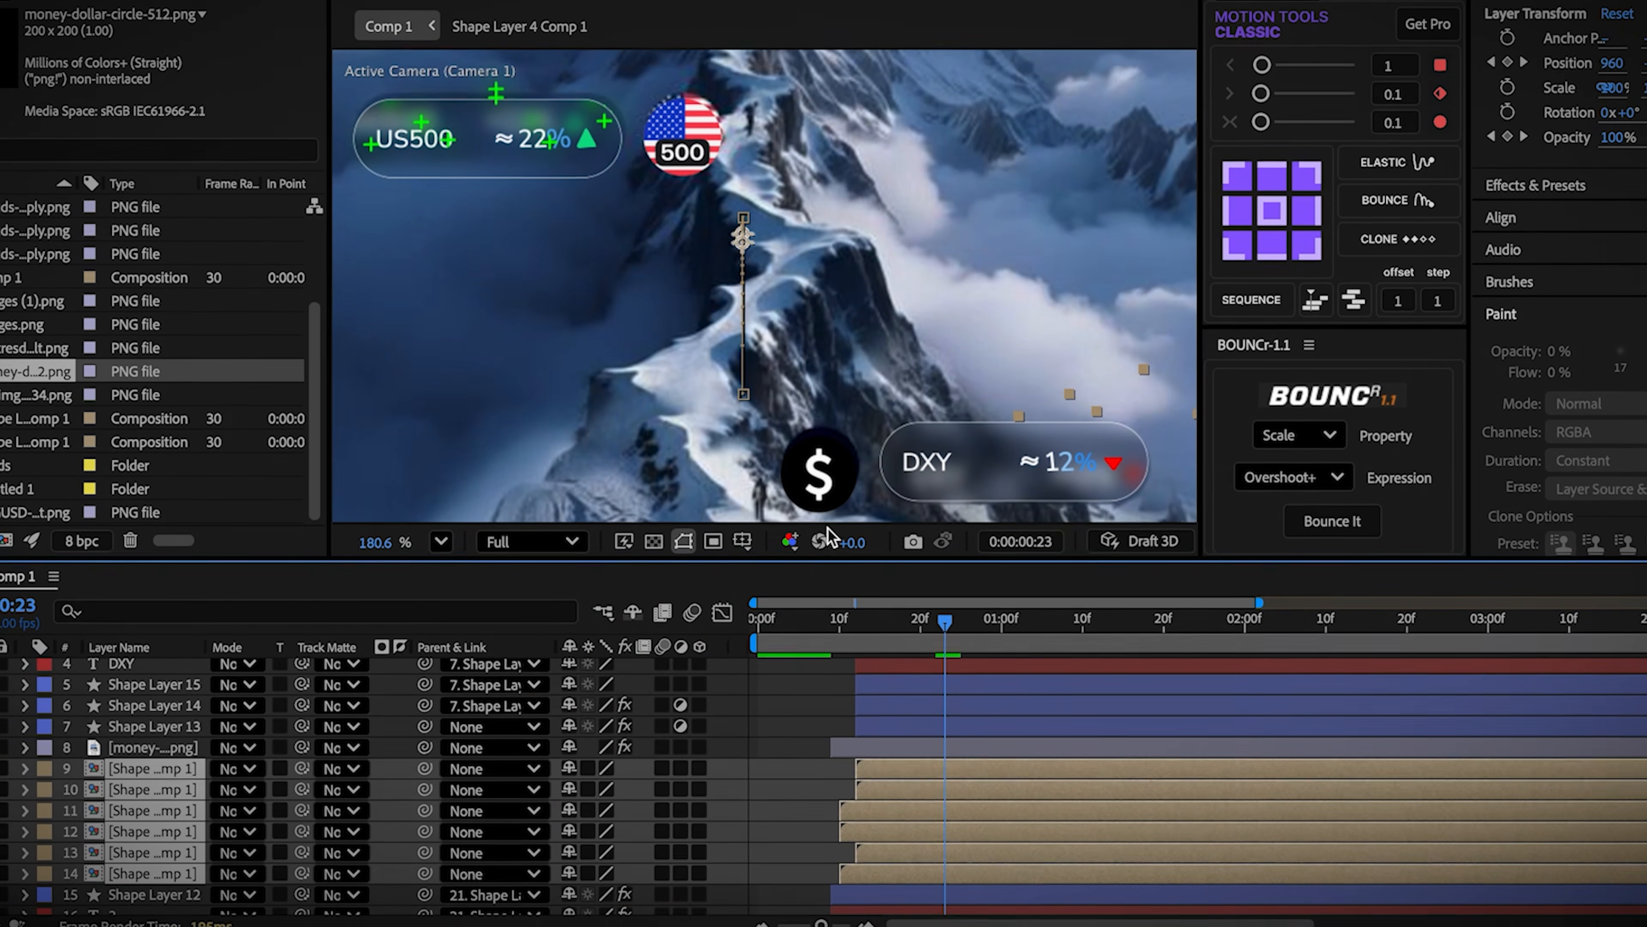
# Step: Shift the anchor points of the six copied plus layers around the DXY label and replace their source with Shape Layer 5 Comp 1
pyautogui.press('a')
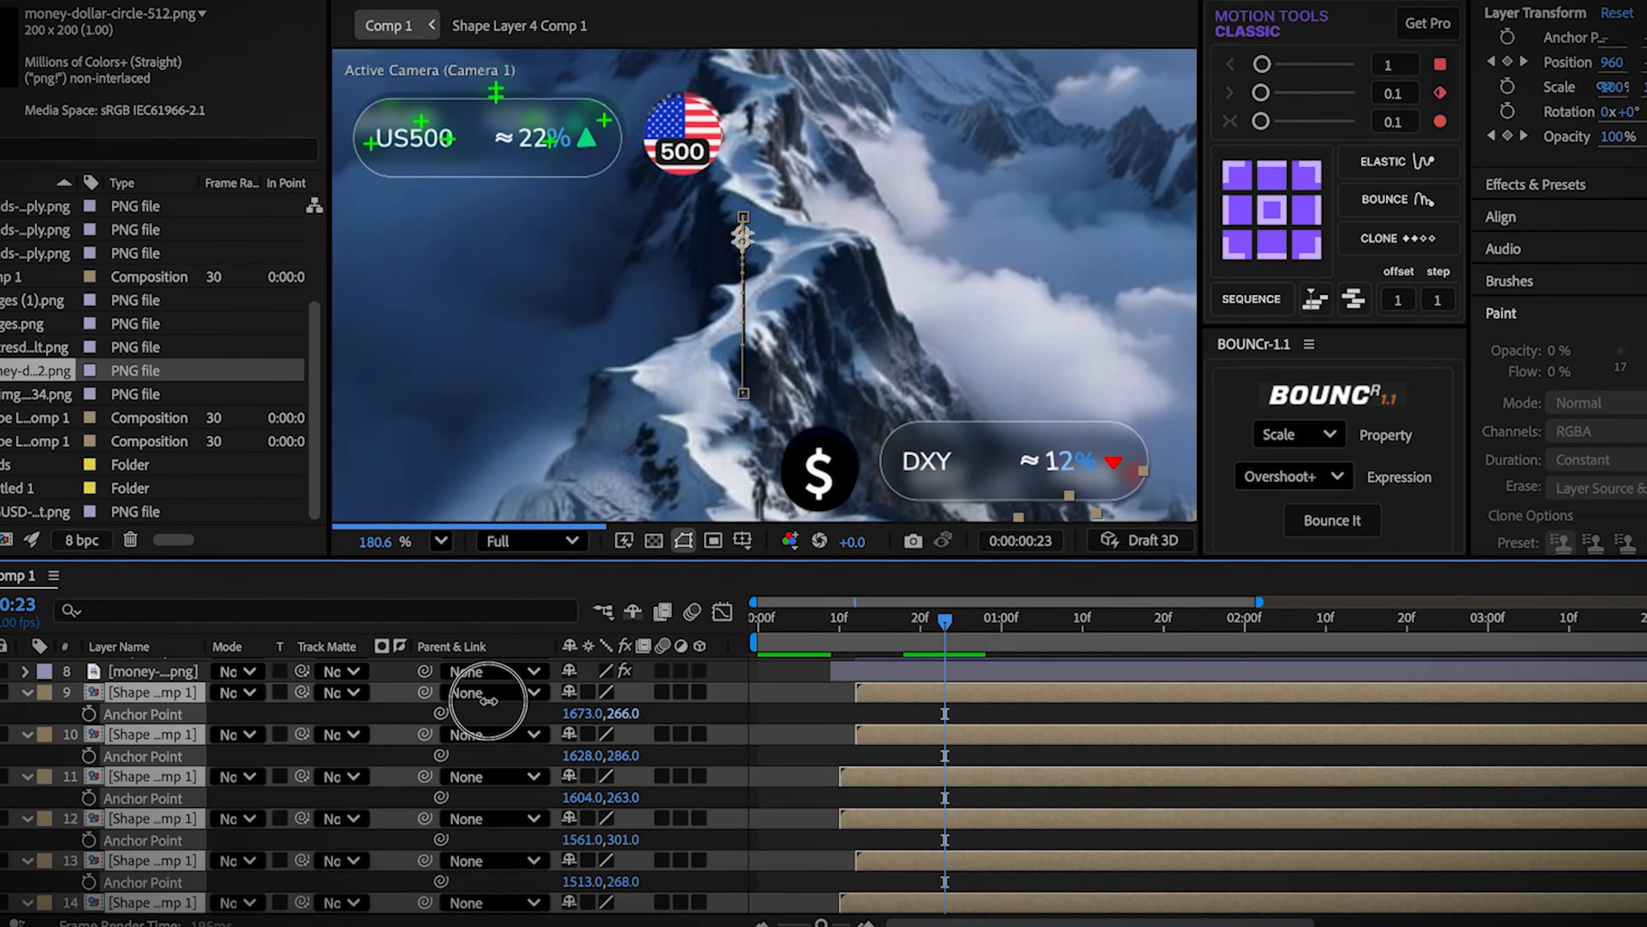
pyautogui.moveTo(519, 714); pyautogui.dragTo(646, 717)
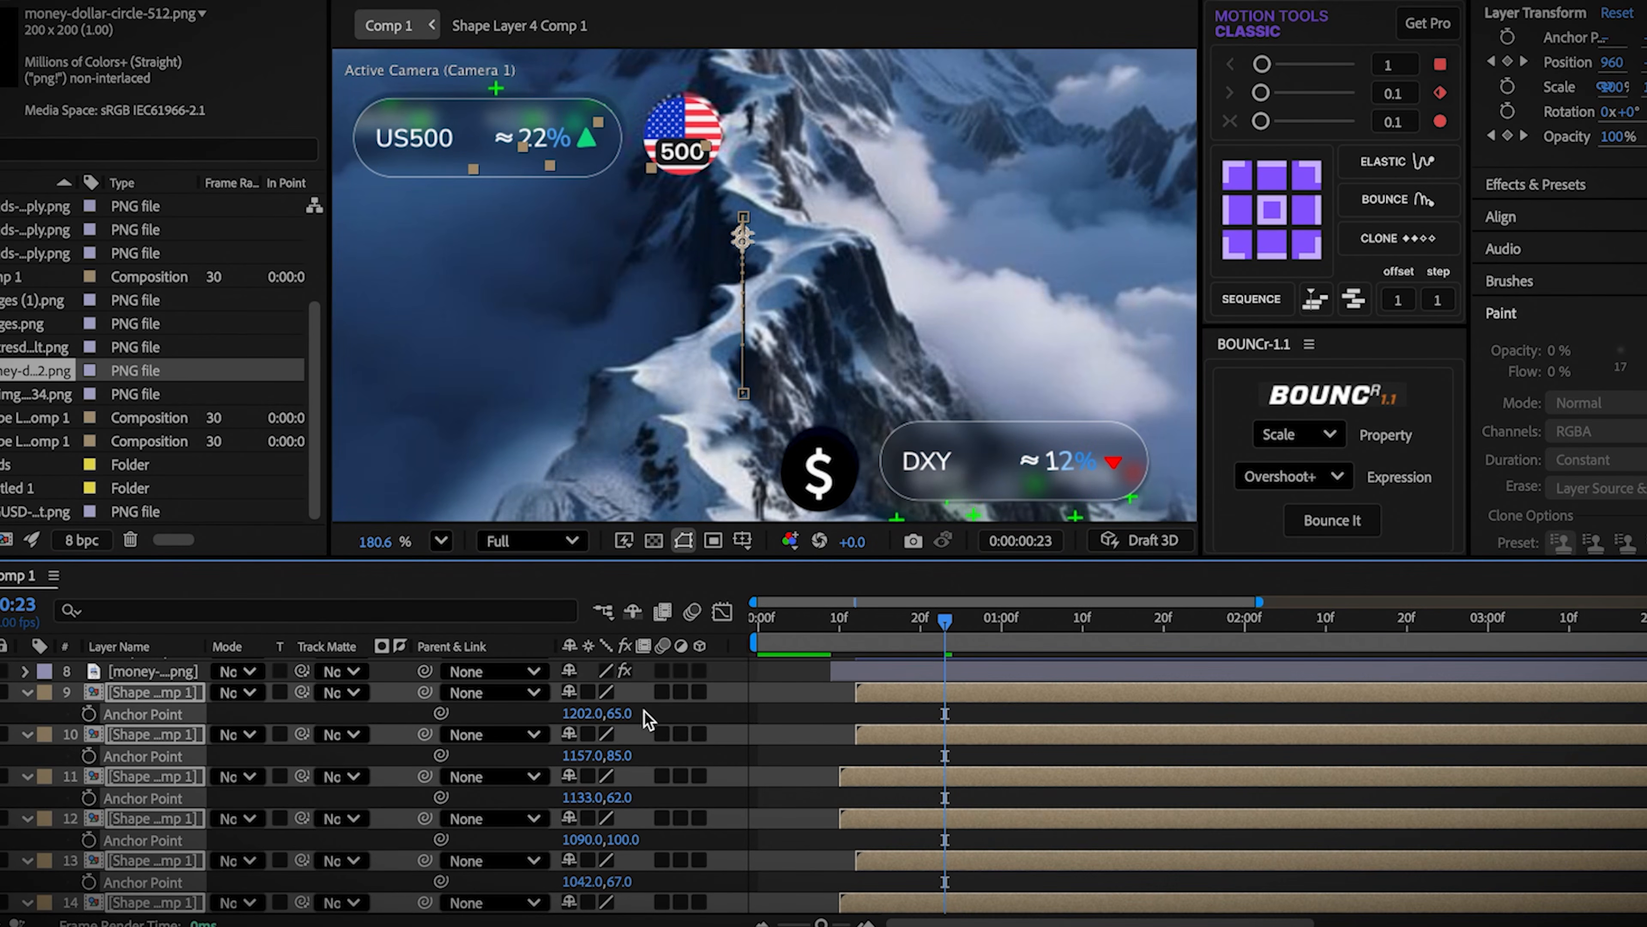
pyautogui.press('a')
pyautogui.click(26, 443)
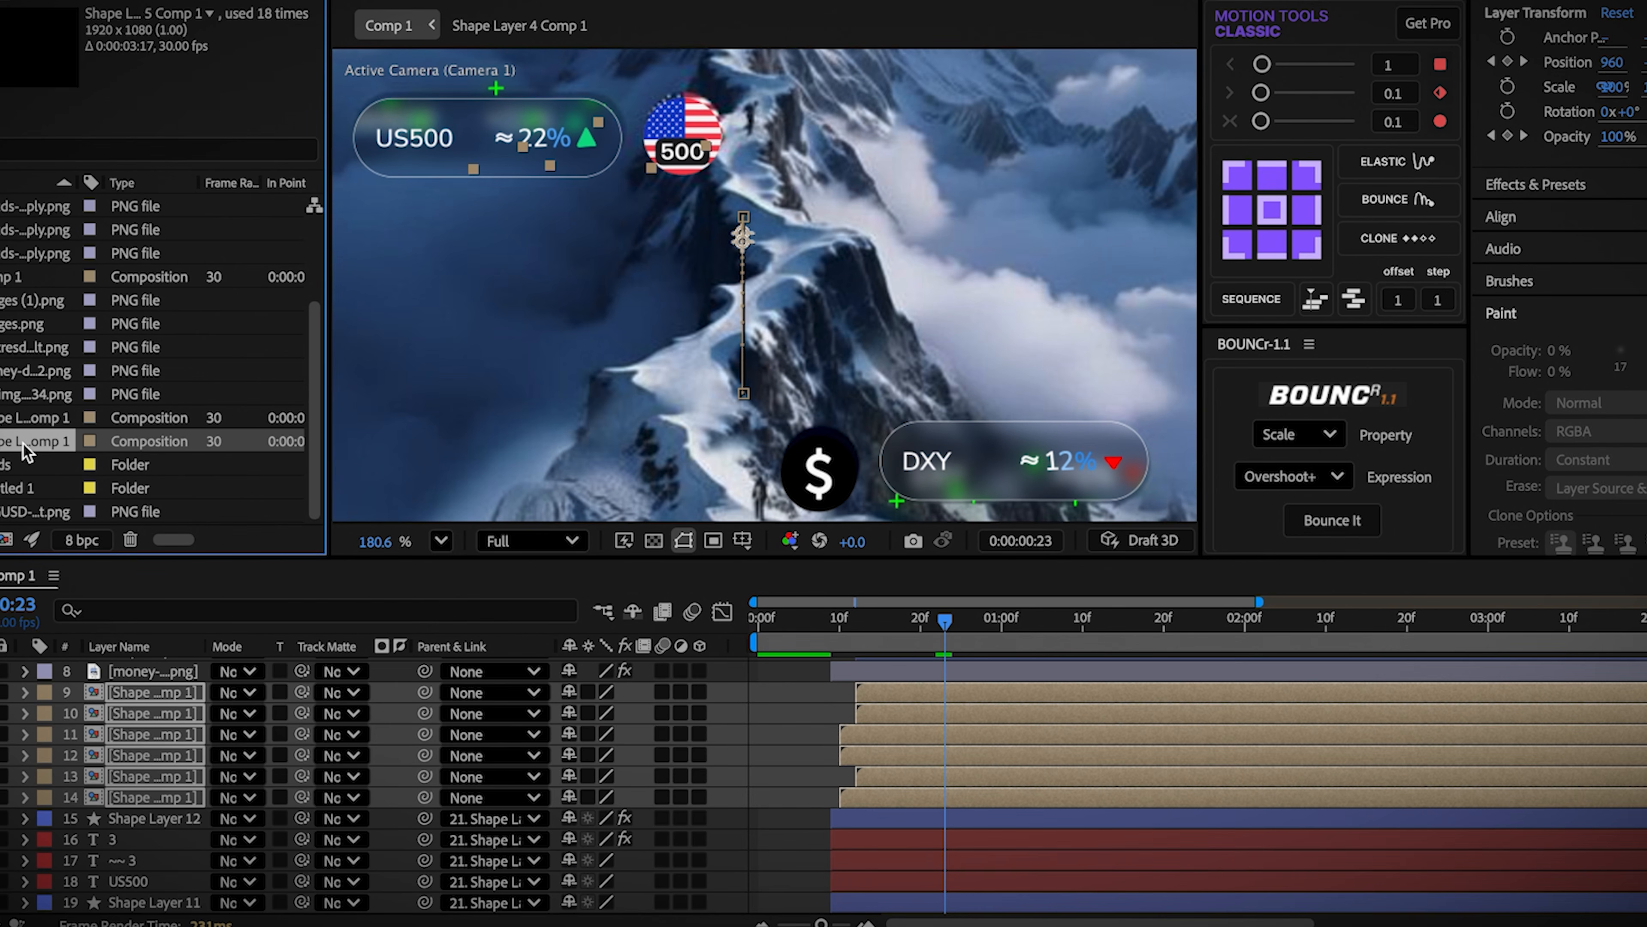
pyautogui.moveTo(162, 762); pyautogui.dragTo(162, 763)
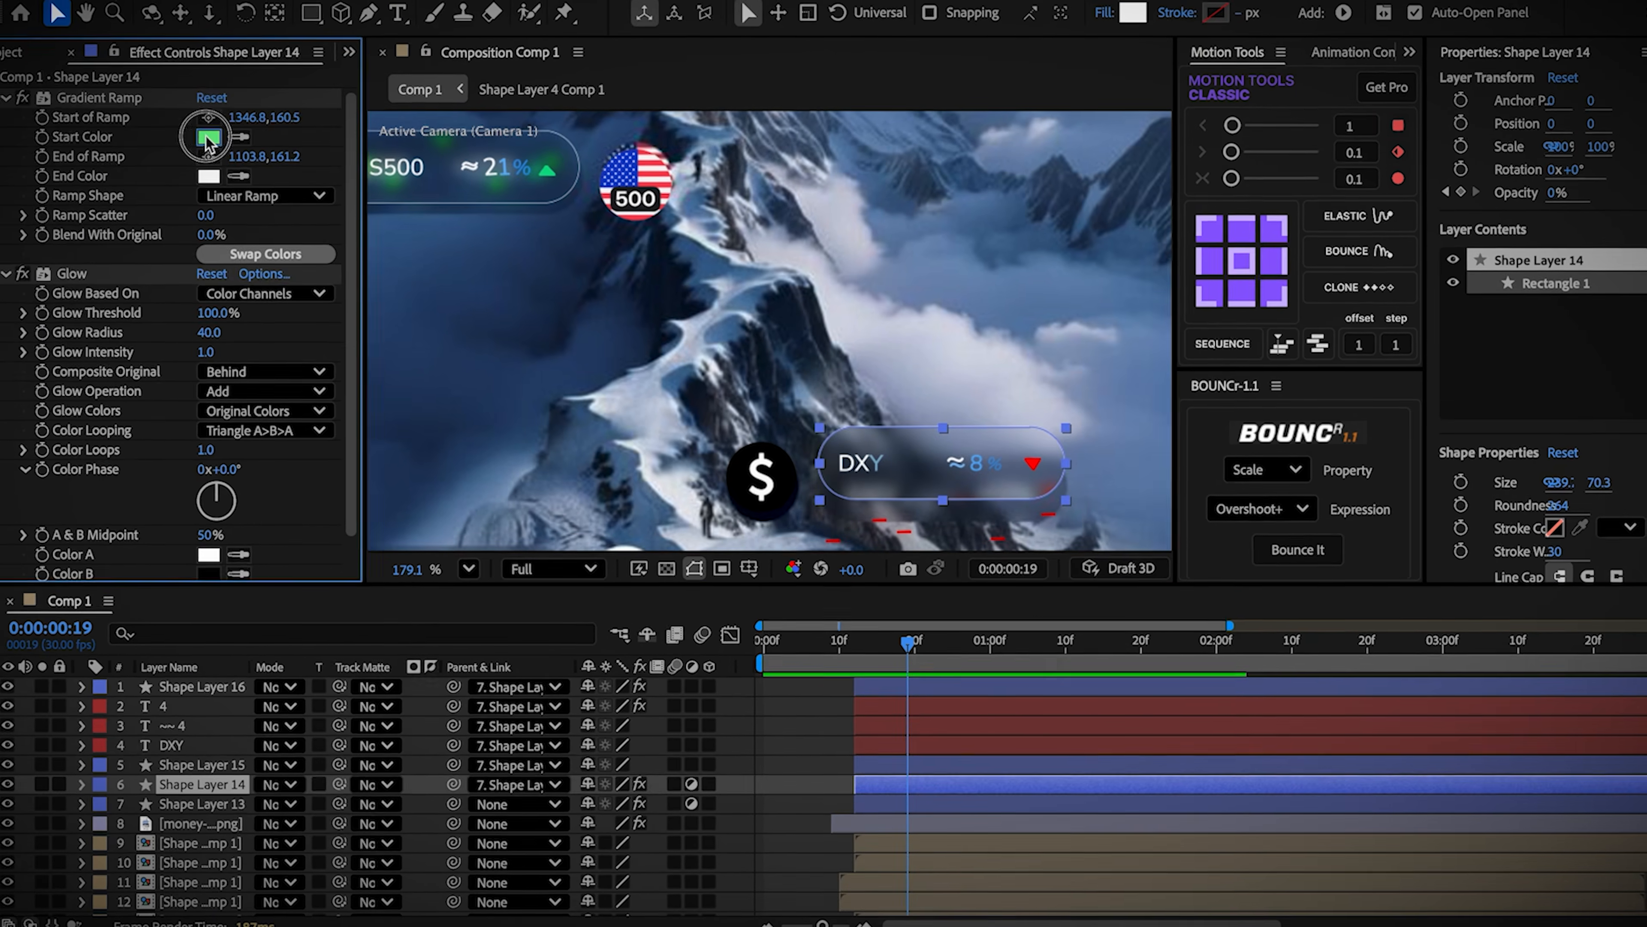
# Step: Set the Gradient Ramp start color of the DXY label's Shape Layer 14 to red
pyautogui.click(207, 139)
pyautogui.moveTo(800, 682); pyautogui.dragTo(798, 594)
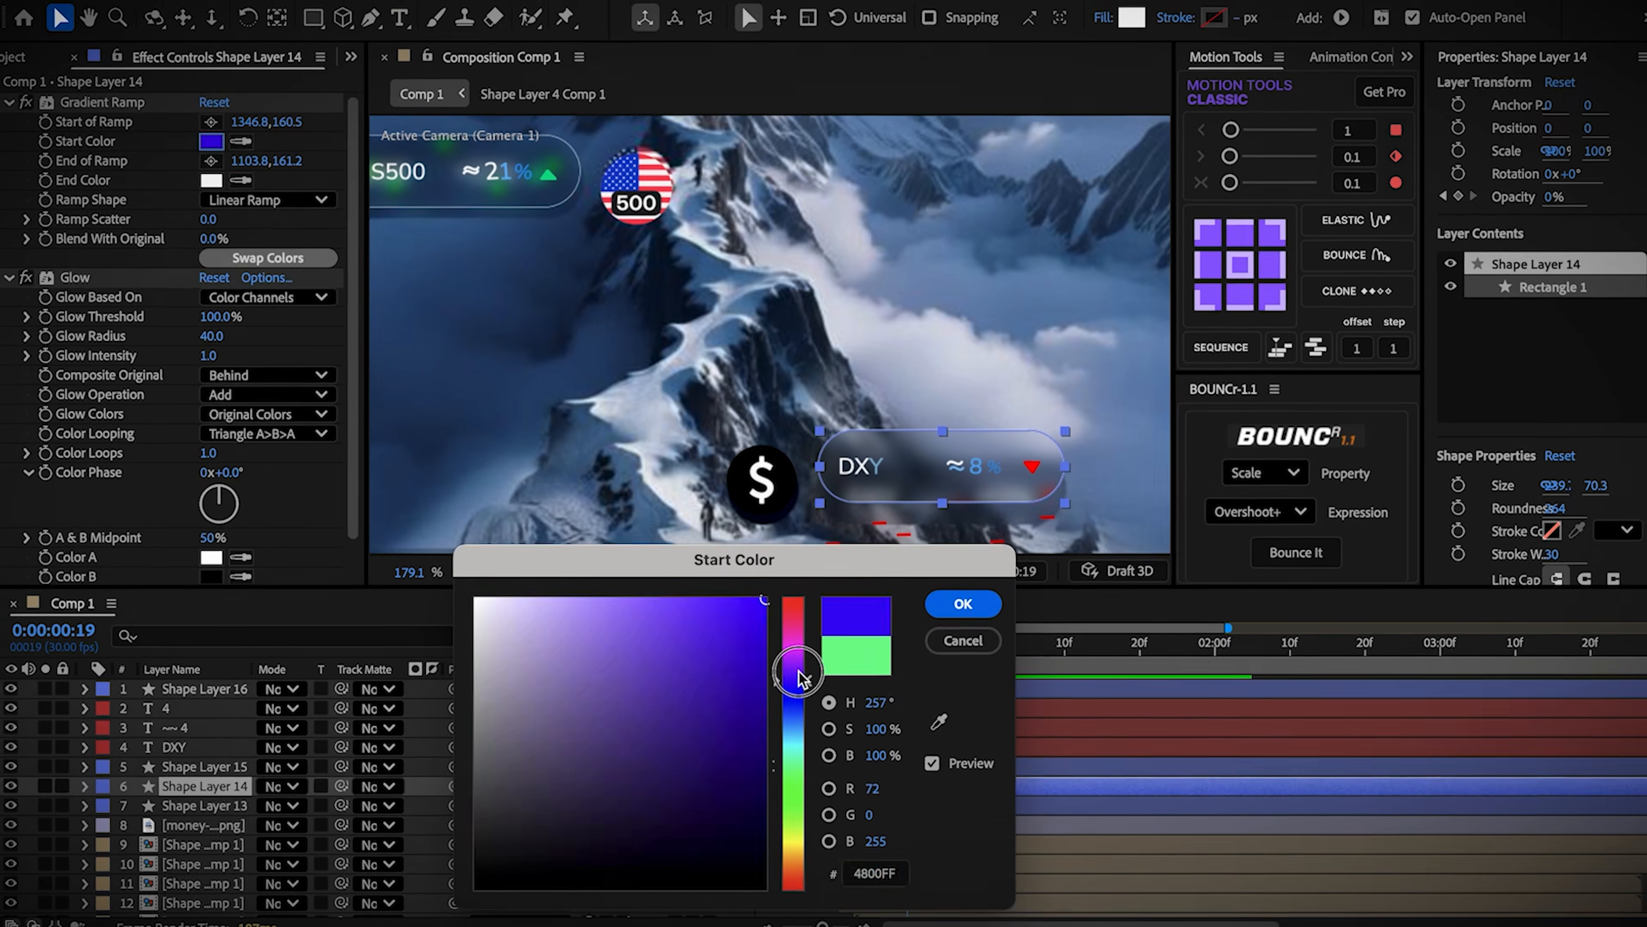
pyautogui.click(947, 610)
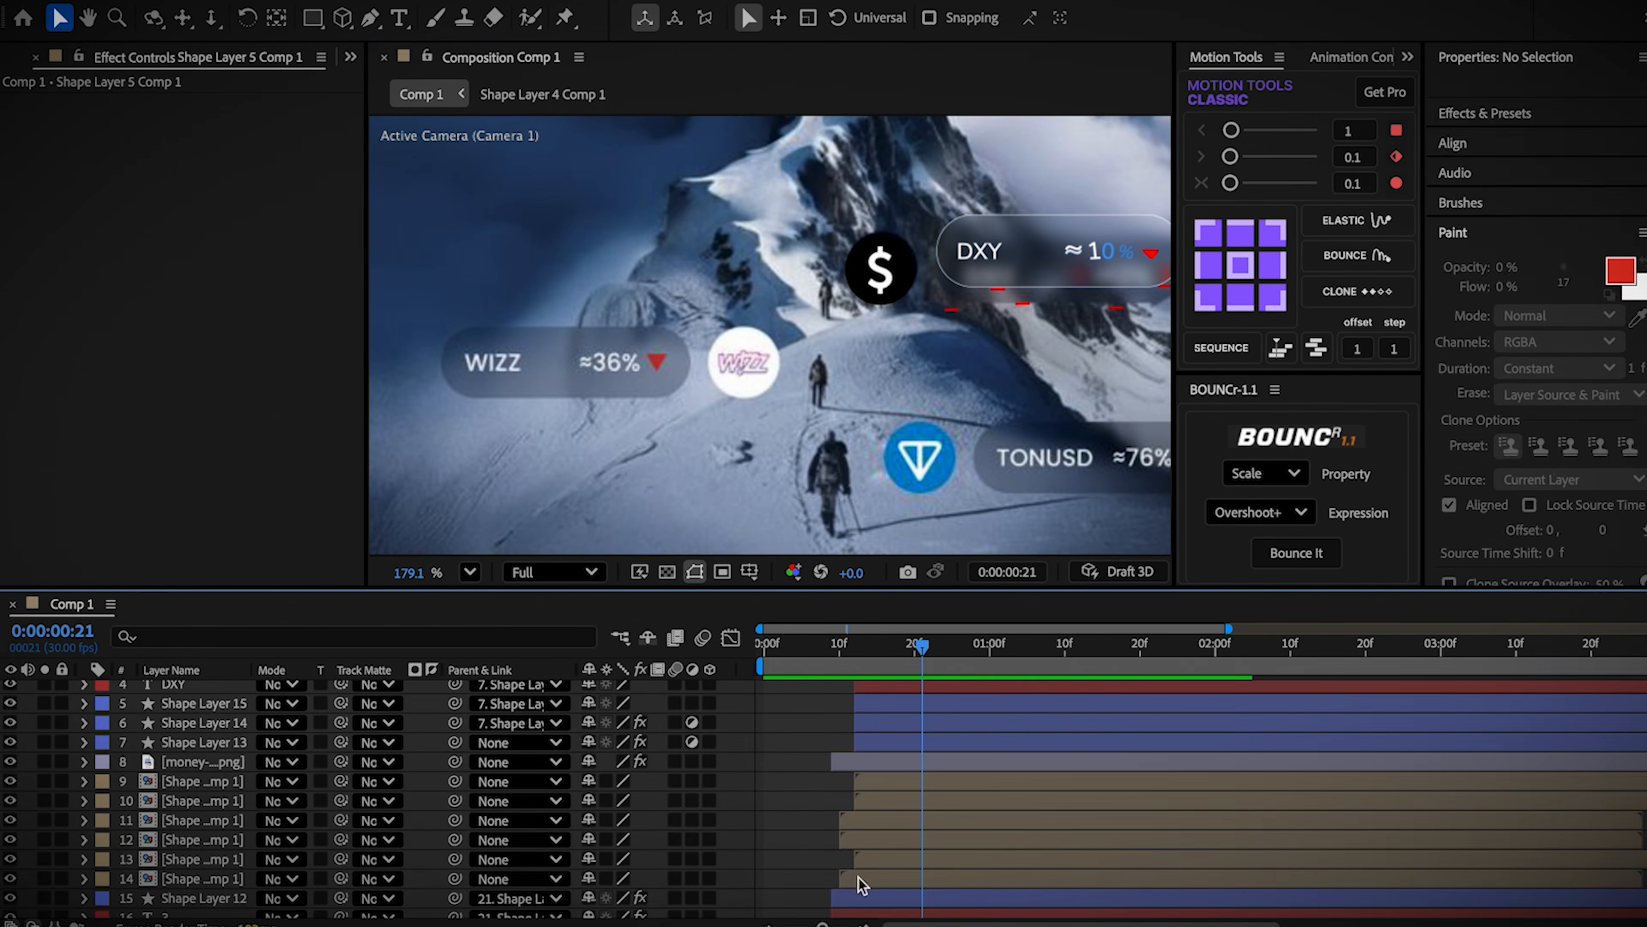
# Step: Duplicate the DXY label, coin and minus layers, stack the copies on top and shift them three frames later
pyautogui.scroll(3, 859, 877)
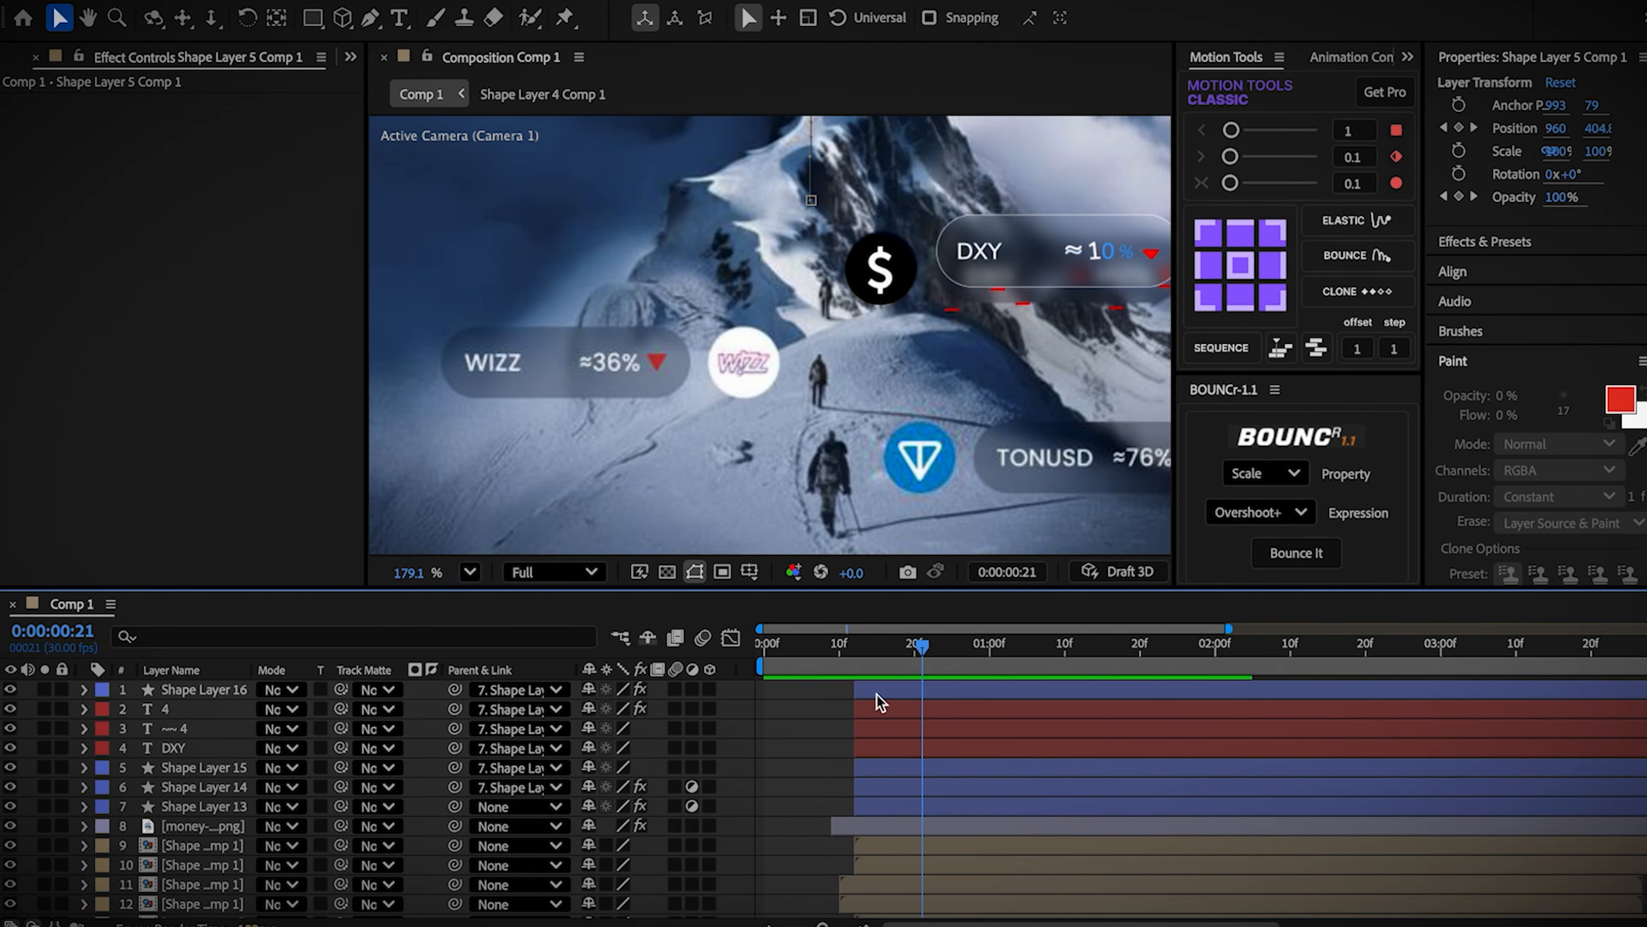
pyautogui.hotkey('ctrl', 'a')
pyautogui.hotkey('ctrl', 'd')
pyautogui.moveTo(183, 727); pyautogui.dragTo(185, 698)
pyautogui.scroll(-3, 856, 785)
pyautogui.moveTo(855, 786); pyautogui.dragTo(875, 789)
# Step: Move the duplicated dollar coin's position keyframes onto the reference's WIZZ coin and replace its source with Wizz_Air-Logo.wine.png
pyautogui.press('p')
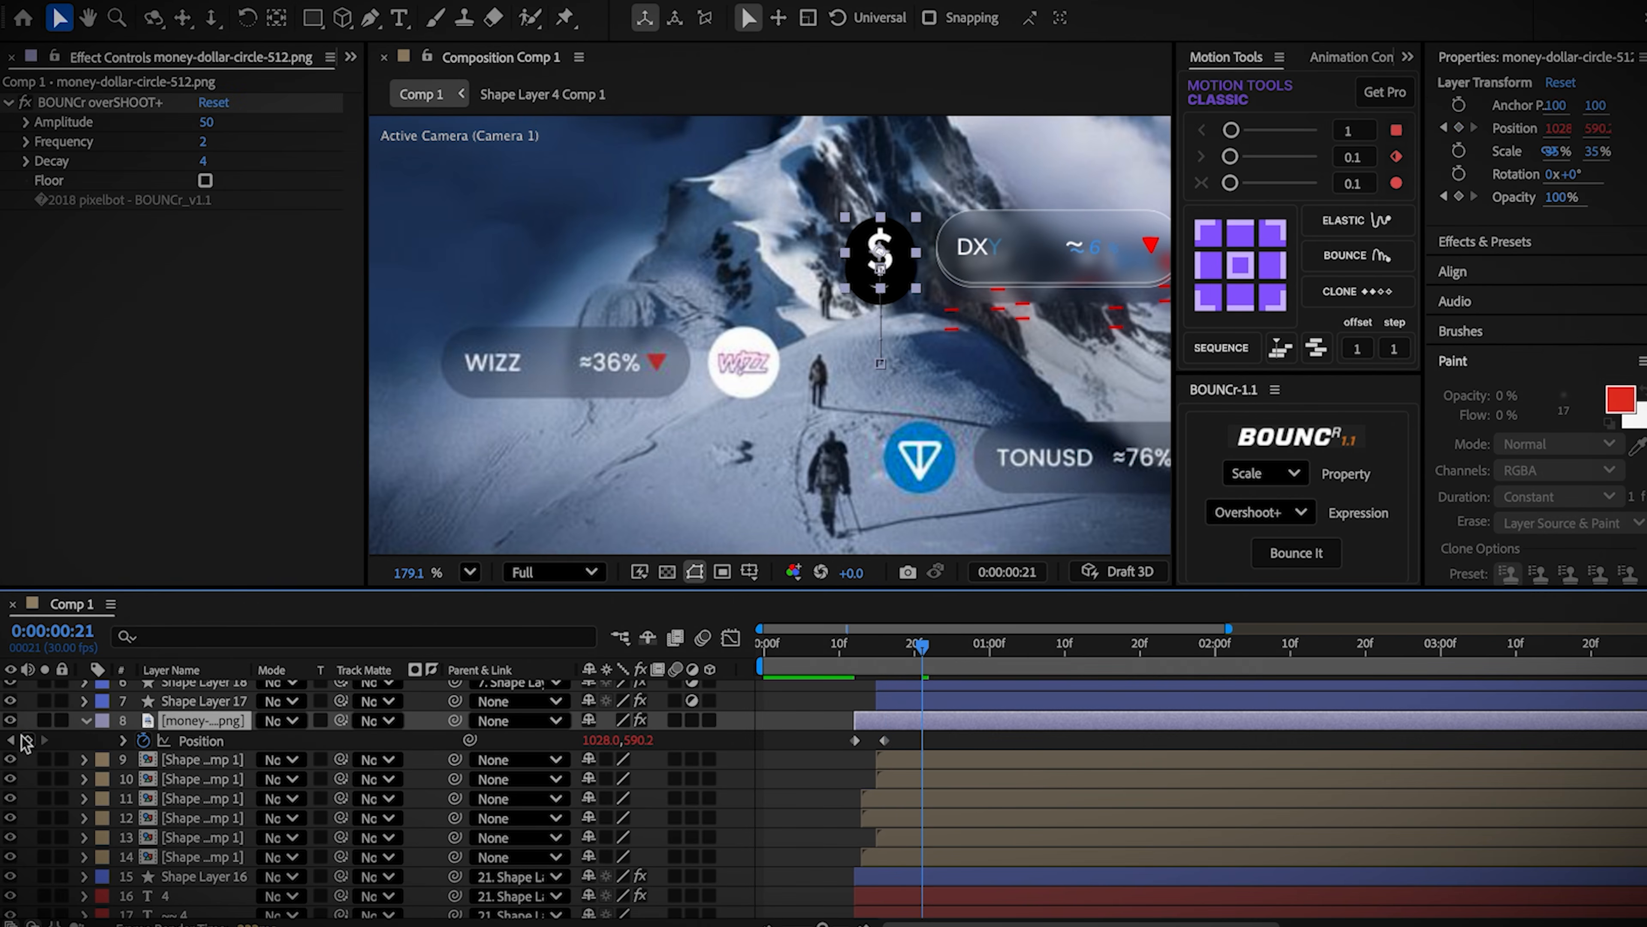
pyautogui.click(10, 740)
pyautogui.moveTo(901, 749); pyautogui.dragTo(842, 733)
pyautogui.moveTo(889, 266); pyautogui.dragTo(753, 360)
pyautogui.moveTo(84, 545); pyautogui.dragTo(205, 722)
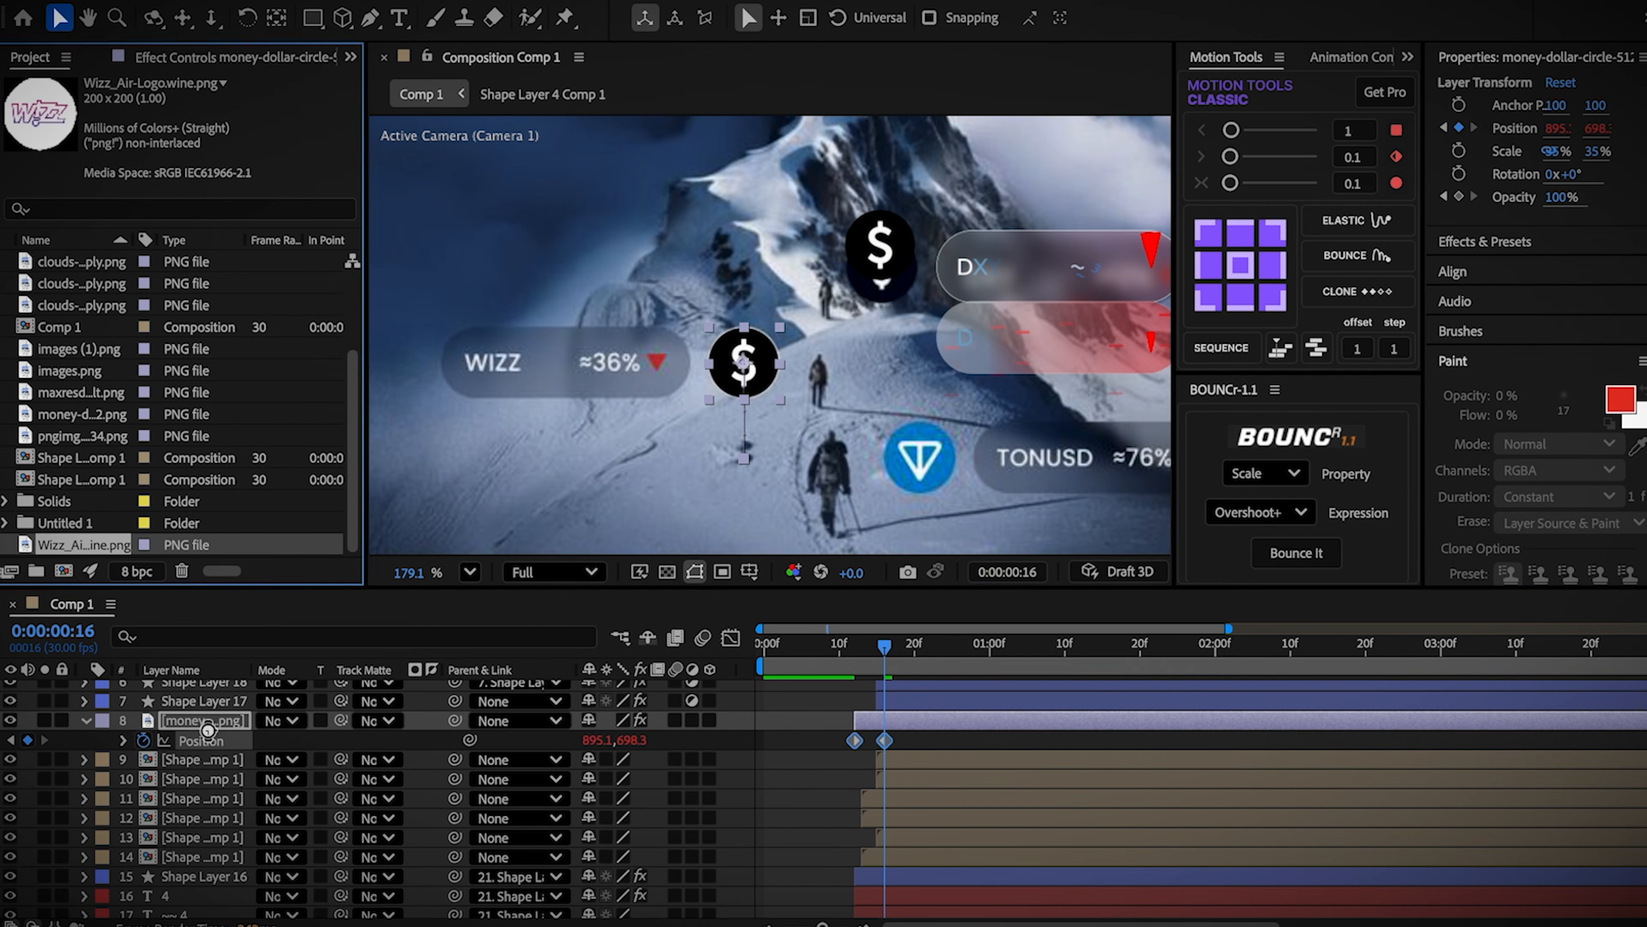
# Step: Move both position keyframes of the duplicated DXY label shape together onto the reference's WIZZ label
pyautogui.click(894, 702)
pyautogui.press('p')
pyautogui.press('k')
pyautogui.moveTo(948, 721); pyautogui.dragTo(866, 721)
pyautogui.moveTo(973, 293); pyautogui.dragTo(755, 320)
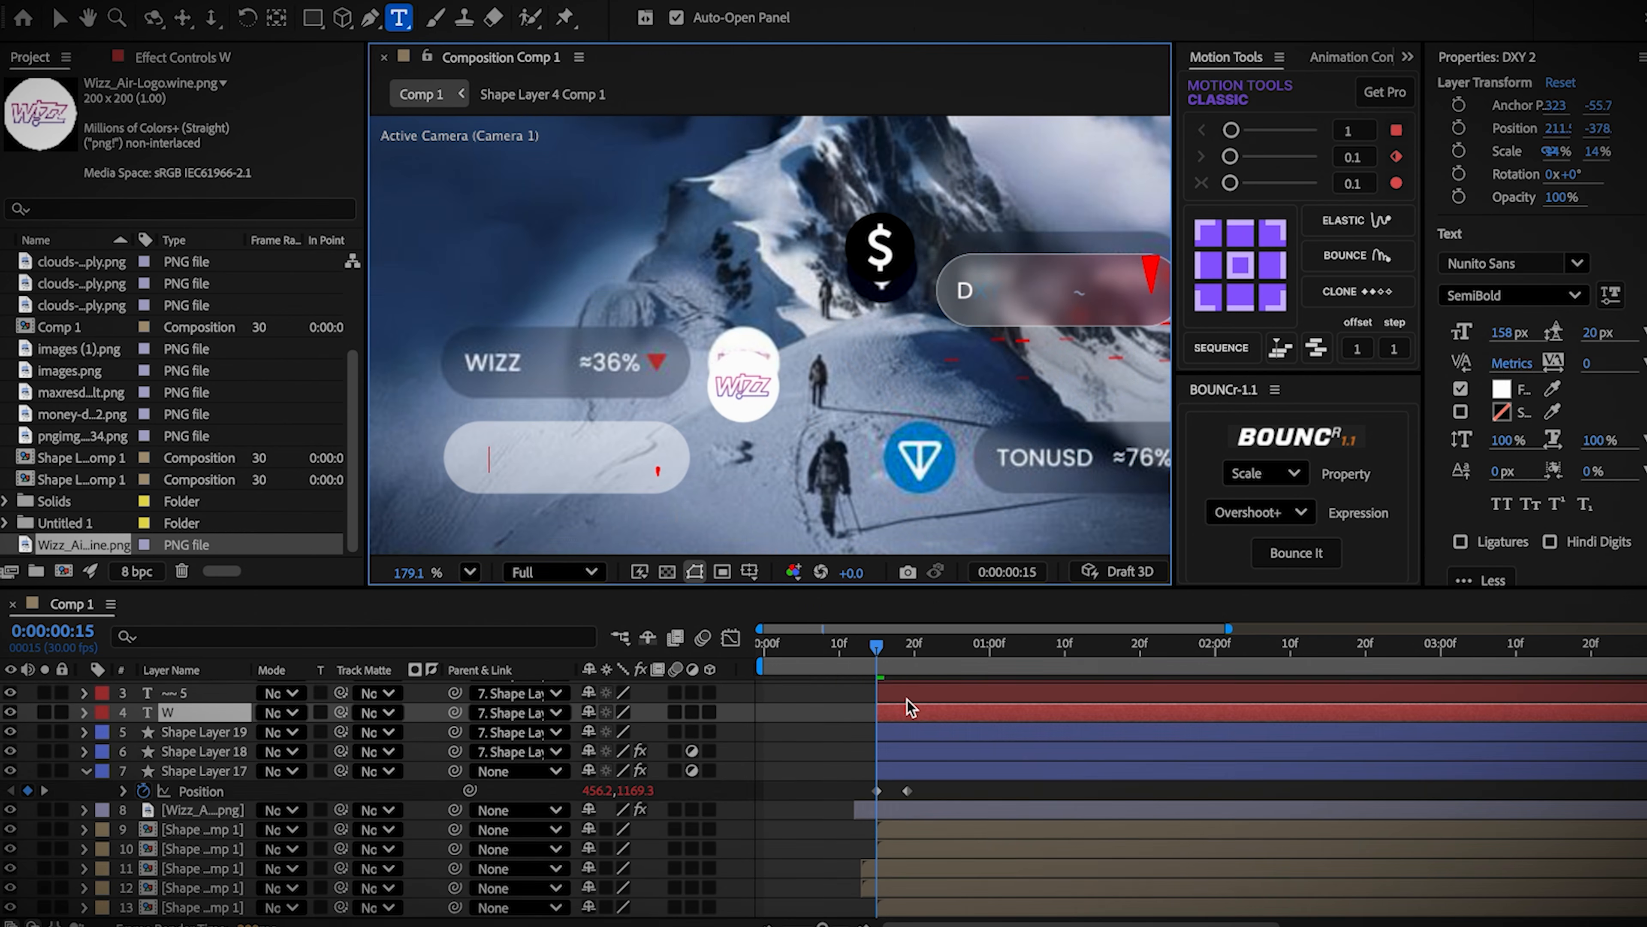
# Step: Change the duplicated DXY label's text to WIZZ and set its percentage end value to 36
pyautogui.scroll(3, 921, 714)
pyautogui.click(919, 710)
pyautogui.press('u')
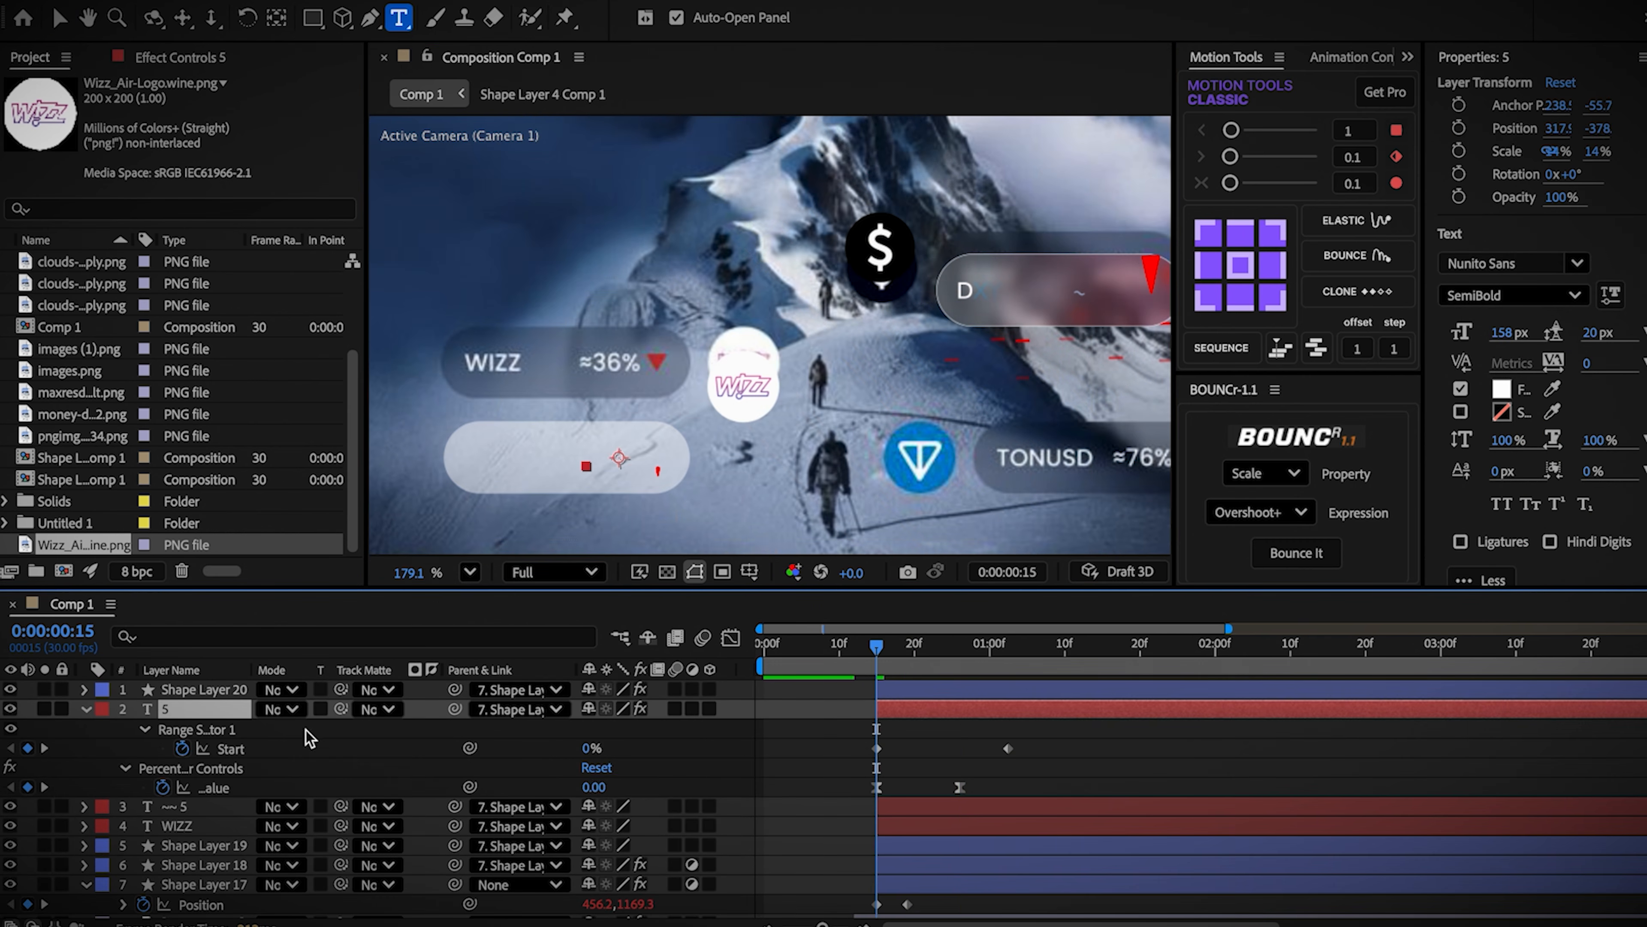
pyautogui.click(597, 786)
pyautogui.write('36')
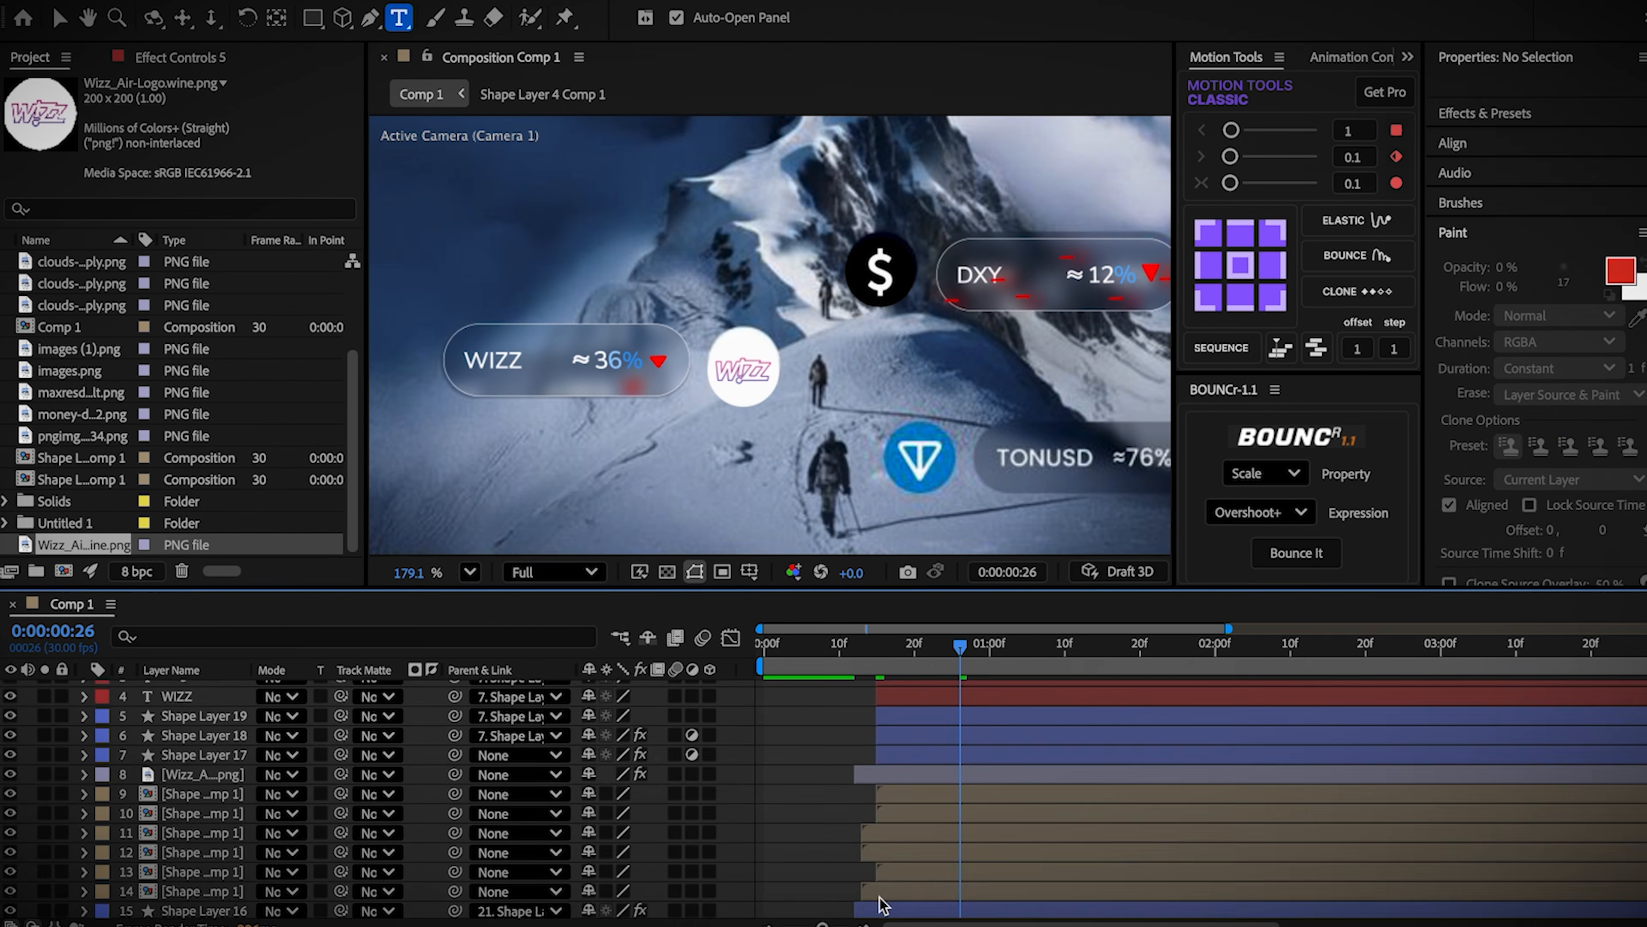
# Step: Shift the anchor points of the six copied minus layers together so the minuses sit around the WIZZ label
pyautogui.click(879, 896)
pyautogui.keyDown('shift'); pyautogui.click(921, 799); pyautogui.keyUp('shift')
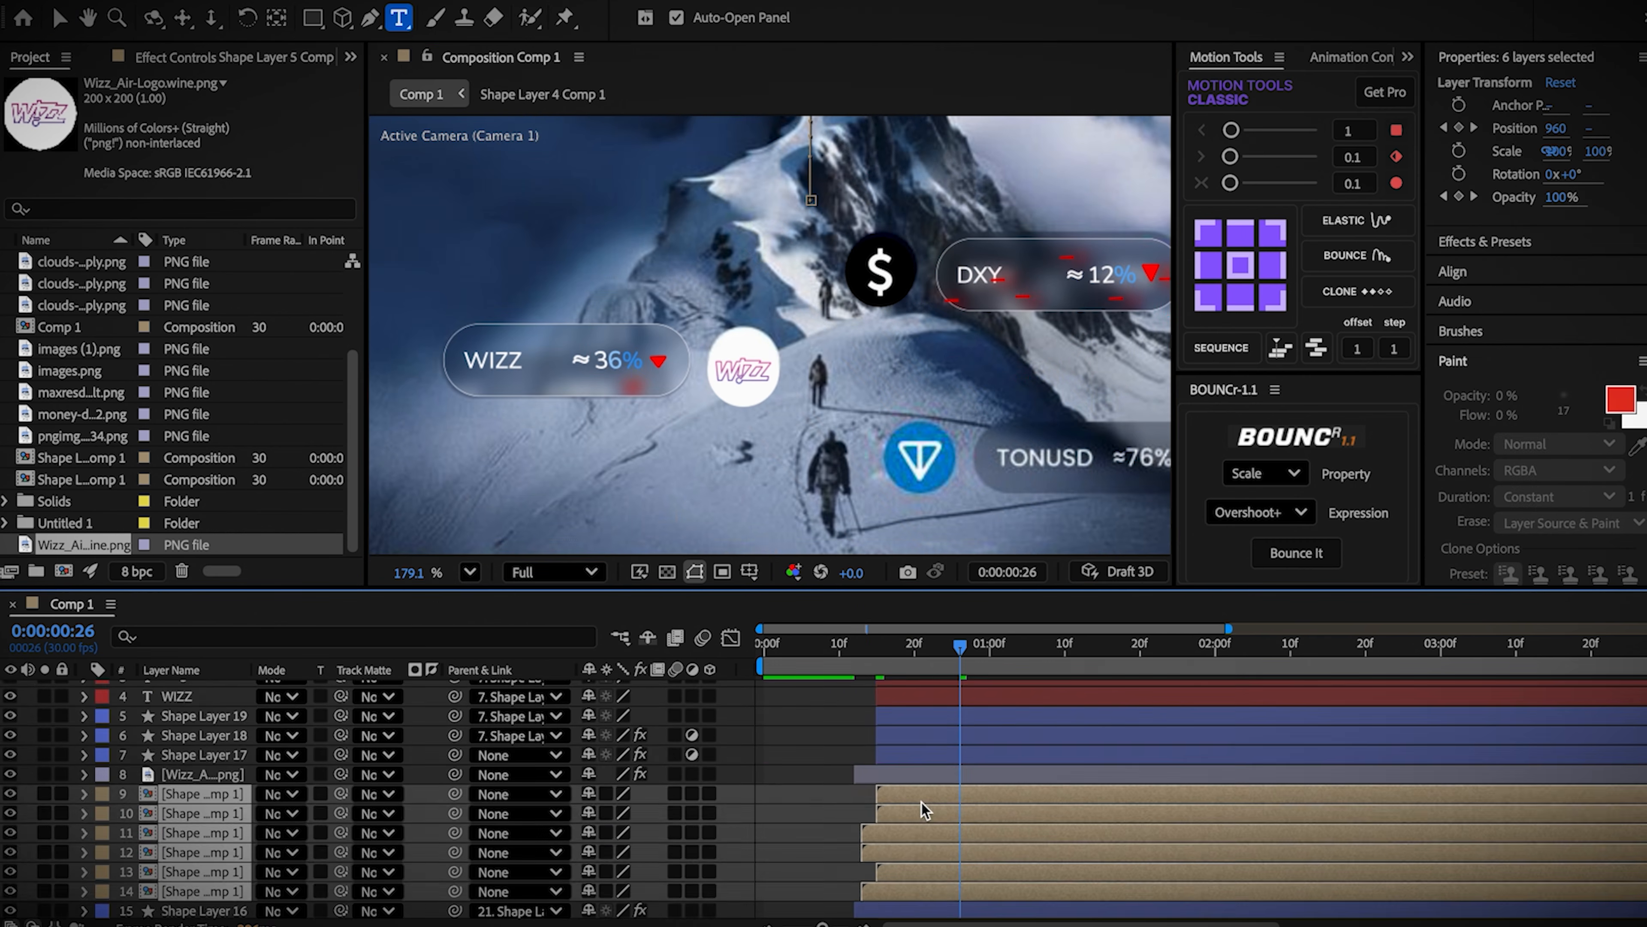
pyautogui.press('a')
# Step: Duplicate the WIZZ label, coin and minus layers and shift the copies three frames later
pyautogui.click(89, 17)
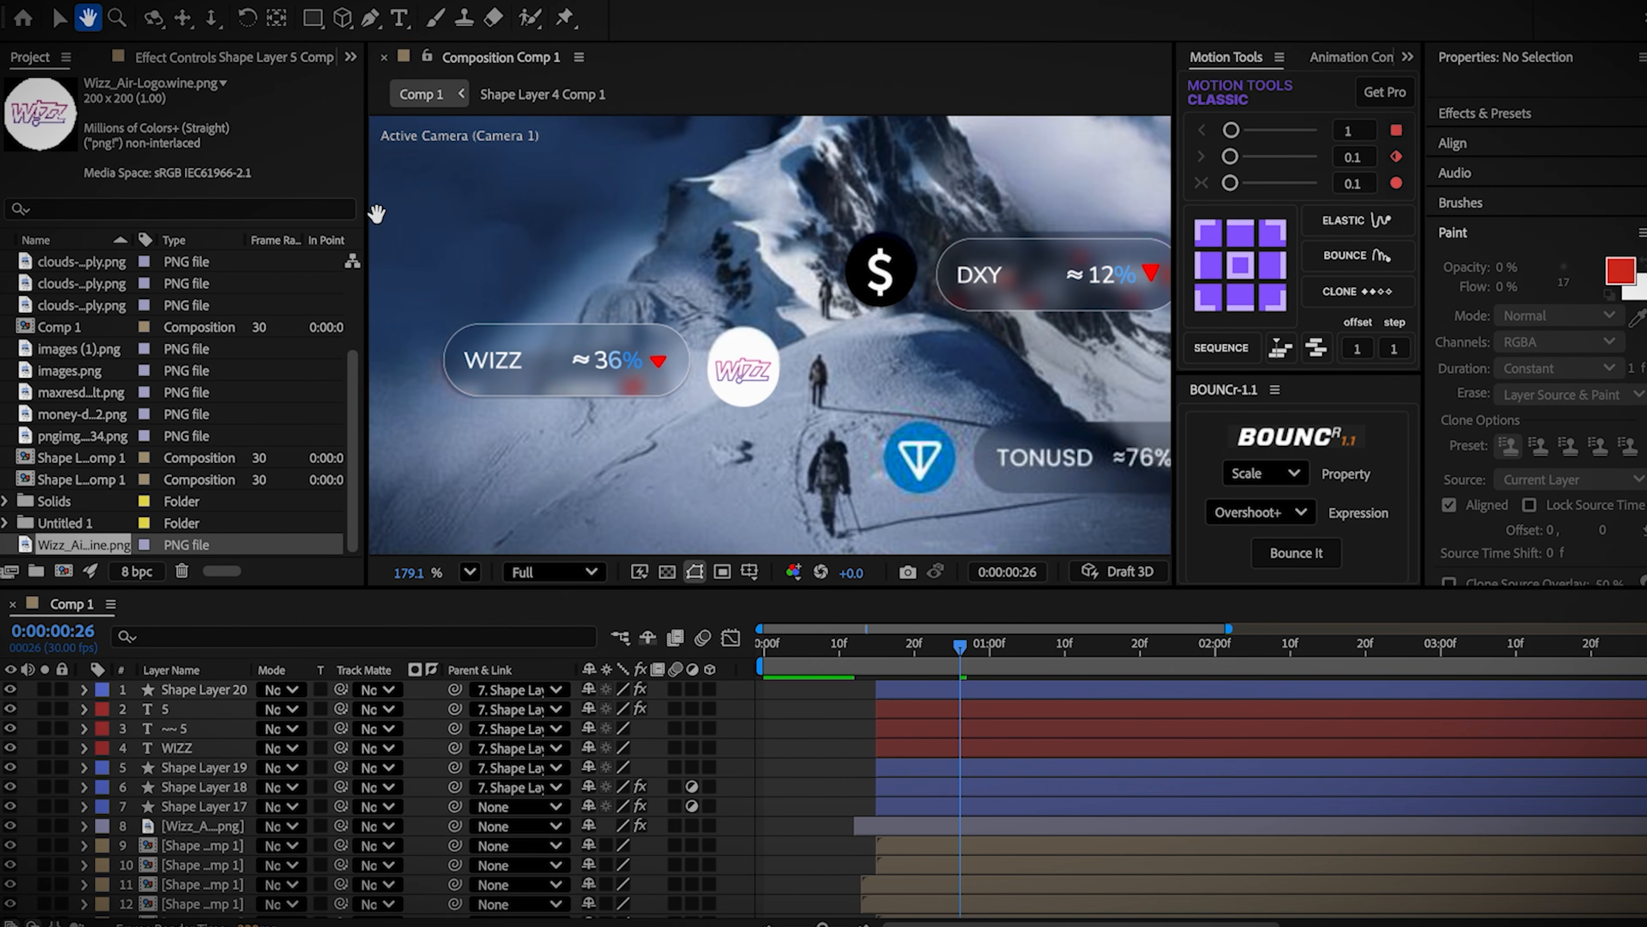
pyautogui.moveTo(629, 328); pyautogui.dragTo(456, 284)
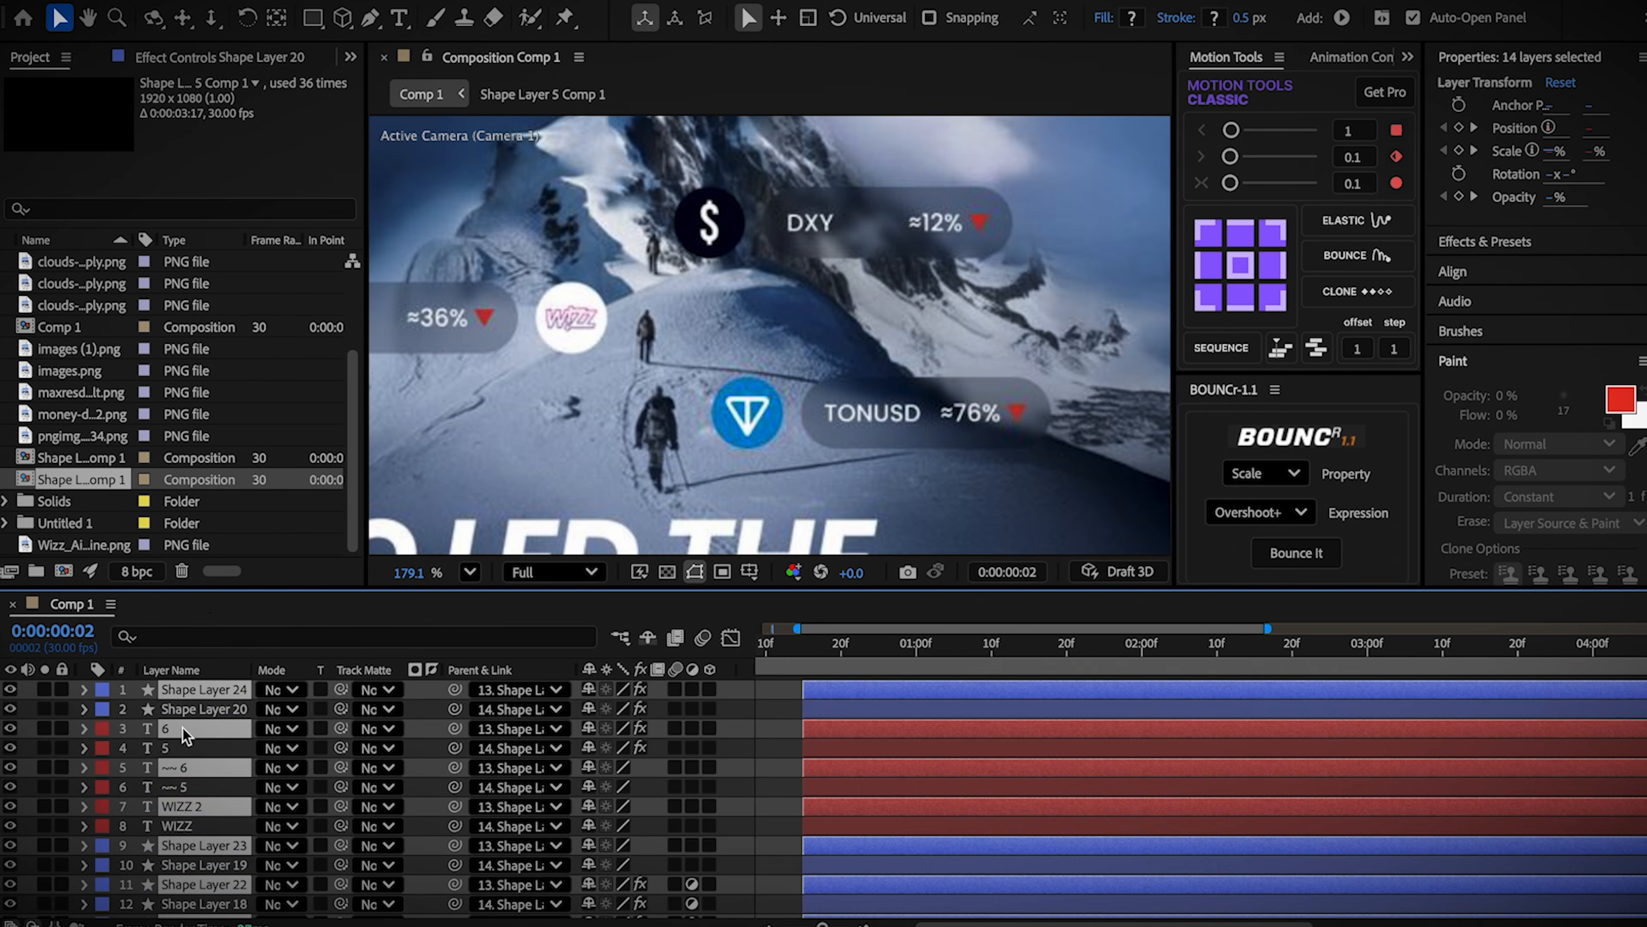
pyautogui.click(803, 807)
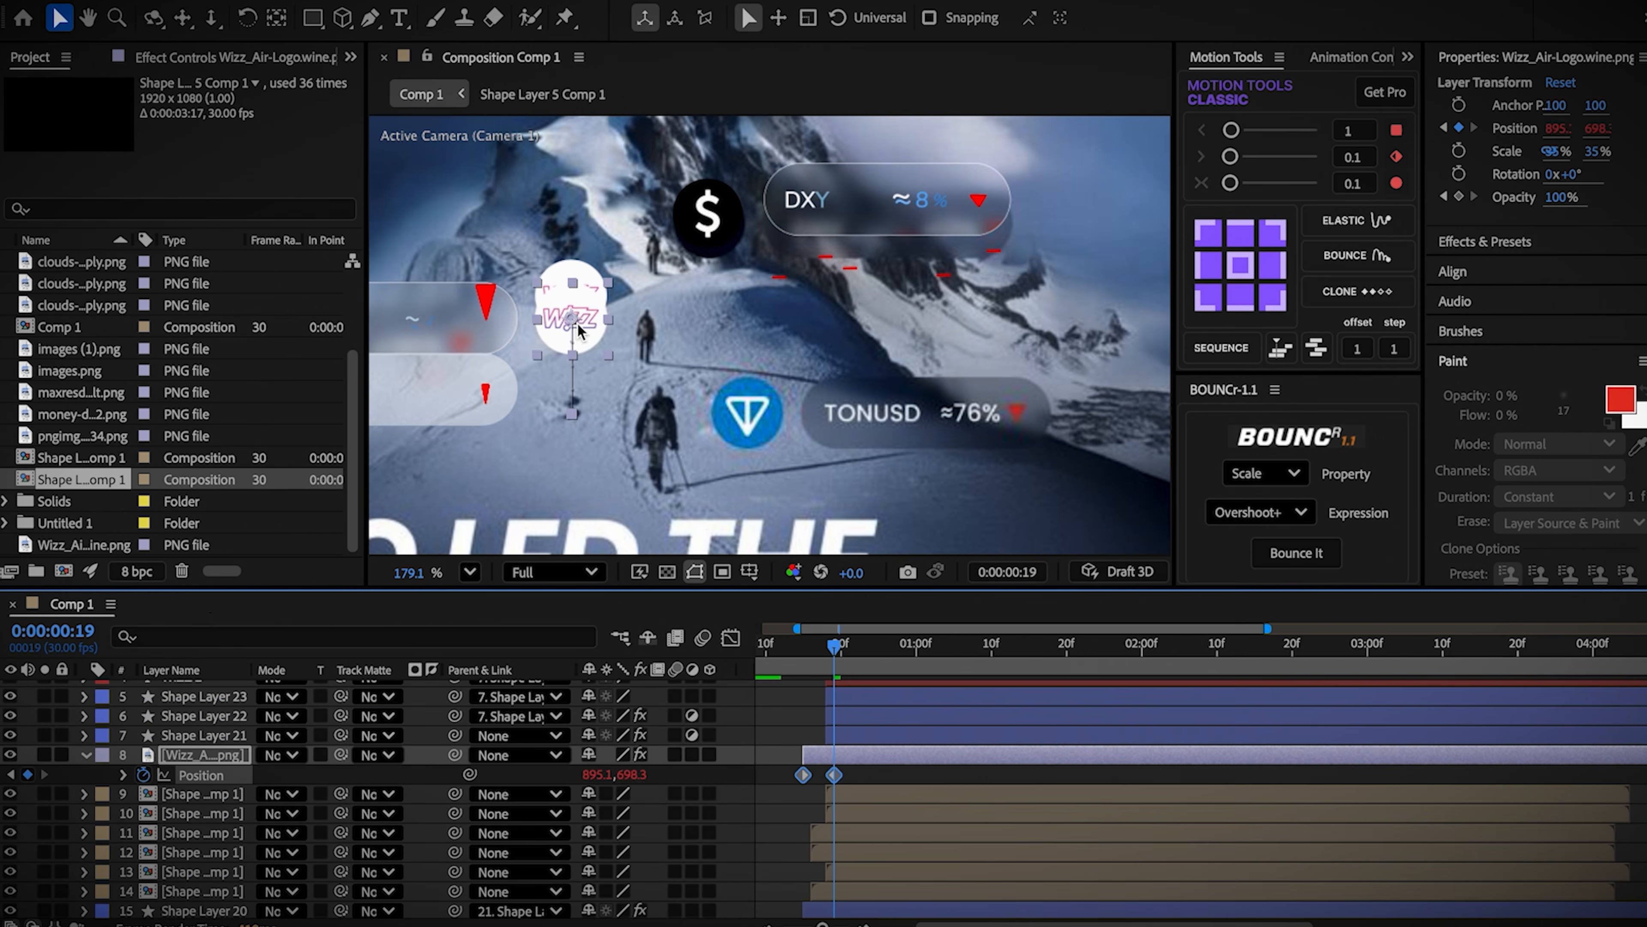
# Step: Place the copied Wizz coin on the reference's TONUSD coin with source maxresdefault.png, and move both label shape position keyframes onto the TONUSD label
pyautogui.moveTo(81, 392); pyautogui.dragTo(204, 750)
pyautogui.click(240, 741)
pyautogui.press('p')
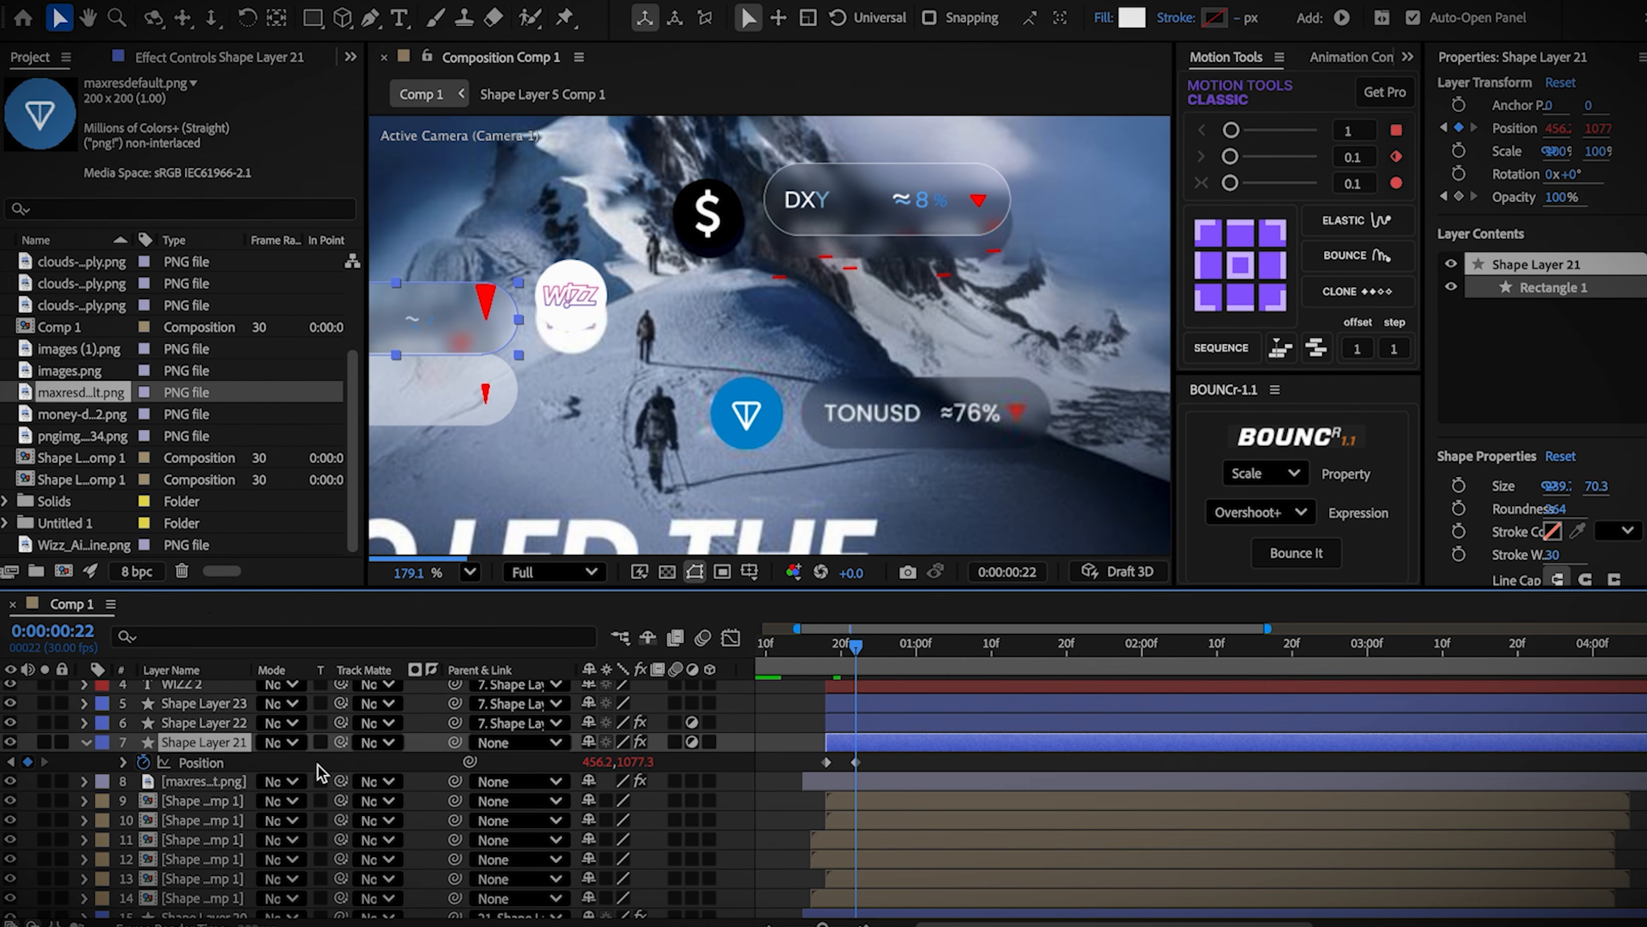
pyautogui.moveTo(855, 646); pyautogui.dragTo(826, 645)
# Step: Change the duplicated WIZZ label's text to TONUSD
pyautogui.scroll(1, 845, 707)
pyautogui.click(845, 708)
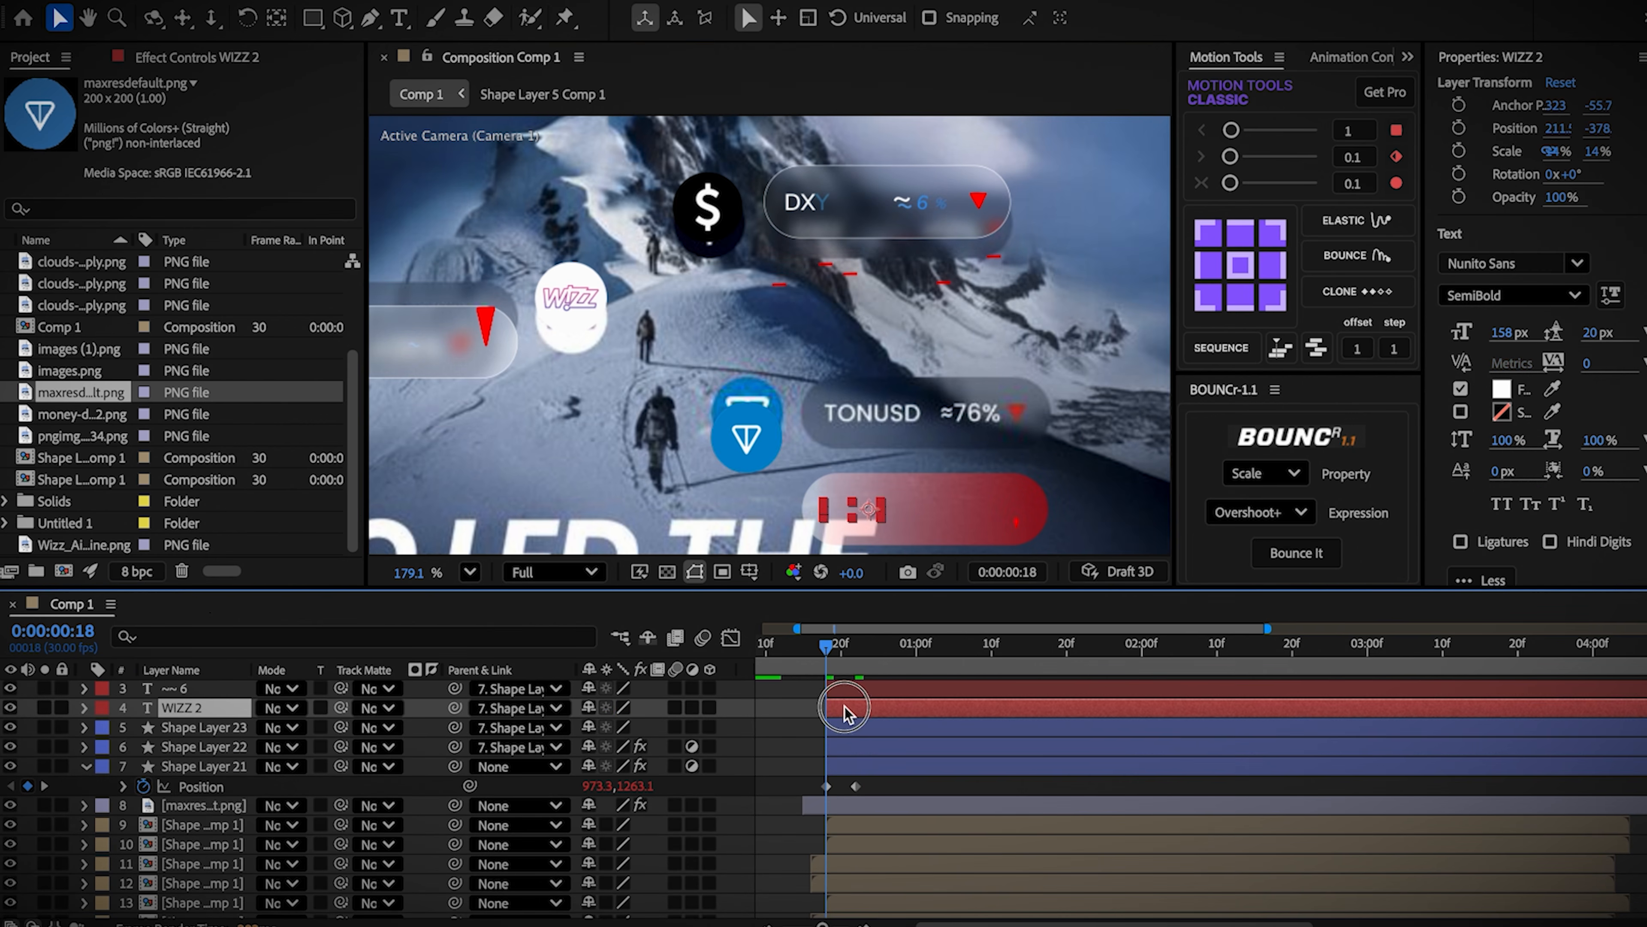
pyautogui.doubleClick(845, 707)
pyautogui.write('TONUSD')
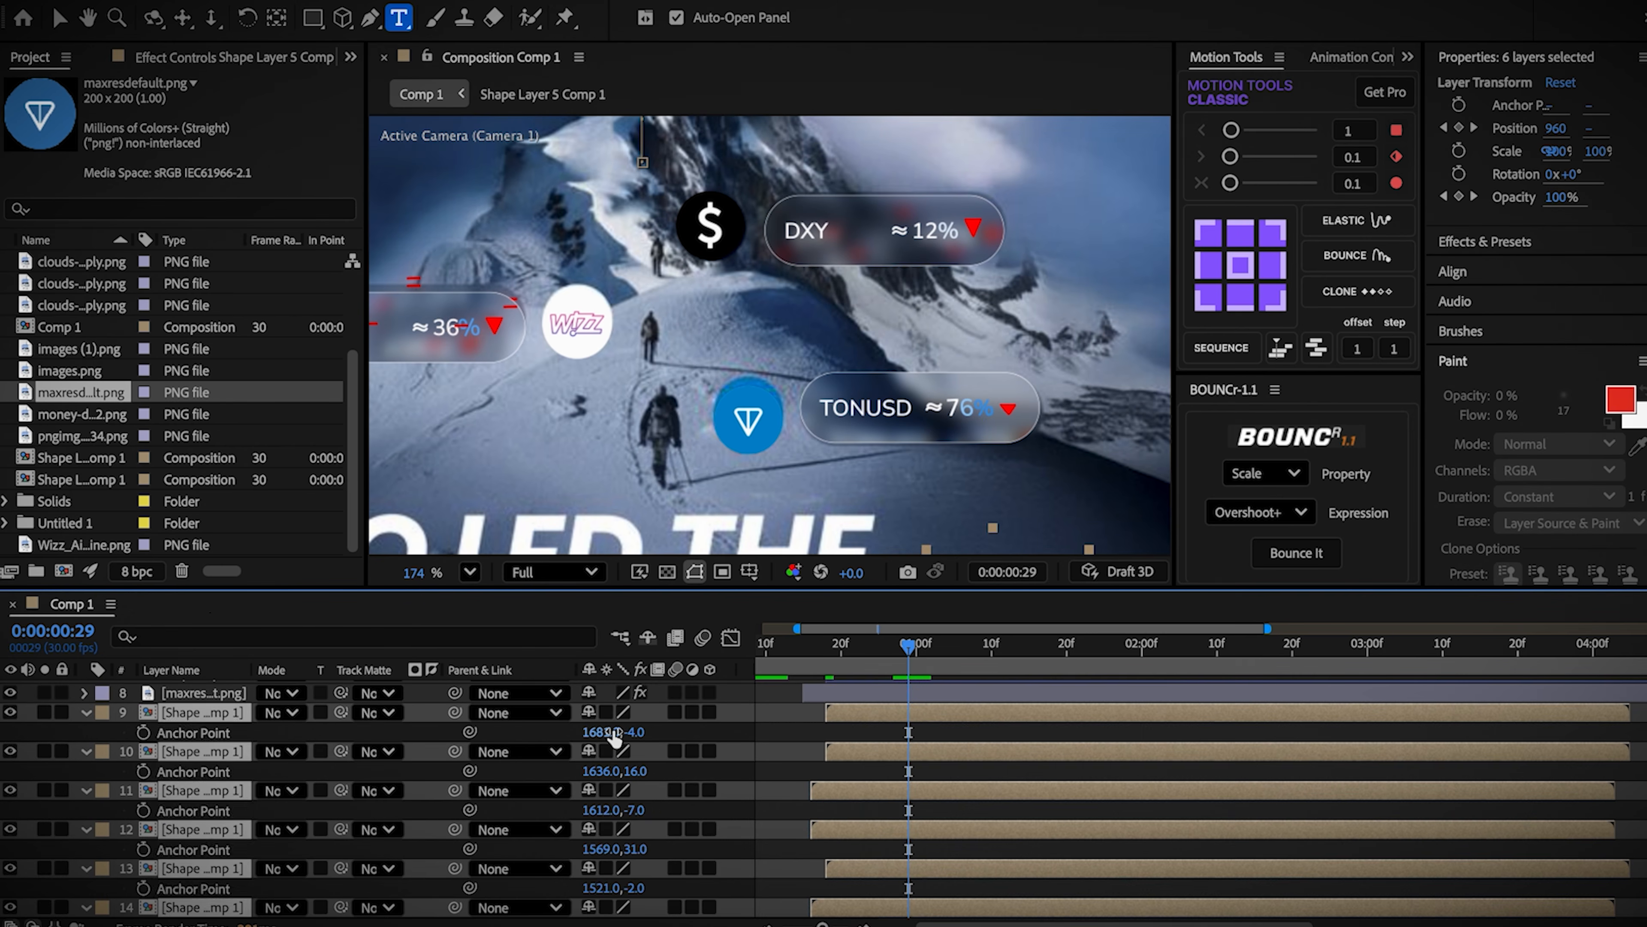
# Step: Shift the anchor points of the six copied minus layers together so the minuses sit around the TONUSD label
pyautogui.moveTo(614, 737); pyautogui.dragTo(648, 745)
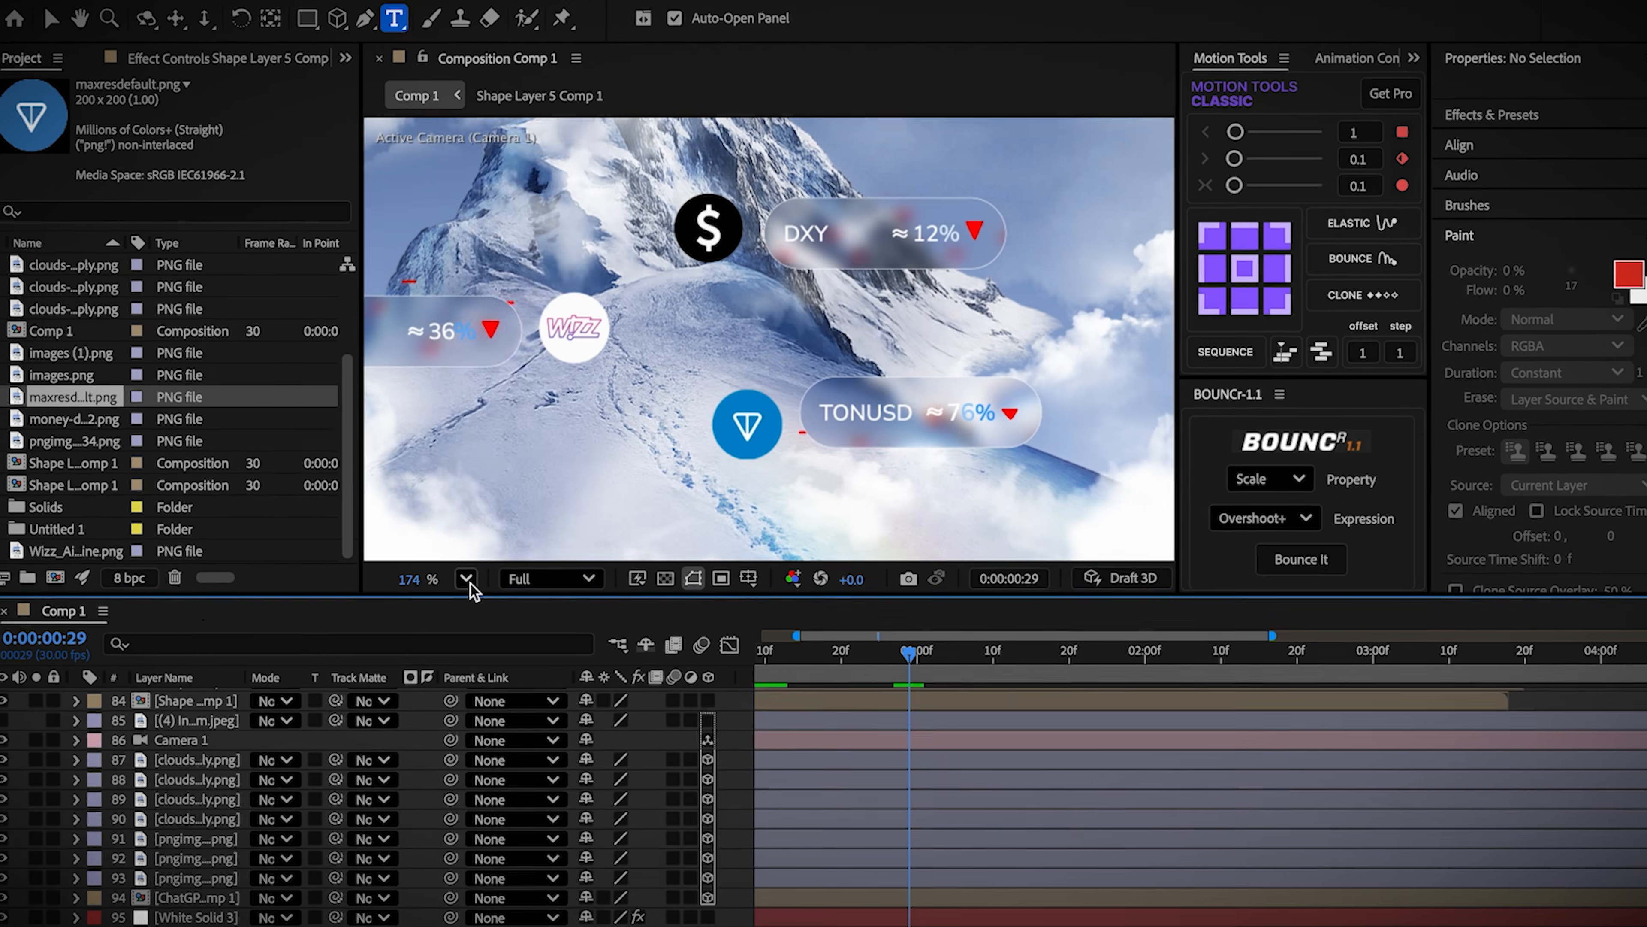
pyautogui.click(470, 572)
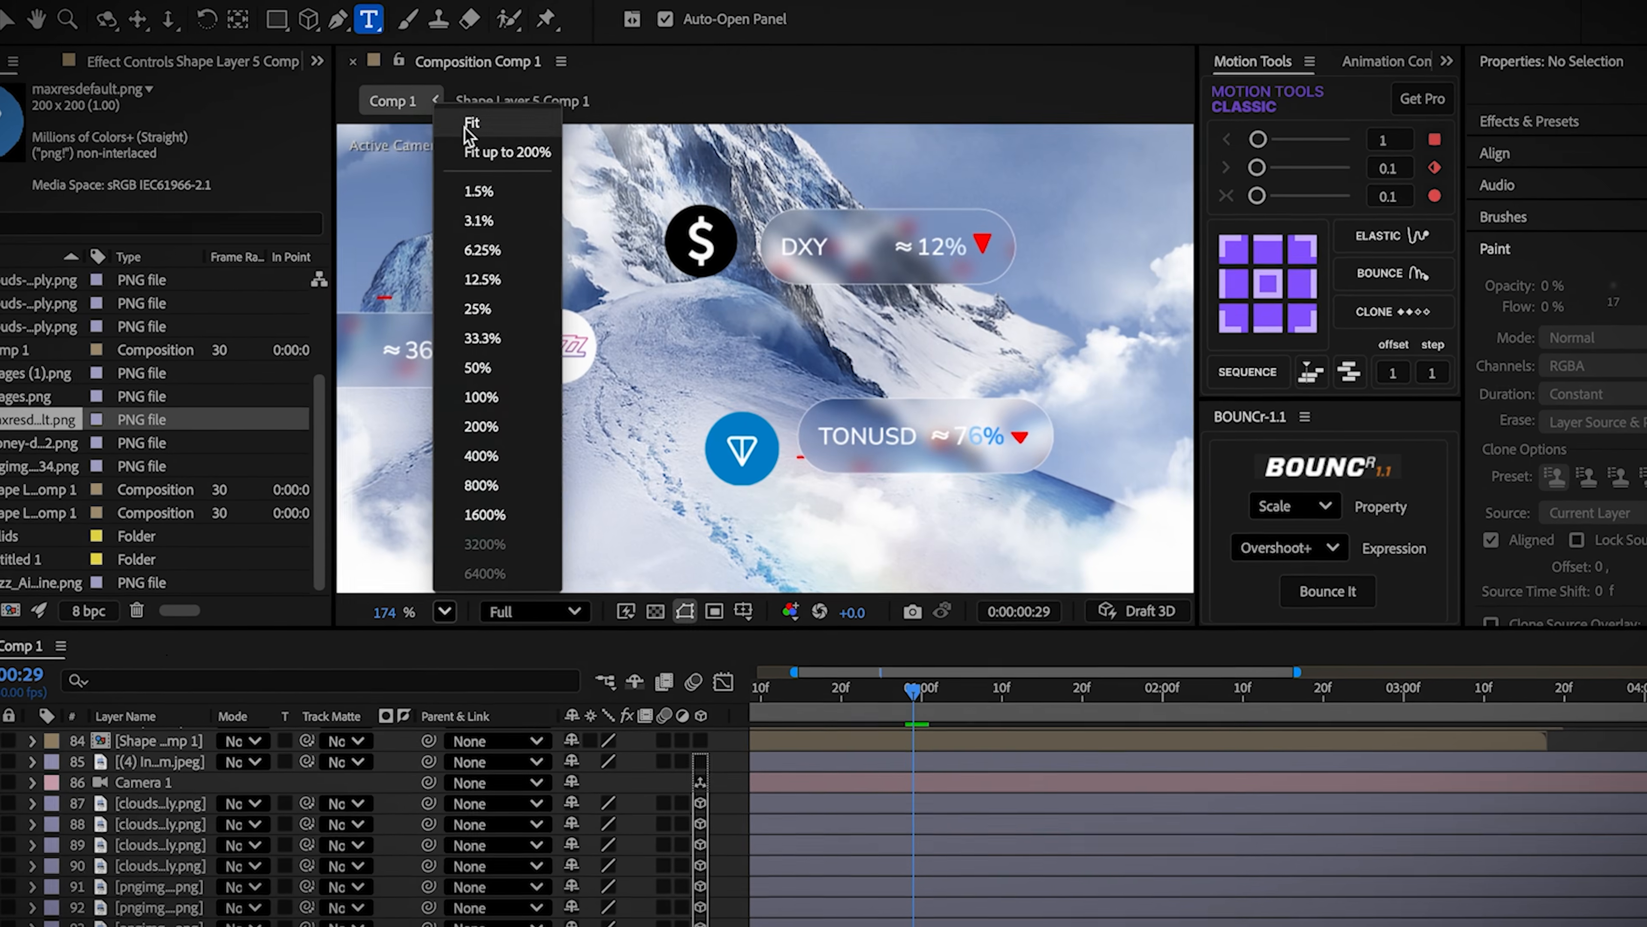
pyautogui.click(486, 151)
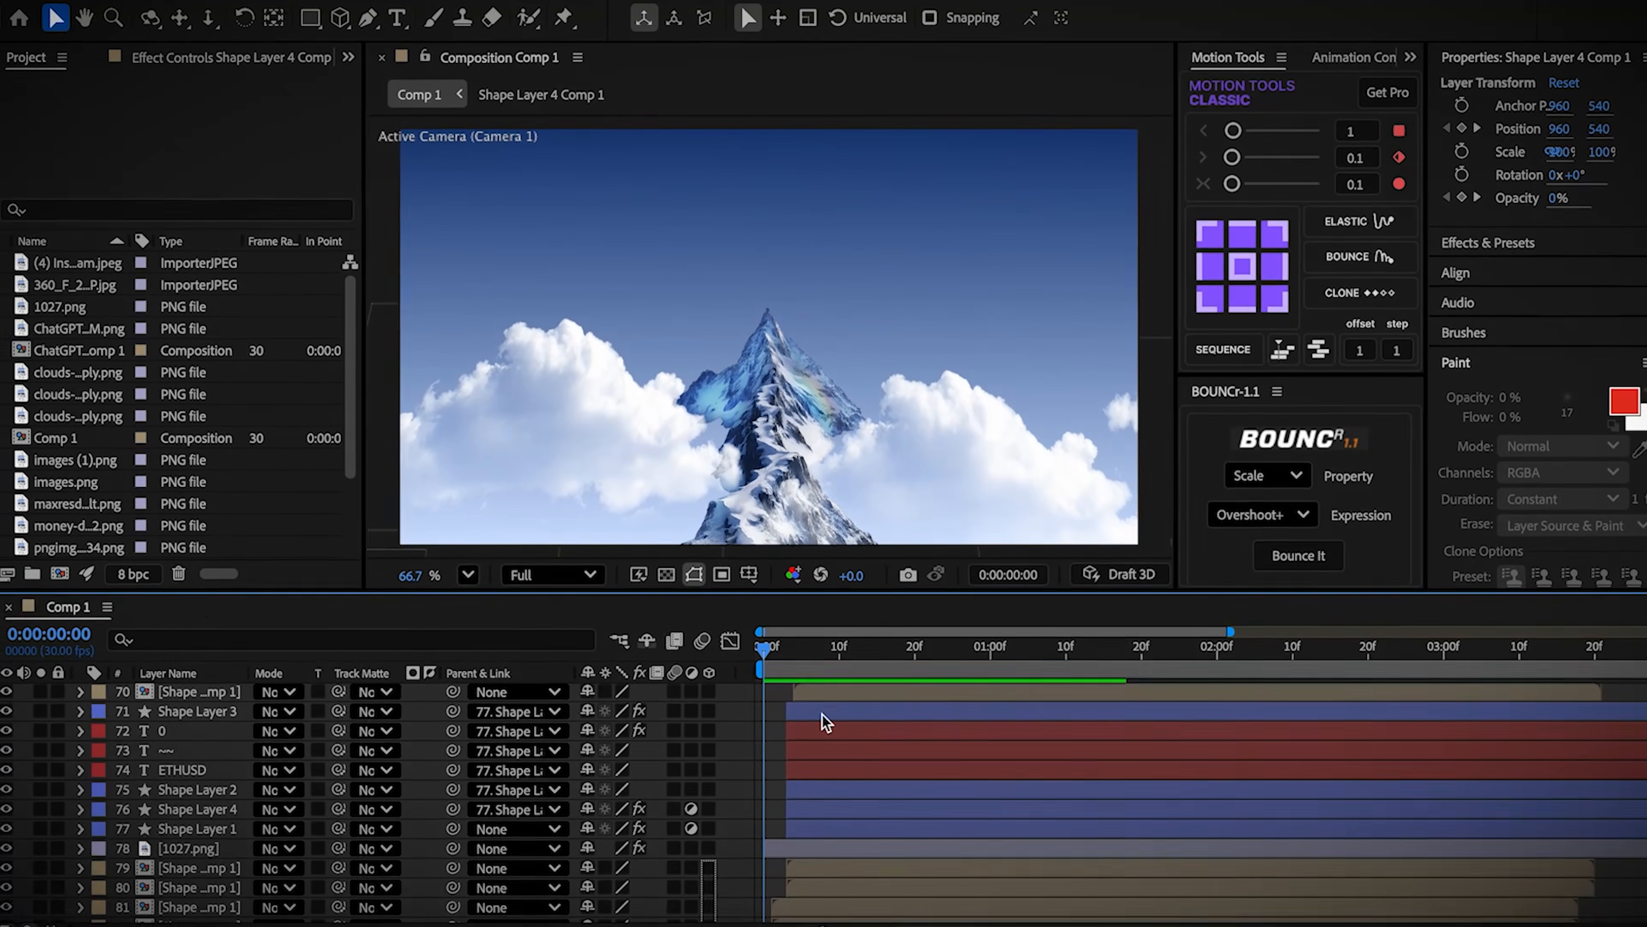
# Step: Pre-compose the ETHUSD coin, label and plus layers into one pre-comp, and the XAUUSD group into another
pyautogui.keyDown('shift'); pyautogui.click(822, 712); pyautogui.keyUp('shift')
pyautogui.rightClick(821, 710)
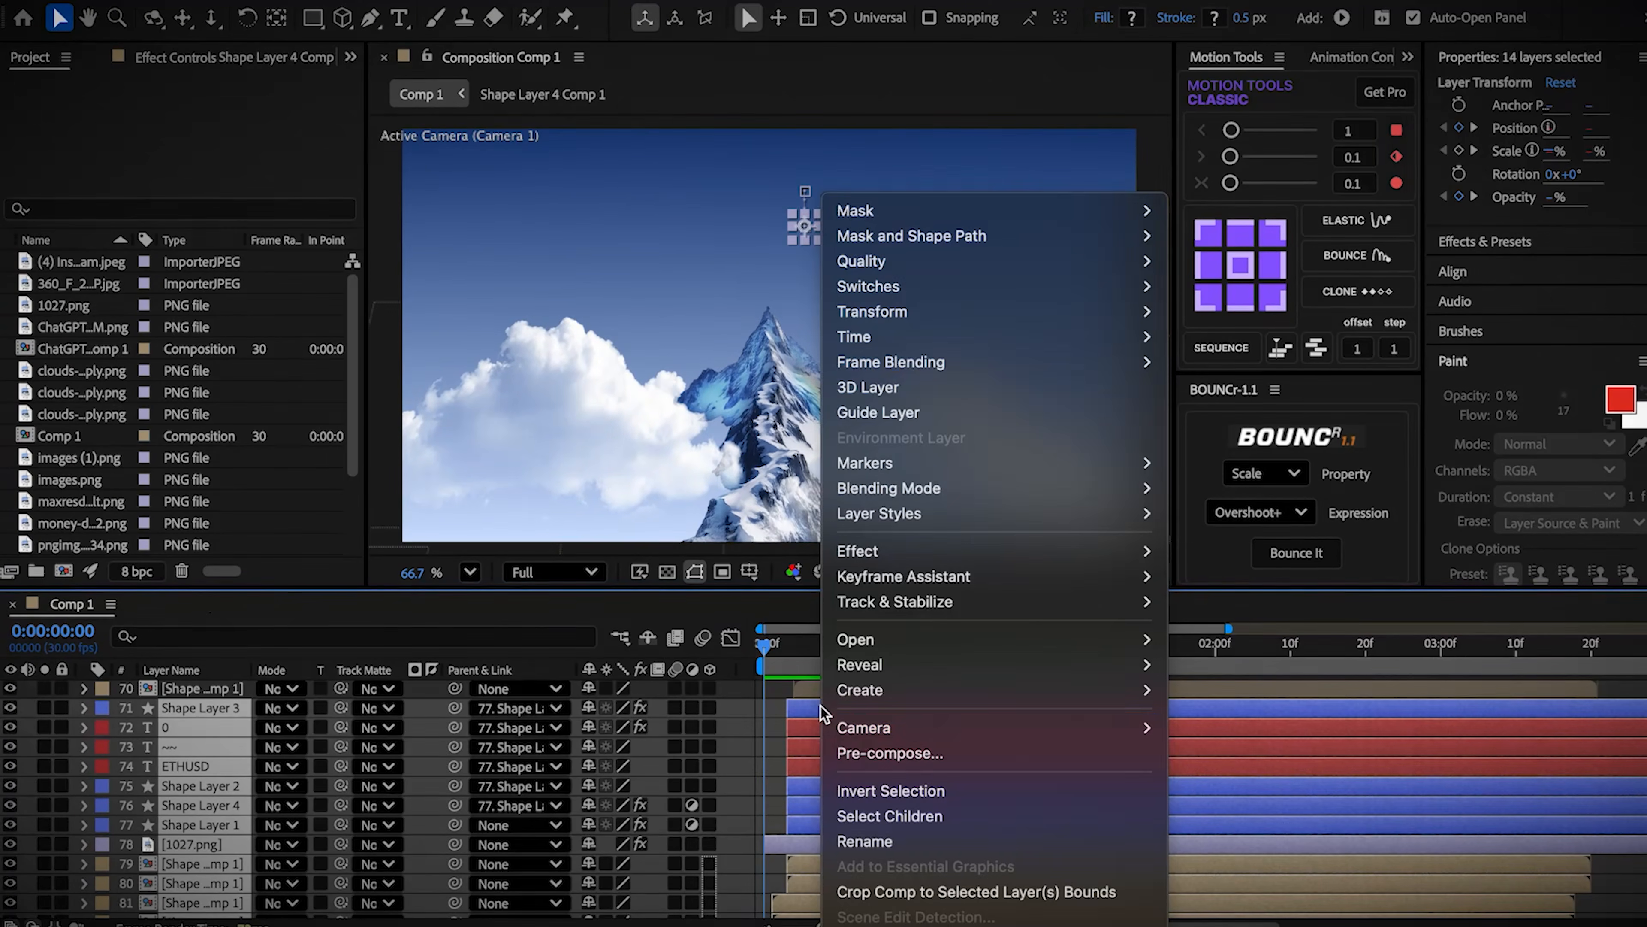
pyautogui.click(865, 747)
pyautogui.click(1035, 639)
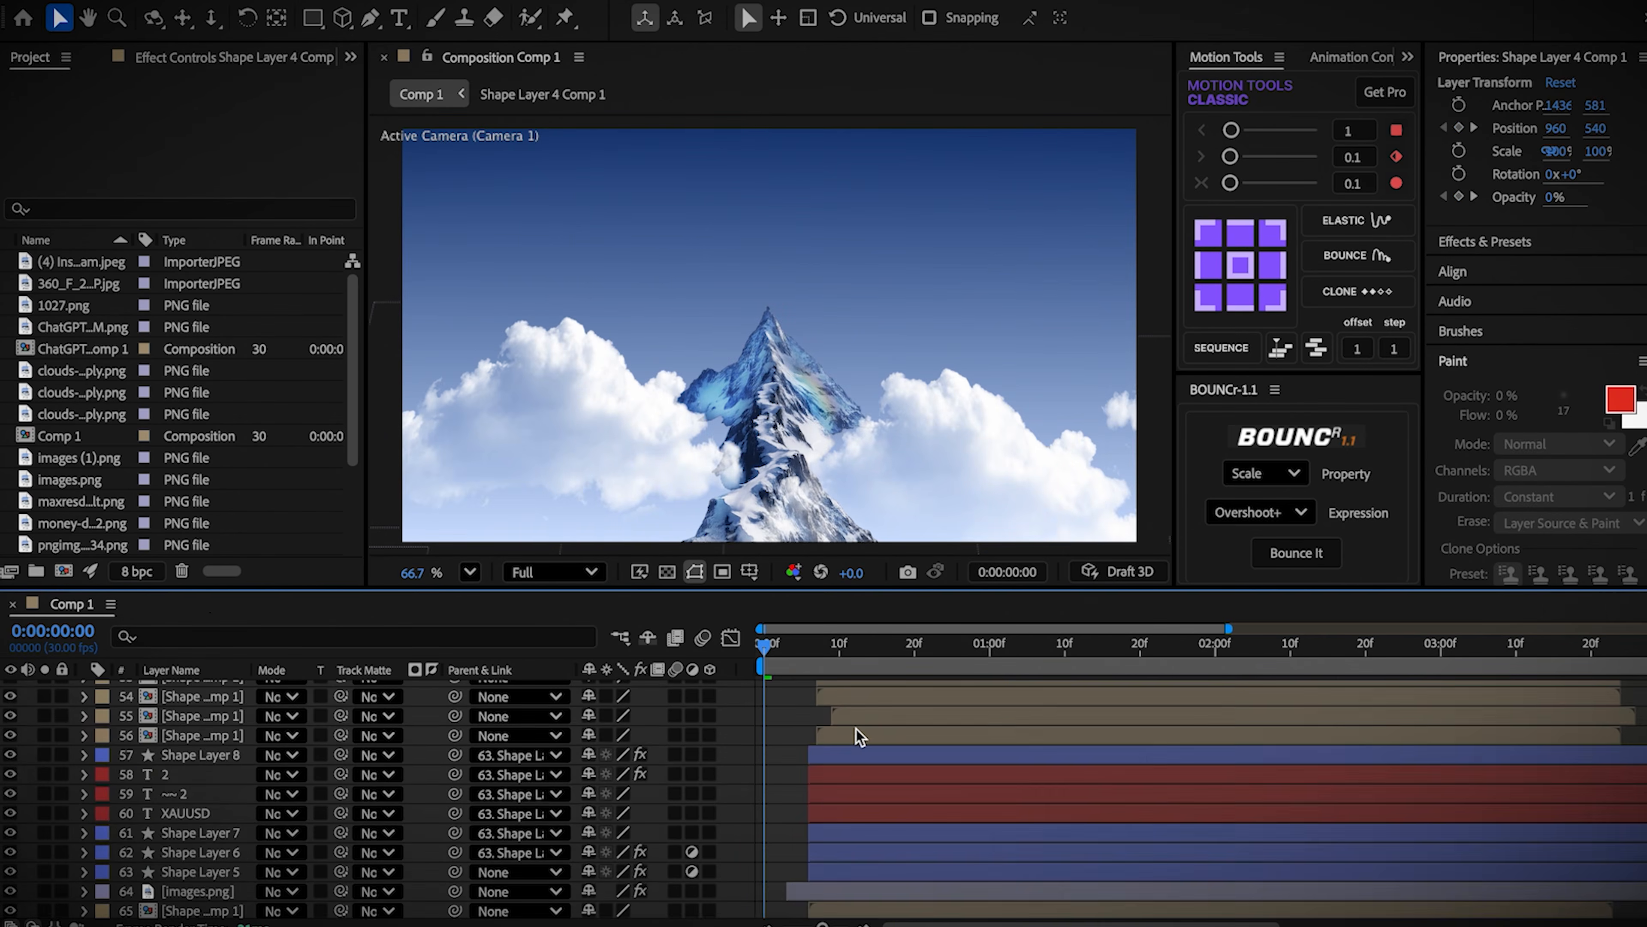
pyautogui.rightClick(854, 754)
pyautogui.click(908, 746)
pyautogui.click(1030, 634)
# Step: Pre-compose the US500 coin, label and plus layers into their own pre-comp
pyautogui.click(895, 741)
pyautogui.scroll(5, 896, 740)
pyautogui.keyDown('shift'); pyautogui.click(892, 778); pyautogui.keyUp('shift')
pyautogui.rightClick(872, 780)
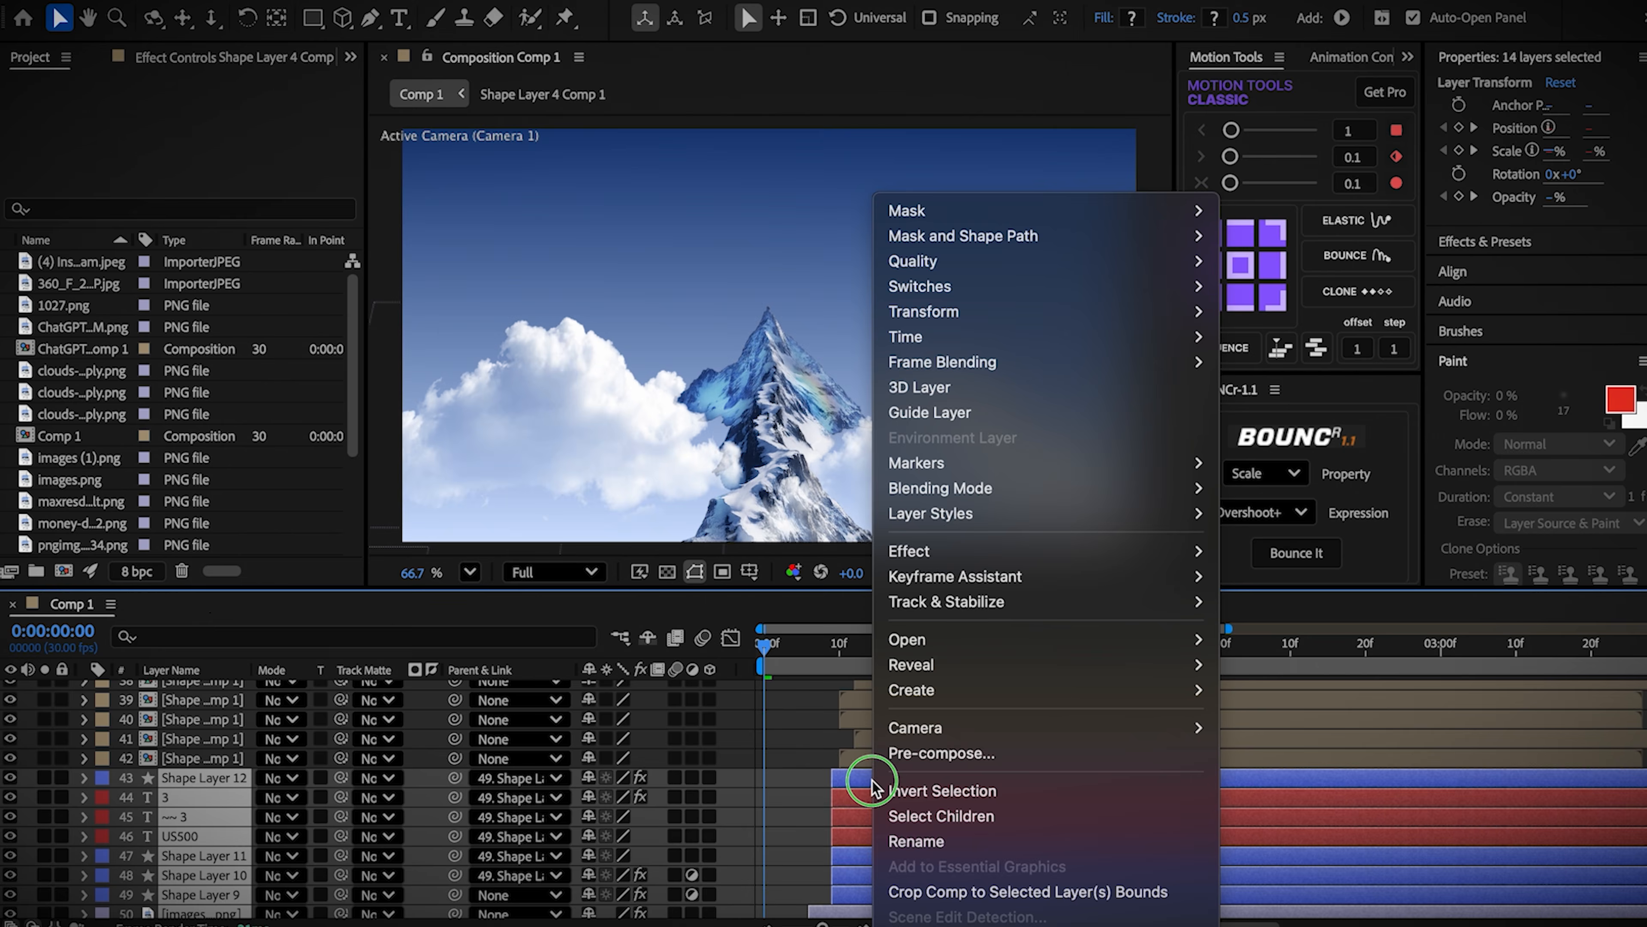
pyautogui.click(948, 746)
pyautogui.click(1037, 639)
# Step: Group the DXY coin, label and minus layers into a separate pre-comp
pyautogui.scroll(3, 908, 761)
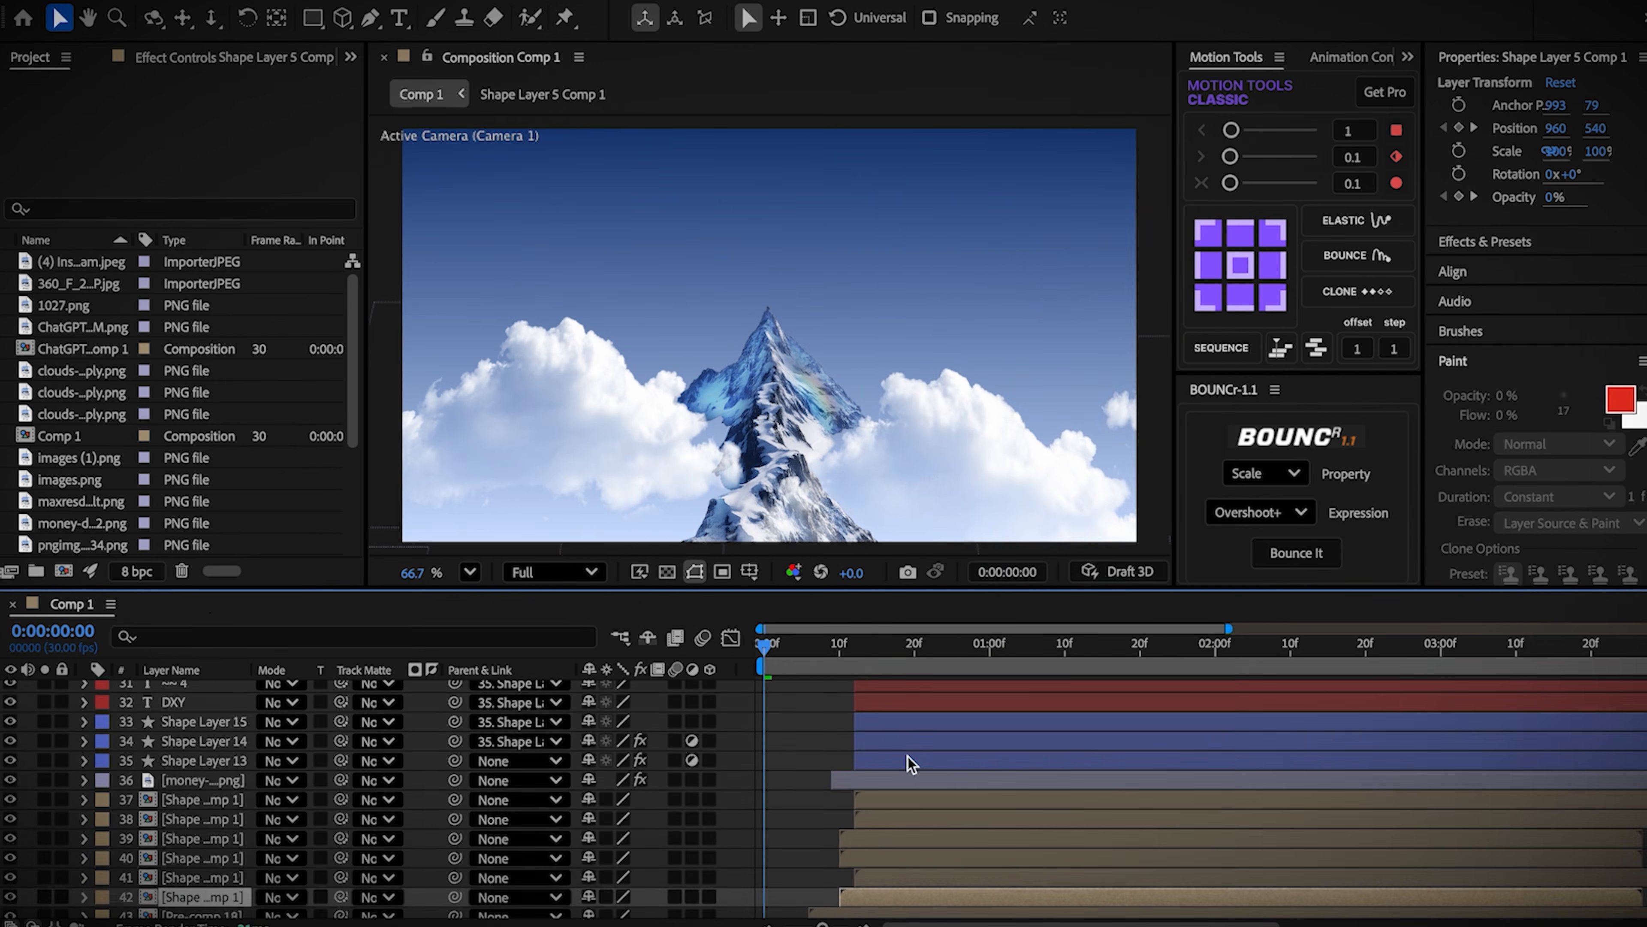
pyautogui.scroll(3, 908, 759)
pyautogui.keyDown('shift'); pyautogui.click(908, 760); pyautogui.keyUp('shift')
pyautogui.rightClick(909, 758)
pyautogui.press('Escape')
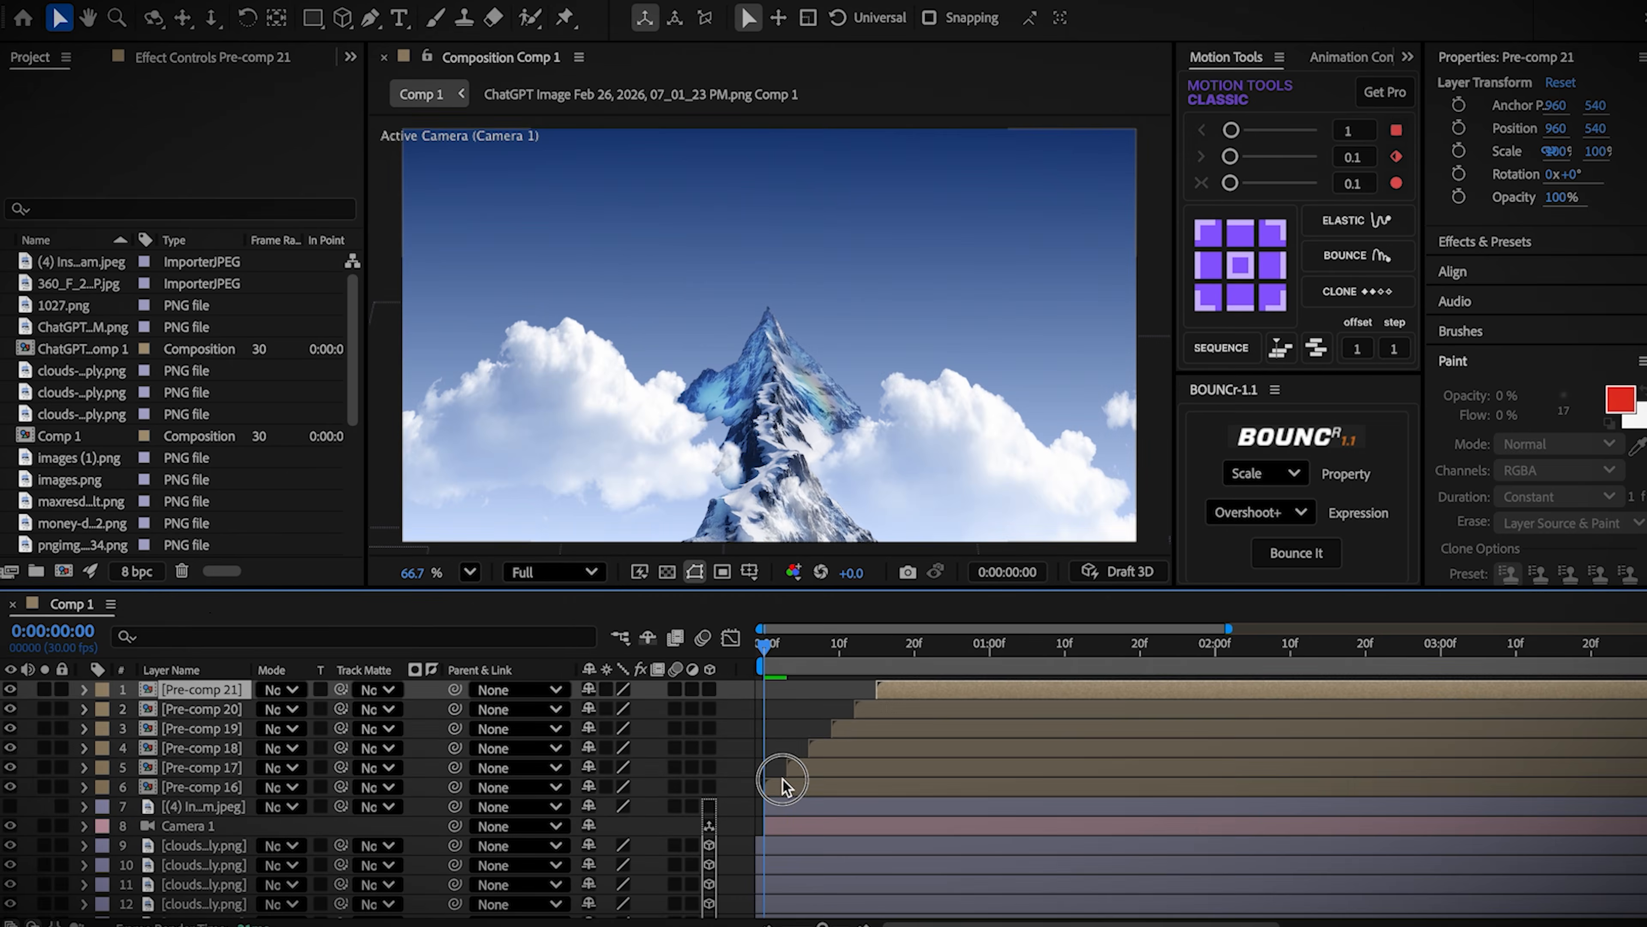
# Step: Give all six coin pre-comps the Red label color and turn on Collapse Transformations for them
pyautogui.keyDown('shift'); pyautogui.click(783, 782); pyautogui.keyUp('shift')
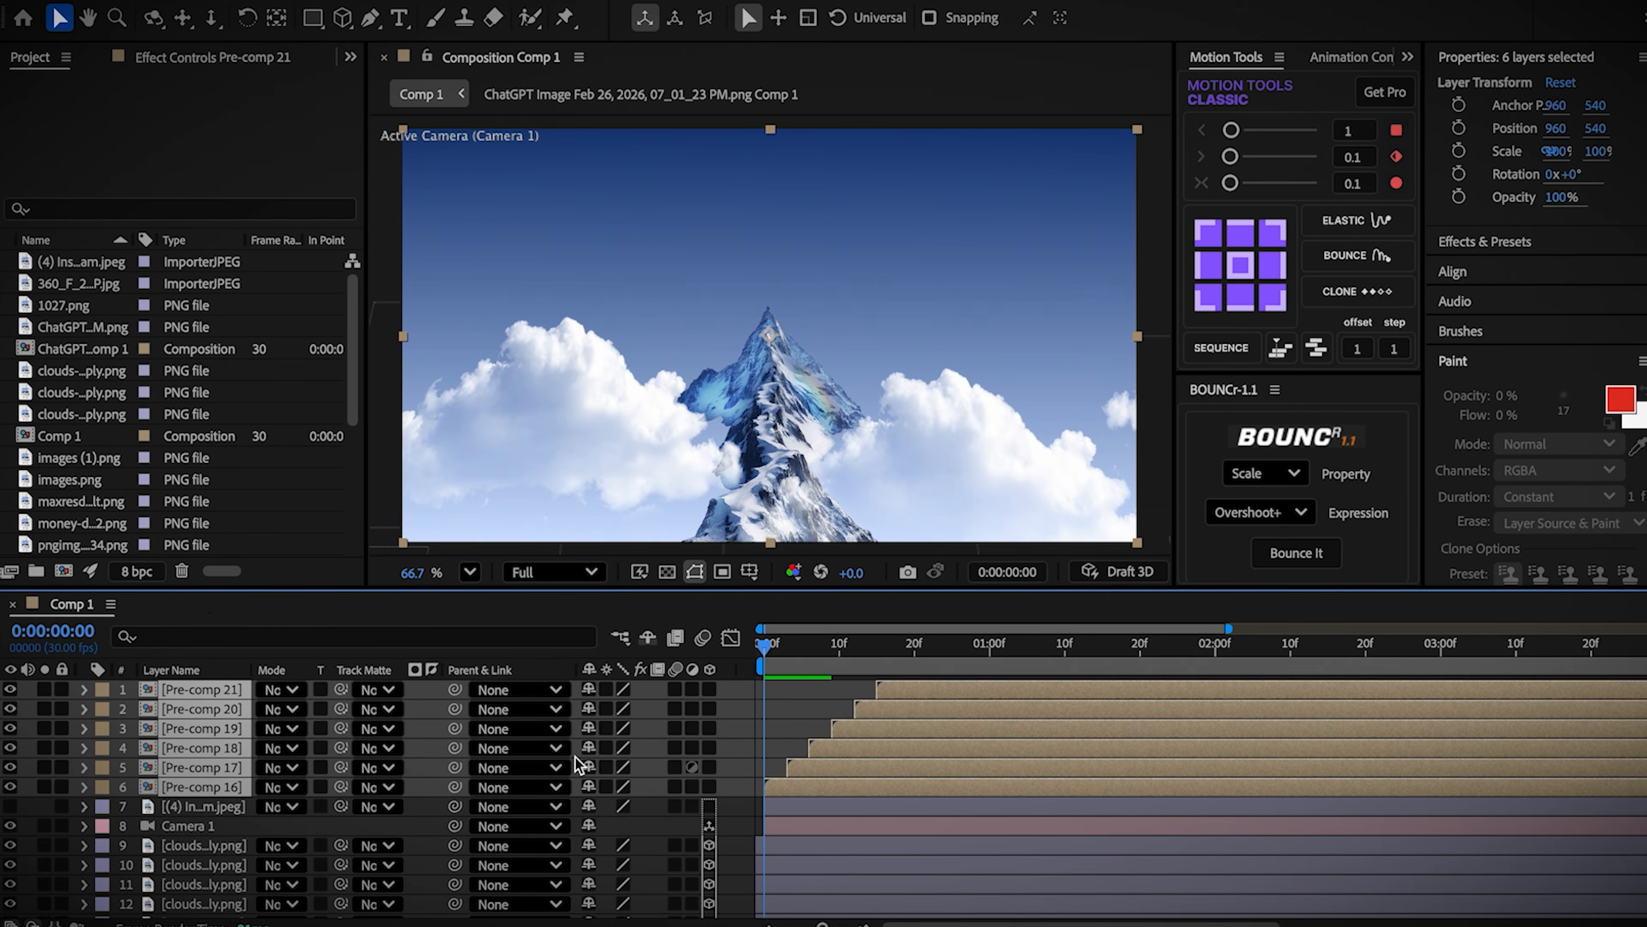
pyautogui.click(104, 691)
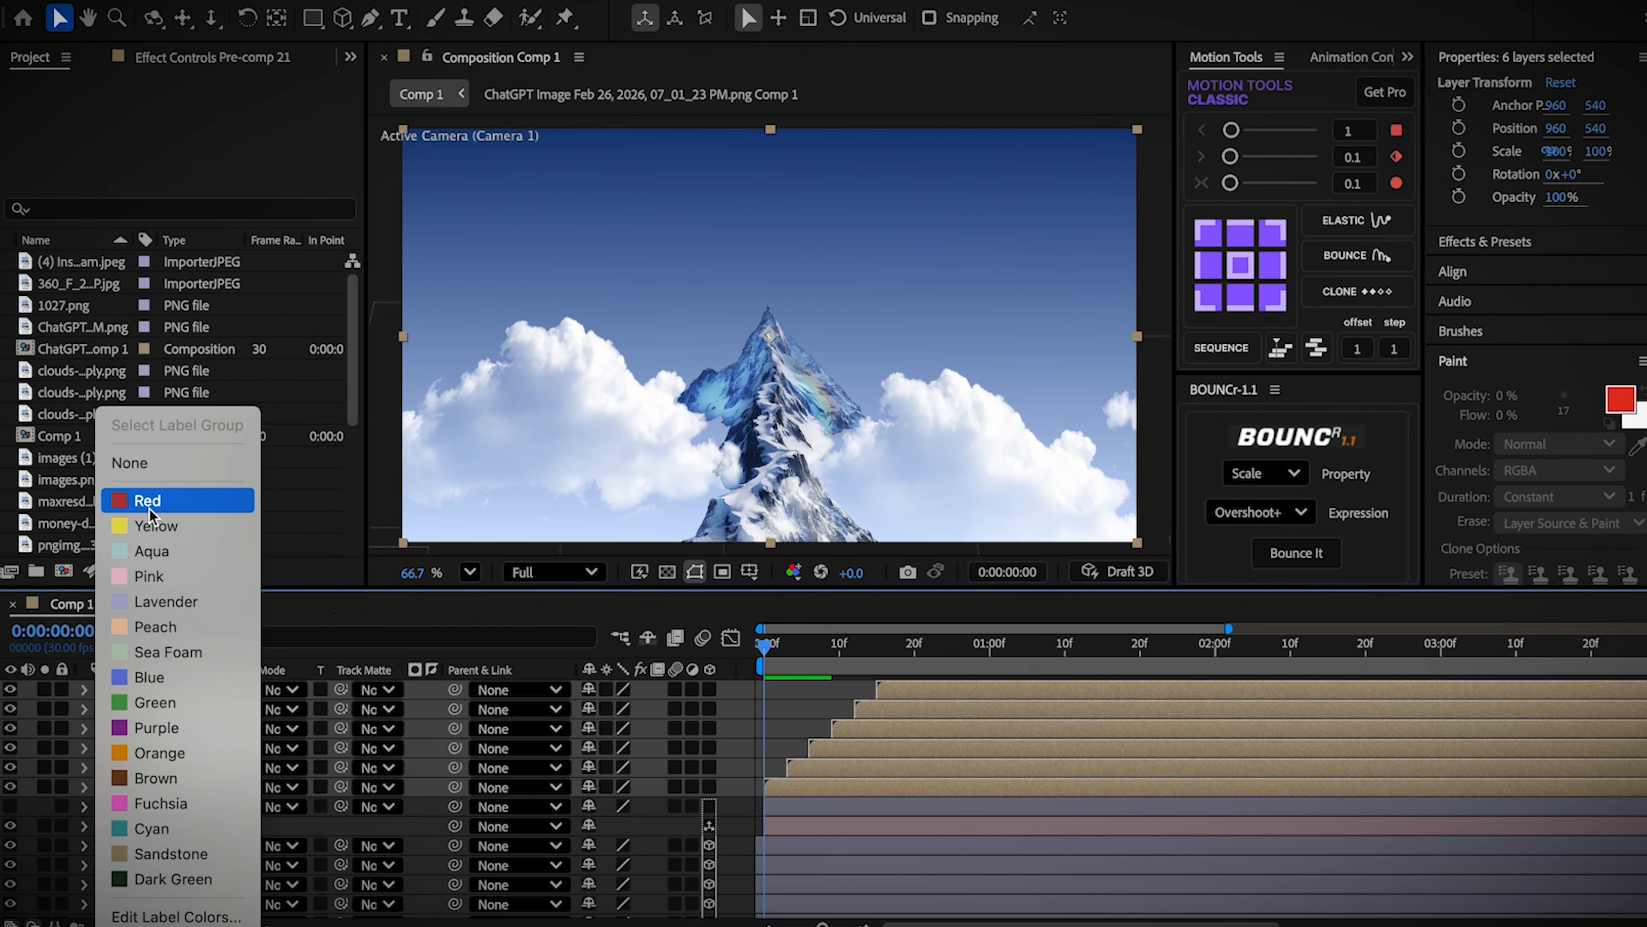
pyautogui.click(151, 503)
pyautogui.click(606, 708)
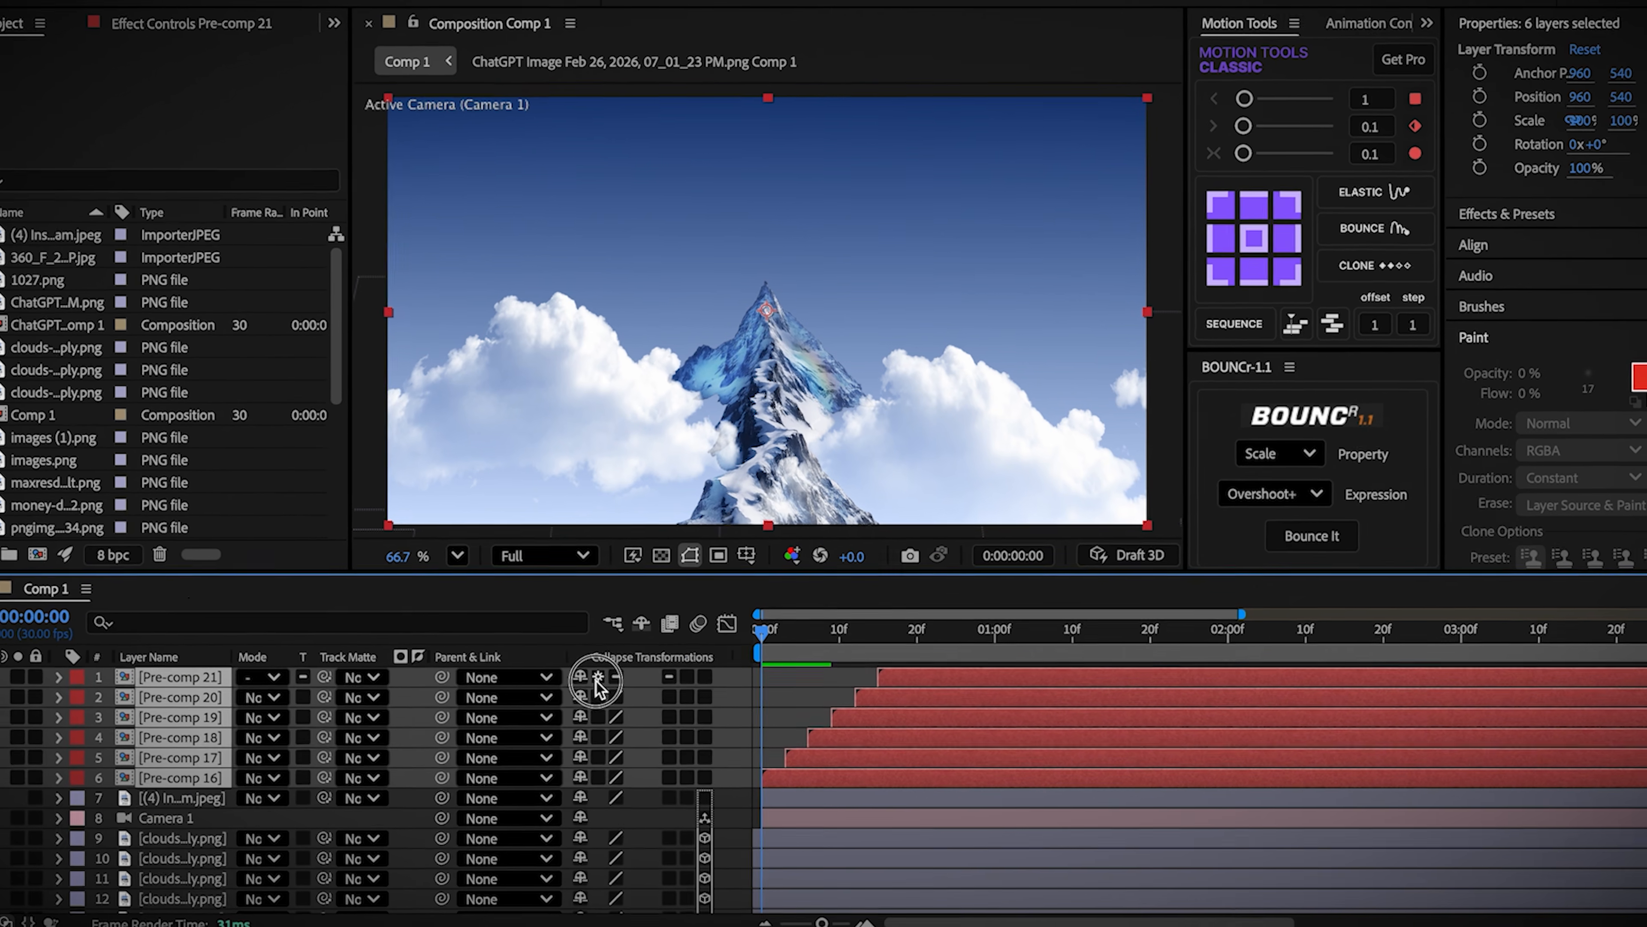
# Step: Preview the coin sequence and shift the six staggered pre-comps later together so Pre-comp 16 starts at about 0:00:00:27
pyautogui.click(867, 673)
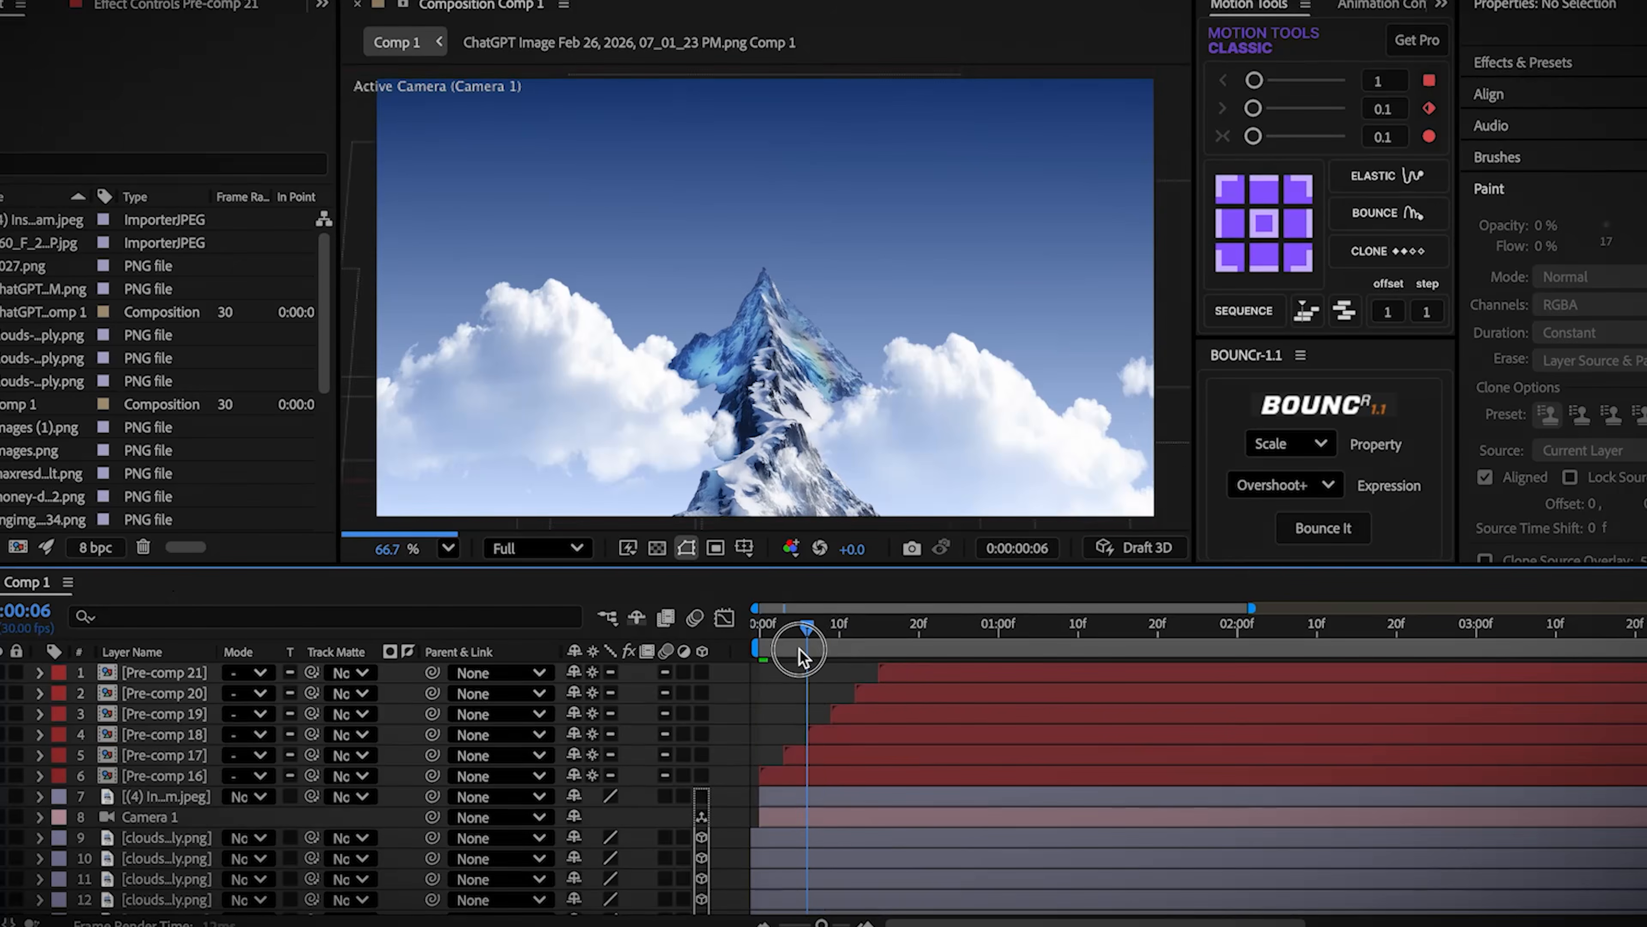
pyautogui.press('space')
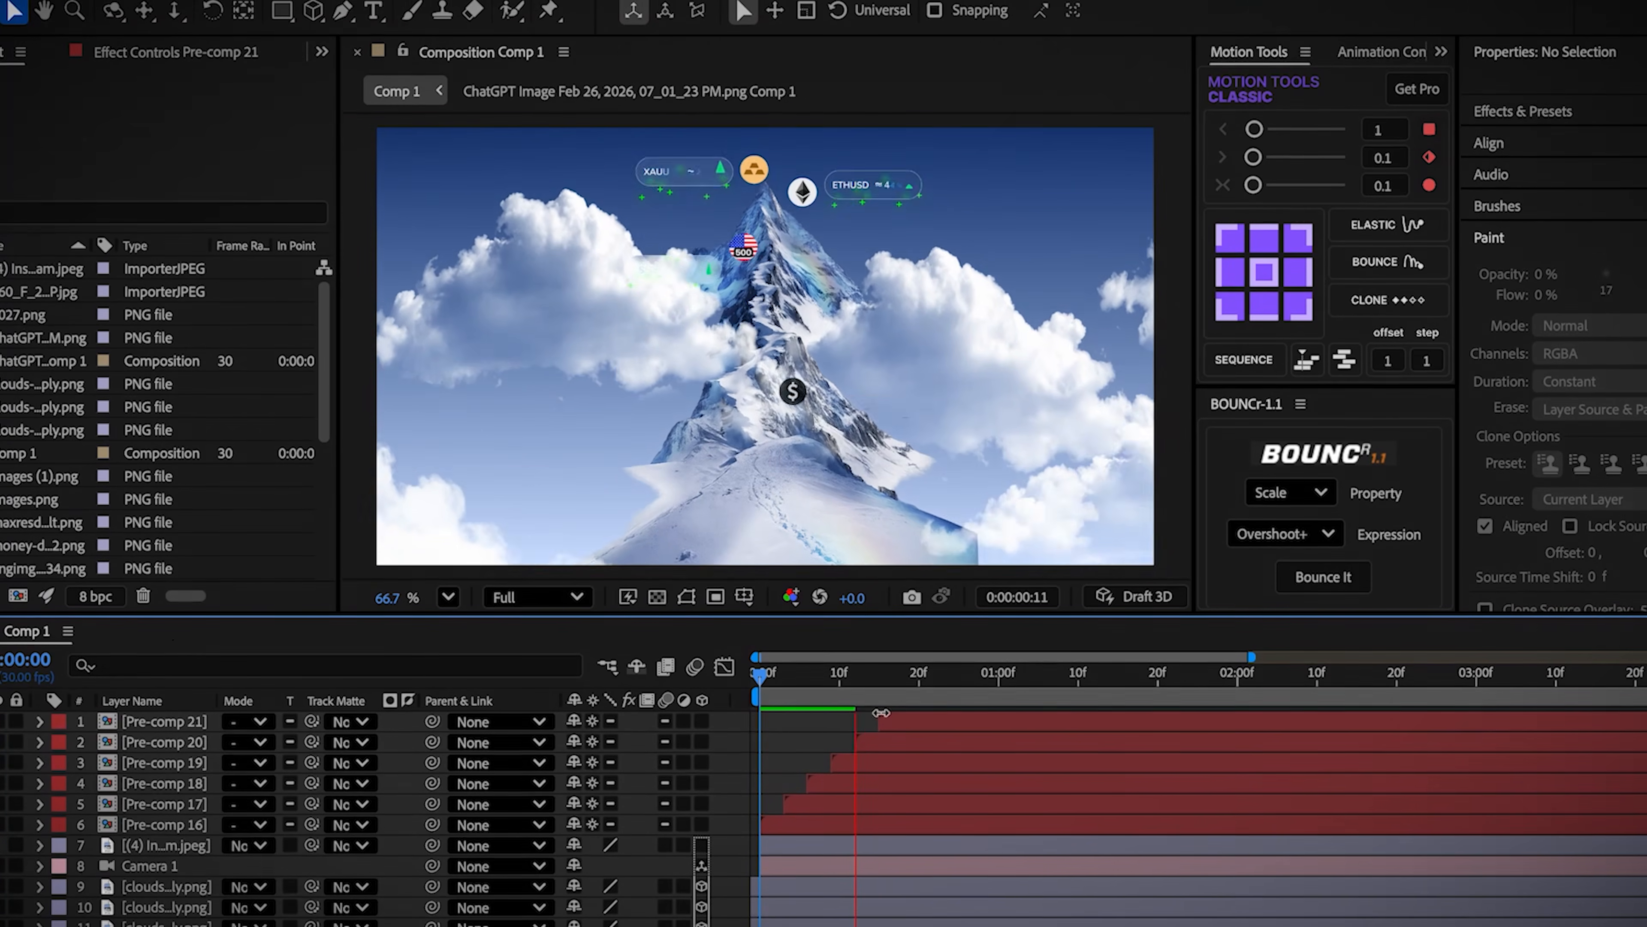
pyautogui.moveTo(827, 702); pyautogui.dragTo(974, 678)
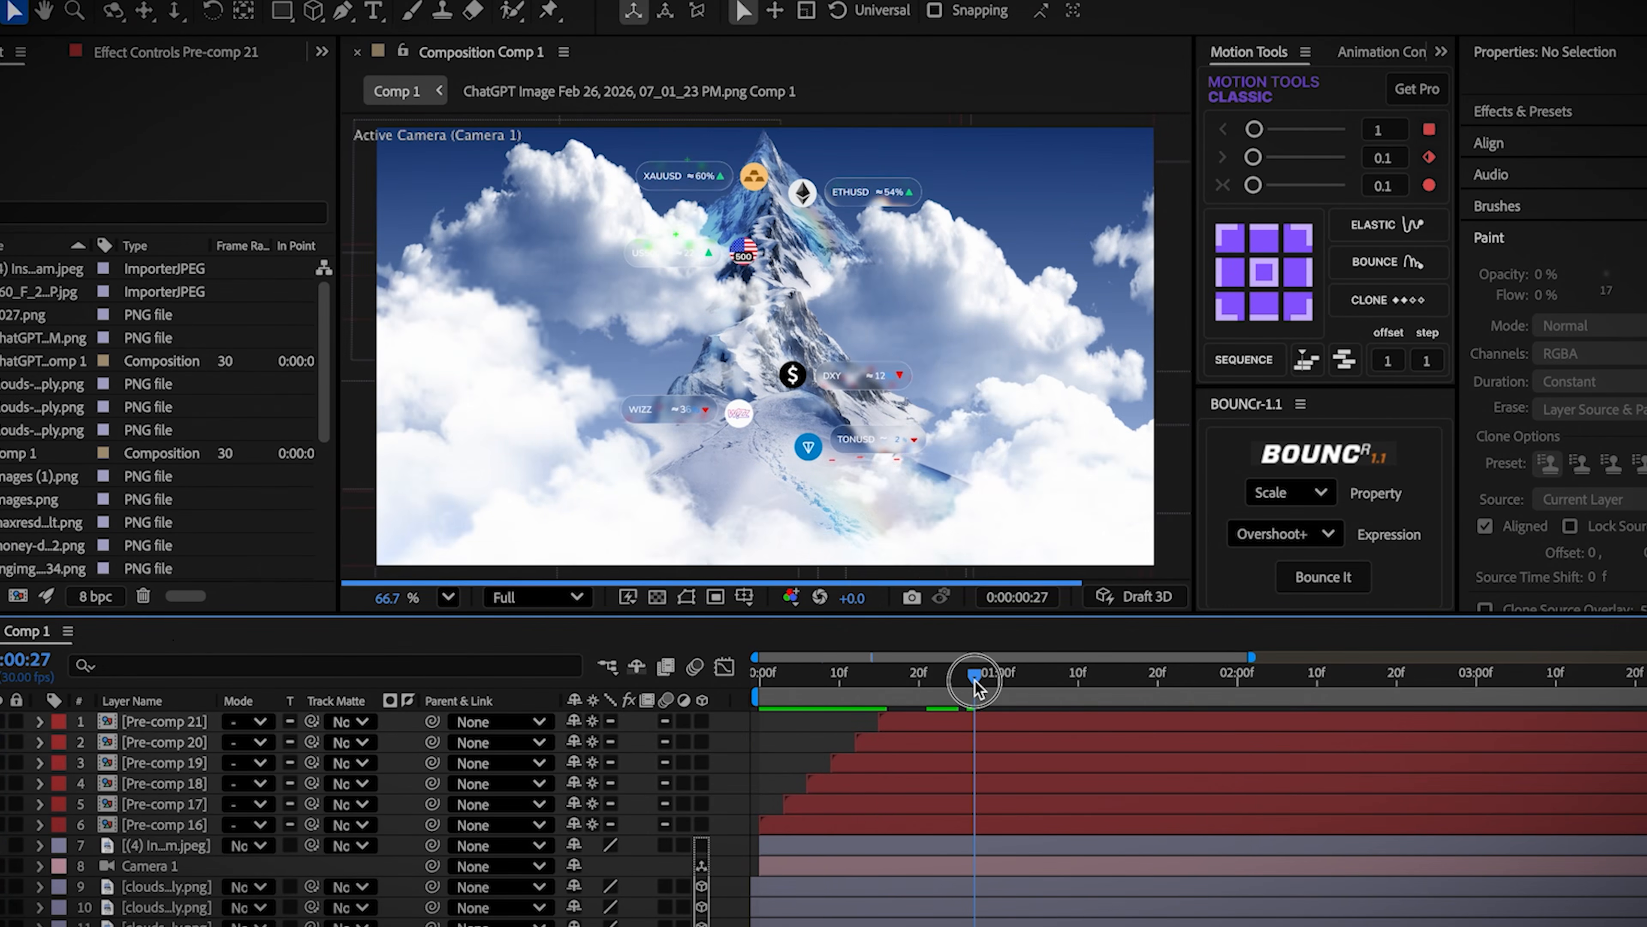
pyautogui.click(883, 831)
pyautogui.keyDown('shift'); pyautogui.click(948, 733); pyautogui.keyUp('shift')
pyautogui.moveTo(948, 733); pyautogui.dragTo(1141, 704)
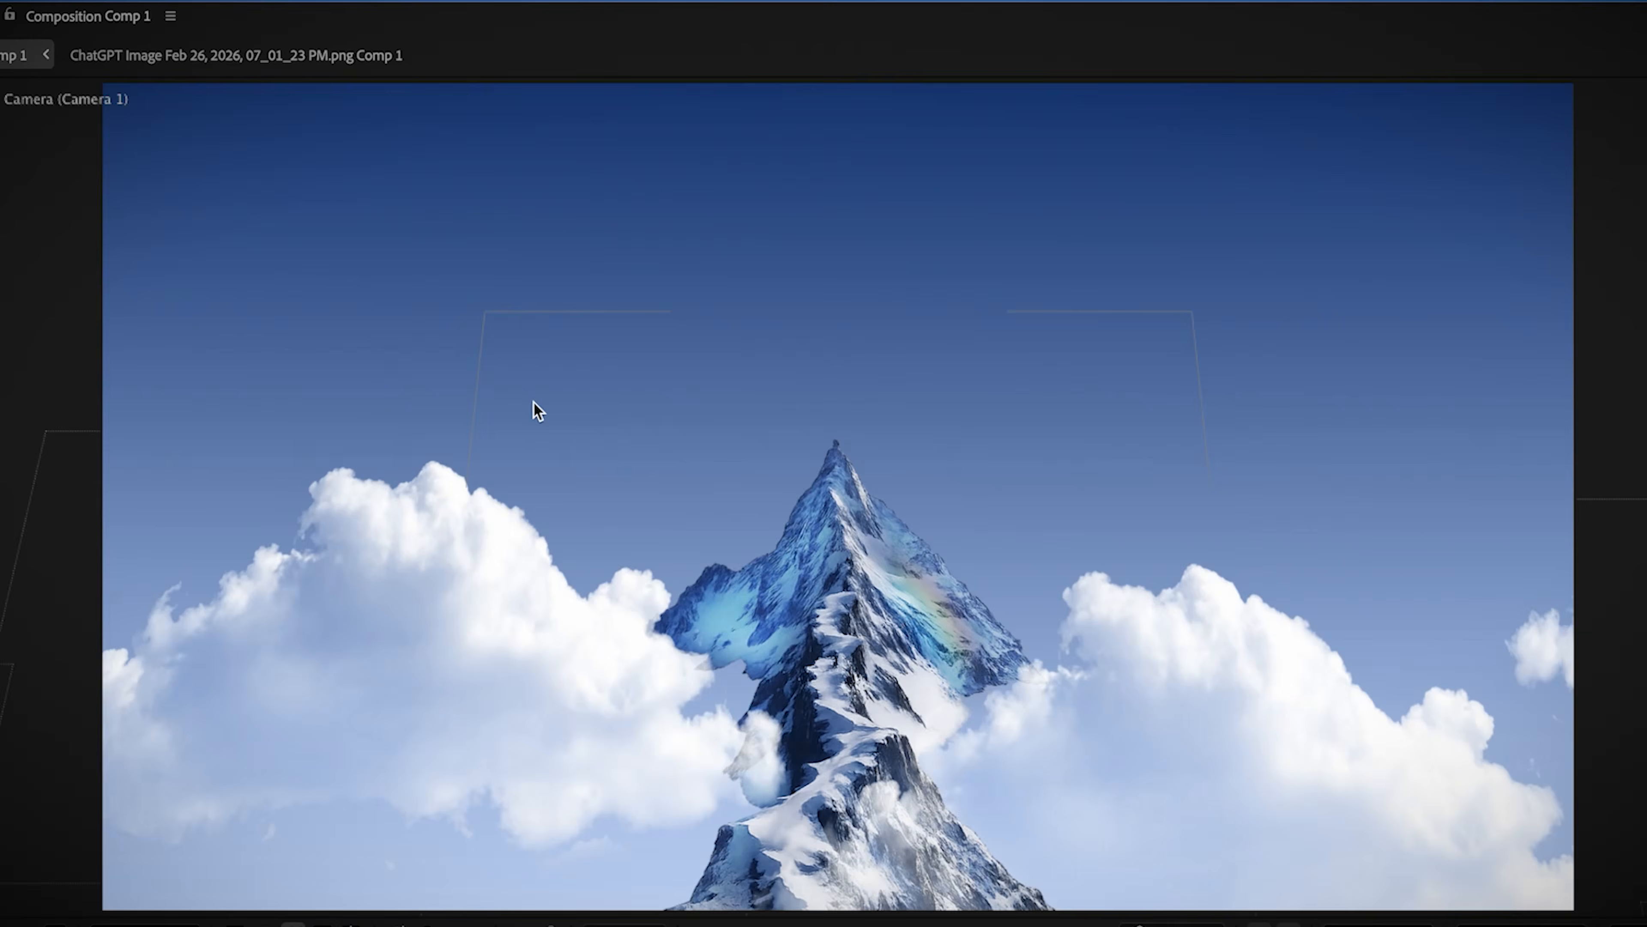
pyautogui.press('space')
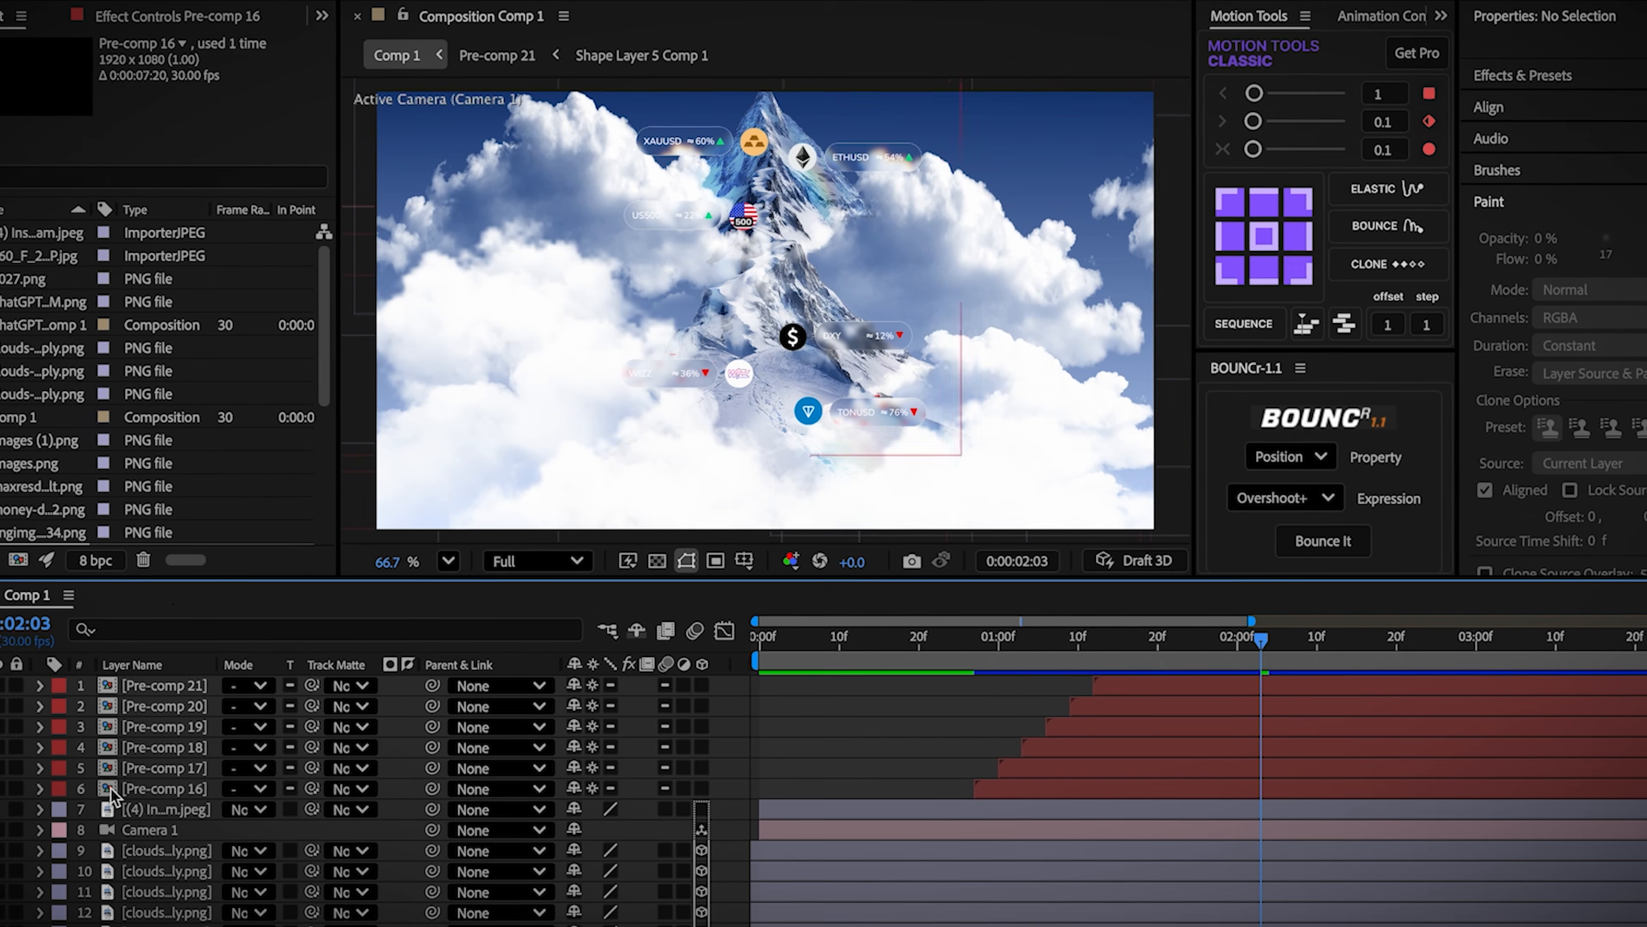
# Step: Delete the reference JPEG layer and move Pre-comps 16, 20 and 21 down the layer stack beneath the clouds layers
pyautogui.click(159, 805)
pyautogui.press('Delete')
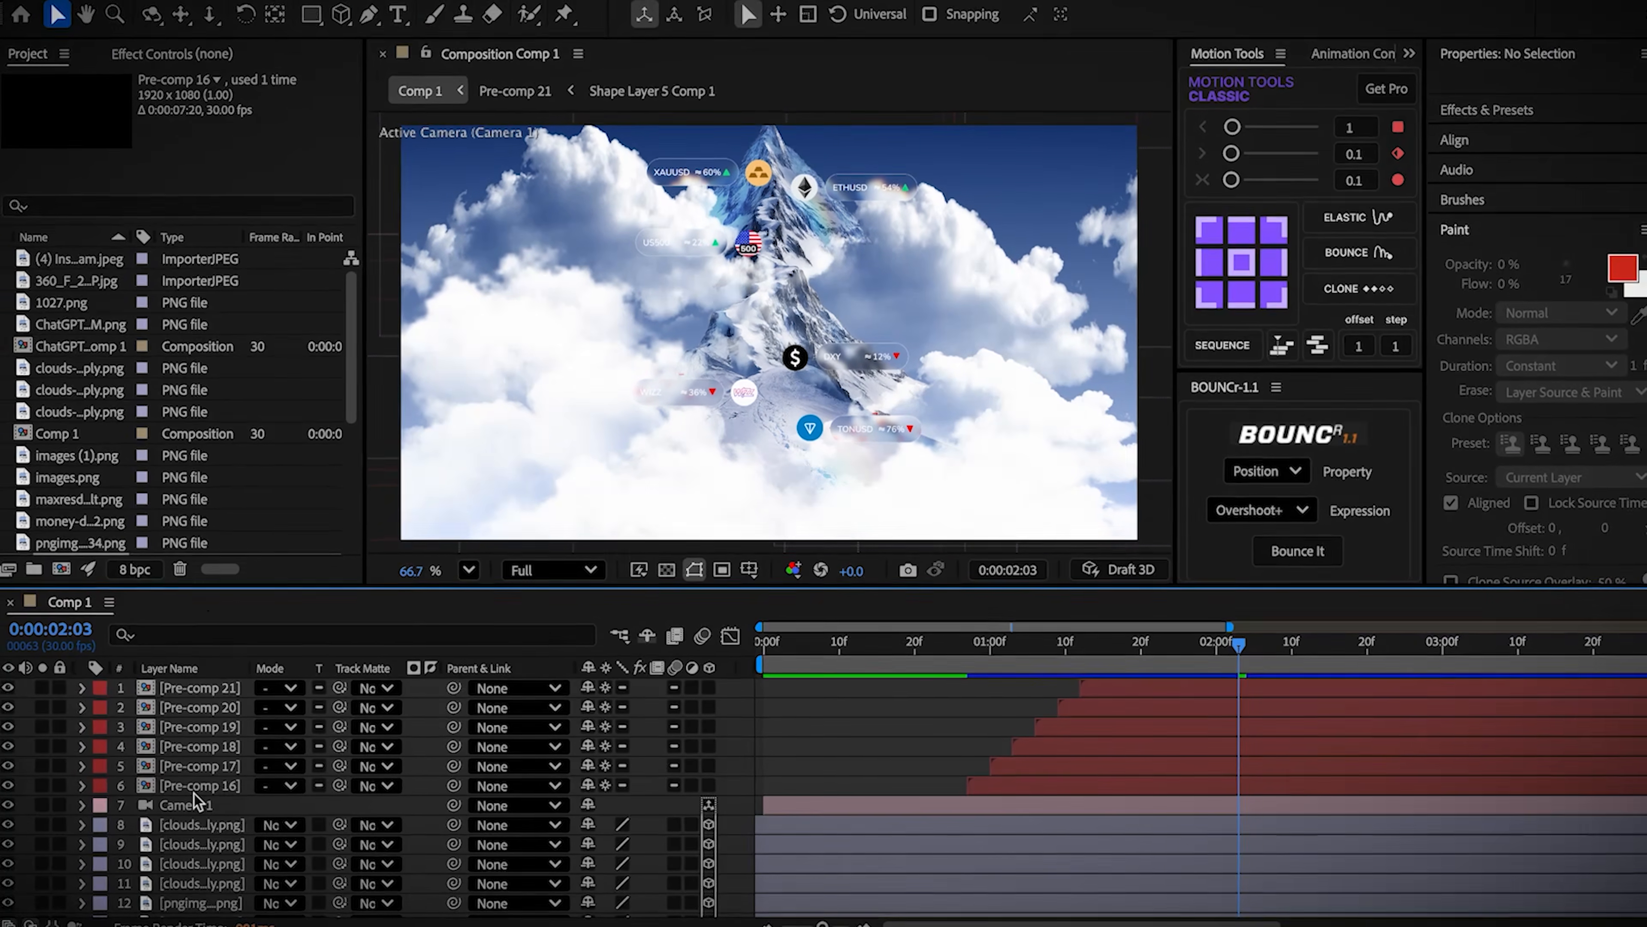
pyautogui.click(196, 788)
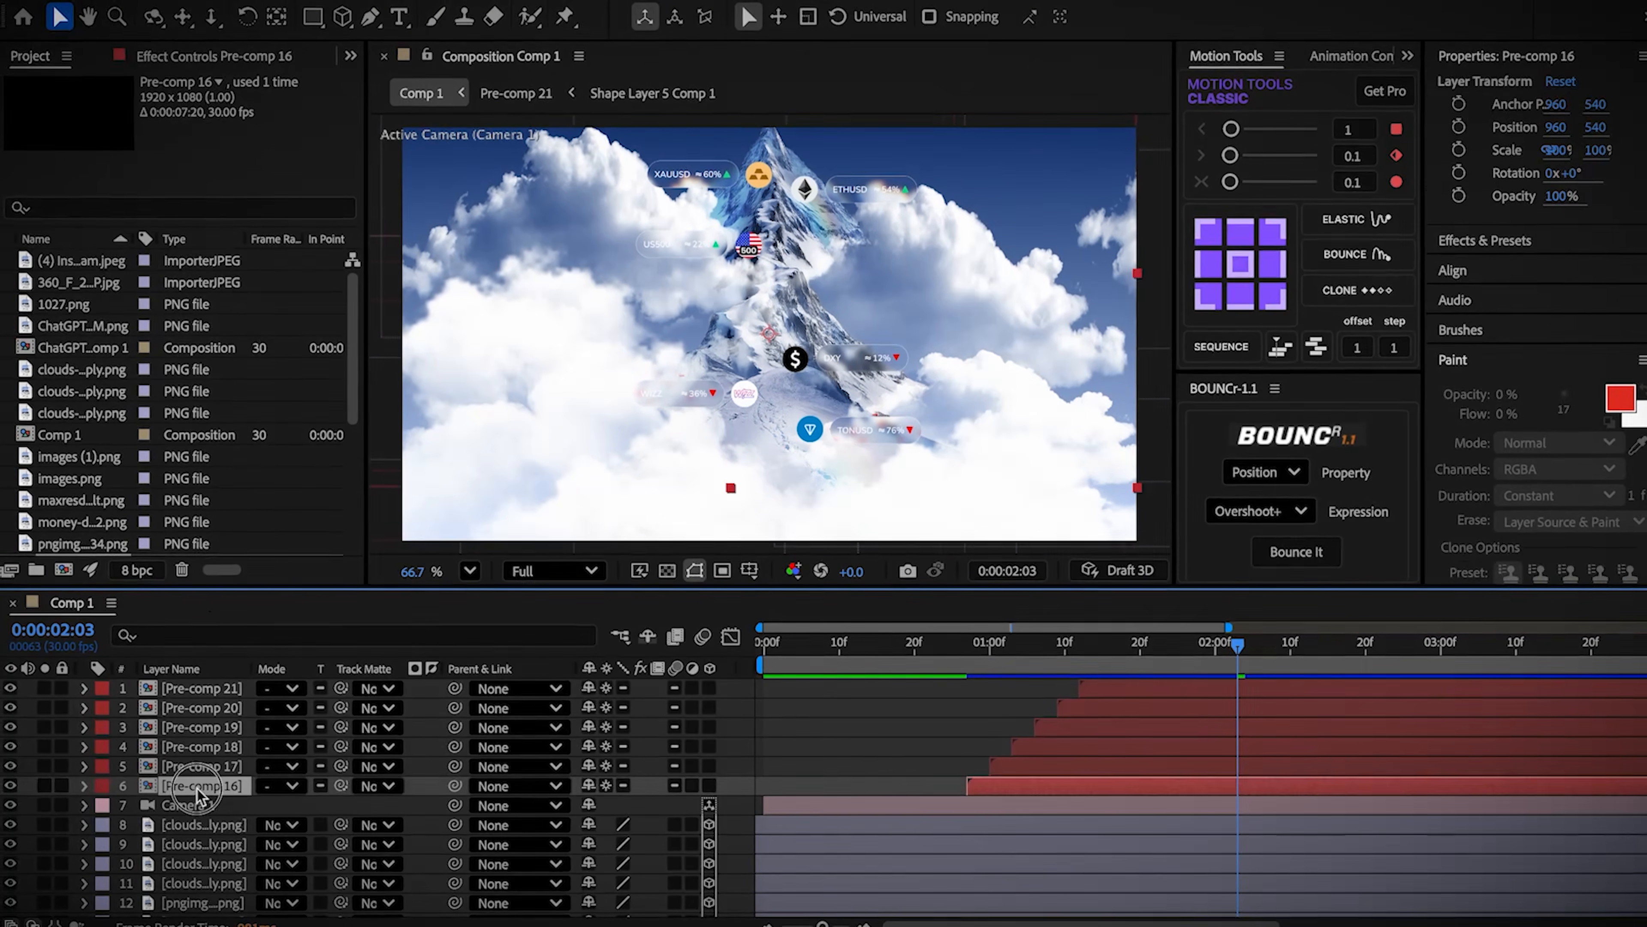
pyautogui.keyDown('ctrl'); pyautogui.click(198, 708); pyautogui.keyUp('ctrl')
pyautogui.keyDown('ctrl'); pyautogui.click(200, 688); pyautogui.keyUp('ctrl')
pyautogui.scroll(-1, 224, 821)
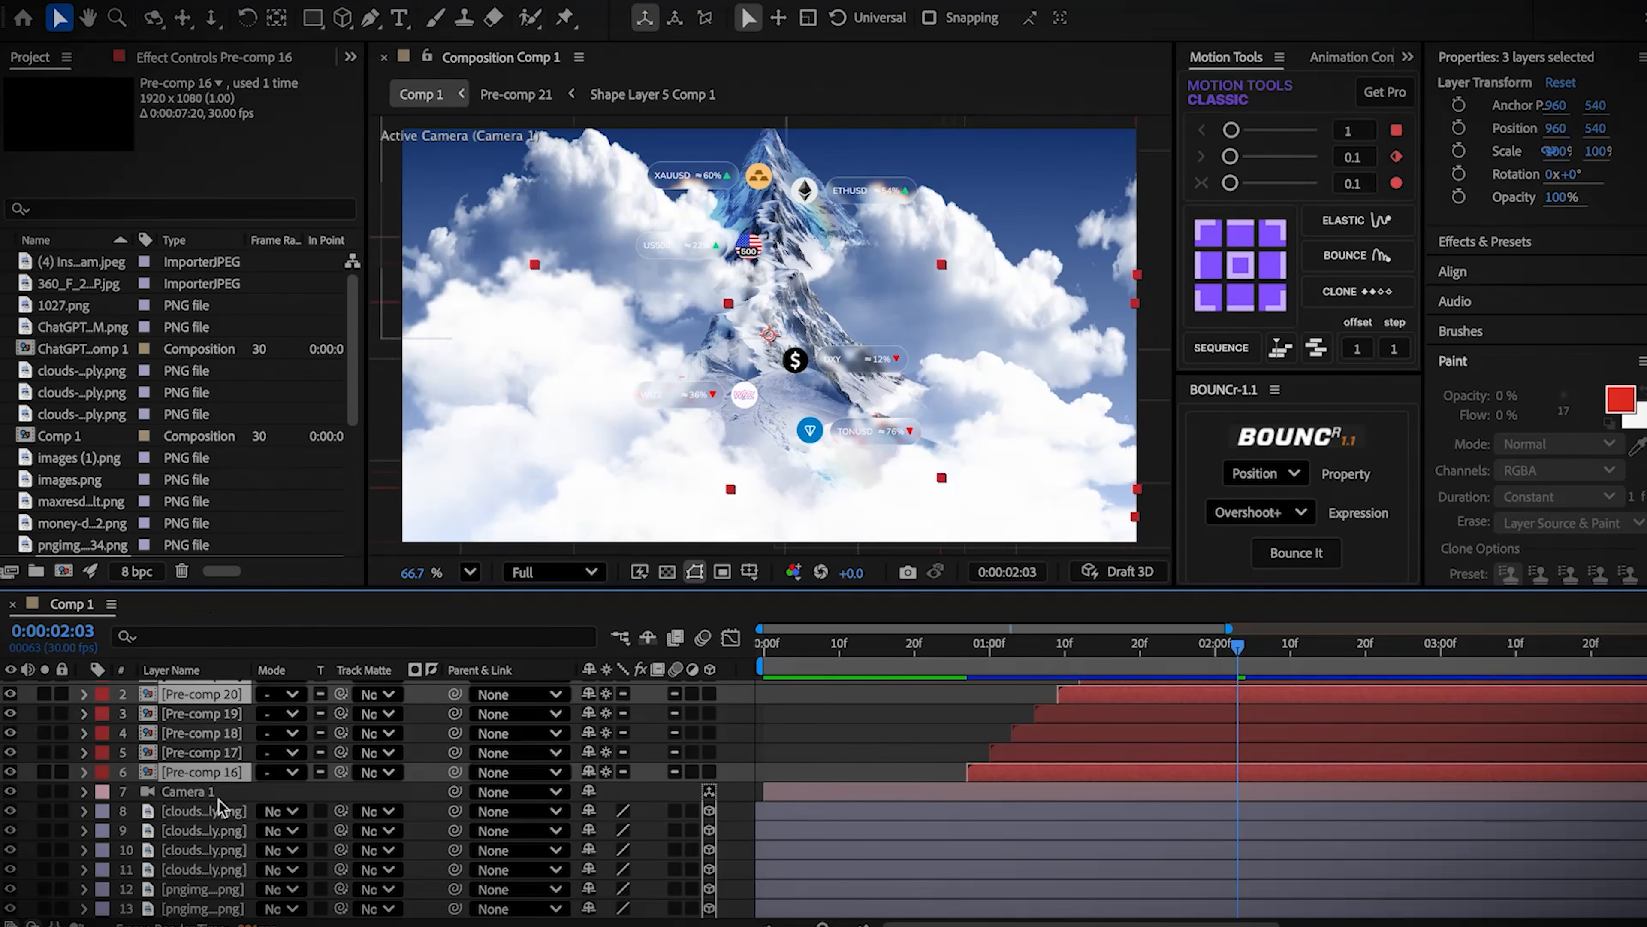
pyautogui.moveTo(207, 778); pyautogui.dragTo(190, 908)
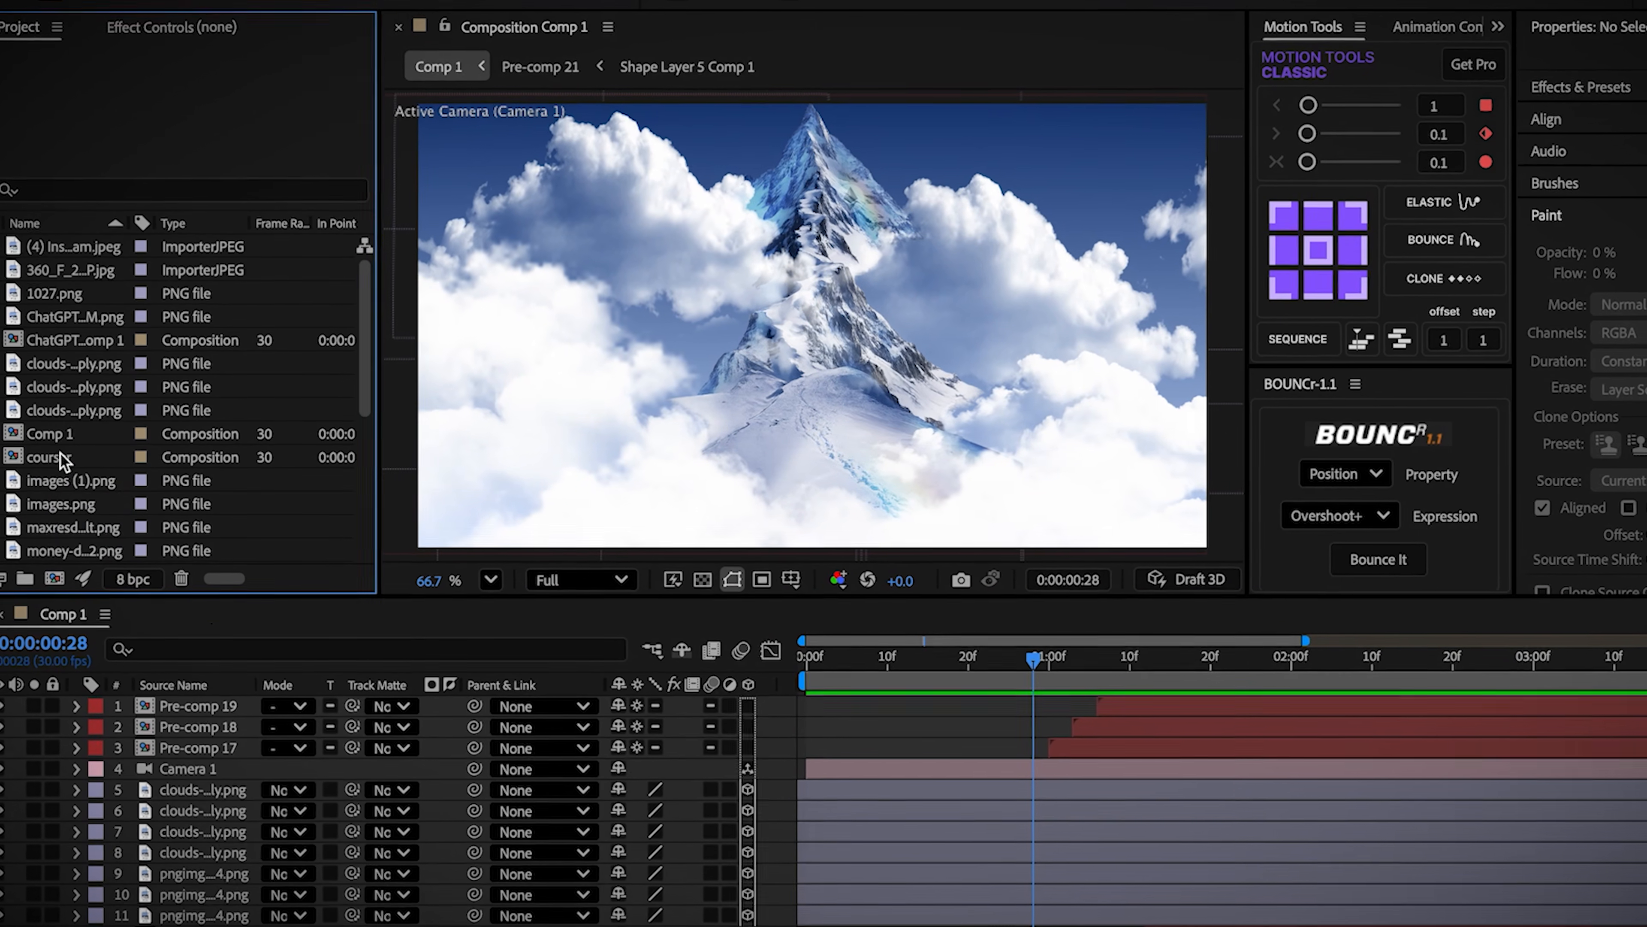
# Step: Add the courser composition as the top layer and shift it to start at 0:00:01:24
pyautogui.moveTo(61, 457); pyautogui.dragTo(206, 708)
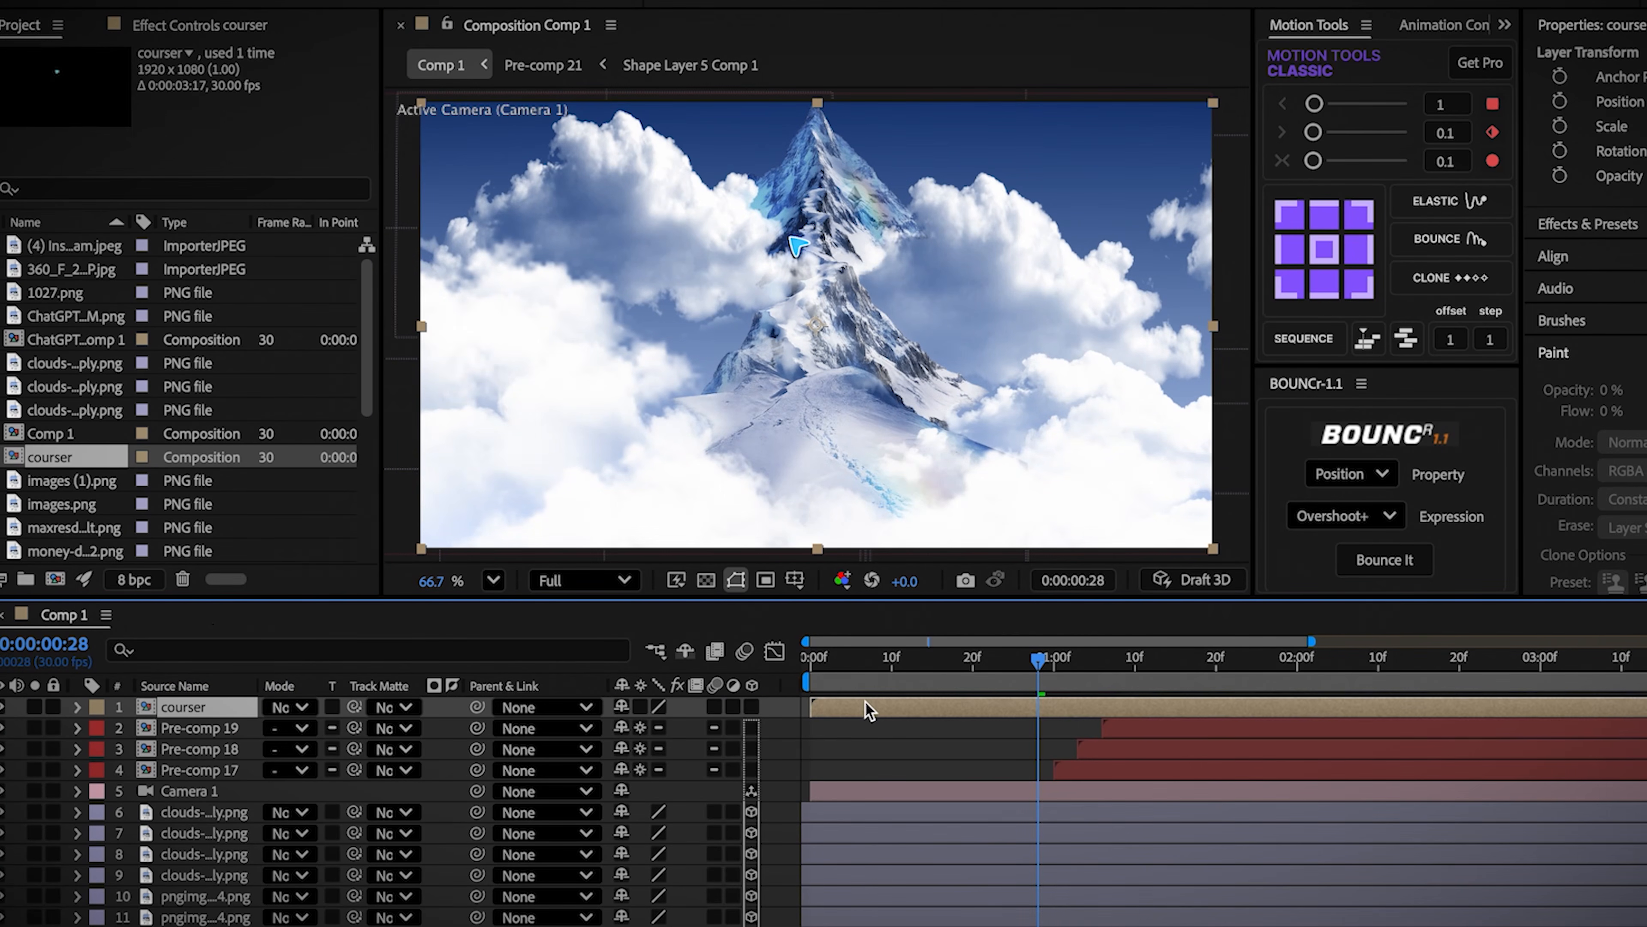
pyautogui.press('space')
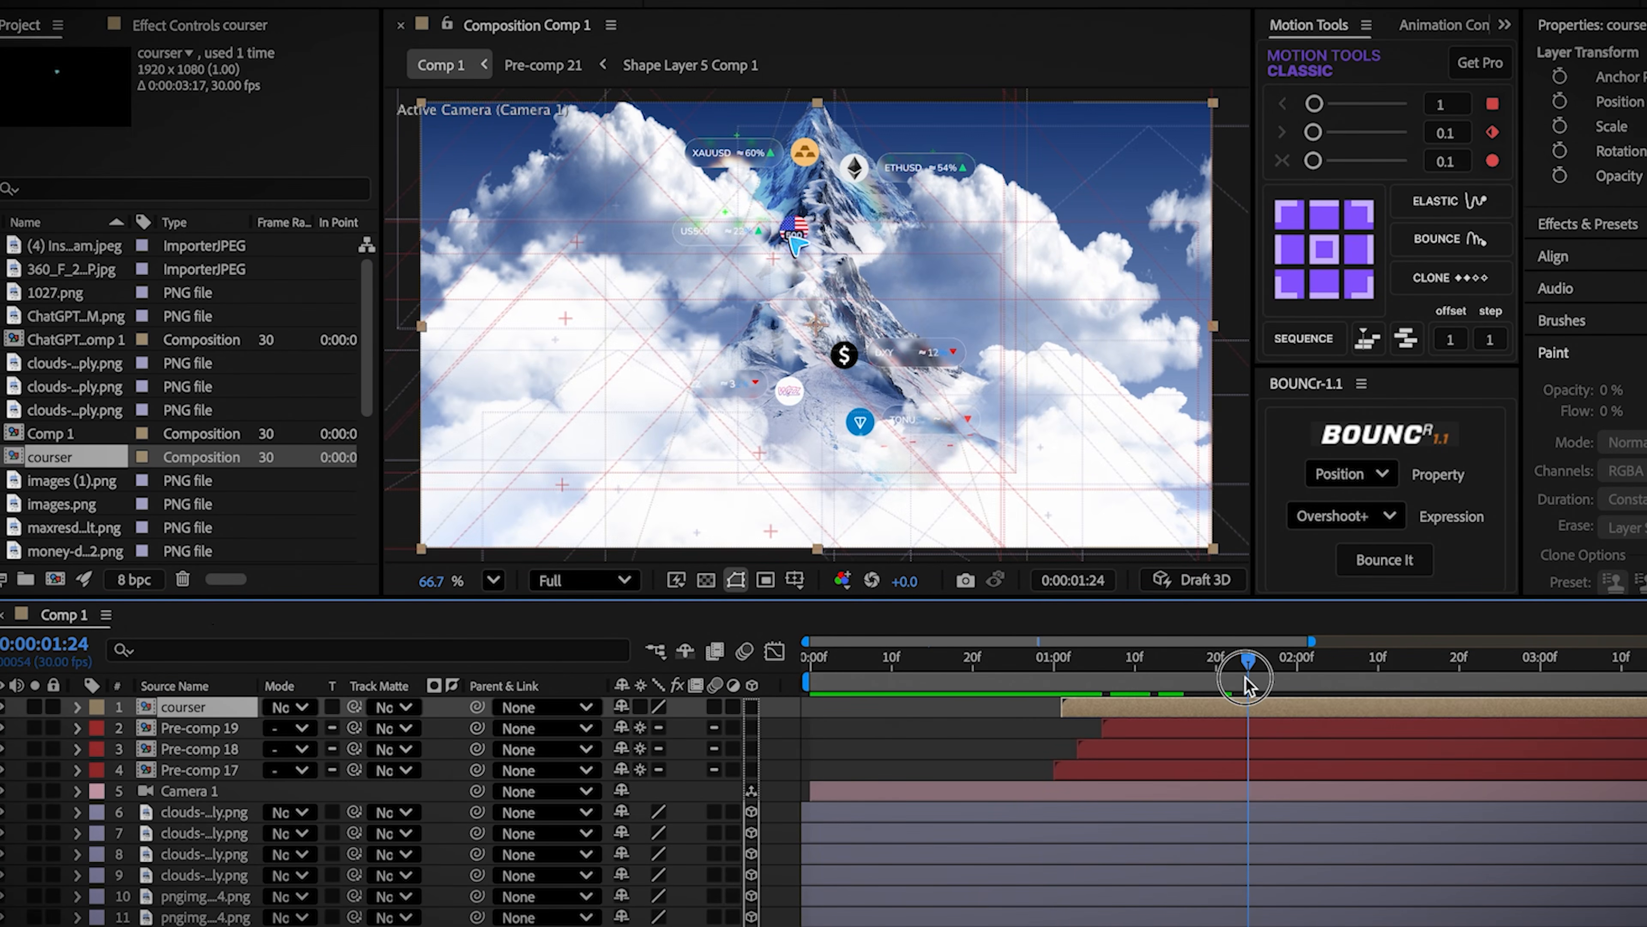
pyautogui.scroll(5, 806, 256)
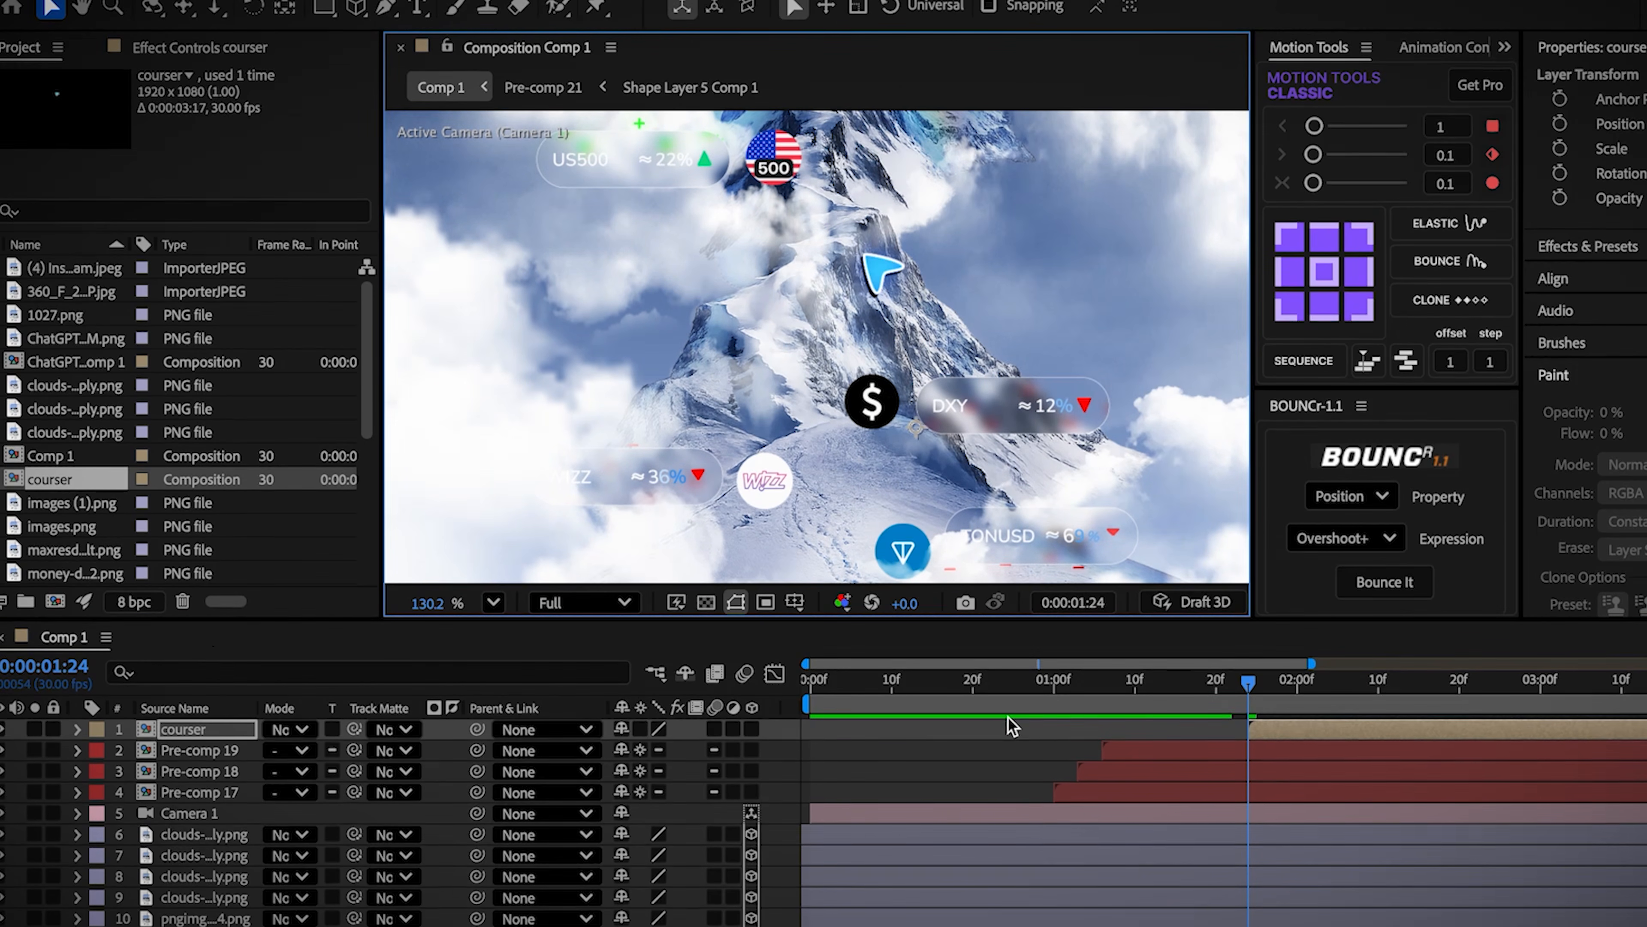
# Step: Keyframe the courser's position from 0:00:01:24 to the US500 label at 0:00:02:13, and add a rotation keyframe there
pyautogui.press('p')
pyautogui.click(142, 750)
pyautogui.moveTo(1255, 707); pyautogui.dragTo(1404, 714)
pyautogui.moveTo(908, 347); pyautogui.dragTo(758, 224)
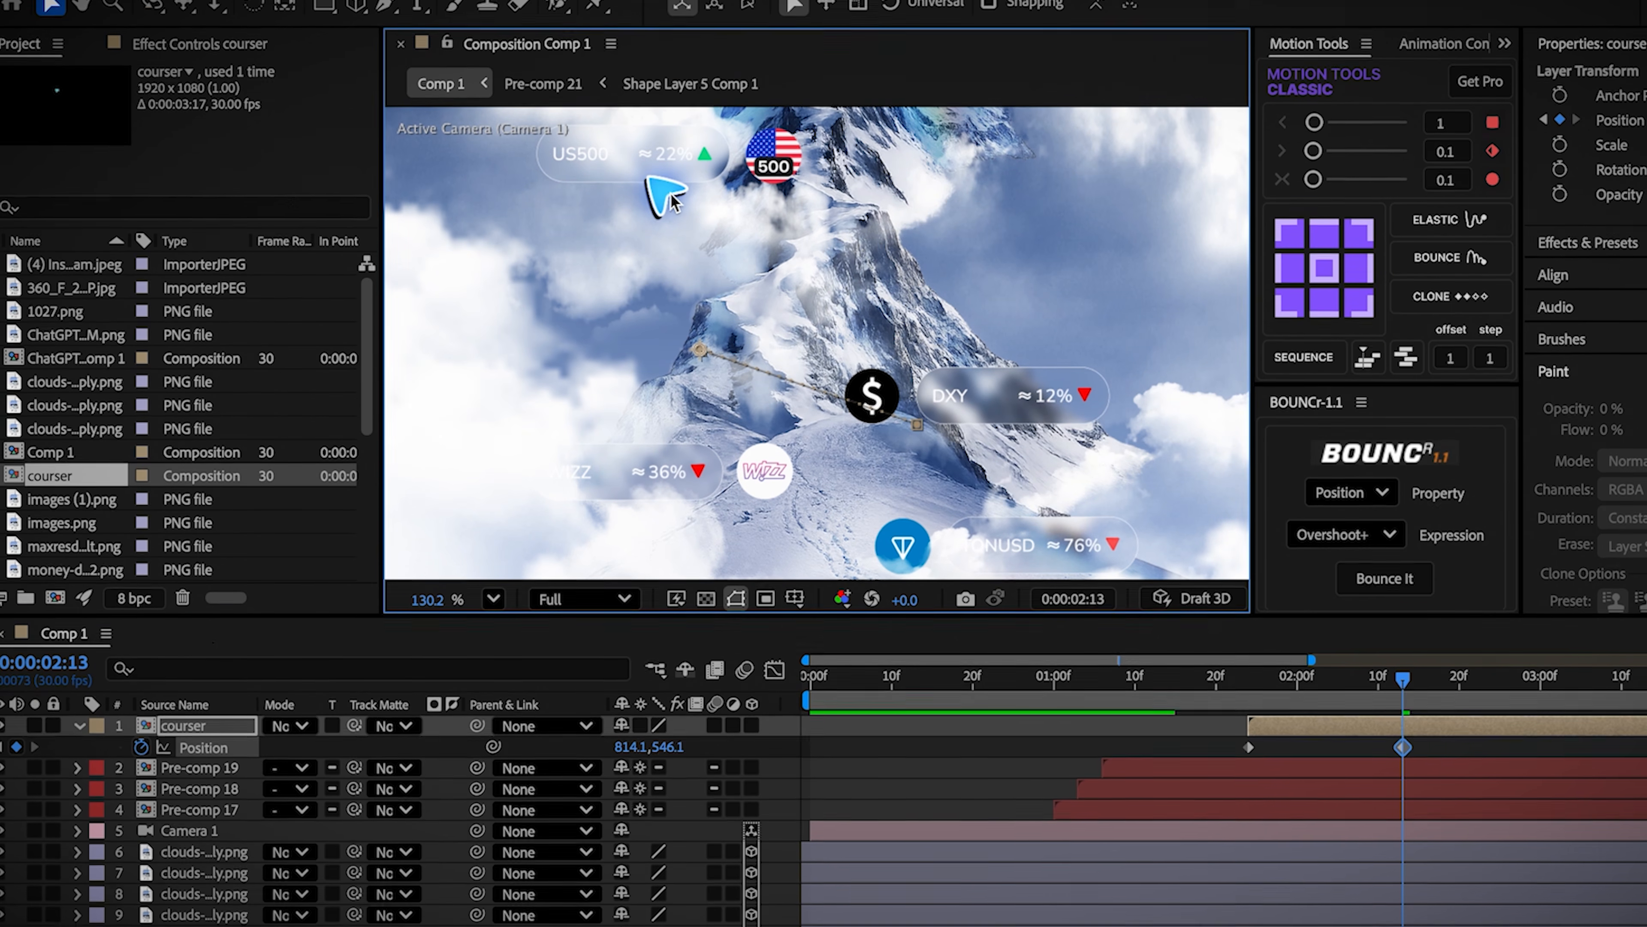
pyautogui.press('r')
pyautogui.click(142, 751)
# Step: Draw a rectangular mask around the courser arrow at 0:00:01:24 and center the layer's anchor point on it
pyautogui.press('u')
pyautogui.moveTo(1394, 702)
pyautogui.mouseDown()
pyautogui.moveTo(1317, 702)
pyautogui.moveTo(1249, 658)
pyautogui.mouseUp()
pyautogui.press('q')
pyautogui.moveTo(842, 181); pyautogui.dragTo(907, 246)
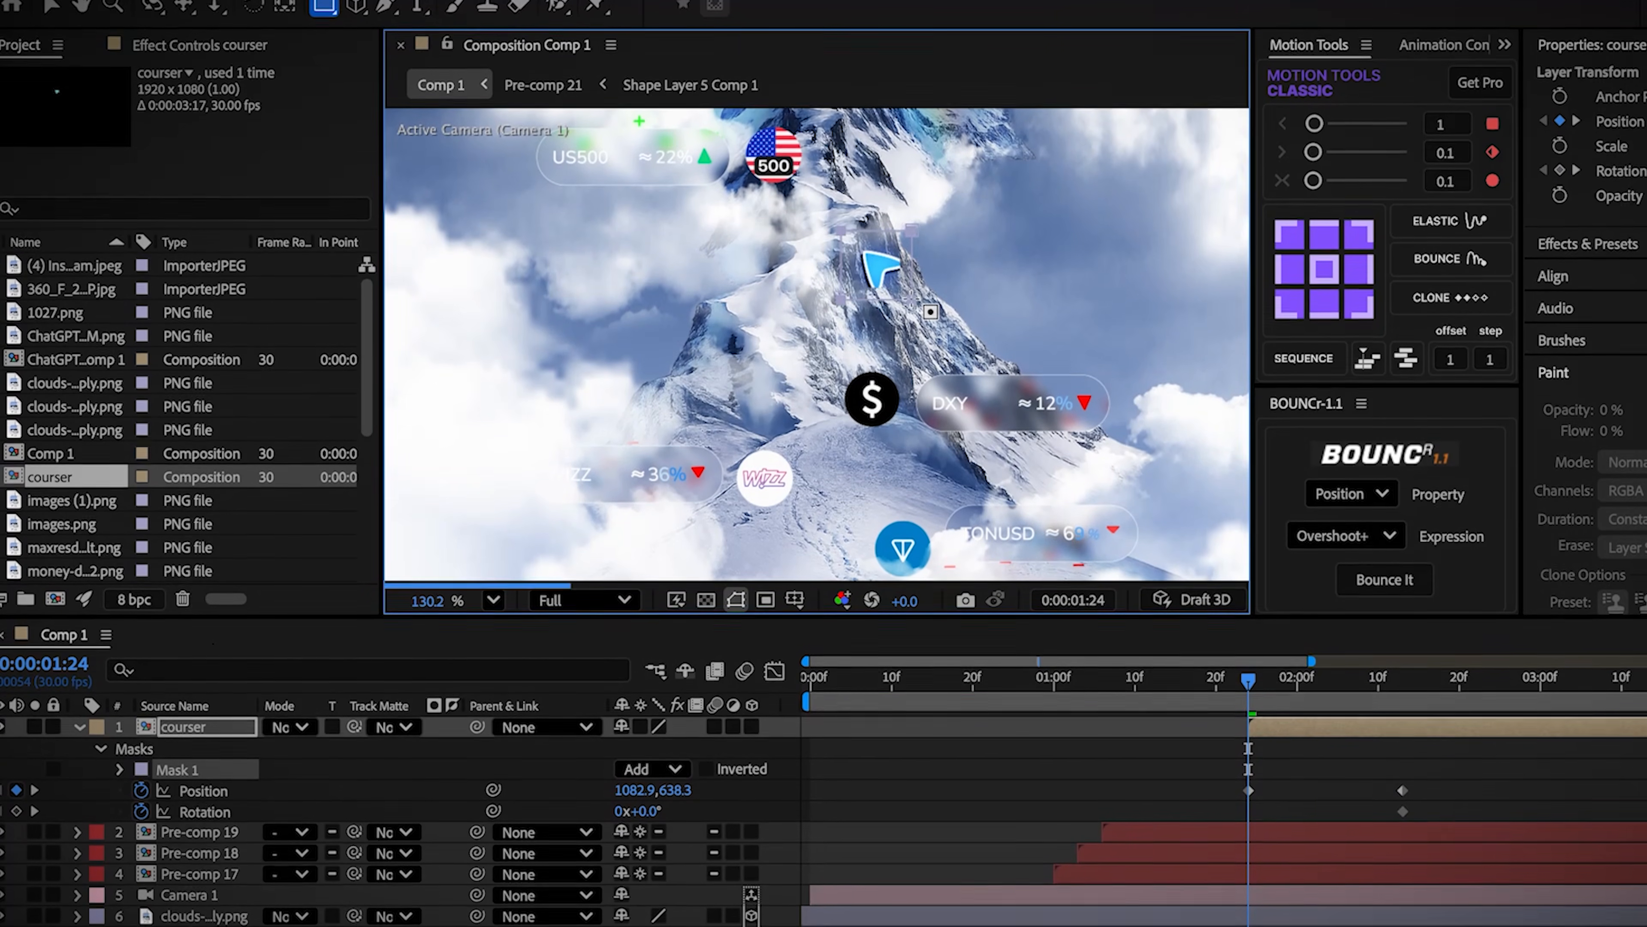
pyautogui.click(1325, 264)
pyautogui.press('v')
# Step: Set the courser's rotation to -10° at 0:00:01:24 and ease its position and rotation keyframes in the speed graph
pyautogui.click(637, 814)
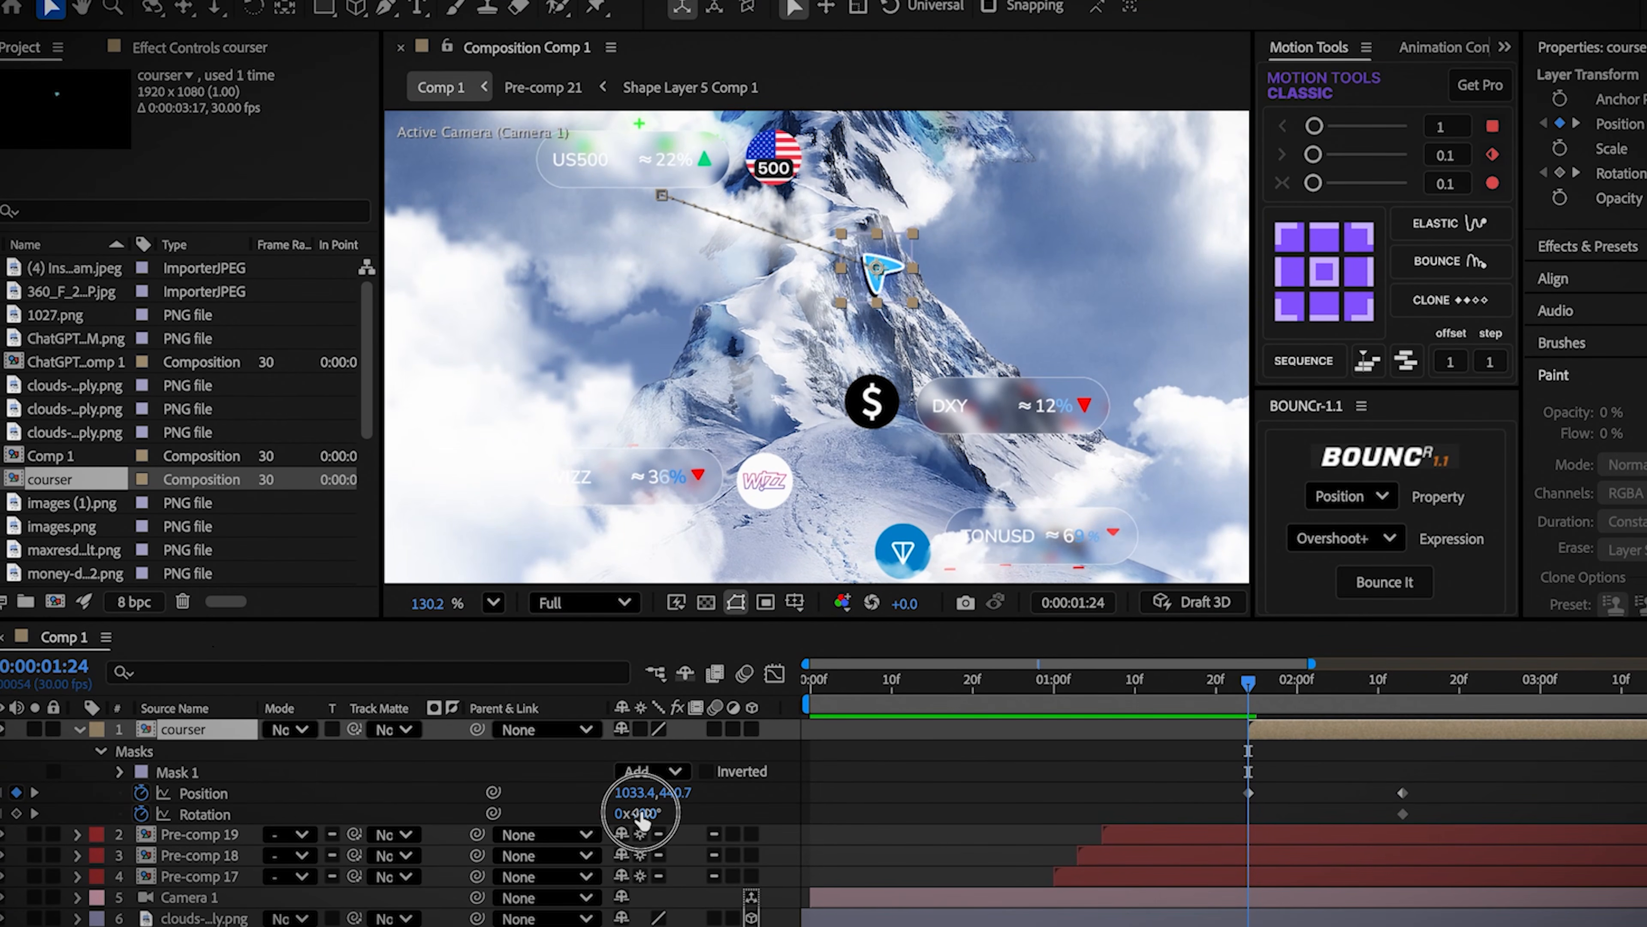
pyautogui.write('-10')
pyautogui.moveTo(1444, 782); pyautogui.dragTo(1220, 825)
pyautogui.click(735, 640)
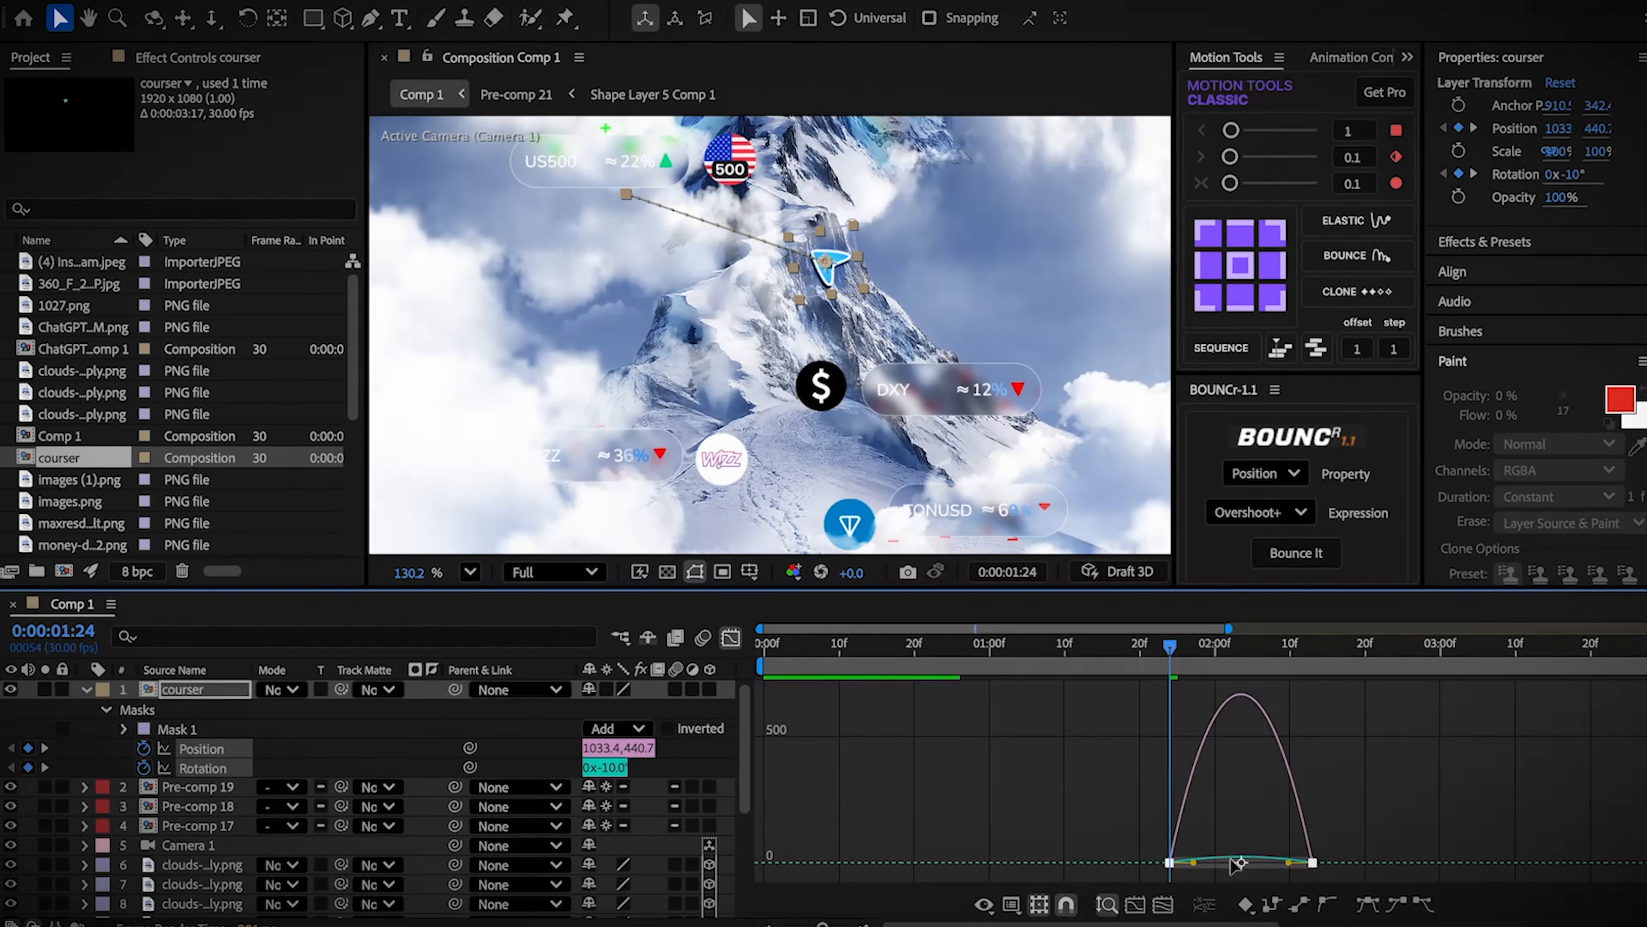
# Step: Add two opacity keyframes to the courser layer, at 0:00:01:24 and about three frames after it
pyautogui.click(730, 642)
pyautogui.press('t')
pyautogui.moveTo(1178, 678)
pyautogui.mouseDown()
pyautogui.moveTo(1193, 679)
pyautogui.moveTo(1170, 658)
pyautogui.mouseUp()
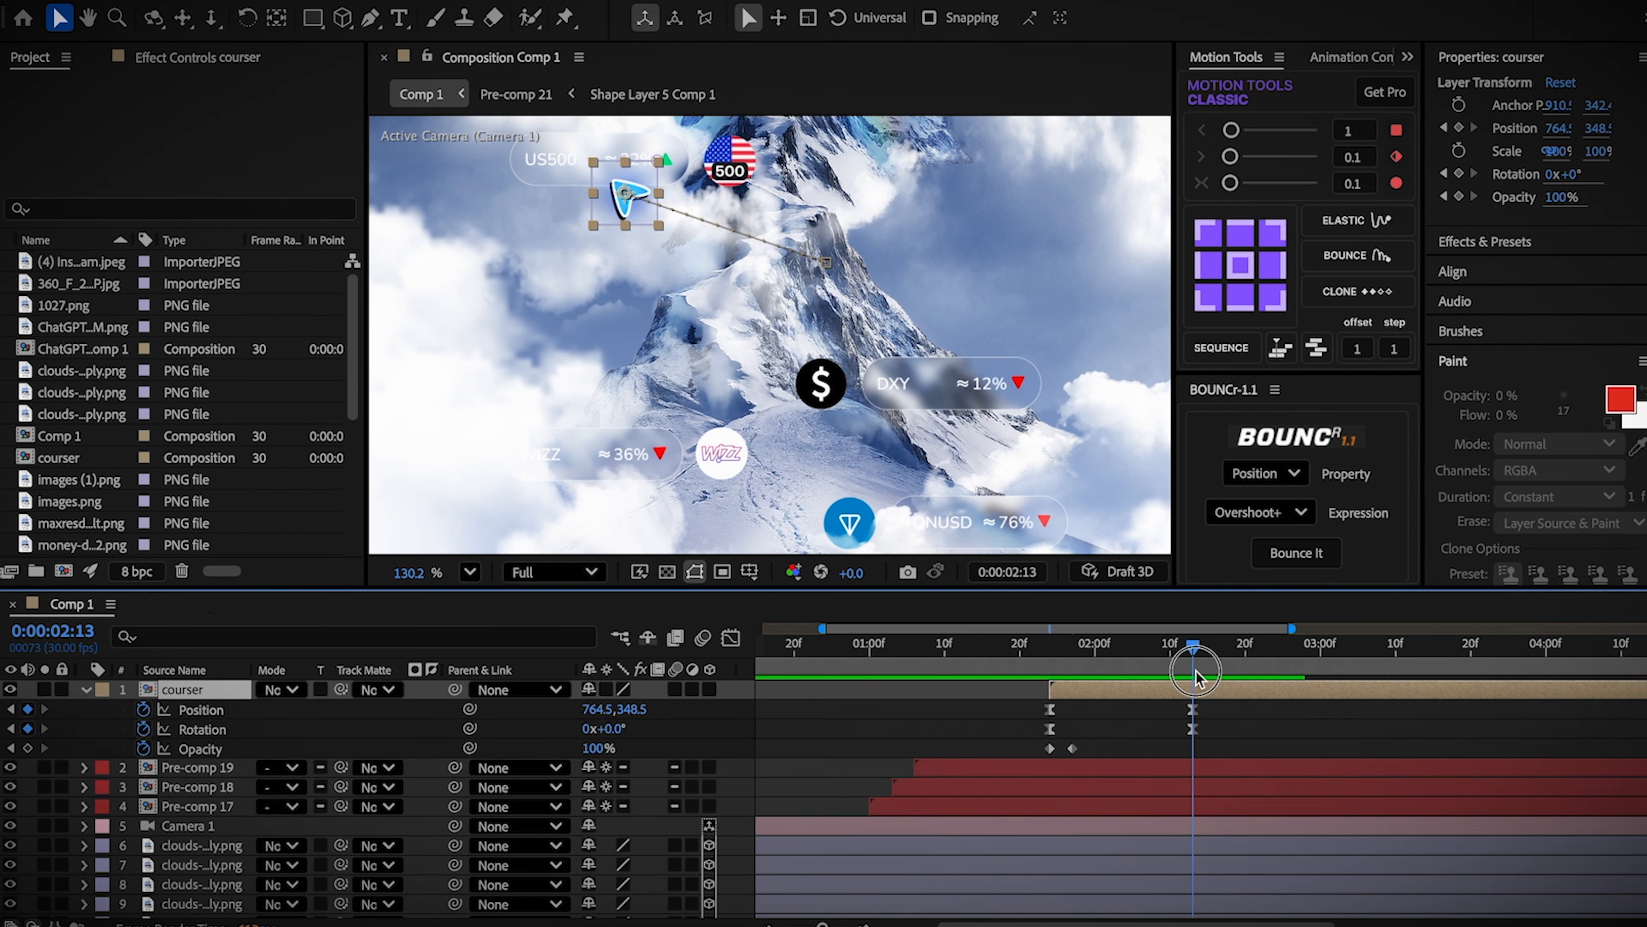
# Step: Keyframe the courser's scale at 100% on 0:00:02:13 and set it to 60% at 0:00:02:20
pyautogui.press('s')
pyautogui.click(143, 710)
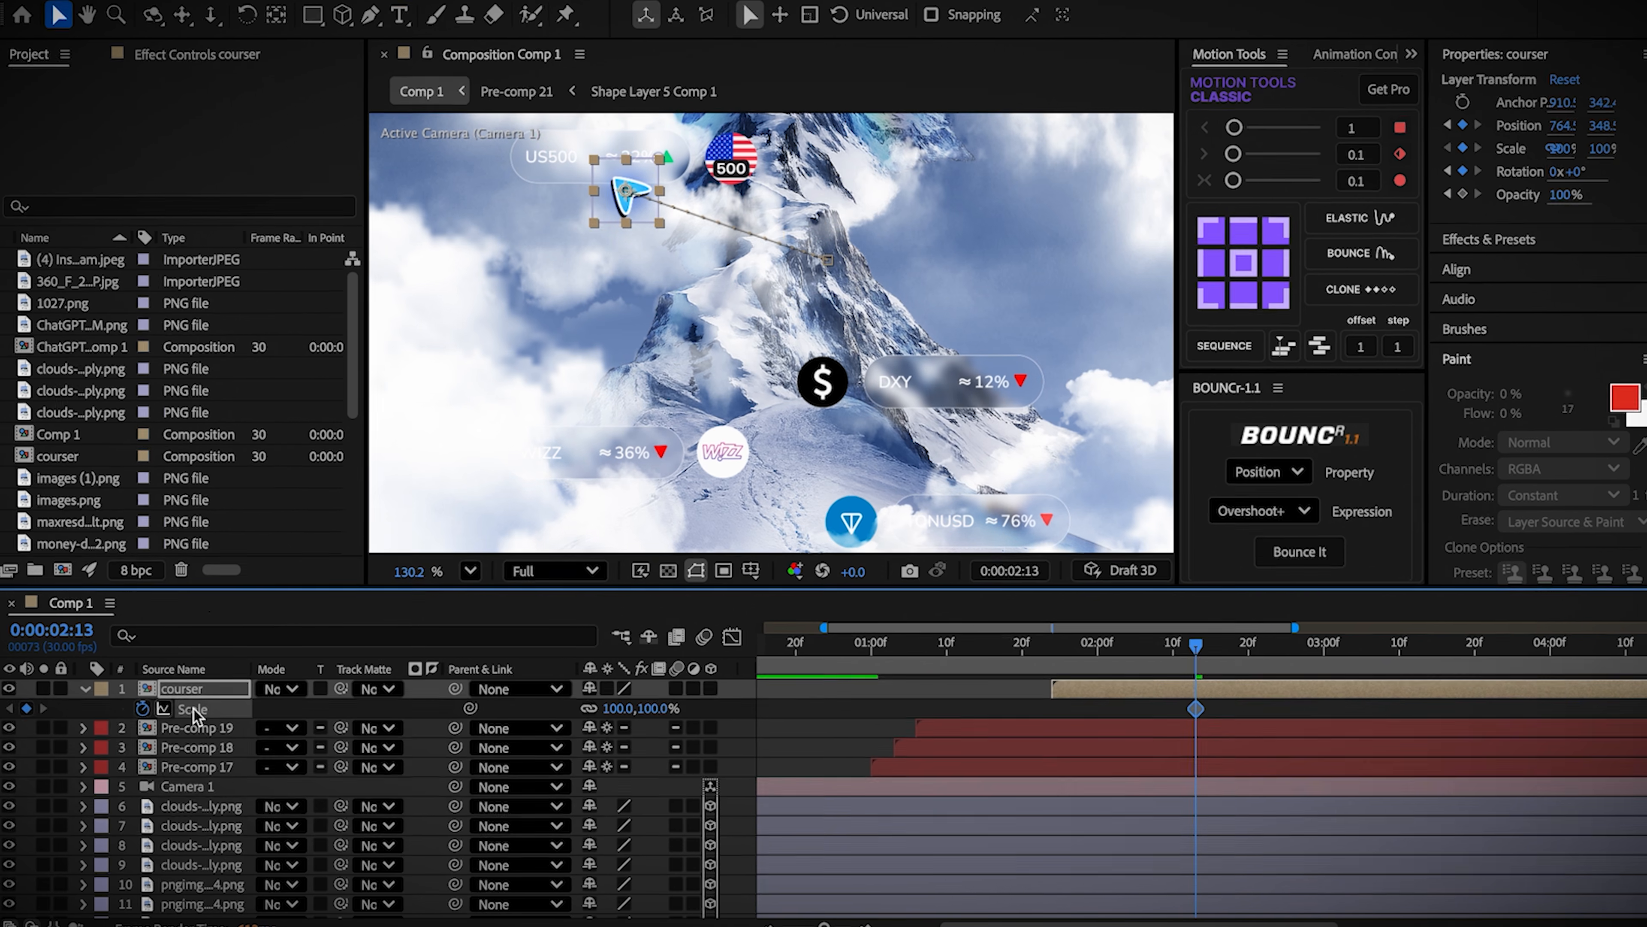
pyautogui.press('u')
pyautogui.moveTo(1193, 665); pyautogui.dragTo(1306, 659)
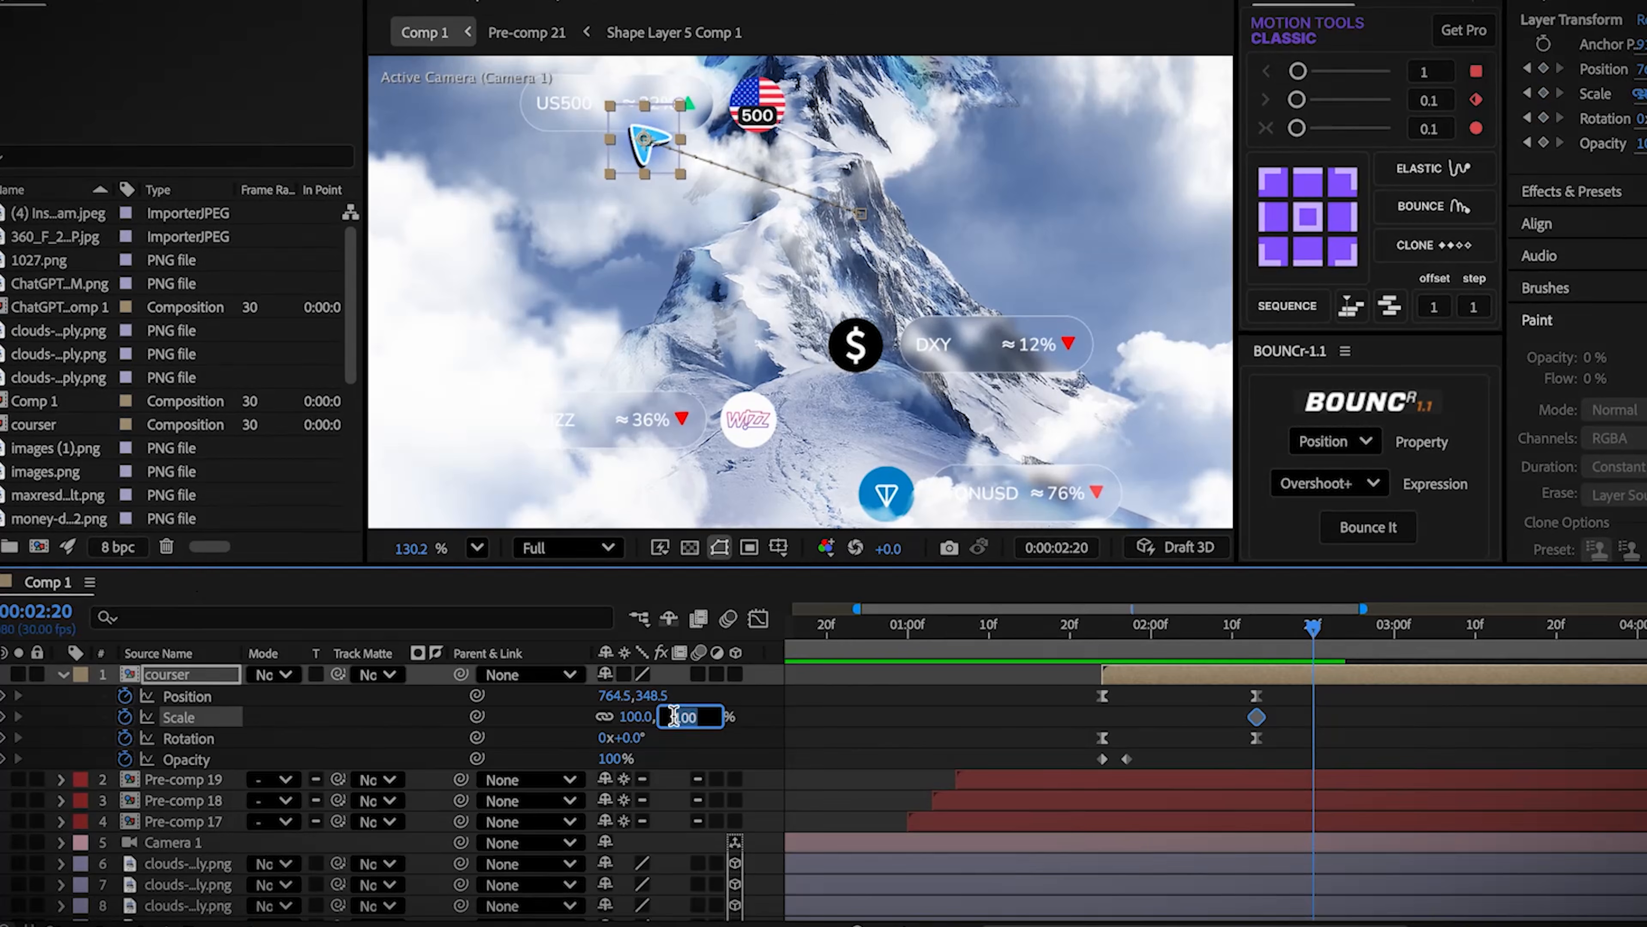
pyautogui.write('60')
pyautogui.press('Return')
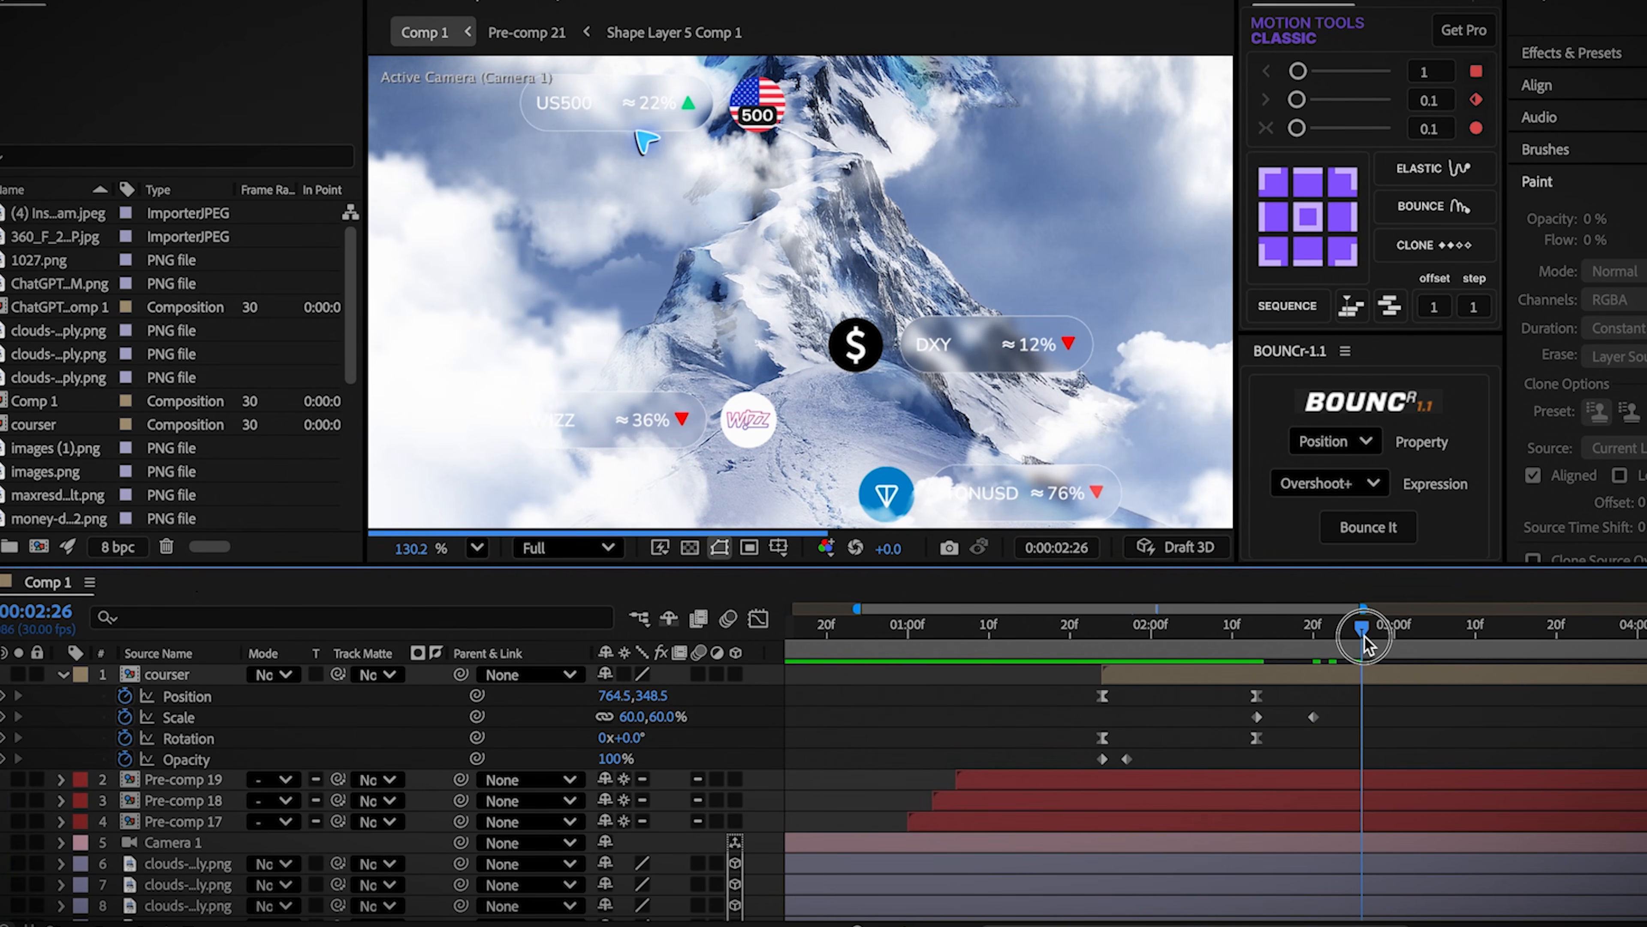
# Step: Copy the courser's 100% scale keyframe to 0:00:02:27 and apply easing to all three scale keyframes
pyautogui.click(1255, 717)
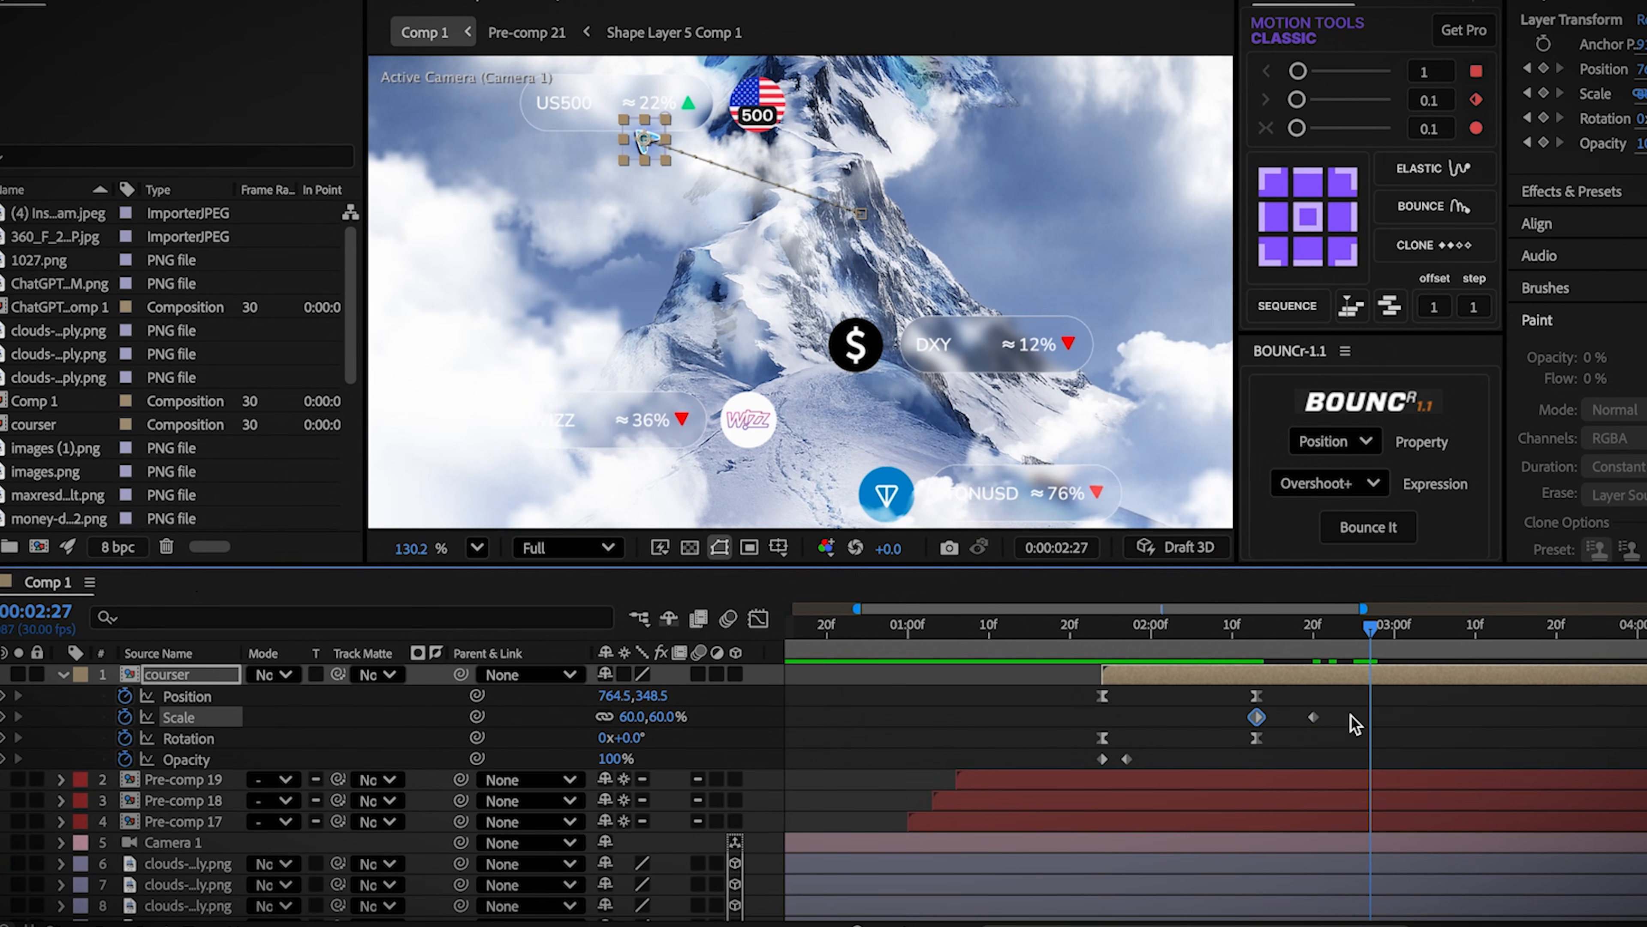
pyautogui.click(1471, 728)
pyautogui.moveTo(1419, 717); pyautogui.dragTo(1158, 707)
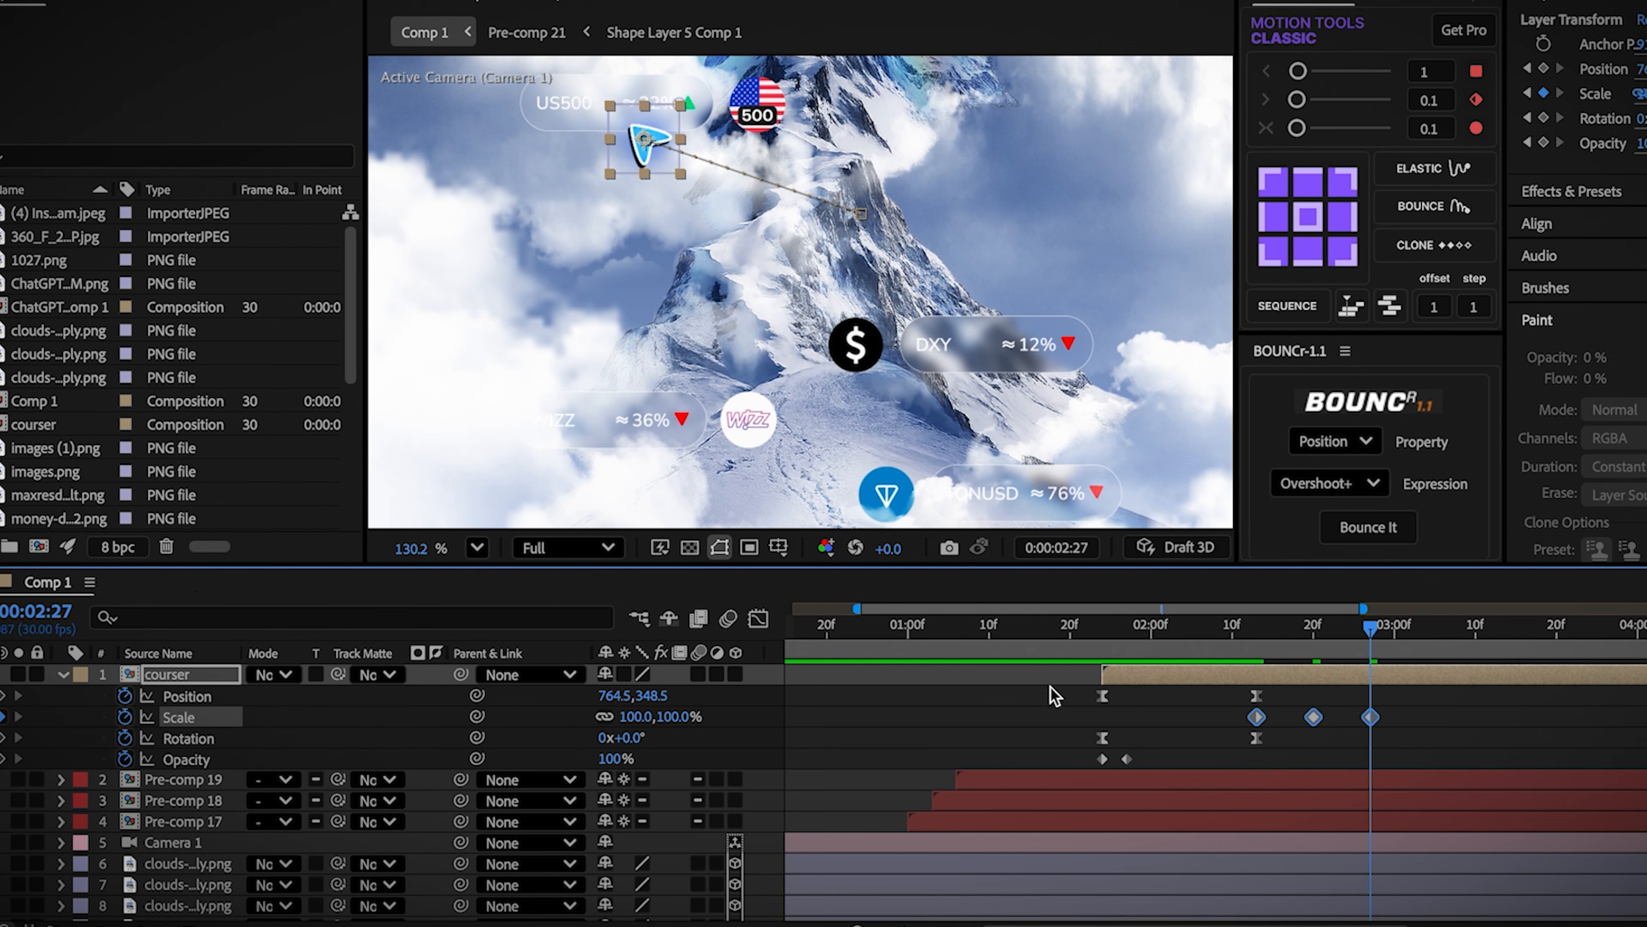
pyautogui.click(756, 627)
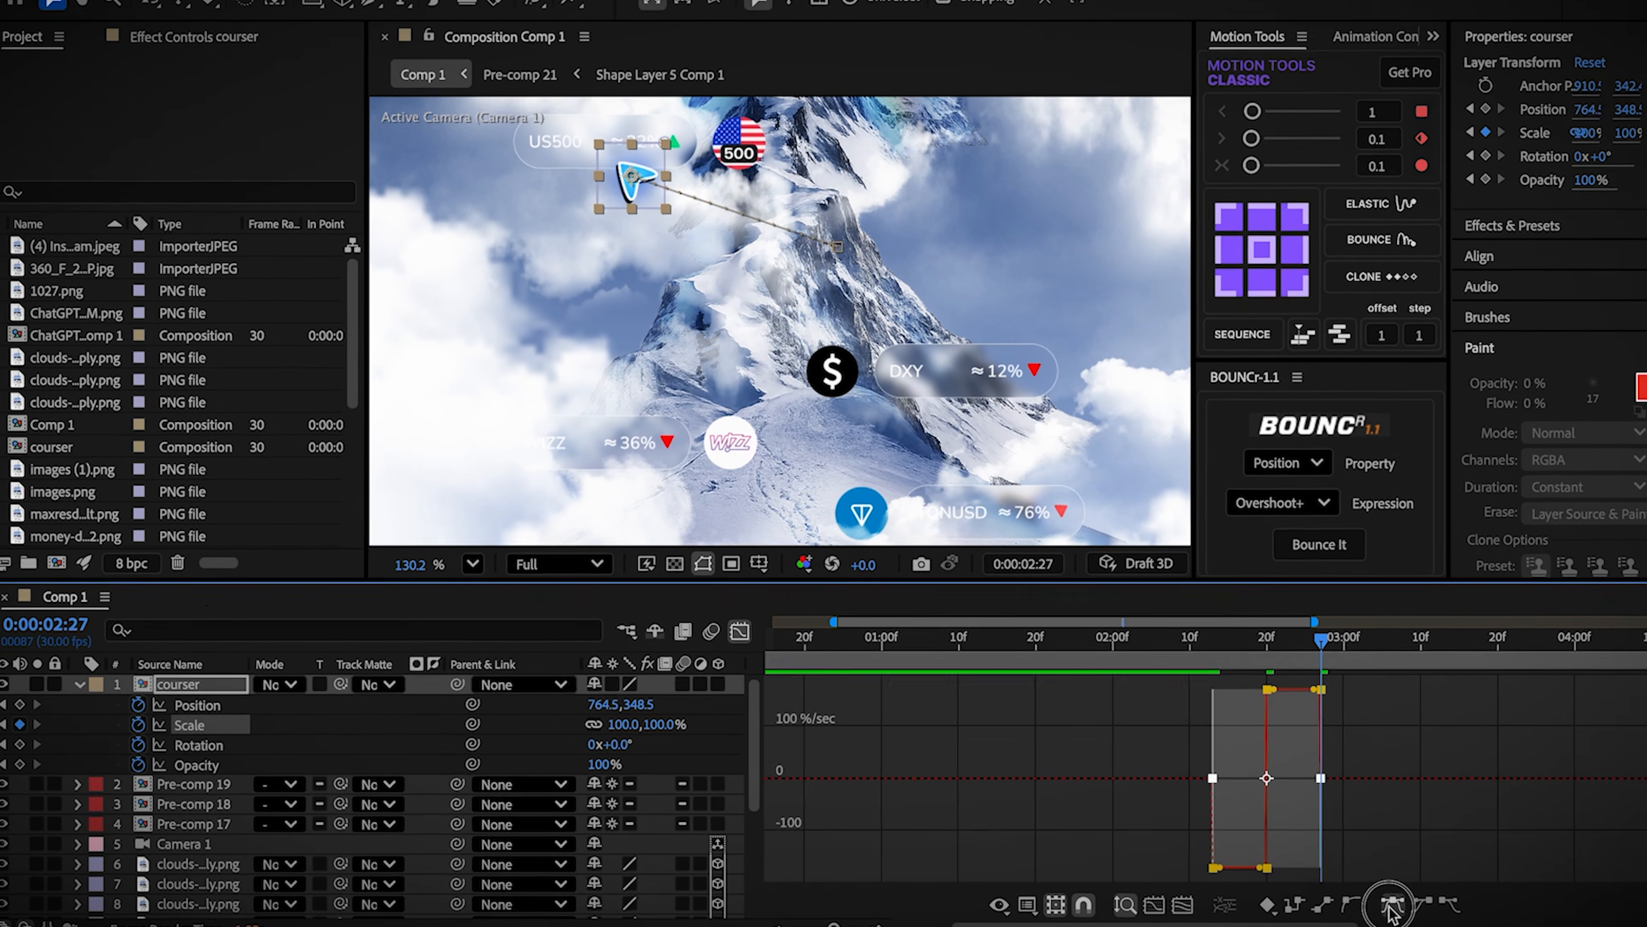
pyautogui.click(746, 640)
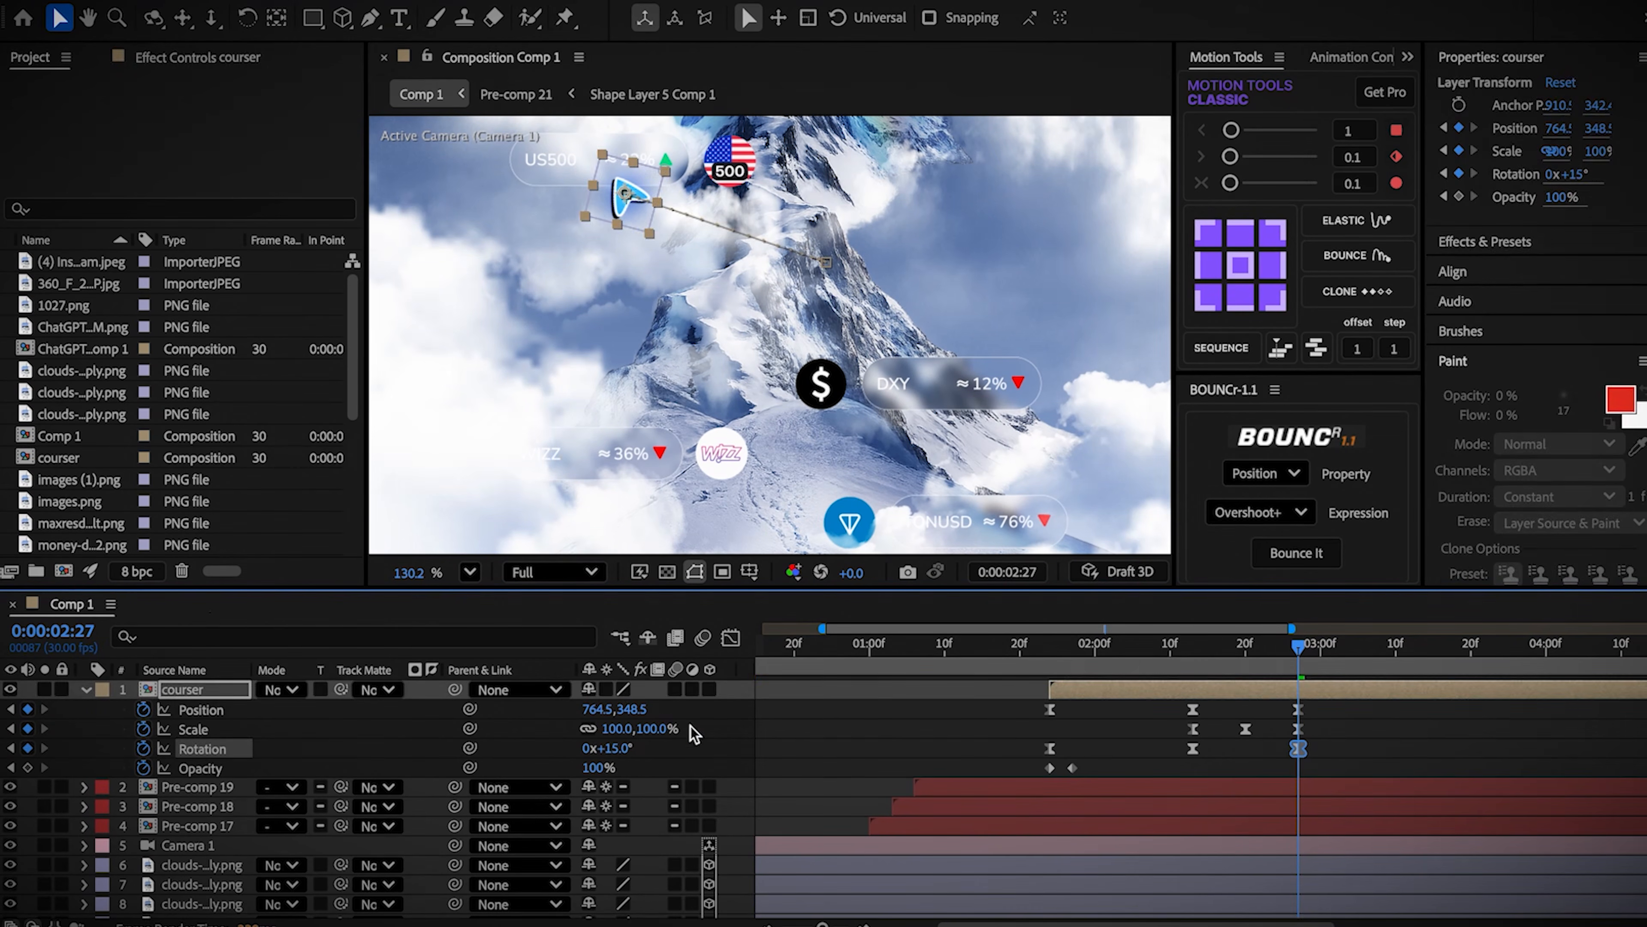
# Step: At 0:00:03:16, move the courser away from the US500 label onto the mountain and set its rotation to 172°
pyautogui.click(919, 772)
pyautogui.click(1362, 663)
pyautogui.moveTo(1394, 665); pyautogui.dragTo(1440, 668)
pyautogui.moveTo(638, 206); pyautogui.dragTo(830, 223)
pyautogui.moveTo(610, 750); pyautogui.dragTo(683, 751)
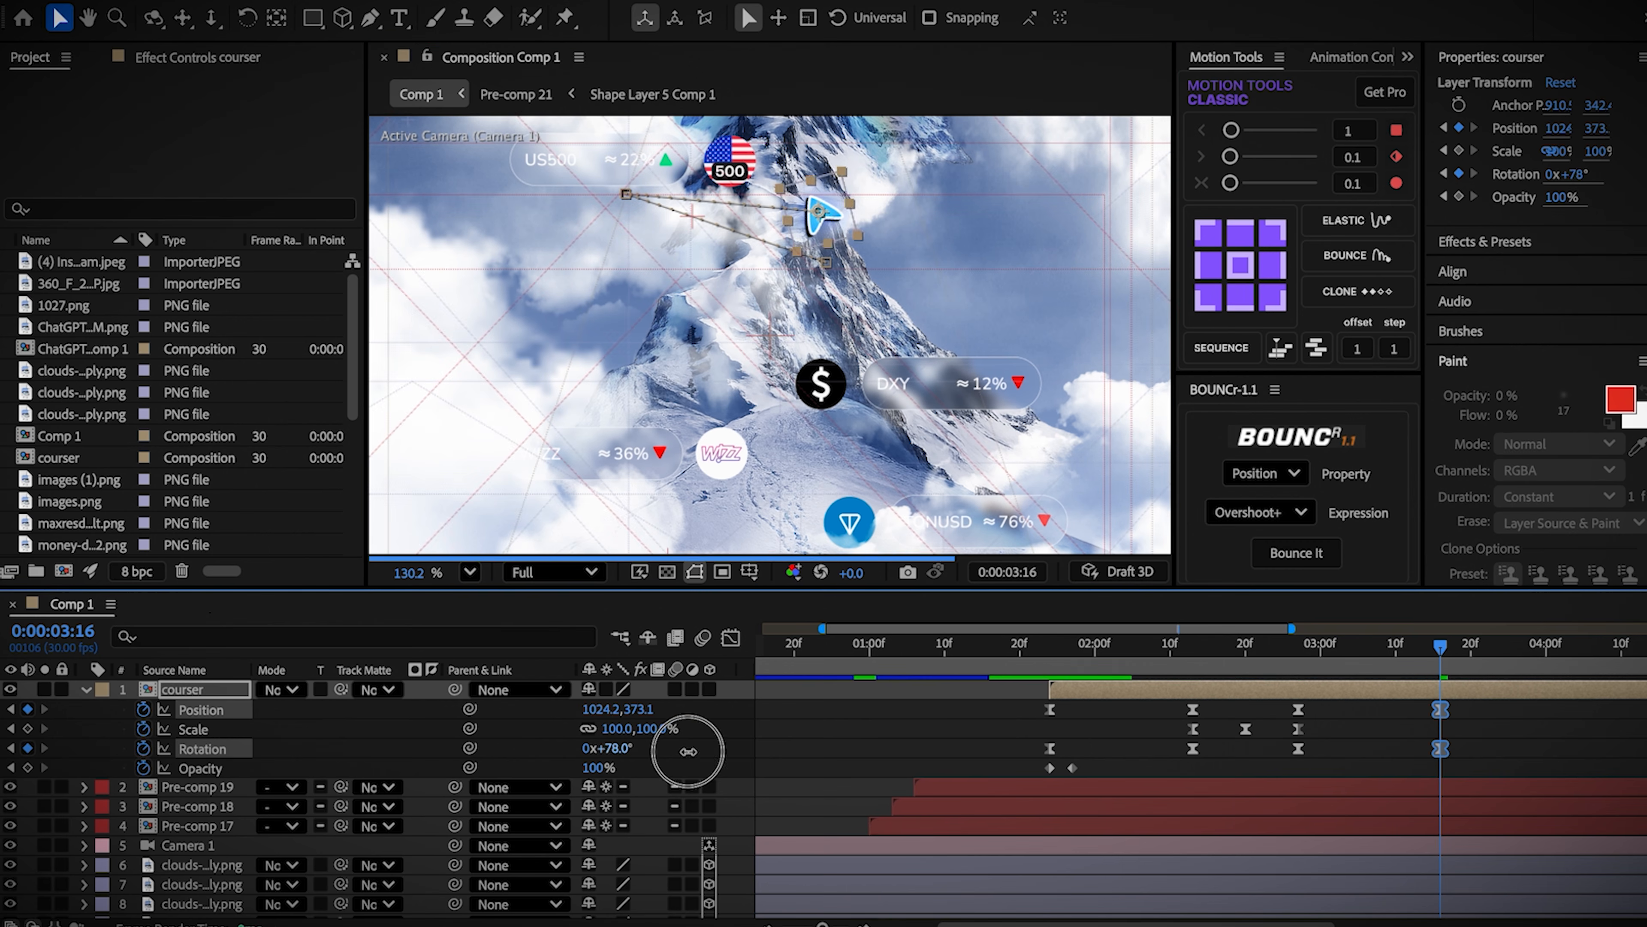
pyautogui.moveTo(782, 751); pyautogui.dragTo(658, 715)
# Step: Keyframe the courser's opacity at 0% on 0:00:03:16 and add another opacity keyframe about two frames before it
pyautogui.press('t')
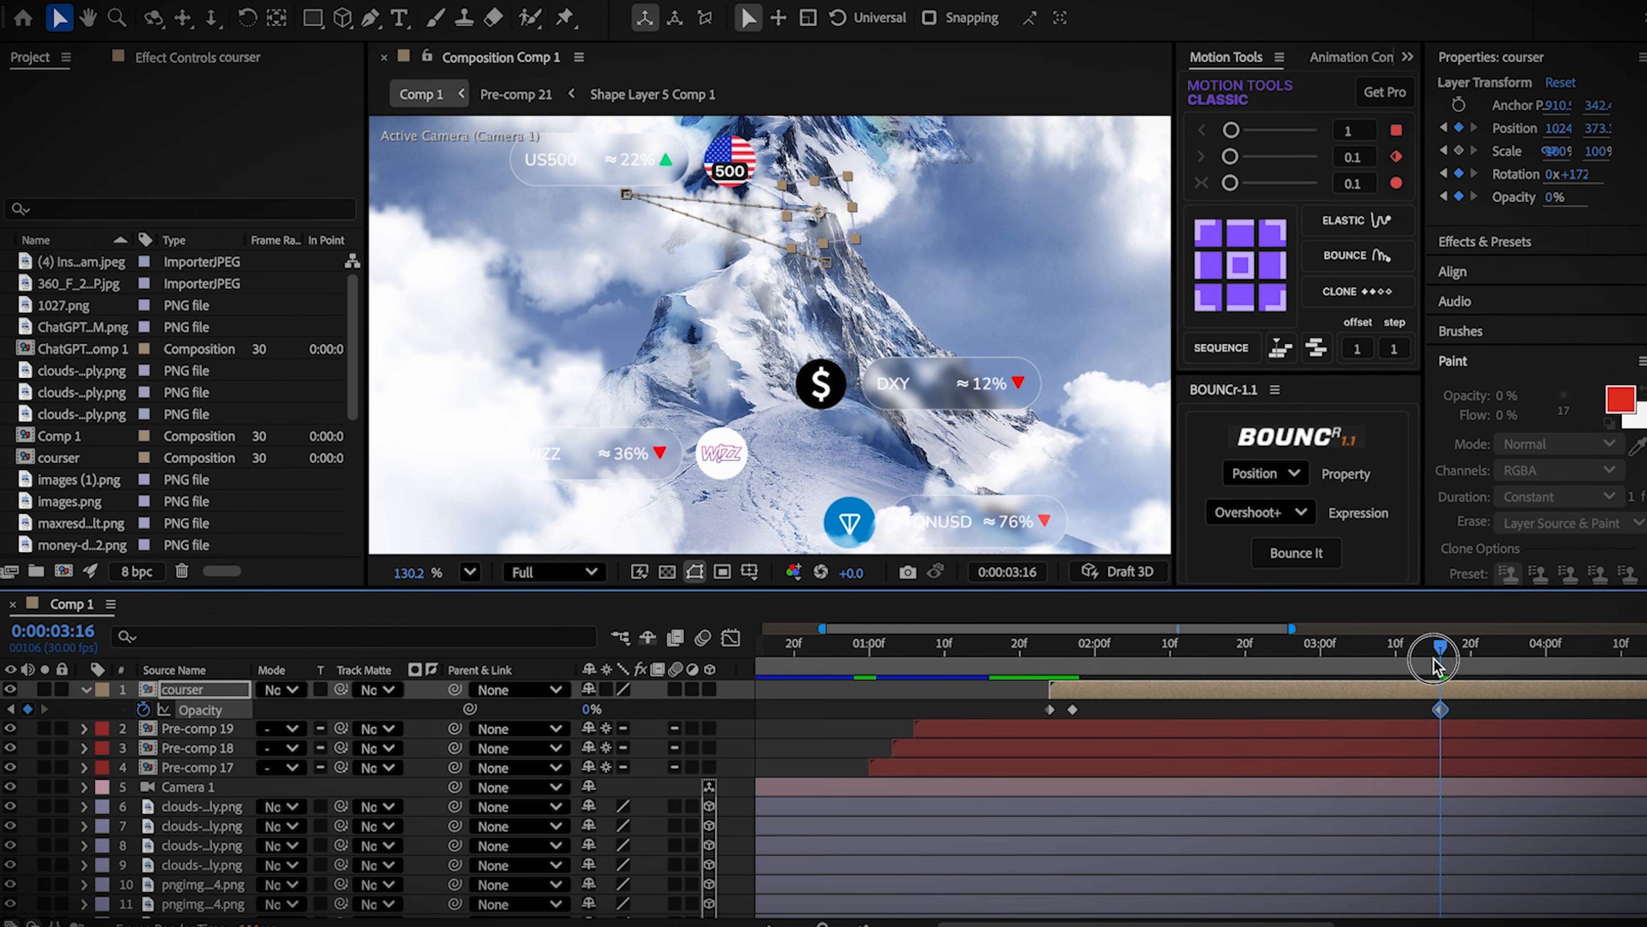
pyautogui.moveTo(1424, 659); pyautogui.dragTo(1411, 659)
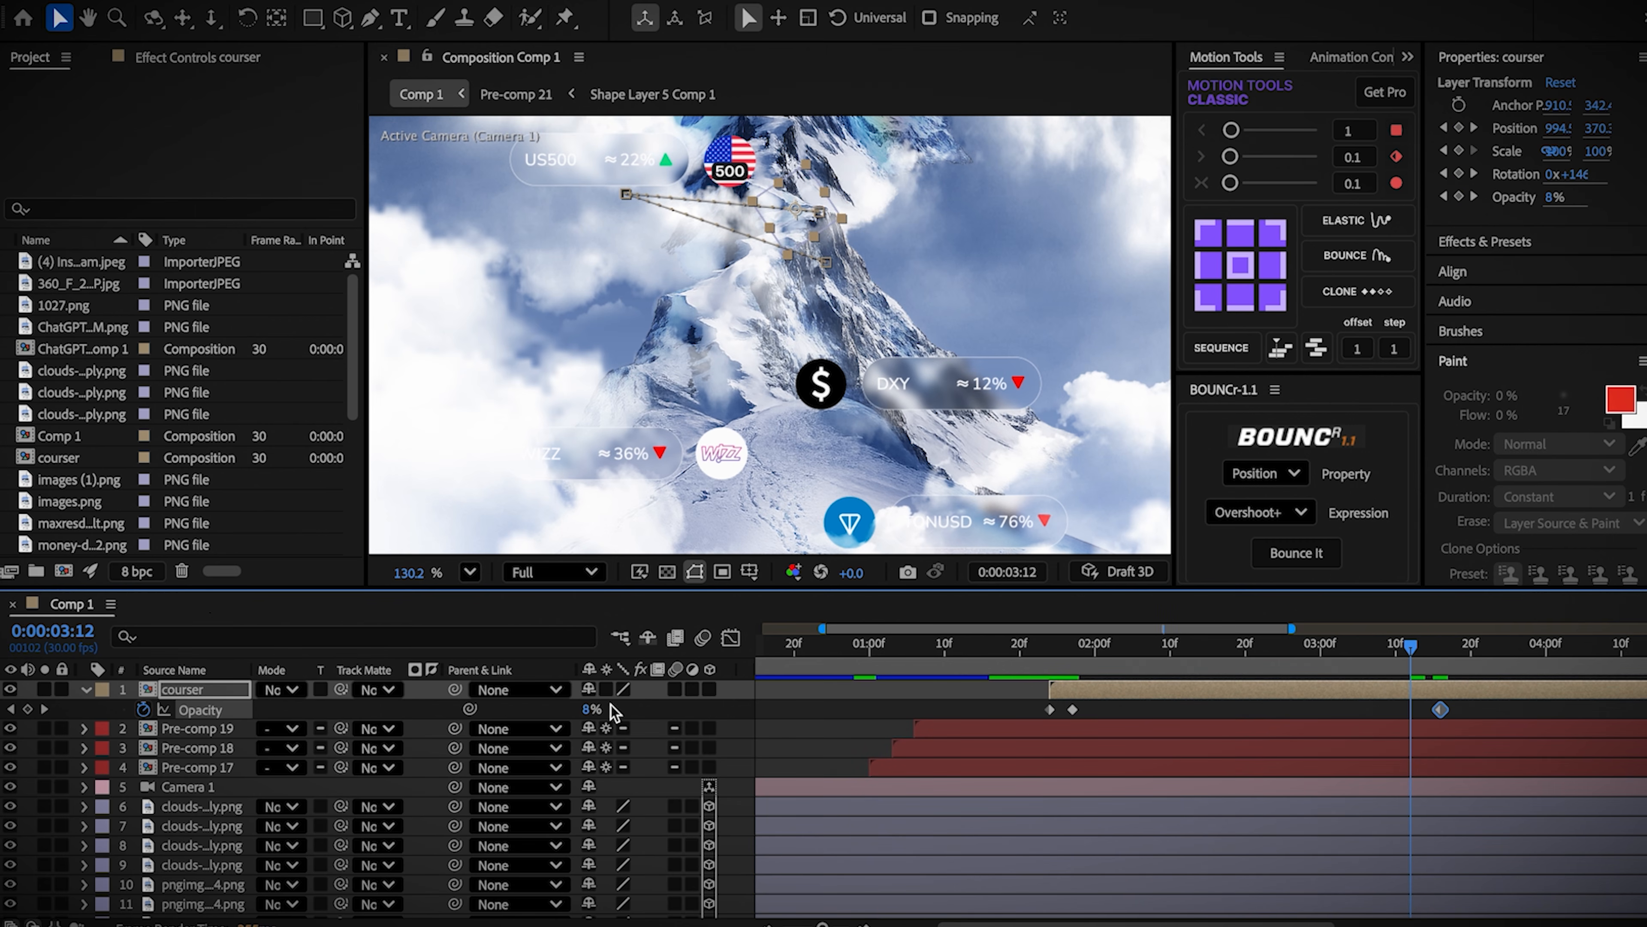
pyautogui.click(1401, 680)
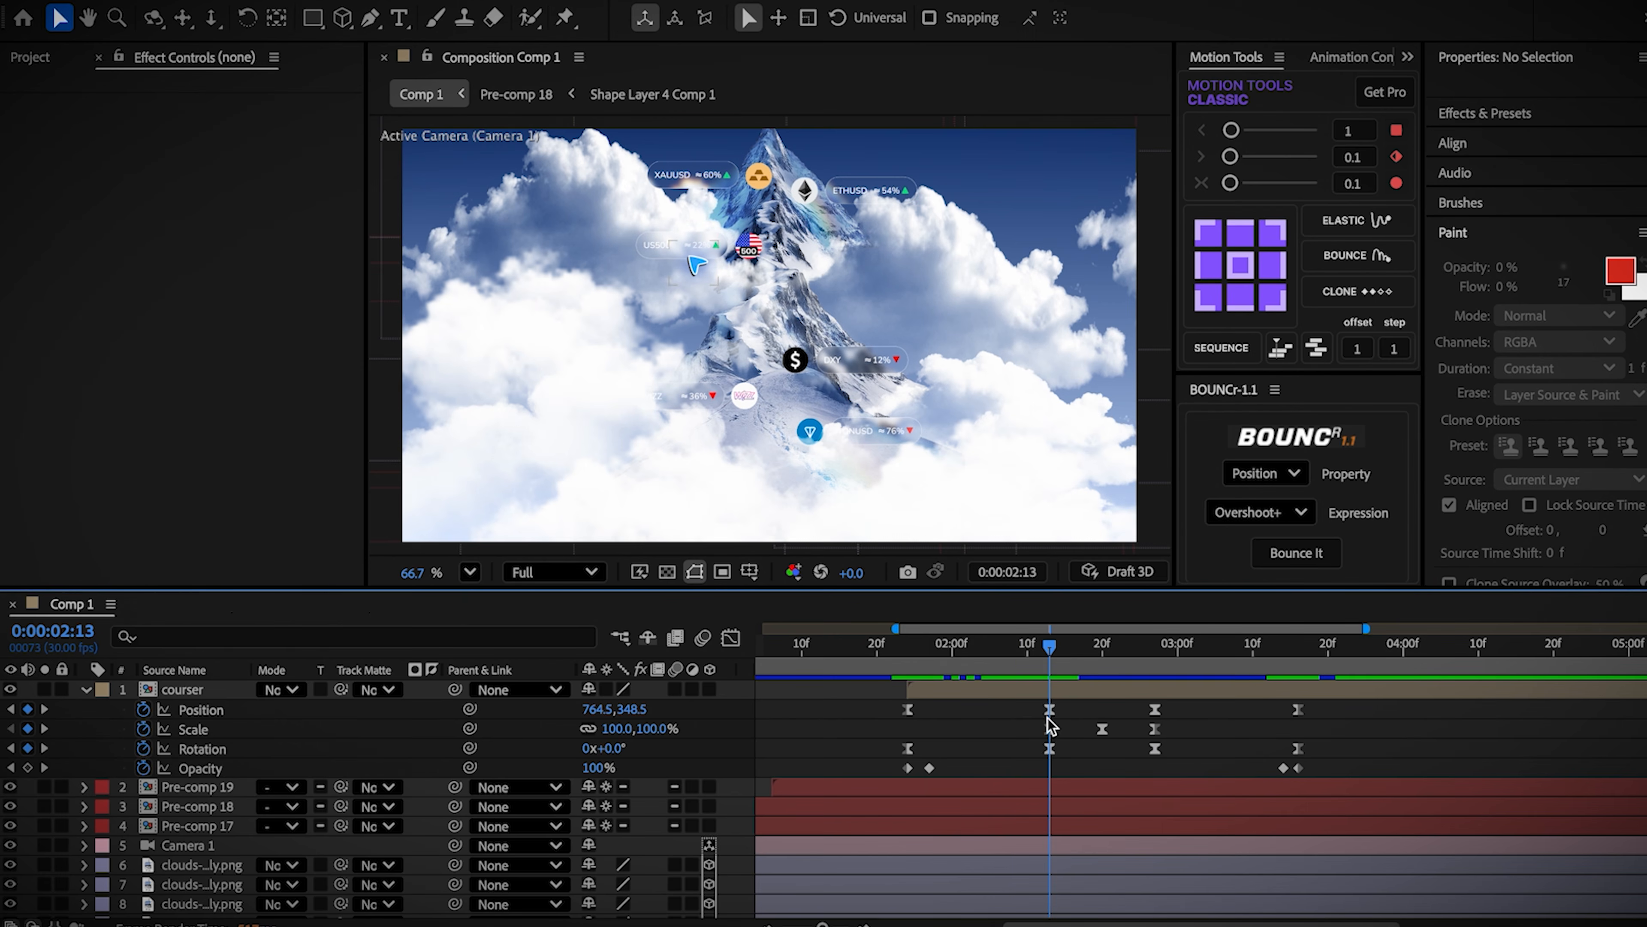
# Step: In Pre-comp 18, keyframe Shape Layer 9's scale at 100% on 0:00:01:16 and centre its anchor point
pyautogui.doubleClick(182, 807)
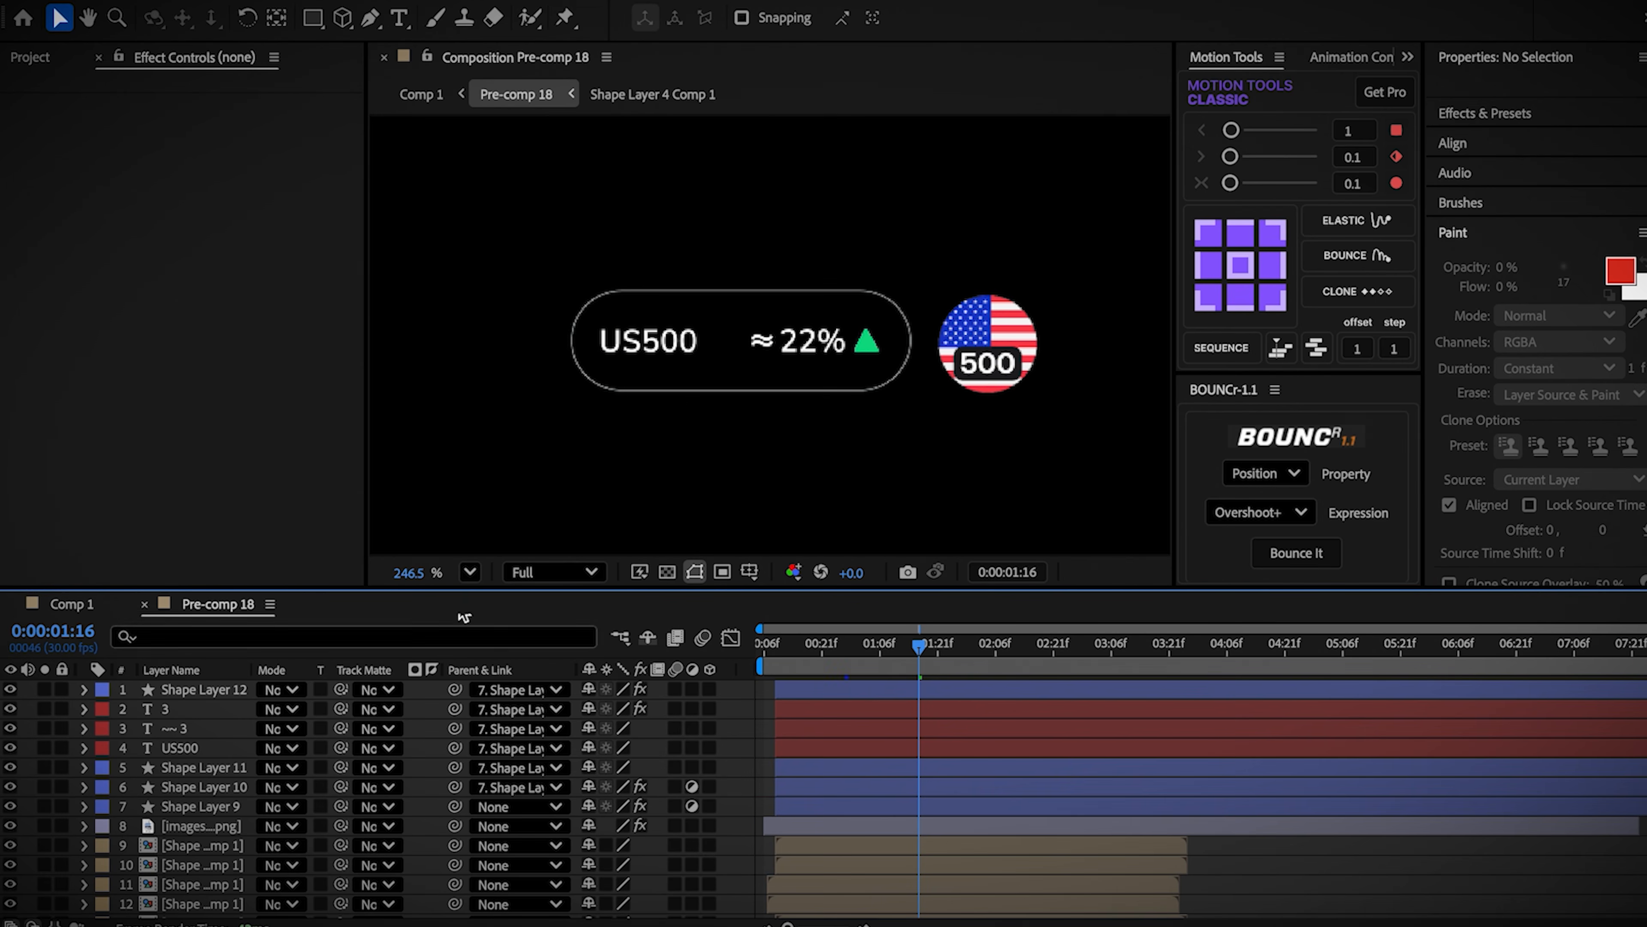
pyautogui.click(852, 808)
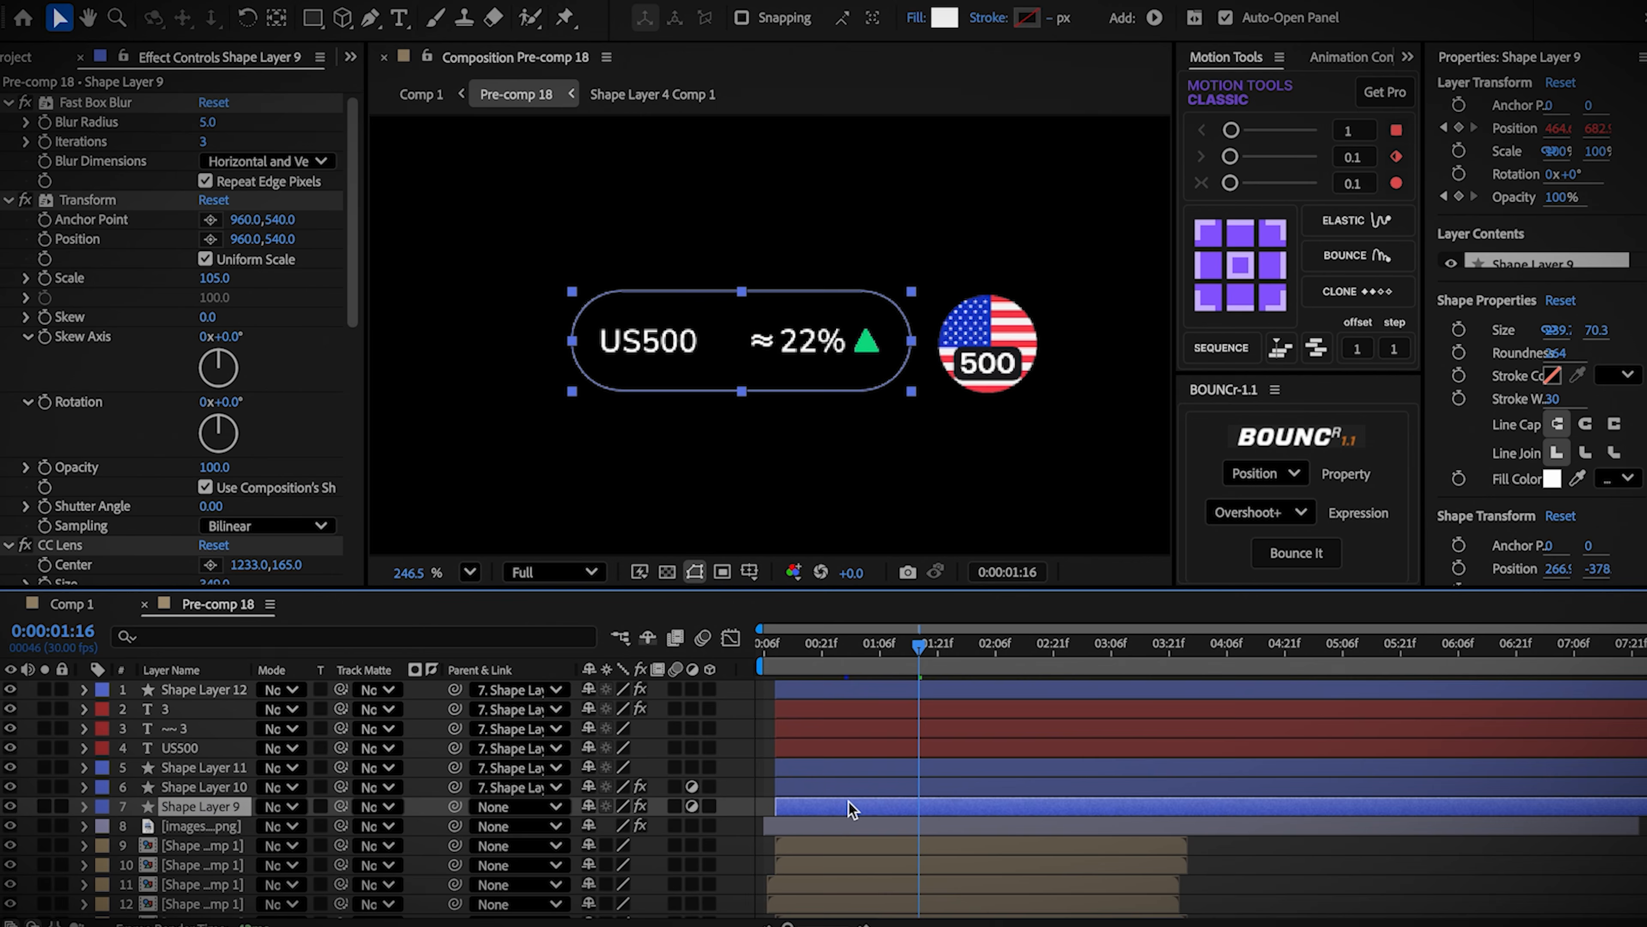
pyautogui.press('s')
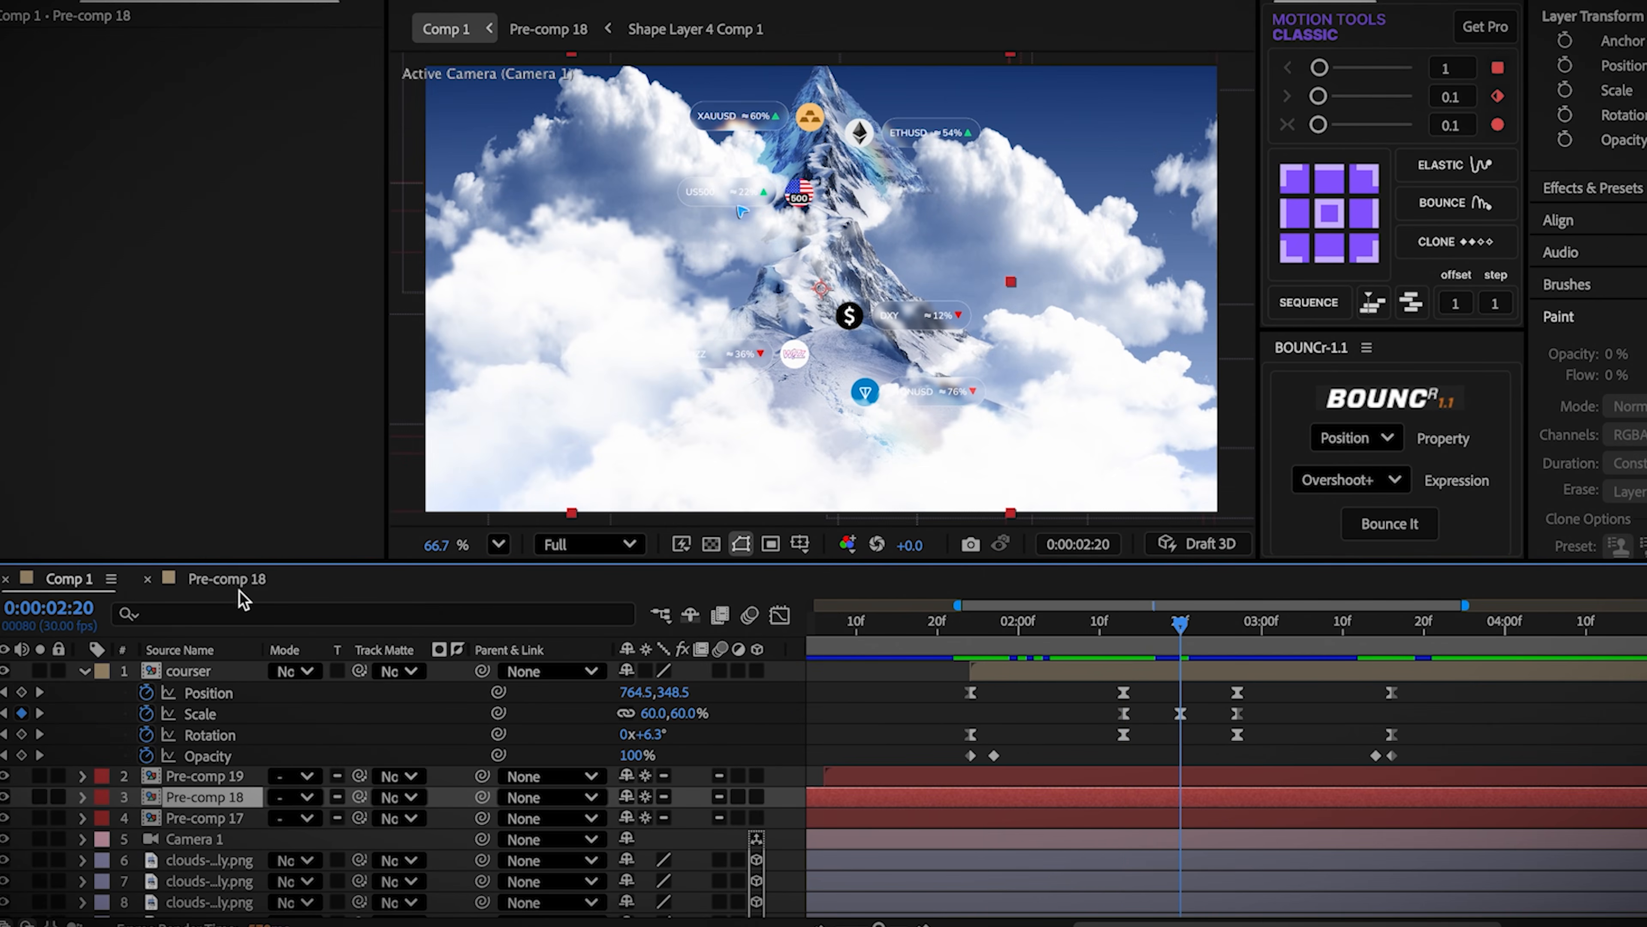
pyautogui.click(227, 578)
pyautogui.click(1328, 214)
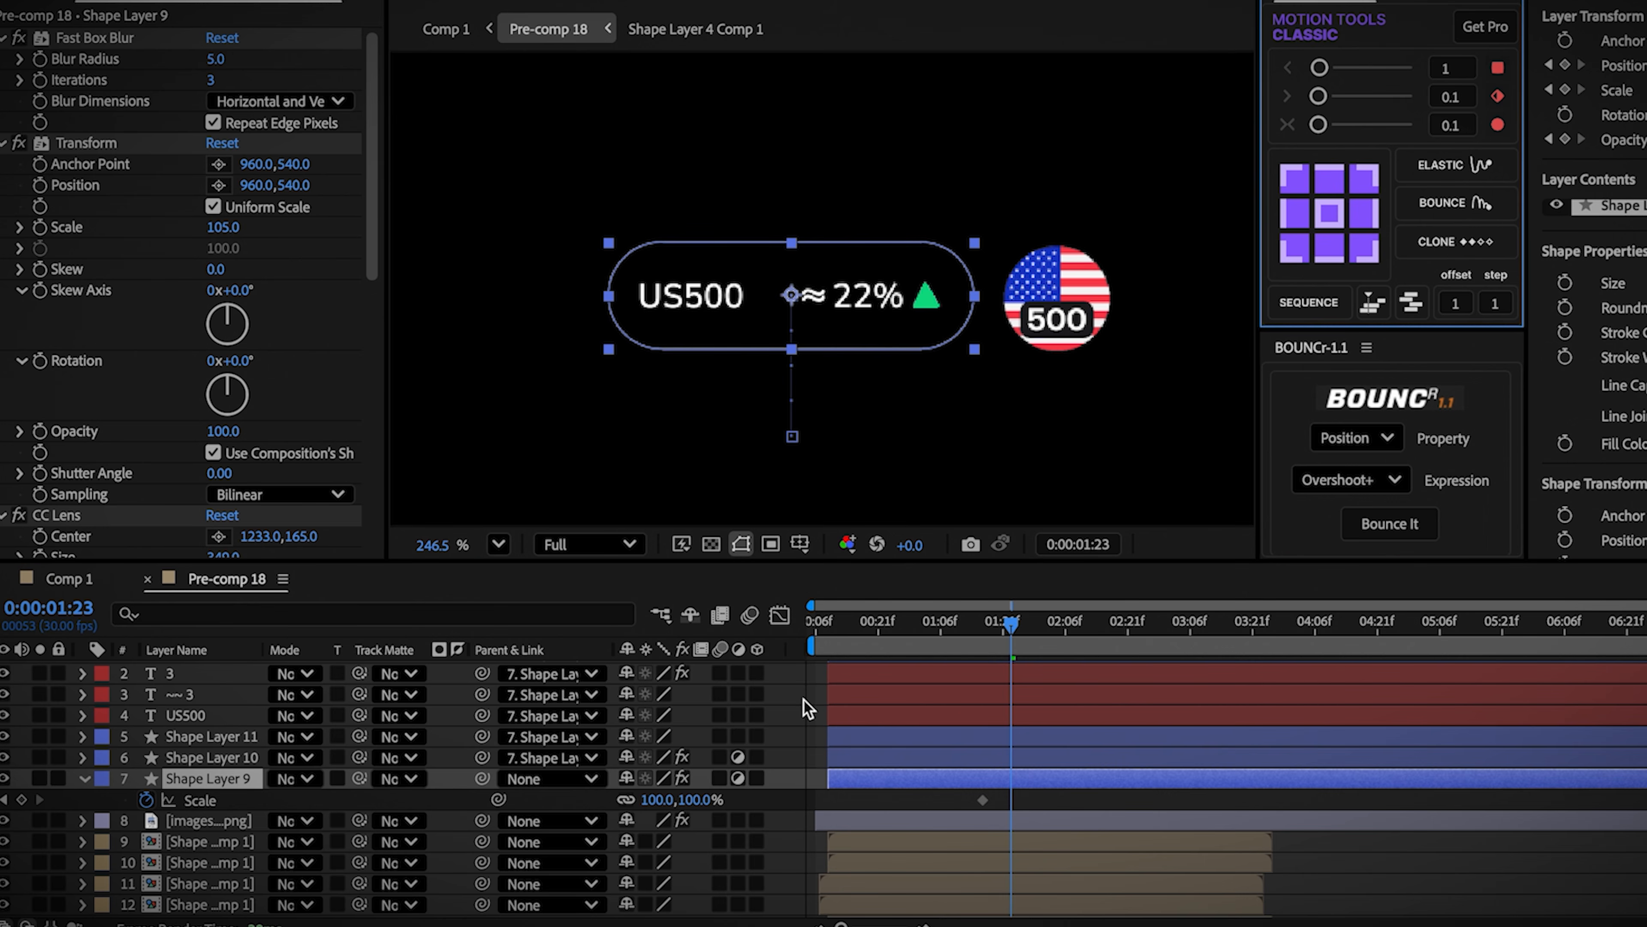
# Step: Set Shape Layer 9's scale to 80% at 0:00:01:23
pyautogui.click(690, 801)
pyautogui.write('80')
pyautogui.press('Return')
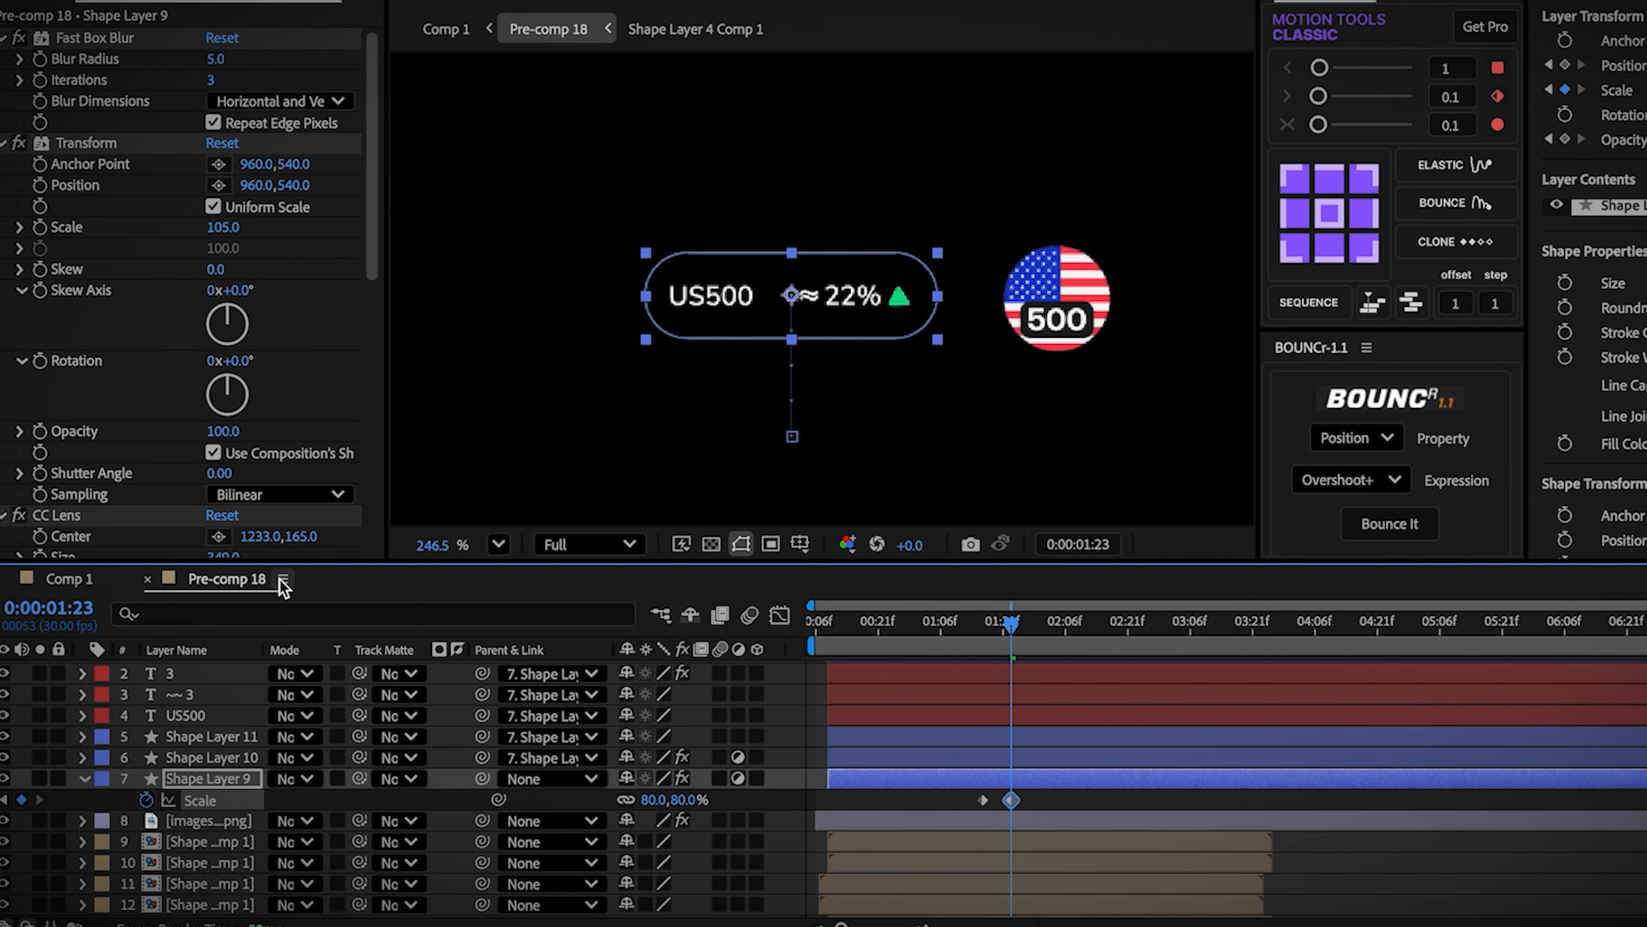
# Step: Check the courser's click timing in Comp 1 and set Shape Layer 9's scale to 100% at 0:00:02:00
pyautogui.click(98, 579)
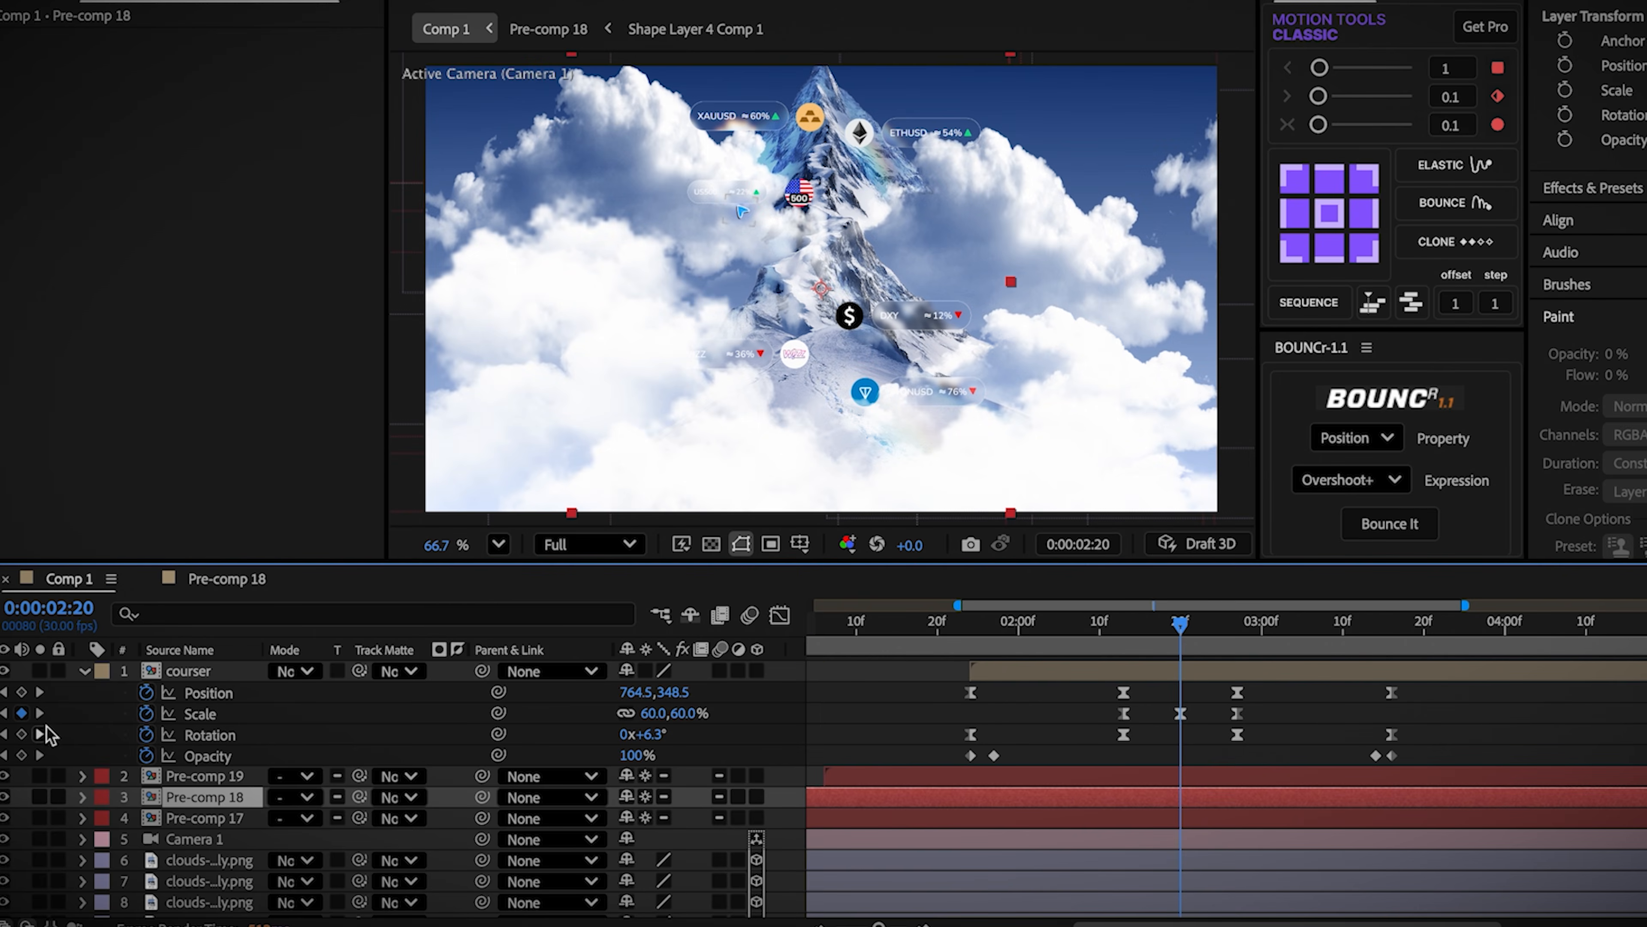
pyautogui.click(236, 584)
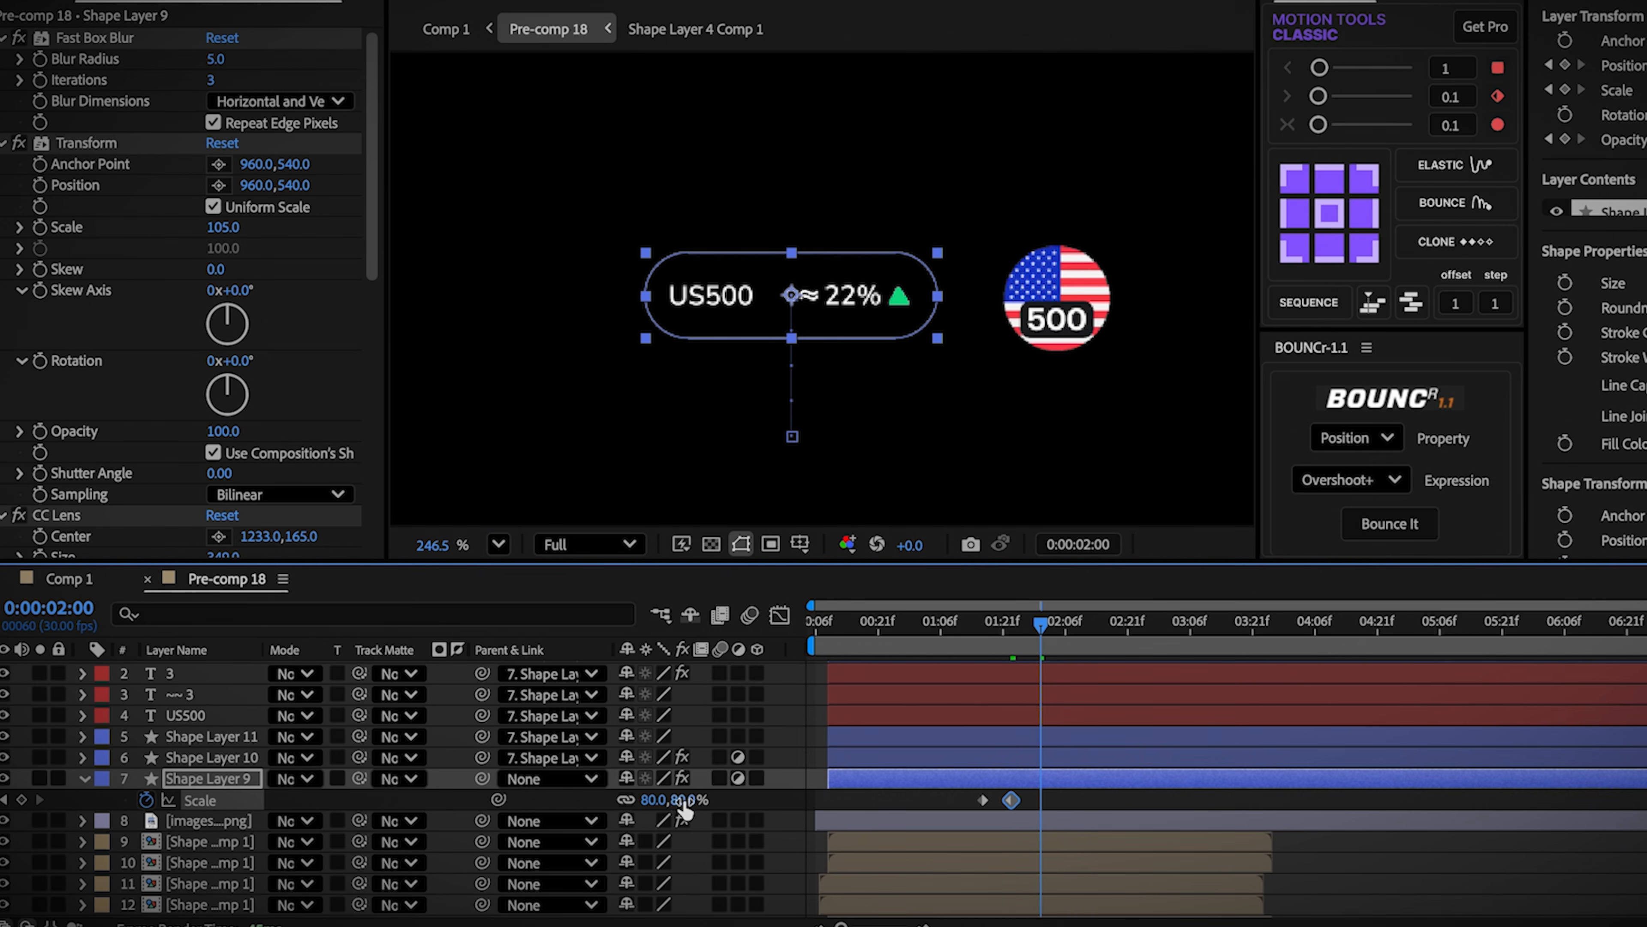
pyautogui.write('100')
pyautogui.press('Return')
# Step: Apply easing to all three of Shape Layer 9's scale keyframes in the speed graph
pyautogui.moveTo(1060, 802); pyautogui.dragTo(933, 807)
pyautogui.click(781, 615)
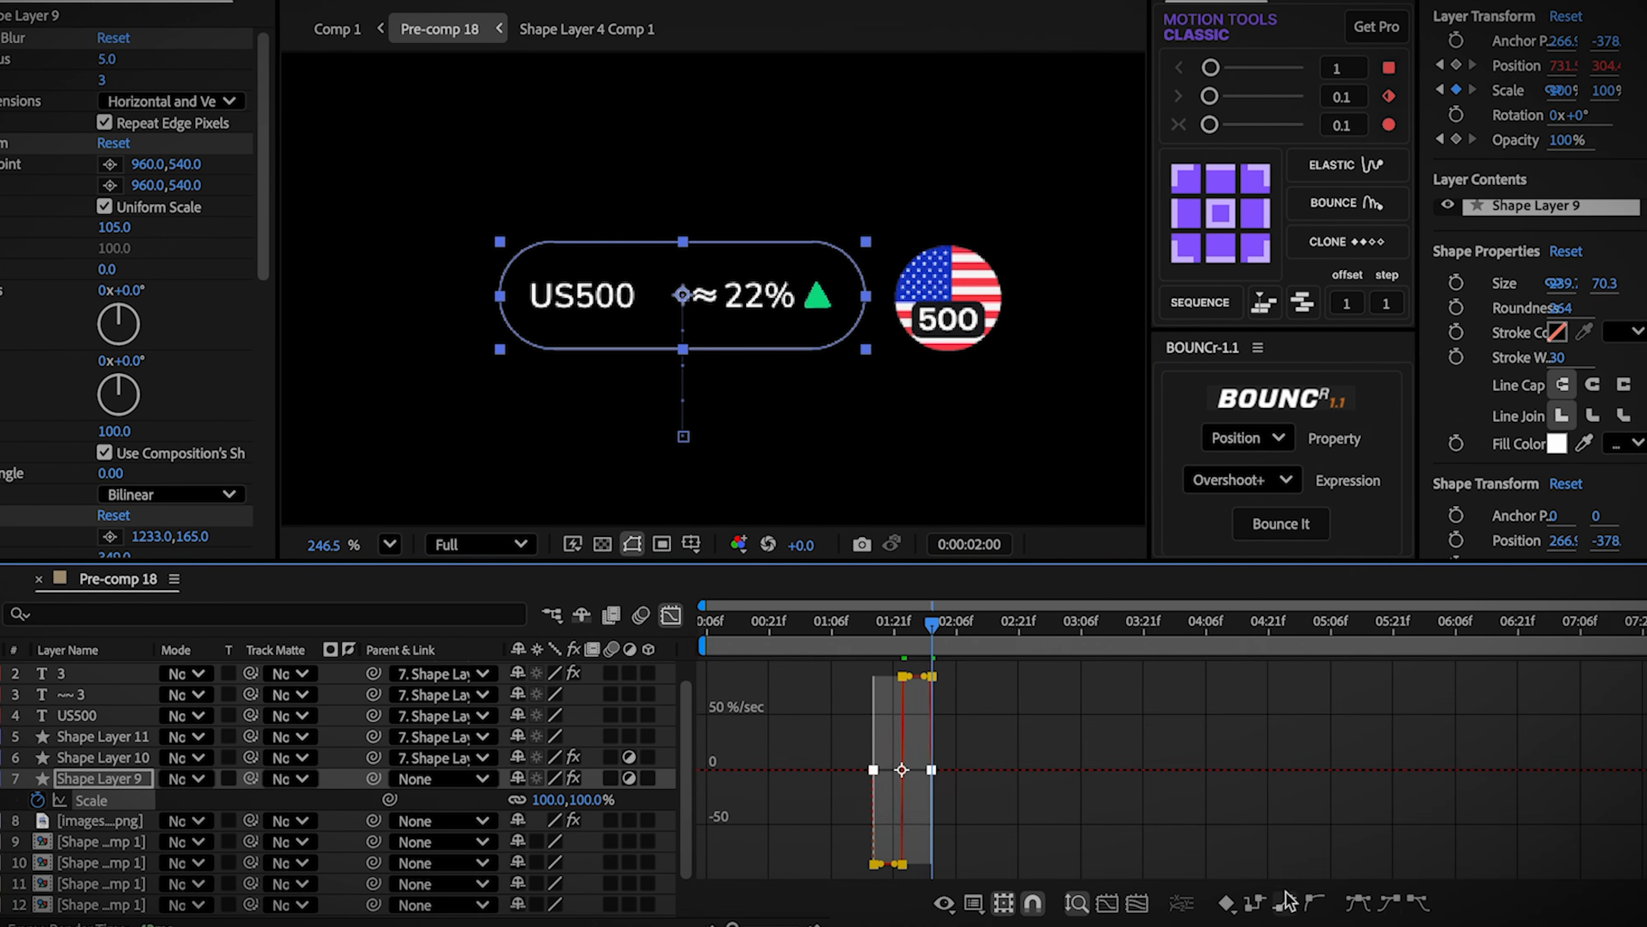
pyautogui.click(1360, 903)
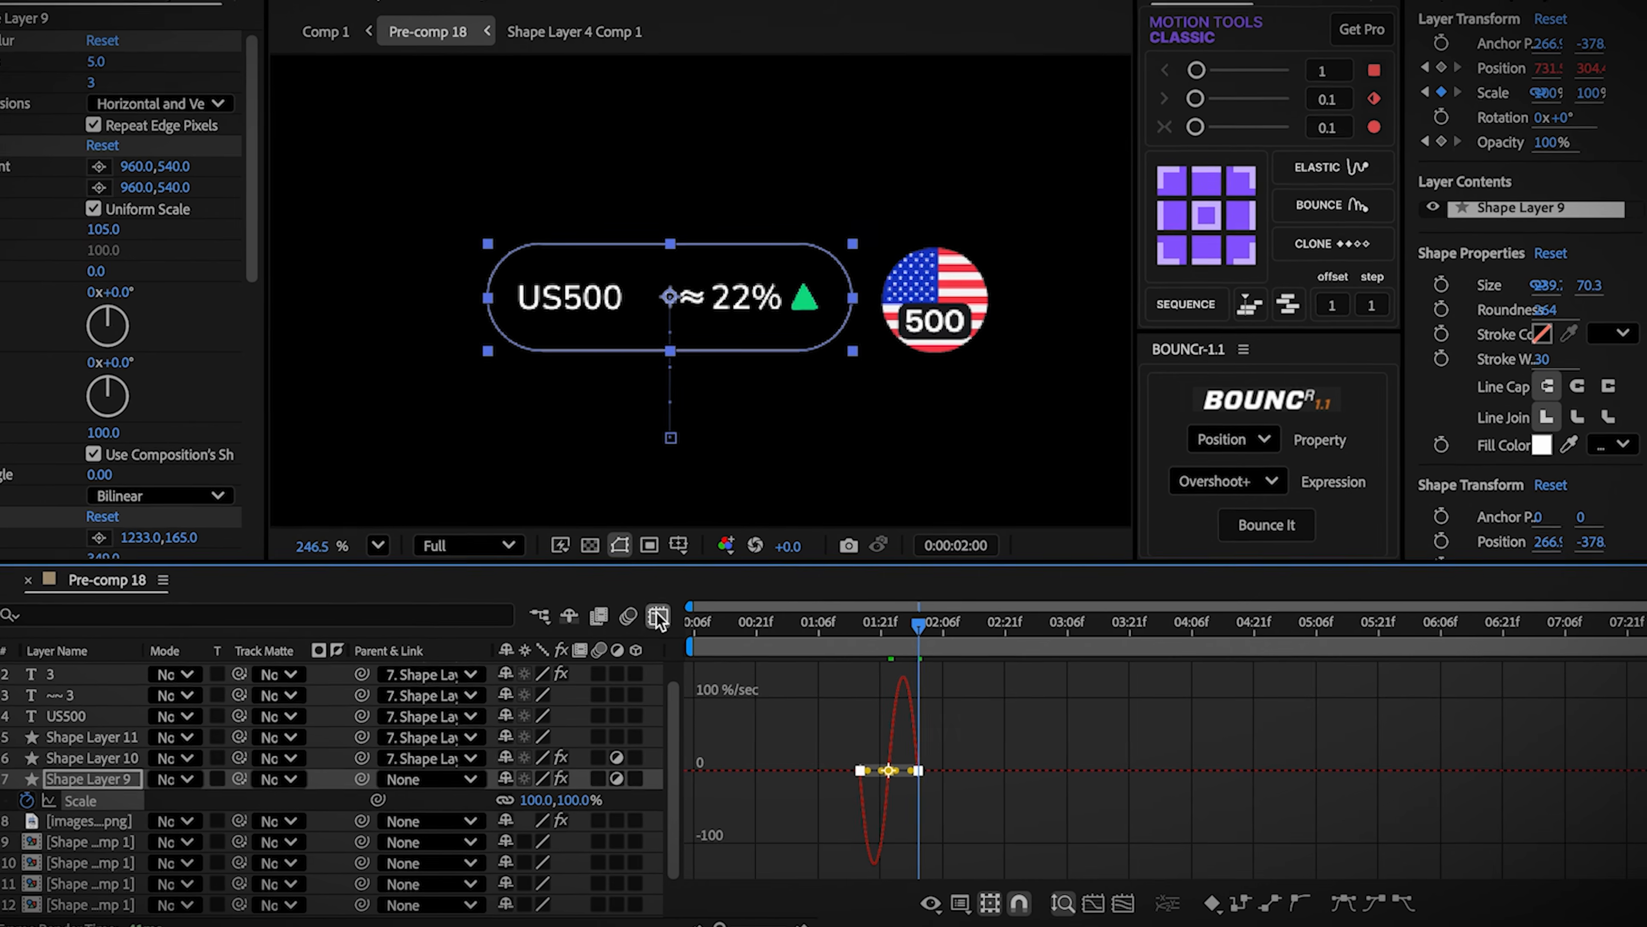
pyautogui.click(656, 617)
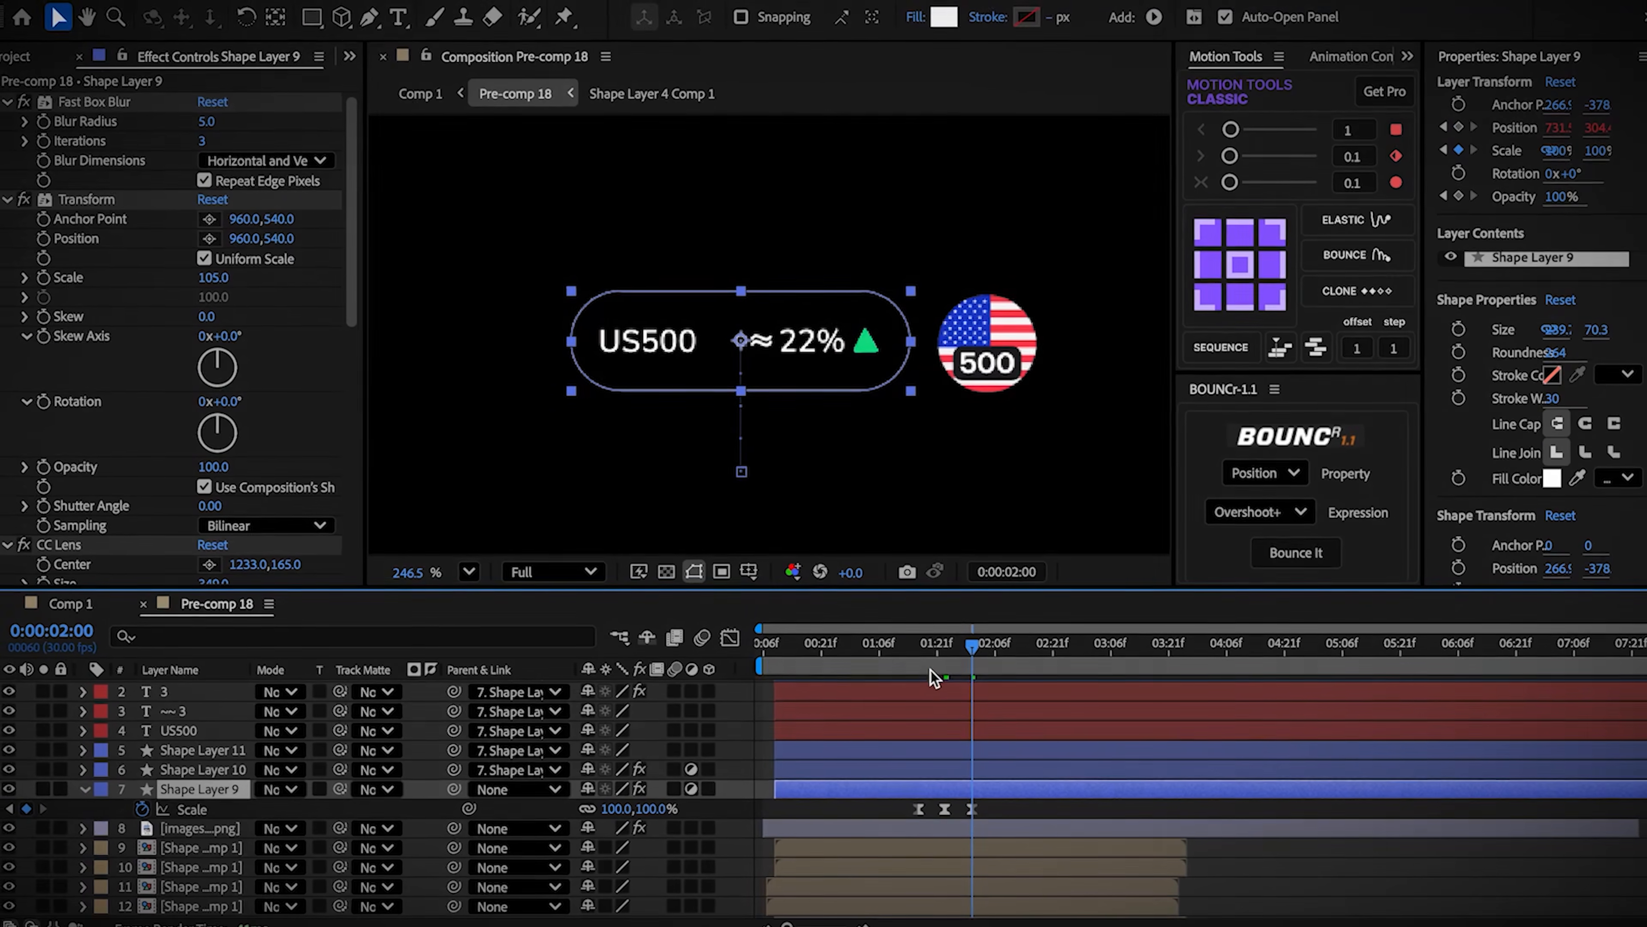
# Step: Apply Turbulent Displace to Shape Layer 9 and keyframe its amount at 0 and size at 14 on 0:00:01:16
pyautogui.moveTo(930, 671); pyautogui.dragTo(920, 668)
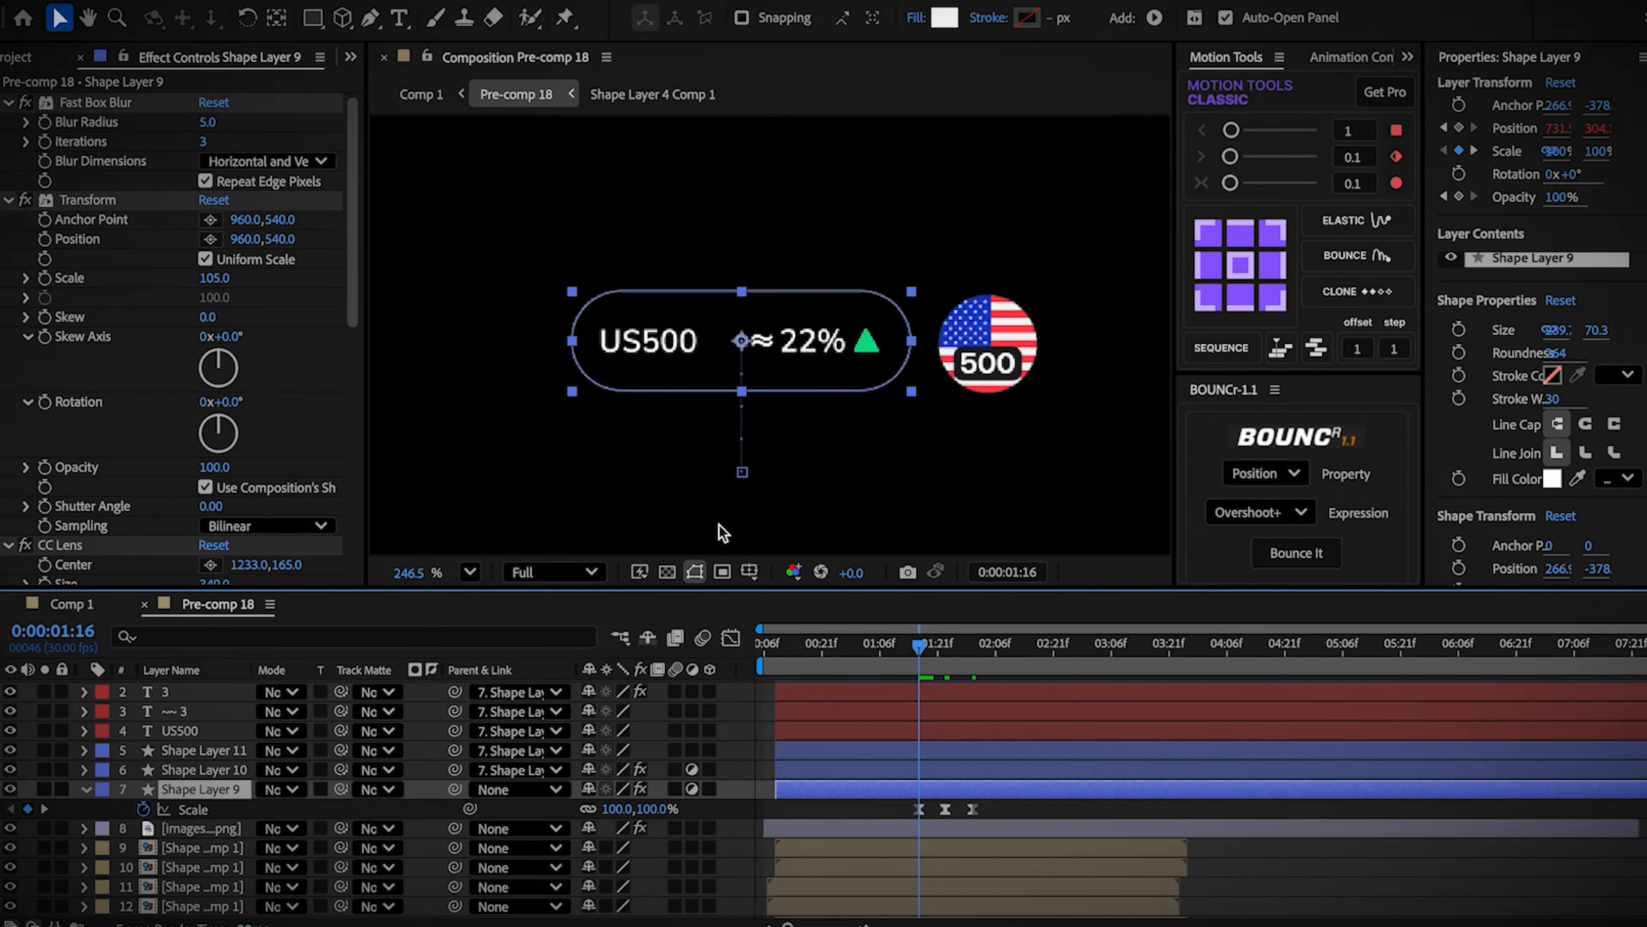
pyautogui.click(1509, 57)
pyautogui.click(1495, 112)
pyautogui.write('turb')
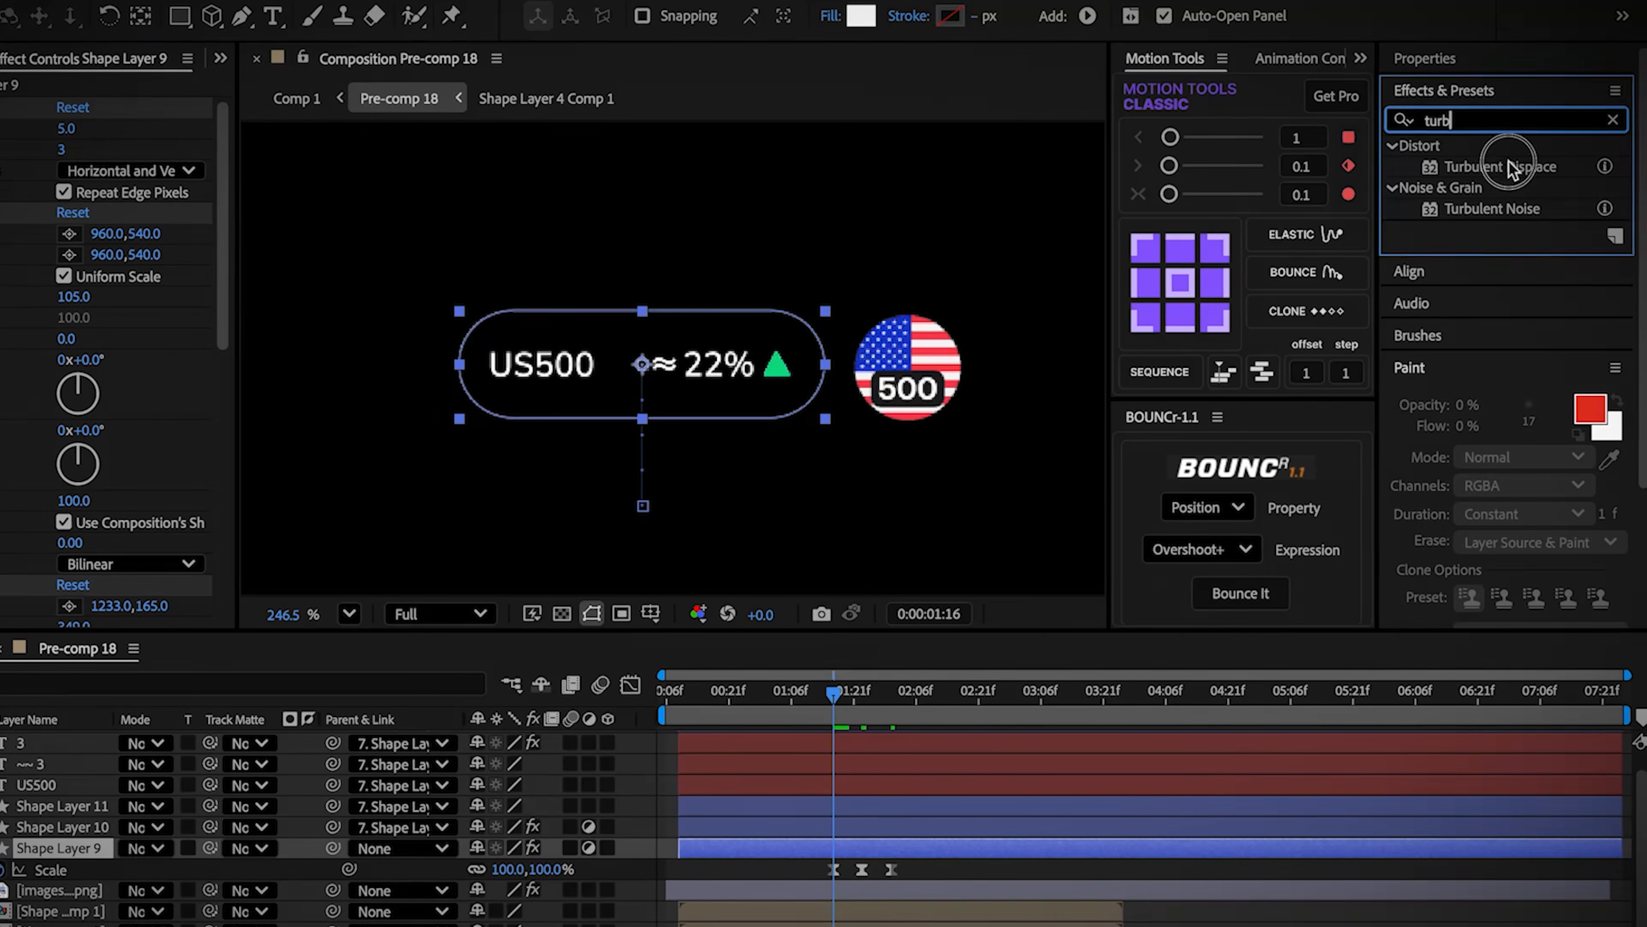
pyautogui.doubleClick(1511, 170)
pyautogui.click(99, 419)
pyautogui.write('14')
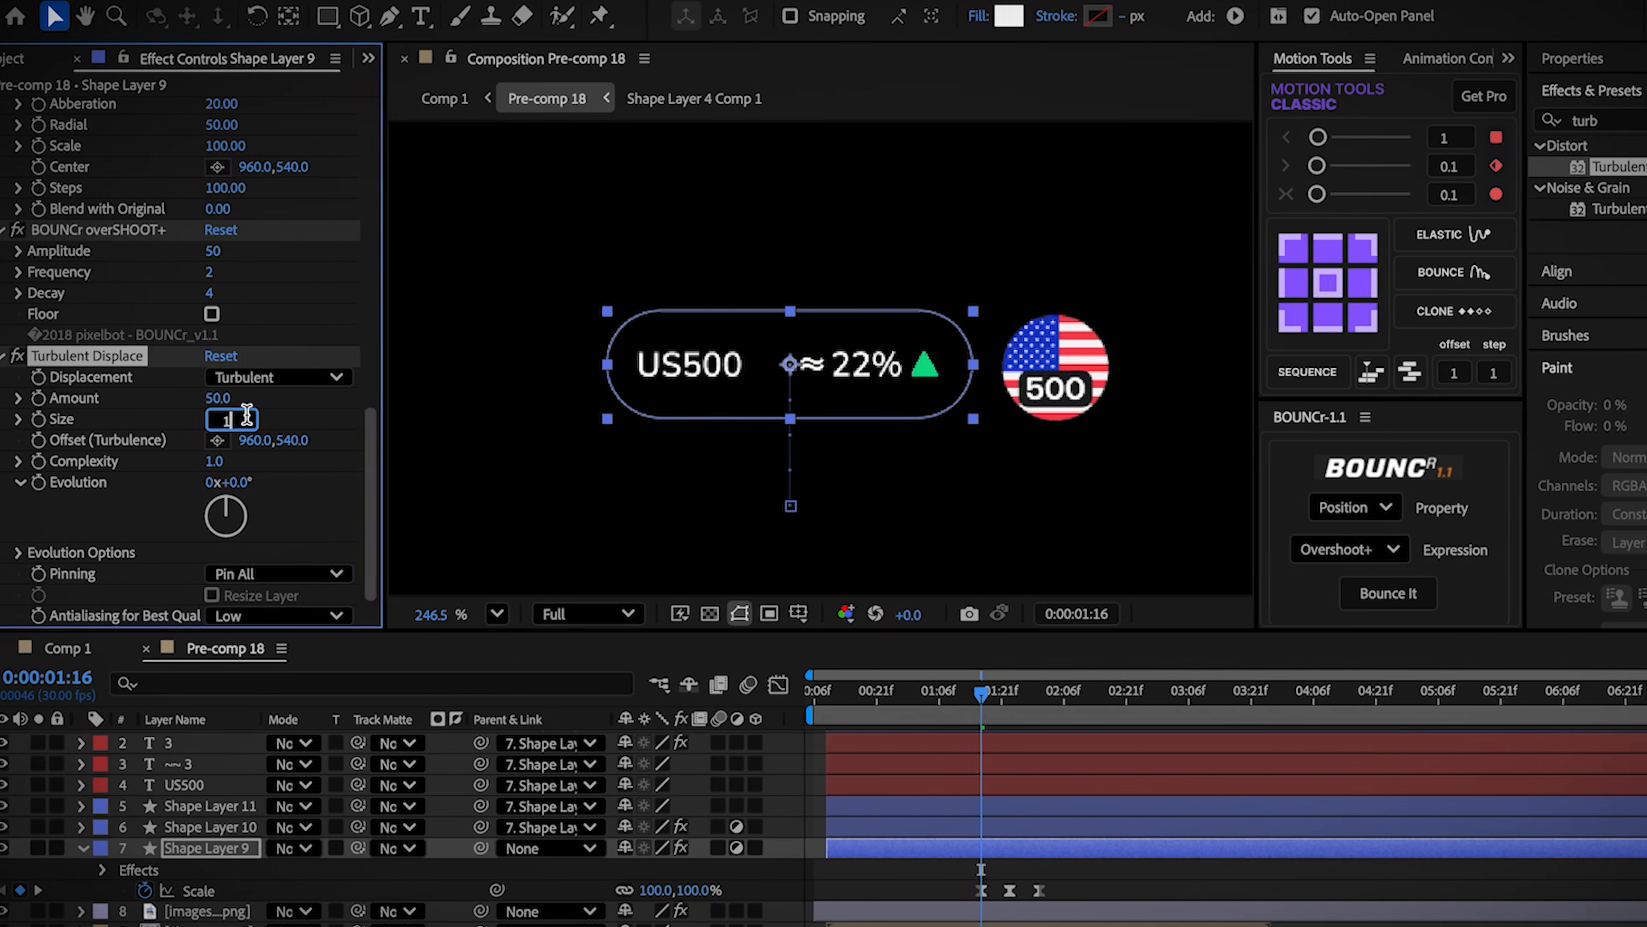
pyautogui.press('Return')
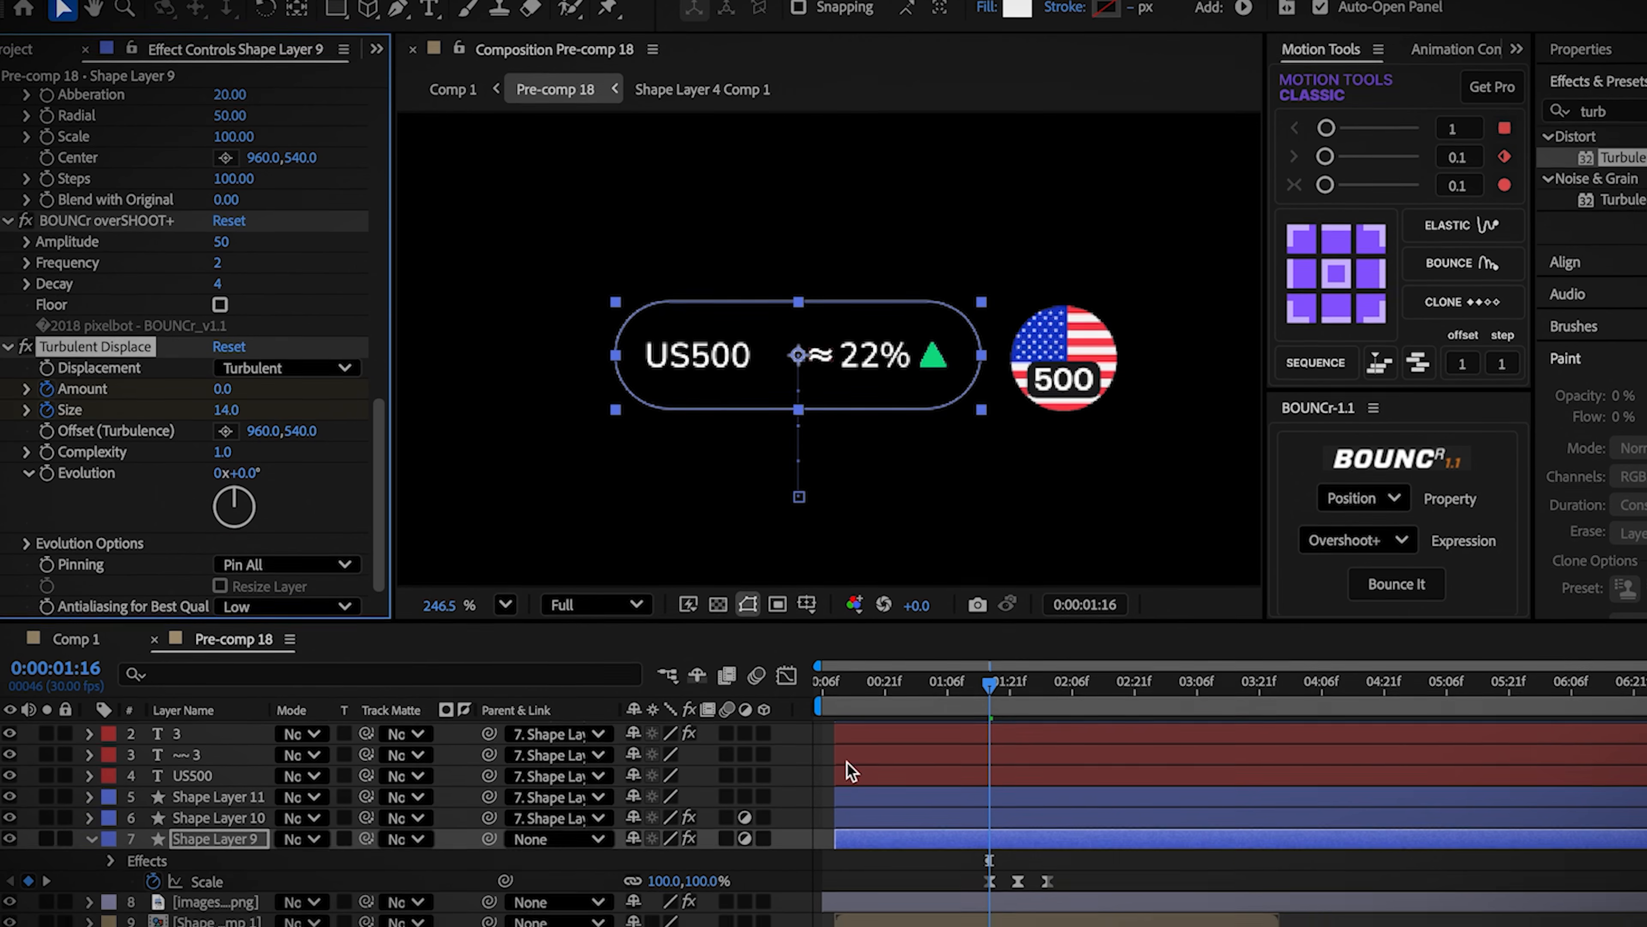
# Step: Keyframe Shape Layer 9's Turbulent Displace at 0:00:01:25 with Amount 50 and Size 15
pyautogui.press('u')
pyautogui.moveTo(990, 698); pyautogui.dragTo(1027, 712)
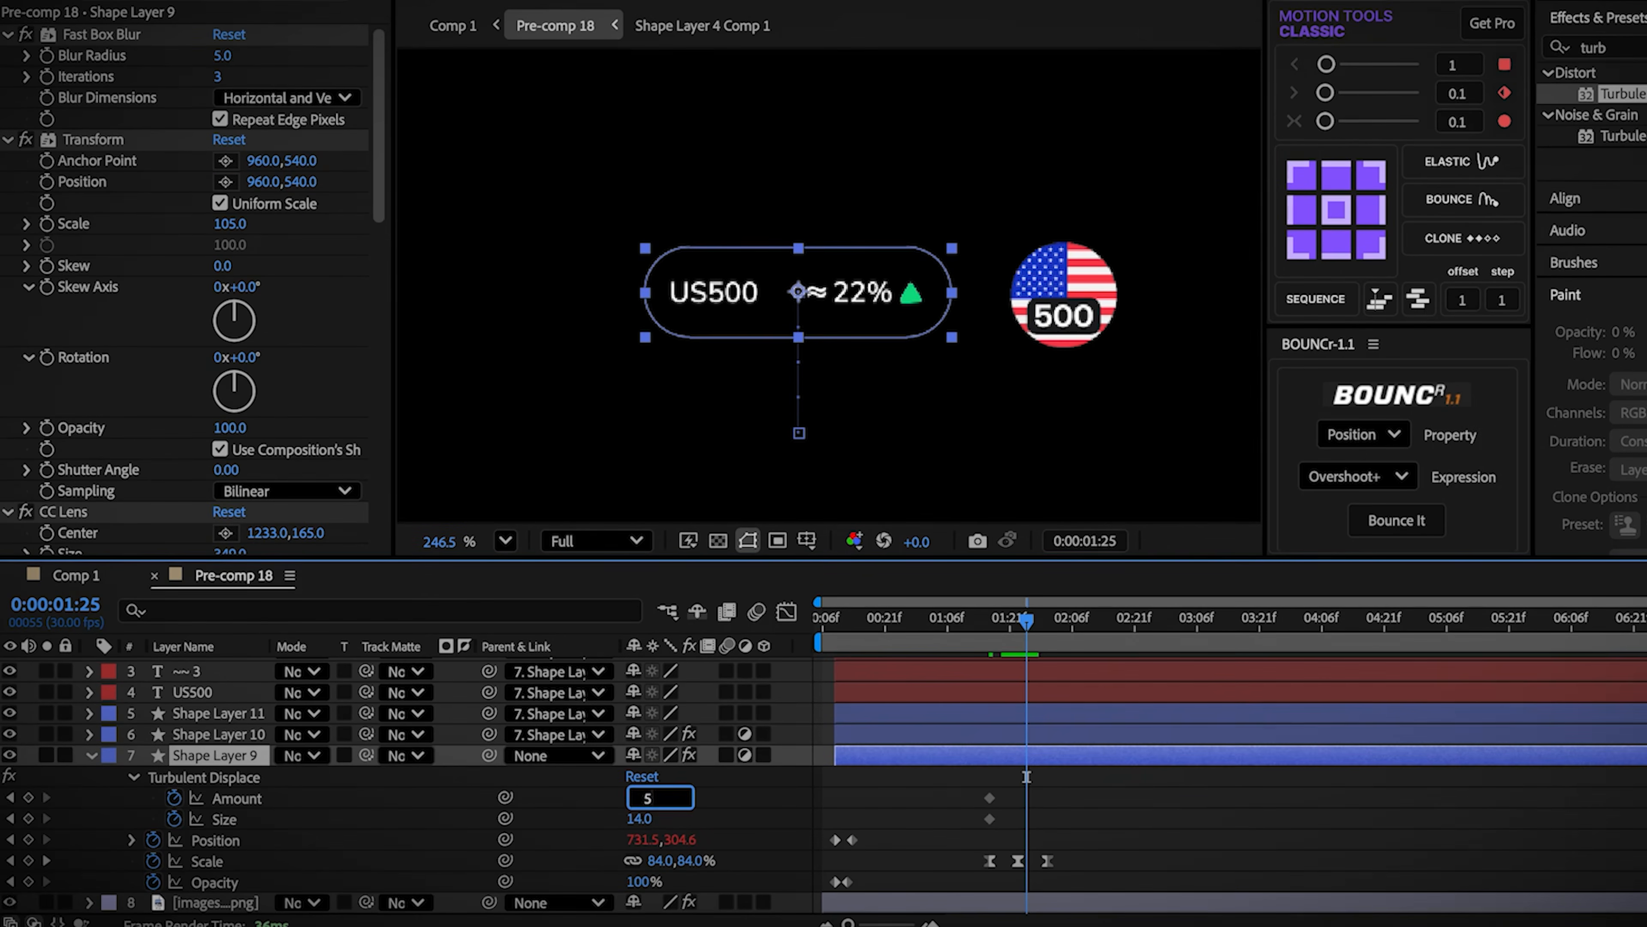
pyautogui.click(868, 814)
# Step: Copy Shape Layer 9's first Turbulent Displace Amount and Size keyframes to 0:00:02:04, then return to 0:00:01:16
pyautogui.click(1064, 626)
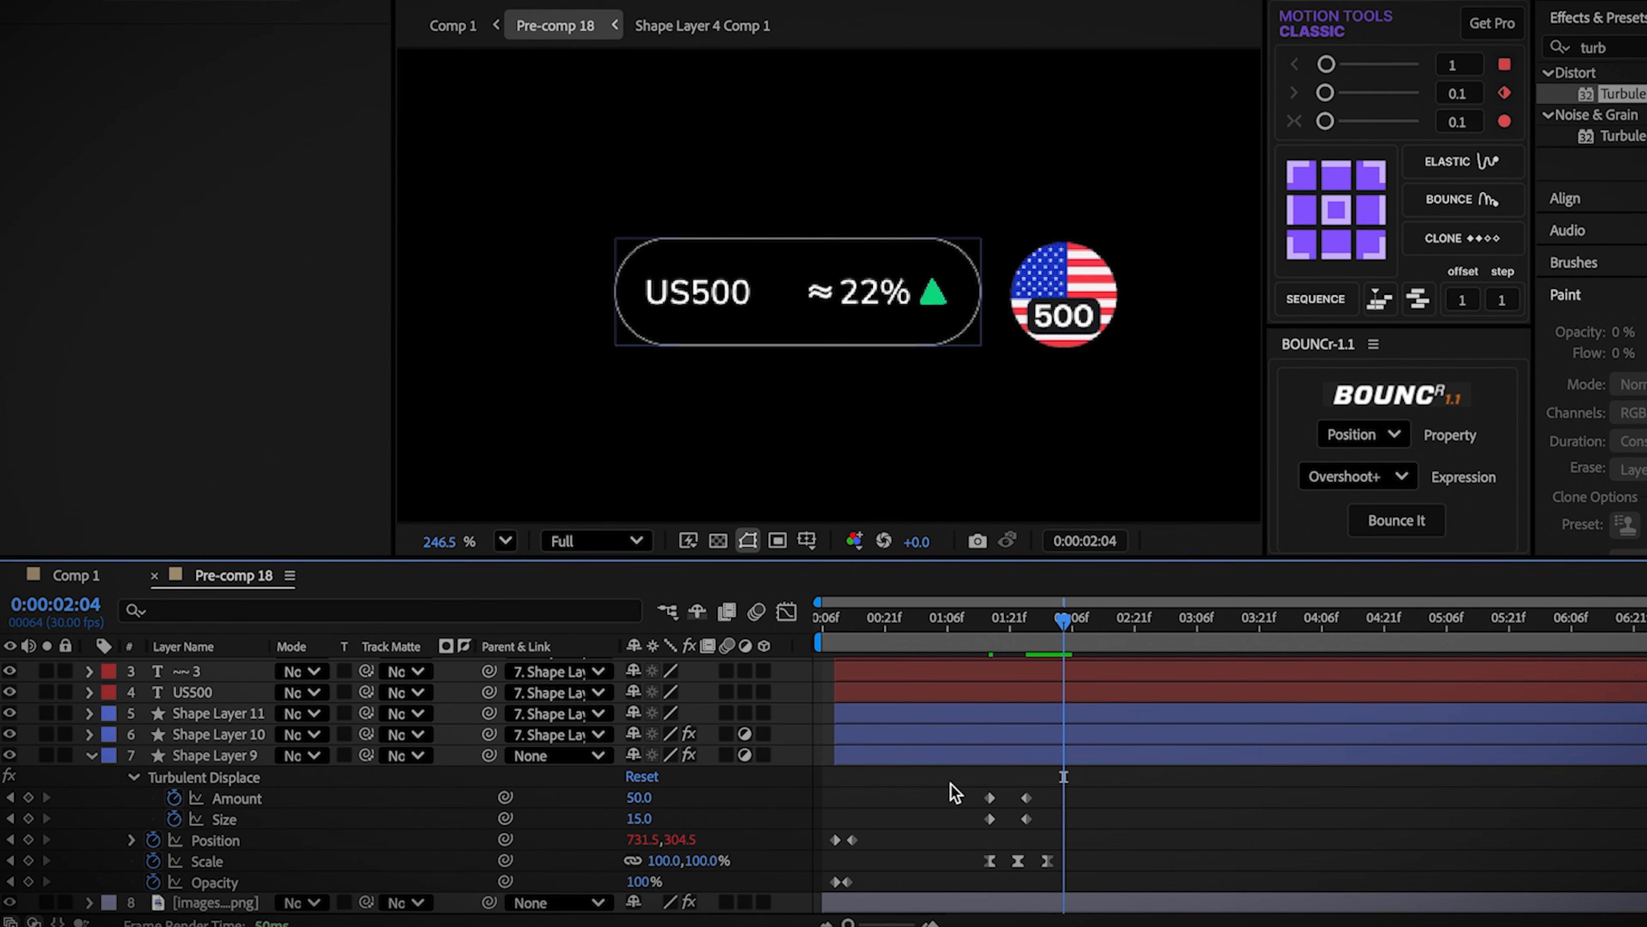
pyautogui.moveTo(953, 790); pyautogui.dragTo(1008, 843)
pyautogui.moveTo(1062, 652); pyautogui.dragTo(989, 660)
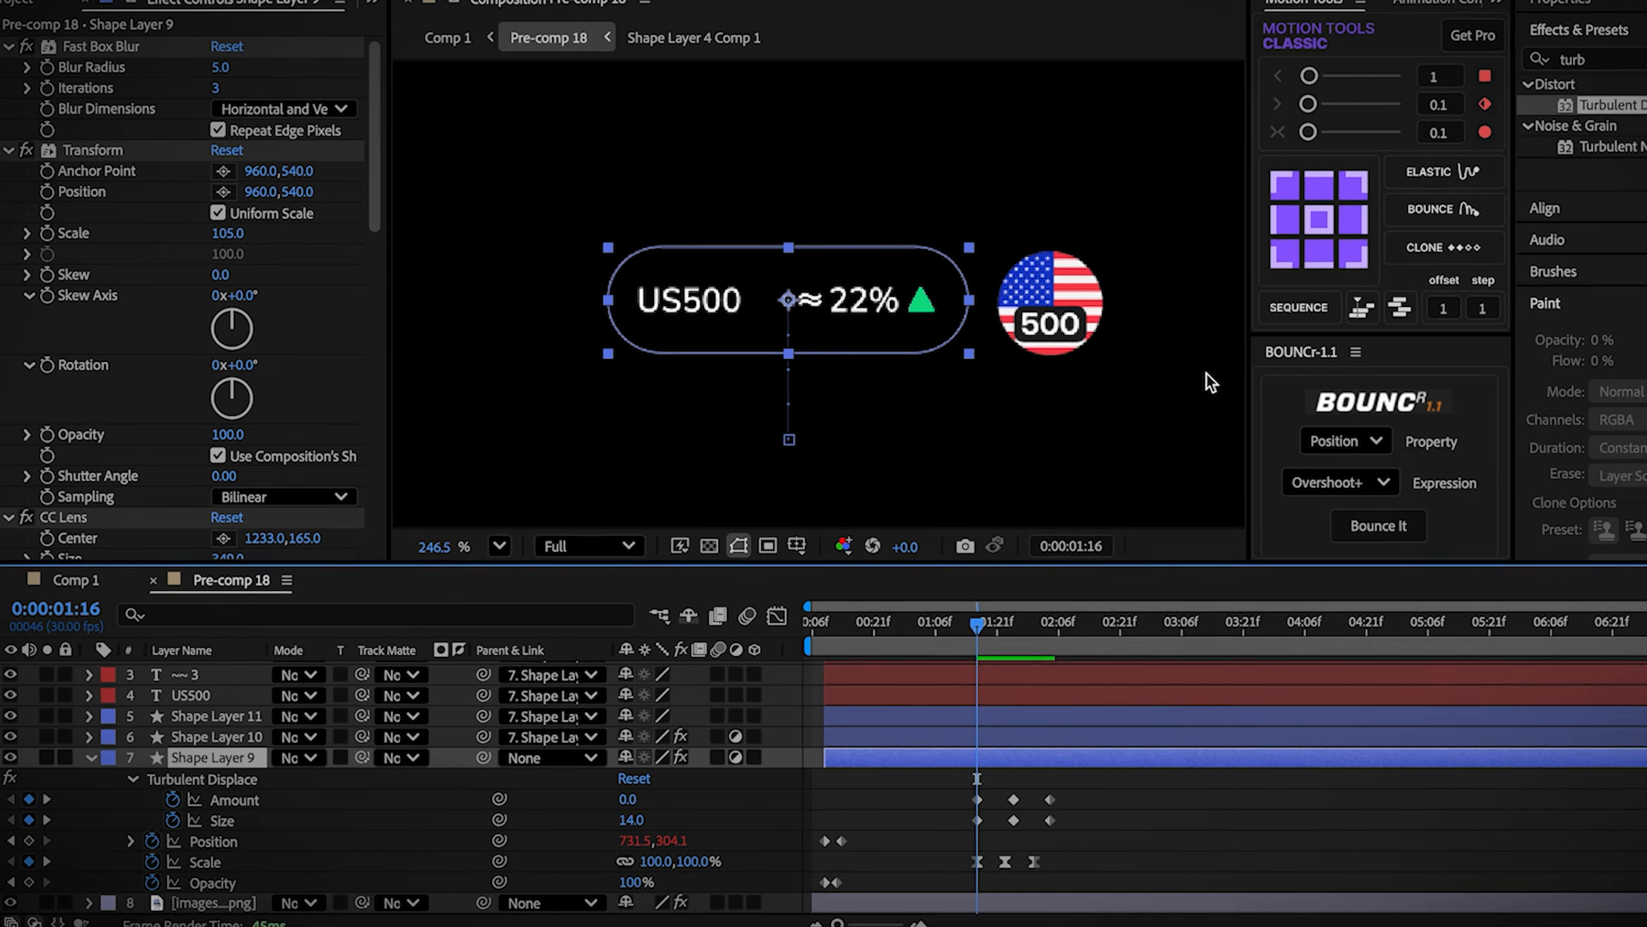
# Step: Copy Shape Layer 9's animated Turbulent Displace effect onto Shape Layer 11 at 0:00:01:16 and preview the result
pyautogui.scroll(-10, 55, 325)
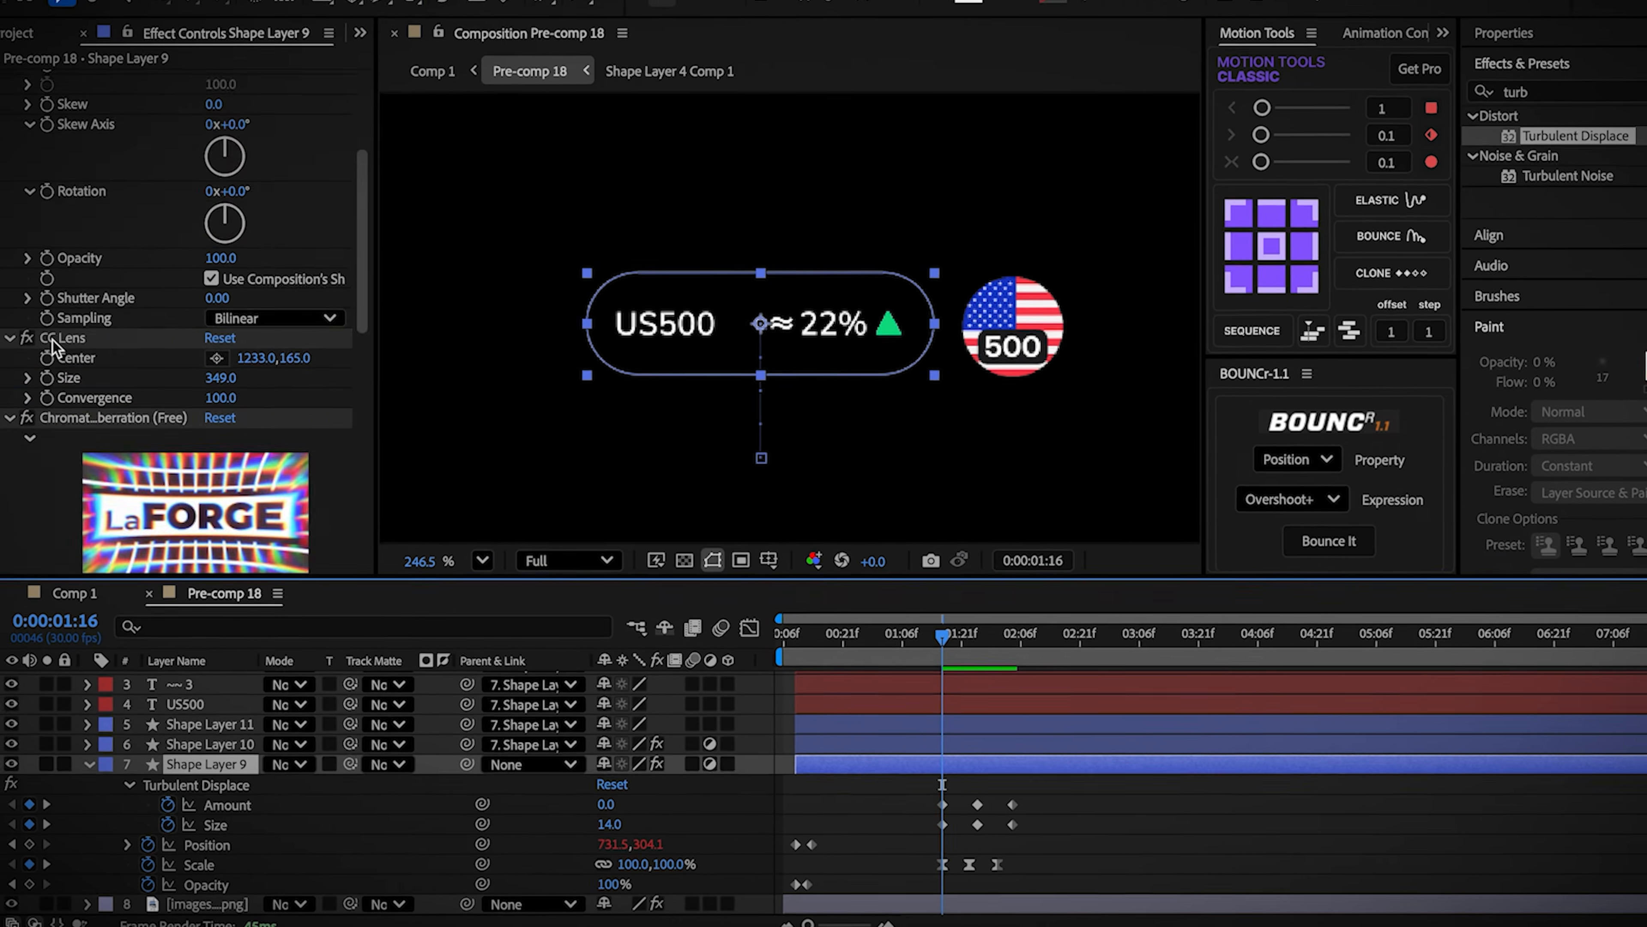
pyautogui.click(99, 342)
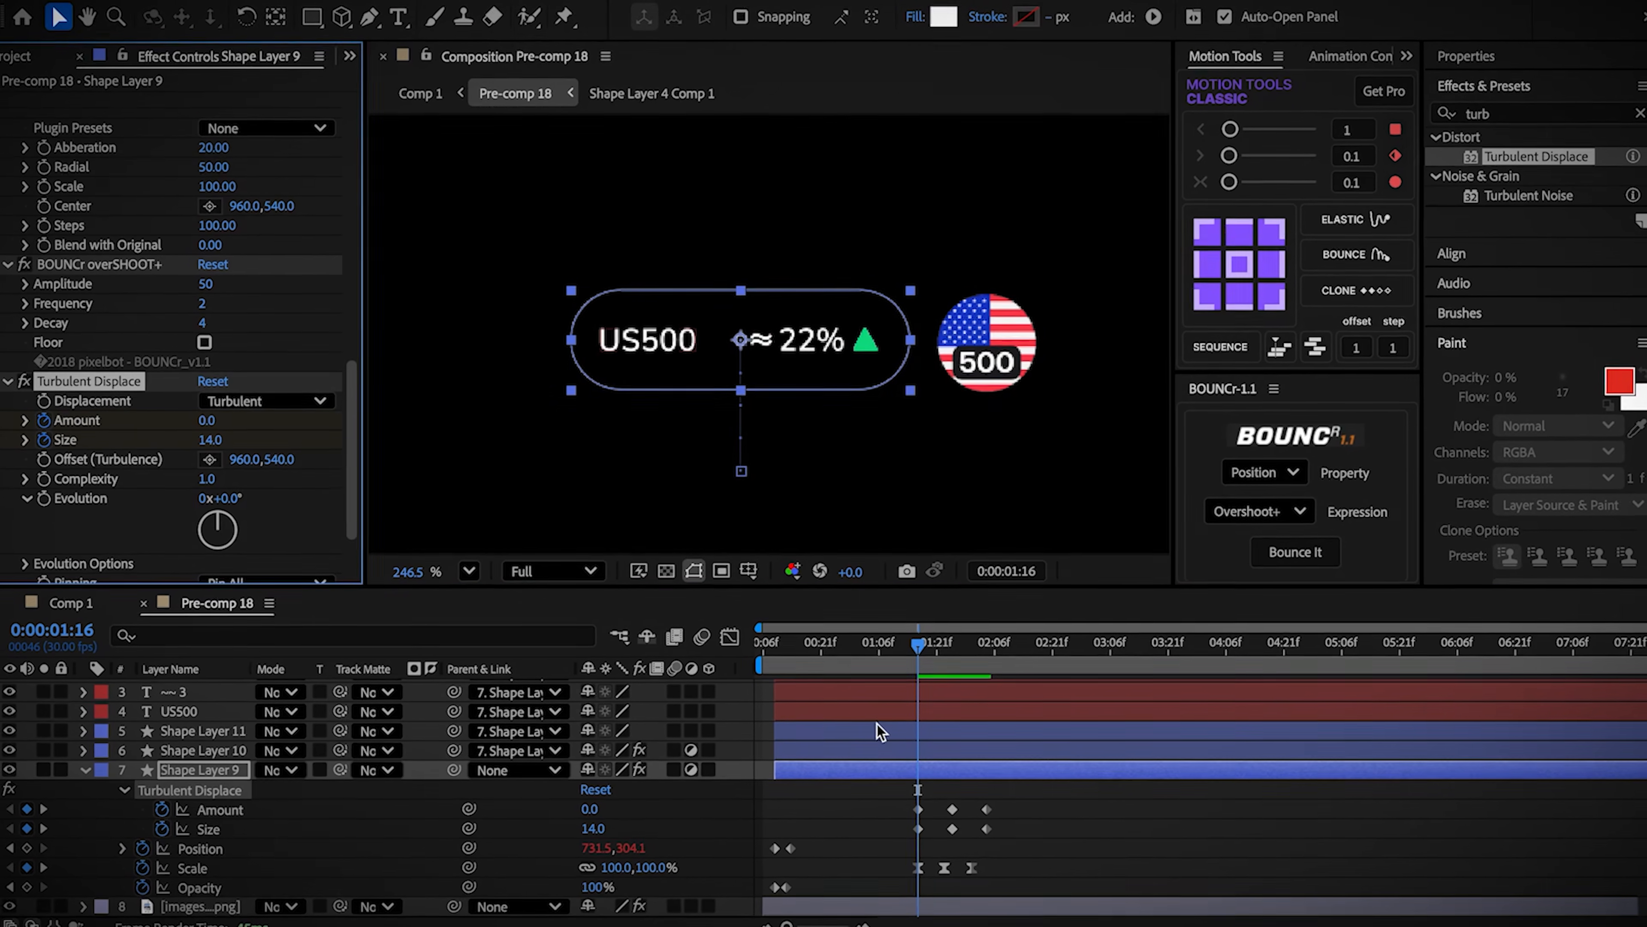
pyautogui.click(880, 732)
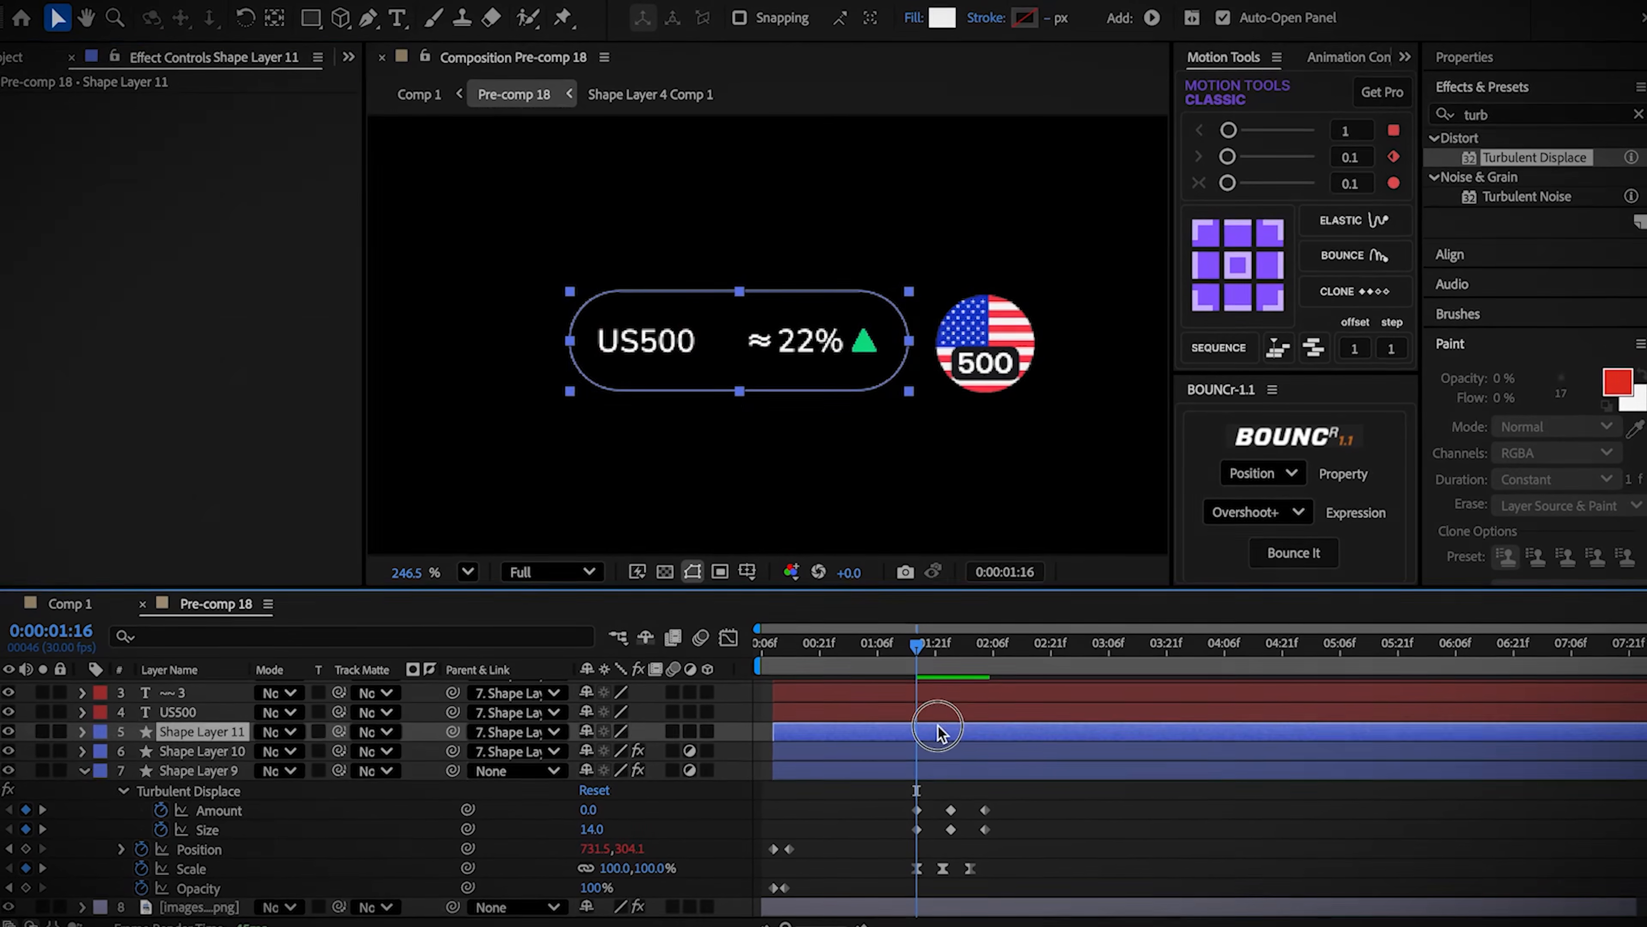
pyautogui.hotkey('ctrl', 'v')
pyautogui.press('space')
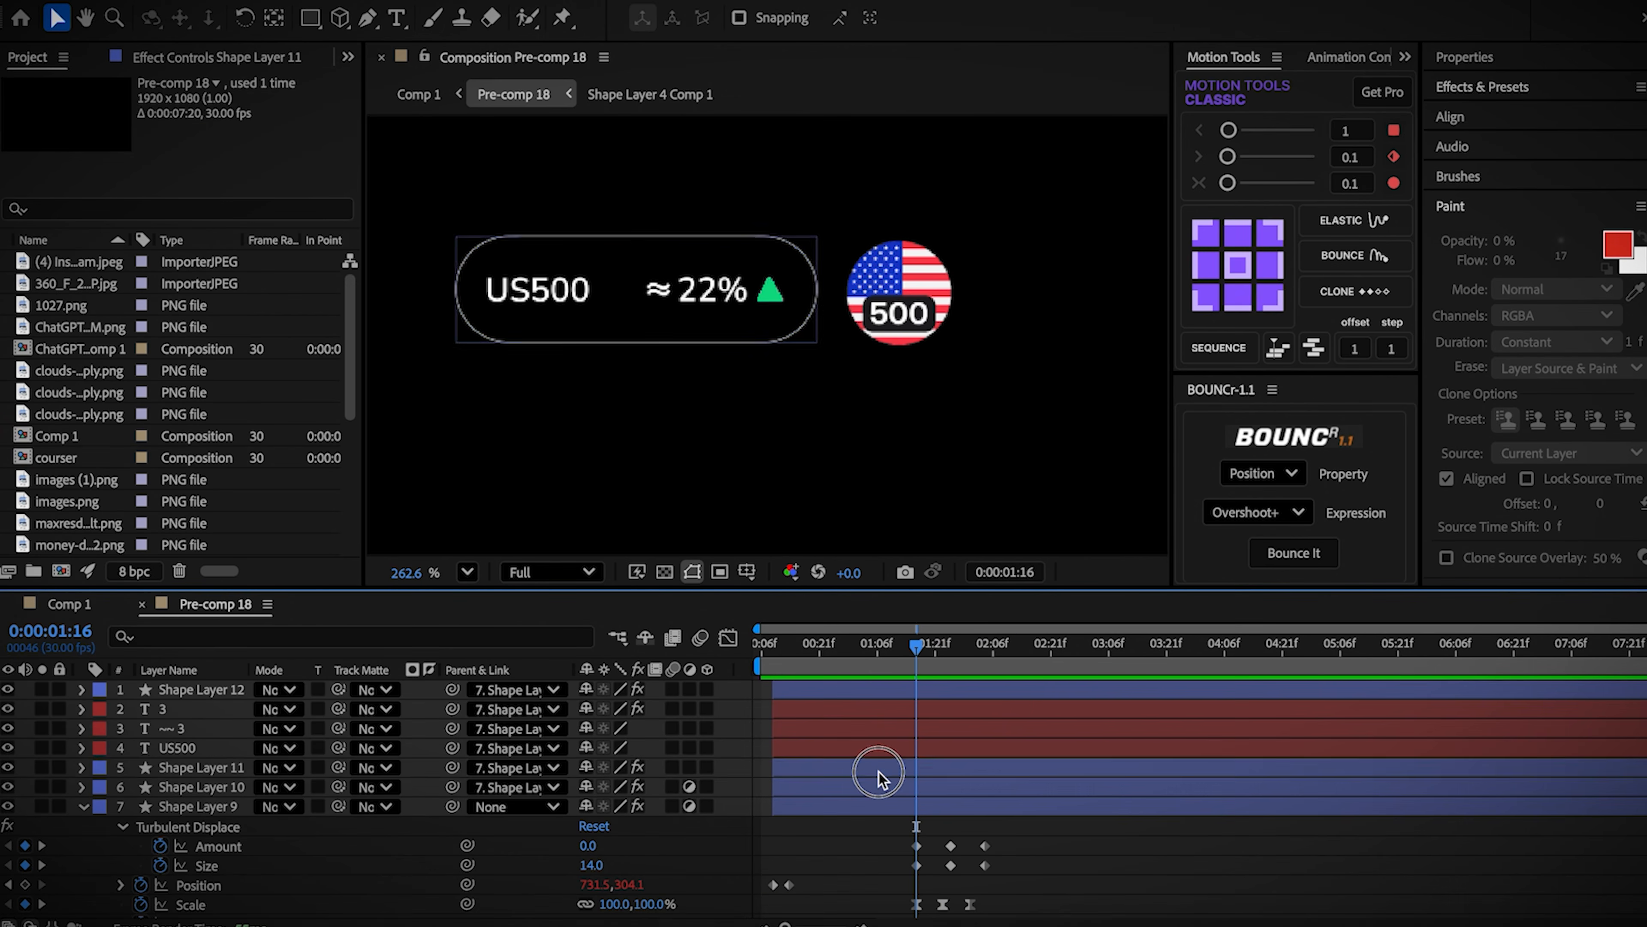
# Step: Duplicate Shape Layer 11 and give the copy no stroke and a solid white fill
pyautogui.click(879, 773)
pyautogui.hotkey('ctrl', 'd')
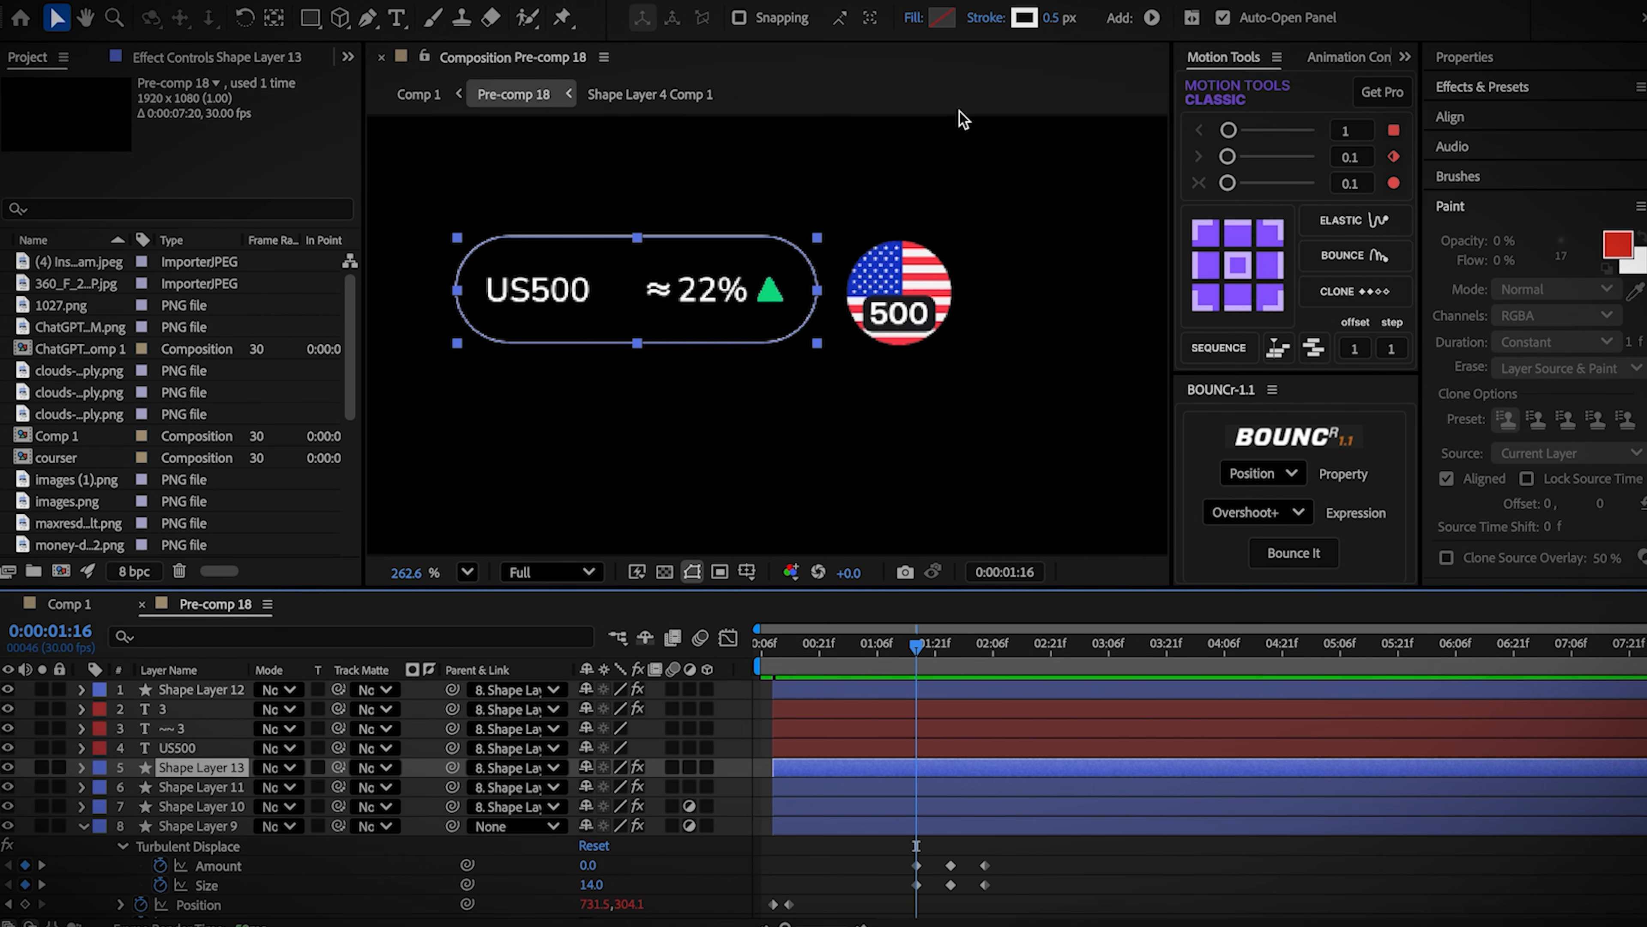
pyautogui.click(985, 18)
pyautogui.click(713, 409)
pyautogui.click(939, 533)
pyautogui.click(942, 18)
pyautogui.moveTo(477, 604); pyautogui.dragTo(421, 535)
pyautogui.click(960, 604)
# Step: Add a white solid layer directly above Shape Layer 13 in Pre-comp 18
pyautogui.rightClick(1084, 872)
pyautogui.moveTo(1106, 639)
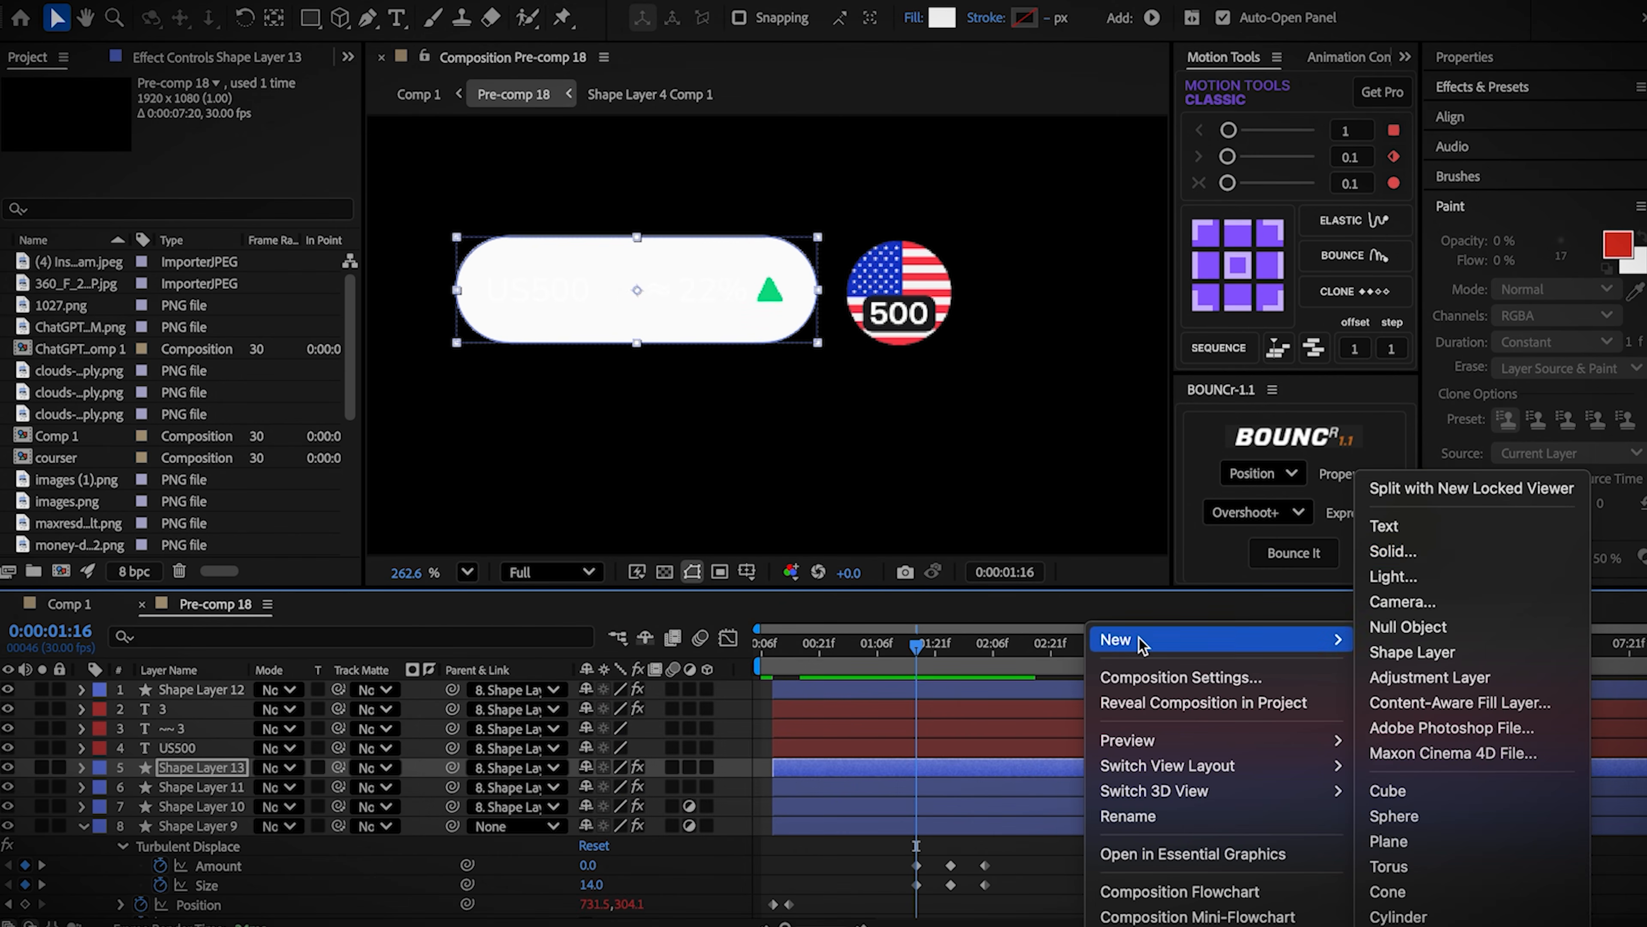
pyautogui.click(1414, 550)
# Step: Apply the Wave World effect to the white solid and set its view to Height Map
pyautogui.click(1478, 115)
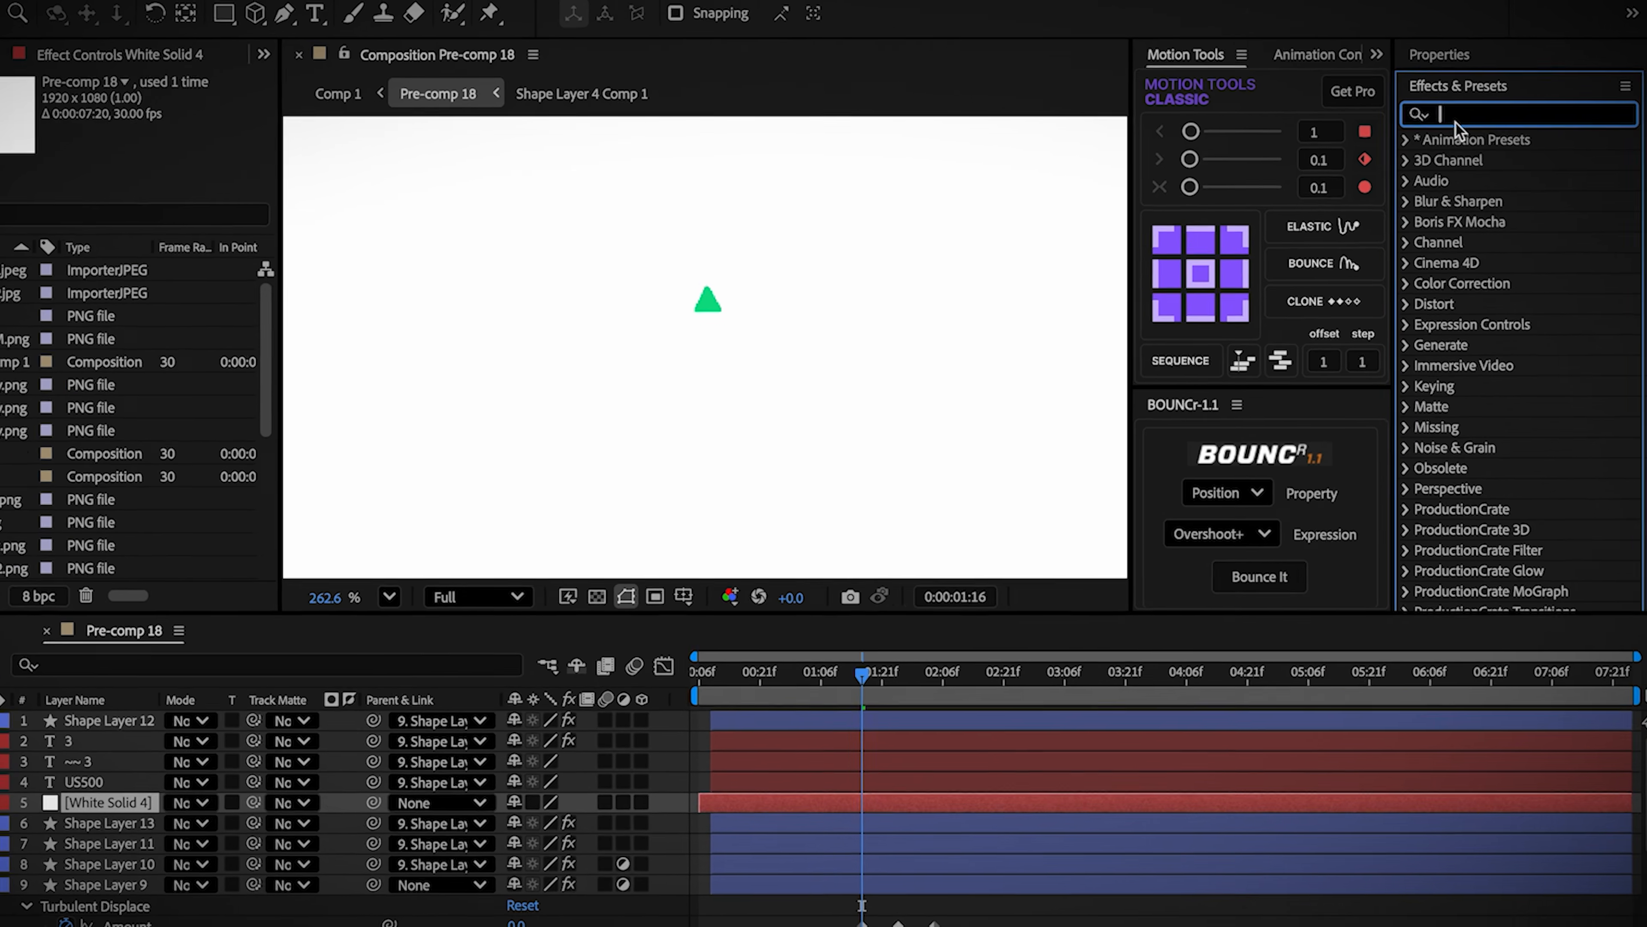
pyautogui.write('wave')
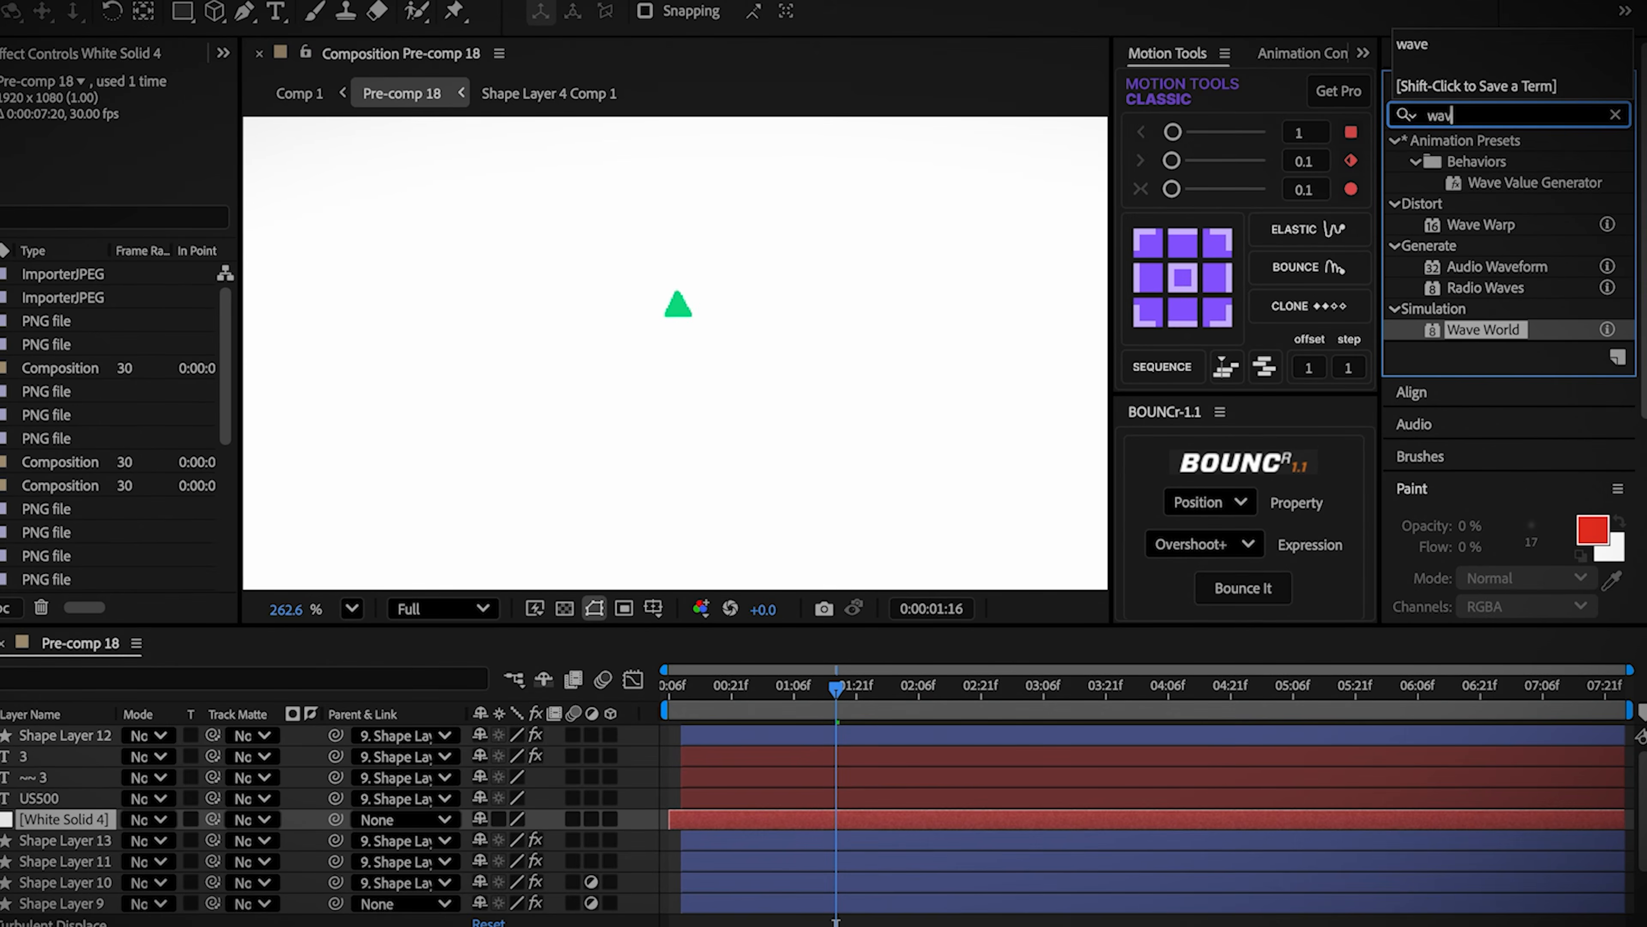
pyautogui.doubleClick(1481, 331)
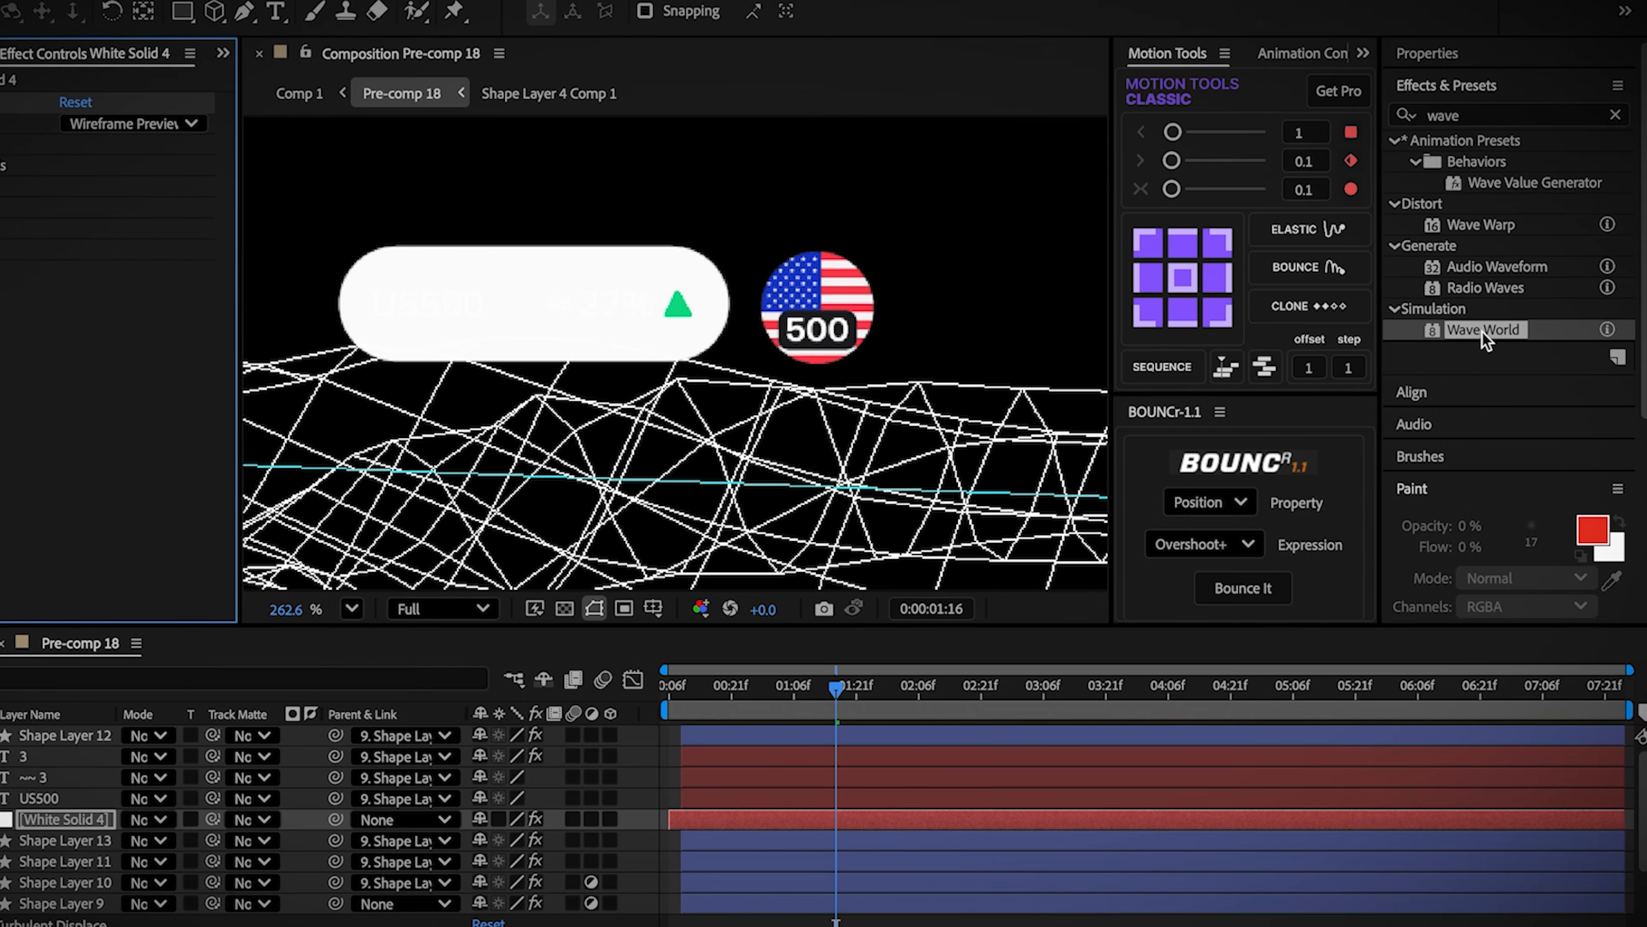
pyautogui.click(94, 124)
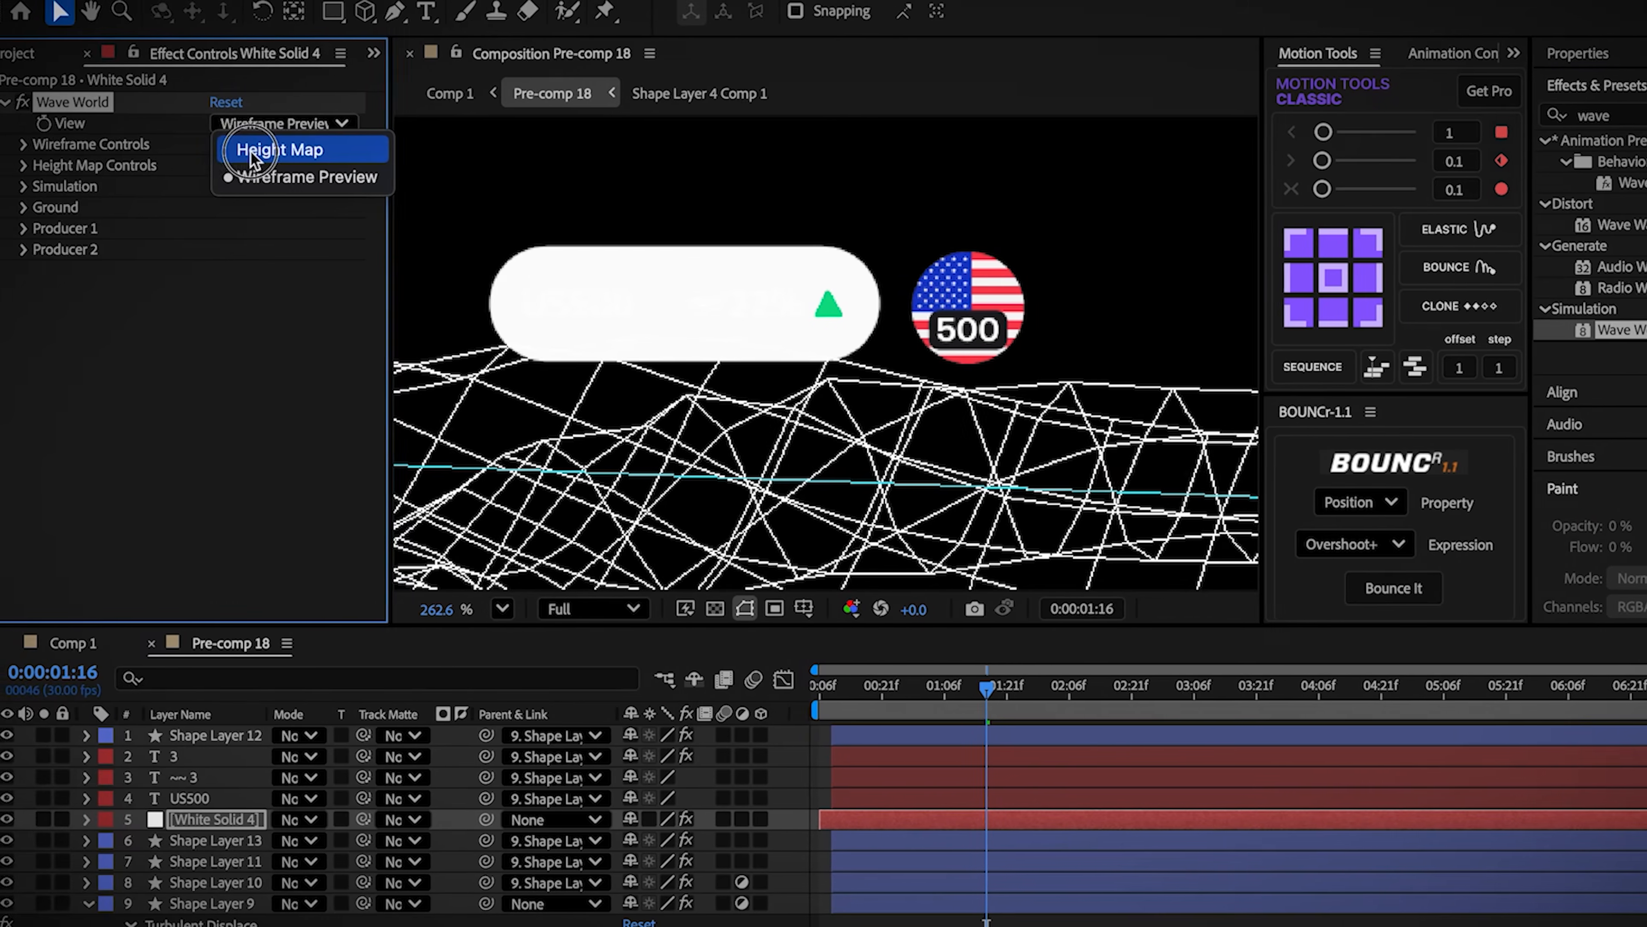
pyautogui.click(252, 155)
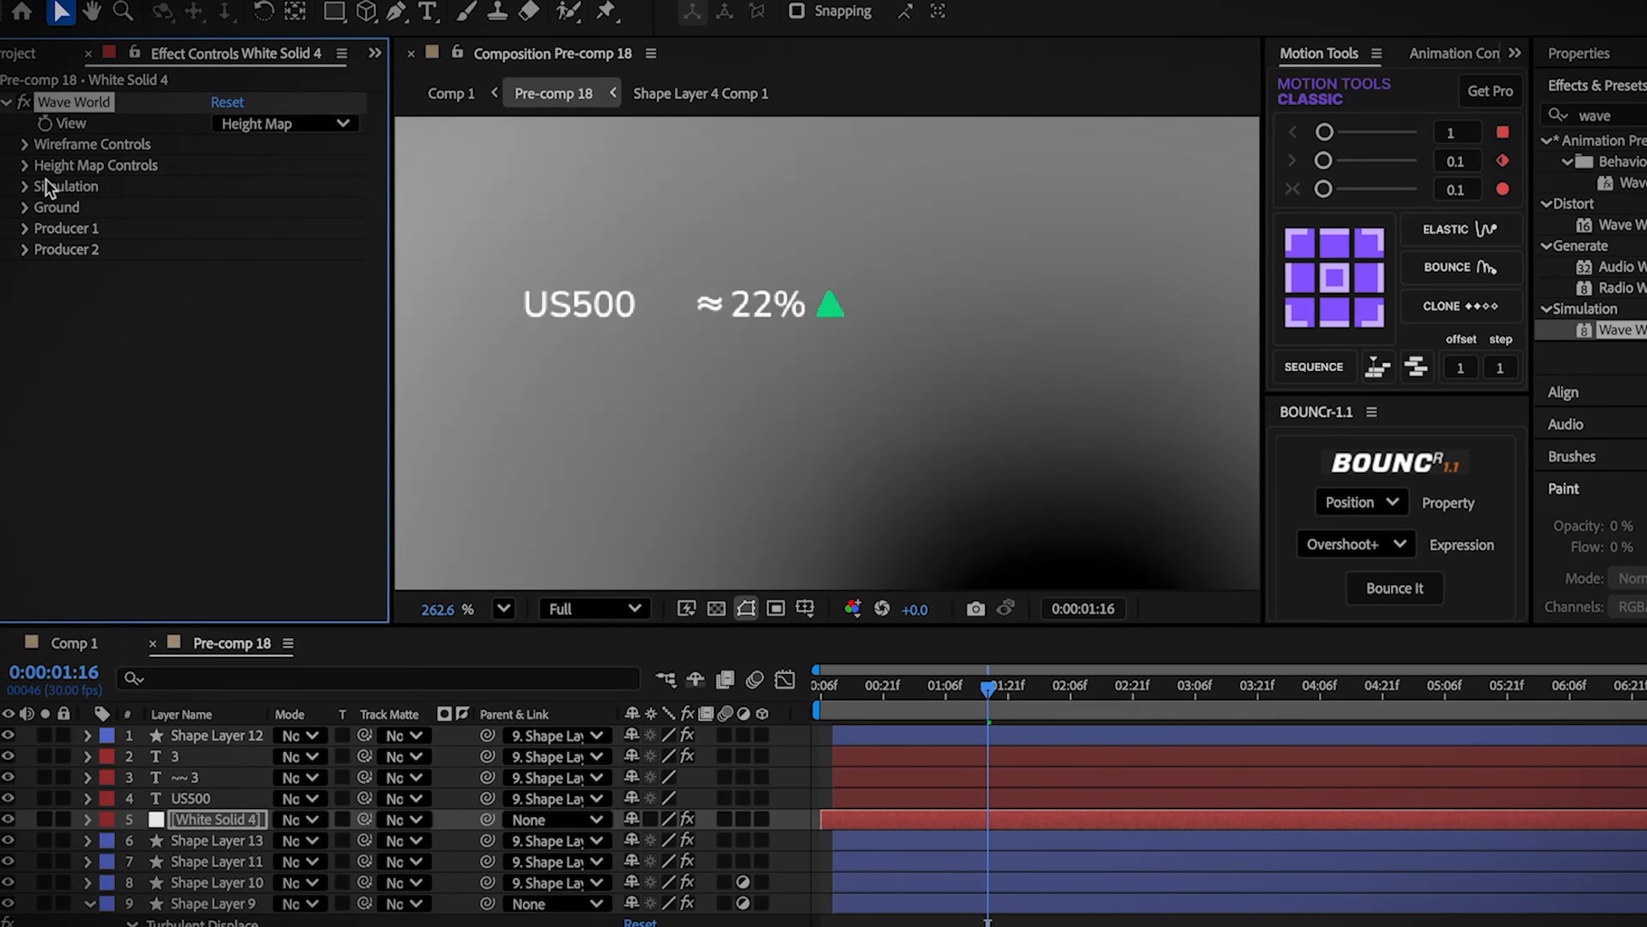
# Step: Scale the white solid down to 8% and centre it over the US500 pill
pyautogui.moveTo(227, 188); pyautogui.dragTo(210, 197)
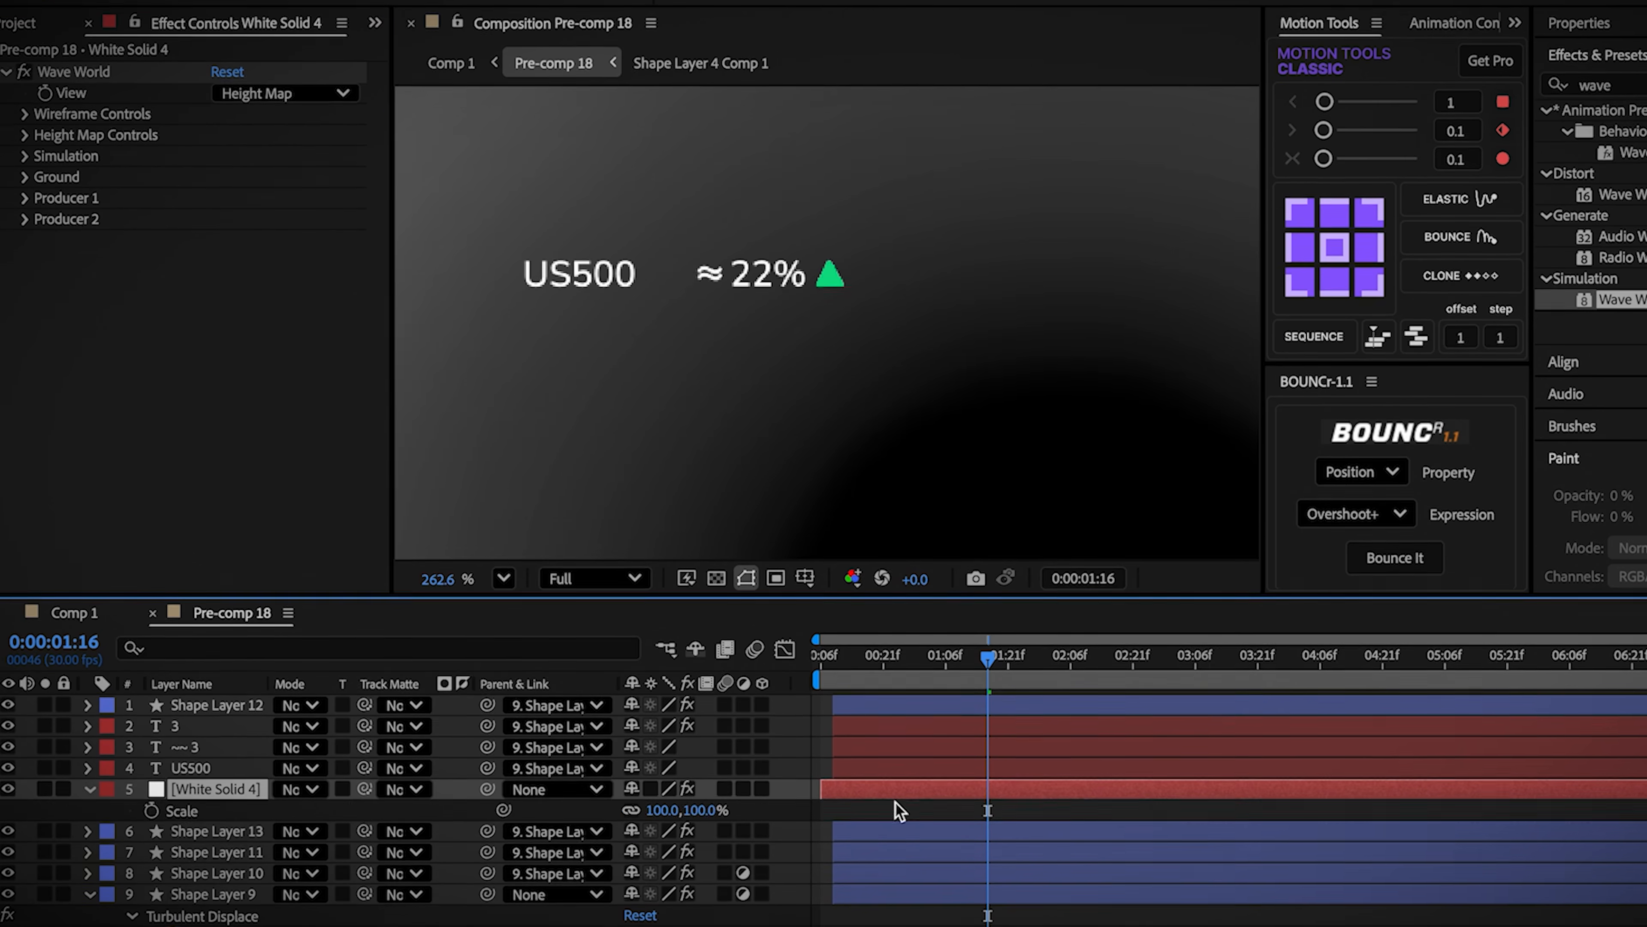
pyautogui.moveTo(692, 810); pyautogui.dragTo(604, 816)
pyautogui.moveTo(934, 526); pyautogui.dragTo(605, 135)
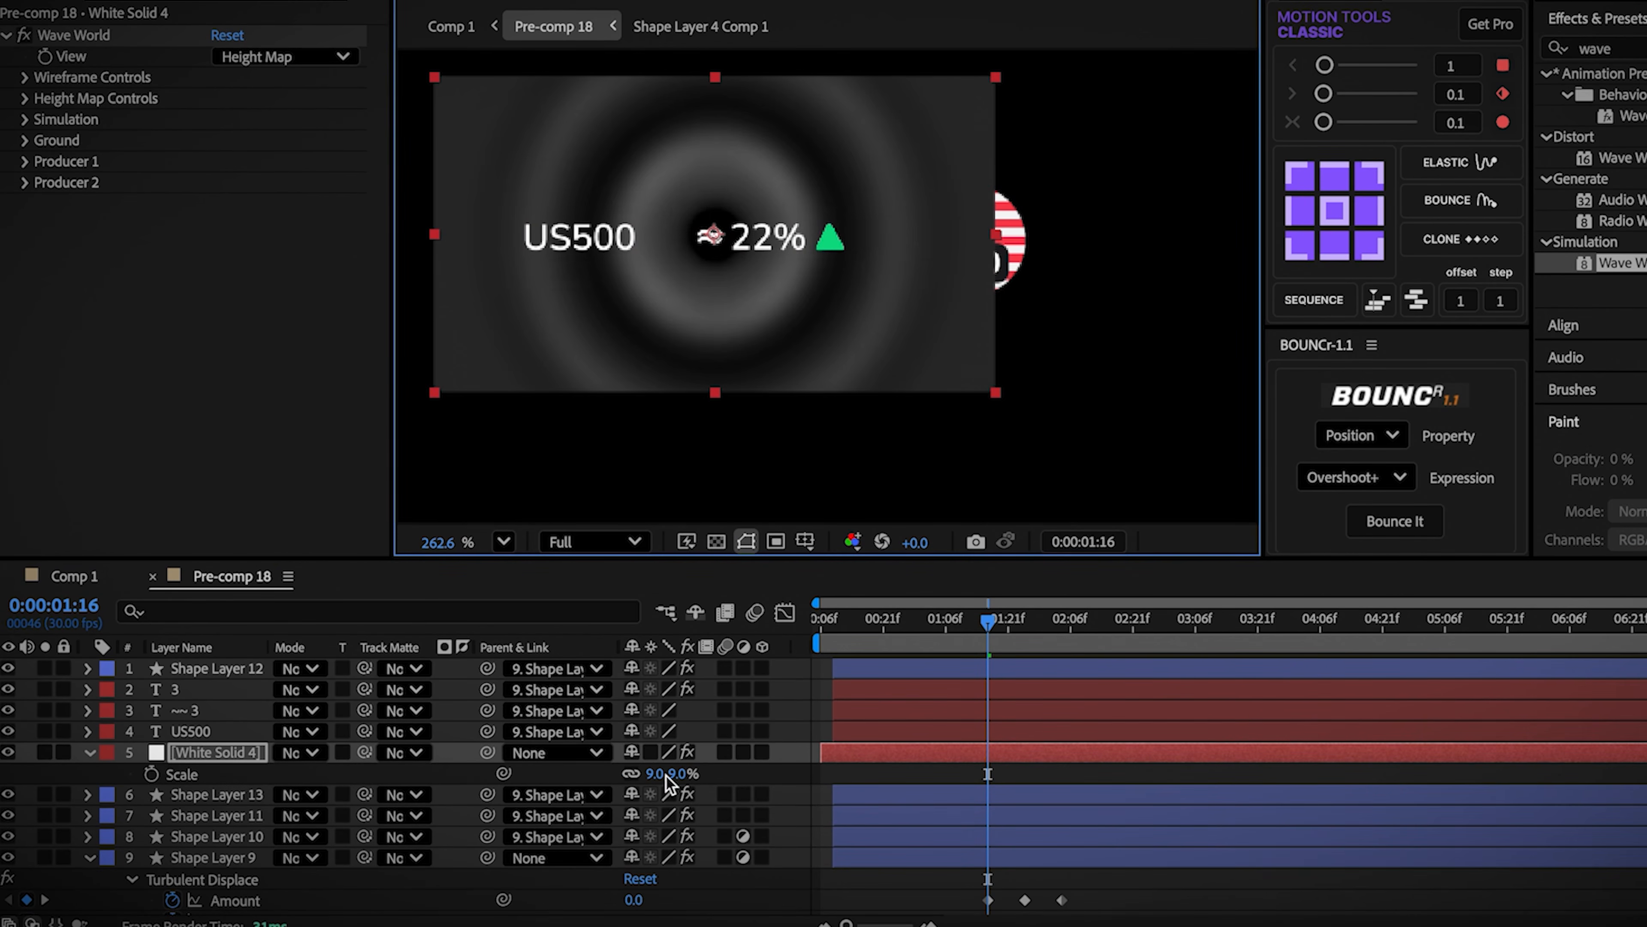
pyautogui.moveTo(678, 774); pyautogui.dragTo(668, 773)
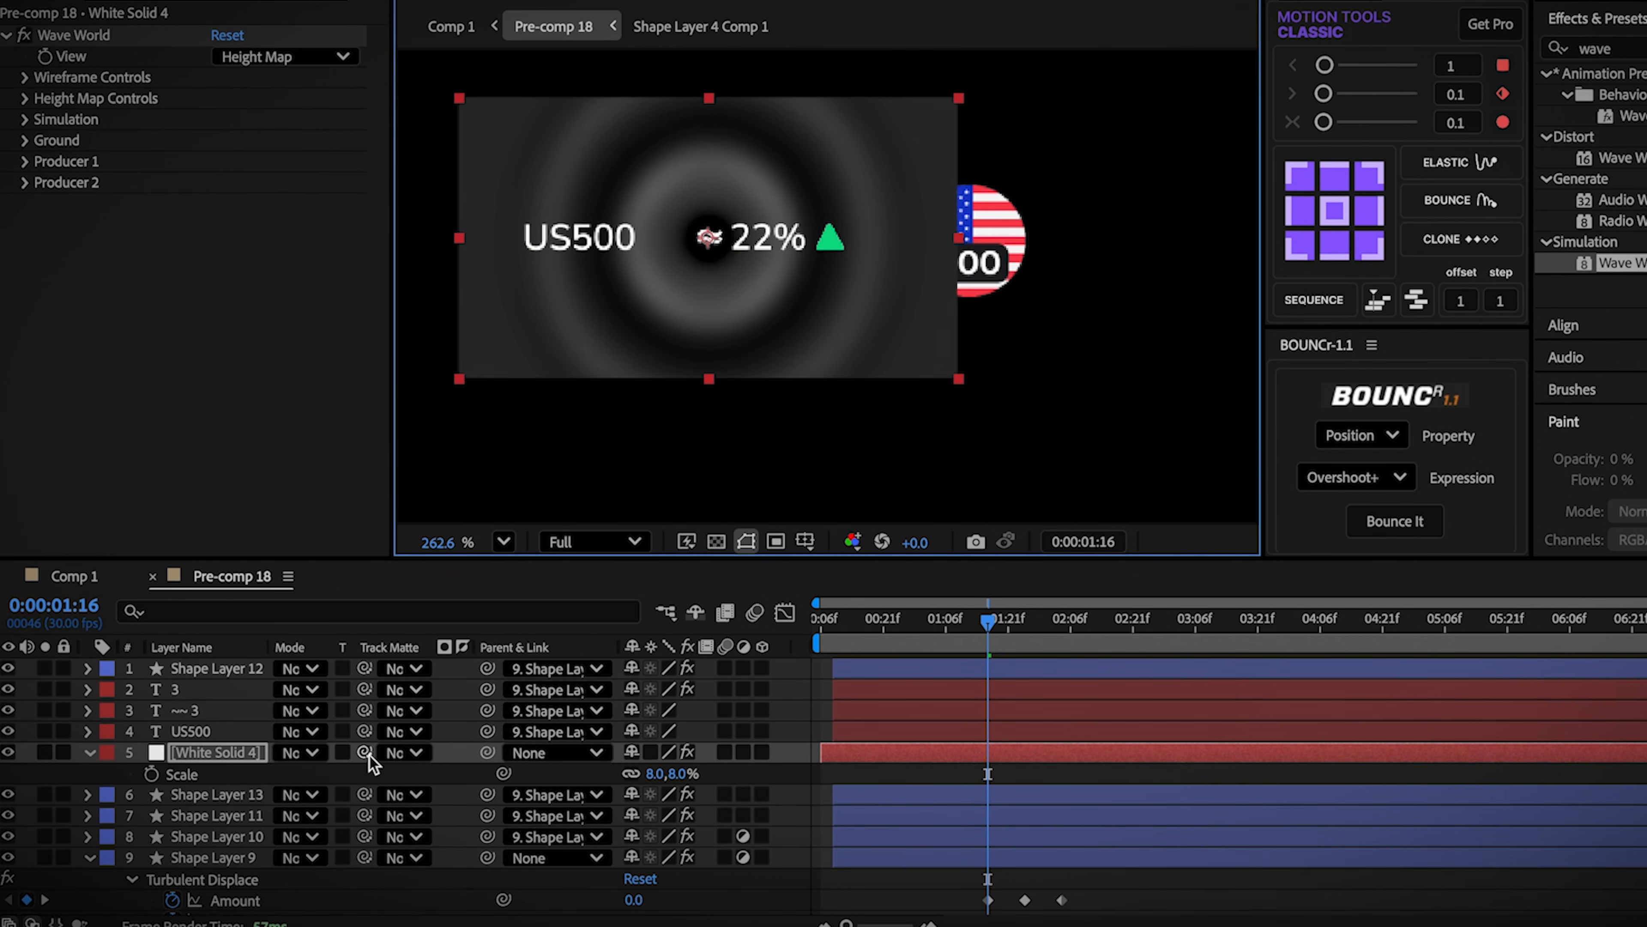
# Step: Use Shape Layer 13 as the white solid's track matte and set the solid's blending mode to Screen
pyautogui.moveTo(364, 752); pyautogui.dragTo(342, 791)
pyautogui.click(298, 752)
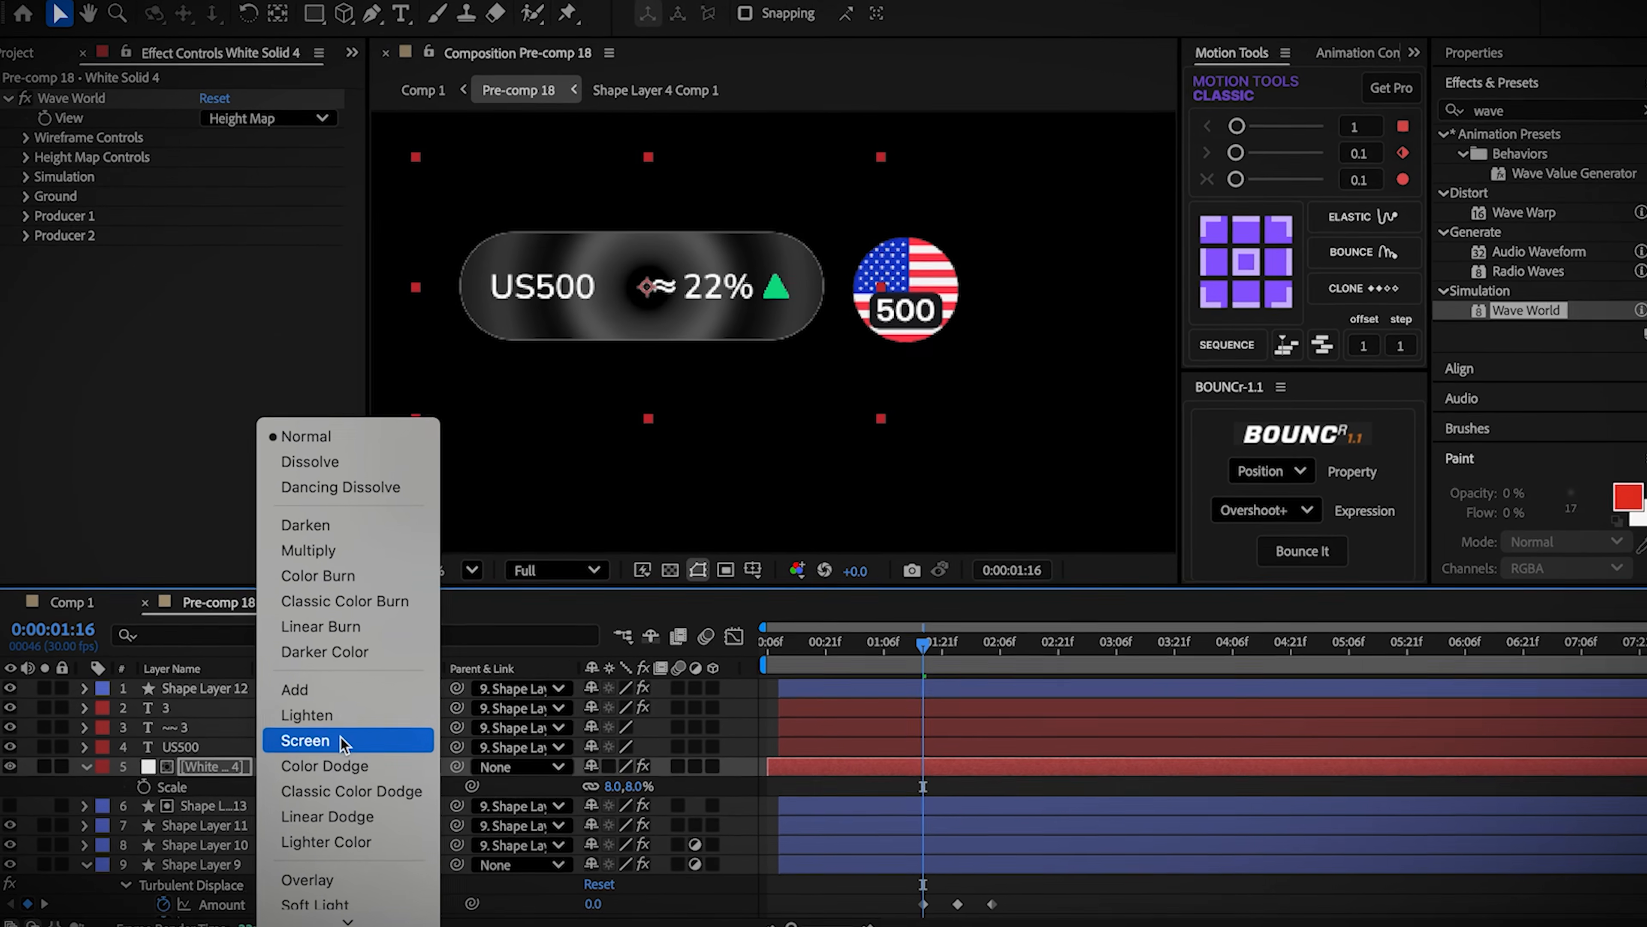
pyautogui.click(341, 740)
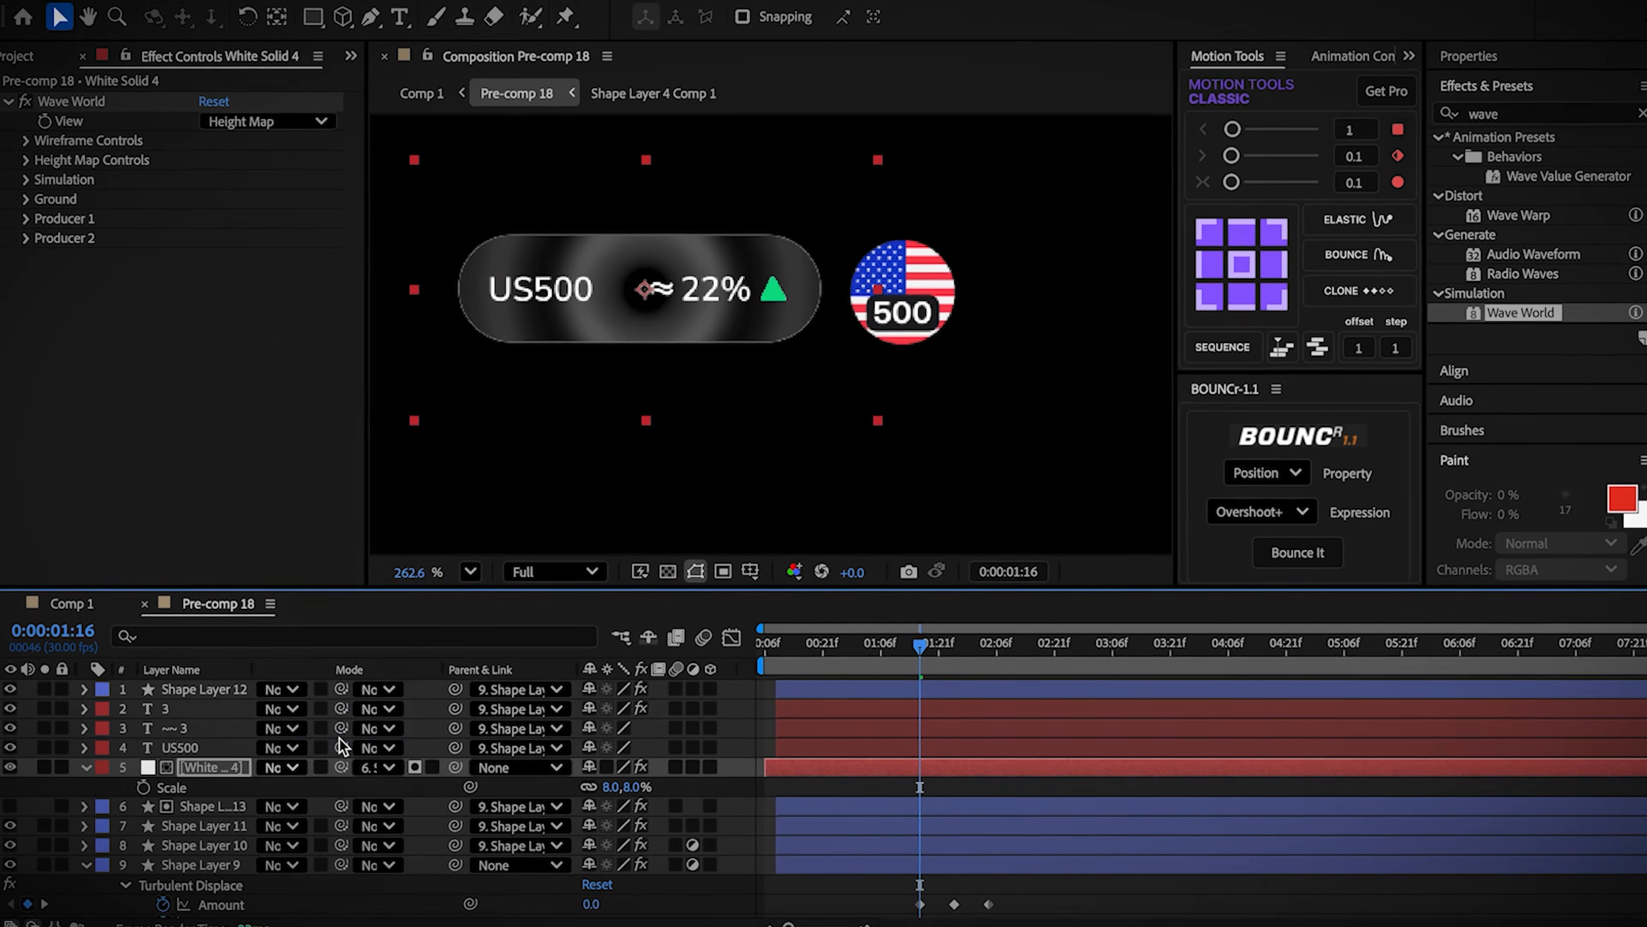
# Step: Split the white solid at 0:00:01:16 and delete the part before that time
pyautogui.hotkey('ctrl', 'd')
pyautogui.click(903, 787)
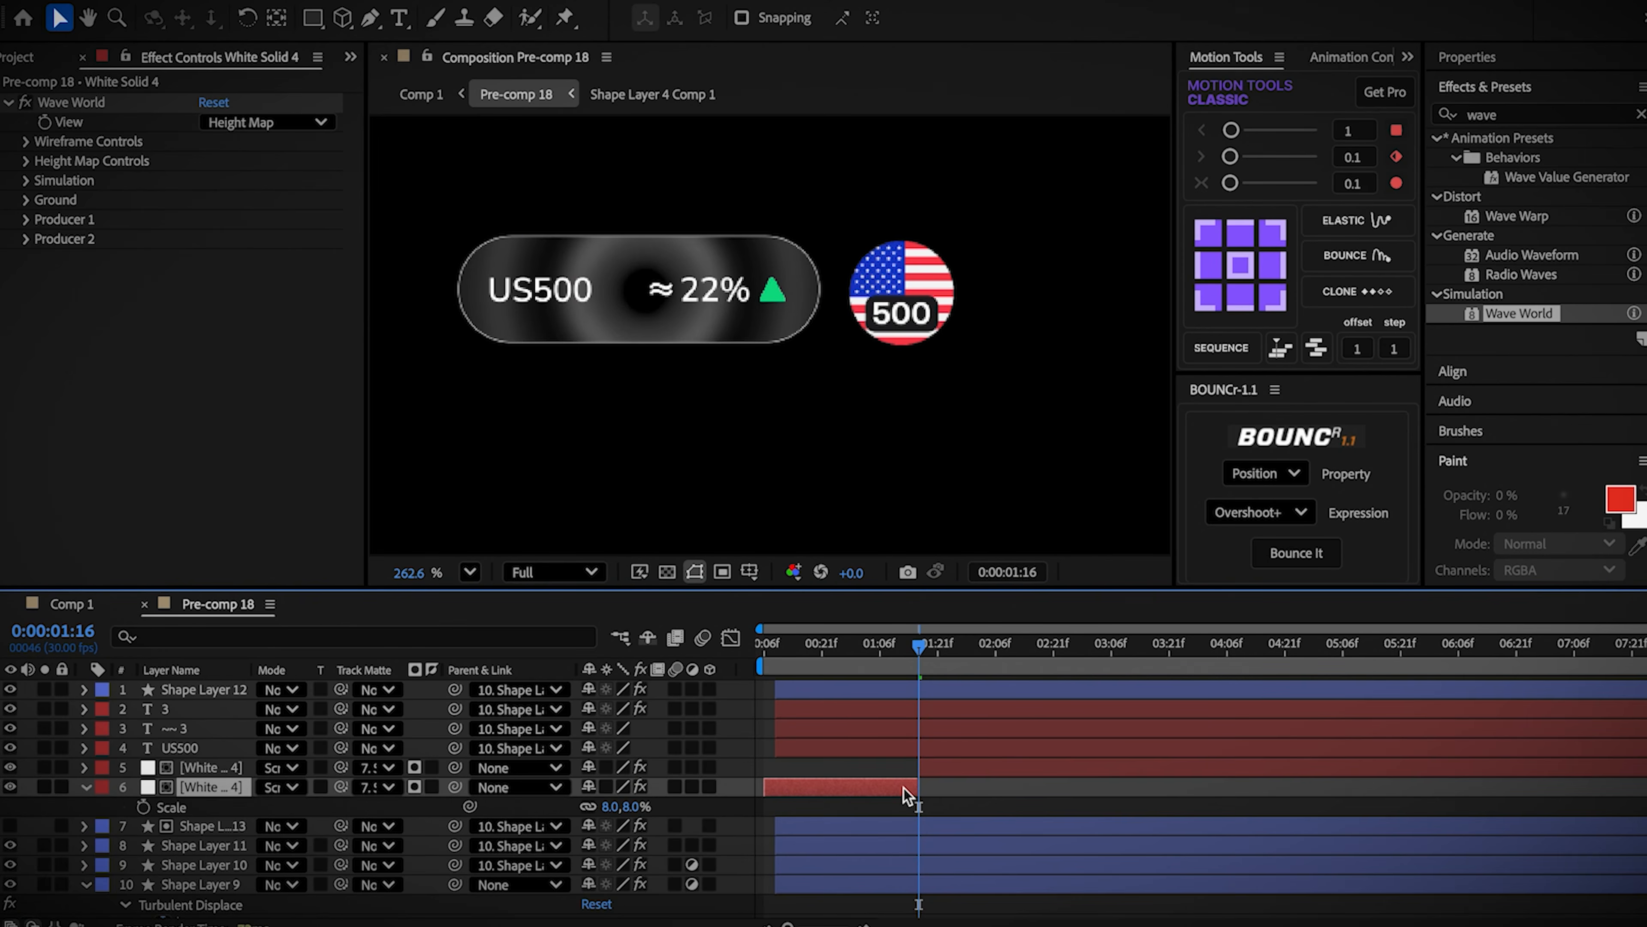
pyautogui.press('Delete')
# Step: Keyframe the white solid's opacity to fade out to 0% at 0:00:02:05
pyautogui.scroll(-1, 932, 767)
pyautogui.click(966, 663)
pyautogui.moveTo(966, 663); pyautogui.dragTo(991, 644)
pyautogui.press('t')
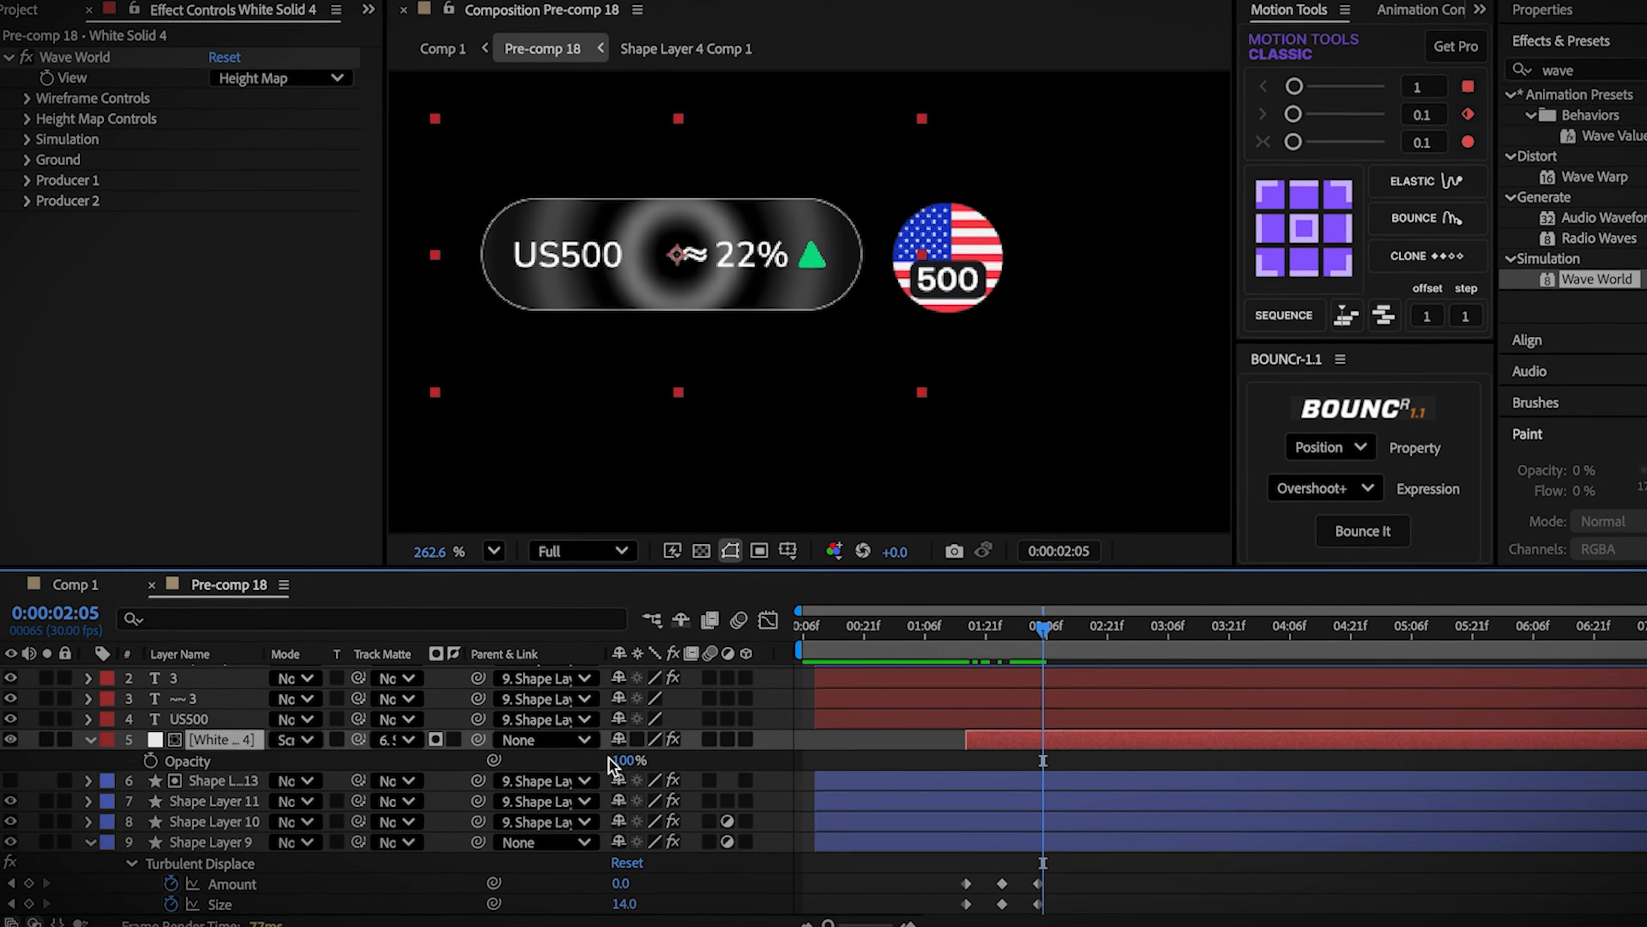
pyautogui.moveTo(587, 770); pyautogui.dragTo(300, 771)
pyautogui.click(153, 757)
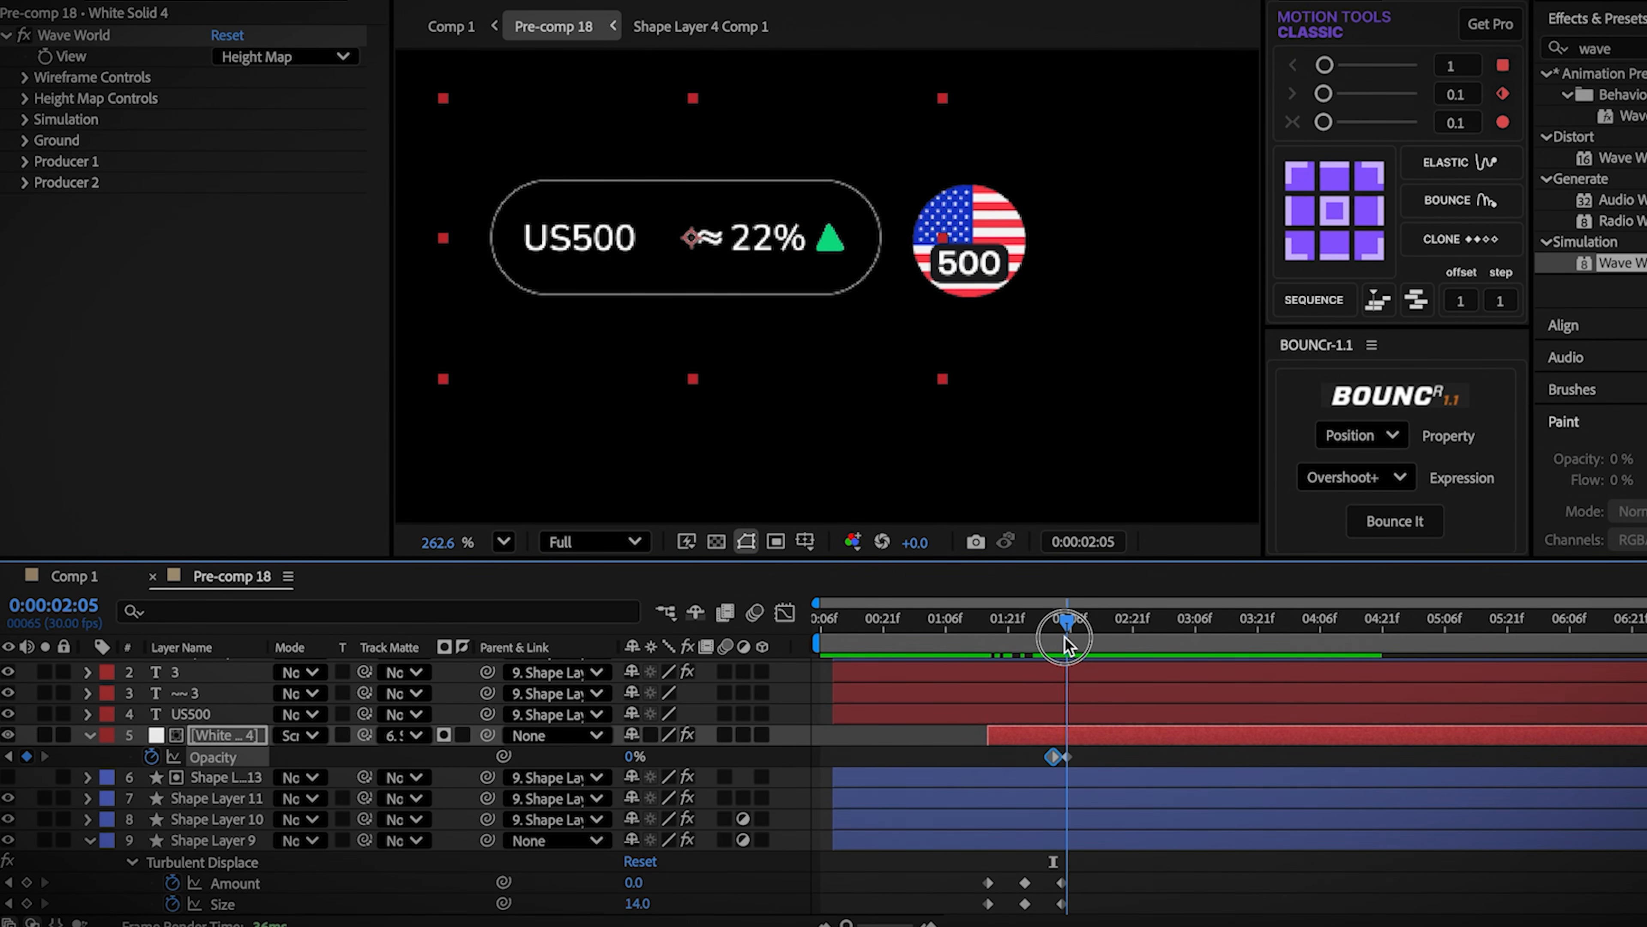
# Step: Split the white solid at 0:00:02:05 and delete the part after the fade-out
pyautogui.press('super+shift+d')
pyautogui.press('Delete')
pyautogui.moveTo(1066, 637); pyautogui.dragTo(926, 652)
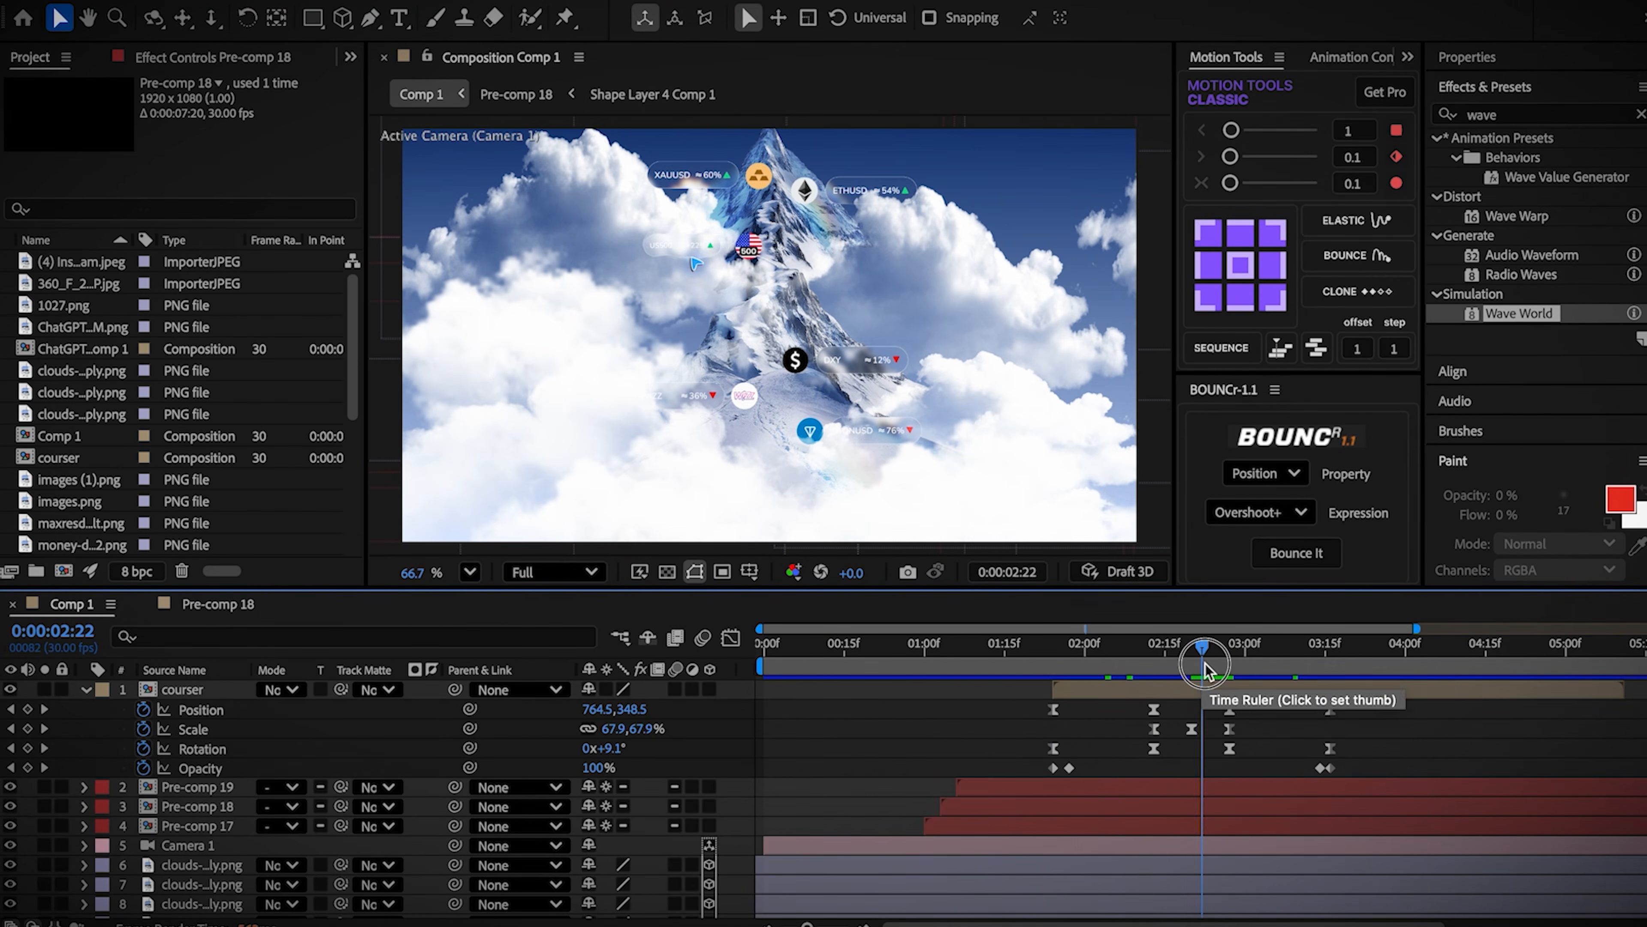
# Step: In Comp 1, move Pre-comp 18 above Pre-comp 19 and keyframe its position and scale at 0:00:02:27
pyautogui.click(195, 806)
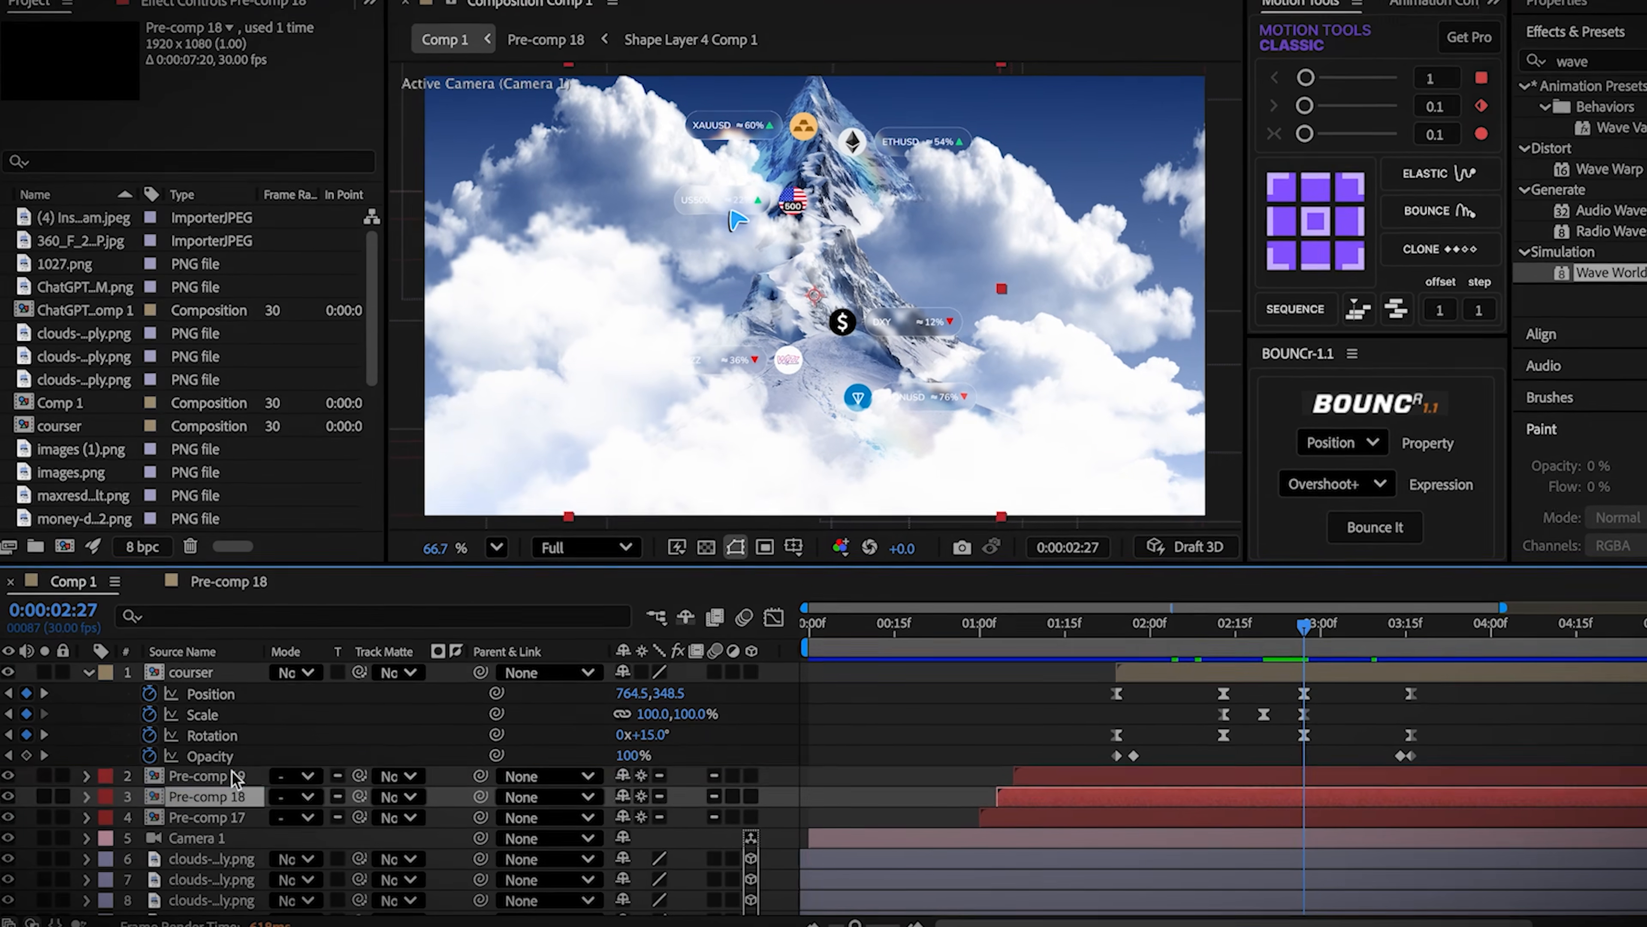
pyautogui.moveTo(1099, 796); pyautogui.dragTo(1095, 767)
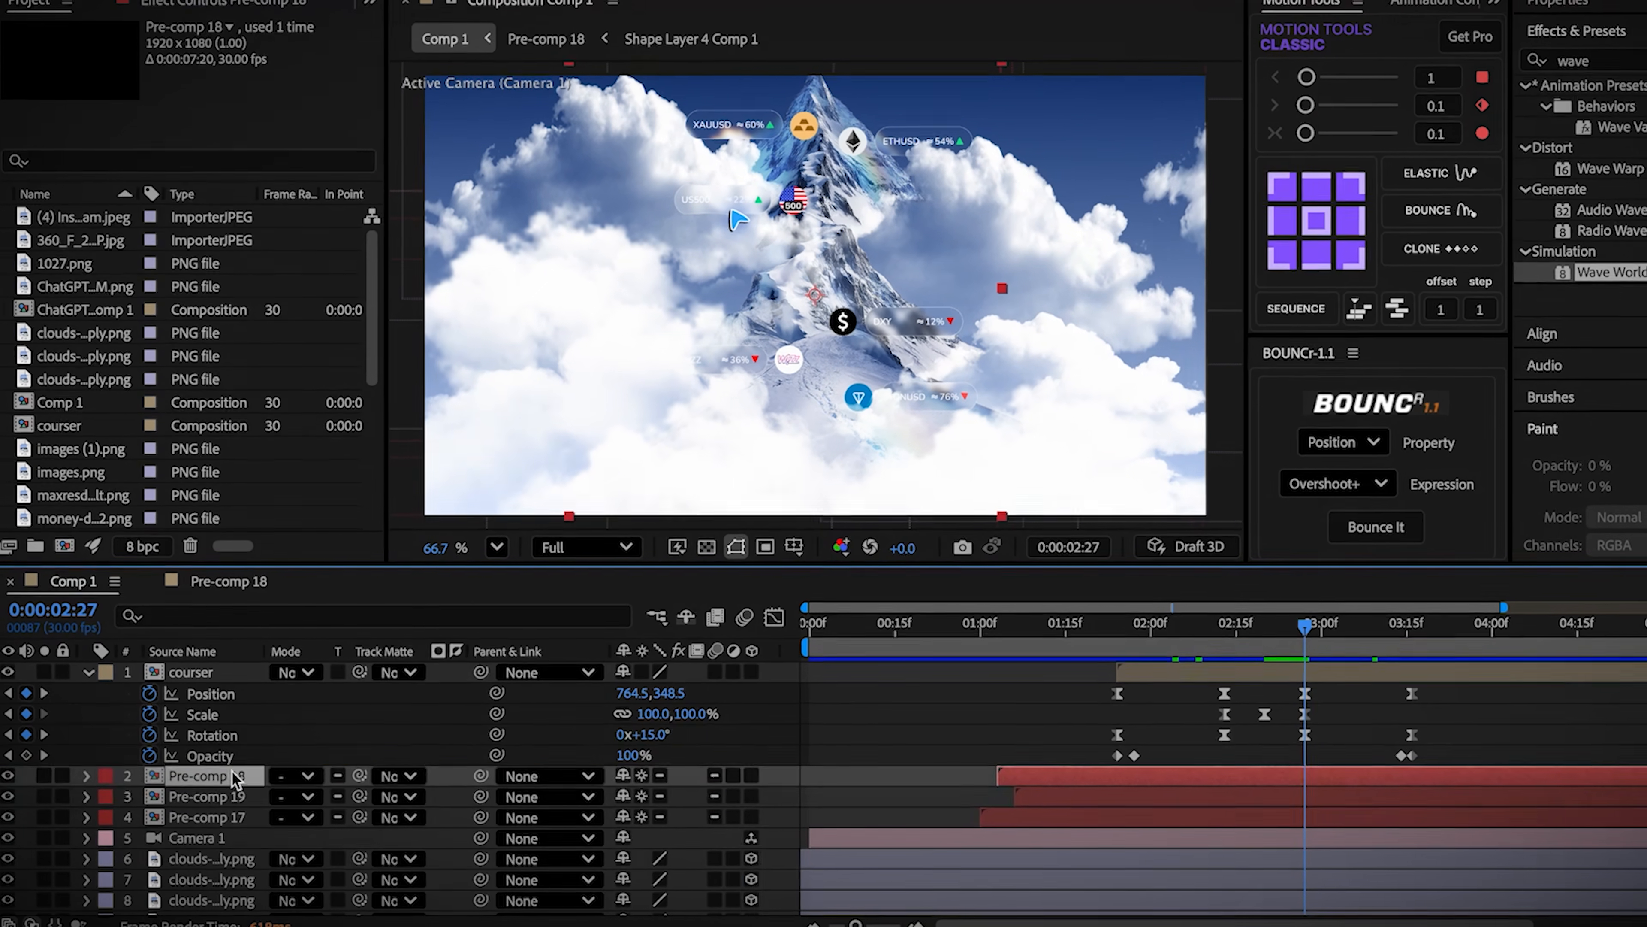
pyautogui.press('s')
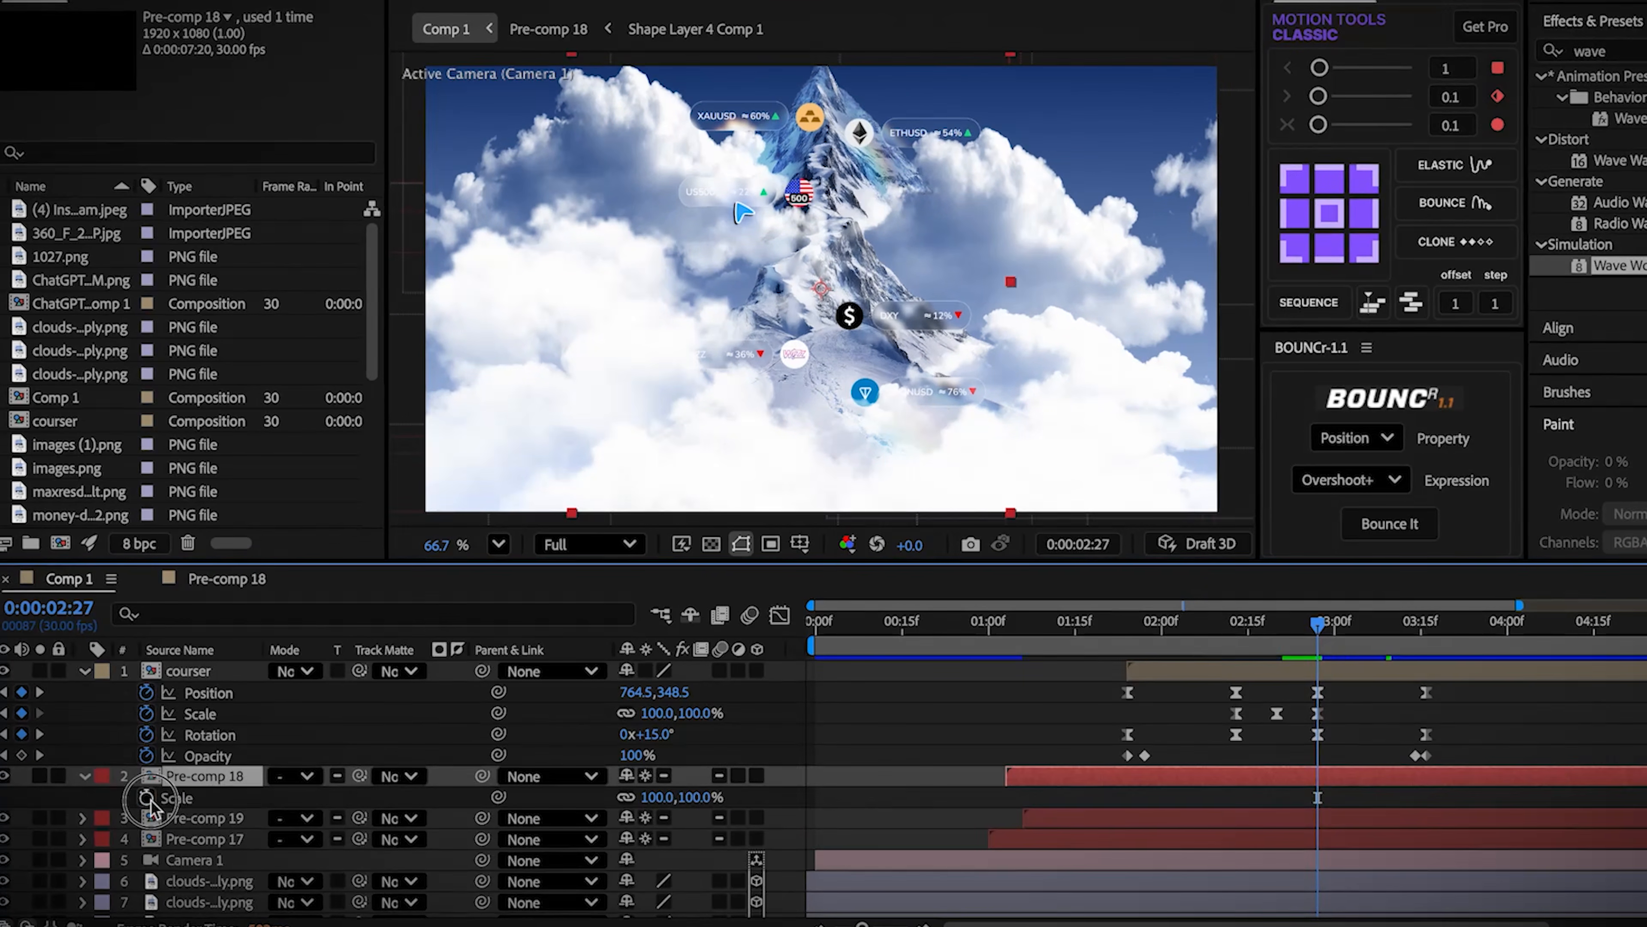
pyautogui.hotkey('shift', 's')
# Step: Set Pre-comp 18's scale to 200% at 0:00:03:28
pyautogui.press('space')
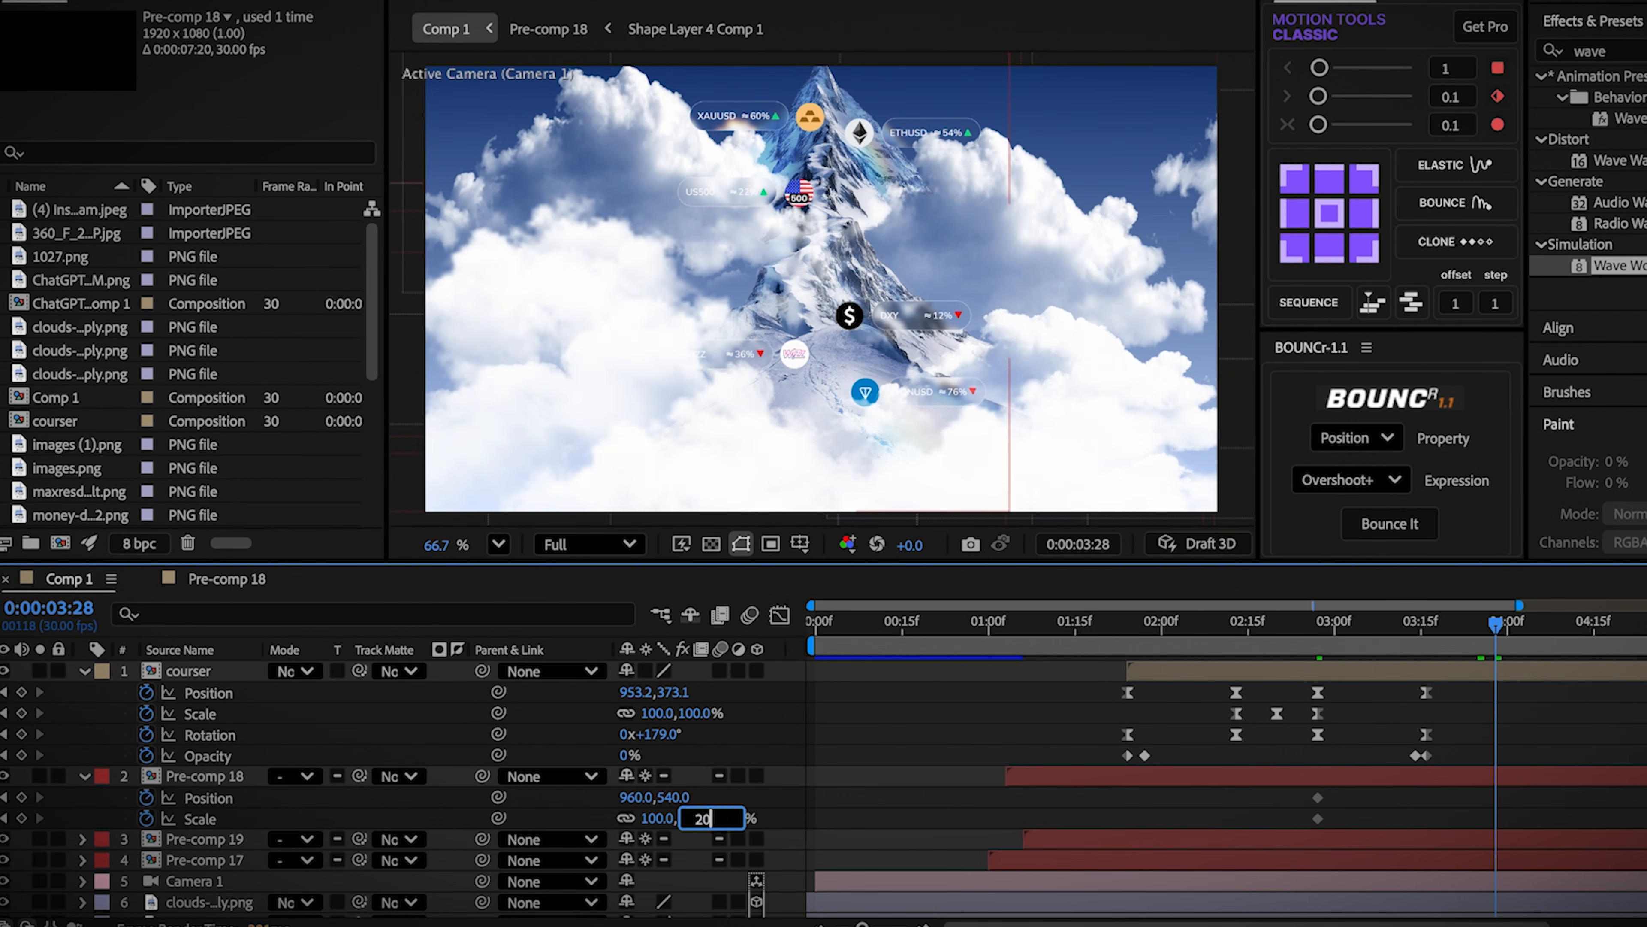
pyautogui.write('0')
pyautogui.press('Return')
# Step: Show the rulers and place a vertical and a horizontal guide through the centre of the frame
pyautogui.click(799, 544)
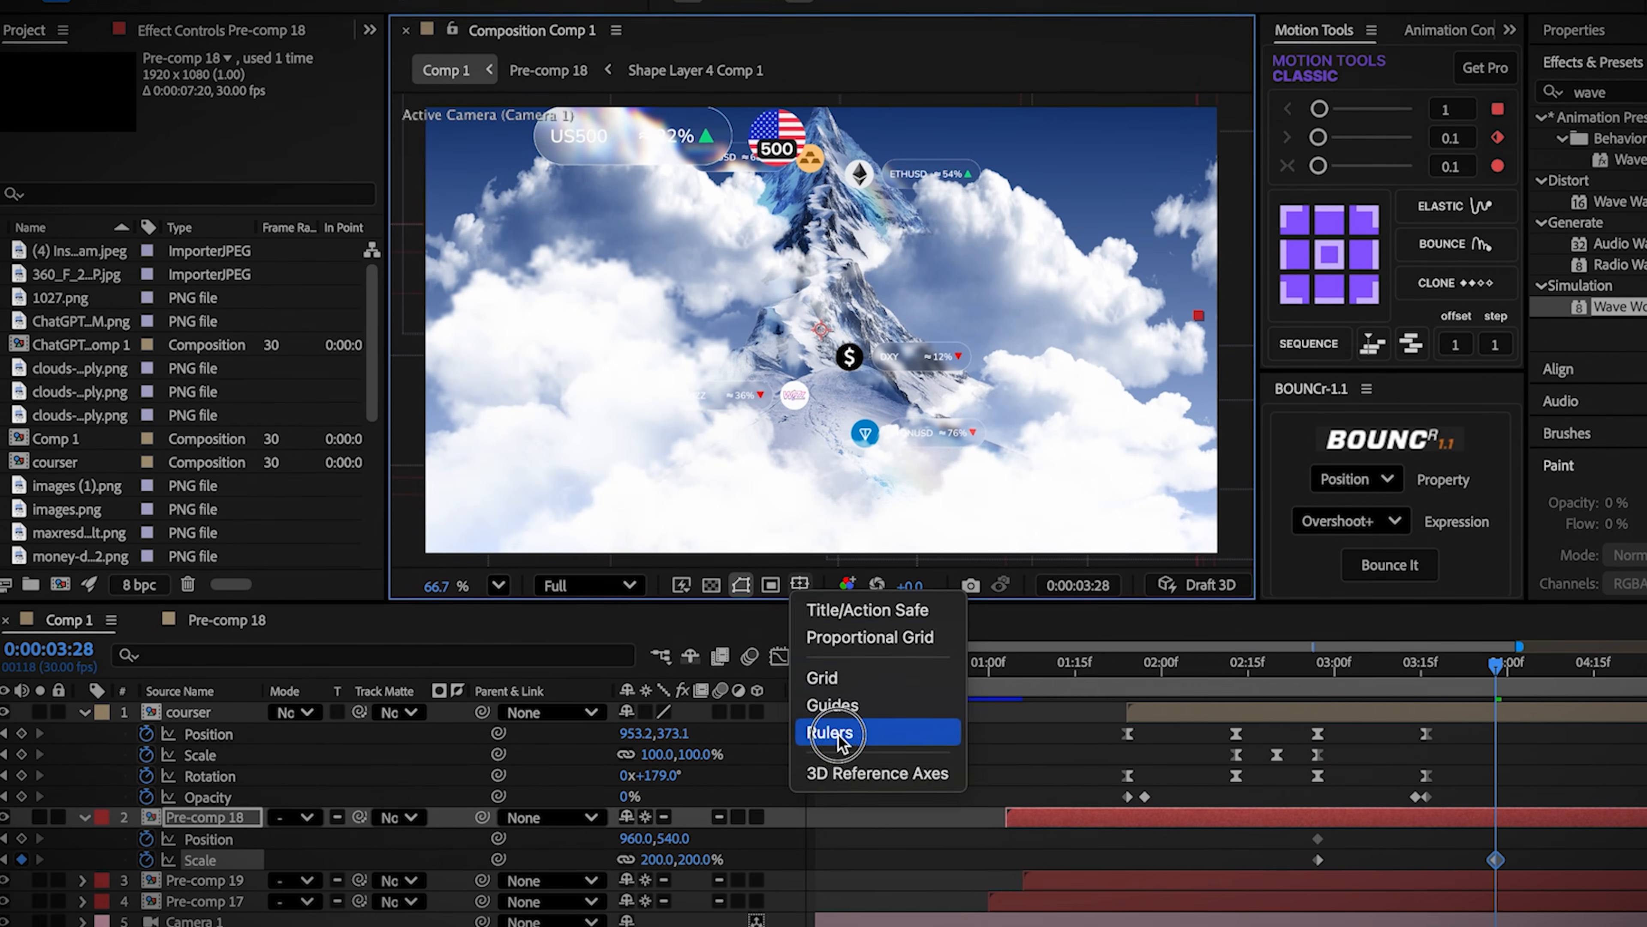
pyautogui.click(837, 694)
pyautogui.moveTo(409, 271); pyautogui.dragTo(828, 264)
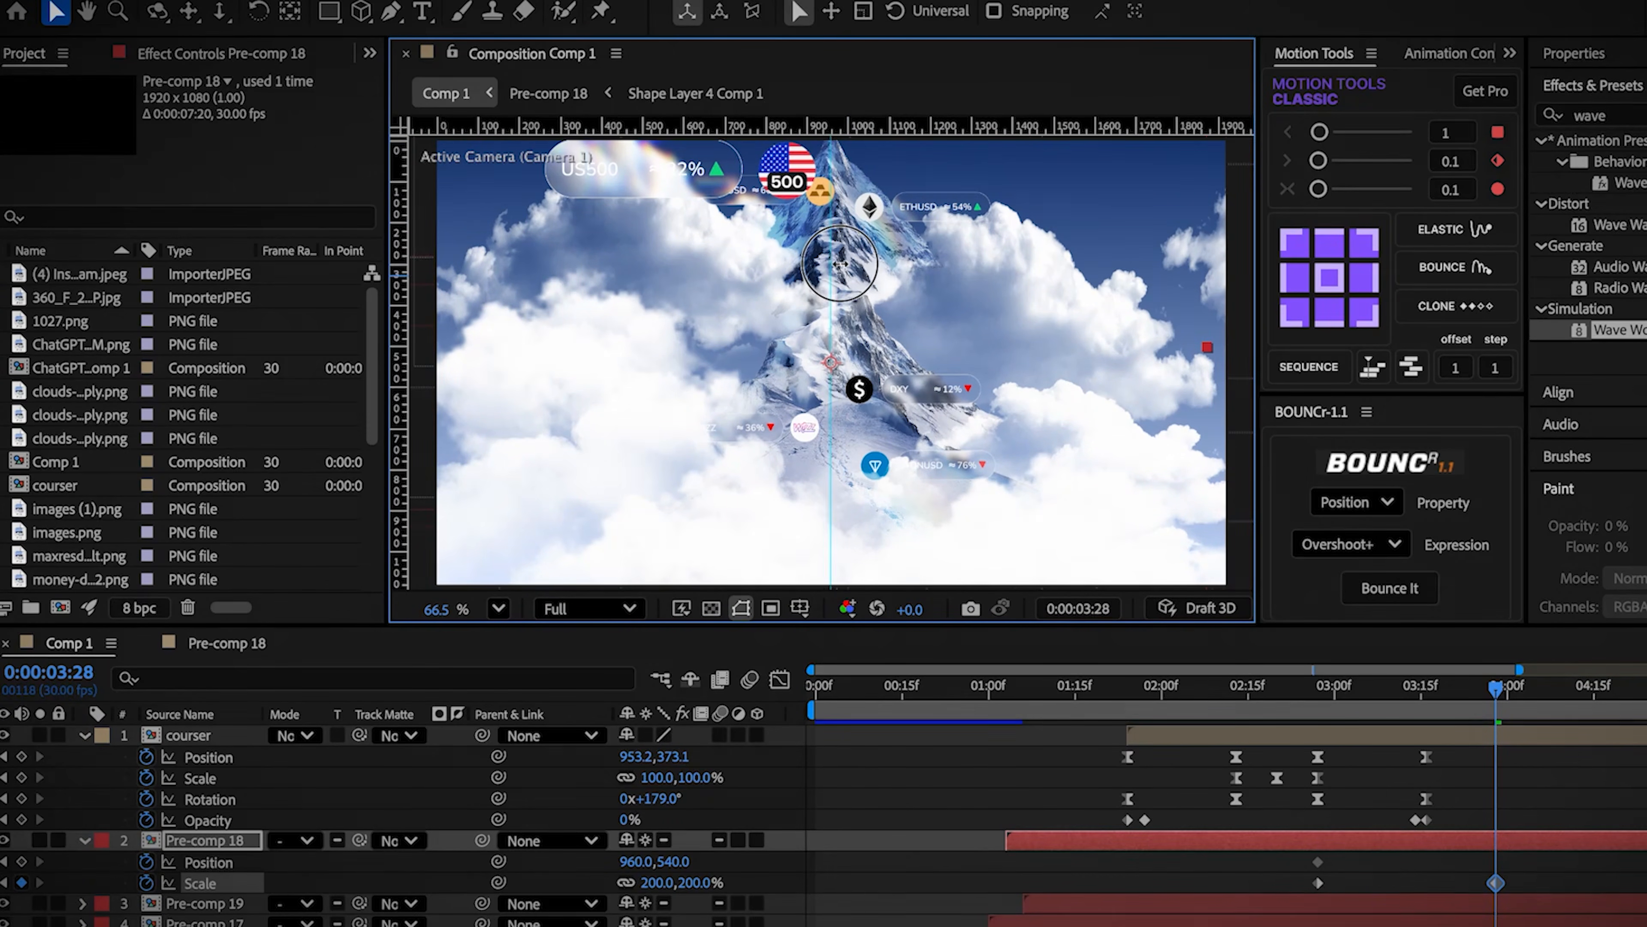
pyautogui.moveTo(520, 217); pyautogui.dragTo(507, 363)
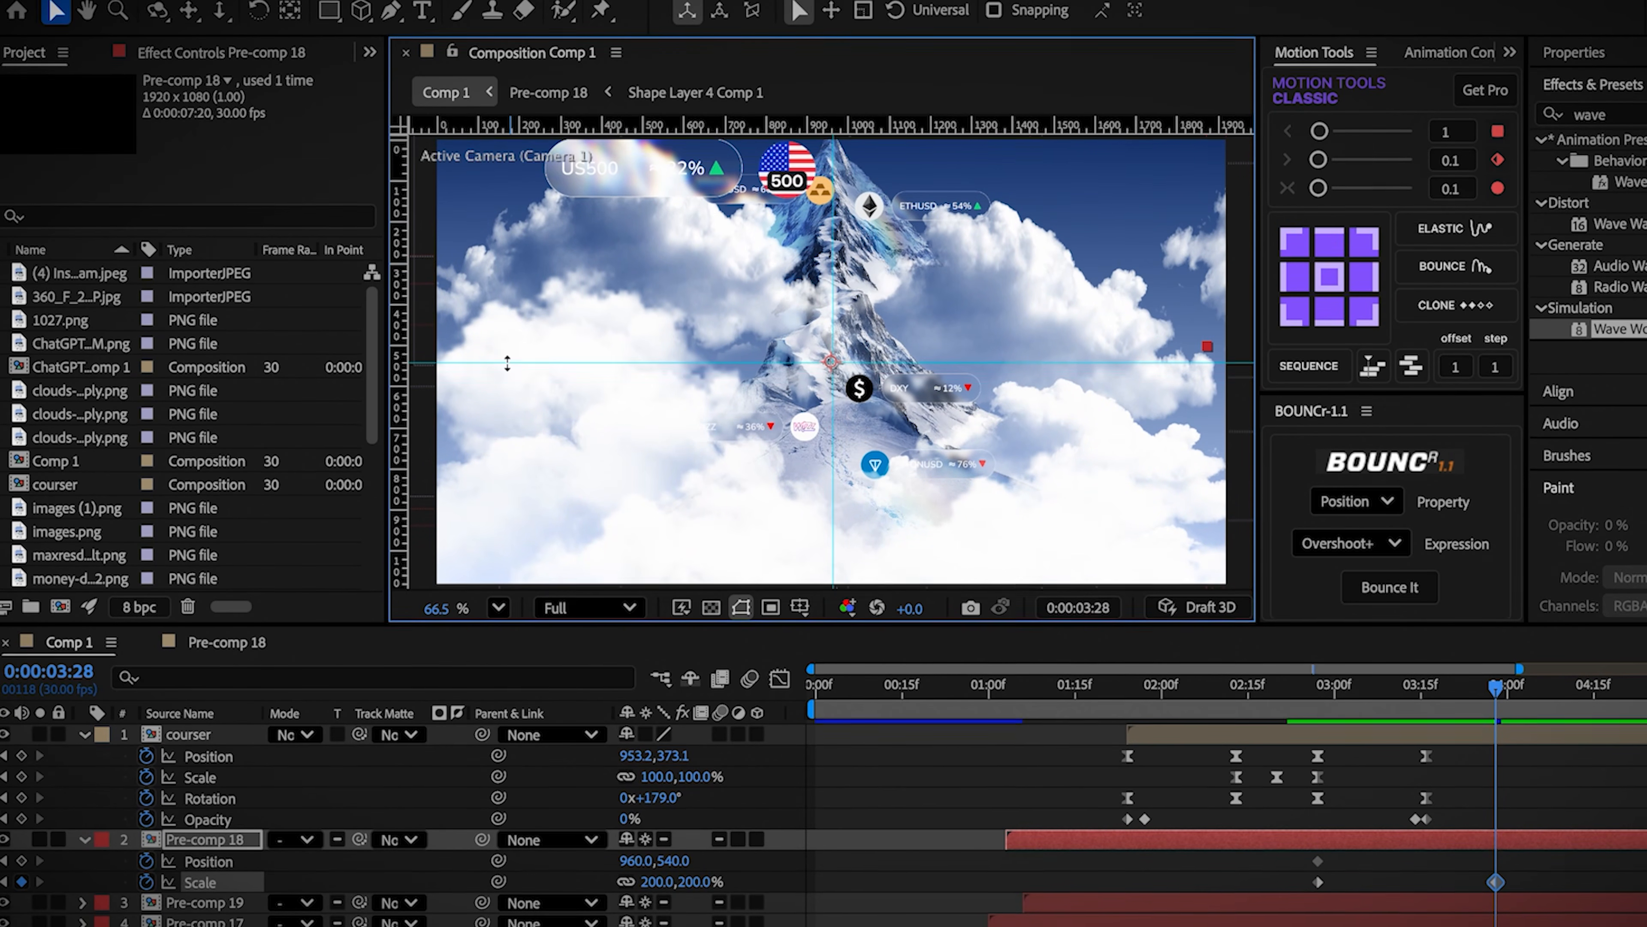
# Step: Set Pre-comp 18's position to 1408, 1017 at 0:00:03:28 and apply Easy Ease to its position and scale keyframes
pyautogui.moveTo(674, 861); pyautogui.dragTo(803, 861)
pyautogui.moveTo(803, 801); pyautogui.dragTo(831, 802)
pyautogui.moveTo(674, 802); pyautogui.dragTo(843, 802)
pyautogui.moveTo(636, 802); pyautogui.dragTo(843, 802)
pyautogui.moveTo(686, 795); pyautogui.dragTo(726, 795)
pyautogui.click(779, 615)
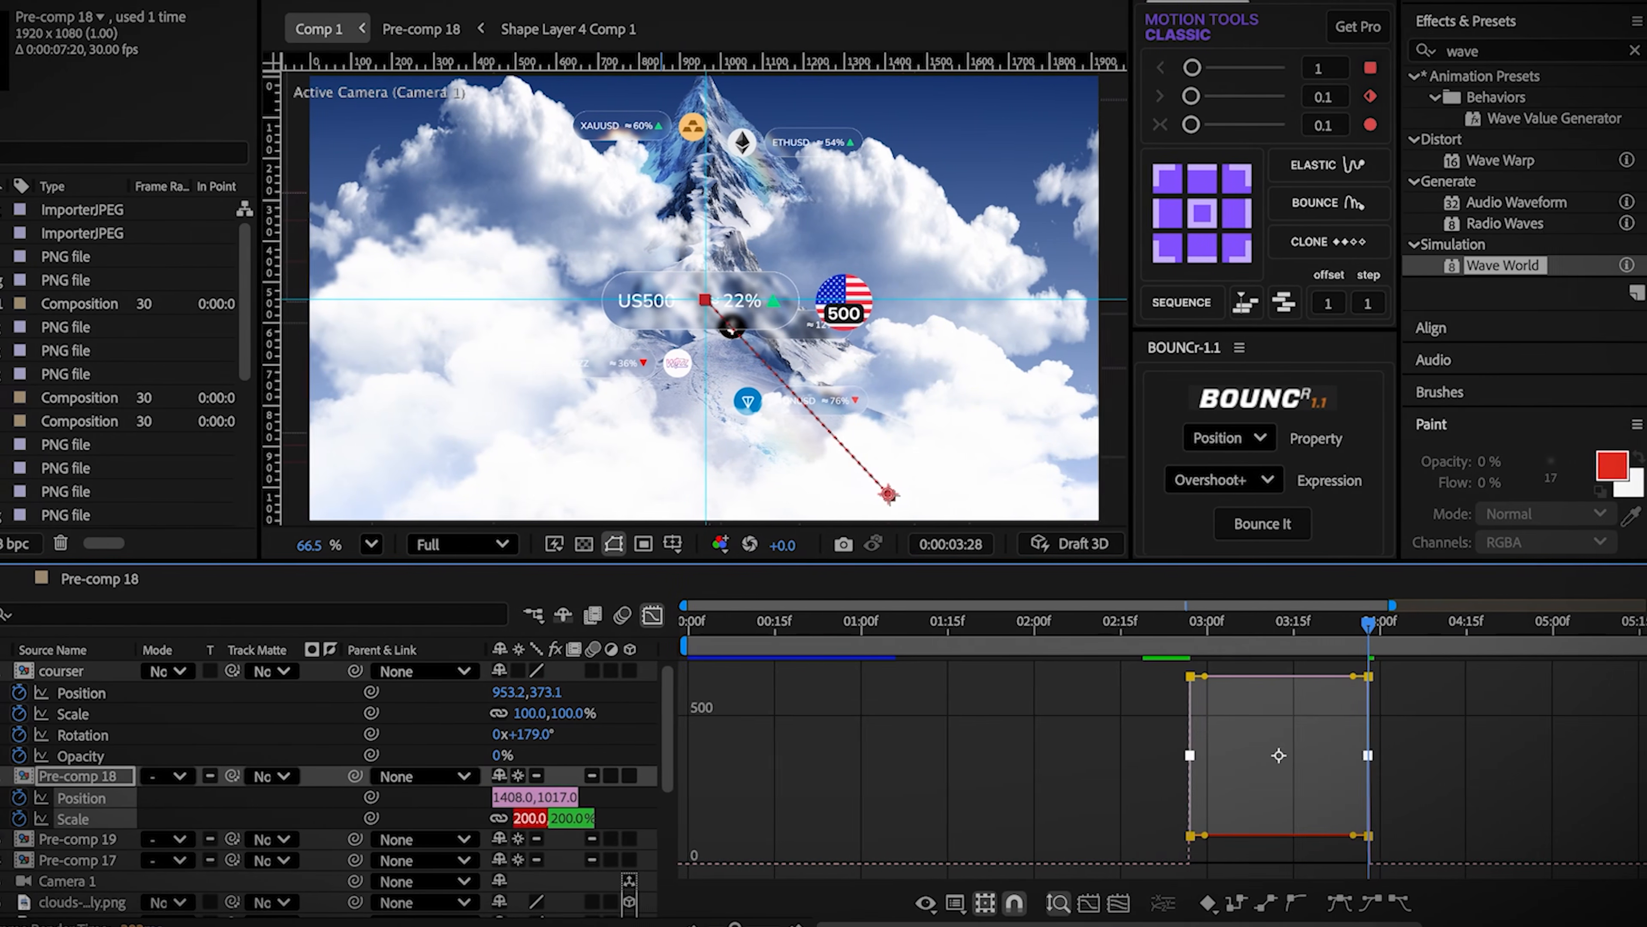
pyautogui.press('F9')
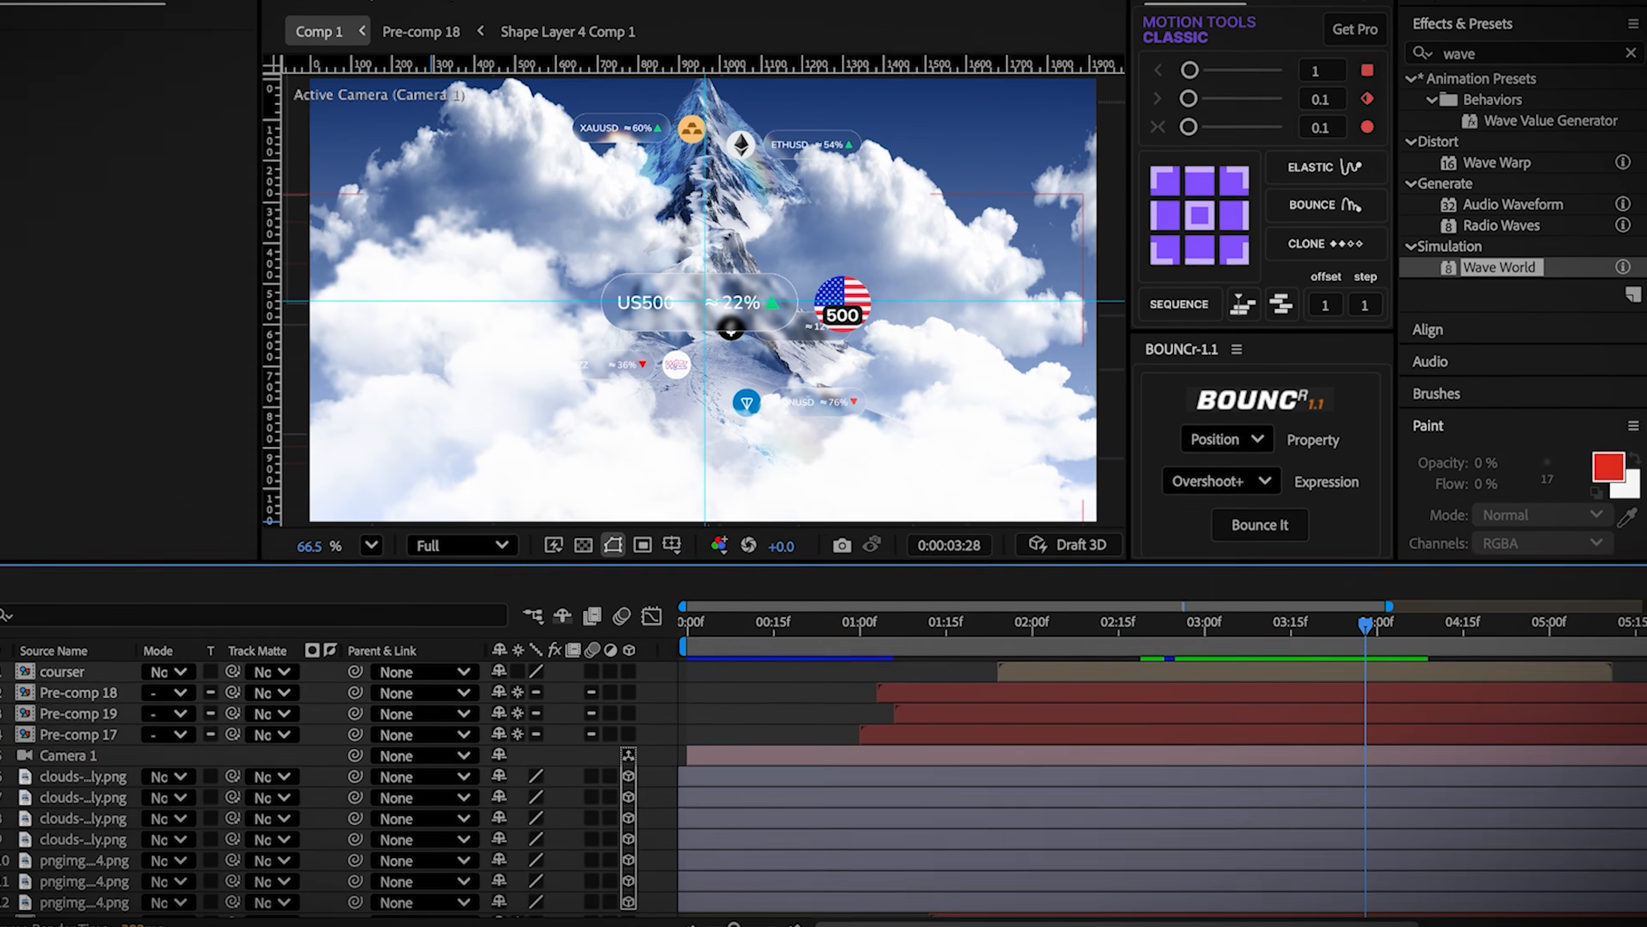
# Step: Add a white solid to Comp 1 directly beneath Pre-comp 18 and give it an orange label
pyautogui.rightClick(48, 660)
pyautogui.moveTo(97, 635)
pyautogui.click(396, 553)
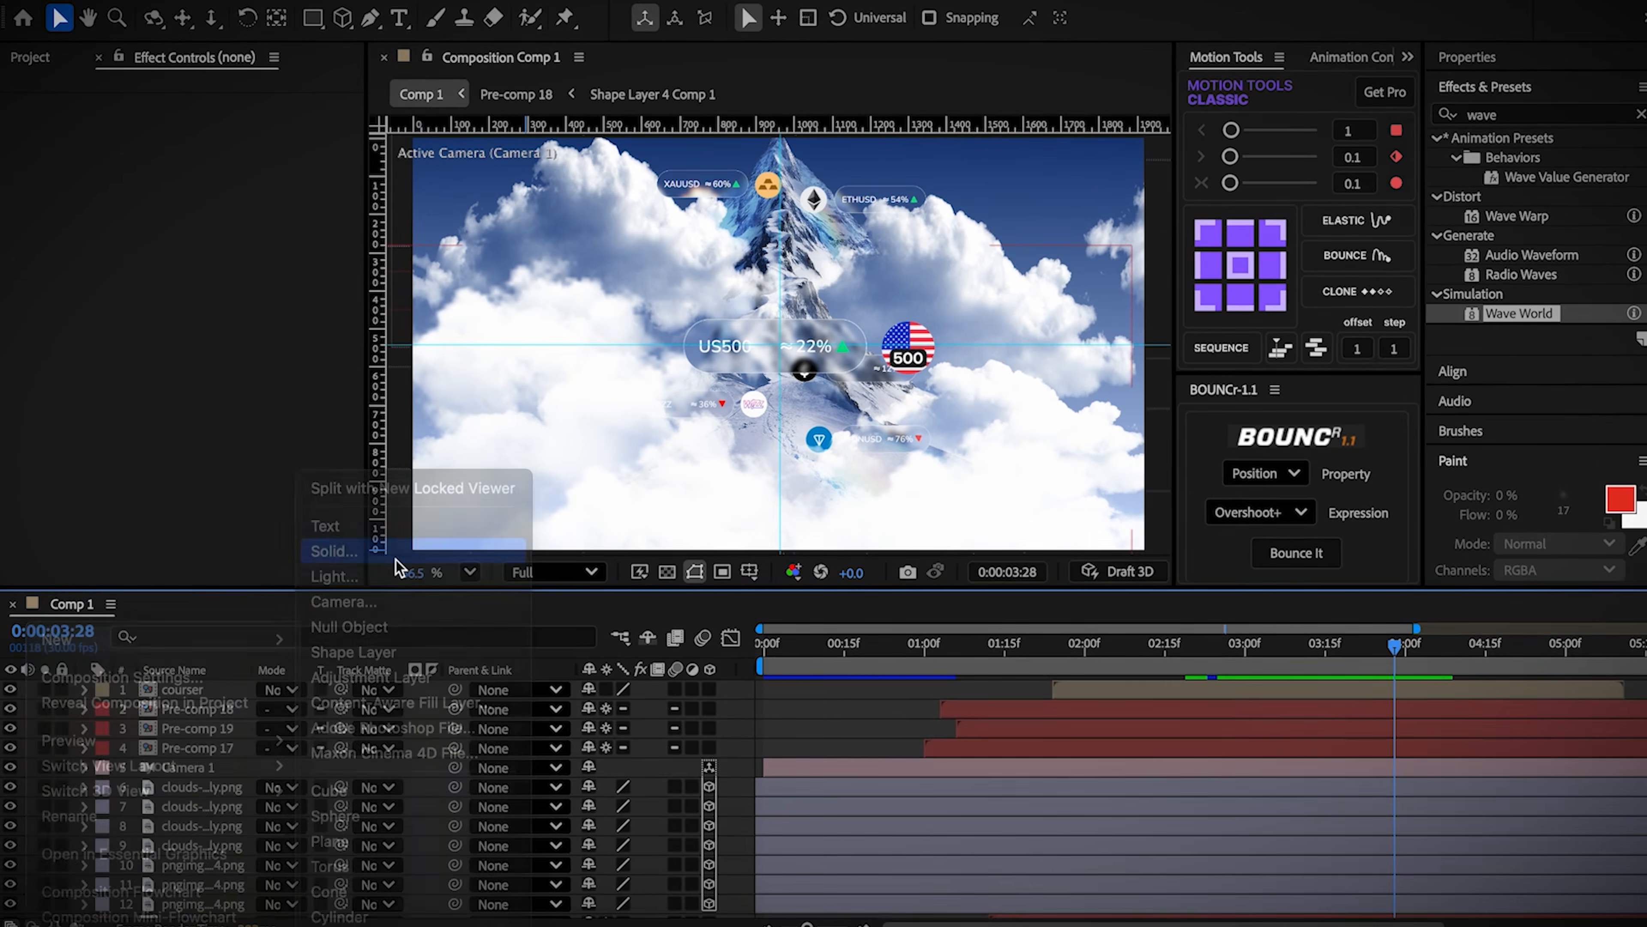
pyautogui.press('Return')
pyautogui.moveTo(198, 710); pyautogui.dragTo(191, 731)
pyautogui.click(102, 728)
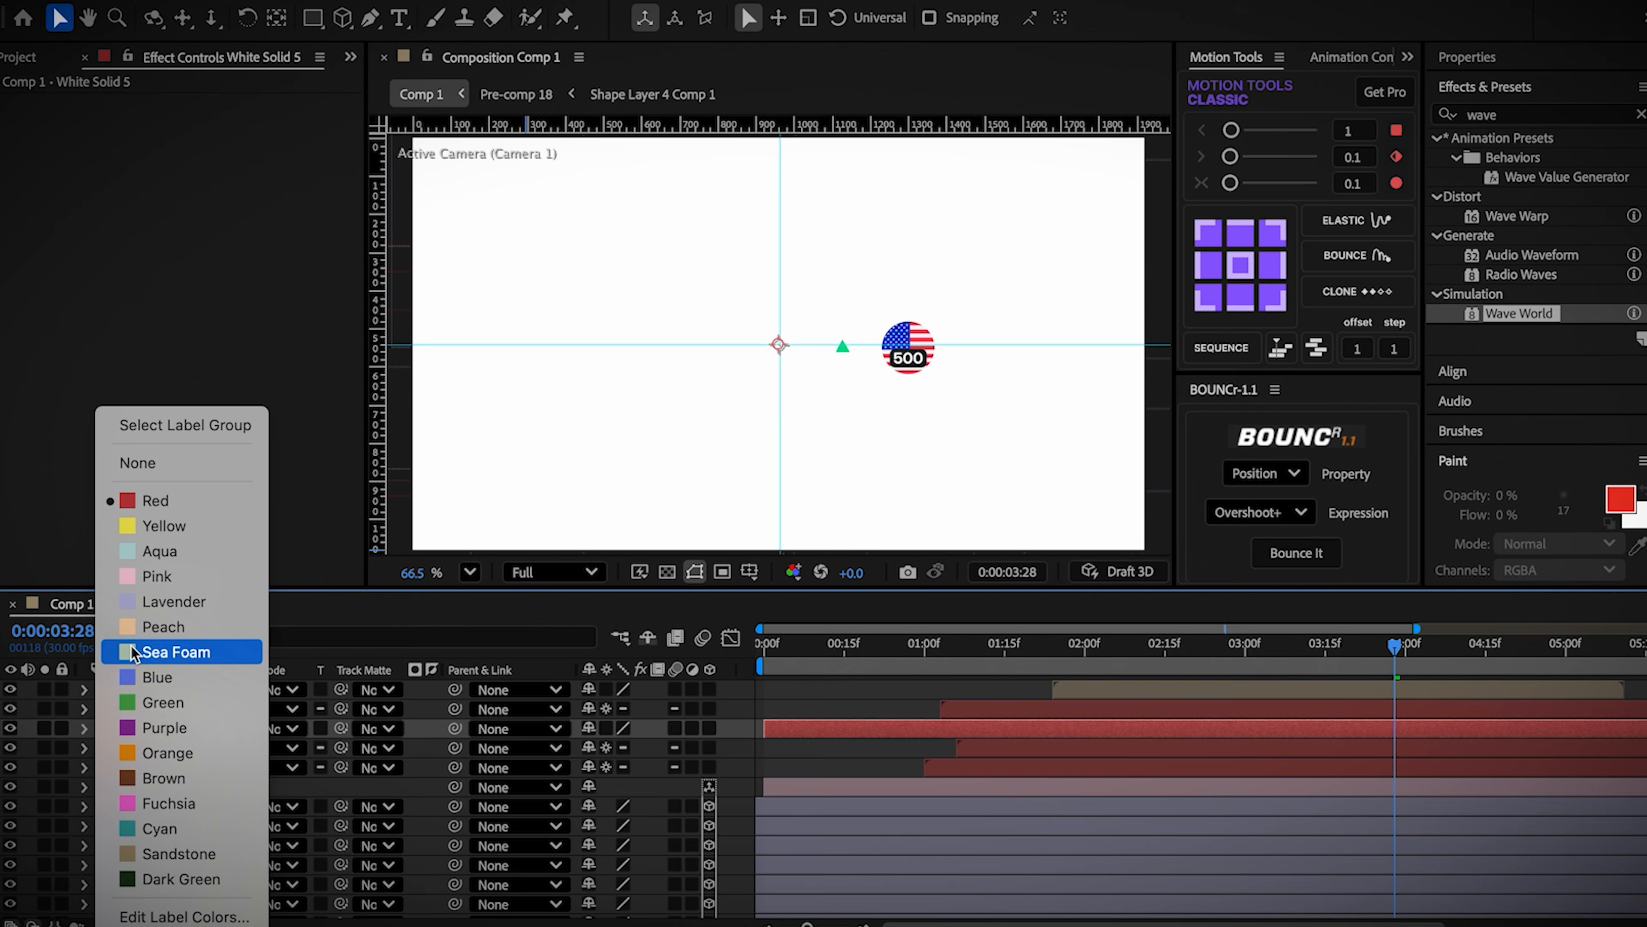
pyautogui.click(140, 752)
# Step: Apply Gradient Ramp to White Solid 5, starting at the frame's top centre (1925.7, 531.0) and ending at its bottom centre (1922.7, 1620.0)
pyautogui.click(1520, 115)
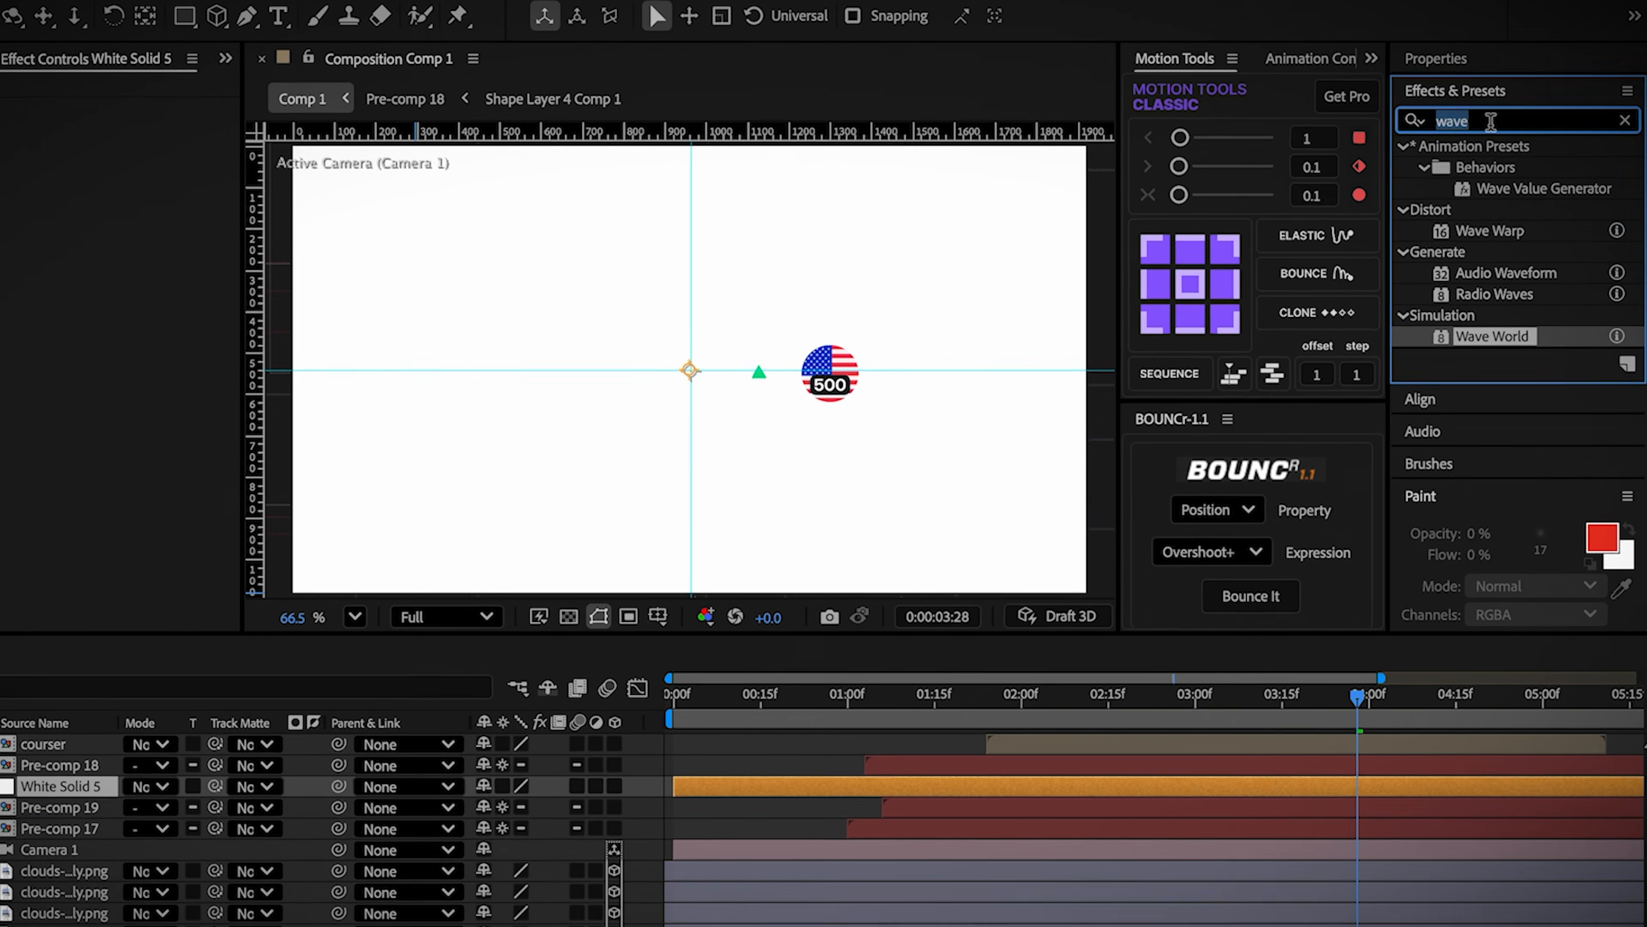
pyautogui.write('ramp')
pyautogui.doubleClick(1500, 167)
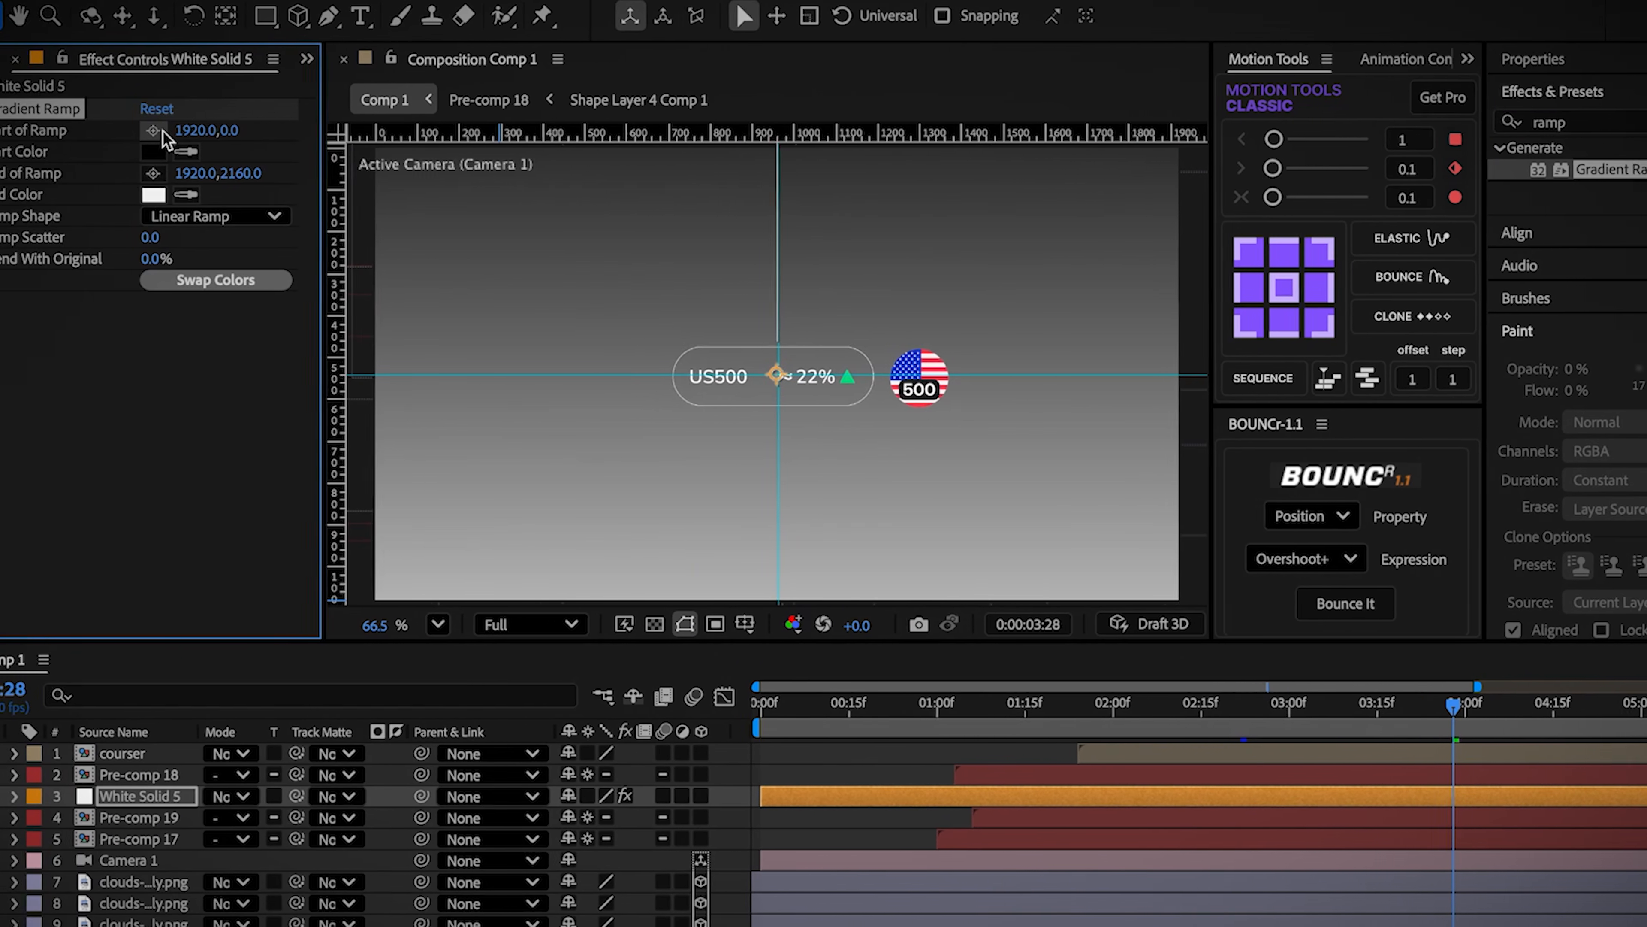
pyautogui.click(816, 147)
pyautogui.click(190, 174)
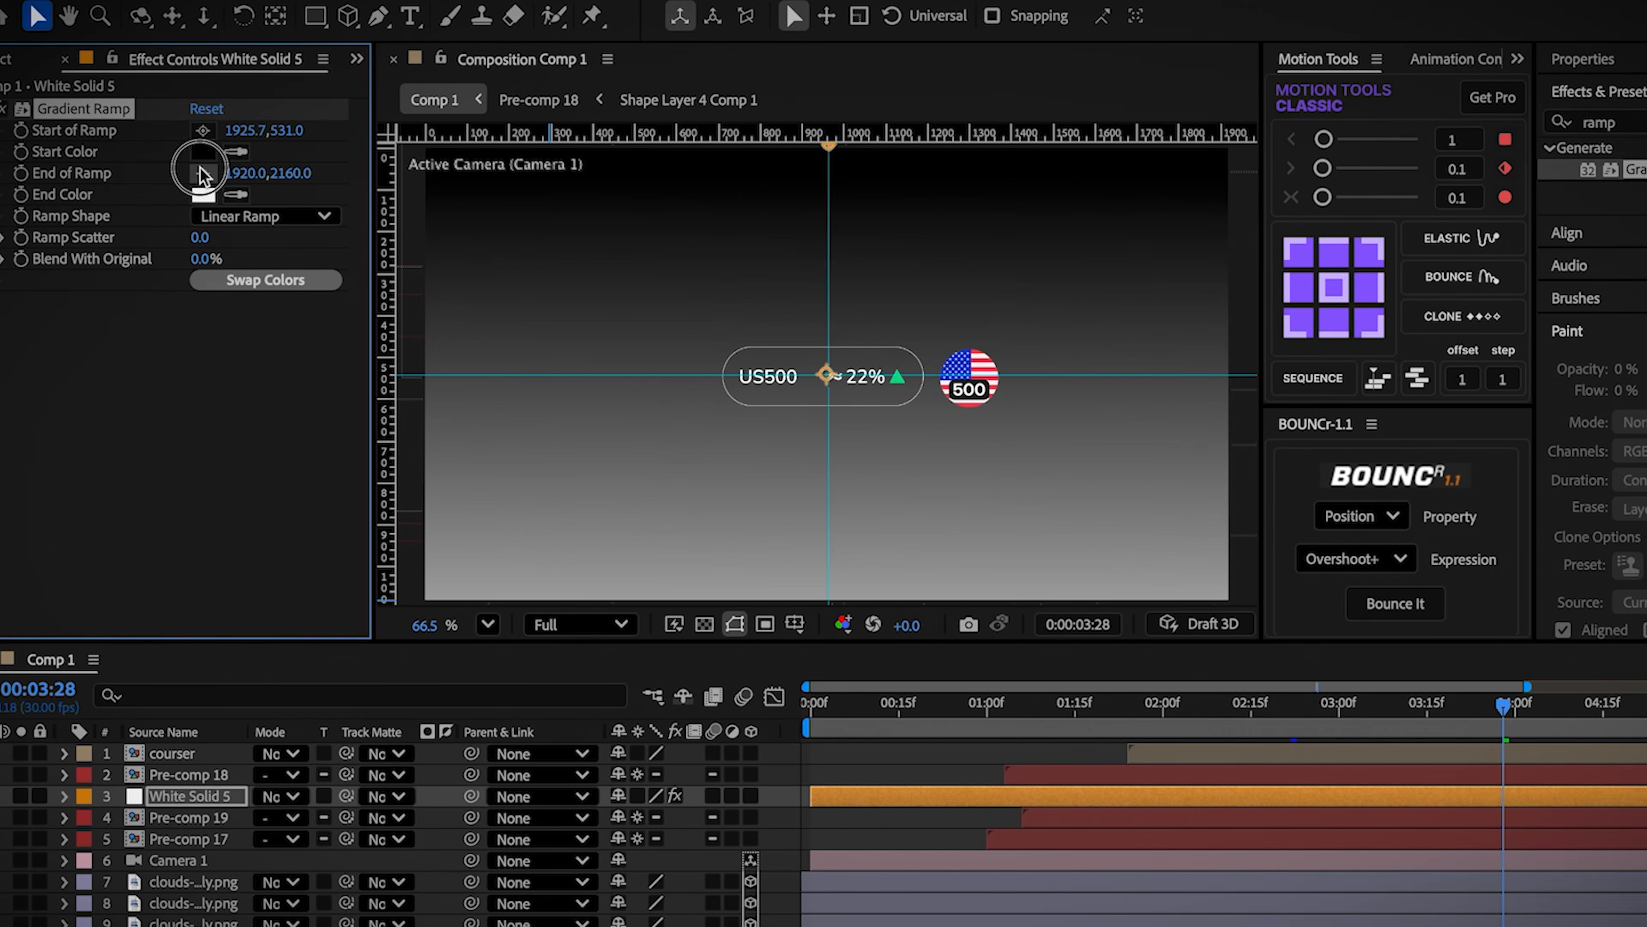
pyautogui.click(827, 593)
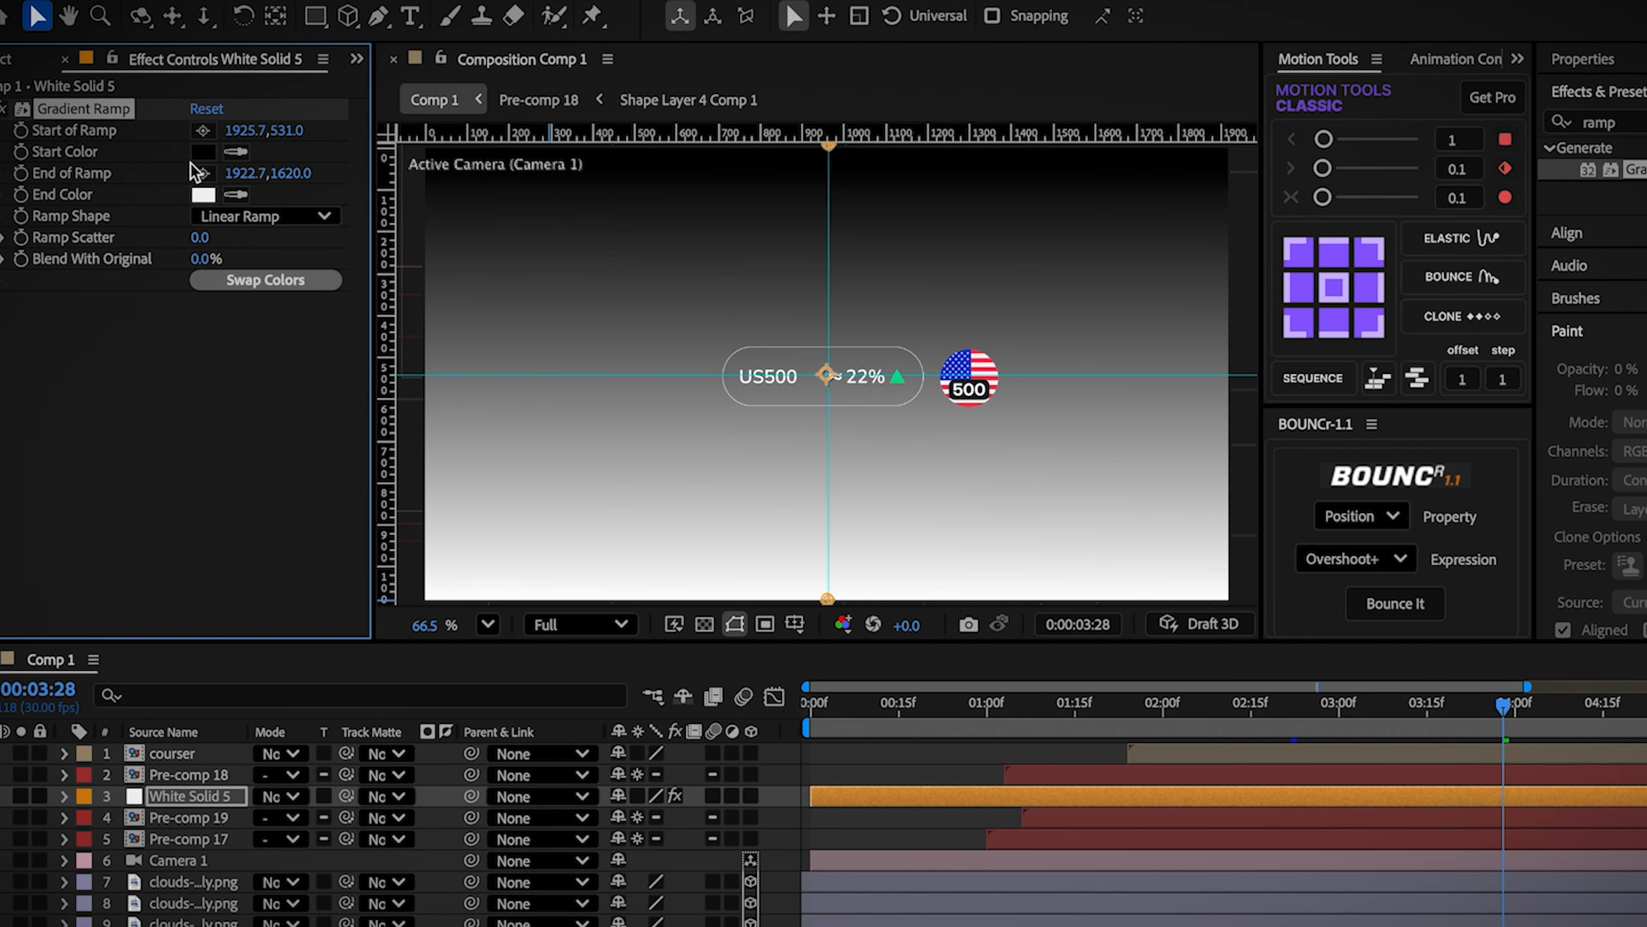
# Step: Set the Gradient Ramp's start colour to light blue and make White Solid 5 begin at 0:00:02:12
pyautogui.click(203, 151)
pyautogui.click(657, 655)
pyautogui.click(1029, 659)
pyautogui.click(1229, 714)
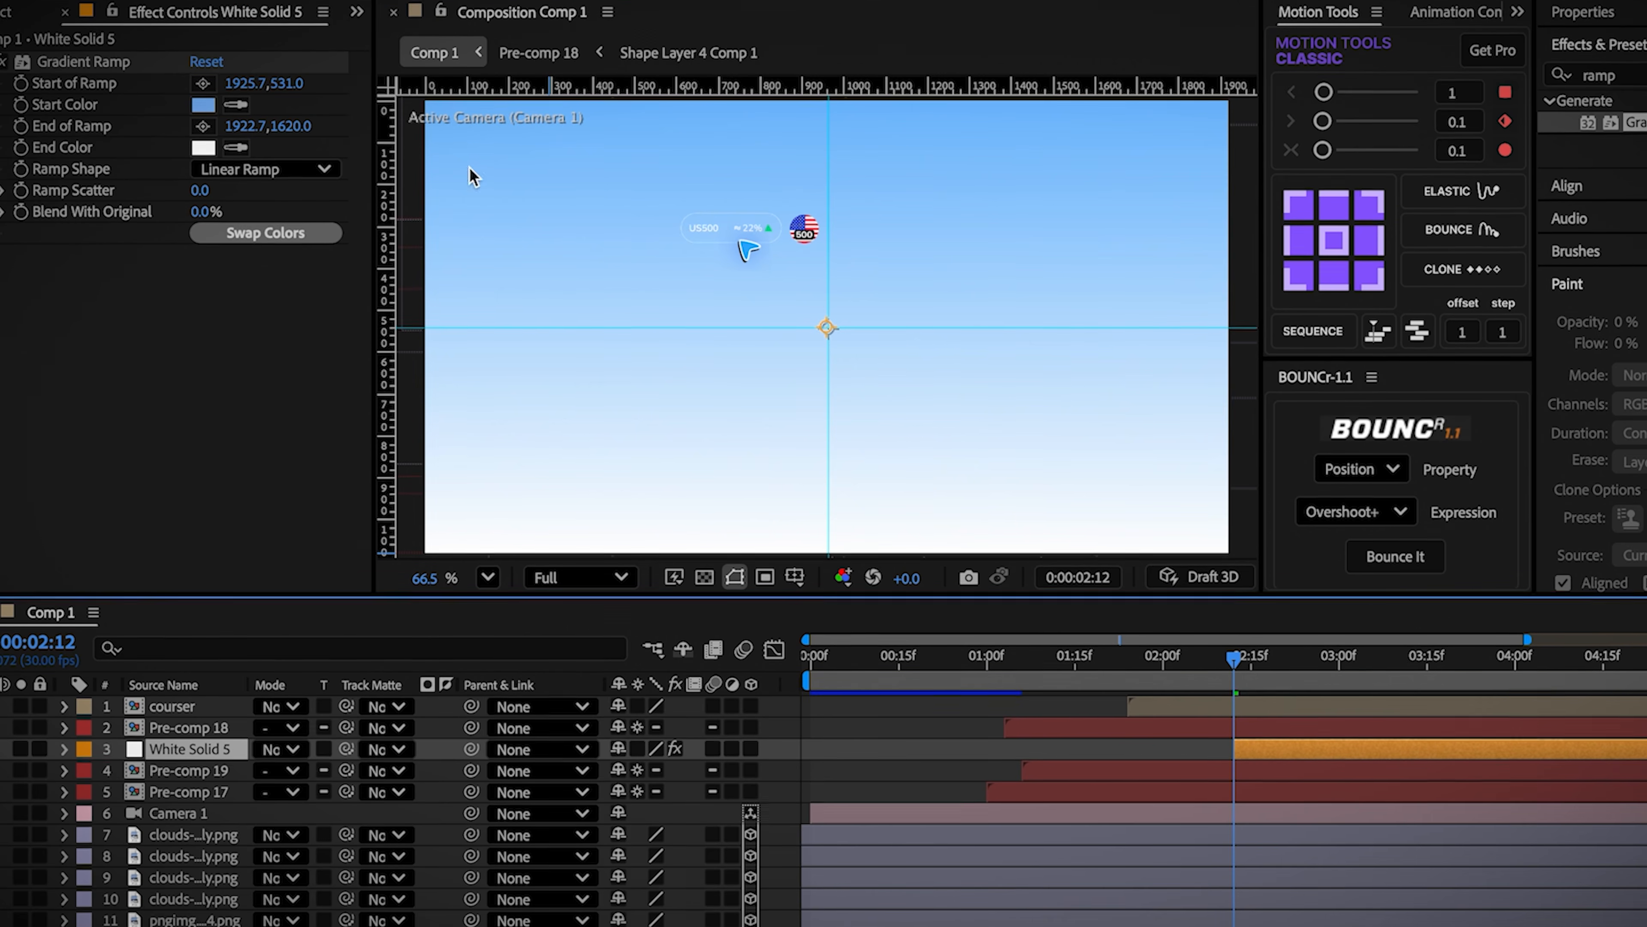
# Step: Draw a small circular mask on White Solid 5 at the centre of the frame
pyautogui.click(316, 9)
pyautogui.moveTo(812, 281); pyautogui.dragTo(838, 305)
pyautogui.moveTo(837, 387); pyautogui.dragTo(840, 388)
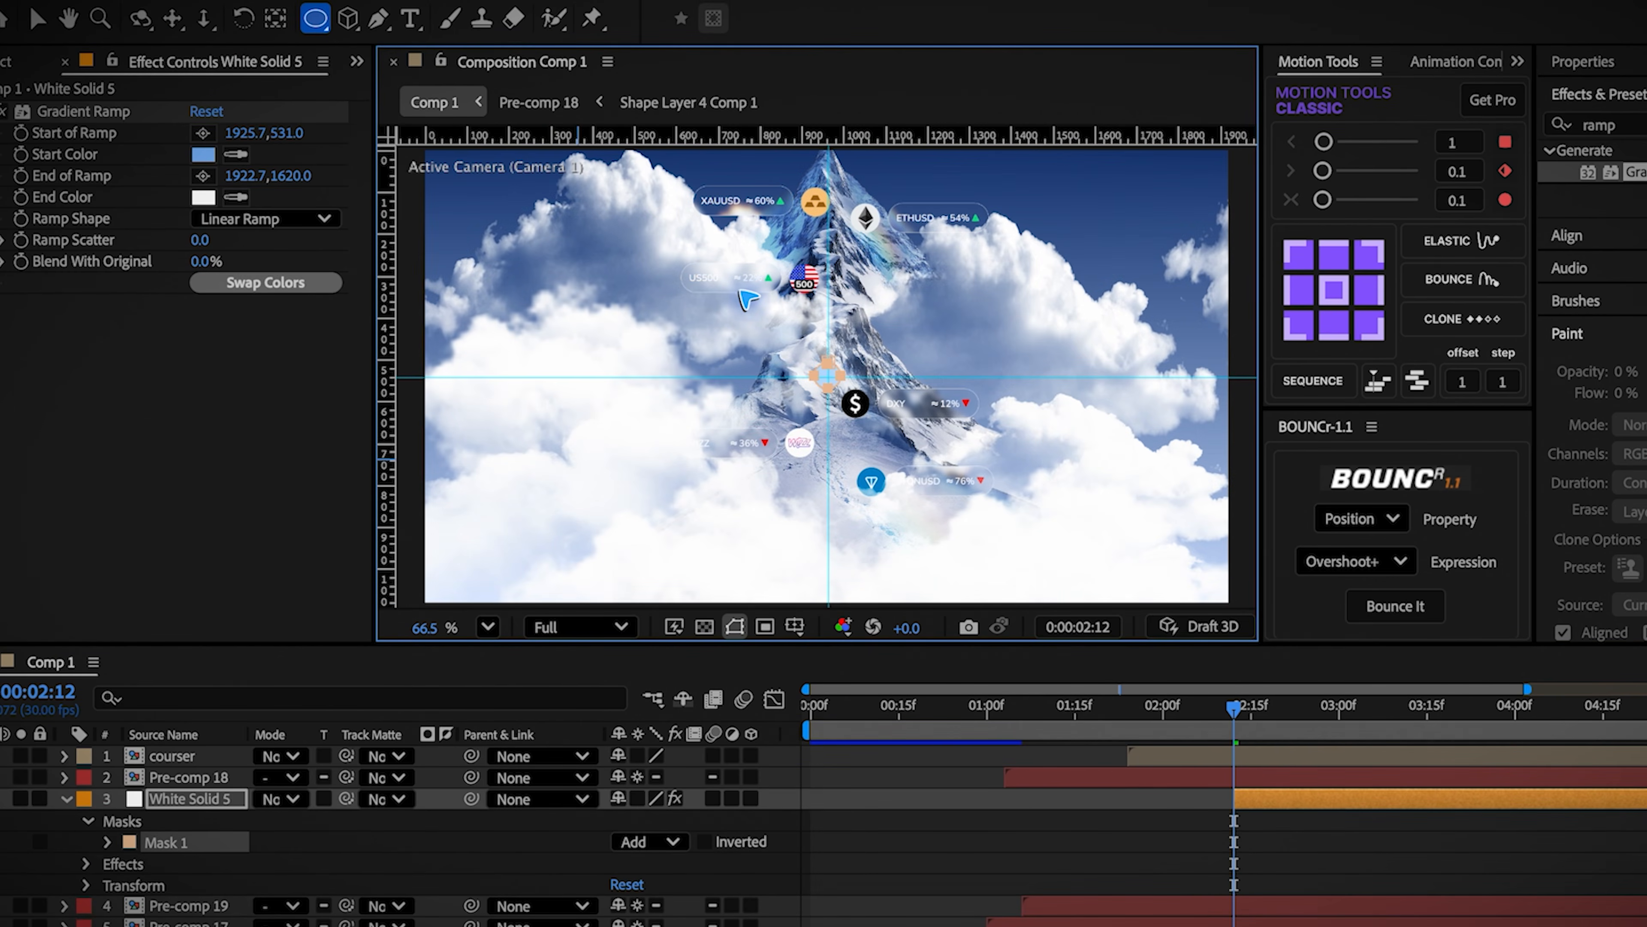
# Step: Keyframe Mask 1's expansion at -51 pixels at 0:00:02:12, shrinking the circle completely
pyautogui.scroll(2, 903, 286)
pyautogui.click(108, 842)
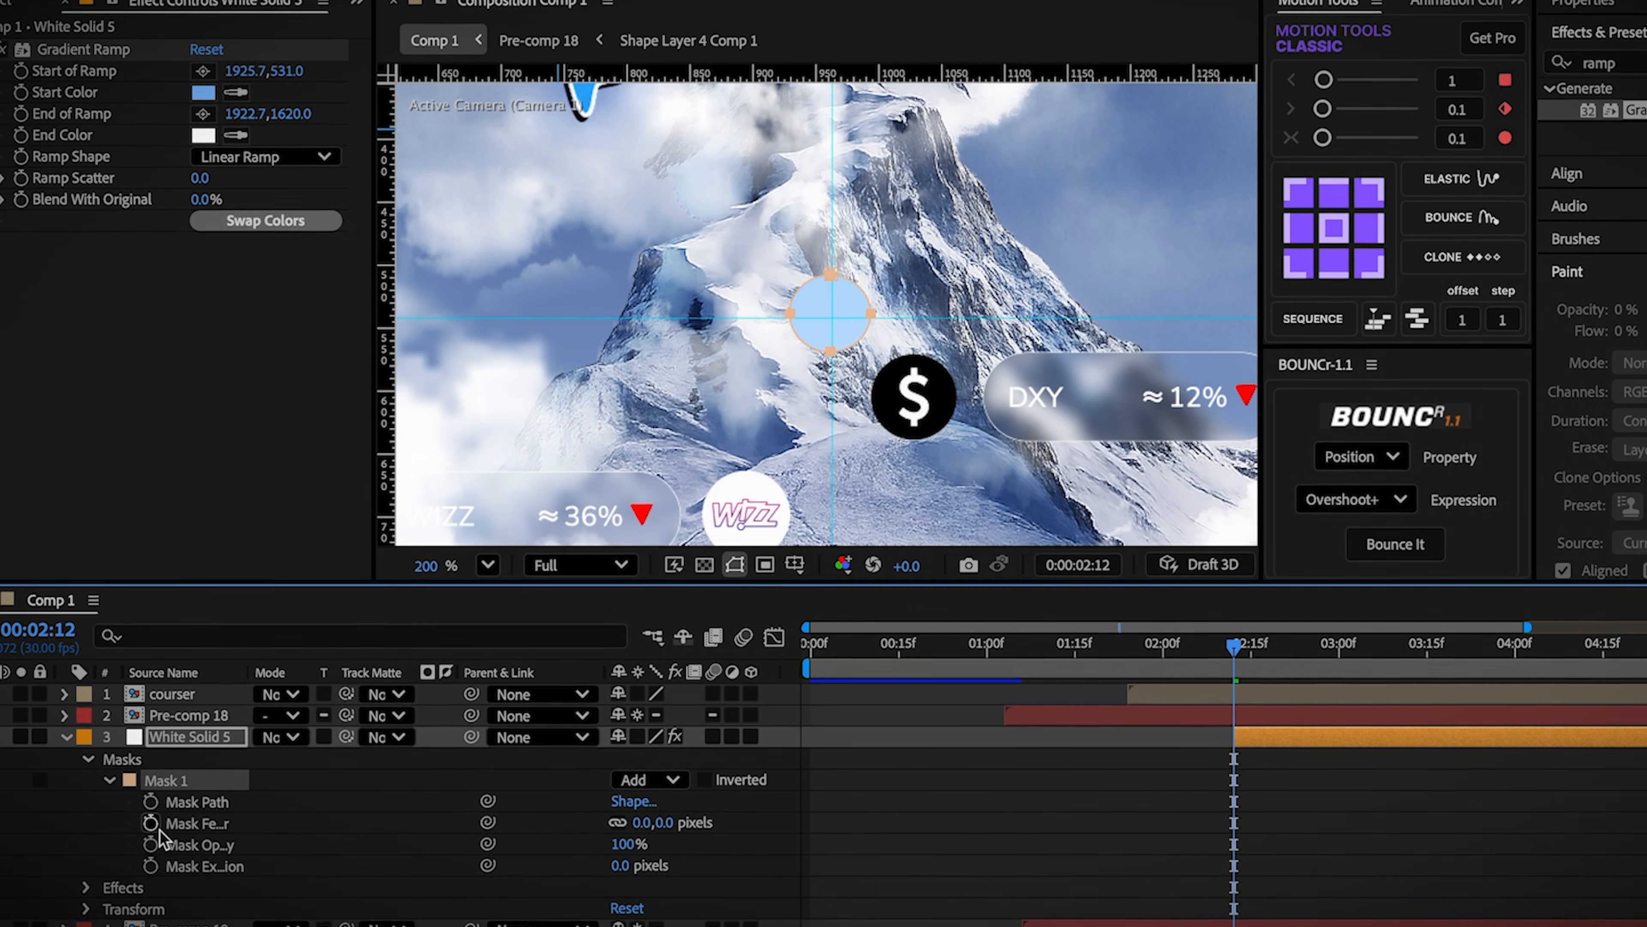
pyautogui.click(151, 842)
pyautogui.moveTo(620, 841); pyautogui.dragTo(602, 846)
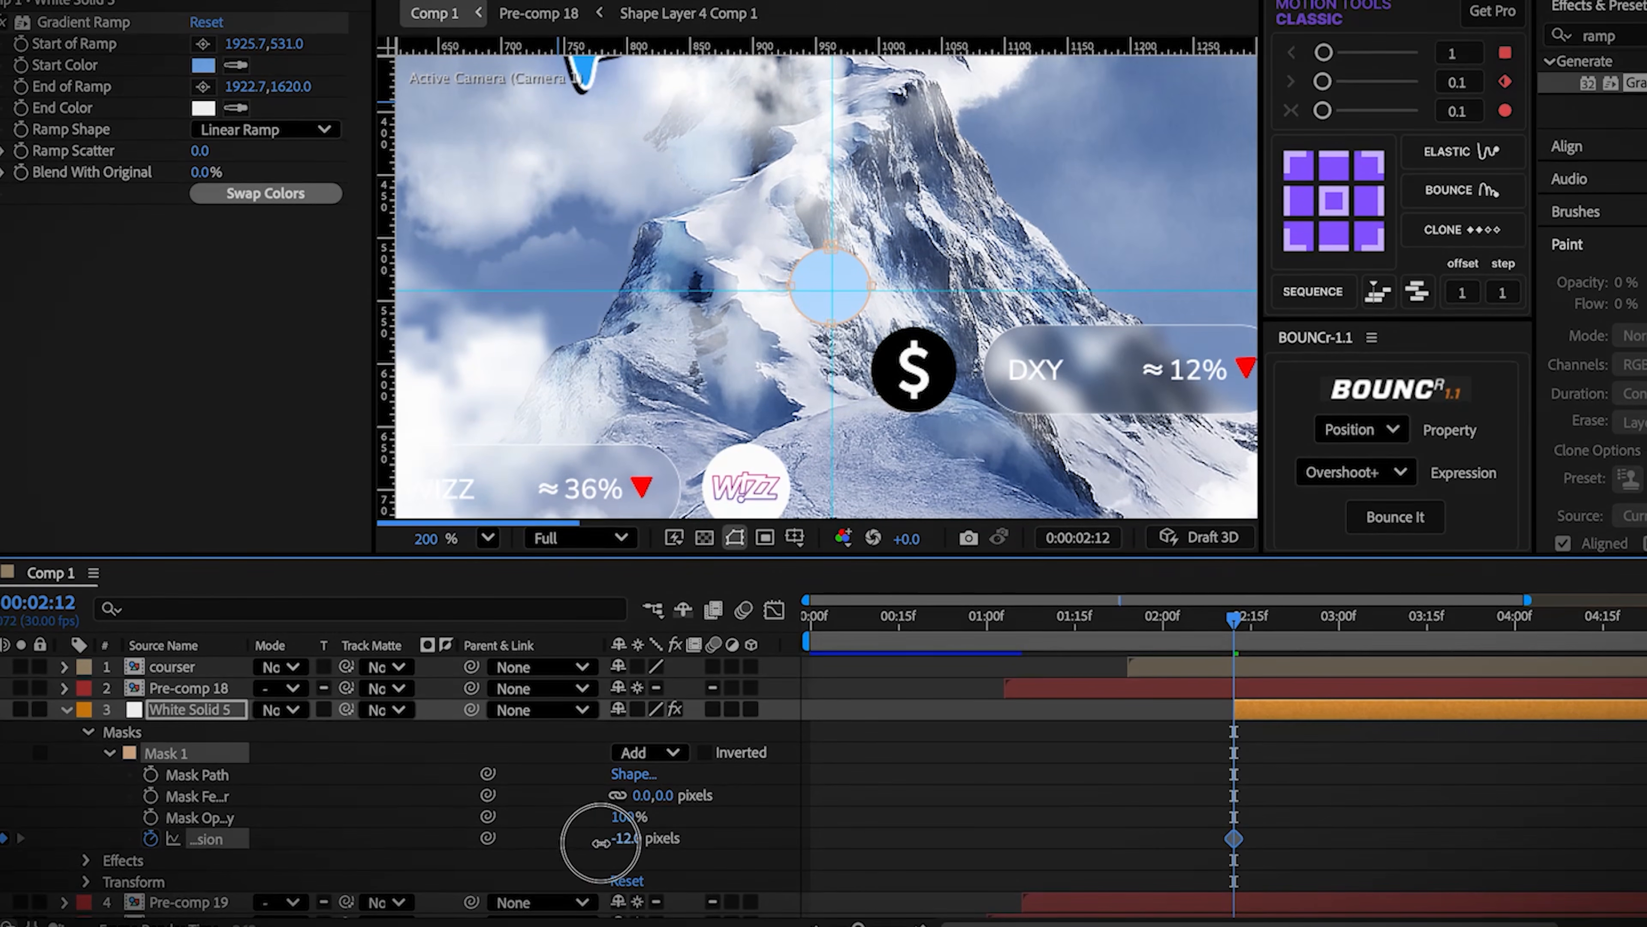
pyautogui.press('u')
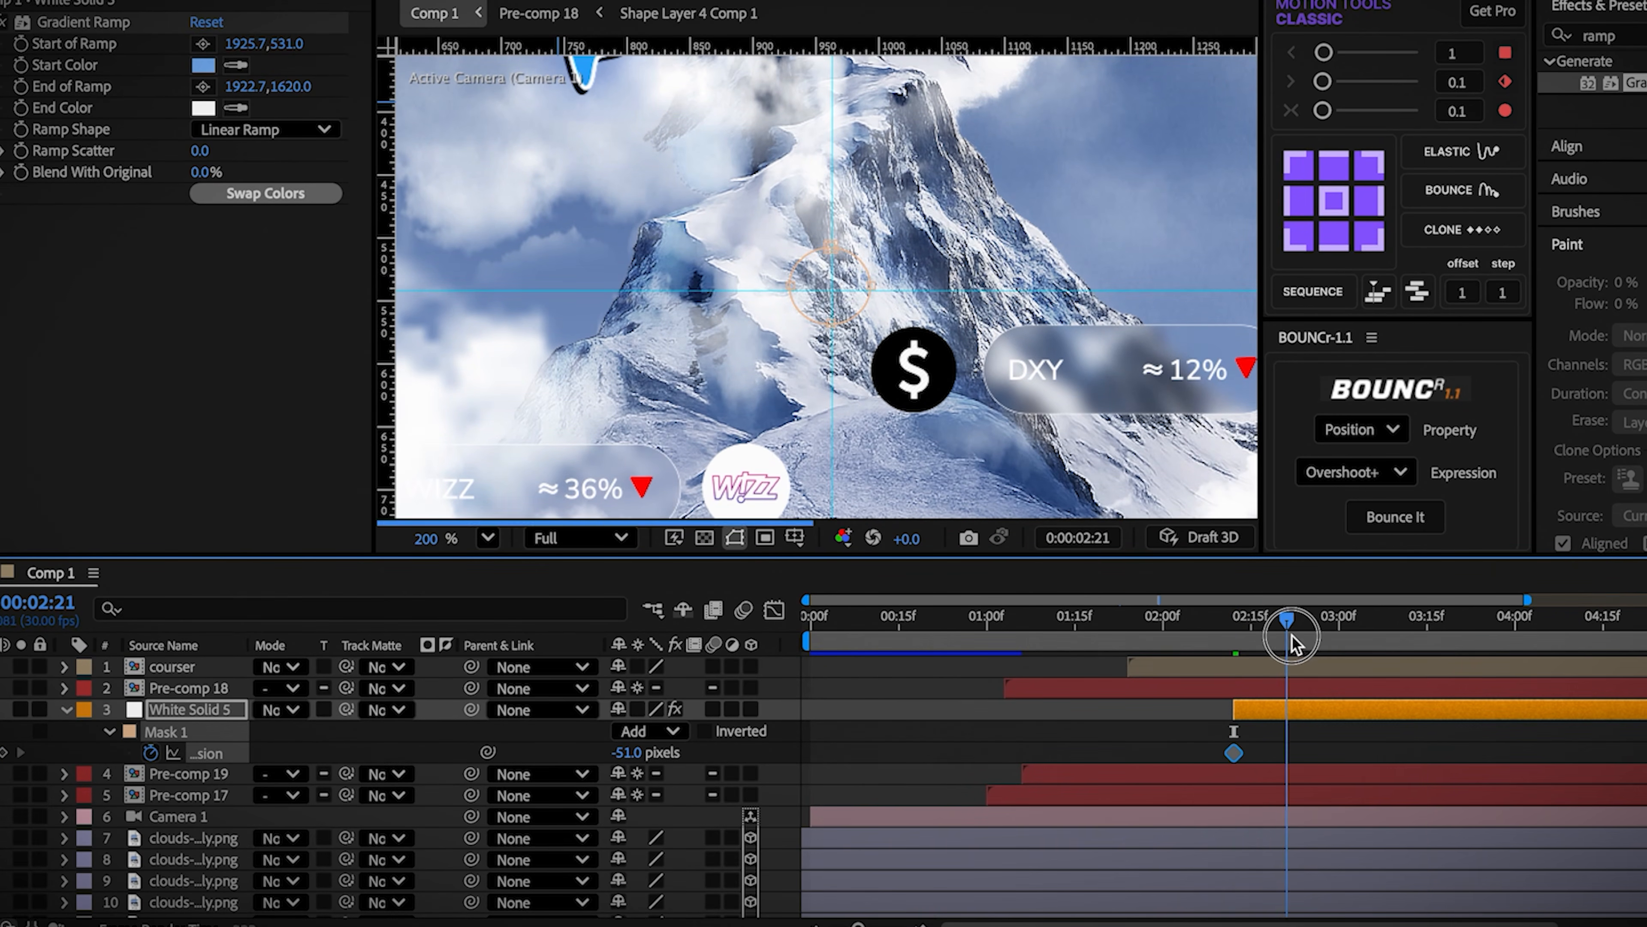
# Step: Increase the mask expansion at 0:00:03:16 until the gradient fills the frame, then ease both keyframes and shape their speed curve
pyautogui.moveTo(1286, 642); pyautogui.dragTo(1432, 642)
pyautogui.hotkey('shift', '/')
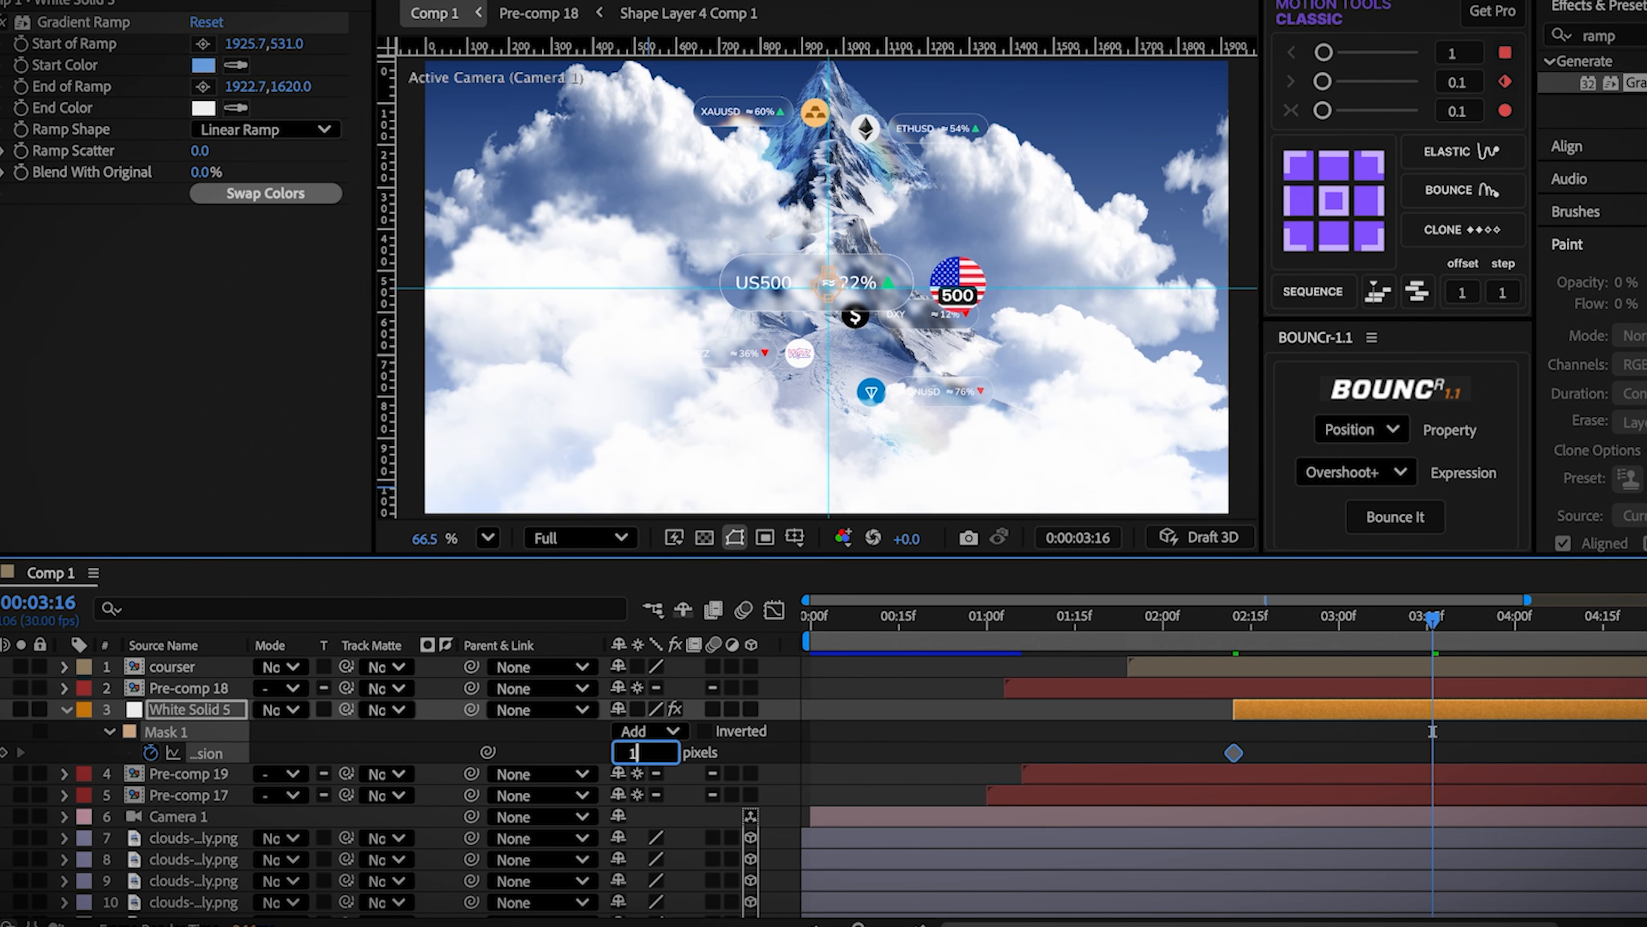
pyautogui.moveTo(619, 753); pyautogui.dragTo(681, 753)
pyautogui.click(1511, 760)
pyautogui.moveTo(1469, 743); pyautogui.dragTo(1077, 764)
pyautogui.click(714, 609)
pyautogui.moveTo(1482, 746); pyautogui.dragTo(1200, 637)
pyautogui.click(1414, 902)
pyautogui.hotkey('shift', 'F3')
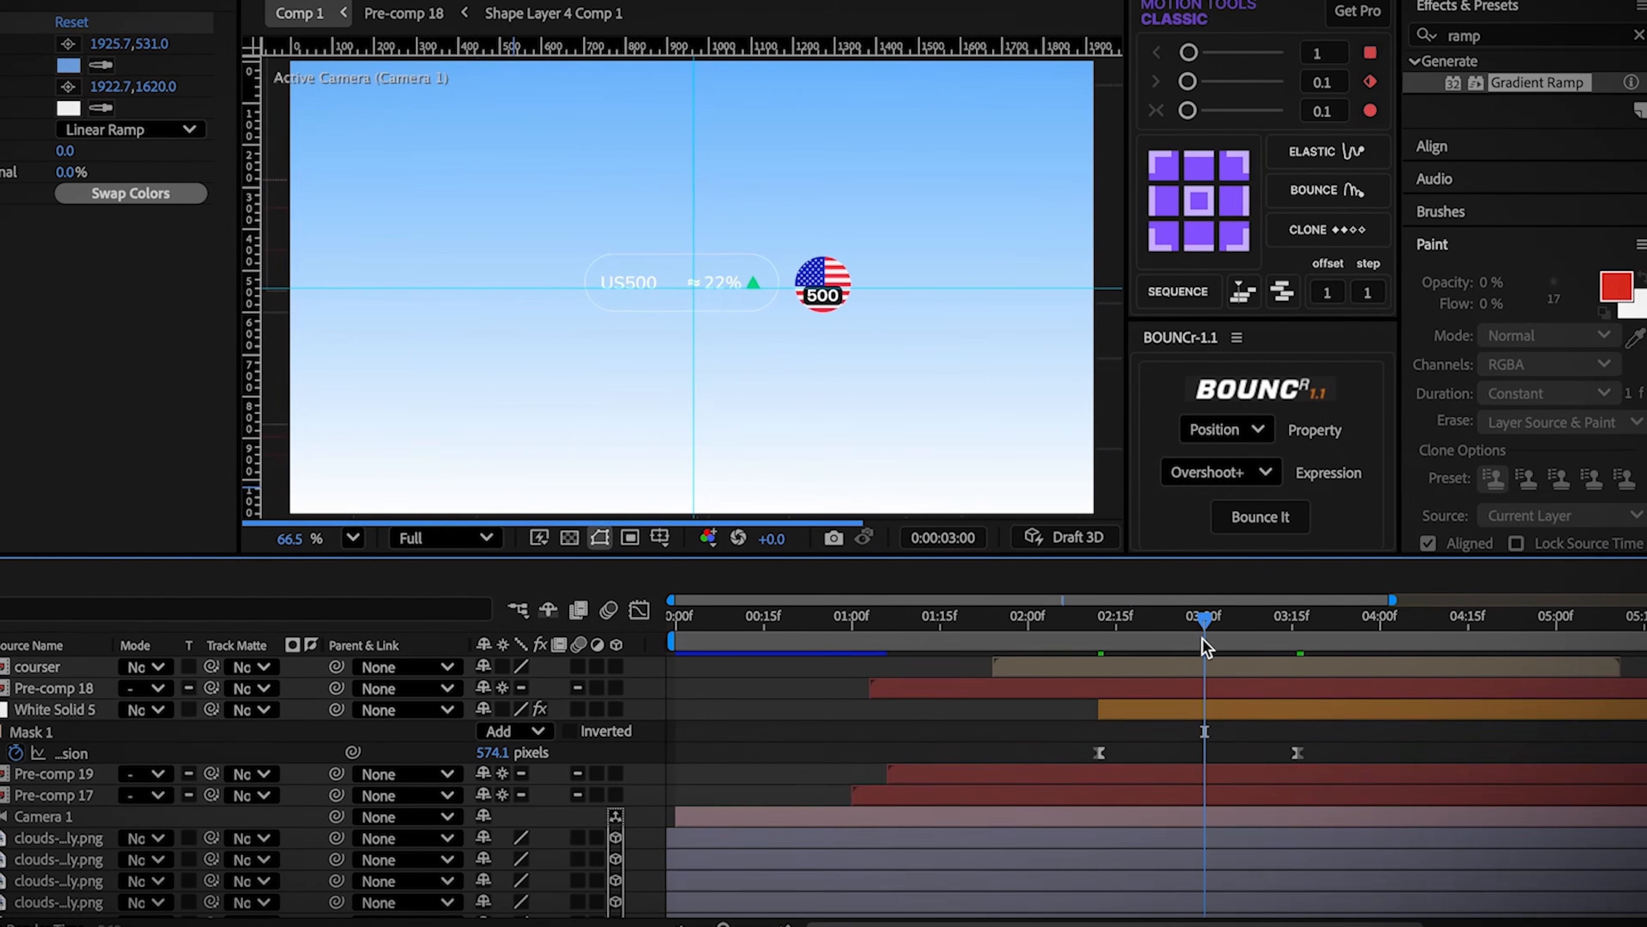
# Step: Set Mask 1's feather to 135 pixels and preview the gradient reveal from 0:00:01:26
pyautogui.press('m')
pyautogui.press('m')
pyautogui.moveTo(648, 778); pyautogui.dragTo(843, 777)
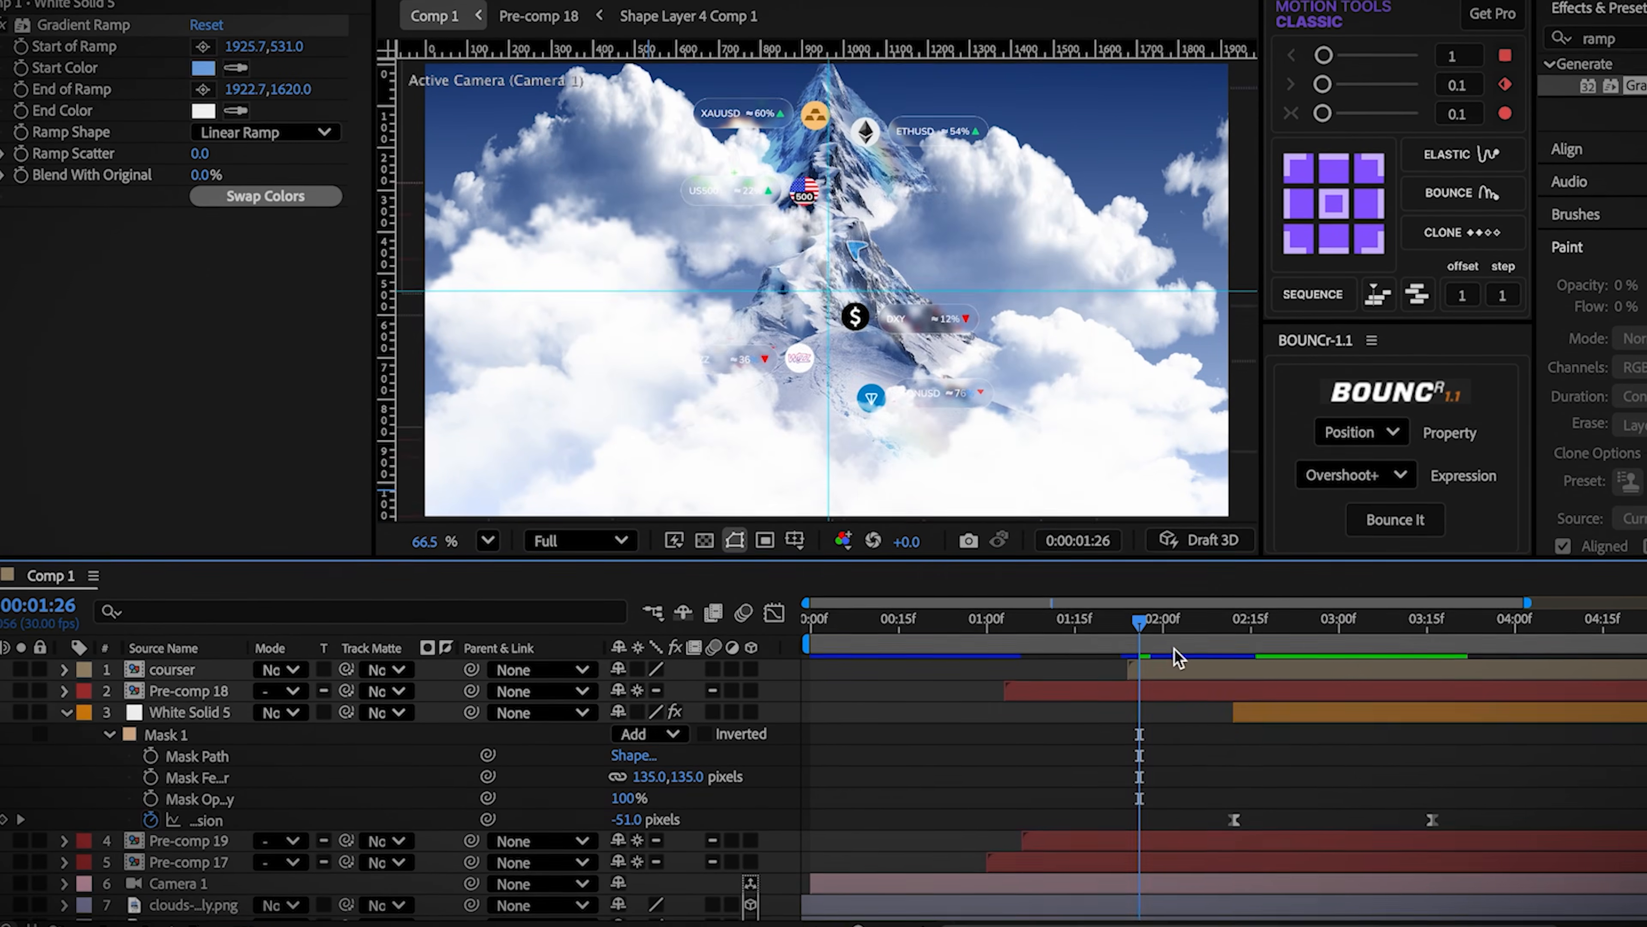
pyautogui.press('space')
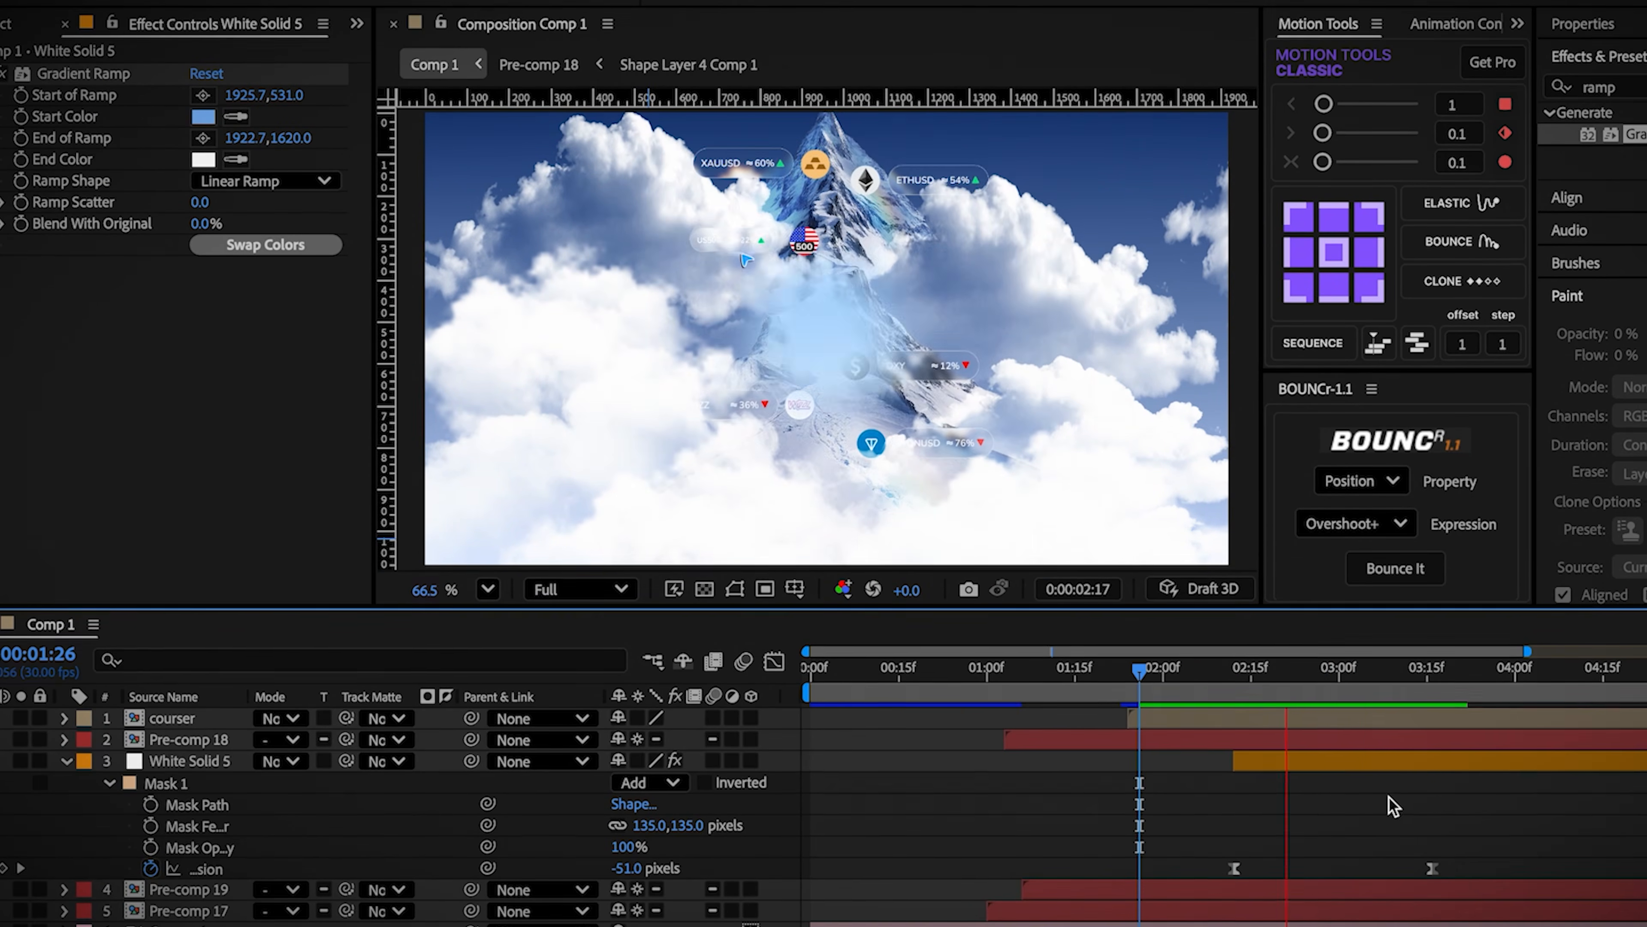
pyautogui.click(1185, 689)
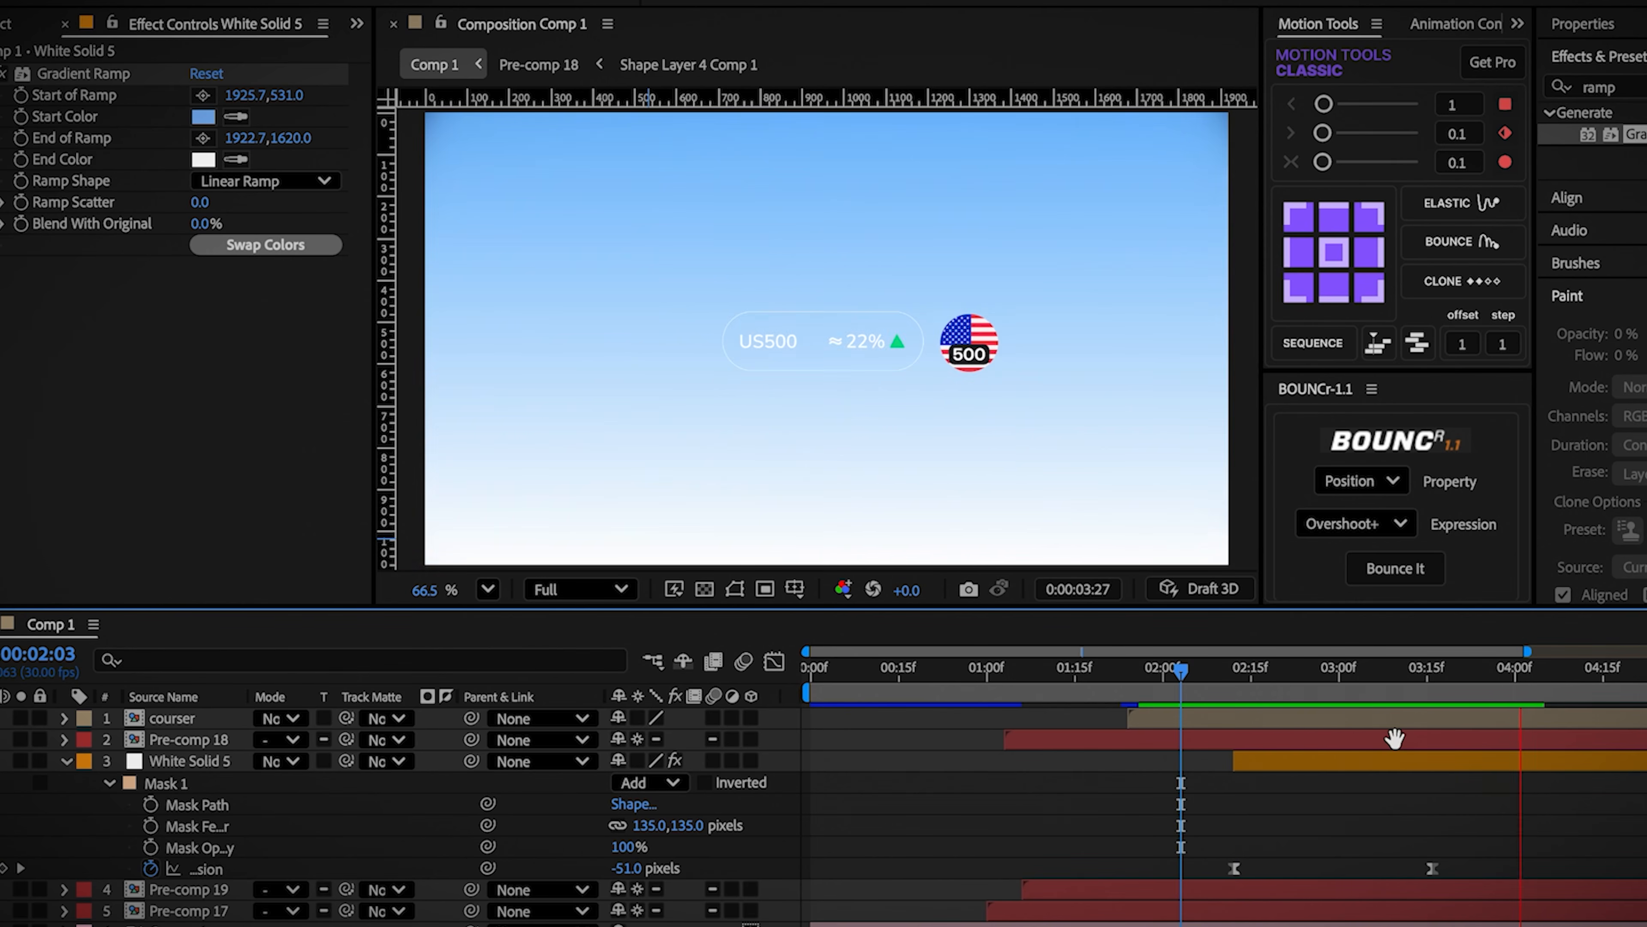
pyautogui.click(1260, 696)
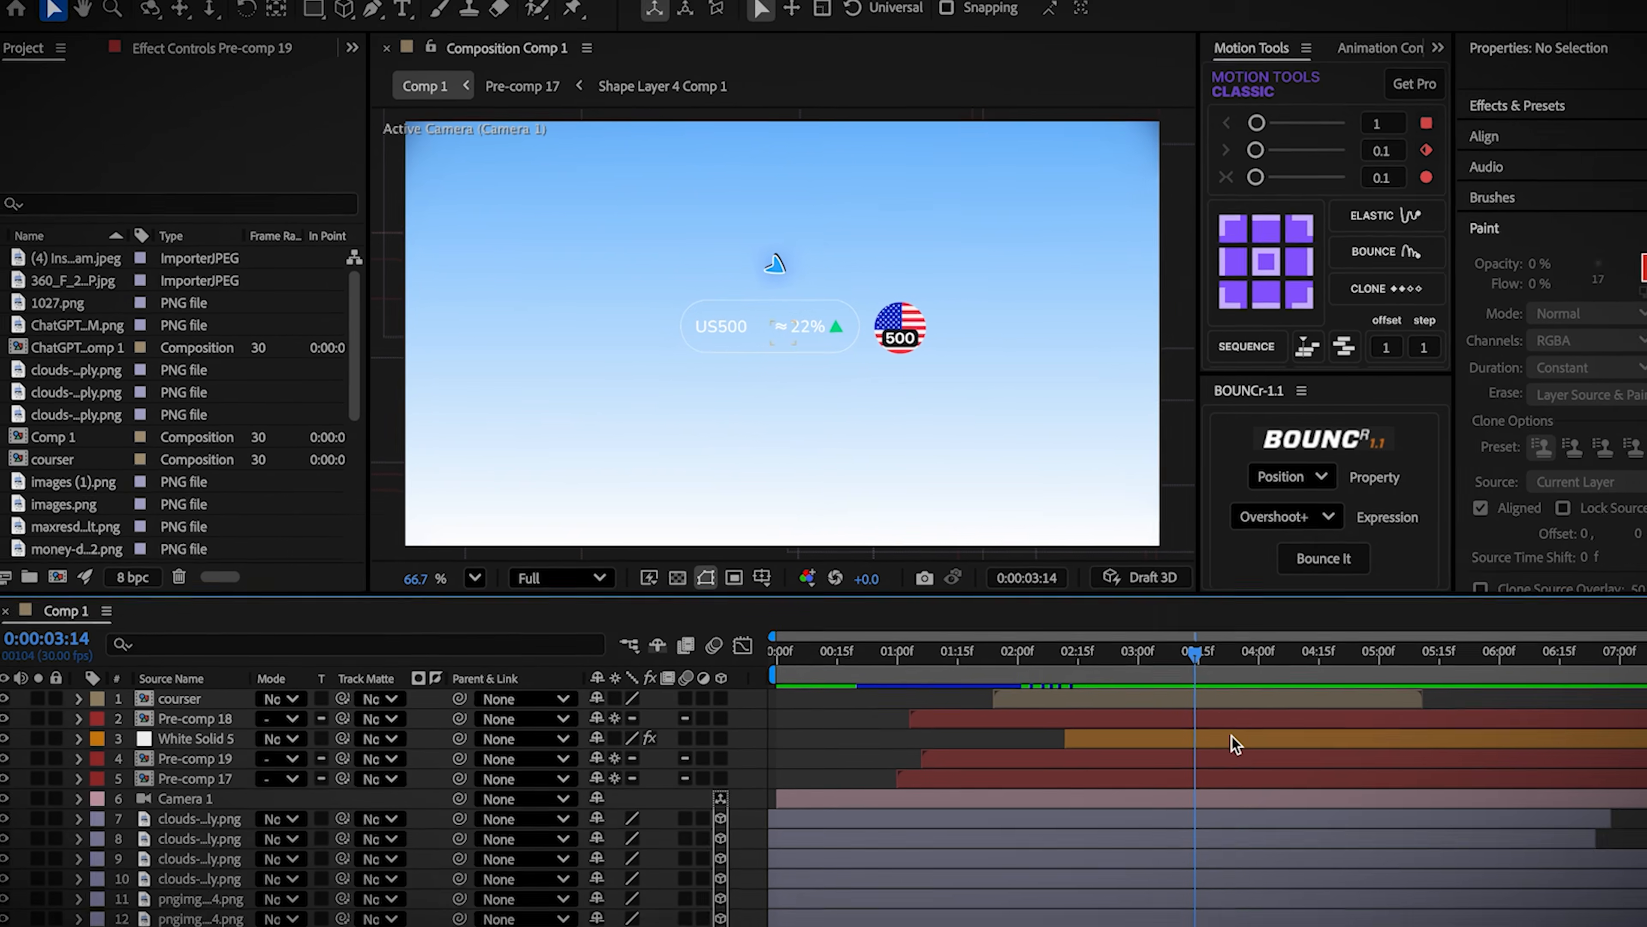
# Step: Split all layers from Pre-comp 19 down to White Solid 3 at 0:00:03:14 and delete the parts after the split
pyautogui.click(1241, 783)
pyautogui.scroll(-3, 1157, 747)
pyautogui.keyDown('shift'); pyautogui.click(1231, 901); pyautogui.keyUp('shift')
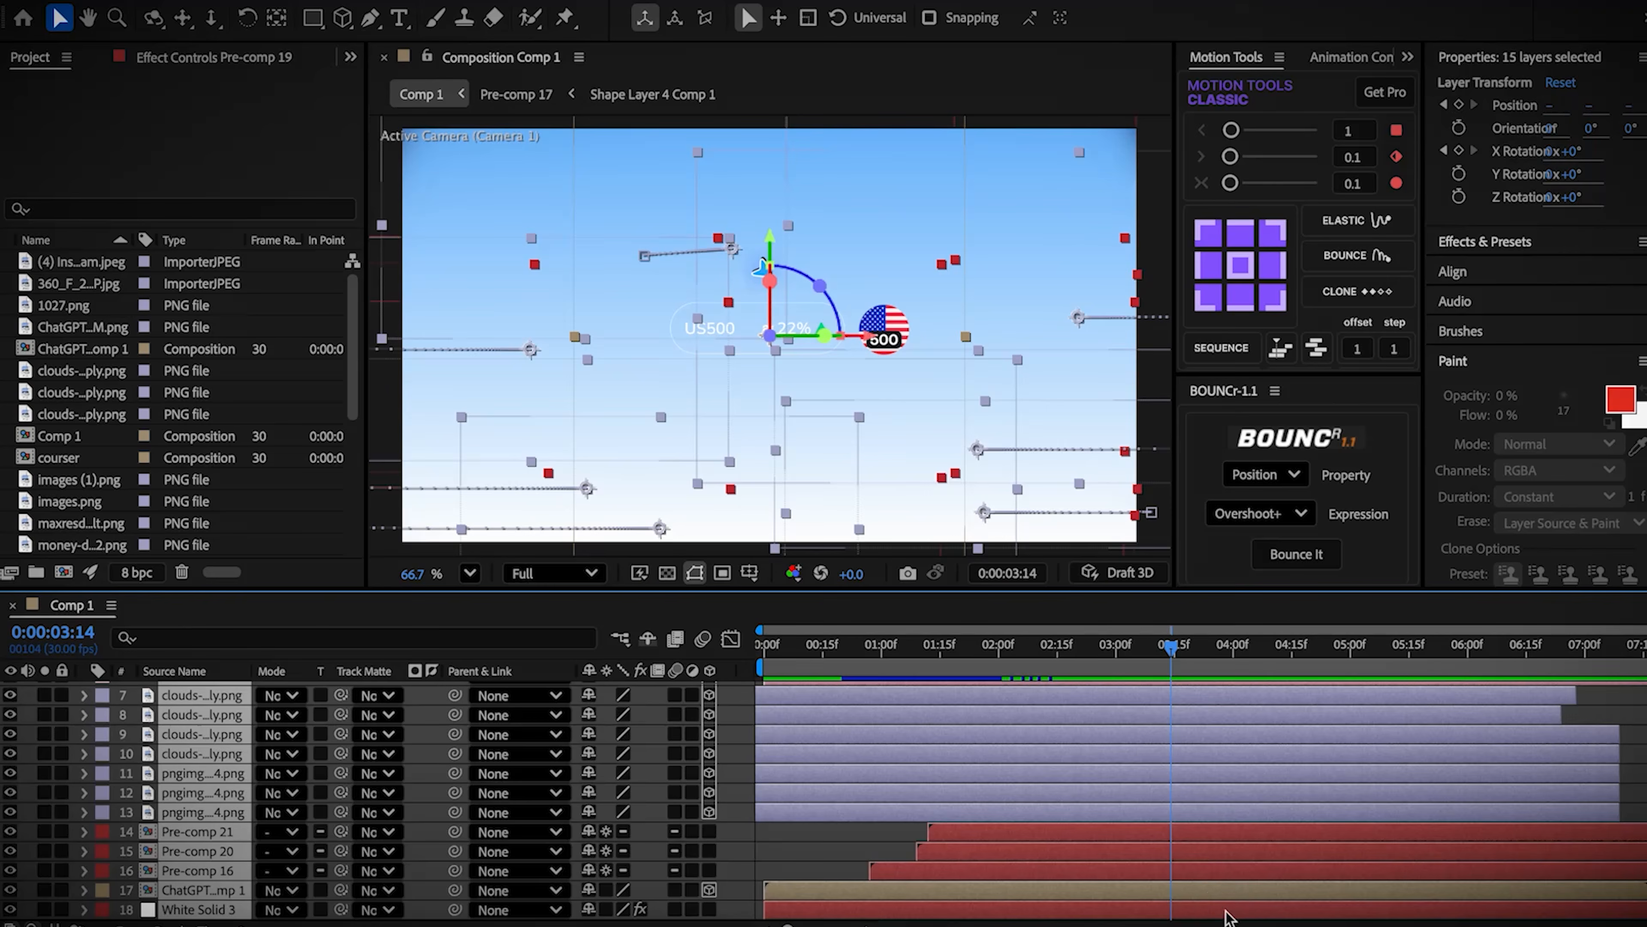
pyautogui.scroll(3, 1276, 861)
pyautogui.hotkey('alt', ']')
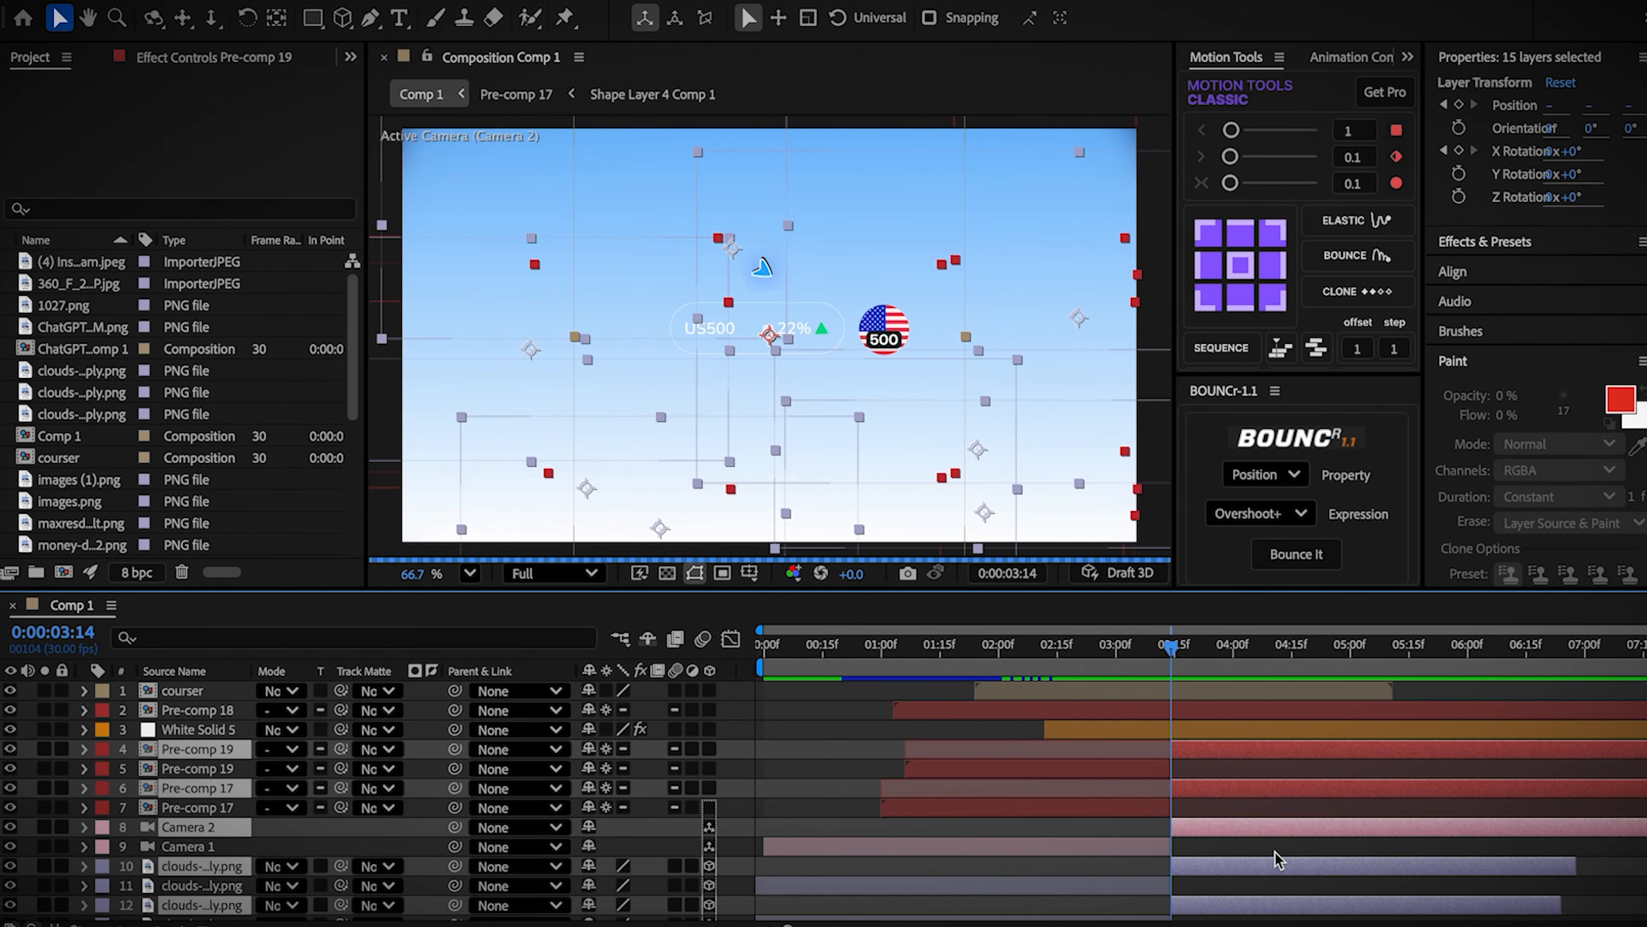
pyautogui.click(1275, 855)
pyautogui.scroll(3, 1053, 441)
# Step: Draw a white rectangle about 461 by 113 px above the US500 pill at 0:00:03:21 and round its corners
pyautogui.press('q')
pyautogui.moveTo(596, 201)
pyautogui.mouseDown()
pyautogui.moveTo(811, 235)
pyautogui.moveTo(914, 263)
pyautogui.moveTo(913, 282)
pyautogui.mouseUp()
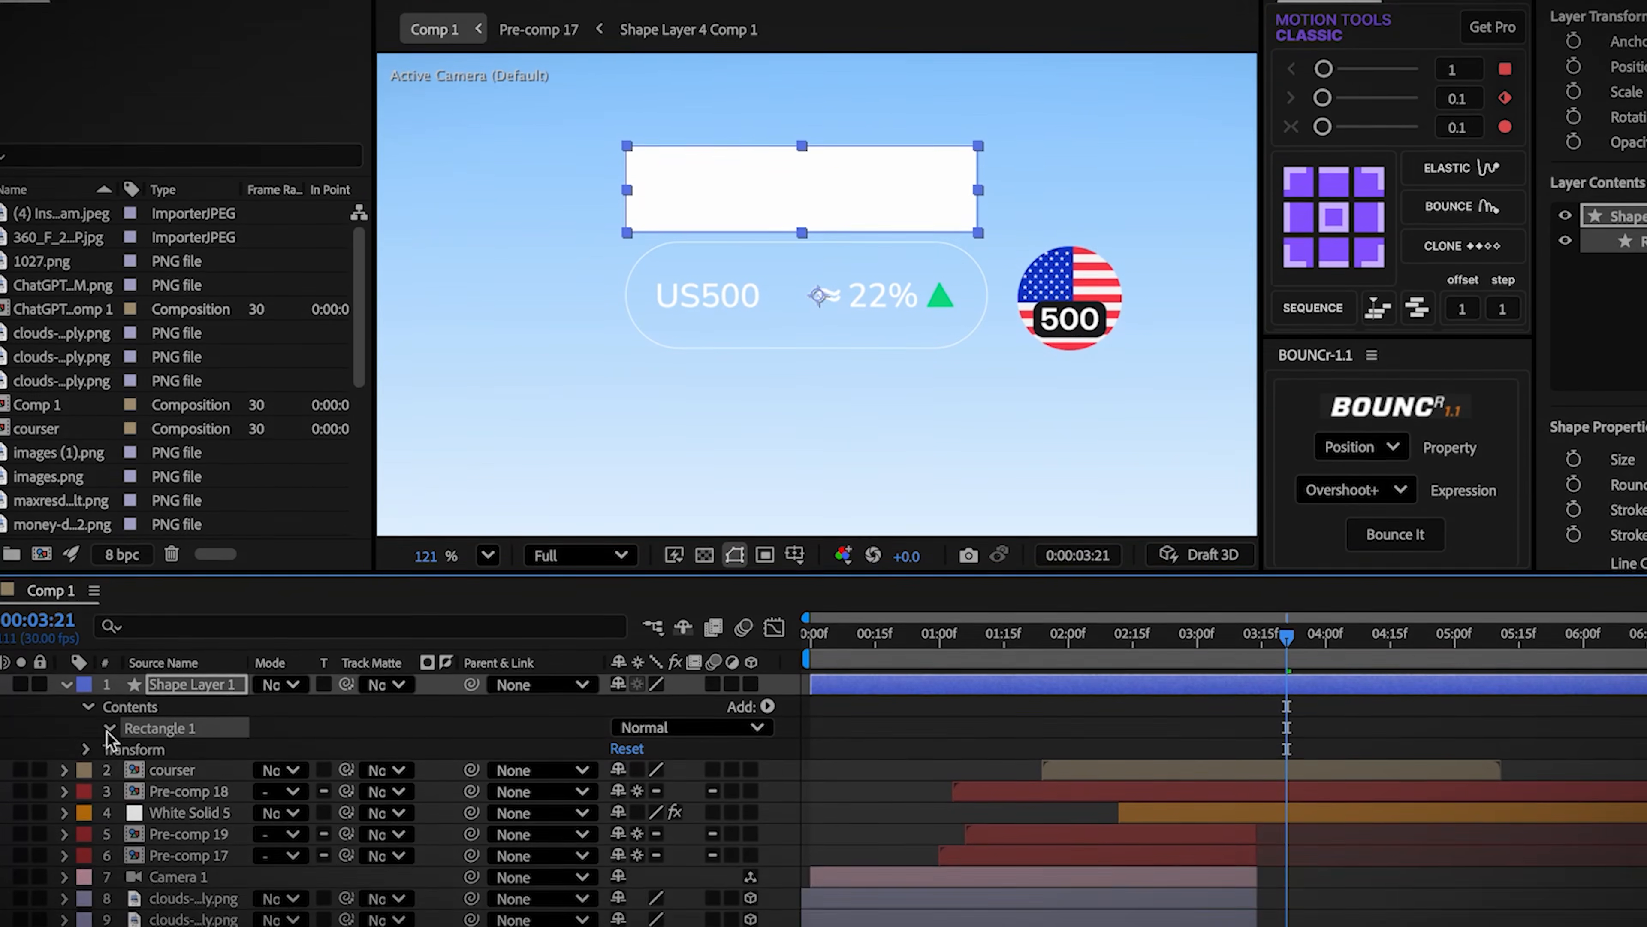
pyautogui.click(107, 793)
pyautogui.click(131, 815)
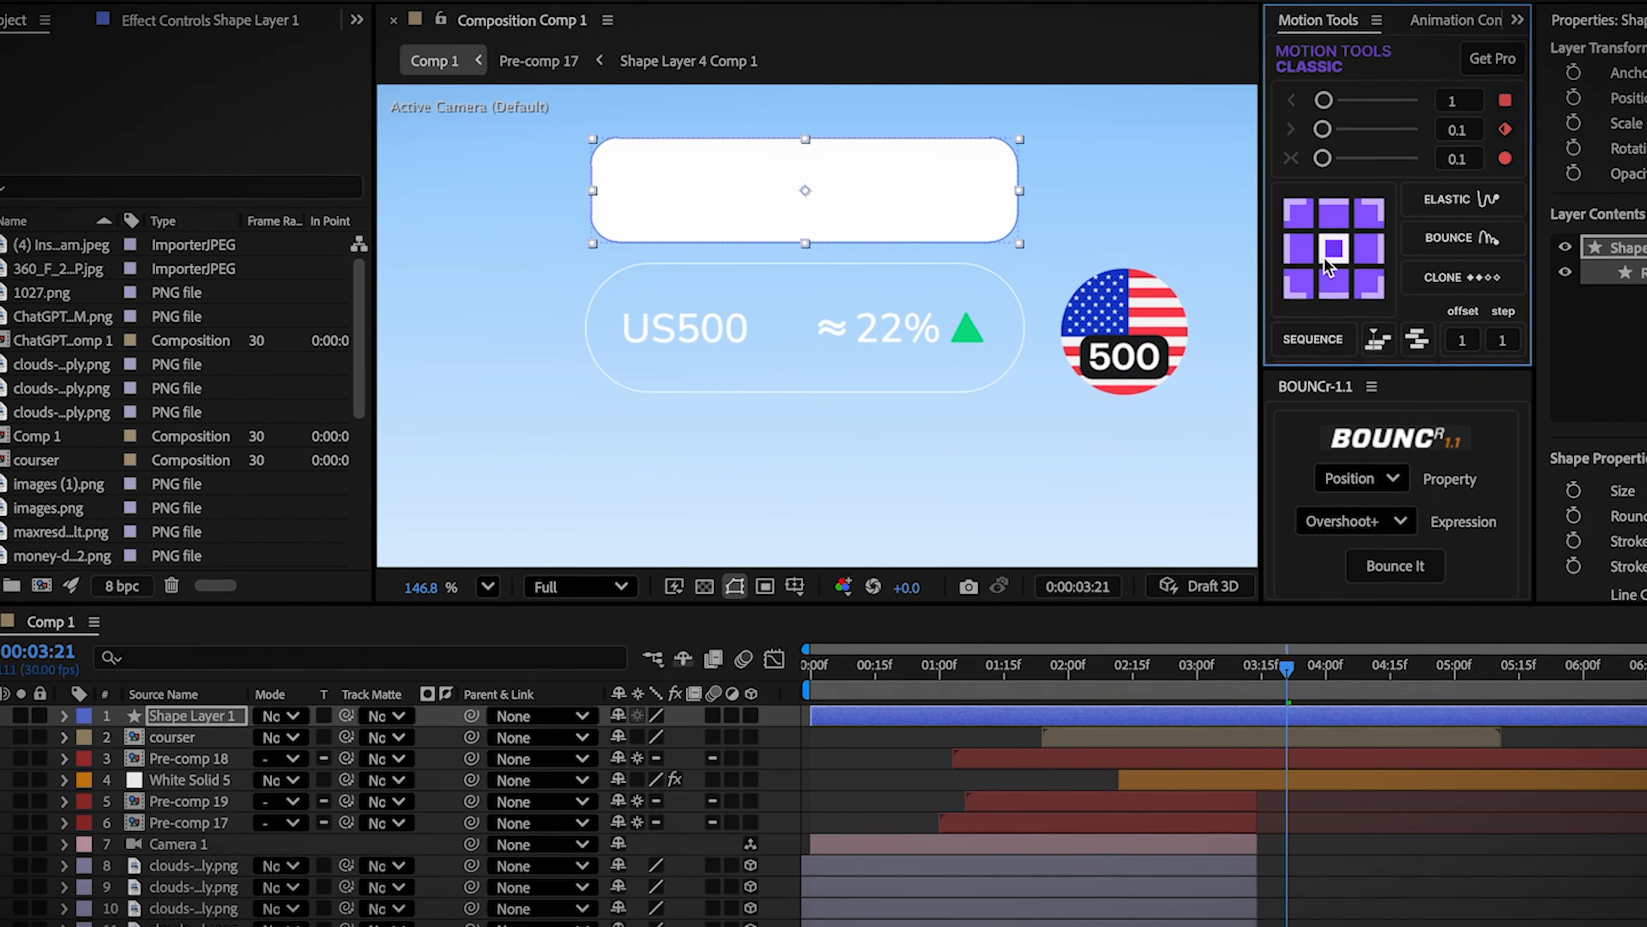
# Step: Make Shape Layer 1 an adjustment layer and paste onto it the effects copied from Shape Layer 9 in Pre-comp 18
pyautogui.click(731, 722)
pyautogui.click(731, 724)
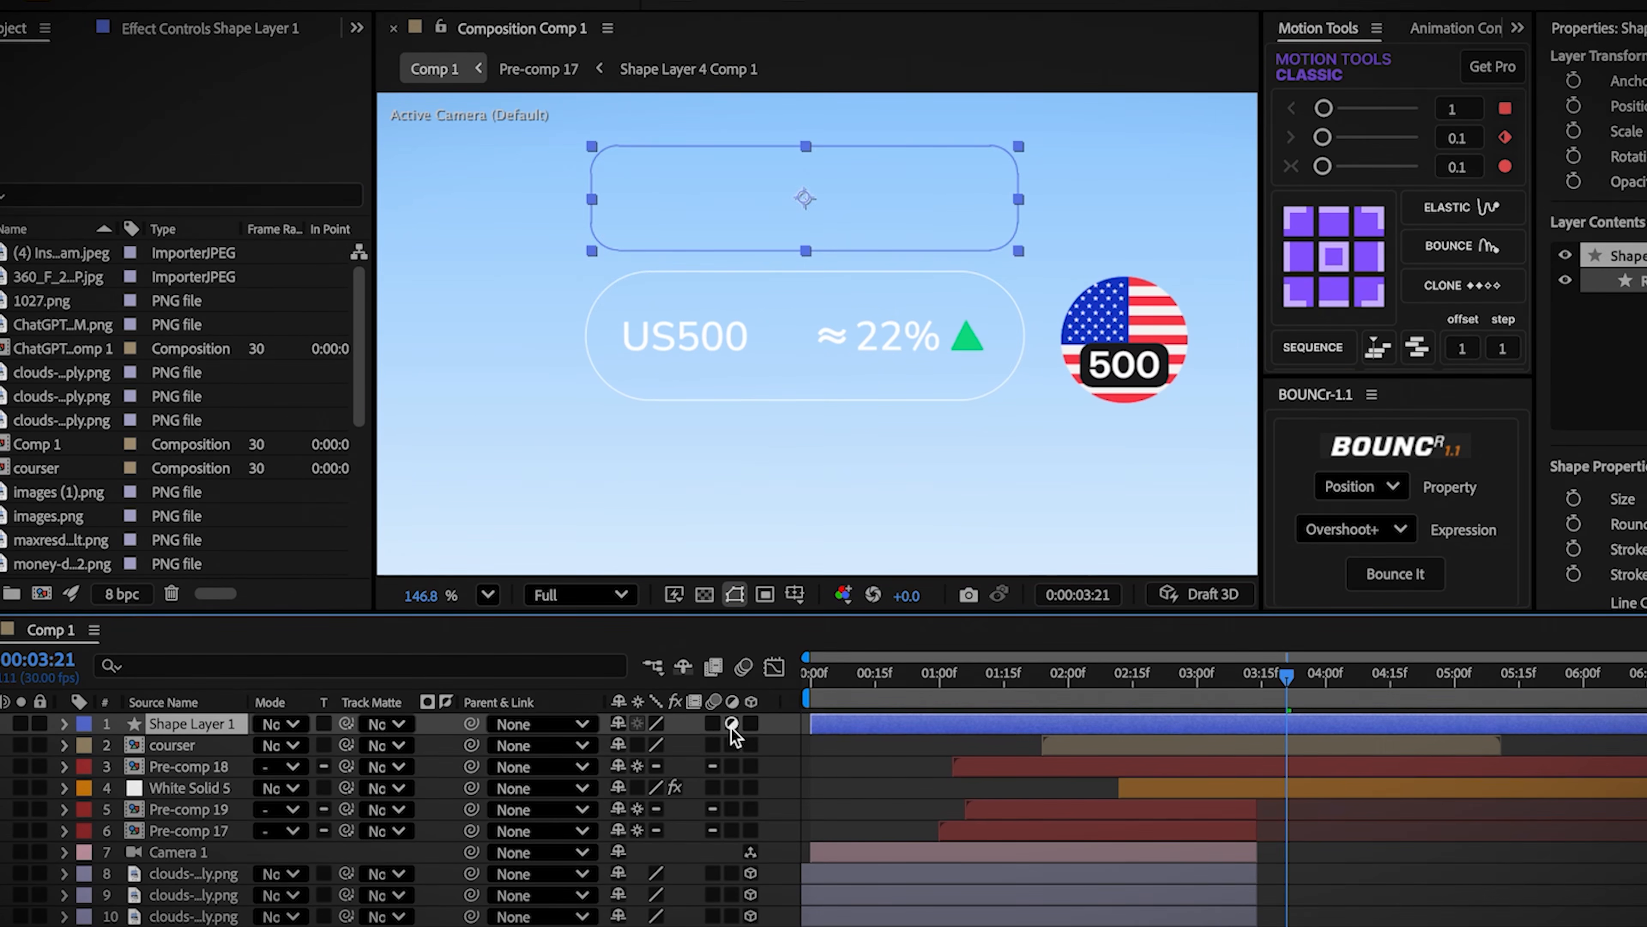
pyautogui.click(1068, 762)
pyautogui.doubleClick(1062, 765)
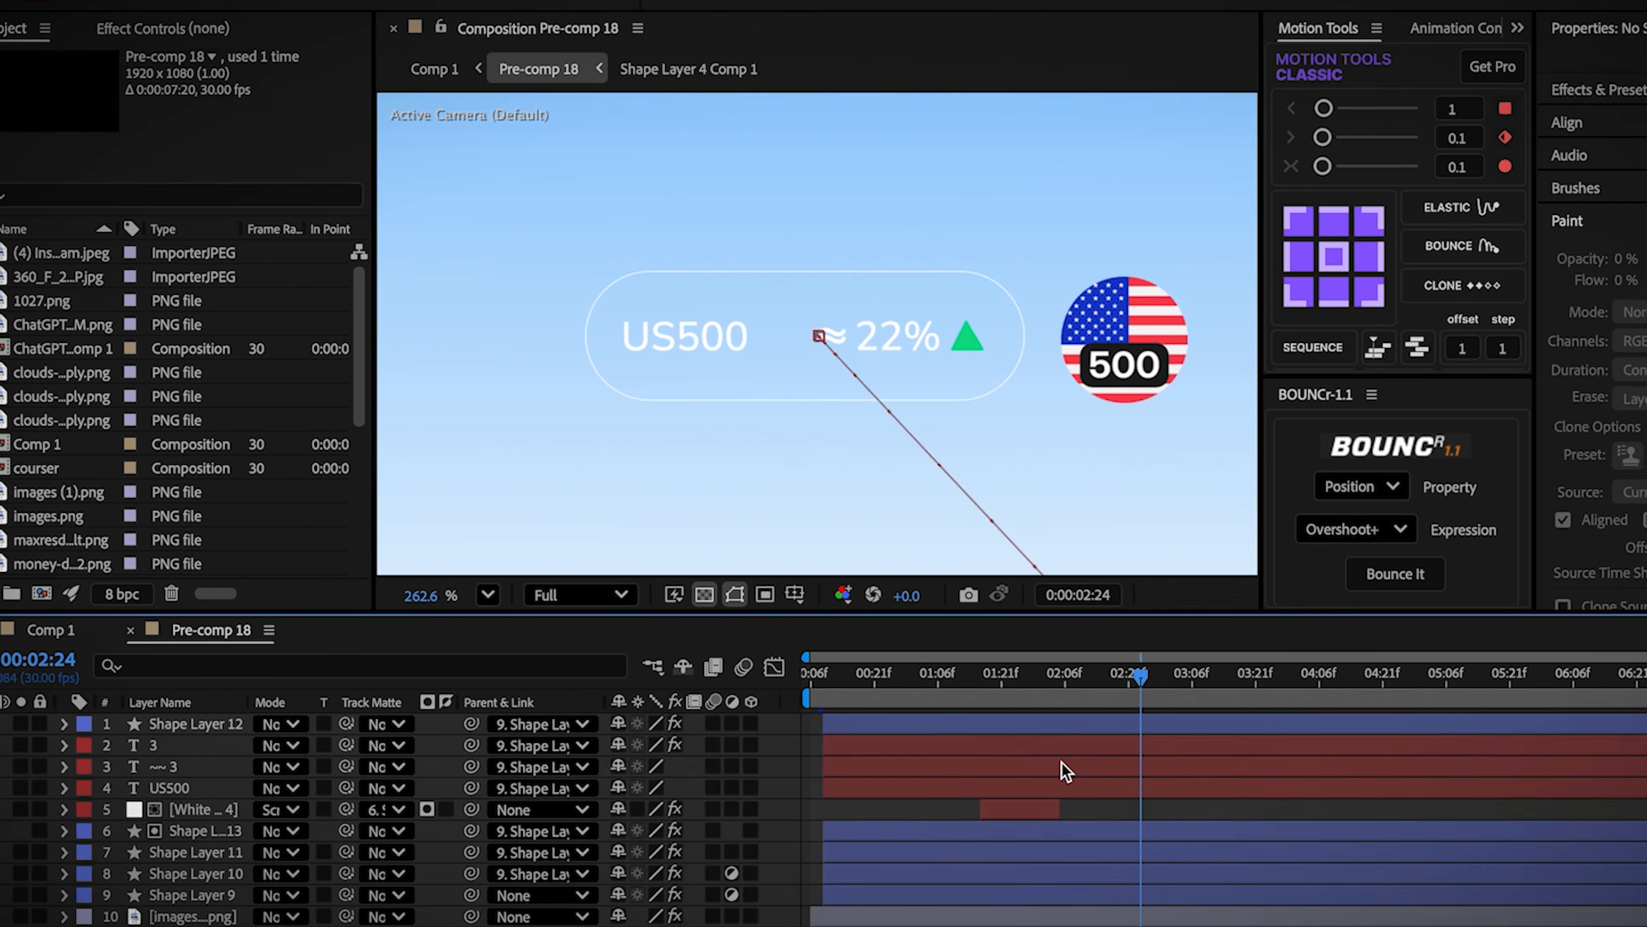
pyautogui.scroll(-3, 1062, 762)
pyautogui.click(882, 815)
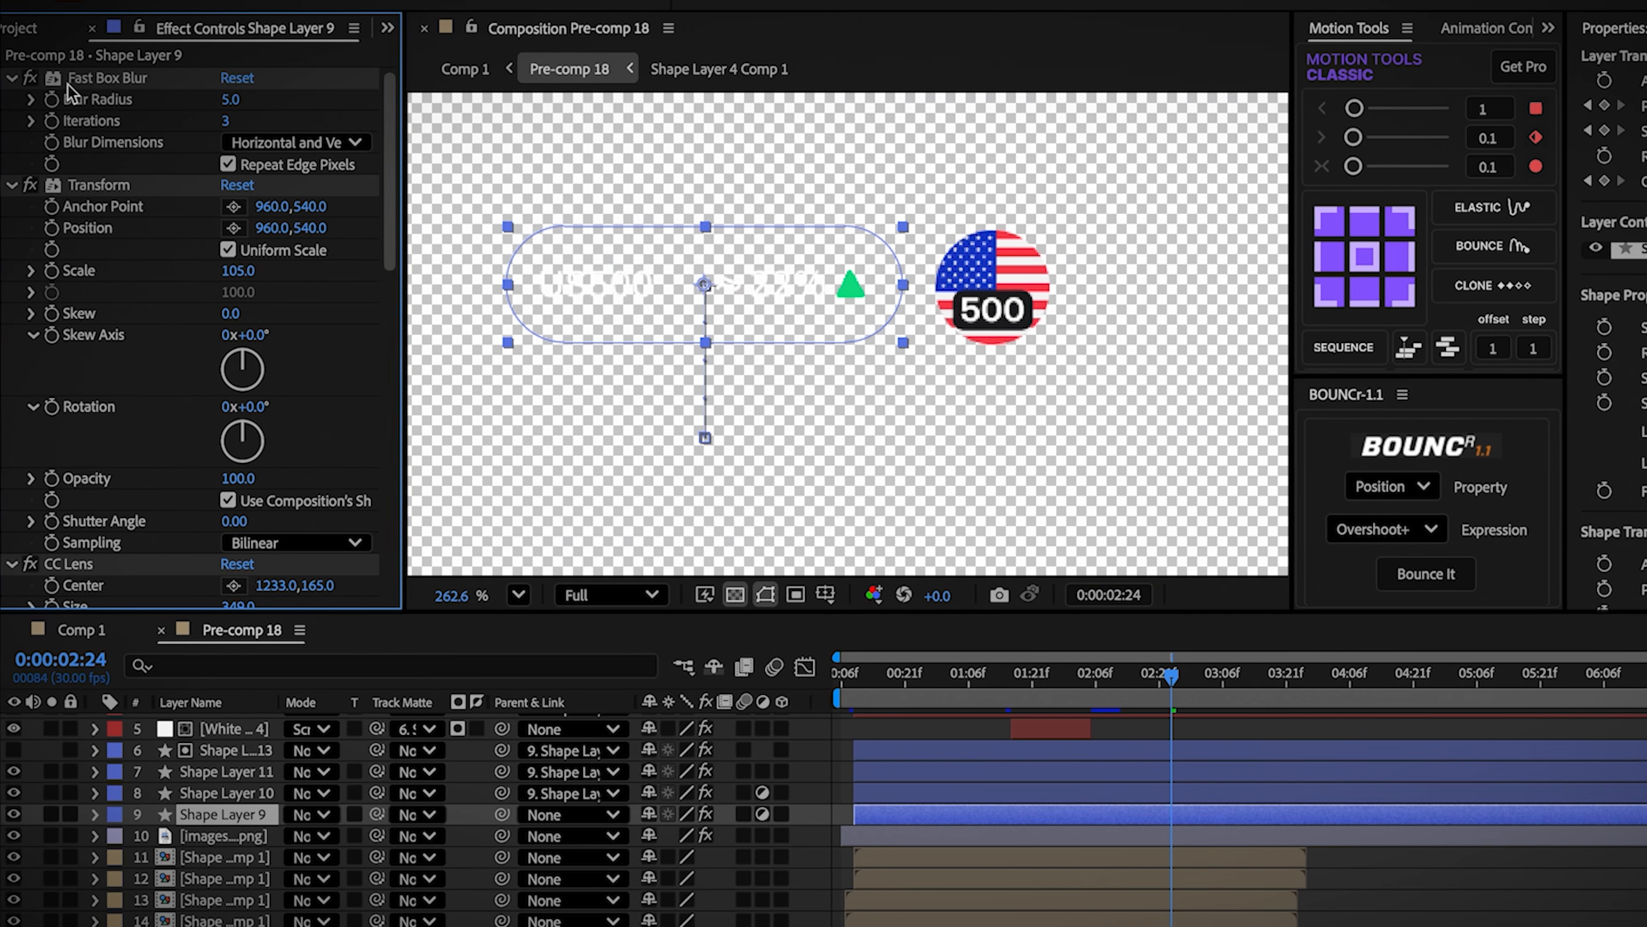
pyautogui.scroll(-5, 93, 197)
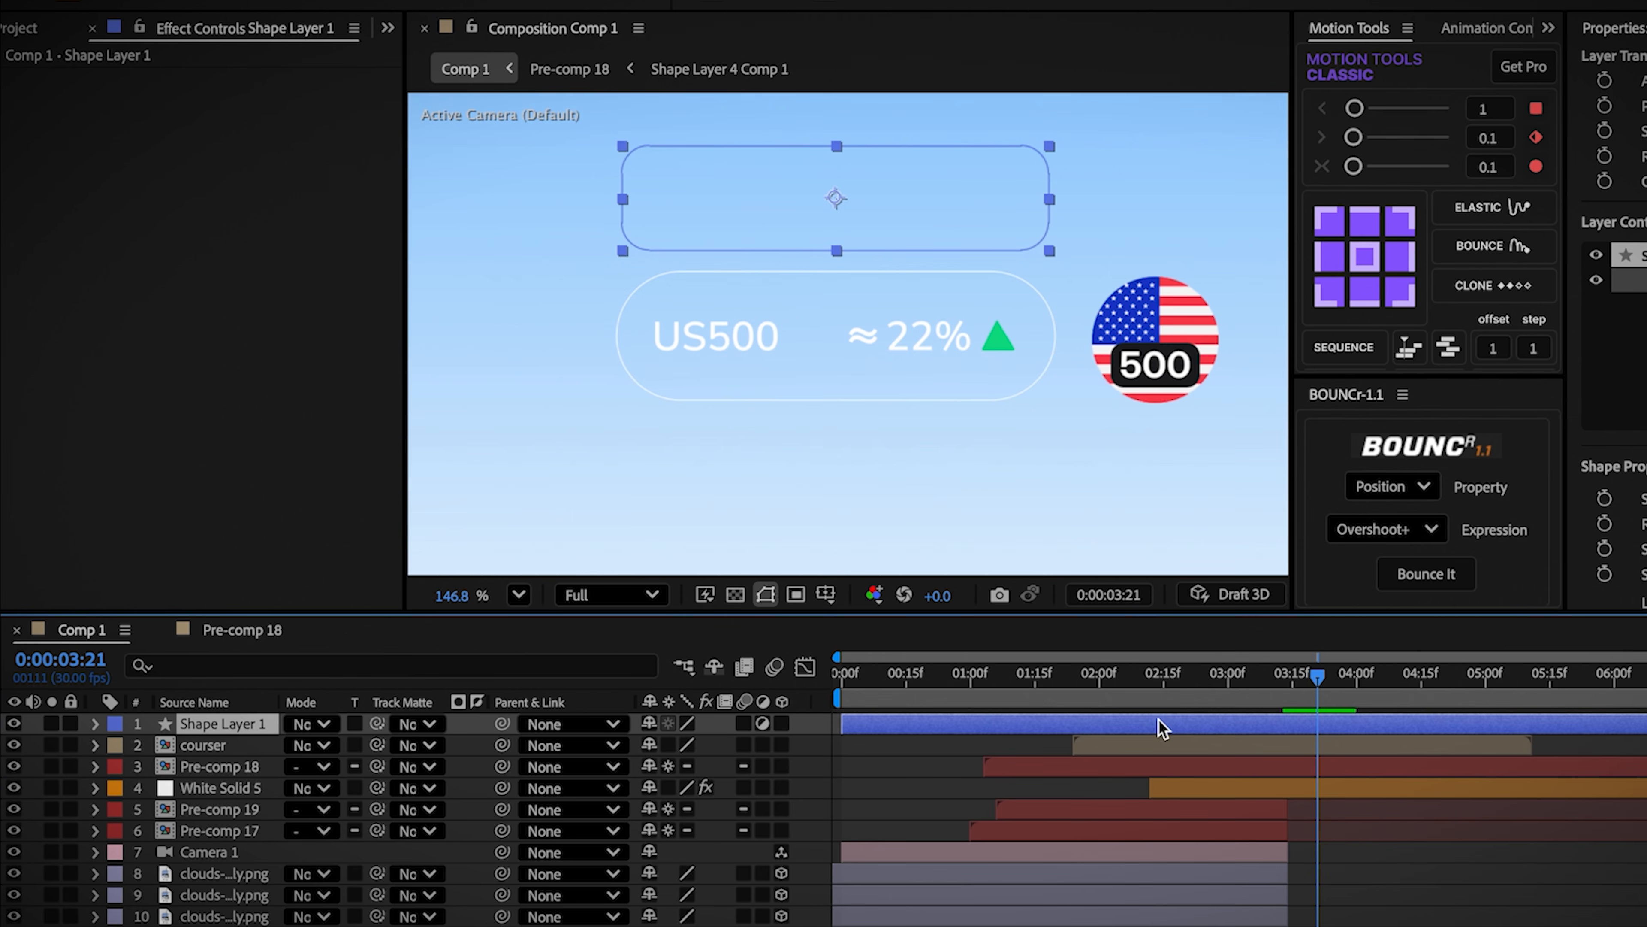
pyautogui.hotkey('ctrl', 'v')
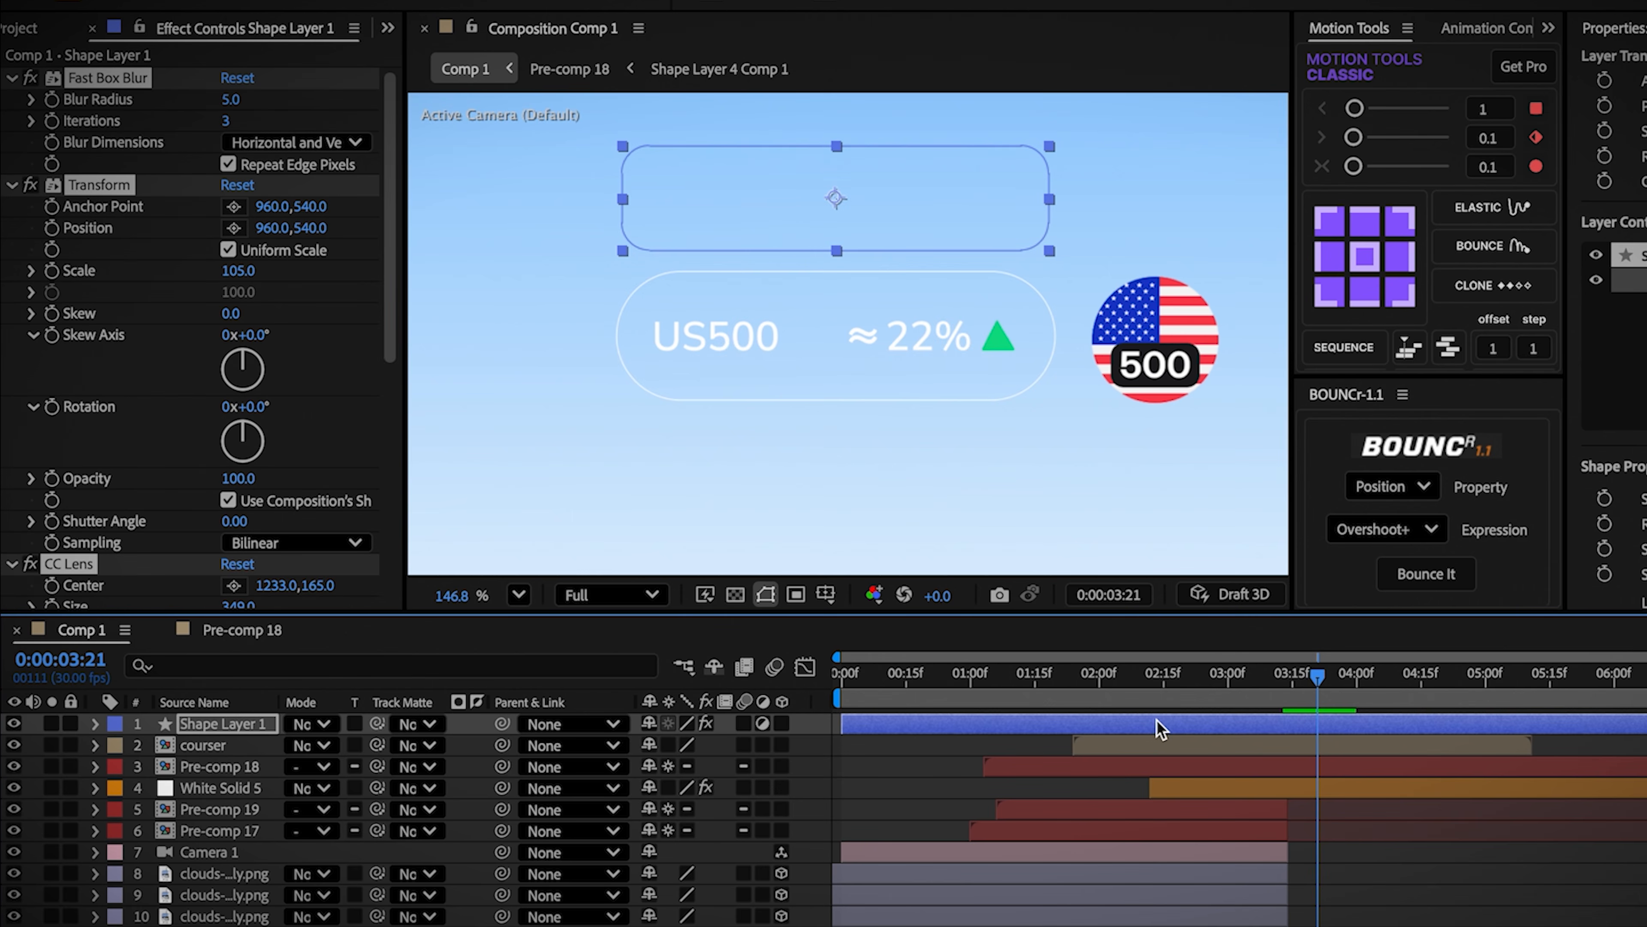
# Step: Duplicate Shape Layer 1, switch off the copy's adjustment layer setting and delete all of its effects
pyautogui.hotkey('ctrl', 'd')
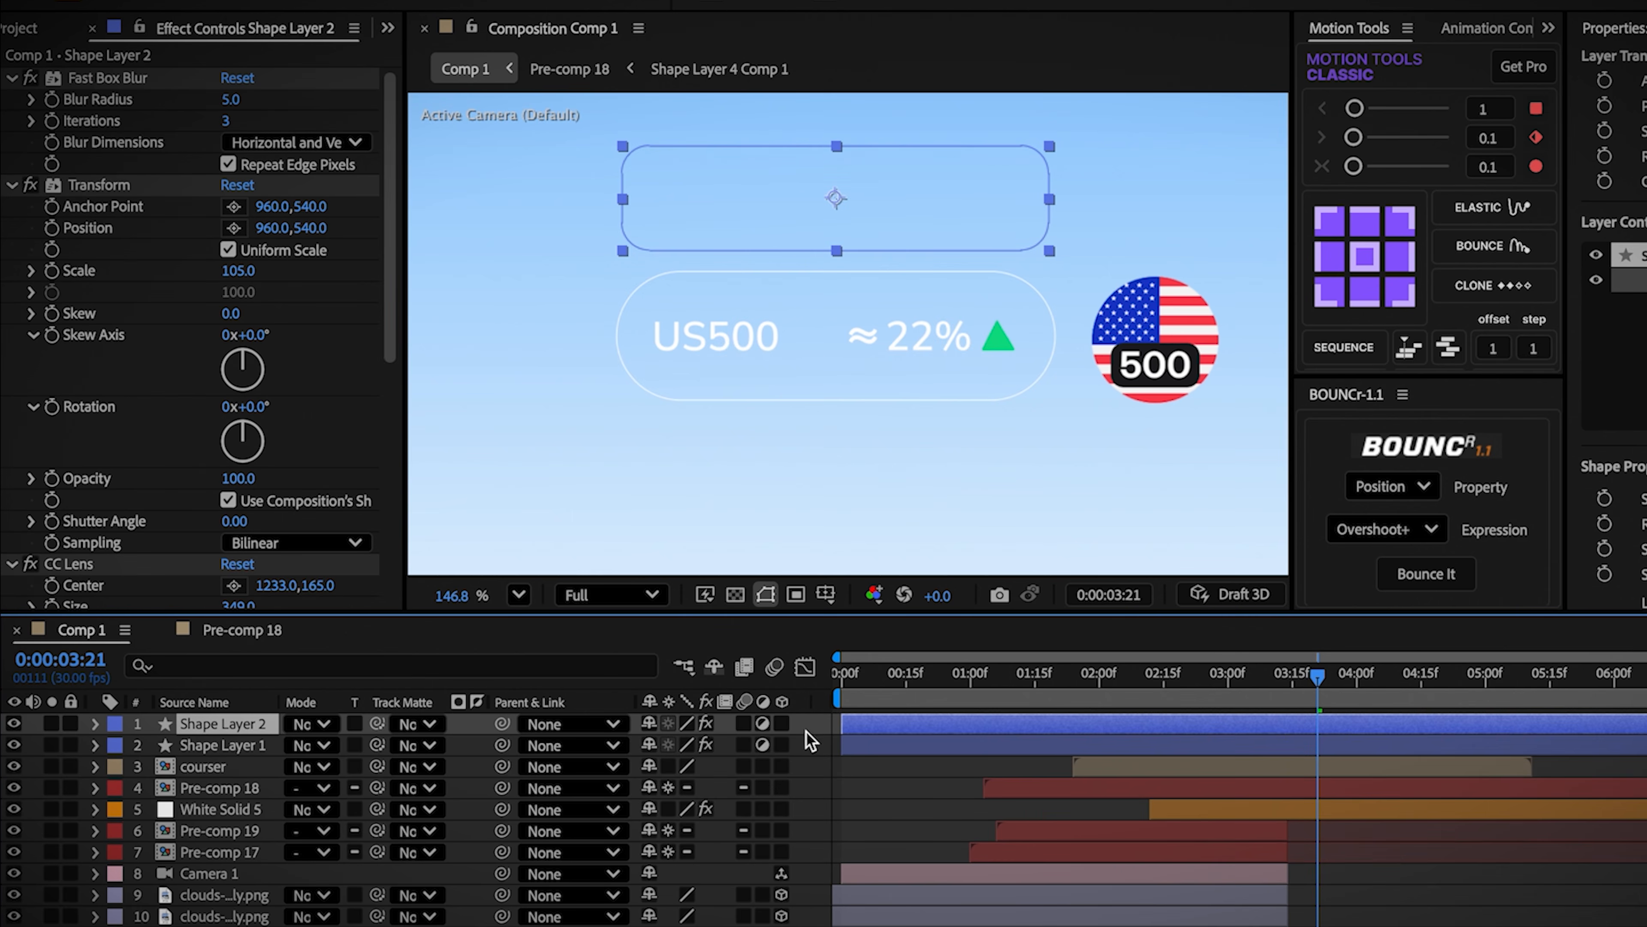
pyautogui.click(765, 724)
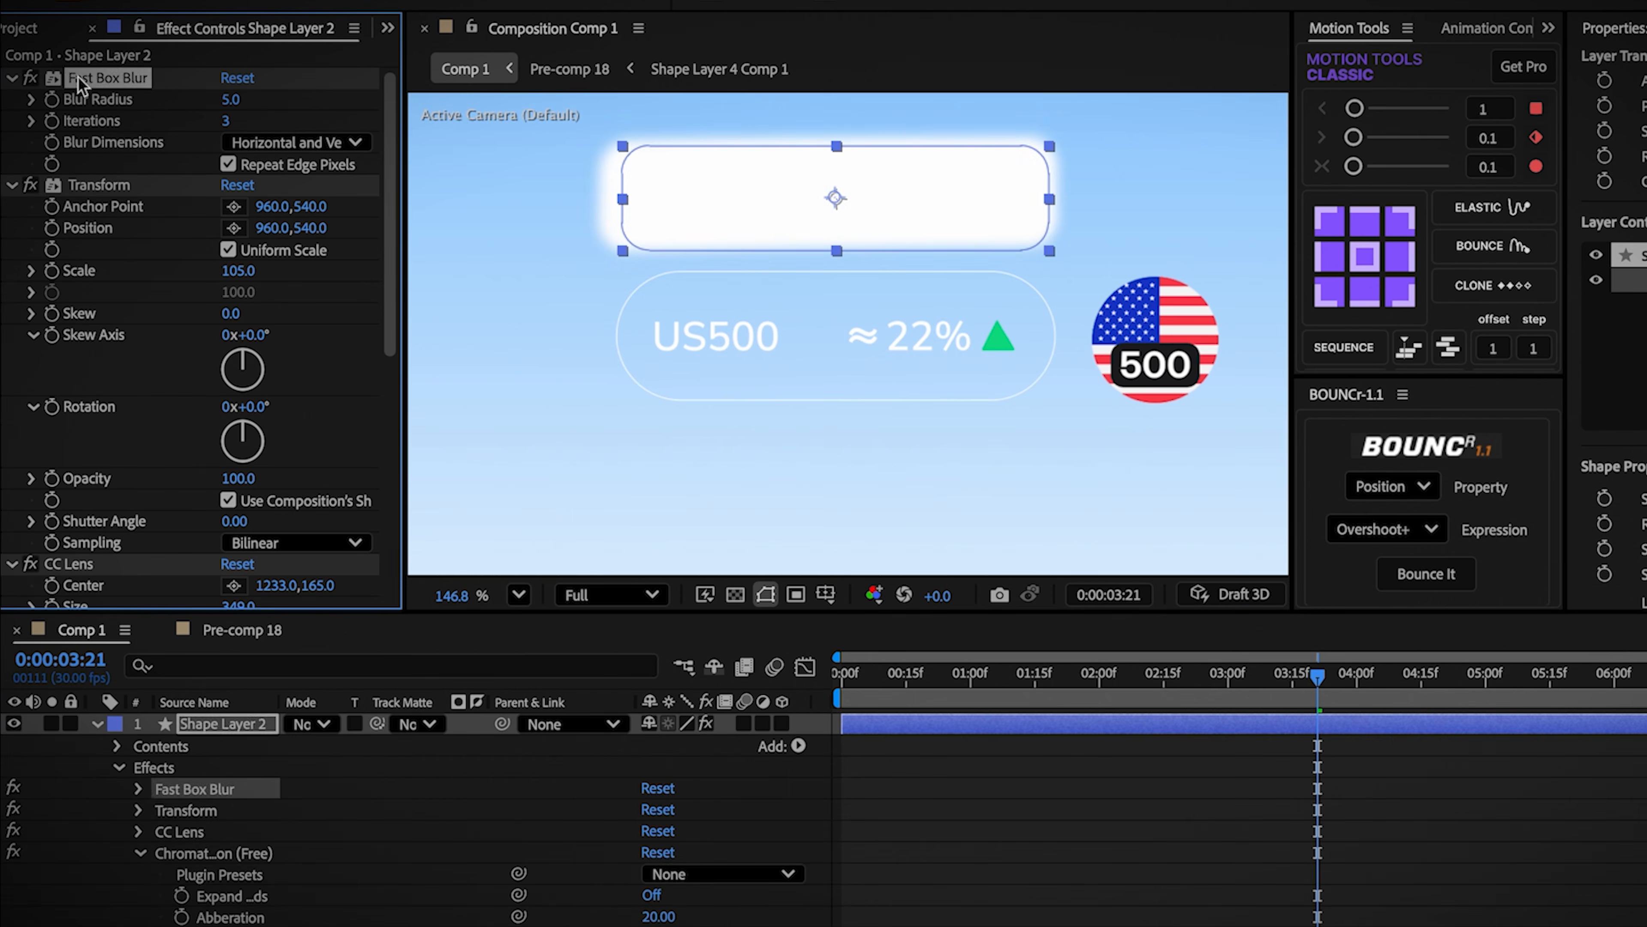
pyautogui.press('Delete')
pyautogui.press('Delete')
pyautogui.press('Delete')
pyautogui.press('Delete')
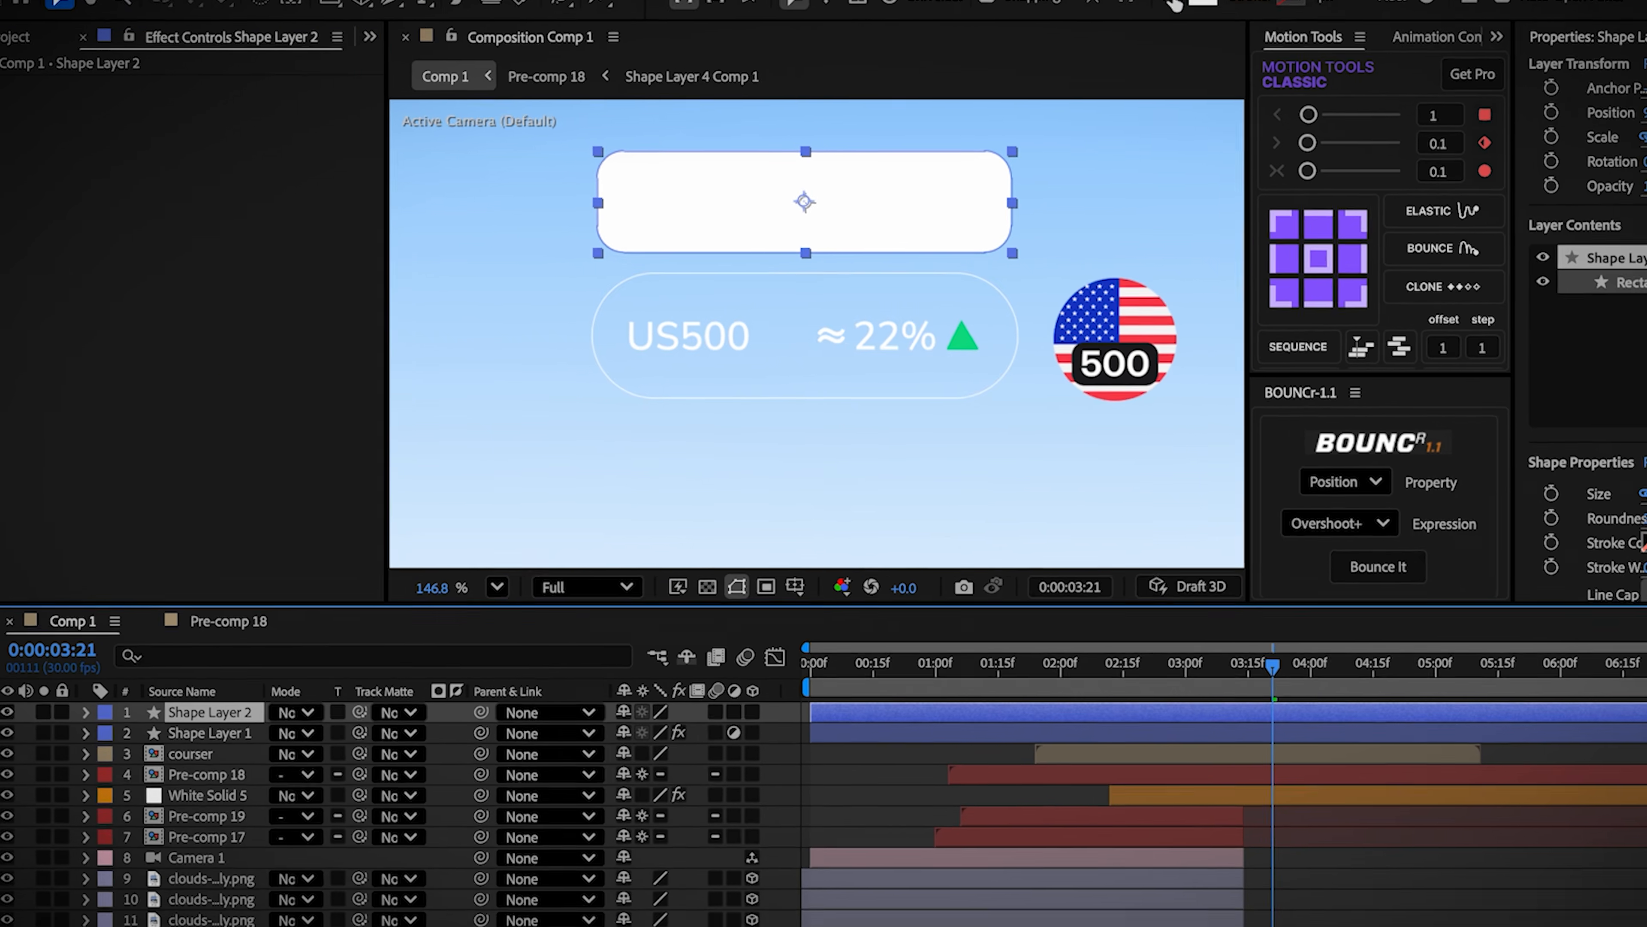
# Step: Set Shape Layer 2's fill to none and give it a white 0.5 px stroke
pyautogui.click(1209, 2)
pyautogui.click(777, 414)
pyautogui.click(1021, 551)
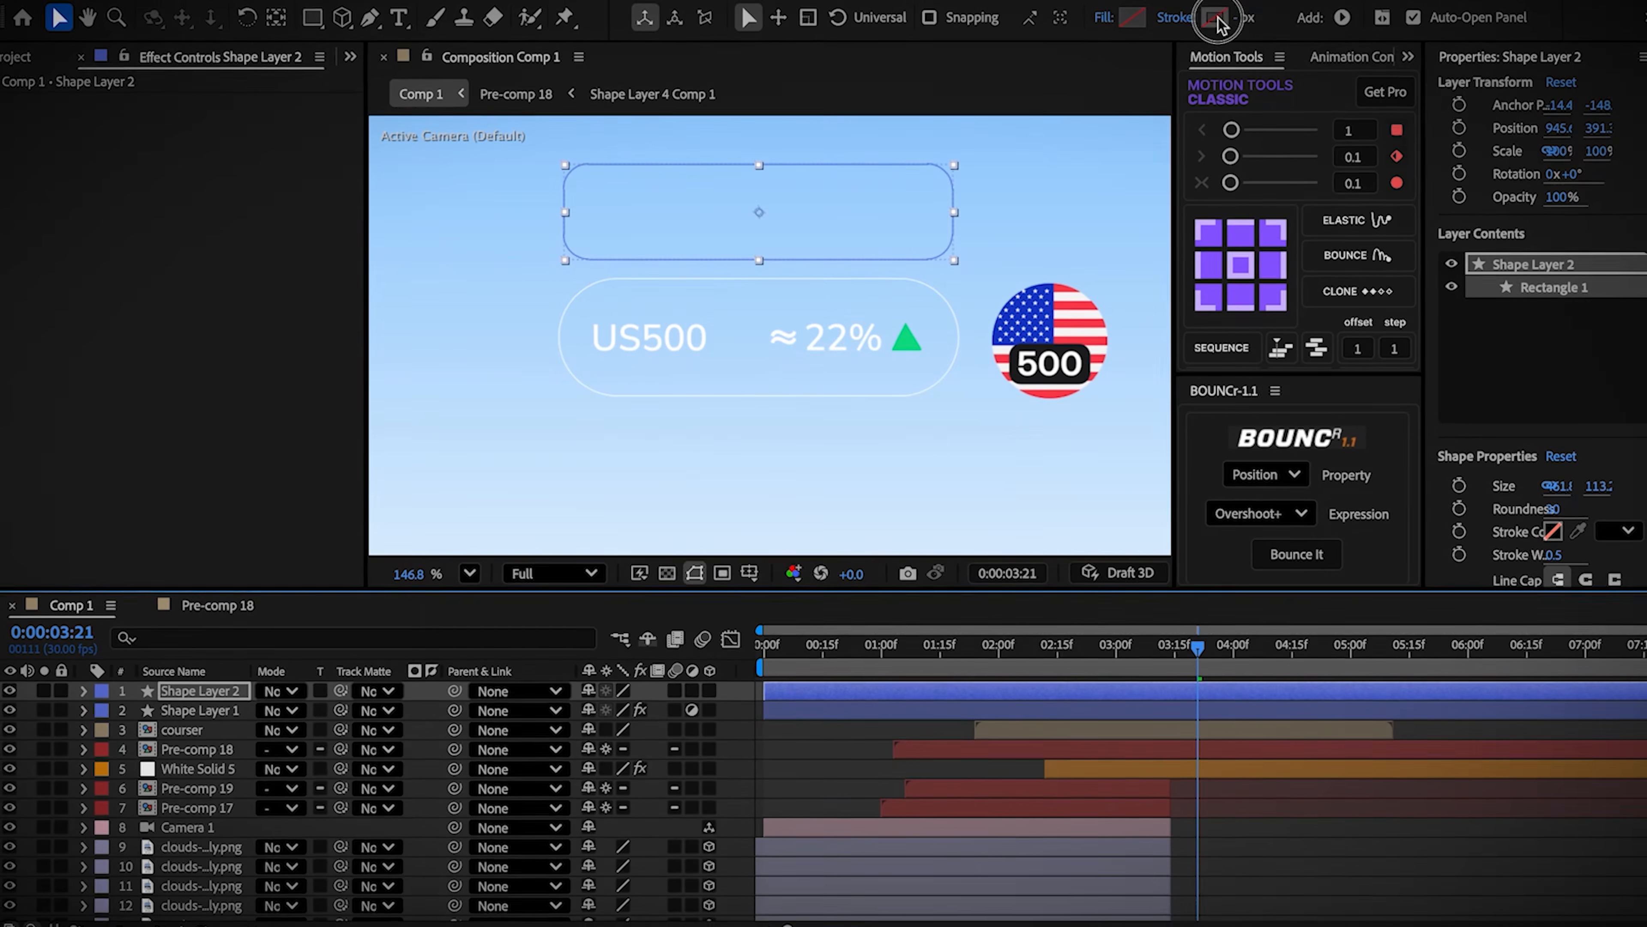
pyautogui.click(1216, 18)
pyautogui.click(972, 613)
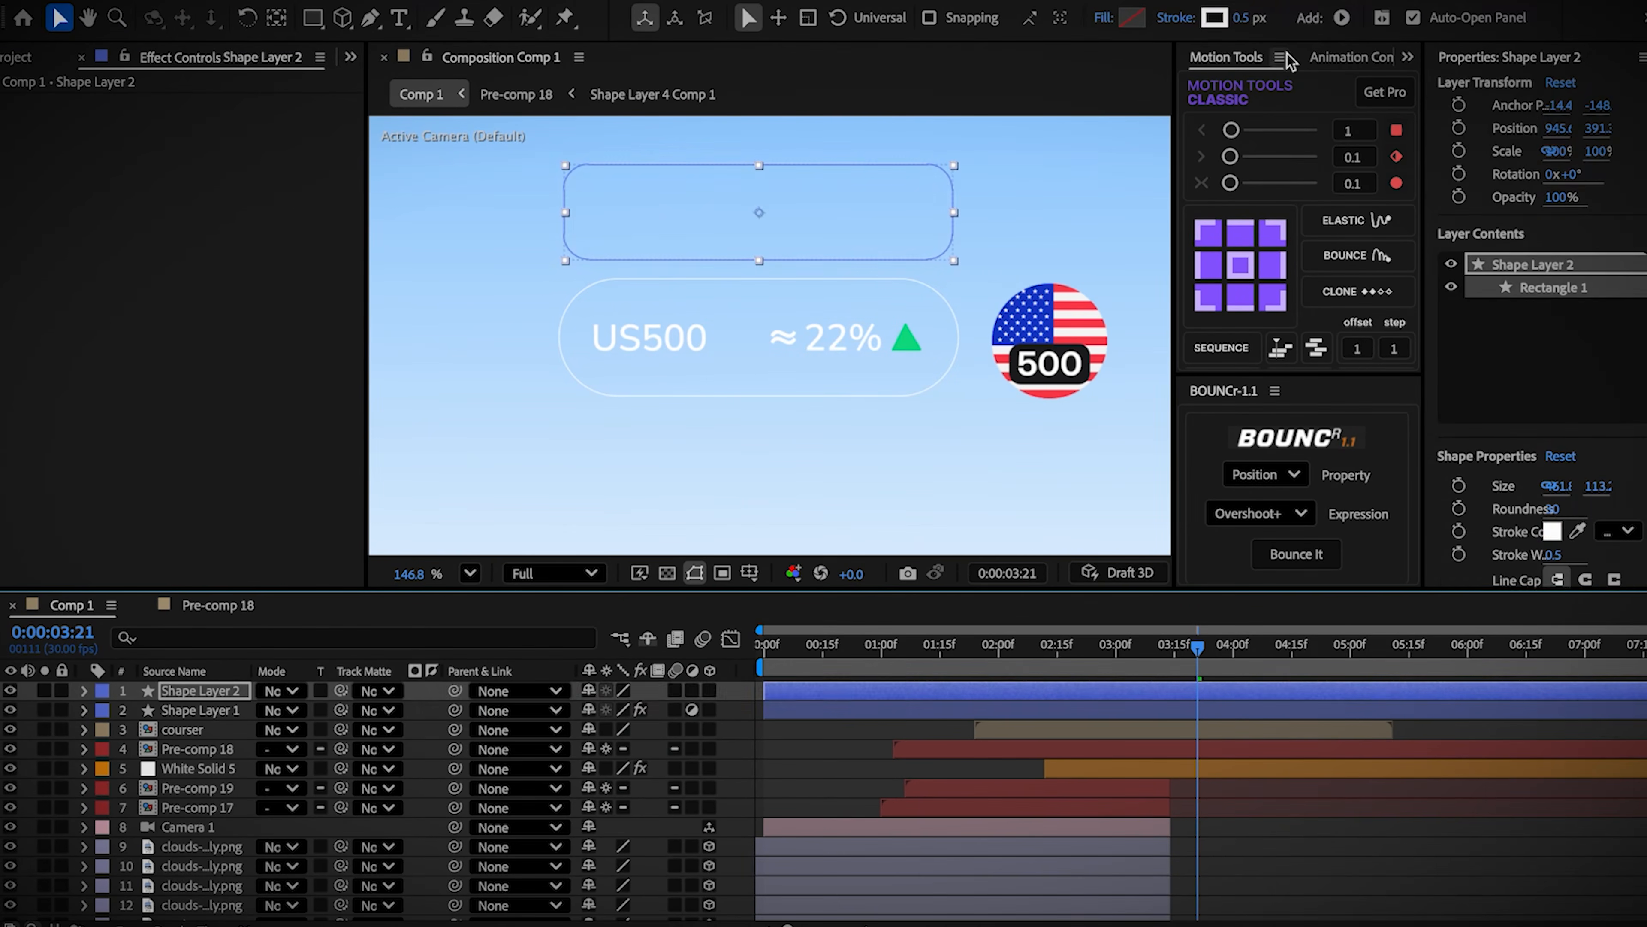
pyautogui.click(892, 713)
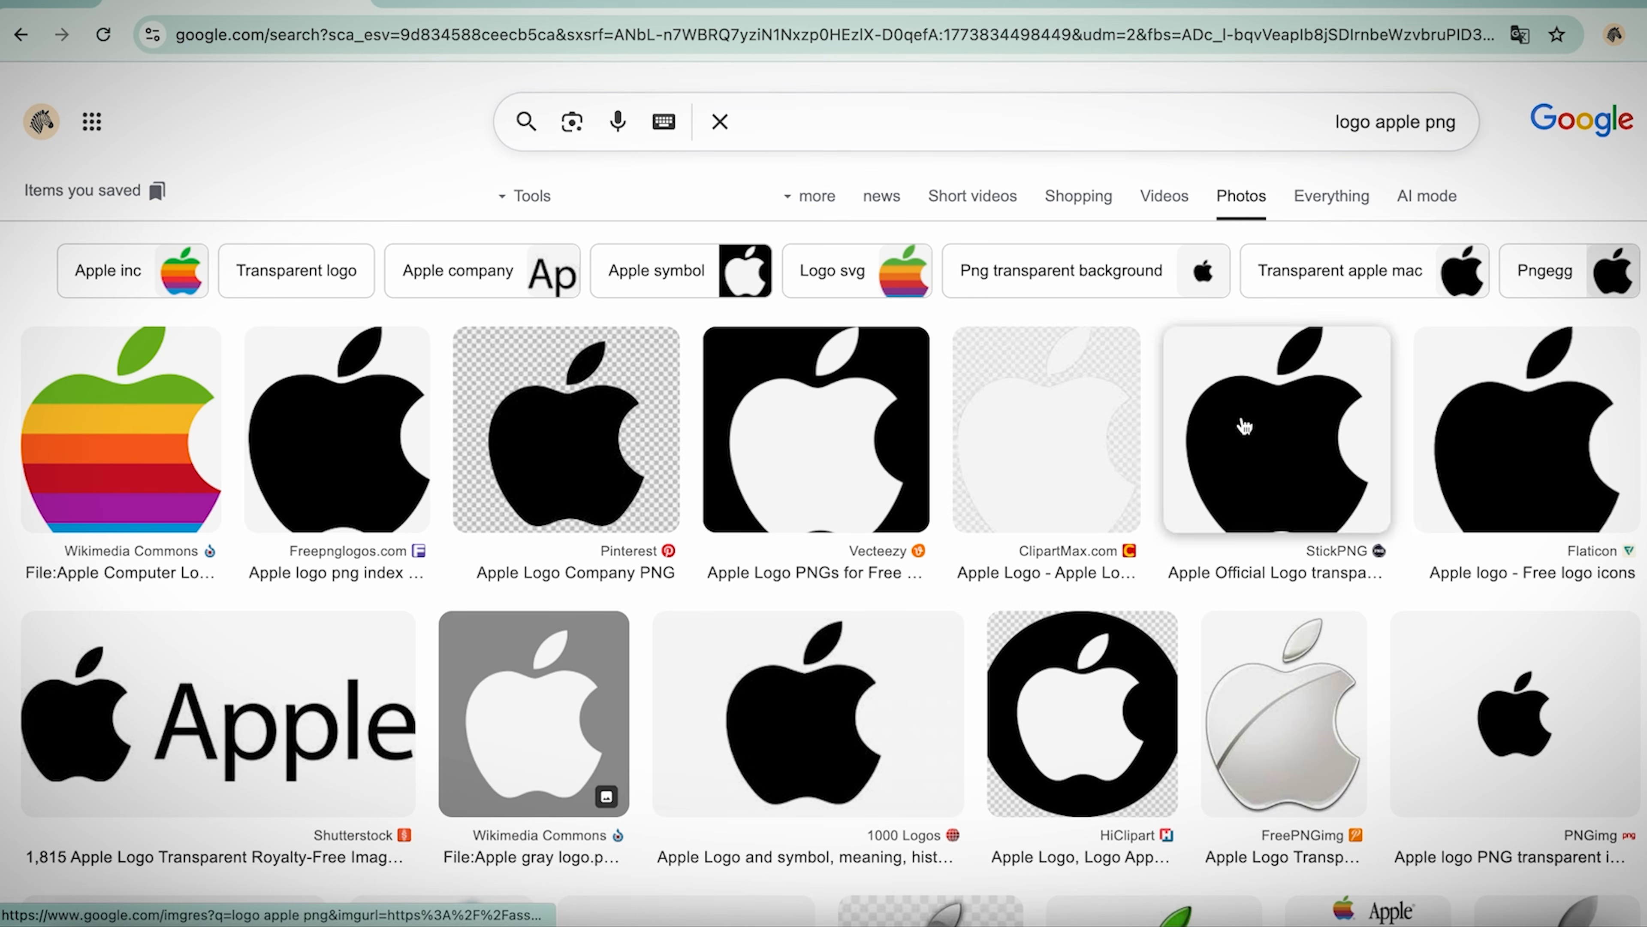
# Step: Pick an Apple logo from the Google image results, switch to After Effects and add apple_vector.svg as Comp 1's top layer
pyautogui.click(604, 444)
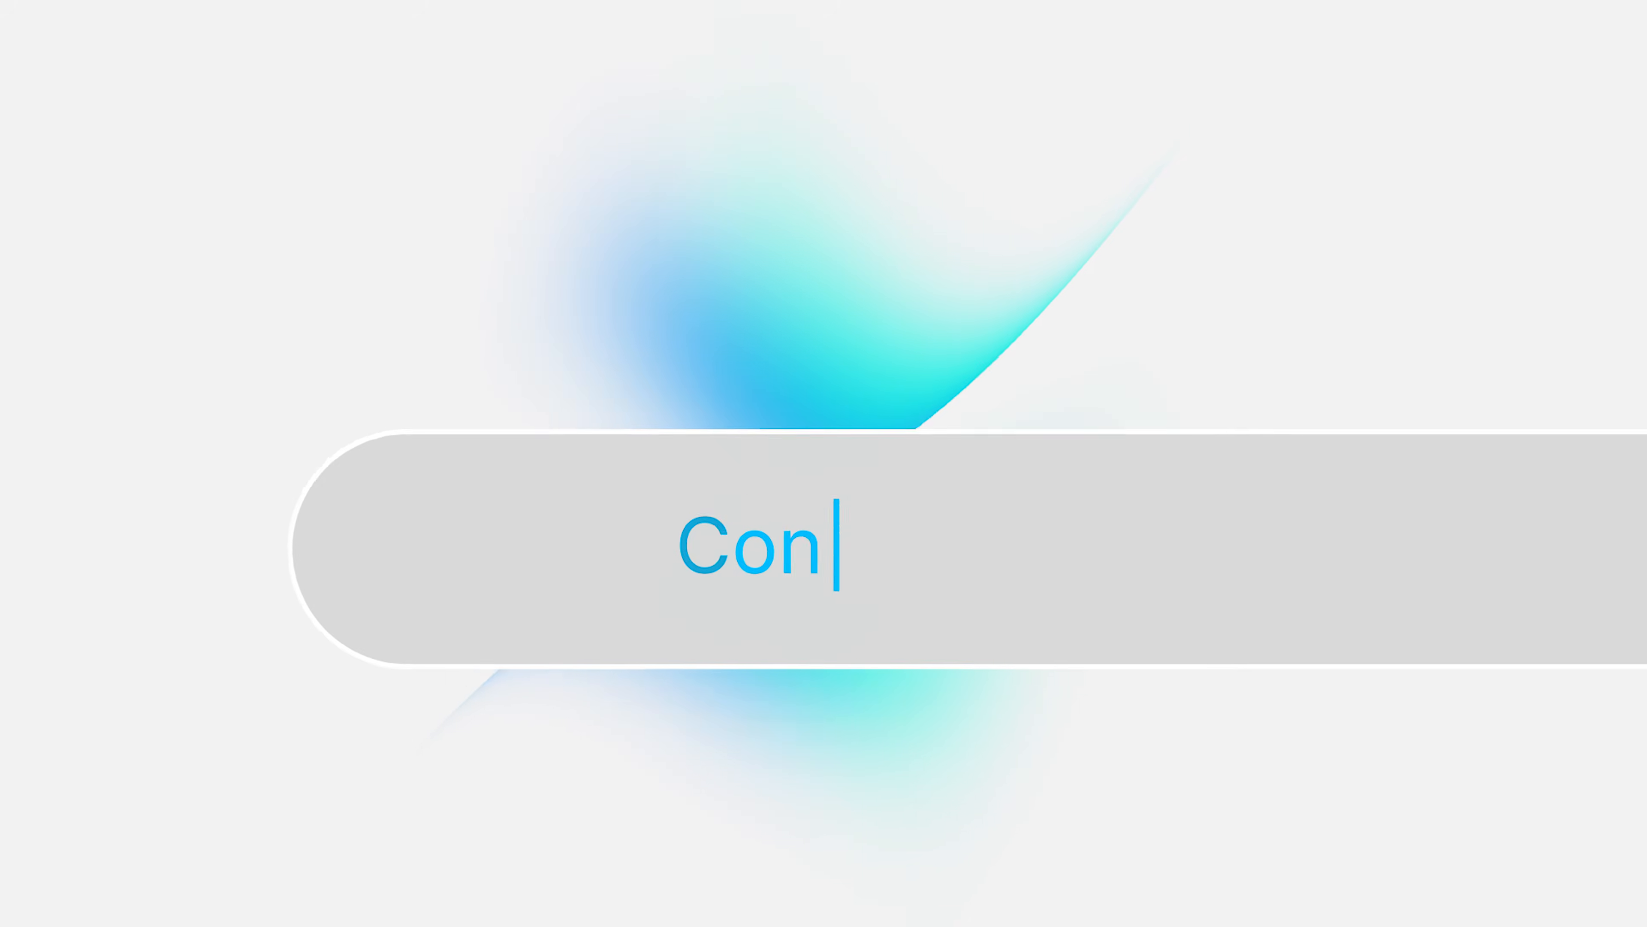
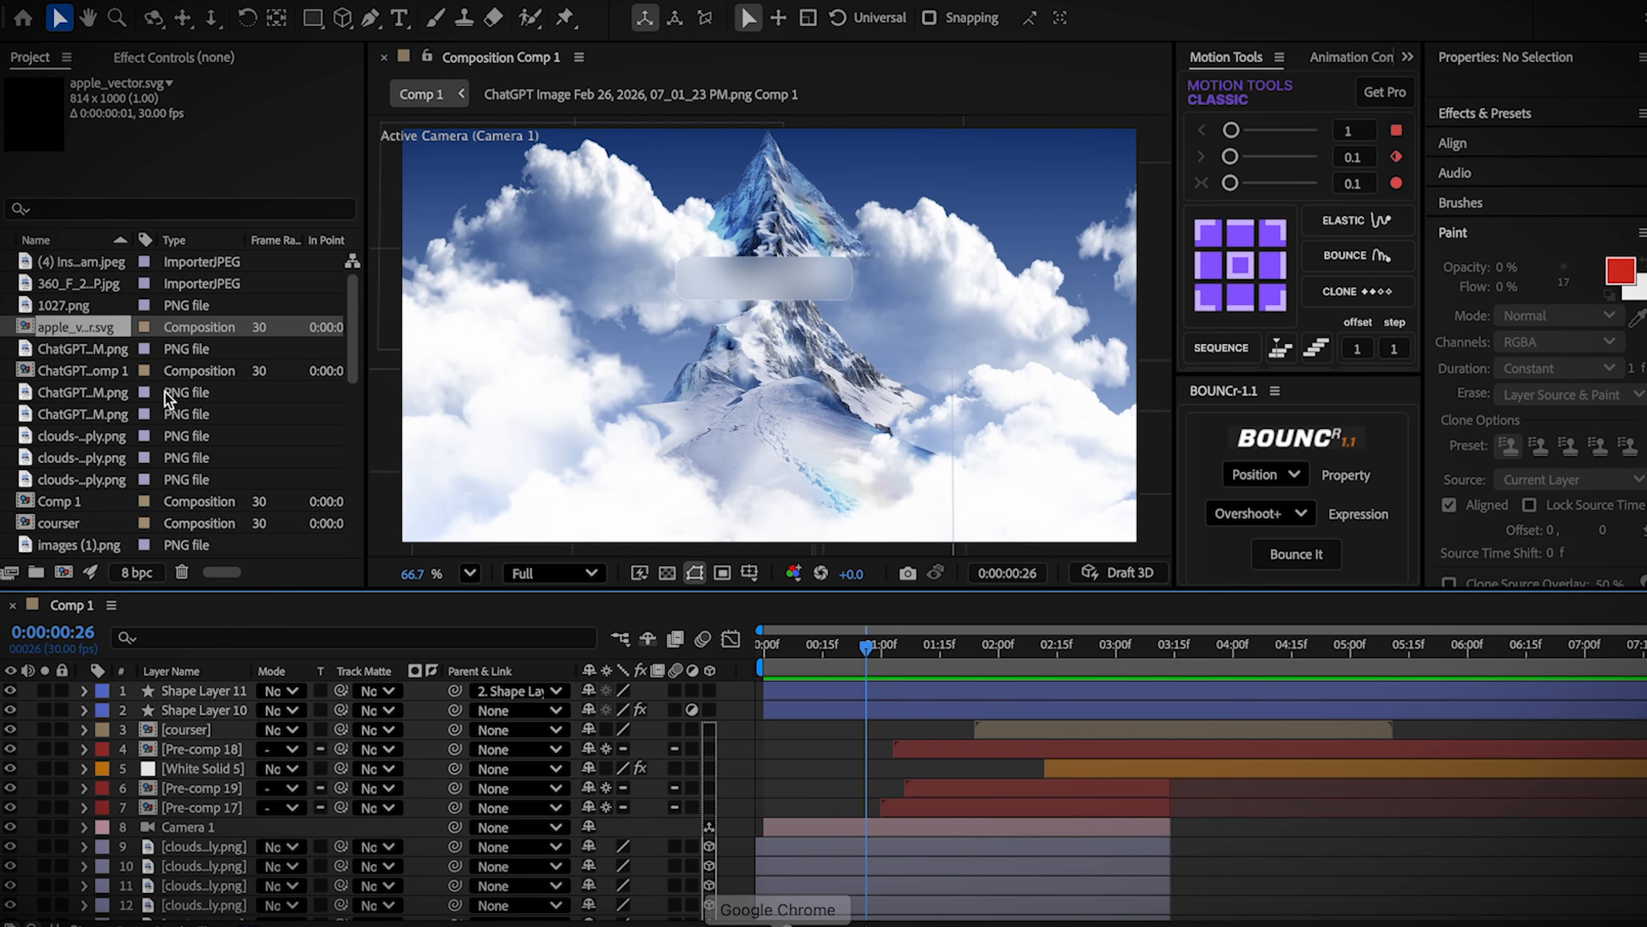
pyautogui.moveTo(48, 324); pyautogui.dragTo(203, 693)
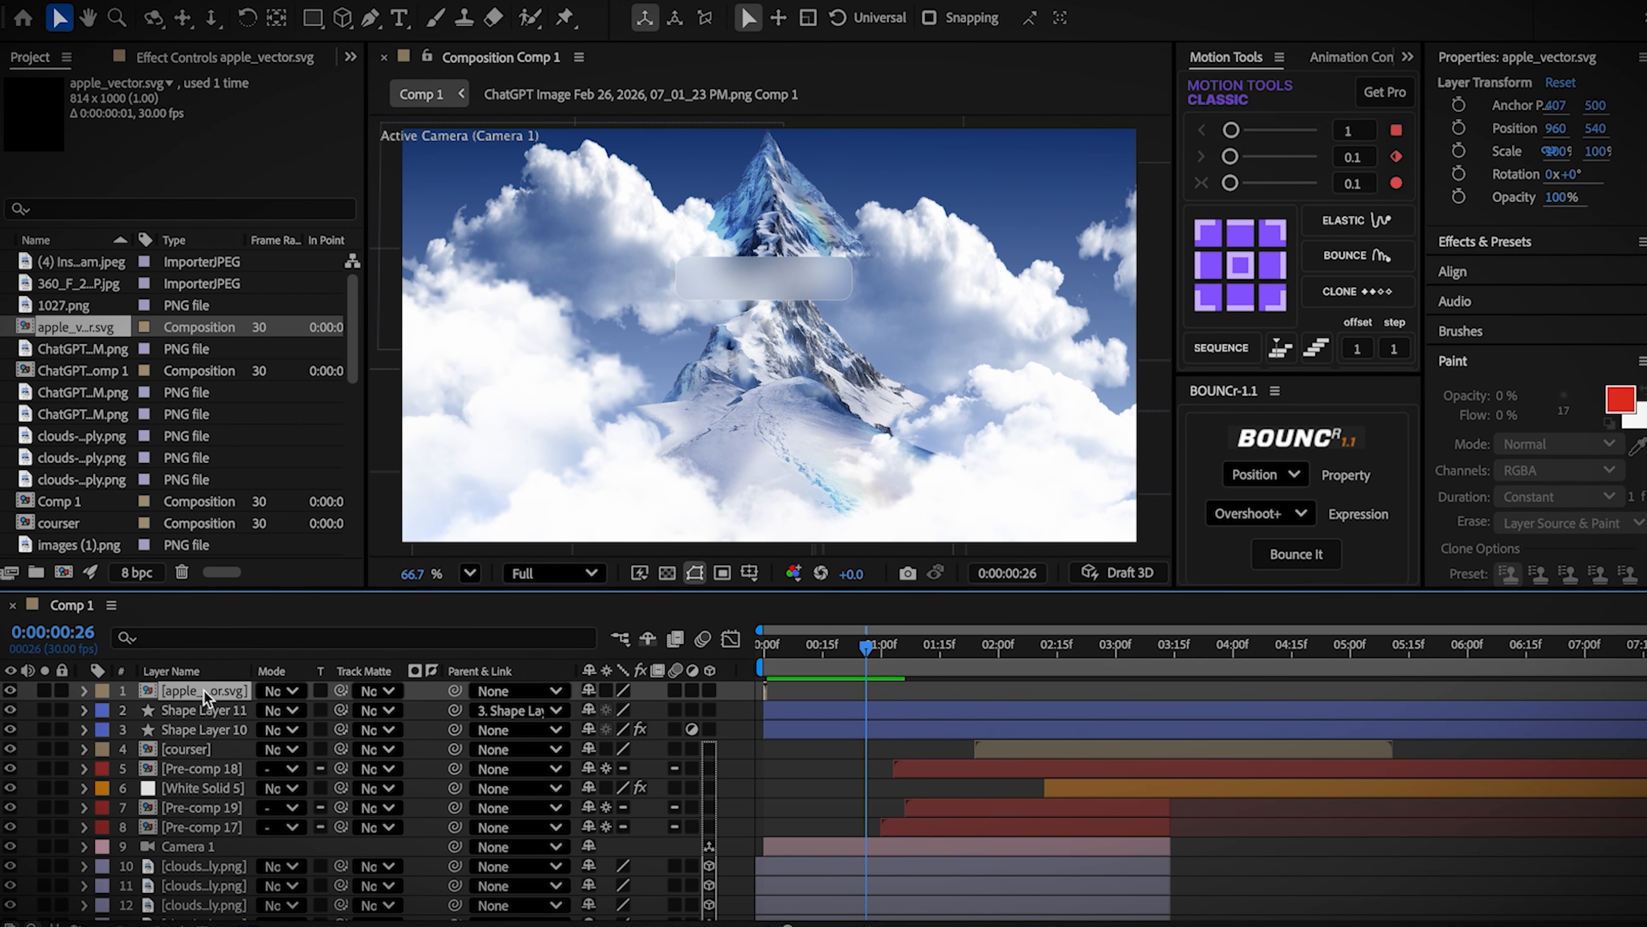
# Step: Set the apple_vector.svg composition to 1920 x 1080 px with a 0:00:10:01 duration and extend its shape layer across the whole length
pyautogui.doubleClick(204, 690)
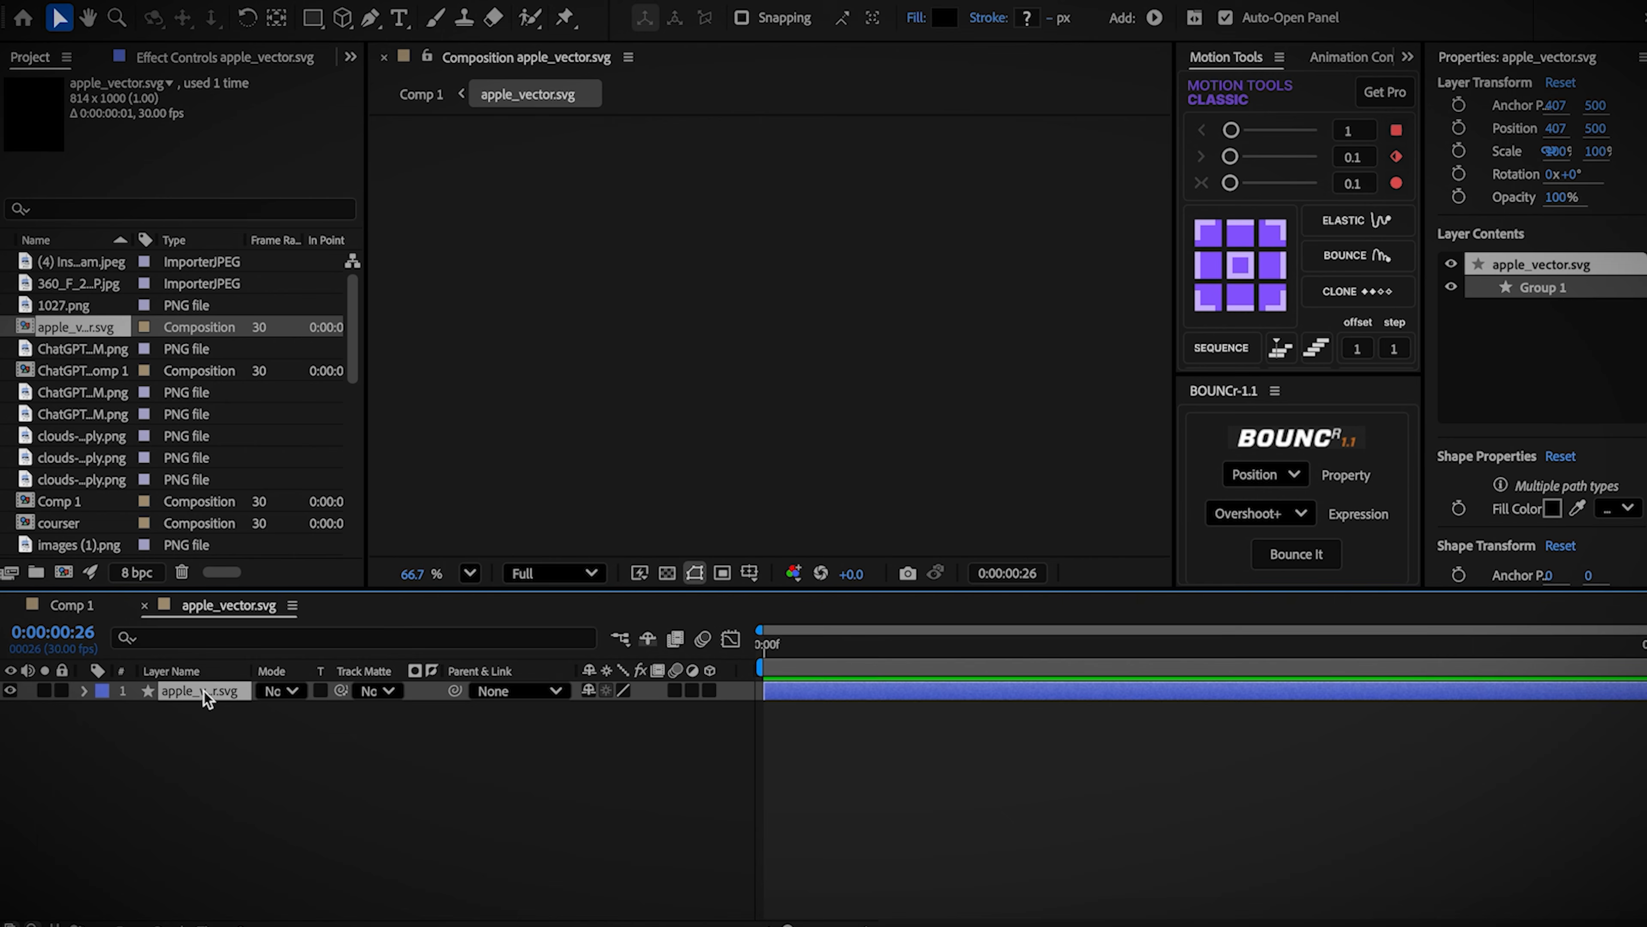
pyautogui.rightClick(294, 729)
pyautogui.click(338, 676)
pyautogui.click(700, 314)
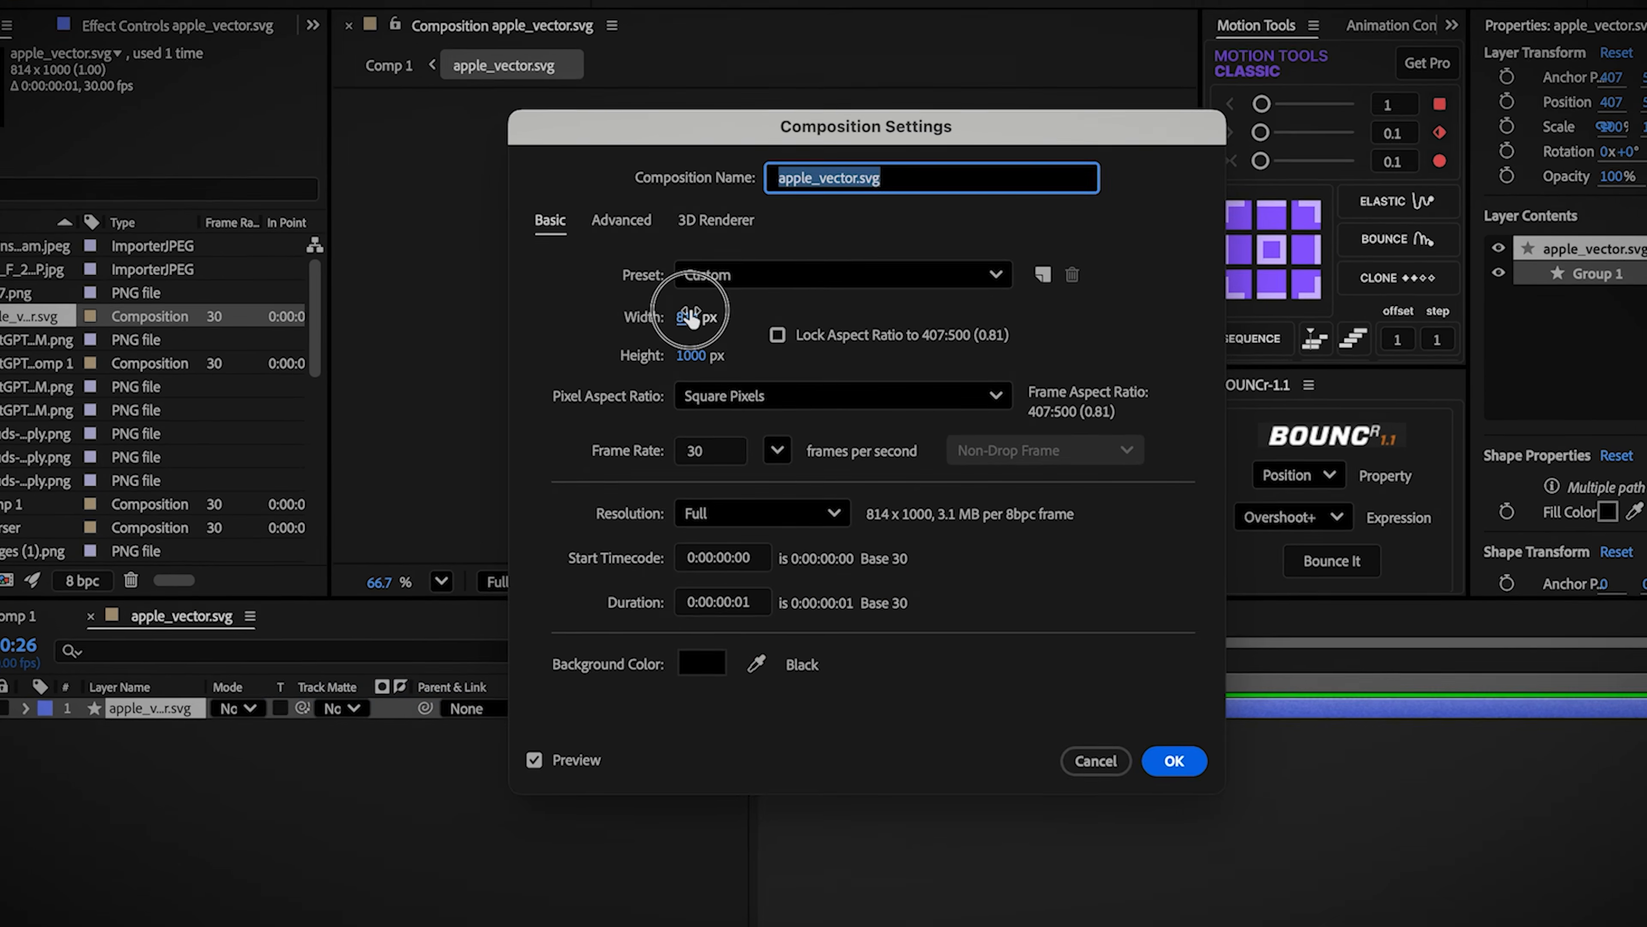
pyautogui.write('1920')
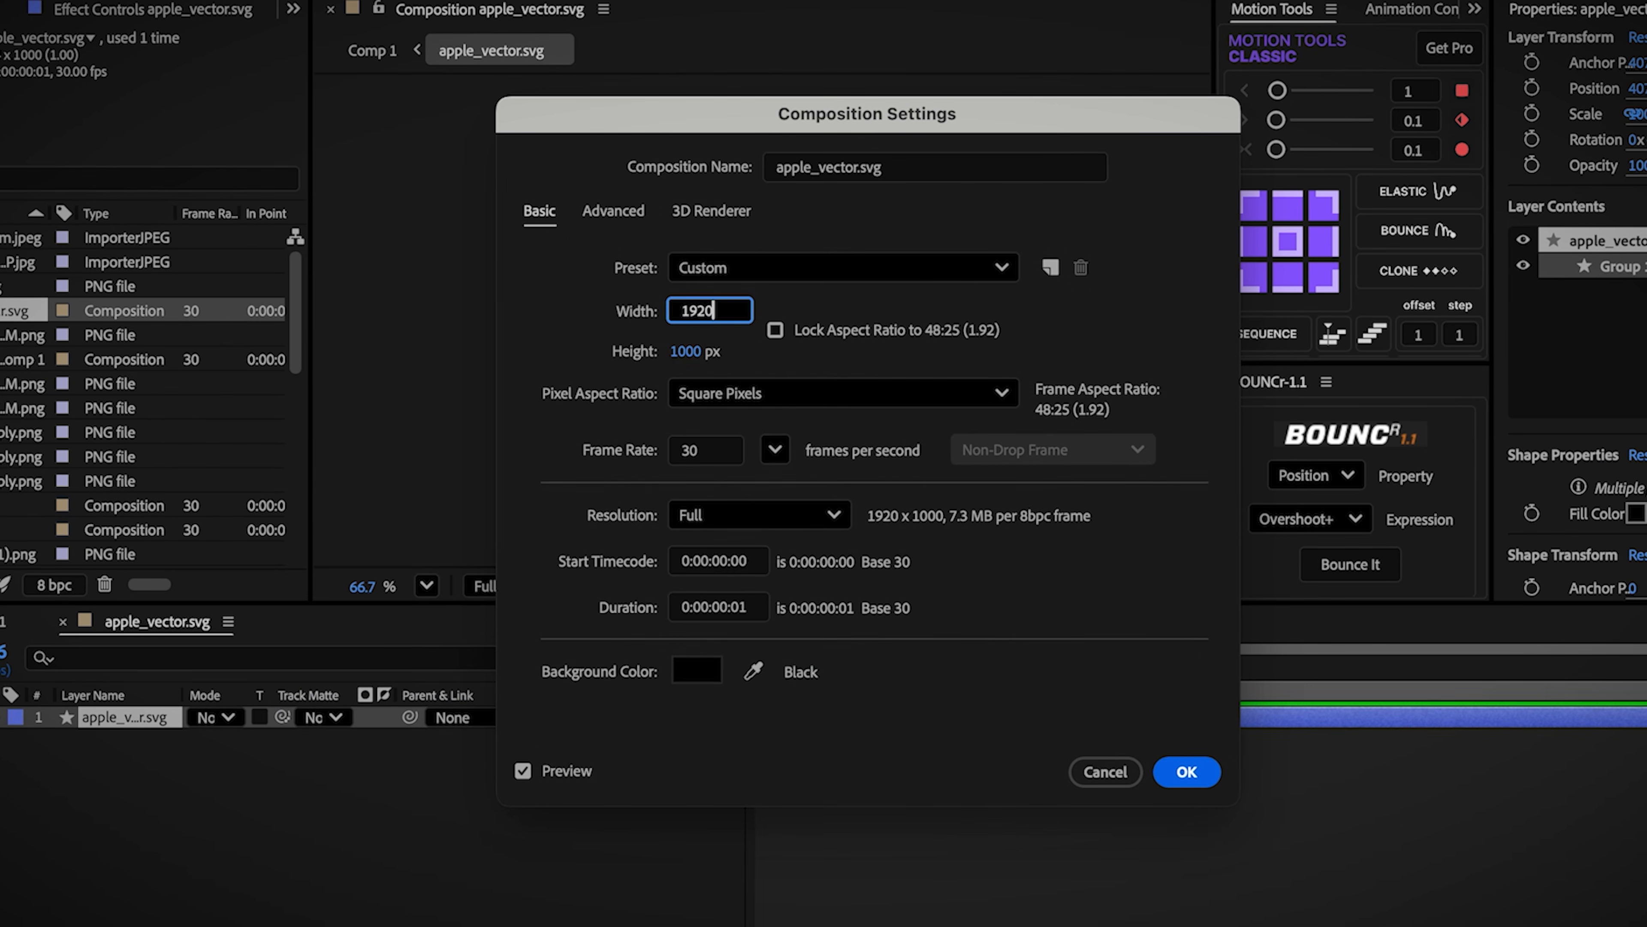
pyautogui.click(682, 354)
pyautogui.write('1')
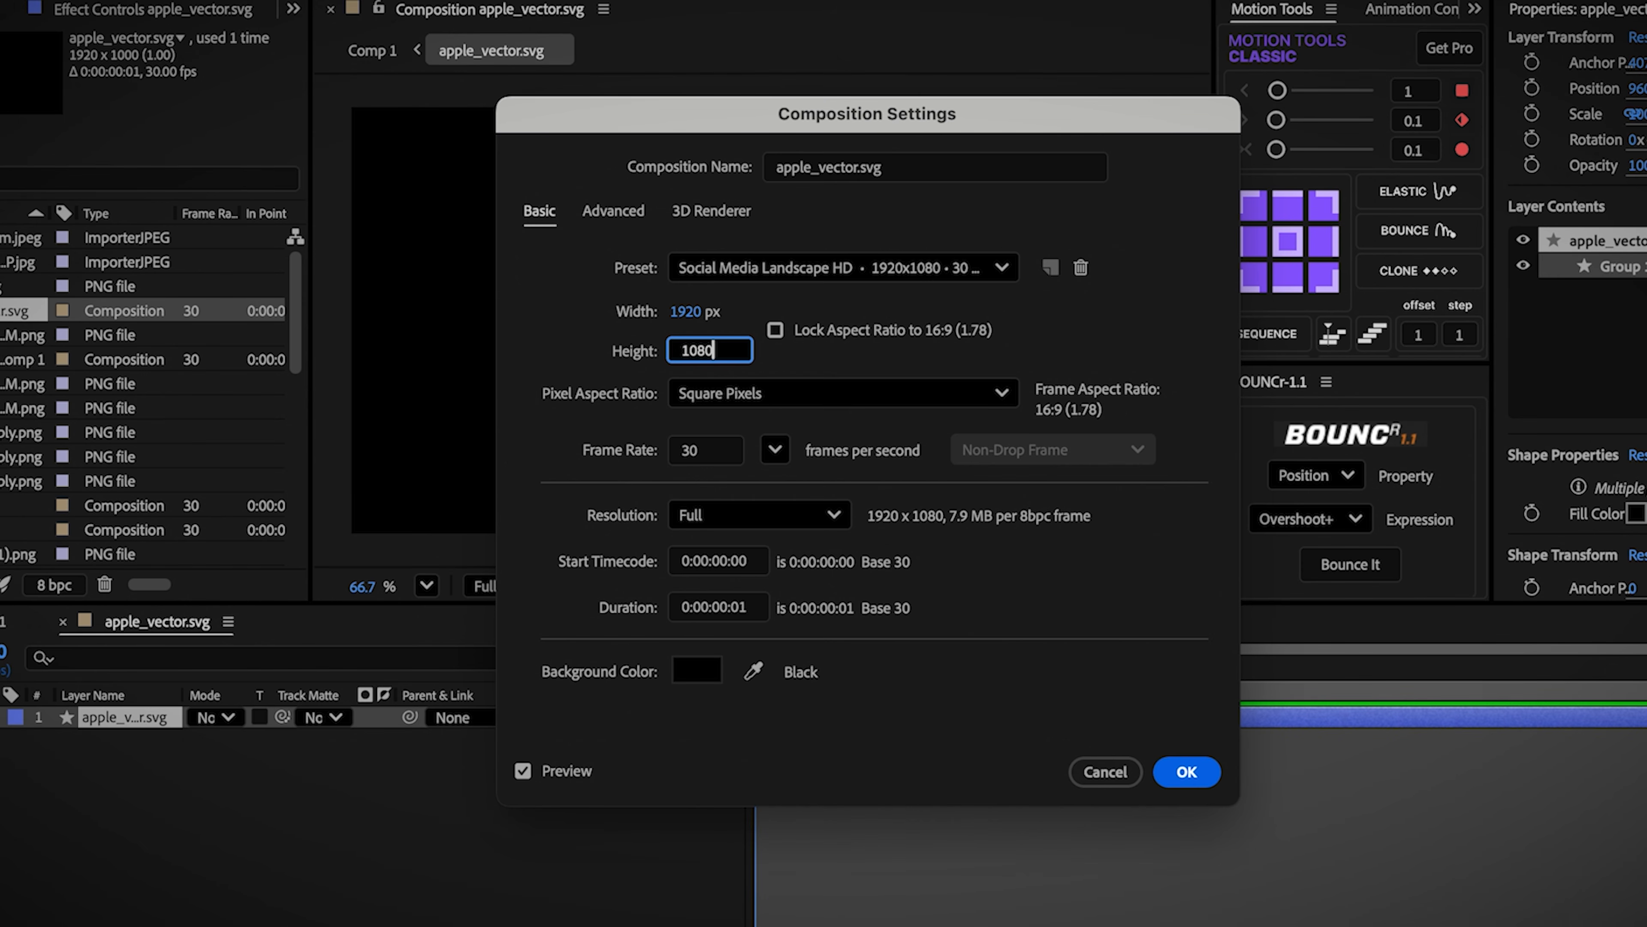
pyautogui.click(713, 607)
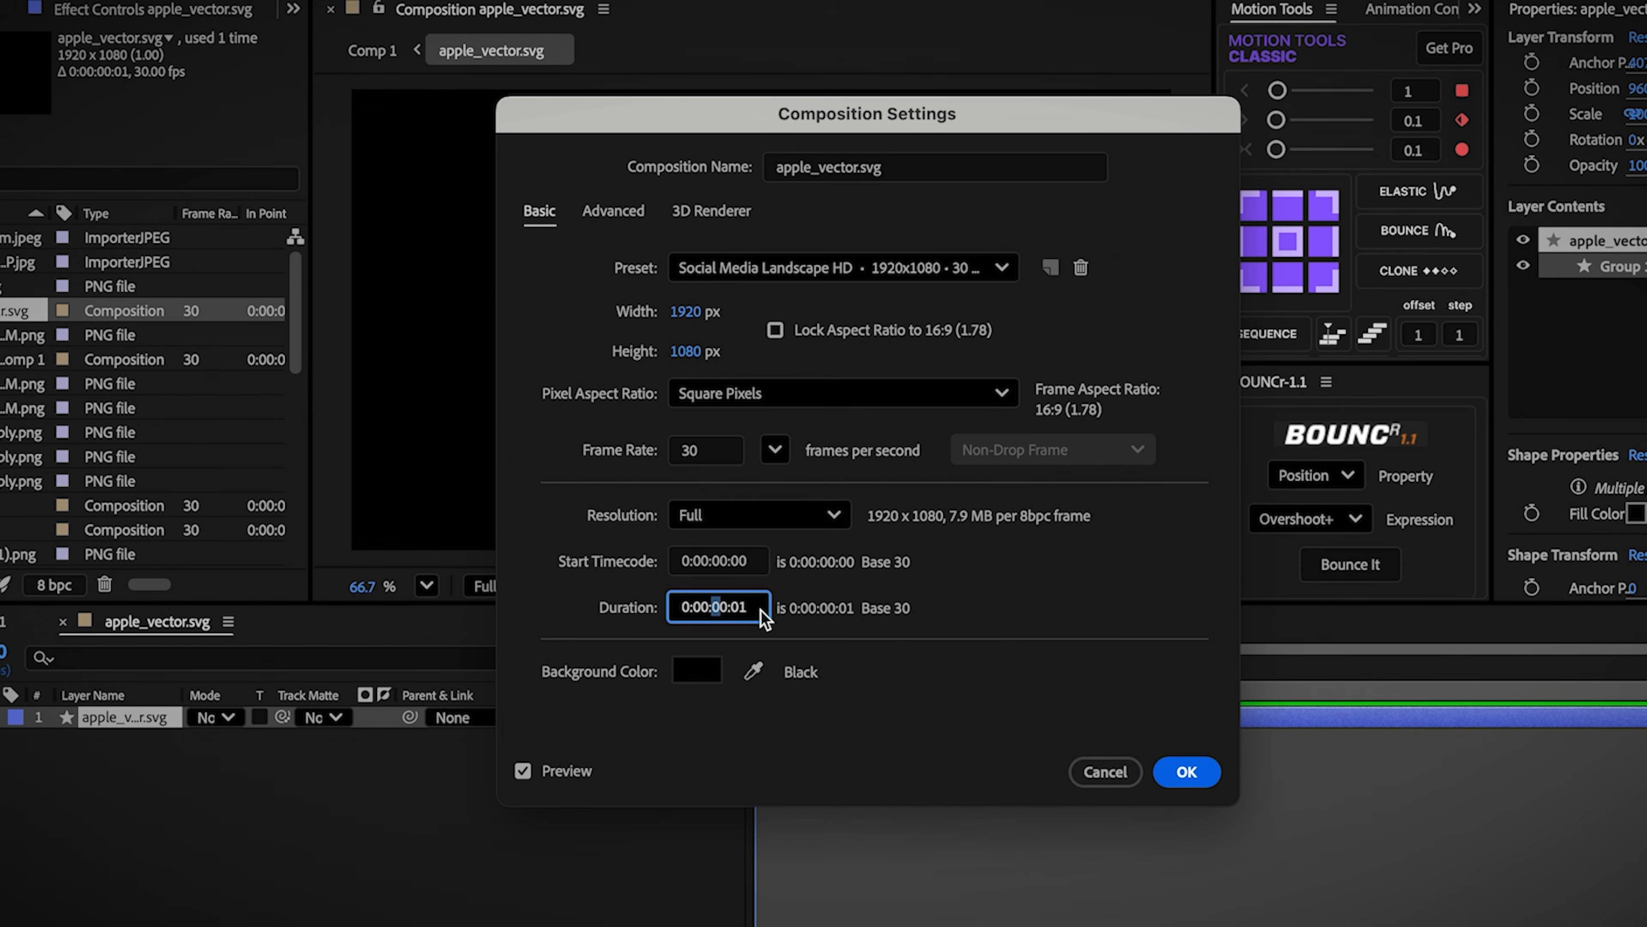
pyautogui.click(1180, 766)
pyautogui.moveTo(764, 651); pyautogui.dragTo(1074, 643)
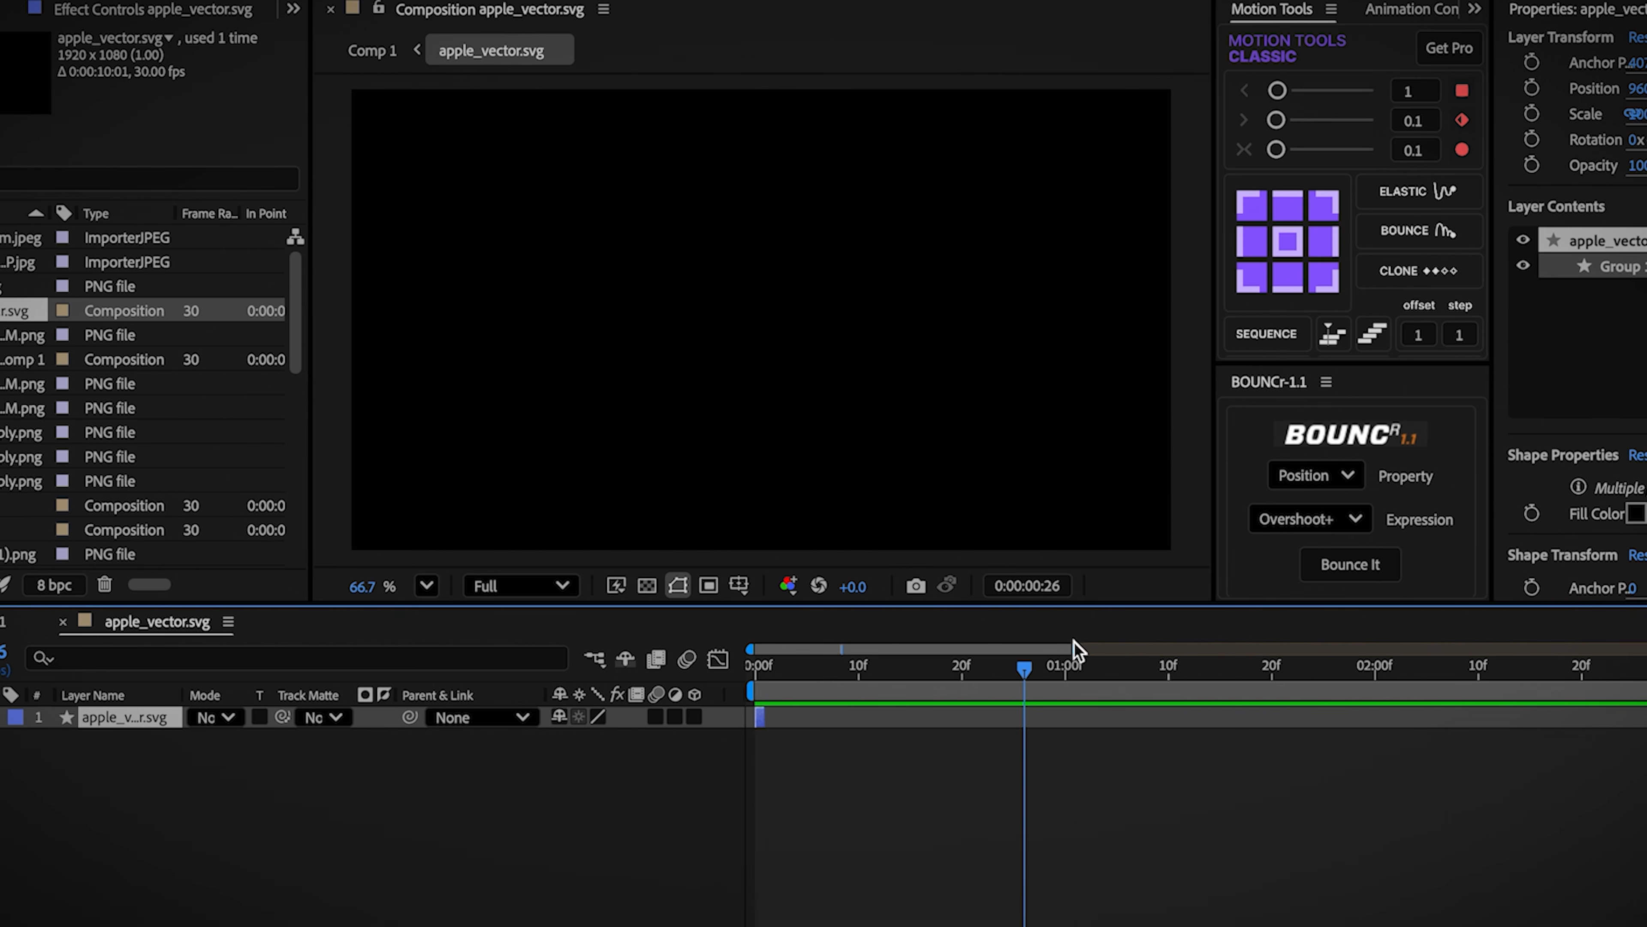
pyautogui.moveTo(770, 716); pyautogui.dragTo(1644, 716)
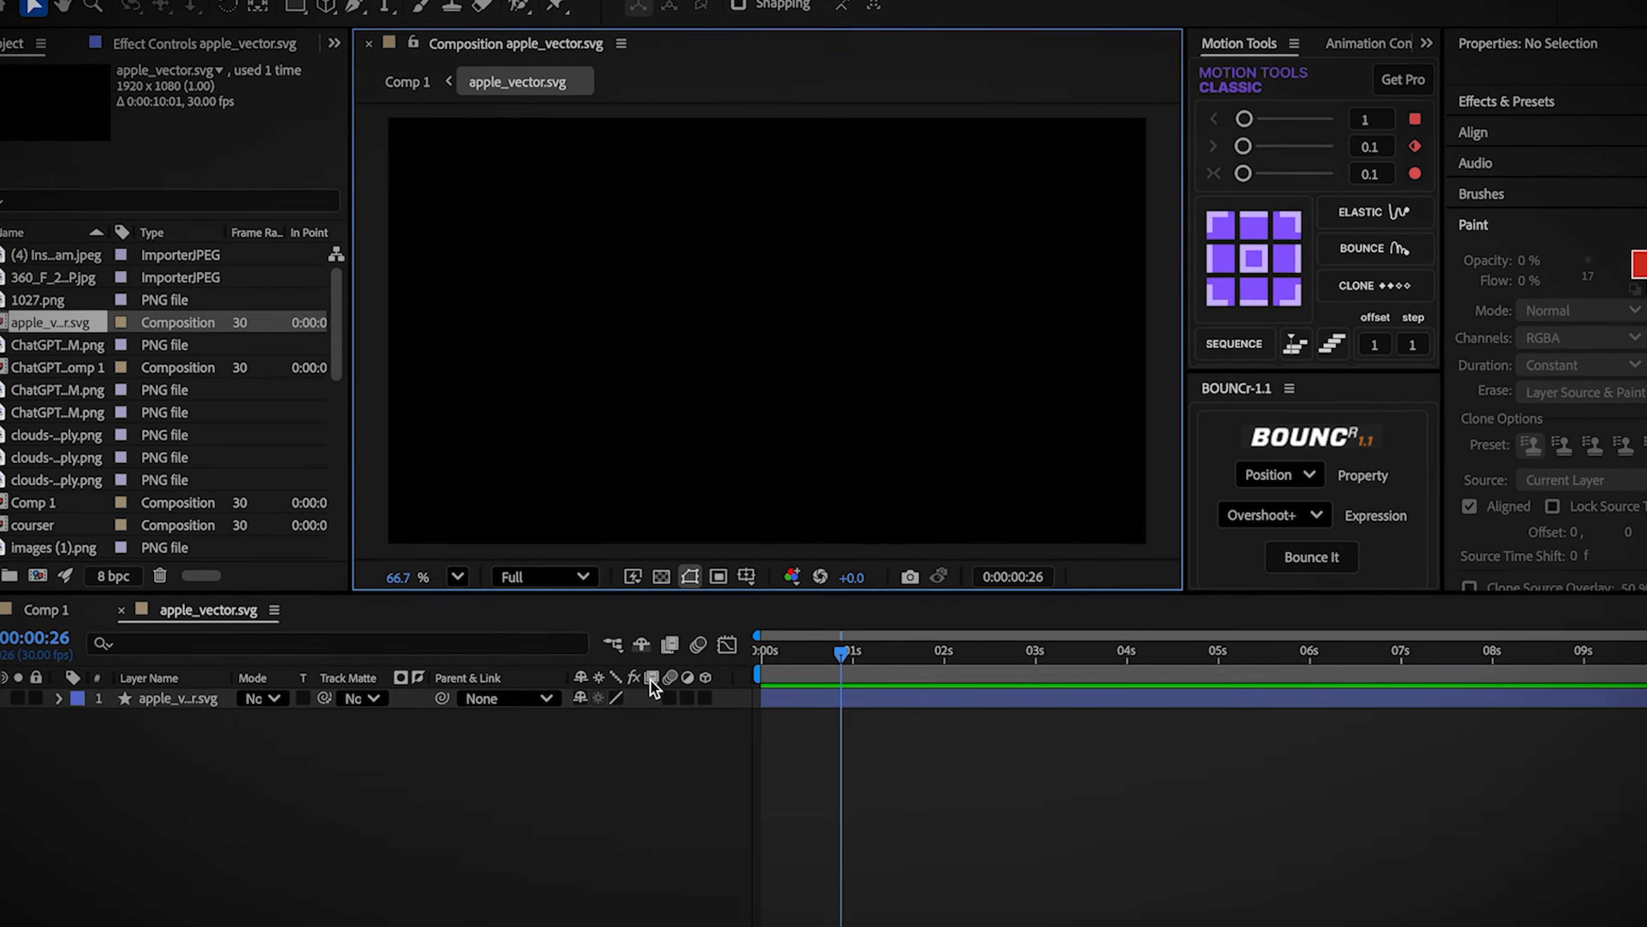
# Step: Make the apple shape layer 3D and set its fill color to white (FFFFFF)
pyautogui.click(708, 693)
pyautogui.click(111, 694)
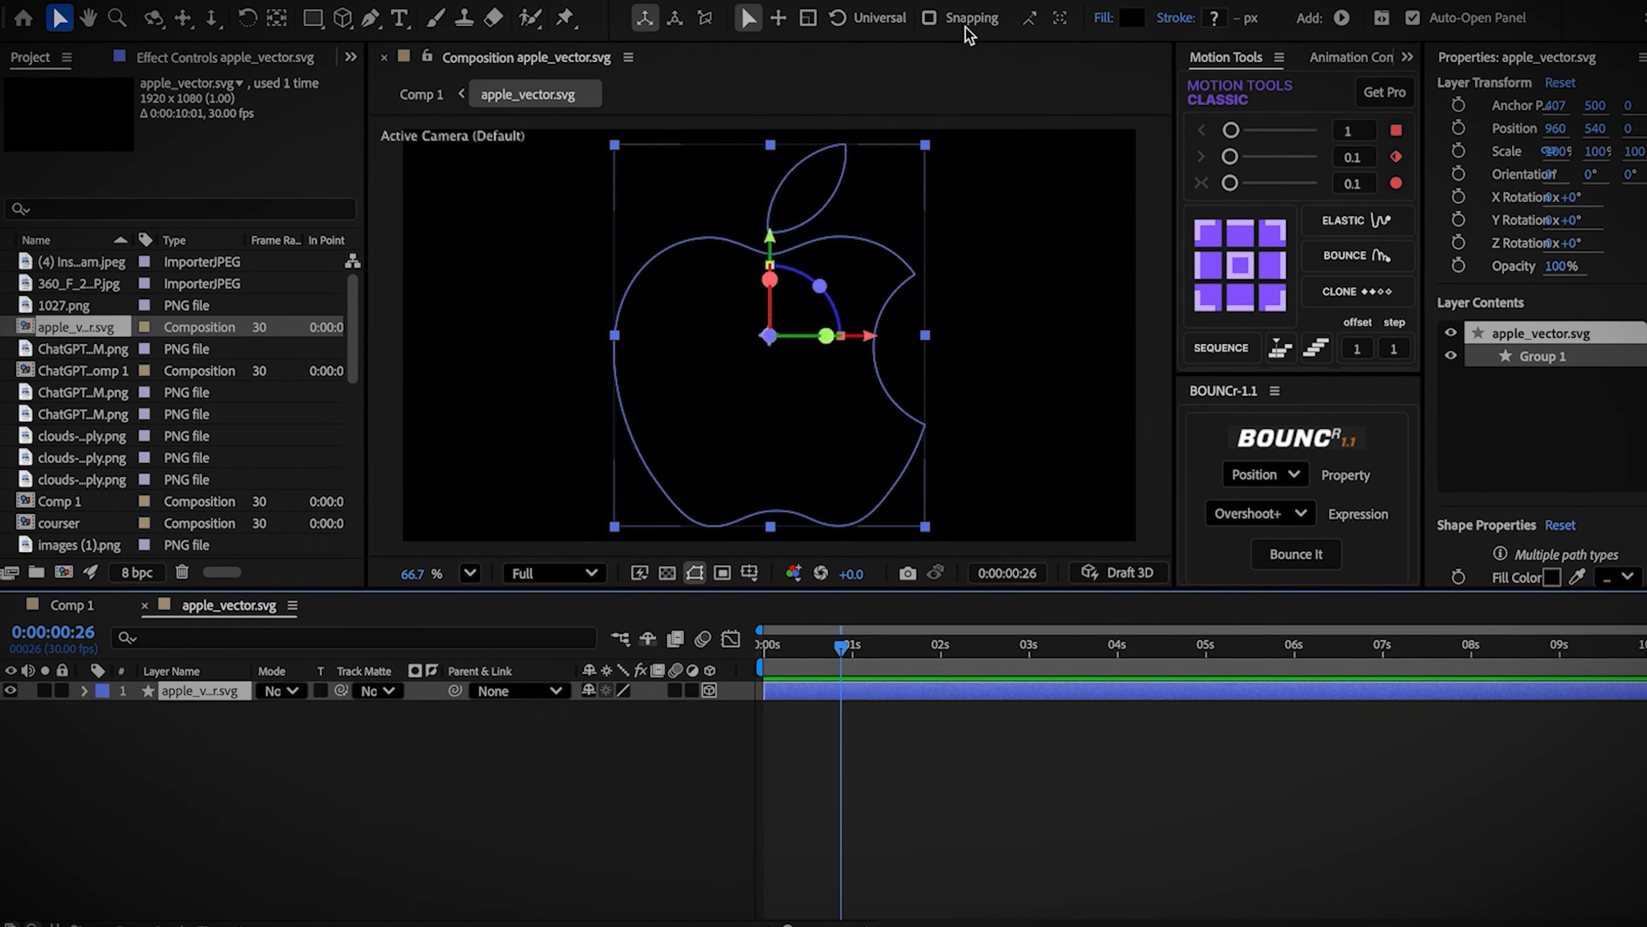
pyautogui.click(1131, 18)
pyautogui.write('ffffff')
pyautogui.click(871, 592)
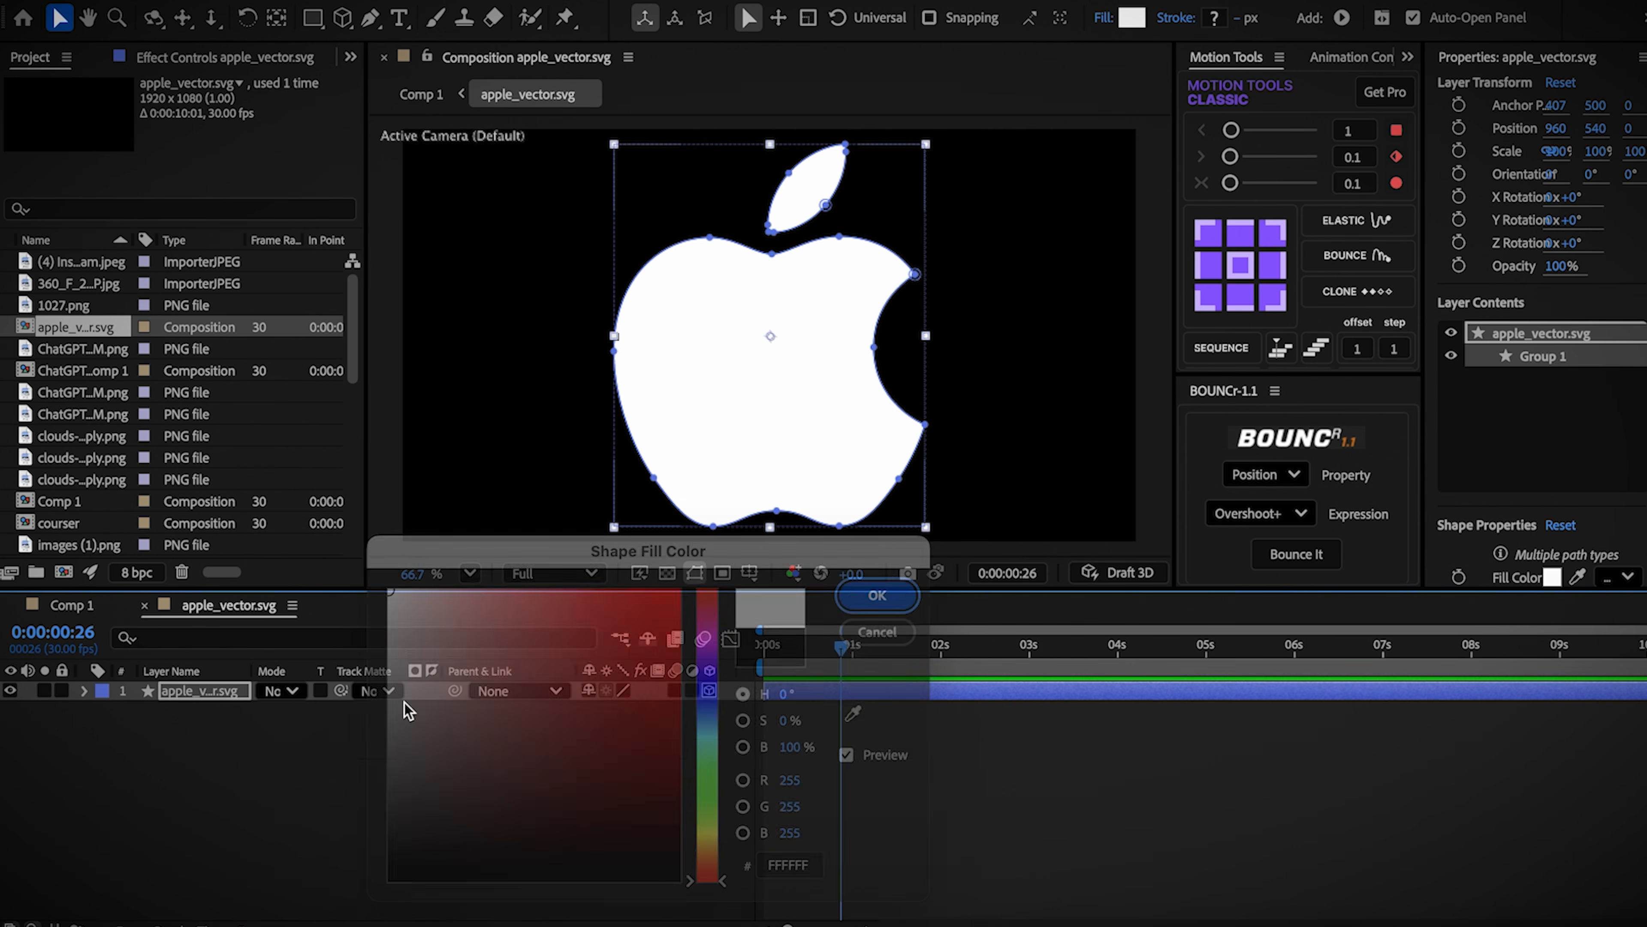
# Step: Switch the apple composition's 3D renderer to Advanced 3D
pyautogui.moveTo(1176, 490); pyautogui.dragTo(1294, 489)
pyautogui.click(1279, 573)
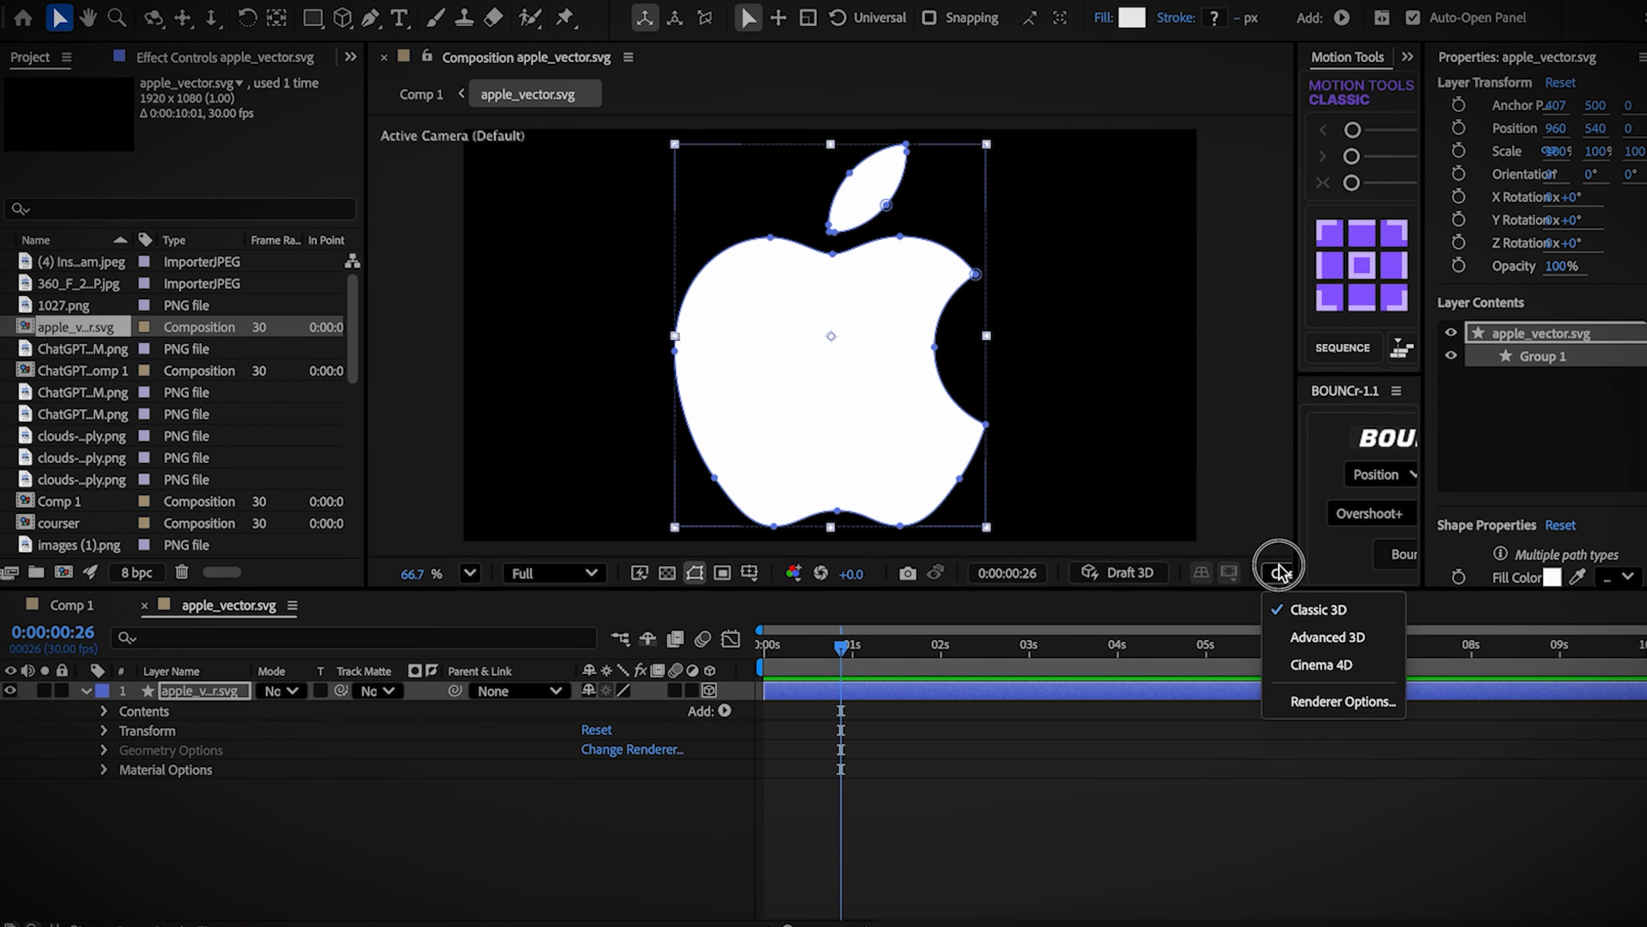
pyautogui.click(1302, 638)
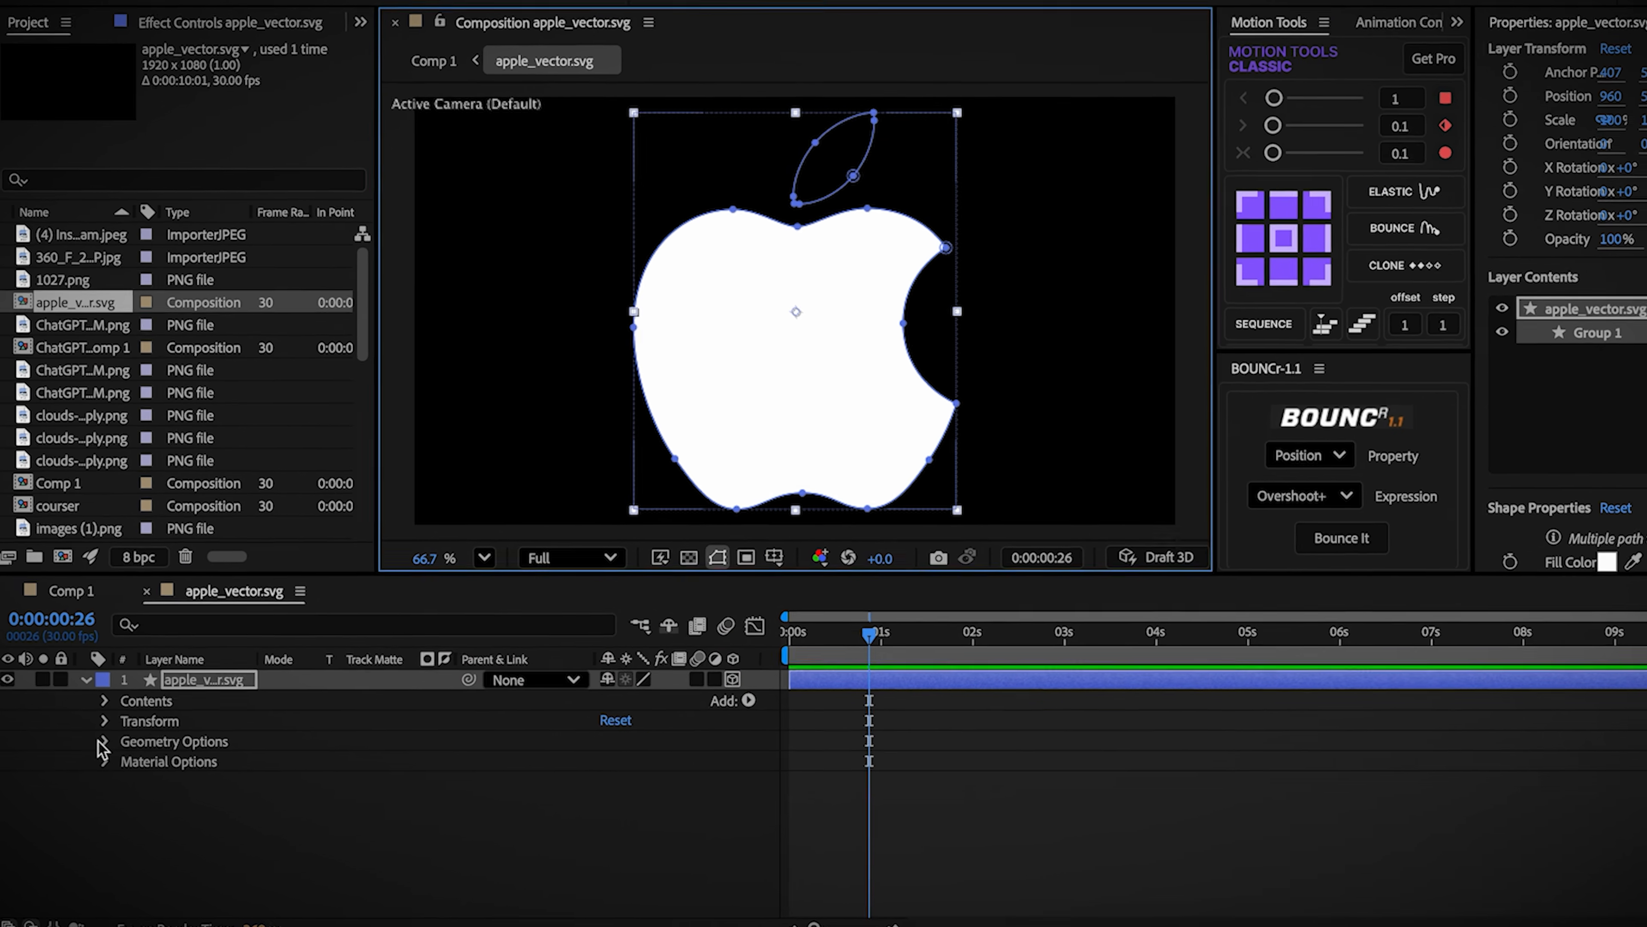
# Step: Give the apple layer a Convex bevel with a depth of 5 and add extrusion depth in its geometry options
pyautogui.click(104, 749)
pyautogui.click(652, 753)
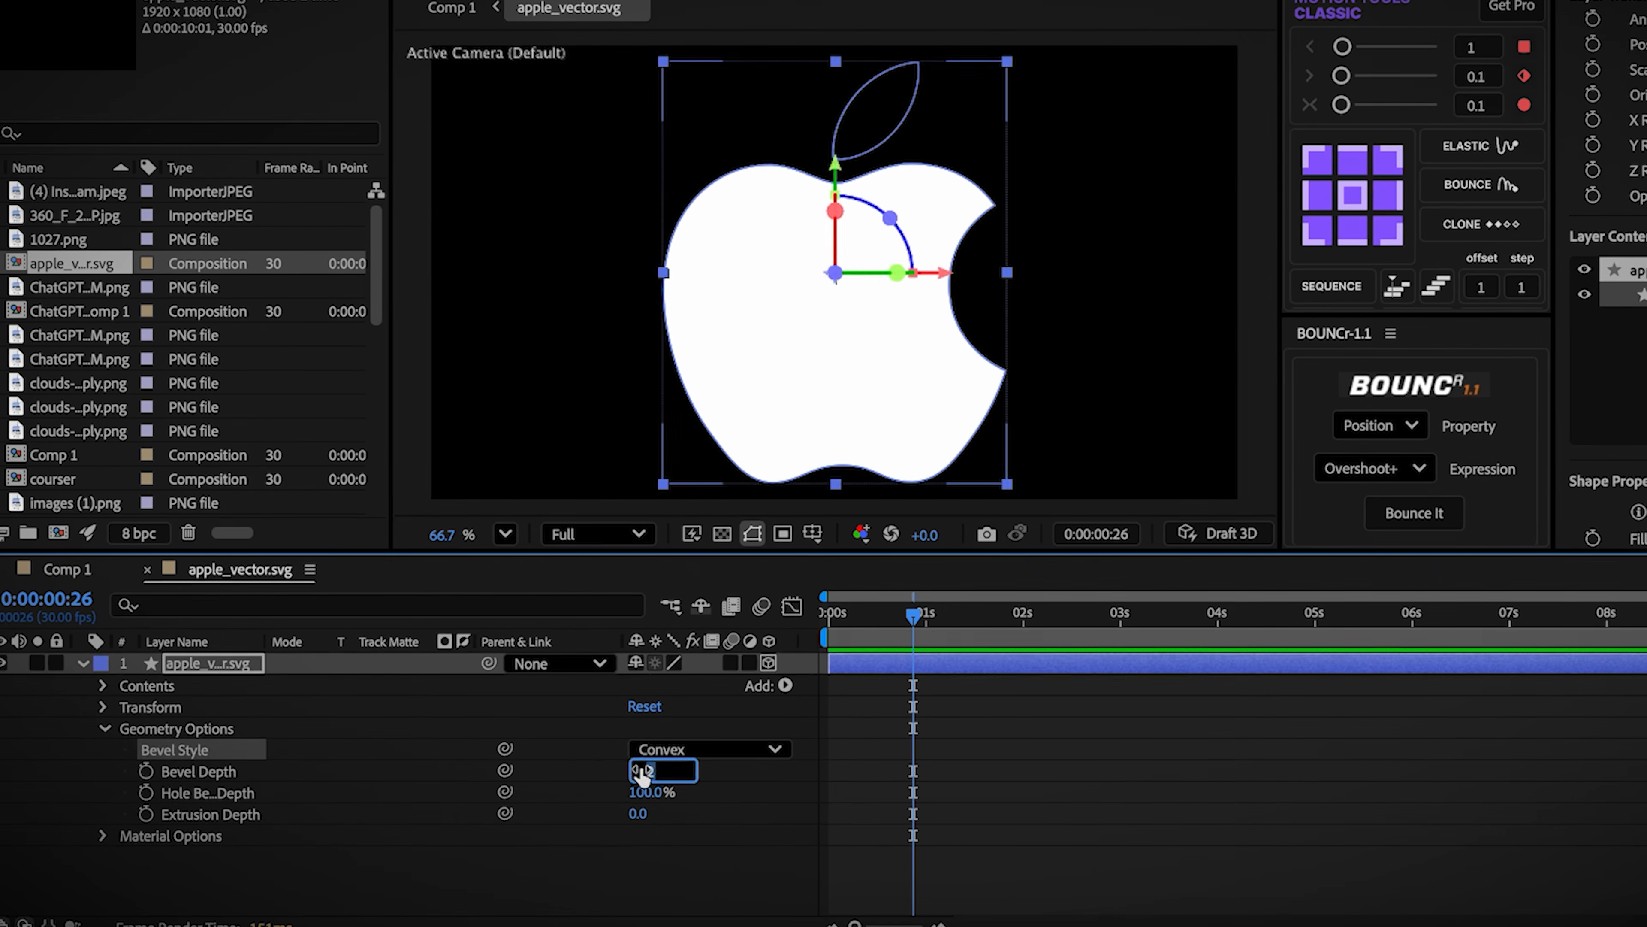
pyautogui.write('5')
pyautogui.click(638, 837)
pyautogui.press('Return')
pyautogui.click(102, 728)
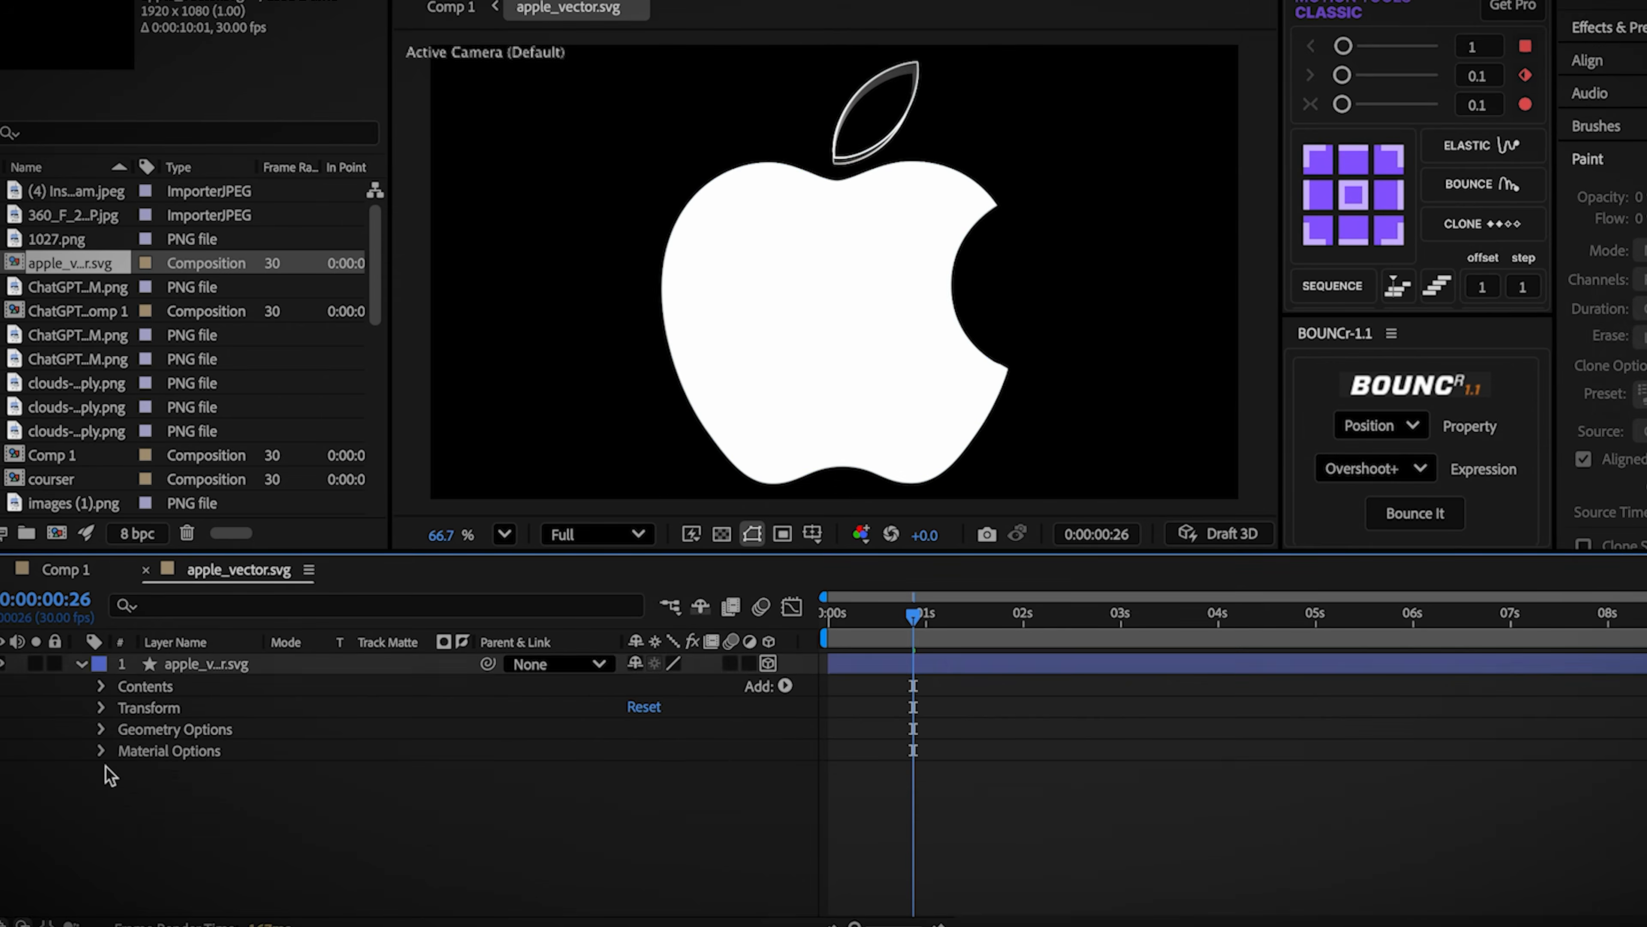
# Step: Raise the apple layer's Specular Shininess to 100% in its material options
pyautogui.scroll(-1, 667, 878)
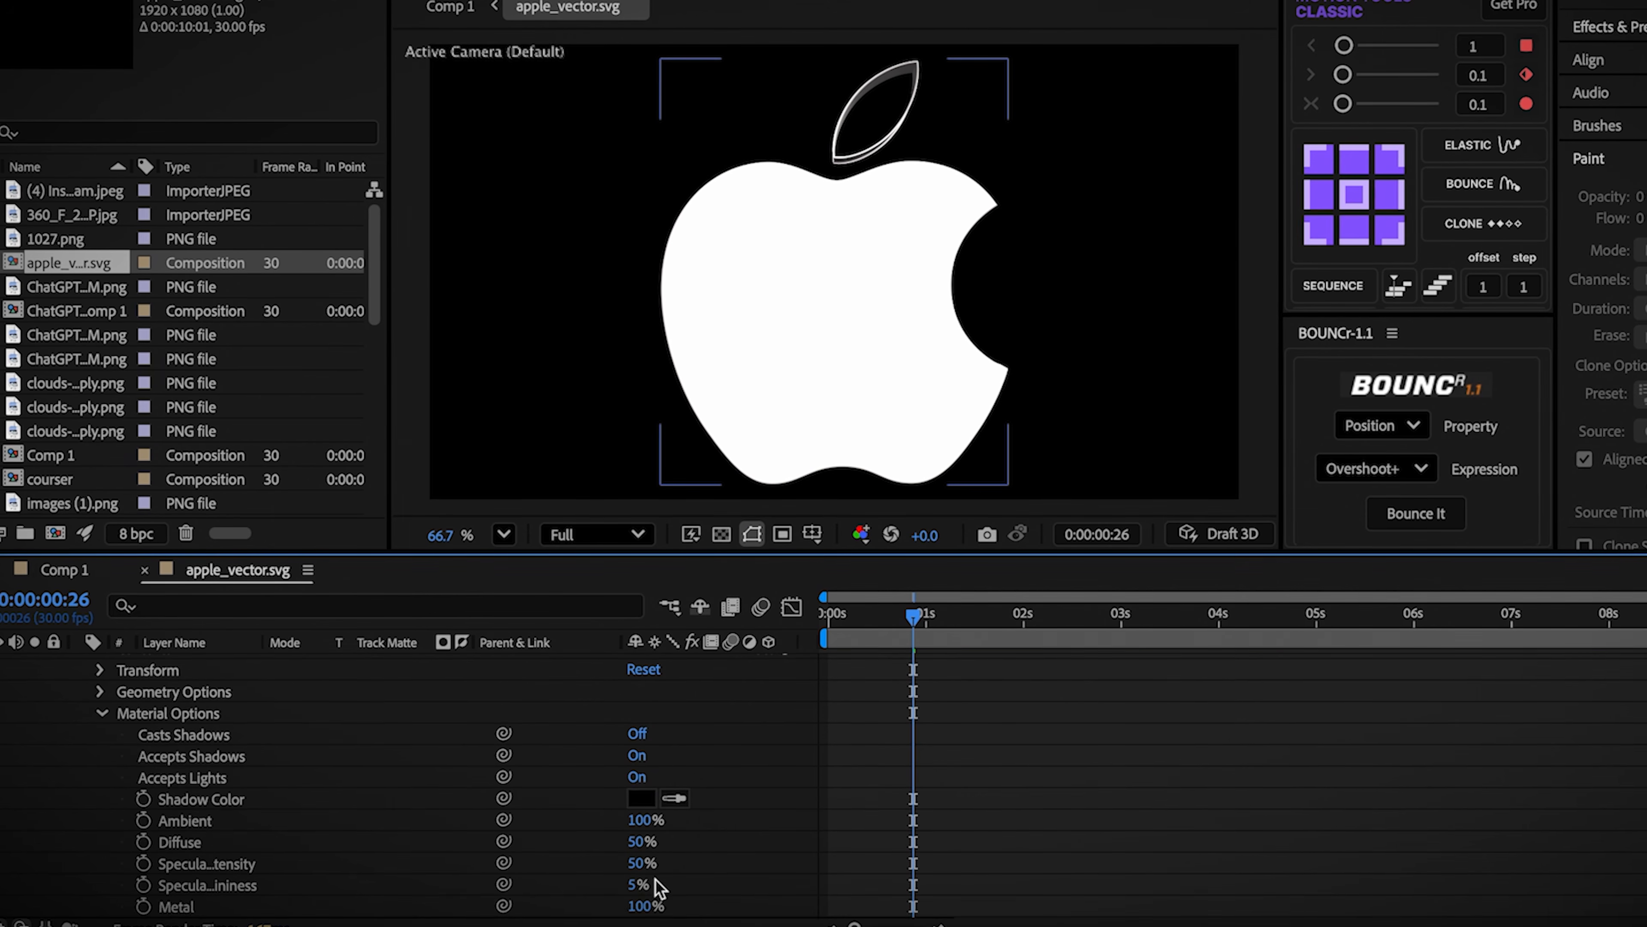
pyautogui.moveTo(637, 884); pyautogui.dragTo(1196, 860)
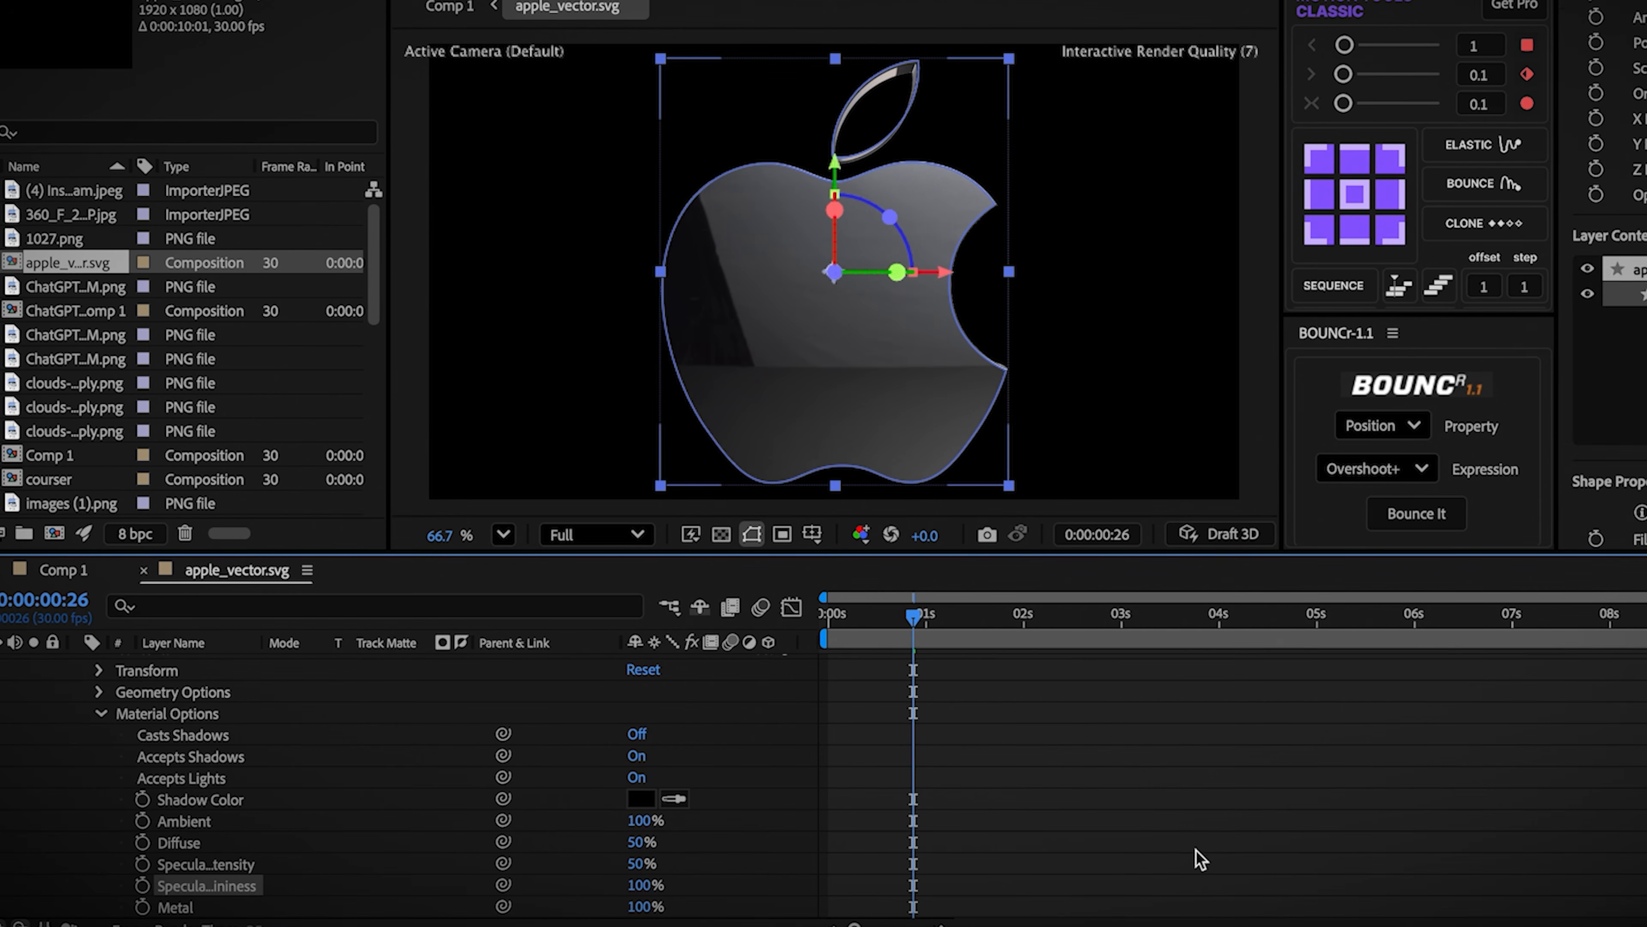
pyautogui.click(1195, 847)
pyautogui.scroll(1, 84, 722)
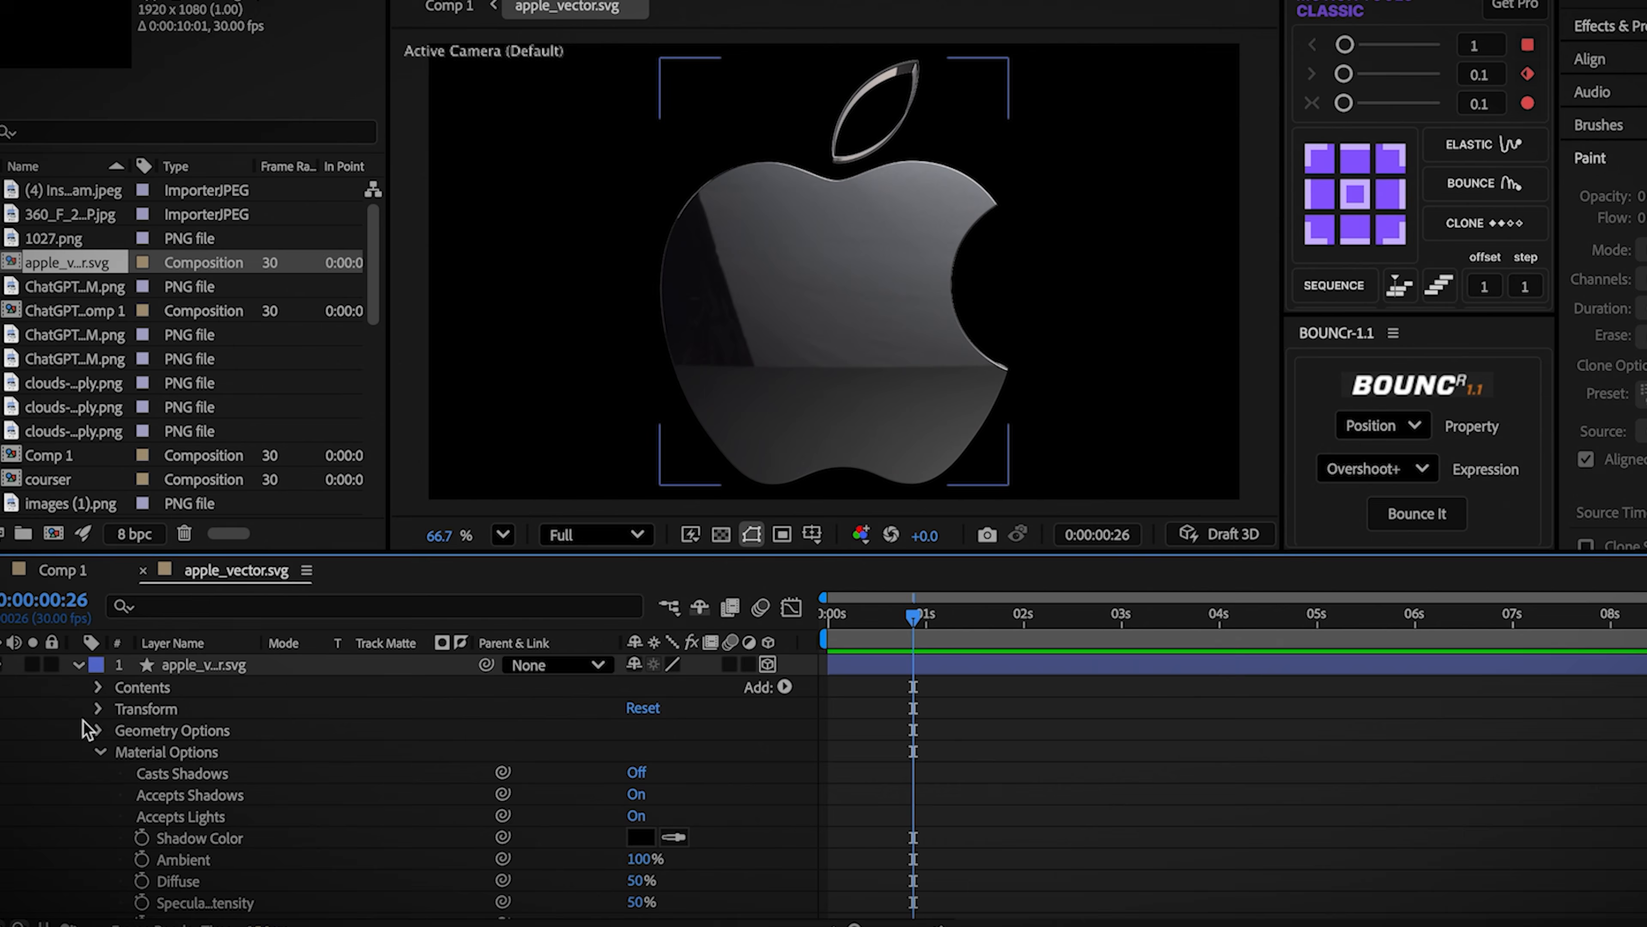
pyautogui.click(74, 666)
# Step: Duplicate the apple layer and hide Path 1 in the copy's Group 1 to leave only the leaf
pyautogui.click(150, 668)
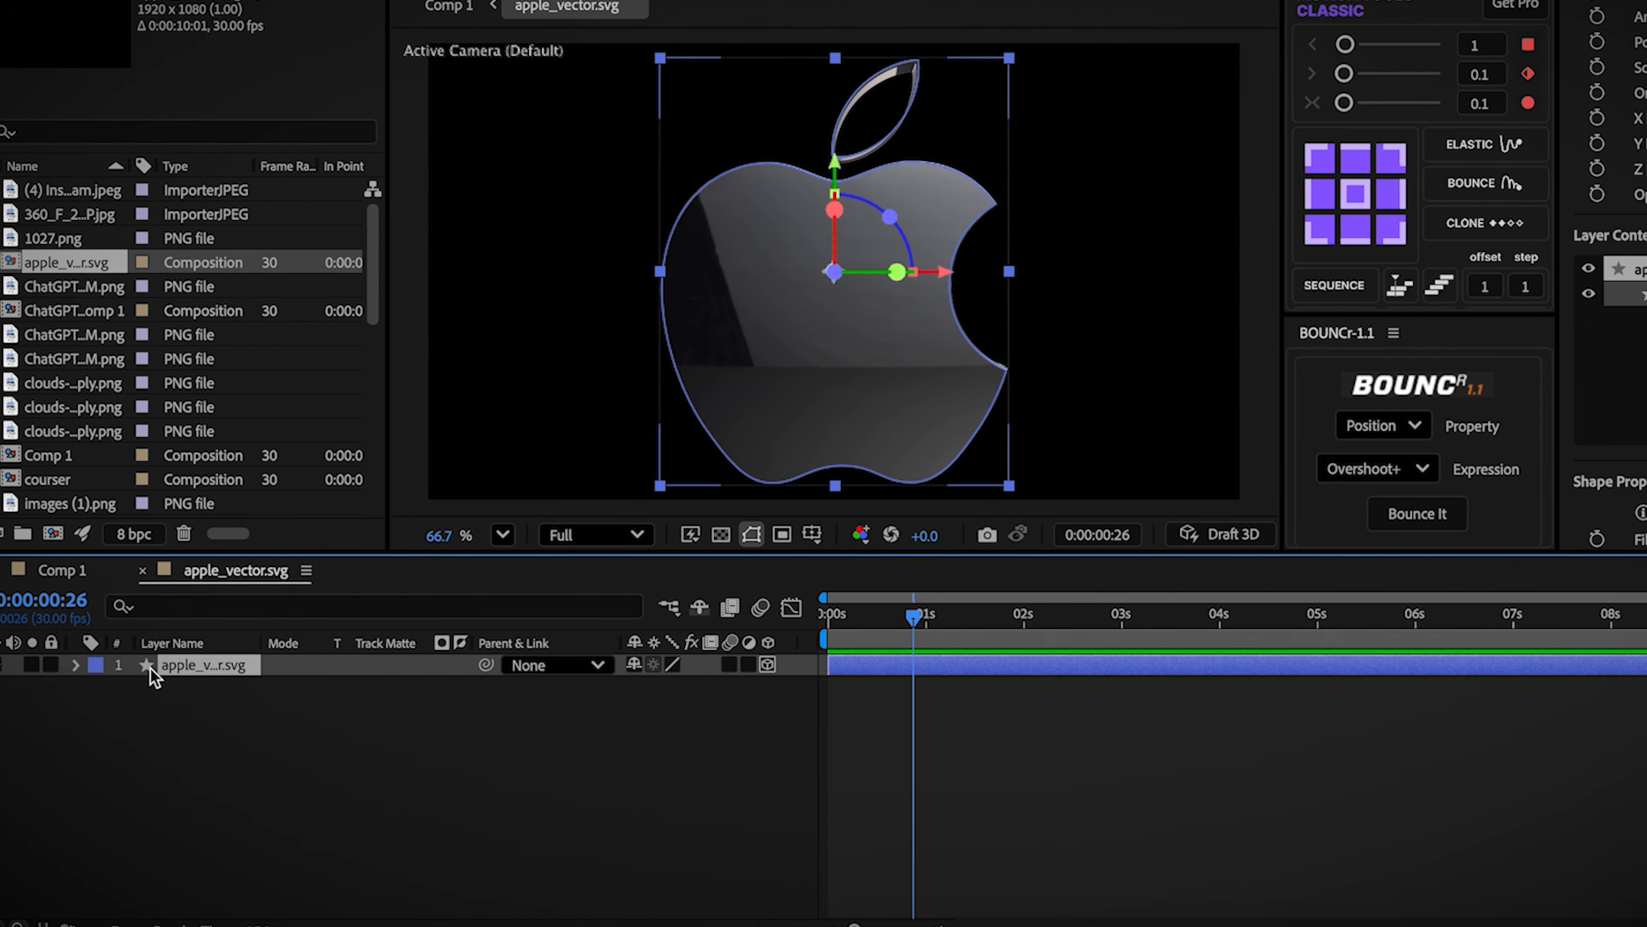
pyautogui.hotkey('ctrl', 'd')
pyautogui.click(76, 664)
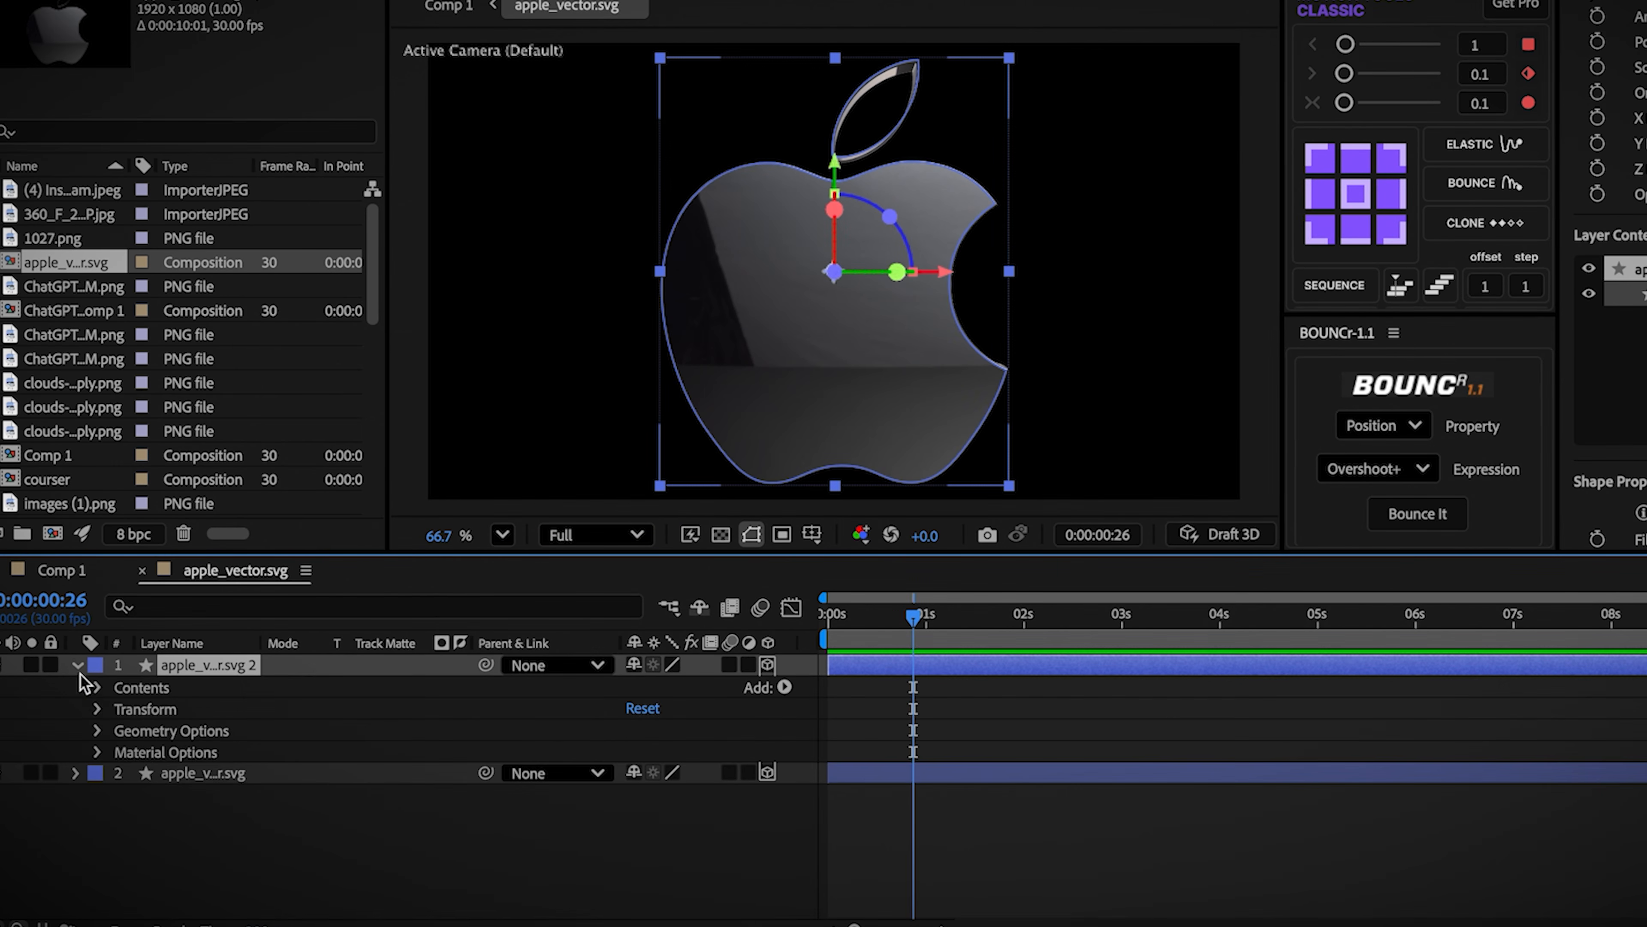
pyautogui.click(98, 687)
pyautogui.click(121, 709)
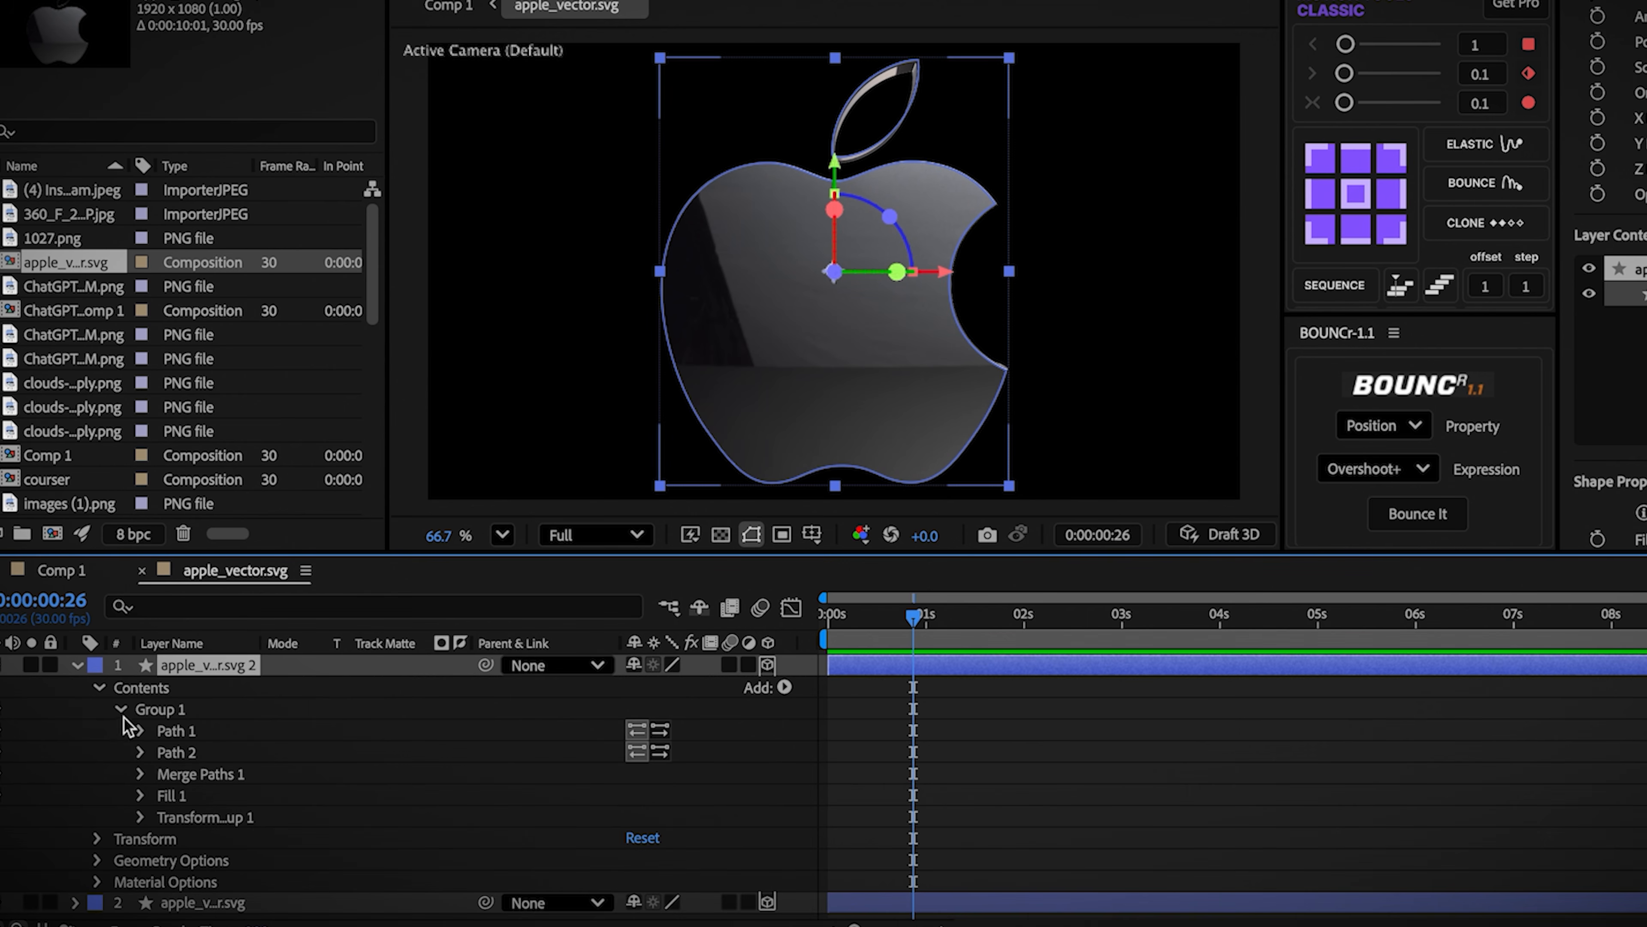
pyautogui.click(8, 735)
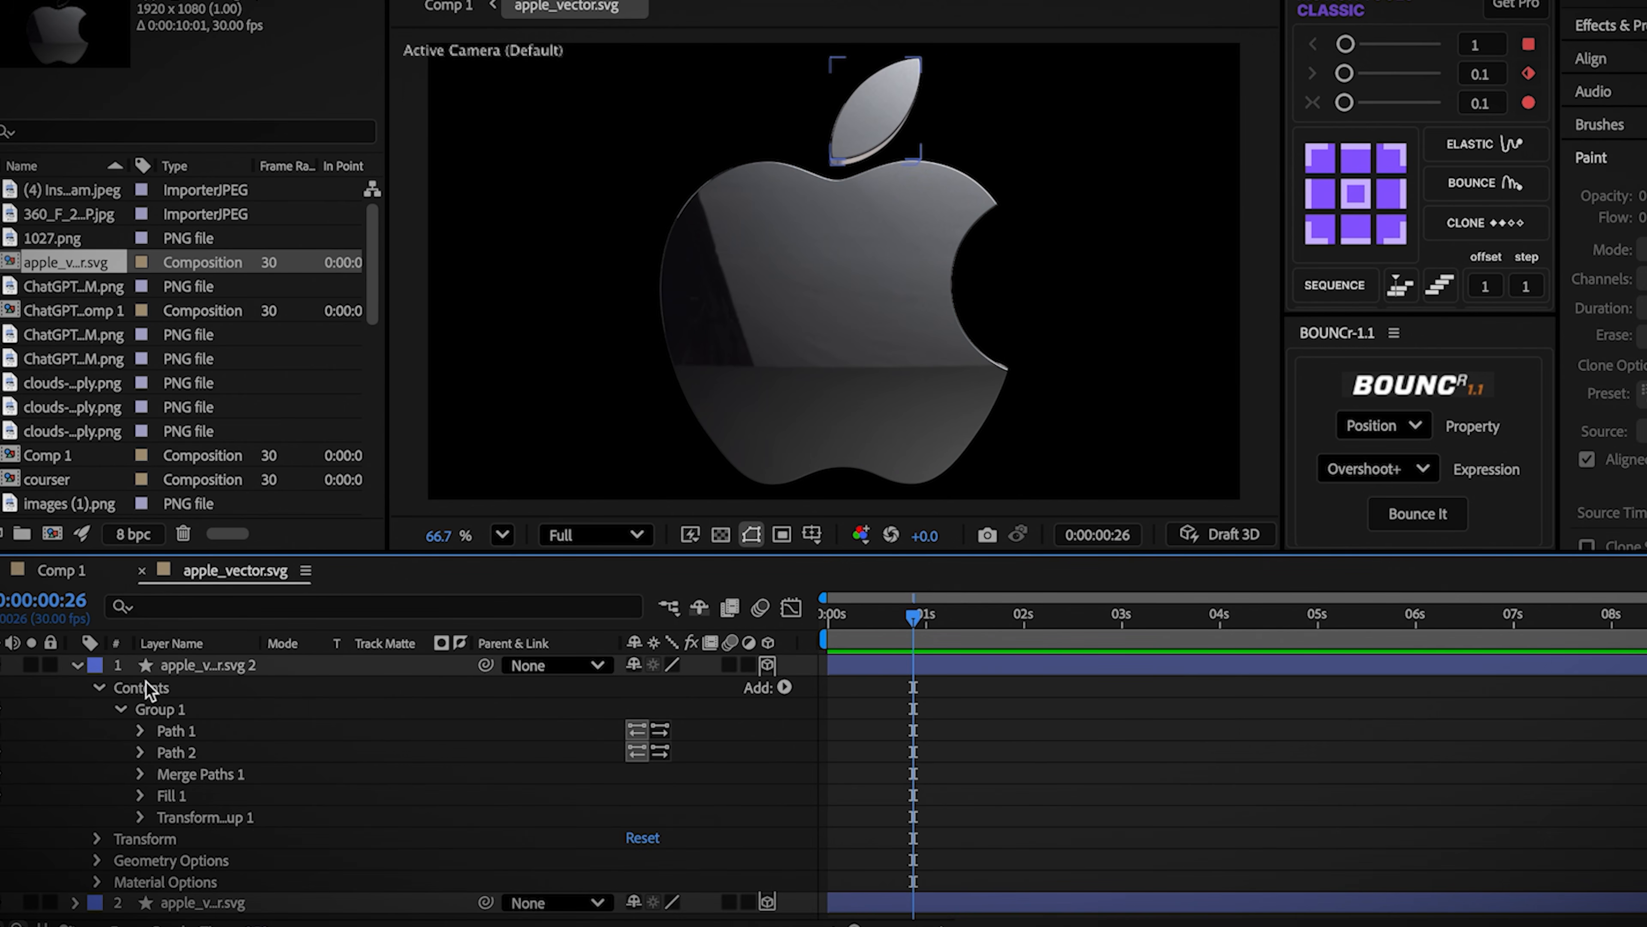
# Step: Parent the leaf copy to the original apple layer
pyautogui.click(76, 665)
pyautogui.moveTo(485, 665); pyautogui.dragTo(211, 685)
# Step: At 0:00:01:16, rotate the original apple layer to X 4°, Y 36° and Z -6° and keyframe all three rotations
pyautogui.click(211, 687)
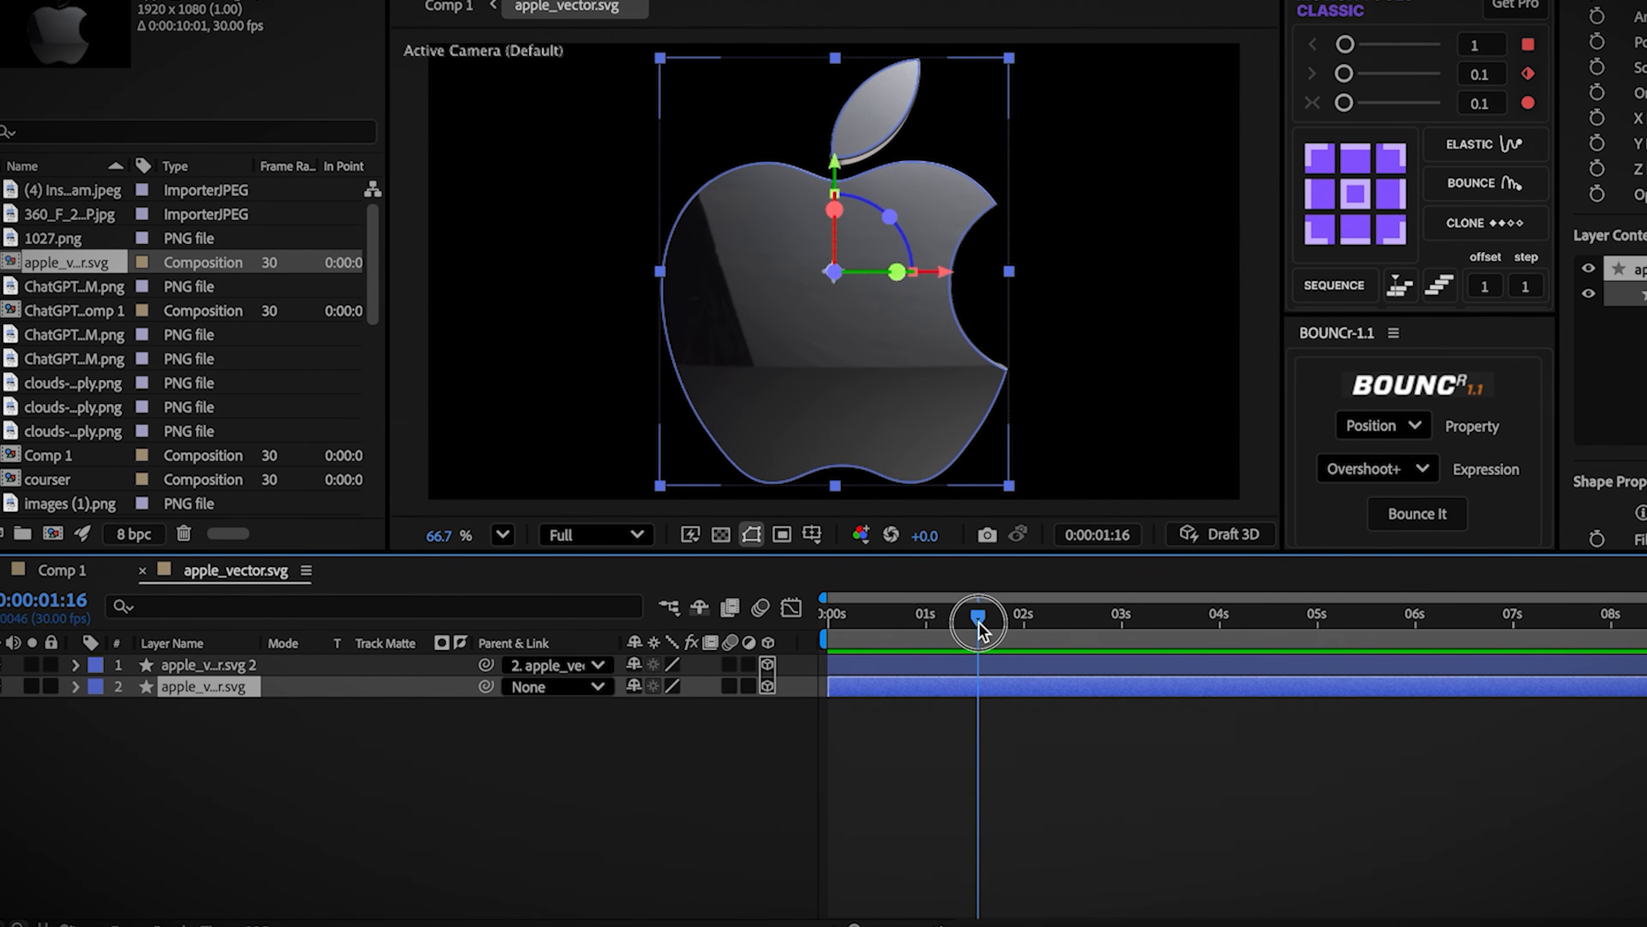
pyautogui.moveTo(668, 753)
pyautogui.mouseDown()
pyautogui.moveTo(707, 750)
pyautogui.moveTo(695, 786)
pyautogui.moveTo(661, 780)
pyautogui.mouseUp()
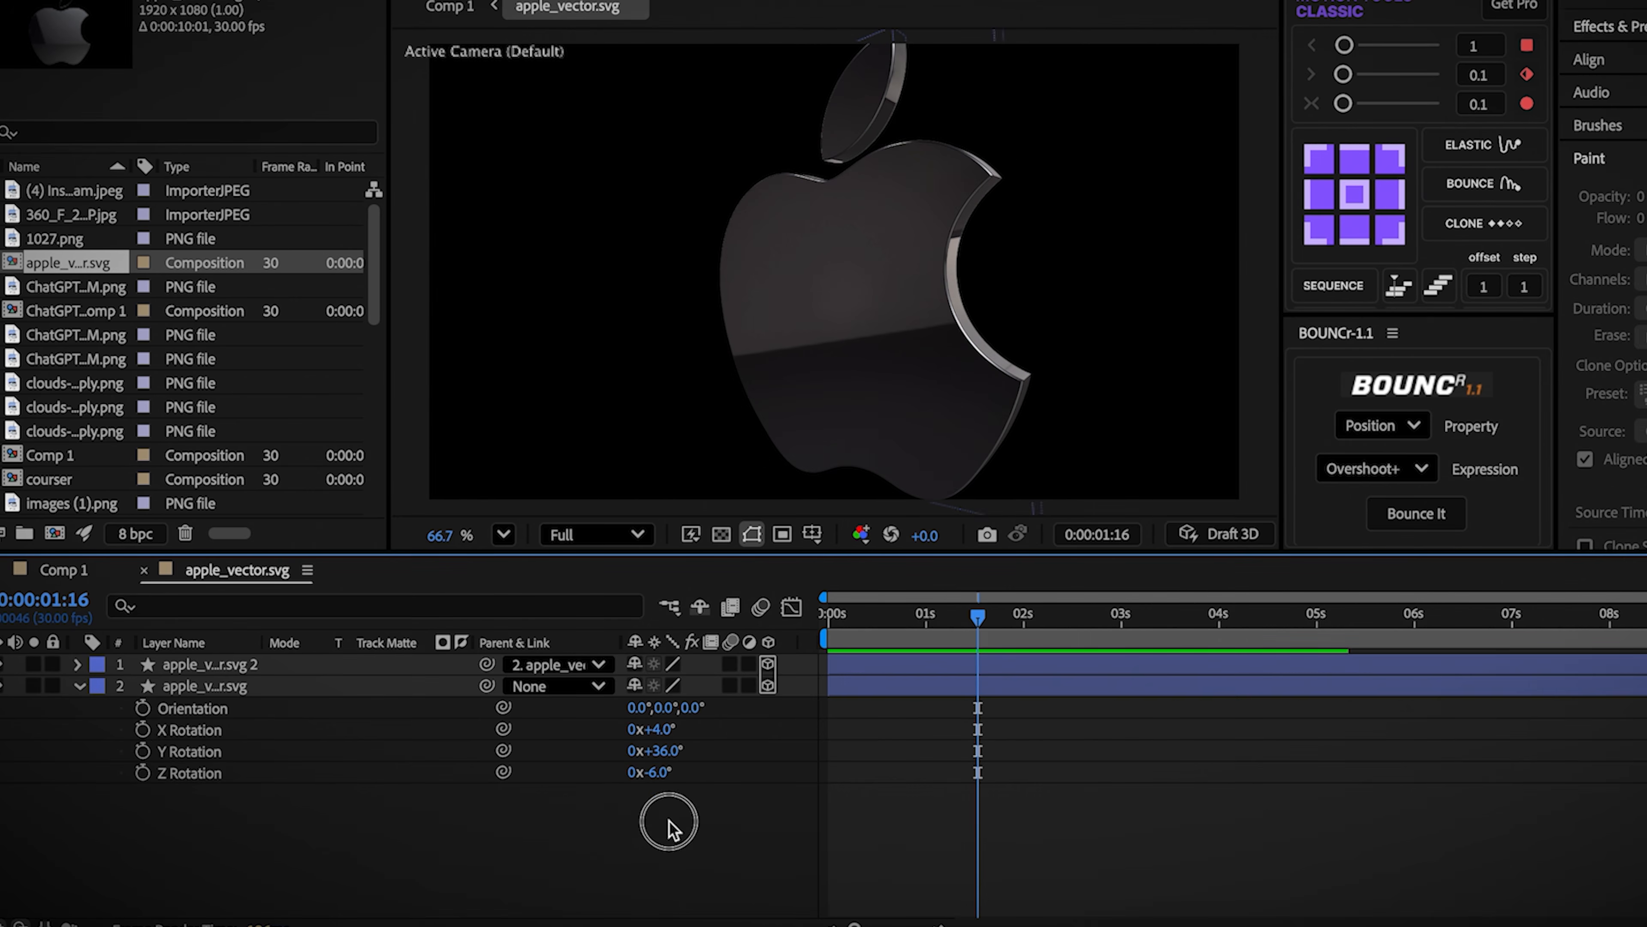
pyautogui.click(669, 831)
pyautogui.moveTo(142, 728); pyautogui.dragTo(139, 796)
# Step: Keyframe the original apple layer's scale at 15% and its current position at 0:00:01:16
pyautogui.press('s')
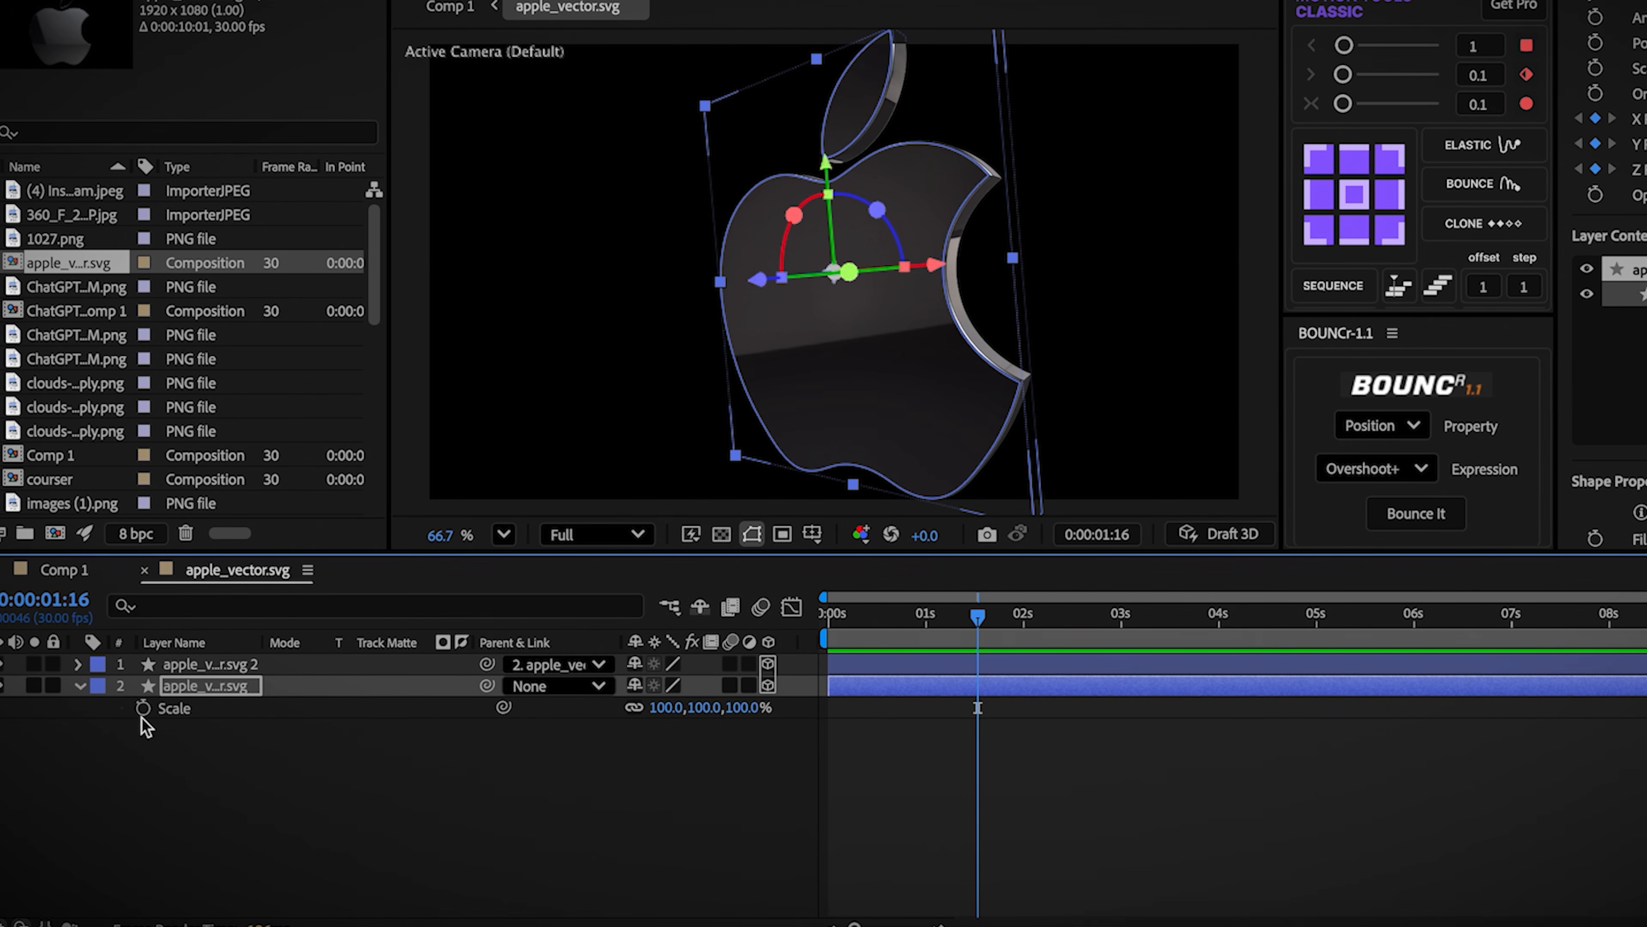
pyautogui.write('1')
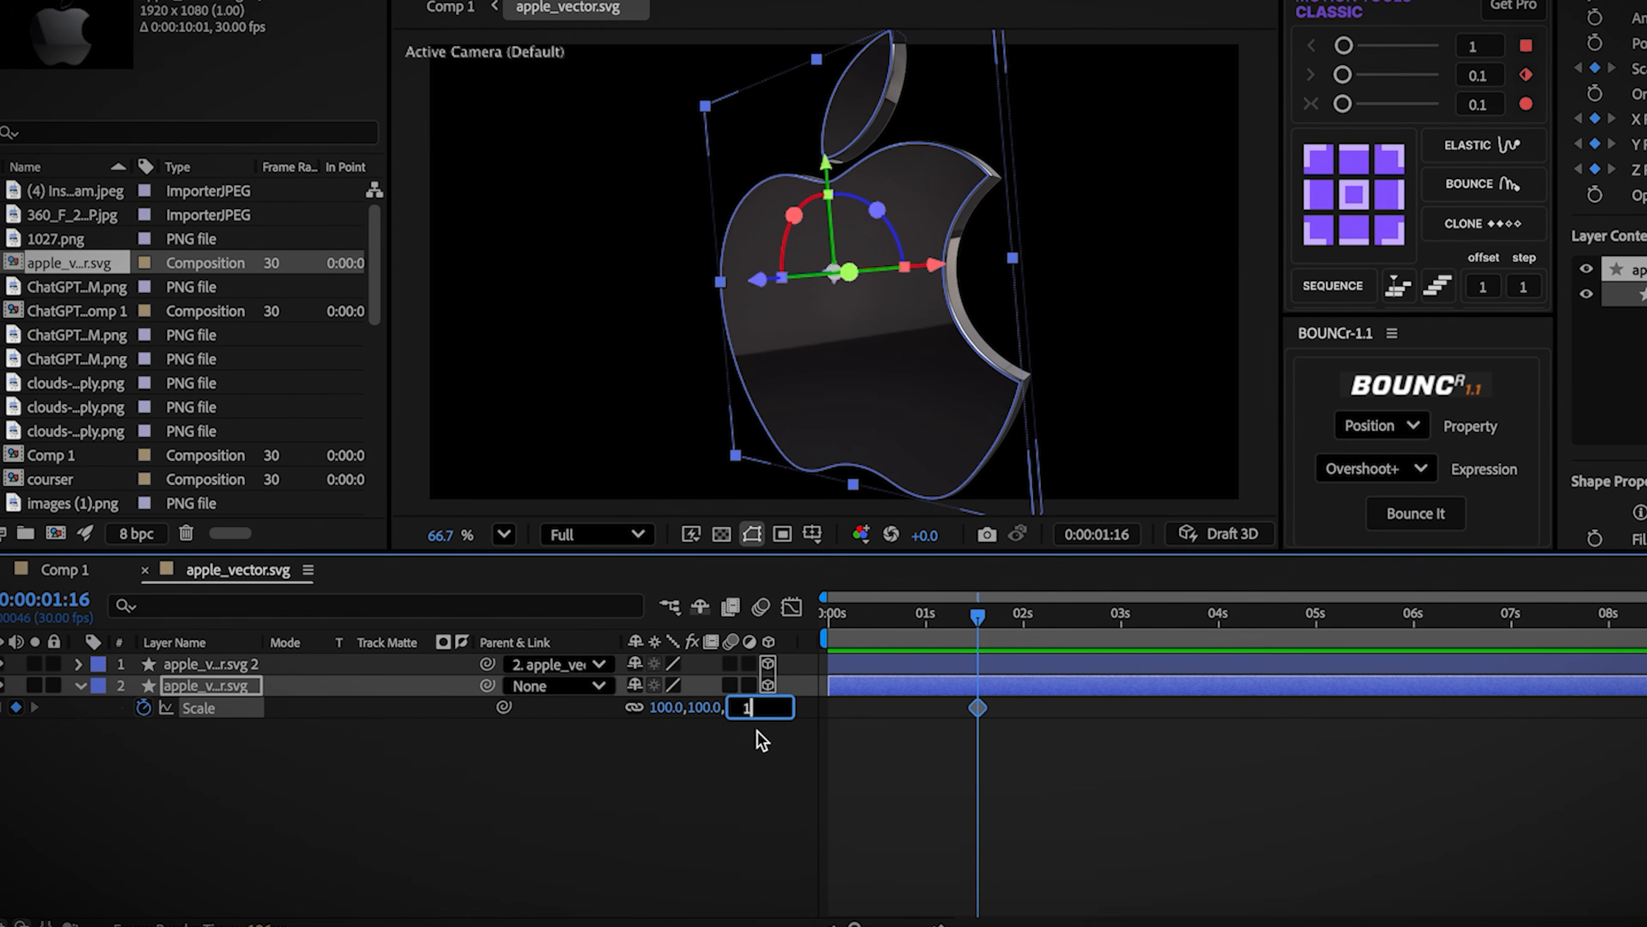
pyautogui.write('5')
pyautogui.press('Return')
pyautogui.click(144, 707)
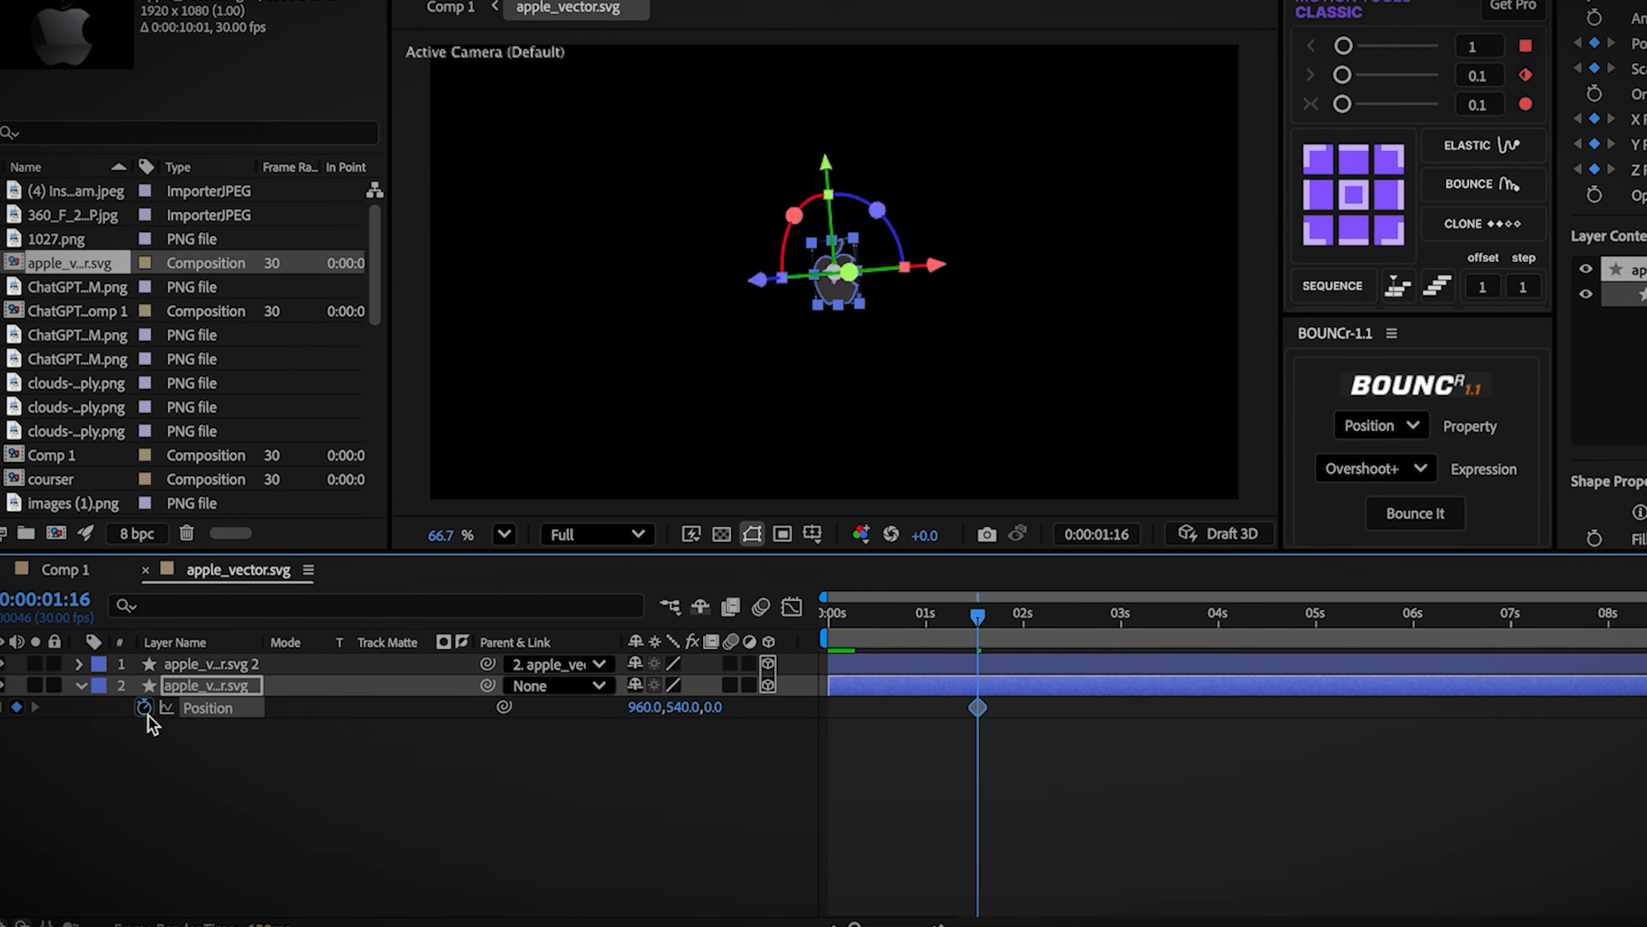
# Step: At 0:00:00:00, set the apple layer's position to 860, 540, 0 and its scale to 0%
pyautogui.press('u')
pyautogui.press('F2')
pyautogui.moveTo(977, 616); pyautogui.dragTo(903, 634)
pyautogui.moveTo(650, 713)
pyautogui.mouseDown()
pyautogui.moveTo(588, 716)
pyautogui.moveTo(618, 715)
pyautogui.mouseUp()
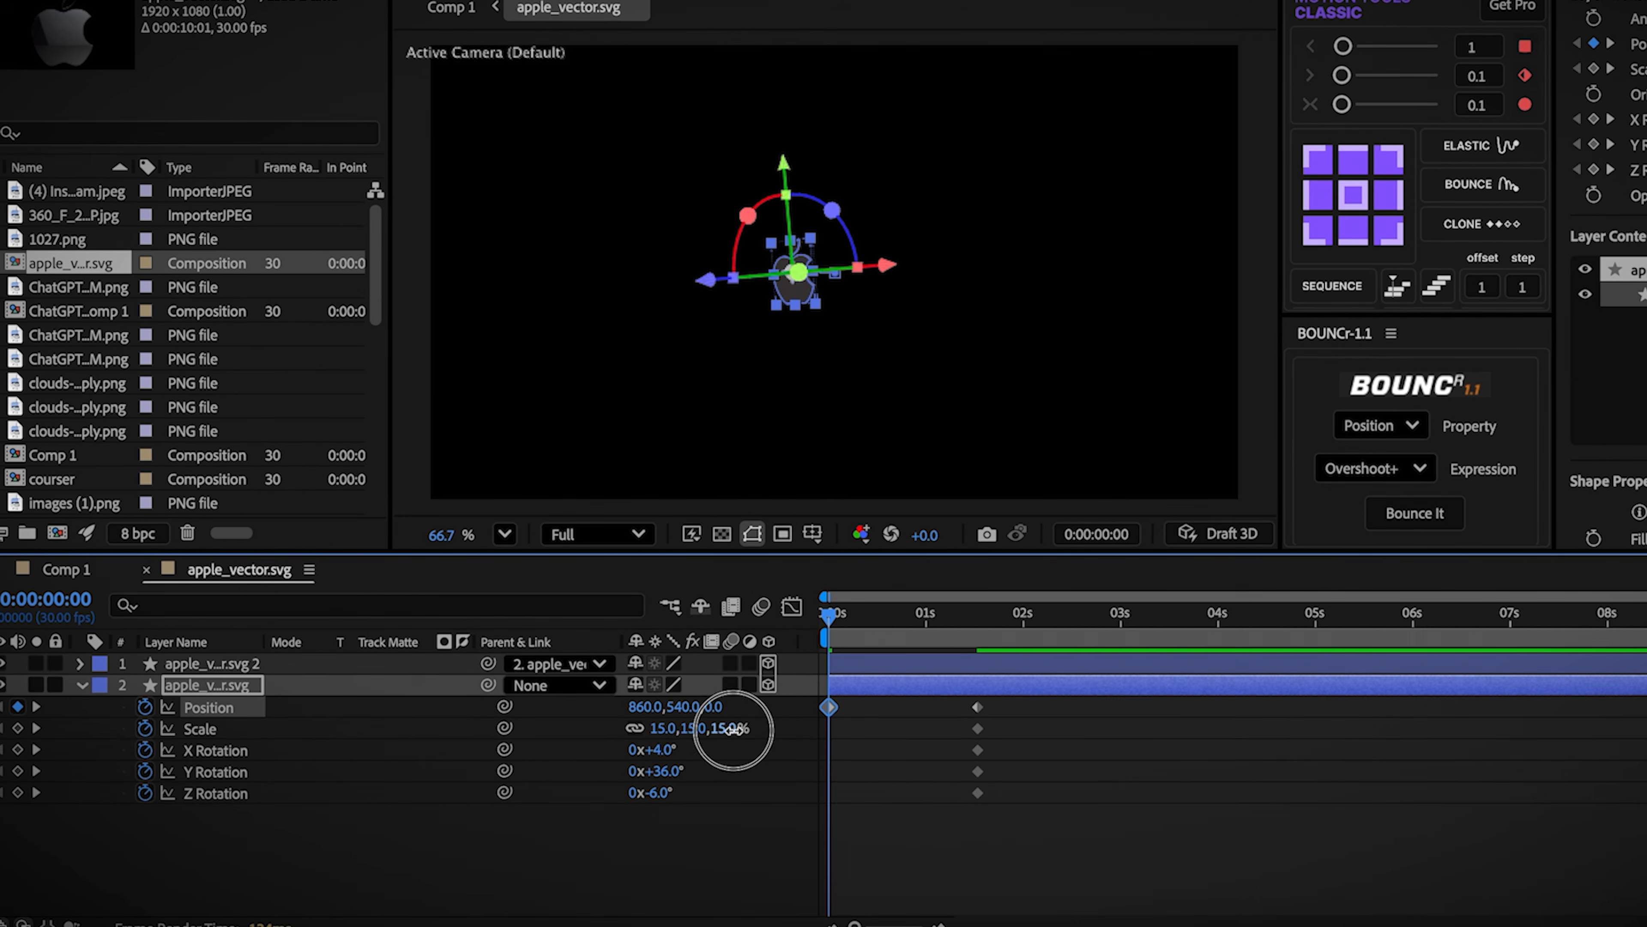
pyautogui.write('0')
# Step: Set the apple layer's starting rotations to X -4°, Y -36° and Z 6° at 0:00:00:00
pyautogui.click(701, 773)
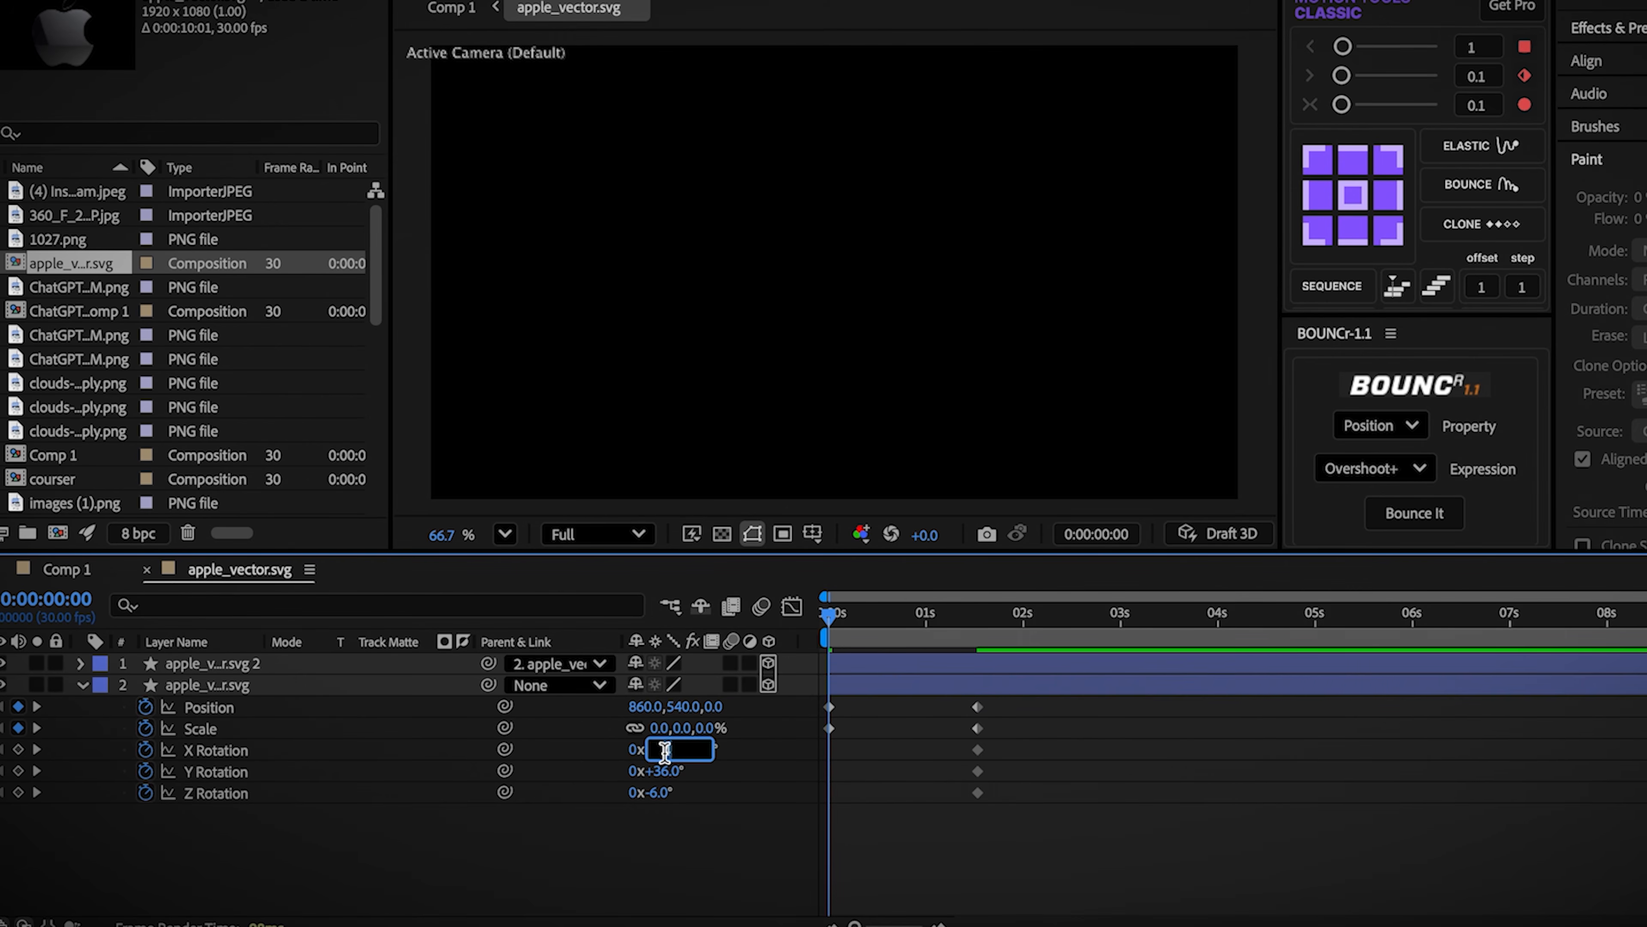
pyautogui.press('Return')
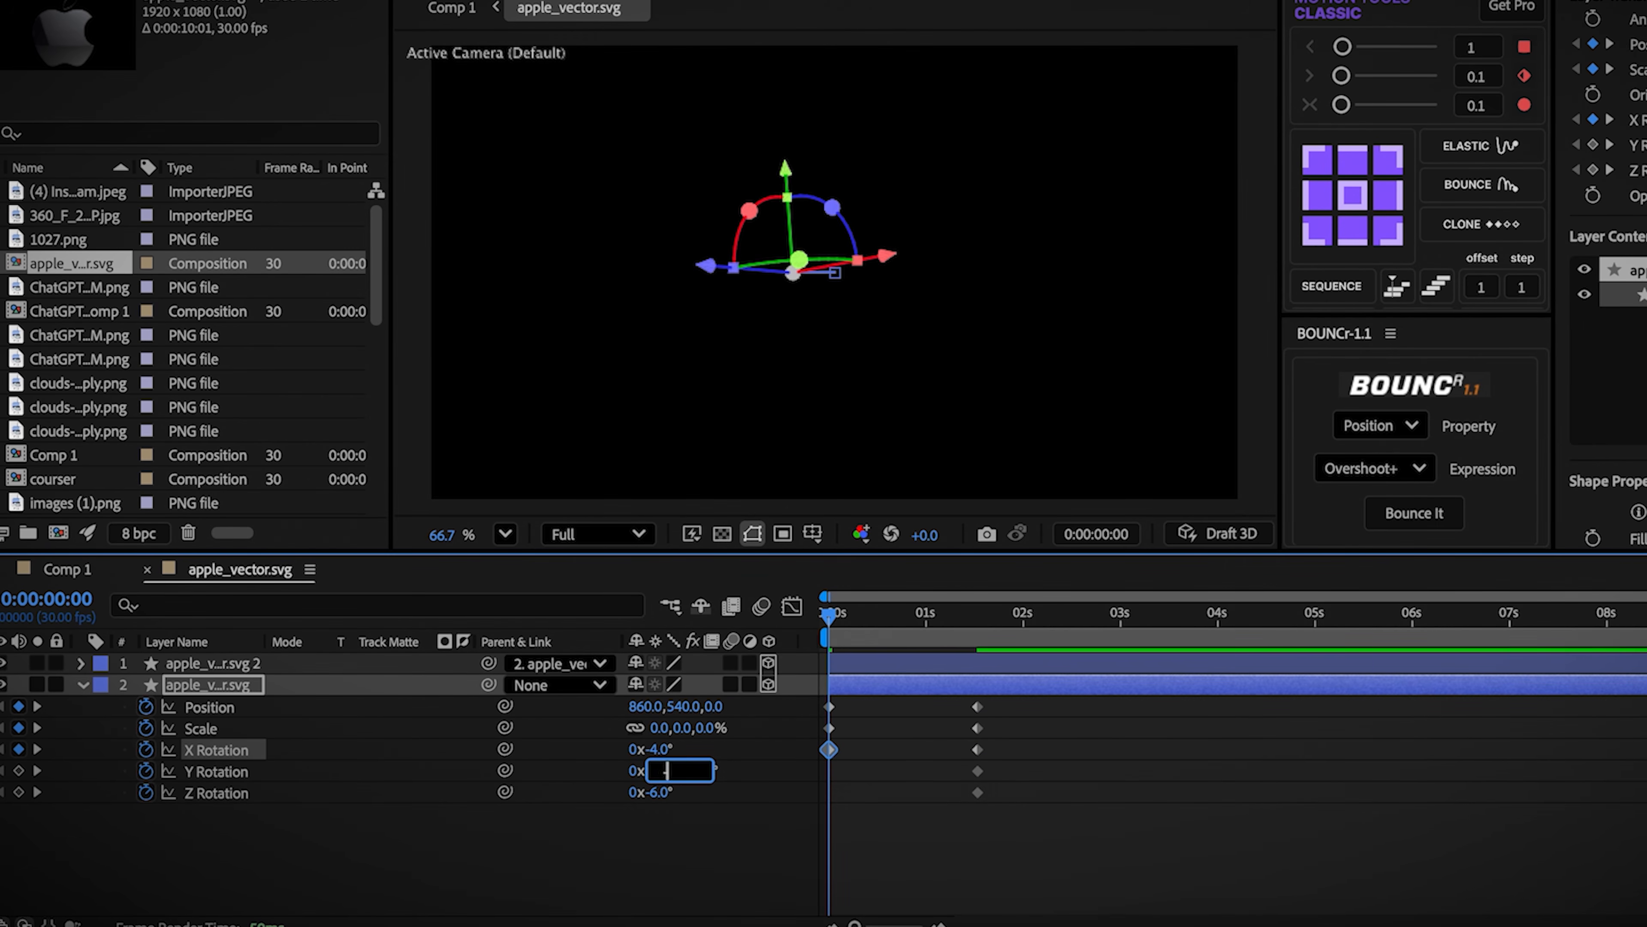
pyautogui.write('-36')
pyautogui.press('Return')
pyautogui.click(725, 846)
# Step: Stretch the incoming ease of the ending Position and Scale keyframes back towards the start in the speed graph
pyautogui.moveTo(992, 694); pyautogui.dragTo(782, 739)
pyautogui.click(800, 616)
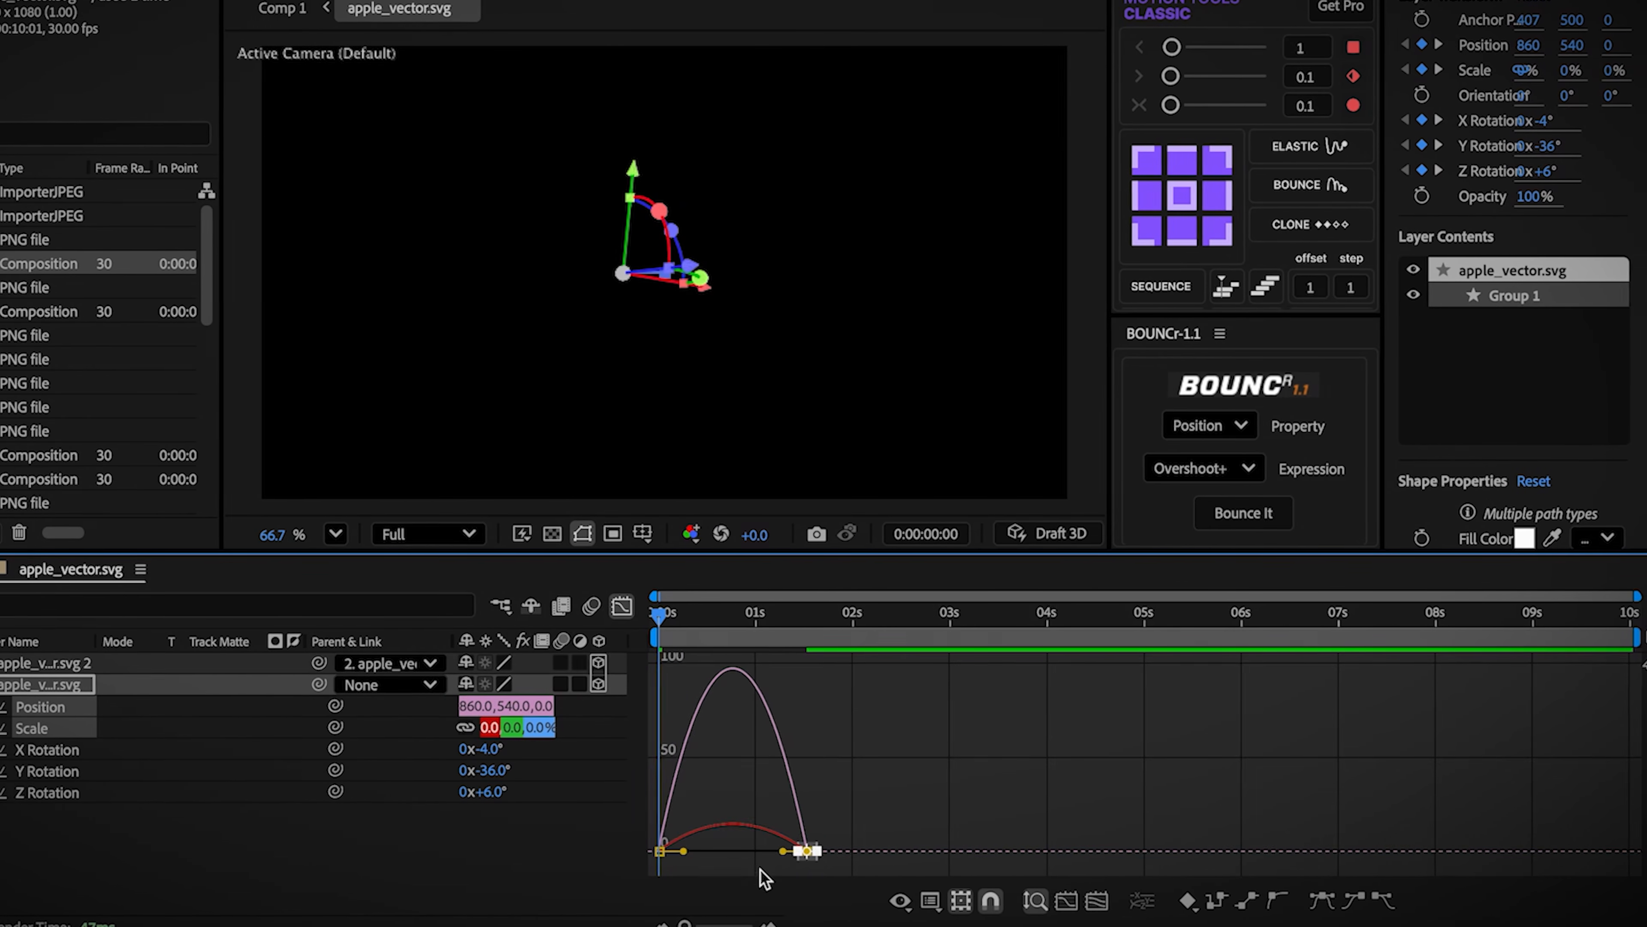
pyautogui.moveTo(786, 854); pyautogui.dragTo(671, 854)
pyautogui.click(626, 606)
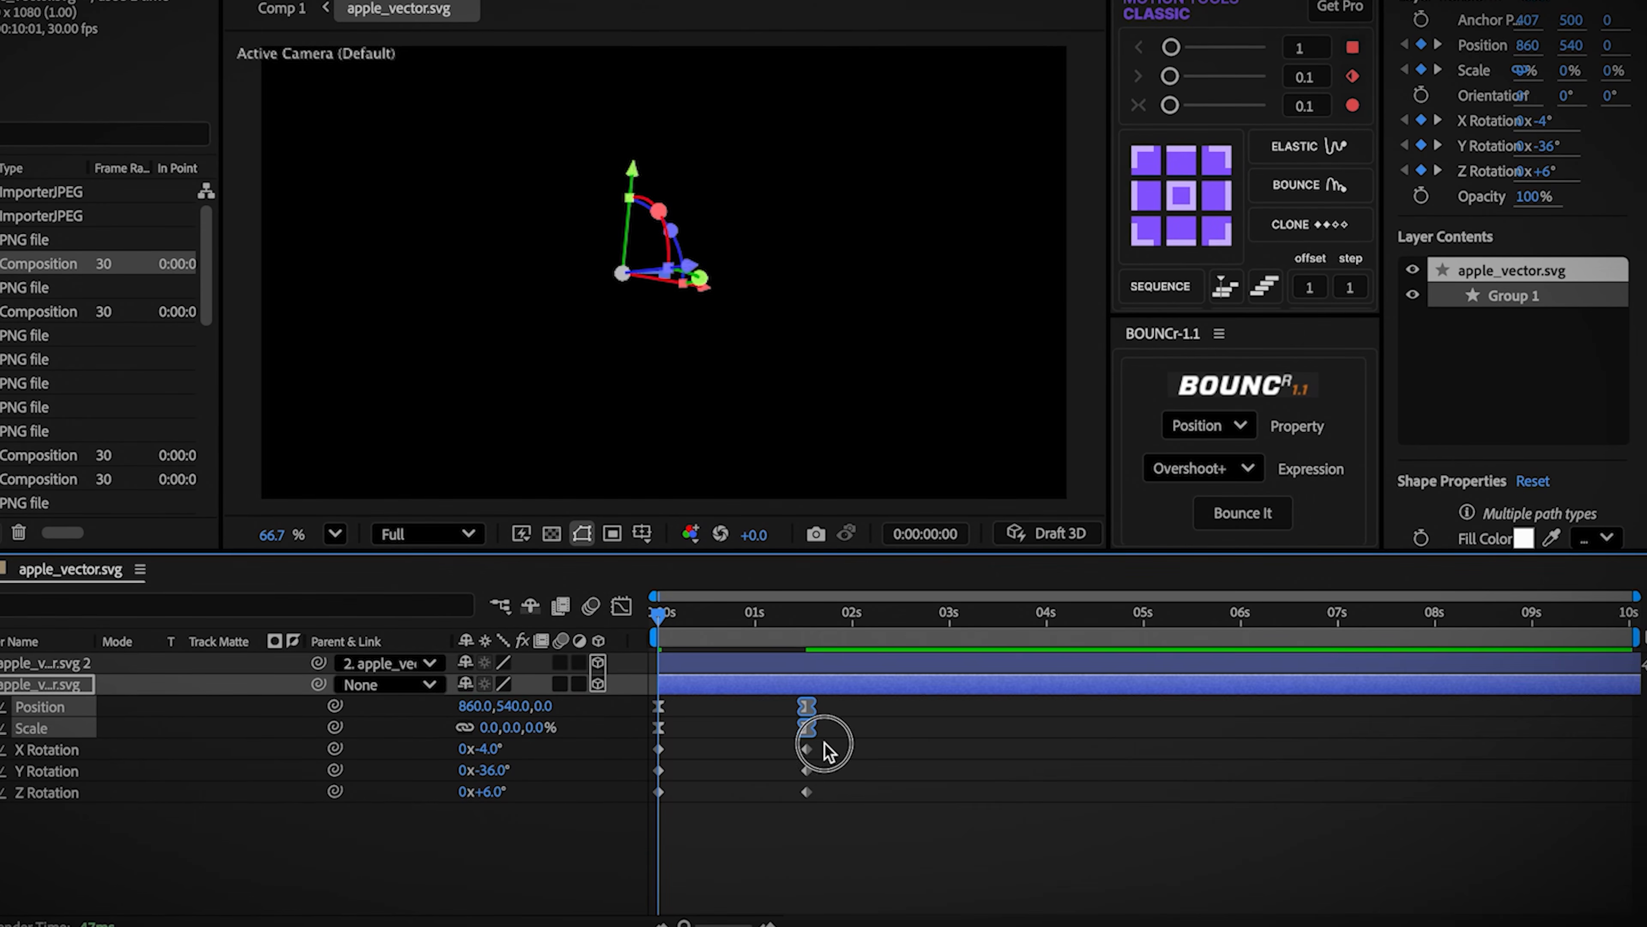
# Step: Apply Easy Ease to the apple layer's X, Y and Z Rotation keyframes
pyautogui.moveTo(825, 743); pyautogui.dragTo(600, 834)
pyautogui.click(620, 606)
pyautogui.moveTo(837, 668); pyautogui.dragTo(642, 866)
pyautogui.click(1320, 900)
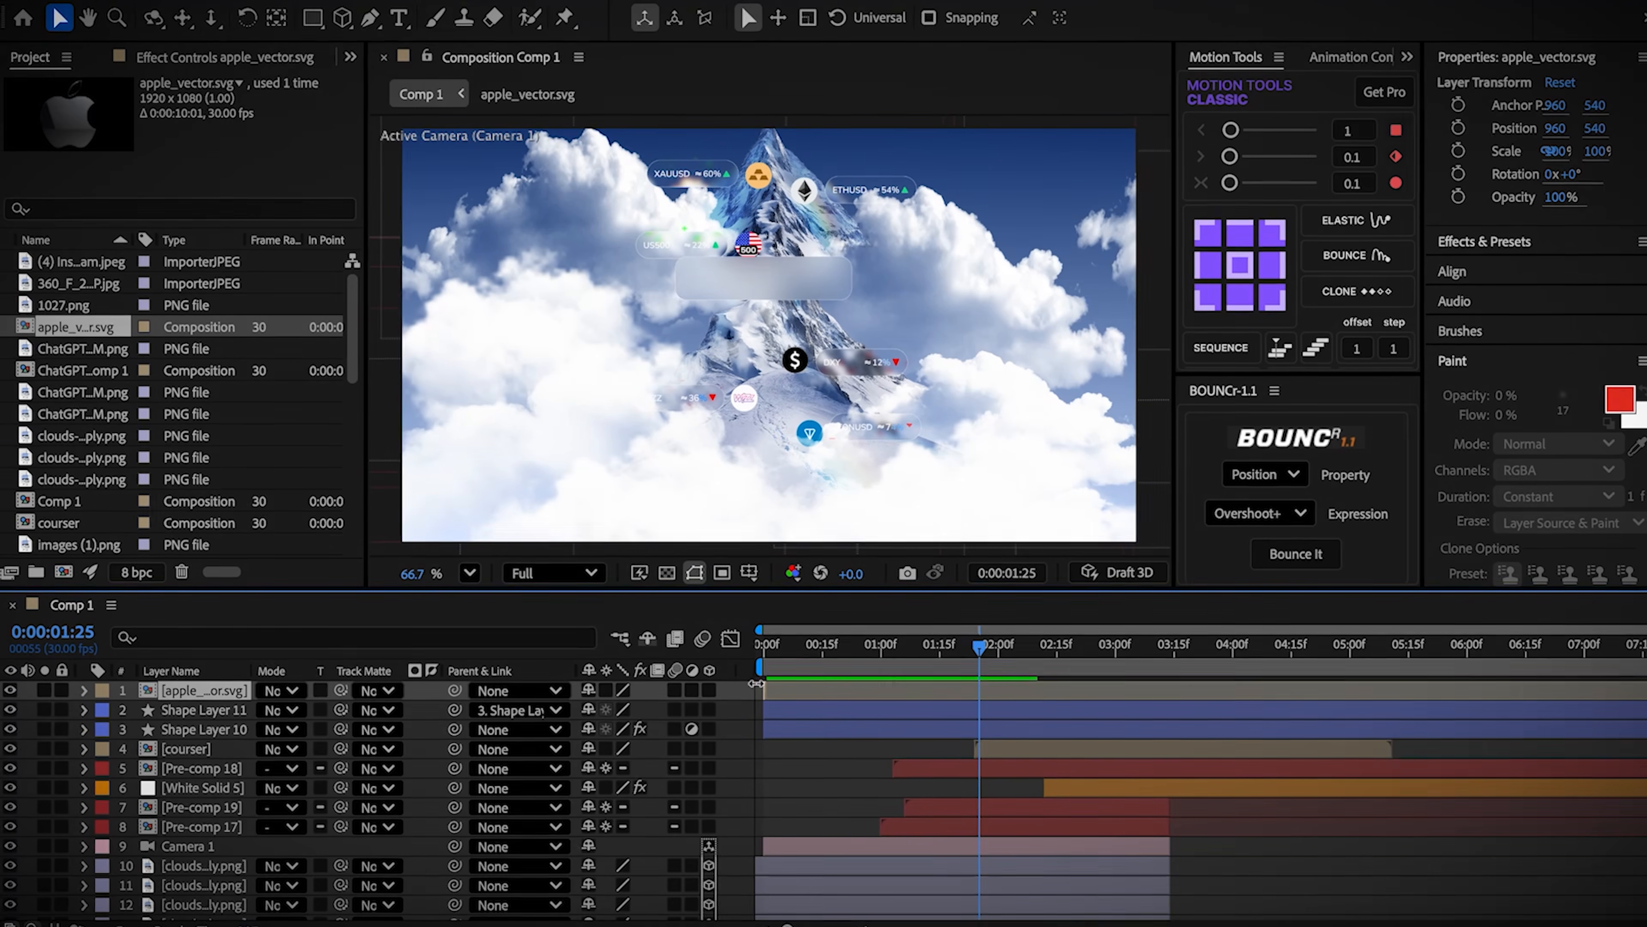
pyautogui.click(771, 690)
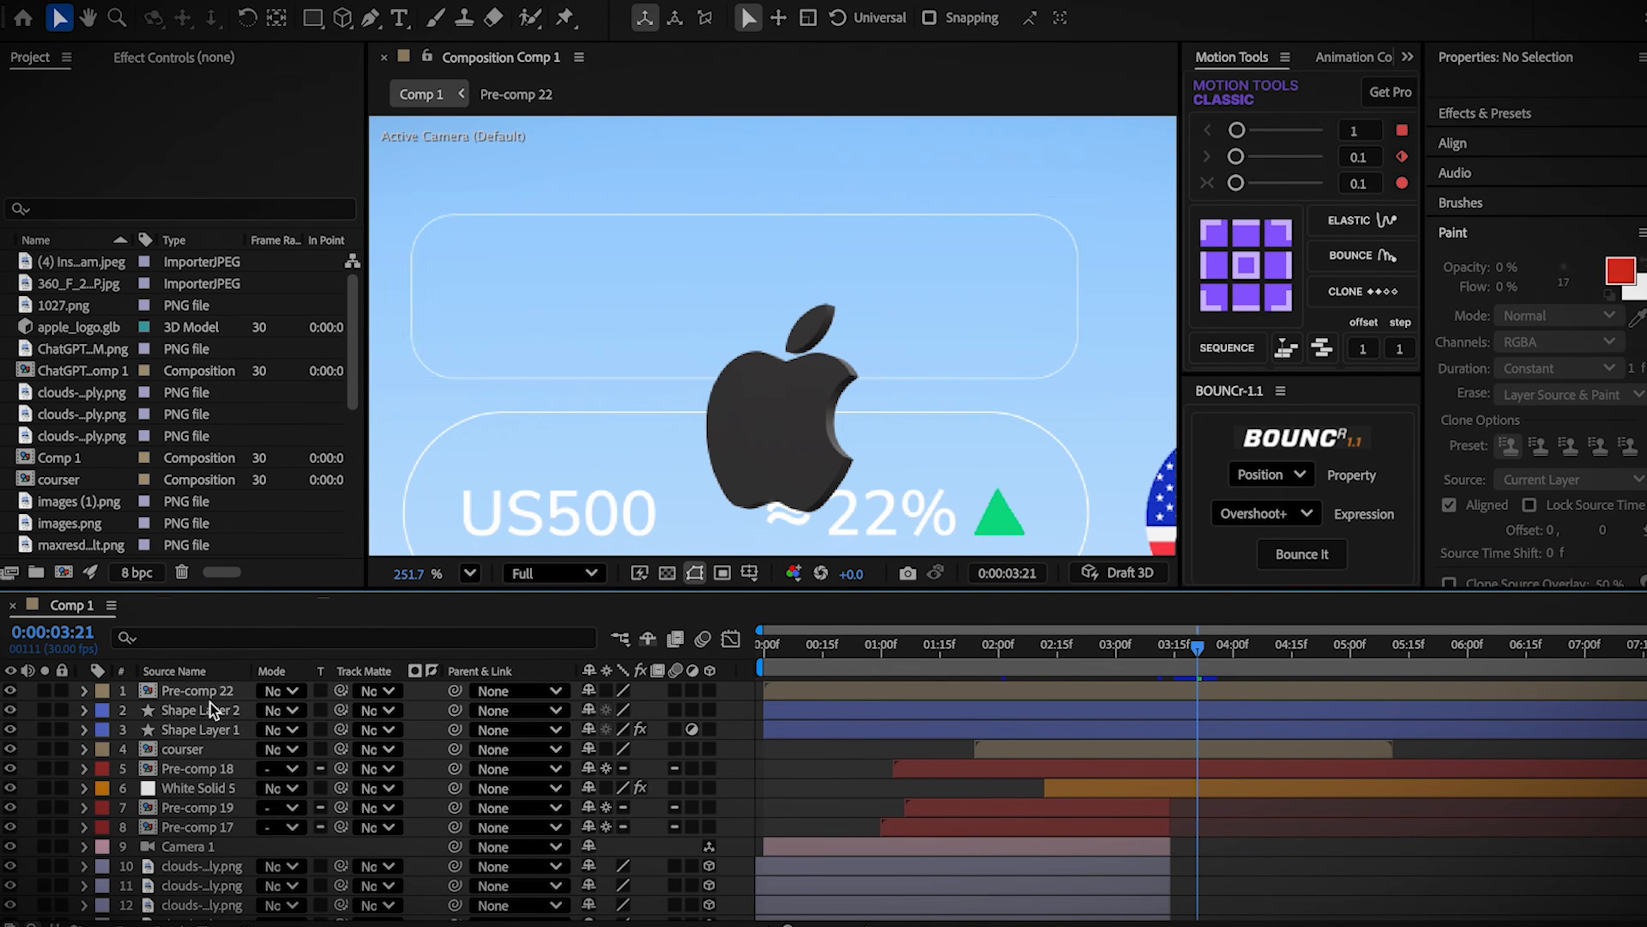
# Step: Duplicate the rounded bar outline above the original, remove the copy's stroke and fill it with white FFFFFF
pyautogui.click(195, 710)
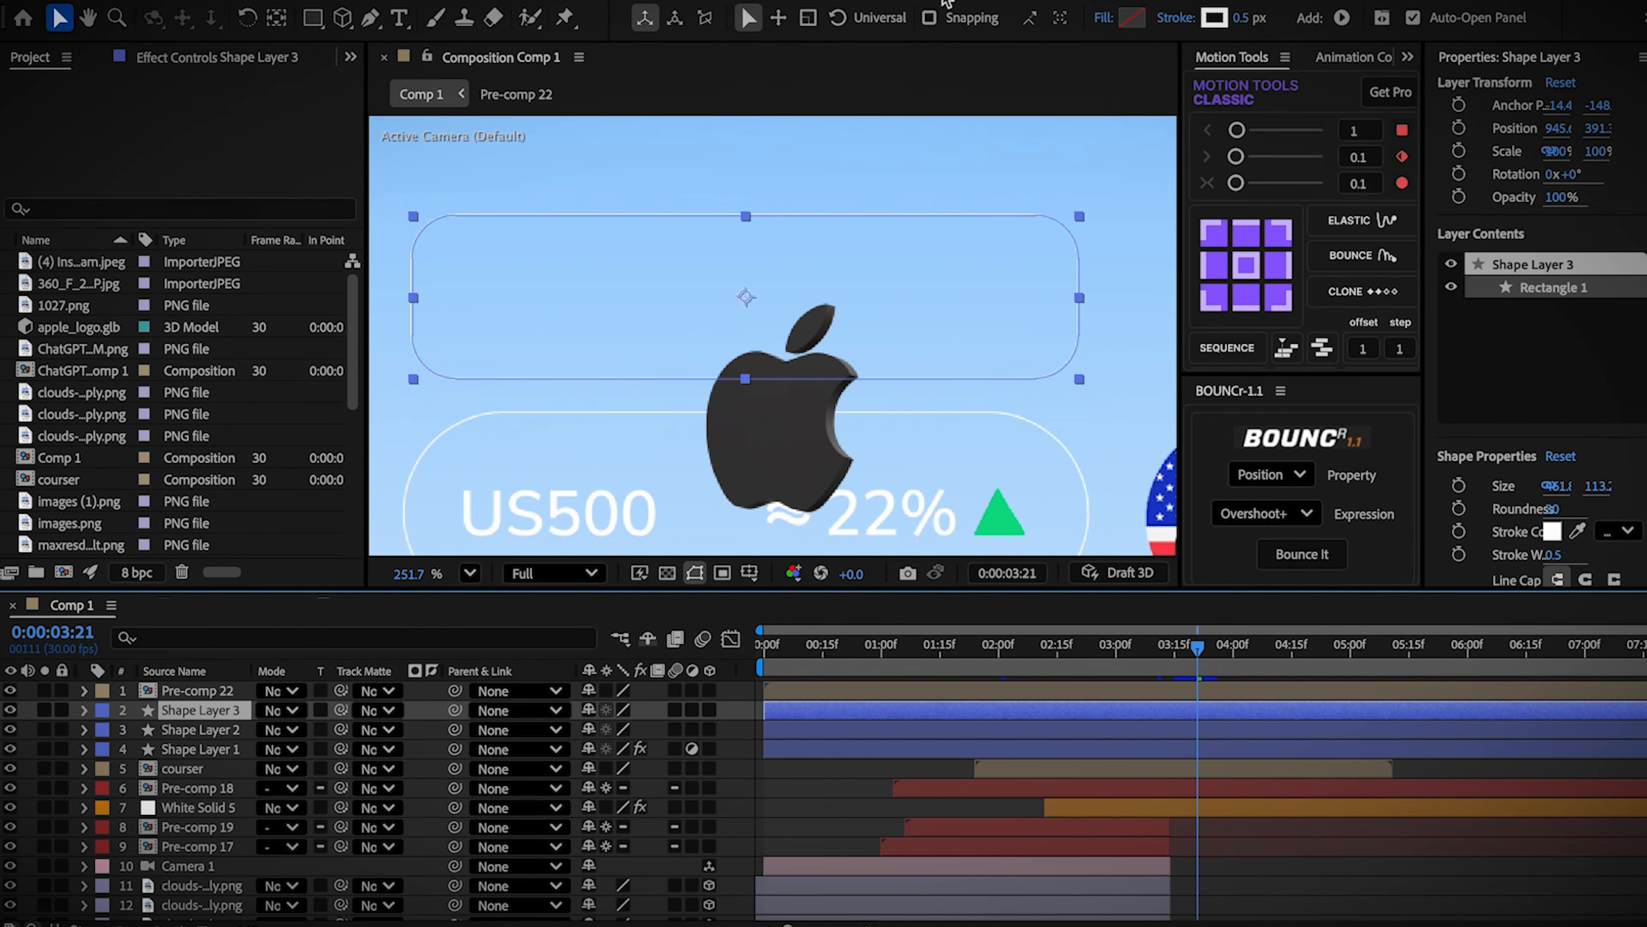
pyautogui.click(1187, 20)
pyautogui.click(717, 397)
pyautogui.click(941, 534)
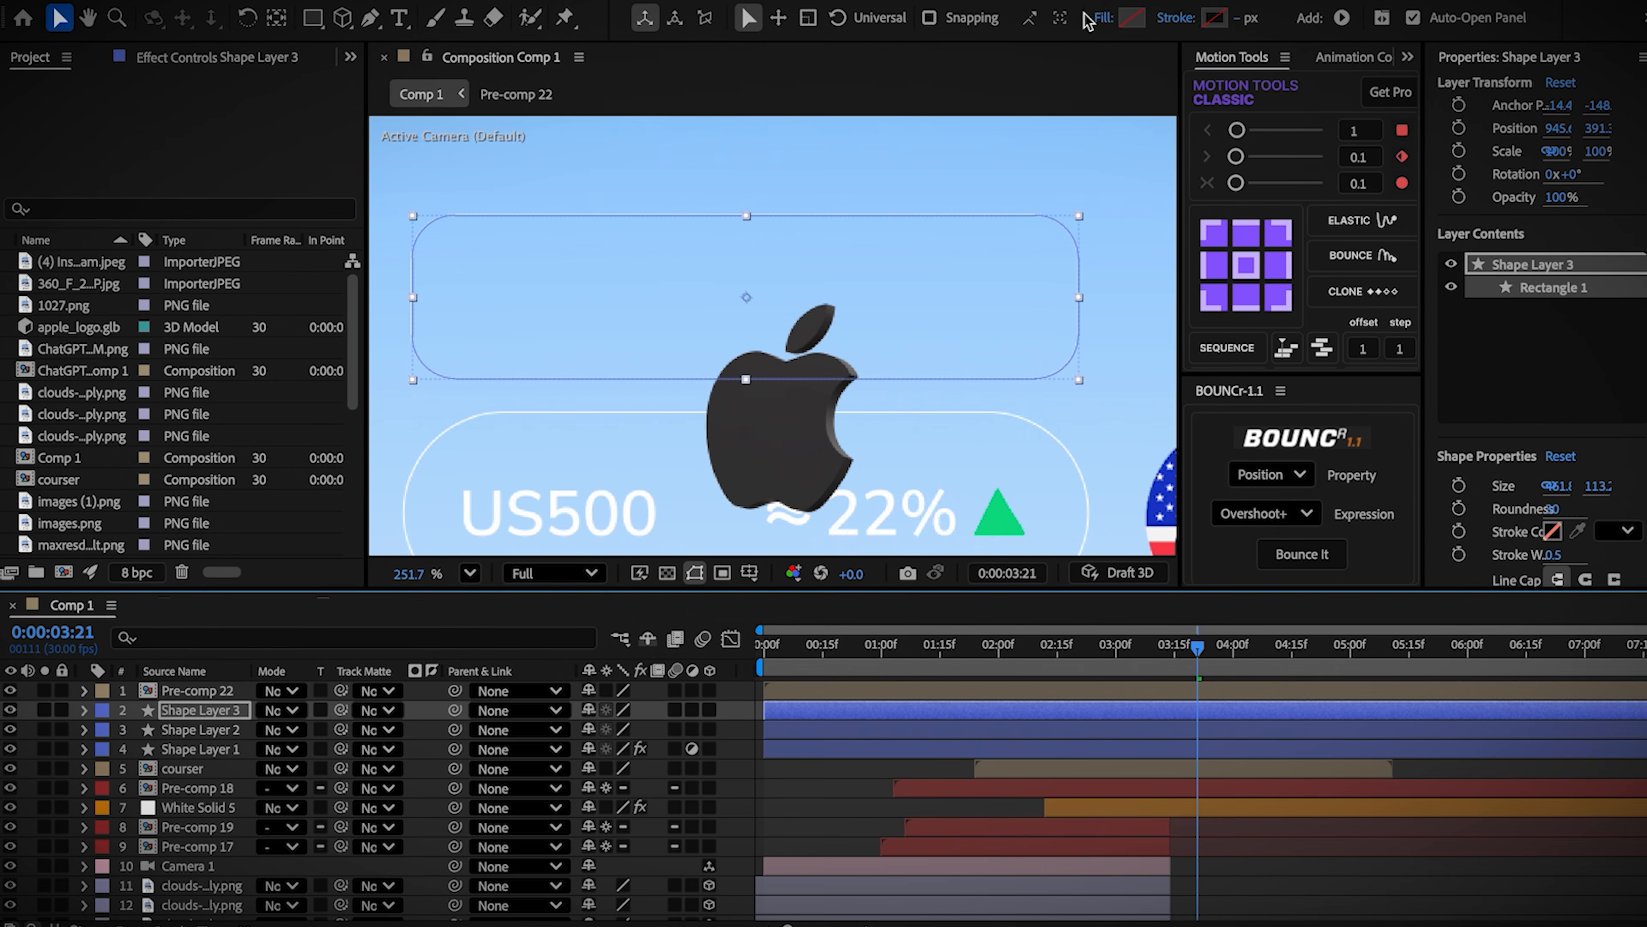
pyautogui.click(1130, 18)
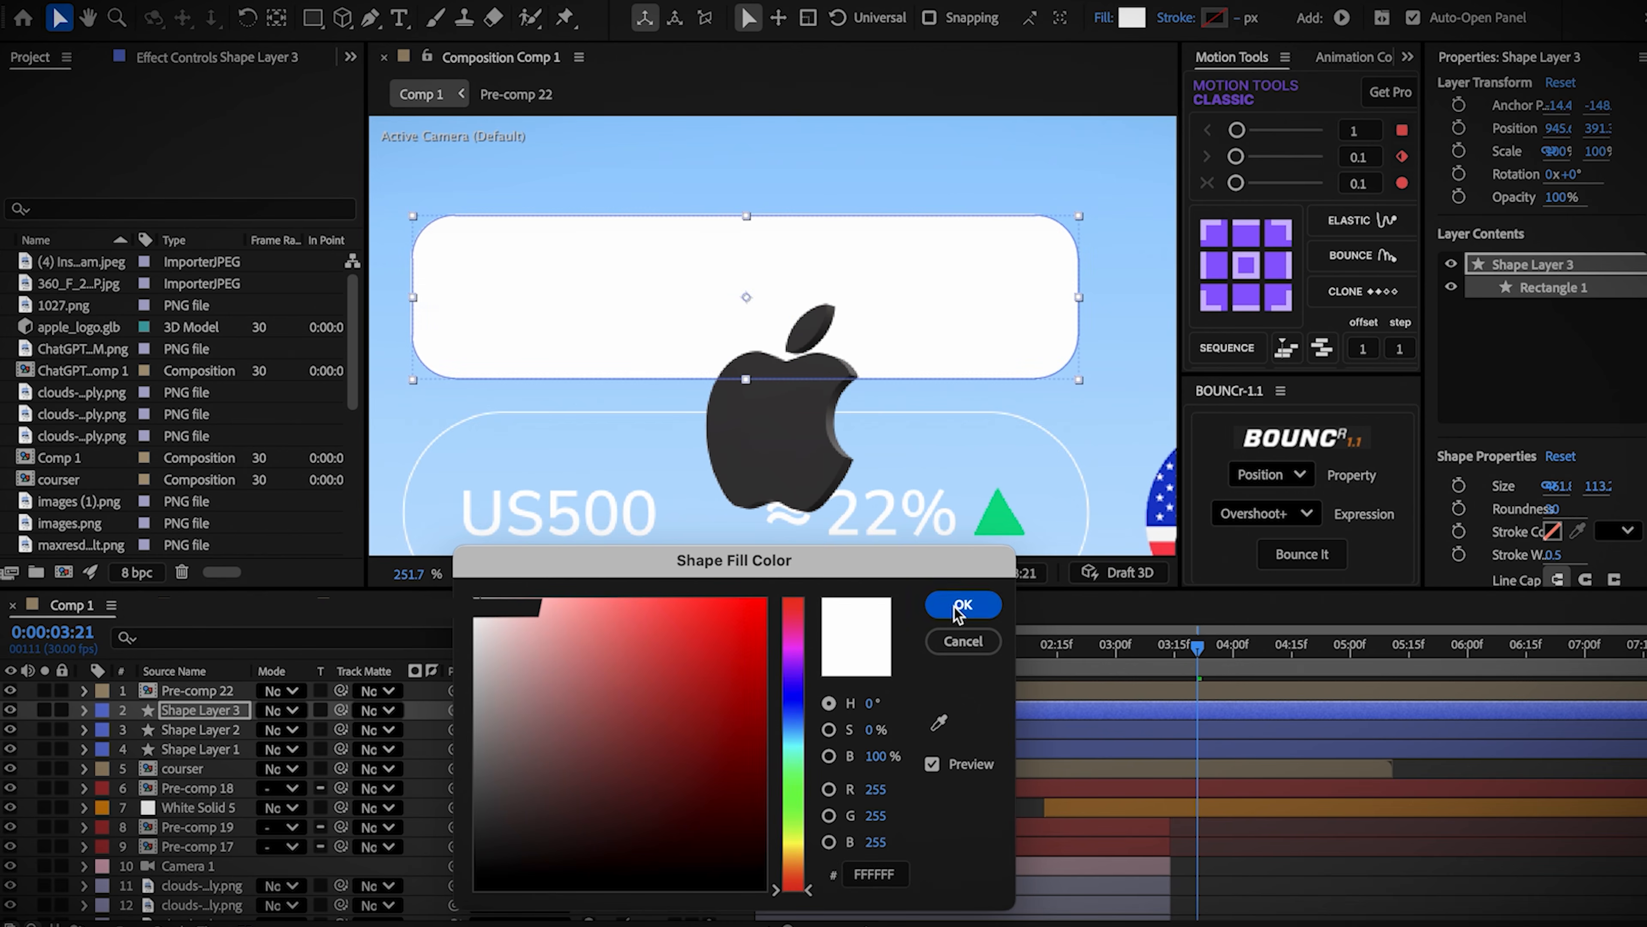
pyautogui.click(958, 603)
# Step: Use the white rounded shape as the apple pre-comp's track matte and move the logo to the bar's left end
pyautogui.moveTo(341, 691); pyautogui.dragTo(235, 709)
pyautogui.click(238, 712)
pyautogui.click(801, 300)
pyautogui.moveTo(801, 299); pyautogui.dragTo(515, 205)
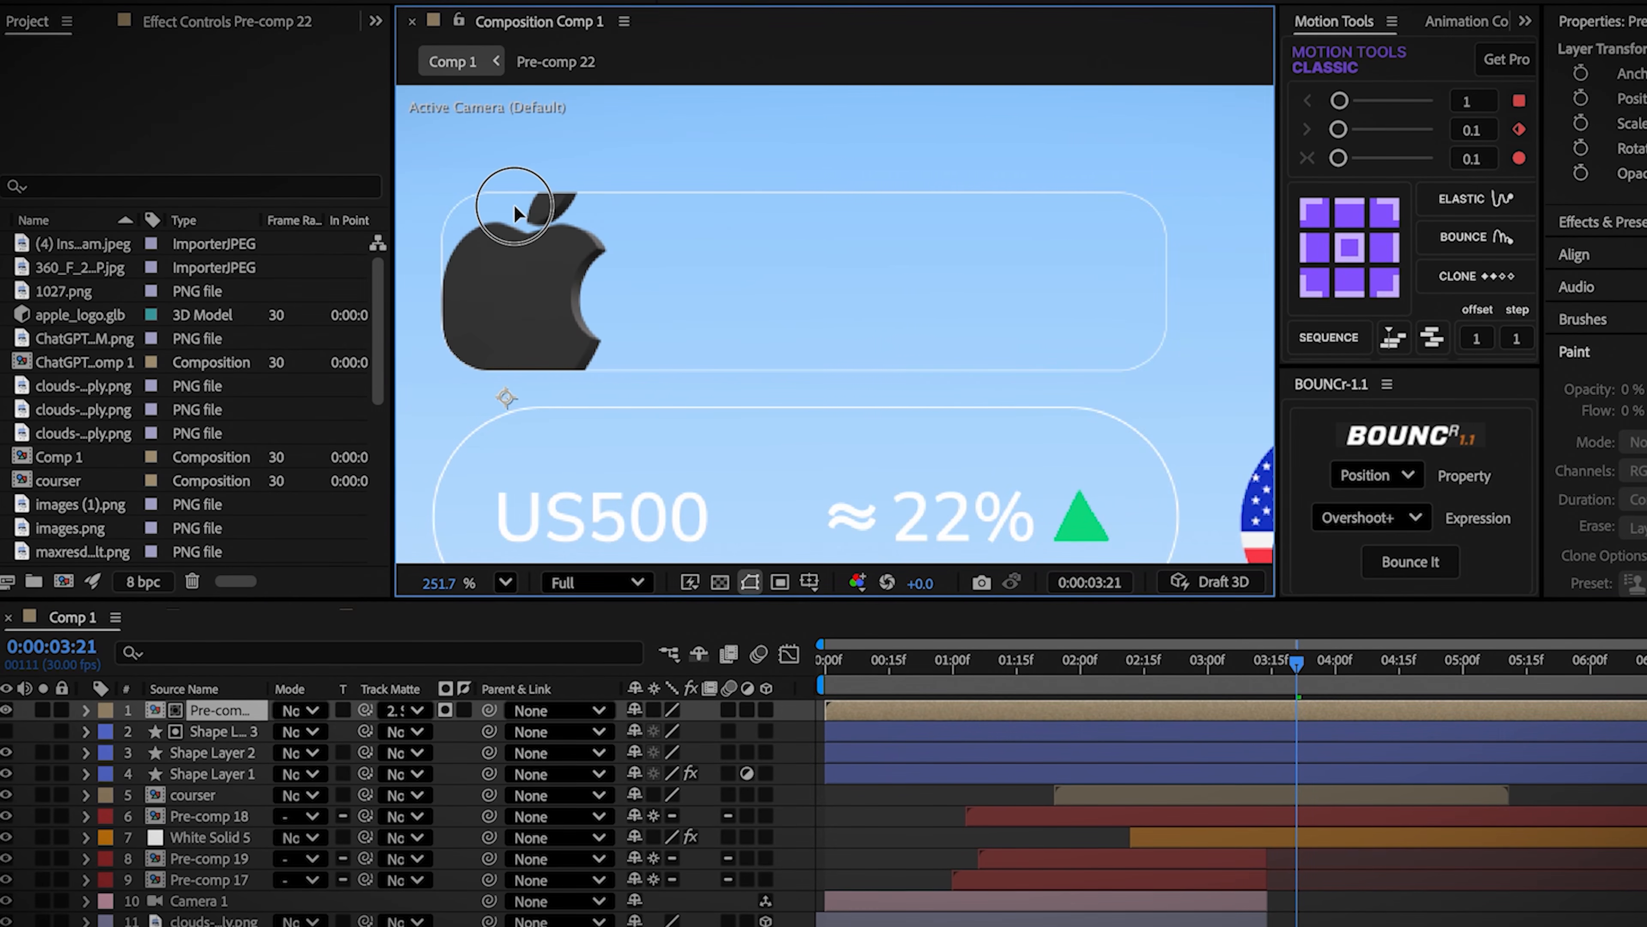
# Step: Add a white Nunito Sans SemiBold text layer reading "Apple Inc." over the bar
pyautogui.press('super+shift+a')
pyautogui.press('super+t')
pyautogui.click(718, 260)
pyautogui.write('A')
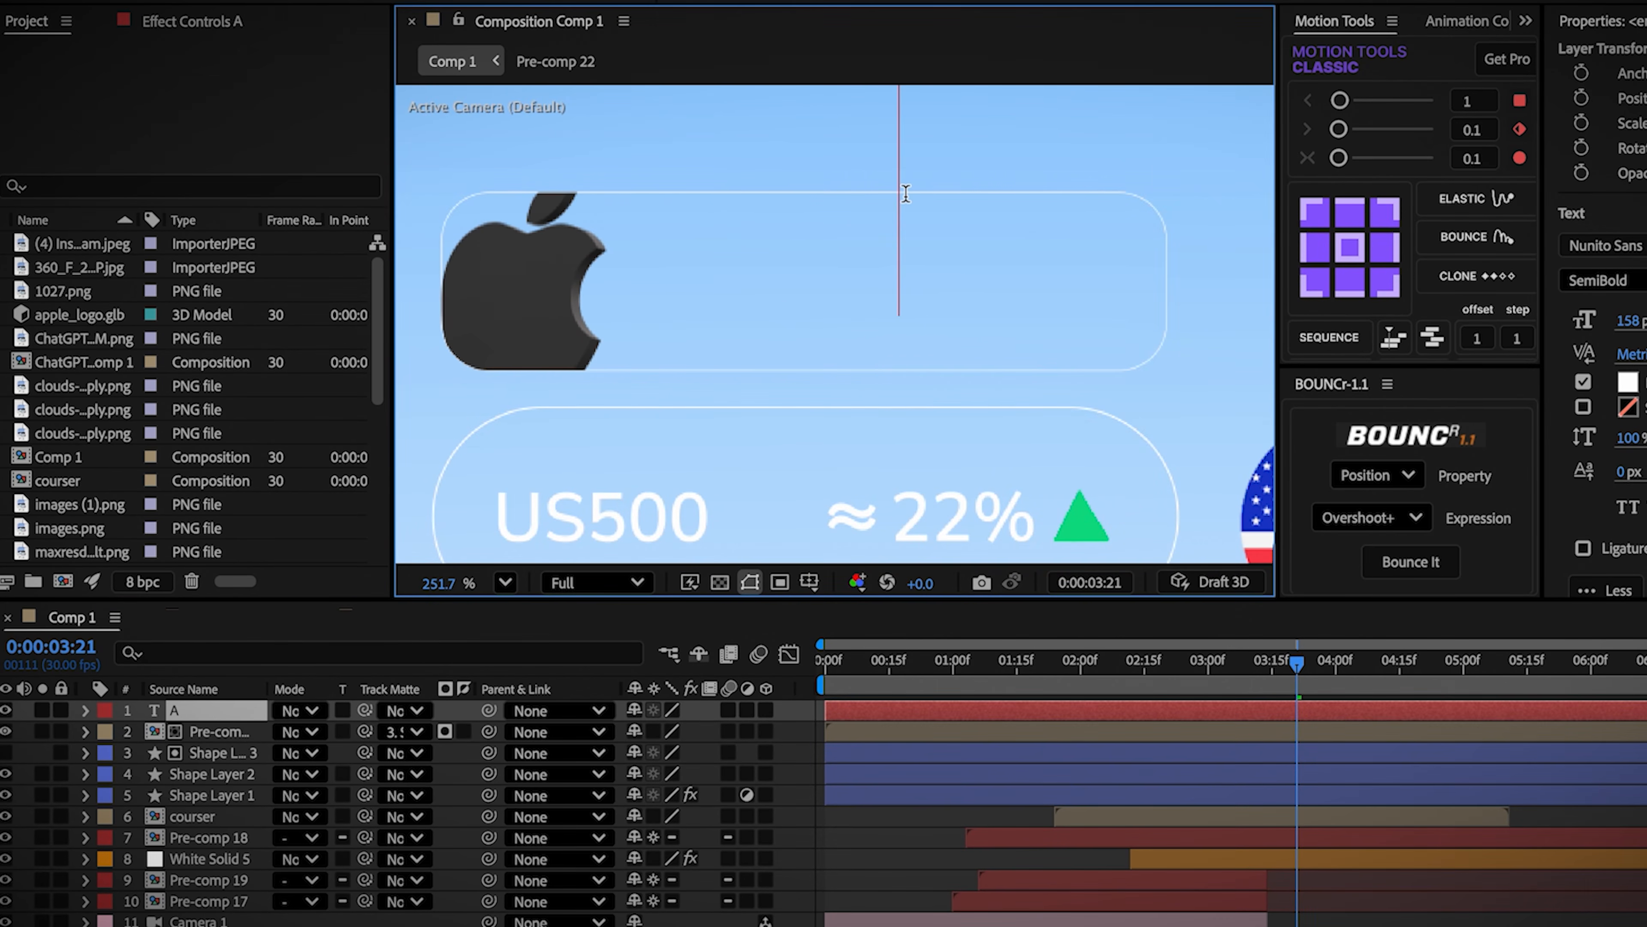
pyautogui.write('pple l')
pyautogui.write('nc.')
pyautogui.press('Escape')
pyautogui.press('v')
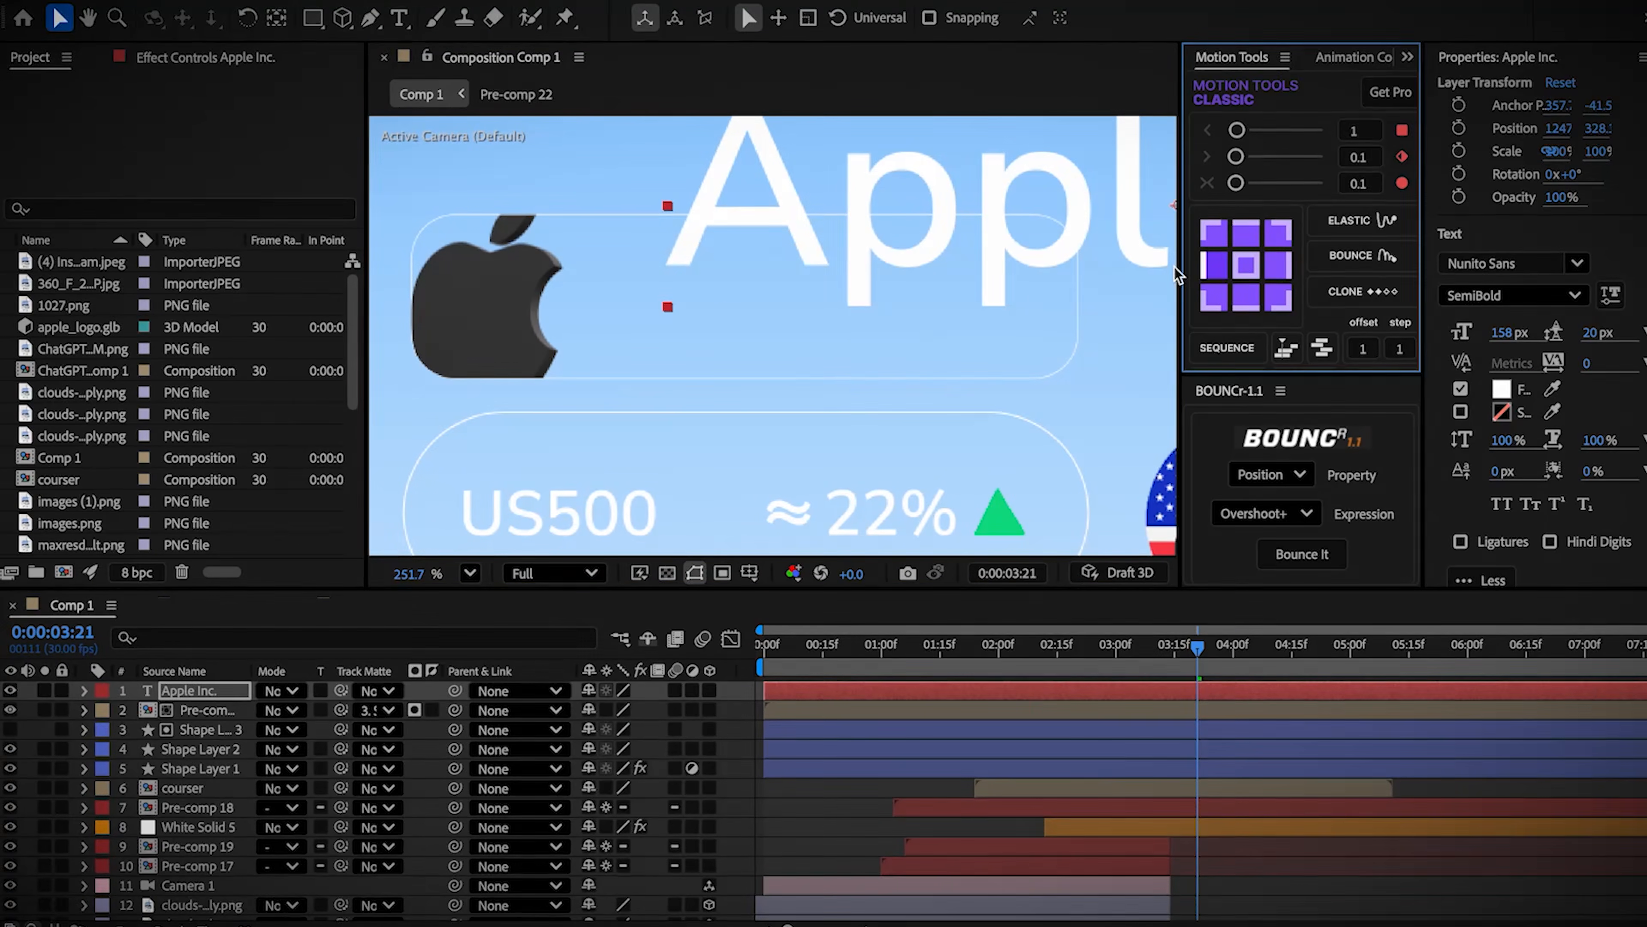
# Step: Scale the "Apple Inc." text to 25% and place it inside the bar beside the logo
pyautogui.moveTo(1142, 258); pyautogui.dragTo(1060, 294)
pyautogui.press('s')
pyautogui.click(649, 710)
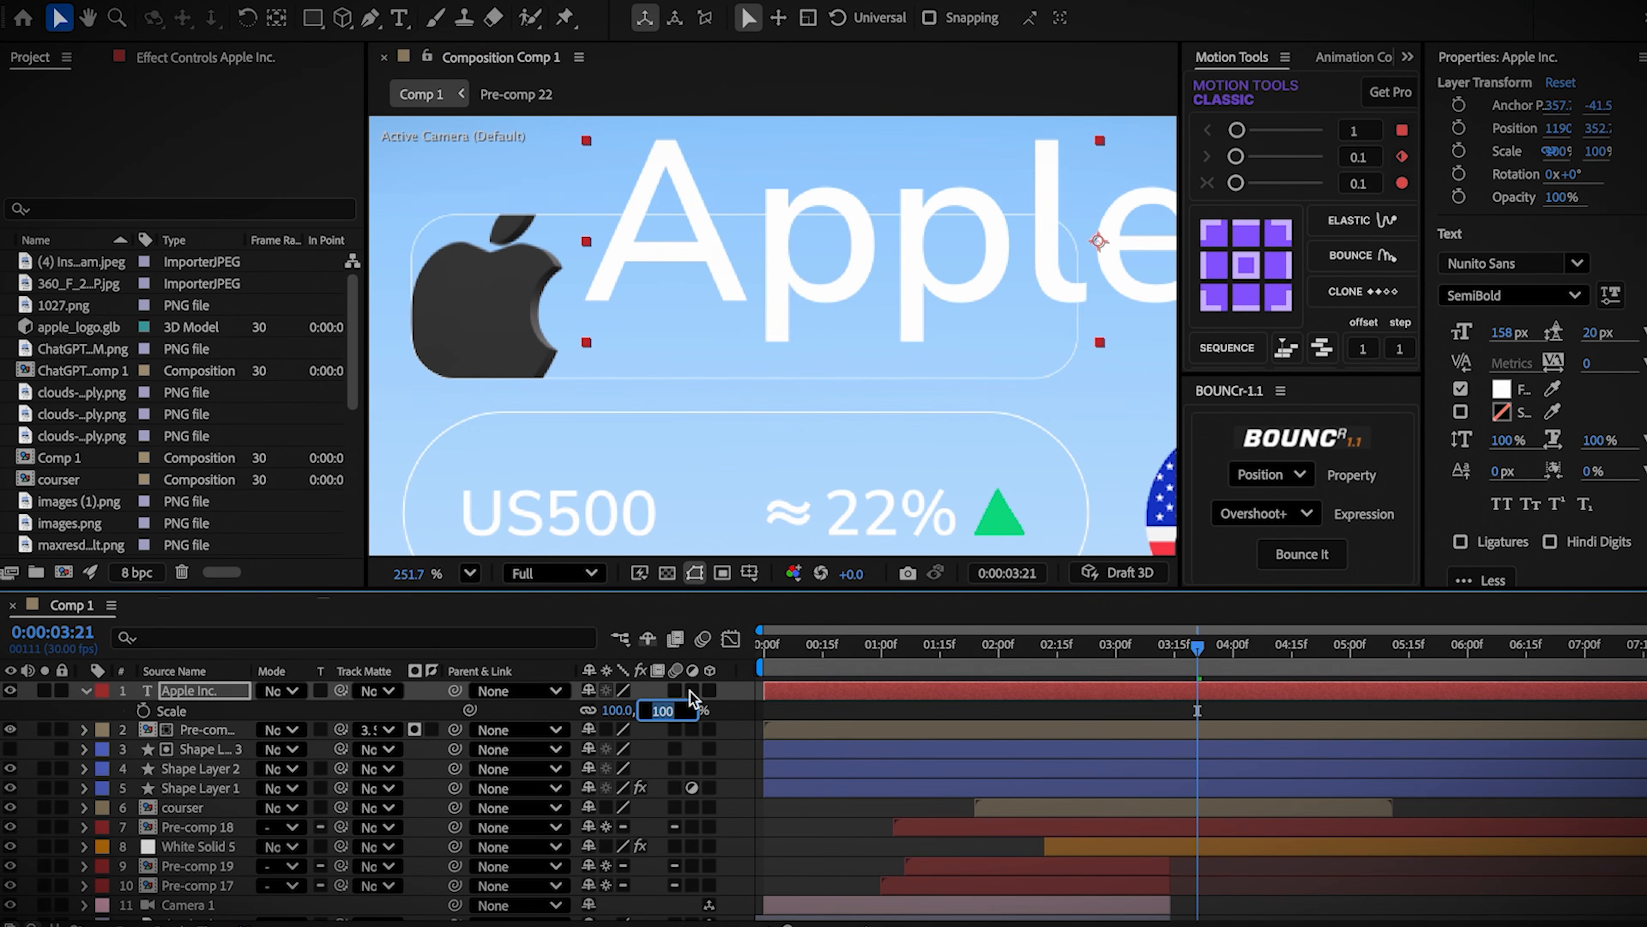
pyautogui.press('Return')
pyautogui.click(892, 267)
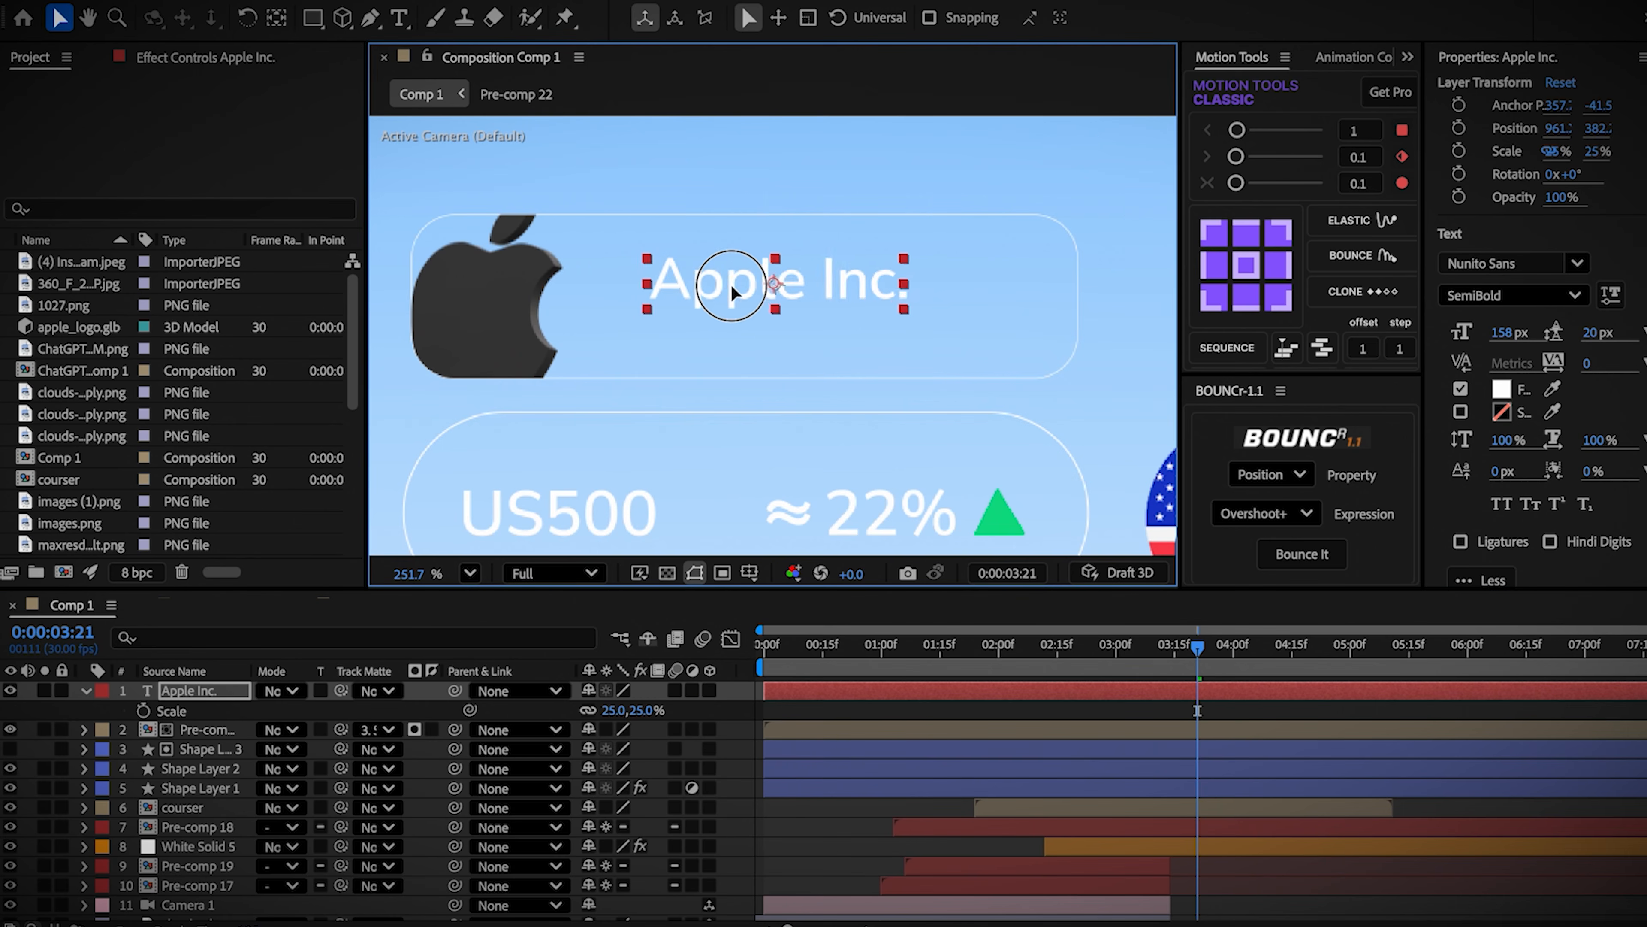
# Step: Duplicate the company name below itself as a smaller ExtraLight tagline reading "Innovative technology"
pyautogui.hotkey('ctrl', 'd')
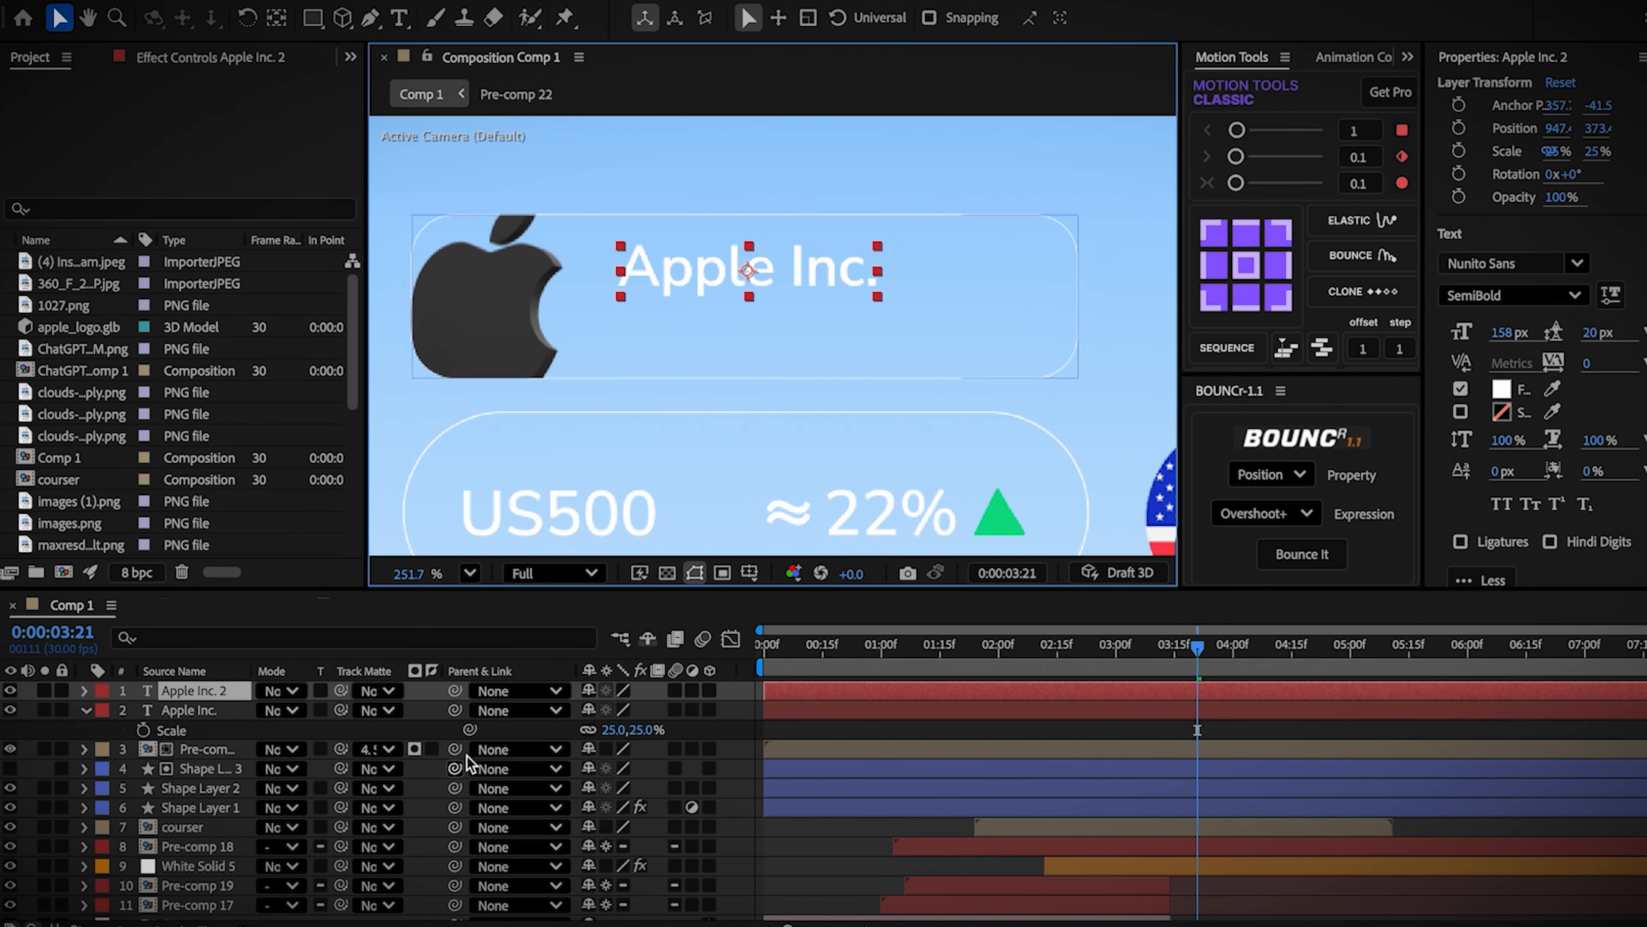
pyautogui.press('p')
pyautogui.moveTo(650, 716); pyautogui.dragTo(678, 717)
pyautogui.doubleClick(750, 329)
pyautogui.write('Innovative technology')
pyautogui.press('Escape')
pyautogui.press('s')
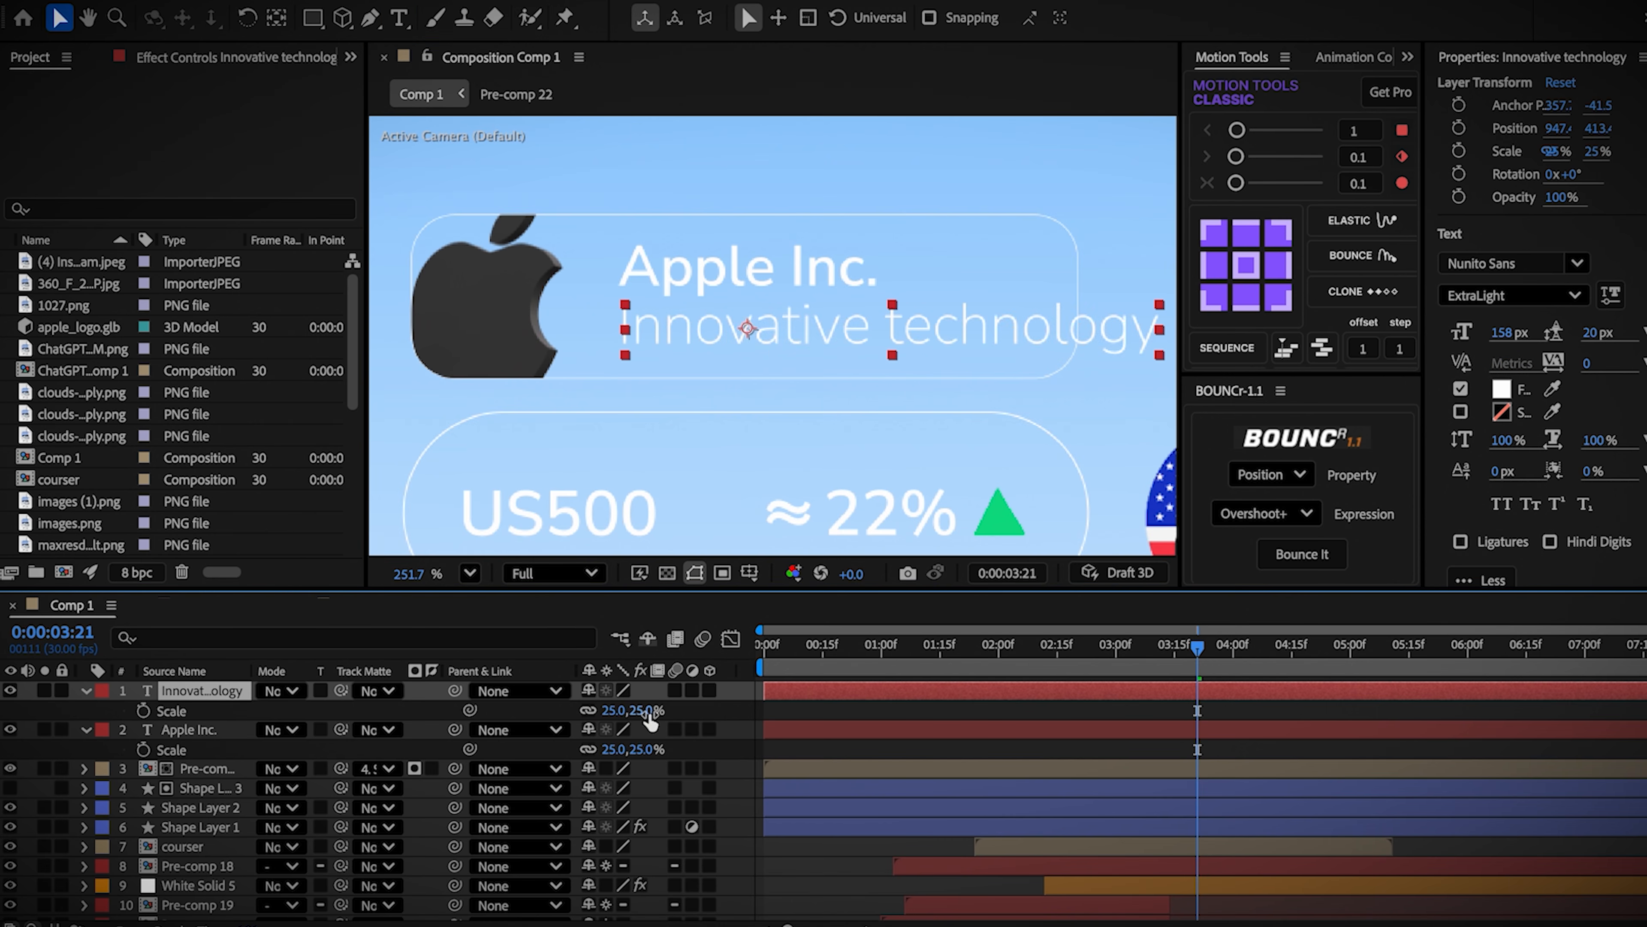
pyautogui.moveTo(577, 711); pyautogui.dragTo(558, 713)
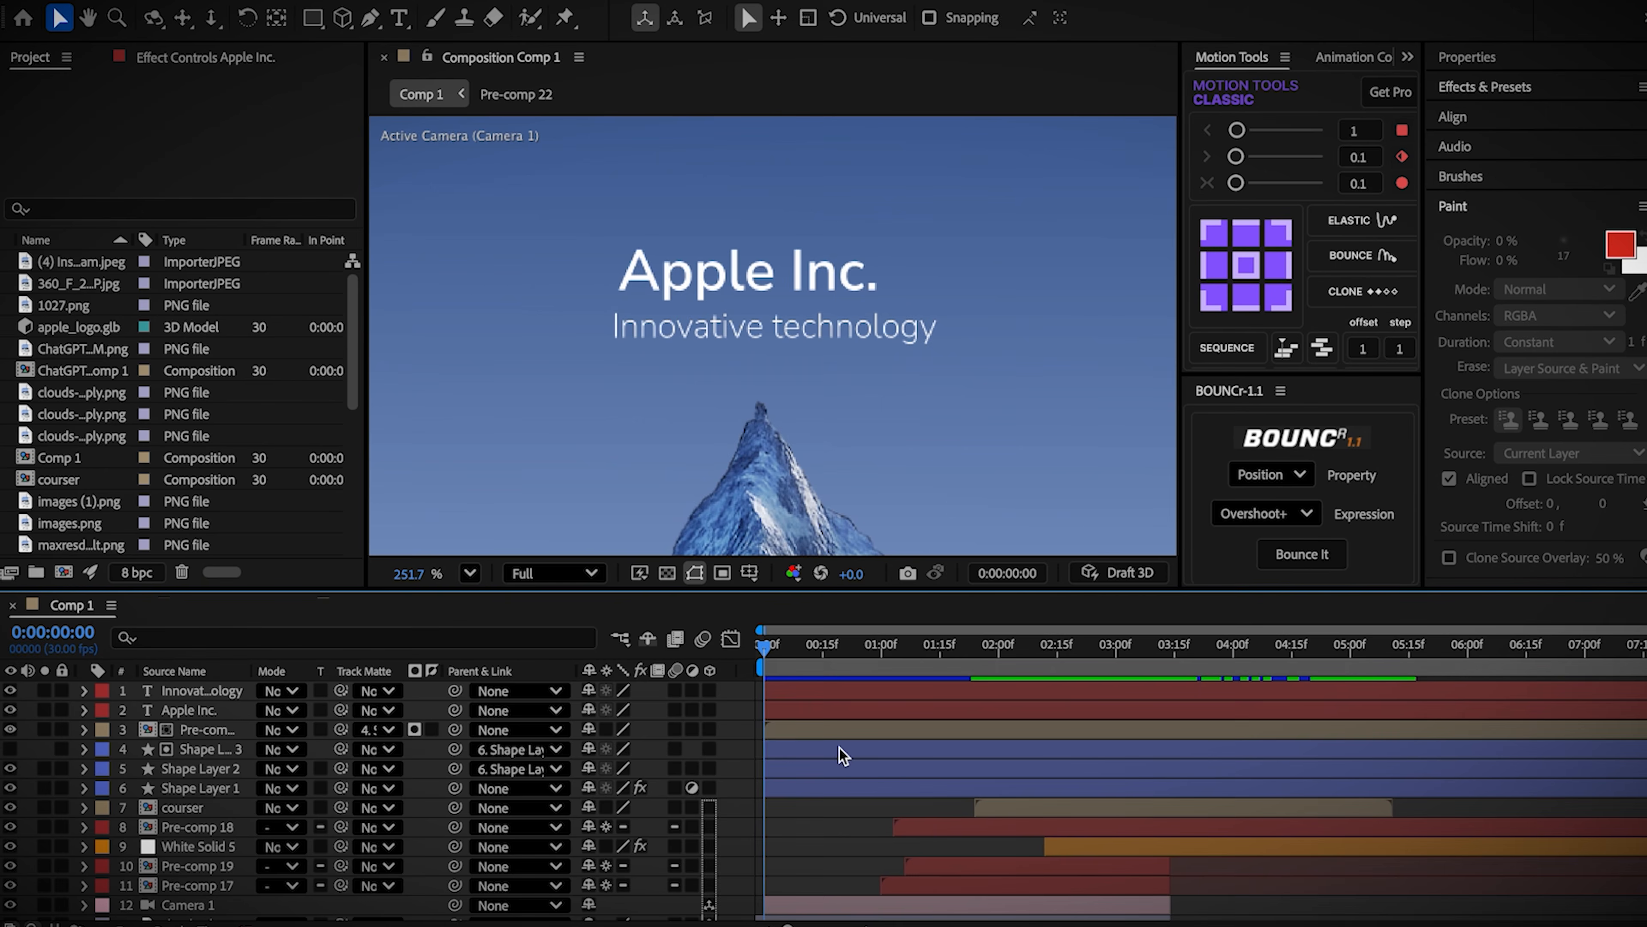
# Step: Apply the AutoHighlight text preset to the "Apple Inc." layer and delete its Drop Shadow effect
pyautogui.click(851, 715)
pyautogui.click(1490, 112)
pyautogui.write('auto')
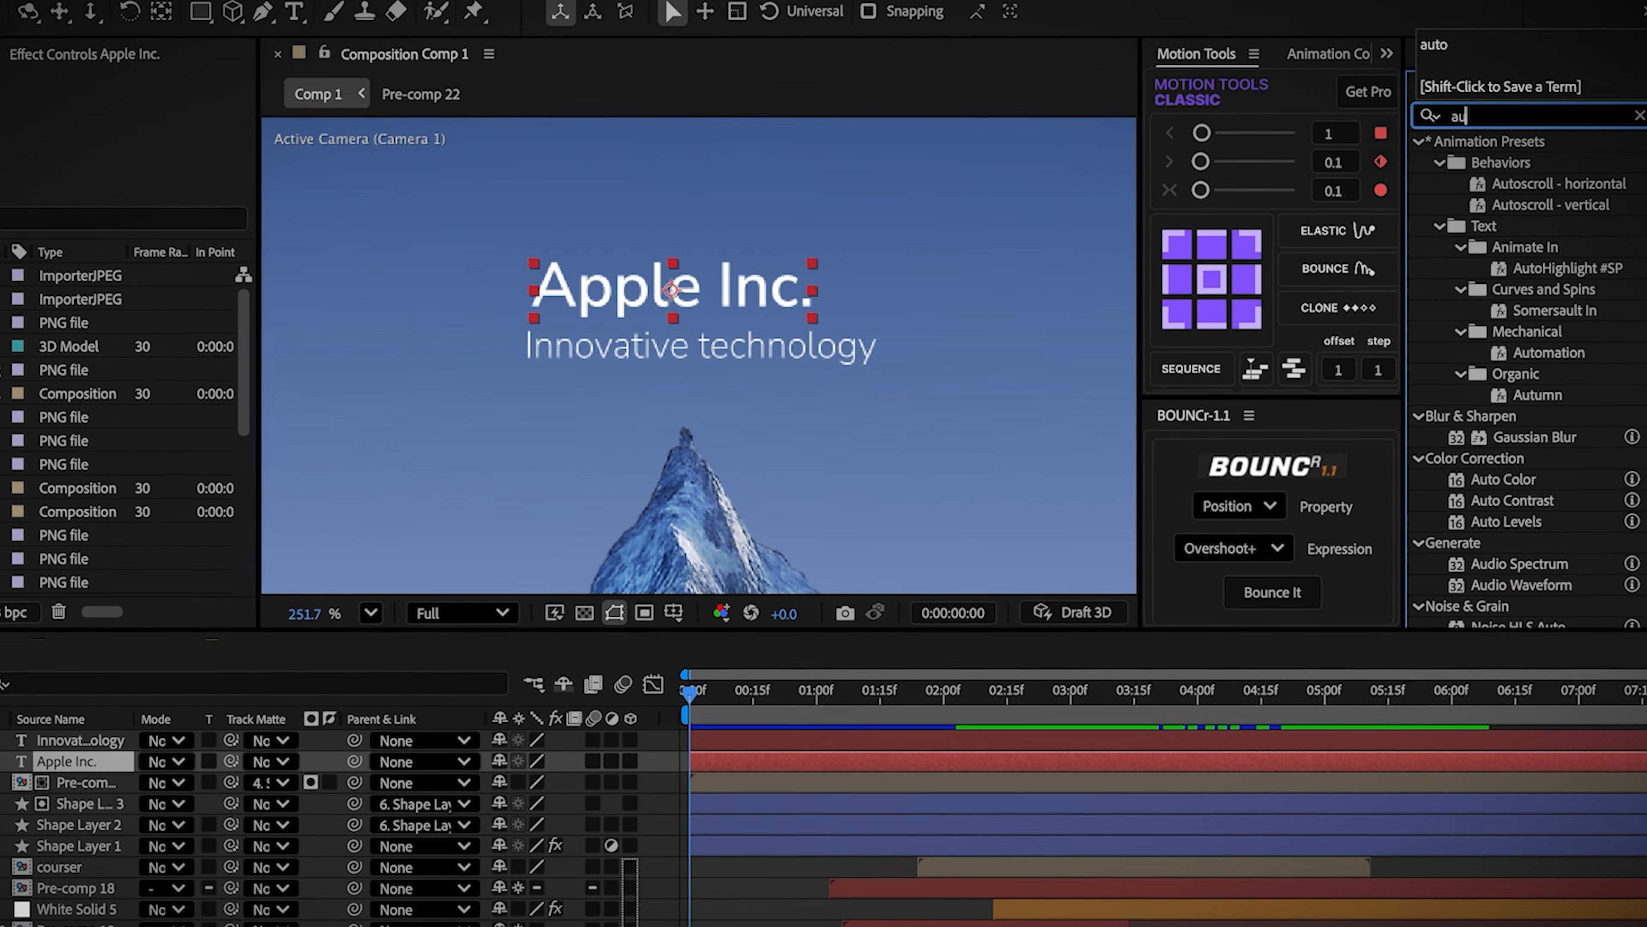
pyautogui.doubleClick(1578, 267)
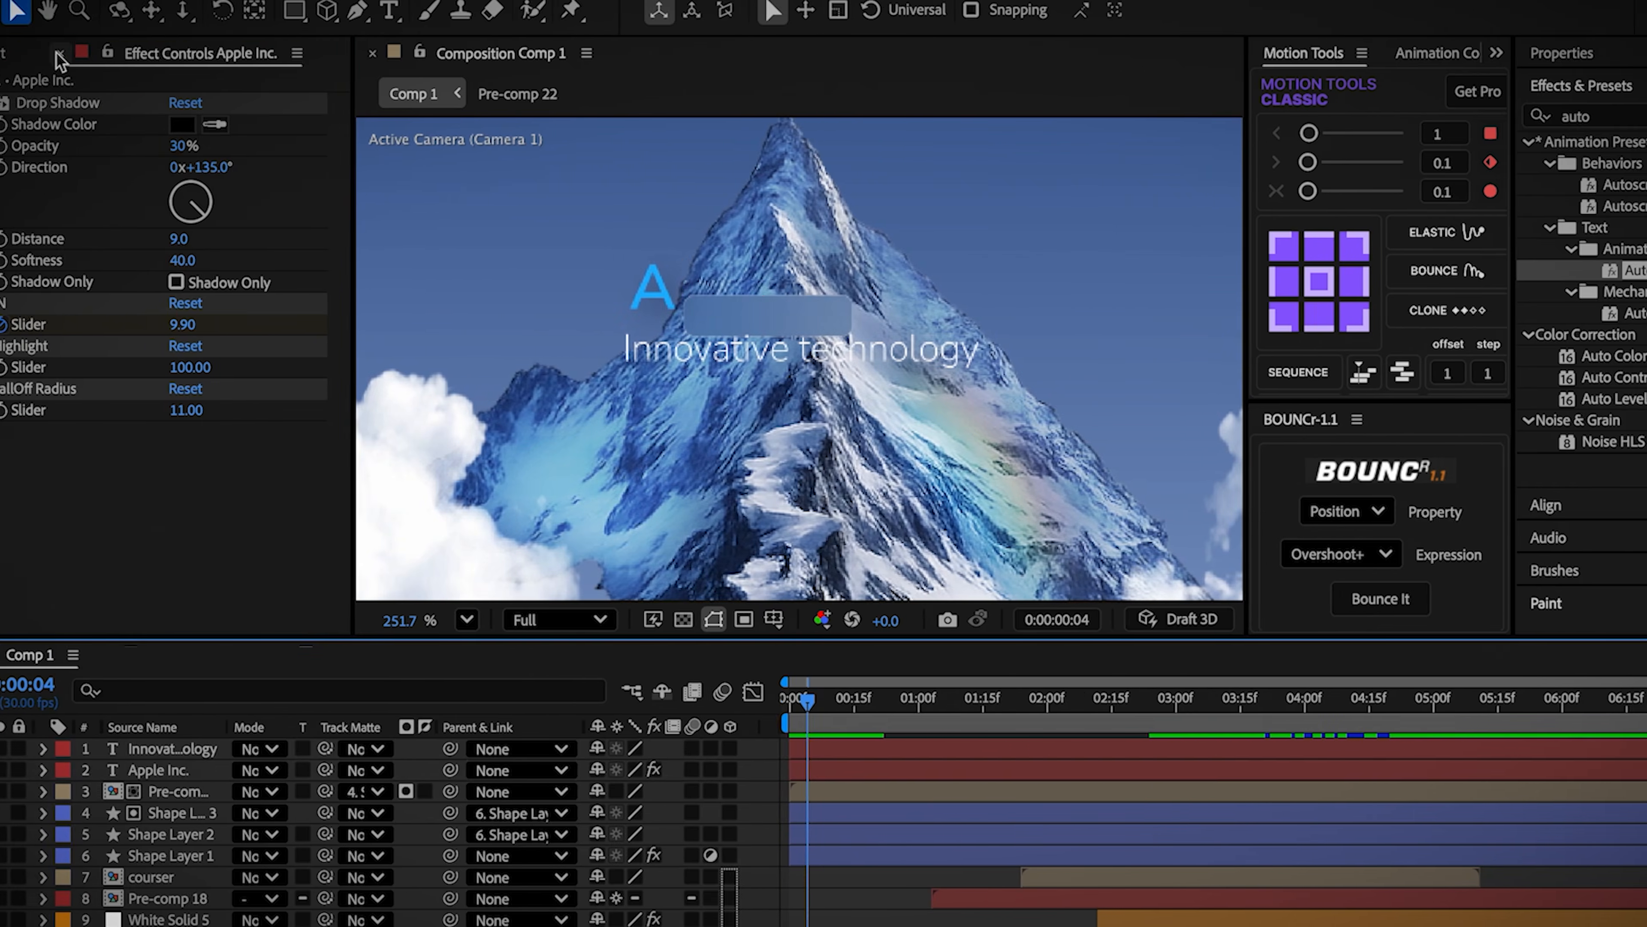
pyautogui.click(80, 106)
pyautogui.press('Delete')
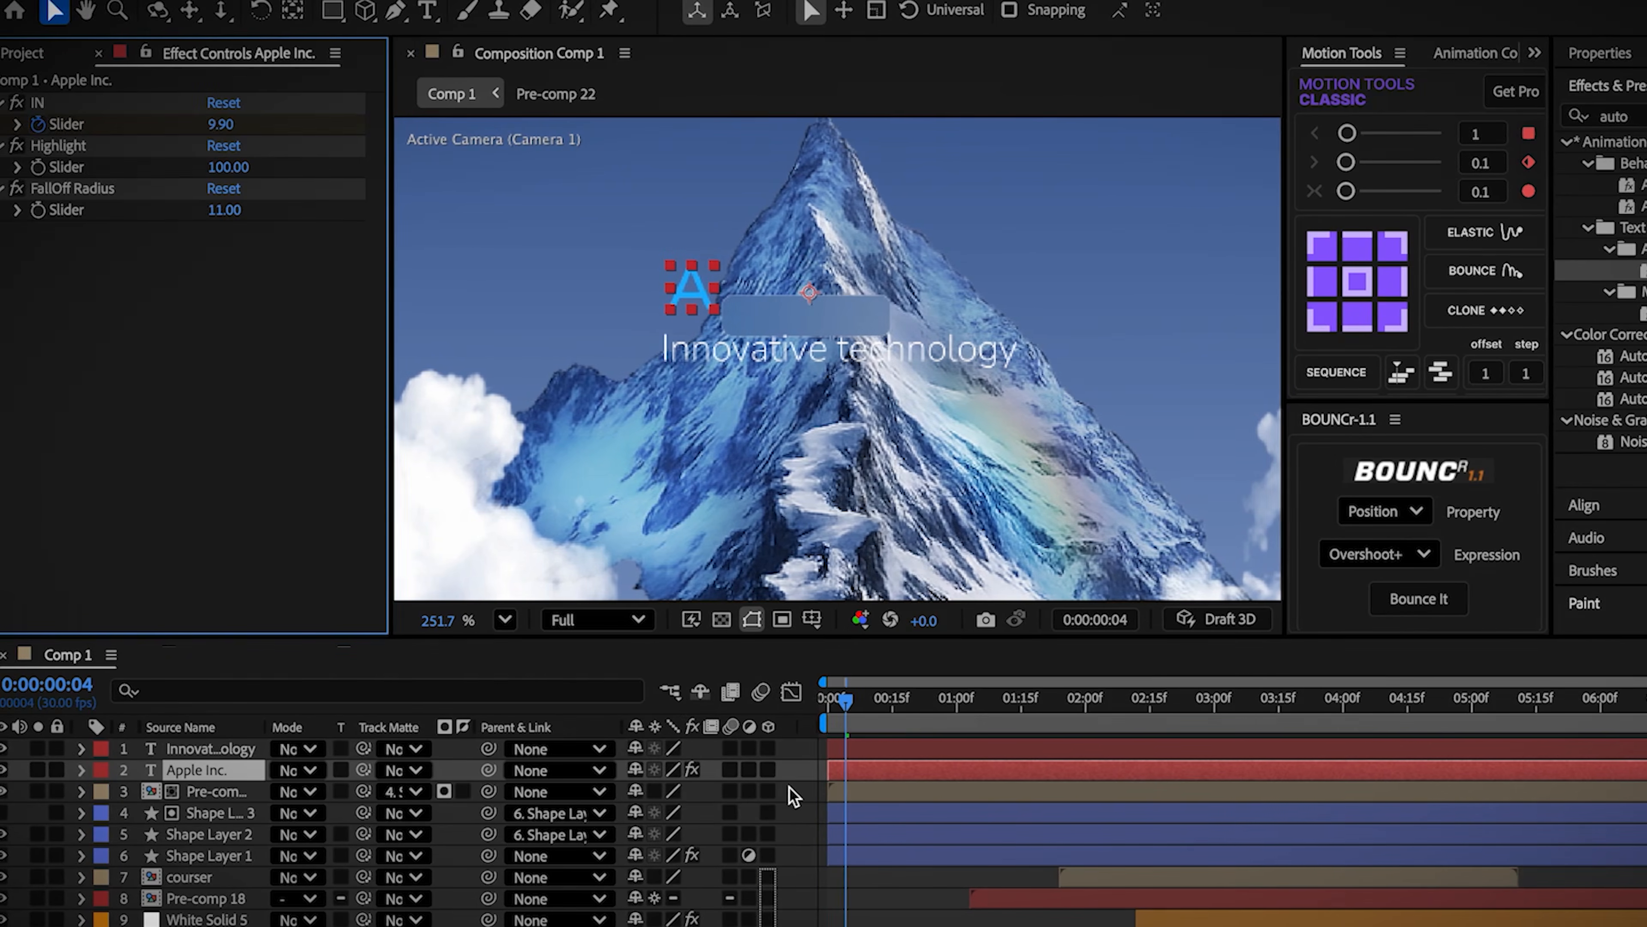
# Step: Start the "Innovative technology" layer at 0:00:00:03, apply the Typewriter preset there and reveal its keyframes
pyautogui.click(865, 752)
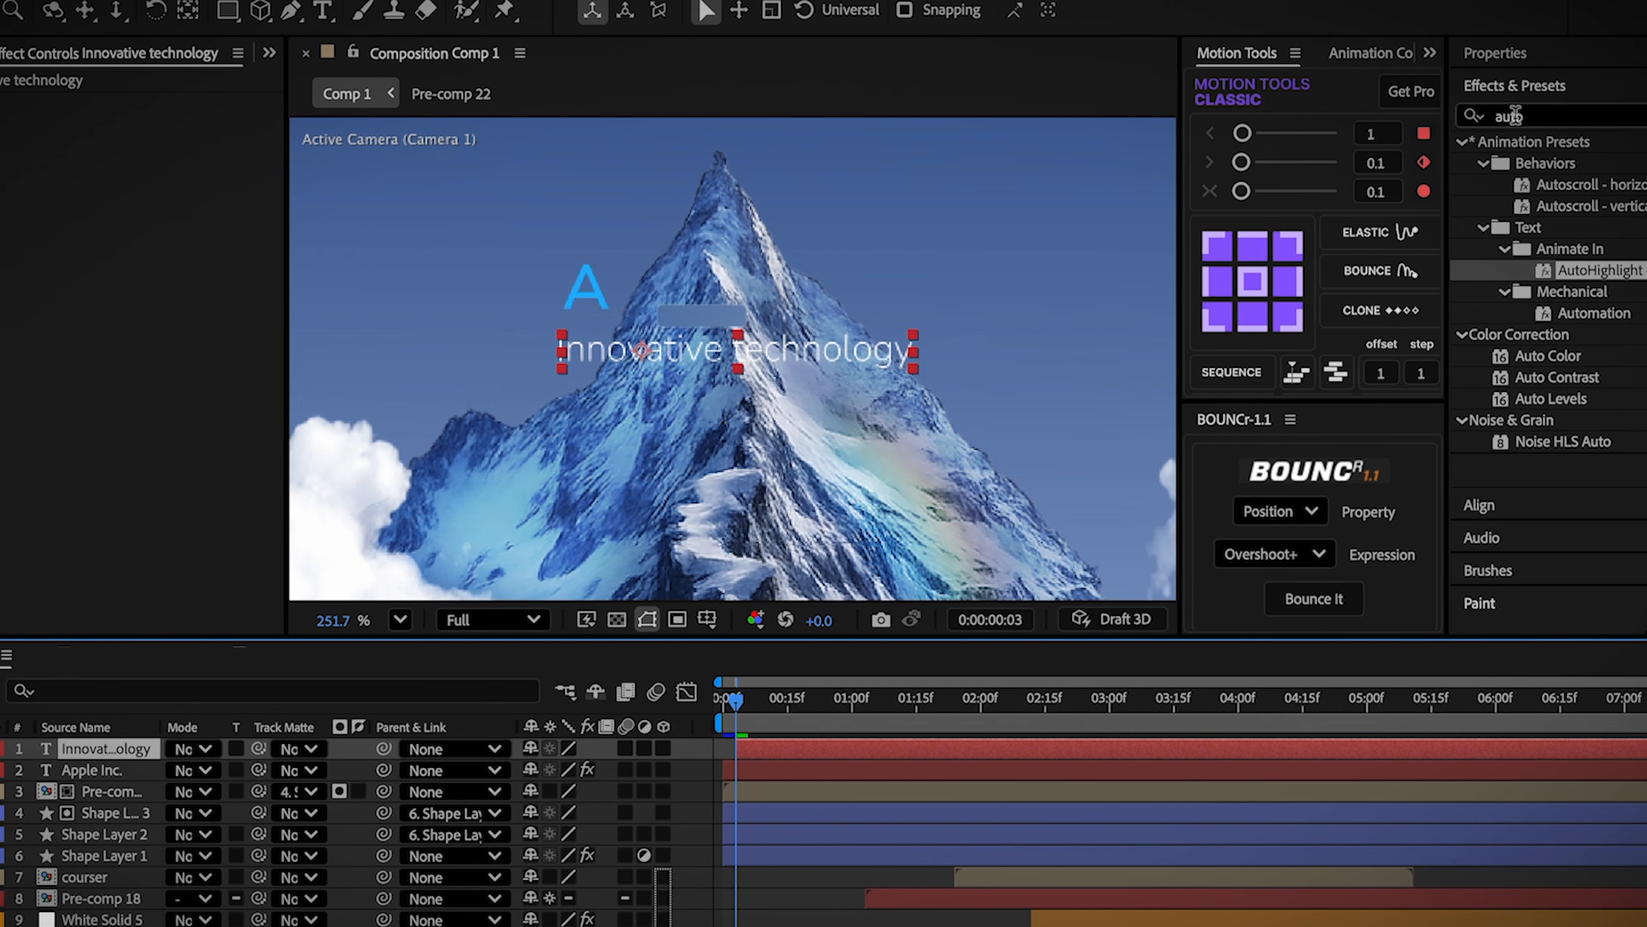
pyautogui.click(1611, 116)
pyautogui.write('typ')
pyautogui.click(1533, 270)
pyautogui.click(776, 752)
pyautogui.press('u')
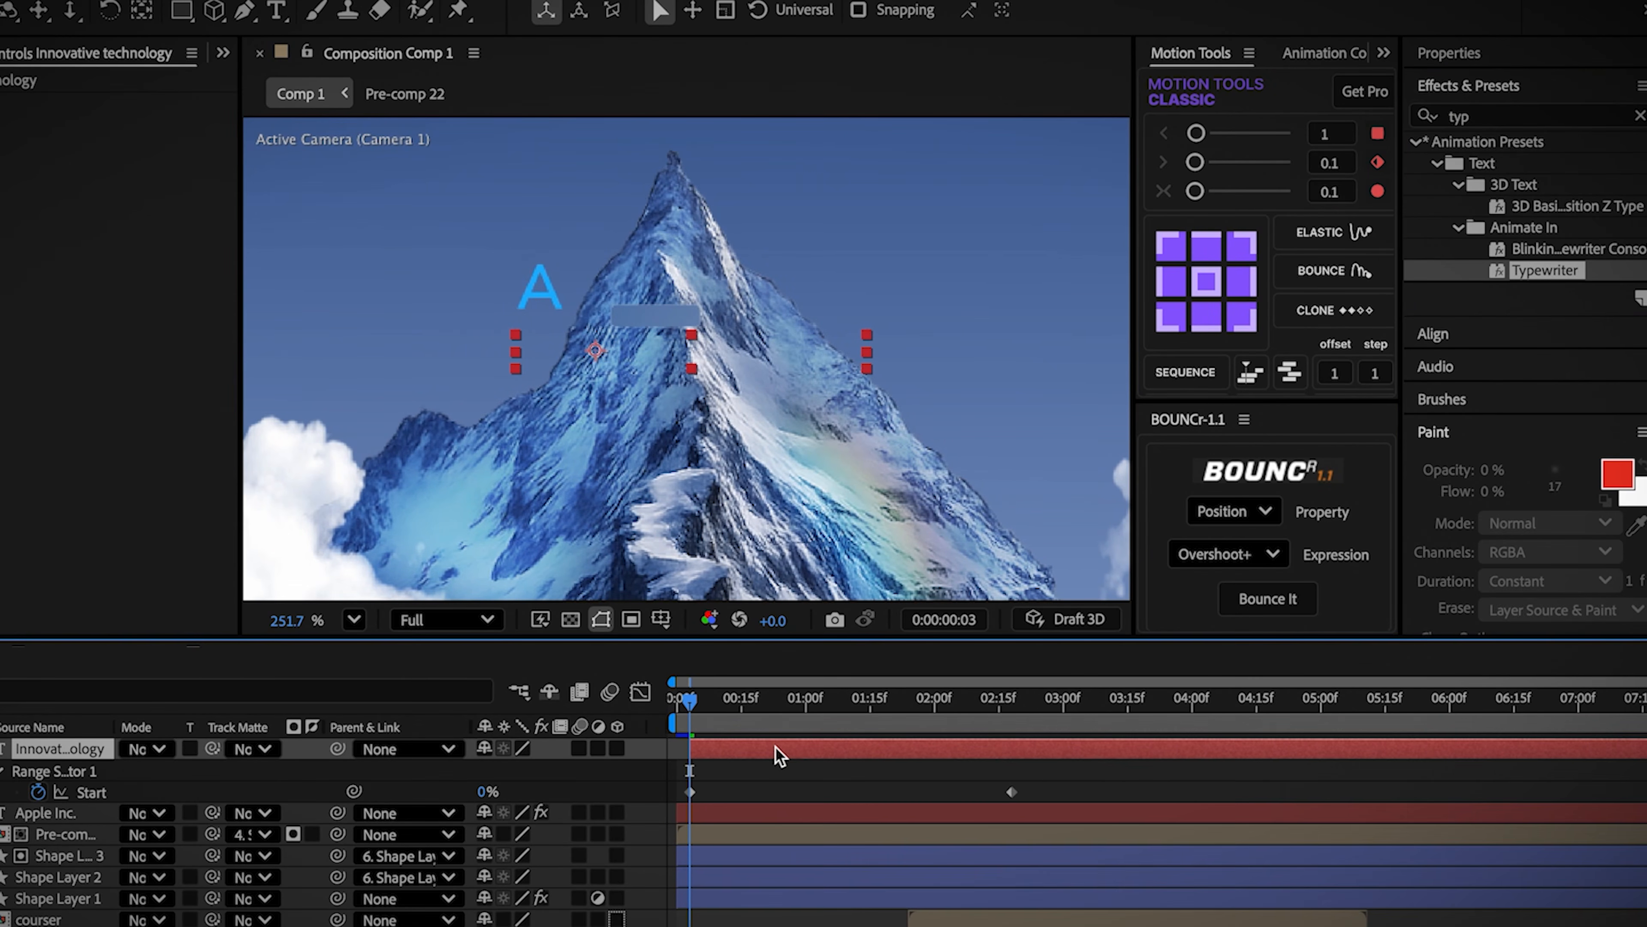
# Step: Shorten the tagline's Typewriter reveal to end at about 0:00:00:21 and preview the text animation
pyautogui.moveTo(1011, 792); pyautogui.dragTo(831, 795)
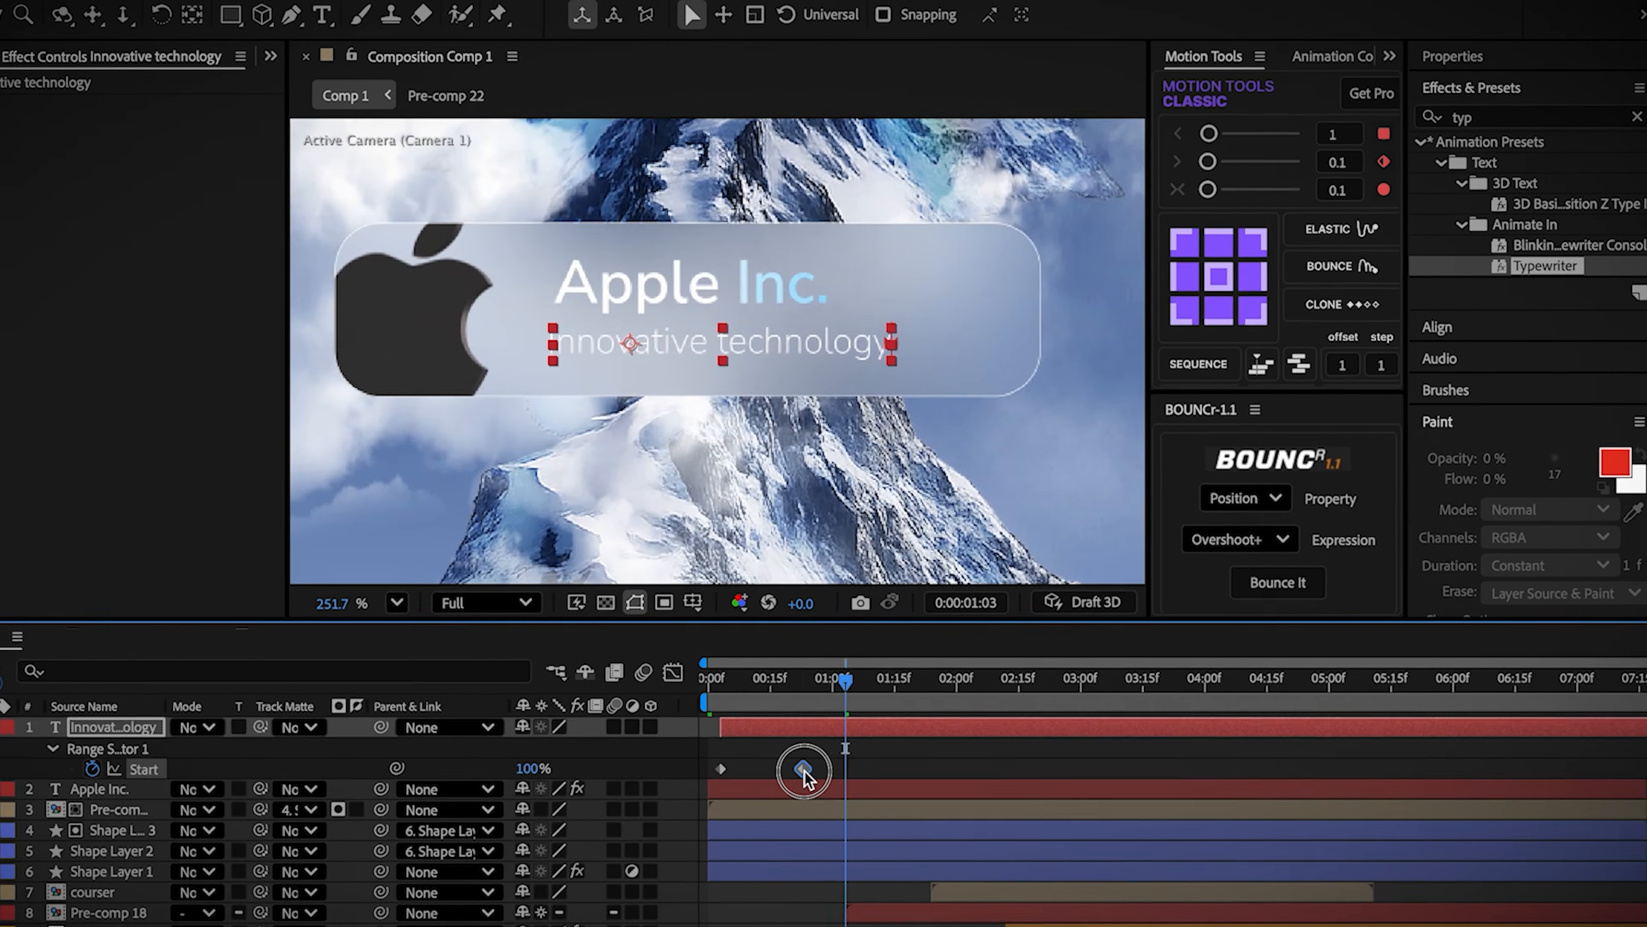
pyautogui.moveTo(803, 769); pyautogui.dragTo(795, 769)
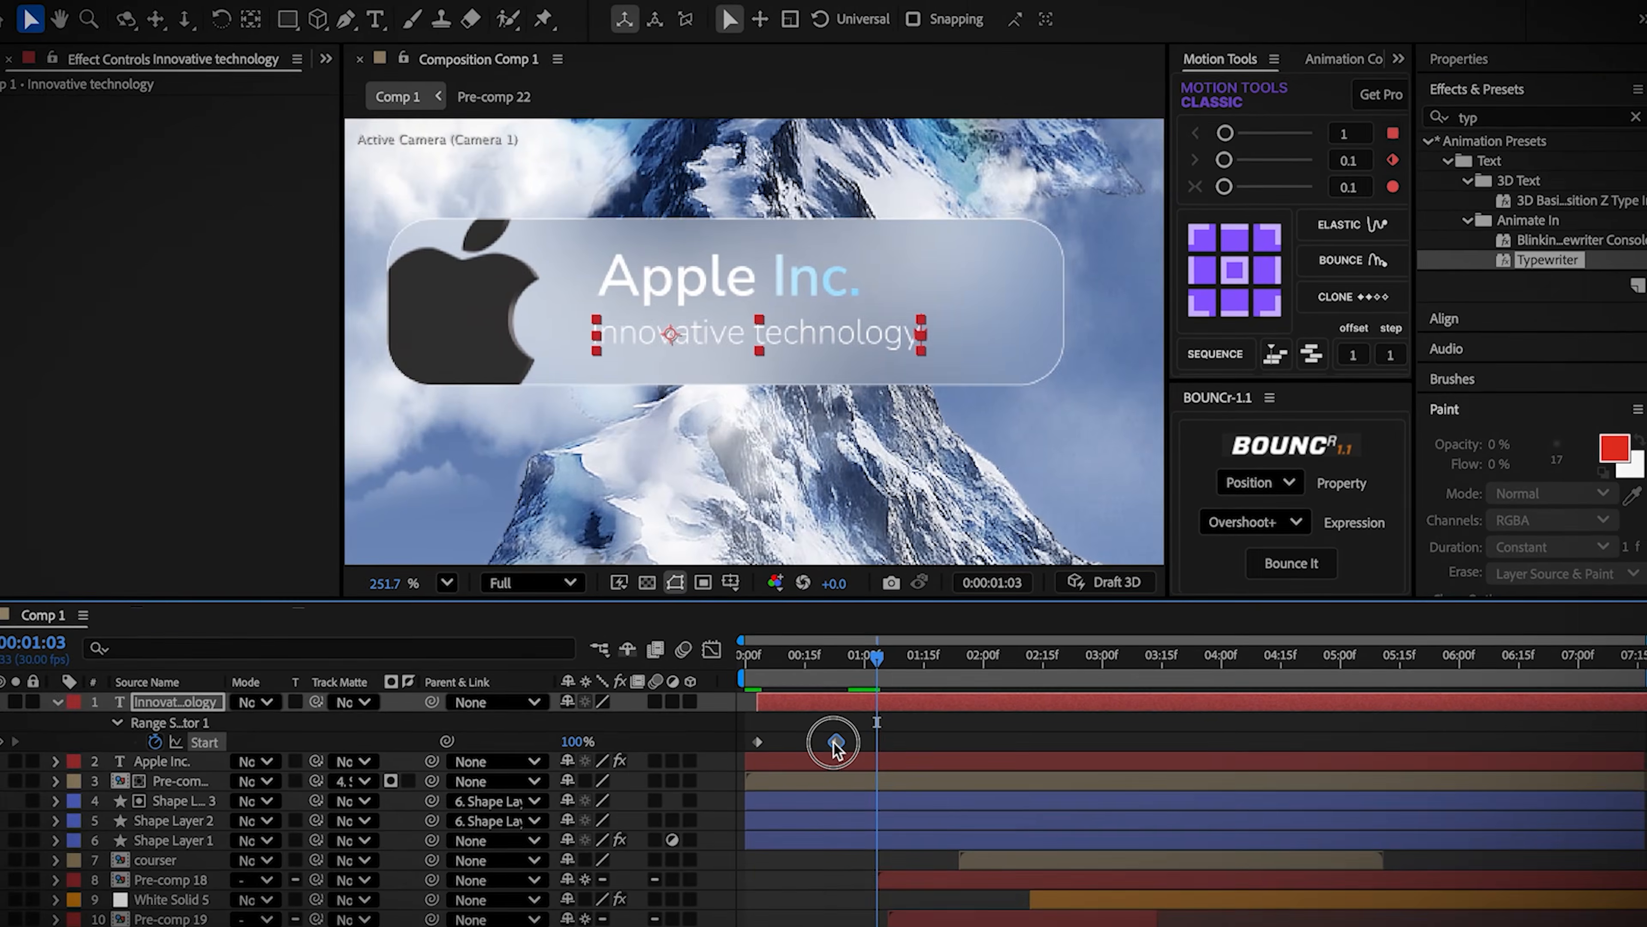
pyautogui.click(775, 769)
pyautogui.moveTo(759, 680); pyautogui.dragTo(680, 708)
pyautogui.press('space')
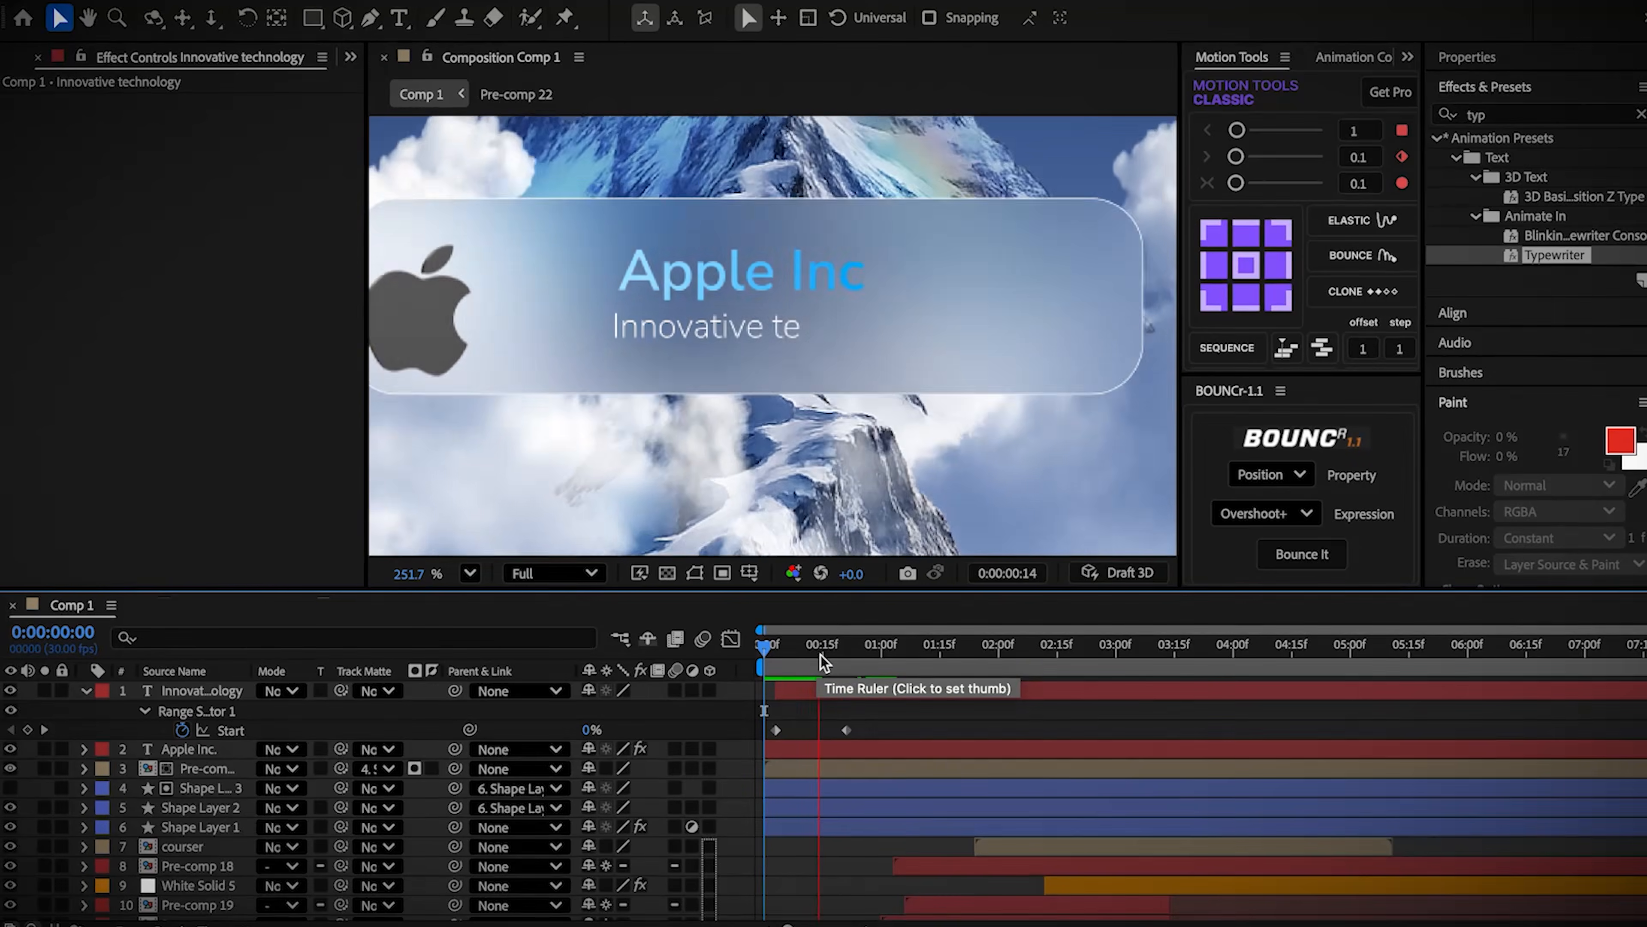
pyautogui.press('space')
pyautogui.press('space')
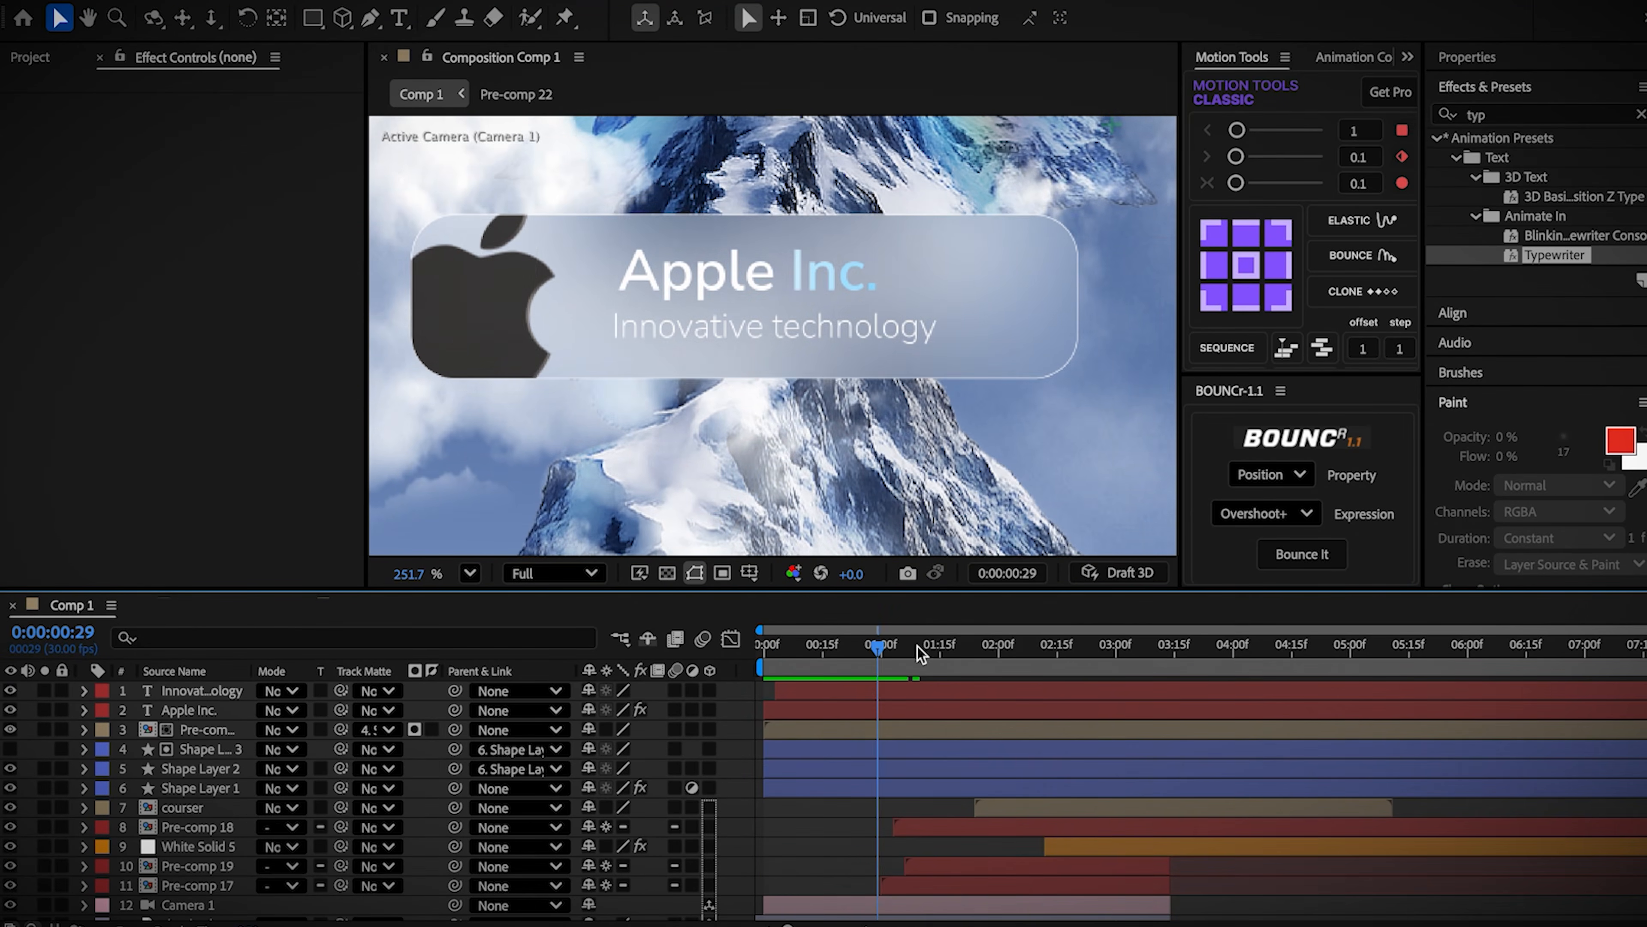
# Step: Move the six Apple bar layers, from the tagline down to Shape Layer 1, to start at 0:00:03:29
pyautogui.click(1061, 662)
pyautogui.moveTo(1064, 668); pyautogui.dragTo(1307, 674)
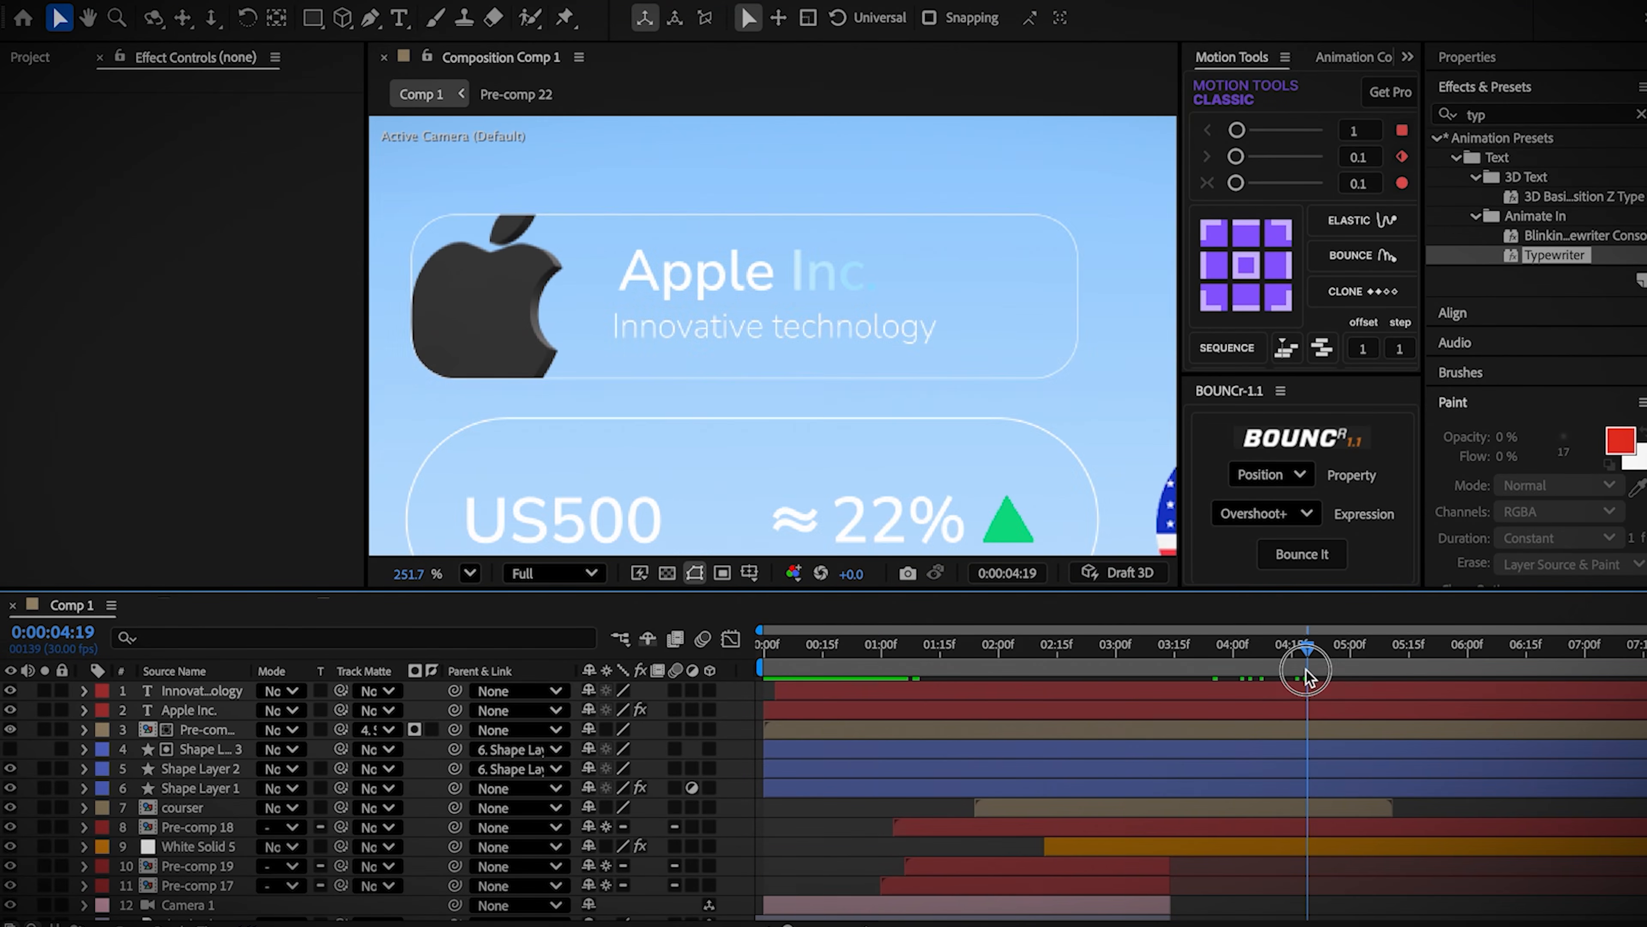
pyautogui.click(851, 786)
pyautogui.keyDown('shift'); pyautogui.click(856, 694); pyautogui.keyUp('shift')
pyautogui.moveTo(857, 694); pyautogui.dragTo(1366, 701)
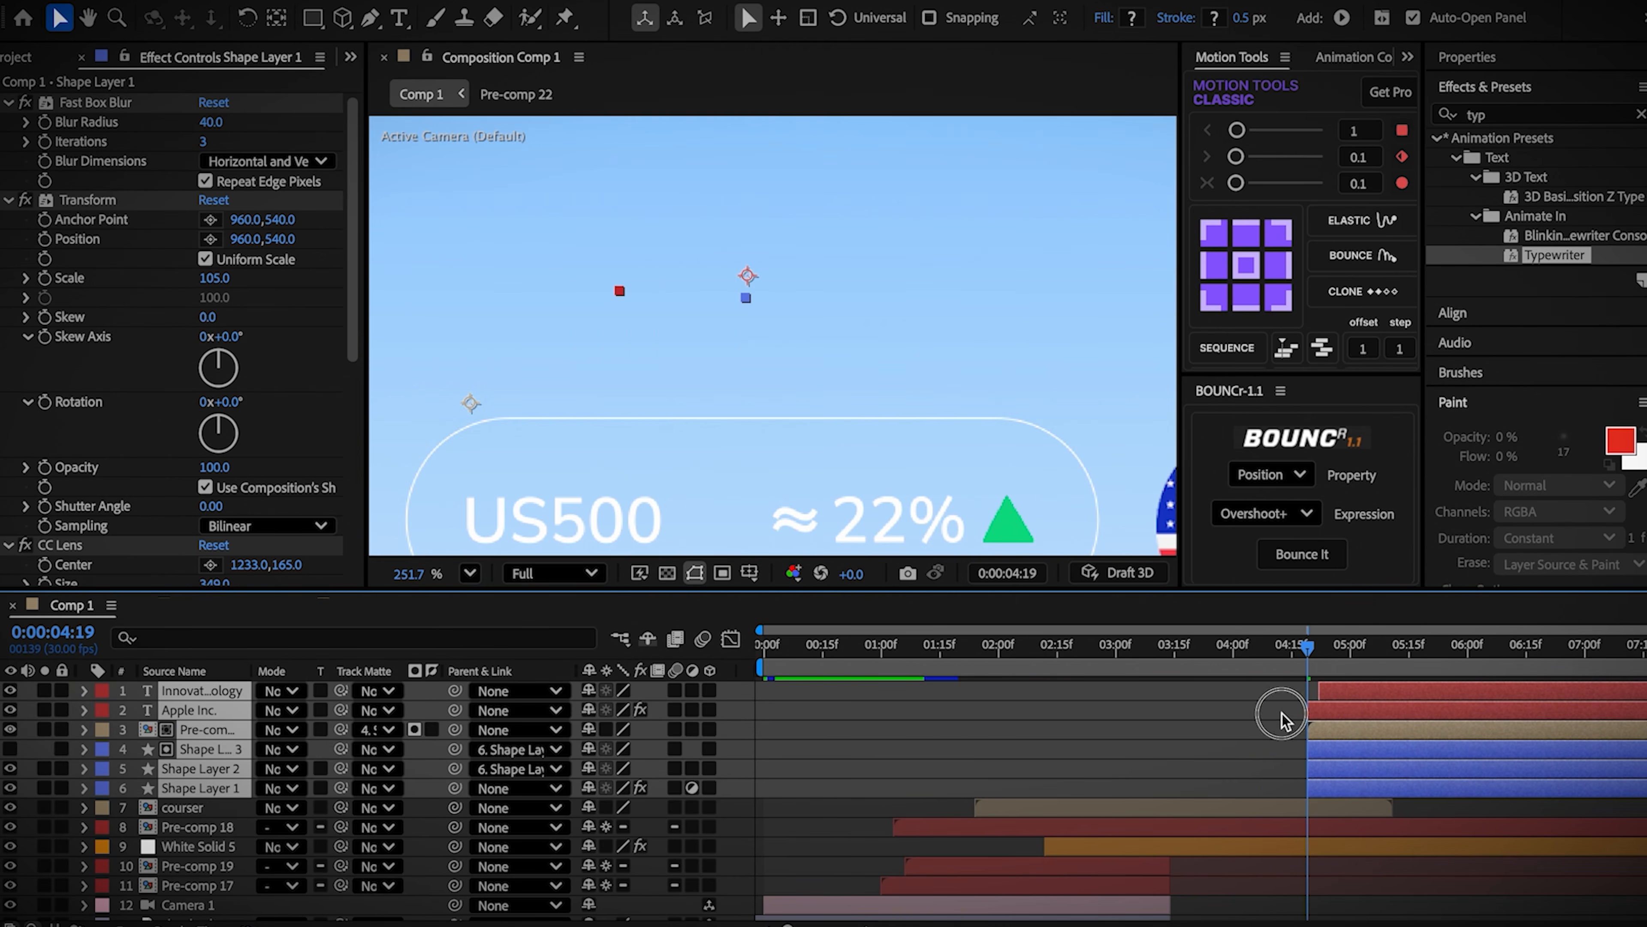
pyautogui.click(1281, 719)
pyautogui.click(1230, 662)
pyautogui.moveTo(1330, 703); pyautogui.dragTo(1319, 703)
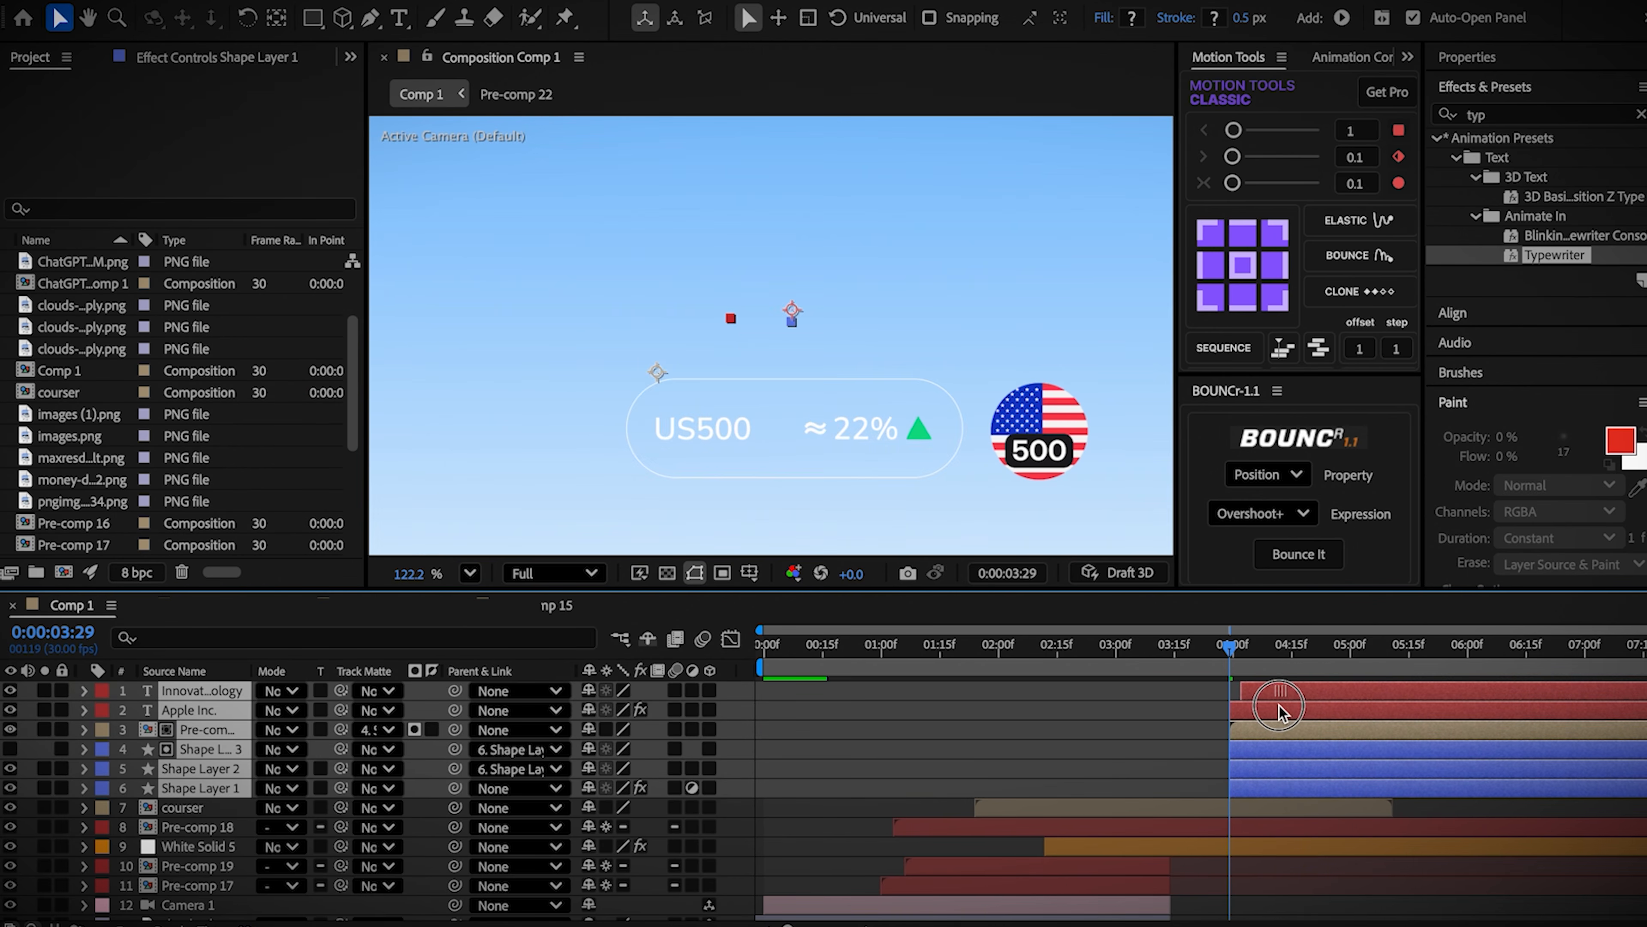
pyautogui.click(1193, 720)
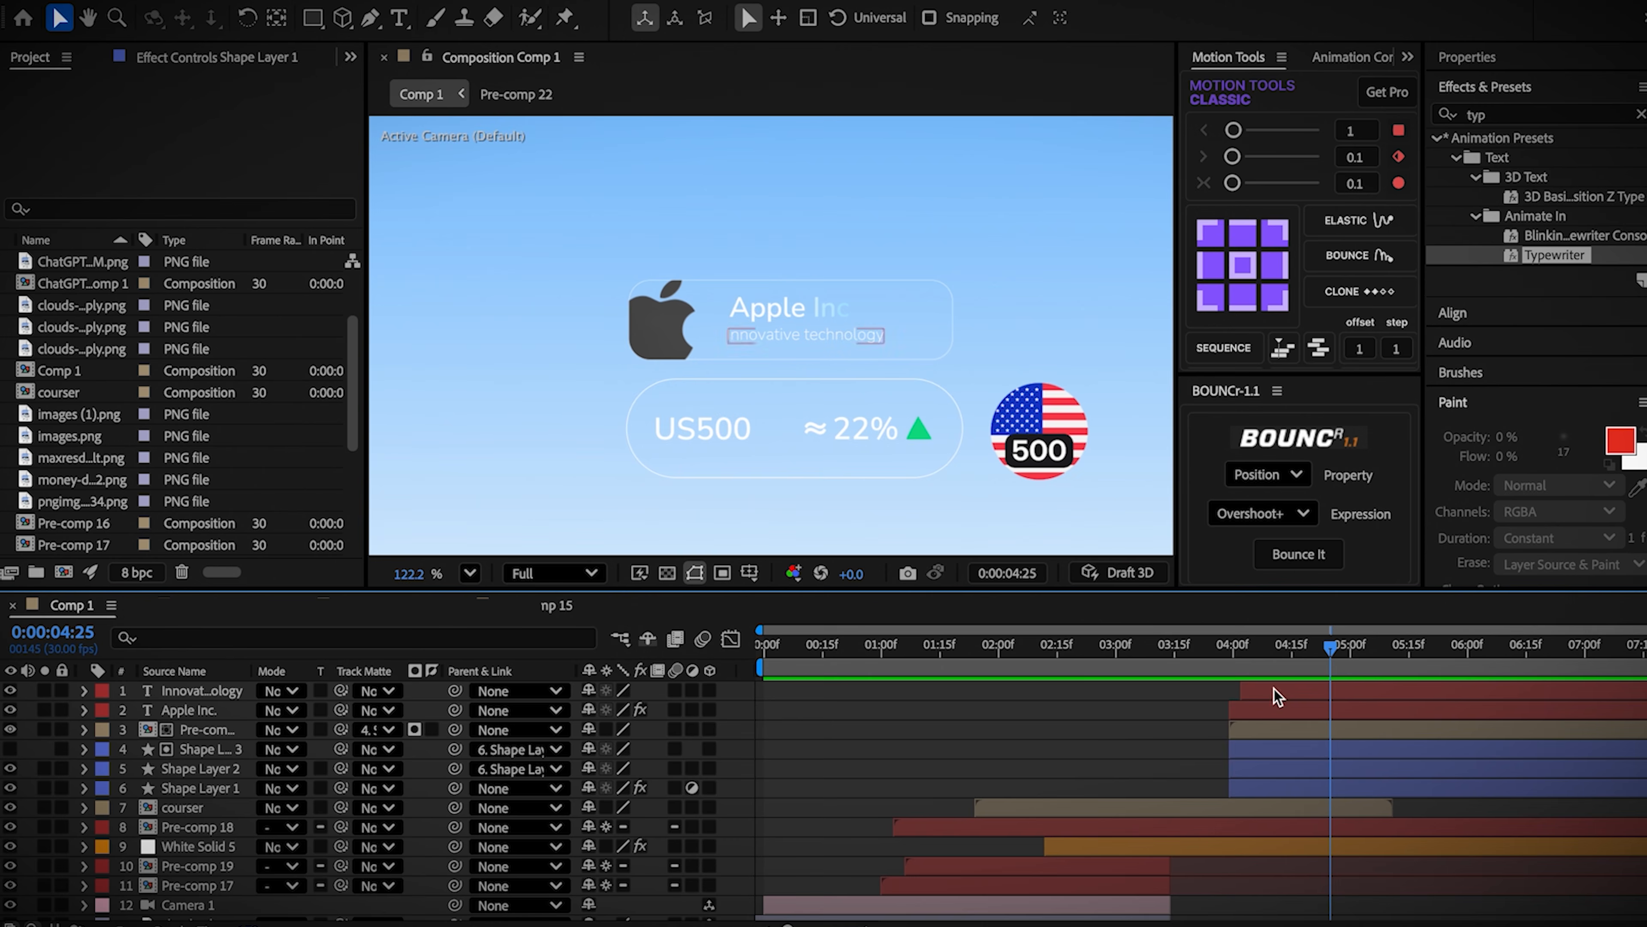
# Step: Duplicate the six Apple bar layers and hide the original set
pyautogui.click(1274, 691)
pyautogui.keyDown('shift'); pyautogui.click(1238, 785); pyautogui.keyUp('shift')
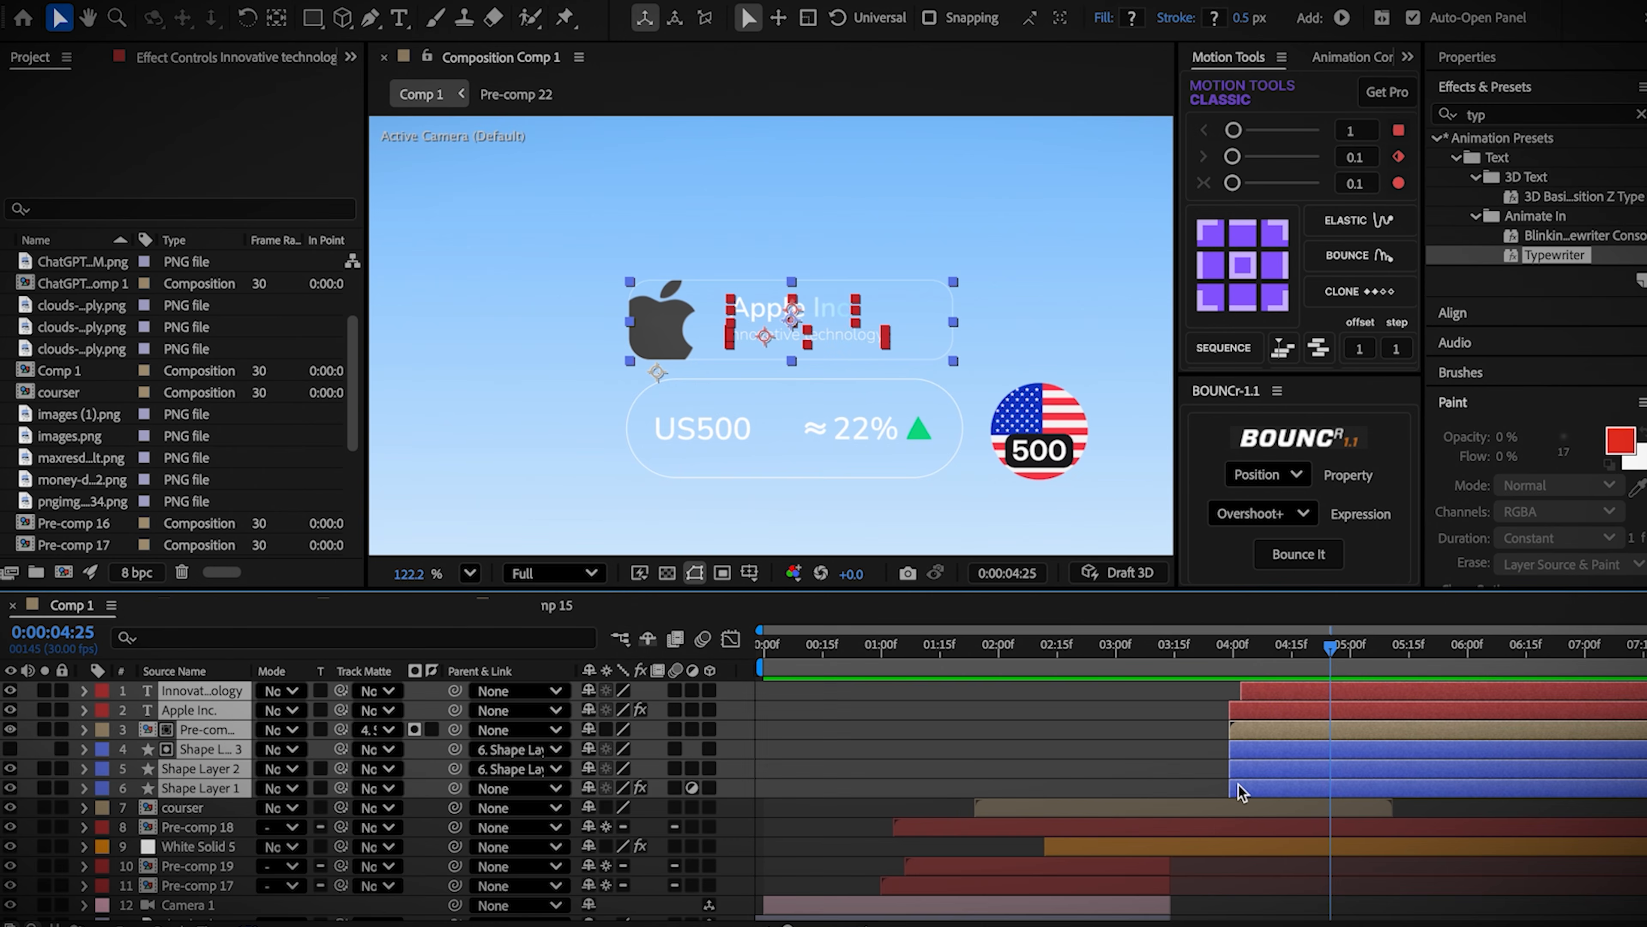
pyautogui.hotkey('ctrl', 'd')
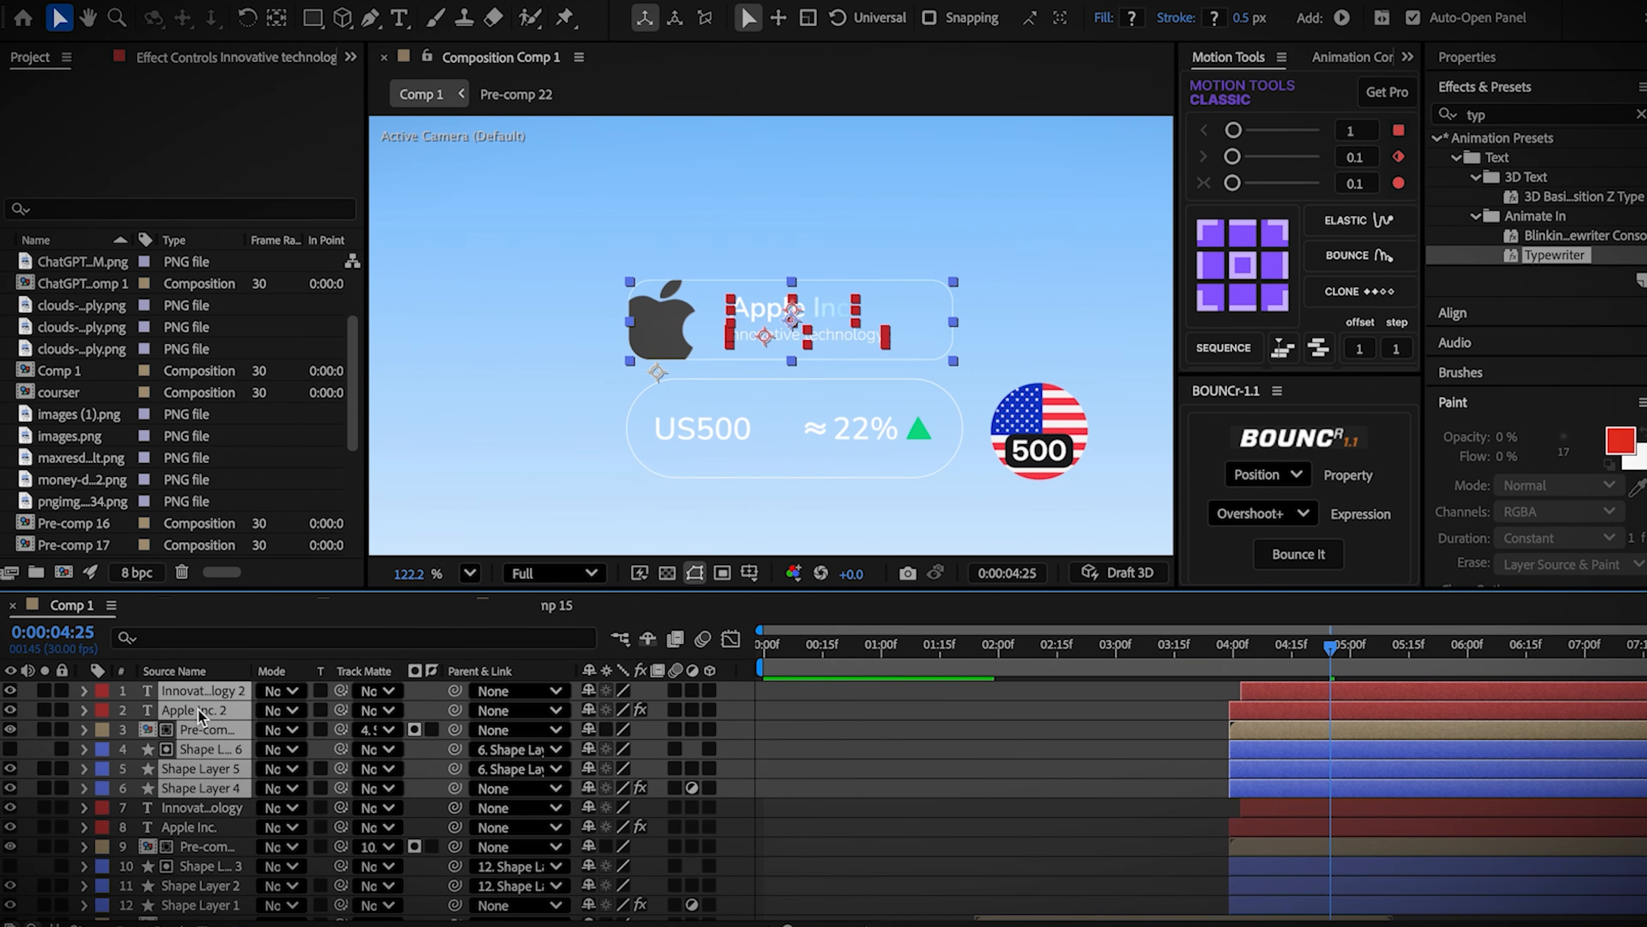
pyautogui.click(1258, 901)
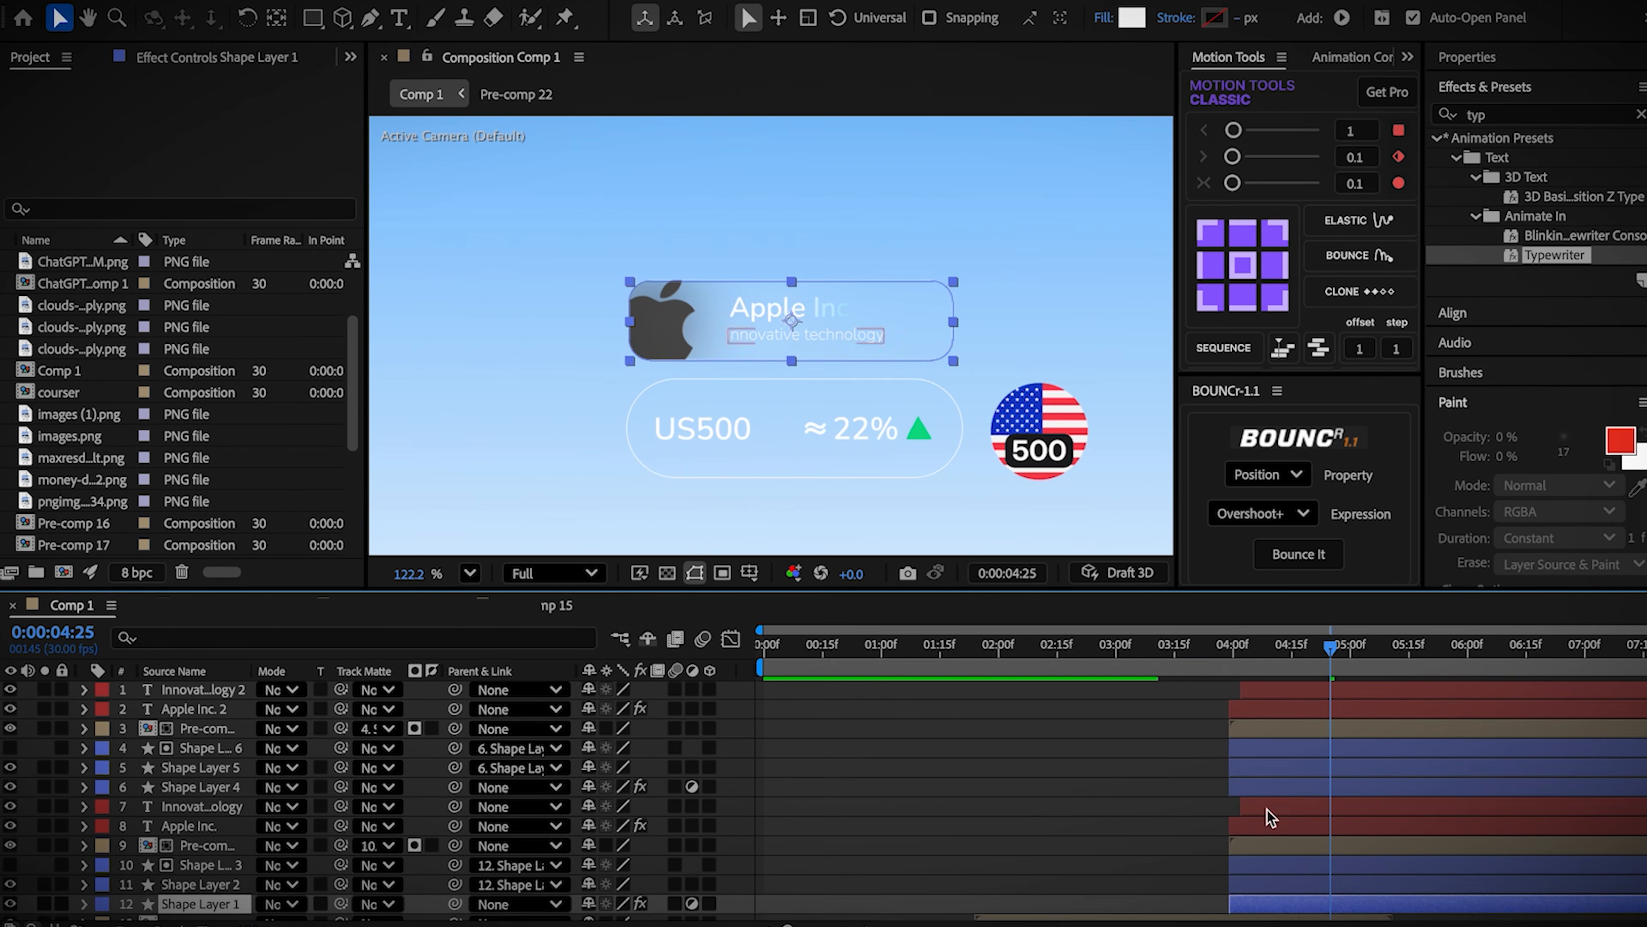
pyautogui.keyDown('shift'); pyautogui.click(1268, 810); pyautogui.keyUp('shift')
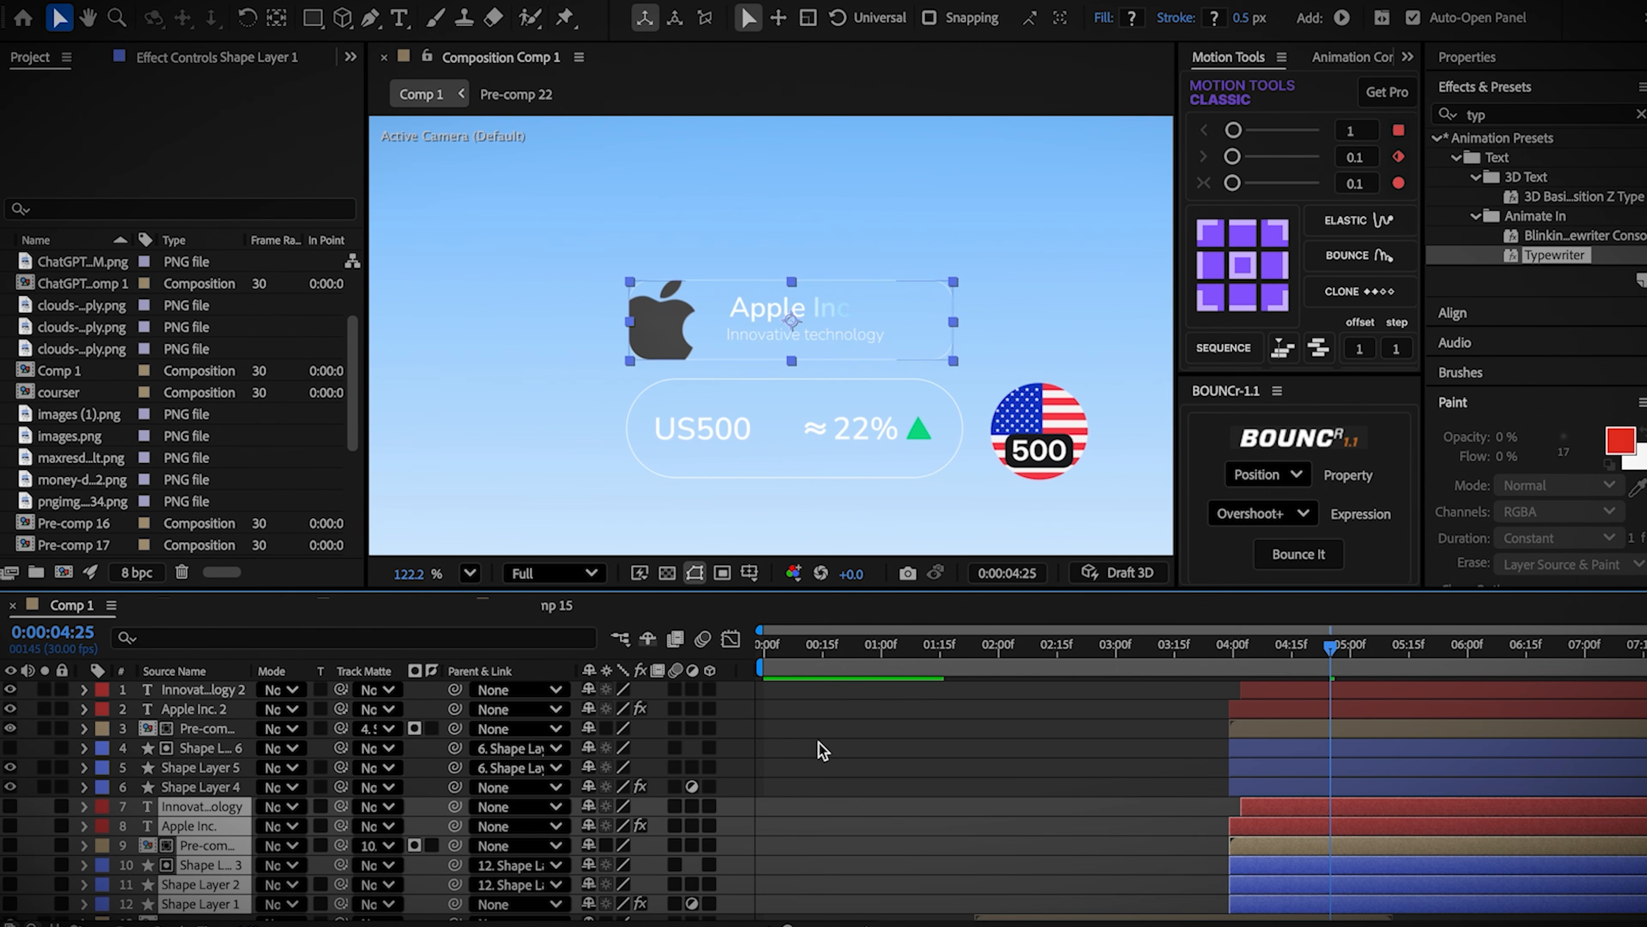
# Step: Change the duplicated bar's company name to "Alphabet Inc" and its tagline to "Global innovation"
pyautogui.doubleClick(799, 310)
pyautogui.write('Alphabet Inc')
pyautogui.click(848, 782)
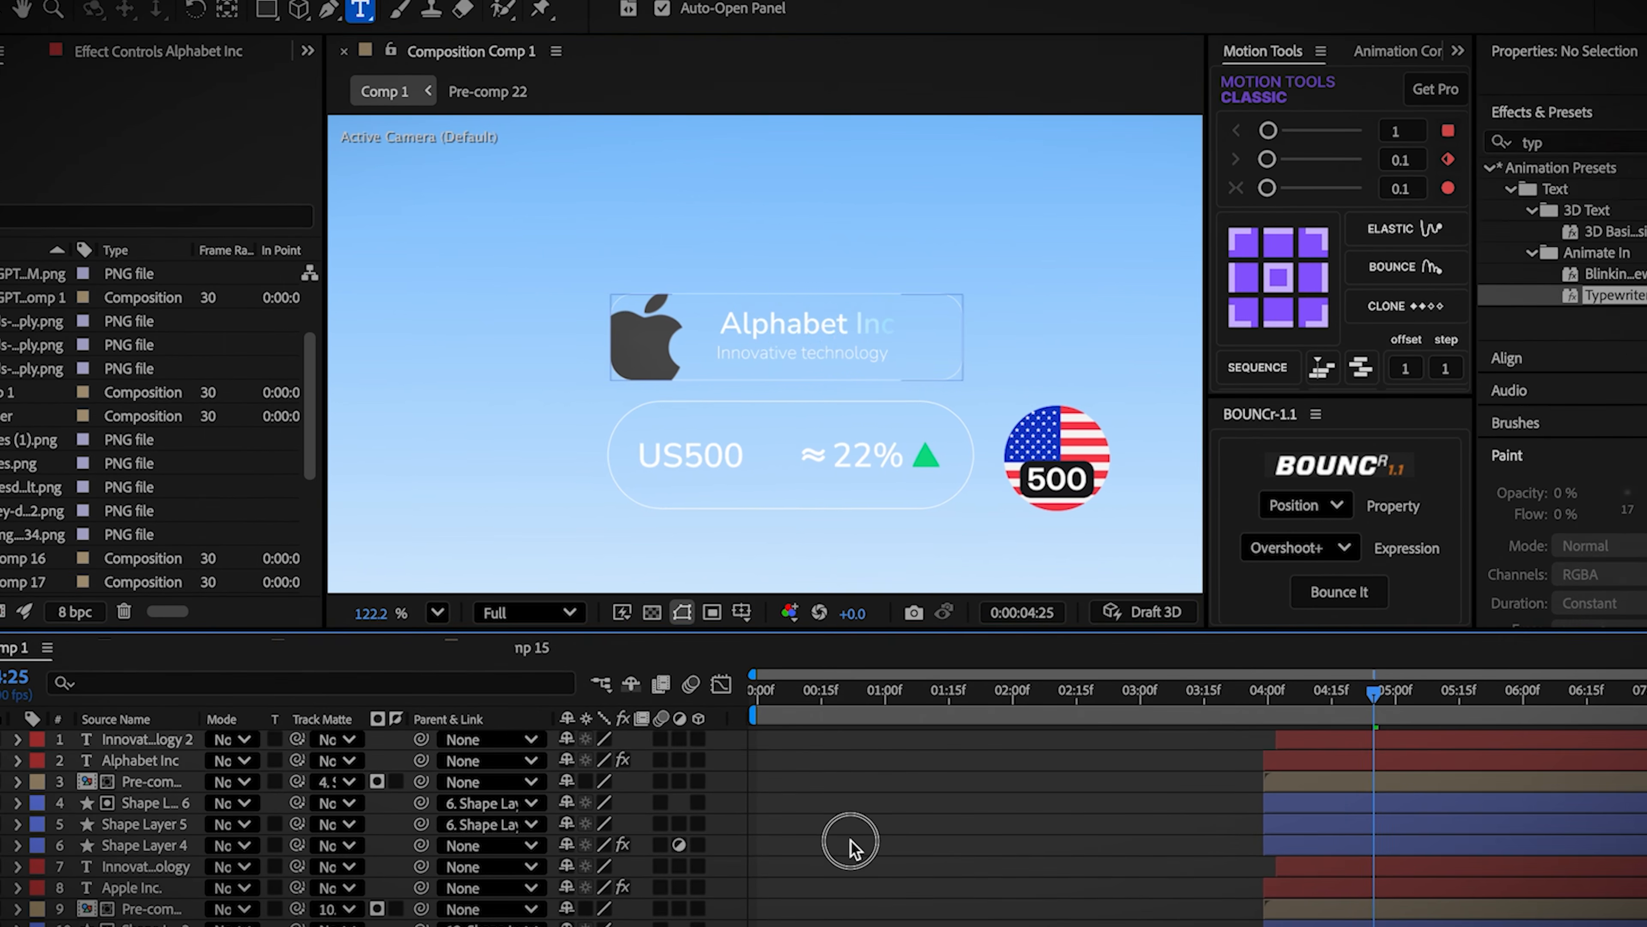
pyautogui.click(761, 354)
pyautogui.write('Global innovation')
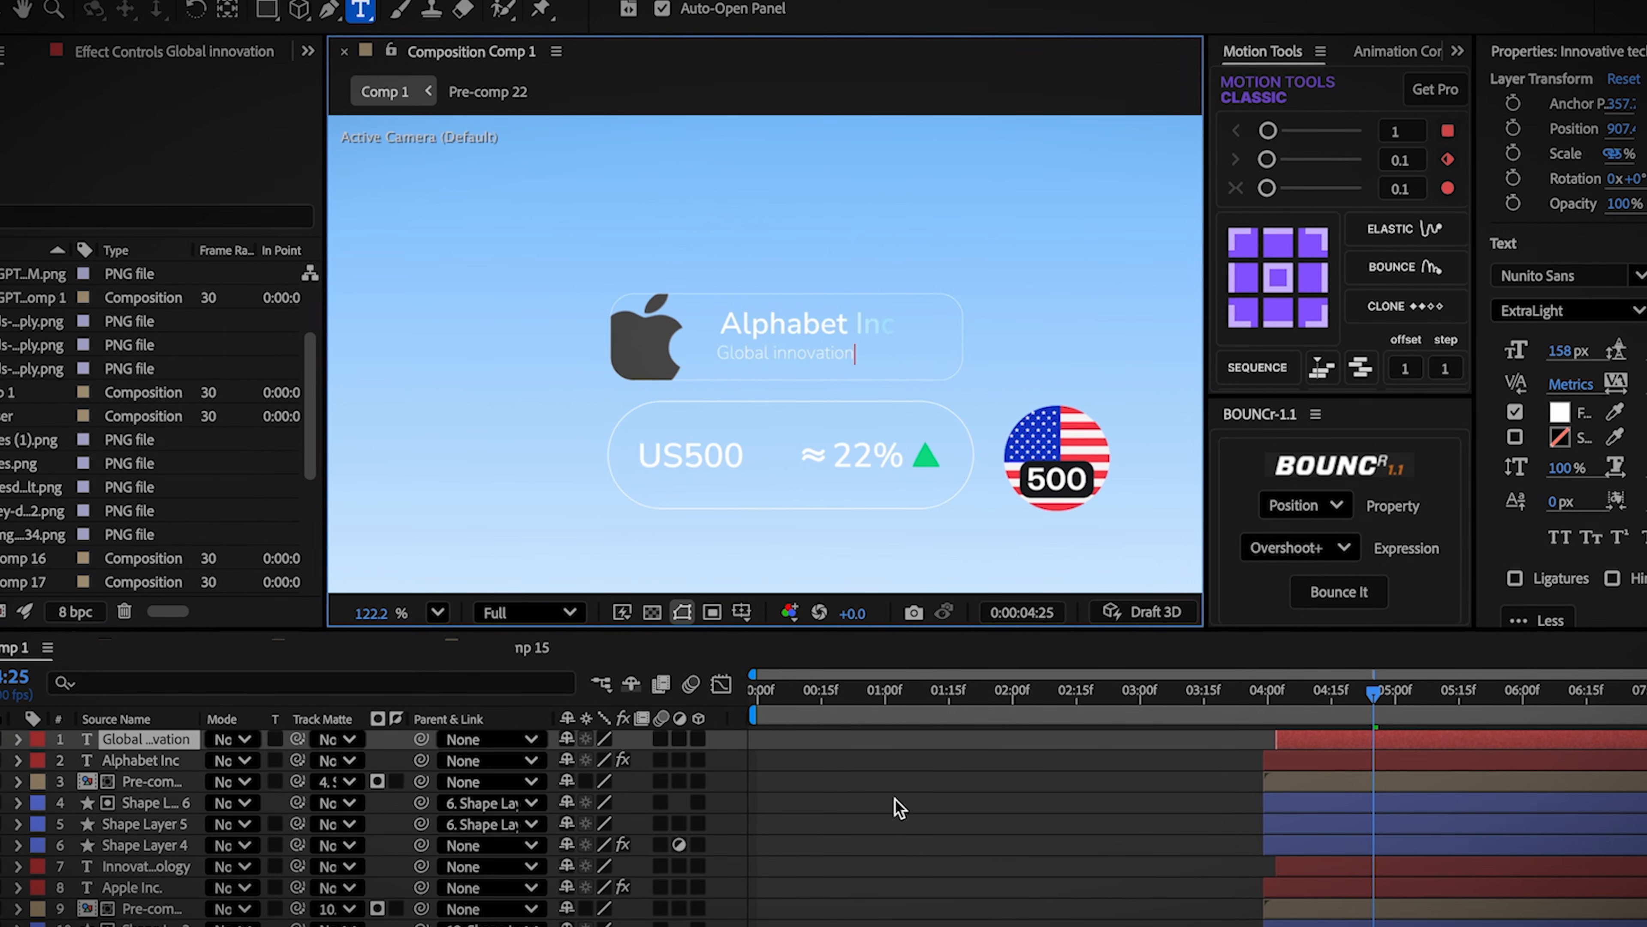
pyautogui.click(903, 835)
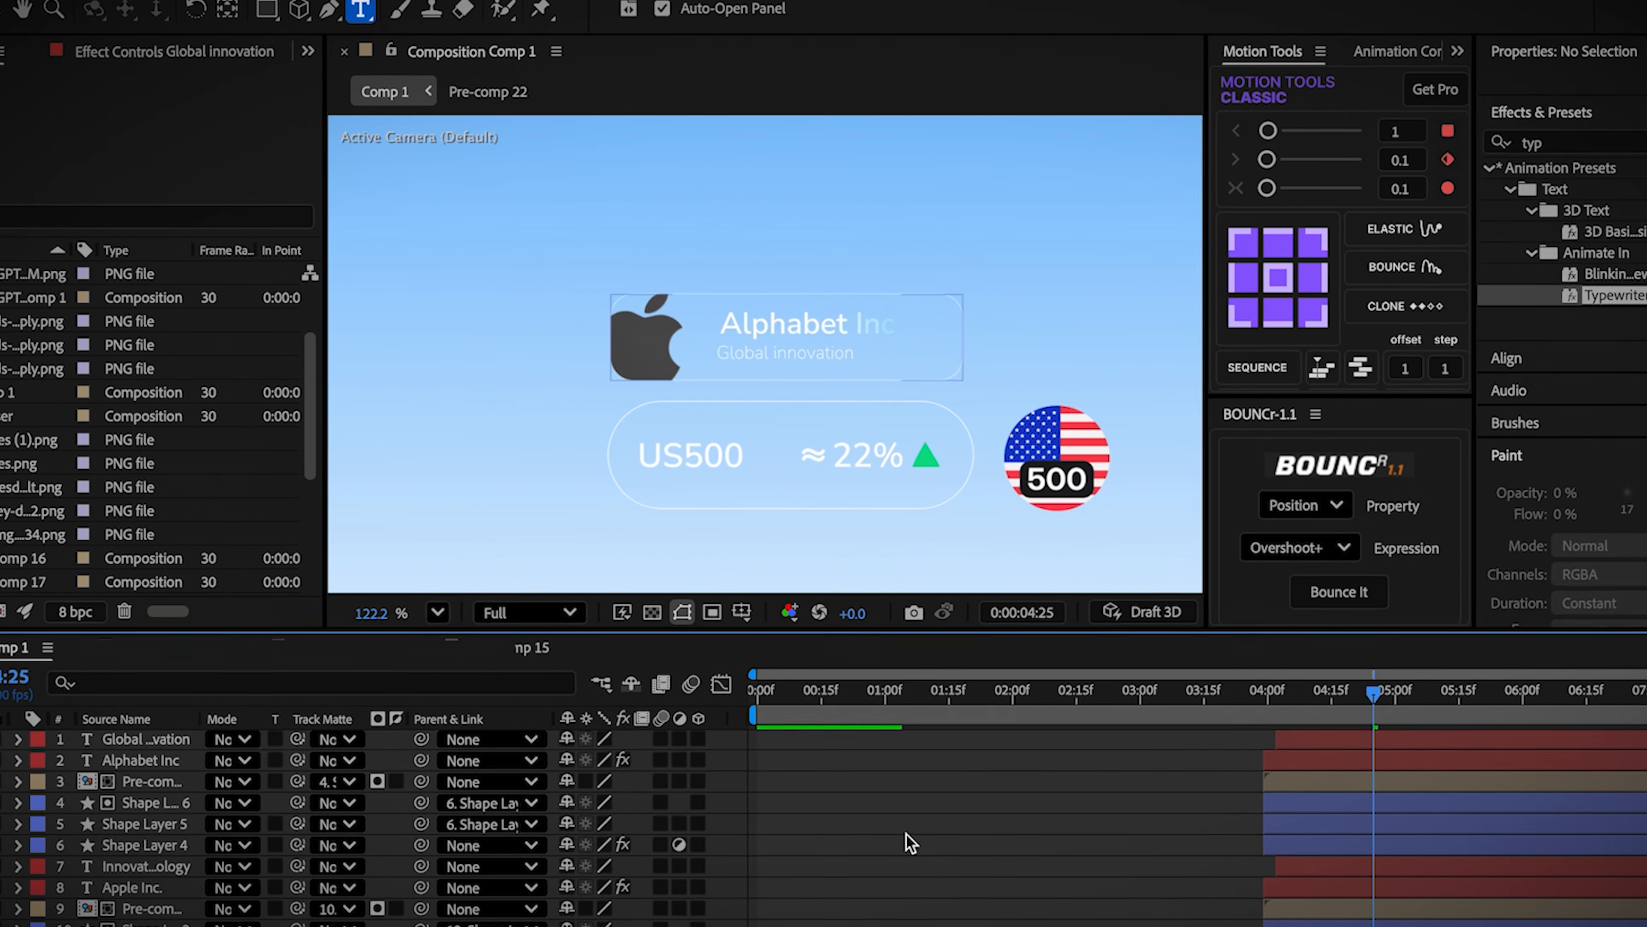
# Step: Duplicate the six Alphabet bar layers and hide the set they were copied from
pyautogui.click(140, 739)
pyautogui.keyDown('shift'); pyautogui.click(134, 844); pyautogui.keyUp('shift')
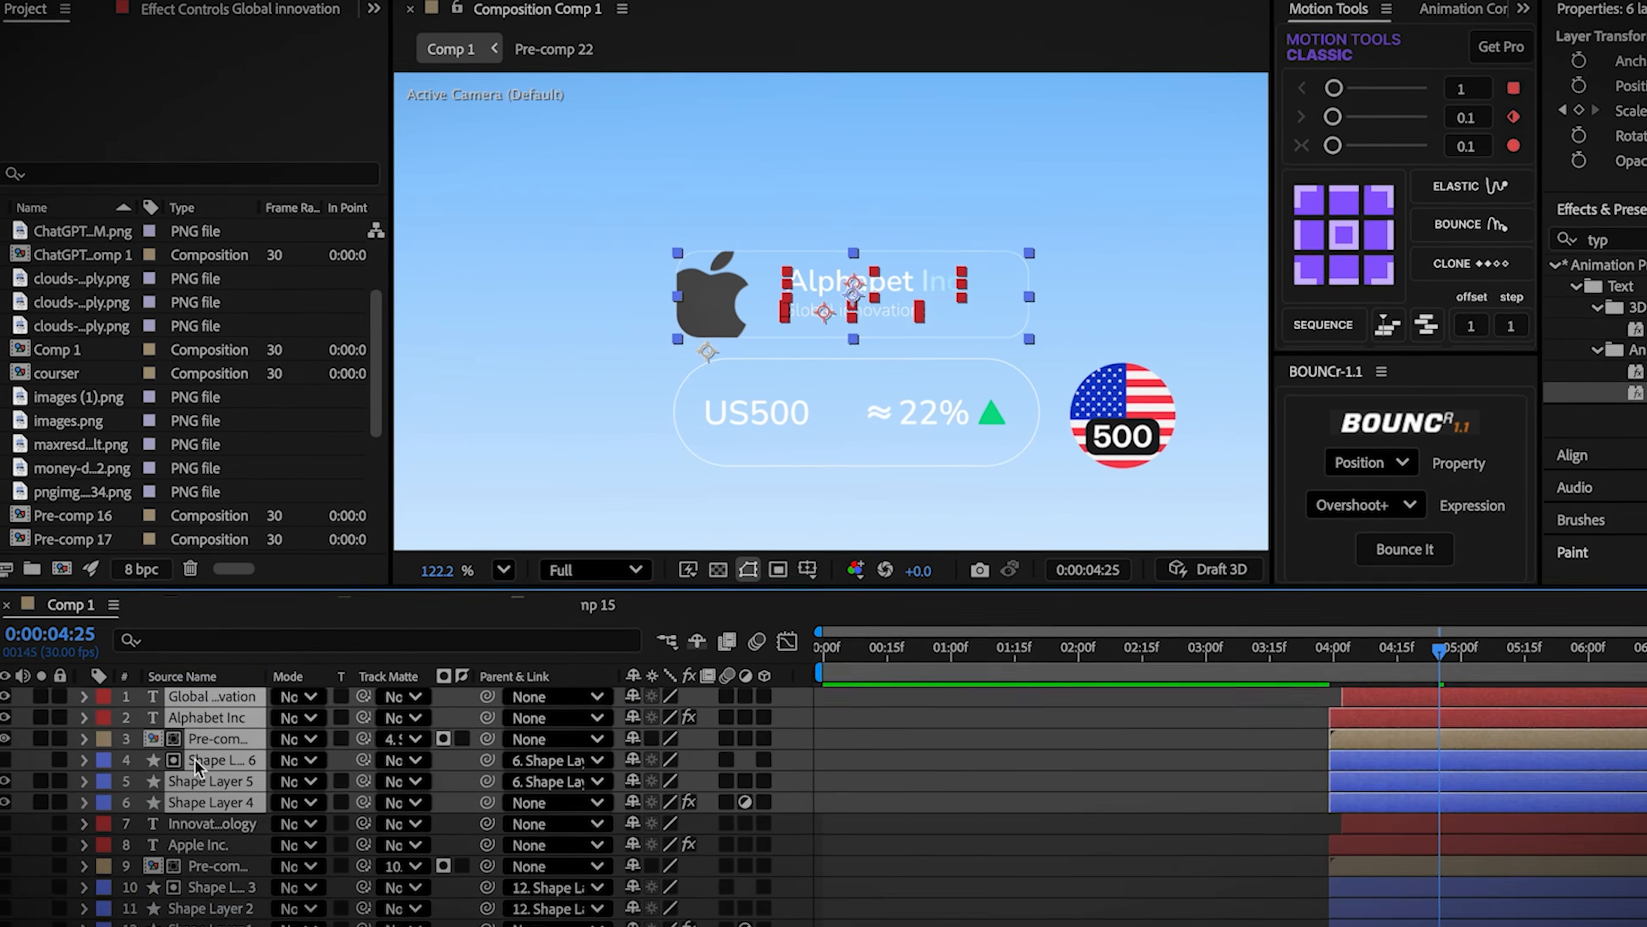
pyautogui.hotkey('ctrl', 'd')
pyautogui.moveTo(202, 702); pyautogui.dragTo(200, 689)
pyautogui.scroll(-3, 9, 757)
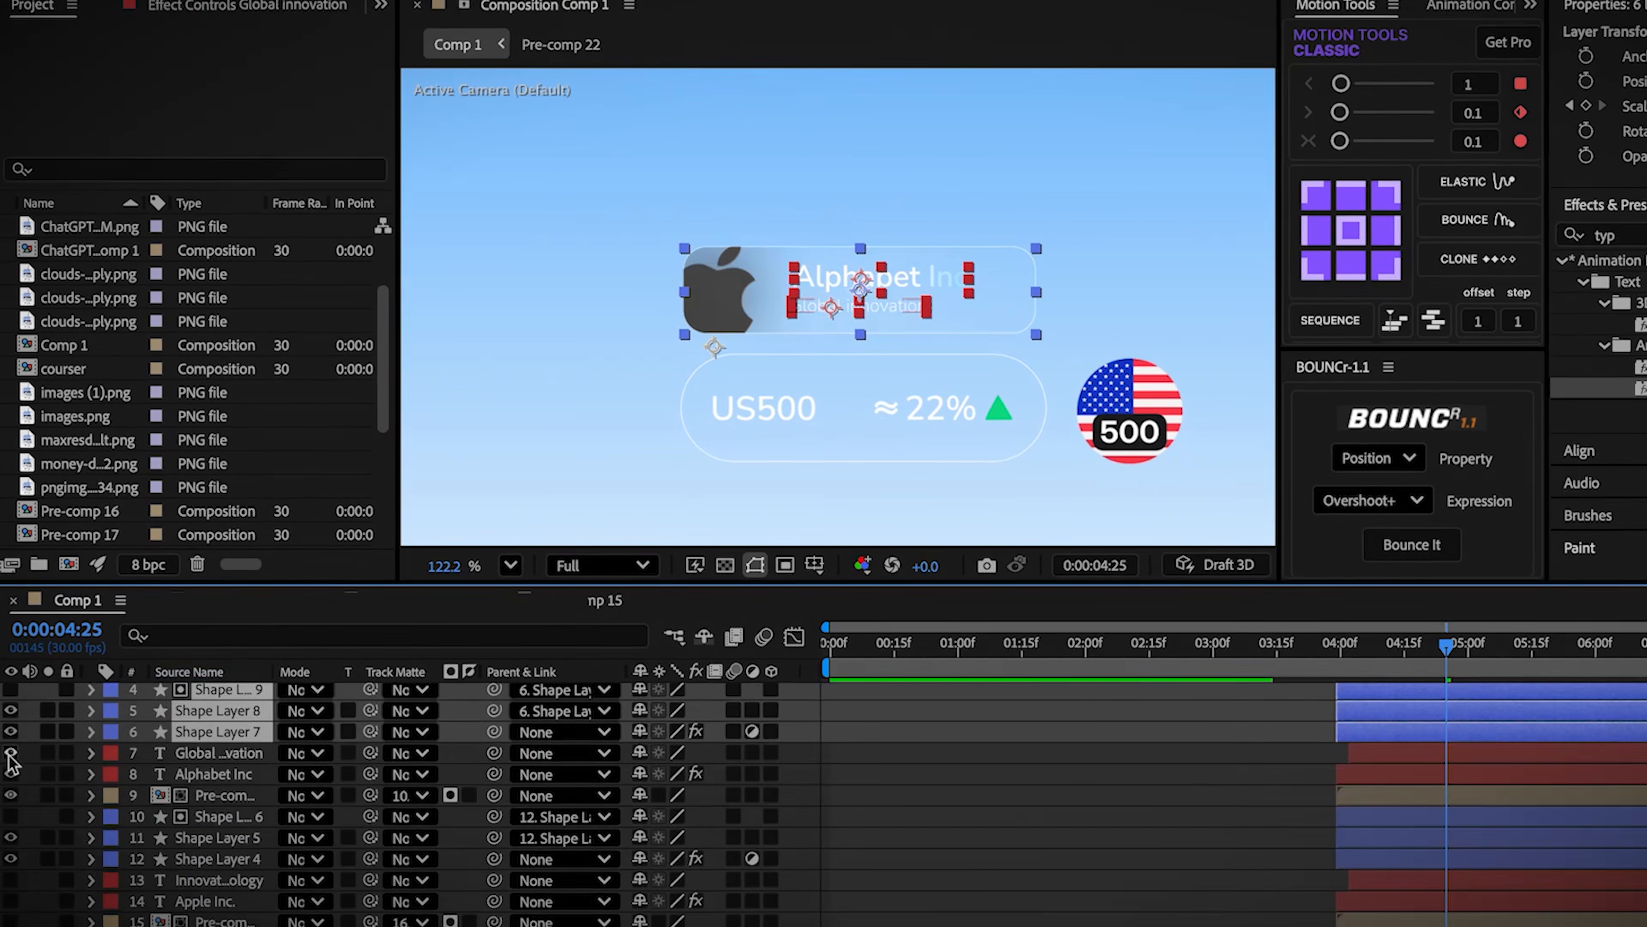
pyautogui.scroll(3, 5, 866)
# Step: Change the newest bar copy's company name to "NVIDIA" and its tagline to "Powerful graphics"
pyautogui.click(842, 280)
pyautogui.write('NVIDIA')
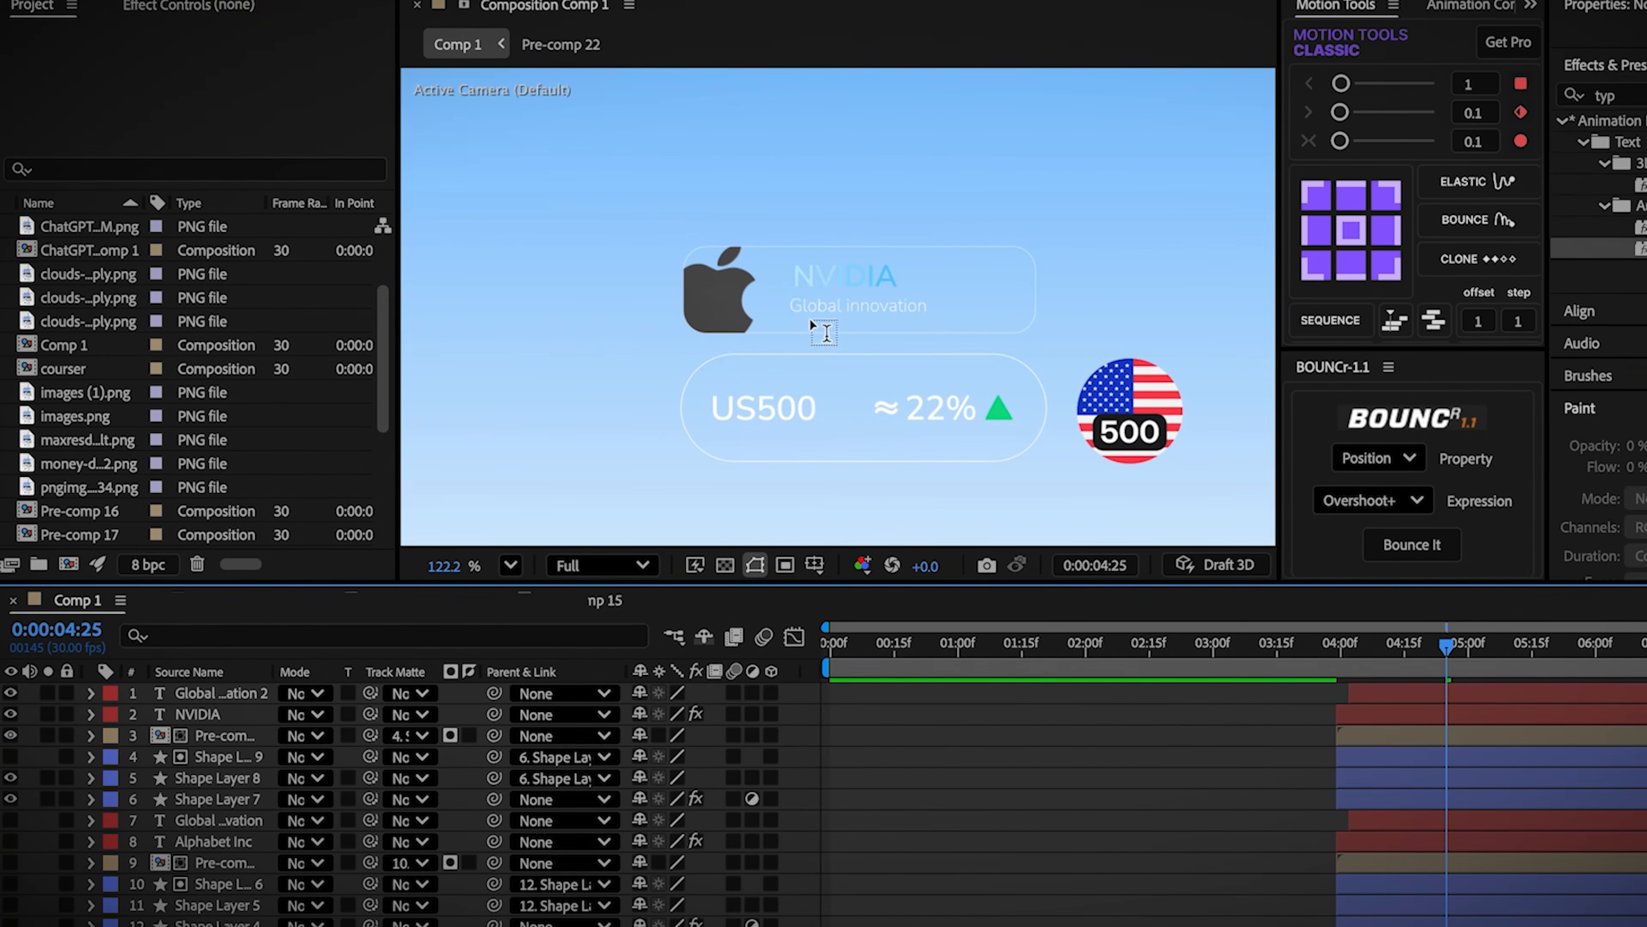
pyautogui.click(820, 309)
pyautogui.write('Powerful graphics')
pyautogui.click(934, 733)
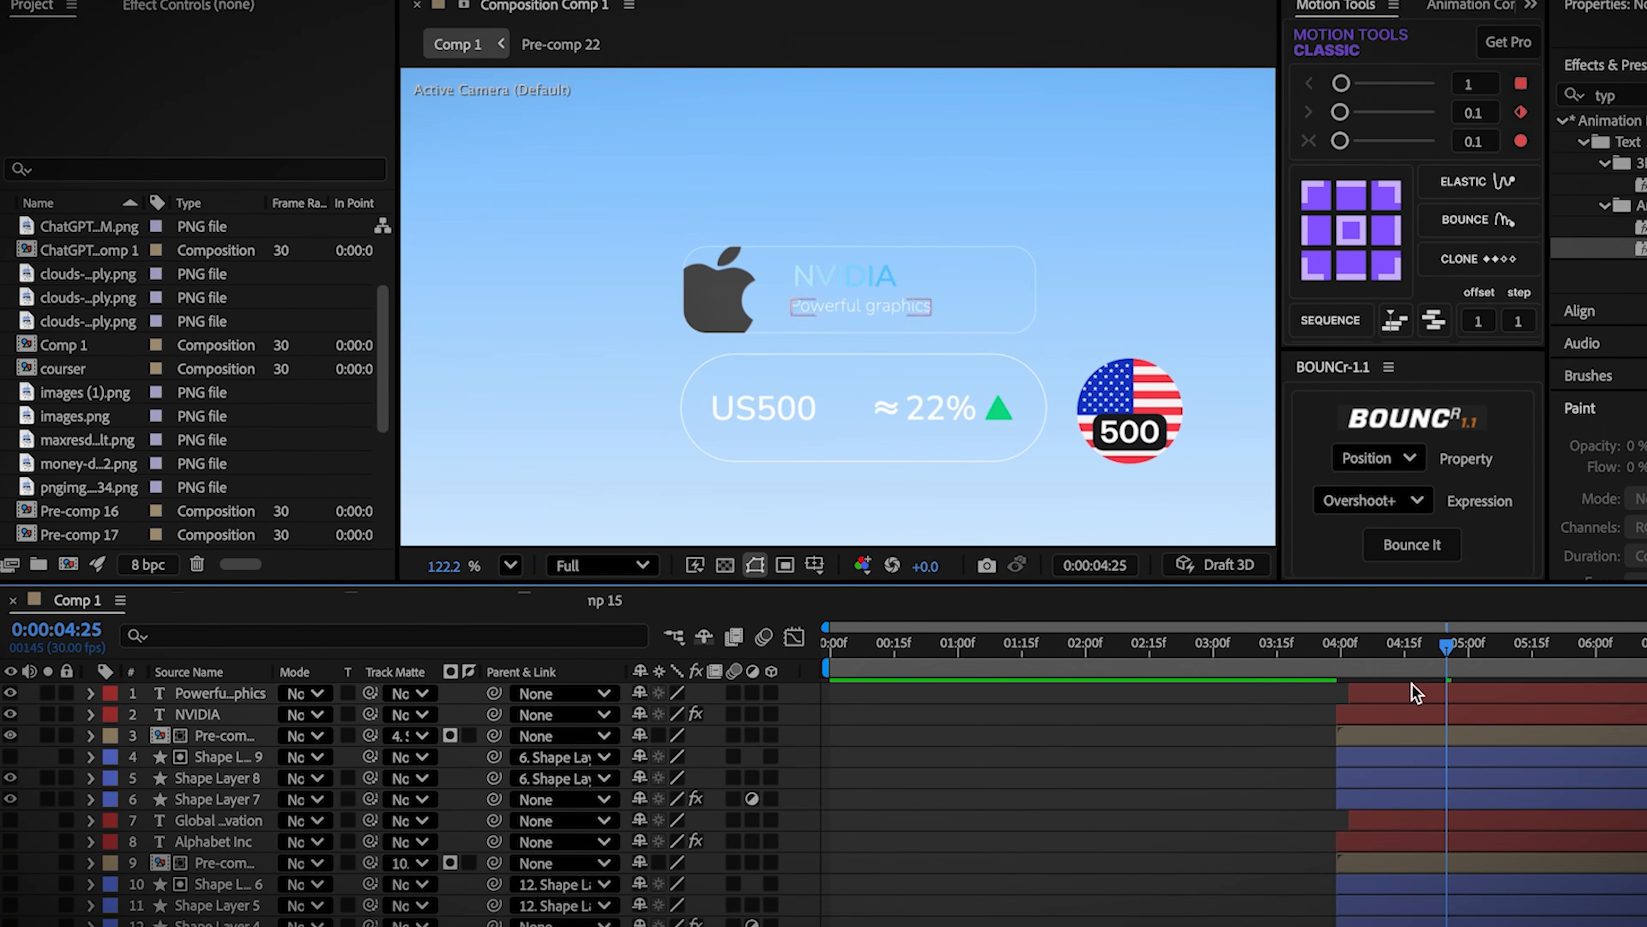
# Step: Duplicate the six NVIDIA bar layers, stack the copies above the originals and hide the set they were copied from
pyautogui.click(1410, 693)
pyautogui.keyDown('shift'); pyautogui.click(1394, 799); pyautogui.keyUp('shift')
pyautogui.hotkey('ctrl', 'd')
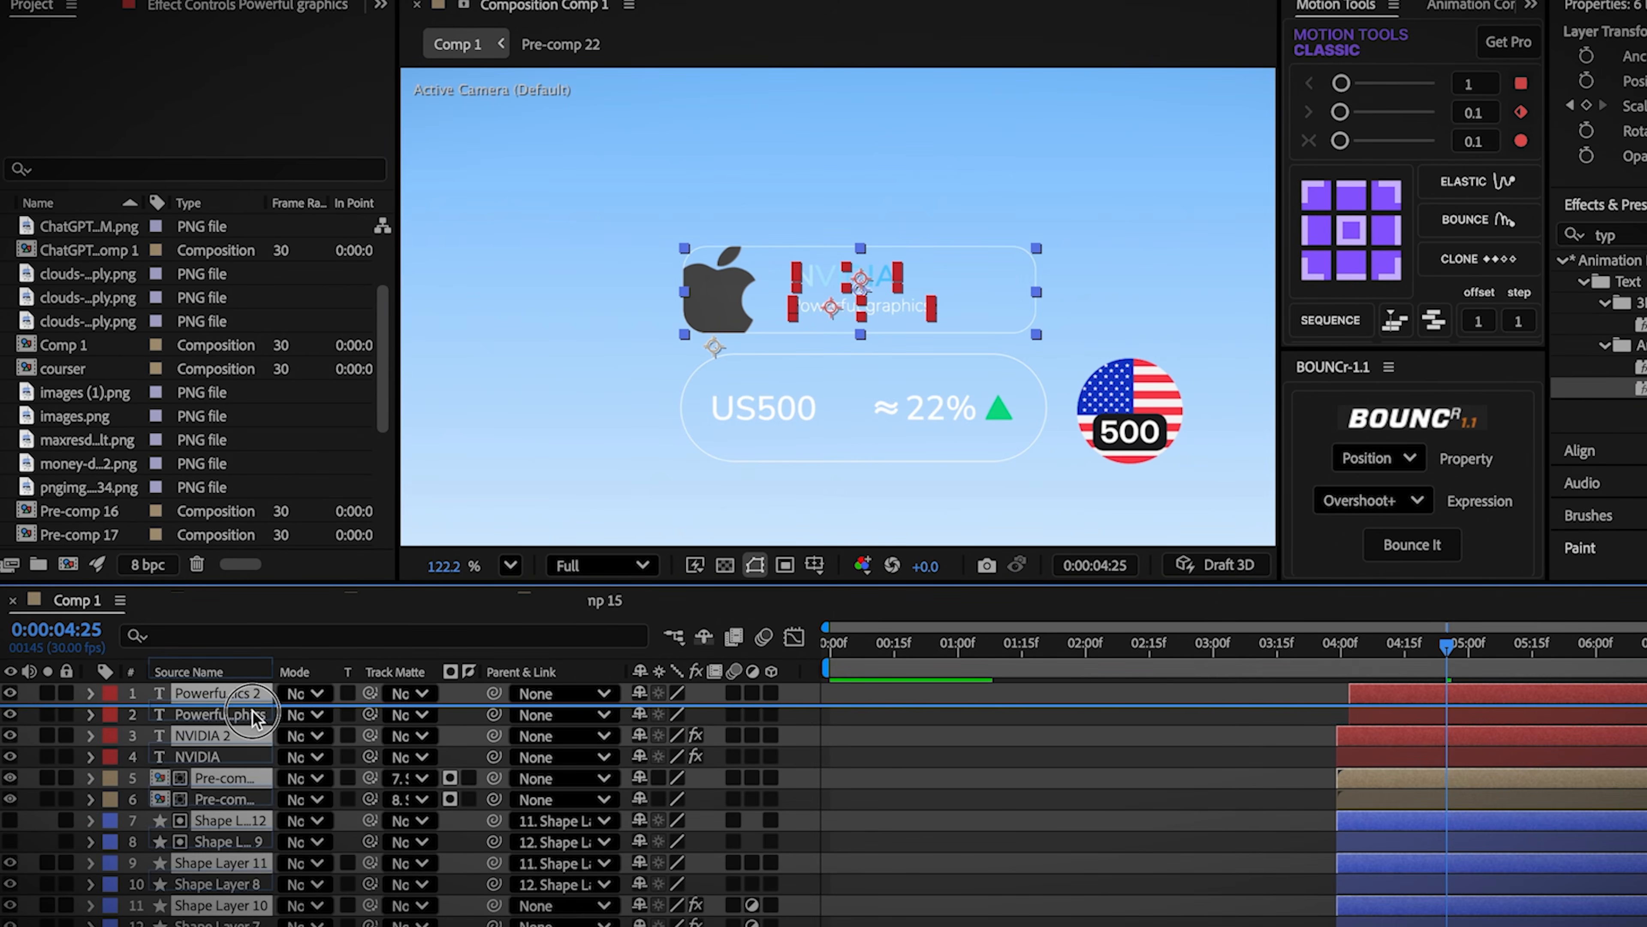
pyautogui.moveTo(252, 714); pyautogui.dragTo(250, 702)
pyautogui.scroll(-2, 172, 794)
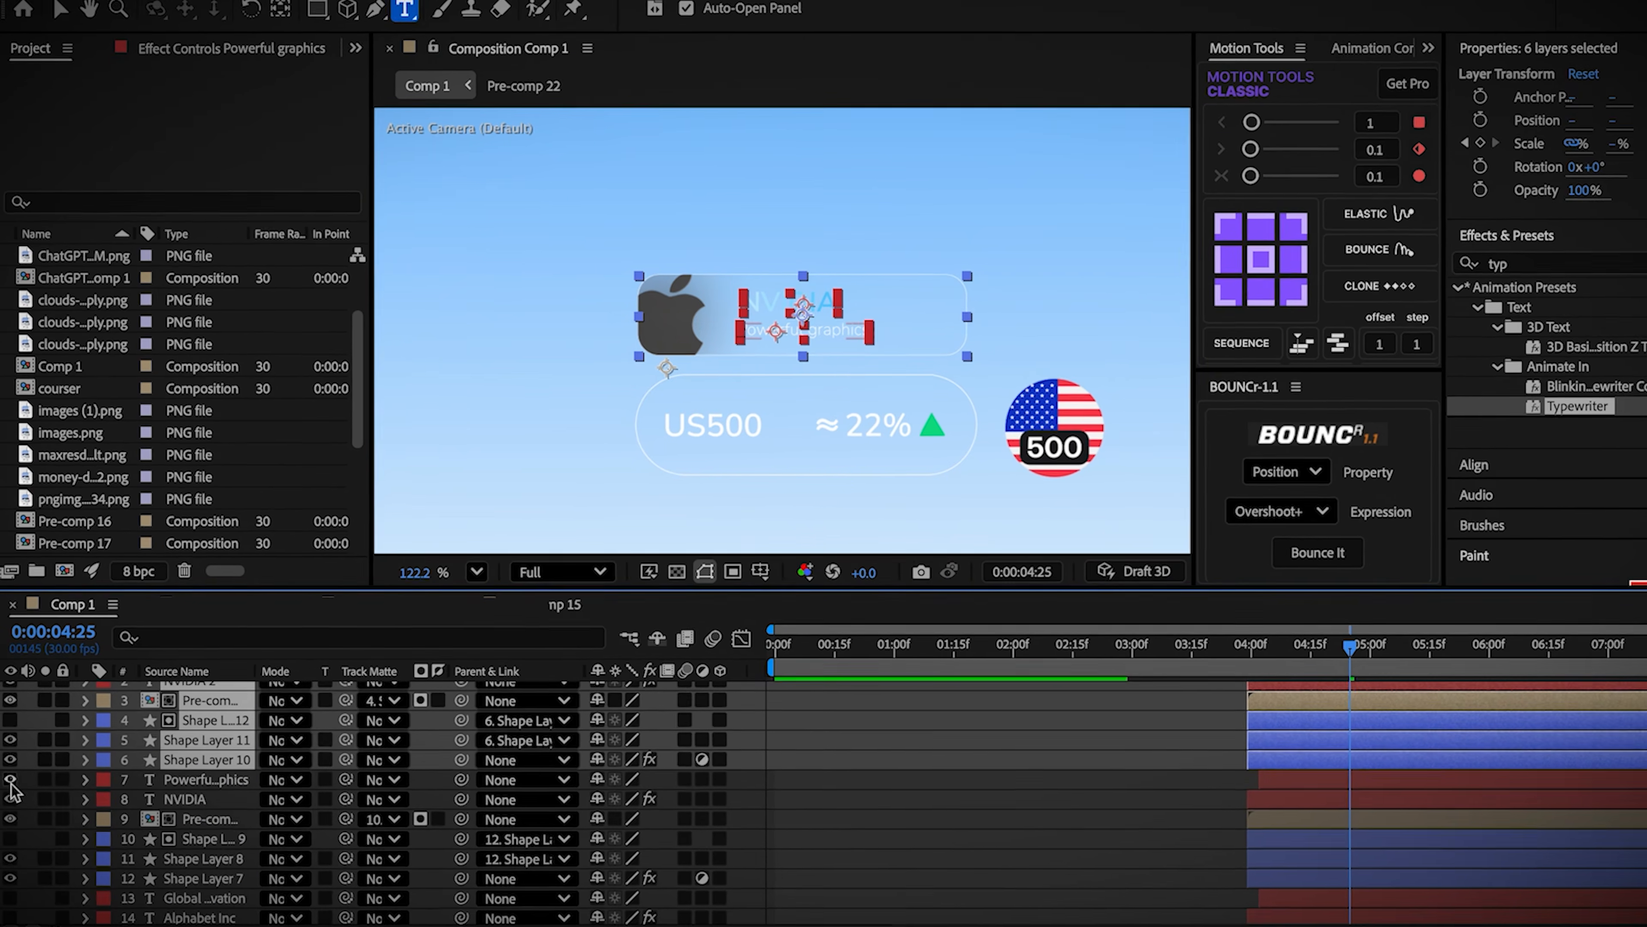
pyautogui.moveTo(10, 788); pyautogui.dragTo(10, 894)
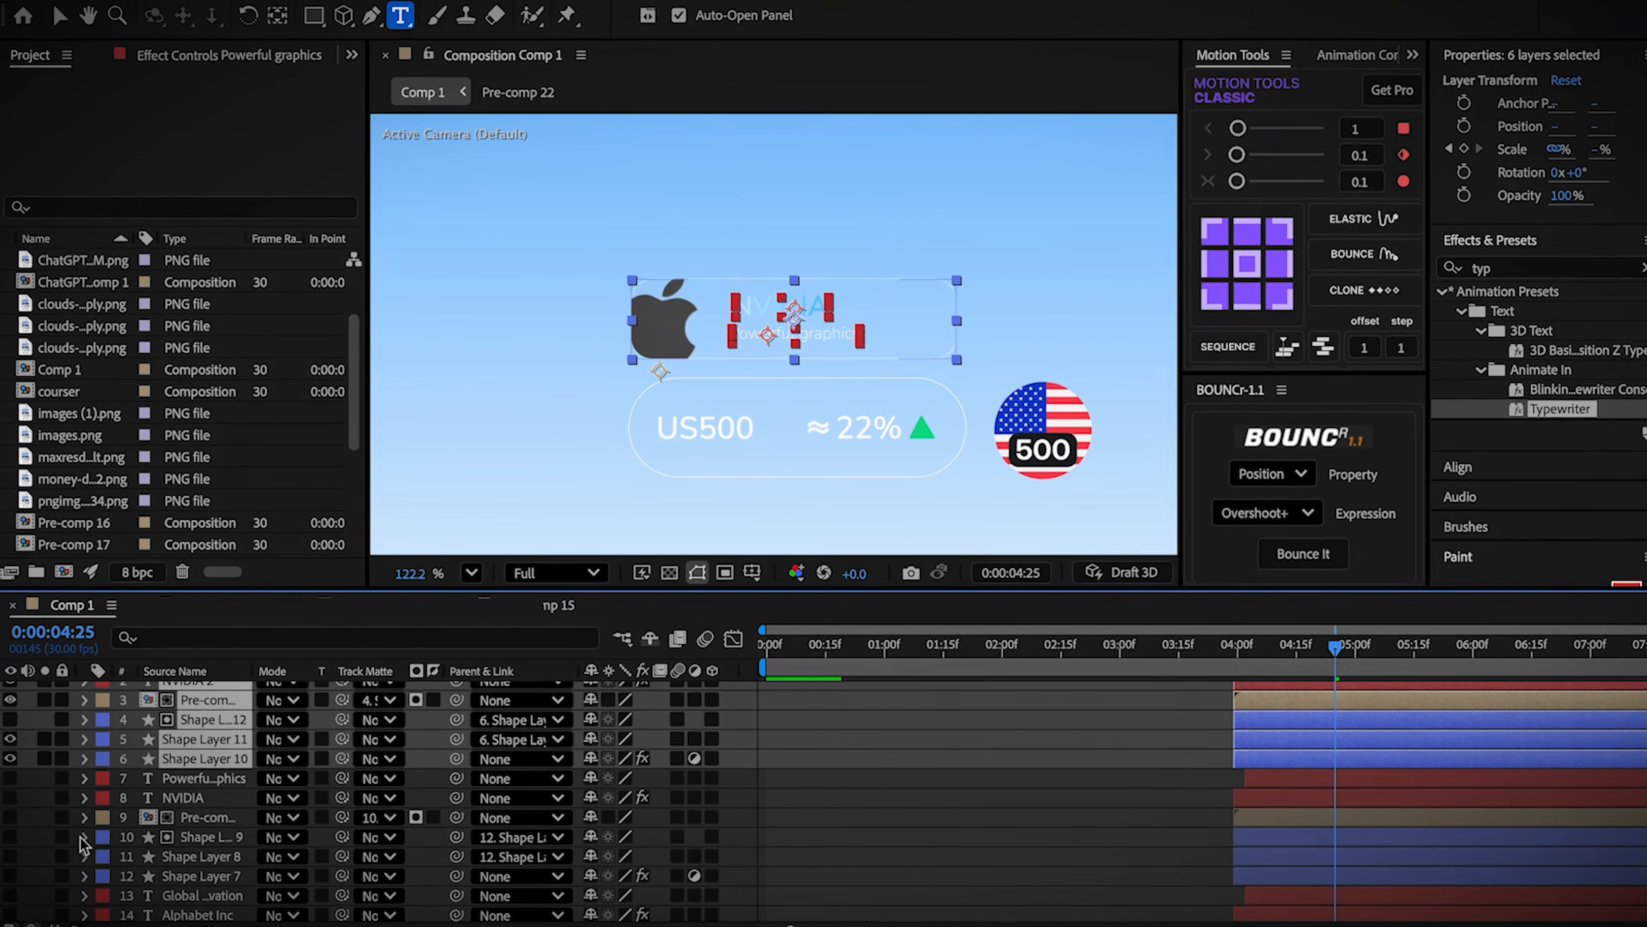
pyautogui.scroll(2, 454, 812)
# Step: Change the newest bar copy's company name to "Microsoft Corp" and its tagline to "Software leader"
pyautogui.click(973, 778)
pyautogui.doubleClick(1275, 710)
pyautogui.write('Microsoft Corp')
pyautogui.click(1037, 772)
pyautogui.doubleClick(817, 341)
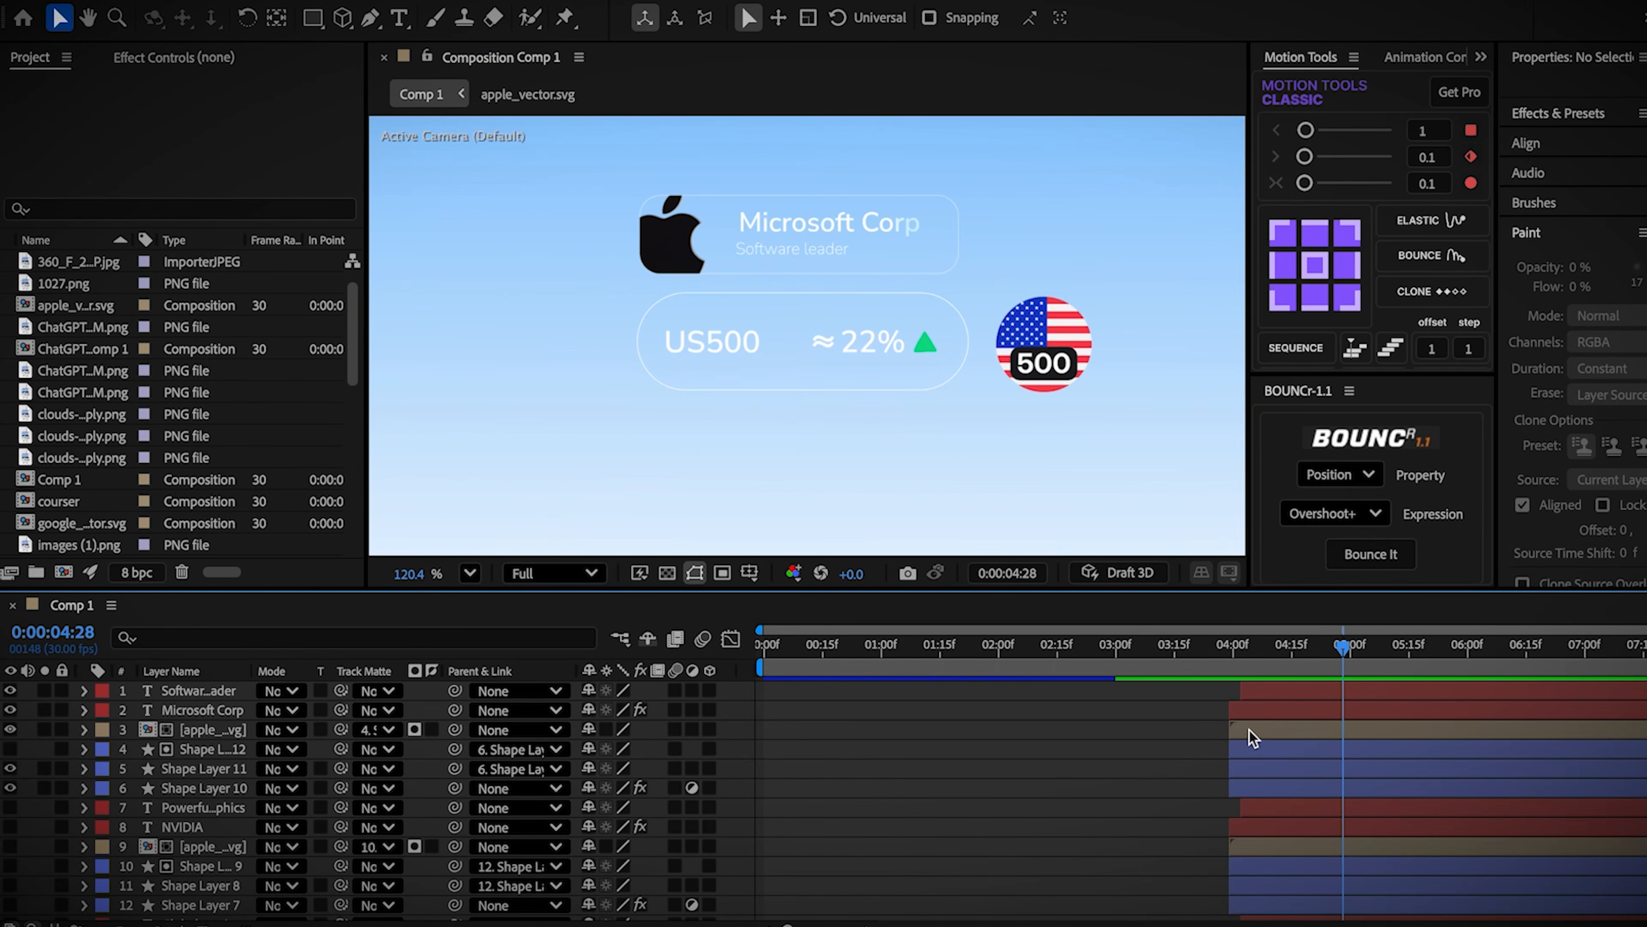
# Step: Nest the google_g_vector.svg composition in the Apple logo composition and pick a Google "G" logo among the browser's google svg images
pyautogui.doubleClick(1249, 730)
pyautogui.moveTo(81, 523); pyautogui.dragTo(140, 688)
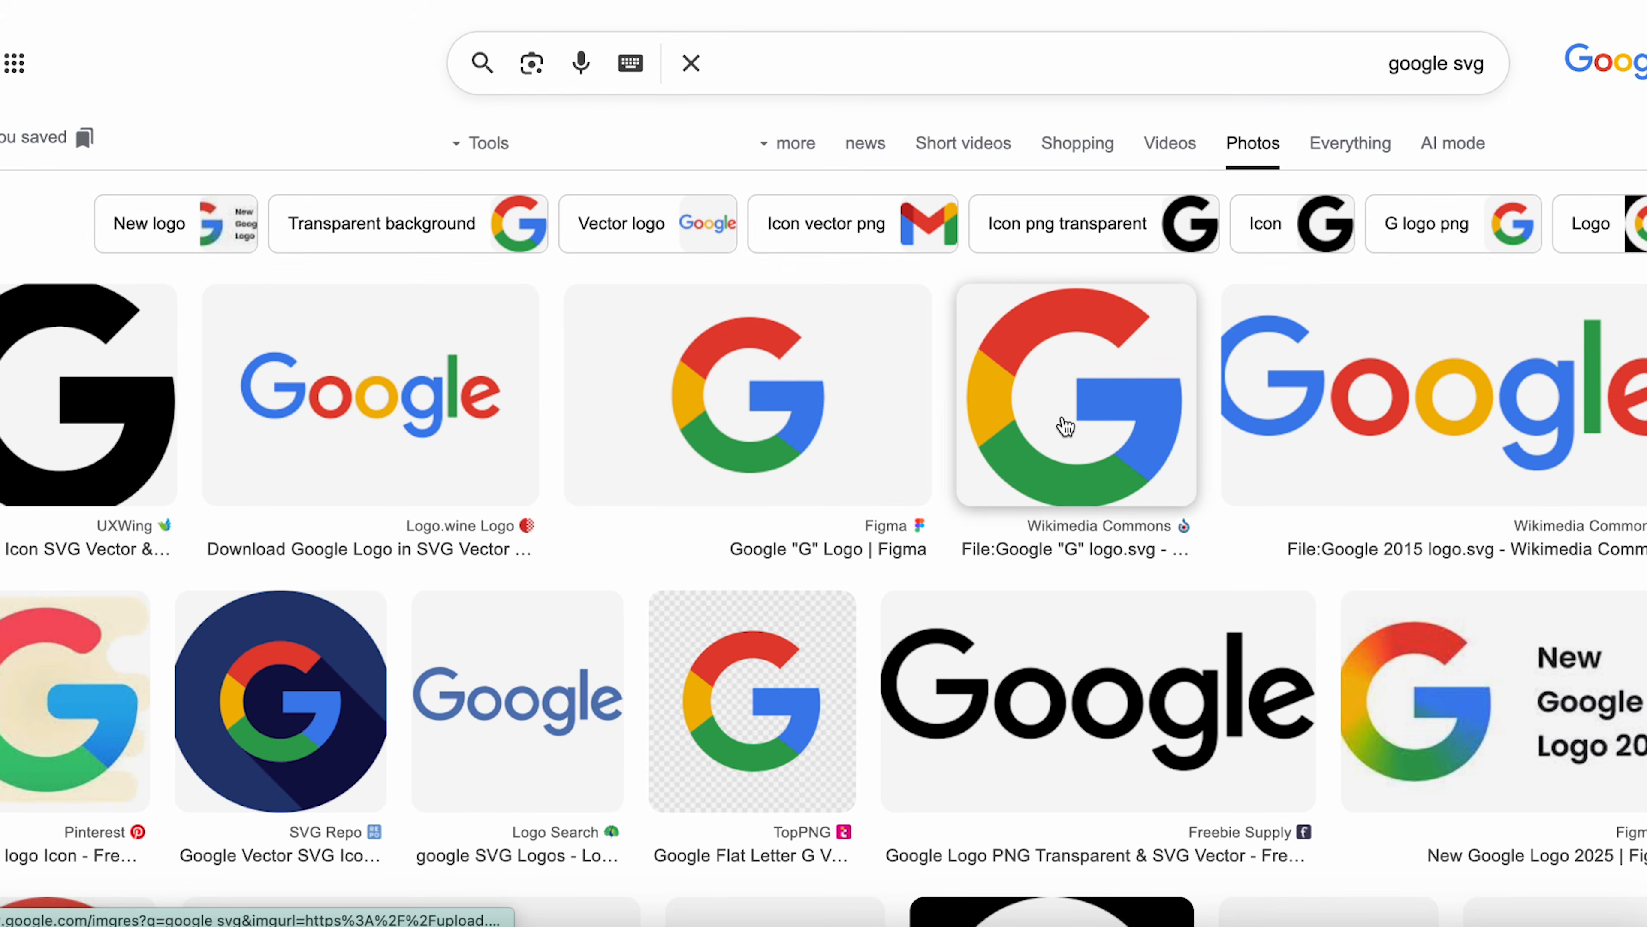
pyautogui.click(1064, 425)
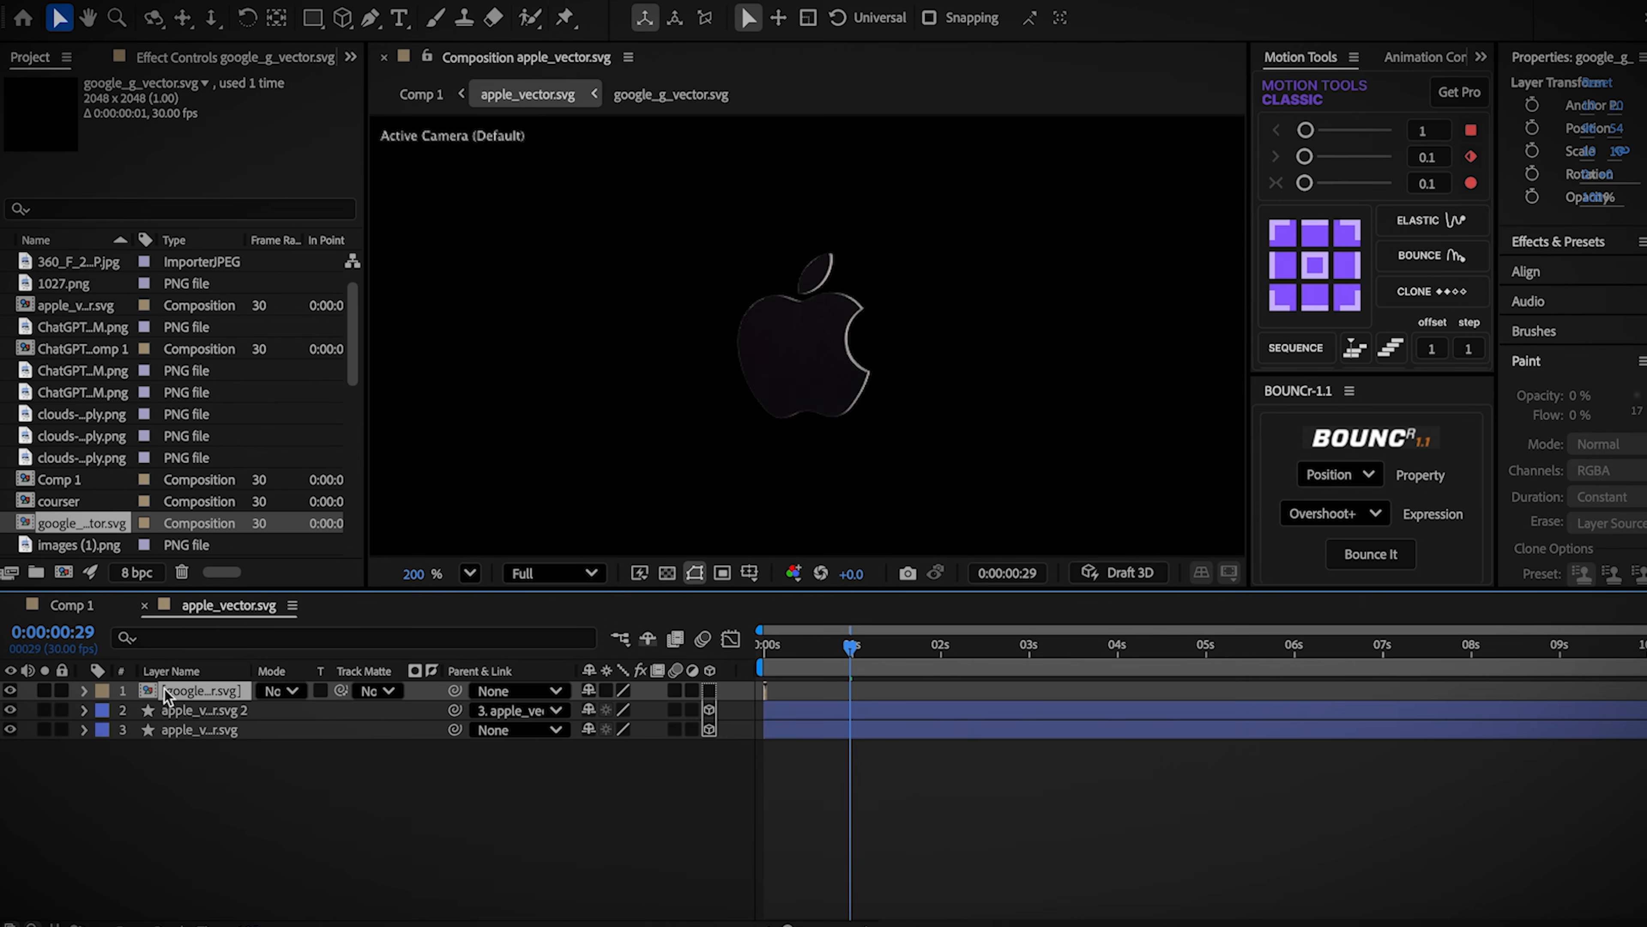
# Step: Set the google_g_vector.svg composition to 1920 × 1080 px with a 0:00:10:01 duration and extend its logo layer across it
pyautogui.doubleClick(165, 689)
pyautogui.rightClick(175, 713)
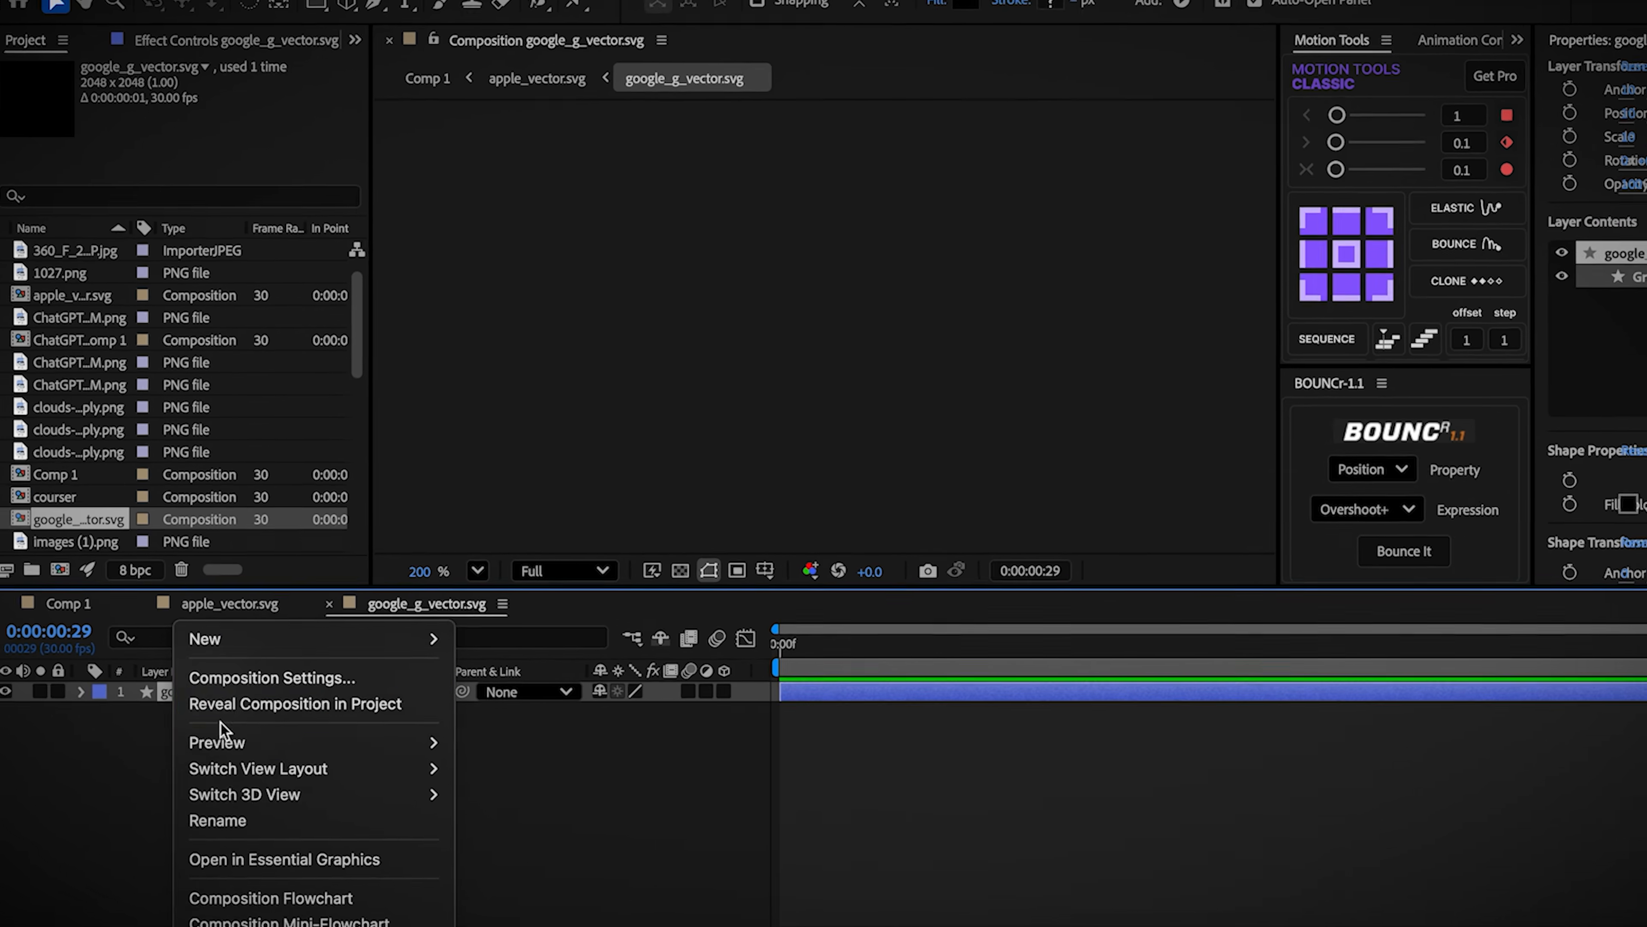
pyautogui.click(243, 679)
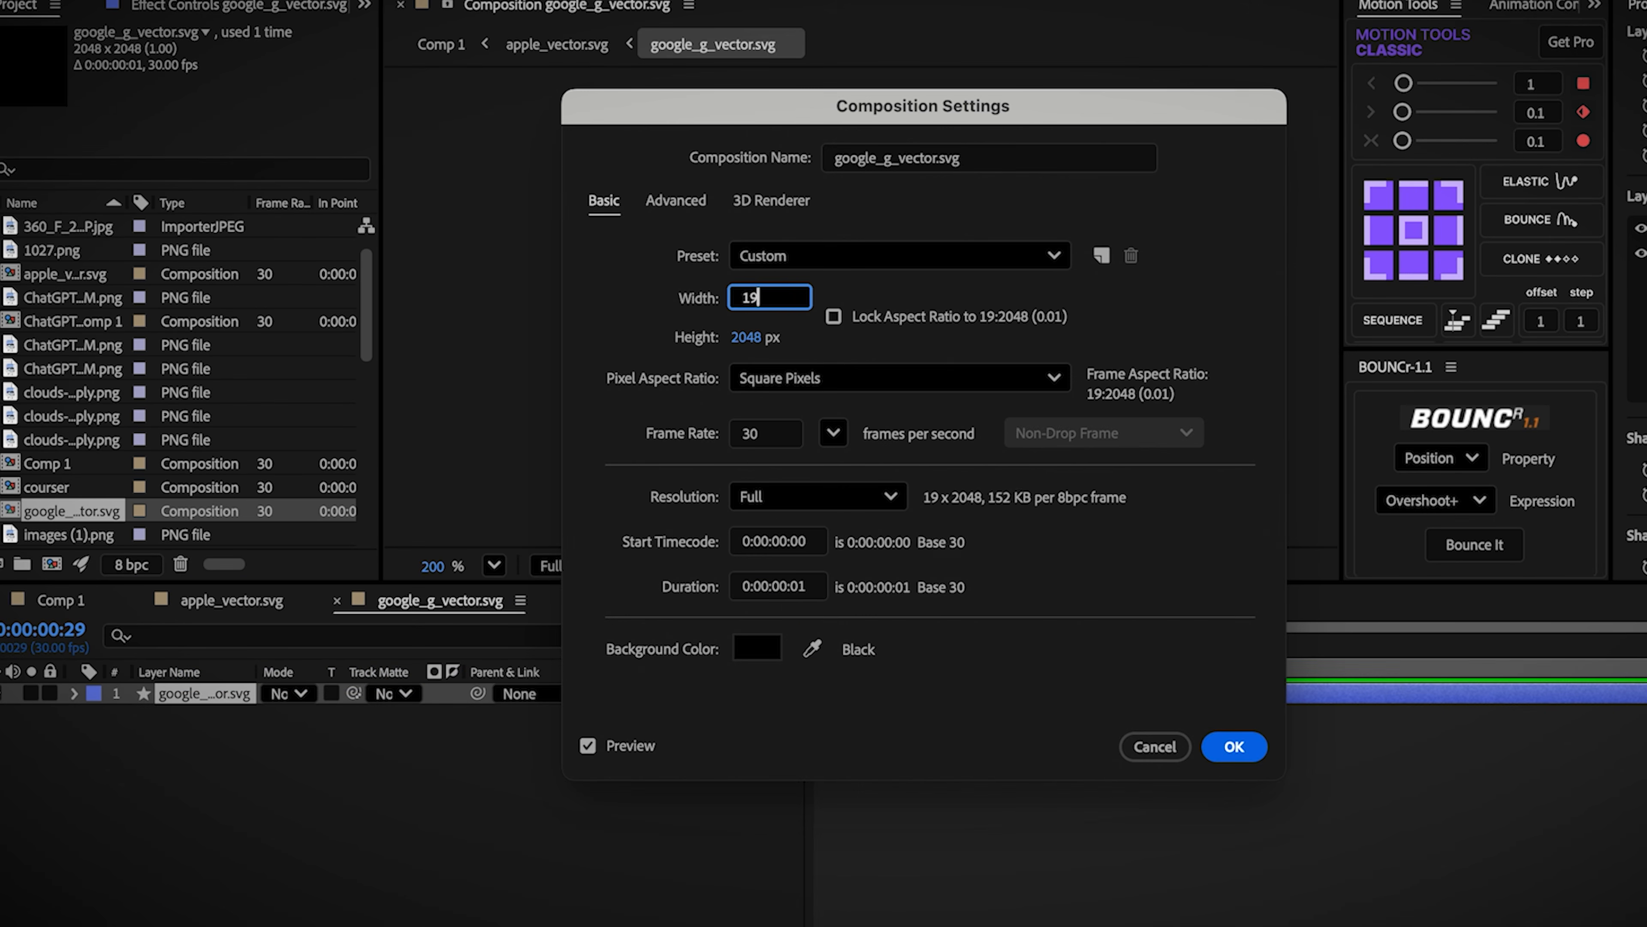
pyautogui.press('Tab')
pyautogui.write('1')
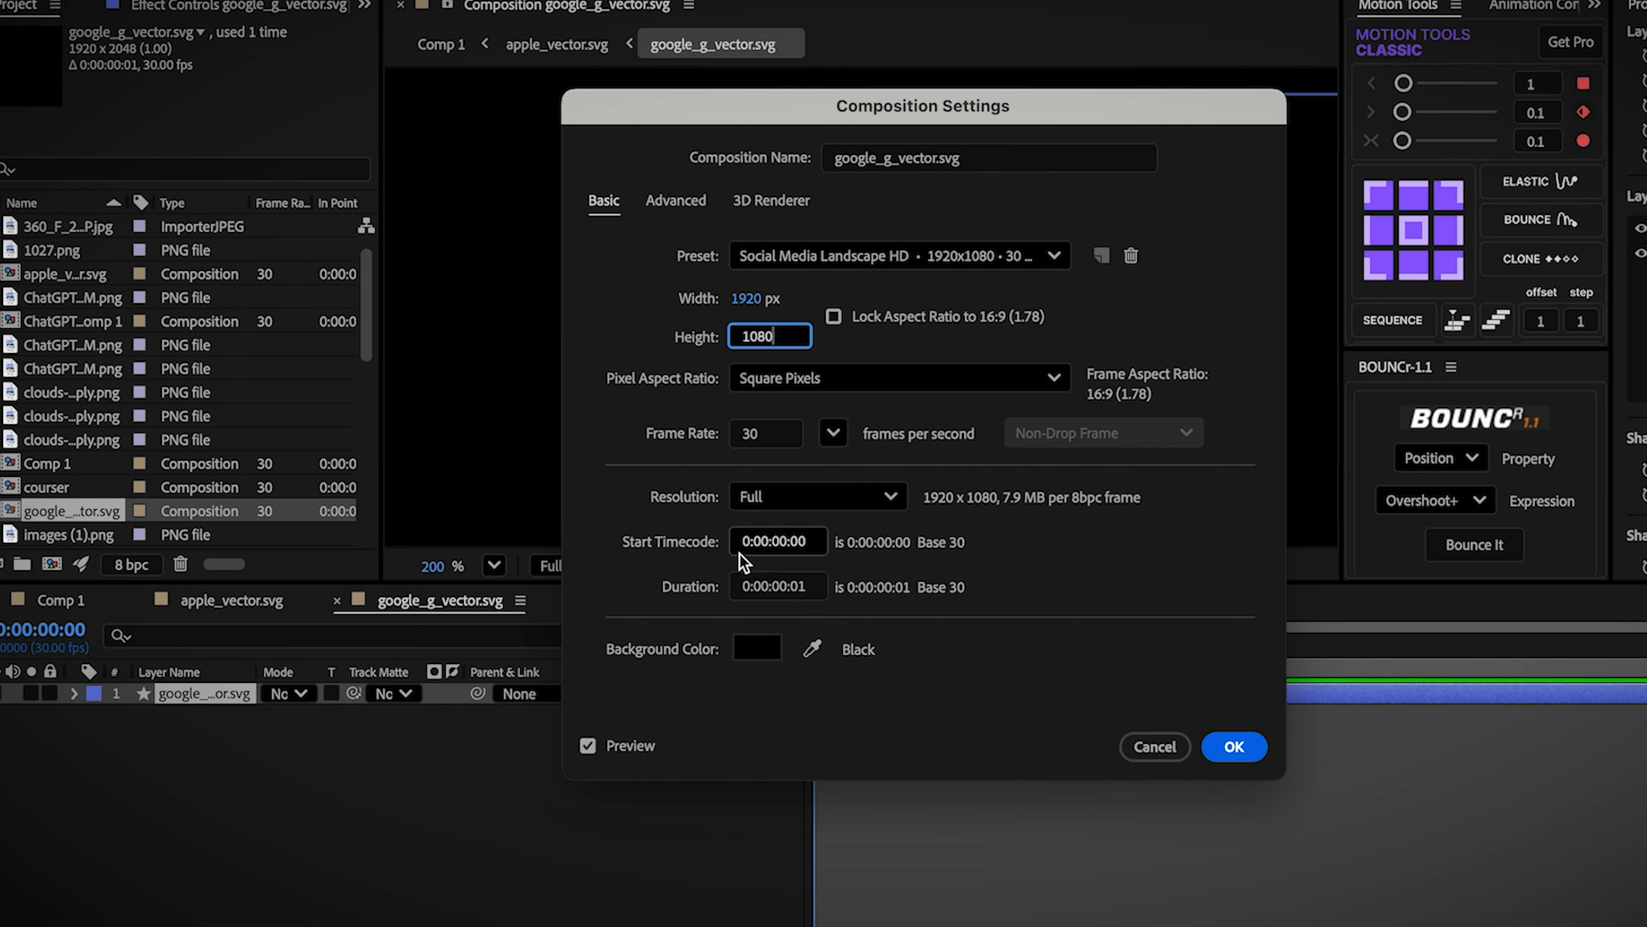
pyautogui.click(775, 584)
pyautogui.click(1217, 746)
pyautogui.click(1103, 688)
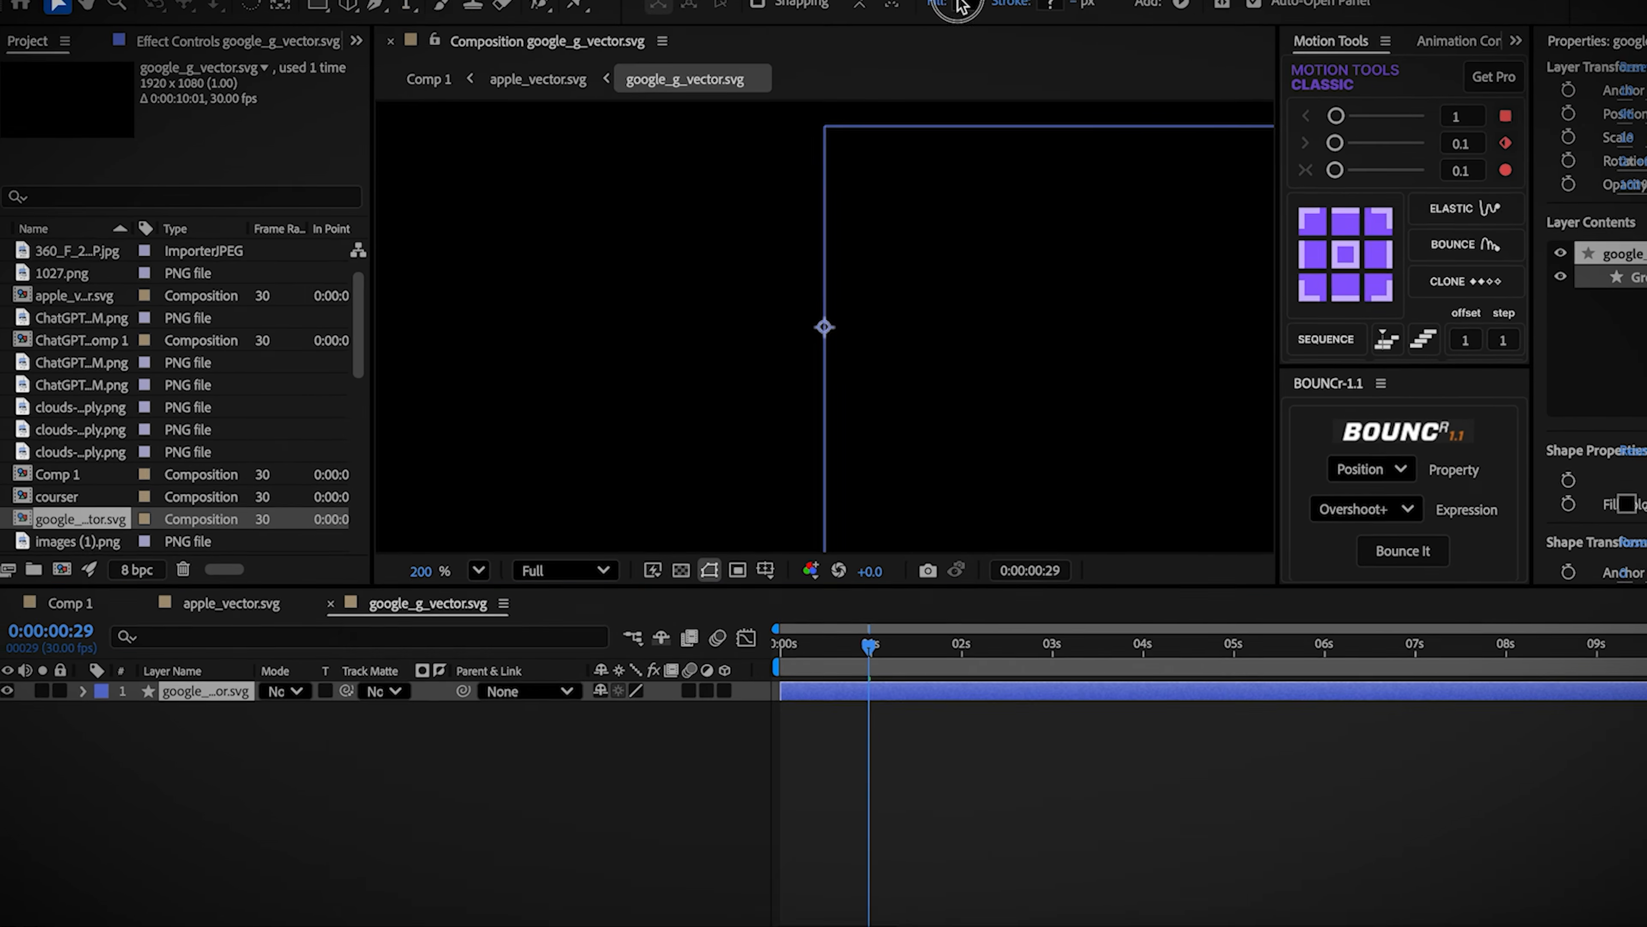
# Step: Fill the Google logo shape with white, make its layer 3D and switch the composition from the Classic 3D renderer
pyautogui.click(958, 4)
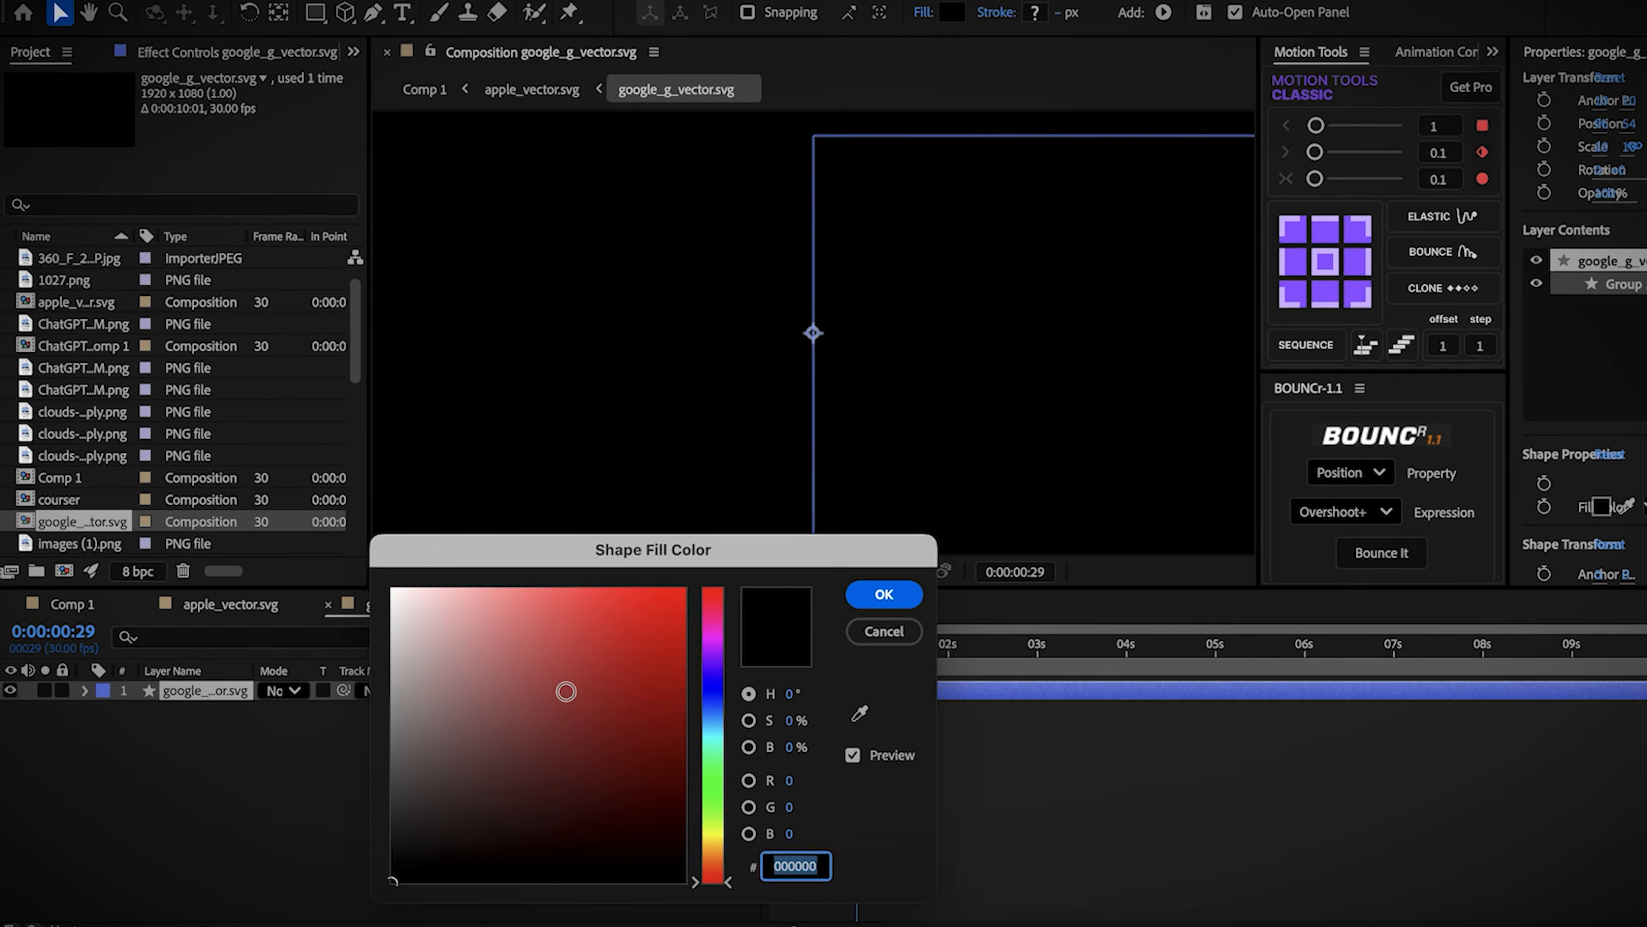
pyautogui.moveTo(573, 691); pyautogui.dragTo(395, 587)
pyautogui.click(898, 594)
pyautogui.click(709, 690)
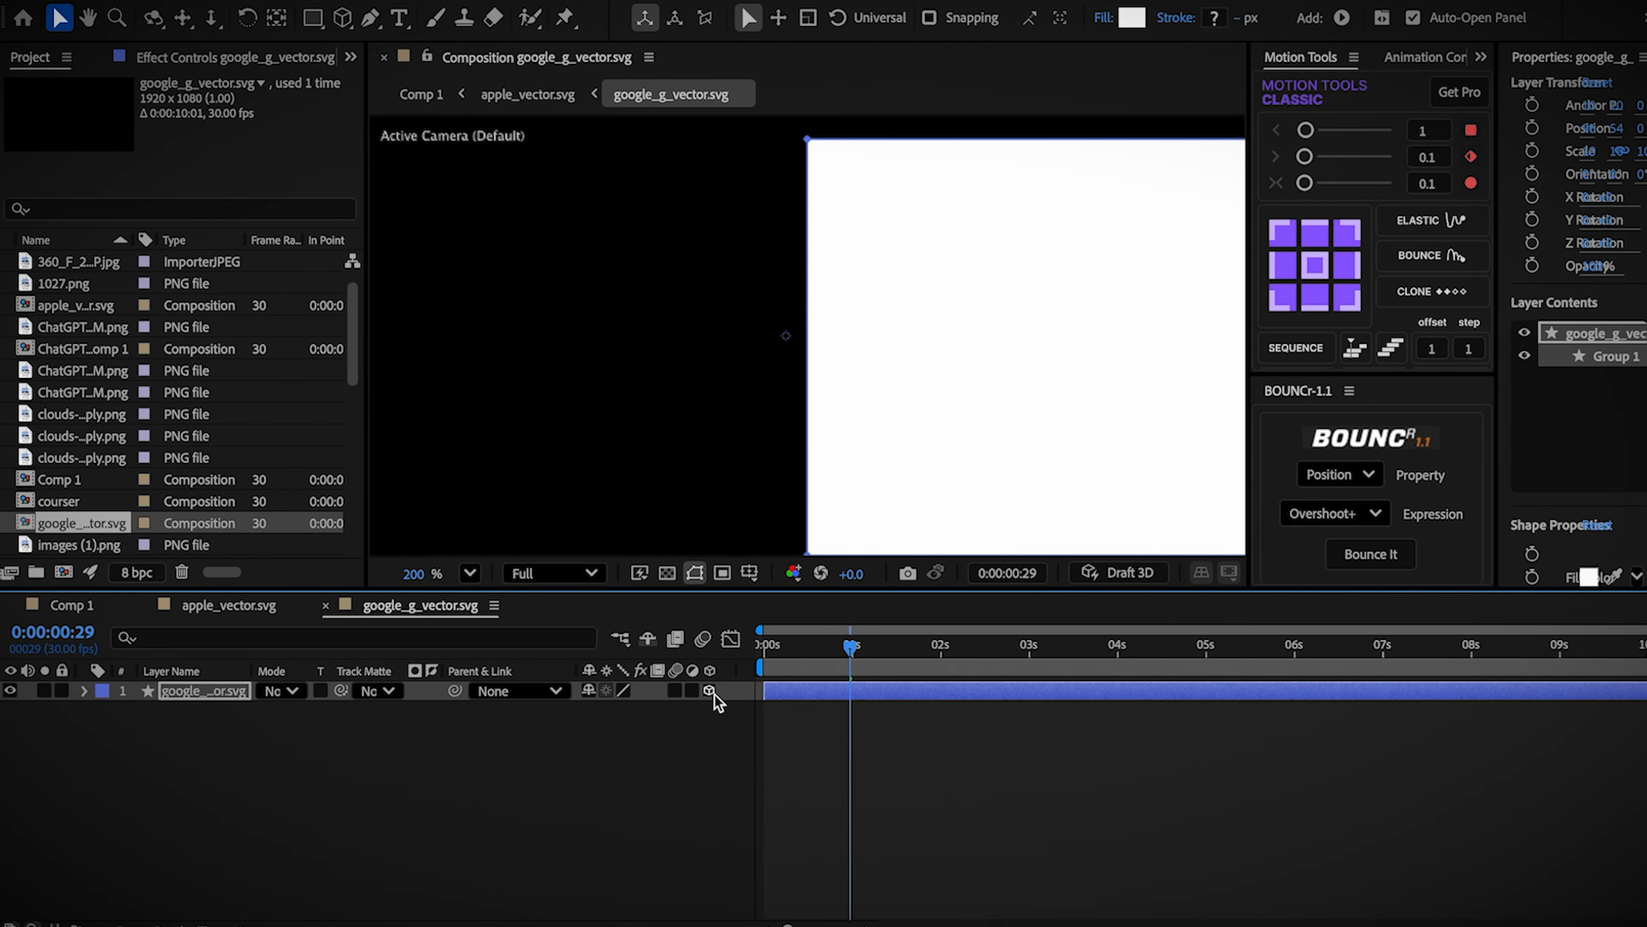
pyautogui.moveTo(1248, 568); pyautogui.dragTo(1414, 565)
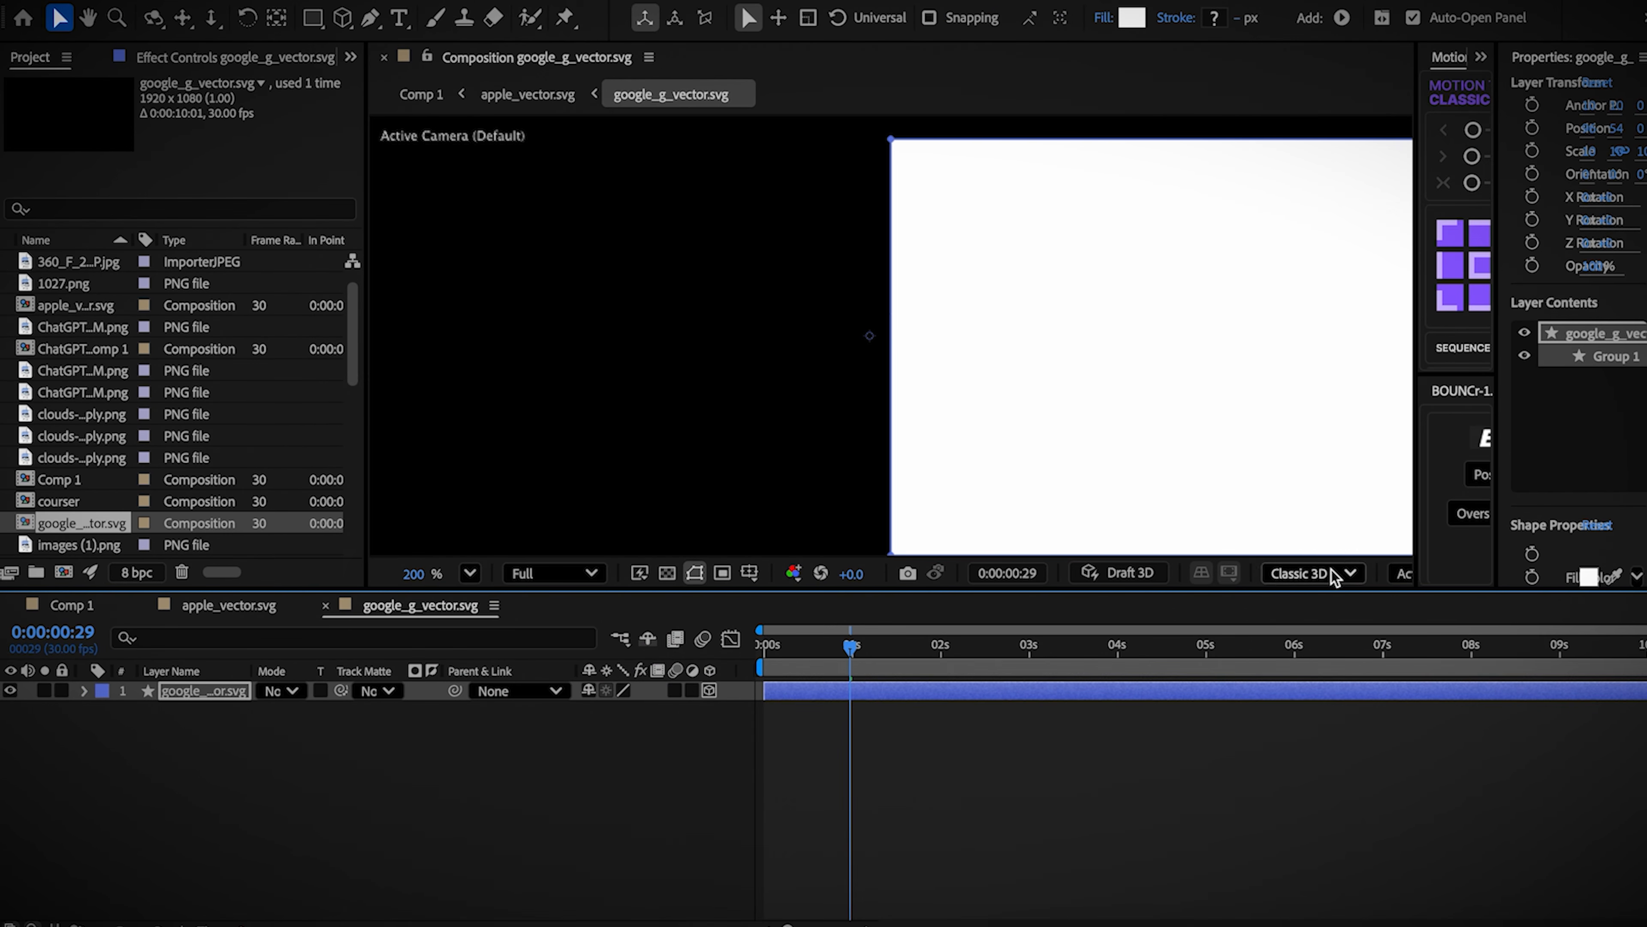
pyautogui.click(1326, 572)
pyautogui.click(1336, 636)
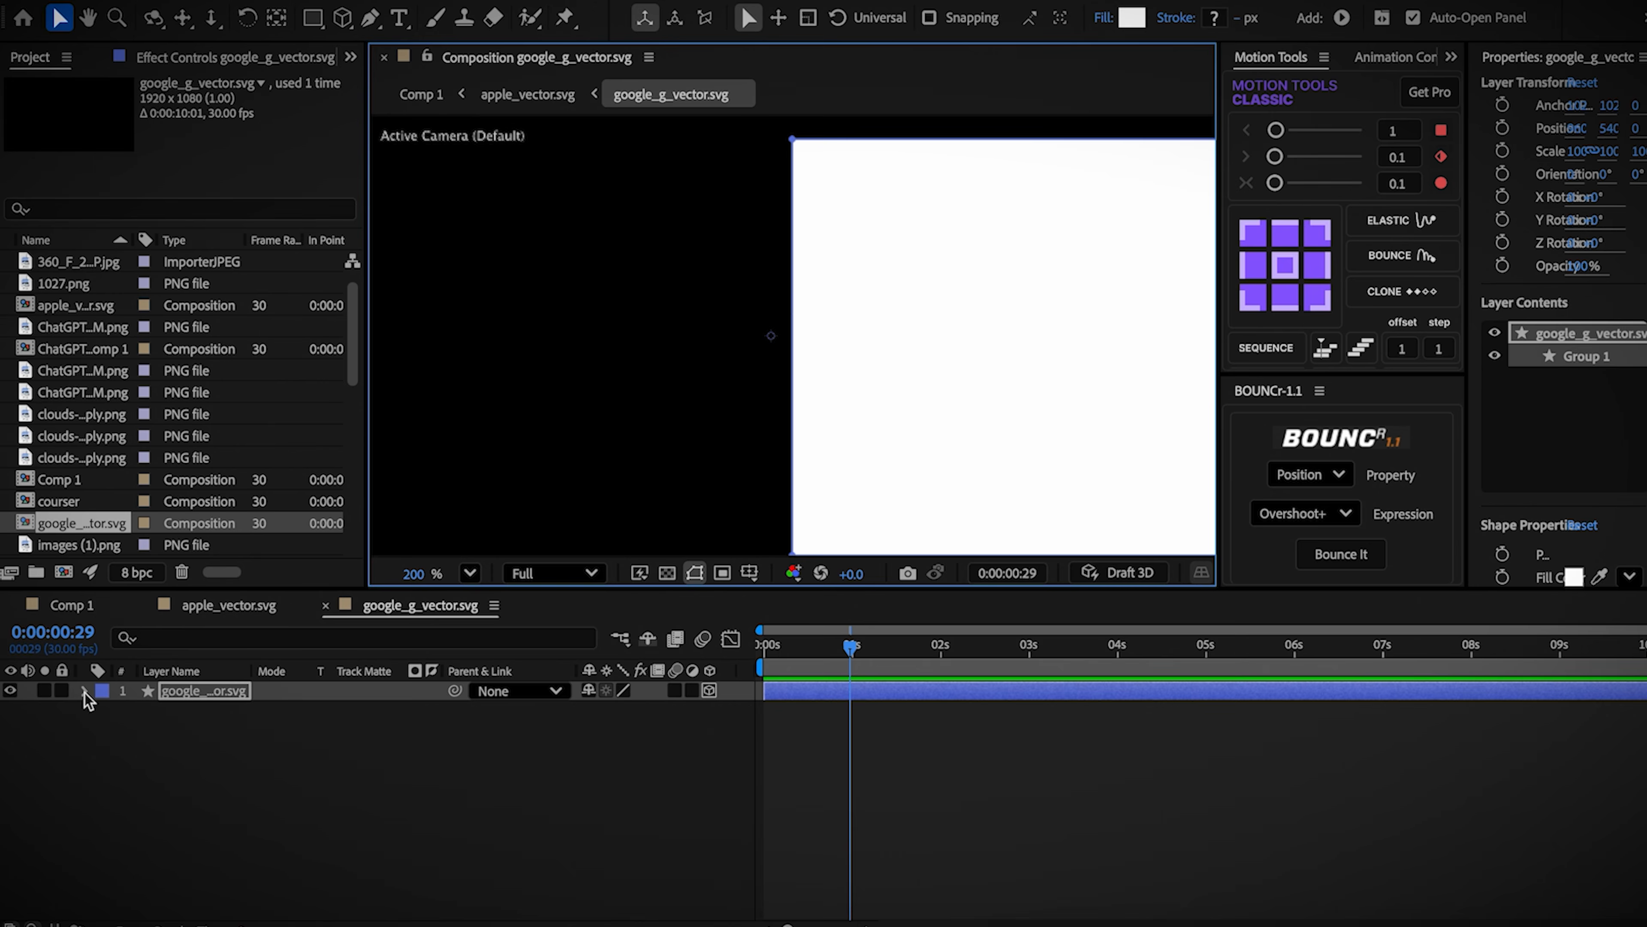
# Step: Give the Google logo a Convex bevel with a depth of 5 and open its extrusion depth for editing
pyautogui.click(85, 691)
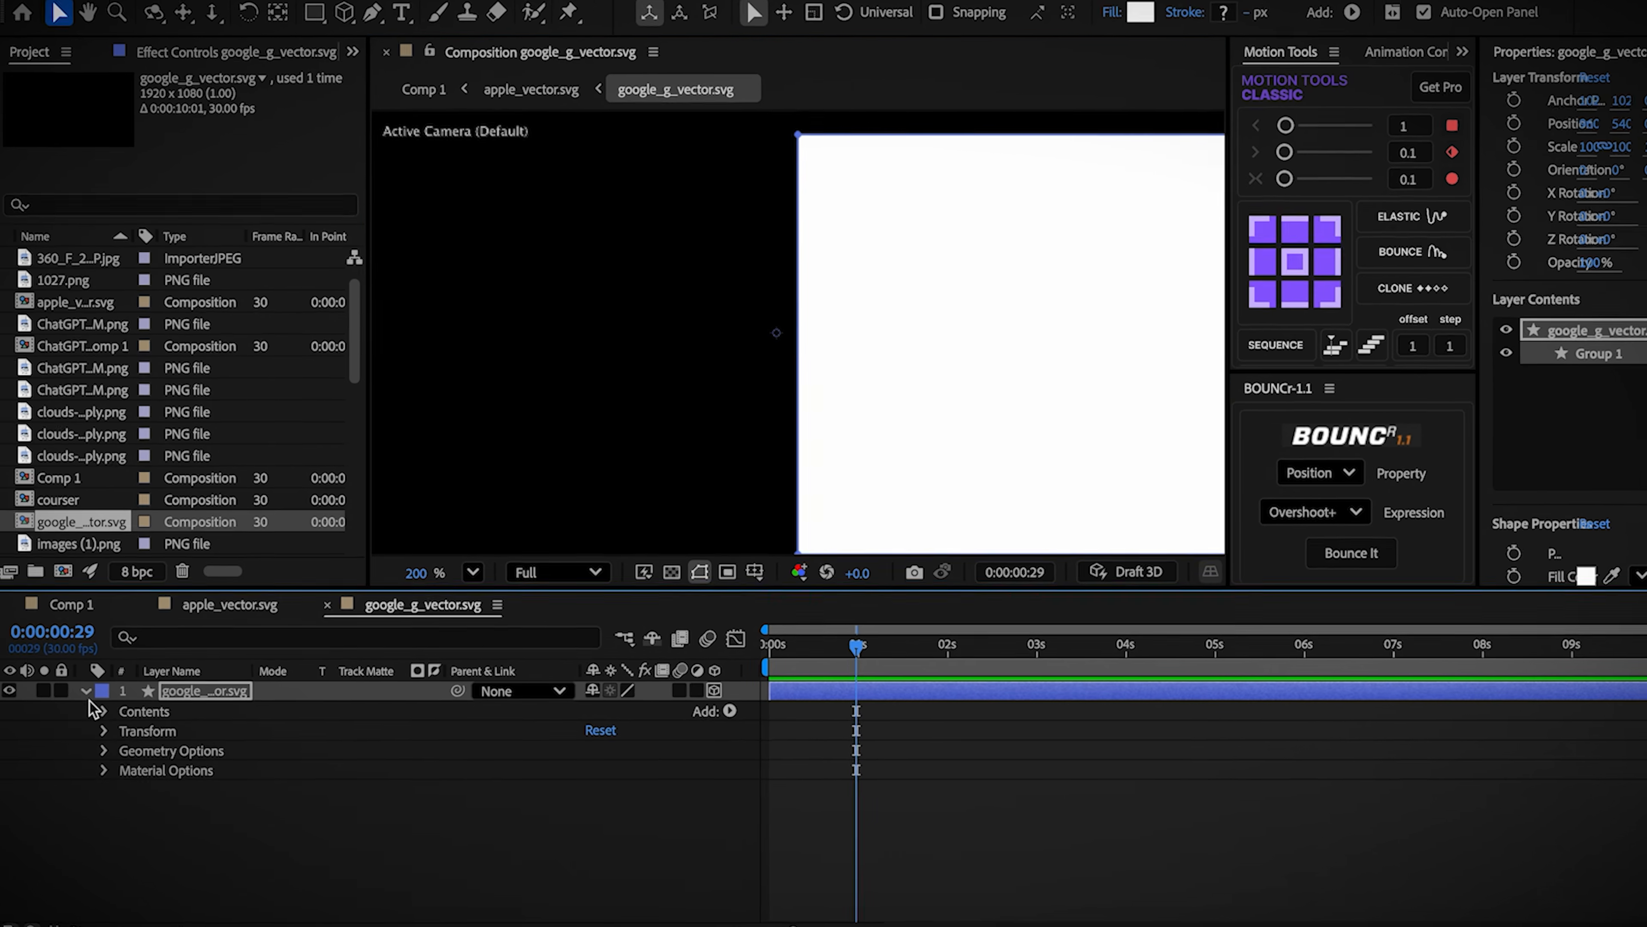
pyautogui.click(105, 751)
pyautogui.click(639, 776)
pyautogui.click(653, 876)
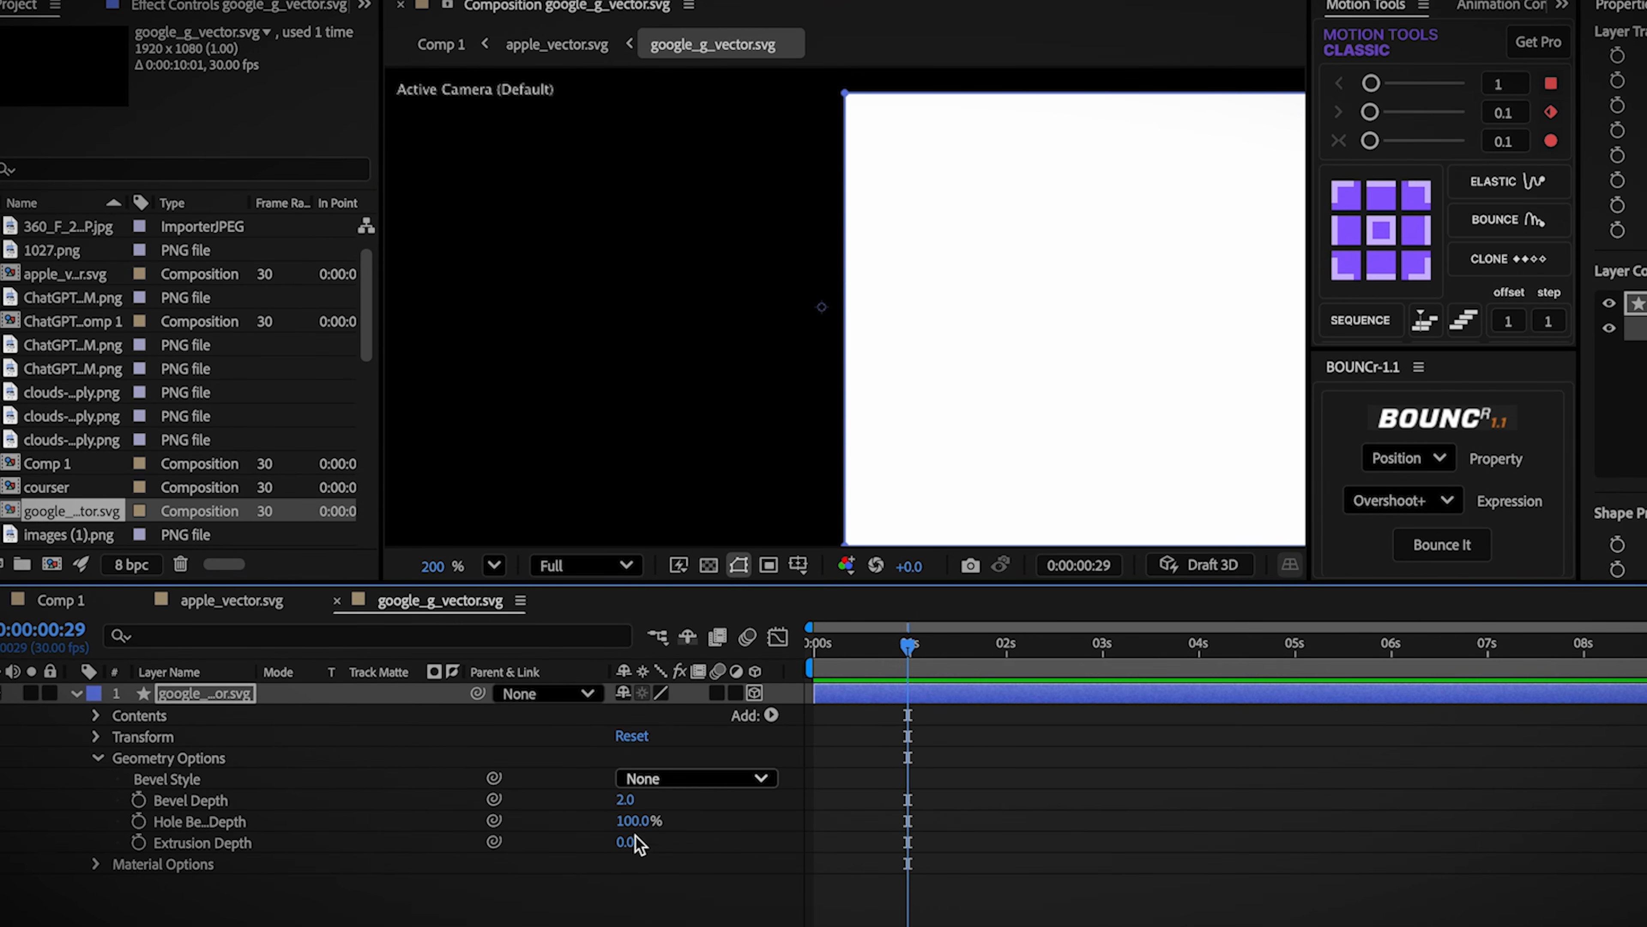
pyautogui.write('5')
pyautogui.press('Return')
pyautogui.click(624, 842)
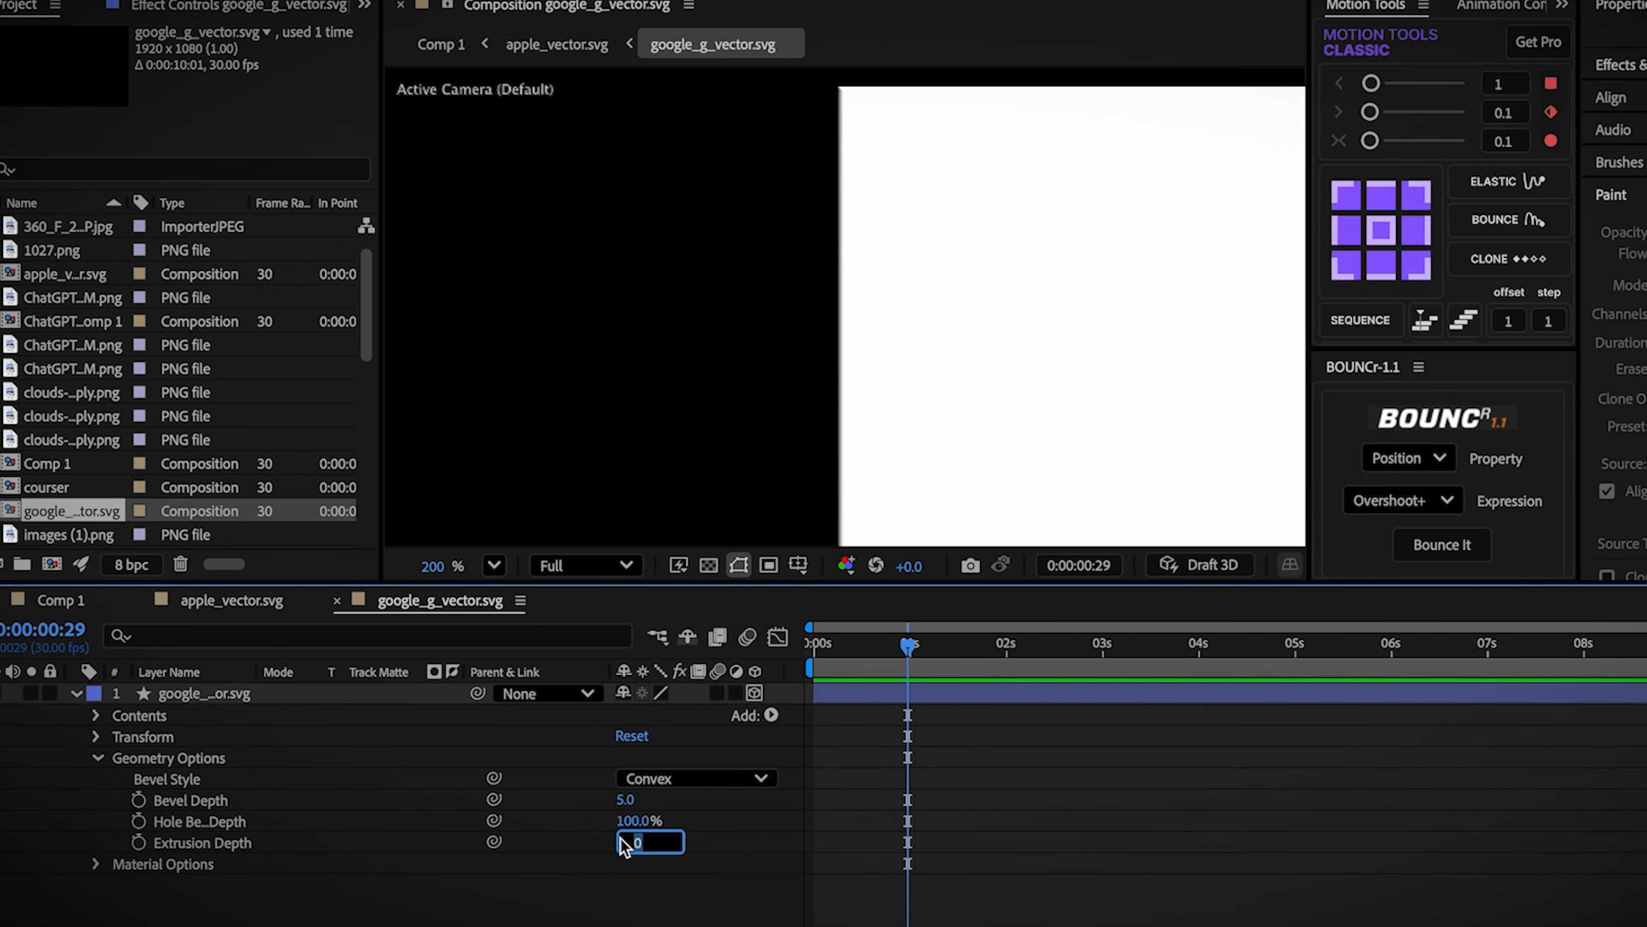
# Step: Adjust the Google logo layer's material options
pyautogui.click(97, 758)
pyautogui.click(97, 778)
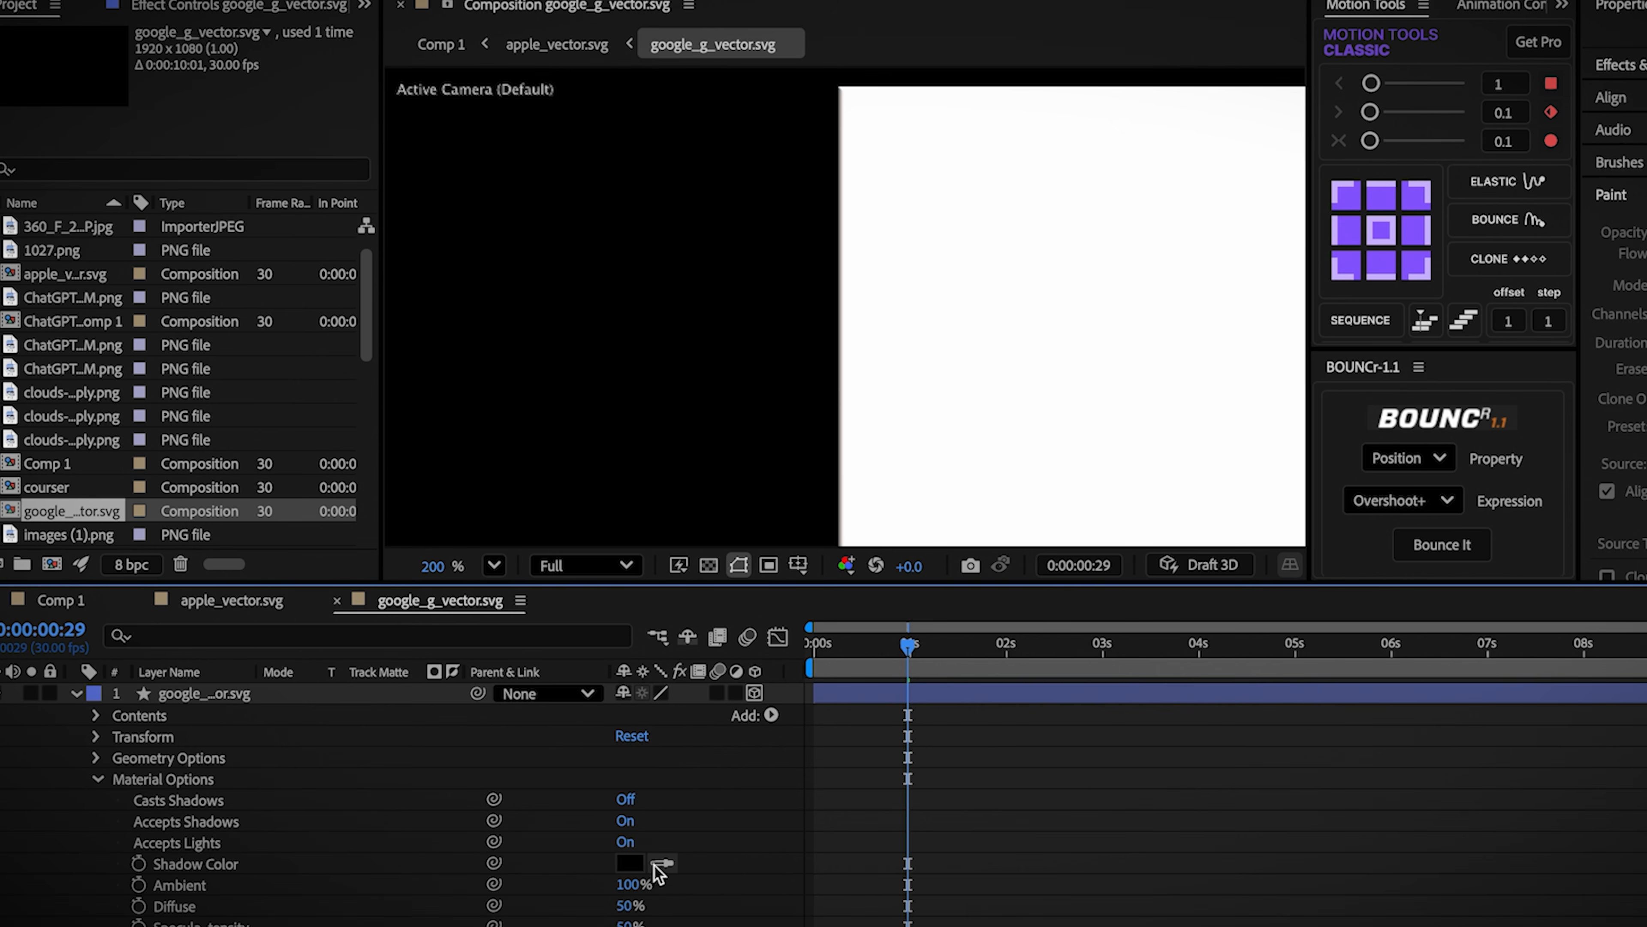
pyautogui.scroll(-2, 613, 886)
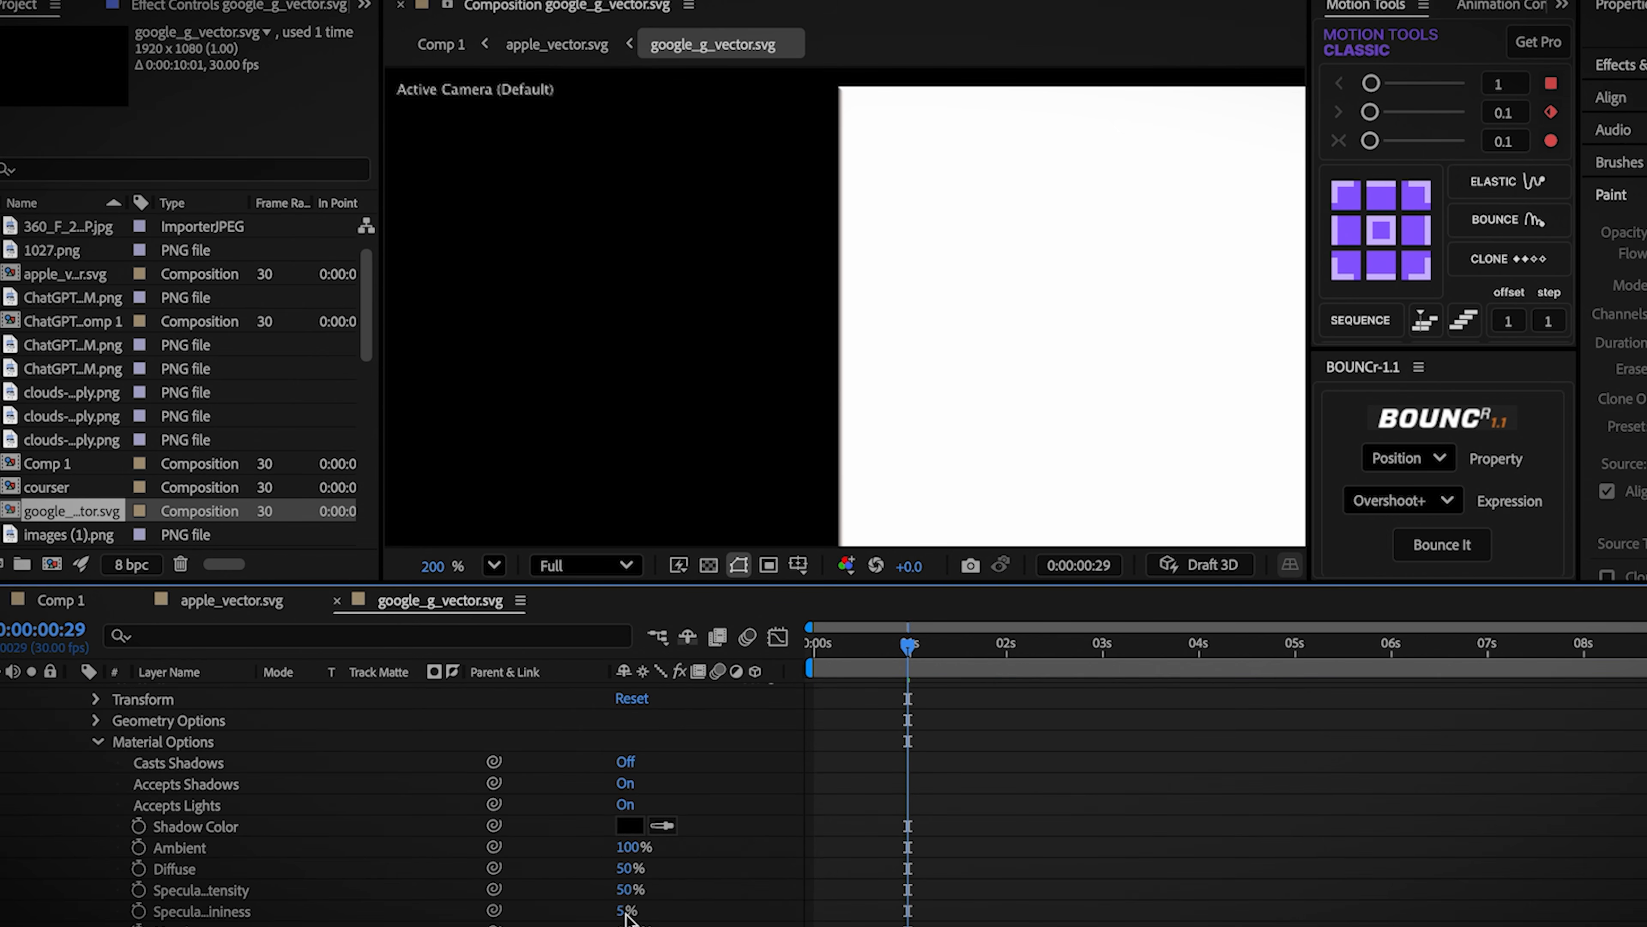
# Step: Copy the position, scale and X, Y and Z rotation keyframes from the Apple logo layer onto the Google logo layer
pyautogui.click(231, 601)
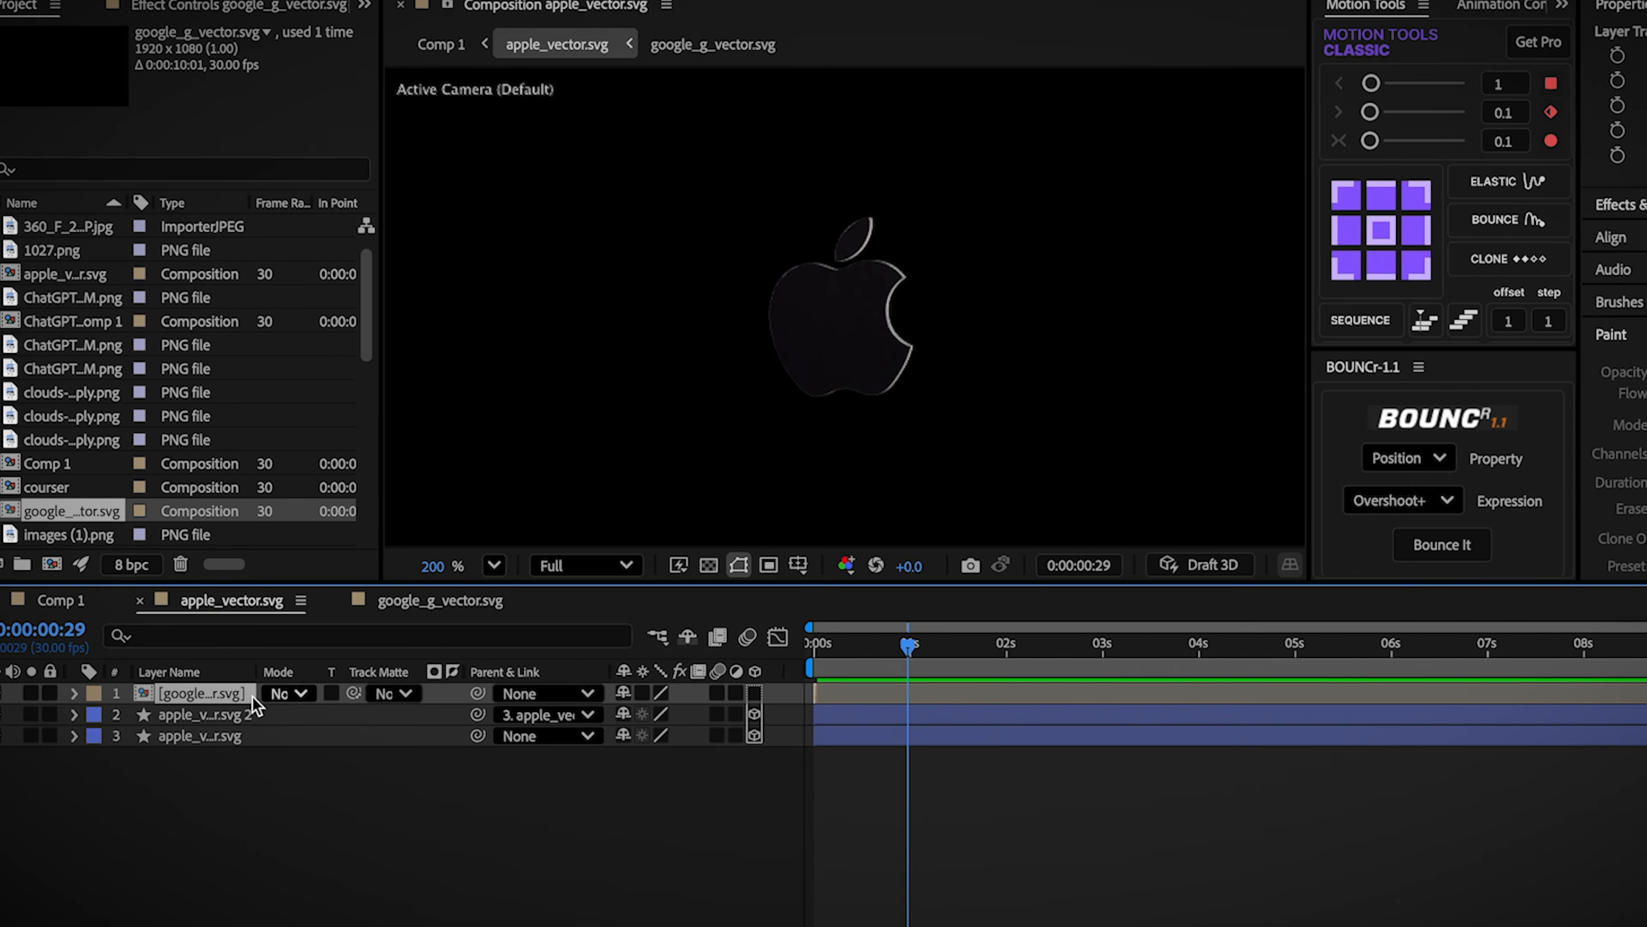
pyautogui.click(198, 735)
pyautogui.press('u')
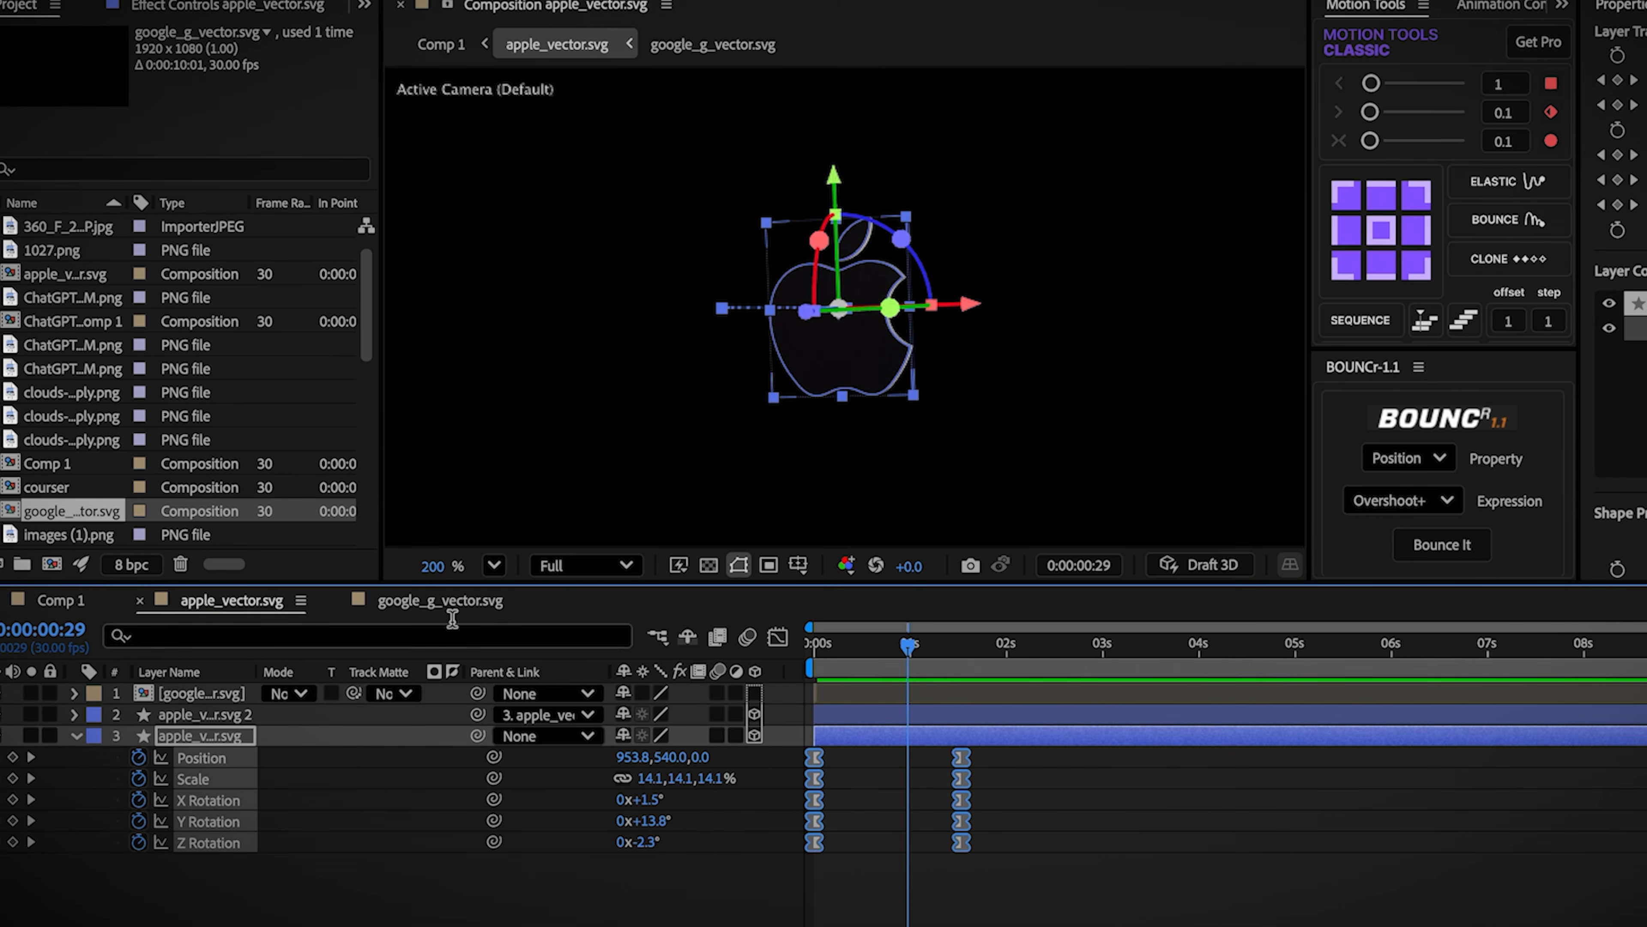
pyautogui.click(451, 605)
pyautogui.click(838, 694)
pyautogui.moveTo(848, 646); pyautogui.dragTo(964, 662)
pyautogui.press('u')
# Step: Extend the nested Google layer across the Apple composition and set the Google logo's scale to 8% at 0:00:01:16
pyautogui.click(253, 607)
pyautogui.moveTo(818, 690); pyautogui.dragTo(1340, 673)
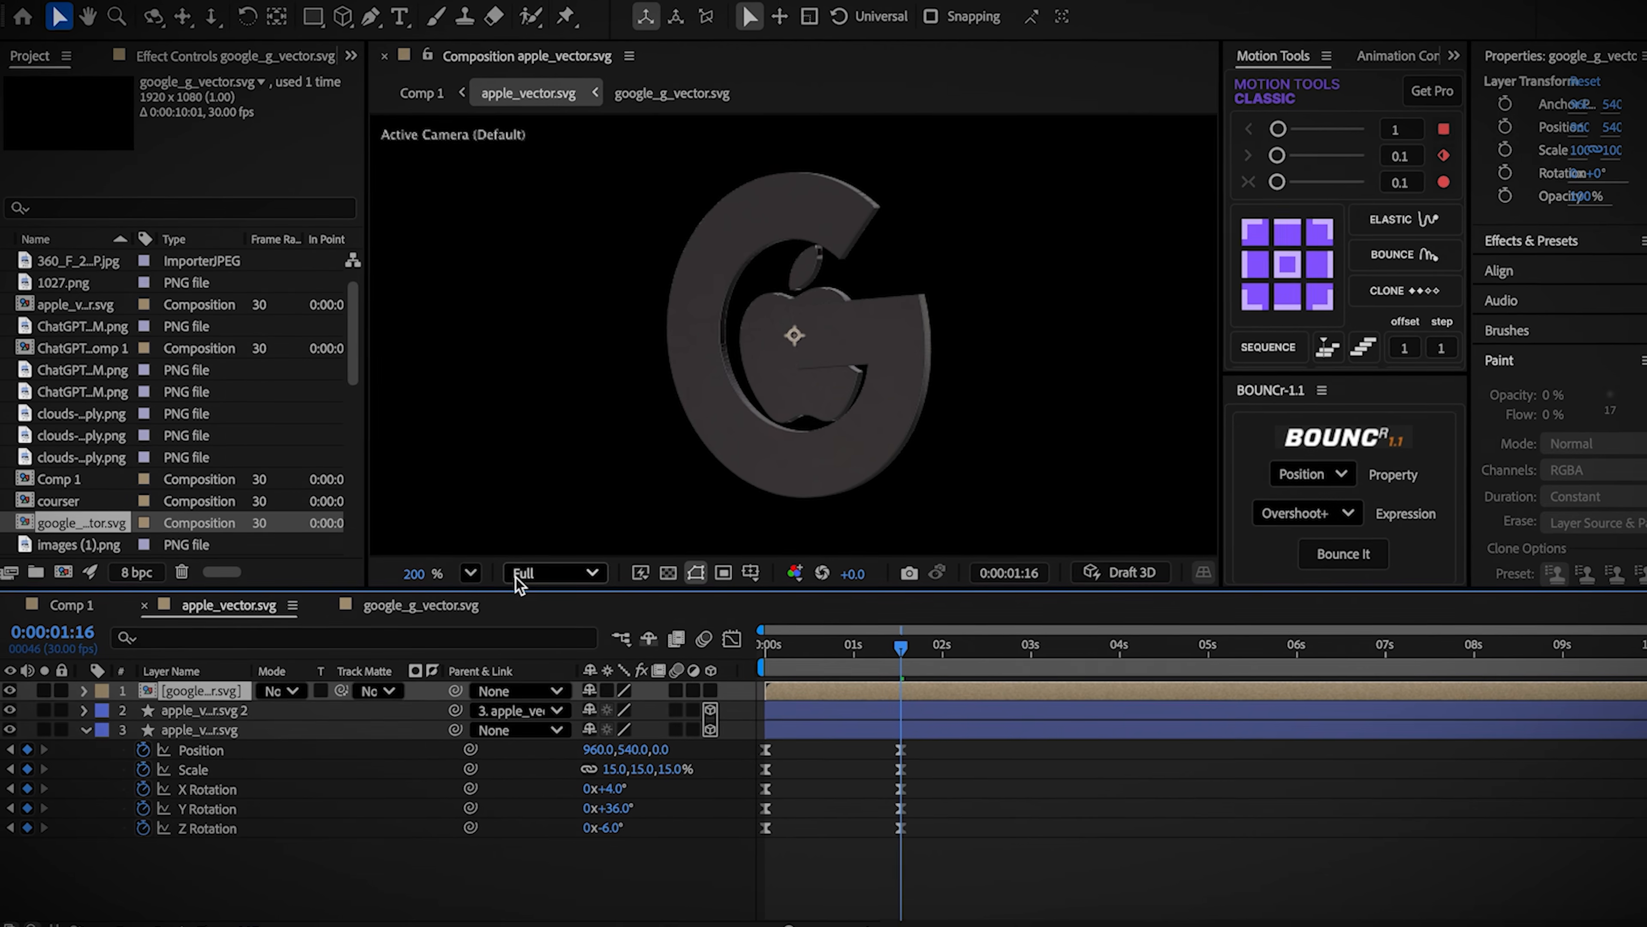
pyautogui.click(428, 605)
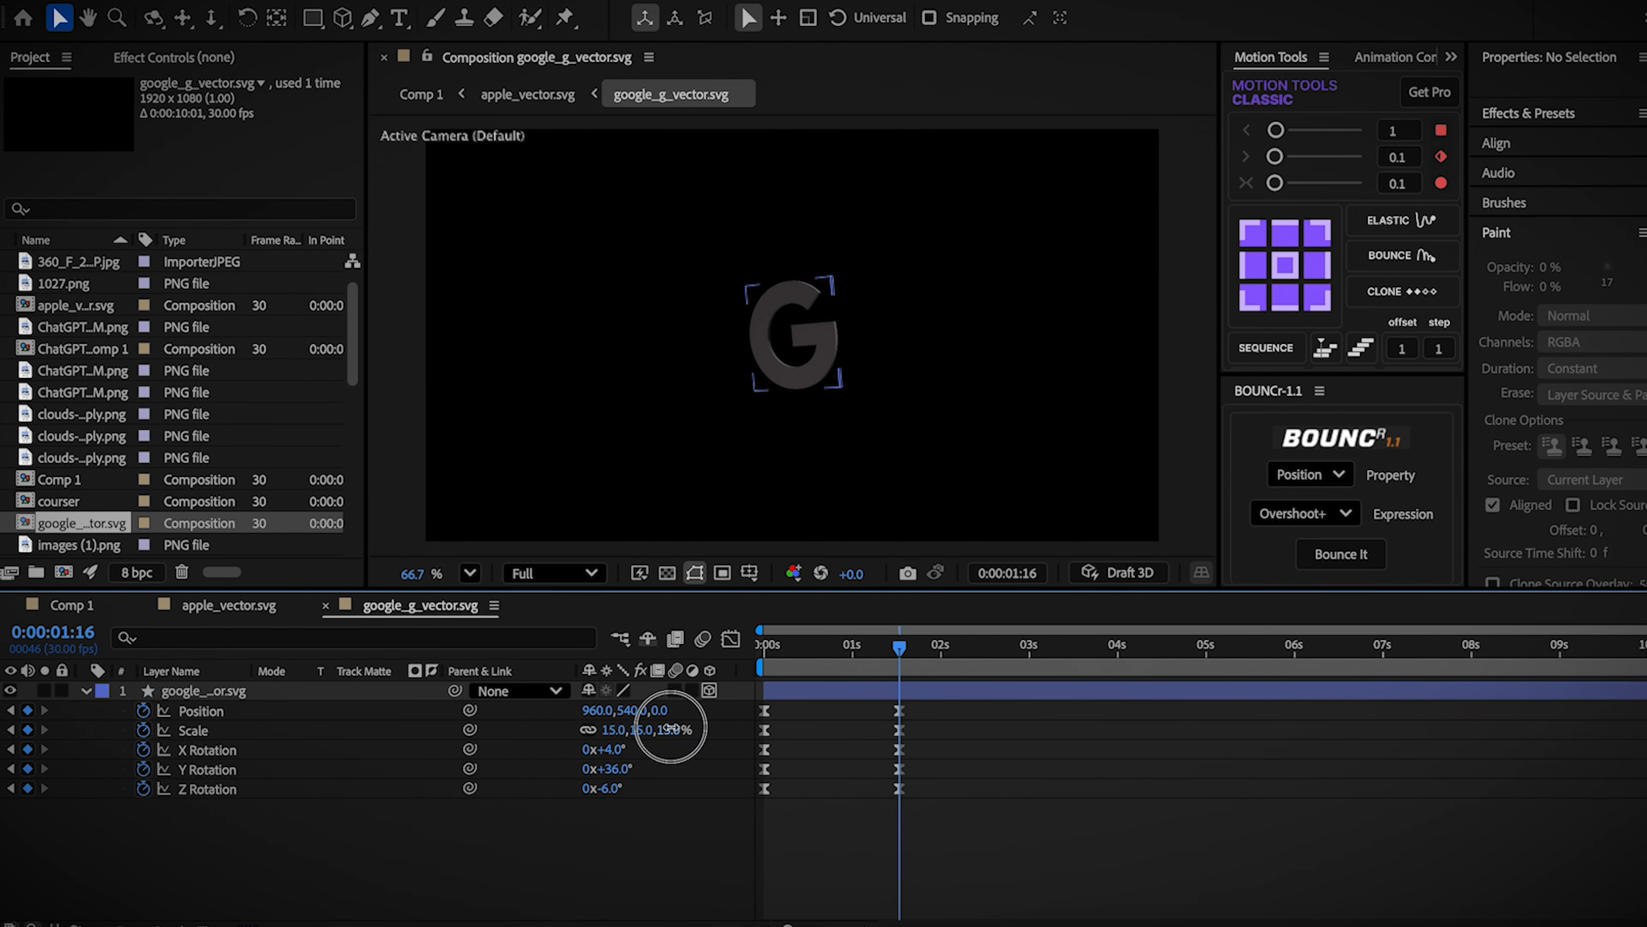
pyautogui.write('8')
pyautogui.press('Return')
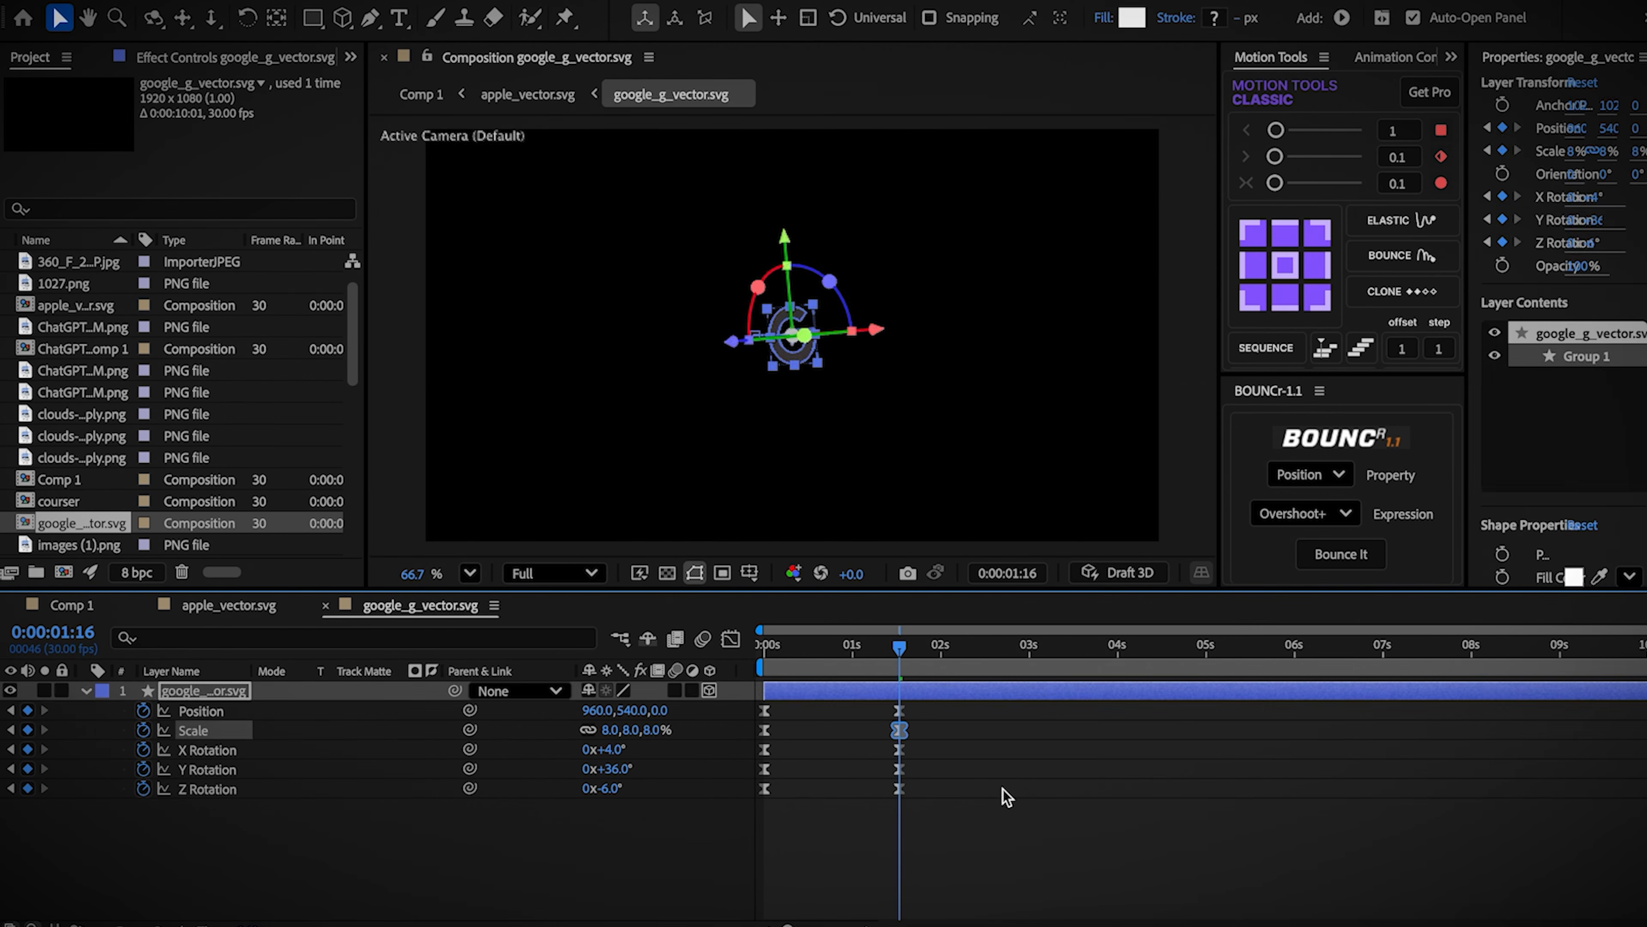
pyautogui.click(1001, 791)
# Step: Nest the nvidia_vector.svg composition at the top of the Apple logo composition's layer stack
pyautogui.click(228, 605)
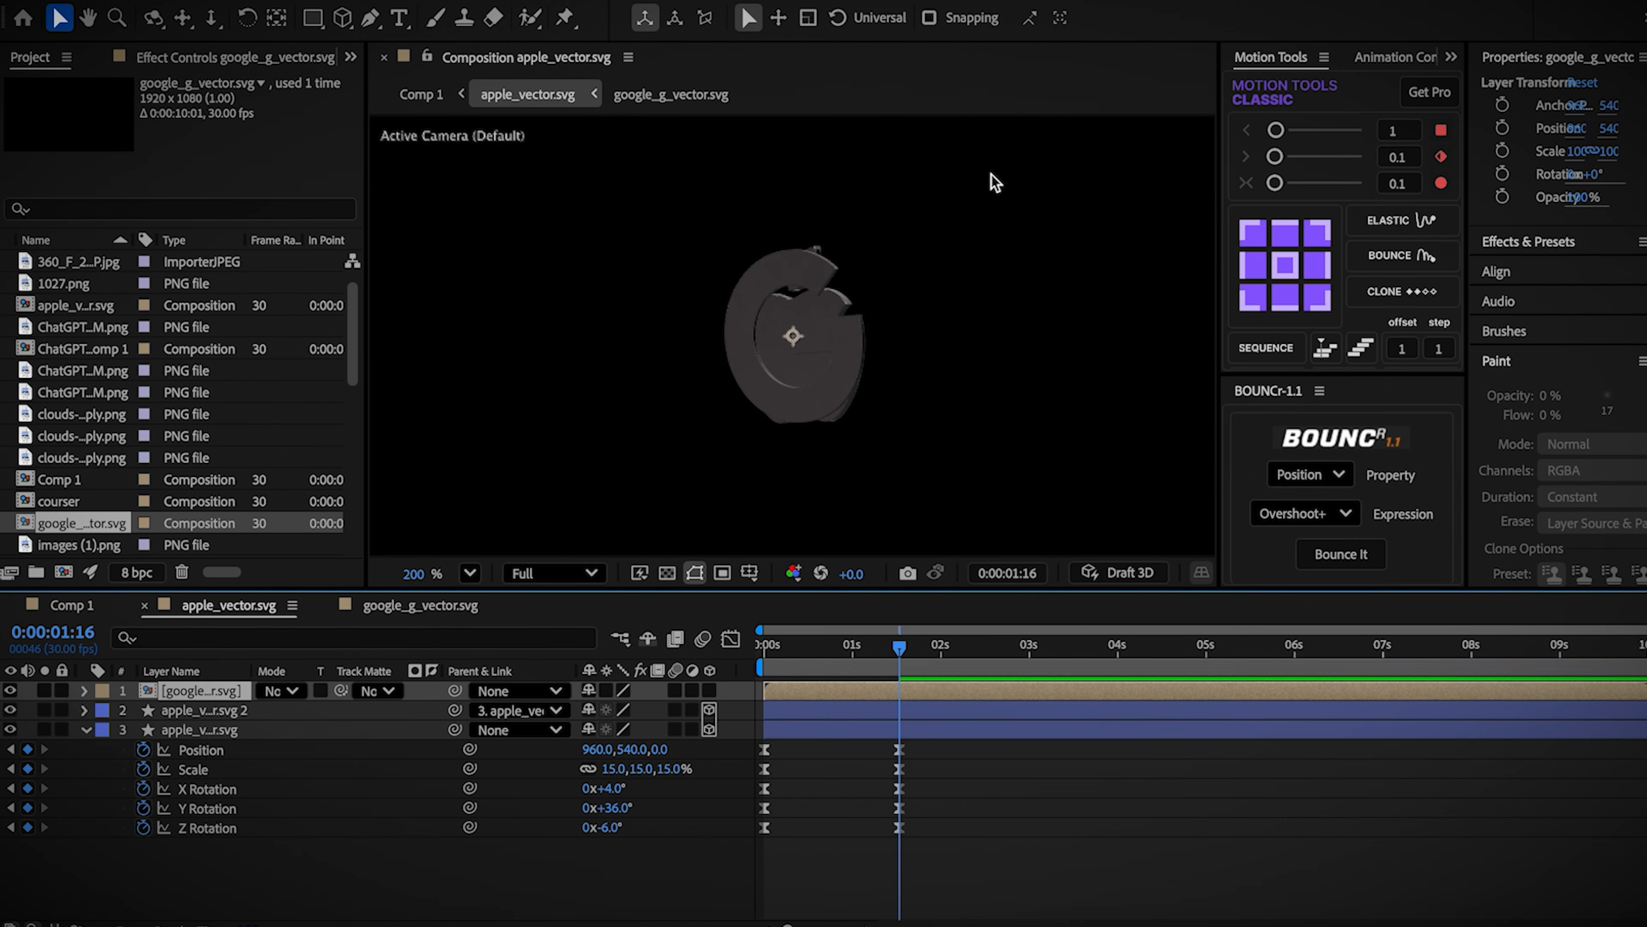
pyautogui.scroll(-5, 98, 409)
pyautogui.moveTo(78, 414); pyautogui.dragTo(203, 690)
# Step: Set the nvidia_vector.svg composition to 1920 × 1080 px with a 0:00:10:01 duration and extend its logo layer across it
pyautogui.doubleClick(203, 690)
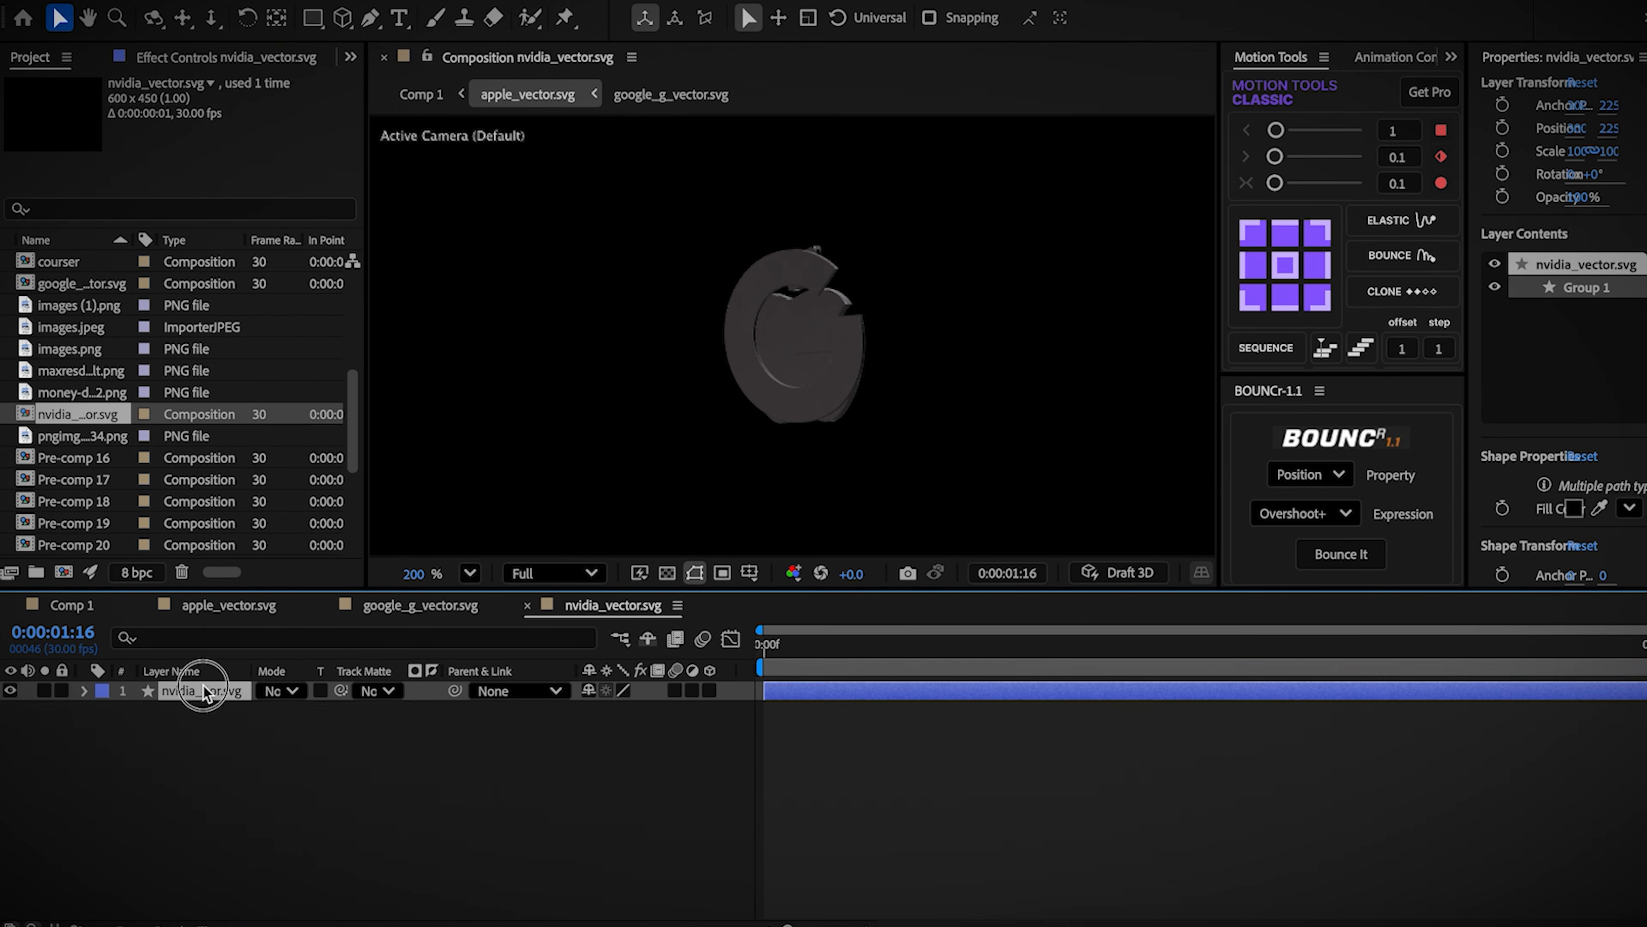
pyautogui.rightClick(208, 772)
pyautogui.click(264, 677)
pyautogui.click(699, 327)
pyautogui.write('1920')
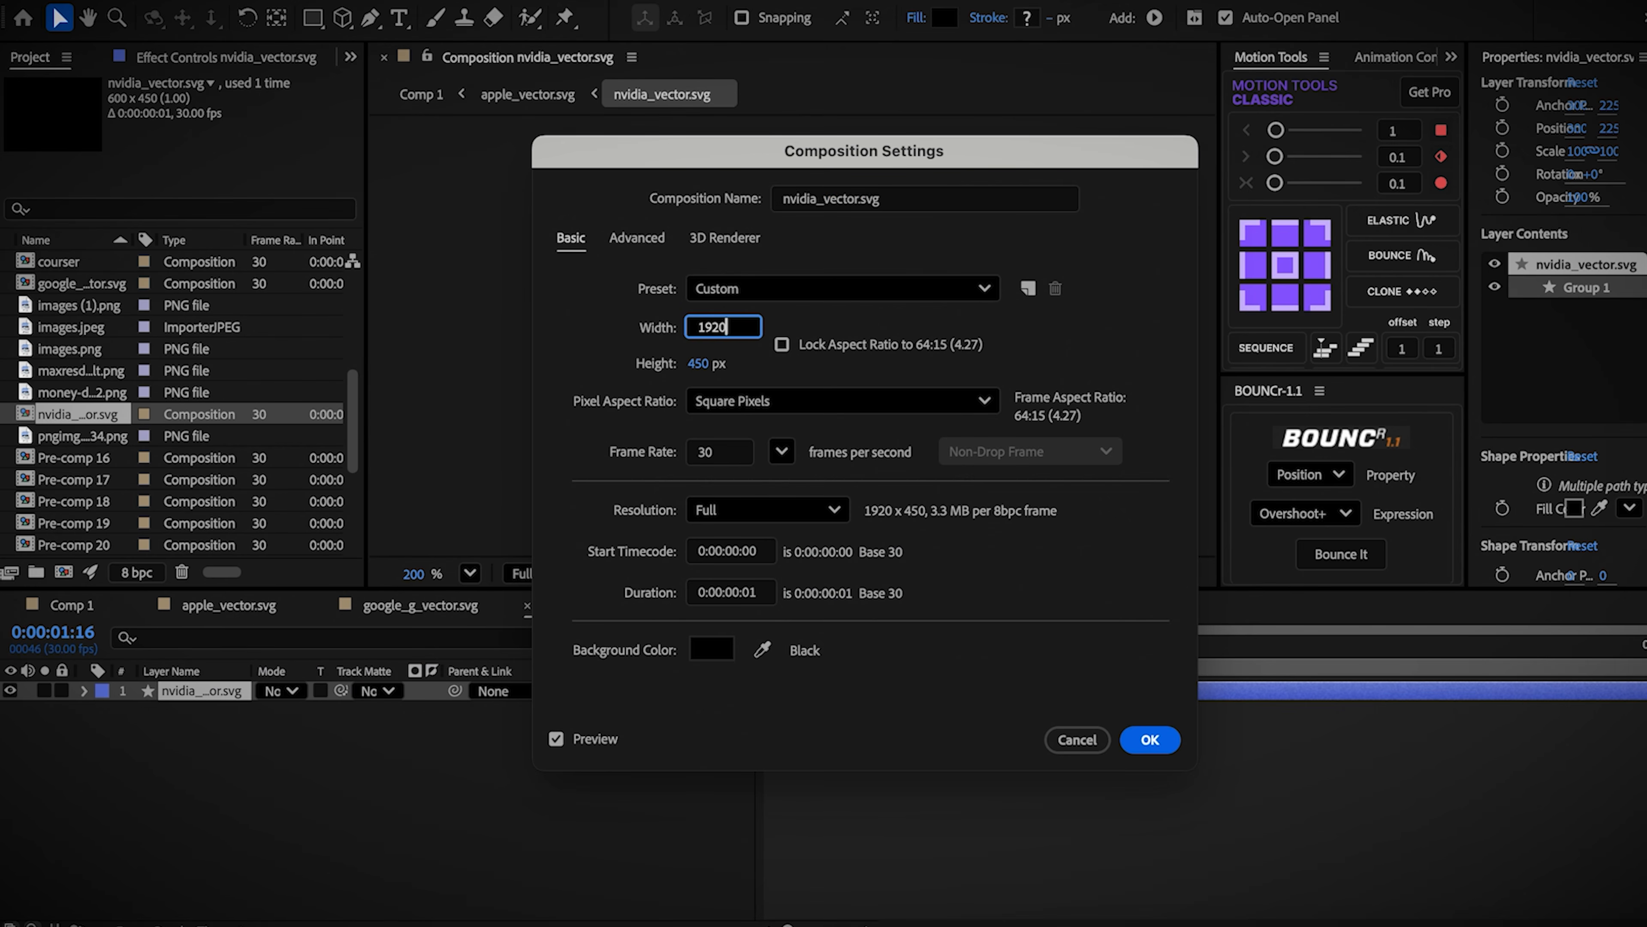
pyautogui.press('Tab')
pyautogui.write('1')
pyautogui.click(742, 593)
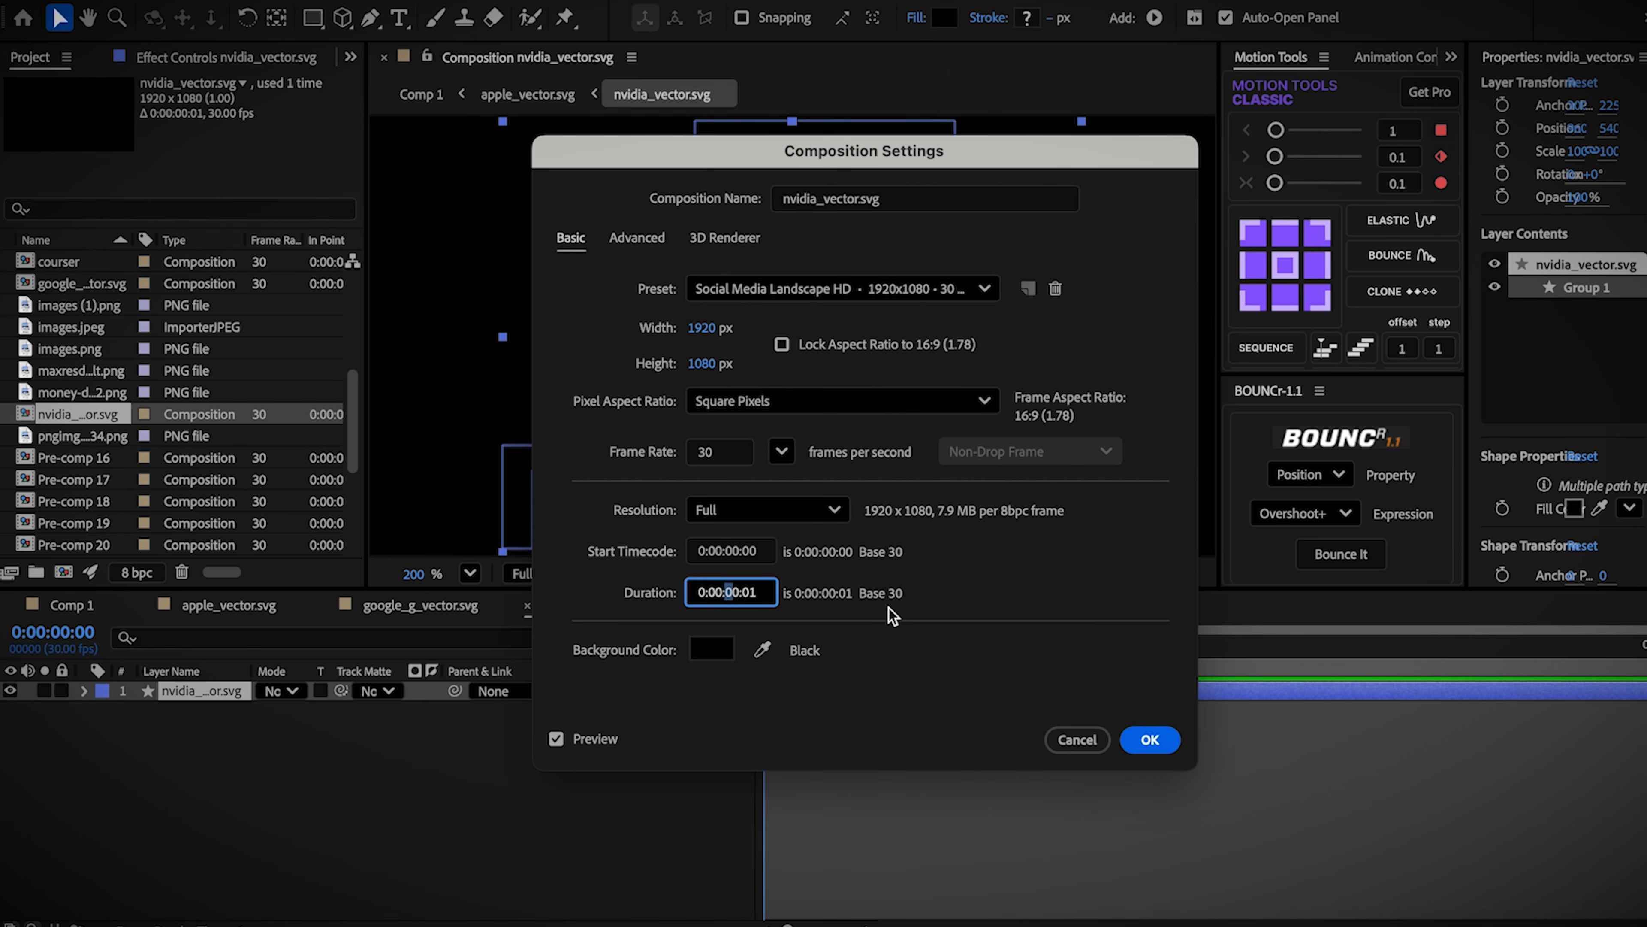
pyautogui.click(1152, 743)
pyautogui.moveTo(765, 688); pyautogui.dragTo(1555, 673)
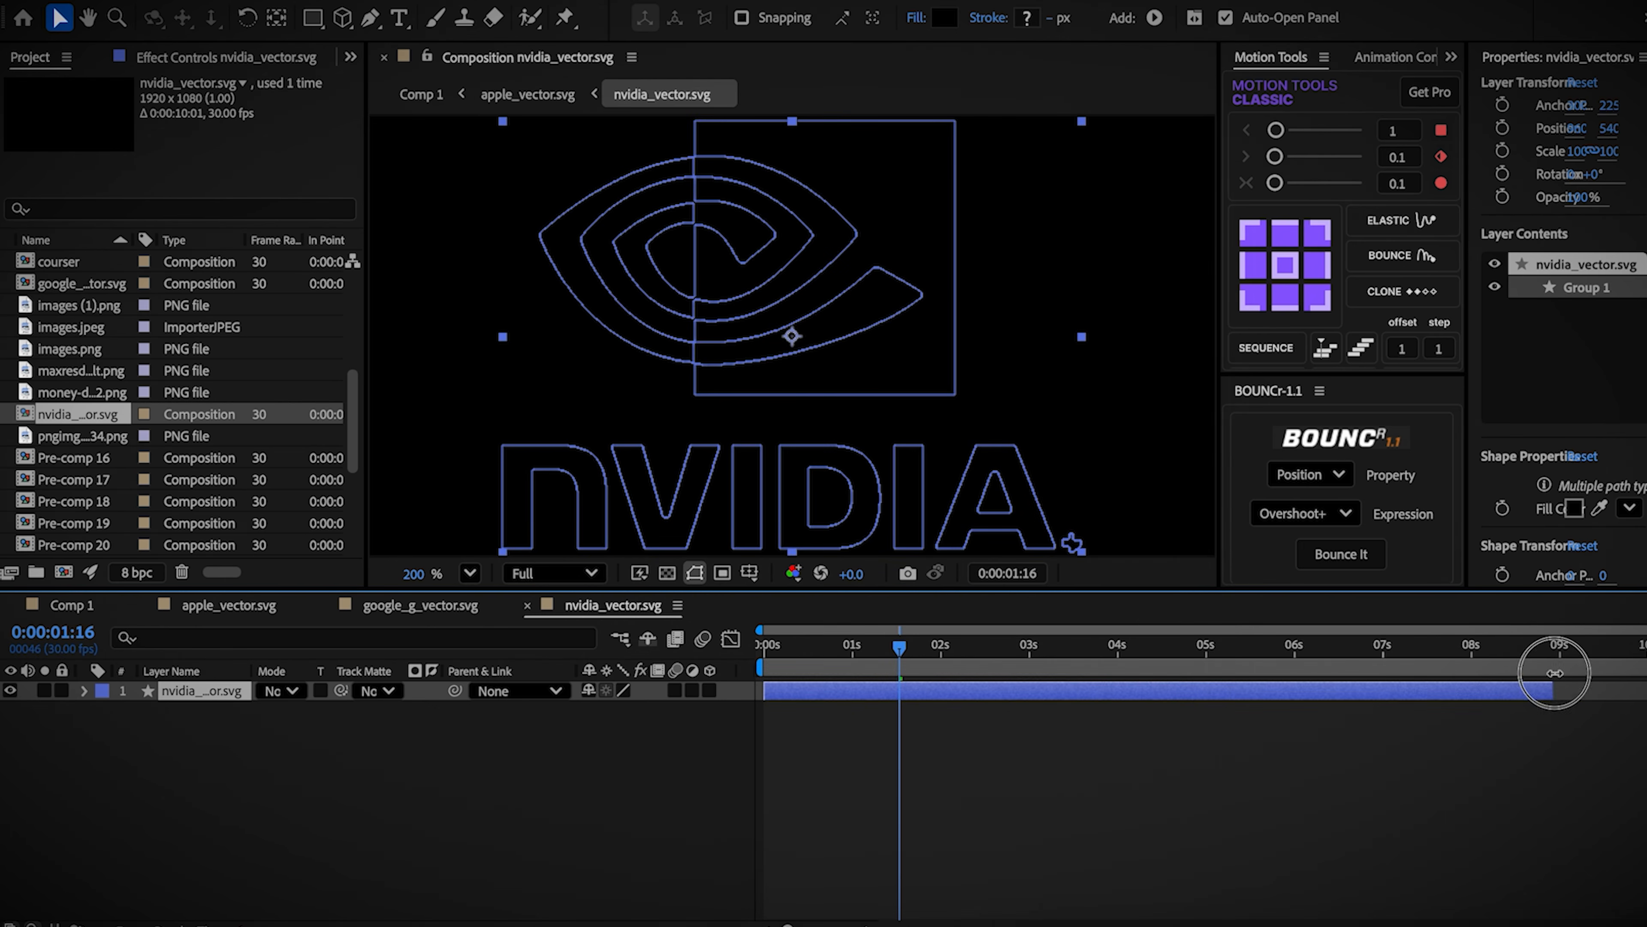
# Step: Fill the NVIDIA logo shape with white, make its layer 3D and switch its composition from the Classic 3D renderer
pyautogui.click(944, 17)
pyautogui.click(868, 592)
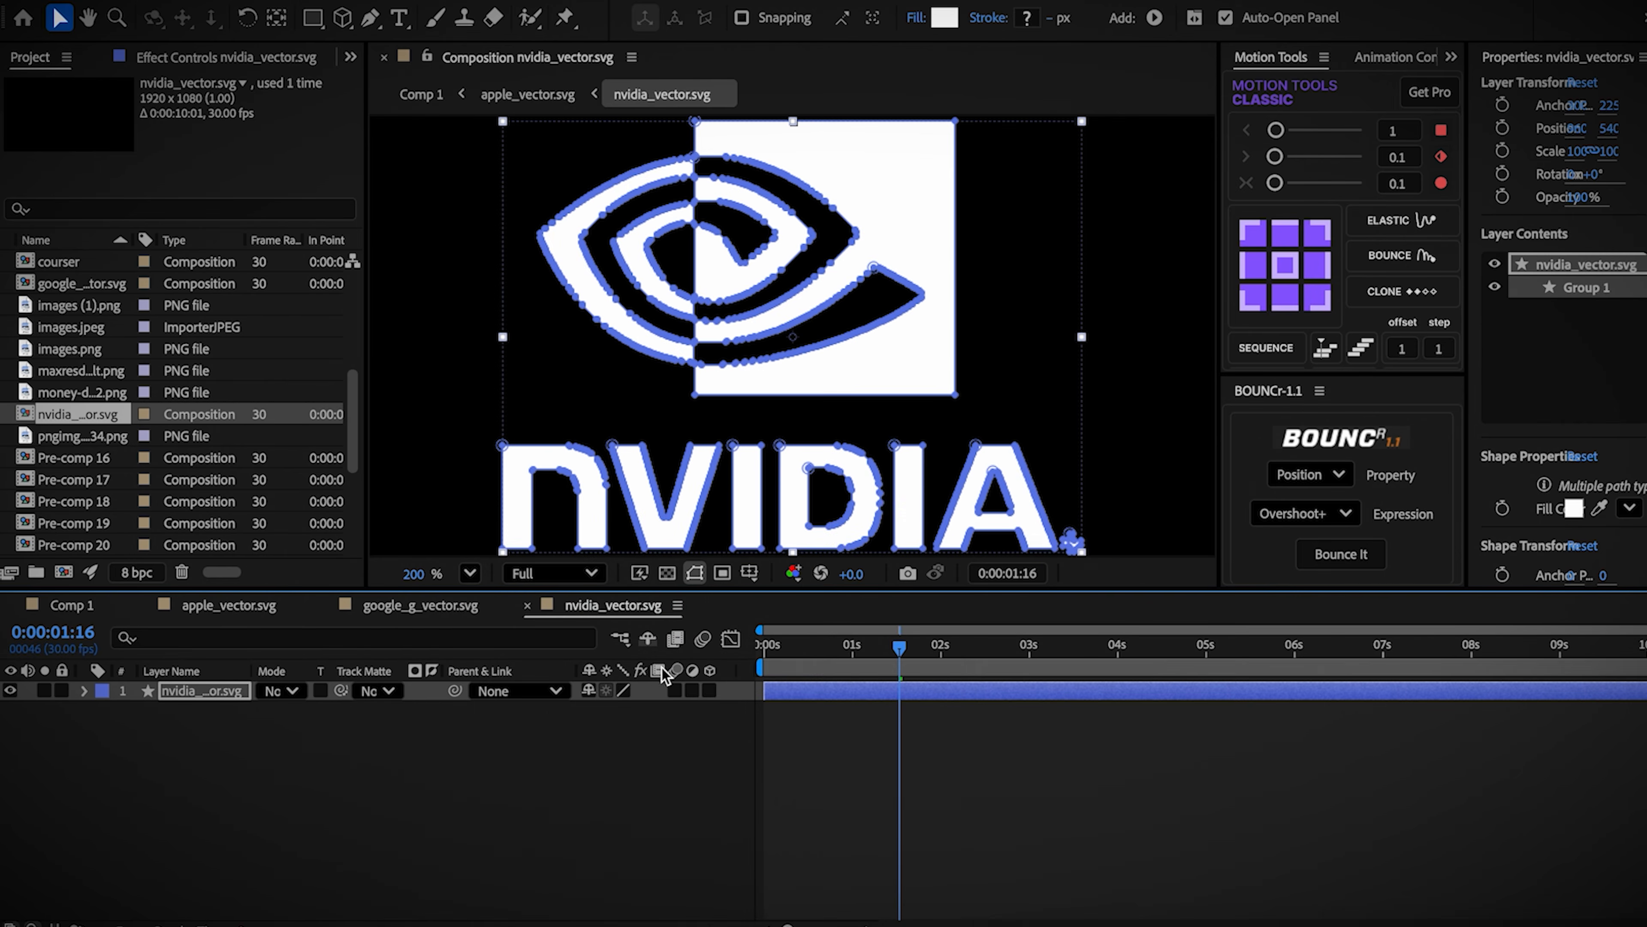
pyautogui.click(709, 690)
pyautogui.moveTo(1218, 526)
pyautogui.mouseDown()
pyautogui.moveTo(1321, 538)
pyautogui.moveTo(1218, 526)
pyautogui.mouseUp()
pyautogui.click(1304, 571)
pyautogui.click(1298, 633)
# Step: Choose a bevel style for the NVIDIA logo and set its extrusion depth to 200
pyautogui.click(106, 749)
pyautogui.click(651, 768)
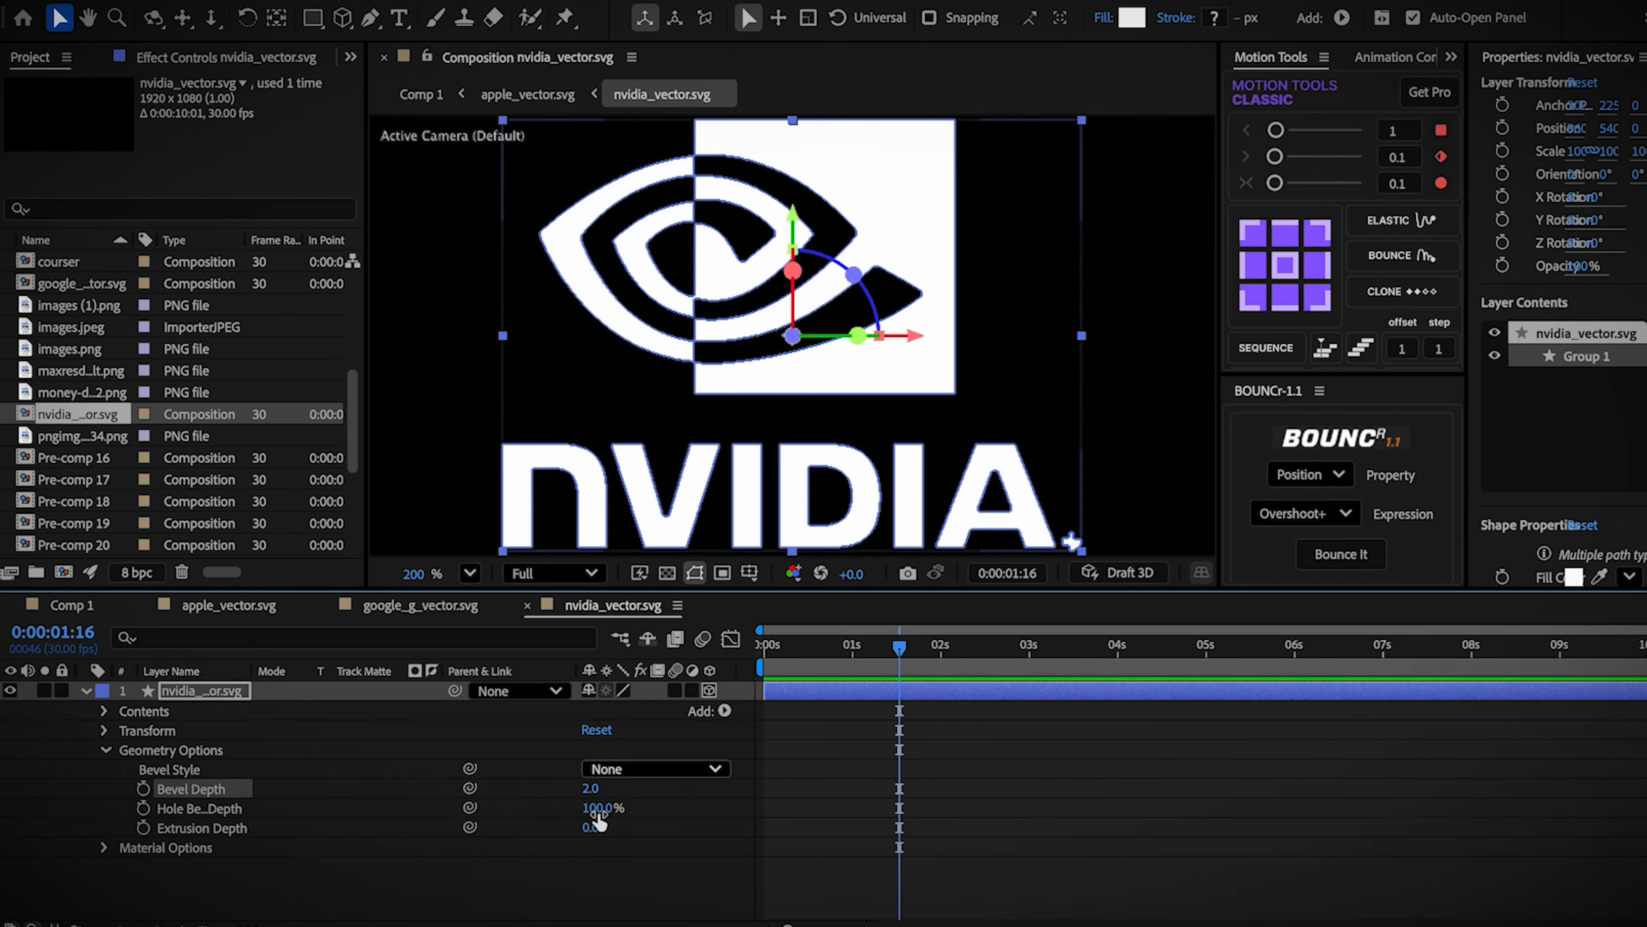
pyautogui.click(591, 827)
pyautogui.write('200')
pyautogui.press('Return')
# Step: Adjust the NVIDIA logo layer's material options for a dark metallic look
pyautogui.click(105, 749)
pyautogui.click(105, 769)
pyautogui.scroll(-2, 350, 830)
pyautogui.click(590, 890)
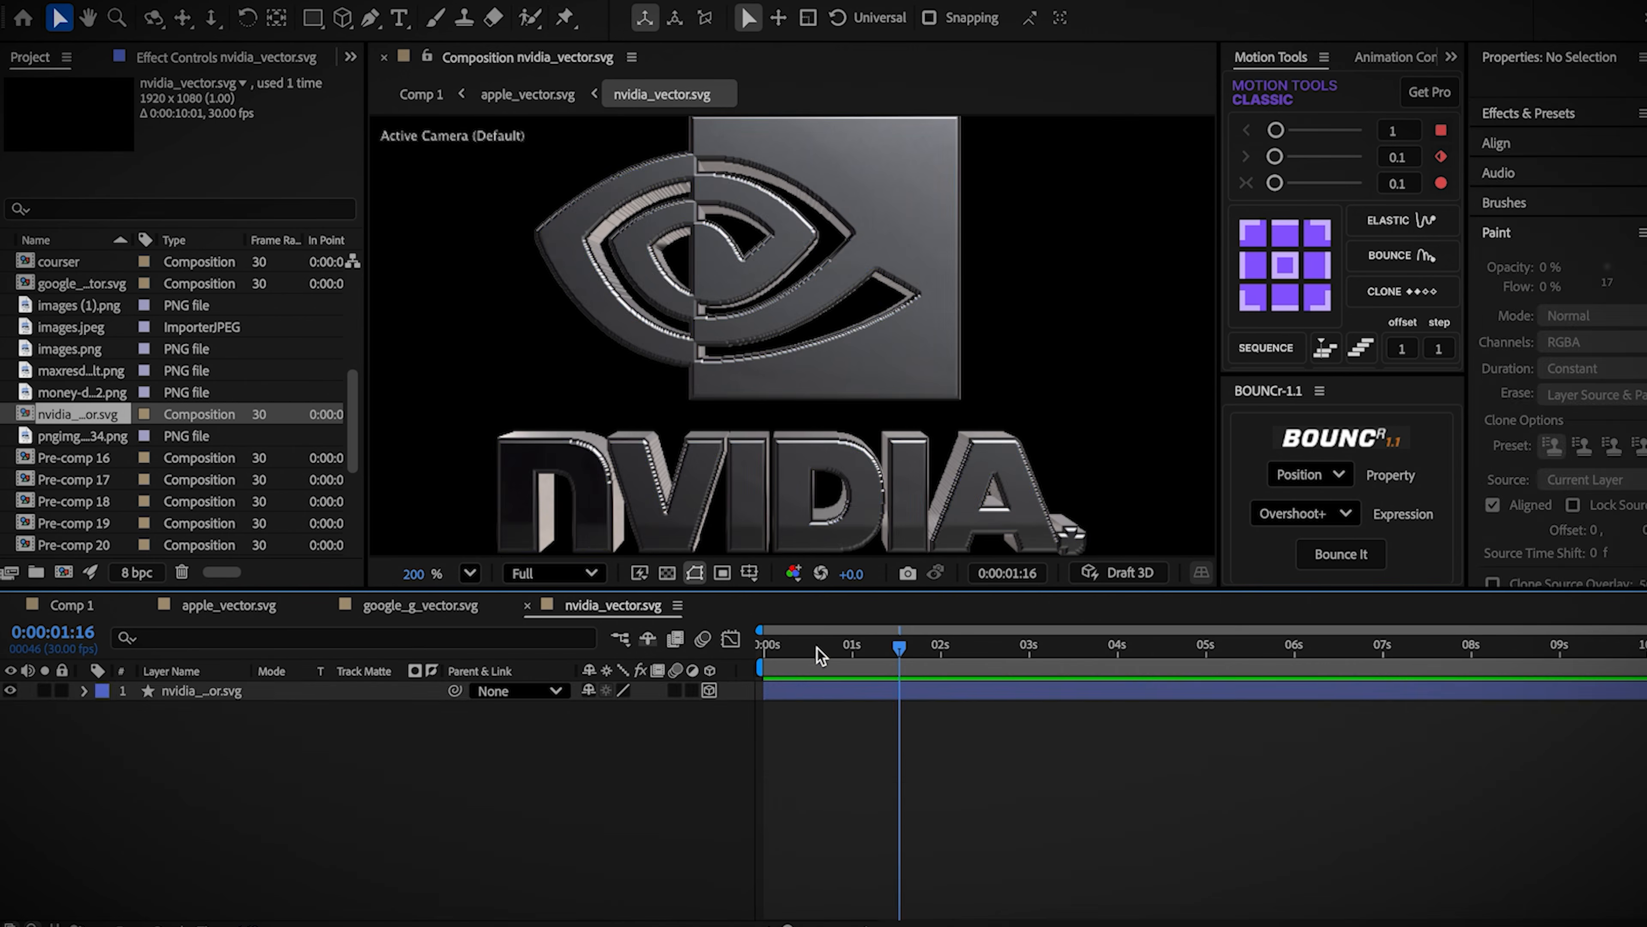
# Step: Paste the position, scale and rotation keyframes onto the NVIDIA logo at 0:00:00:00 and extend its nested layer across the Apple composition
pyautogui.click(802, 692)
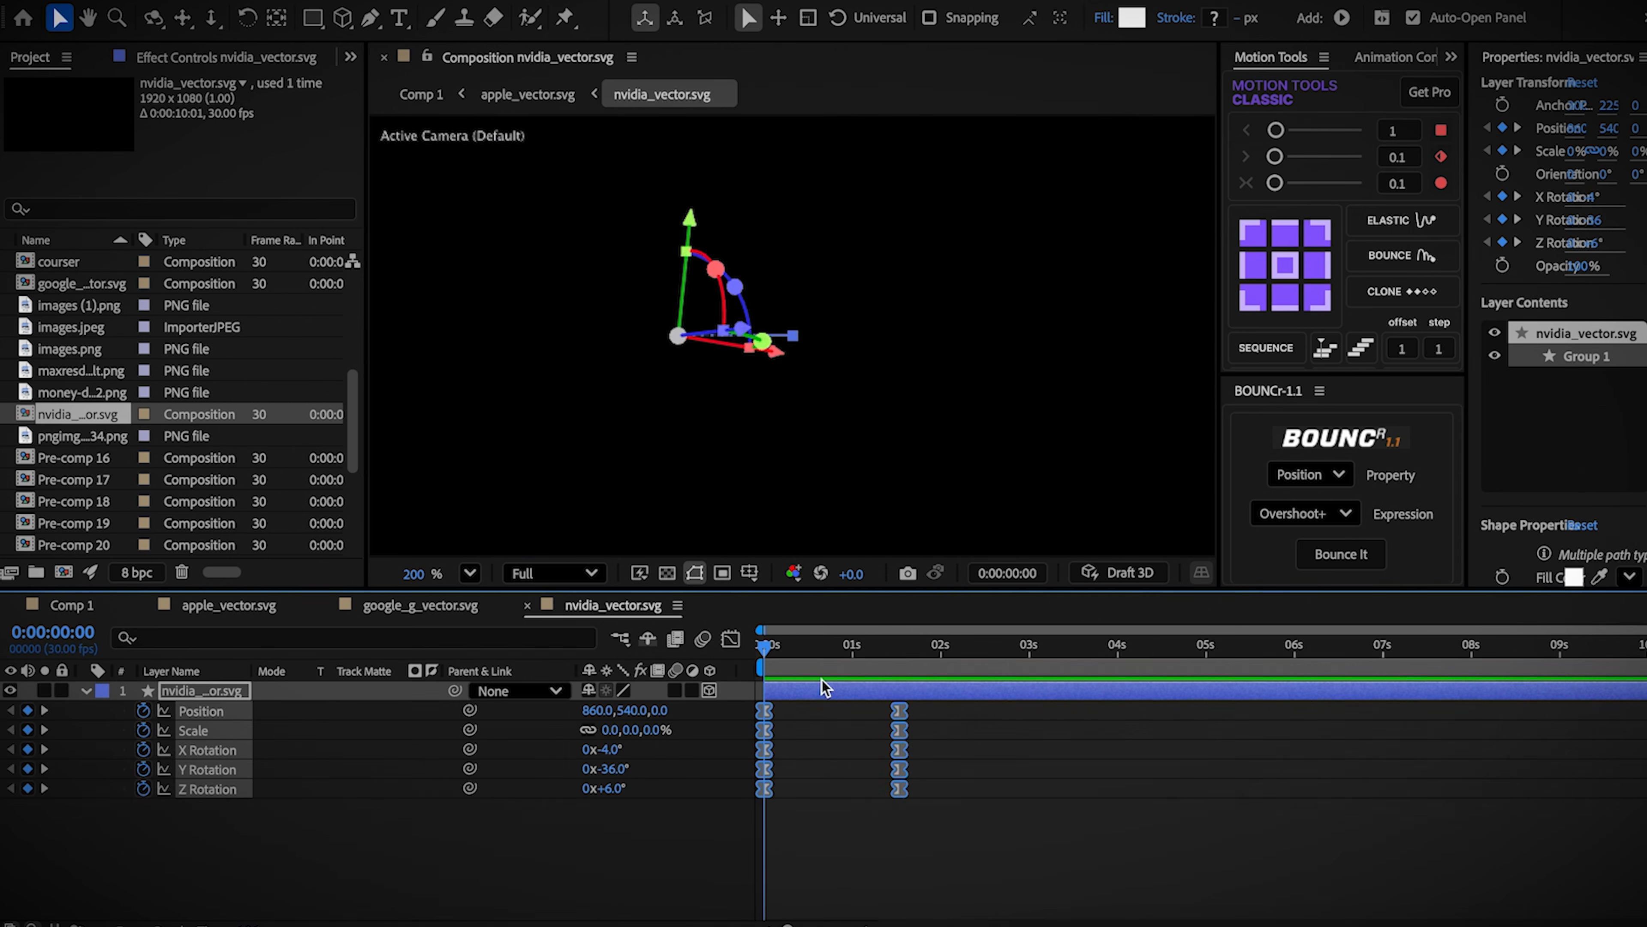
pyautogui.moveTo(827, 681); pyautogui.dragTo(894, 672)
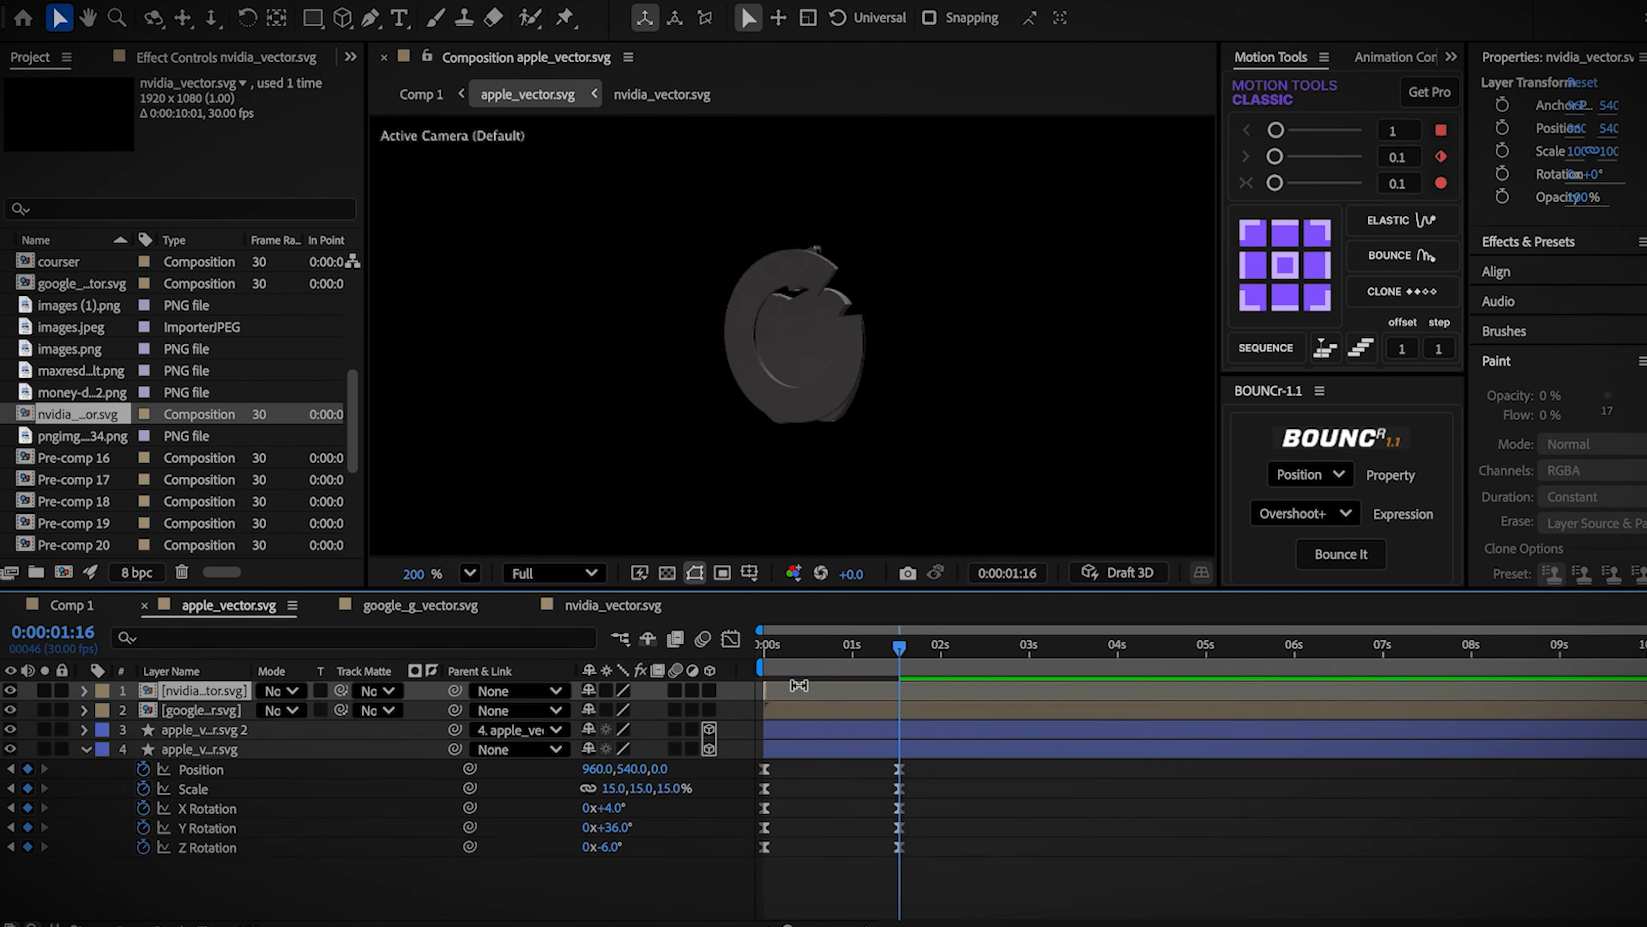
pyautogui.click(1397, 683)
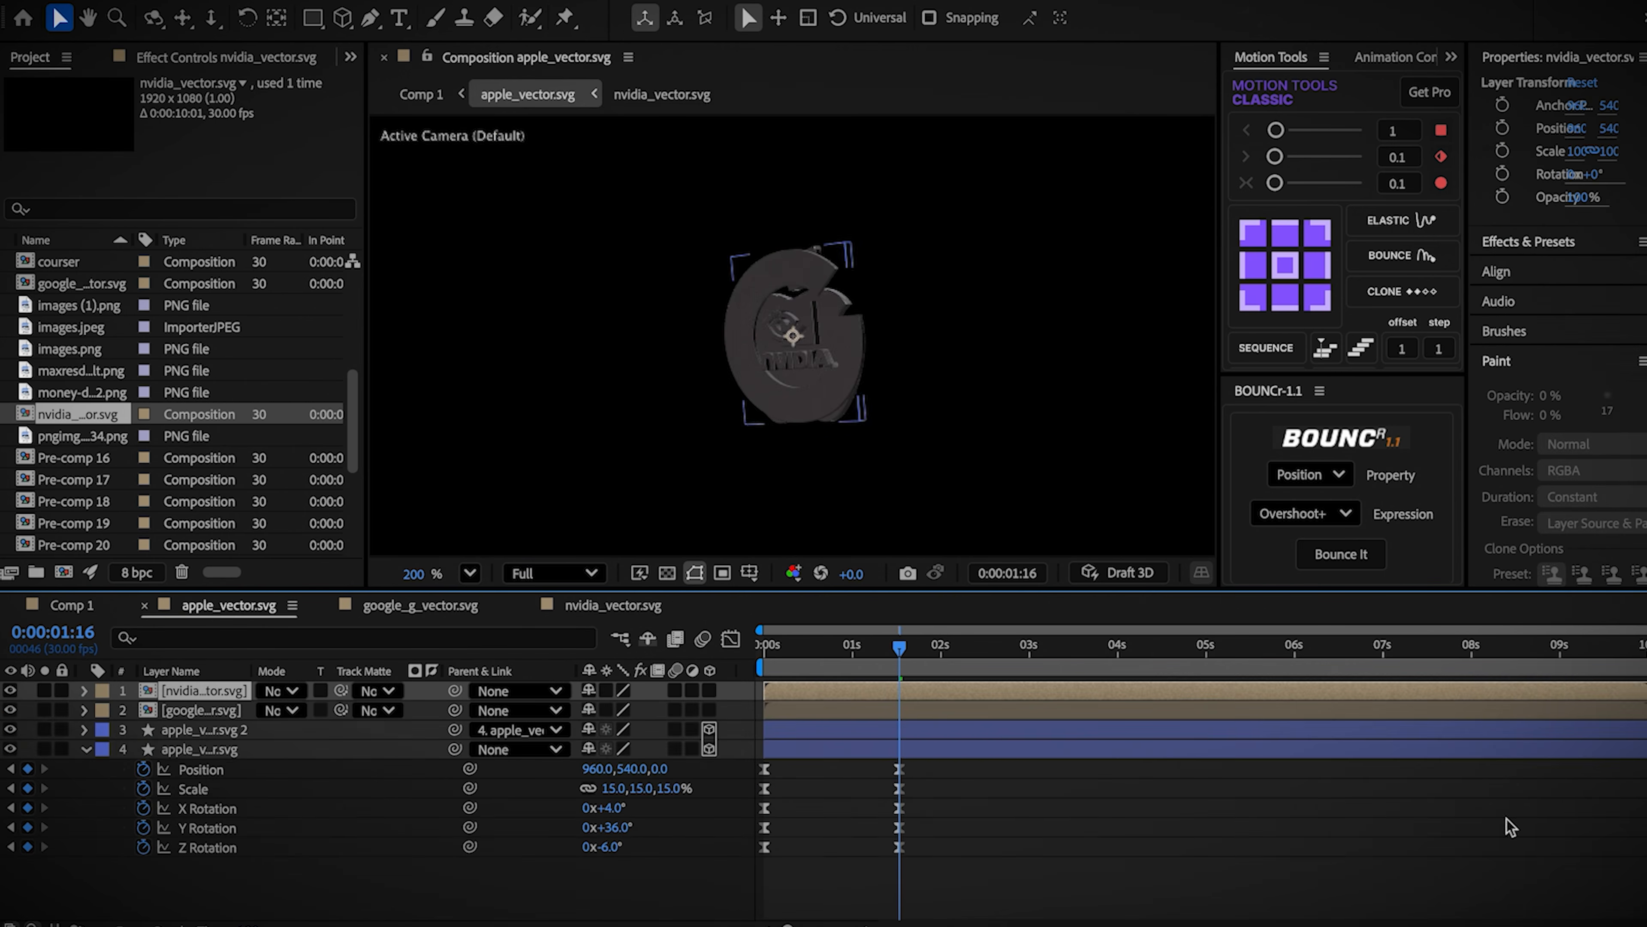
# Step: Nest the Windows logo composition in the Apple composition and set it to 1920 x 1080 with a duration of 0:00:10:01
pyautogui.click(95, 525)
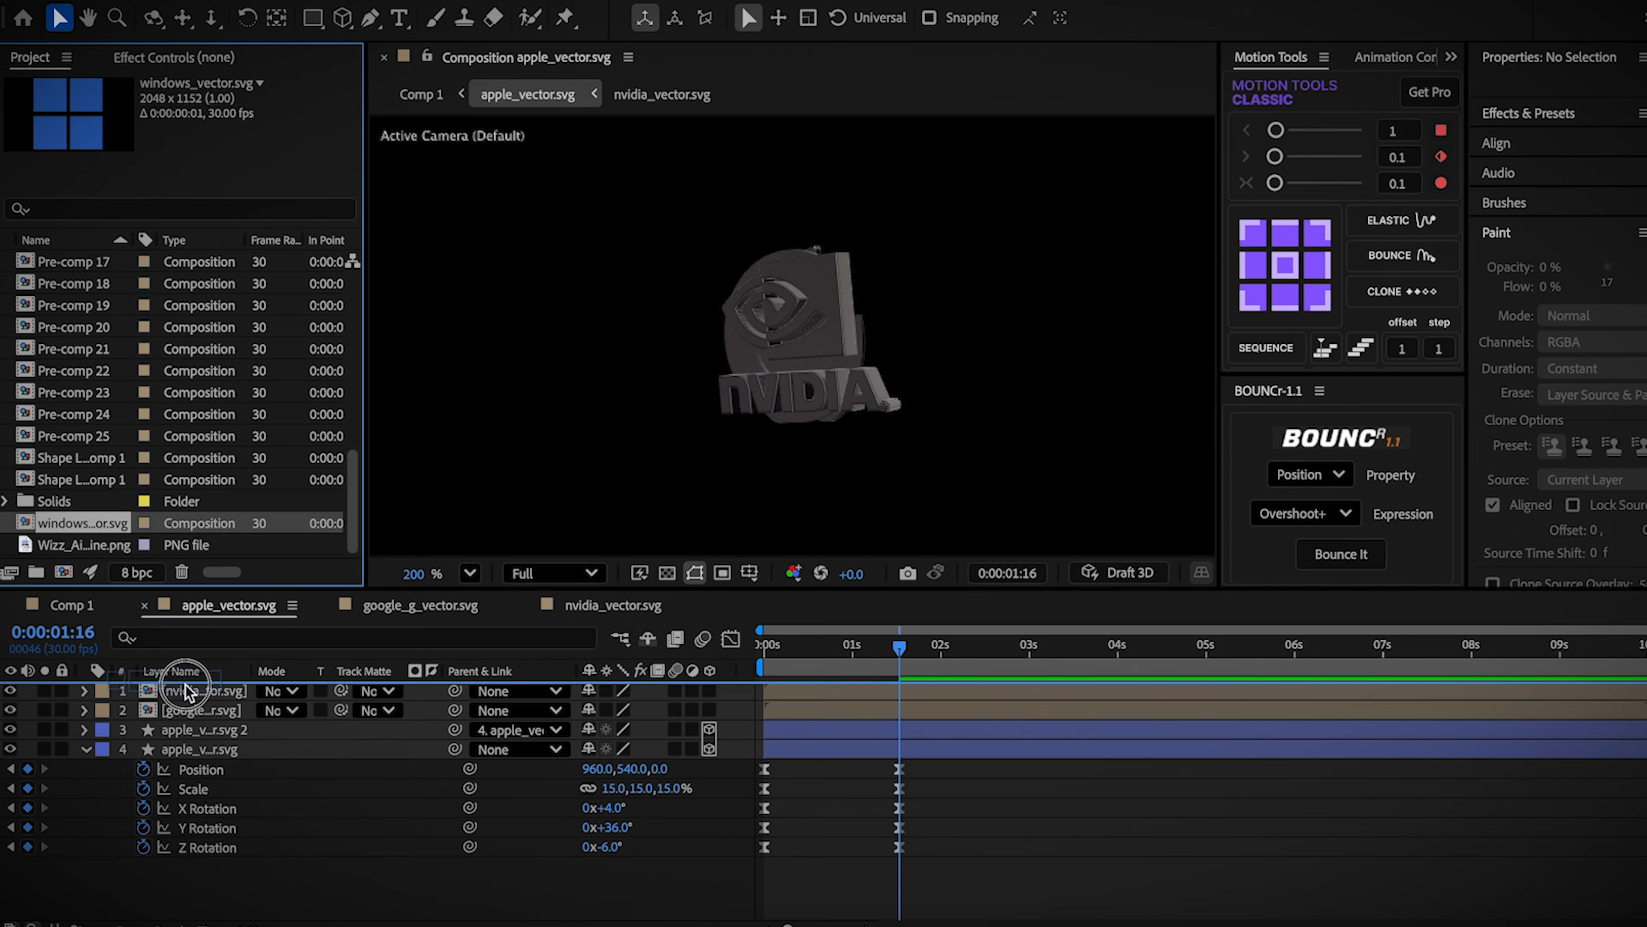
pyautogui.rightClick(344, 738)
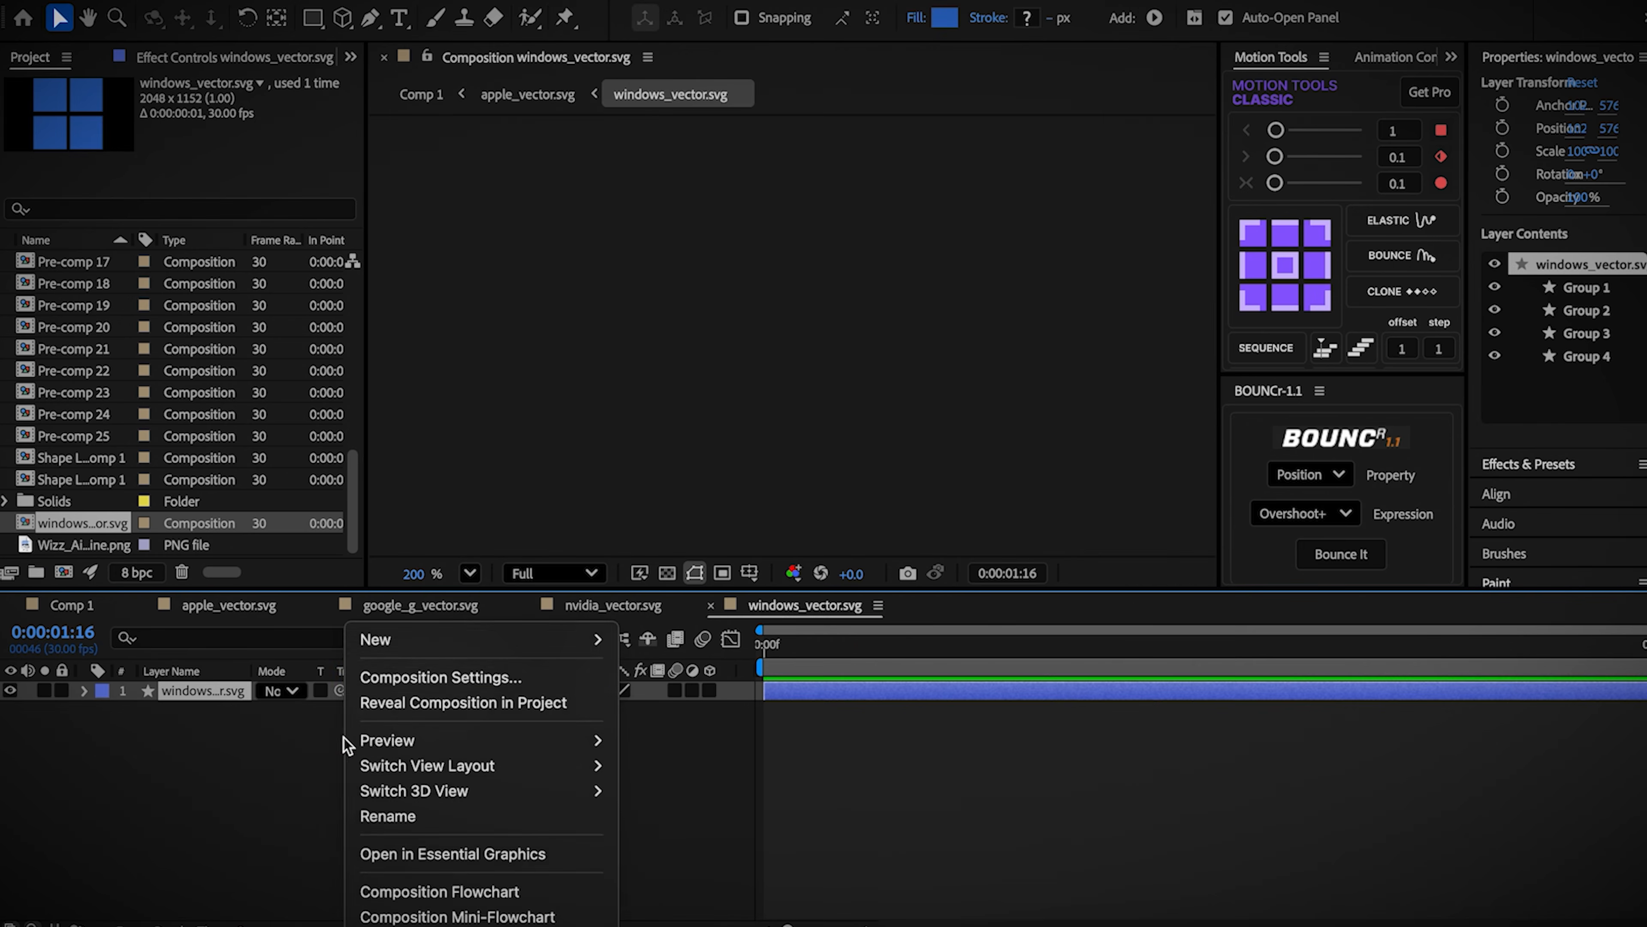
pyautogui.click(389, 677)
pyautogui.doubleClick(711, 324)
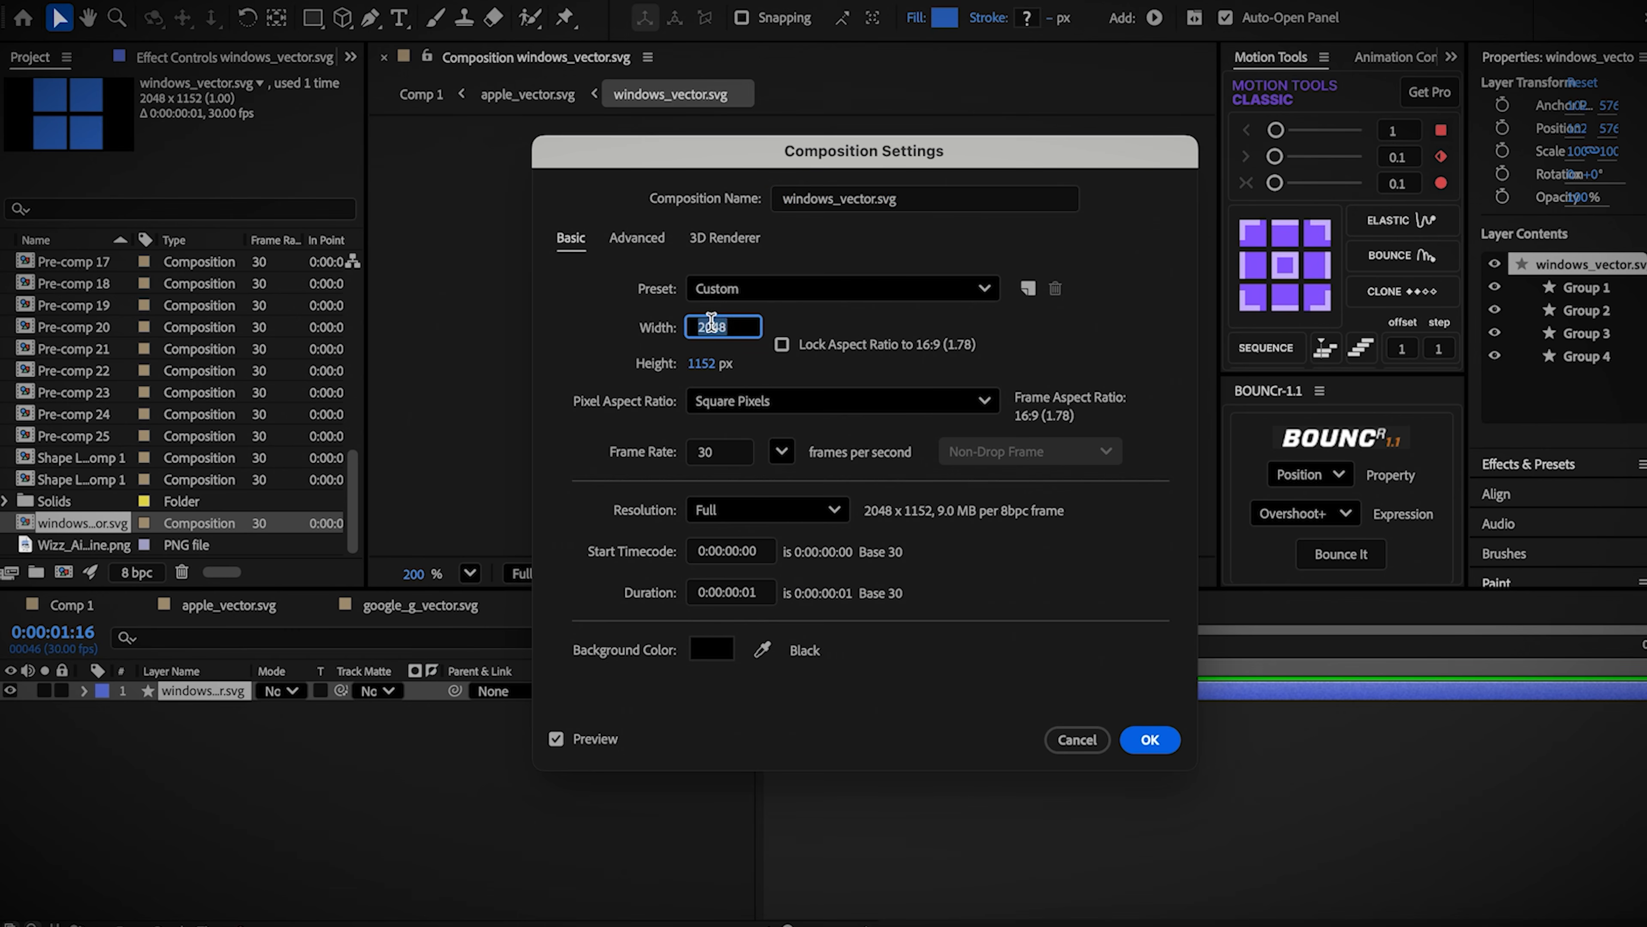
pyautogui.click(706, 371)
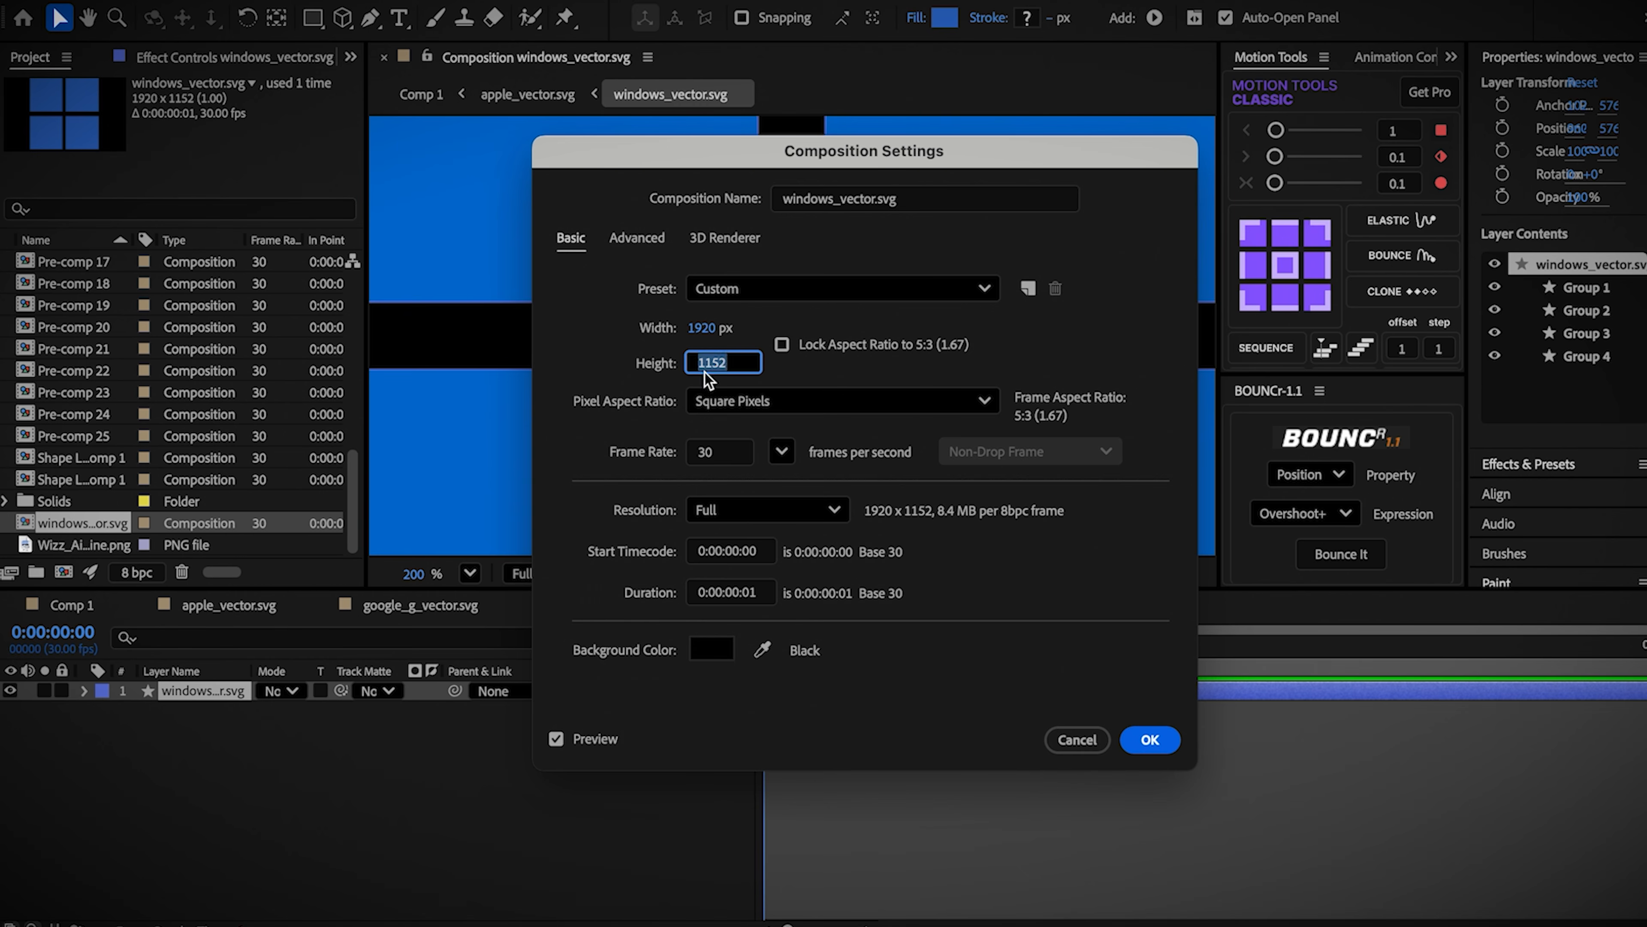
pyautogui.click(725, 592)
pyautogui.click(1144, 739)
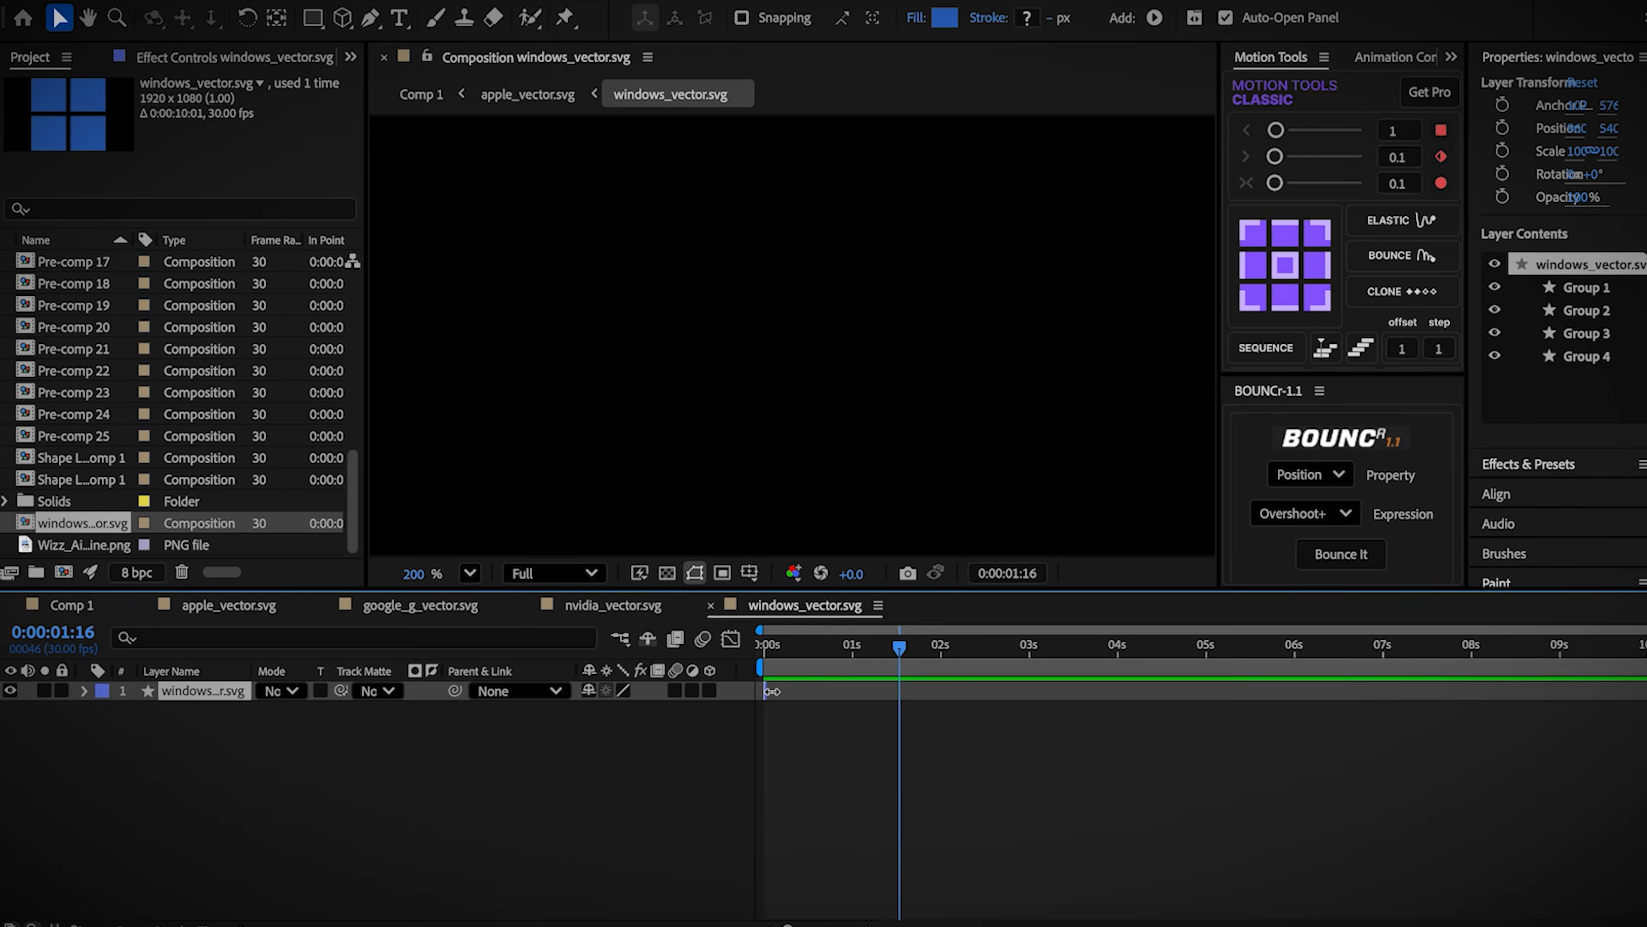
# Step: Fill all four groups of the Windows logo shape with white (FFFFFF)
pyautogui.click(943, 20)
pyautogui.click(394, 589)
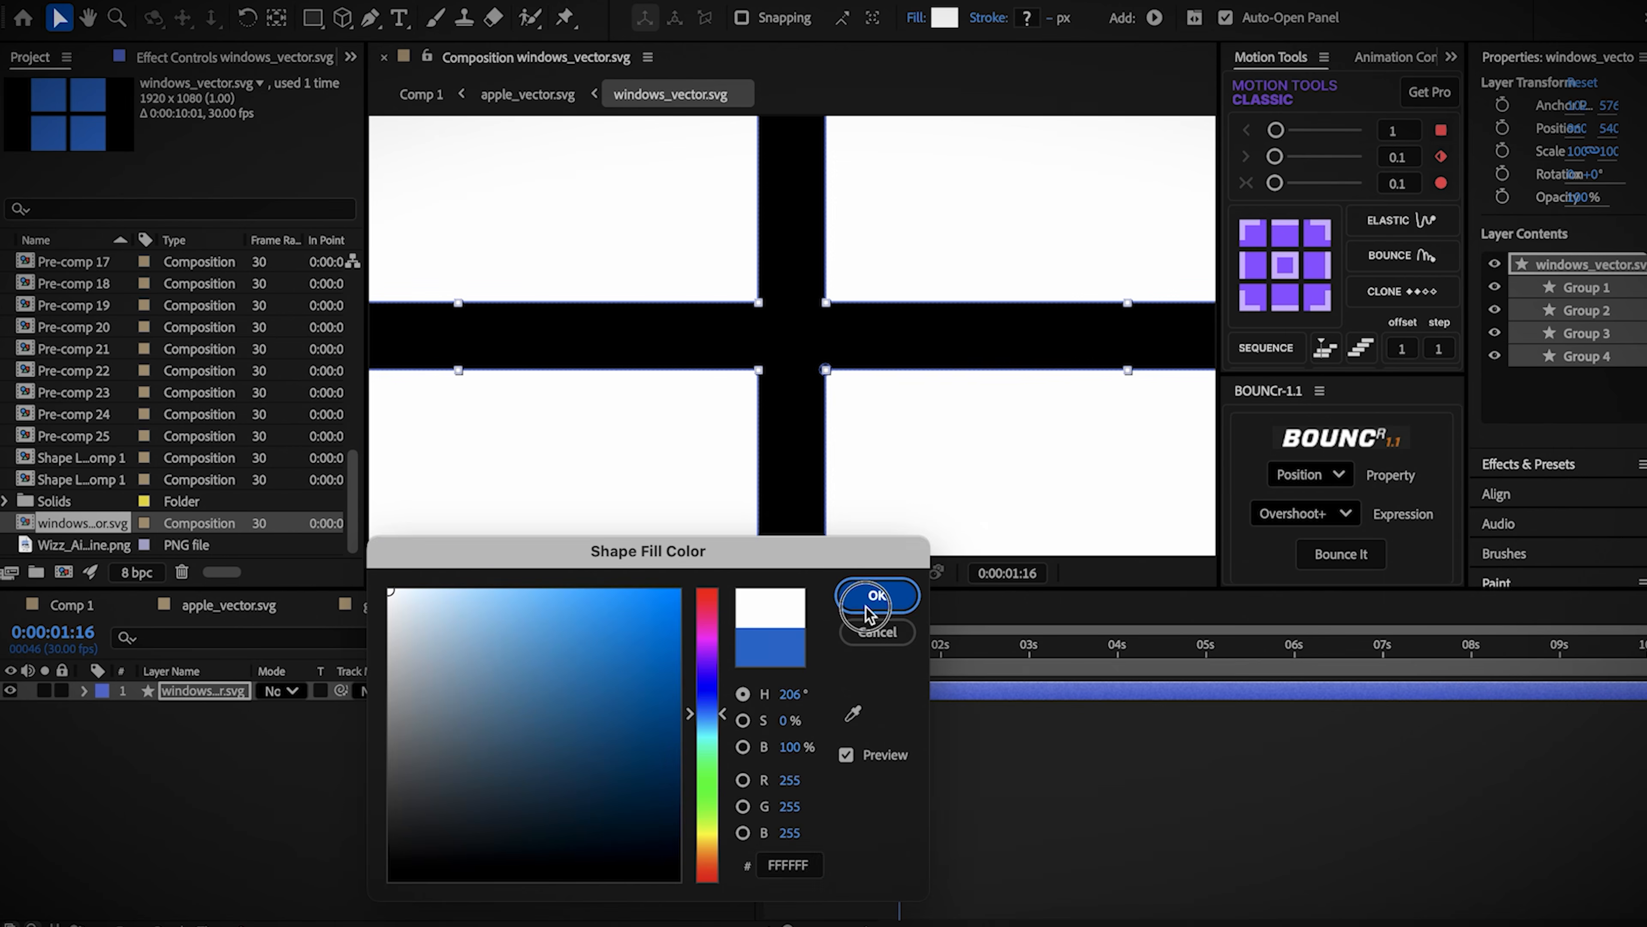
pyautogui.click(871, 602)
# Step: Make the Windows logo layer 3D and switch its composition from the Classic 3D renderer to one that supports extrusion
pyautogui.click(709, 689)
pyautogui.moveTo(1221, 519); pyautogui.dragTo(1289, 522)
pyautogui.click(1281, 576)
pyautogui.click(1292, 634)
# Step: Give the Windows logo a Convex bevel with a bevel depth of 5 and an extrusion depth of 50
pyautogui.click(87, 692)
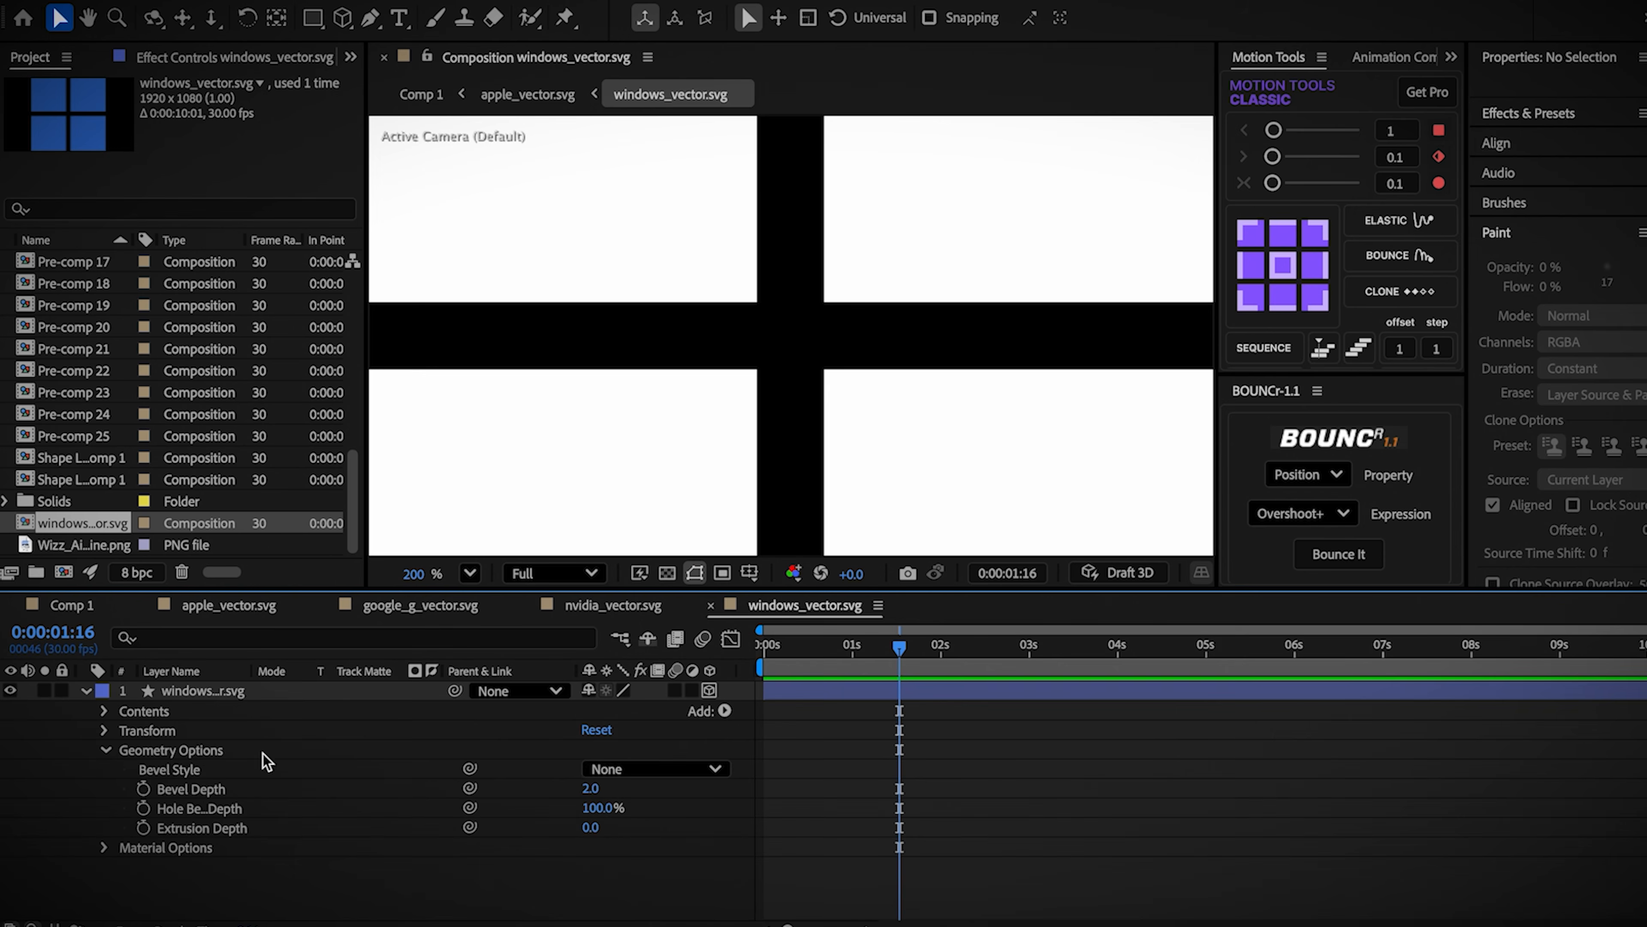
pyautogui.click(590, 770)
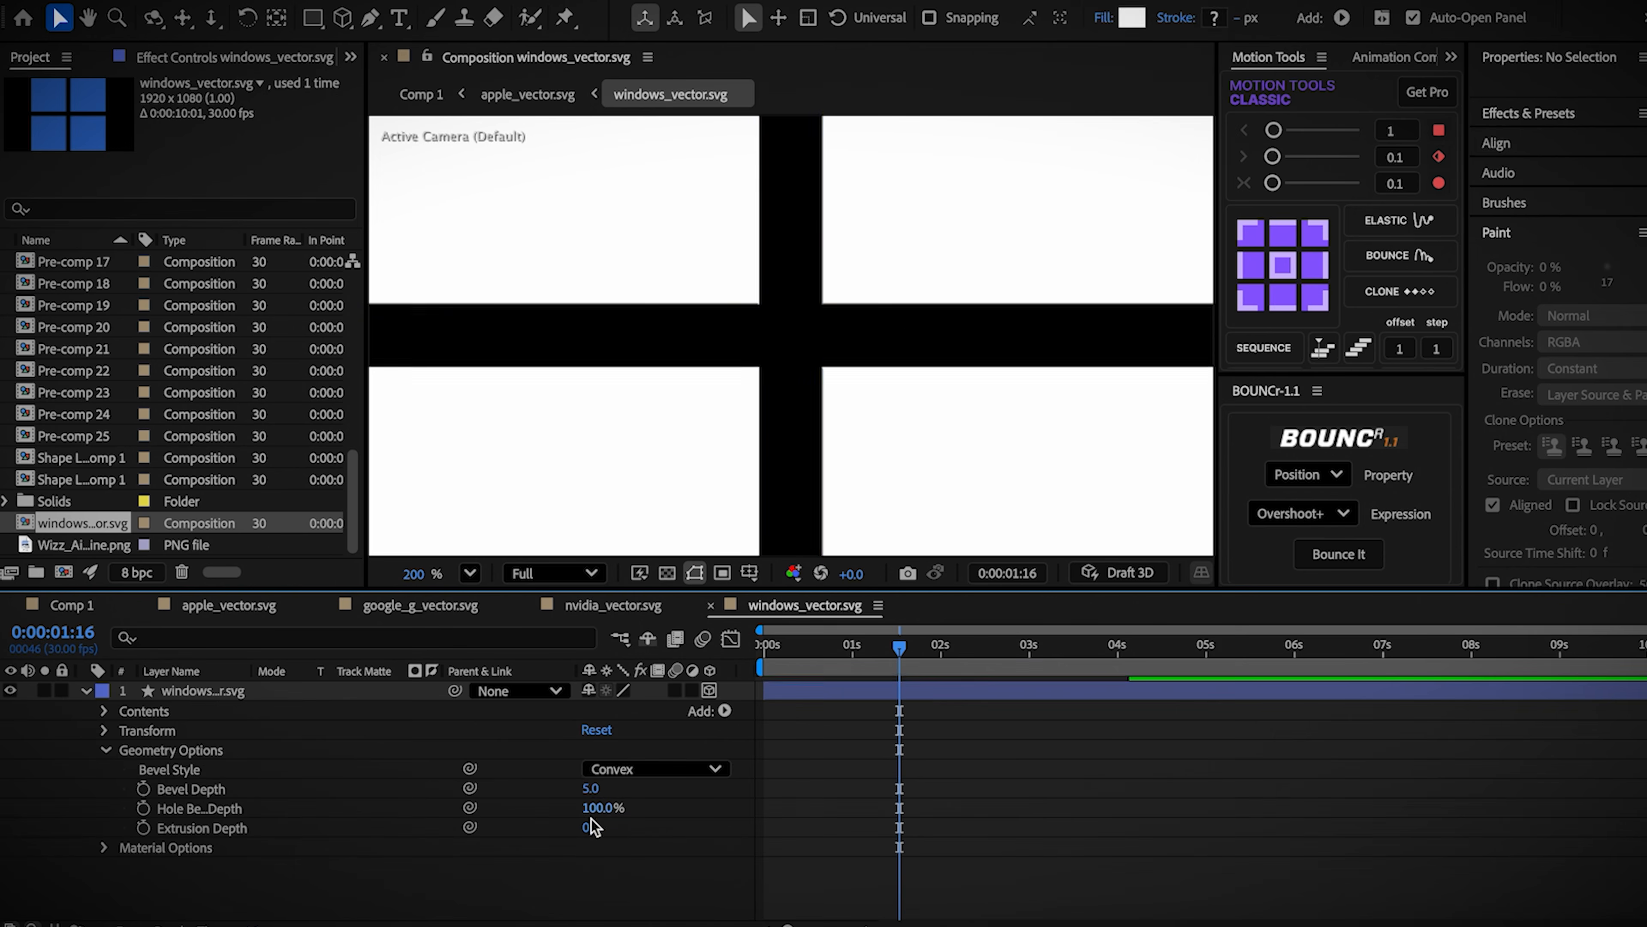
pyautogui.click(590, 828)
pyautogui.write('50')
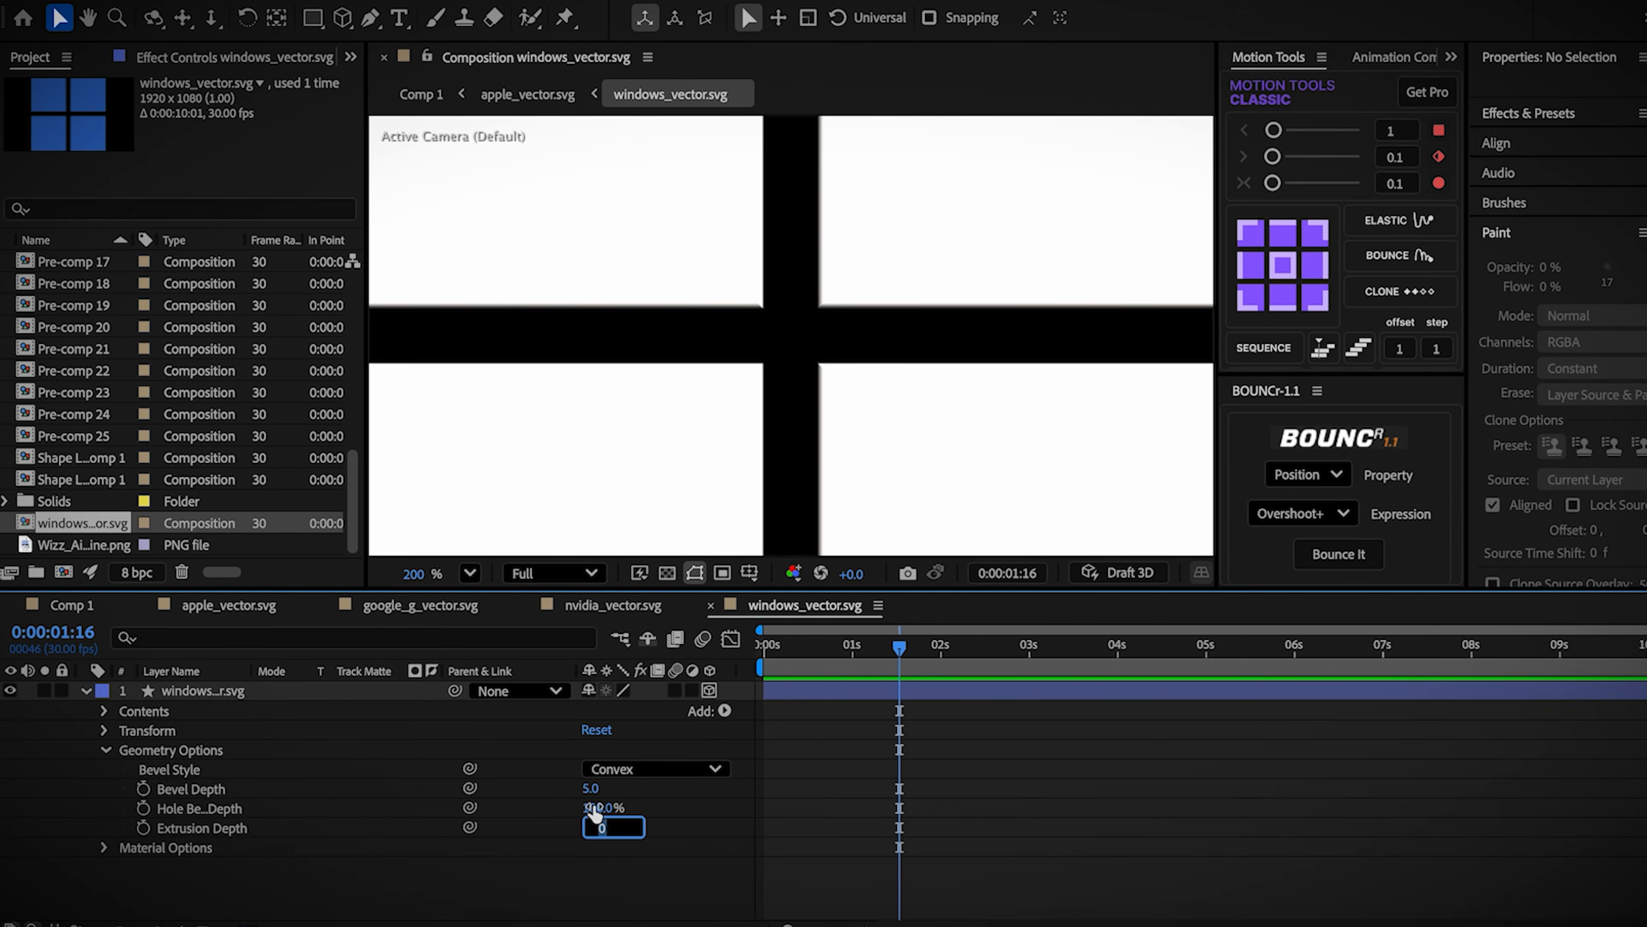
pyautogui.press('Return')
# Step: Set a dark metallic material on the Windows logo and paste the position, scale and rotation keyframes onto its layer
pyautogui.click(104, 770)
pyautogui.scroll(-1, 610, 880)
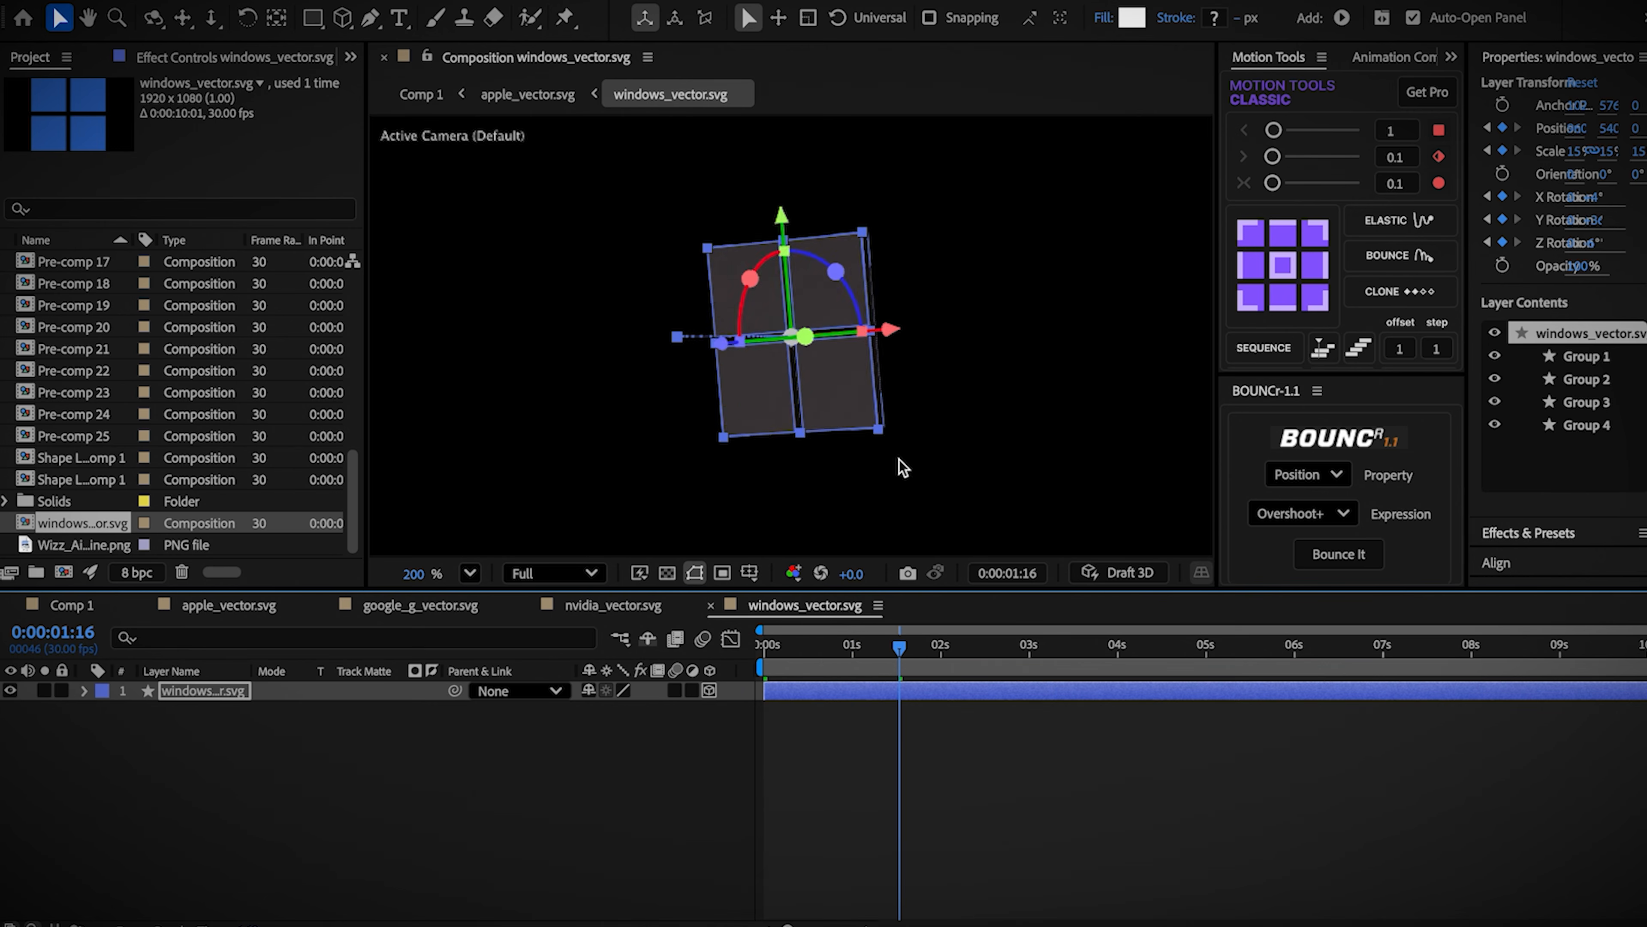
pyautogui.scroll(1, 887, 495)
pyautogui.click(897, 751)
pyautogui.click(901, 689)
pyautogui.press('u')
# Step: Extend the nested Windows logo layer across the full length of the Apple composition
pyautogui.click(902, 648)
pyautogui.click(257, 605)
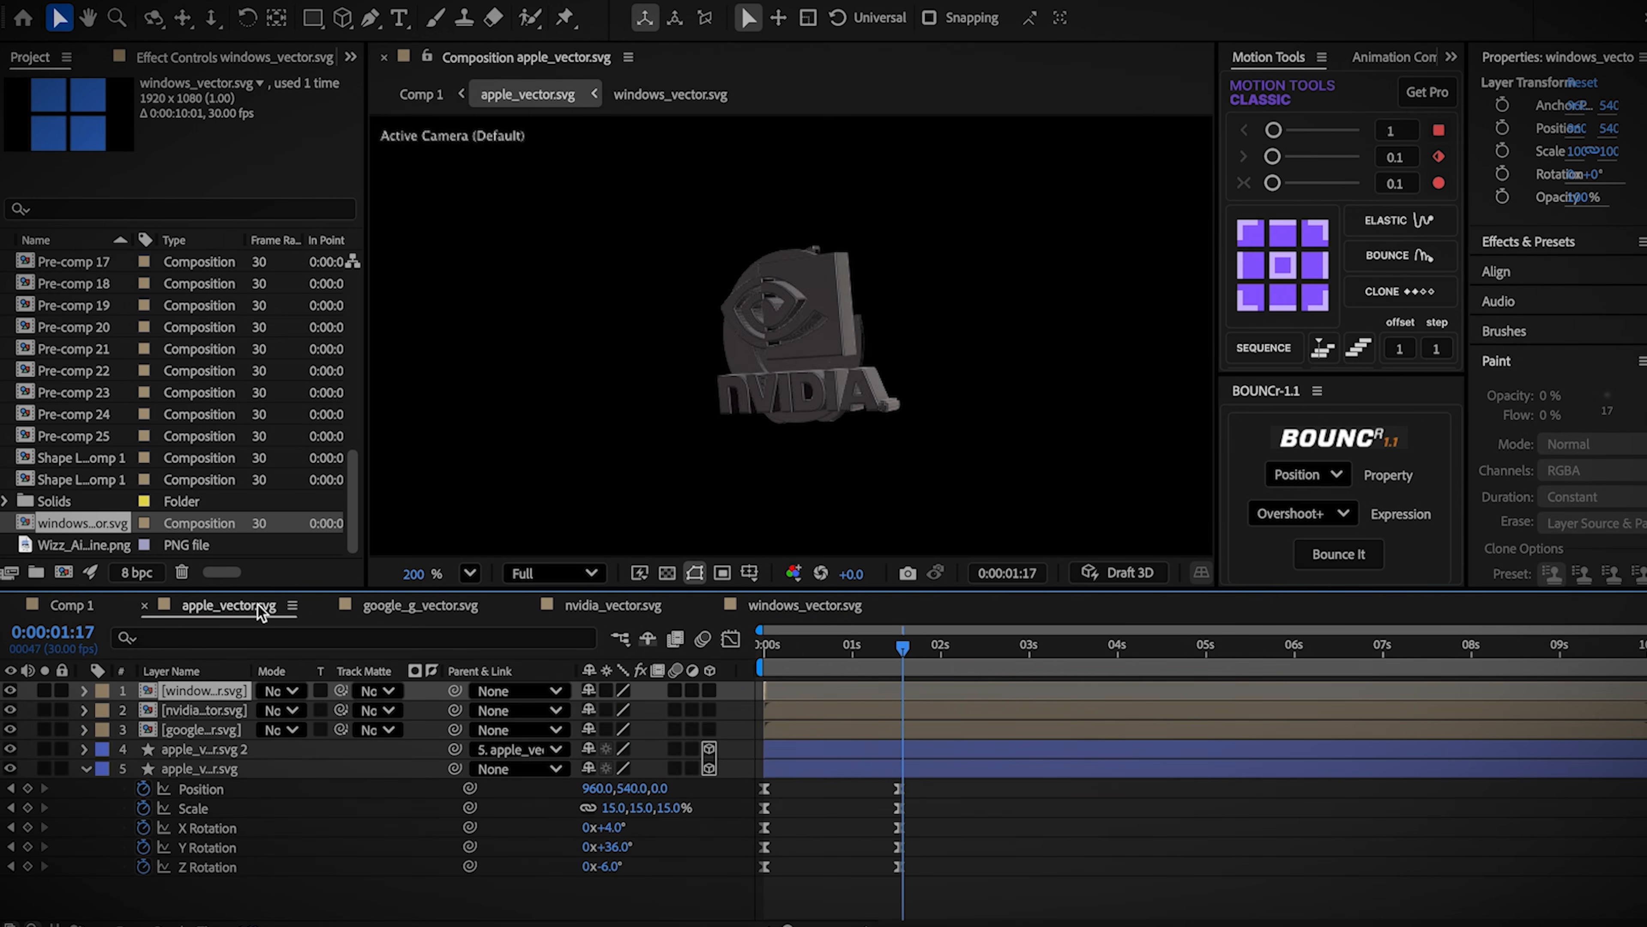
pyautogui.doubleClick(775, 689)
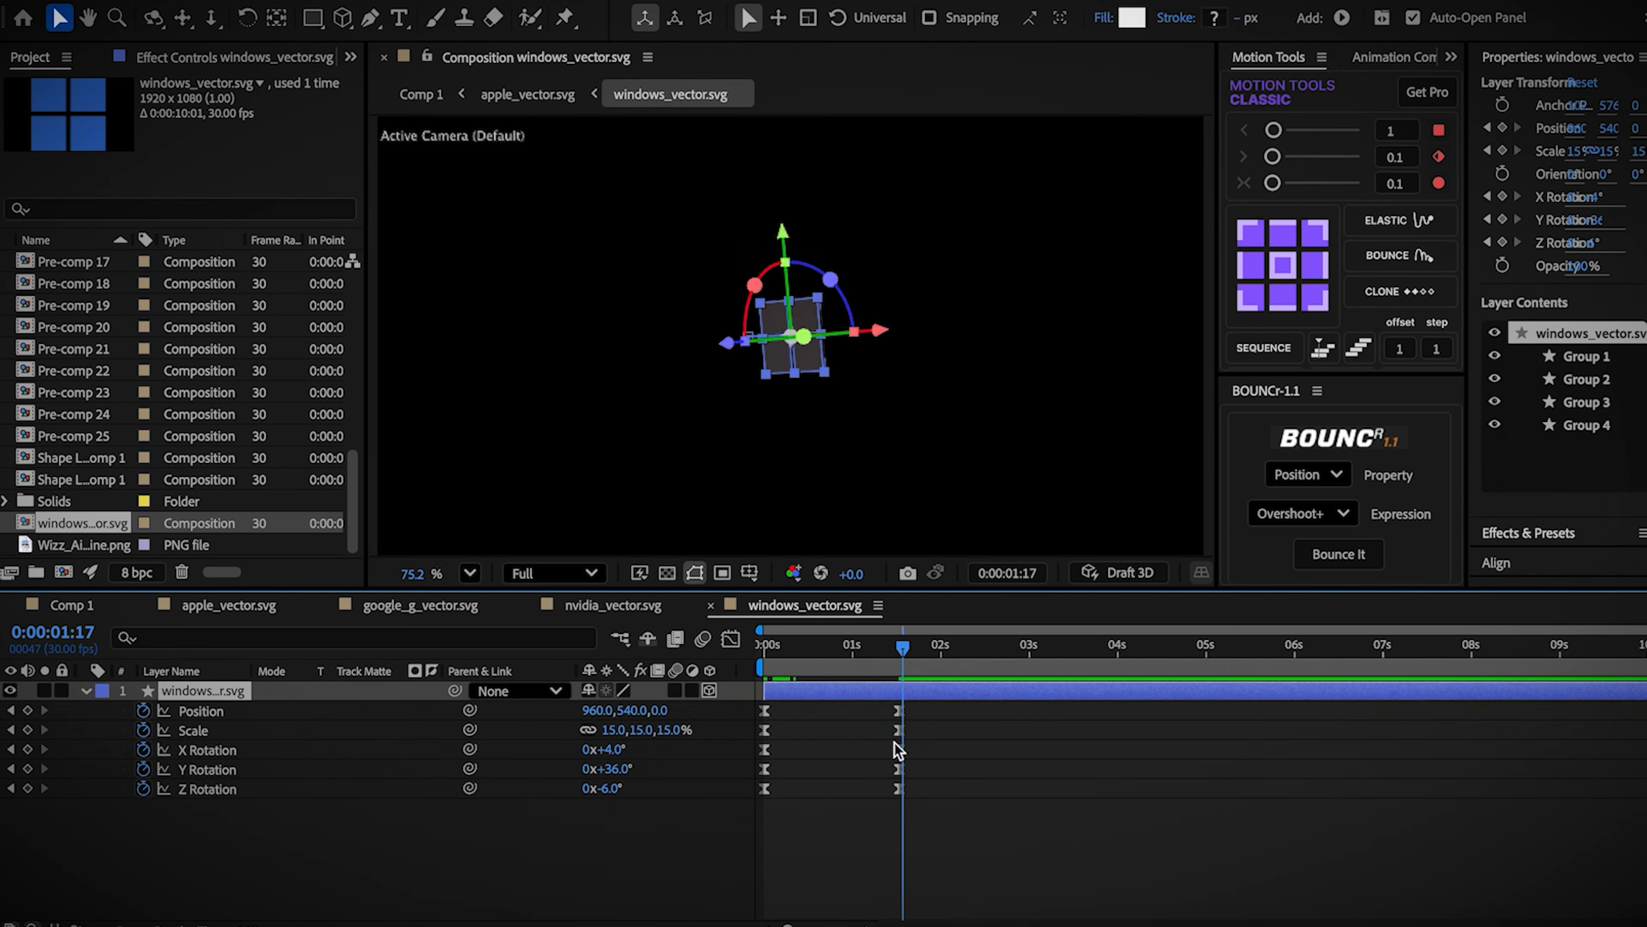
# Step: Move the Windows, NVIDIA and Google logo layers out of the Apple composition into Comp 1
pyautogui.click(10, 710)
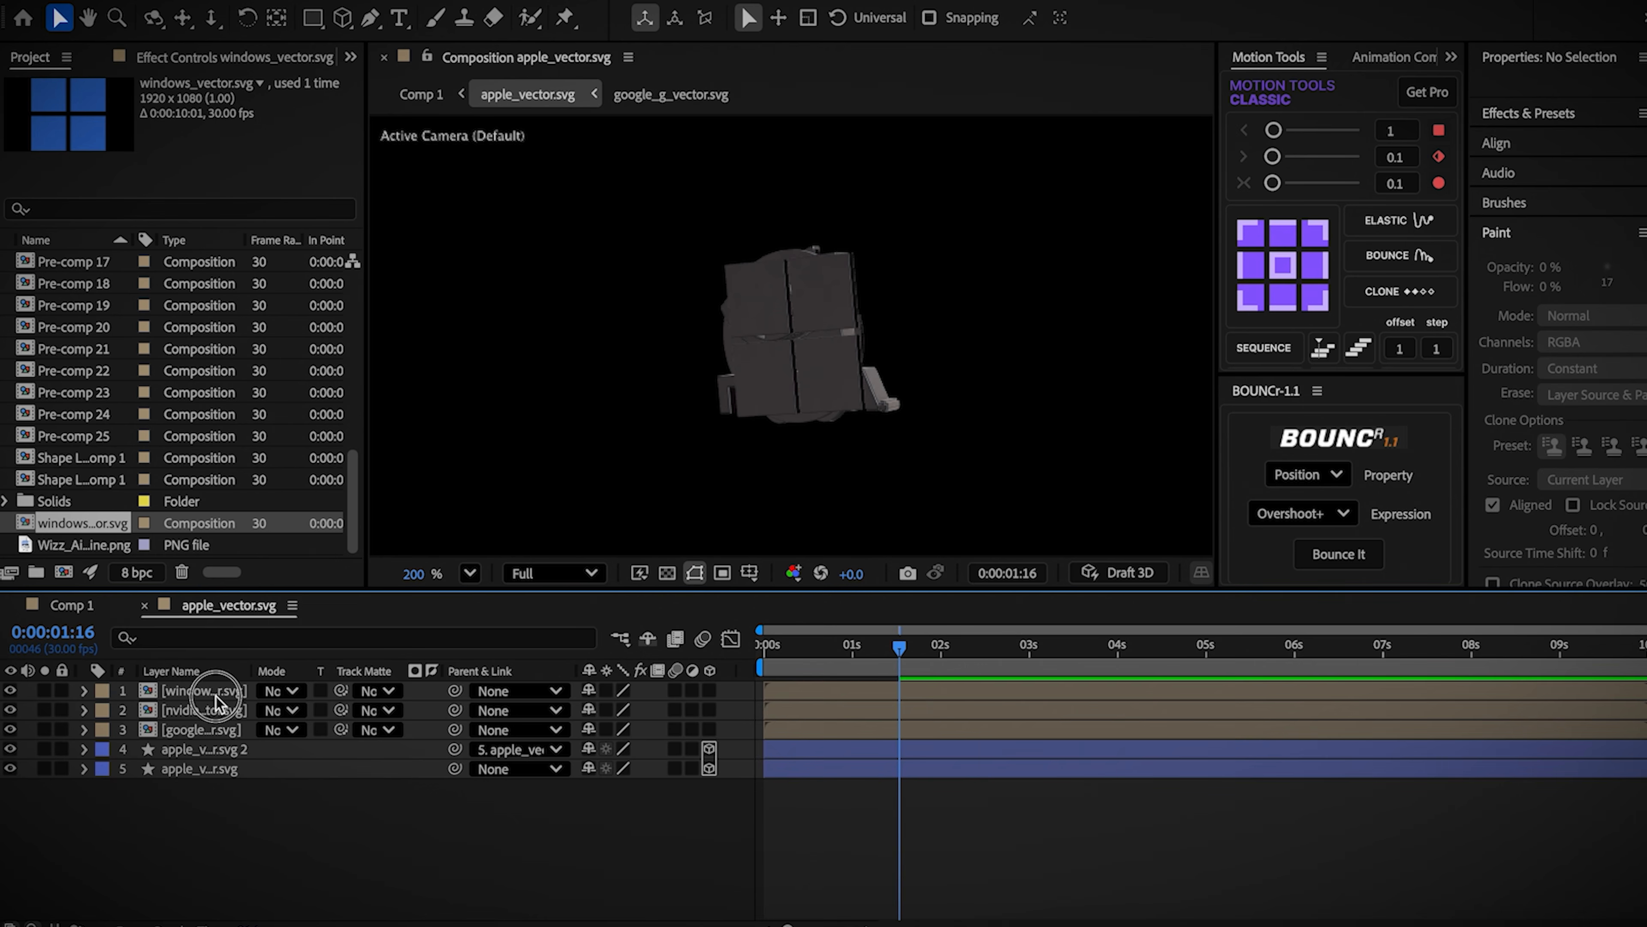
pyautogui.click(216, 694)
pyautogui.keyDown('shift'); pyautogui.click(211, 731); pyautogui.keyUp('shift')
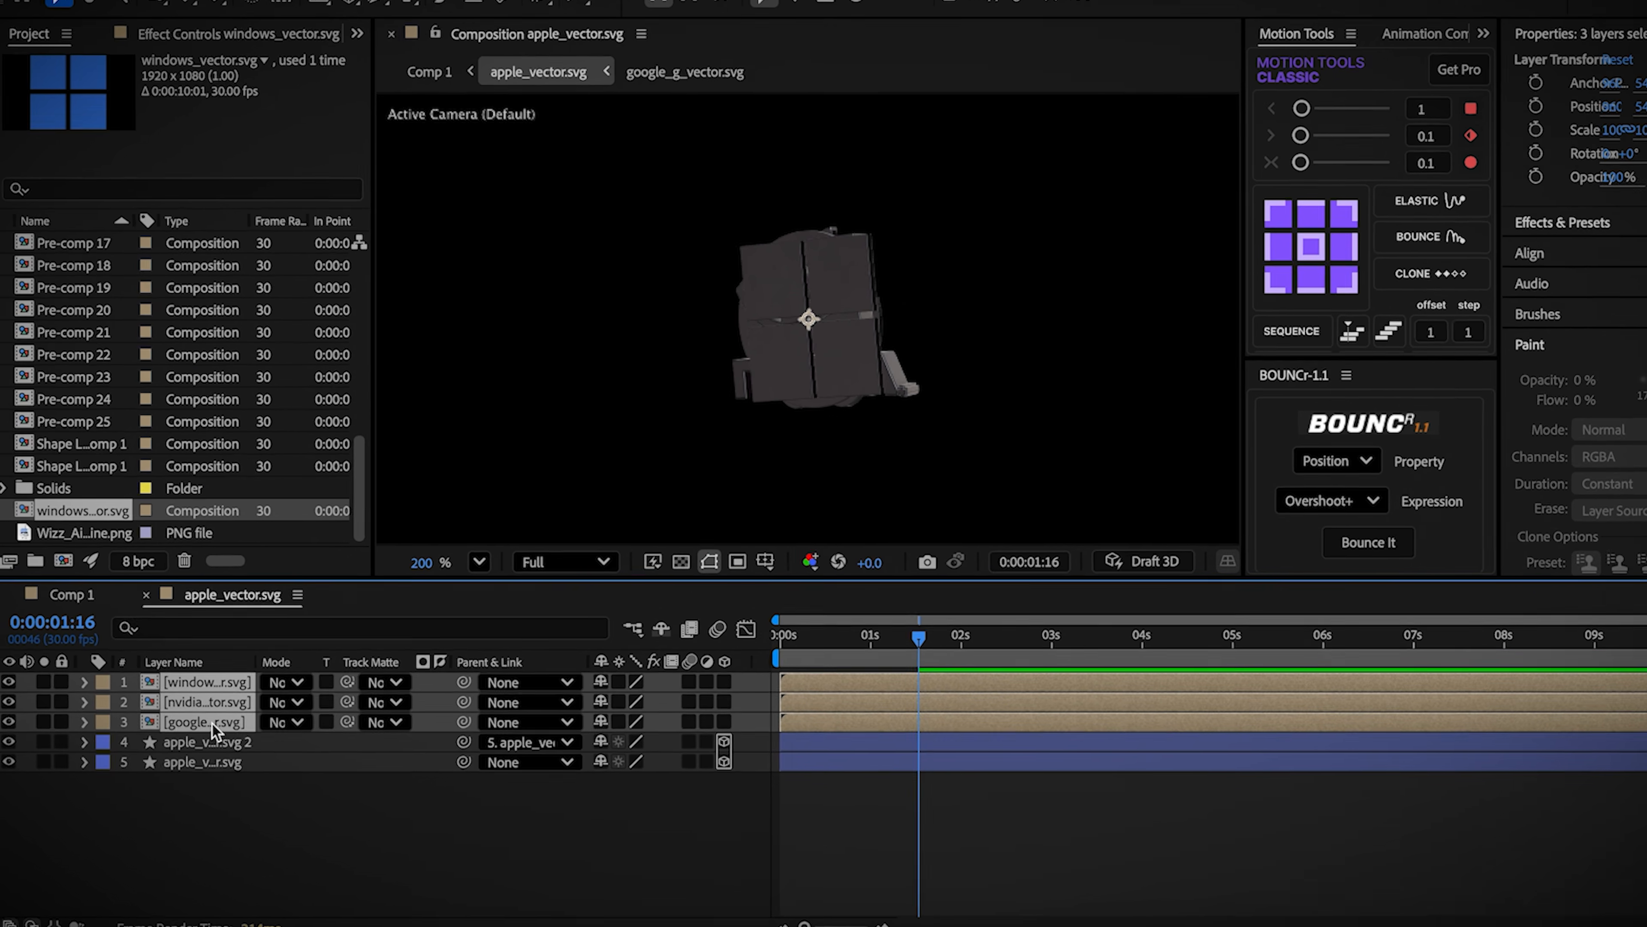
pyautogui.press('Delete')
pyautogui.click(151, 568)
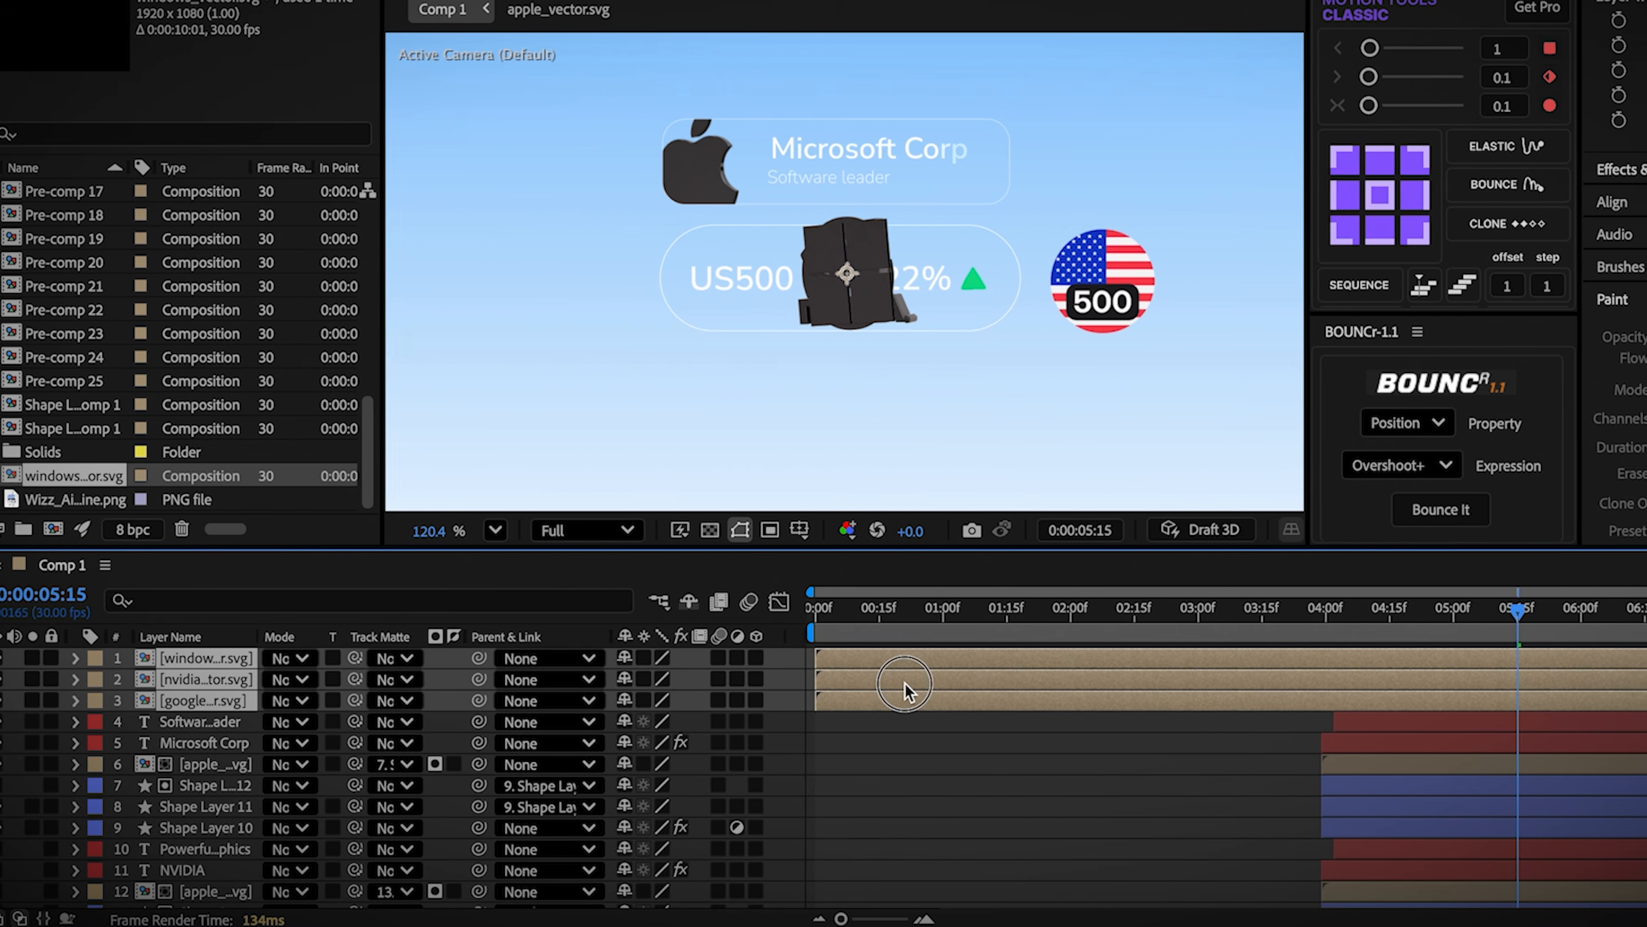
# Step: Shift the three logo layers to start with the company bars at about 0:00:04:00 and place them over the Apple logo
pyautogui.moveTo(905, 682); pyautogui.dragTo(1407, 694)
pyautogui.moveTo(1281, 694); pyautogui.dragTo(1279, 690)
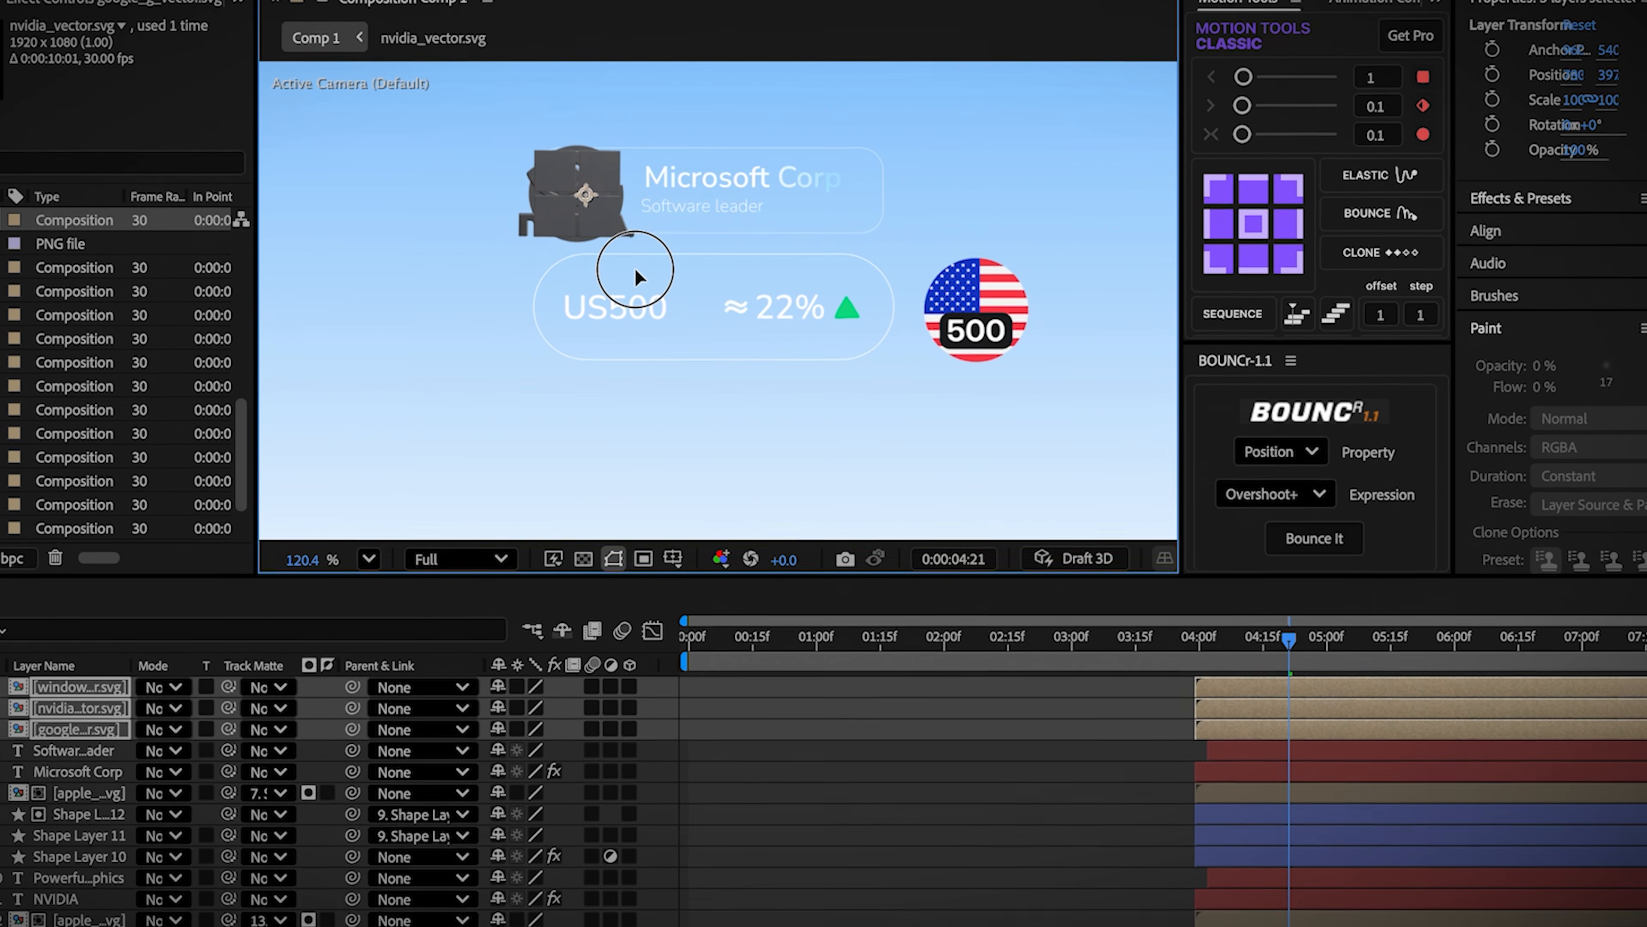
pyautogui.moveTo(636, 243); pyautogui.dragTo(637, 246)
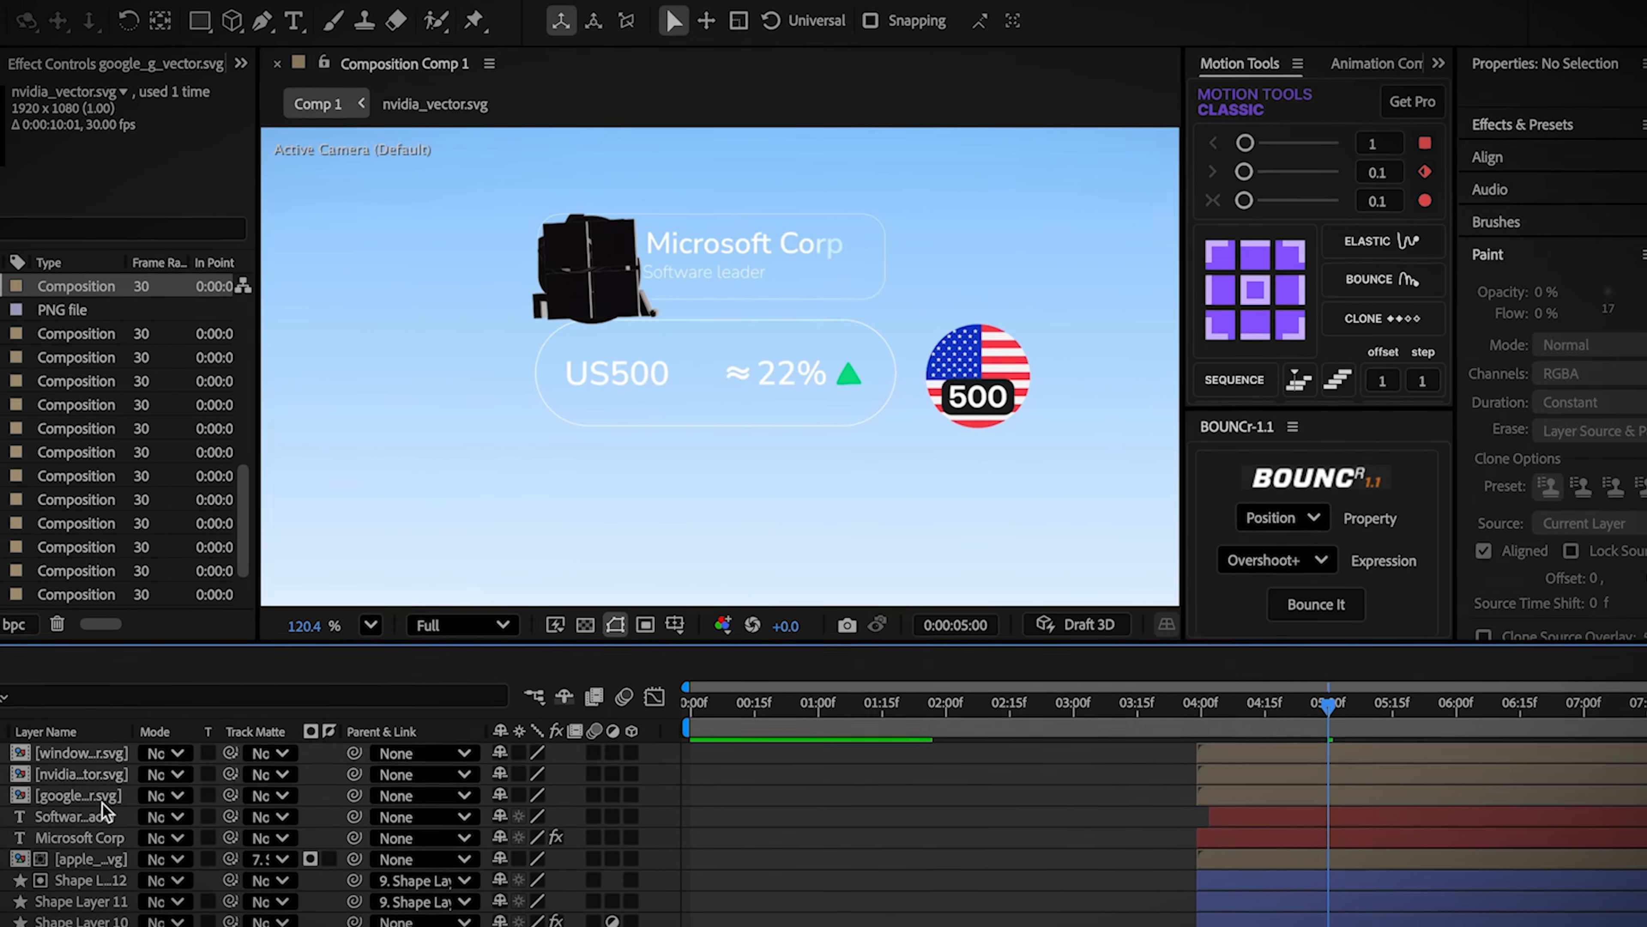
# Step: Put the Google logo among the Alphabet bar's layers with the same track matte and delete the Apple logo copy there
pyautogui.moveTo(97, 795); pyautogui.dragTo(93, 829)
pyautogui.moveTo(237, 744); pyautogui.dragTo(246, 741)
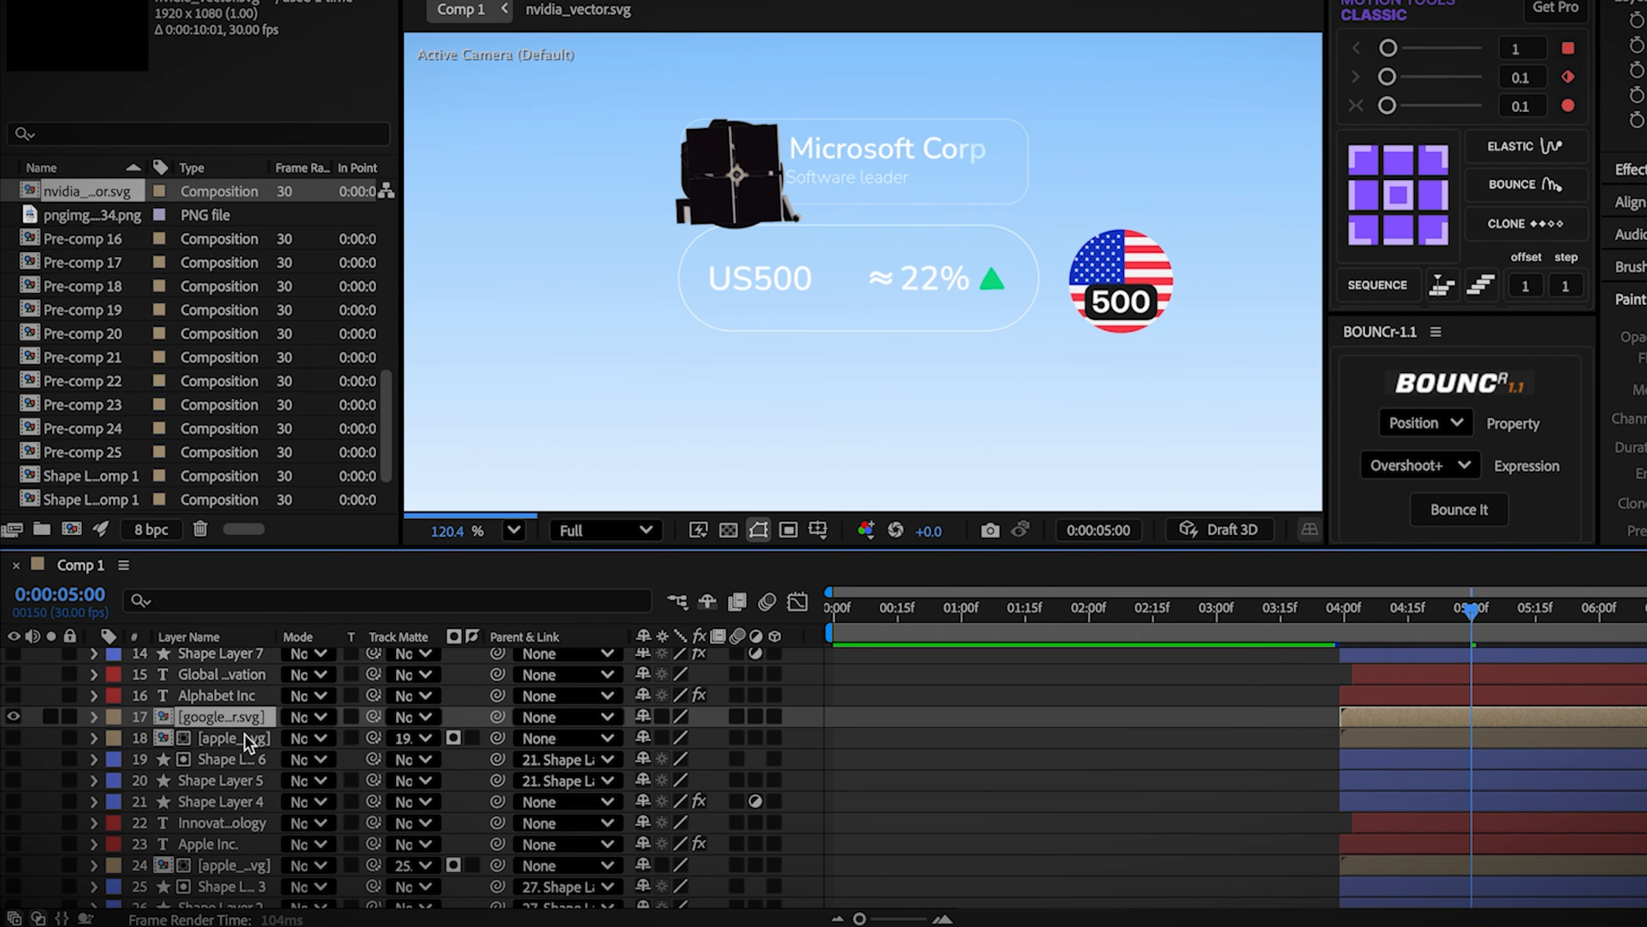
pyautogui.click(244, 743)
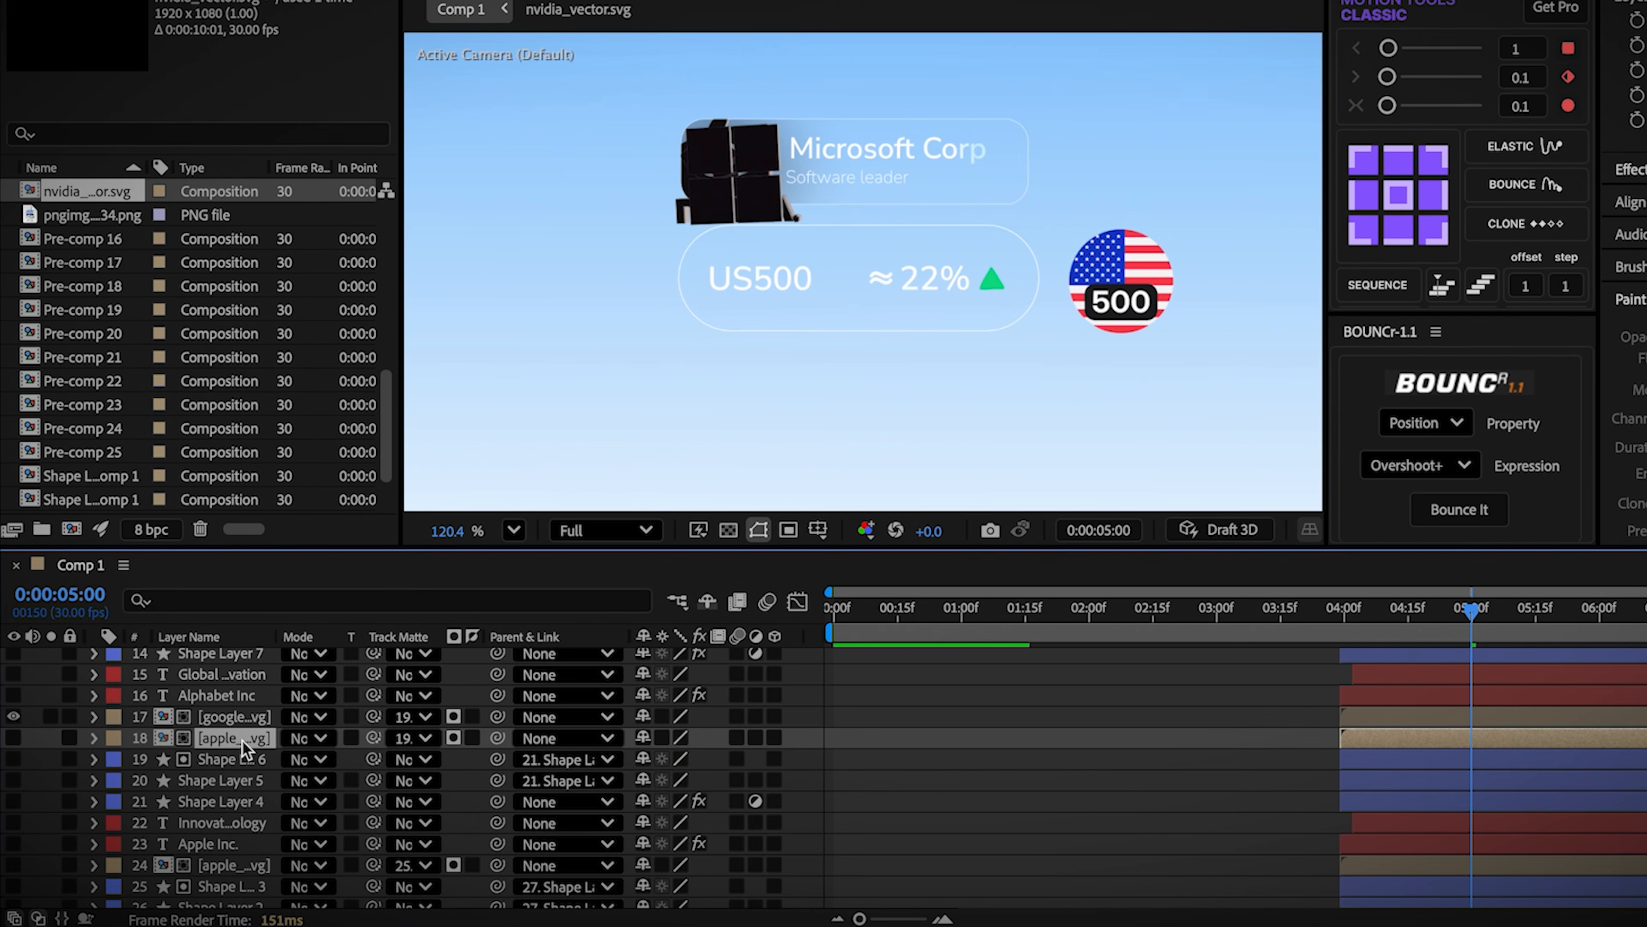
pyautogui.press('Delete')
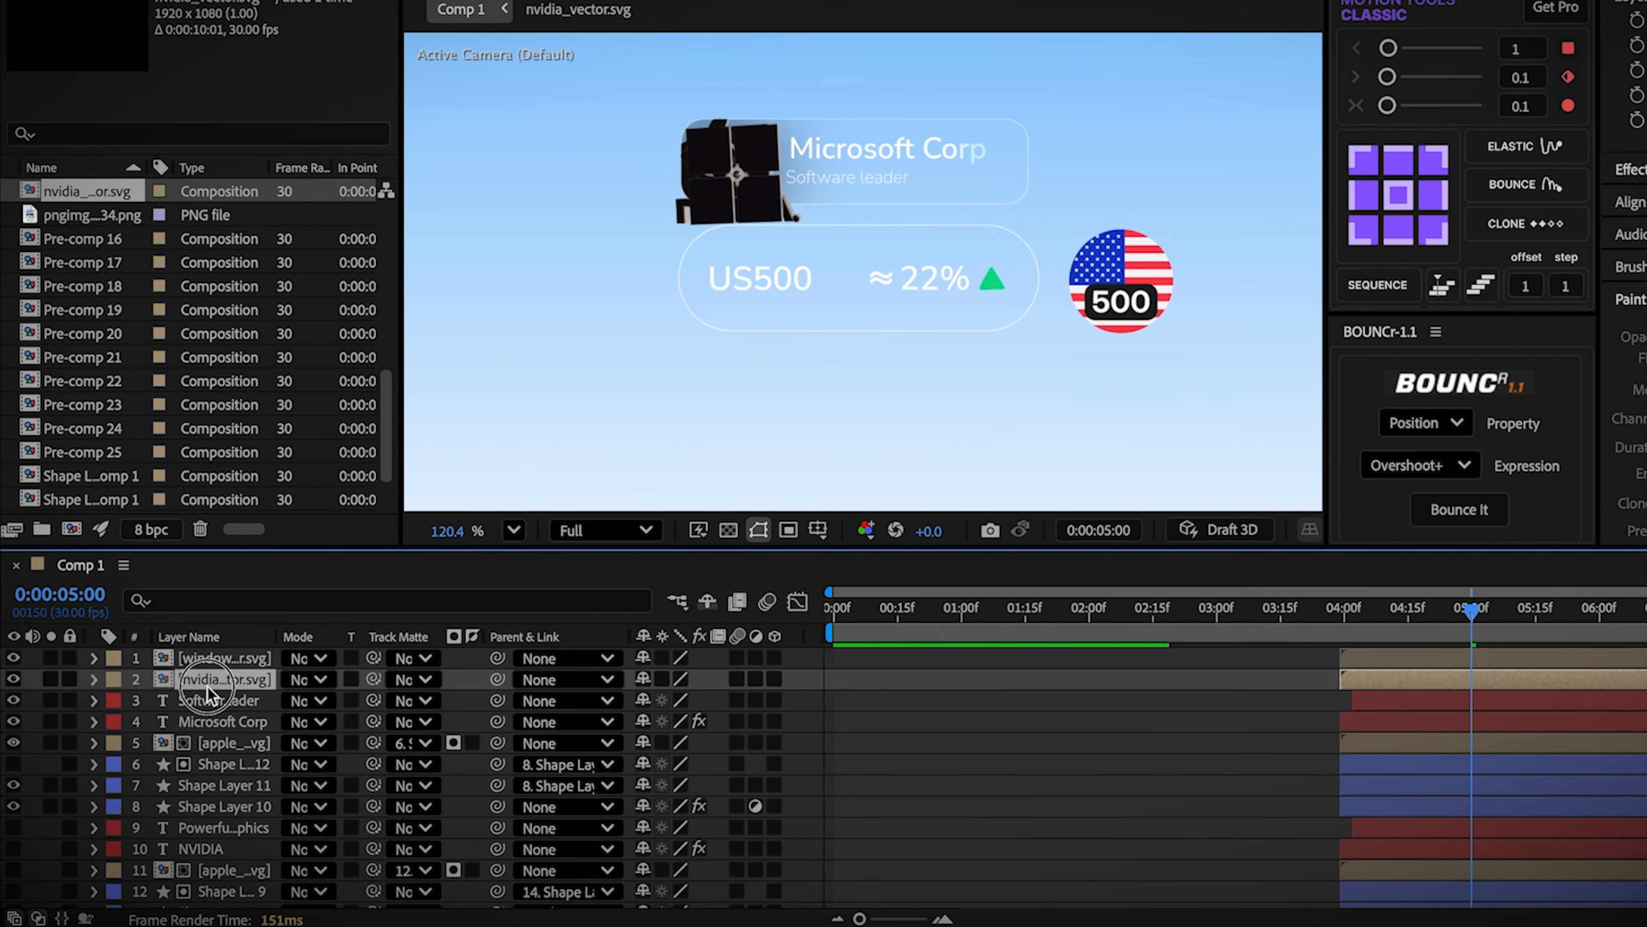
# Step: Put the NVIDIA and Windows logos into their own bars with matching track mattes, replacing the Apple logo copies
pyautogui.moveTo(209, 694); pyautogui.dragTo(226, 874)
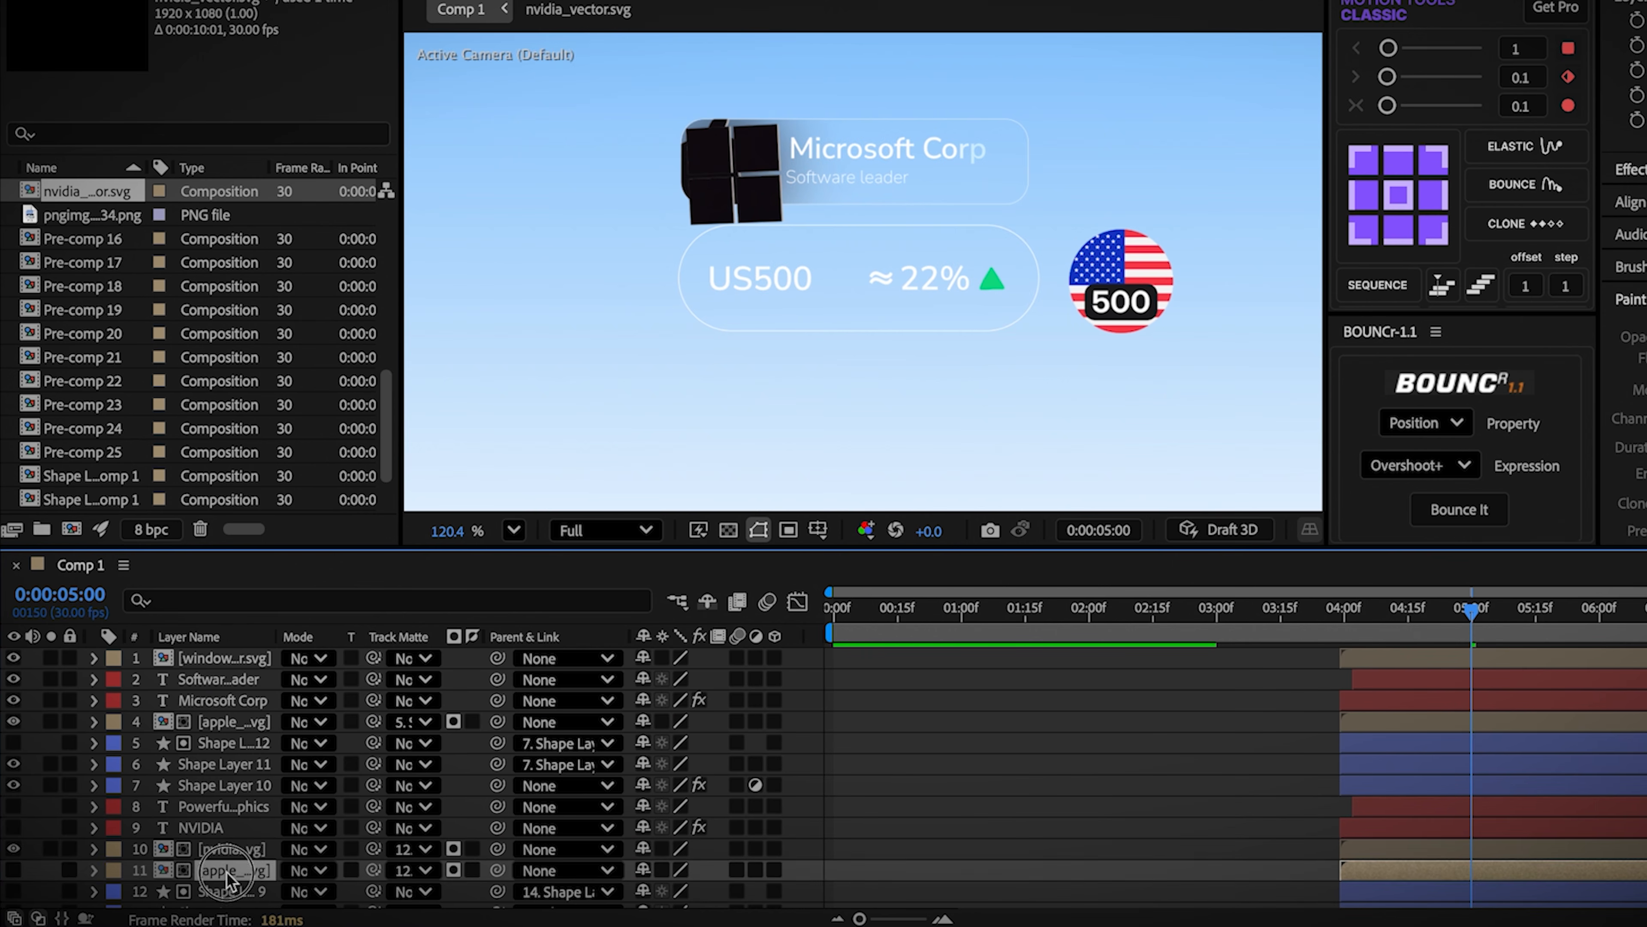
pyautogui.press('Delete')
pyautogui.moveTo(201, 658); pyautogui.dragTo(408, 726)
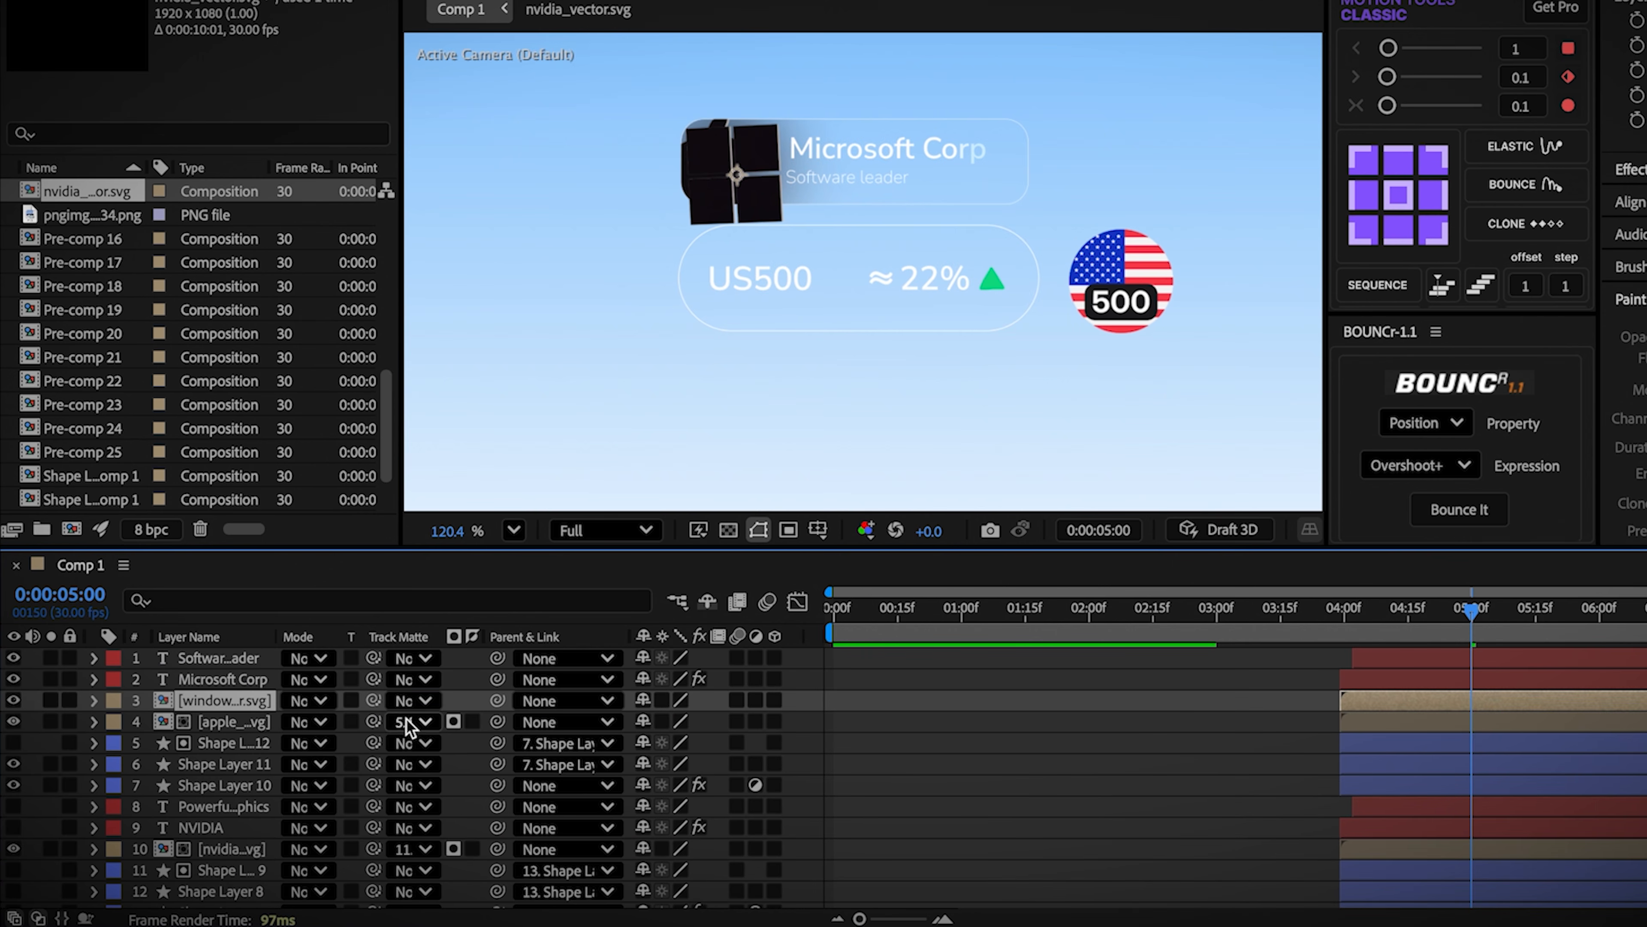
pyautogui.click(262, 727)
pyautogui.press('Delete')
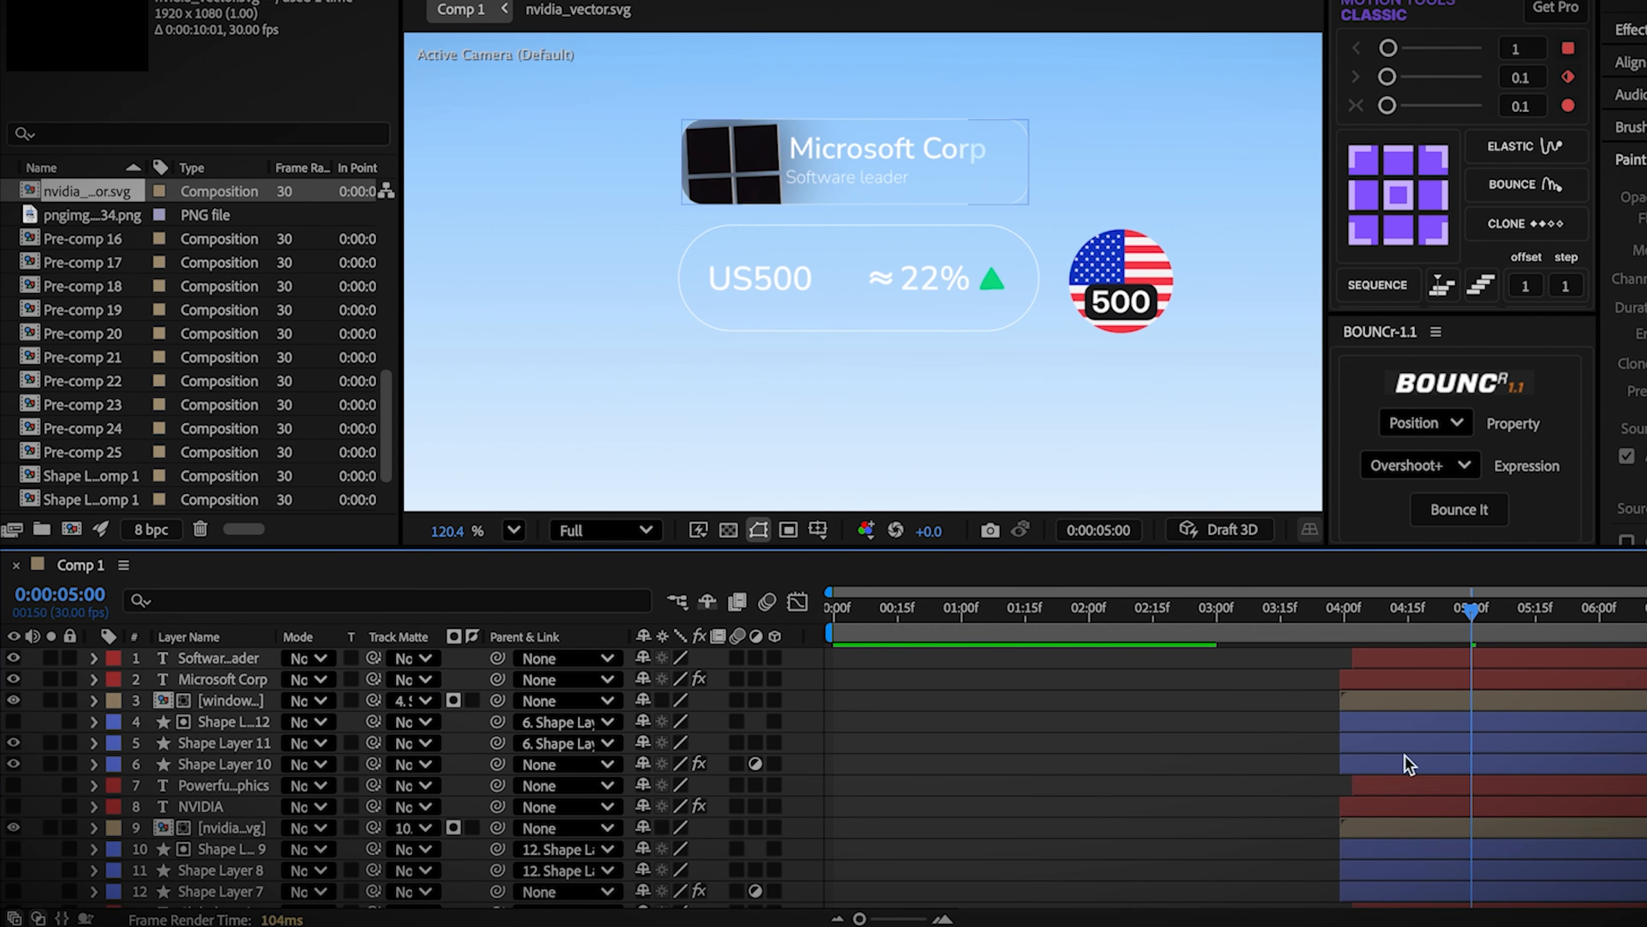
# Step: Pre-compose the six Microsoft bar layers, moving all attributes and fitting the duration to the layers' time span
pyautogui.click(202, 746)
pyautogui.click(199, 761)
pyautogui.keyDown('shift'); pyautogui.click(206, 660); pyautogui.keyUp('shift')
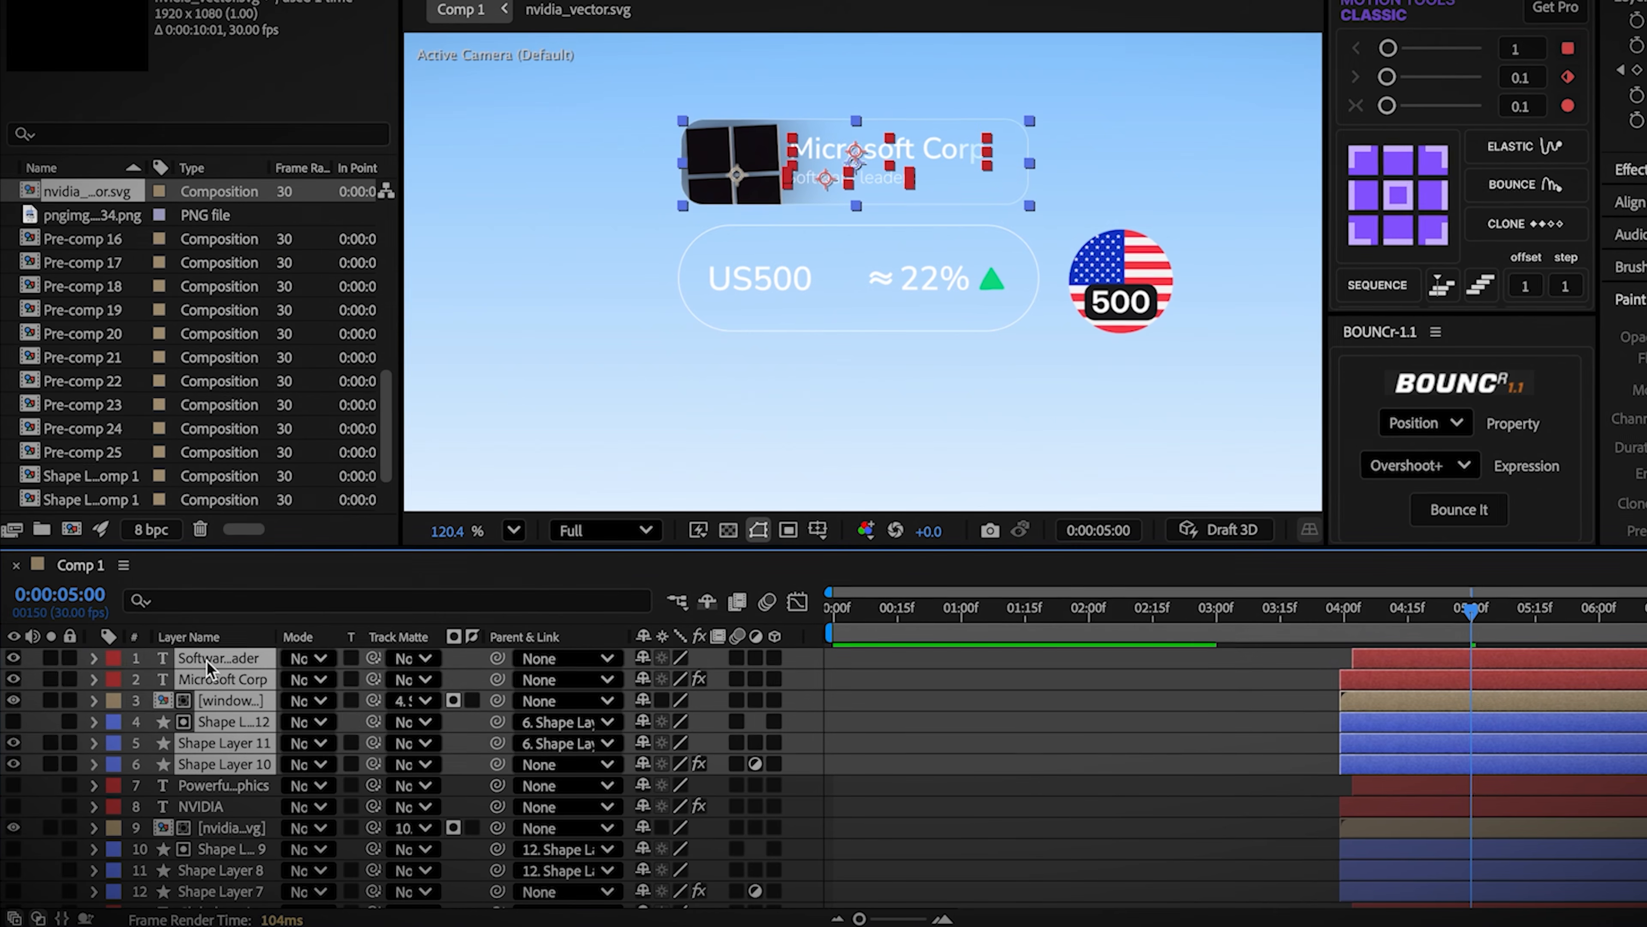
pyautogui.rightClick(207, 660)
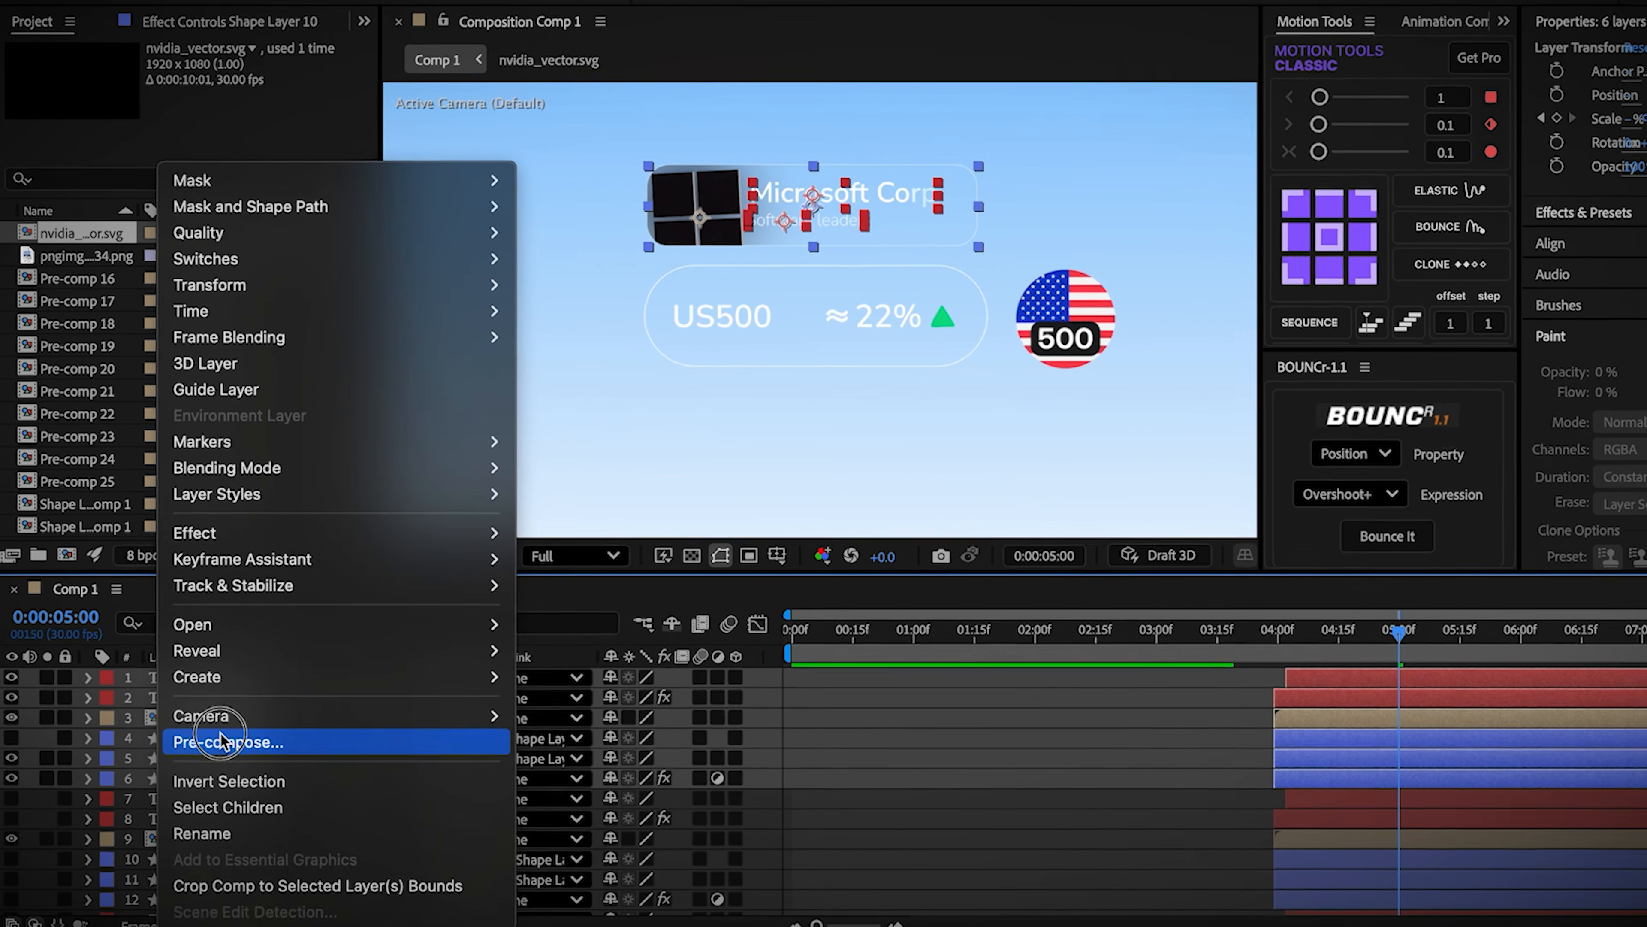
pyautogui.click(220, 741)
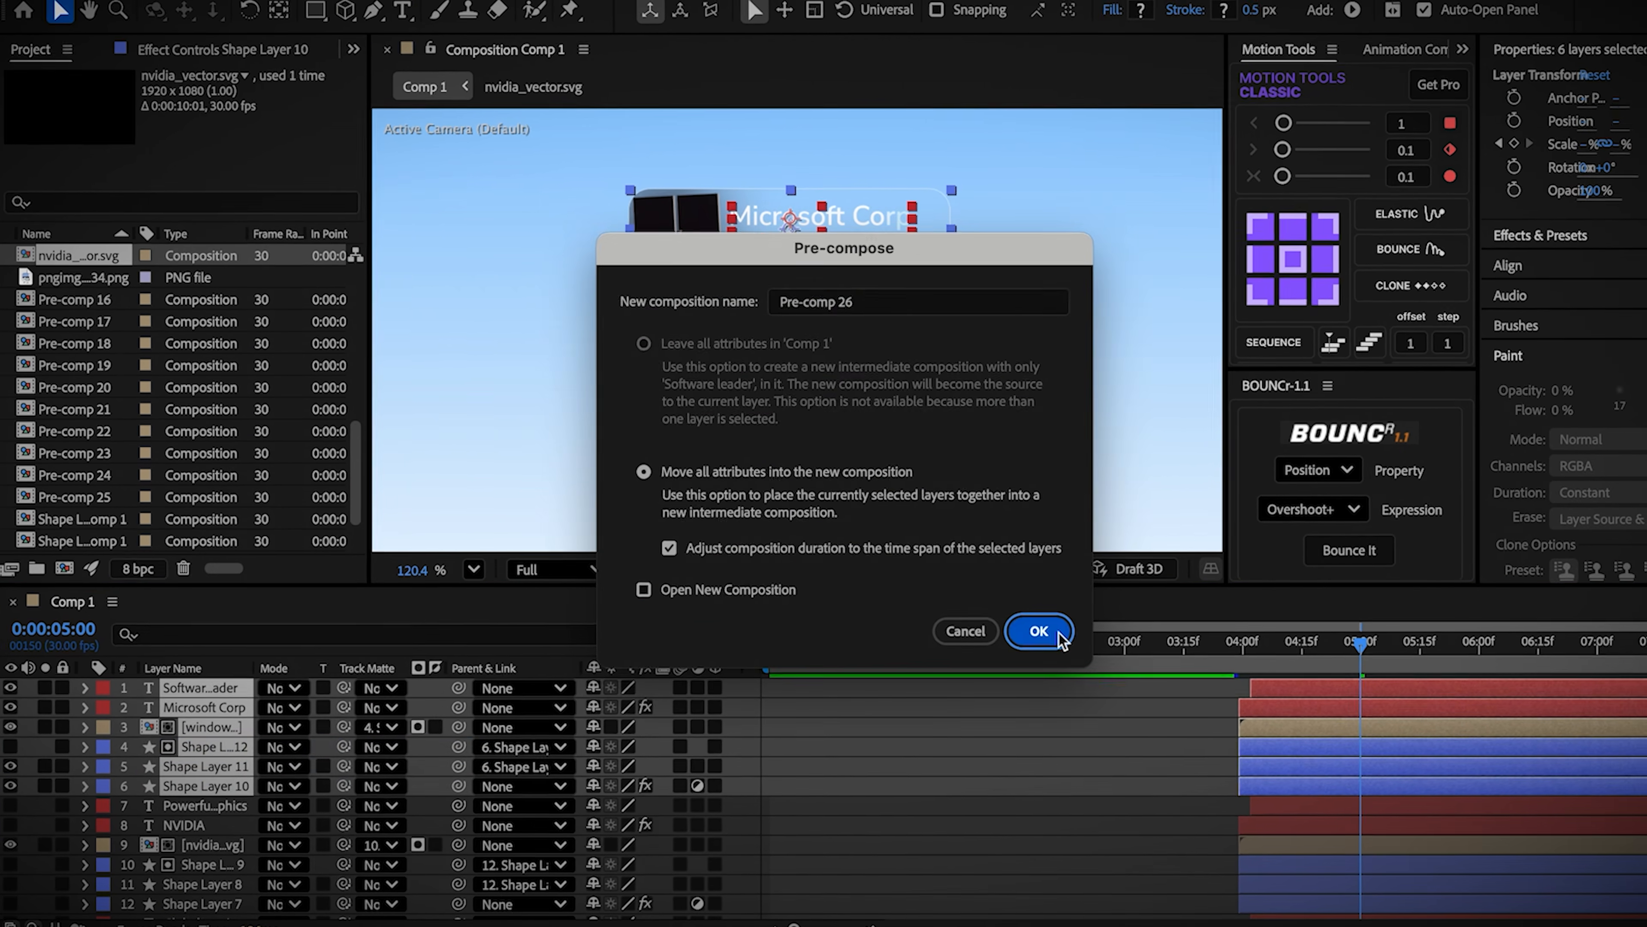
pyautogui.click(1081, 610)
# Step: Show the hidden NVIDIA bar layers and pre-compose all six of them with all attributes moved
pyautogui.click(10, 730)
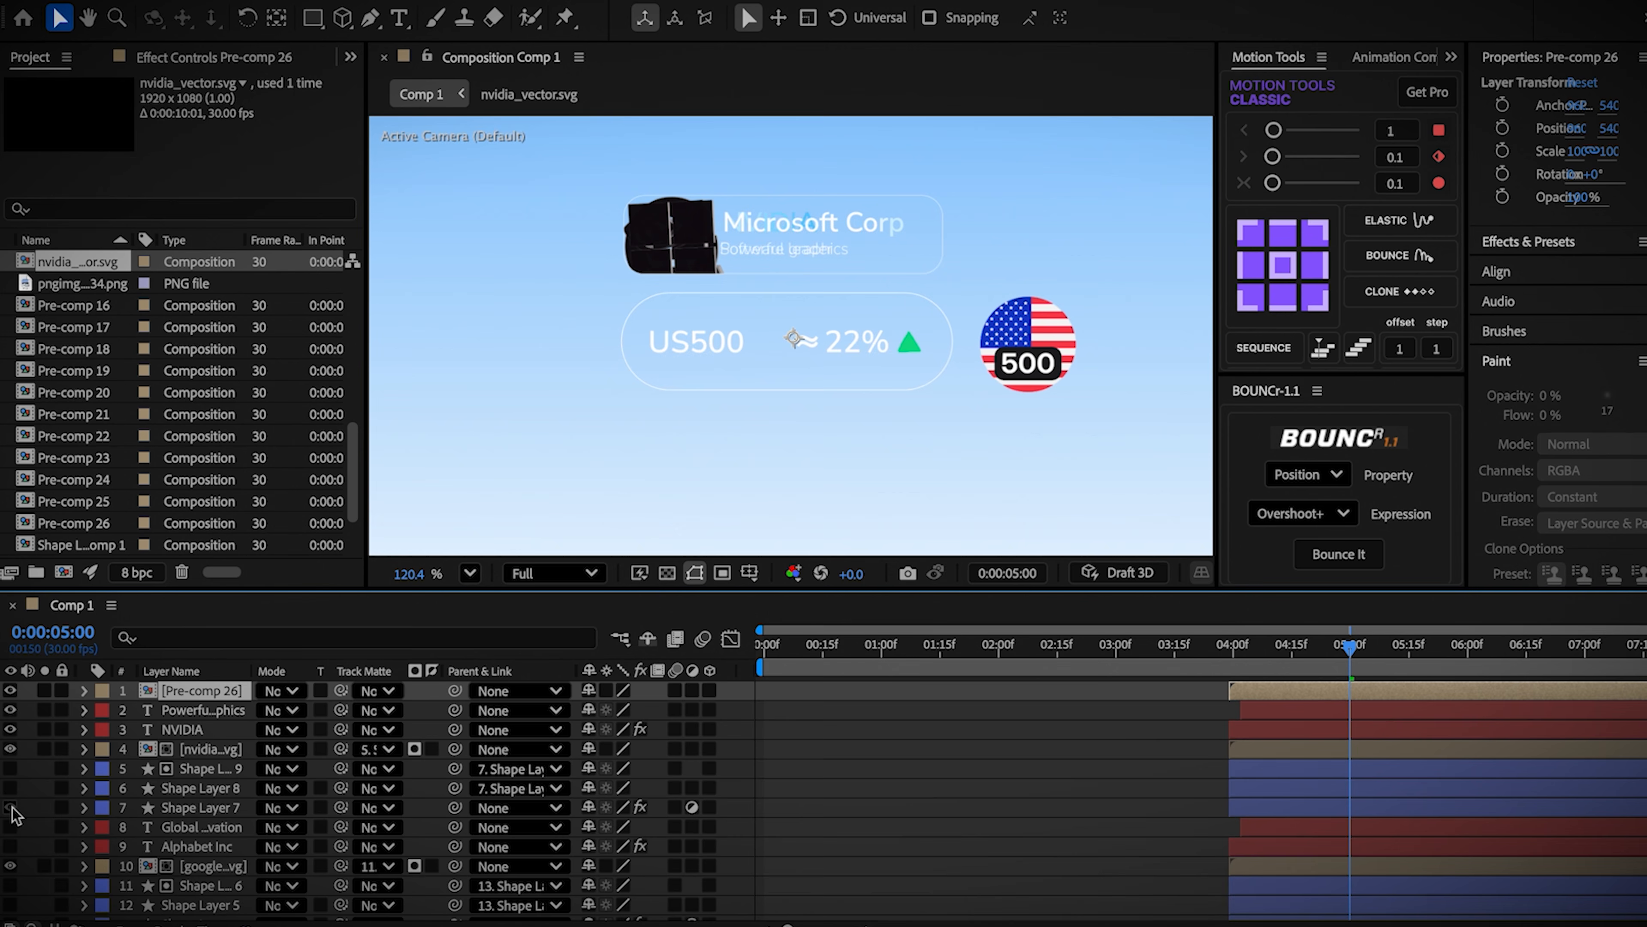
pyautogui.click(189, 807)
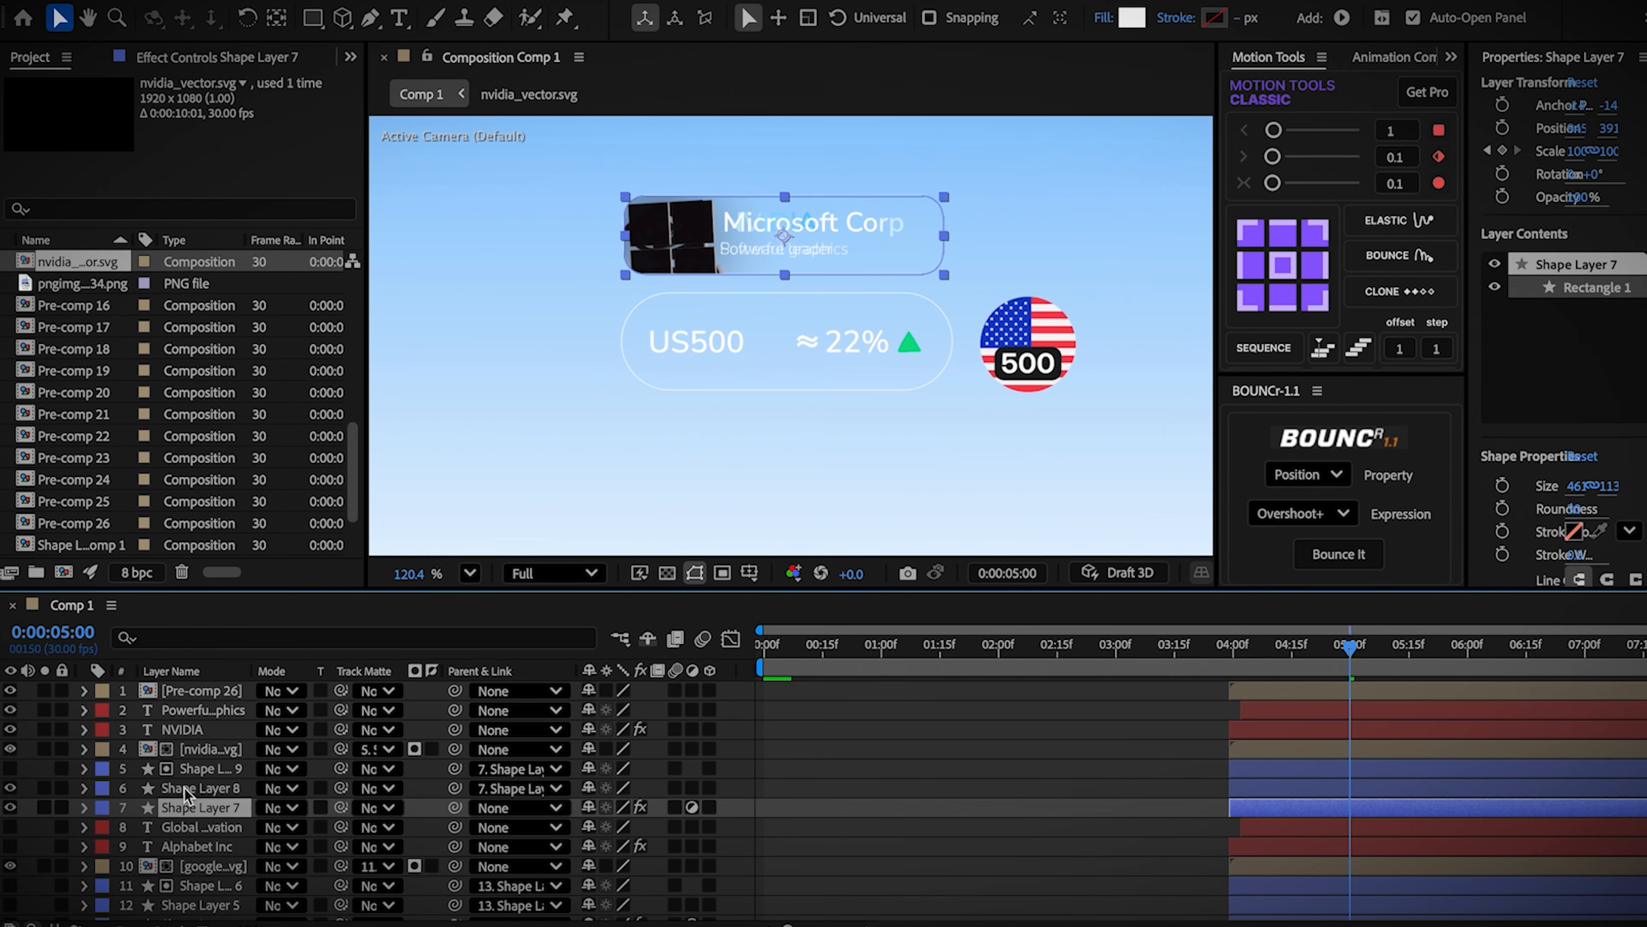
pyautogui.keyDown('shift'); pyautogui.click(195, 710); pyautogui.keyUp('shift')
pyautogui.rightClick(193, 717)
pyautogui.click(271, 753)
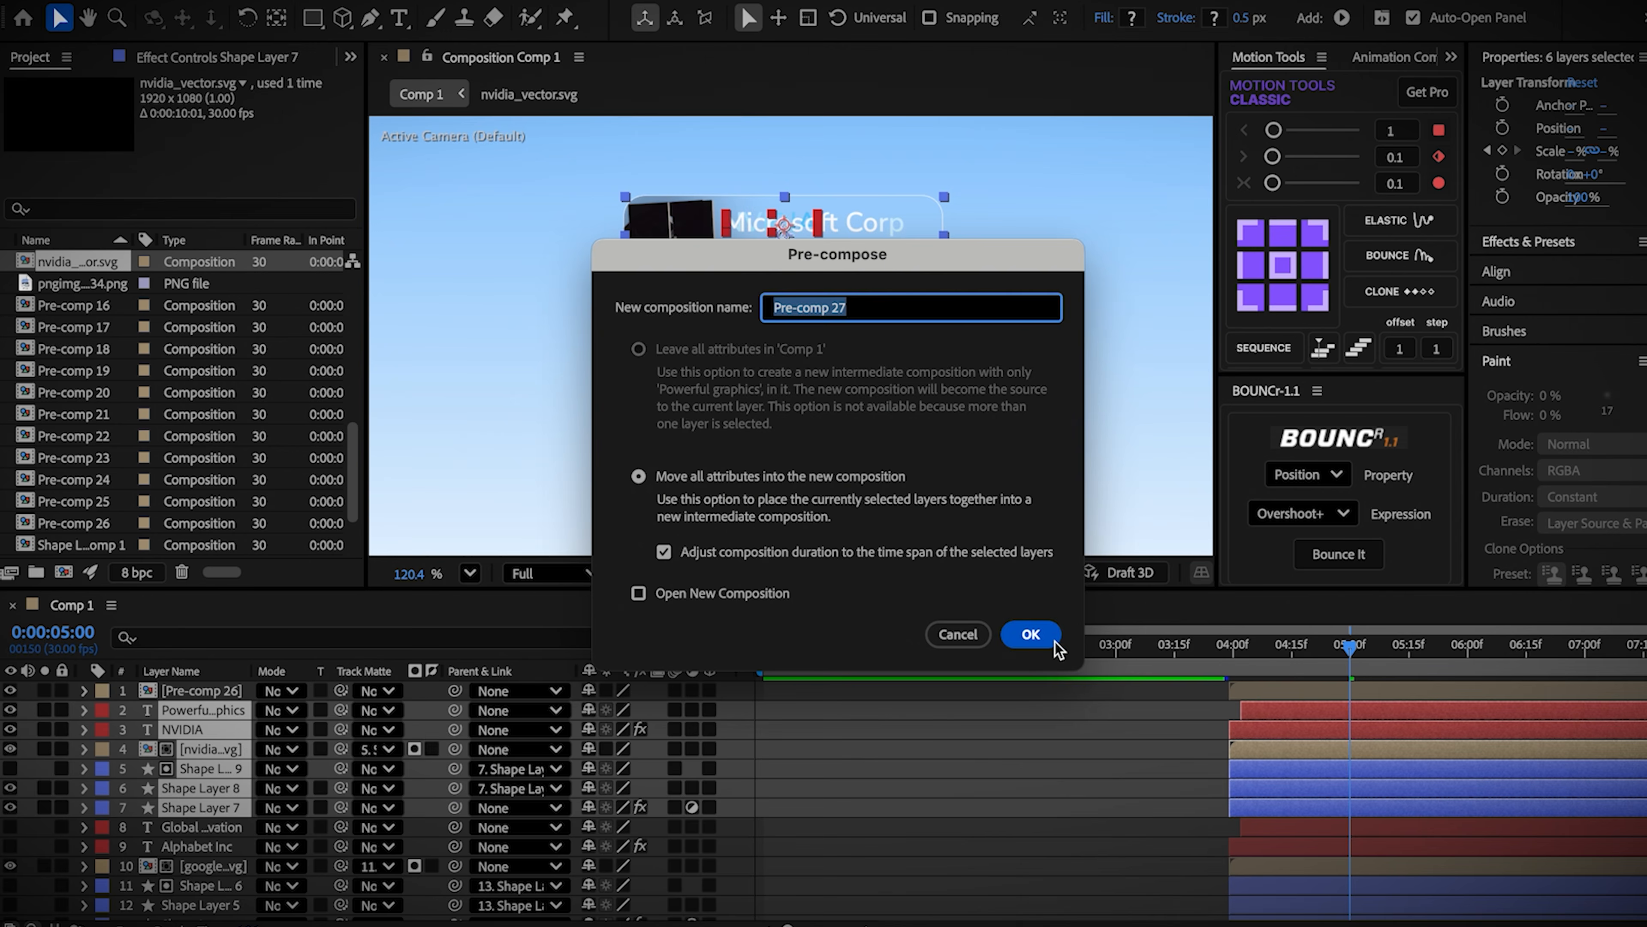
pyautogui.click(1033, 629)
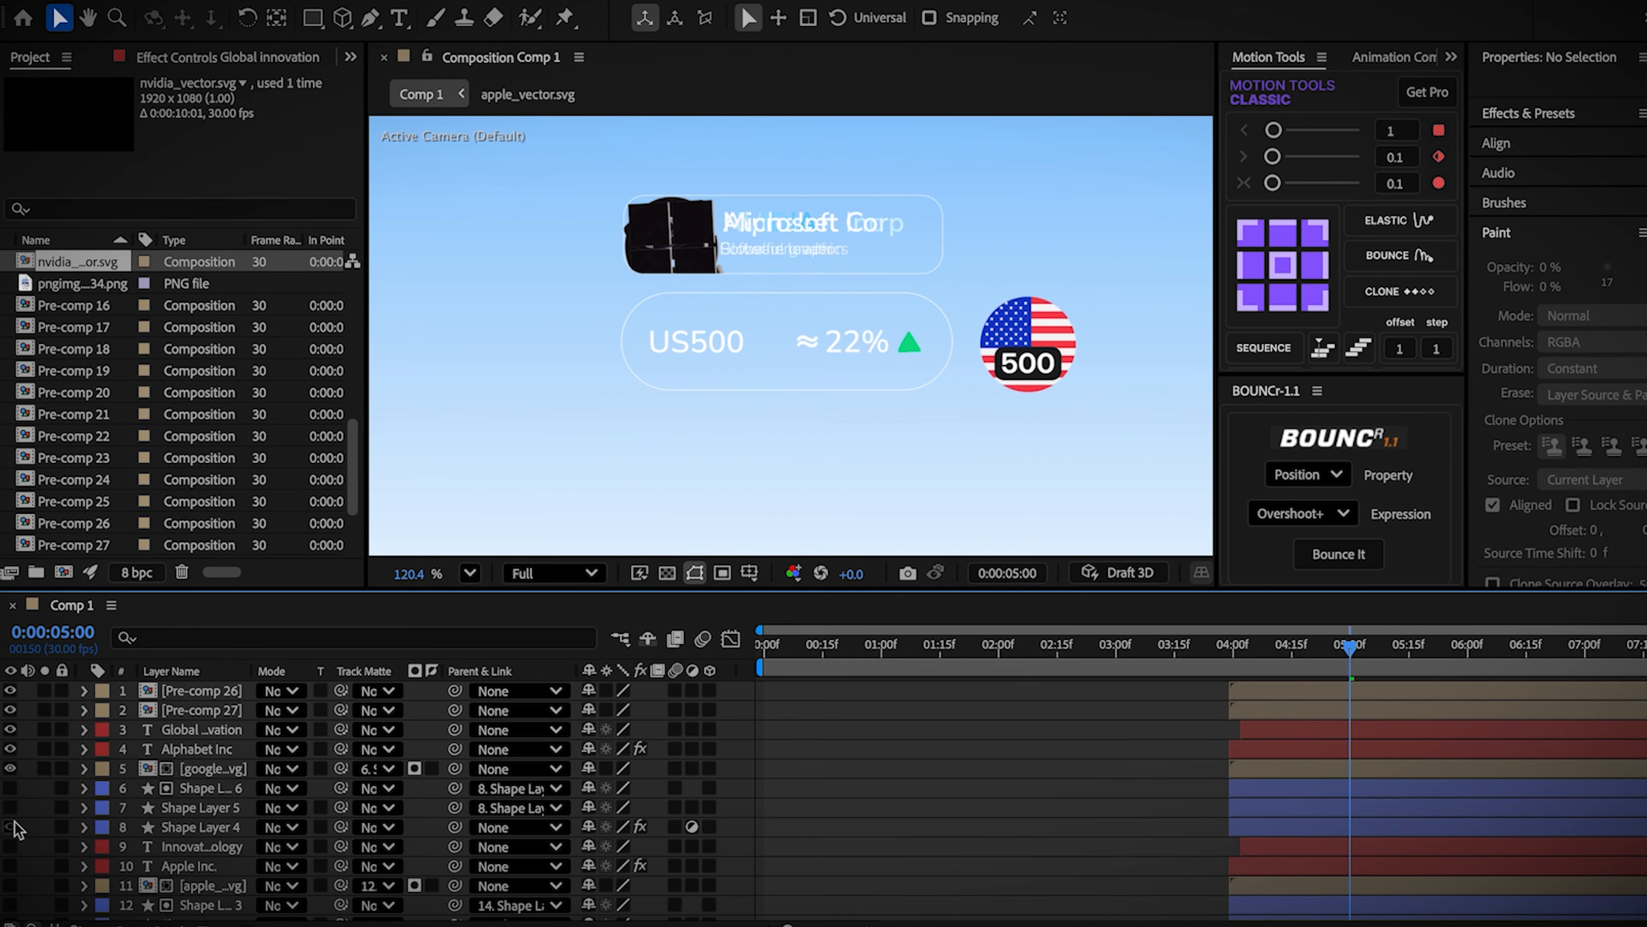
# Step: Pre-compose the six Alphabet bar layers, from the tagline text down to the bar's base shape
pyautogui.click(175, 829)
pyautogui.keyDown('shift'); pyautogui.click(191, 736); pyautogui.keyUp('shift')
pyautogui.rightClick(194, 739)
pyautogui.click(313, 750)
pyautogui.click(1044, 640)
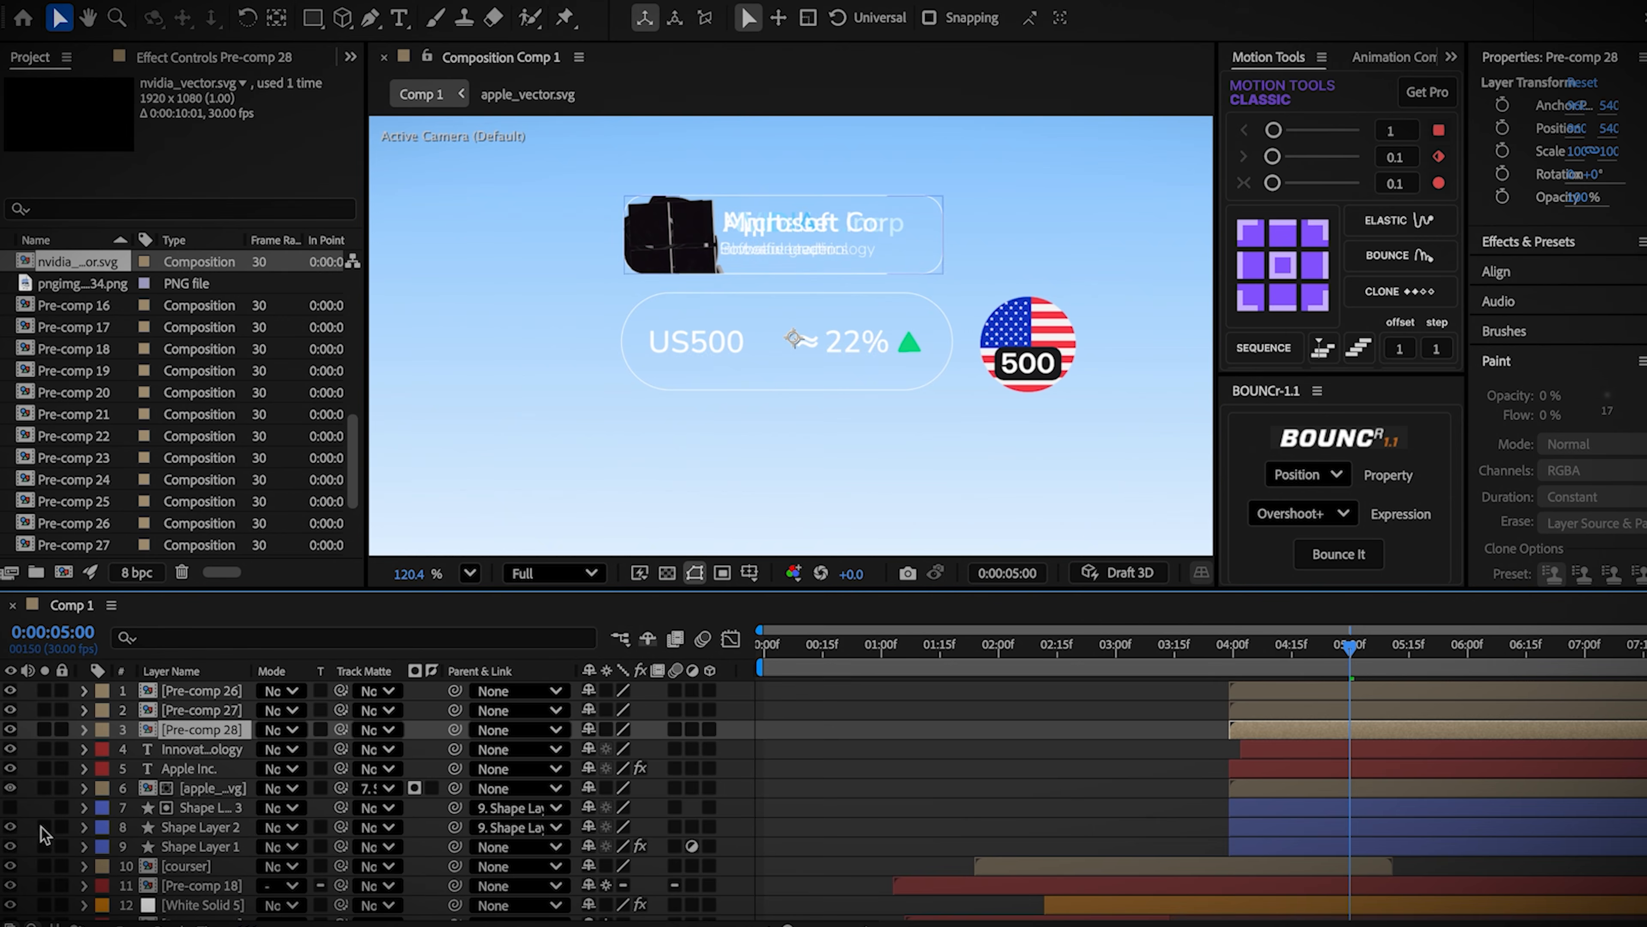
# Step: Pre-compose the six Apple bar layers, including the title, tagline, logo and bar shapes
pyautogui.click(182, 846)
pyautogui.keyDown('shift'); pyautogui.click(188, 750); pyautogui.keyUp('shift')
pyautogui.rightClick(188, 750)
pyautogui.click(259, 751)
pyautogui.click(1047, 636)
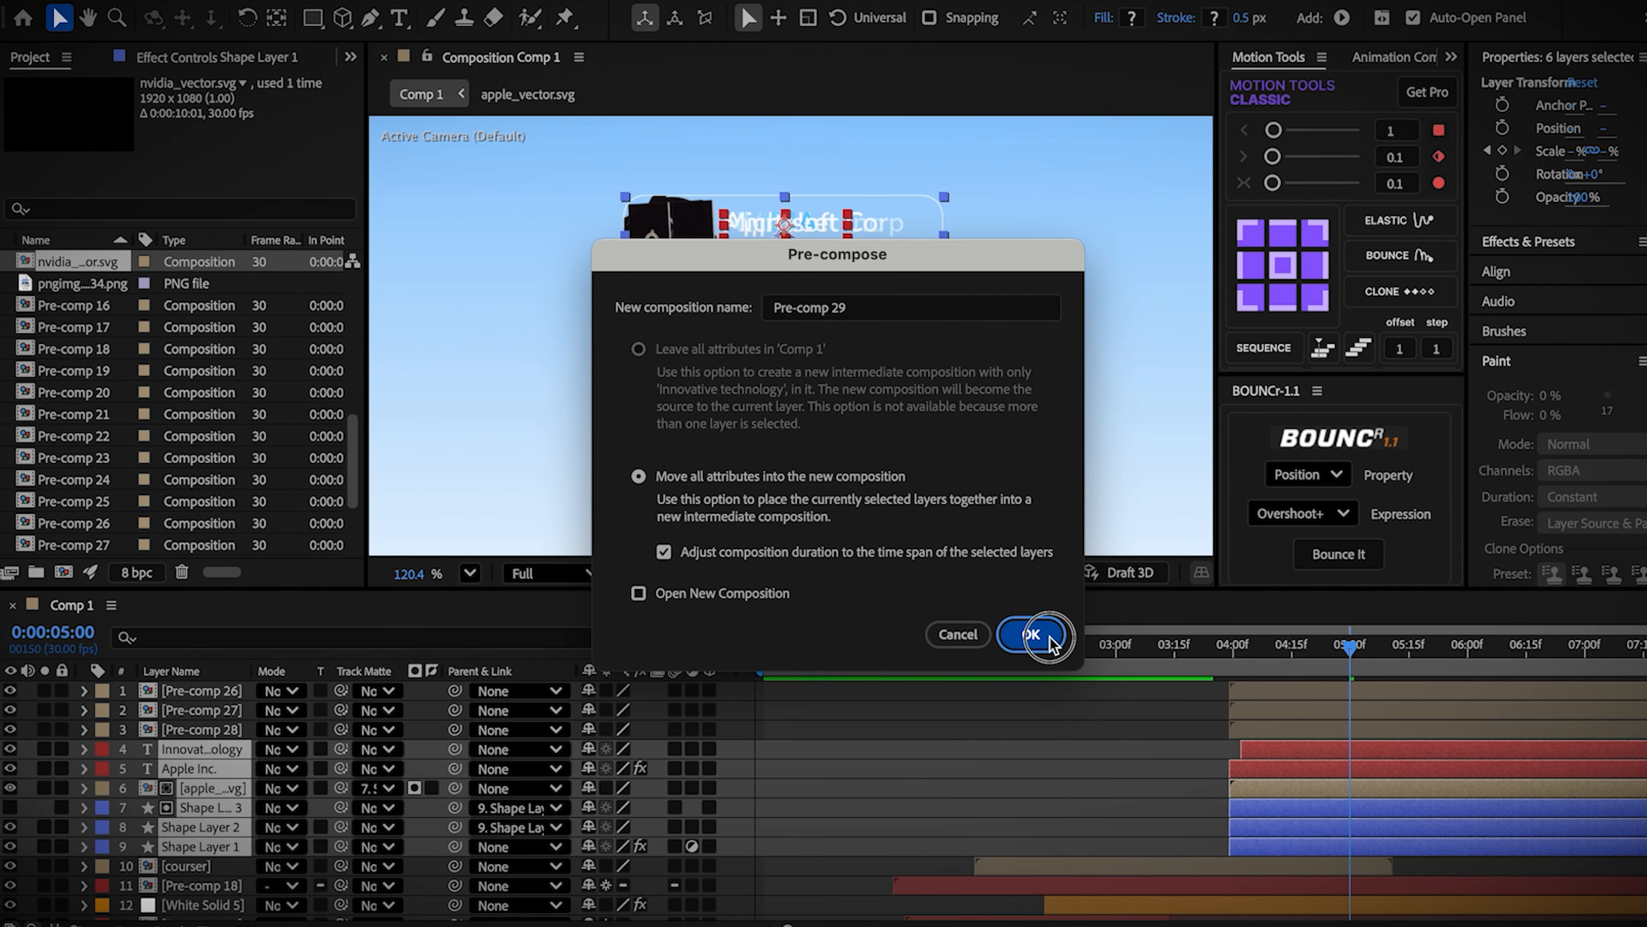
# Step: Select the four company bar pre-comps and change their label color to pink
pyautogui.keyDown('shift'); pyautogui.click(1254, 692); pyautogui.keyUp('shift')
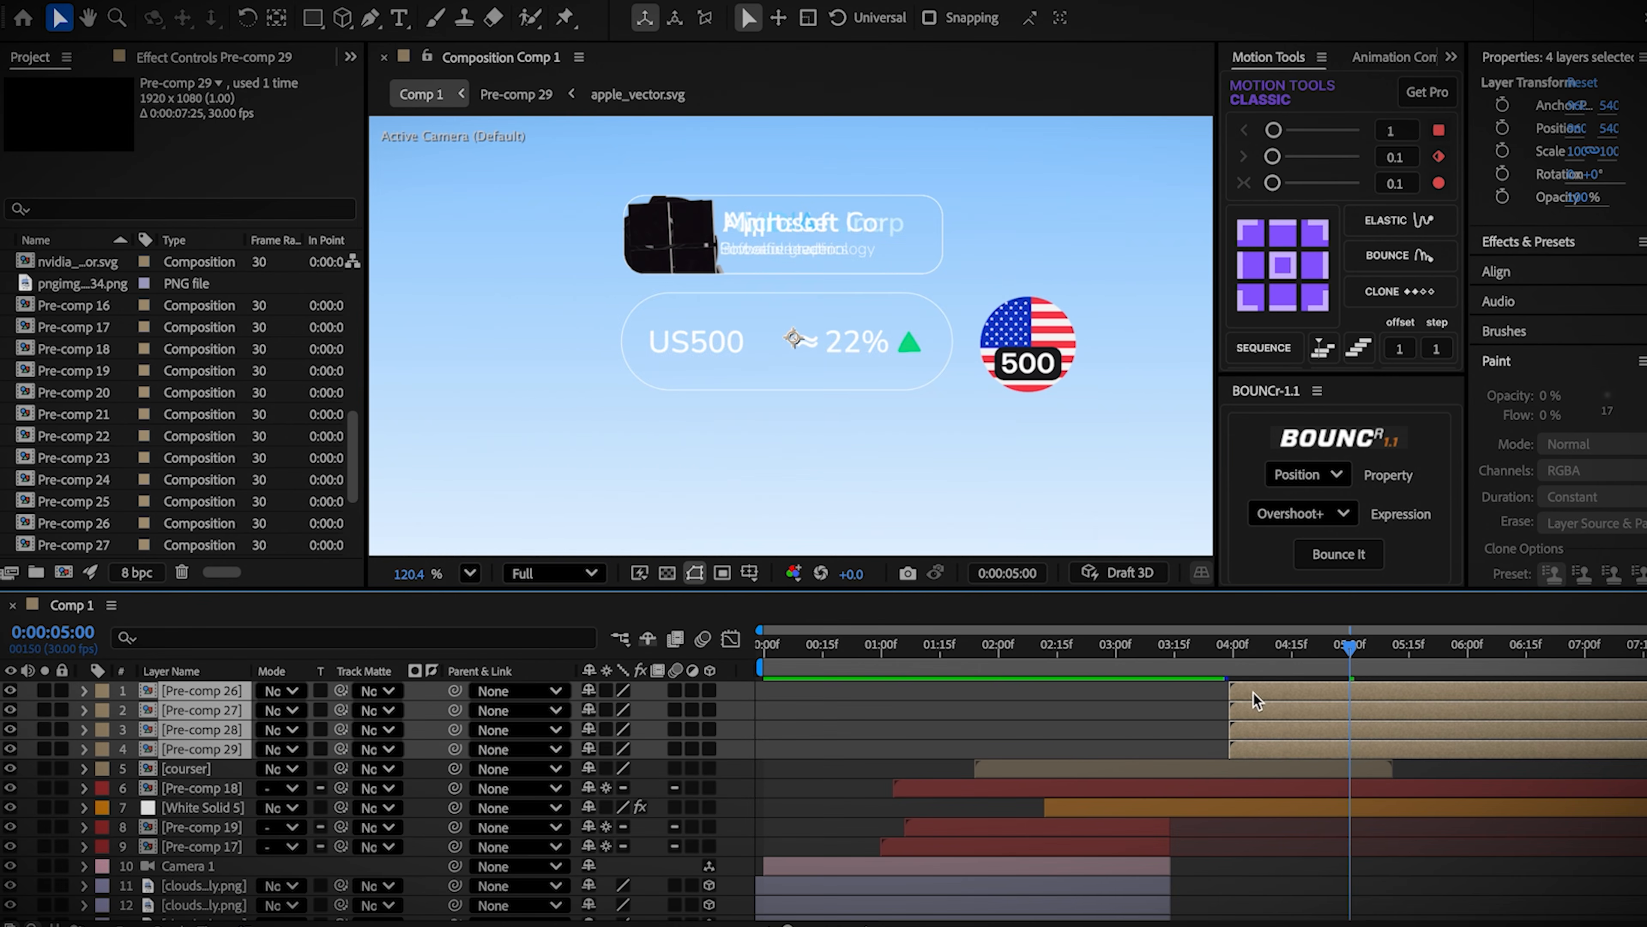
pyautogui.click(110, 707)
pyautogui.click(156, 796)
pyautogui.click(888, 753)
# Step: Set the vertical position of the Alphabet bar pre-comp to 690 and the NVIDIA bar pre-comp to 840
pyautogui.click(1230, 734)
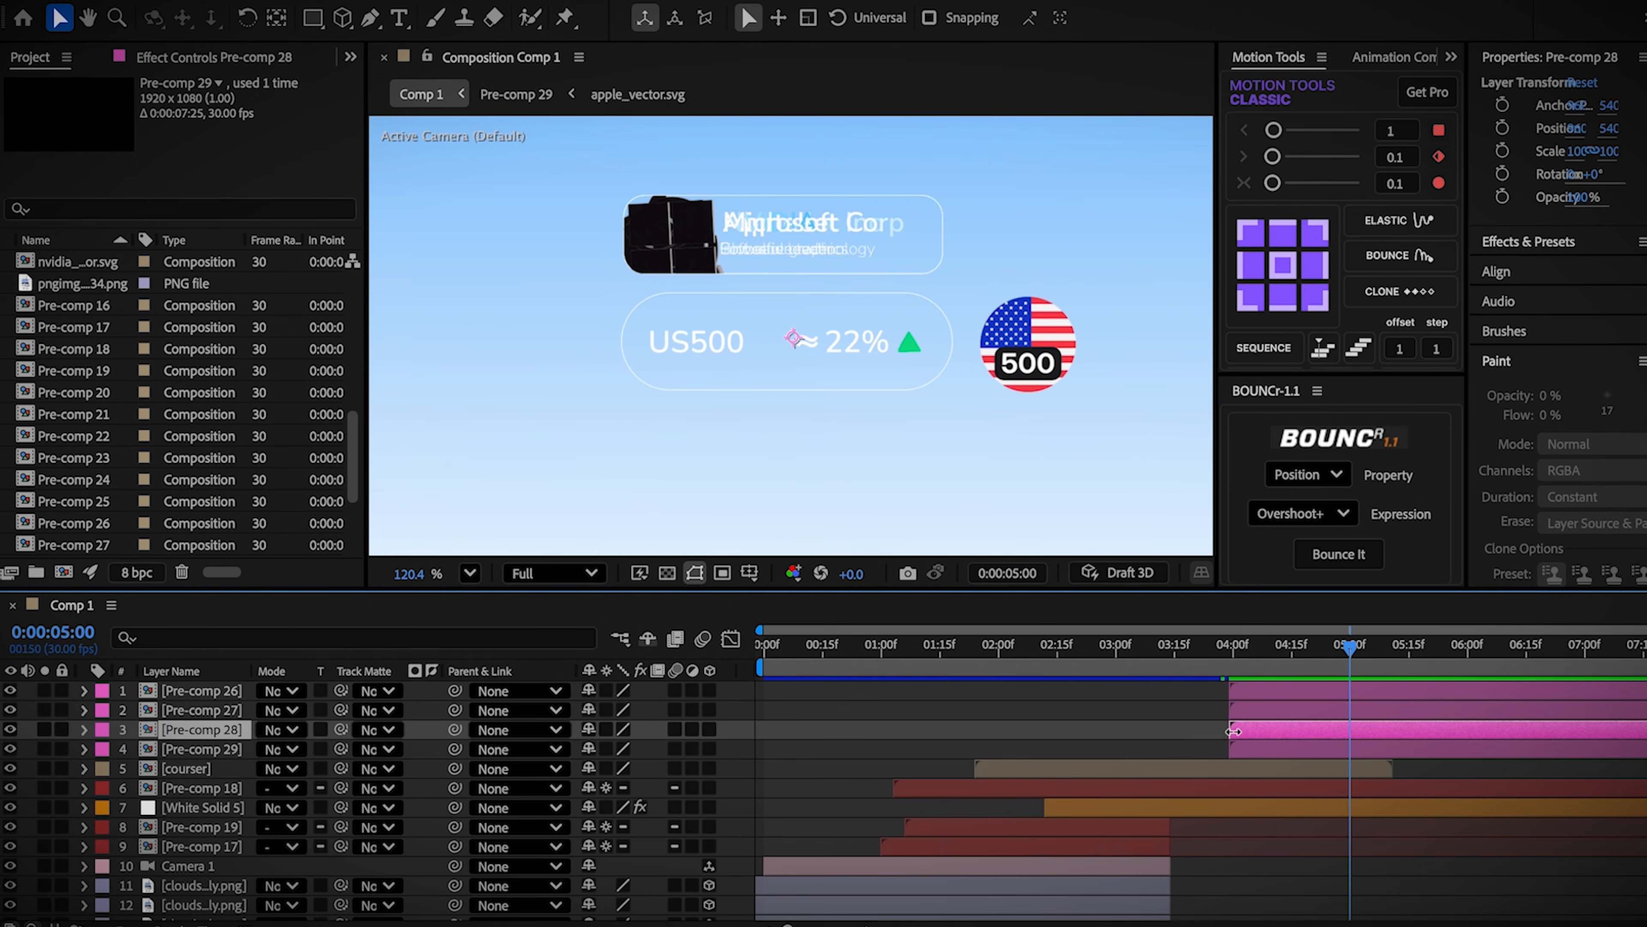
pyautogui.press('p')
pyautogui.click(655, 749)
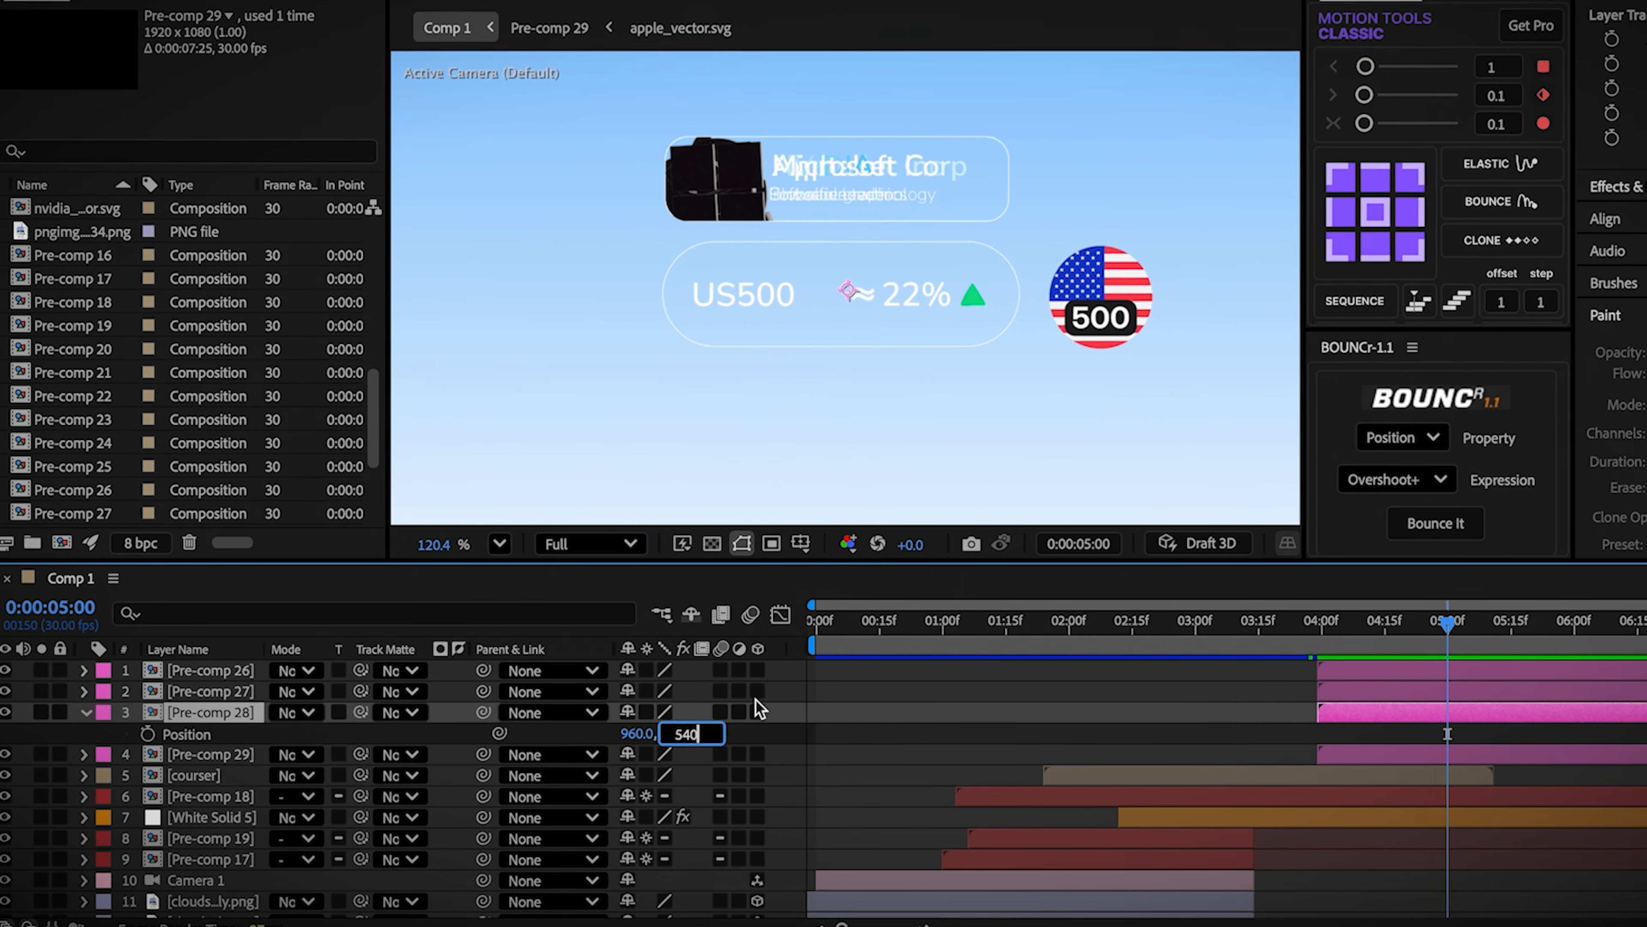
pyautogui.press('Return')
pyautogui.click(1390, 691)
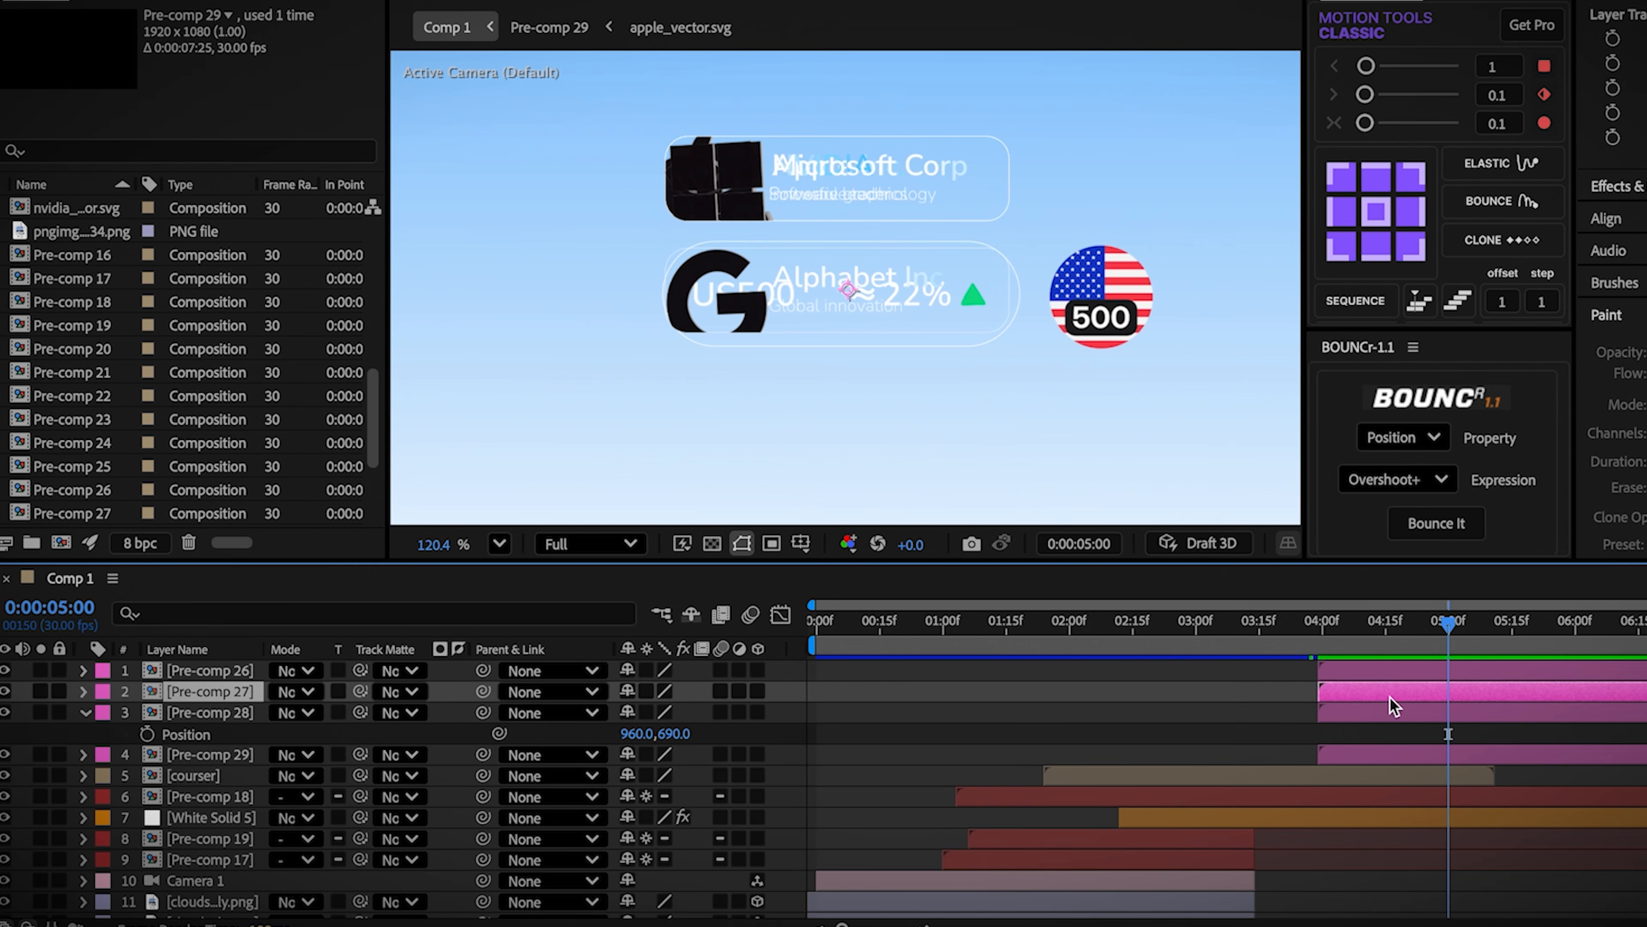
pyautogui.press('p')
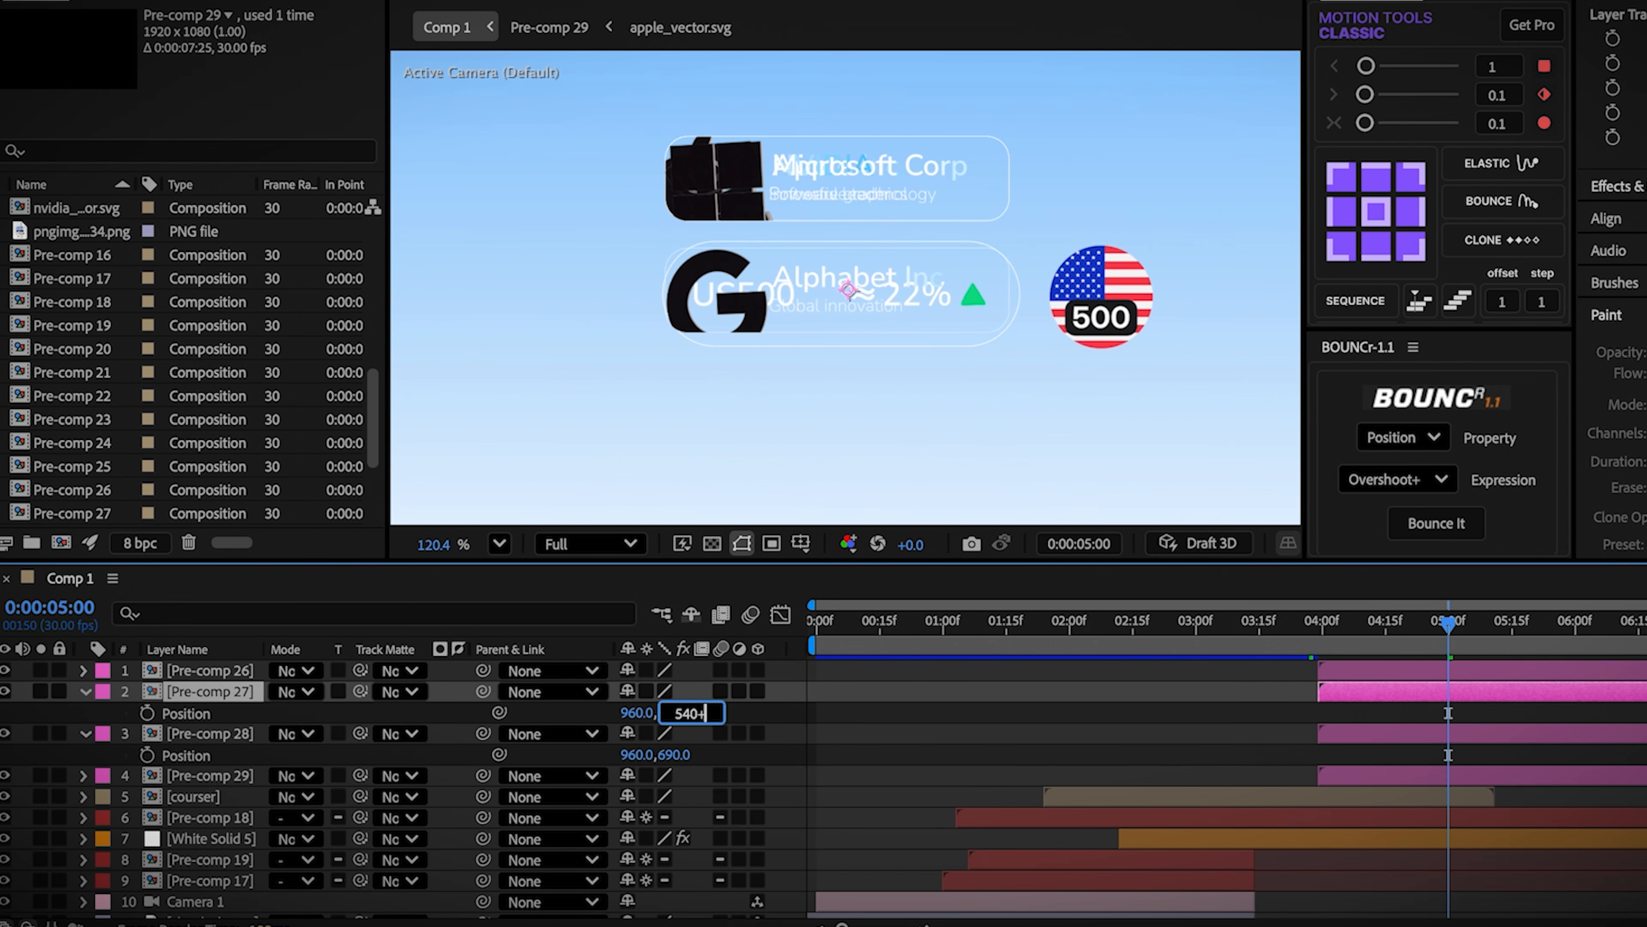
pyautogui.write('0')
pyautogui.press('Return')
# Step: Set the vertical position of the Microsoft bar pre-comp to 990 and collapse the layer properties
pyautogui.click(243, 676)
pyautogui.press('p')
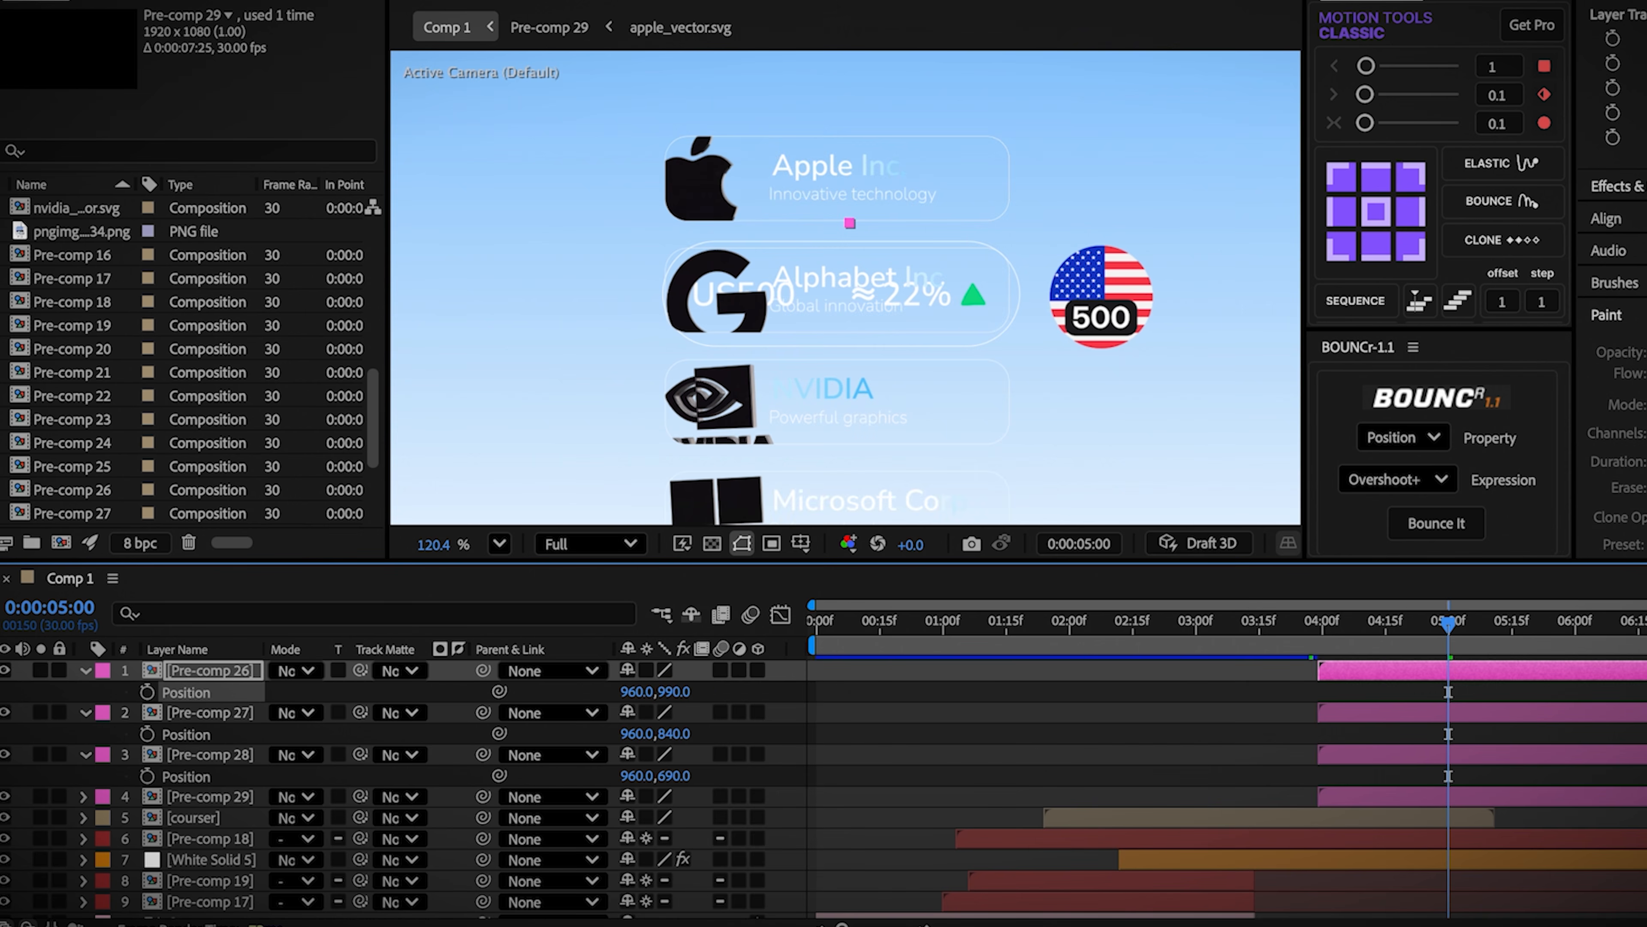
pyautogui.click(1043, 780)
pyautogui.press('u')
# Step: Select the four bar pre-comps and sequence their start times with an offset of 24 frames
pyautogui.click(1322, 676)
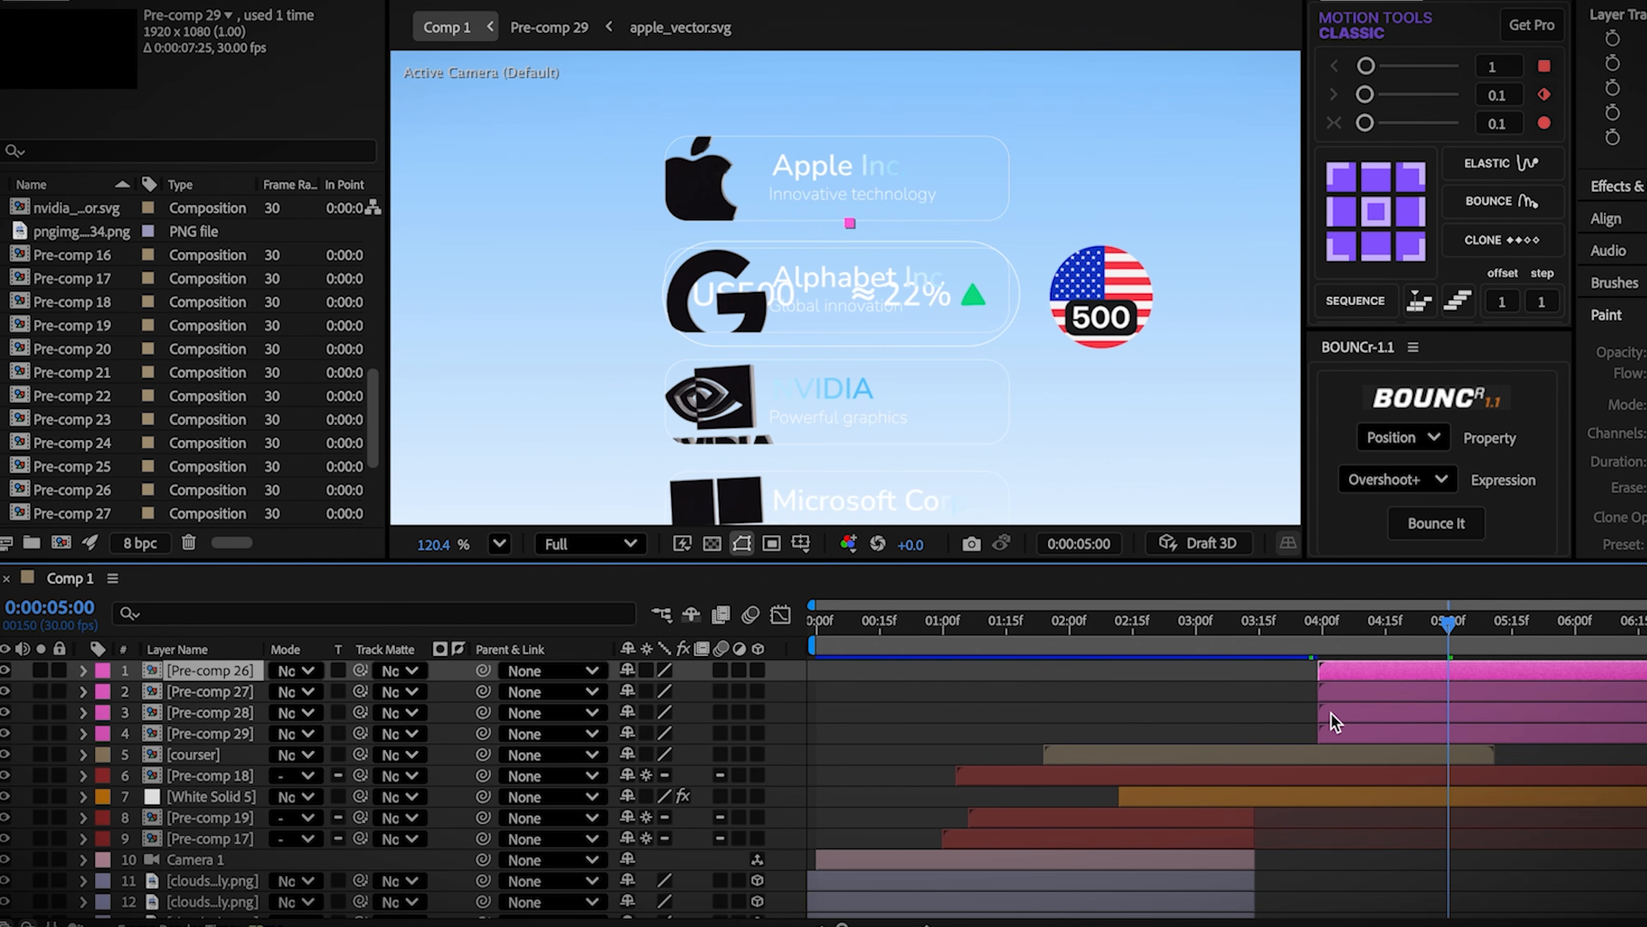
pyautogui.keyDown('shift'); pyautogui.click(1331, 723); pyautogui.keyUp('shift')
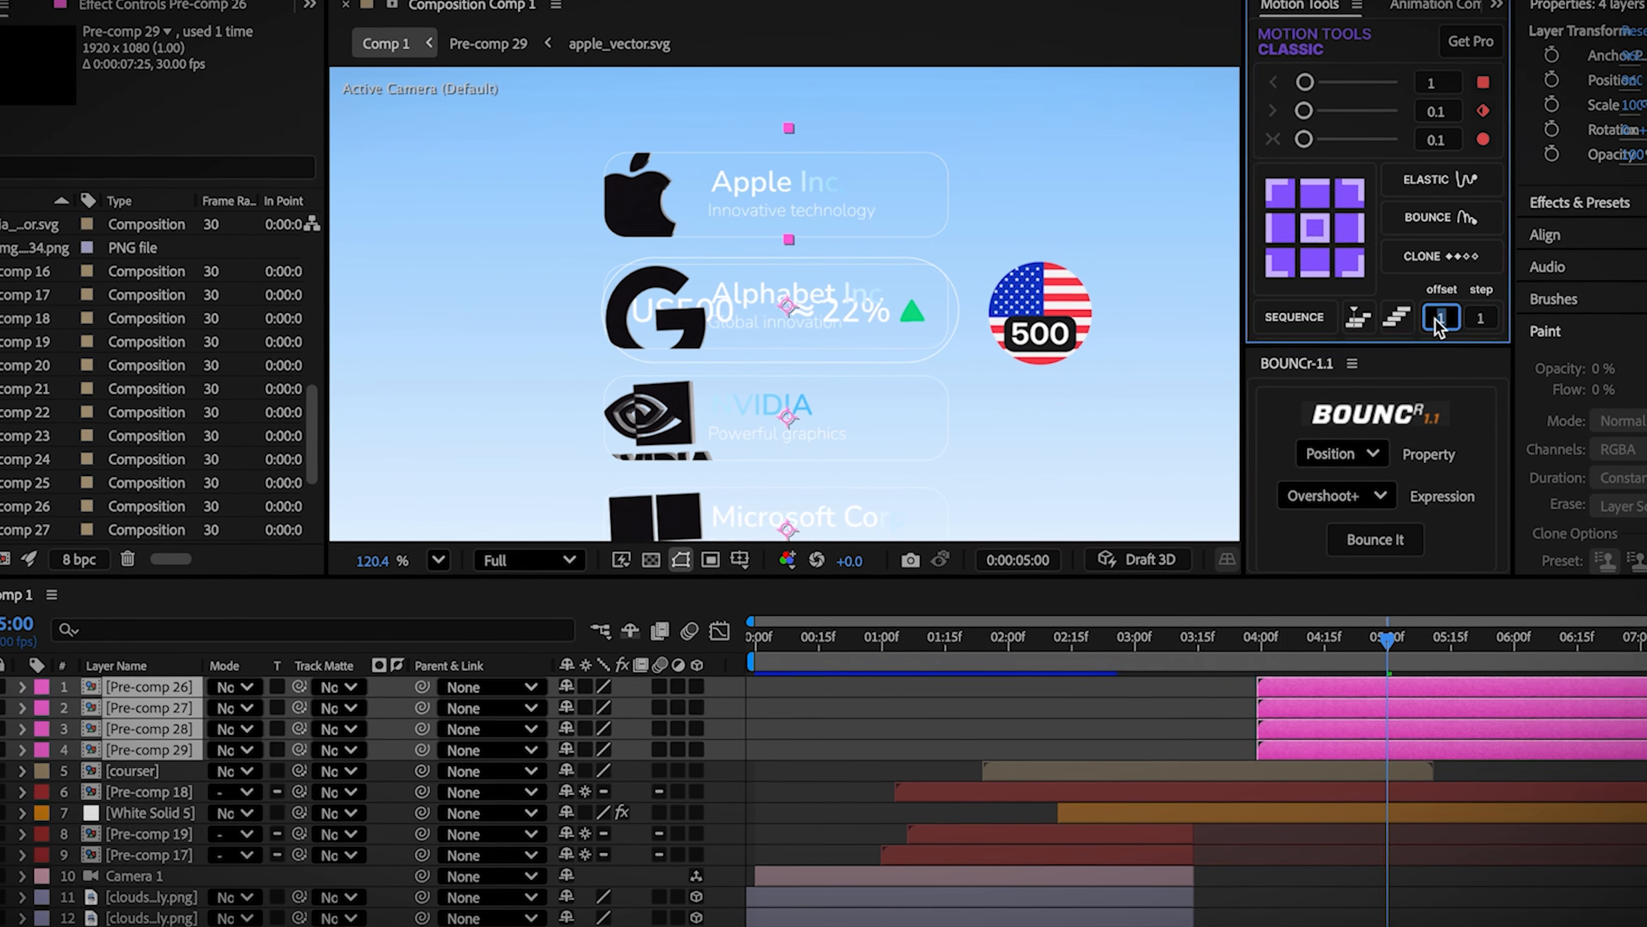
pyautogui.click(1500, 306)
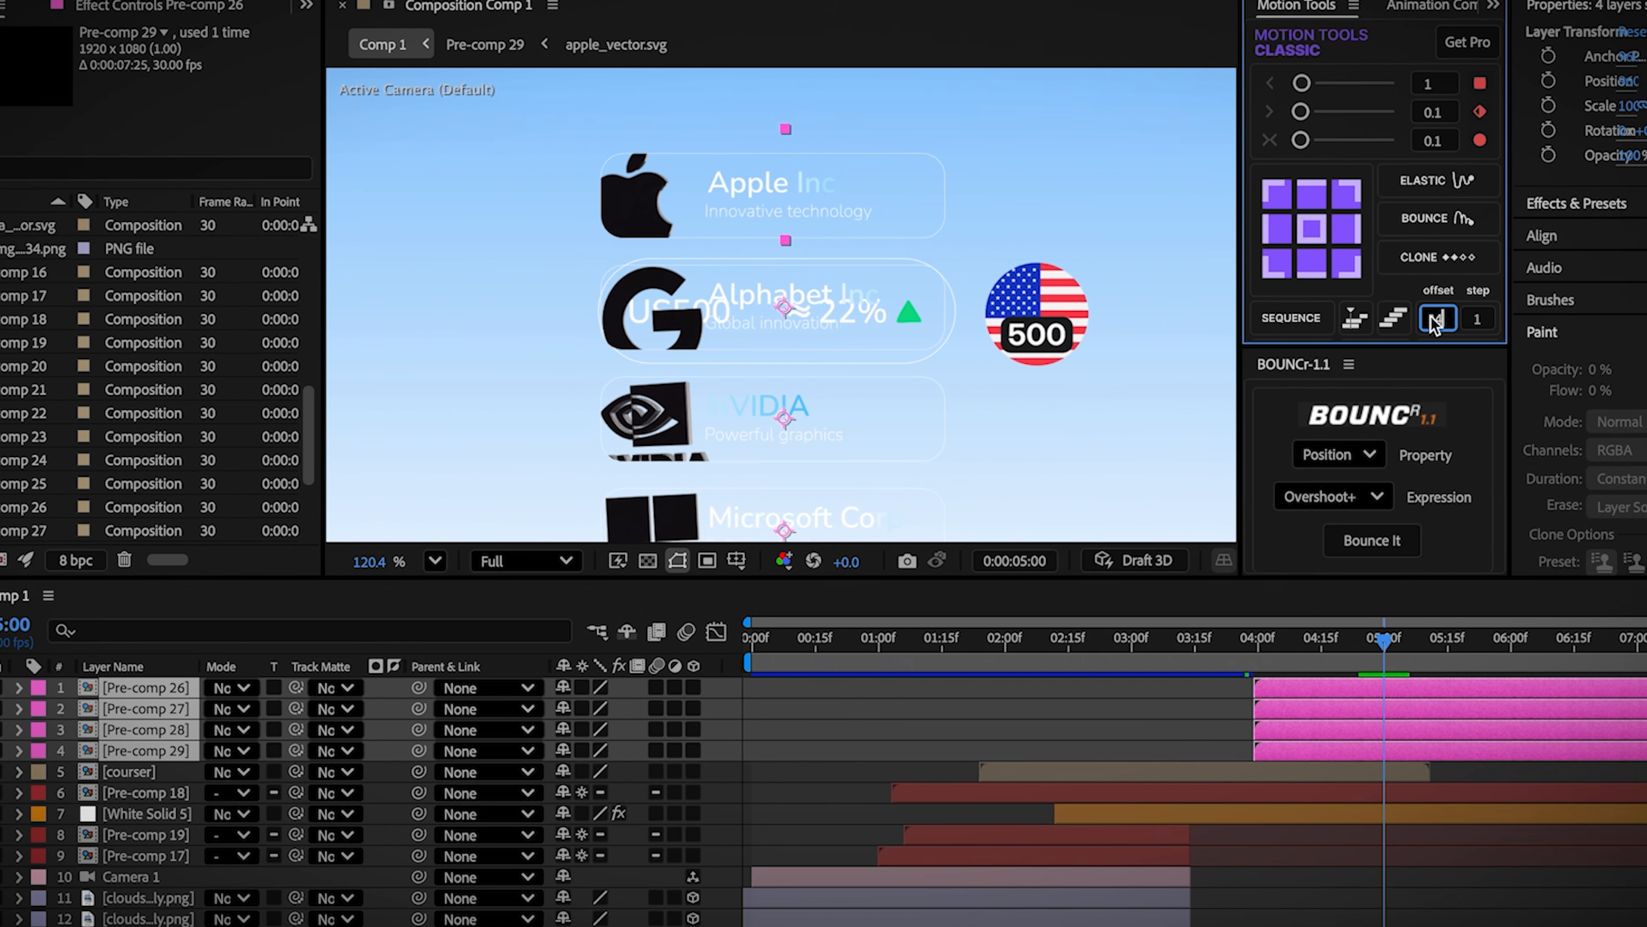
pyautogui.click(1327, 318)
# Step: Parent the Microsoft, NVIDIA and Alphabet bar pre-comps to the Apple bar pre-comp
pyautogui.click(1365, 730)
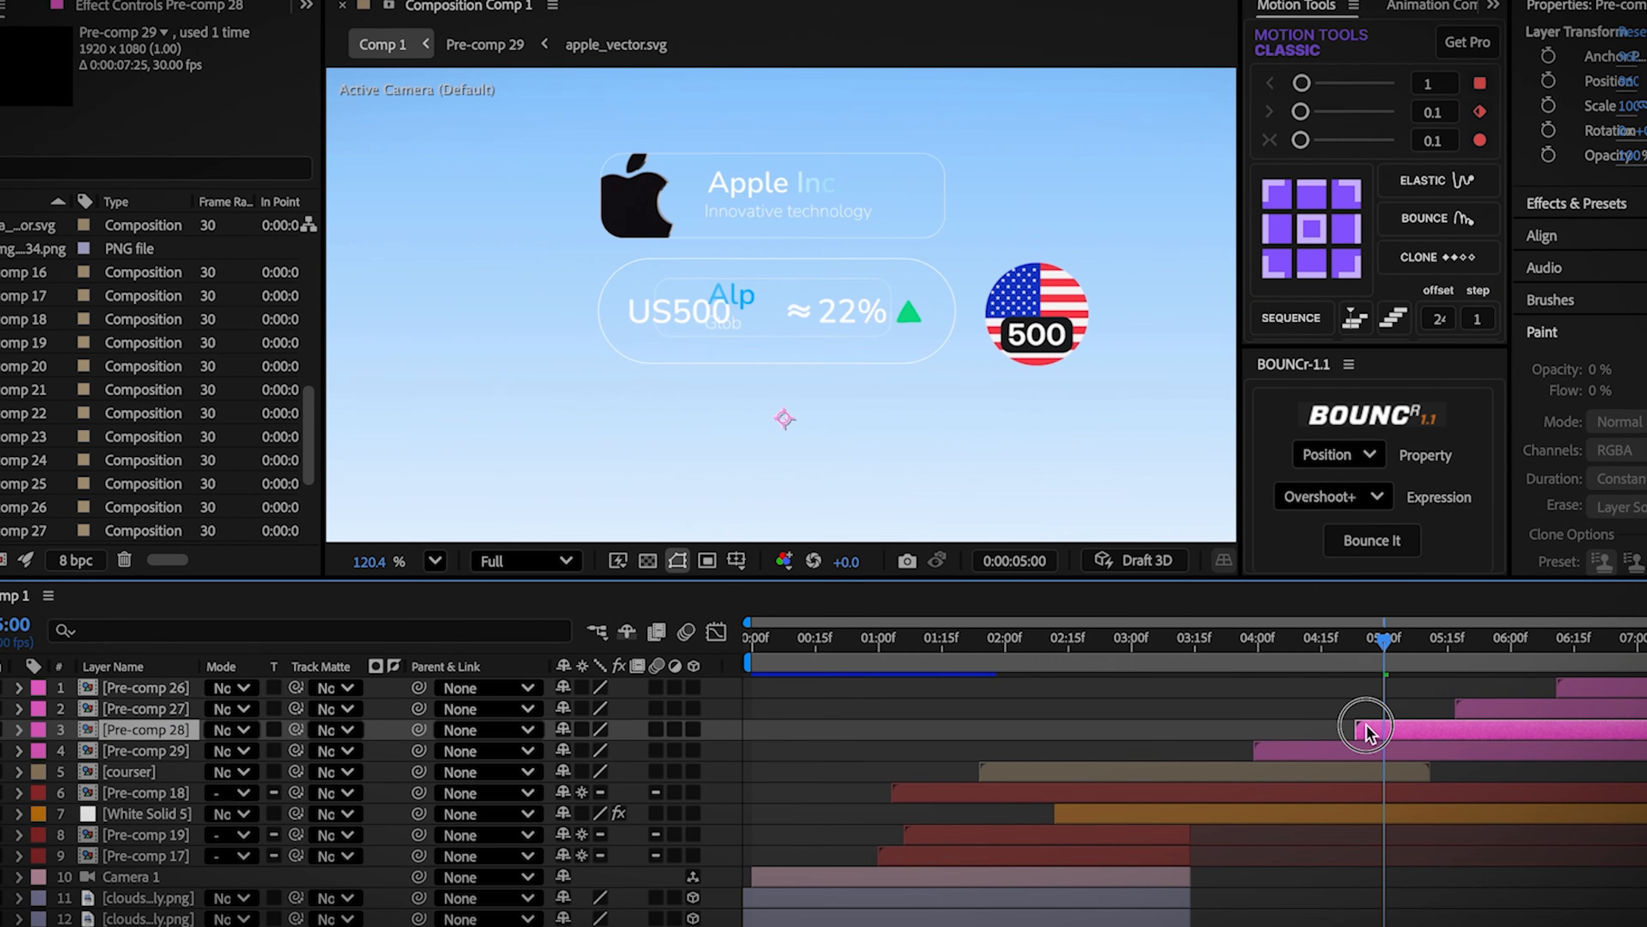
pyautogui.keyDown('shift'); pyautogui.click(1559, 693); pyautogui.keyUp('shift')
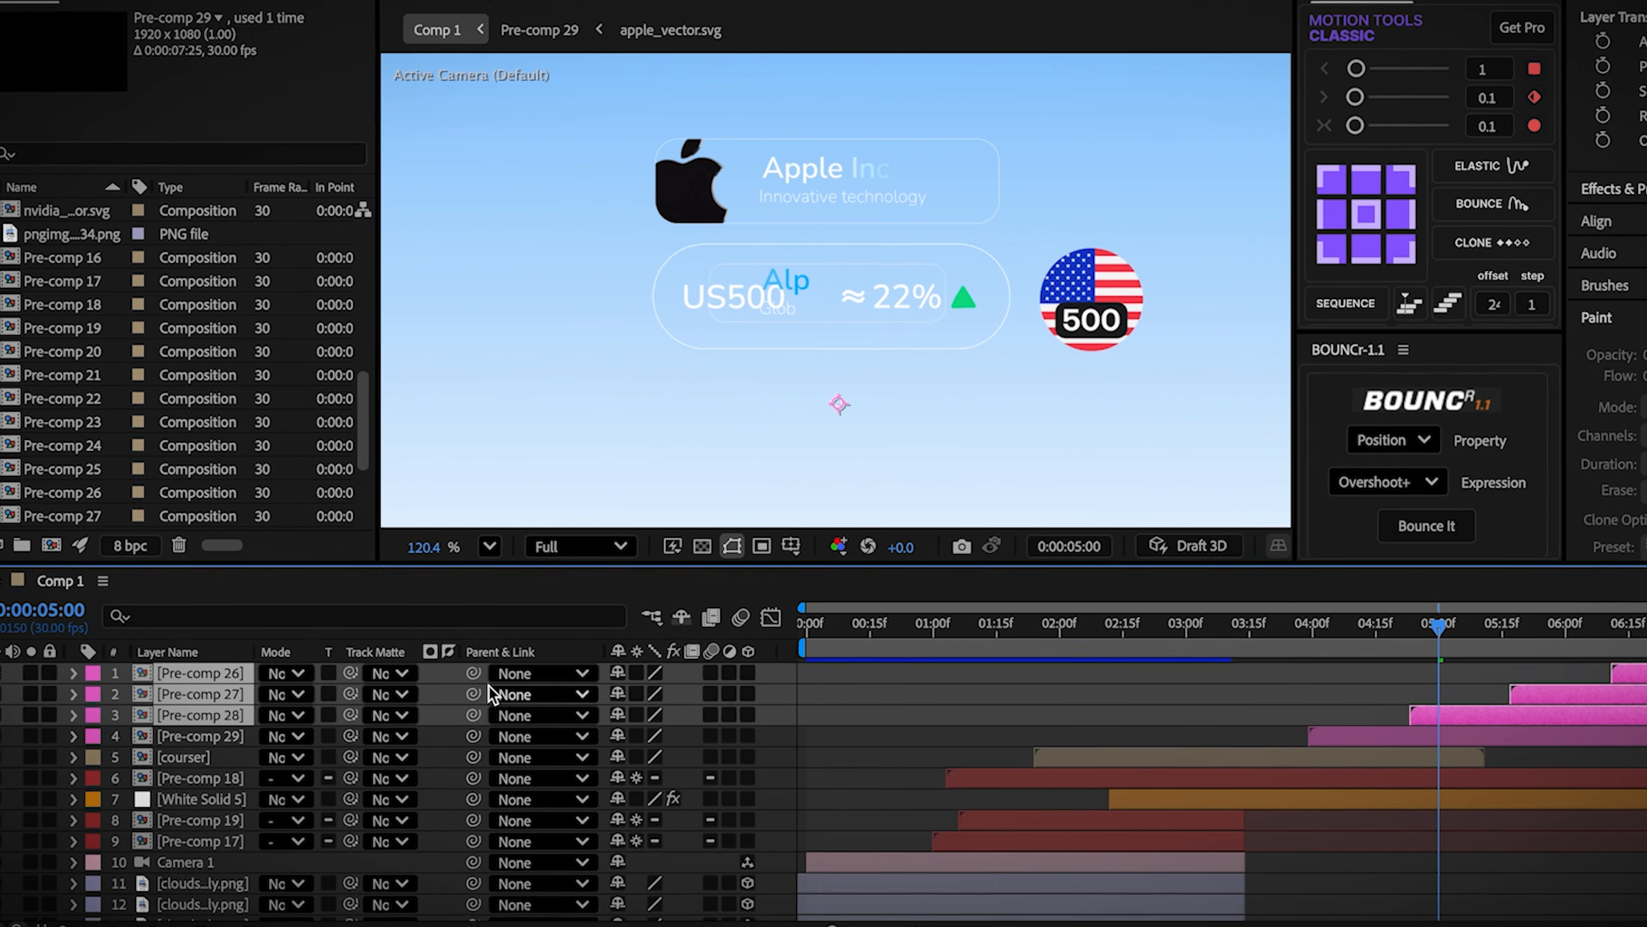
pyautogui.moveTo(419, 687); pyautogui.dragTo(208, 733)
# Step: Keyframe the Apple bar's position so it rises to Y 540 between 0:00:03:29 and 0:00:04:23
pyautogui.click(208, 733)
pyautogui.press('p')
pyautogui.click(1426, 624)
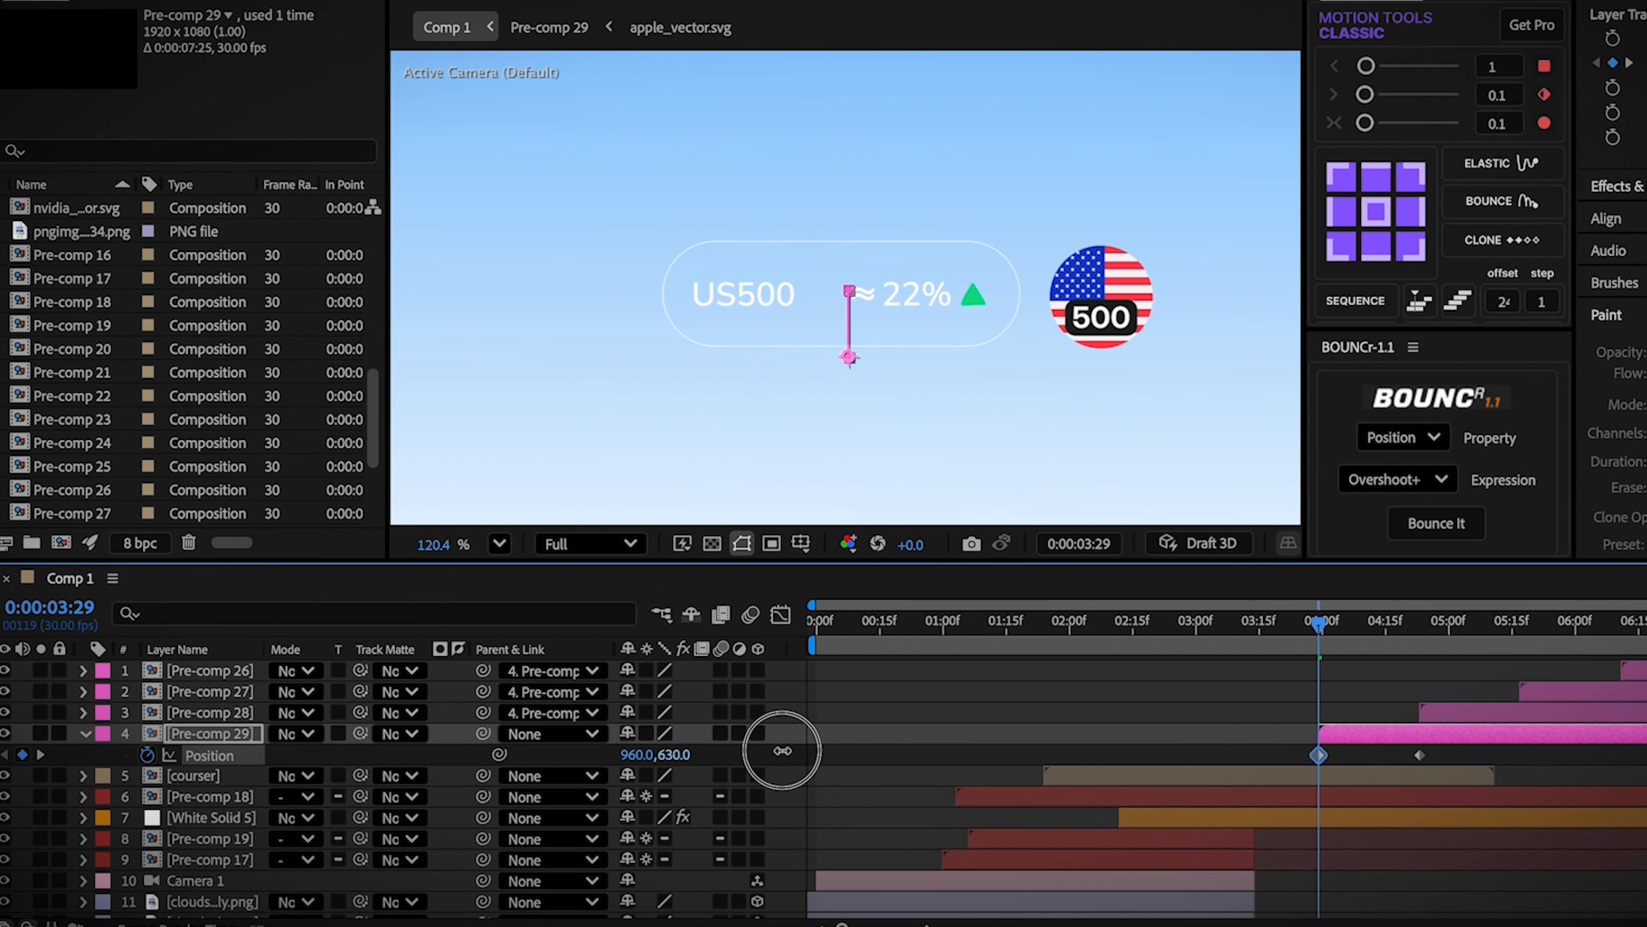
# Step: Add higher position keyframes to the Apple bar at each following bar's start, ending at Y 90.1 at 0:00:07:02
pyautogui.moveTo(1417, 616); pyautogui.dragTo(1519, 623)
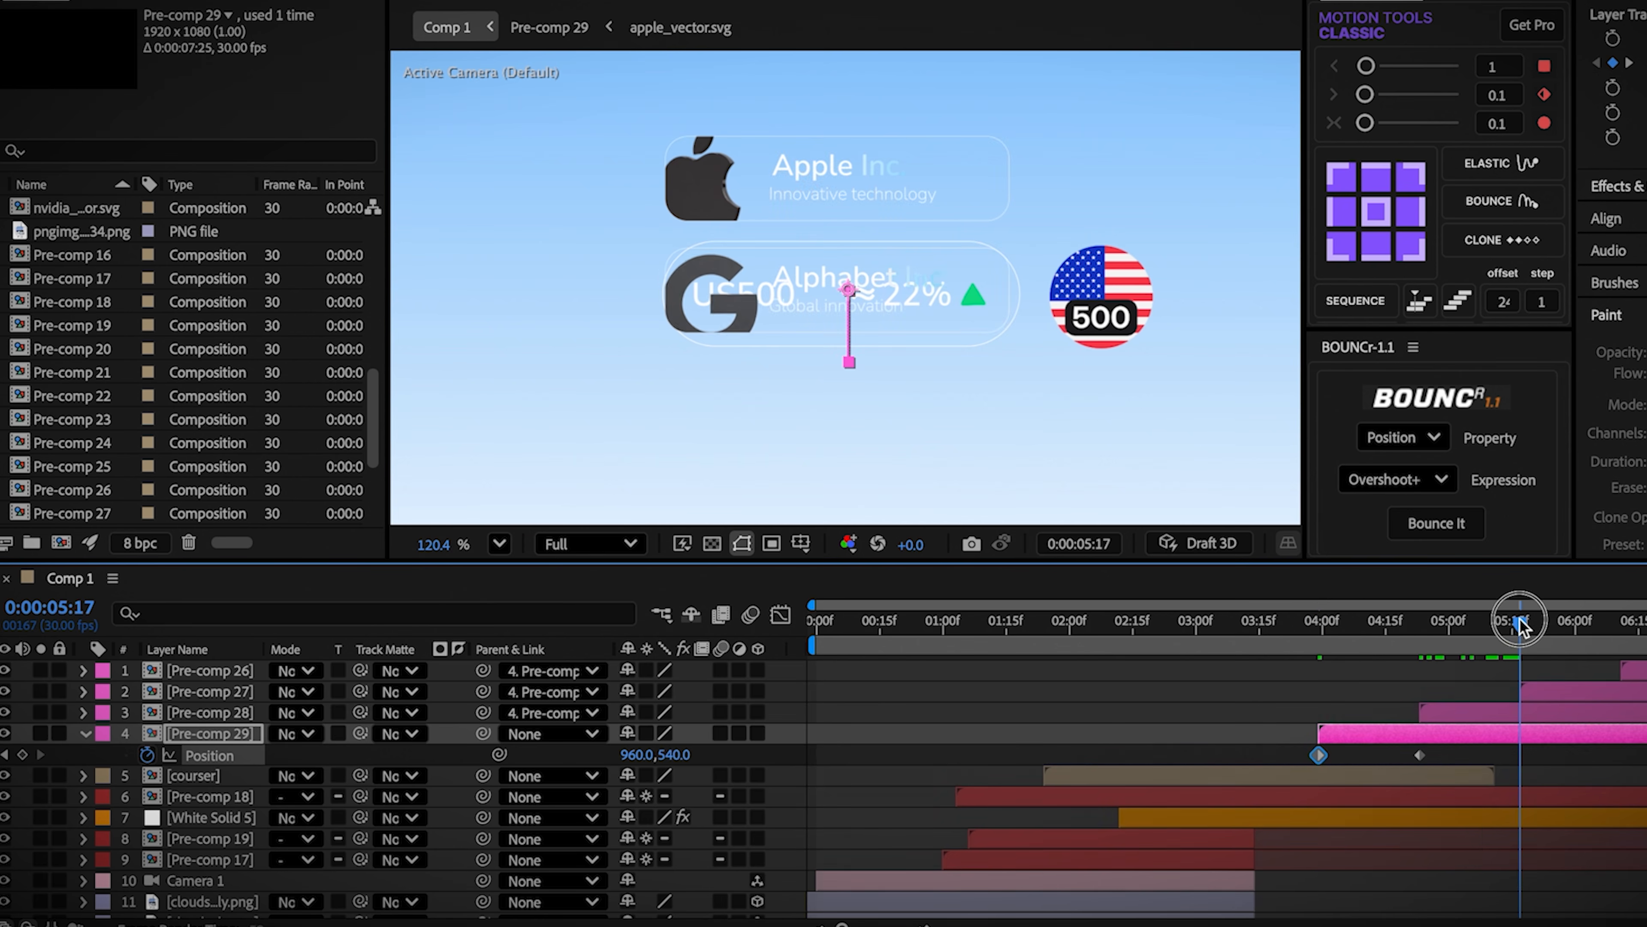
pyautogui.moveTo(674, 755); pyautogui.dragTo(520, 736)
pyautogui.moveTo(1555, 628); pyautogui.dragTo(1613, 626)
pyautogui.moveTo(615, 765); pyautogui.dragTo(441, 764)
pyautogui.moveTo(1551, 624); pyautogui.dragTo(1573, 635)
pyautogui.moveTo(543, 765); pyautogui.dragTo(327, 765)
pyautogui.click(1546, 759)
# Step: Apply Easy Ease to all of the Apple bar's position keyframes
pyautogui.moveTo(1578, 769); pyautogui.dragTo(1115, 703)
pyautogui.click(633, 616)
pyautogui.moveTo(1029, 786); pyautogui.dragTo(1639, 671)
pyautogui.click(1324, 903)
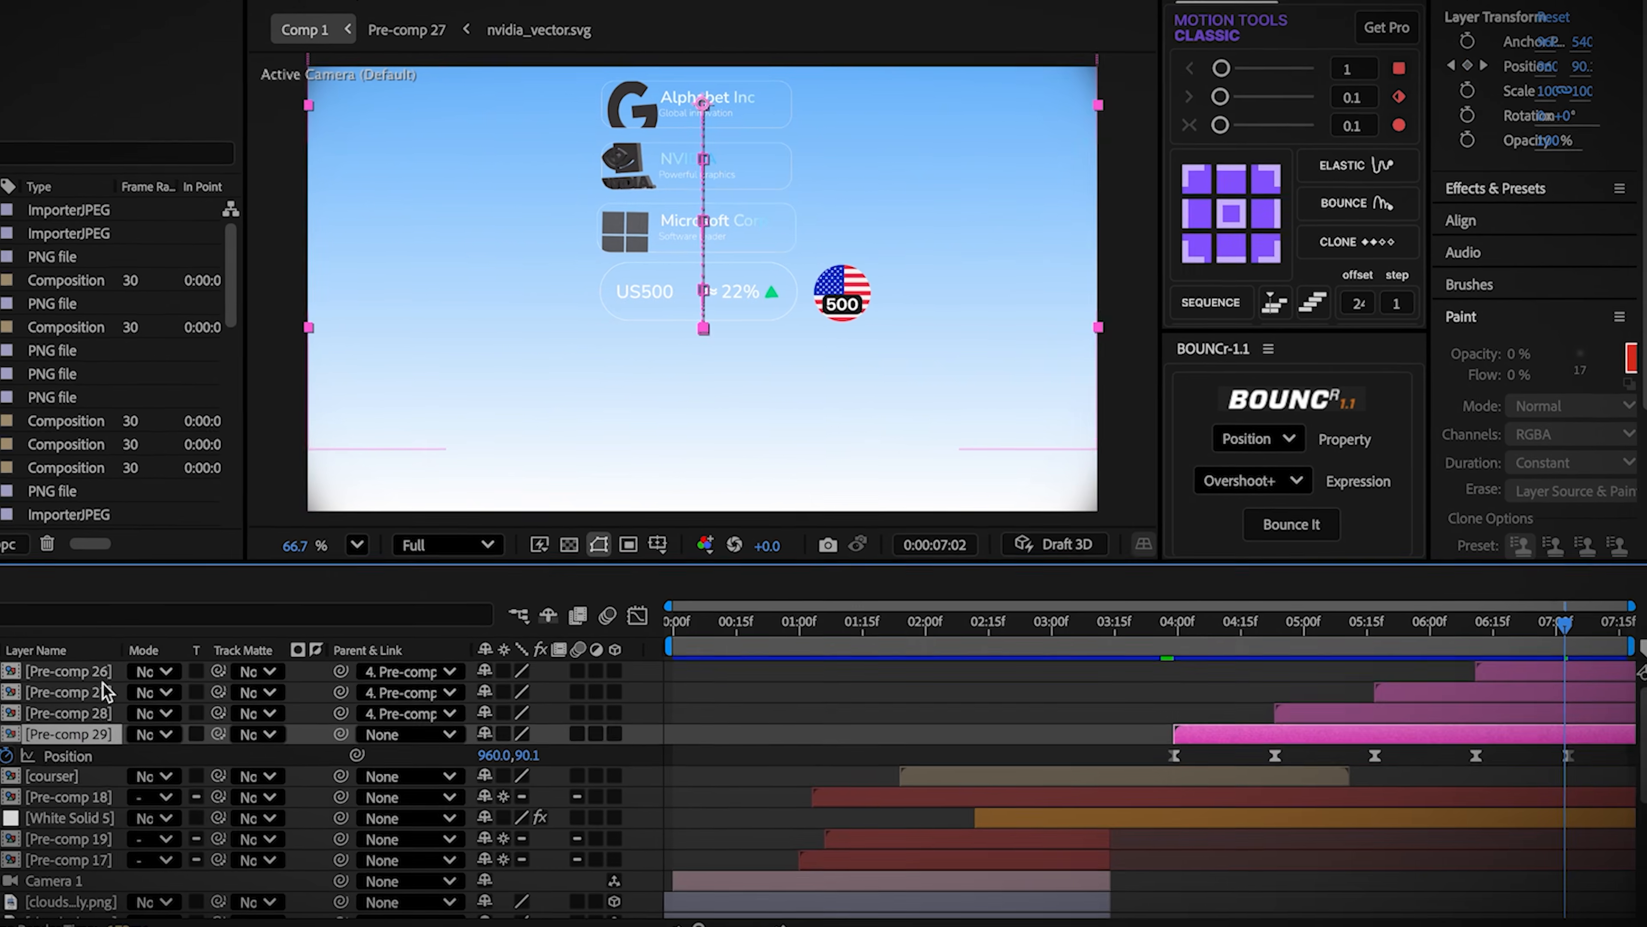
# Step: Duplicate the four company bar pre-comps and delete the Microsoft bar from one set
pyautogui.hotkey('ctrl', 'd')
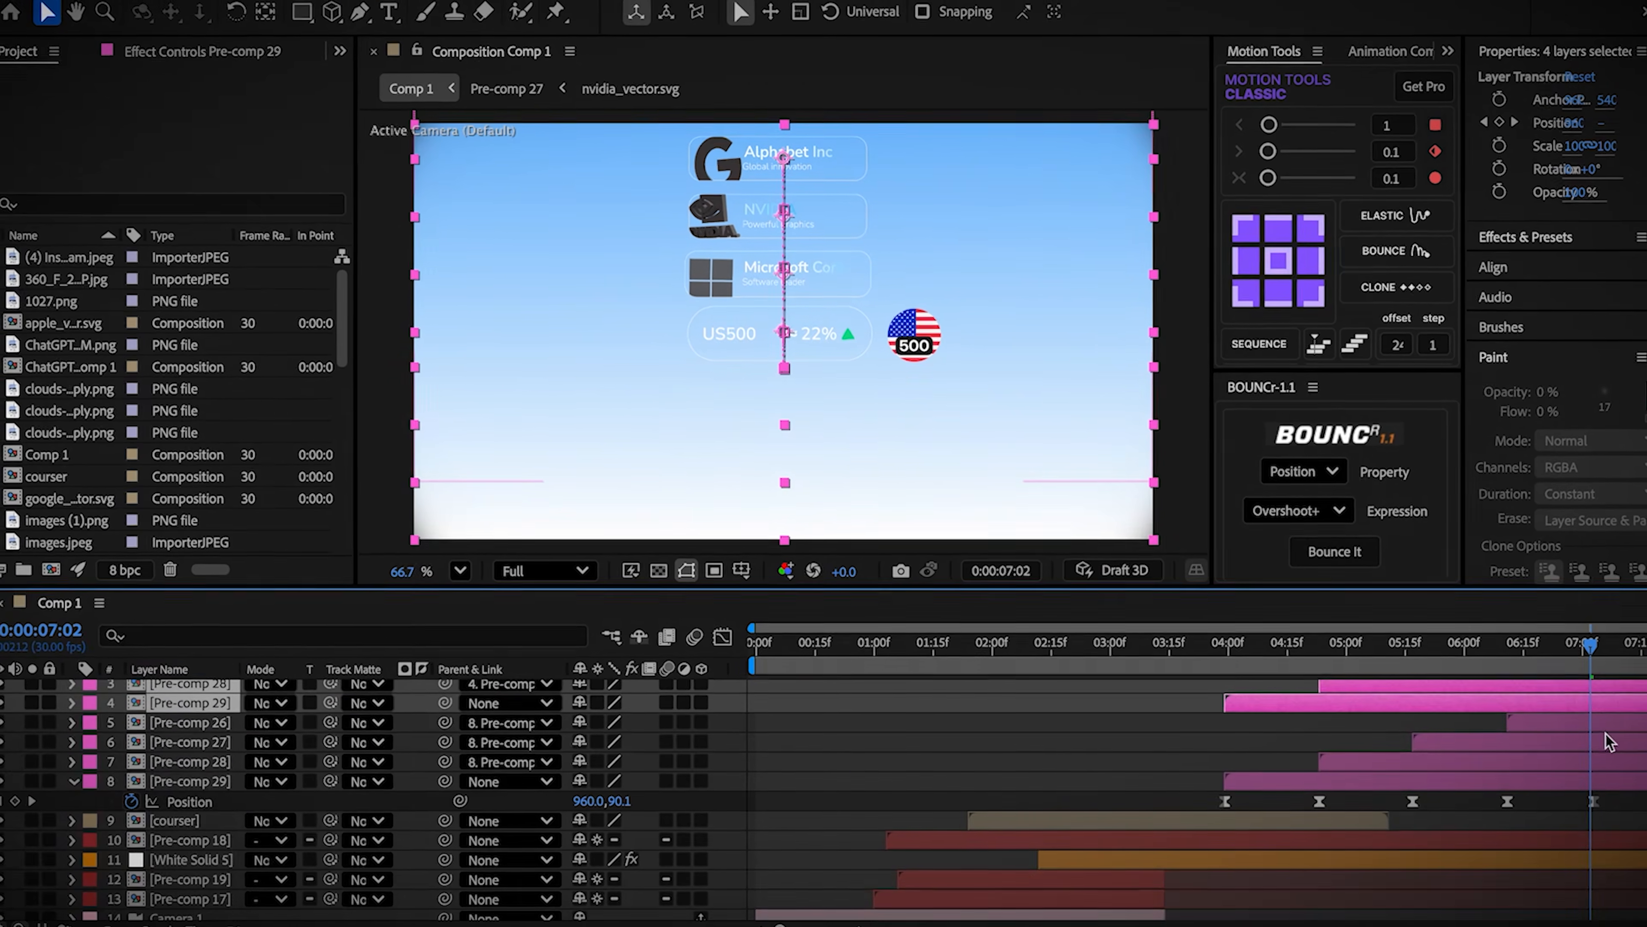
pyautogui.click(1597, 729)
pyautogui.press('Delete')
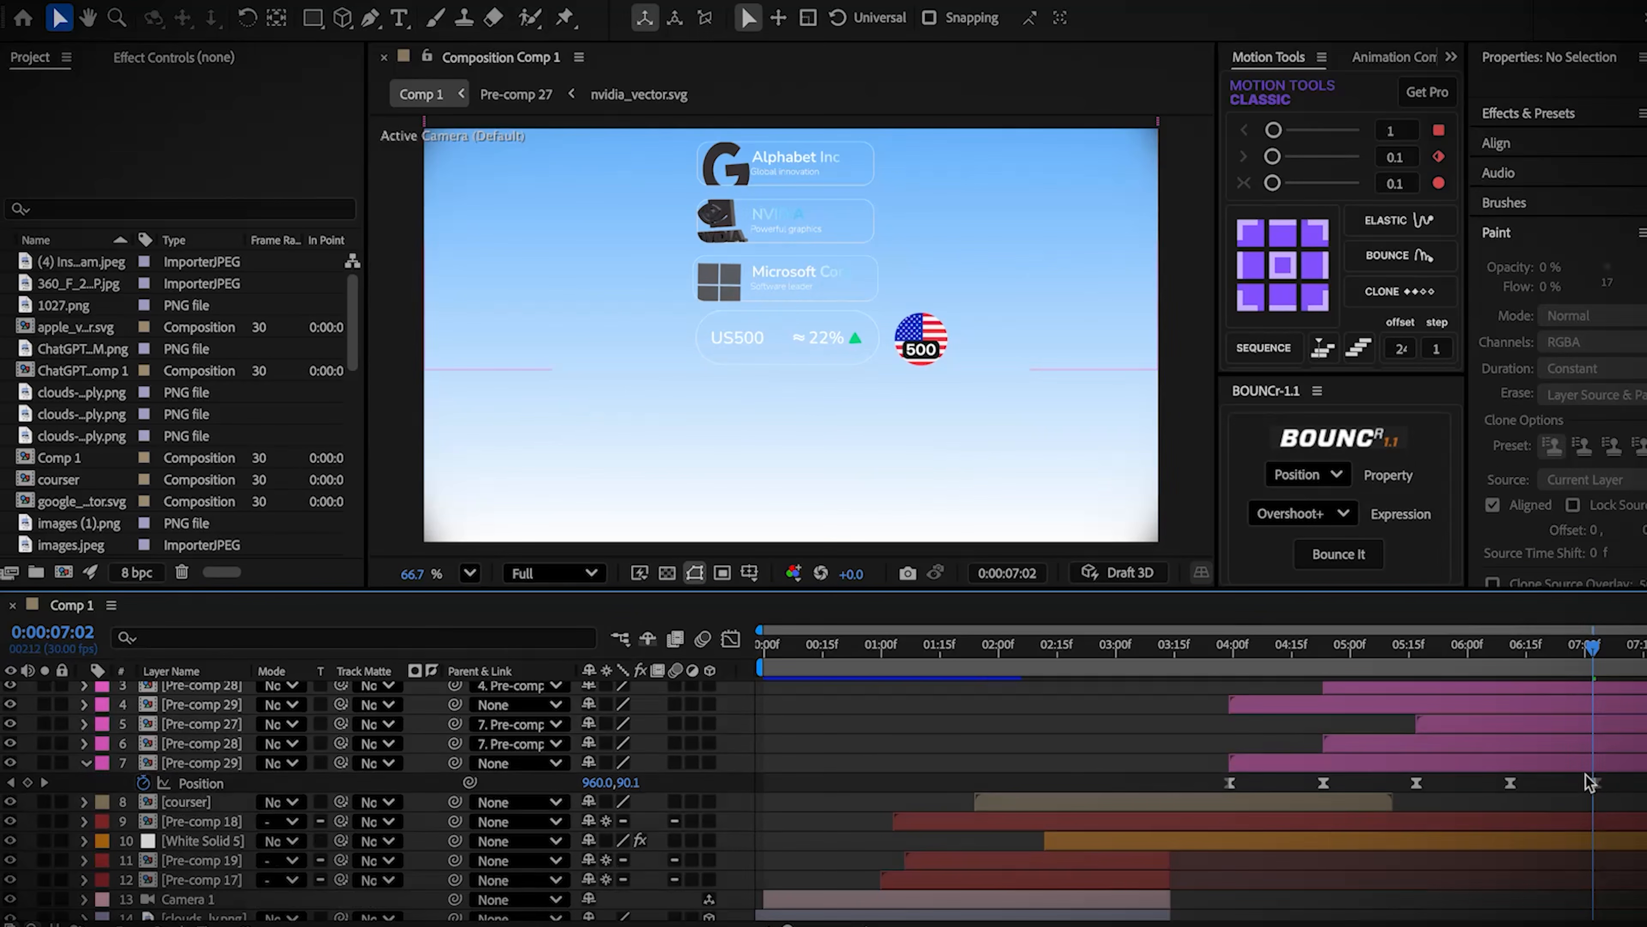
# Step: Delete the last position keyframe of the three-bar set's Apple bar and lower all remaining keyframes together, to Y 858 at 0:00:06:11
pyautogui.click(1596, 783)
pyautogui.press('Delete')
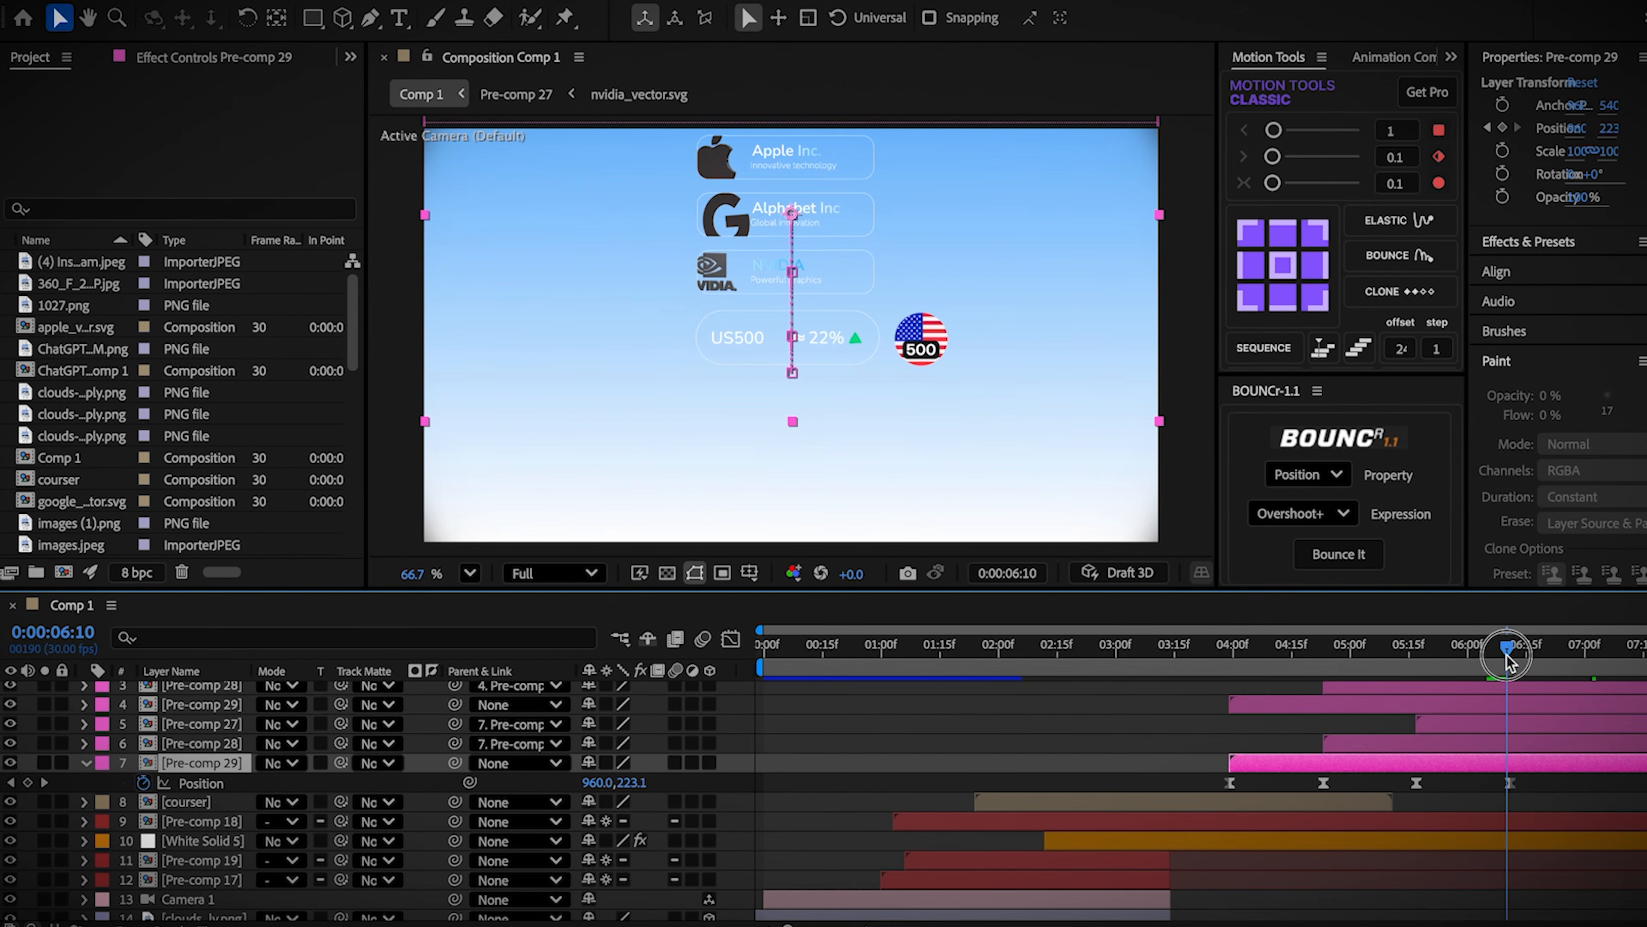
pyautogui.moveTo(1560, 804); pyautogui.dragTo(1074, 726)
pyautogui.moveTo(636, 788); pyautogui.dragTo(1338, 762)
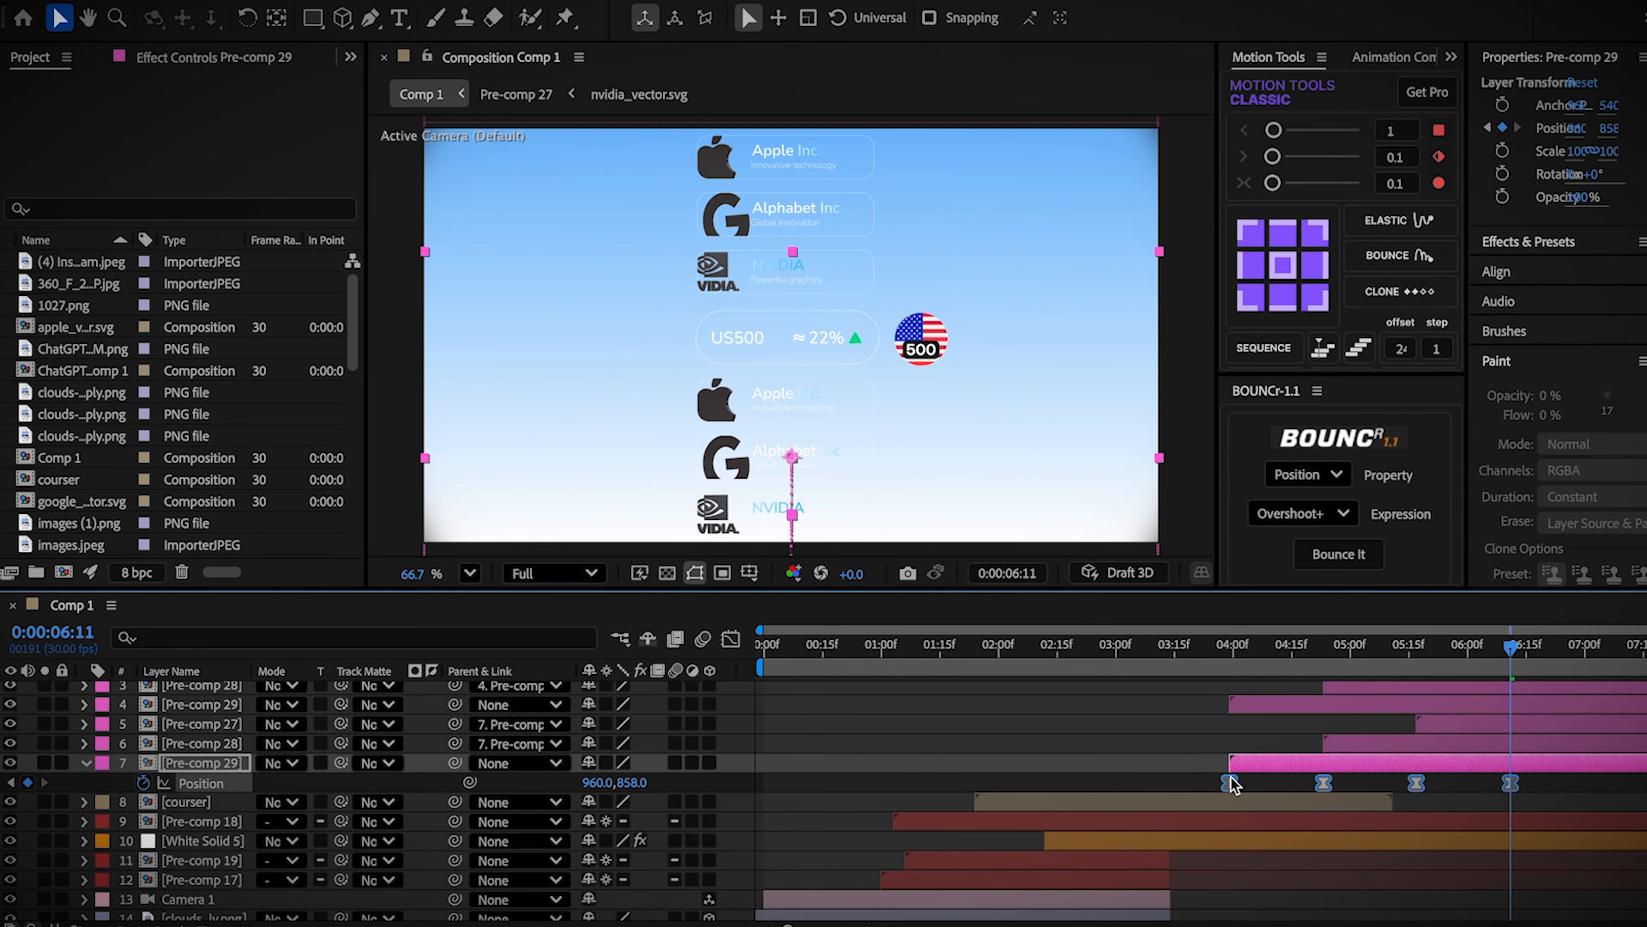
# Step: Shift the three lower bar layers so that the Apple bar starts at 0:00:04:23
pyautogui.click(1308, 785)
pyautogui.click(1327, 647)
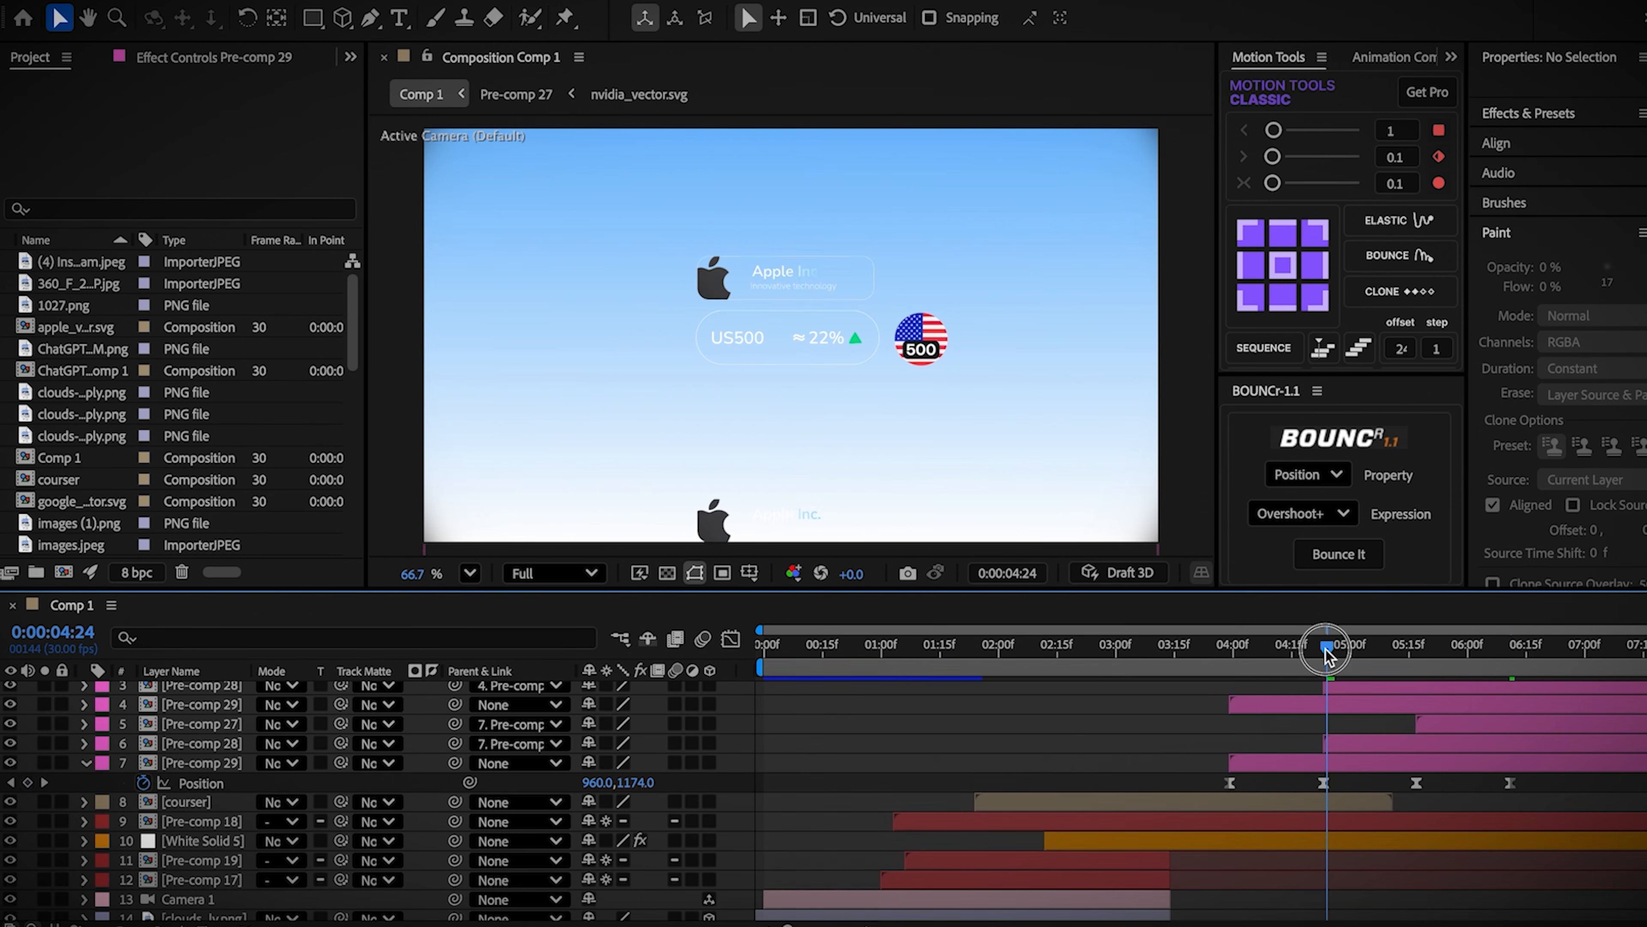
pyautogui.click(1438, 728)
pyautogui.keyDown('shift'); pyautogui.click(1305, 771); pyautogui.keyUp('shift')
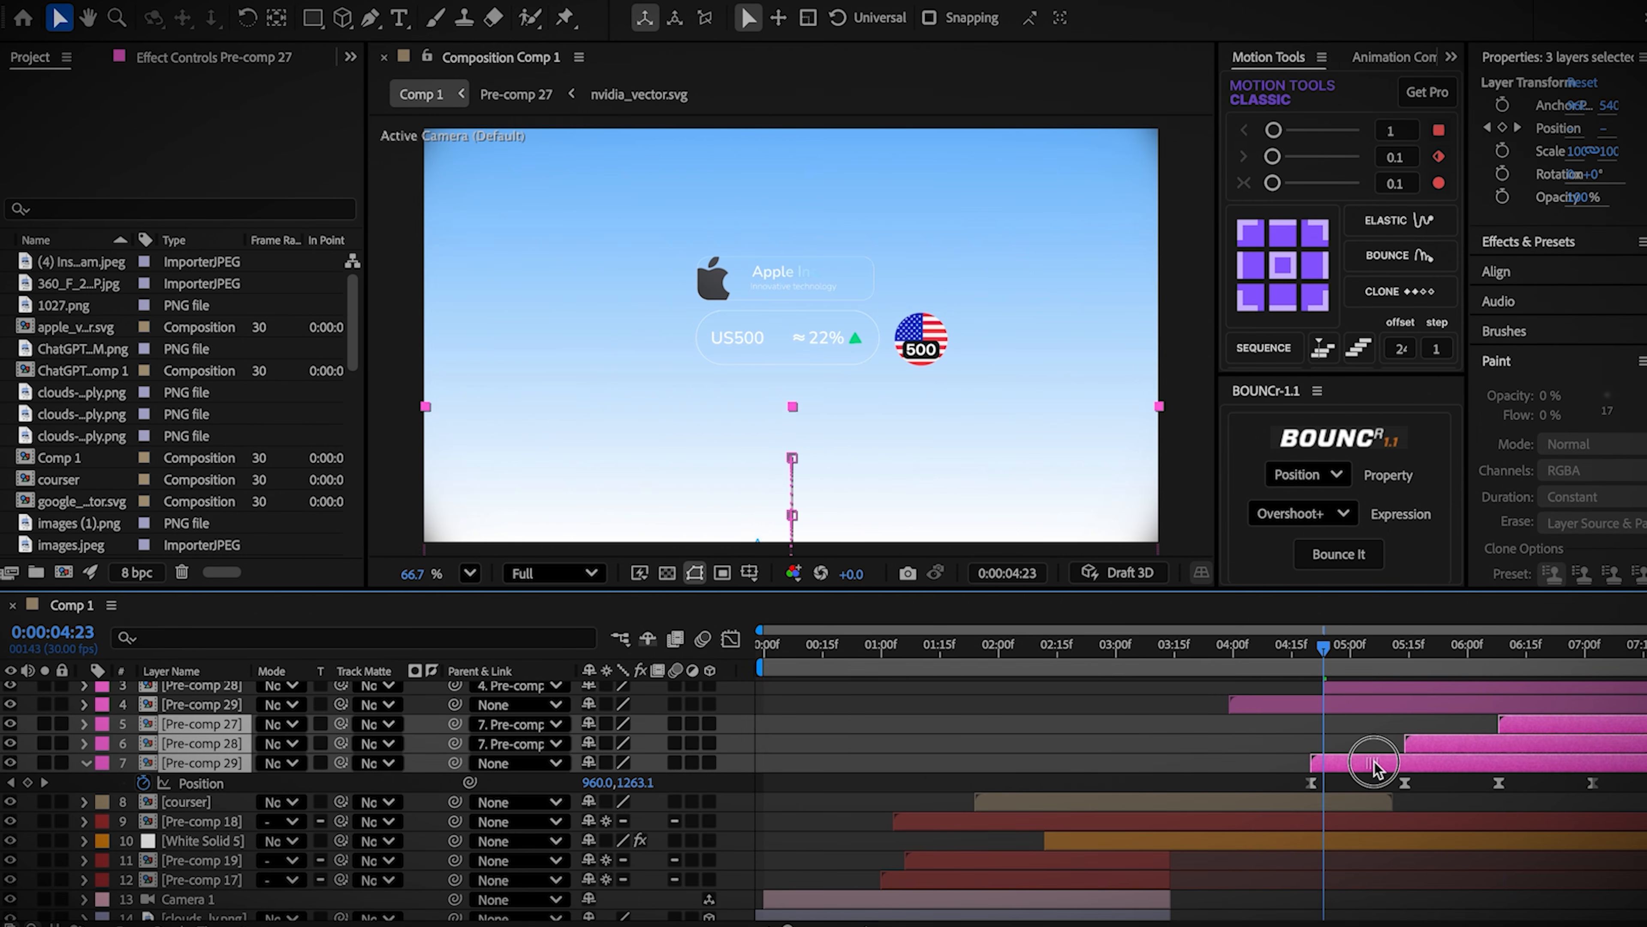
pyautogui.click(1234, 766)
pyautogui.click(88, 764)
# Step: Reorder the three lower bar layers so Apple is above Alphabet and NVIDIA
pyautogui.moveTo(176, 764); pyautogui.dragTo(220, 745)
pyautogui.click(1429, 763)
pyautogui.click(891, 771)
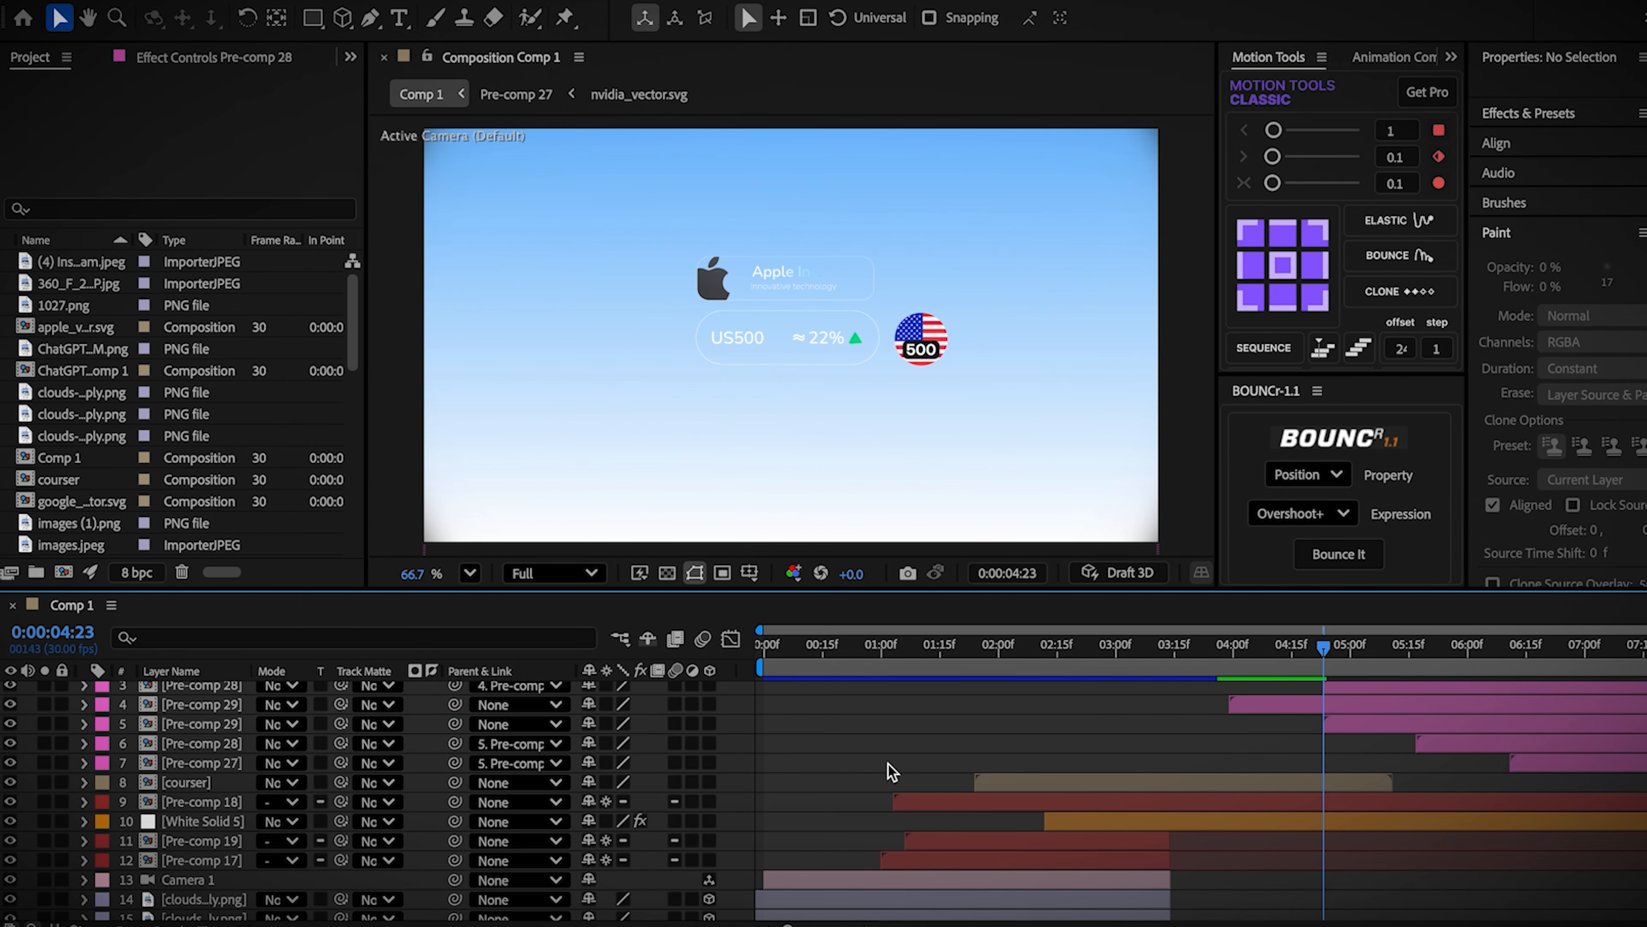
# Step: Move the courser and Pre-comp 18 layers to the top of the layer stack and preview the bar animation
pyautogui.click(1021, 785)
pyautogui.keyDown('shift'); pyautogui.click(1015, 802); pyautogui.keyUp('shift')
pyautogui.moveTo(203, 801); pyautogui.dragTo(196, 689)
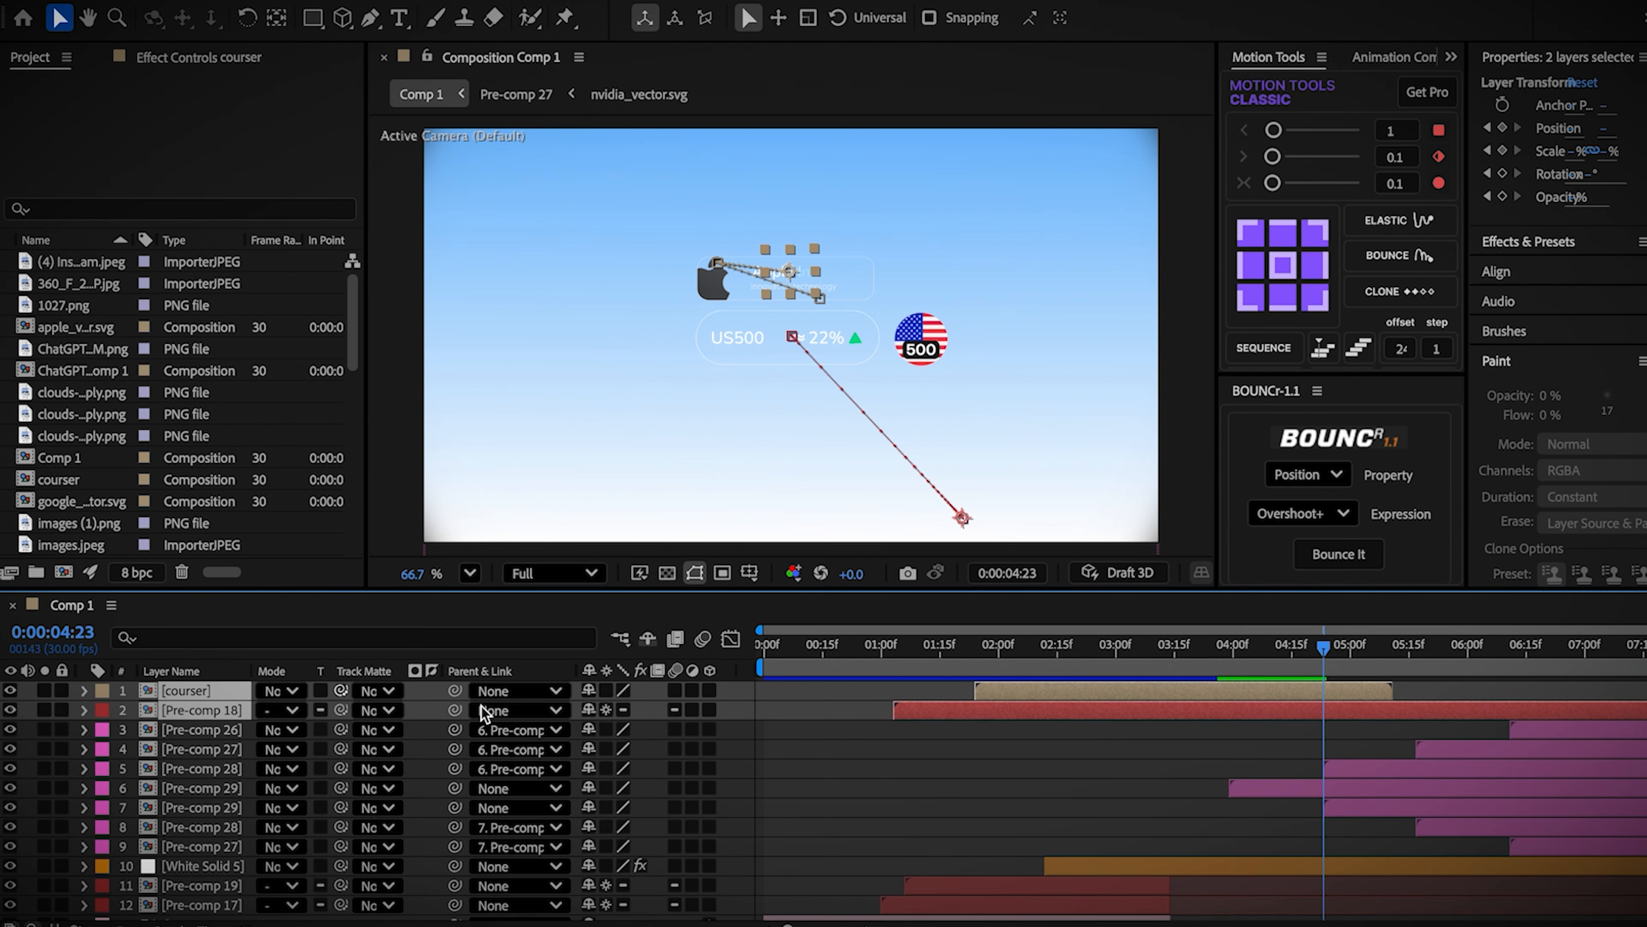
pyautogui.click(1135, 744)
pyautogui.click(1224, 639)
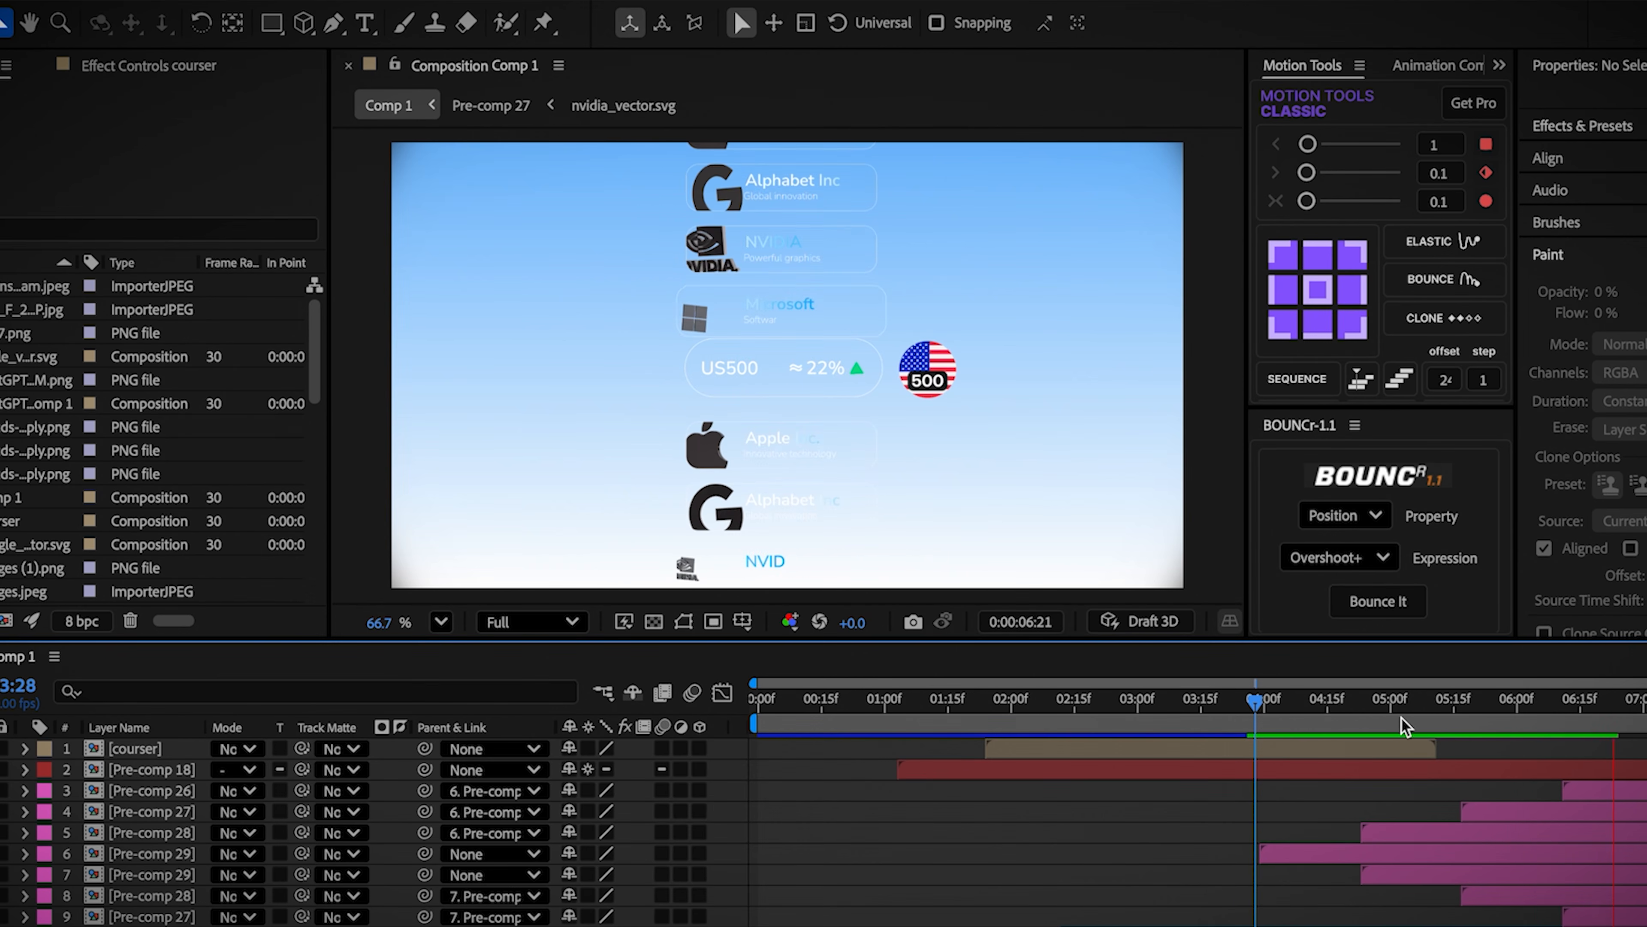
pyautogui.moveTo(1296, 719); pyautogui.dragTo(1266, 720)
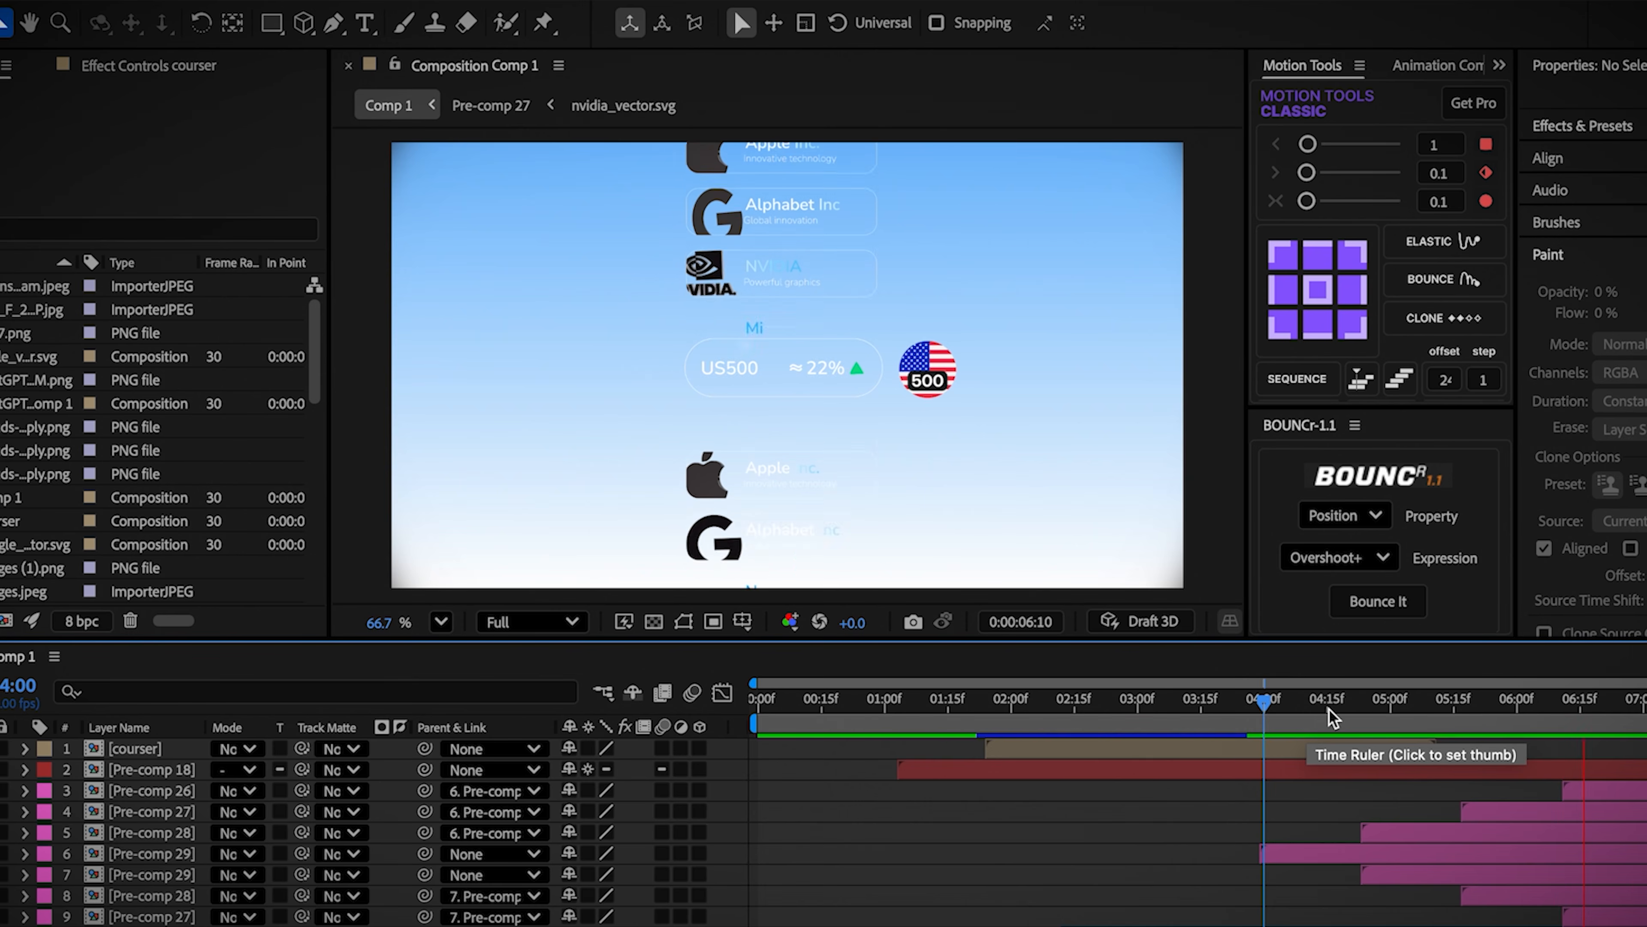
# Step: Add two cloud PNG images to the composition and scale both to 70%
pyautogui.click(24, 448)
pyautogui.keyDown('shift'); pyautogui.click(56, 408); pyautogui.keyUp('shift')
pyautogui.moveTo(48, 428); pyautogui.dragTo(163, 719)
pyautogui.press('s')
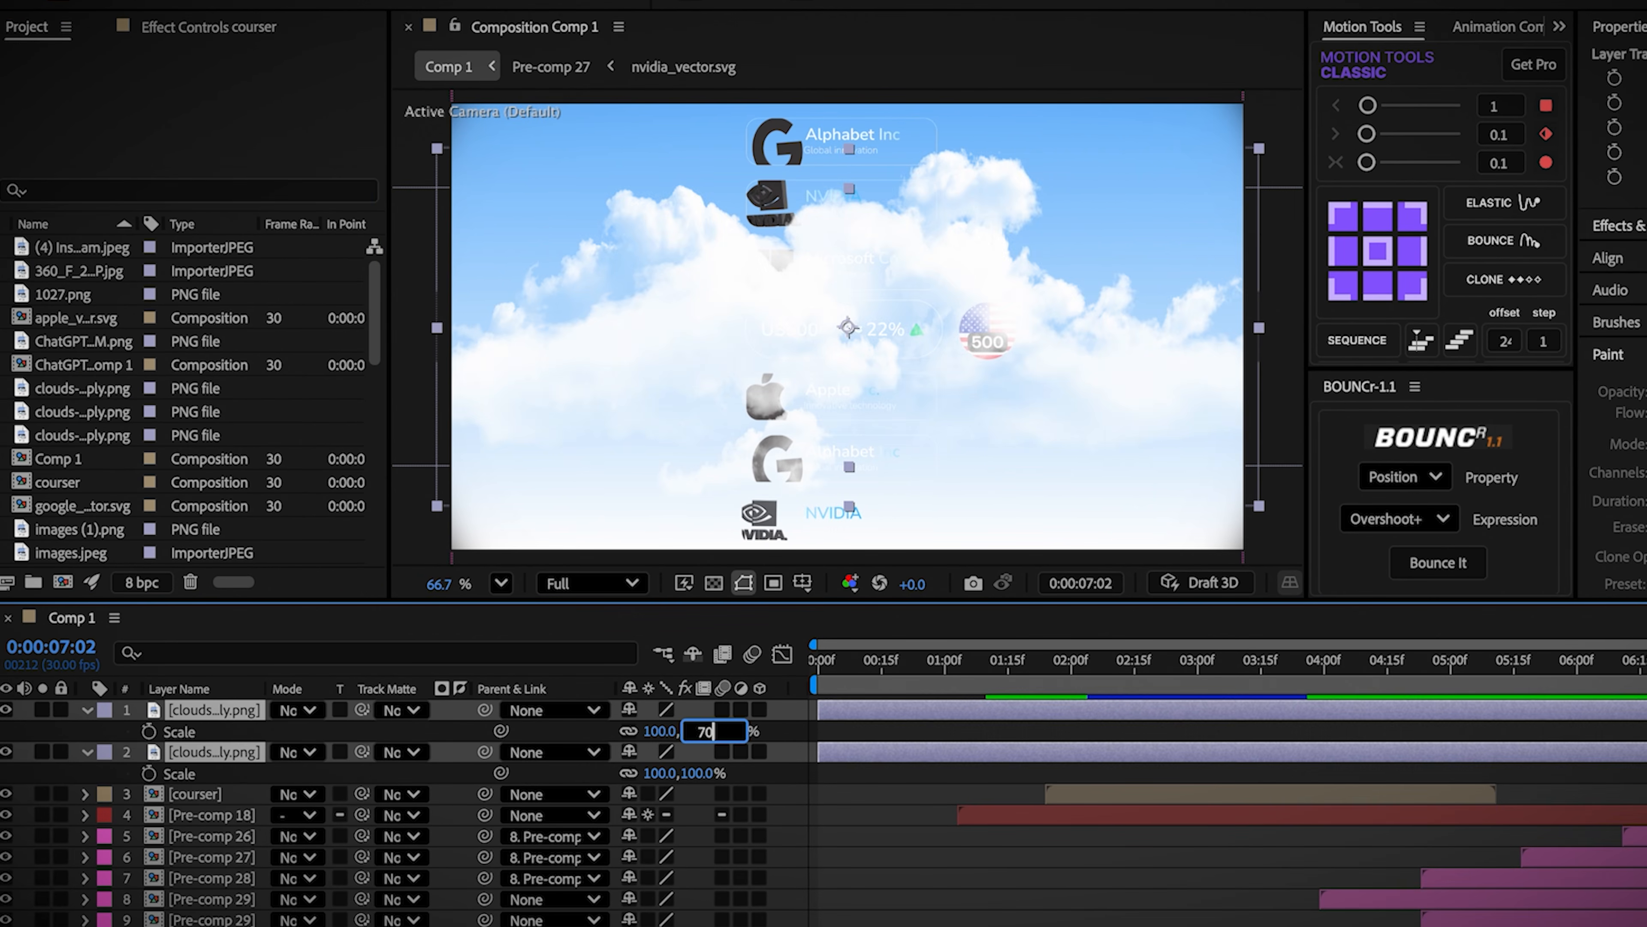
pyautogui.press('Return')
pyautogui.press('s')
# Step: Place one cloud at about 1572, 831 in the lower right of the frame and the other at about 456, 270 in the upper left
pyautogui.moveTo(925, 425); pyautogui.dragTo(1177, 544)
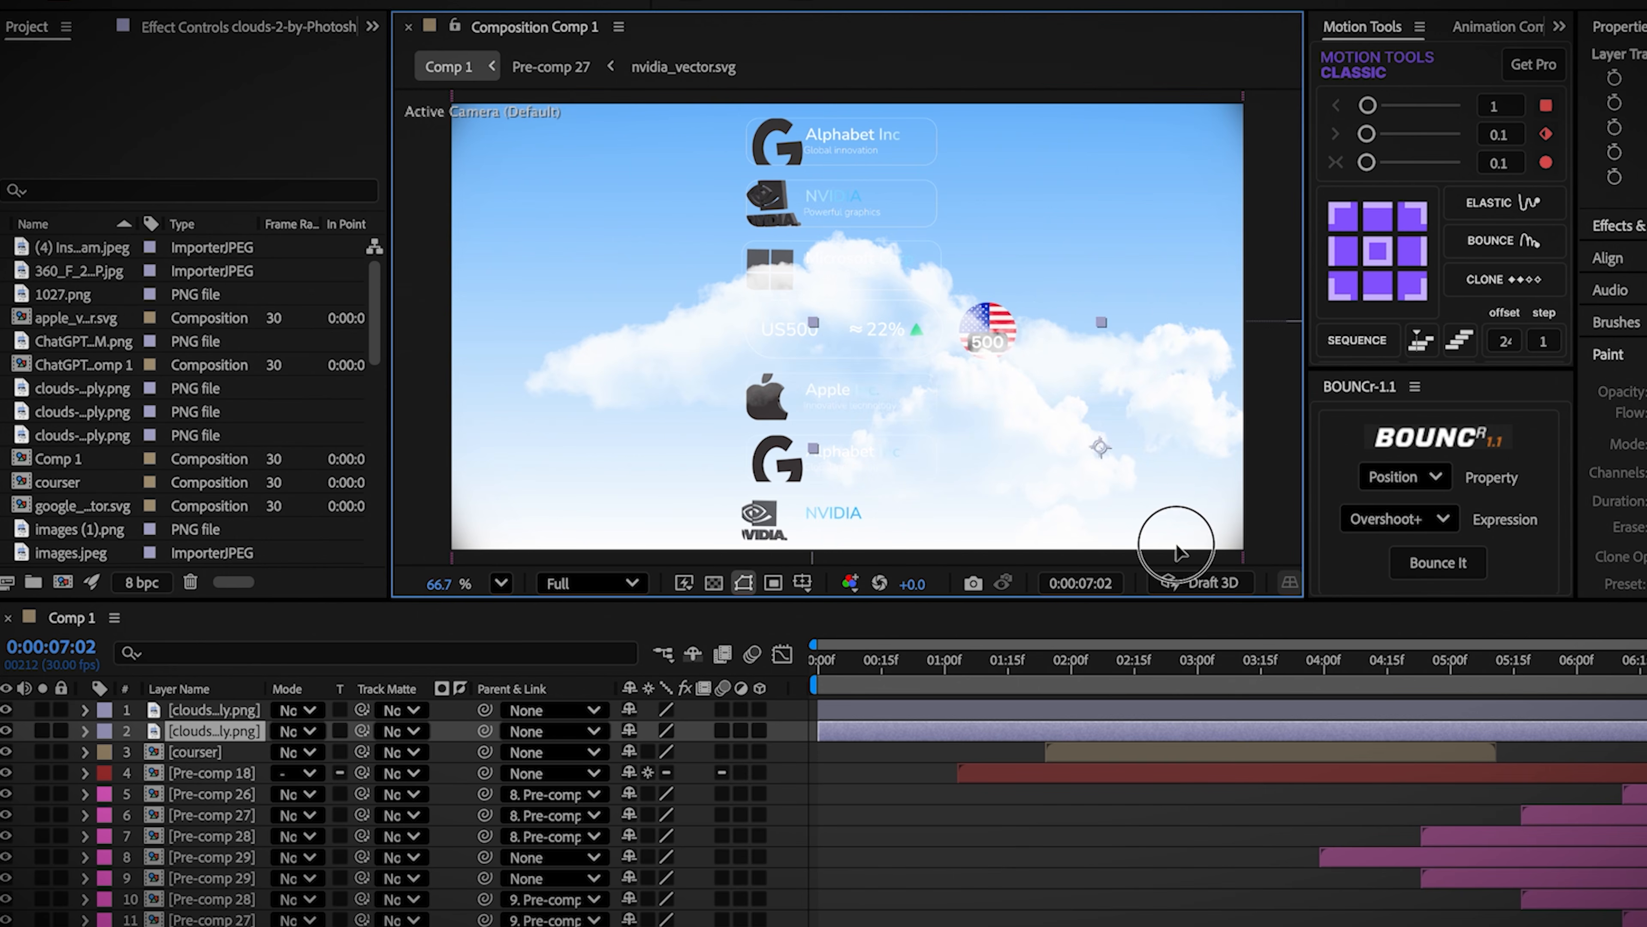
pyautogui.click(1155, 708)
pyautogui.moveTo(843, 357); pyautogui.dragTo(637, 249)
# Step: Make both cloud layers start together with the first Apple bar, at about 0:00:04:00
pyautogui.click(959, 729)
pyautogui.keyDown('shift'); pyautogui.click(959, 709); pyautogui.keyUp('shift')
pyautogui.click(1312, 663)
pyautogui.moveTo(1132, 700); pyautogui.dragTo(1508, 736)
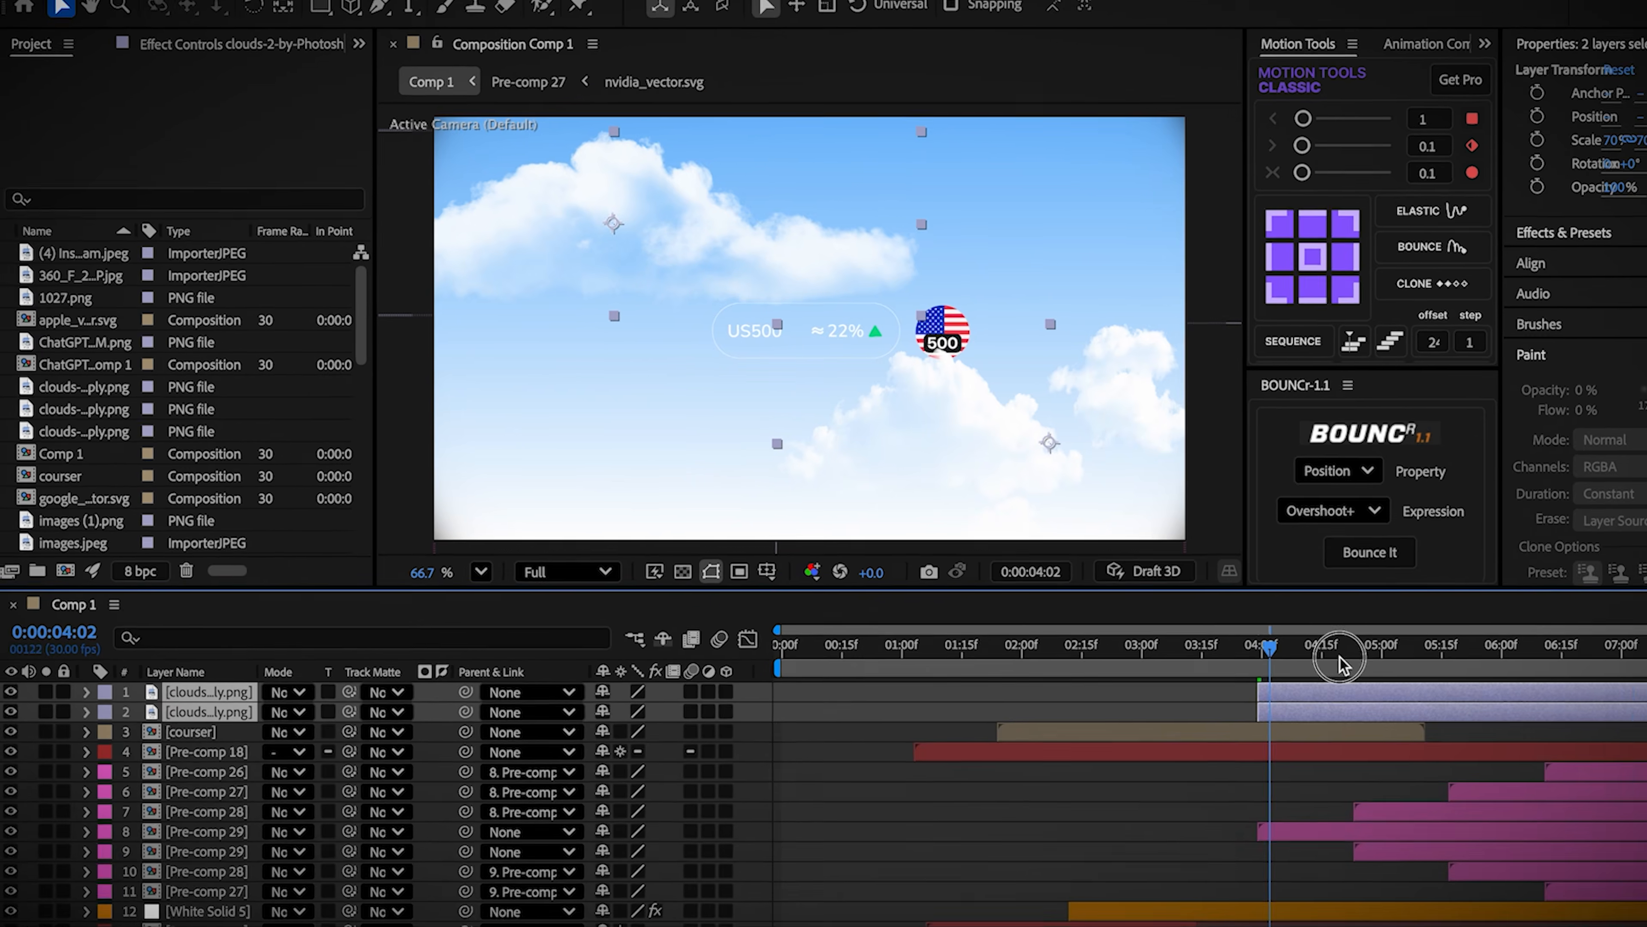
# Step: Set position keyframes for both clouds at 0:00:07:16
pyautogui.moveTo(1294, 657); pyautogui.dragTo(1645, 656)
pyautogui.press('p')
pyautogui.click(147, 713)
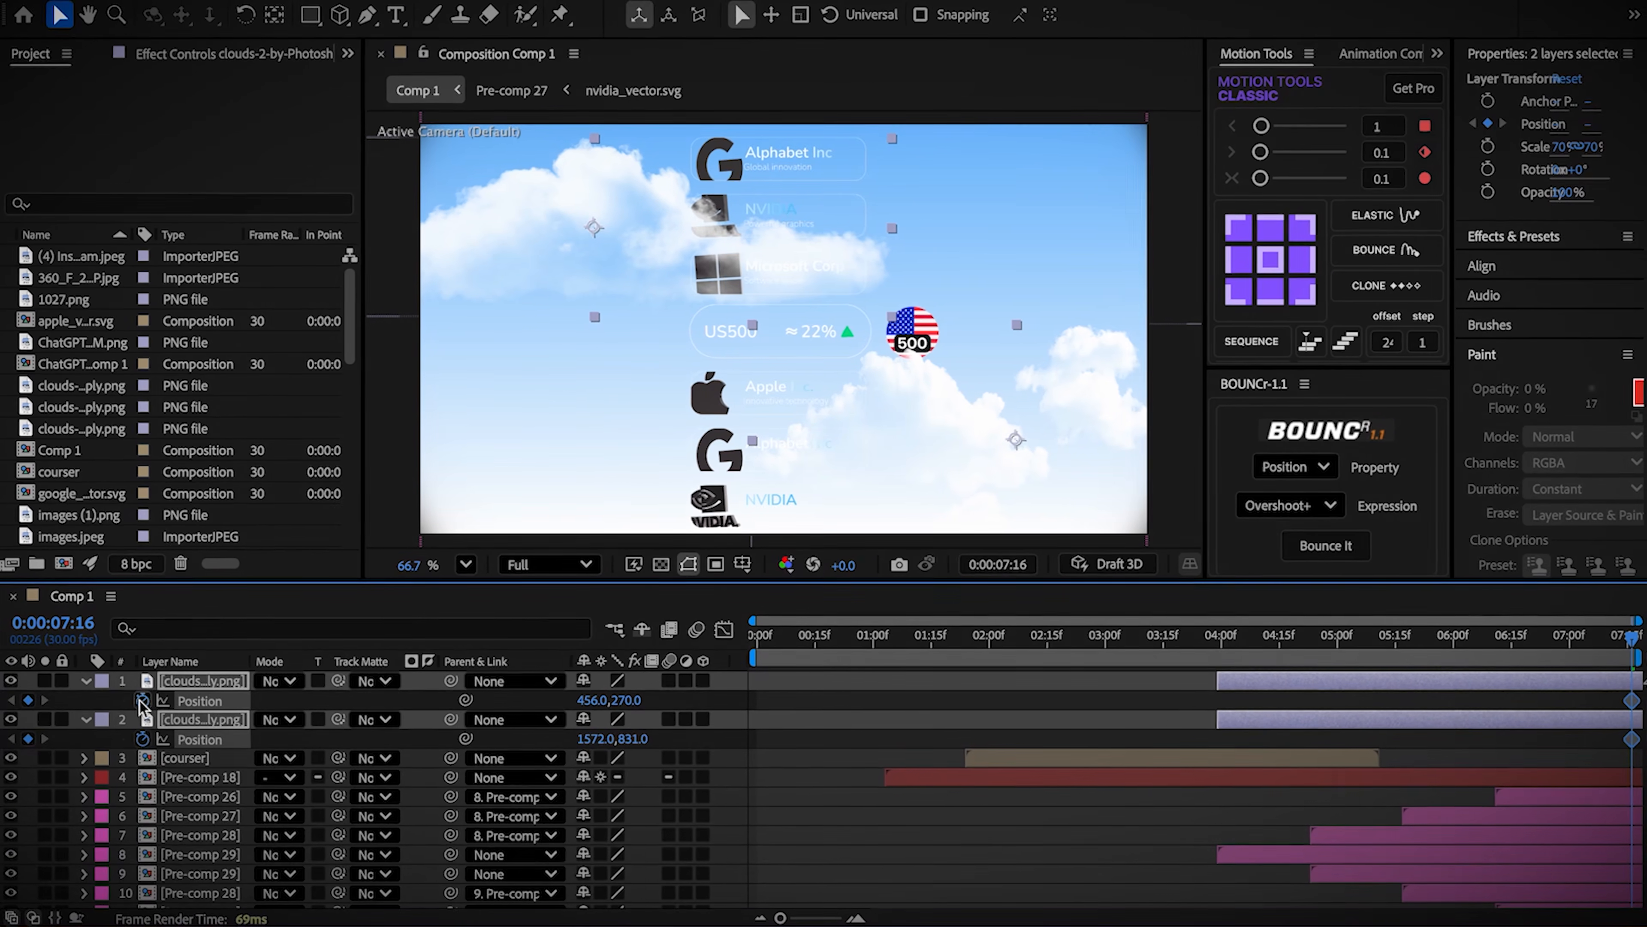
# Step: Move the clouds out of frame at 0:00:03:29, setting their horizontal positions to -740 and 2551
pyautogui.click(1220, 638)
pyautogui.click(1103, 700)
pyautogui.moveTo(587, 700); pyautogui.dragTo(156, 702)
pyautogui.moveTo(595, 701); pyautogui.dragTo(433, 690)
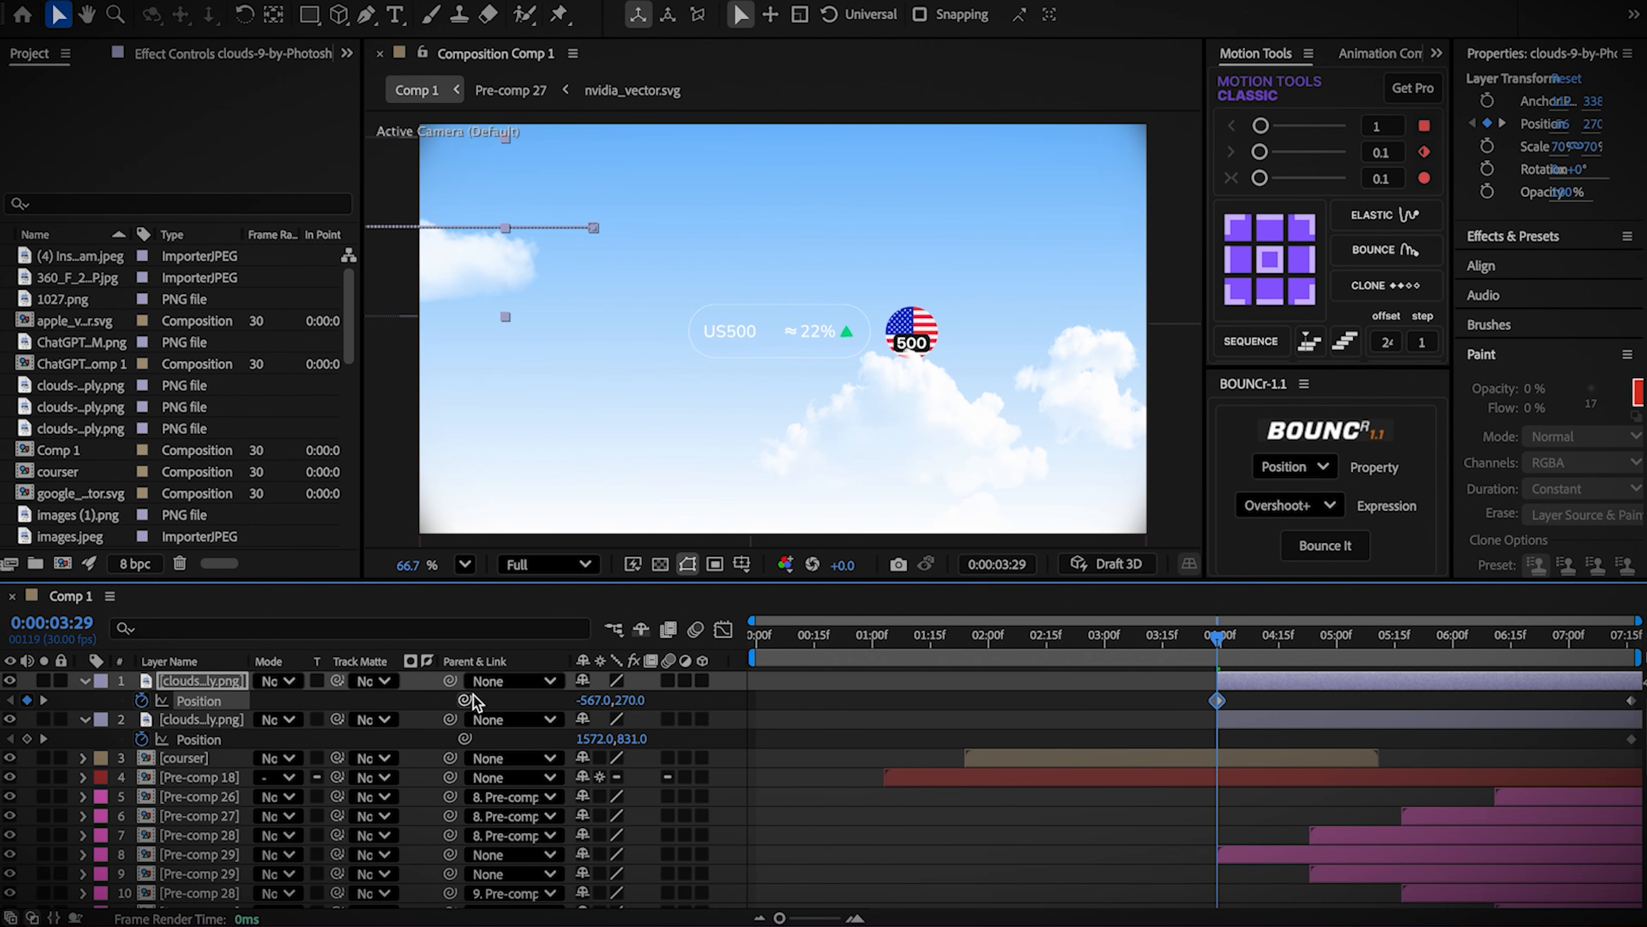
pyautogui.moveTo(591, 739); pyautogui.dragTo(909, 739)
# Step: Apply Easy Ease to both clouds' position keyframes and adjust their speed curve in the graph editor
pyautogui.moveTo(1167, 736); pyautogui.dragTo(1638, 672)
pyautogui.click(722, 629)
pyautogui.moveTo(1126, 751); pyautogui.dragTo(1637, 680)
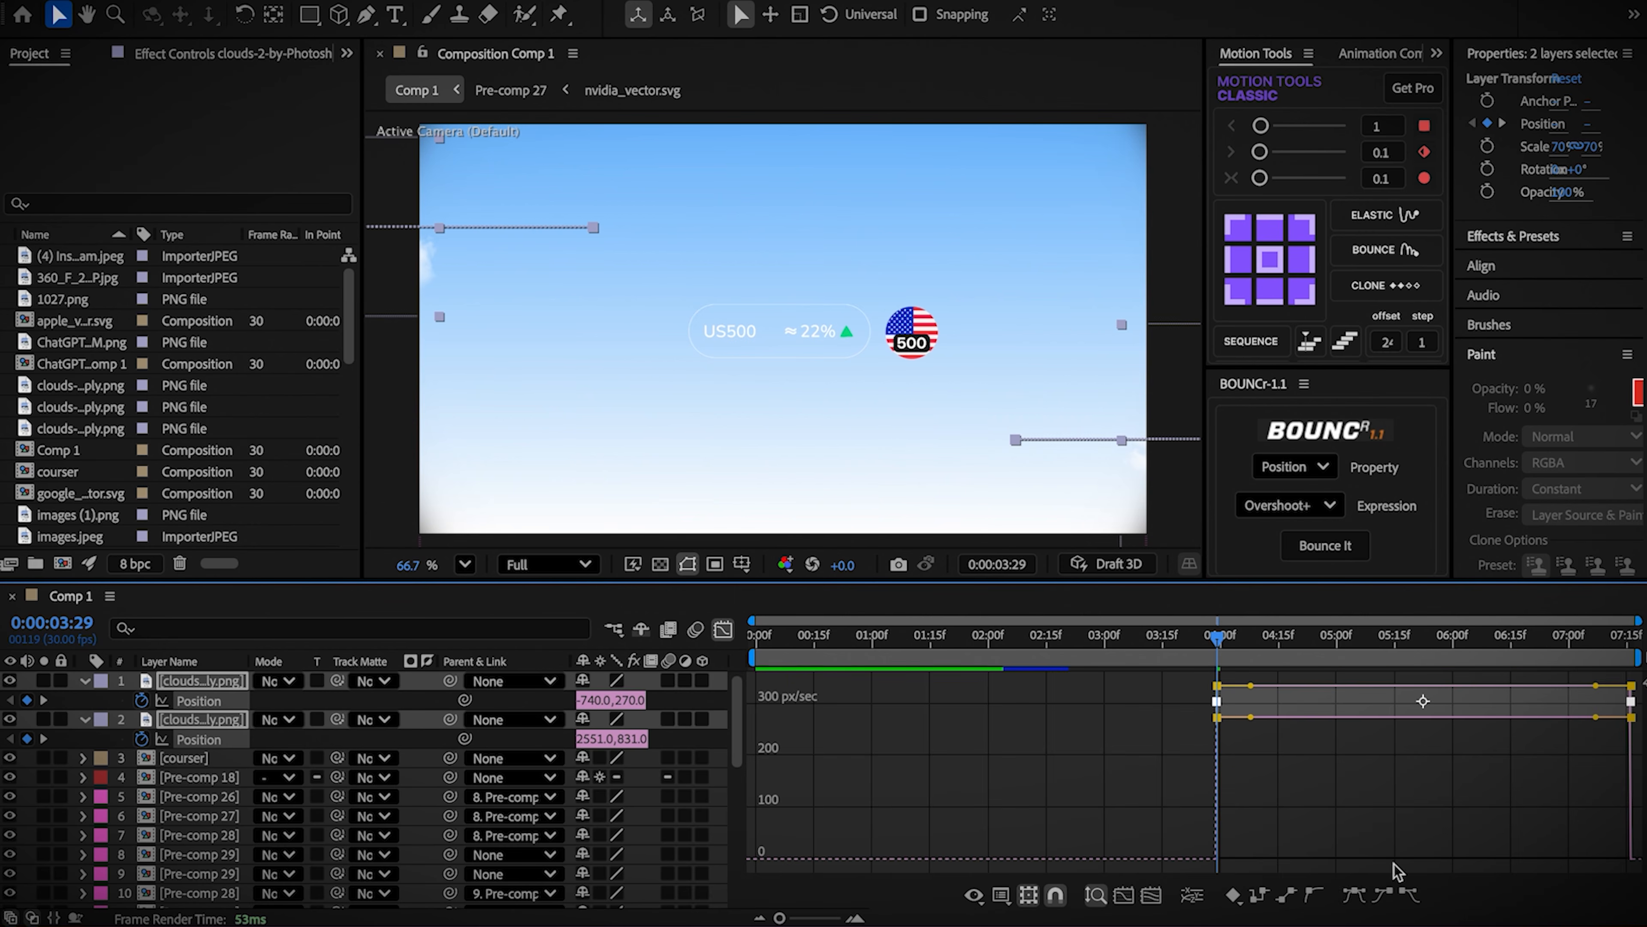
pyautogui.click(1354, 894)
pyautogui.moveTo(1547, 854); pyautogui.dragTo(1076, 771)
pyautogui.click(722, 630)
pyautogui.press('u')
# Step: Move the two cloud layers down among the company bar layers and preview the animation
pyautogui.click(208, 699)
pyautogui.moveTo(207, 699); pyautogui.dragTo(187, 776)
pyautogui.press('space')
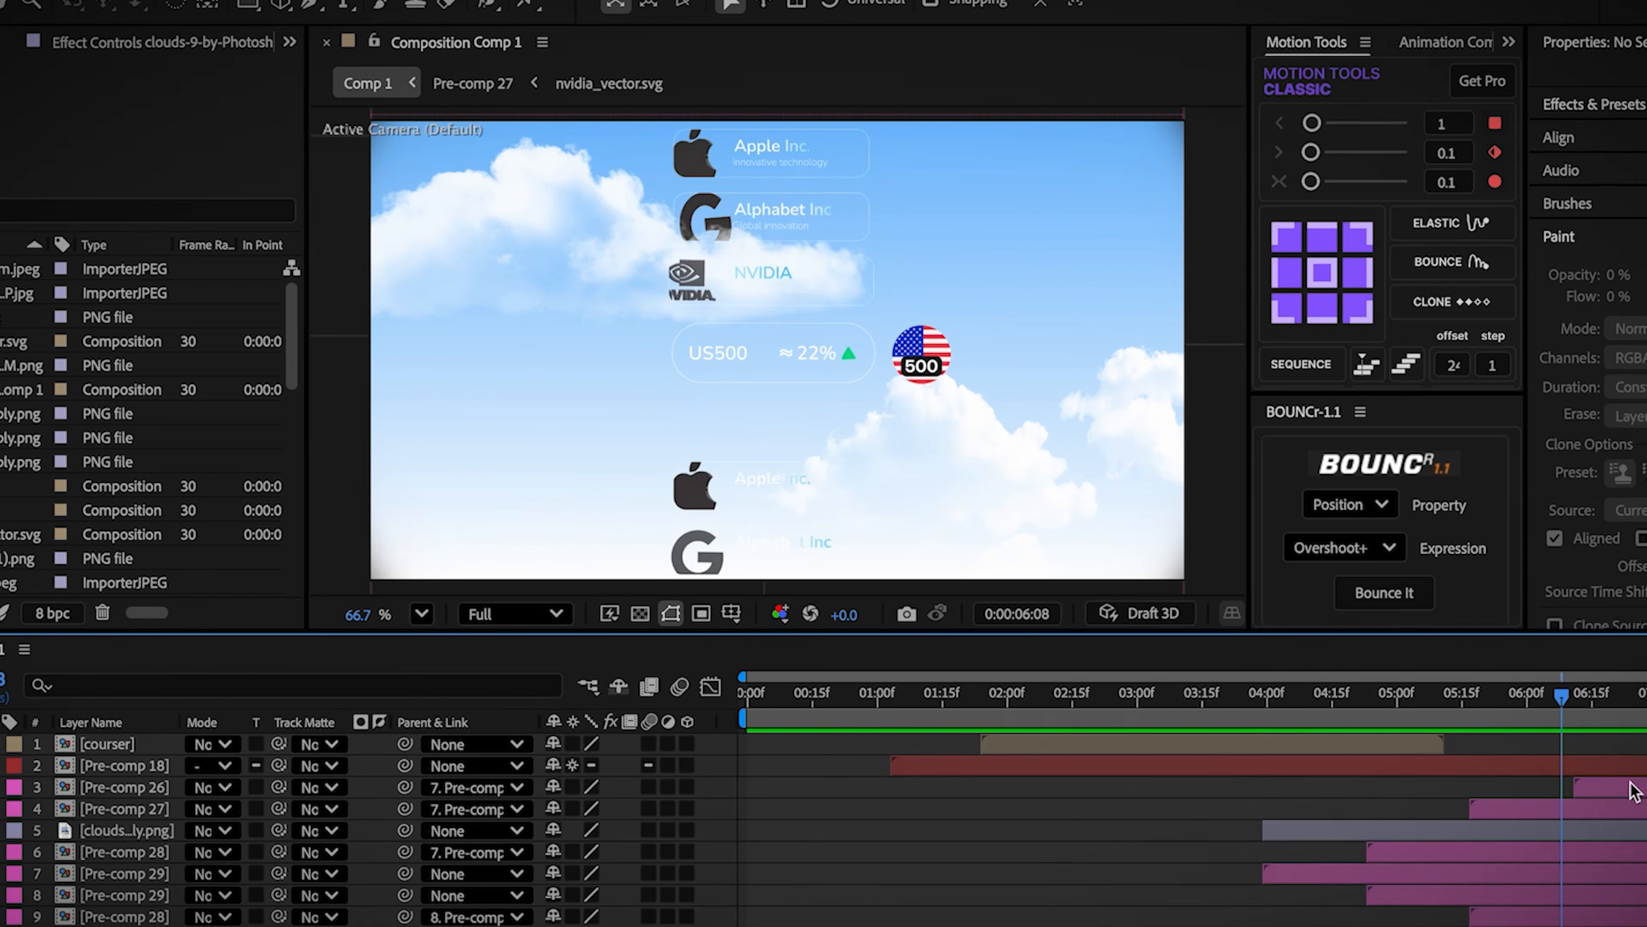
# Step: Select all company bar pre-comps in both sets and enable Collapse Transformations for them
pyautogui.click(1629, 787)
pyautogui.keyDown('super'); pyautogui.click(1601, 809); pyautogui.keyUp('super')
pyautogui.keyDown('super'); pyautogui.click(1471, 853); pyautogui.keyUp('super')
pyautogui.keyDown('super'); pyautogui.click(1463, 873); pyautogui.keyUp('super')
pyautogui.keyDown('super'); pyautogui.click(1460, 896); pyautogui.keyUp('super')
pyautogui.keyDown('super'); pyautogui.click(1509, 916); pyautogui.keyUp('super')
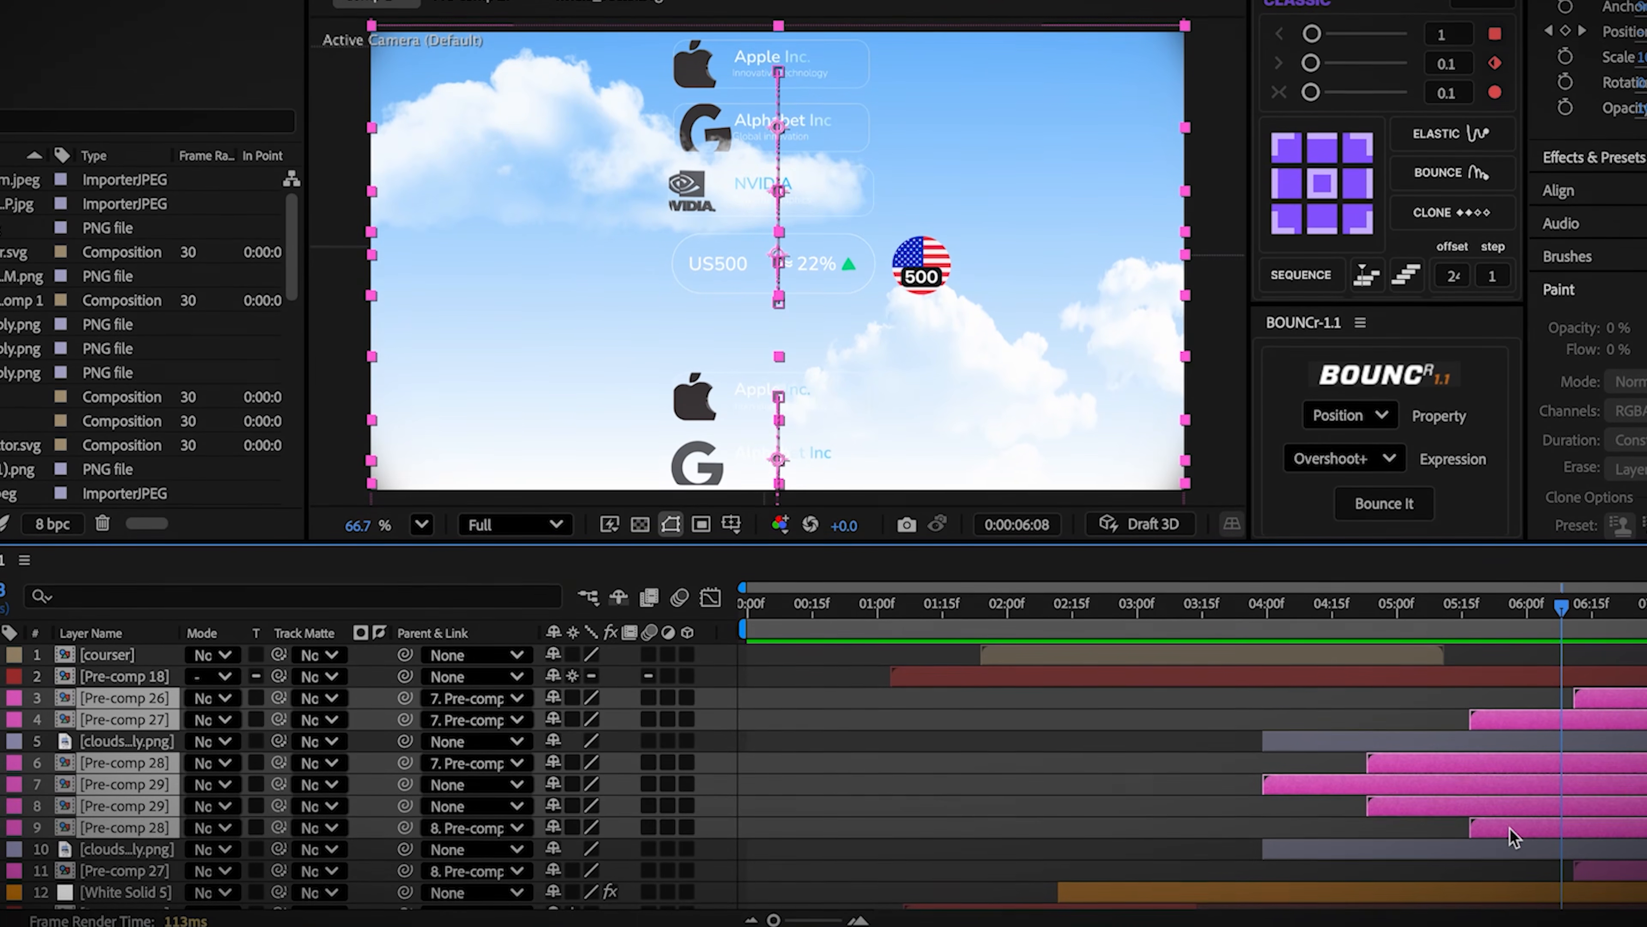
pyautogui.keyDown('super'); pyautogui.click(1627, 870); pyautogui.keyUp('super')
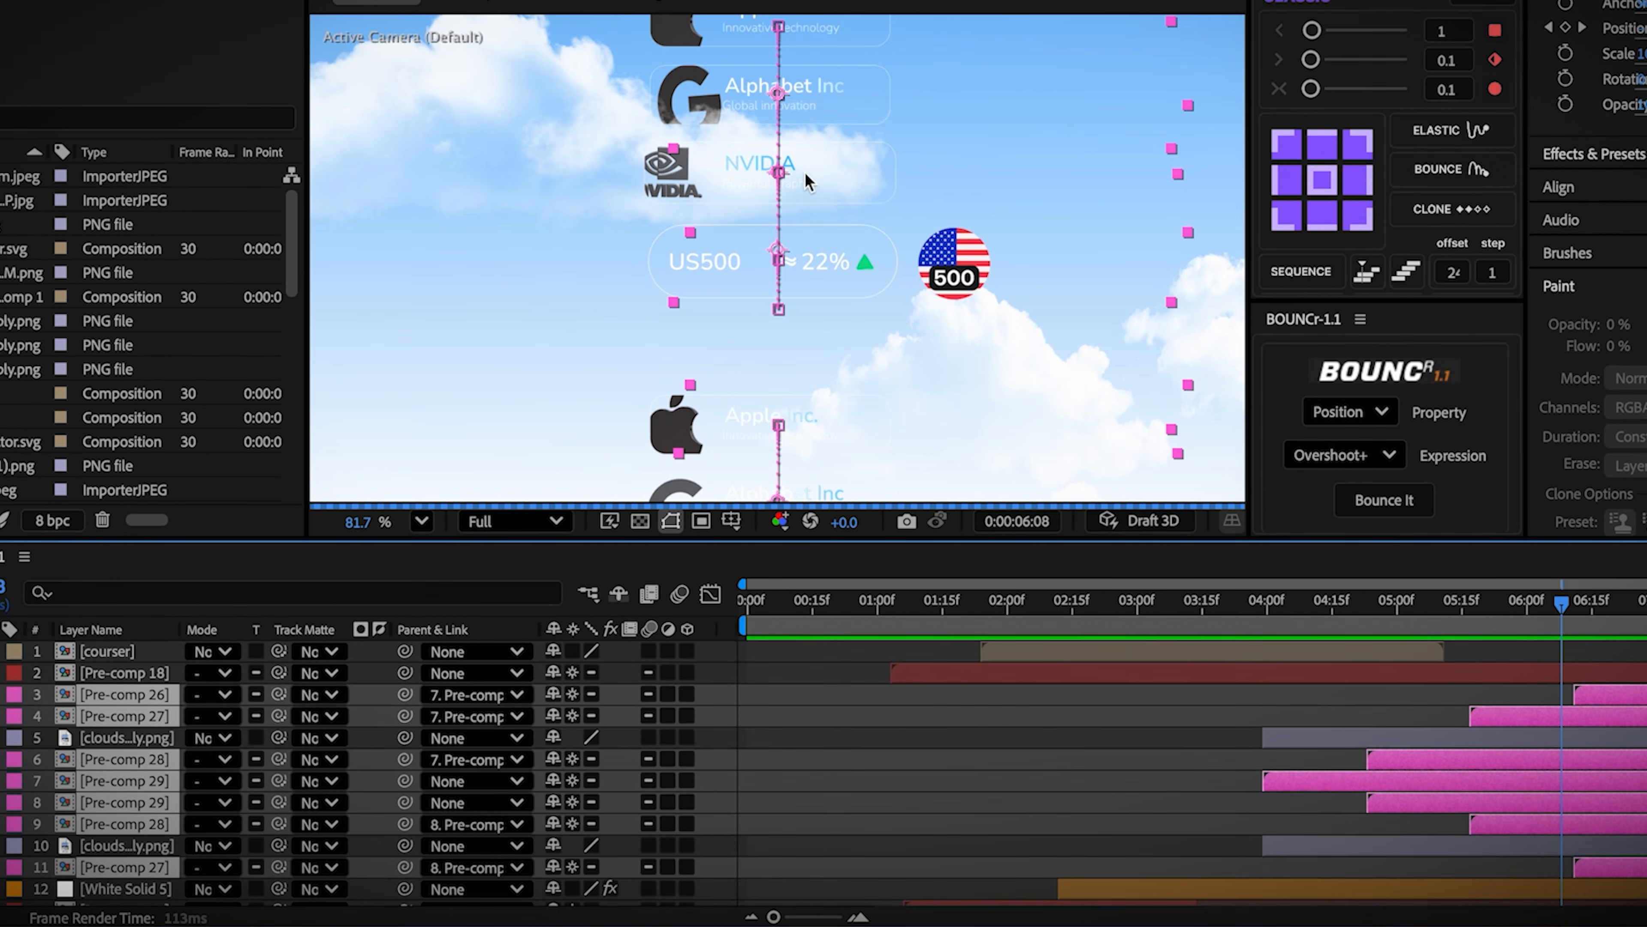
# Step: Add a new adjustment layer above all other layers in the composition
pyautogui.rightClick(15, 649)
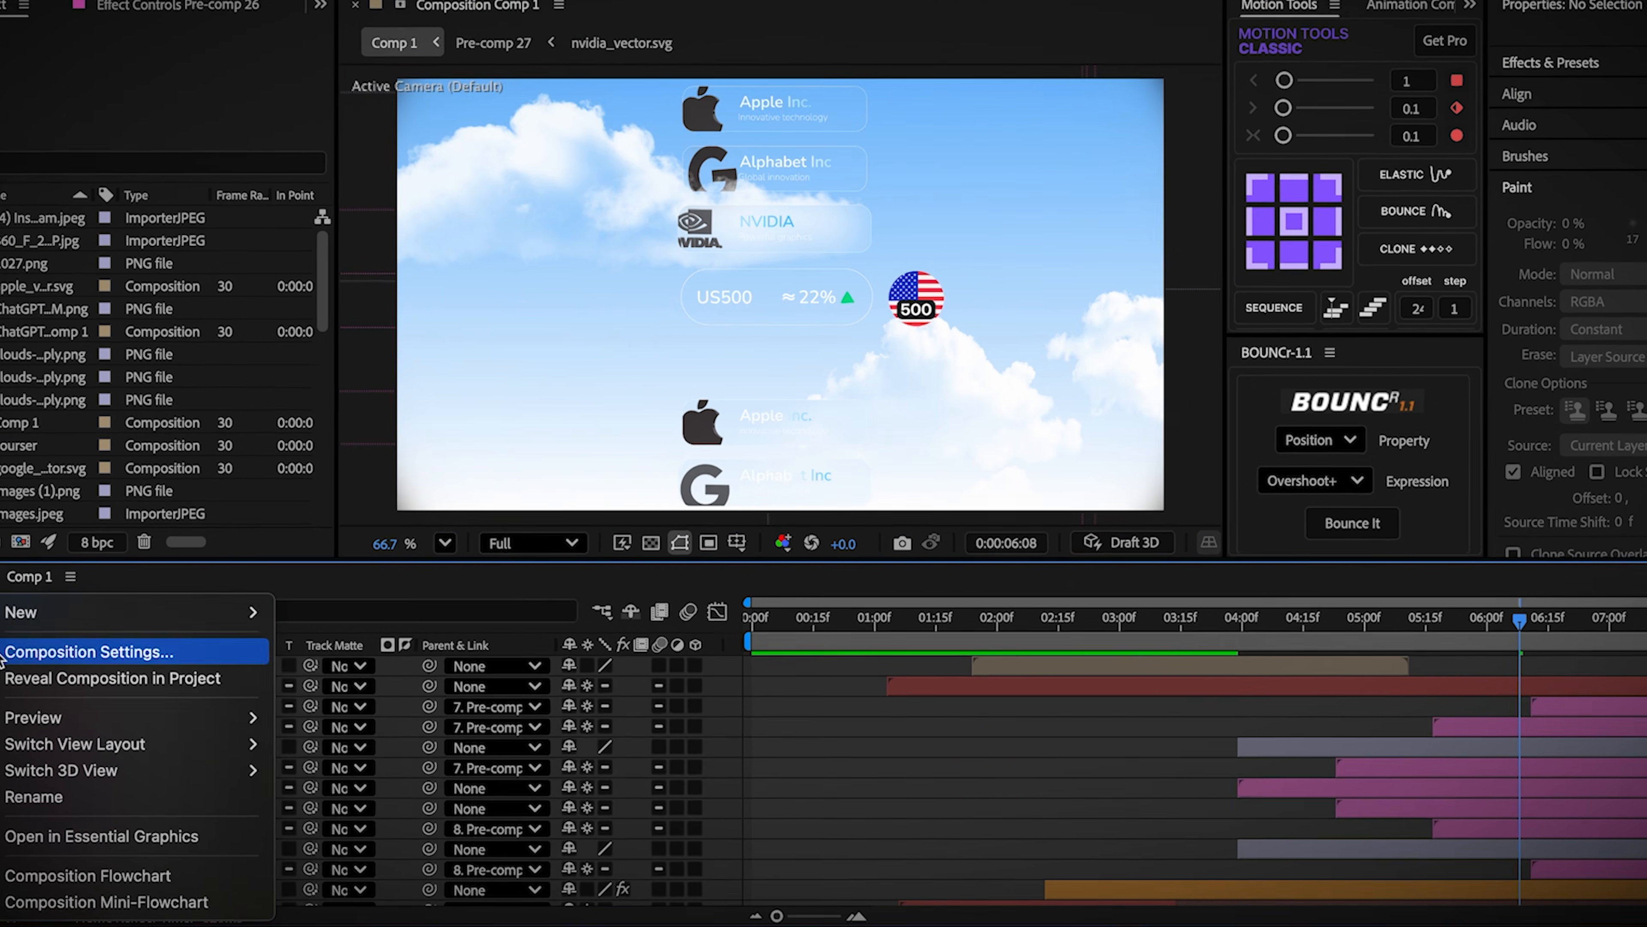
pyautogui.moveTo(68, 624)
pyautogui.click(407, 666)
# Step: Apply Fast Box Blur with a 13.0 blur radius and Chromatic Aberration (Free) to the new adjustment layer
pyautogui.click(1512, 109)
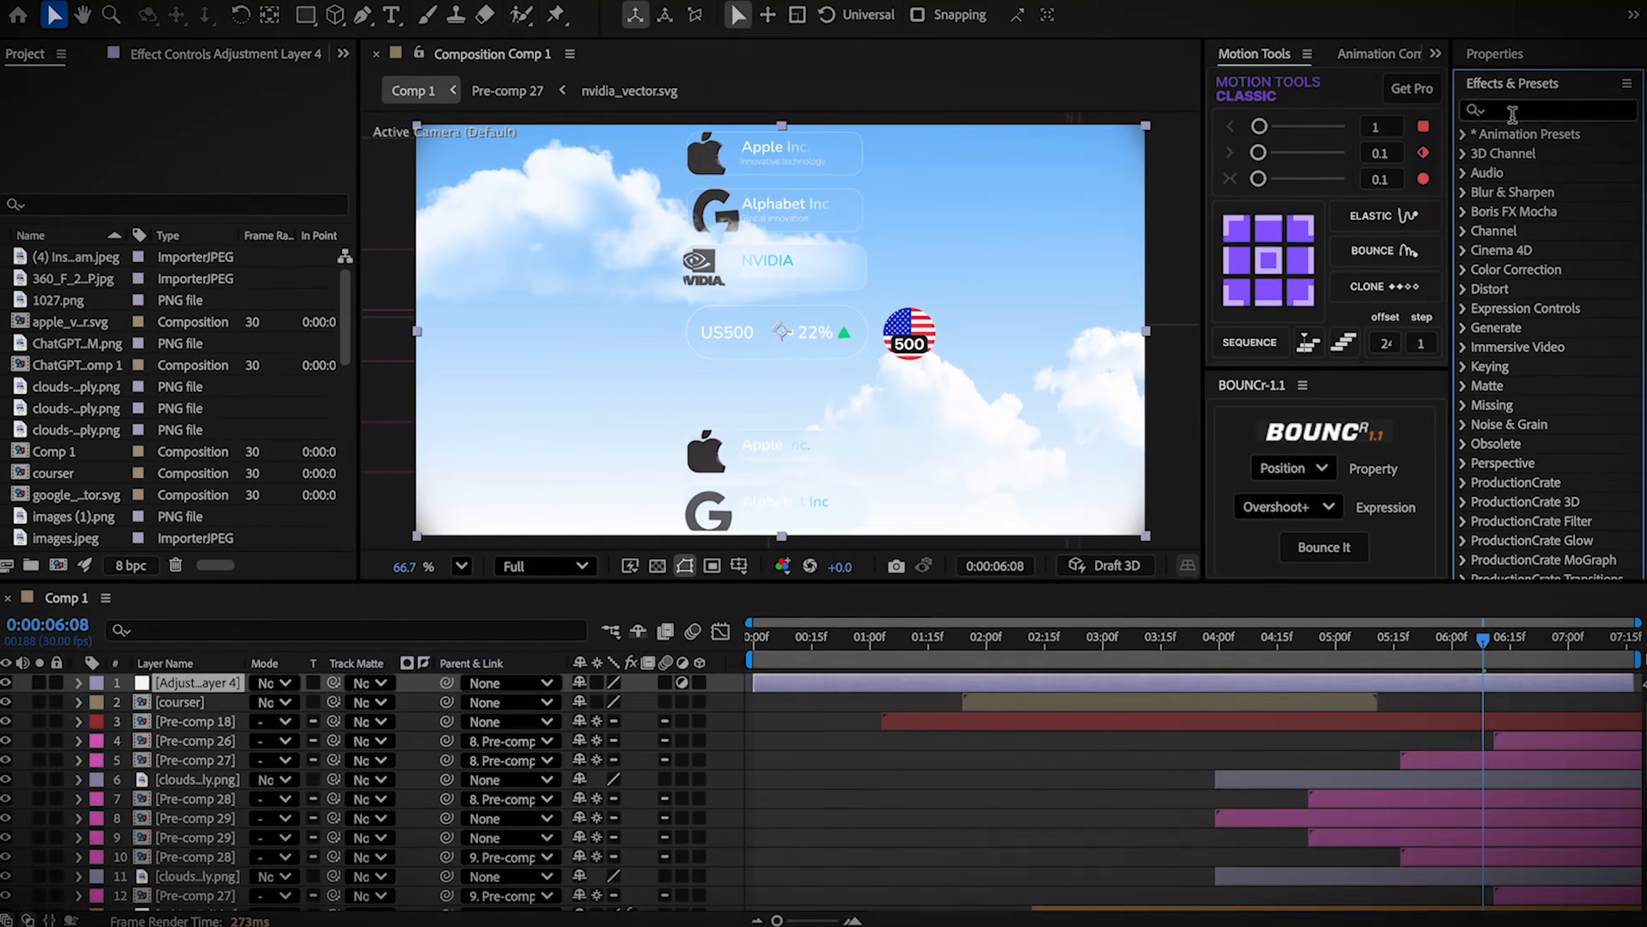
pyautogui.click(1550, 132)
pyautogui.write('fast')
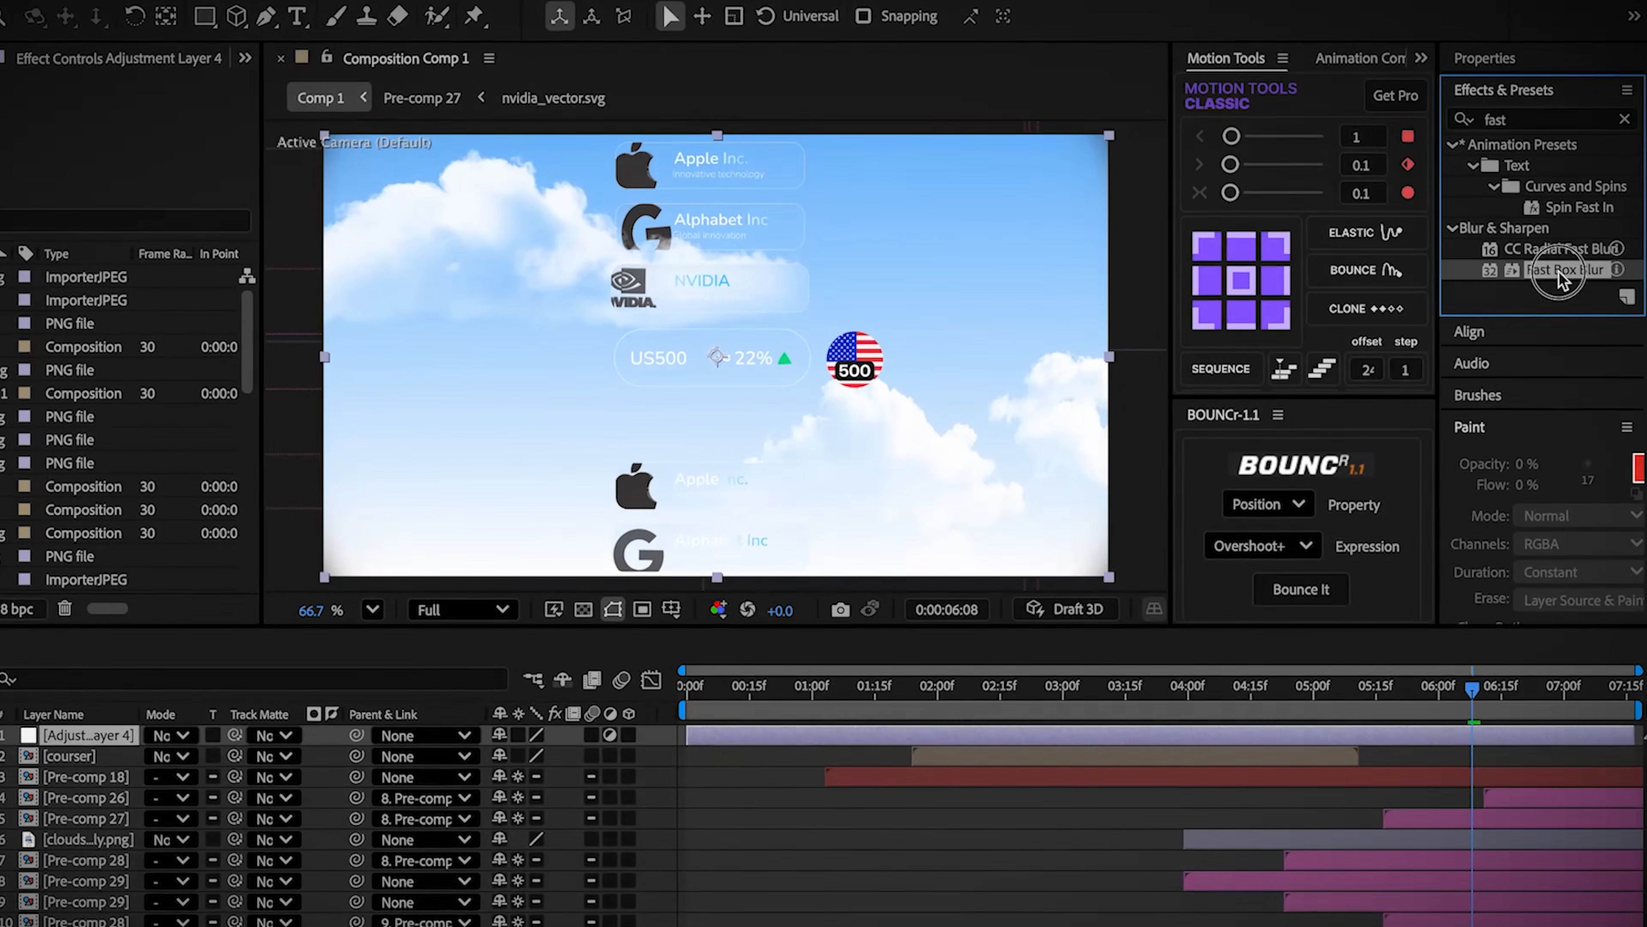
pyautogui.doubleClick(1558, 273)
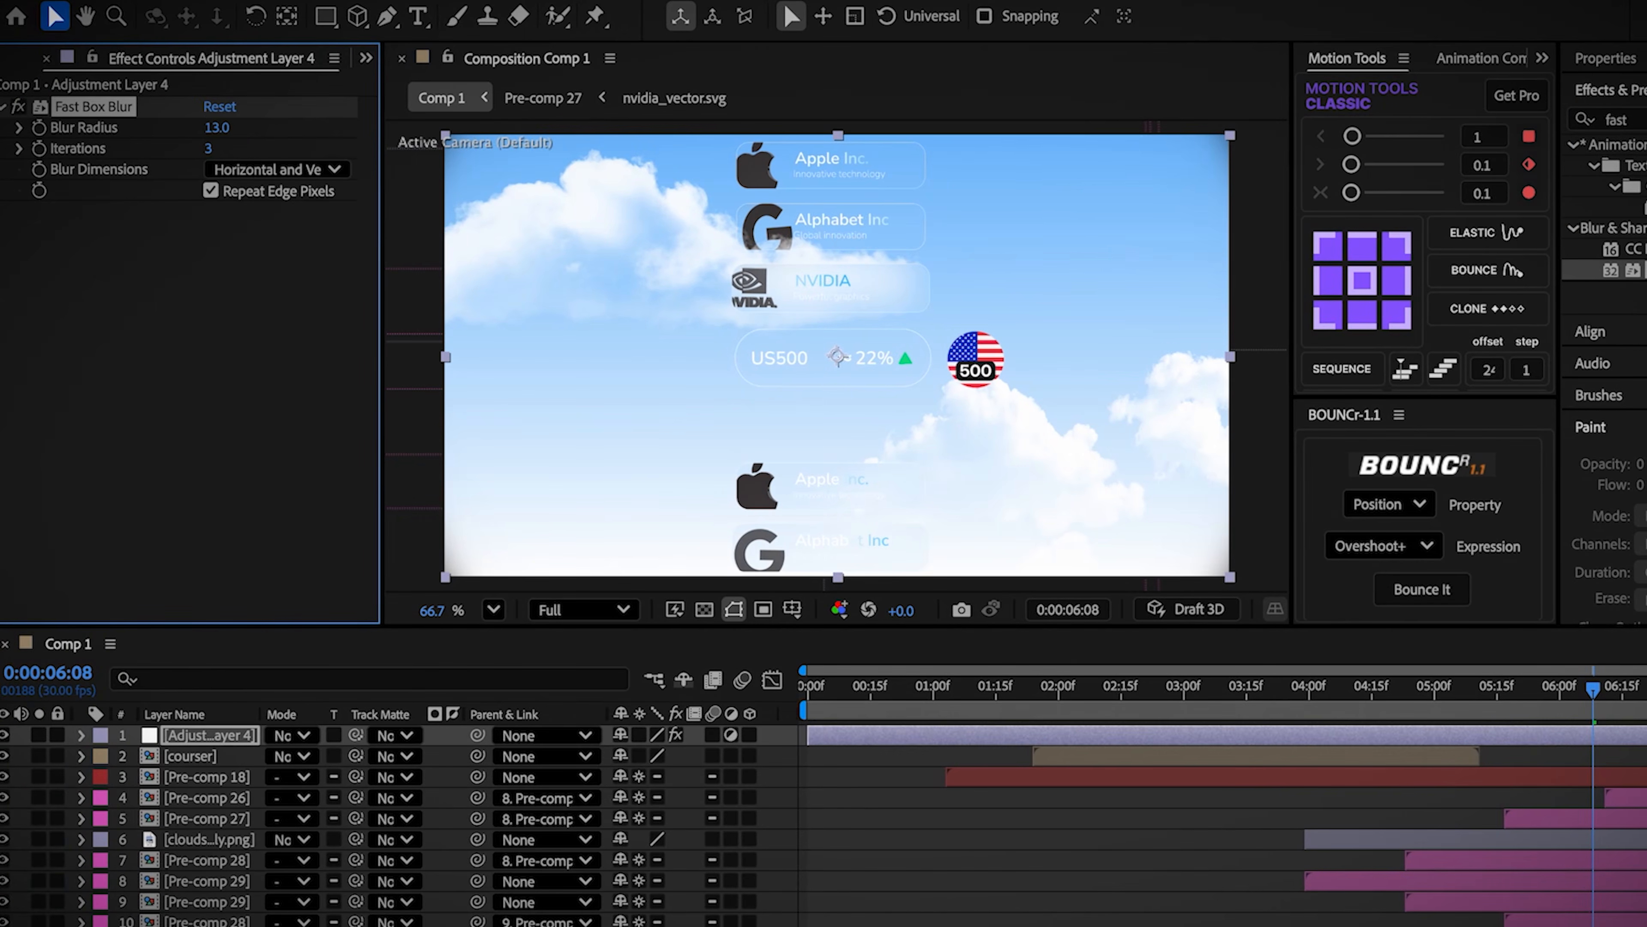
pyautogui.click(1622, 119)
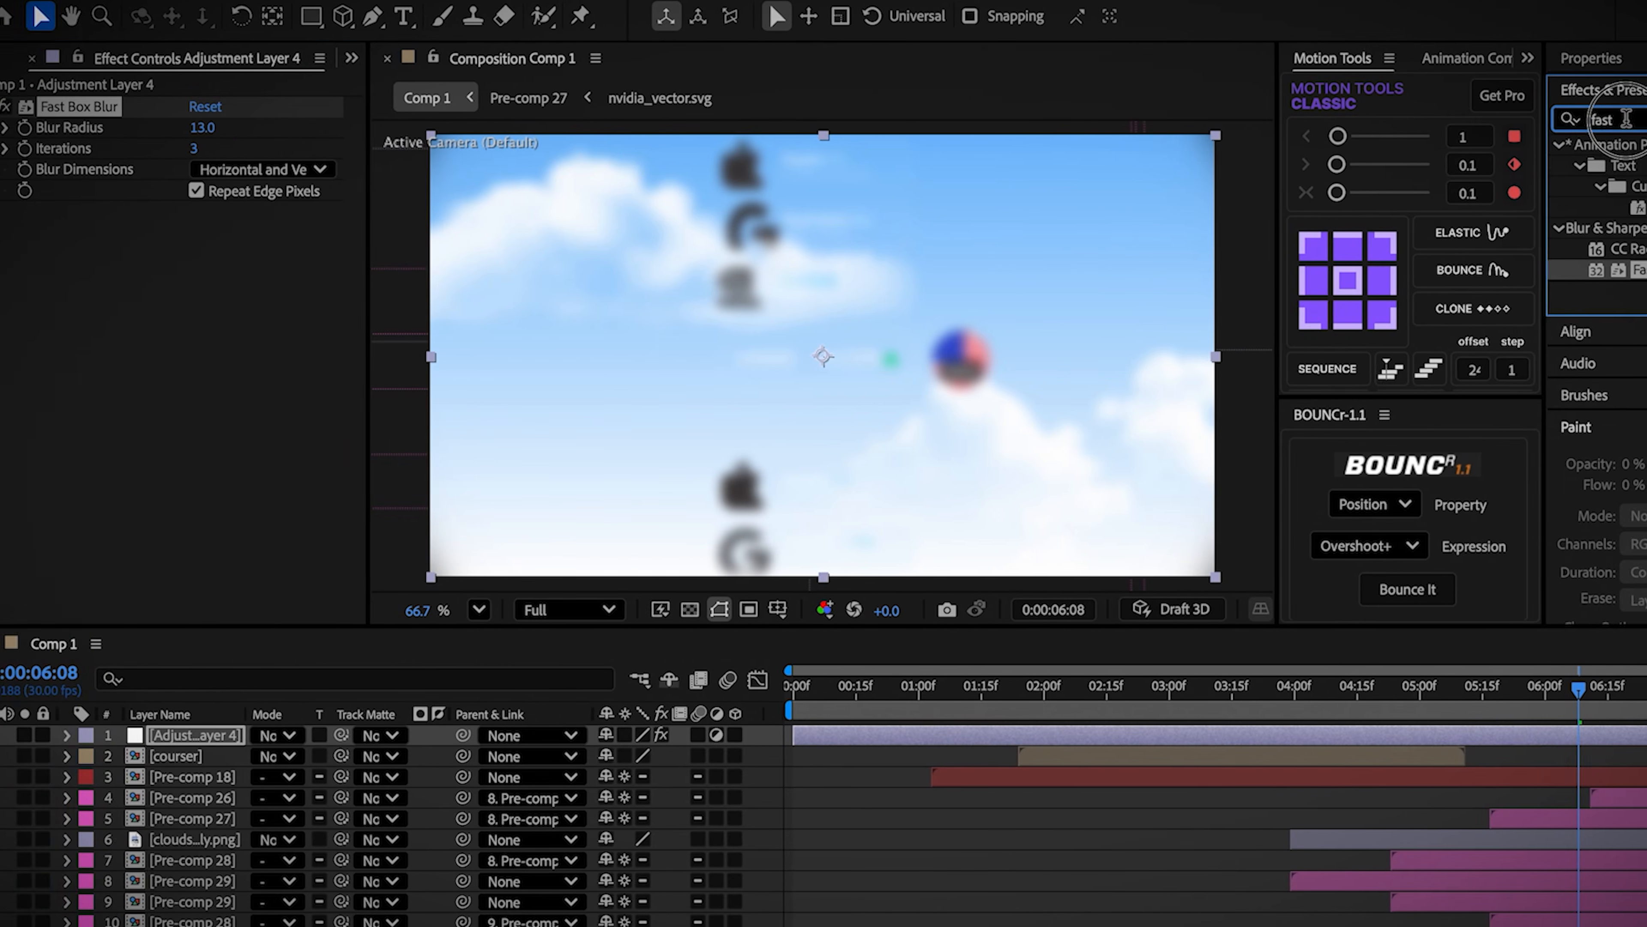
pyautogui.write('chrom')
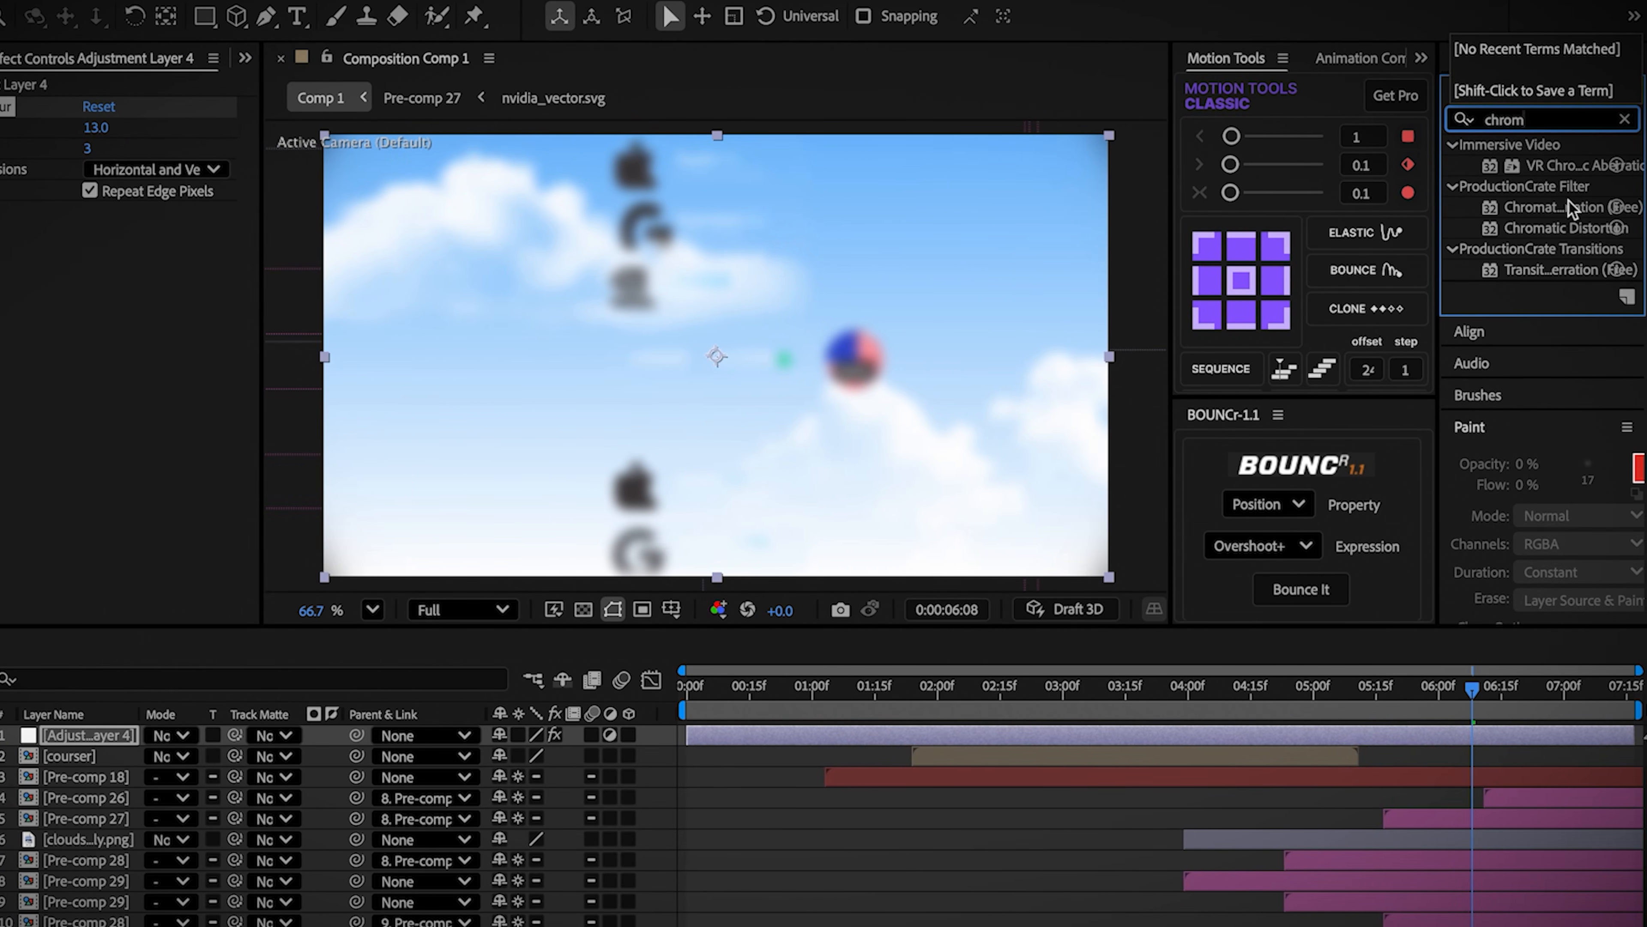
pyautogui.doubleClick(1573, 207)
# Step: Draw a wide elliptical mask around the frame's centre on the adjustment layer, invert it and feather it by 440 pixels
pyautogui.click(204, 17)
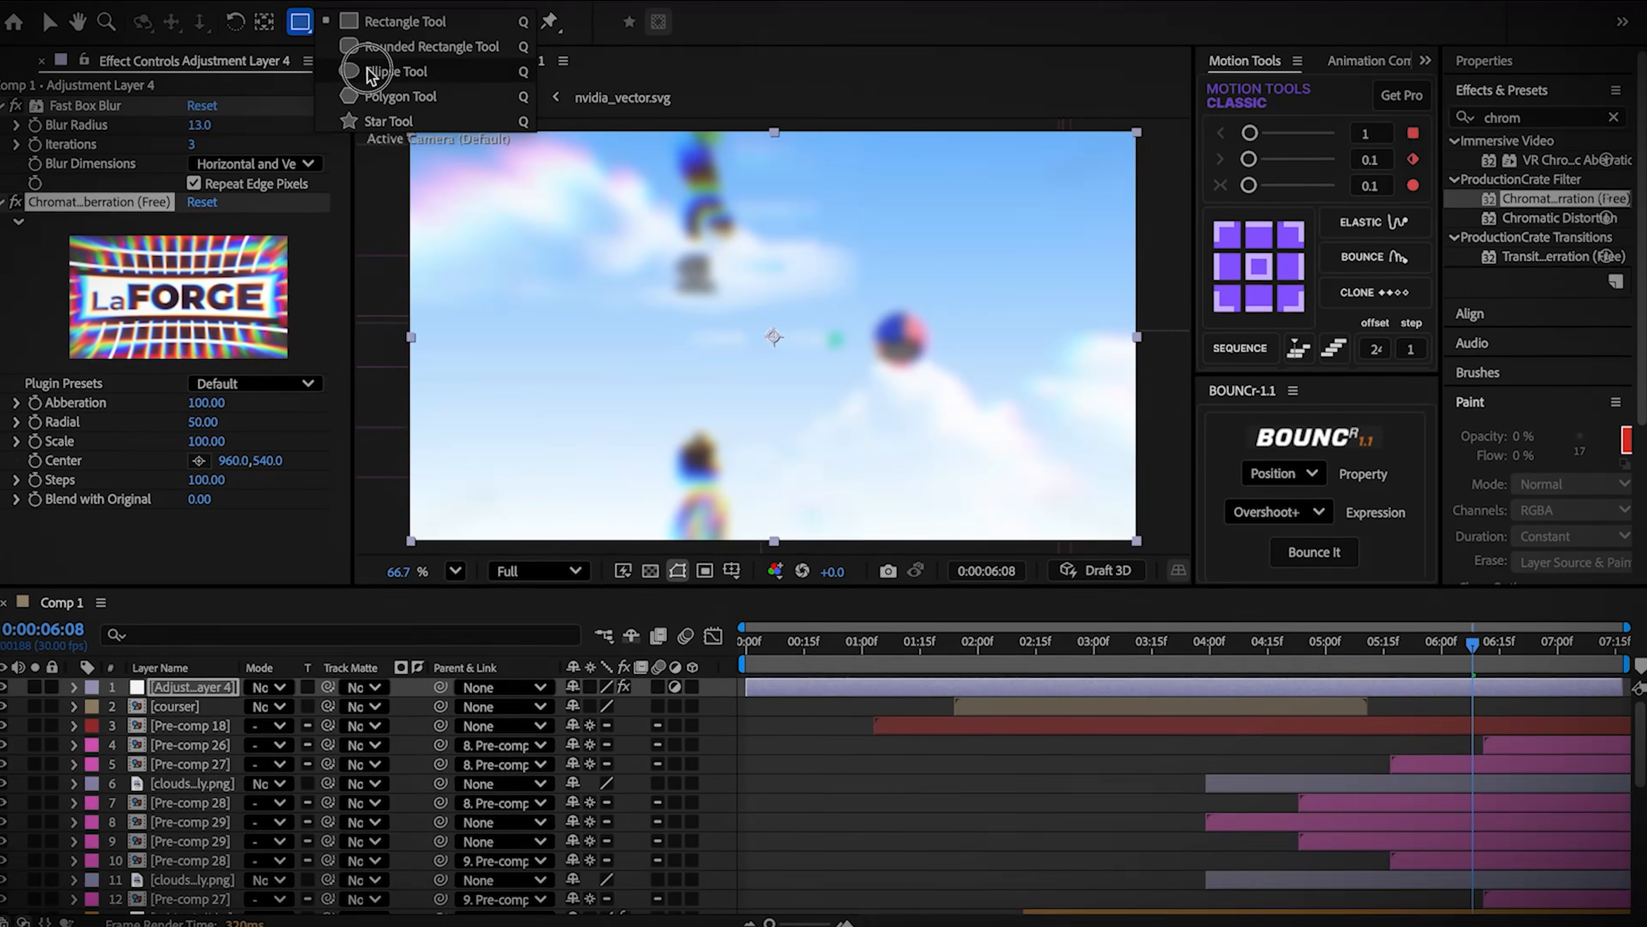
pyautogui.click(370, 72)
pyautogui.moveTo(436, 159); pyautogui.dragTo(838, 357)
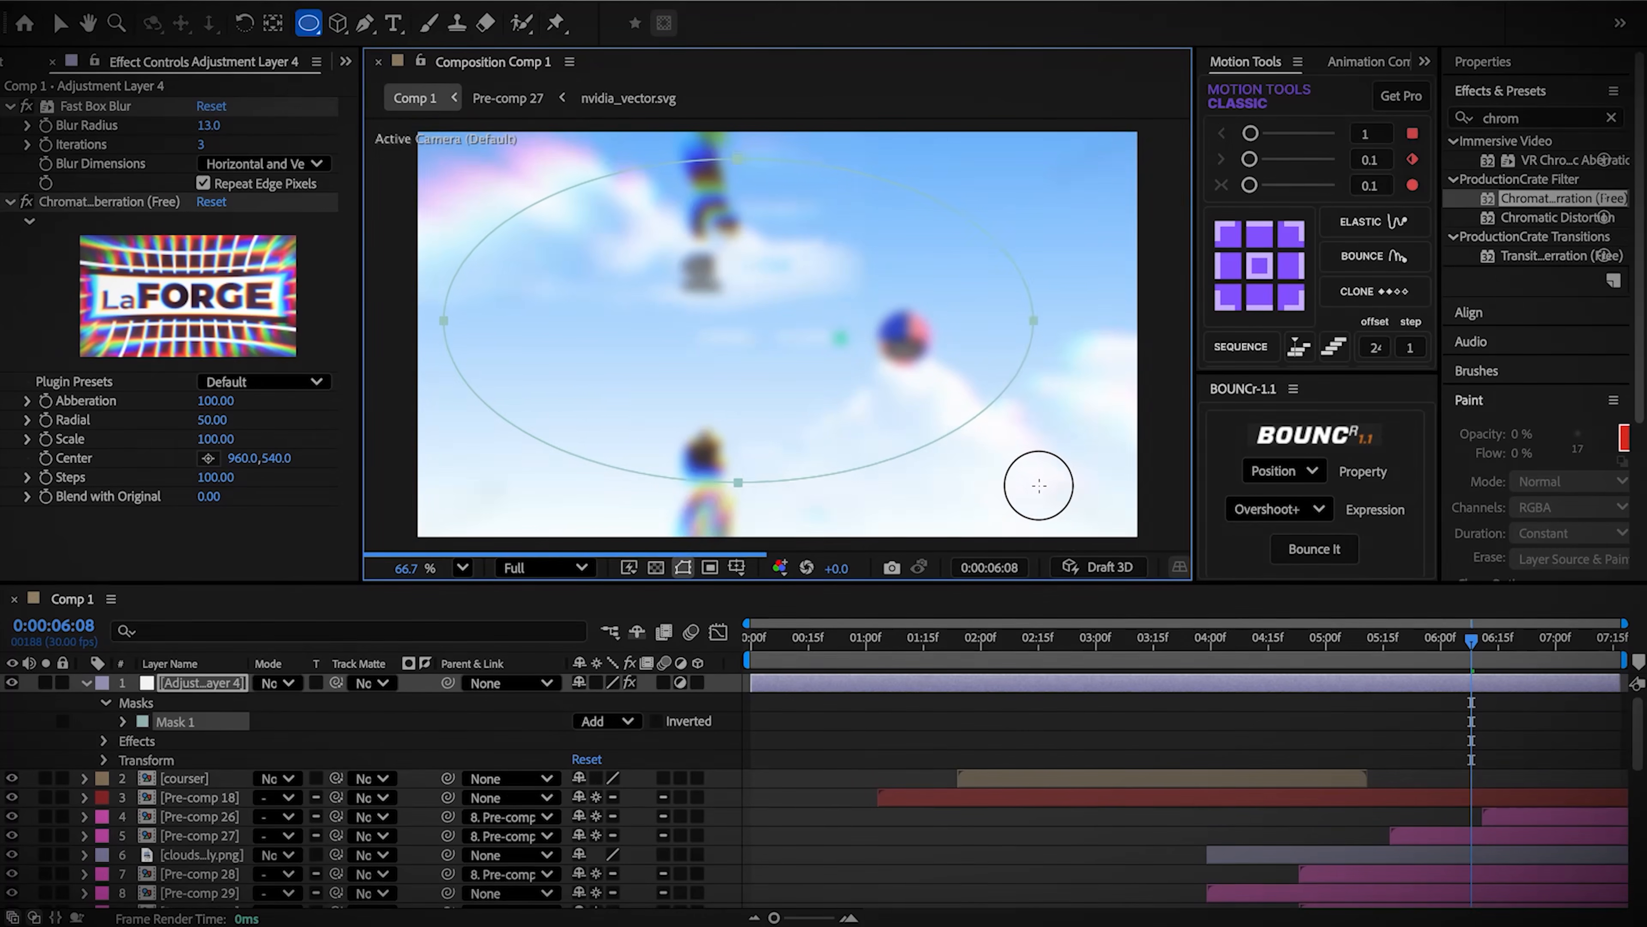
pyautogui.press('m')
pyautogui.click(650, 702)
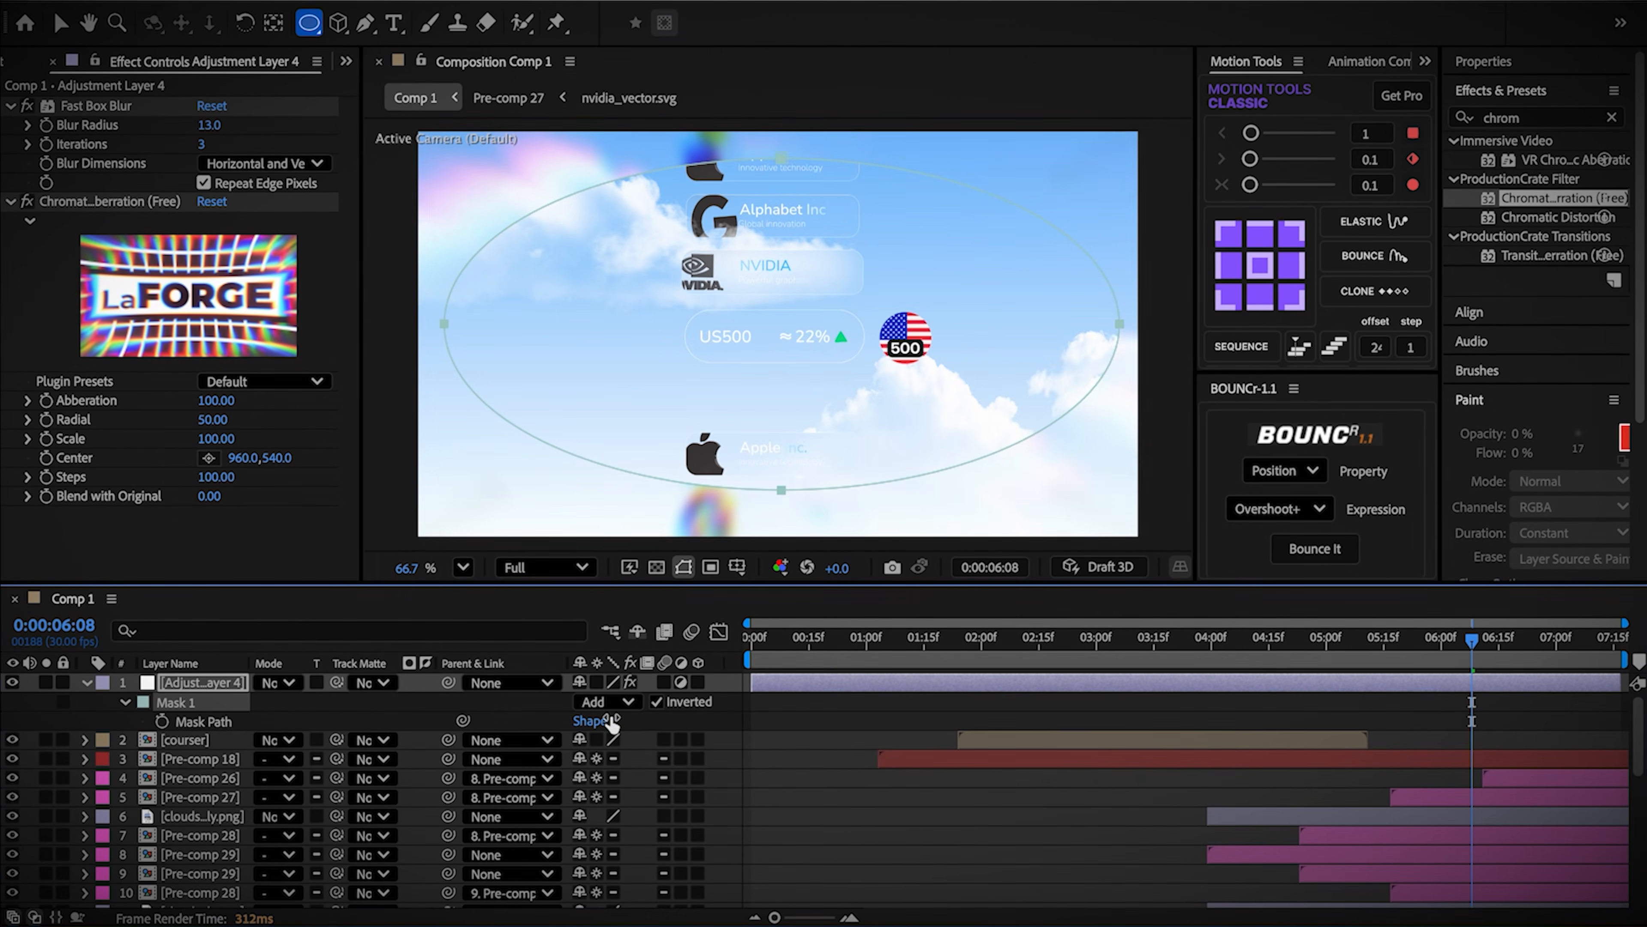
pyautogui.press('m')
pyautogui.press('m')
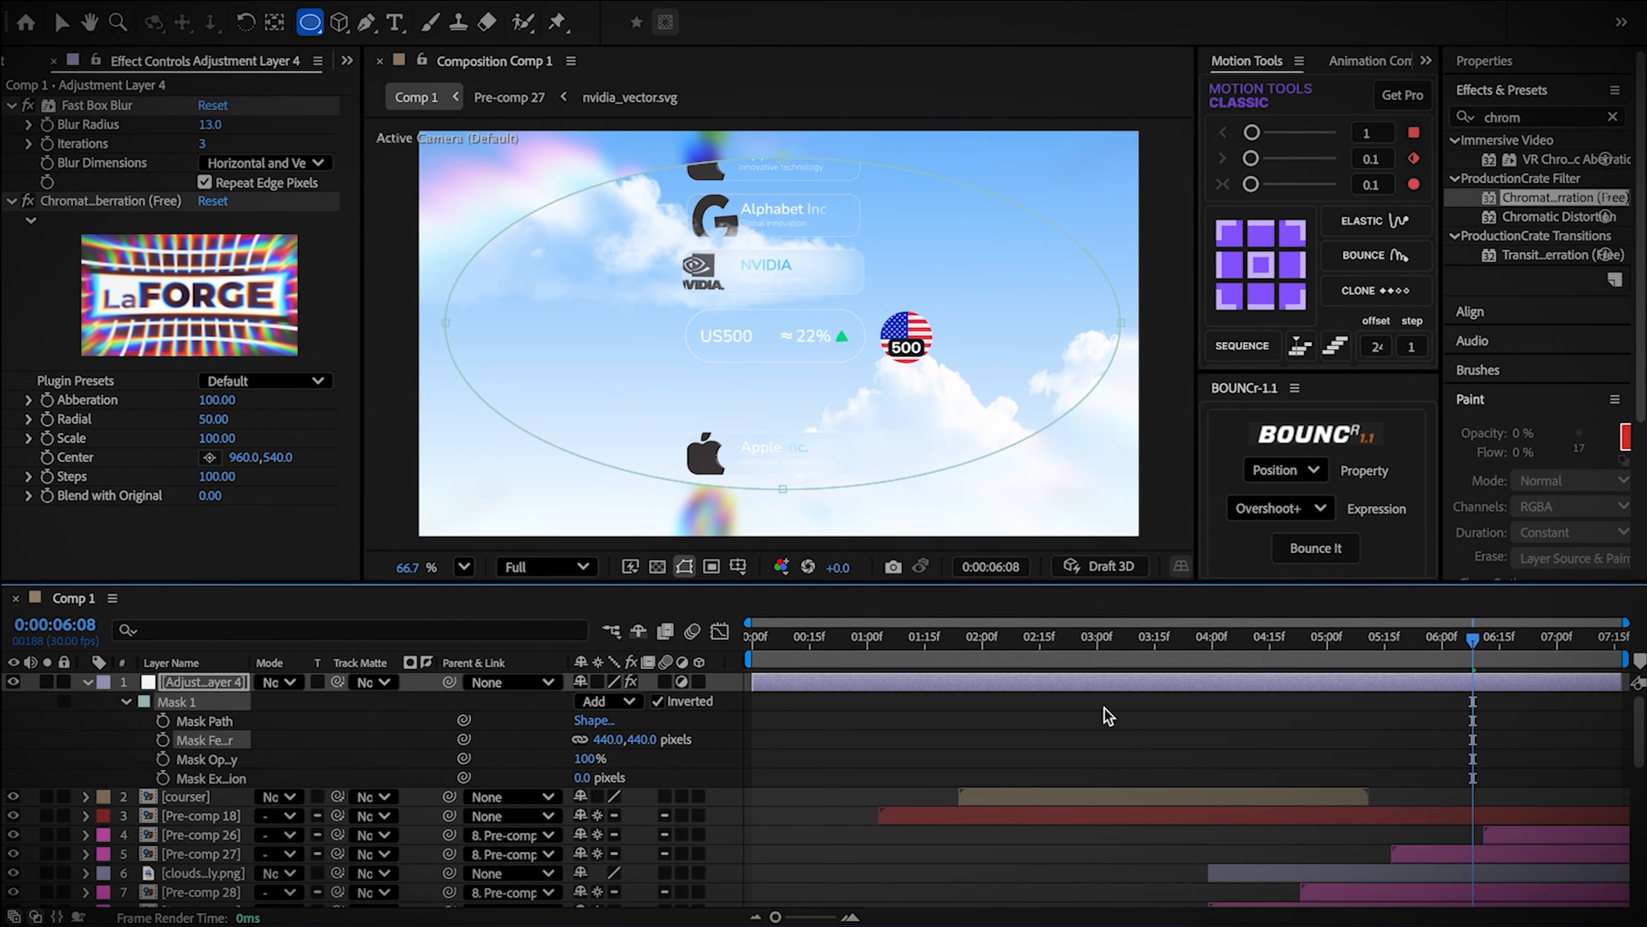
# Step: Split the adjustment layer at 0:00:03:12 and set the aberration to 10 on the first part and 50 on the second
pyautogui.click(1145, 639)
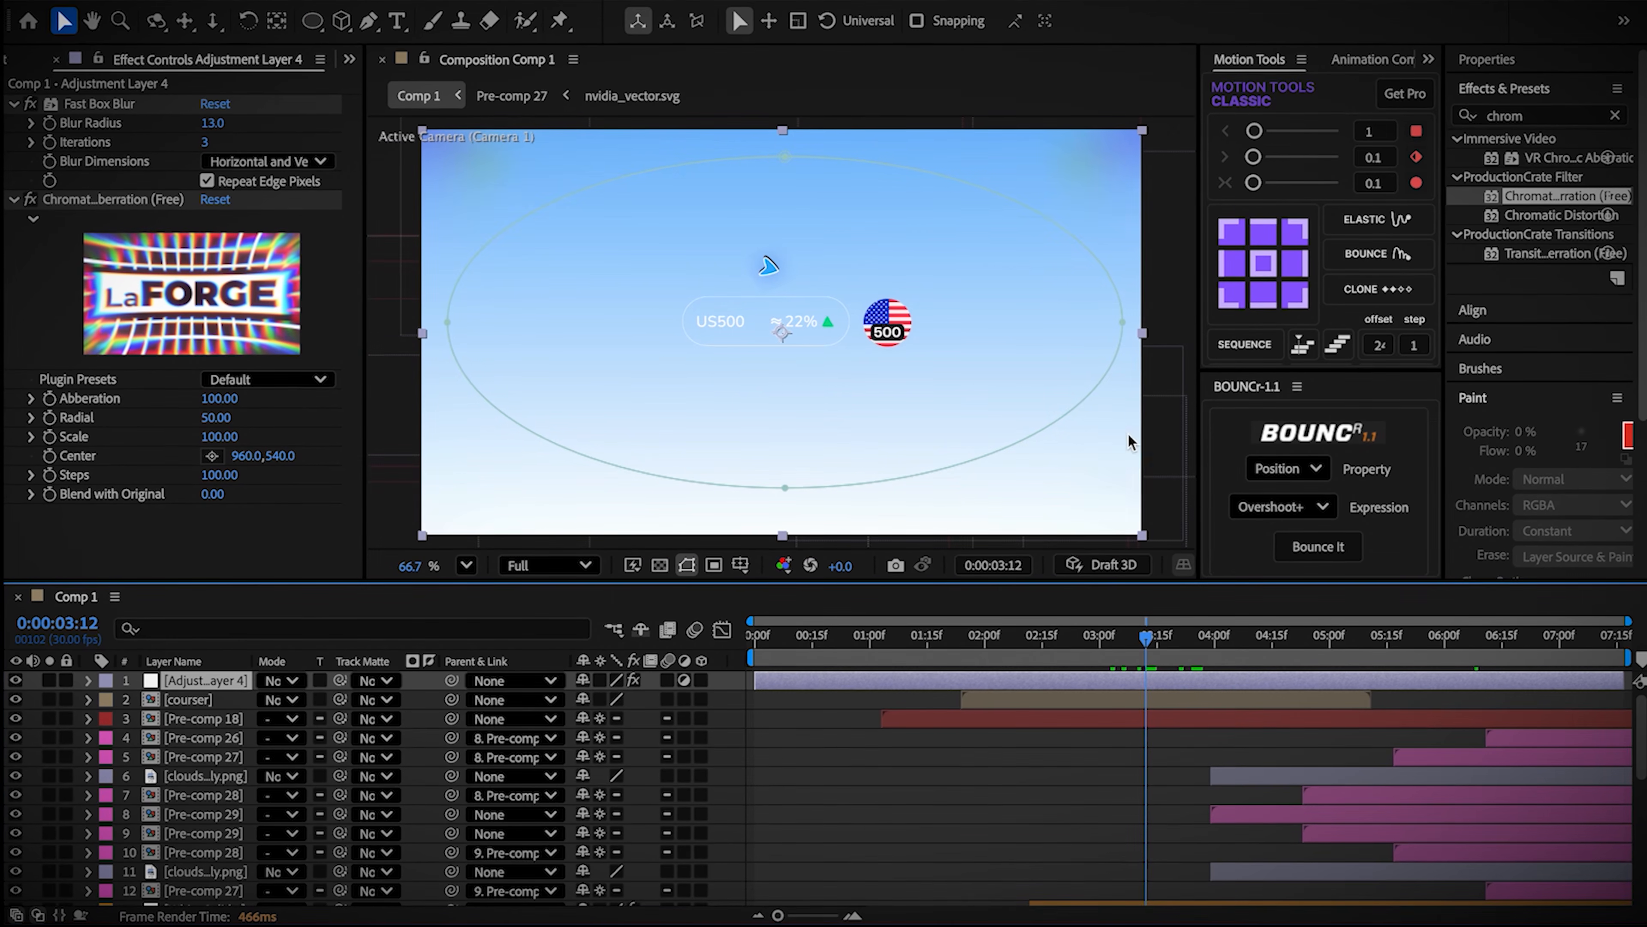
pyautogui.hotkey('ctrl', 'shift', 'd')
pyautogui.click(1121, 700)
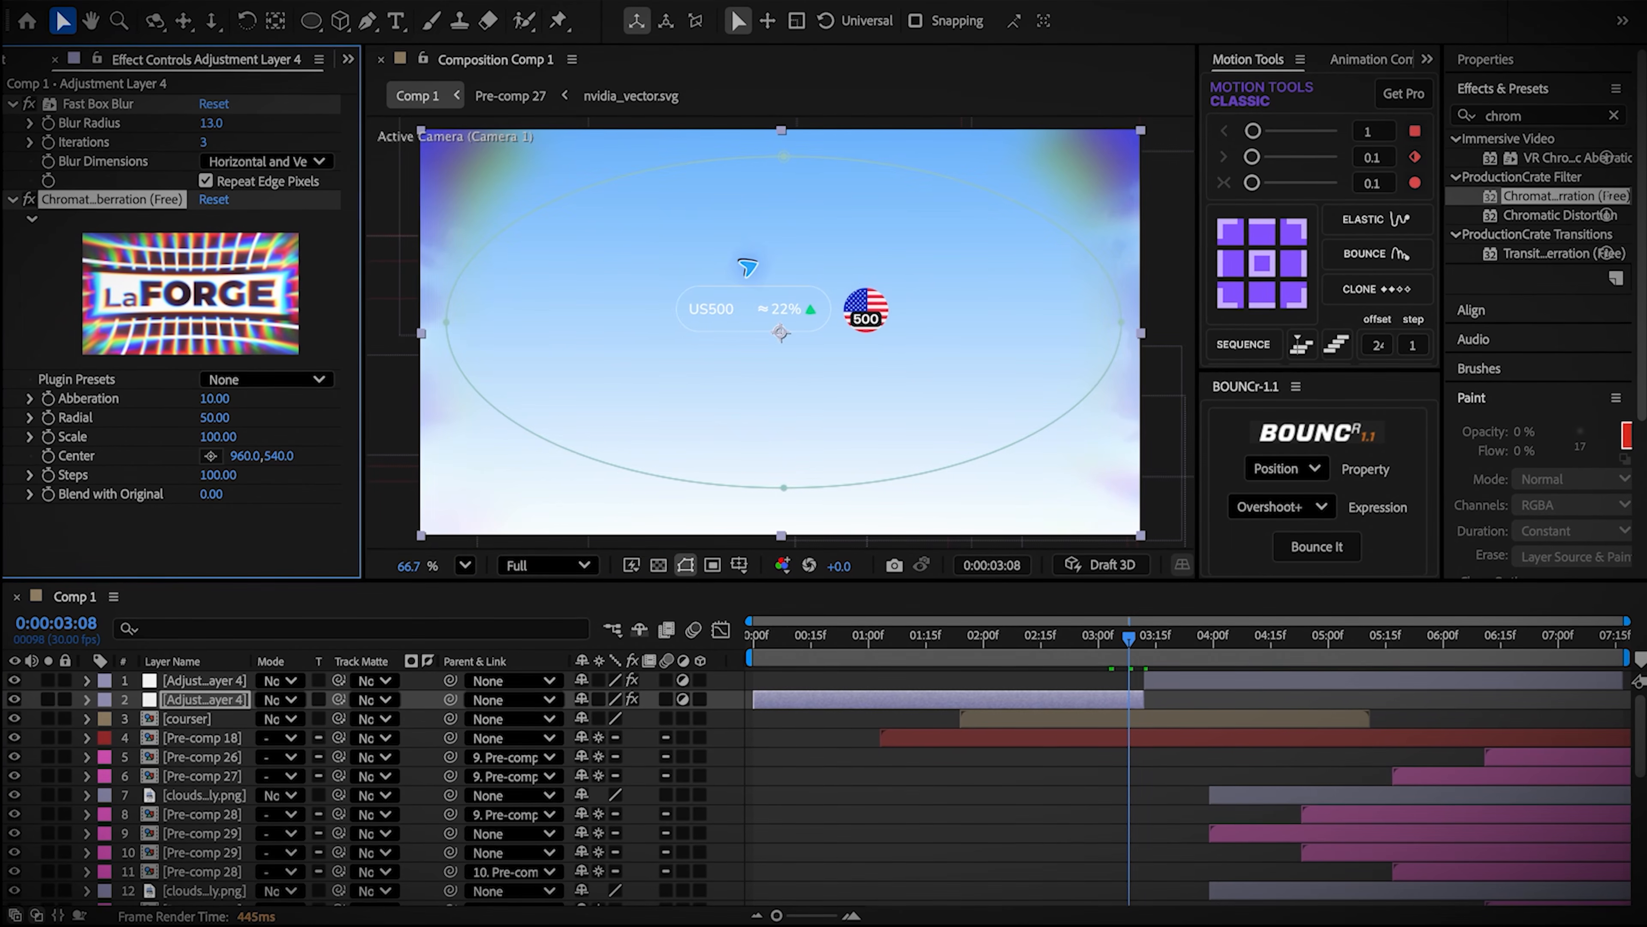
pyautogui.click(1151, 677)
pyautogui.click(1171, 639)
pyautogui.click(224, 411)
pyautogui.write('50')
pyautogui.press('Return')
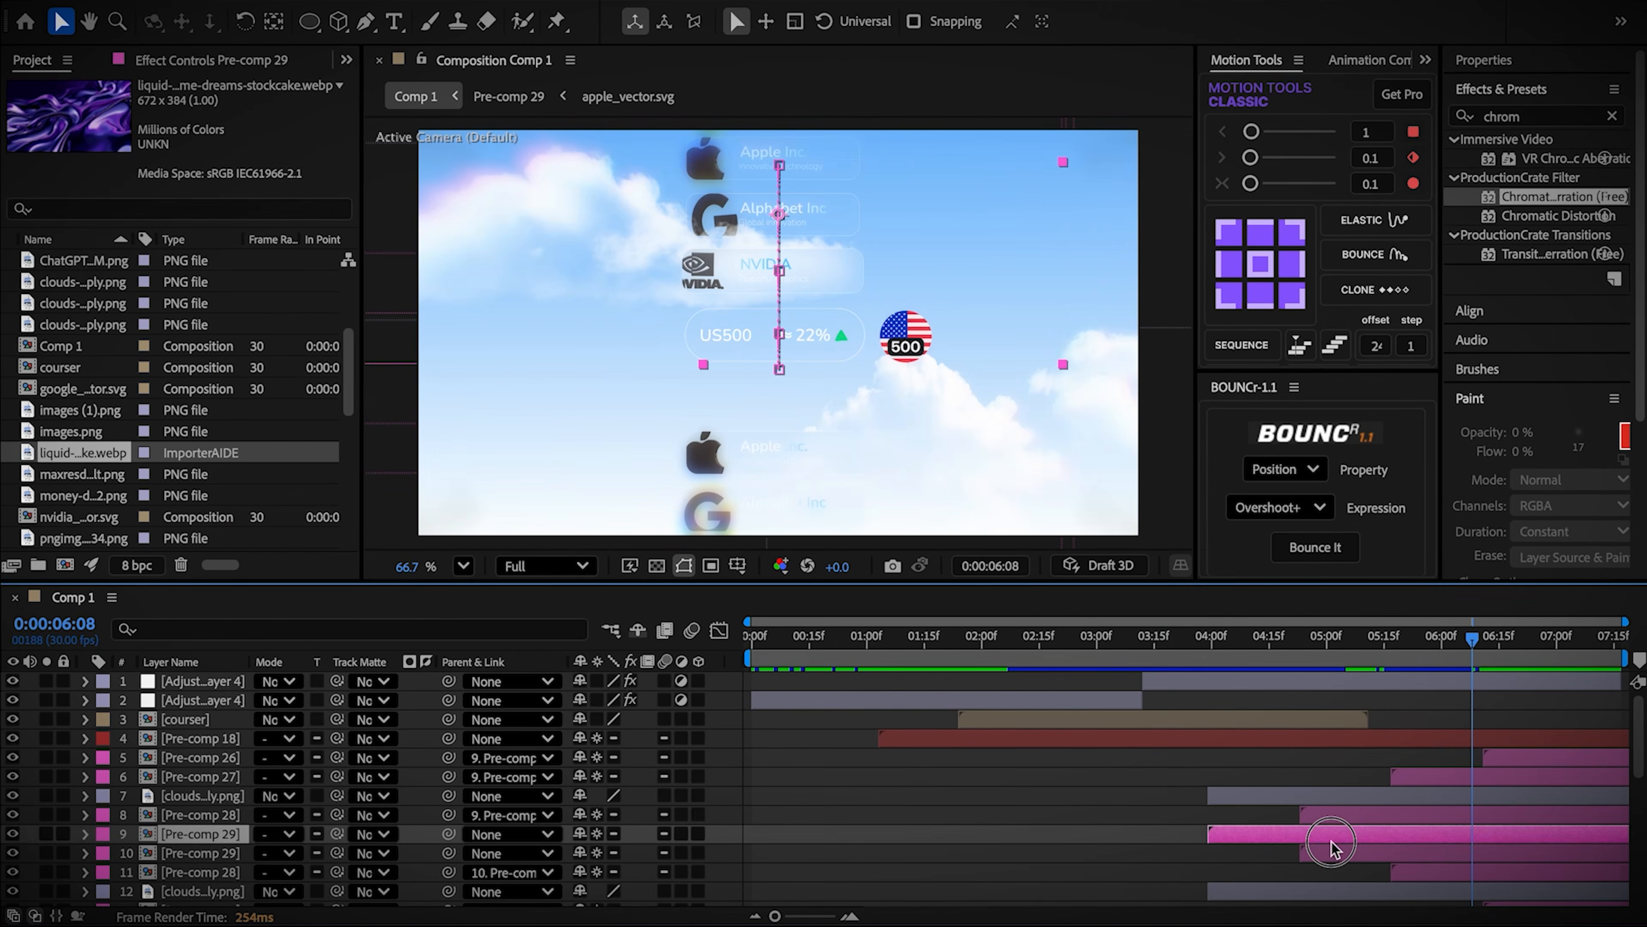
# Step: In the apple_vector.svg comp, add a 110% environment light and use the purple liquid-chrome image as its source
pyautogui.doubleClick(1327, 850)
pyautogui.doubleClick(294, 715)
pyautogui.rightClick(232, 790)
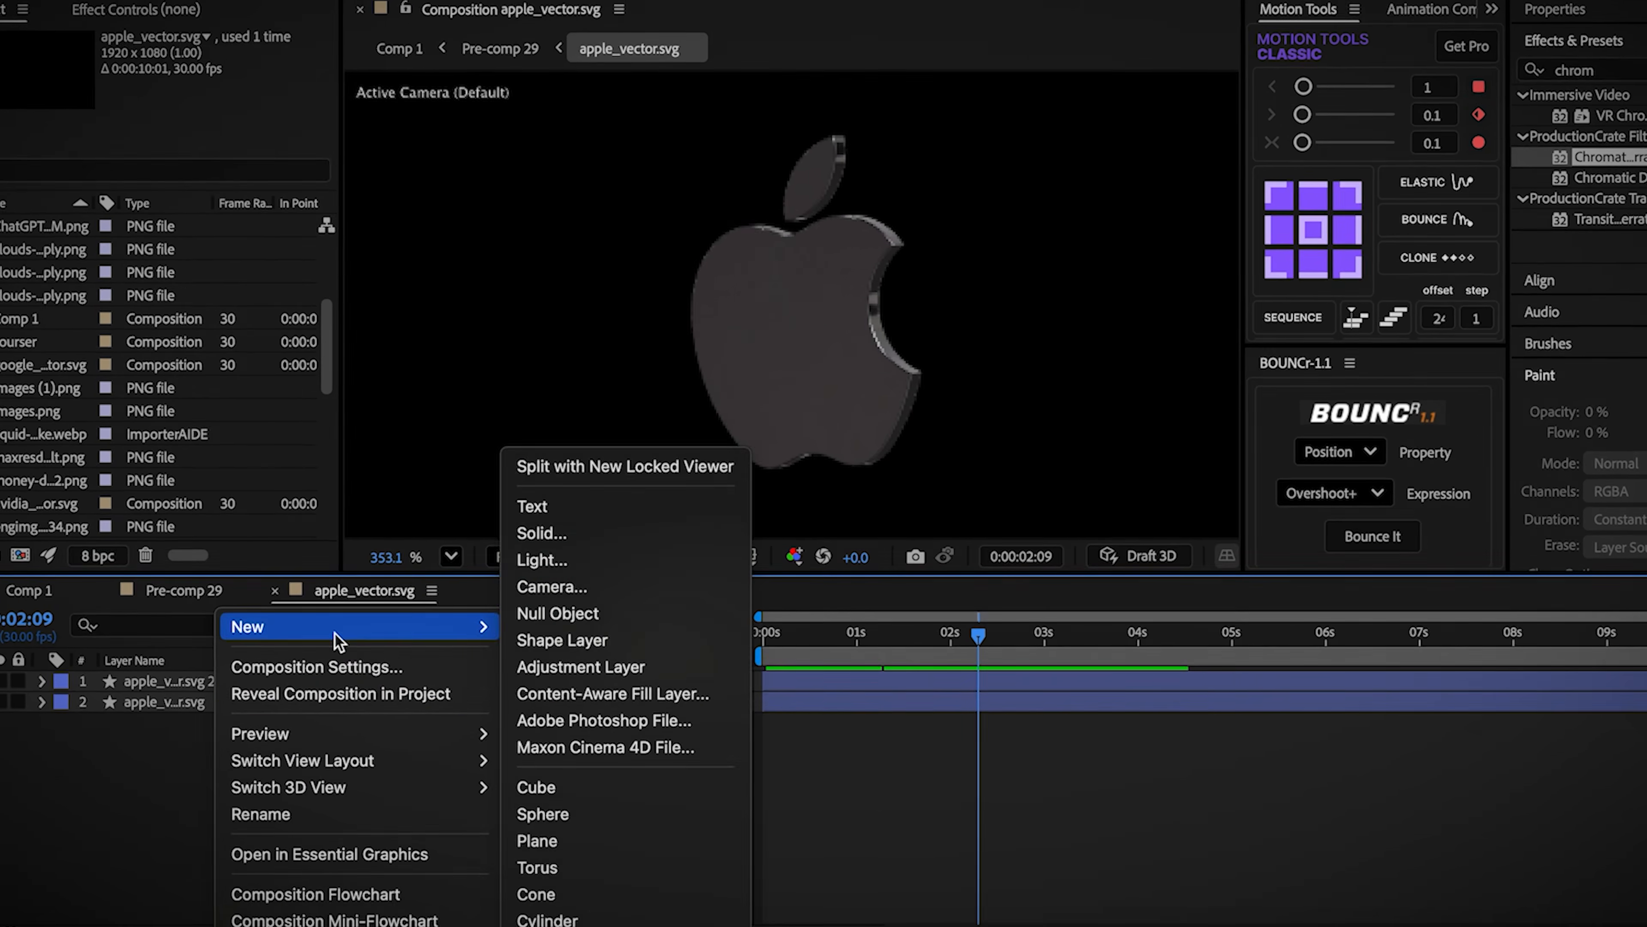
pyautogui.click(614, 560)
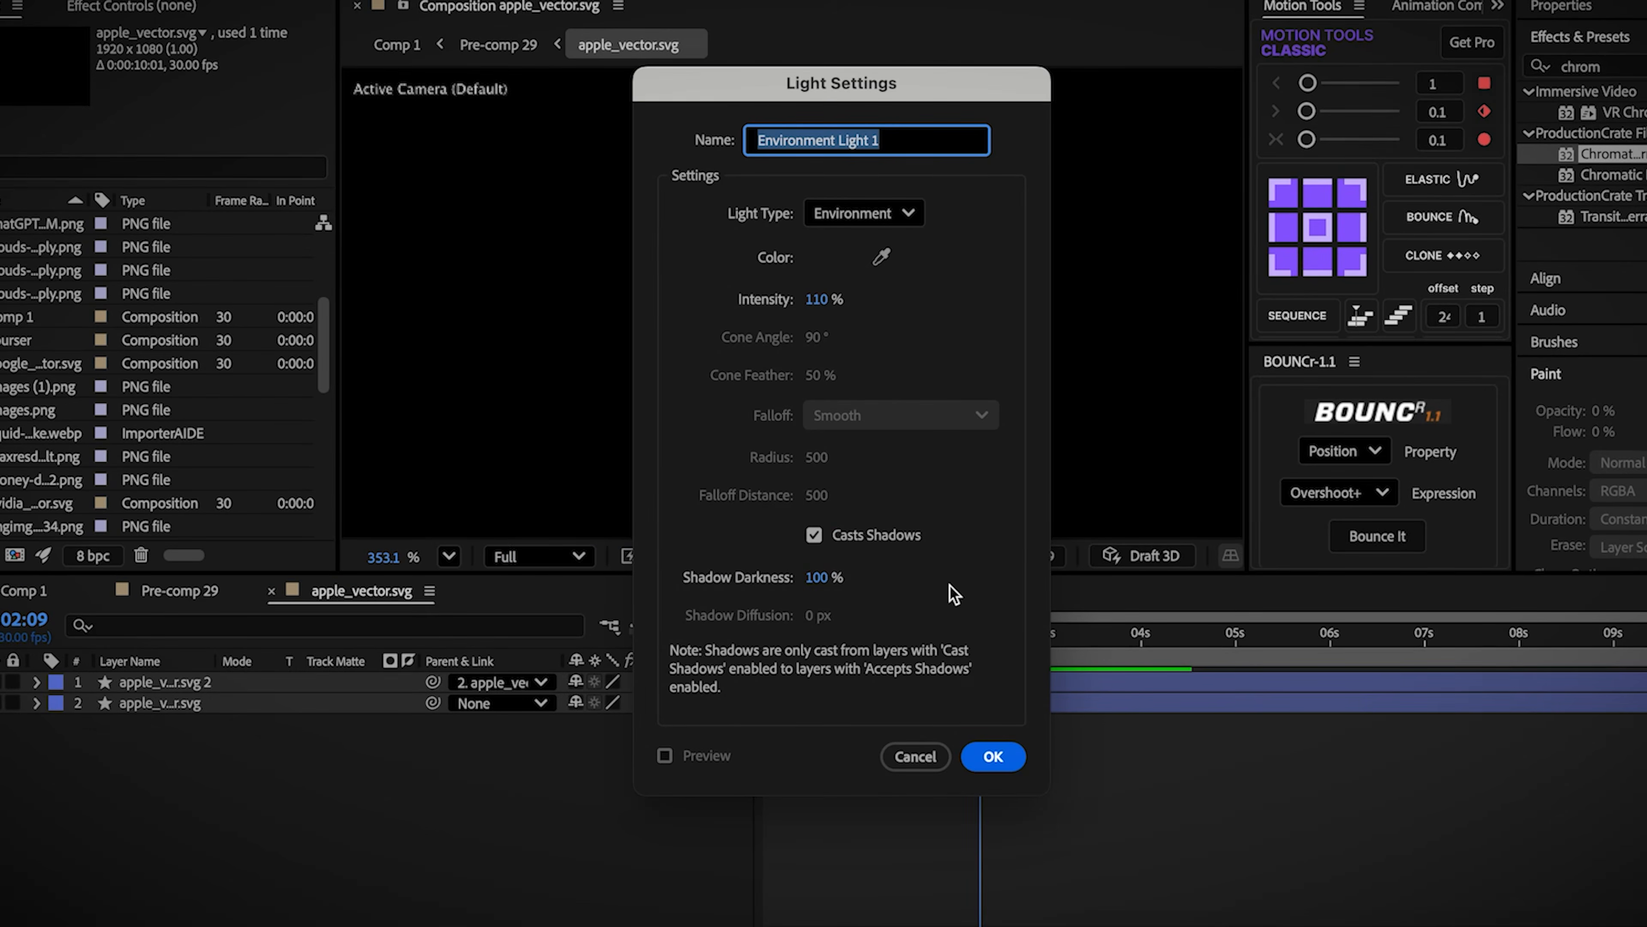
pyautogui.click(987, 767)
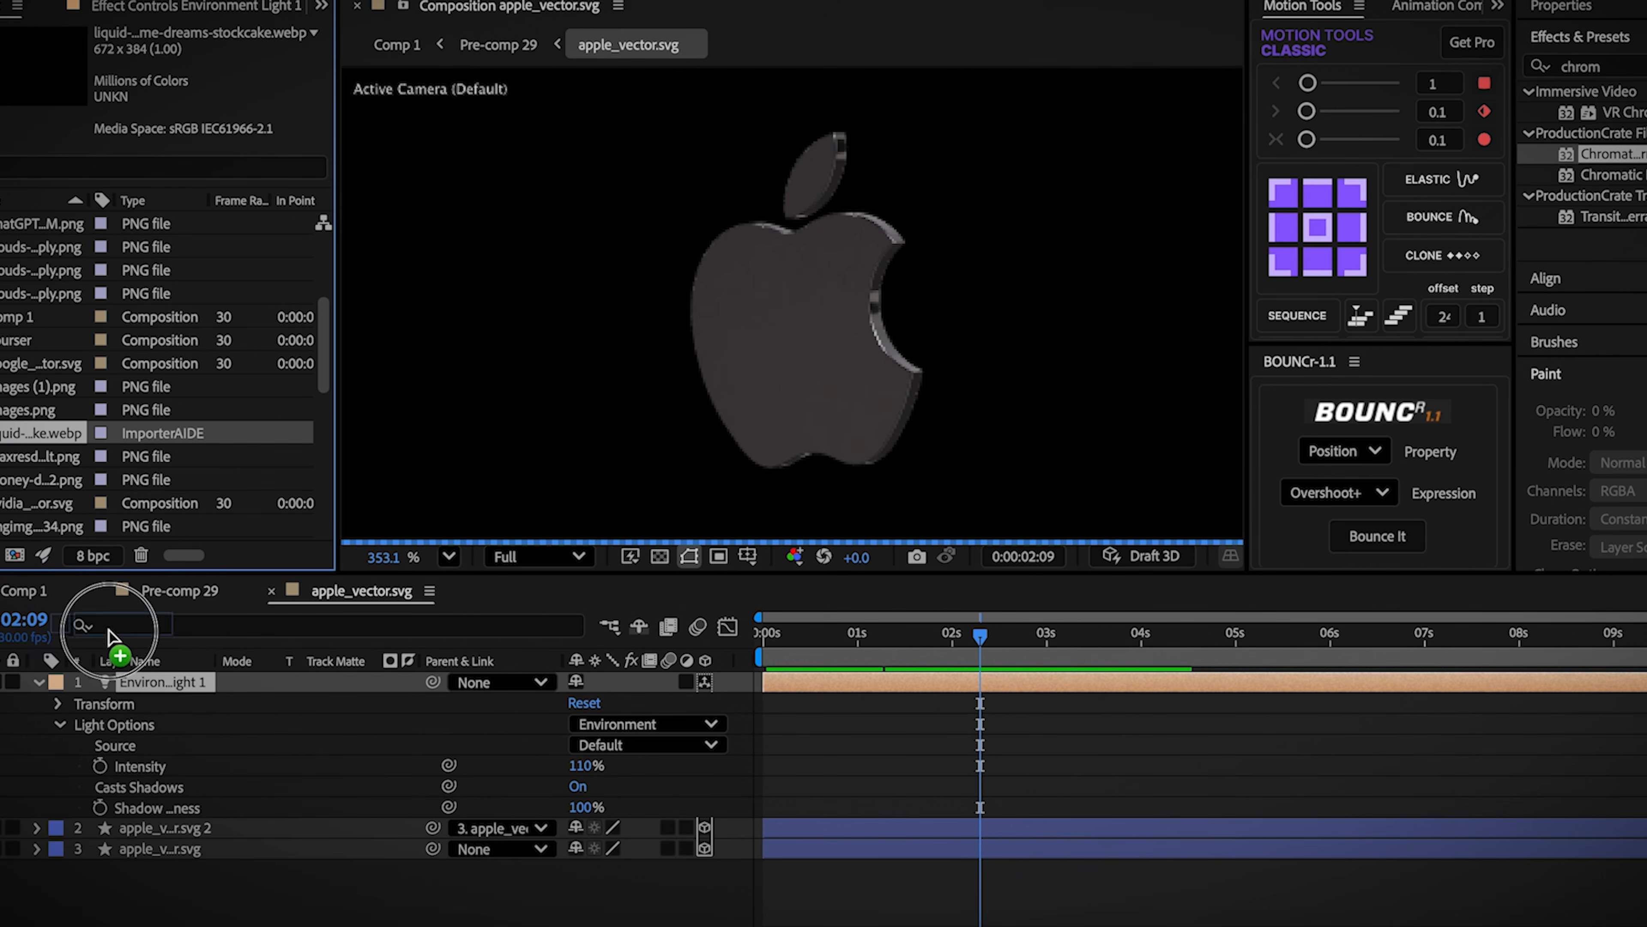
pyautogui.moveTo(133, 687); pyautogui.dragTo(133, 682)
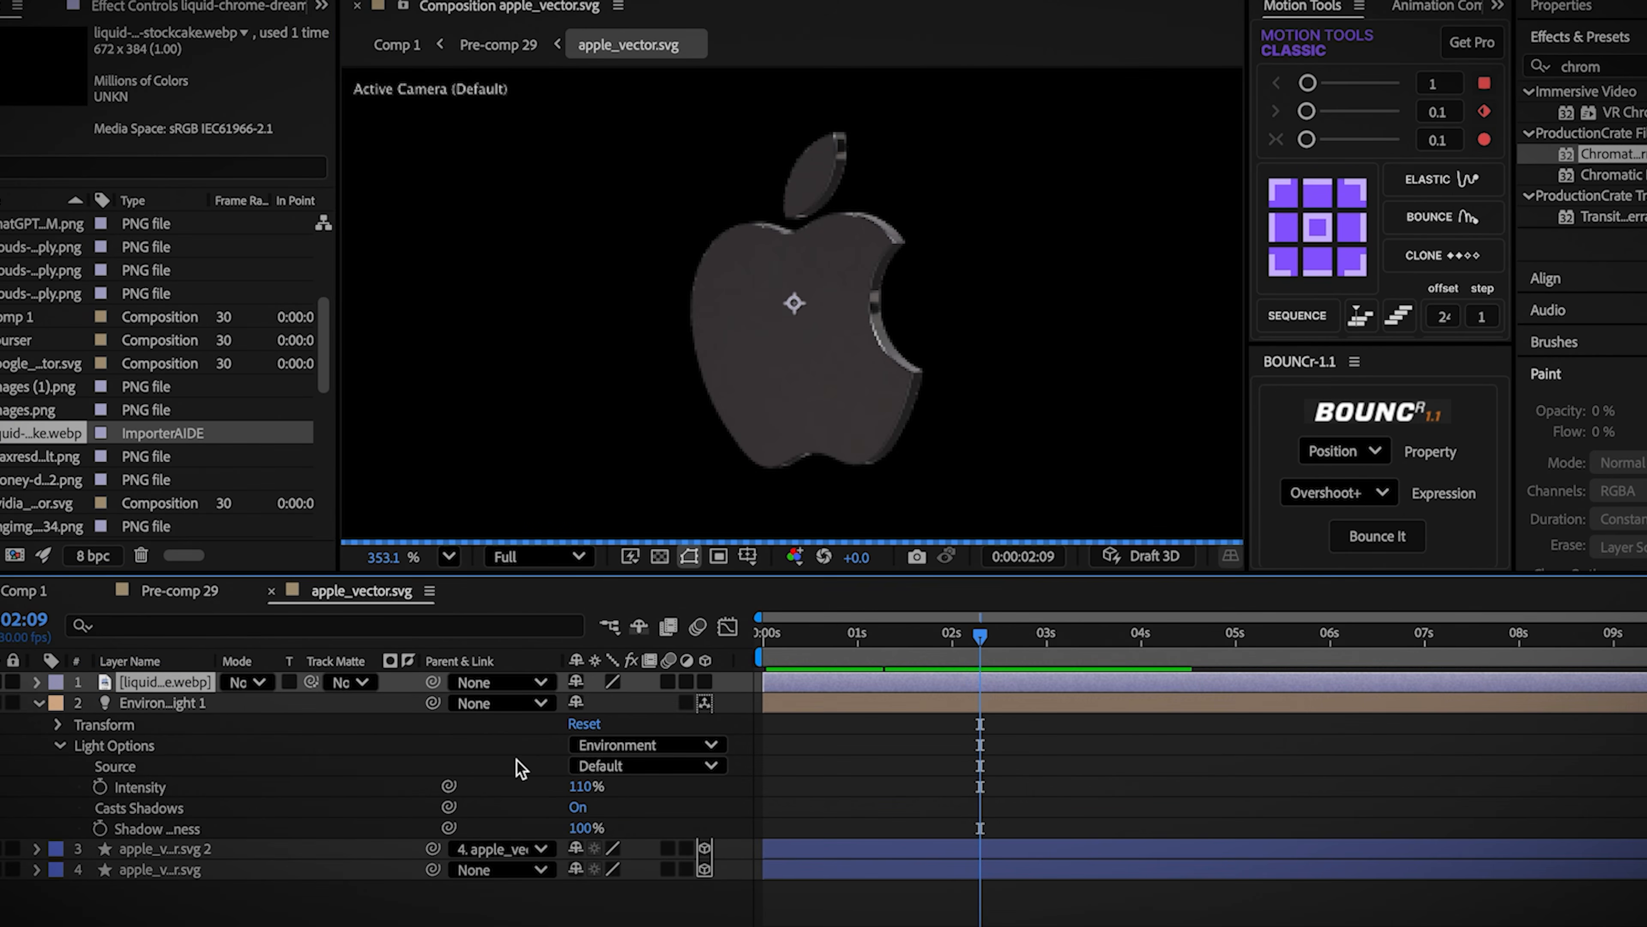
pyautogui.click(655, 831)
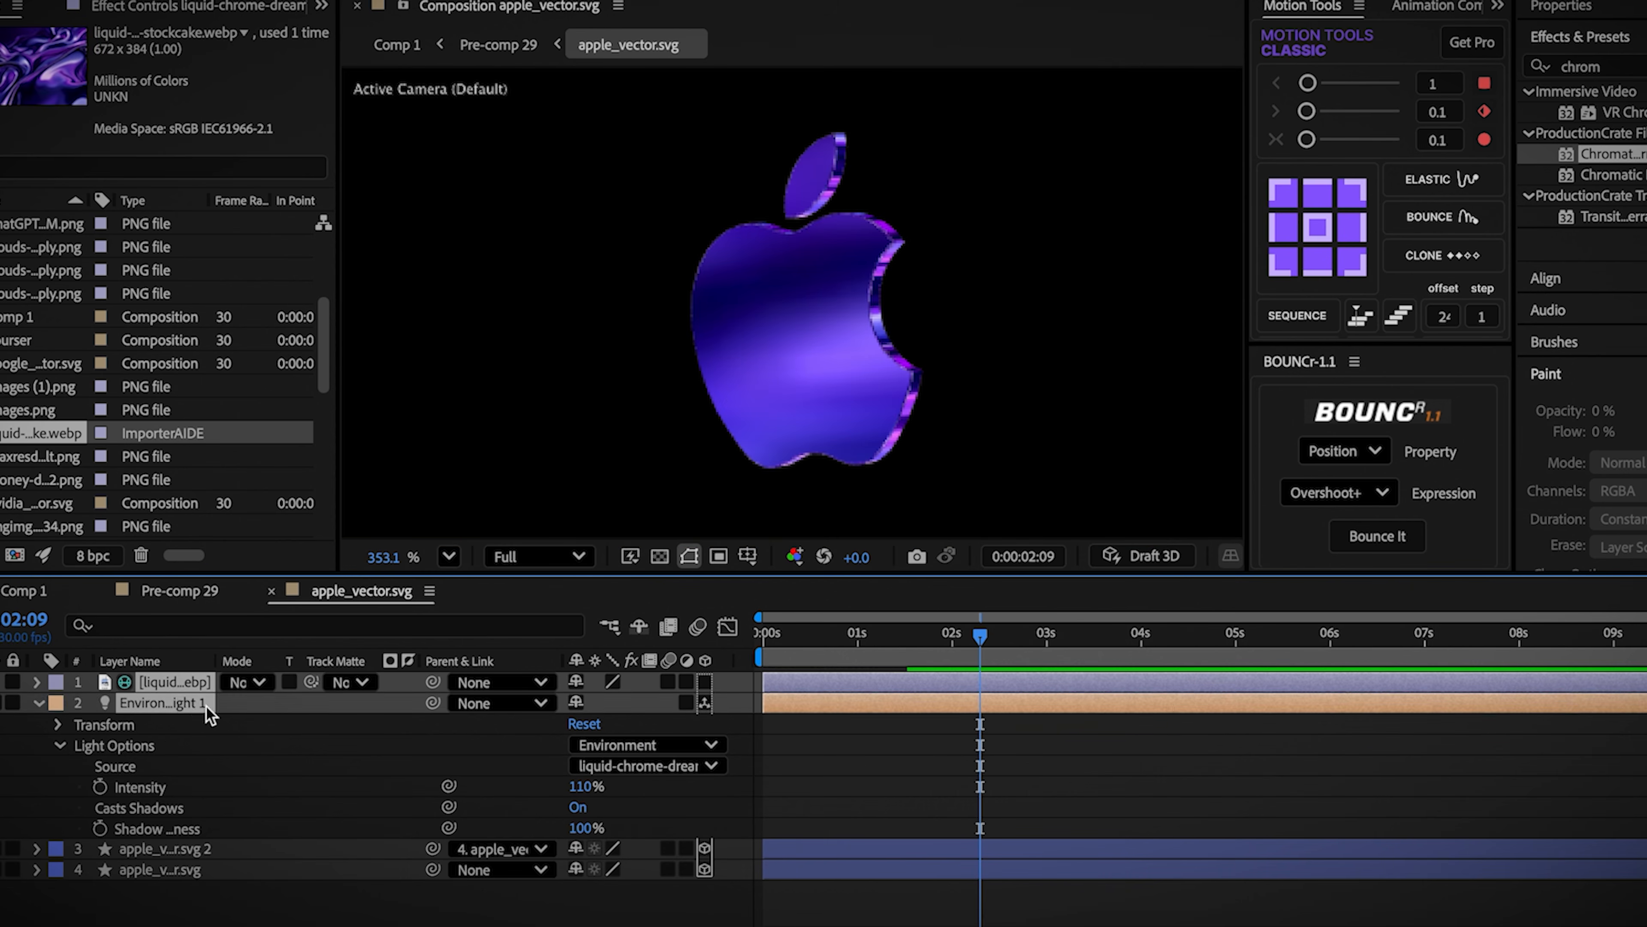
# Step: Paste the environment light and its source image into the google_g_vector.svg comp, and replace the image with the abstract red metallic swirls file
pyautogui.click(52, 593)
pyautogui.doubleClick(1433, 828)
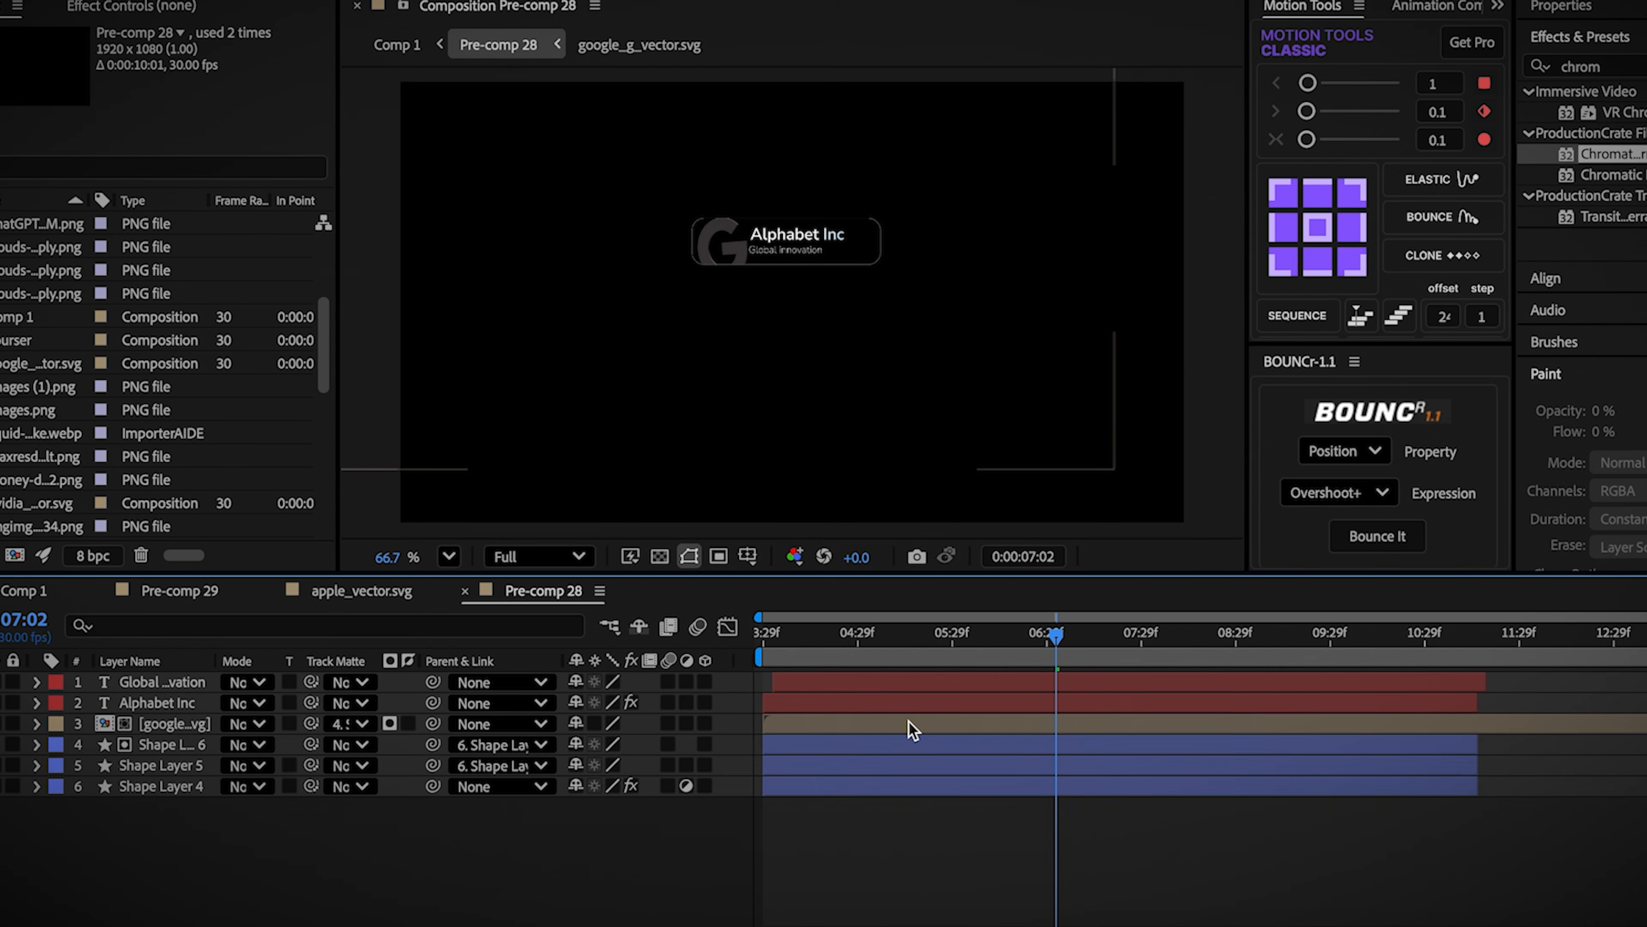
pyautogui.doubleClick(908, 725)
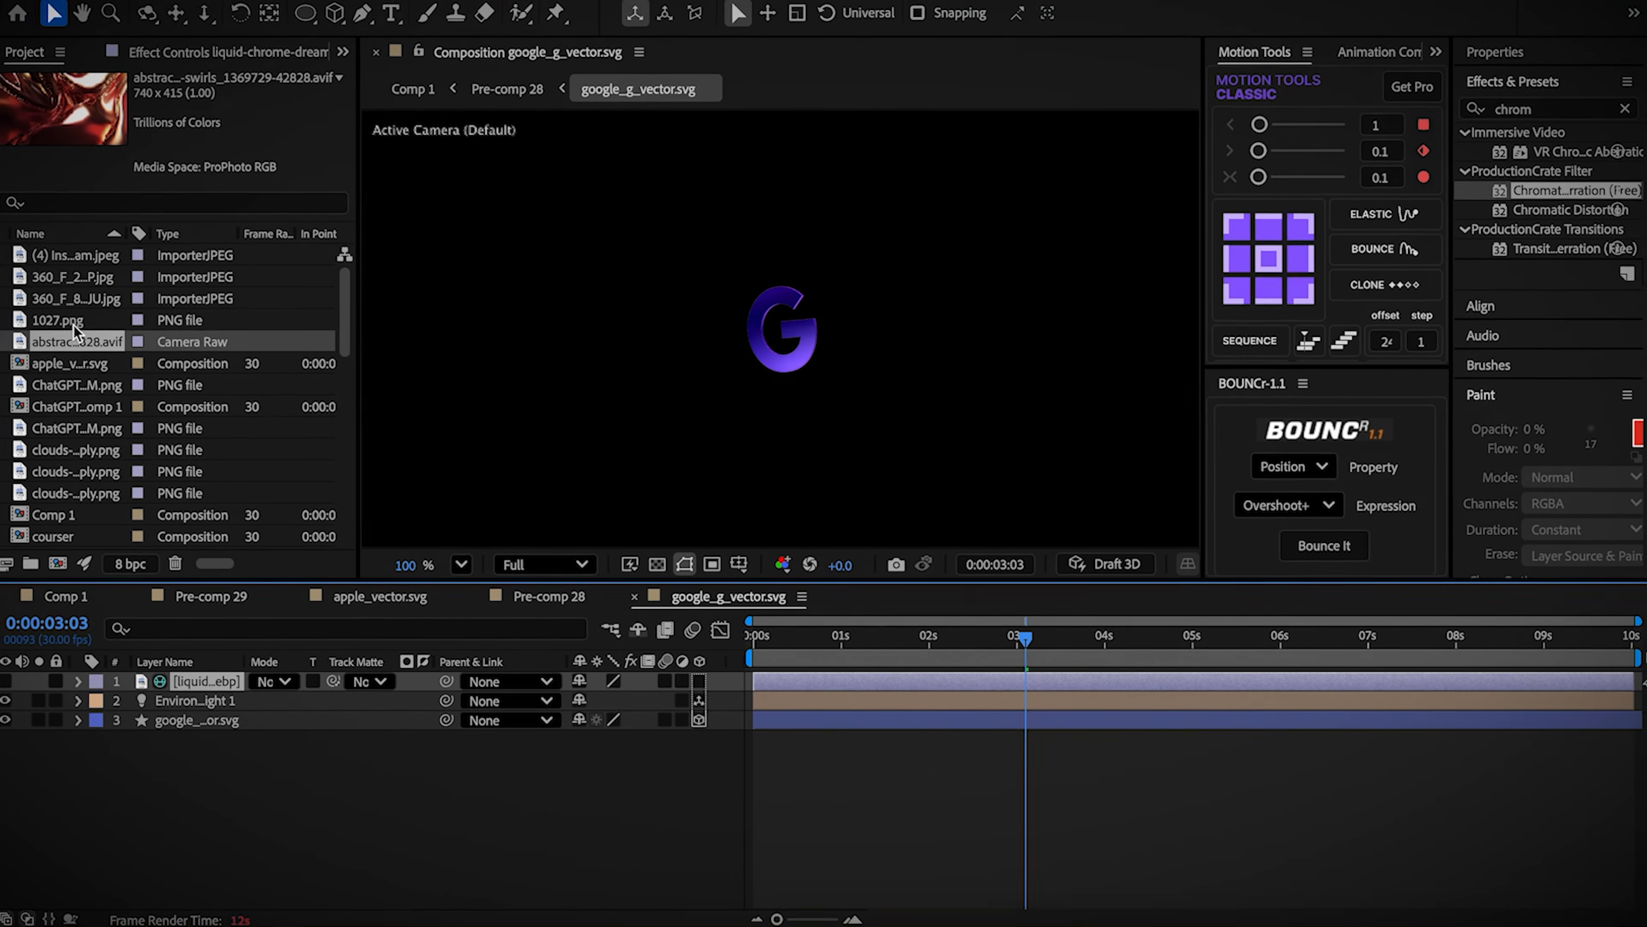
pyautogui.moveTo(76, 340); pyautogui.dragTo(201, 679)
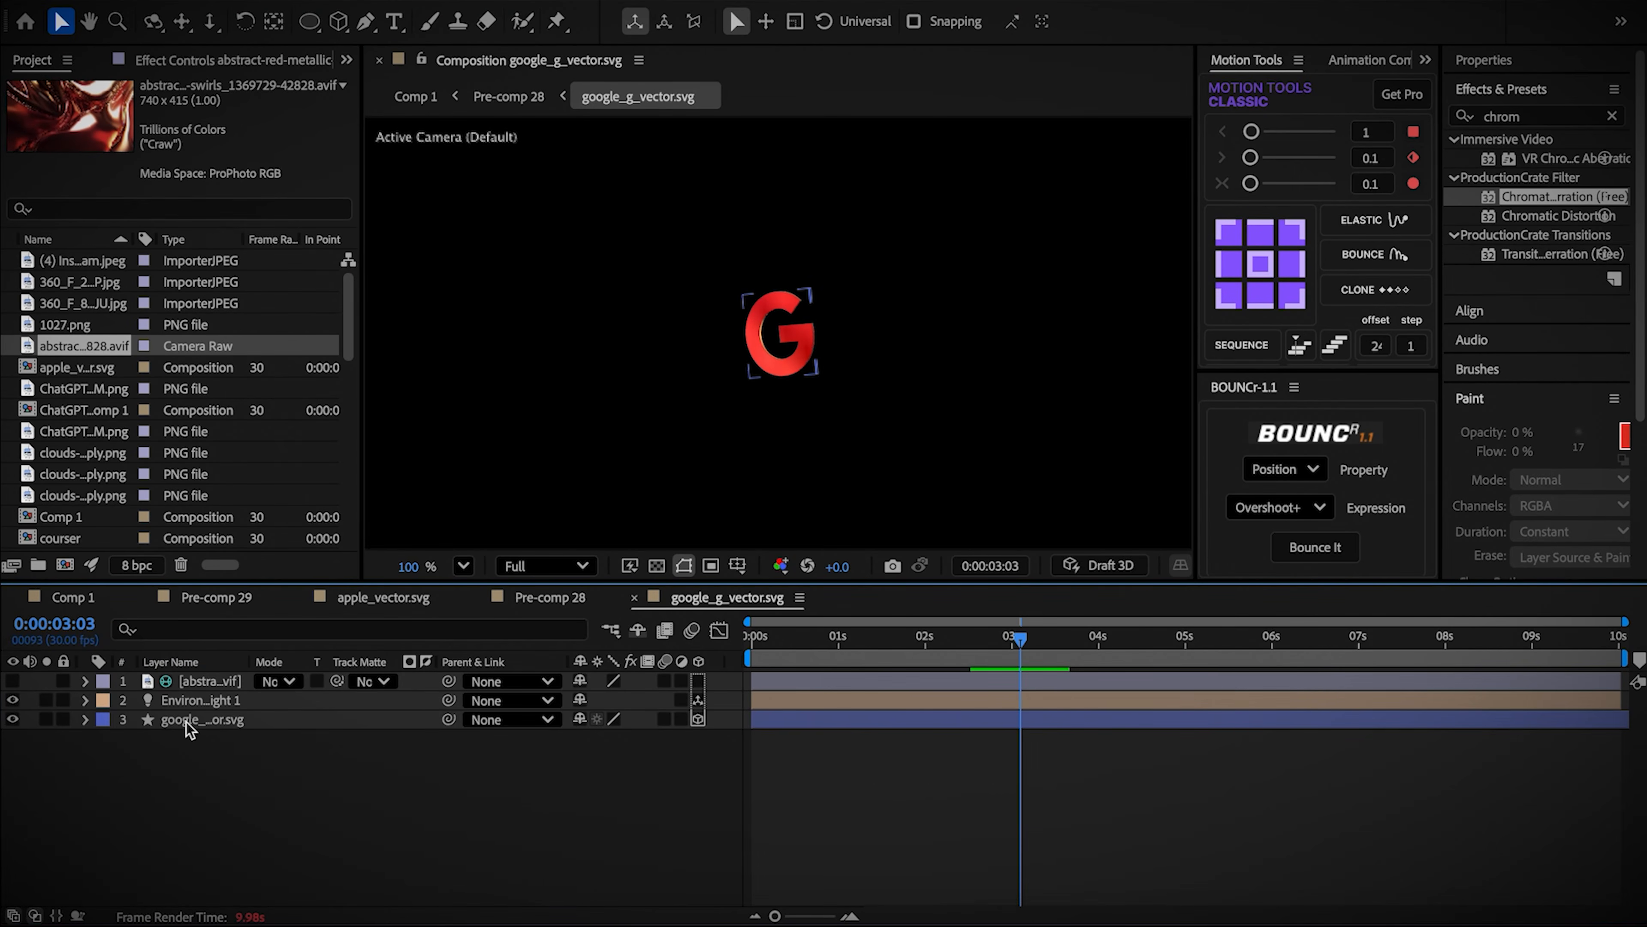
# Step: Paste the environment light setup into the nvidia_vector.svg comp and replace its source image with the green ChatGPT PNG
pyautogui.click(88, 595)
pyautogui.doubleClick(1439, 778)
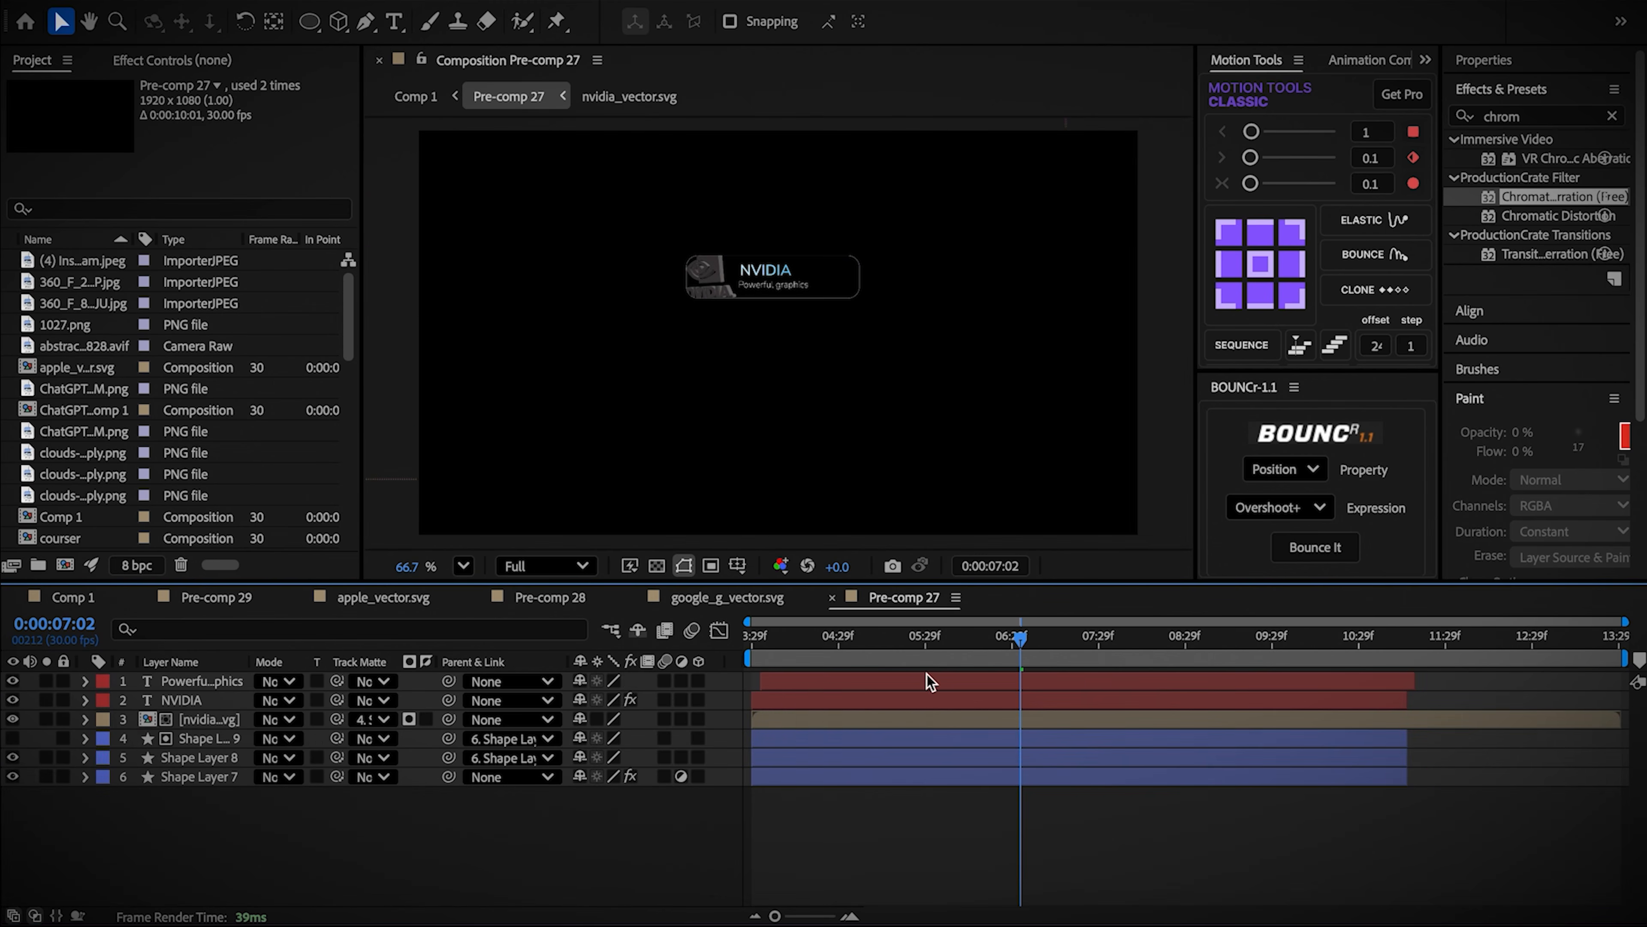
pyautogui.doubleClick(805, 716)
pyautogui.hotkey('ctrl', 'v')
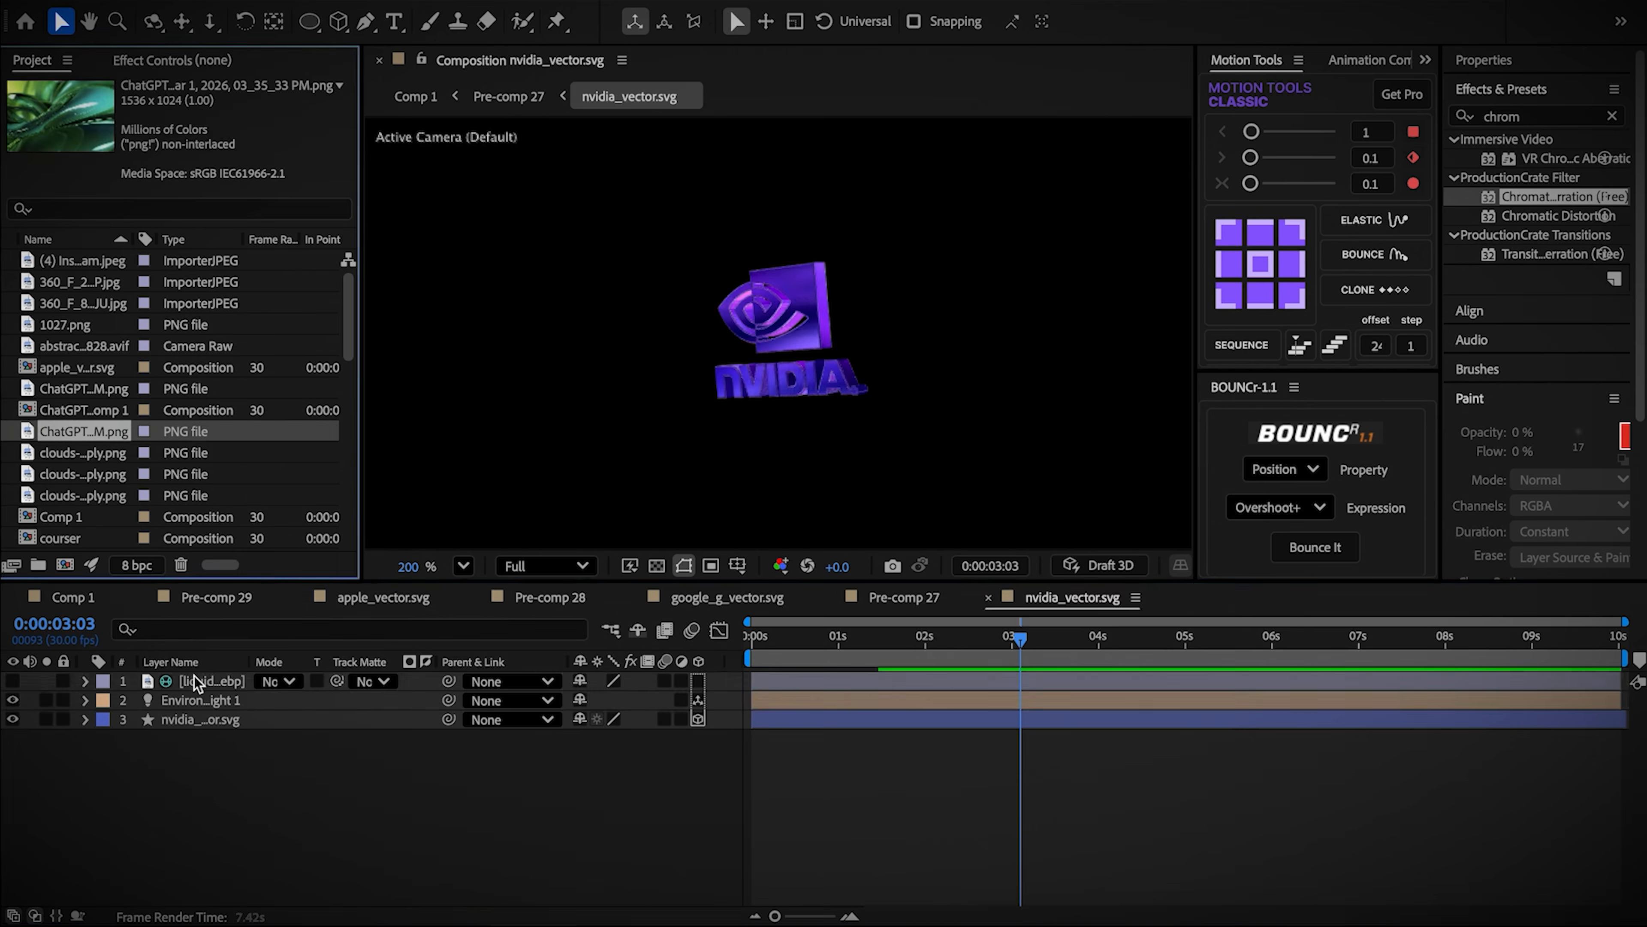
pyautogui.click(194, 677)
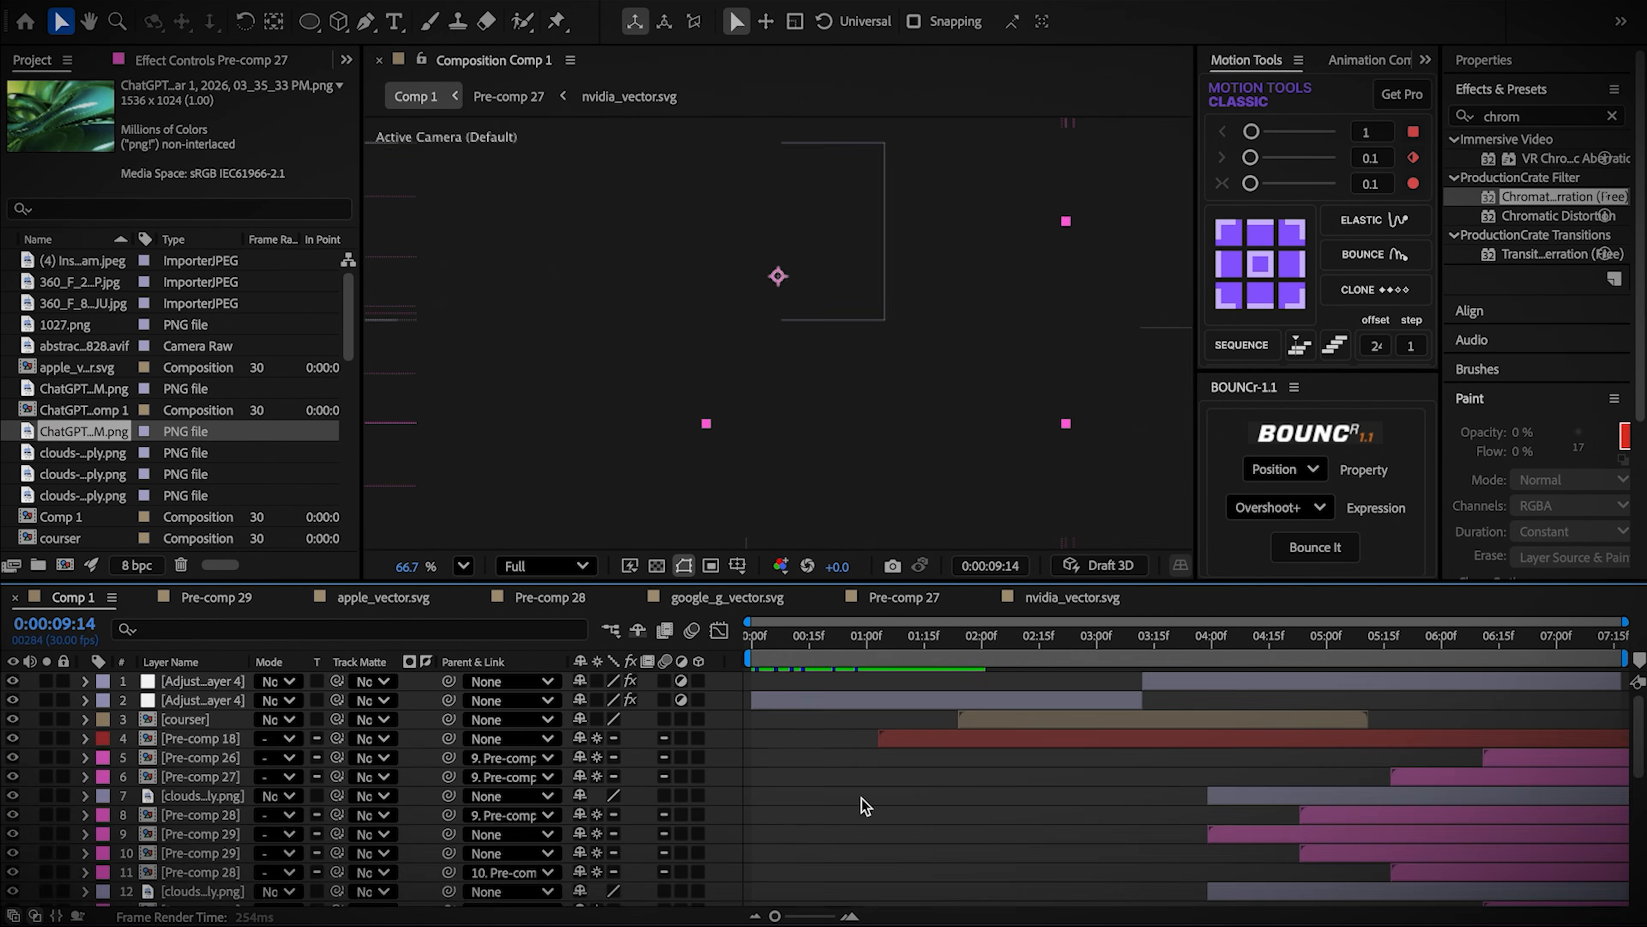
# Step: Paste the environment light setup into the windows_vector.svg comp and replace its source image with the 360_F_8...JU.jpg file
pyautogui.doubleClick(1504, 764)
pyautogui.doubleClick(1104, 725)
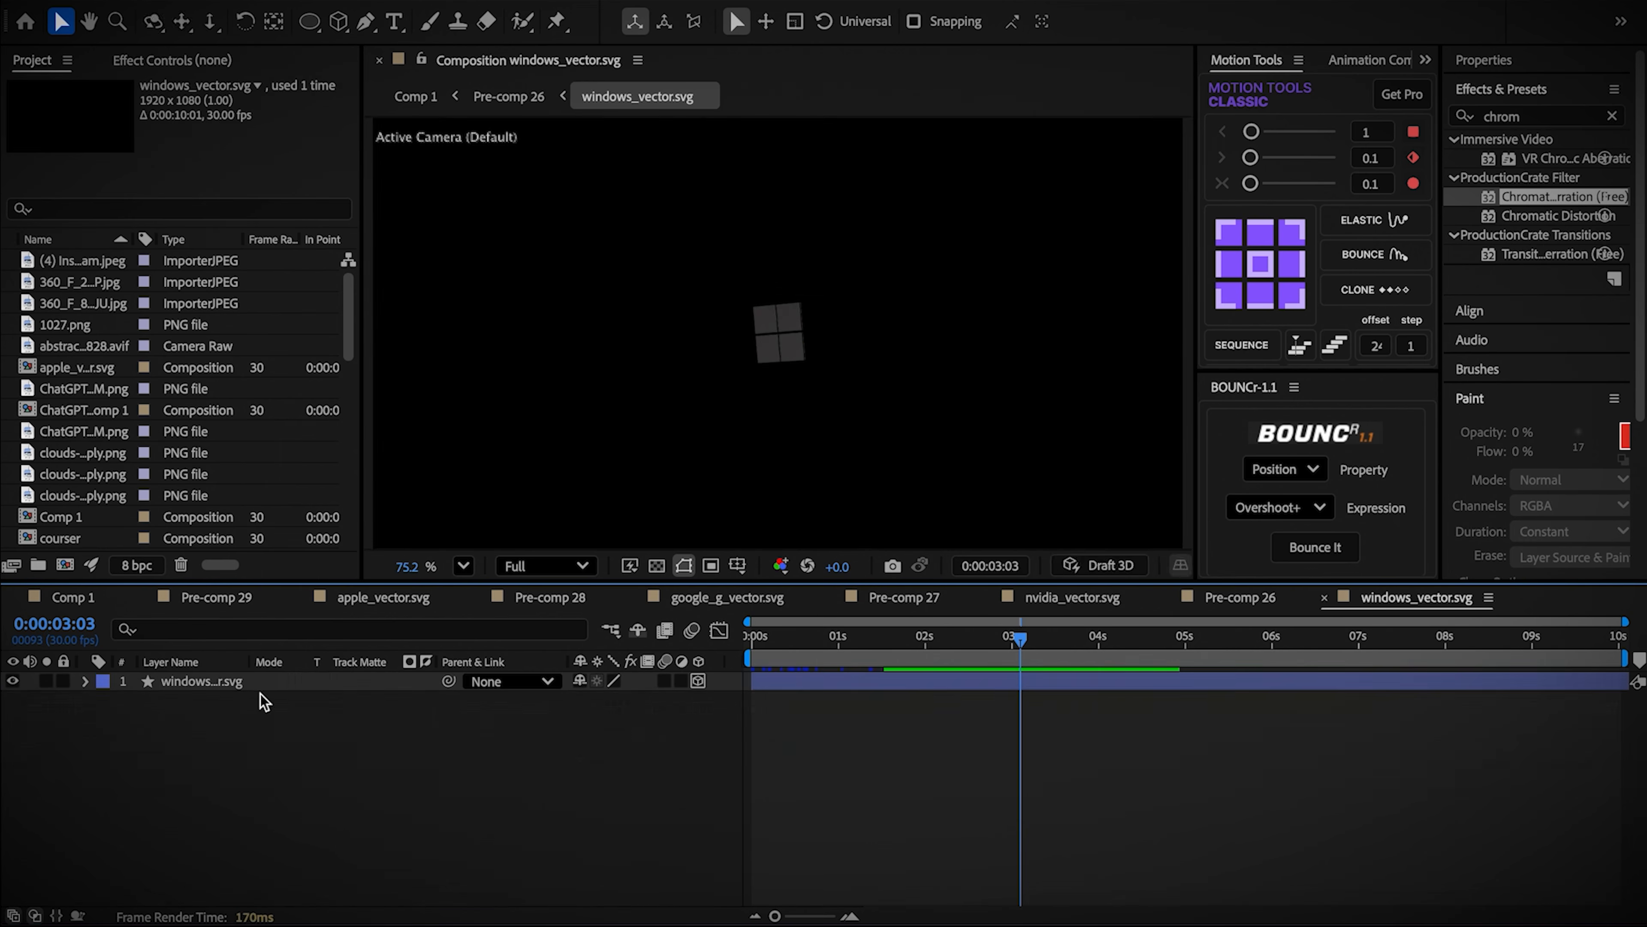
pyautogui.hotkey('ctrl', 'v')
pyautogui.click(212, 679)
pyautogui.click(77, 302)
pyautogui.moveTo(77, 302); pyautogui.dragTo(188, 636)
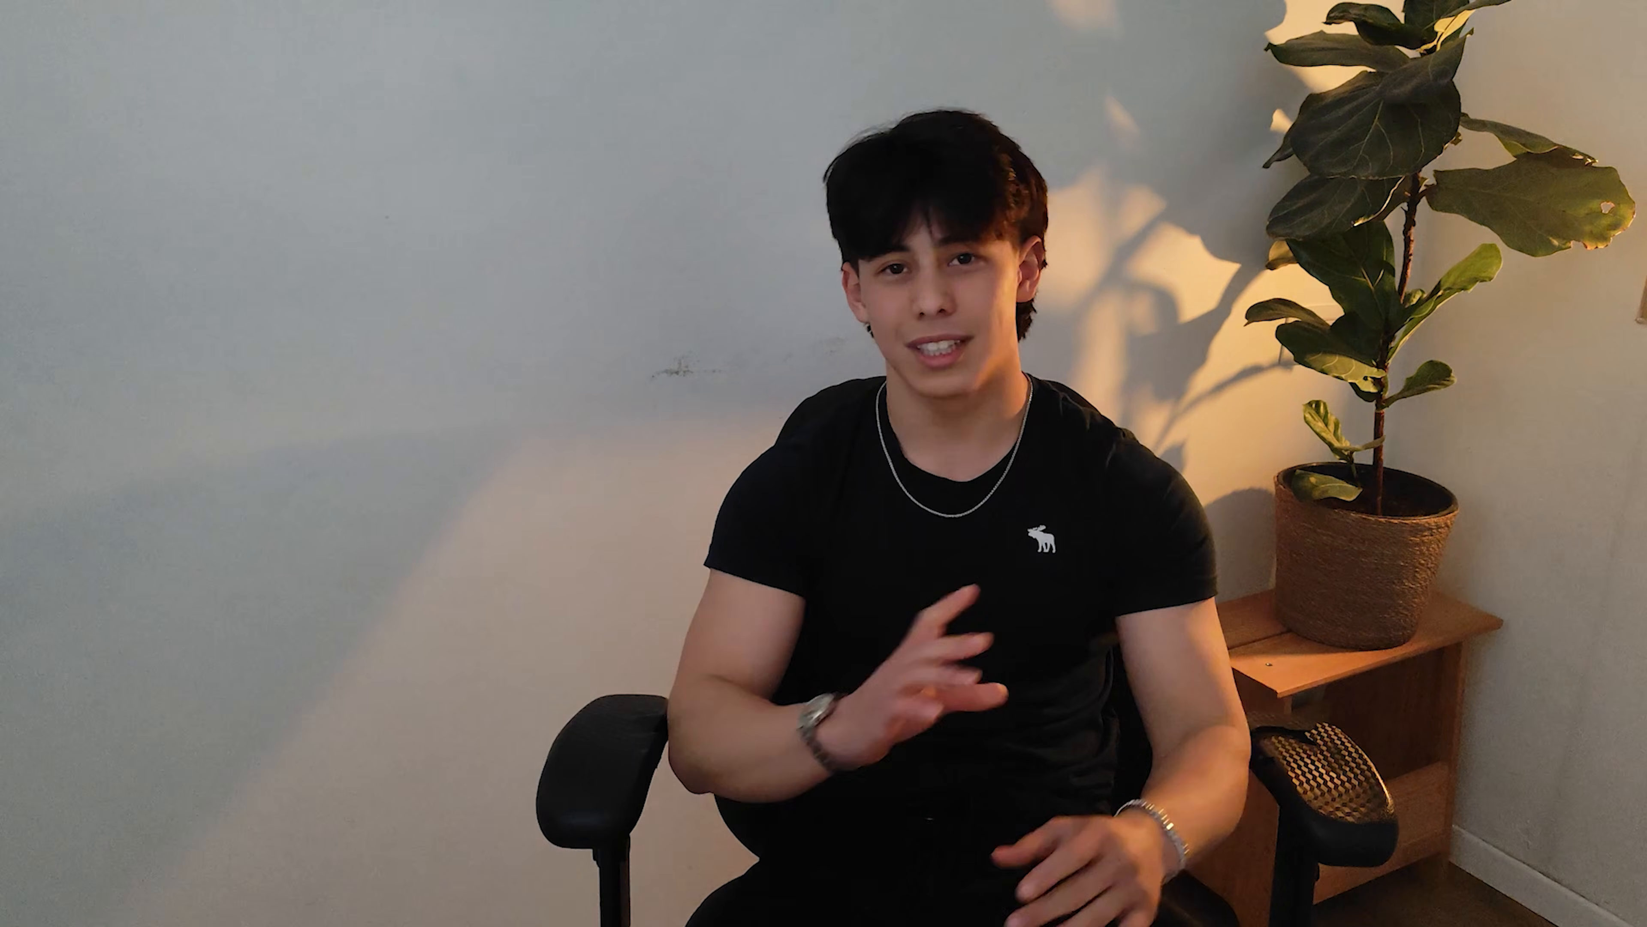